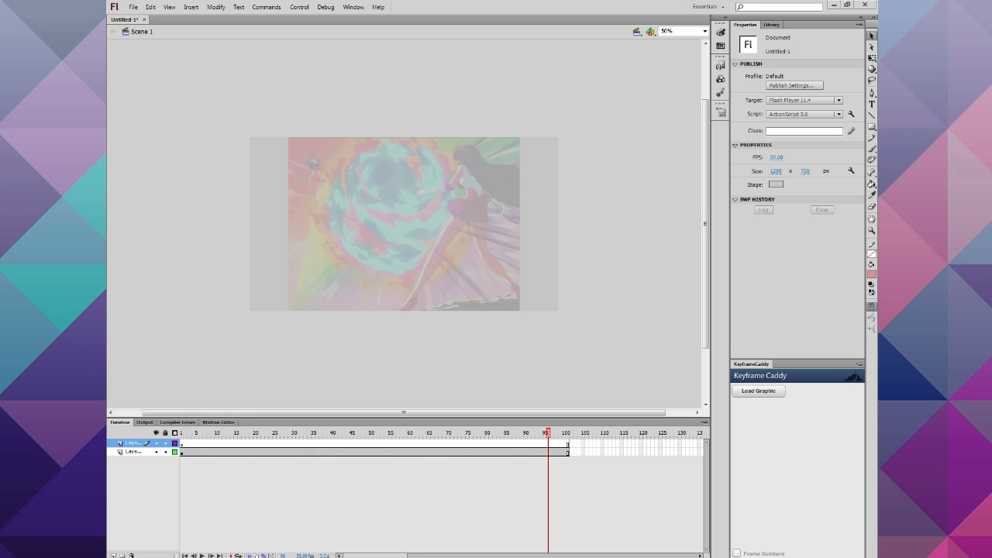
Step: Set the Brush tool's fill to black and sketch a round head in the empty area beside the reference picture
click(871, 148)
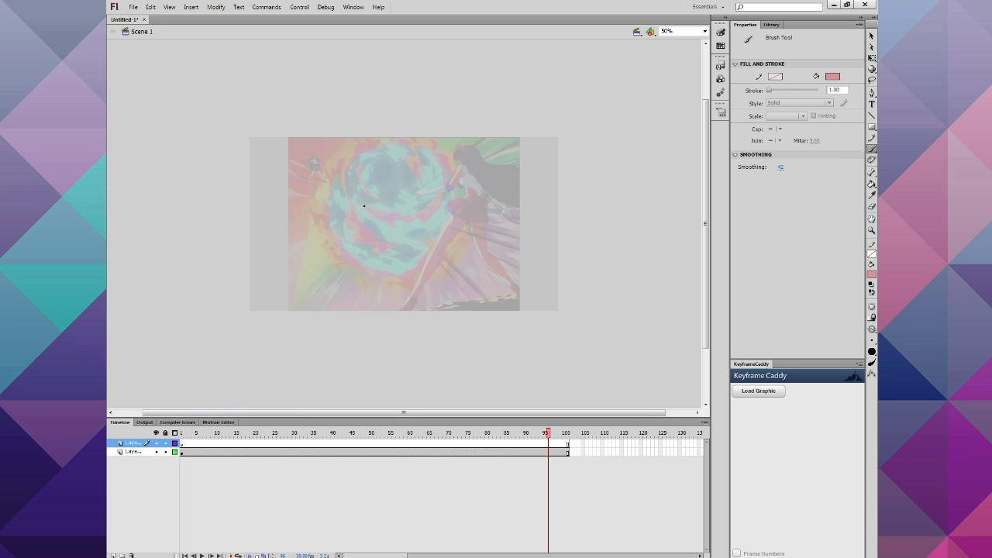
mouse_move(634, 208)
mouse_down()
mouse_move(623, 179)
mouse_move(602, 203)
mouse_up()
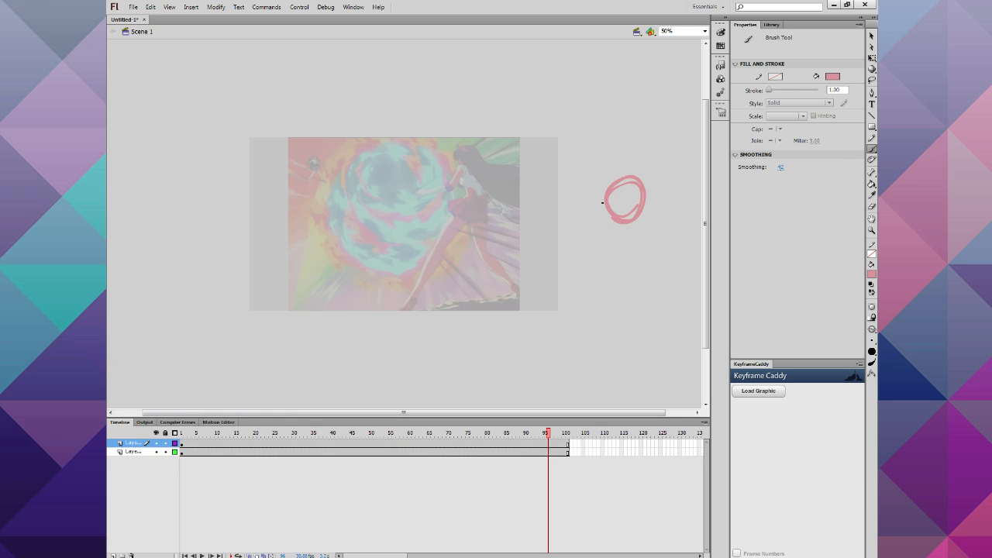
key(ctrl+z)
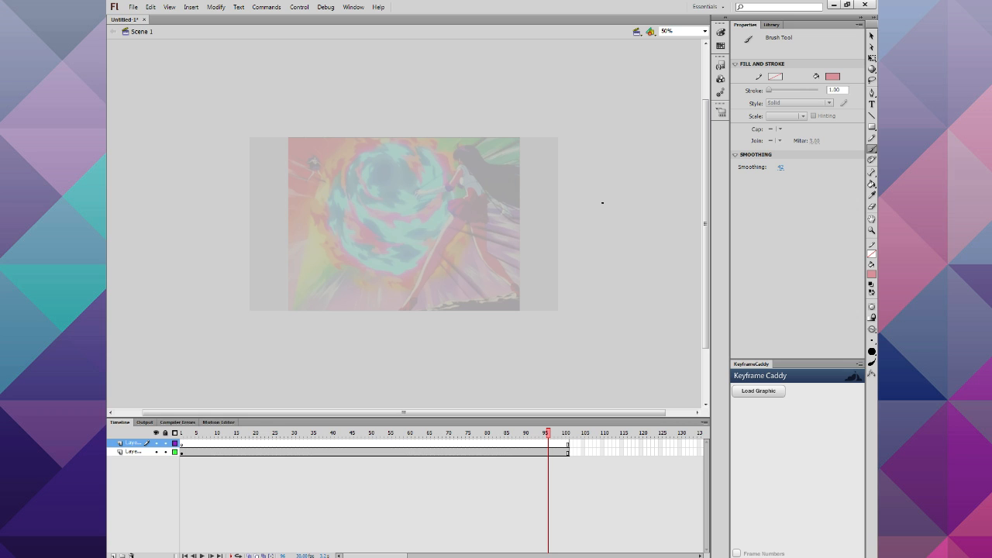
key(ctrl+=)
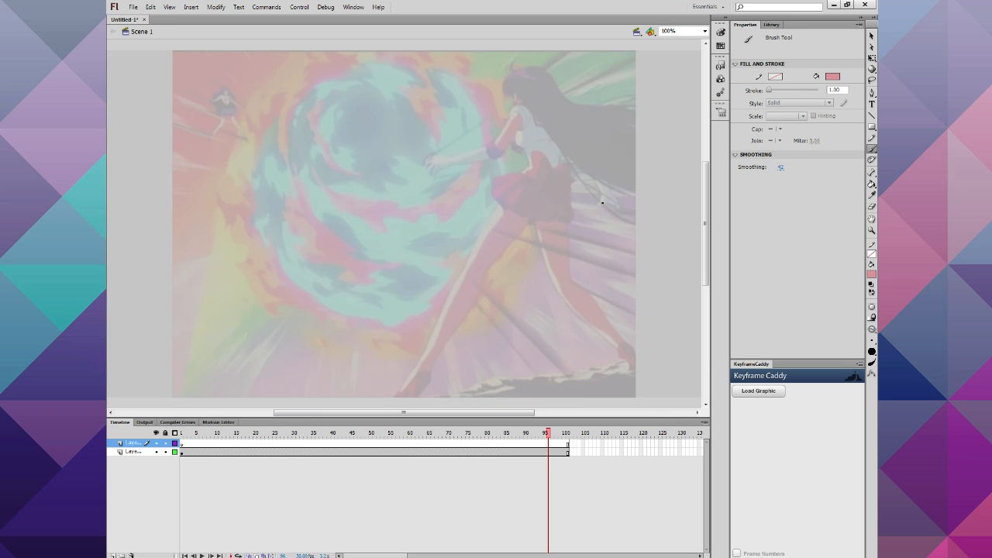
drag(504, 410, 606, 411)
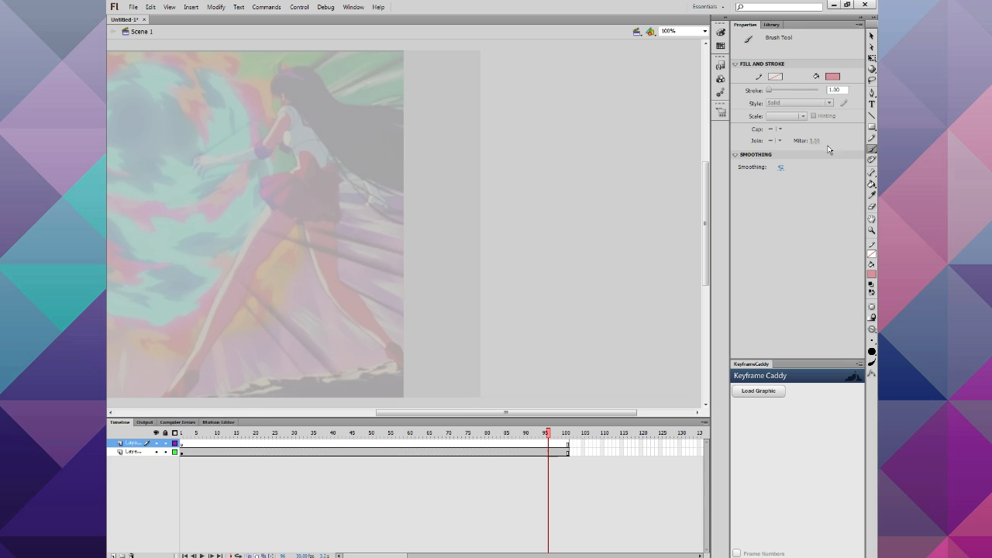
click(872, 273)
click(734, 293)
mouse_move(582, 98)
mouse_down()
mouse_move(611, 133)
mouse_move(545, 134)
mouse_move(607, 116)
mouse_up()
mouse_move(583, 164)
mouse_down()
mouse_move(543, 151)
mouse_move(544, 142)
mouse_move(616, 116)
mouse_up()
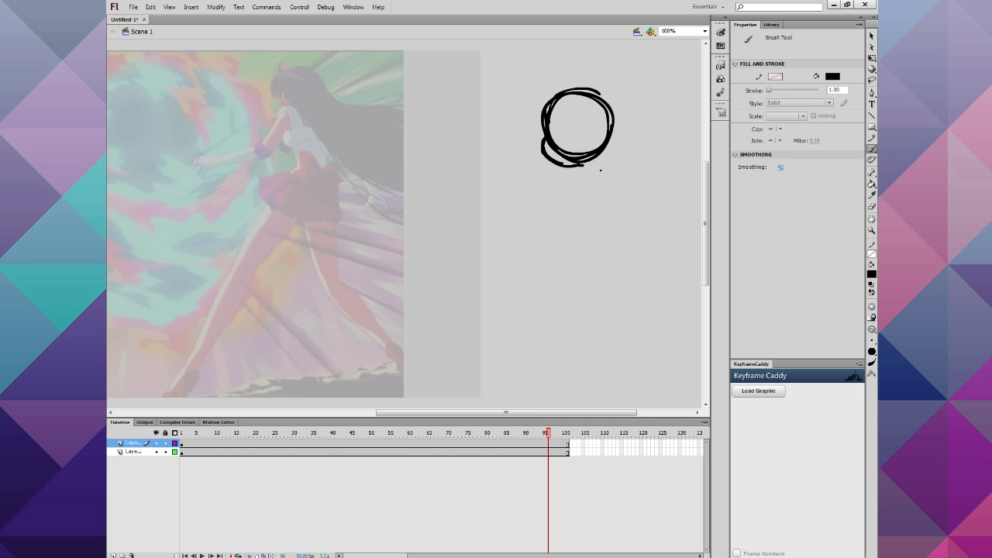
Step: Sketch the shoulder line, the forward arm with its open hand, and the torso's back and chest contours
mouse_move(600, 170)
mouse_down()
mouse_move(555, 169)
mouse_move(612, 180)
mouse_move(543, 186)
mouse_move(548, 209)
mouse_move(516, 222)
mouse_move(493, 203)
mouse_move(528, 201)
mouse_move(496, 195)
mouse_move(513, 222)
mouse_move(496, 194)
mouse_move(480, 188)
mouse_move(476, 208)
mouse_move(463, 210)
mouse_move(469, 192)
mouse_move(475, 204)
mouse_move(470, 188)
mouse_move(473, 203)
mouse_move(470, 192)
mouse_move(450, 192)
mouse_move(480, 185)
mouse_up()
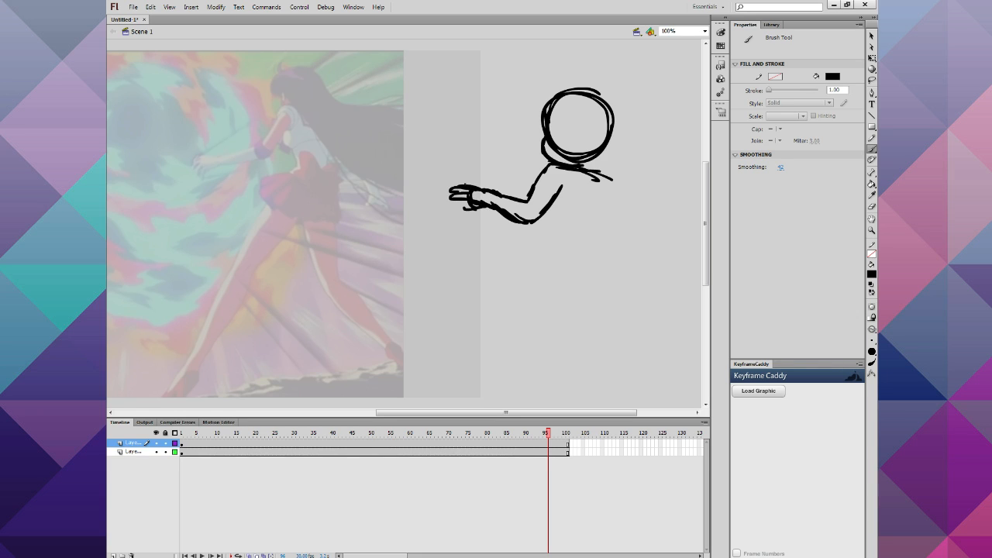
mouse_move(587, 163)
mouse_down()
mouse_move(617, 205)
mouse_move(614, 241)
mouse_up()
drag(614, 240, 593, 269)
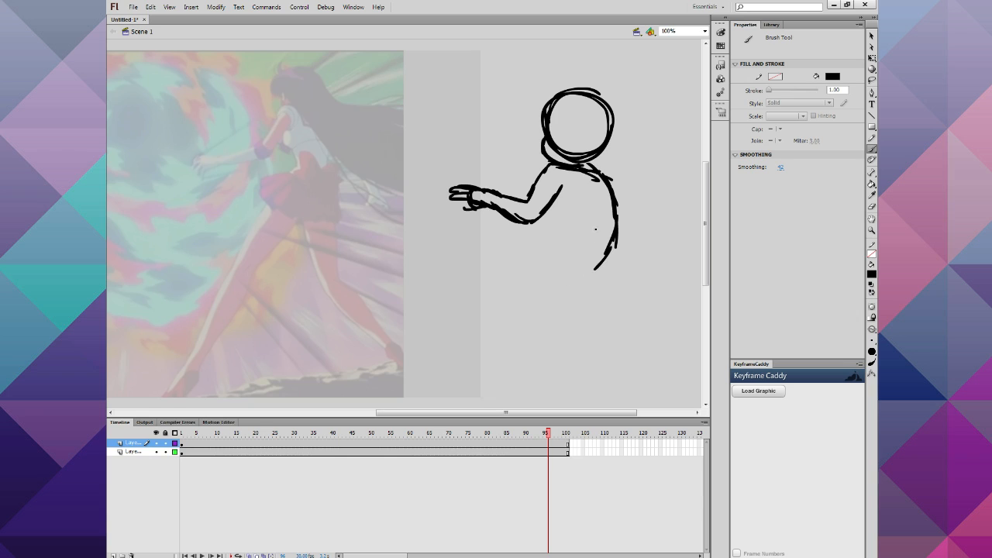
drag(555, 199, 569, 226)
drag(609, 188, 610, 209)
drag(601, 267, 596, 288)
Step: Sketch the rear leg's outer line and the long forward leg reaching down to a pointed foot
drag(593, 293, 674, 401)
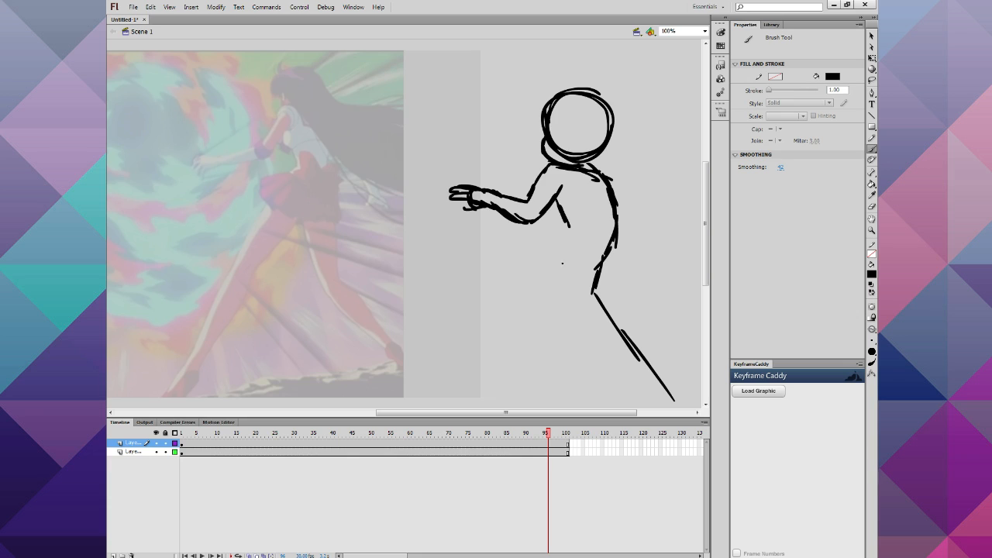
drag(587, 263, 498, 368)
drag(560, 239, 460, 358)
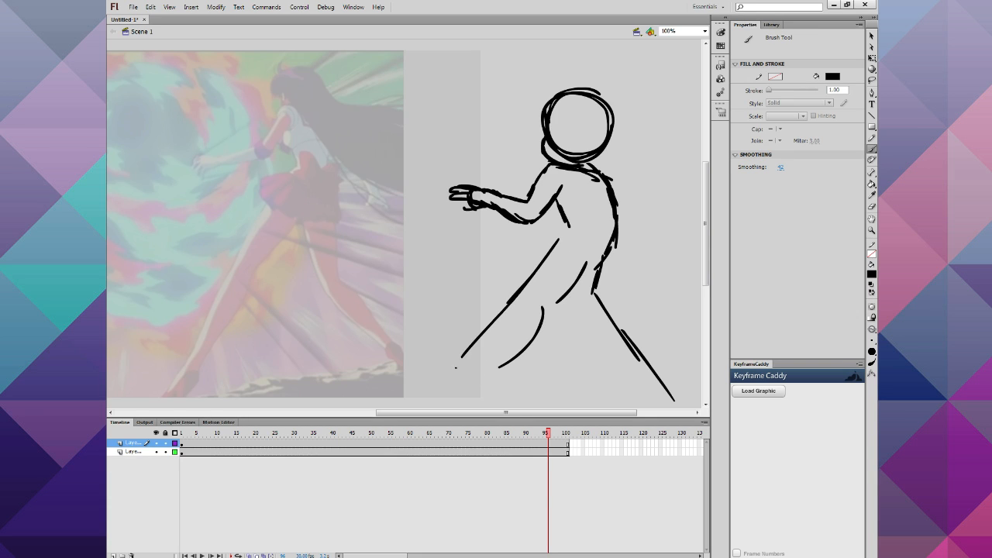
drag(531, 269, 520, 288)
drag(513, 303, 458, 361)
mouse_move(545, 308)
mouse_down()
mouse_move(509, 351)
mouse_move(486, 361)
mouse_up()
drag(533, 332, 473, 375)
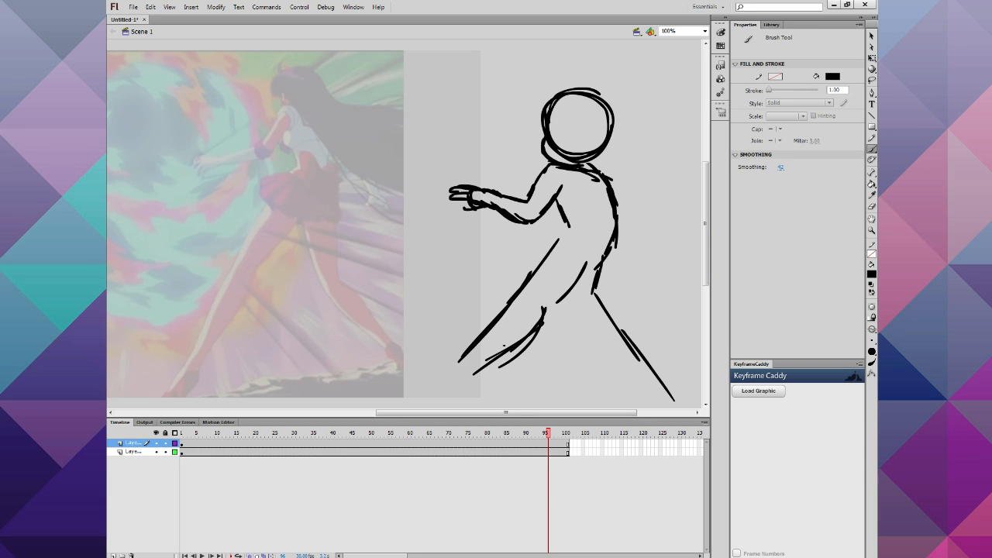
drag(530, 282, 445, 383)
mouse_move(495, 330)
mouse_down()
mouse_move(453, 368)
mouse_move(467, 380)
mouse_up()
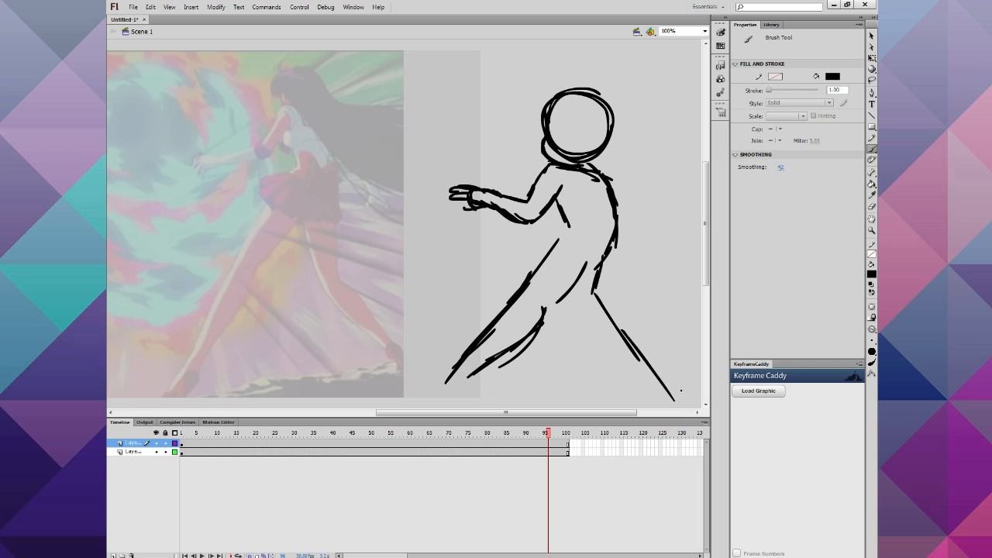
scroll(680, 391, down, 3)
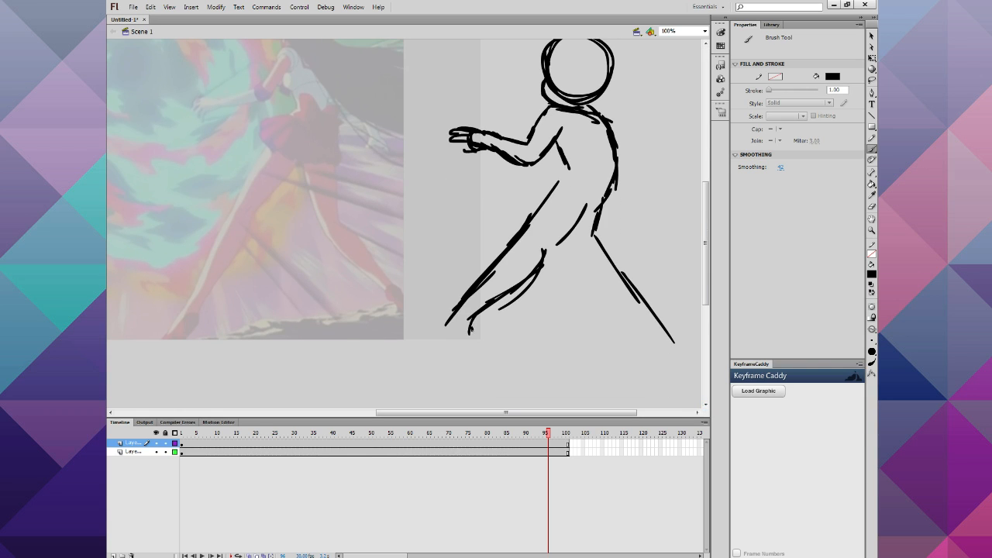
mouse_move(471, 327)
mouse_down()
mouse_move(466, 349)
mouse_move(442, 349)
mouse_move(431, 335)
mouse_move(459, 311)
mouse_up()
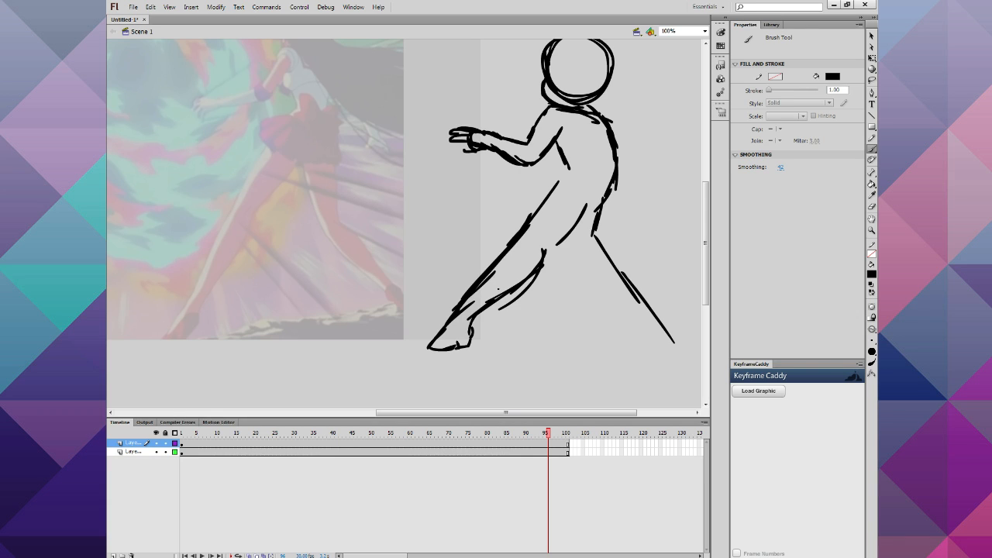
Step: Sketch the buttock curve and the rear leg's inner and outer contours down to its foot
mouse_move(617, 182)
mouse_down()
mouse_move(592, 229)
mouse_move(560, 243)
mouse_move(635, 312)
mouse_up()
drag(603, 247, 651, 290)
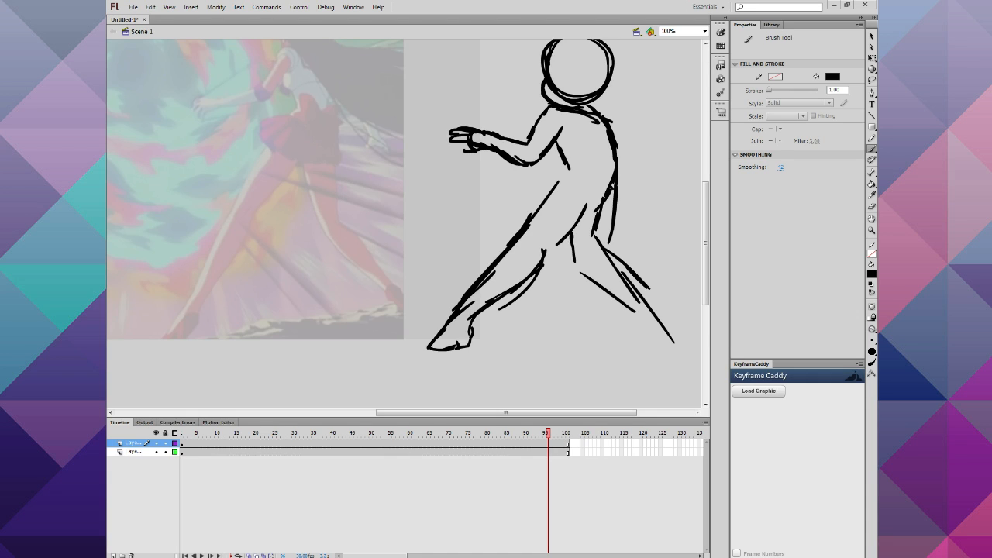
drag(579, 264, 628, 303)
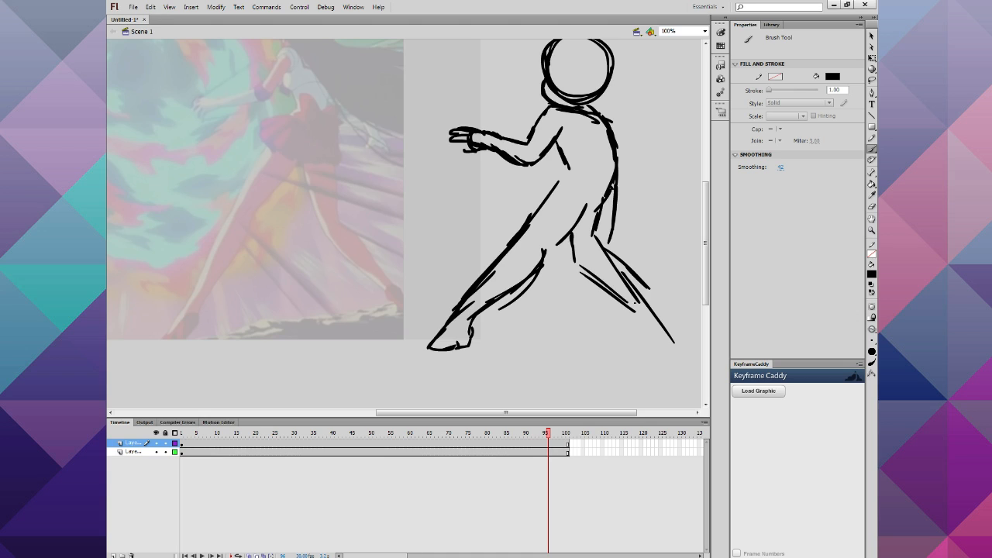
mouse_move(602, 240)
mouse_down()
mouse_move(666, 324)
mouse_move(652, 341)
mouse_up()
mouse_move(648, 324)
mouse_down()
mouse_move(653, 341)
mouse_move(622, 338)
mouse_move(632, 311)
mouse_move(655, 334)
mouse_up()
Step: Strengthen the back and leg contours and shape both feet into high-heeled shoes
mouse_move(614, 265)
mouse_down()
mouse_move(626, 279)
mouse_move(610, 255)
mouse_move(576, 264)
mouse_move(617, 195)
mouse_move(609, 122)
mouse_up()
mouse_move(568, 173)
mouse_down()
mouse_move(531, 214)
mouse_move(540, 253)
mouse_move(520, 283)
mouse_move(452, 341)
mouse_move(433, 343)
mouse_move(458, 353)
mouse_up()
mouse_move(470, 335)
mouse_down()
mouse_move(456, 352)
mouse_move(422, 353)
mouse_move(440, 332)
mouse_up()
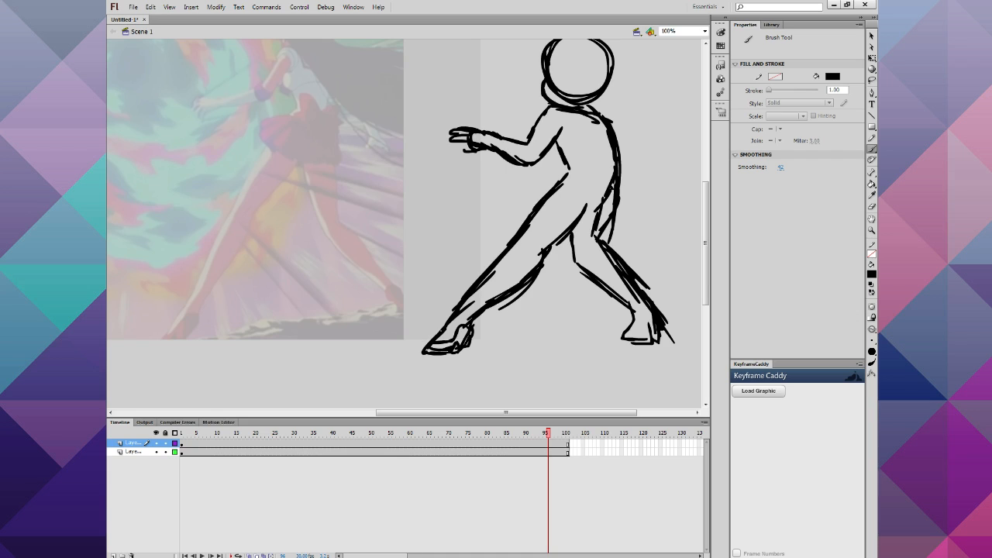
mouse_move(652, 315)
mouse_down()
mouse_move(643, 333)
mouse_move(625, 335)
mouse_move(648, 341)
mouse_up()
mouse_move(648, 341)
mouse_down()
mouse_move(619, 340)
mouse_move(634, 313)
mouse_move(584, 274)
mouse_up()
mouse_move(643, 289)
mouse_down()
mouse_move(597, 234)
mouse_move(626, 195)
mouse_move(604, 232)
mouse_up()
drag(605, 173, 614, 188)
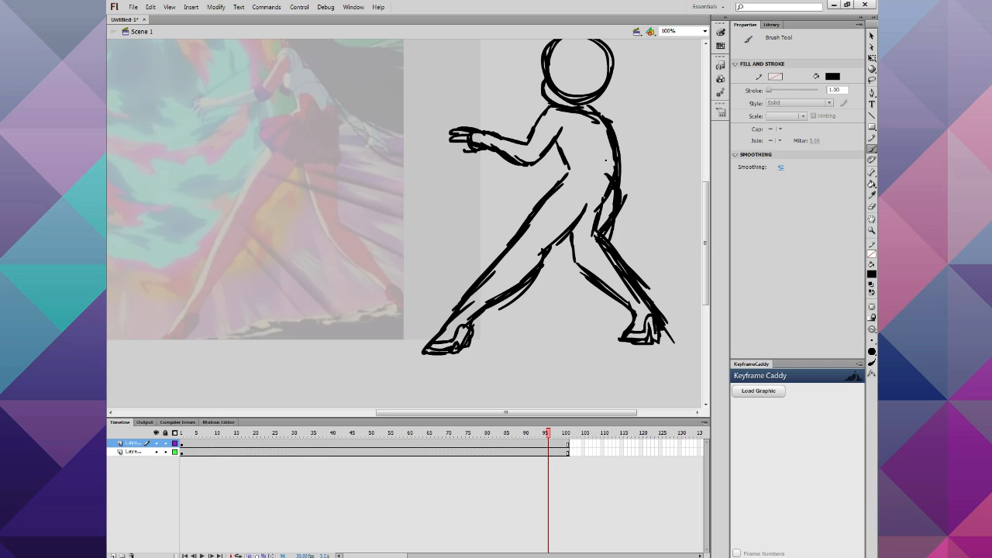
Step: Reinforce the waist and chest contours and sketch the rear arm hanging behind the back
drag(613, 150, 604, 177)
mouse_move(593, 116)
mouse_down()
mouse_move(611, 161)
mouse_move(571, 175)
mouse_up()
mouse_move(557, 138)
mouse_down()
mouse_move(569, 162)
mouse_move(551, 147)
mouse_up()
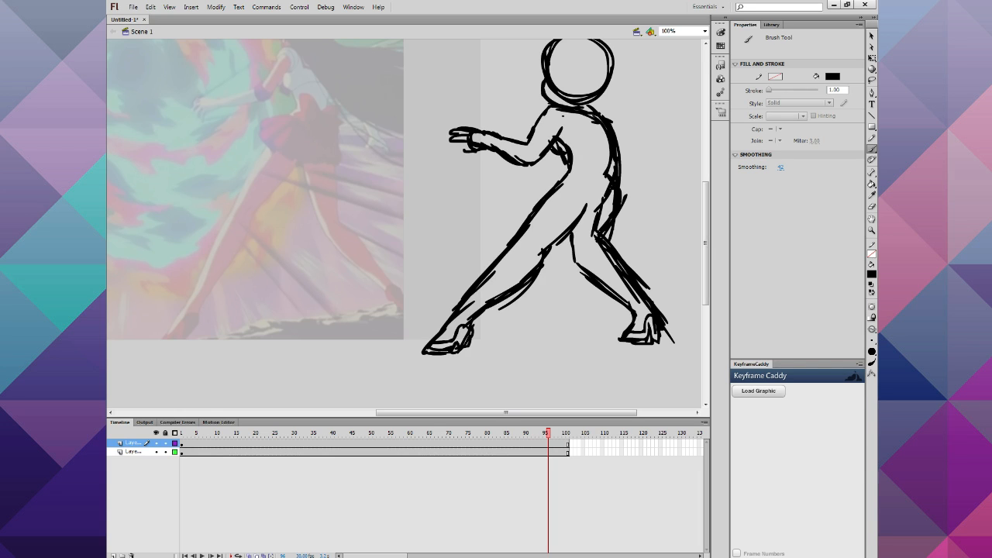
mouse_move(611, 123)
mouse_down()
mouse_move(641, 147)
mouse_move(655, 197)
mouse_move(643, 209)
mouse_move(632, 206)
mouse_move(635, 172)
mouse_move(621, 149)
mouse_up()
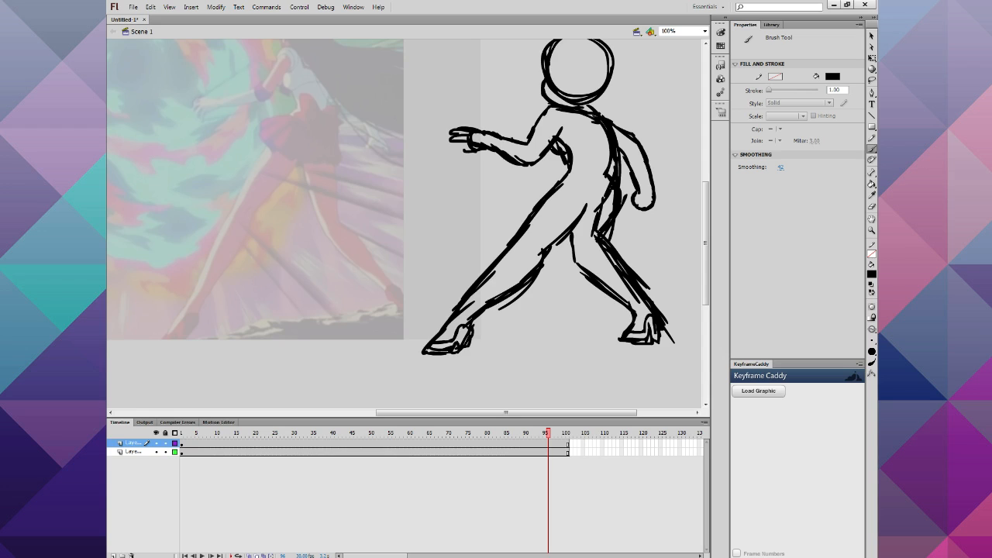
Step: Sketch a bow at the lower back and a short flared skirt around the hips
drag(590, 200, 543, 248)
drag(598, 159, 620, 173)
drag(594, 149, 630, 212)
mouse_move(612, 215)
mouse_down()
mouse_move(550, 202)
mouse_move(524, 181)
mouse_up()
drag(527, 181, 585, 171)
mouse_move(624, 203)
mouse_down()
mouse_move(630, 221)
mouse_move(547, 206)
mouse_move(517, 183)
mouse_up()
mouse_move(582, 170)
mouse_down()
mouse_move(590, 165)
mouse_move(530, 186)
mouse_up()
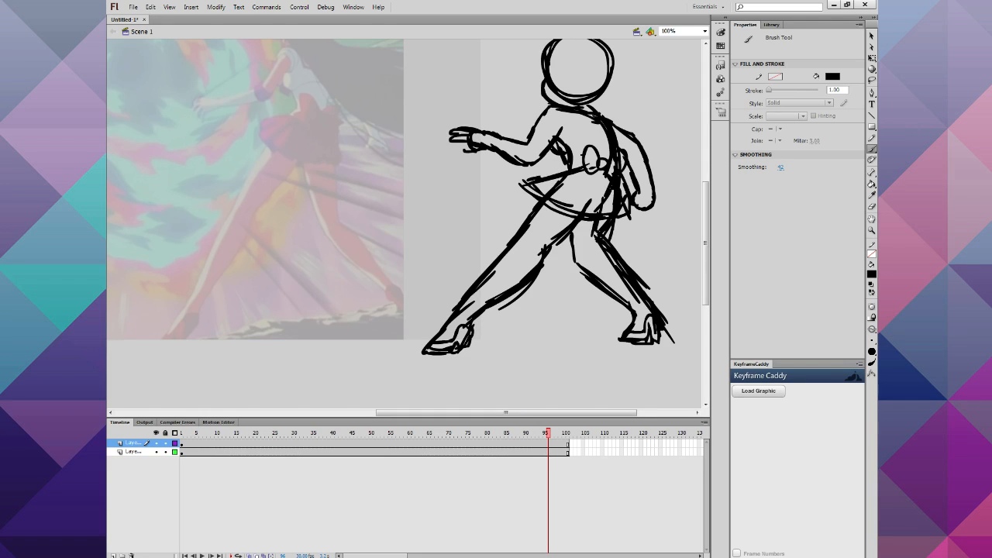
Step: Add the sleeves and collar line, and redraw the forward arm bent upward with a closed fist
drag(559, 109, 561, 138)
mouse_move(548, 103)
mouse_down()
mouse_move(541, 112)
mouse_move(622, 128)
mouse_up()
mouse_move(493, 137)
mouse_down()
mouse_move(449, 115)
mouse_move(488, 151)
mouse_move(441, 132)
mouse_move(480, 153)
mouse_move(488, 144)
mouse_move(474, 125)
mouse_up()
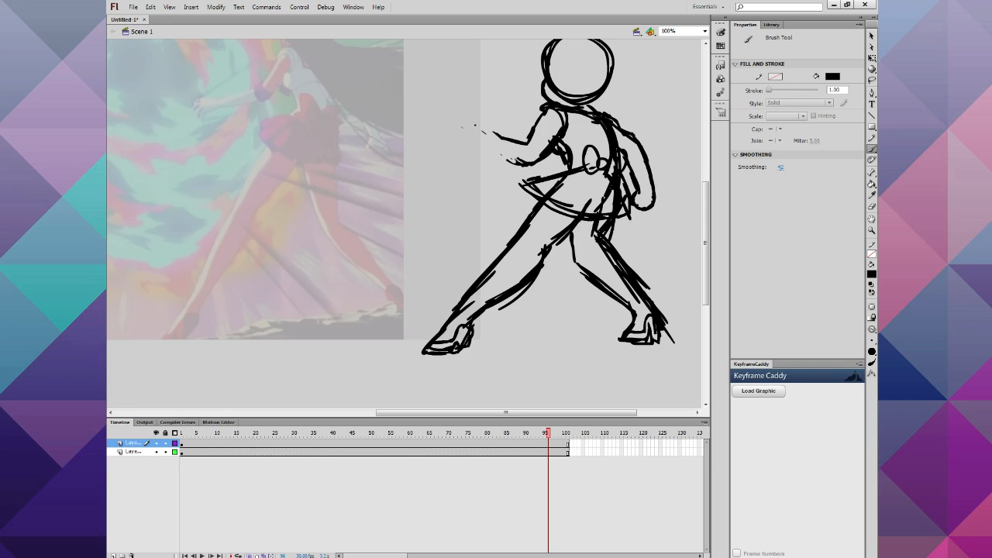
mouse_move(528, 142)
mouse_down()
mouse_move(537, 157)
mouse_move(526, 163)
mouse_move(492, 149)
mouse_up()
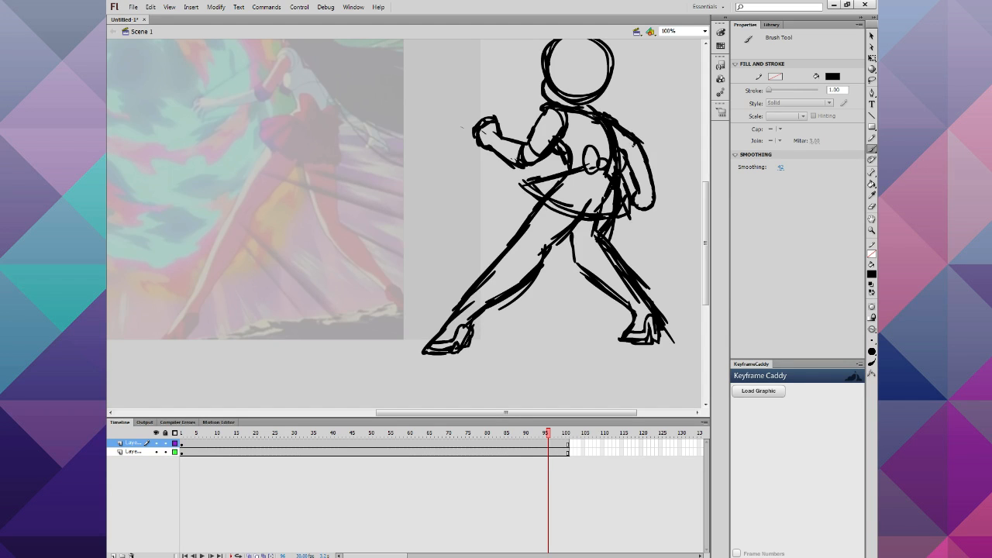
mouse_move(619, 142)
mouse_down()
mouse_move(642, 150)
mouse_move(627, 157)
mouse_up()
mouse_move(642, 144)
mouse_down()
mouse_move(655, 195)
mouse_move(646, 206)
mouse_up()
Step: Add an arched mark inside the head circle and reinforce the head's outline
scroll(658, 295, up, 5)
scroll(658, 296, down, 3)
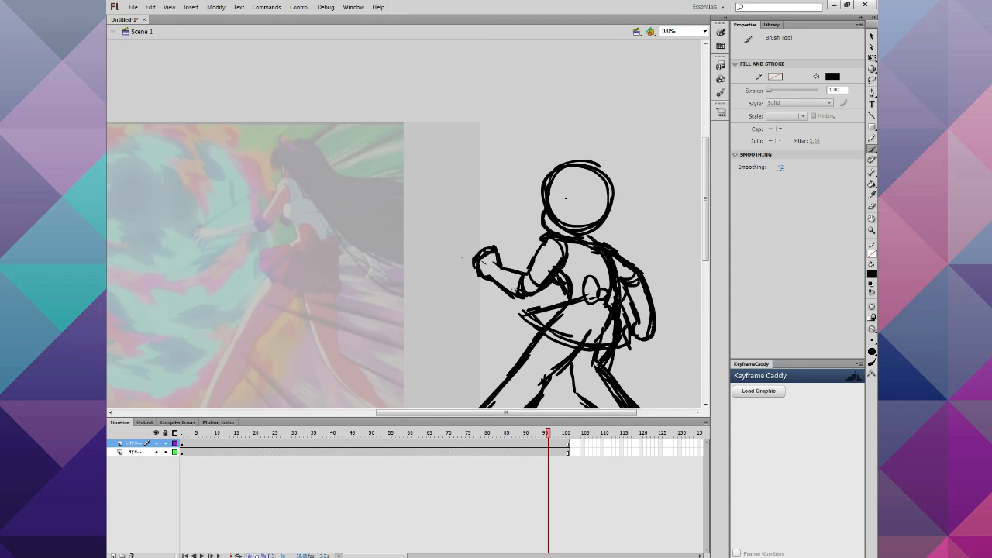
drag(566, 198, 569, 210)
mouse_move(541, 195)
mouse_down()
mouse_move(546, 172)
mouse_move(583, 159)
mouse_up()
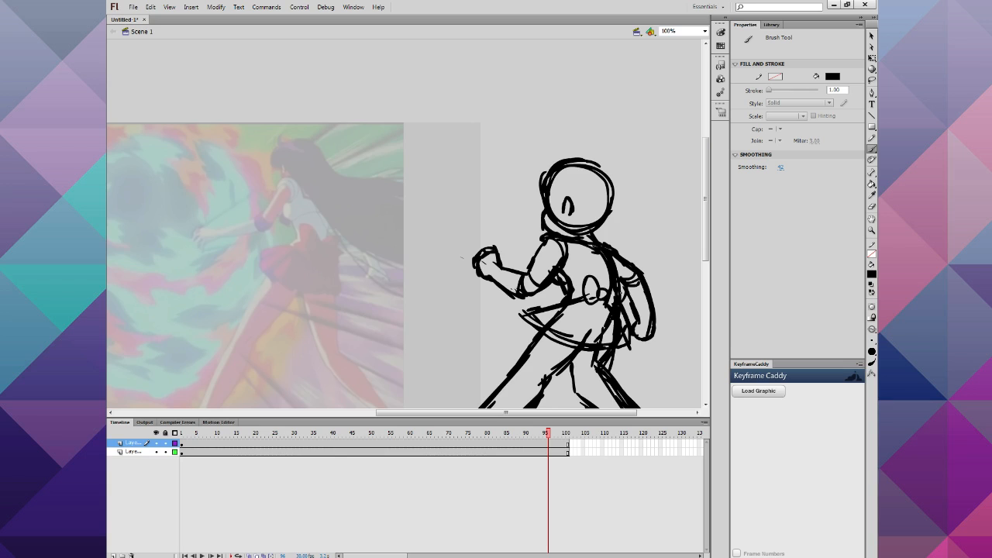
Step: Sketch the knee detail and refine the contours of the forward leg
scroll(621, 293, down, 3)
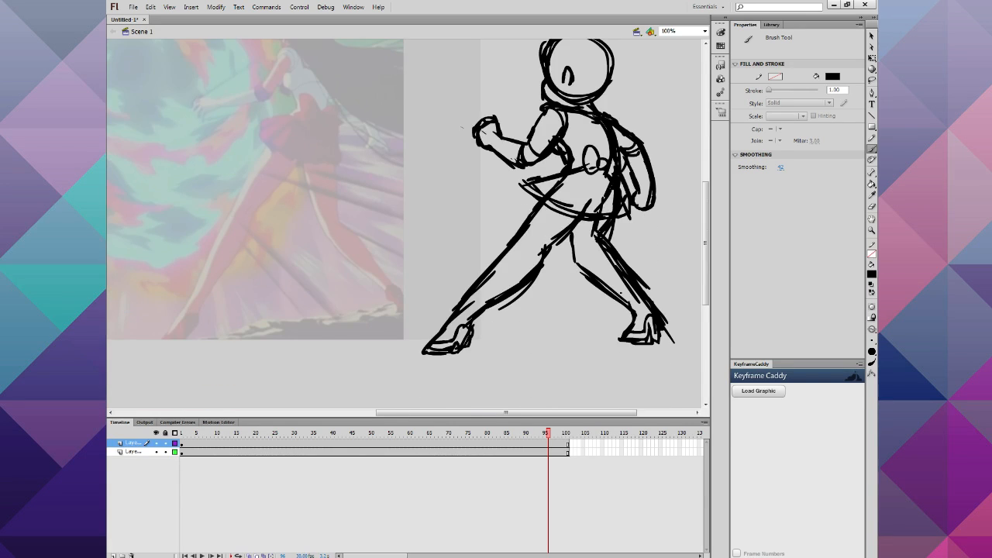
scroll(621, 293, up, 1)
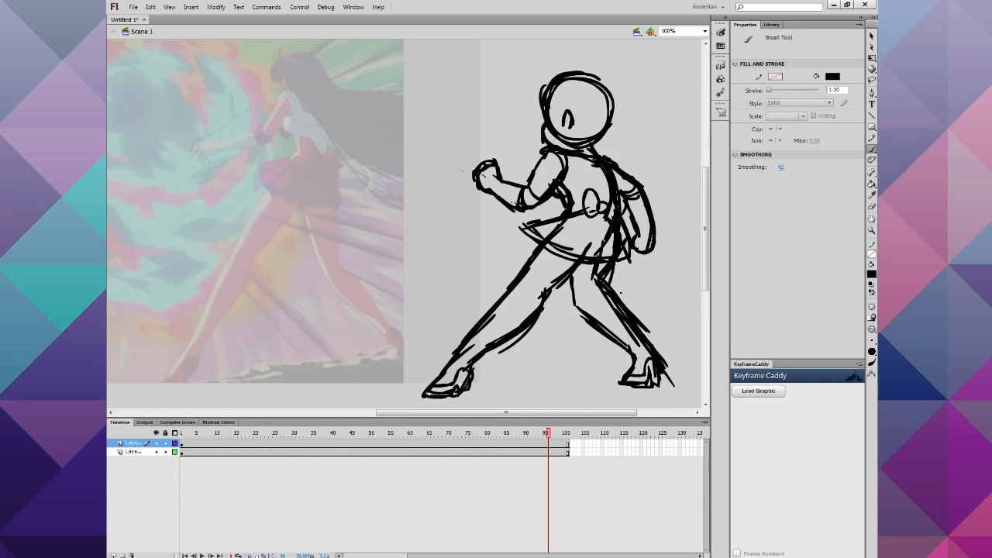
drag(553, 285, 487, 343)
drag(502, 294, 444, 368)
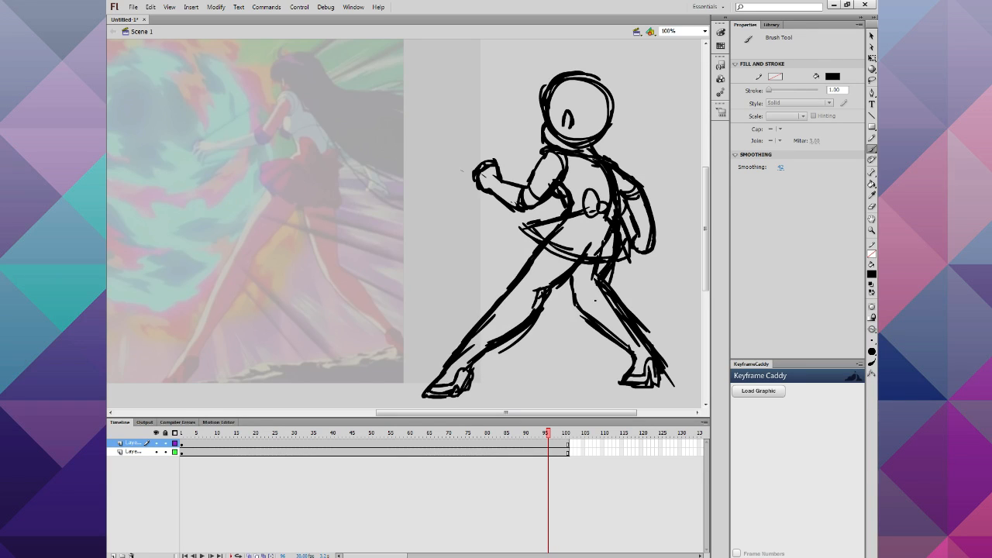
Step: Display the rough sketch layer as outlines, add a new layer above it and adjust the brush shape
click(175, 444)
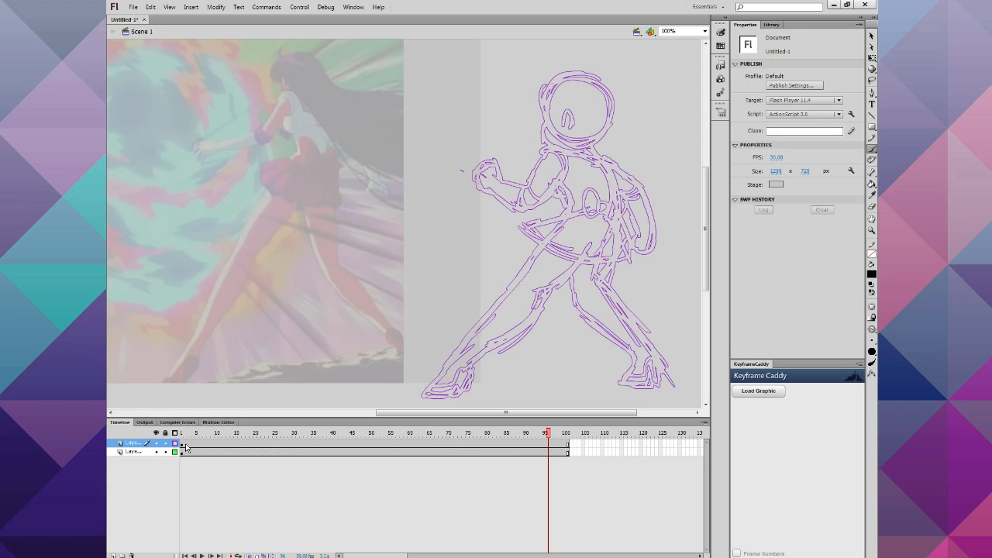
click(113, 555)
click(871, 361)
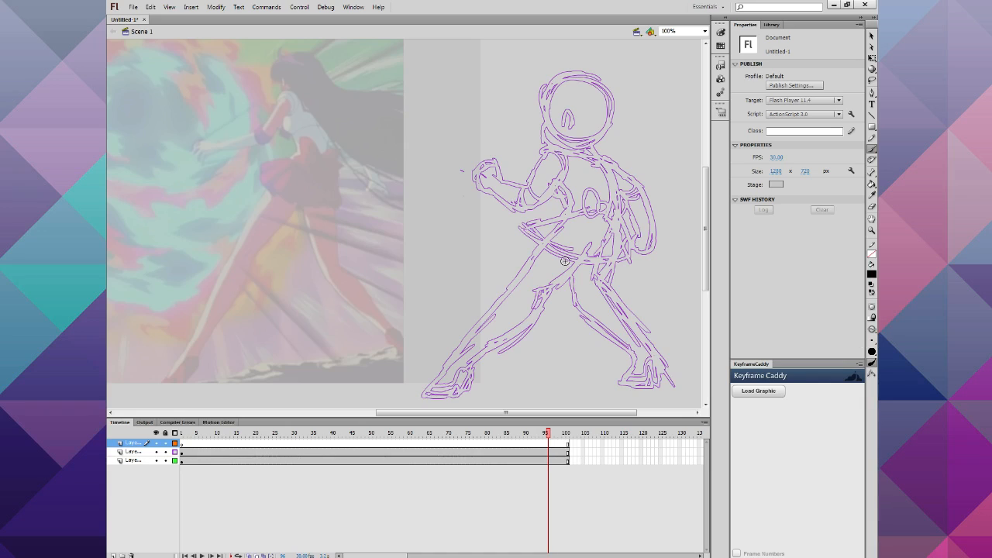
Step: Ink the chest, waist, buttocks and forward leg contours in black on the new layer, following the outlined sketch
mouse_move(595, 234)
mouse_down()
mouse_move(579, 251)
mouse_move(610, 252)
mouse_up()
drag(613, 217, 615, 251)
drag(606, 210, 609, 191)
mouse_move(557, 171)
mouse_down()
mouse_move(550, 190)
mouse_move(569, 208)
mouse_move(564, 220)
mouse_move(505, 290)
mouse_up()
drag(529, 257, 498, 305)
drag(584, 252, 493, 342)
drag(504, 293, 470, 345)
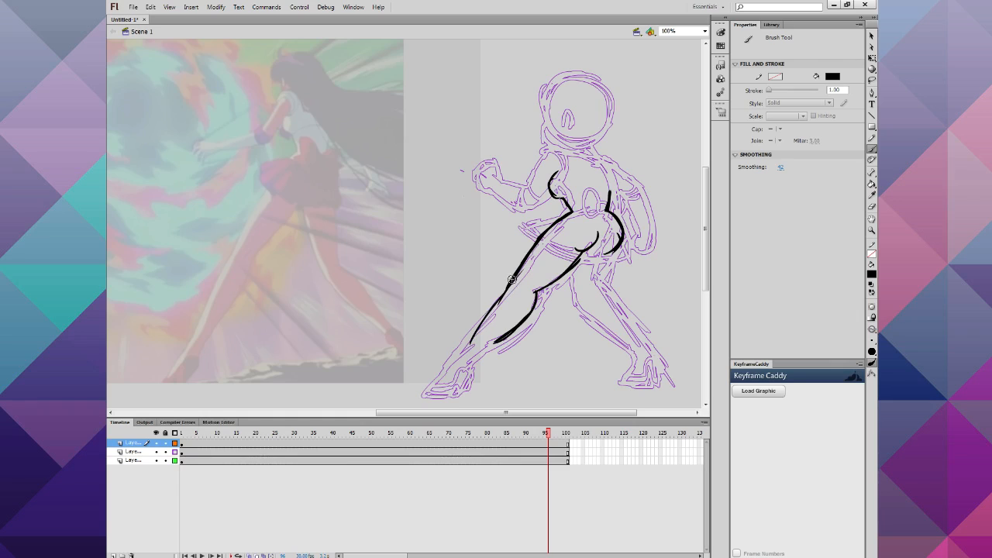
Step: Ink the forward foot's high-heeled shoe and thicken the contours of that leg
mouse_move(517, 273)
mouse_down()
mouse_move(464, 361)
mouse_move(518, 329)
mouse_move(508, 311)
mouse_move(469, 395)
mouse_move(468, 382)
mouse_move(431, 392)
mouse_up()
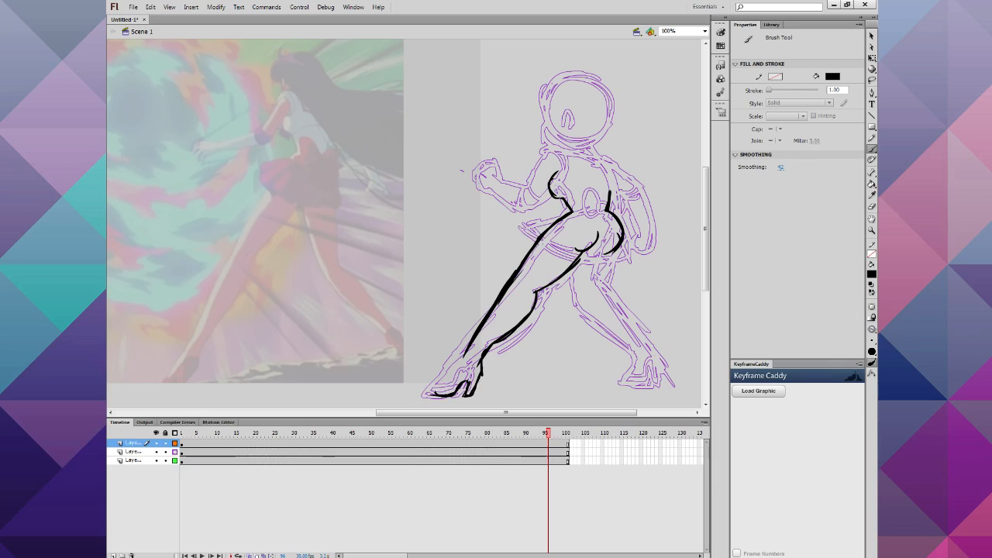
mouse_move(481, 364)
mouse_down()
mouse_move(430, 389)
mouse_move(466, 352)
mouse_move(498, 339)
mouse_up()
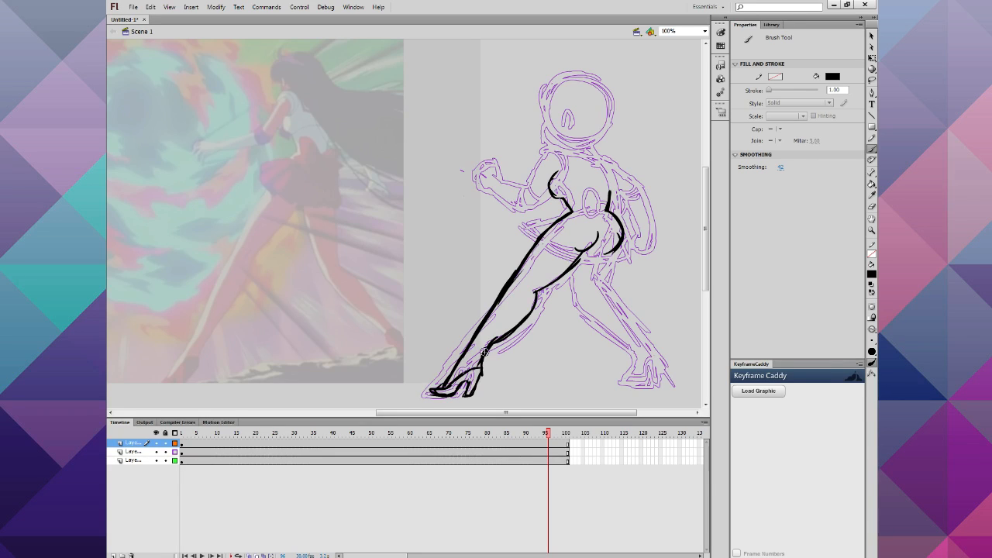
drag(536, 306, 525, 323)
drag(572, 269, 537, 292)
drag(586, 248, 485, 327)
drag(528, 262, 486, 327)
Step: Compare the inked leg with the fully displayed sketch, return the sketch layer to outlines and lock it
click(174, 451)
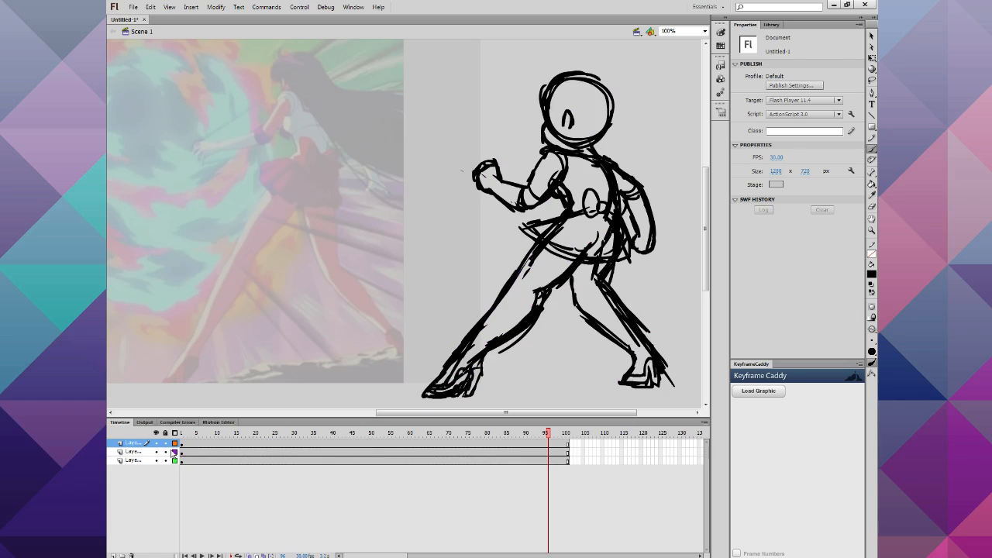
click(174, 451)
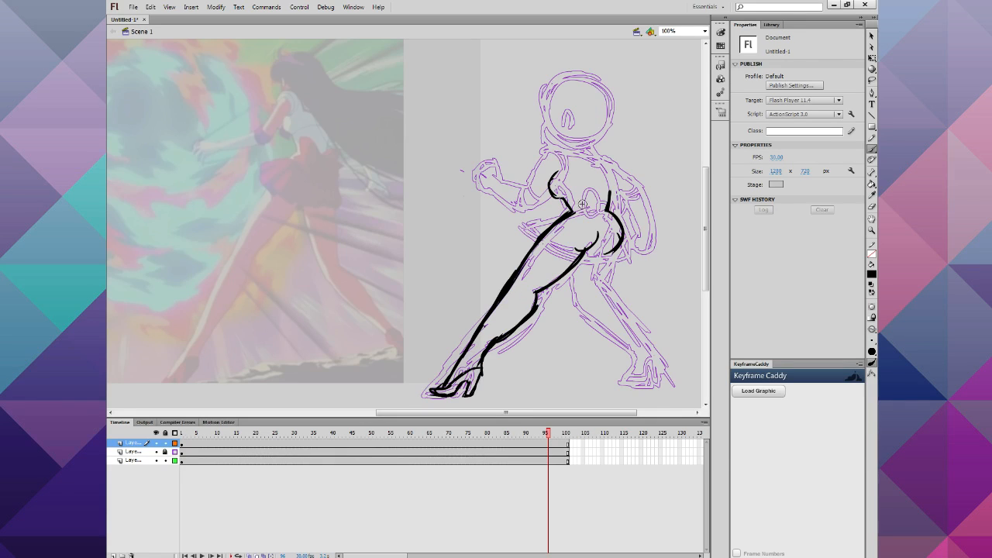
Step: Ink the start of the rear leg in black, drawing the thigh contours below the buttocks and crotch
key(b)
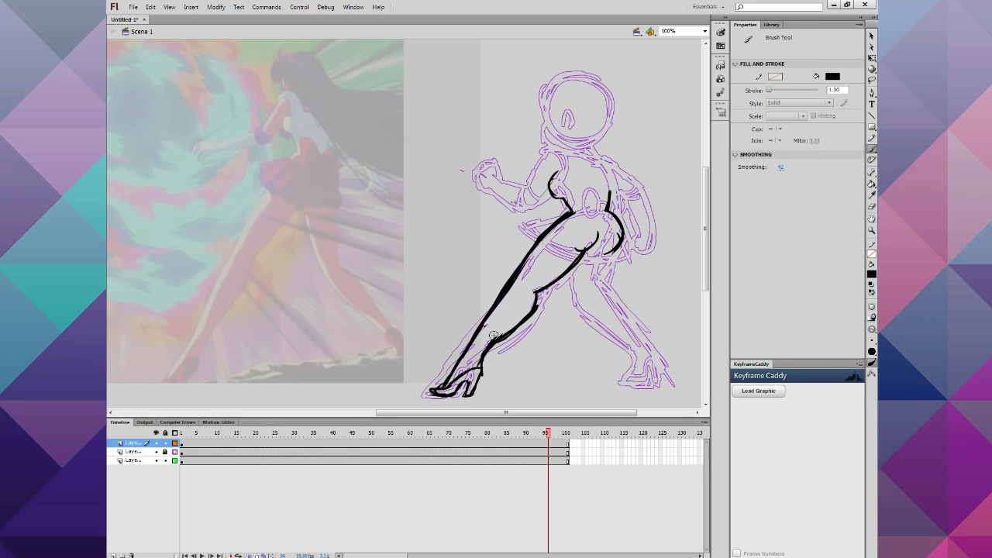
mouse_move(618, 248)
mouse_down()
mouse_move(606, 280)
mouse_move(569, 289)
mouse_move(626, 346)
mouse_up()
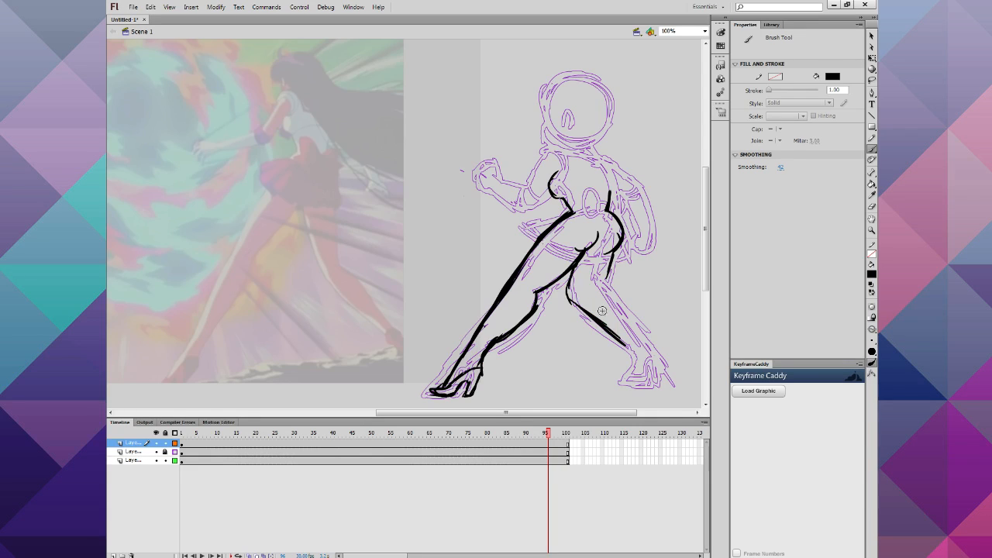
drag(606, 282, 642, 341)
mouse_move(595, 275)
mouse_down()
mouse_move(642, 339)
mouse_move(627, 351)
mouse_move(564, 285)
mouse_move(628, 352)
mouse_move(616, 350)
mouse_up()
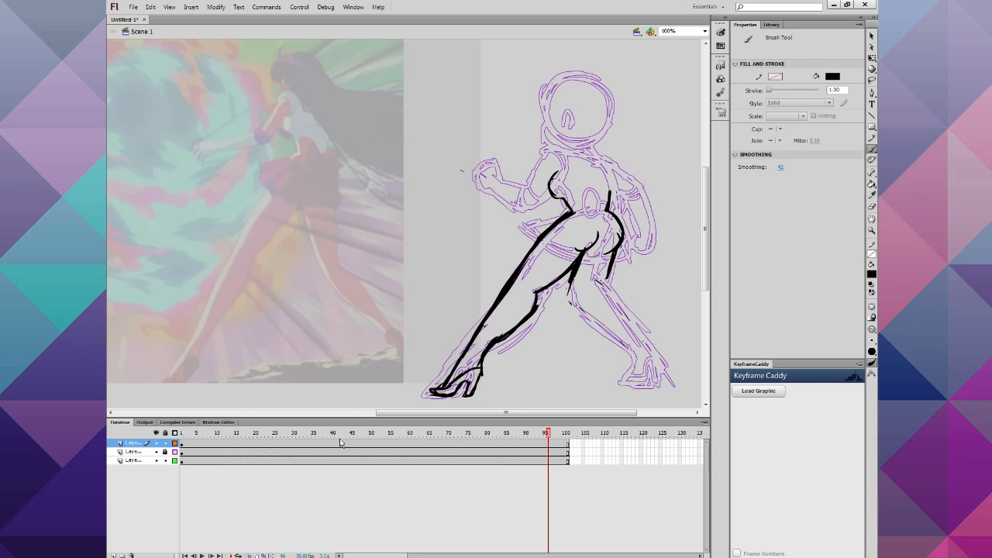
Step: Review the reference animation by scrubbing the timeline back to frame 9 and forward to frame 76
drag(327, 433, 213, 439)
drag(405, 413, 318, 416)
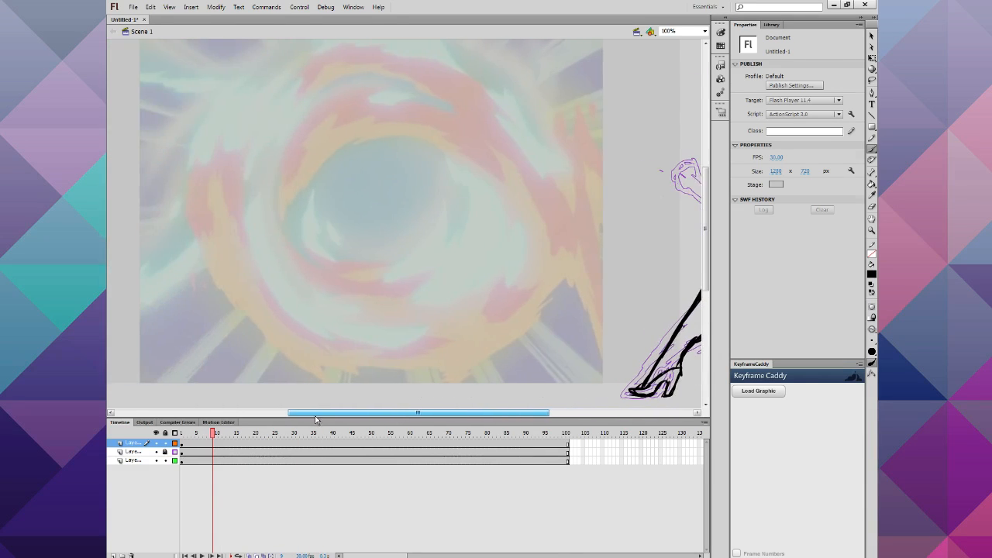
drag(234, 436, 476, 459)
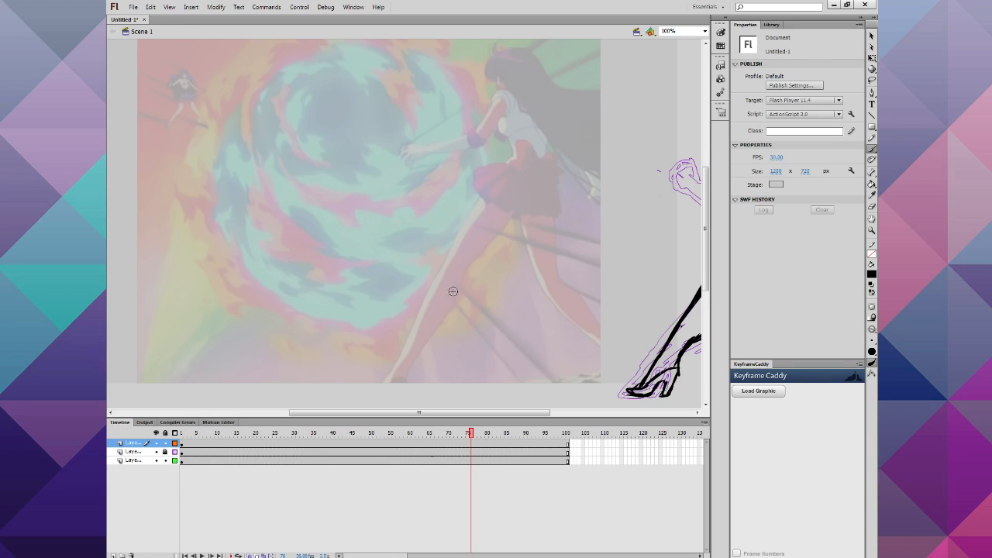
drag(447, 414, 547, 414)
Step: Ink the back contour from the shoulder to the waist and reinforce the buttock and inner rear-knee lines
key(b)
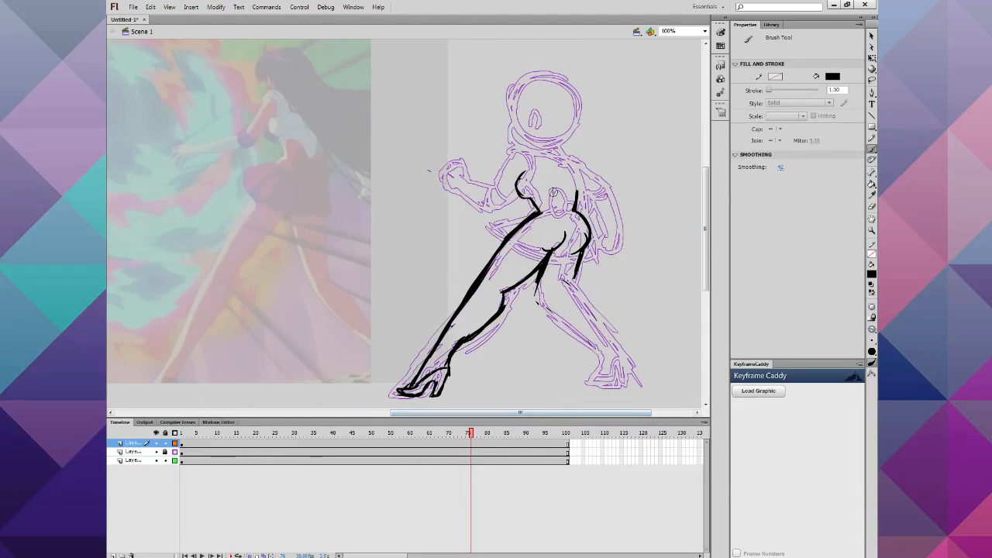
drag(578, 212, 590, 231)
drag(536, 283, 565, 319)
mouse_move(573, 171)
mouse_down()
mouse_move(577, 207)
mouse_move(575, 191)
mouse_up()
drag(563, 153, 589, 234)
drag(536, 211, 540, 213)
drag(499, 255, 530, 222)
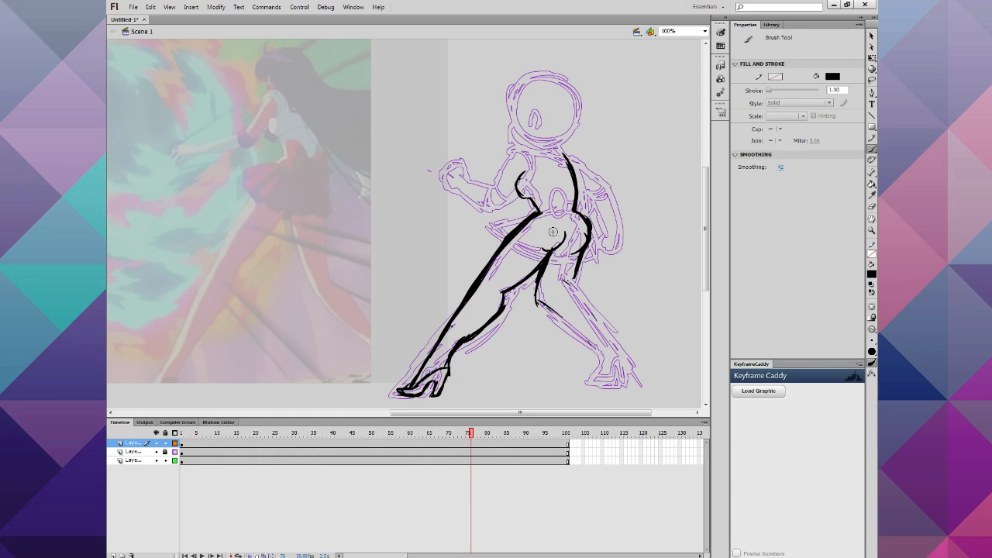
Step: Ink the rear leg's inner contour down to the ankle and its outer contour along the thigh and calf
mouse_move(540, 271)
mouse_down()
mouse_move(549, 312)
mouse_move(604, 358)
mouse_up()
drag(569, 279, 616, 340)
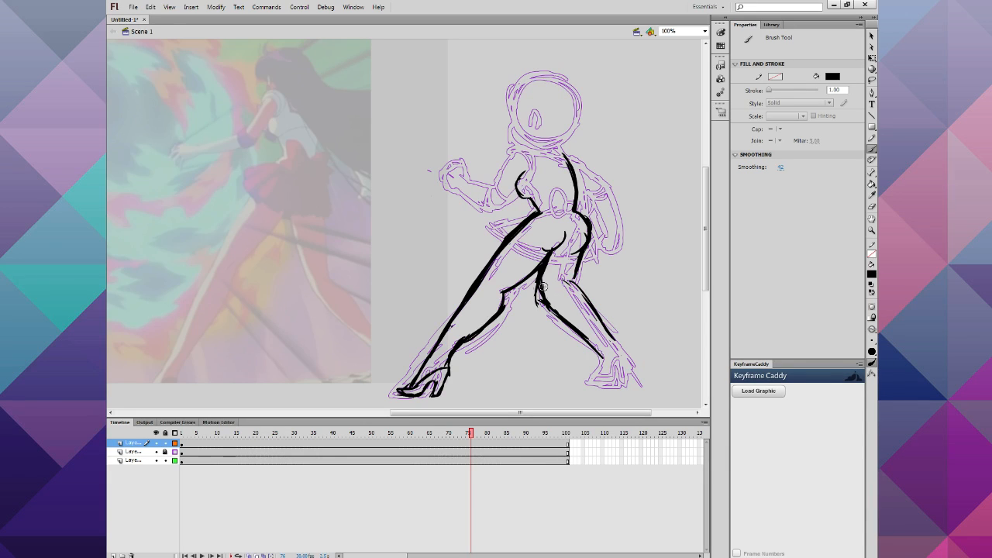
drag(547, 260, 557, 315)
drag(535, 270, 556, 329)
Step: Ink the shoulder line and the bent forward arm, including the glove band at the elbow
mouse_move(552, 156)
mouse_down()
mouse_move(517, 153)
mouse_move(494, 191)
mouse_move(526, 168)
mouse_move(496, 209)
mouse_move(465, 181)
mouse_up()
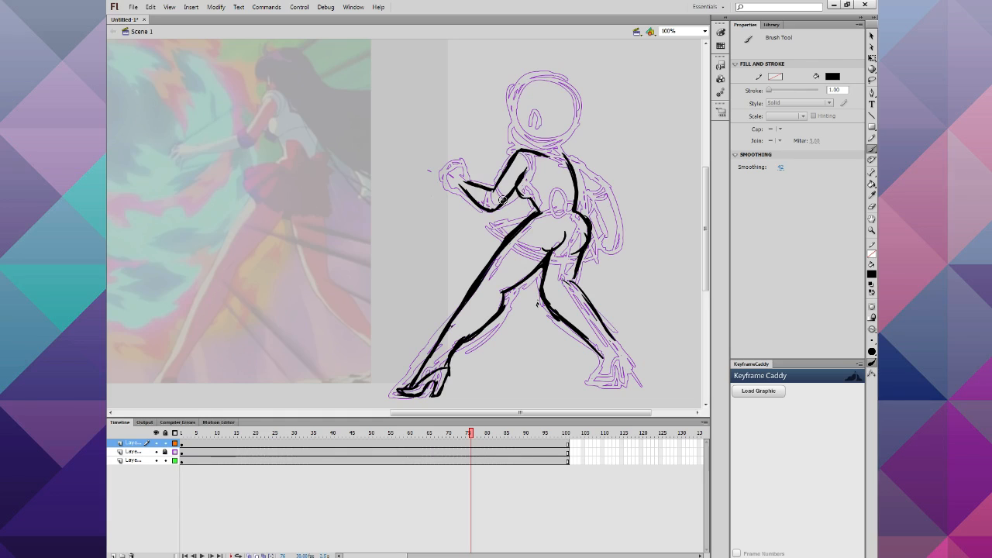
mouse_move(503, 203)
mouse_down()
mouse_move(490, 209)
mouse_move(490, 192)
mouse_up()
drag(517, 152, 493, 191)
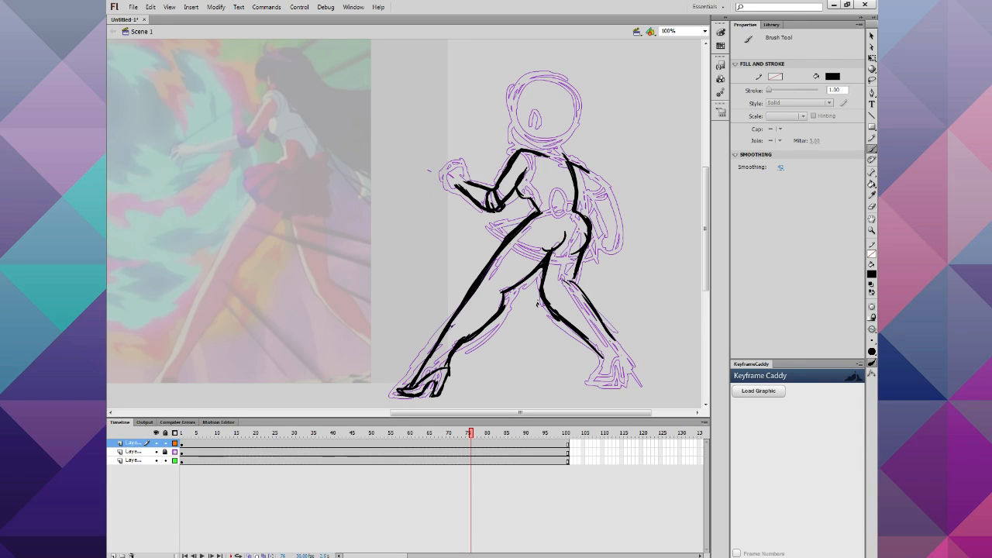
Step: Thicken the rear leg's outer contour down to the ankle and ink its high-heeled shoe, using a late frame of the reference
drag(586, 248, 575, 283)
mouse_move(576, 285)
mouse_down()
mouse_move(612, 341)
mouse_move(619, 391)
mouse_move(621, 358)
mouse_move(611, 378)
mouse_up()
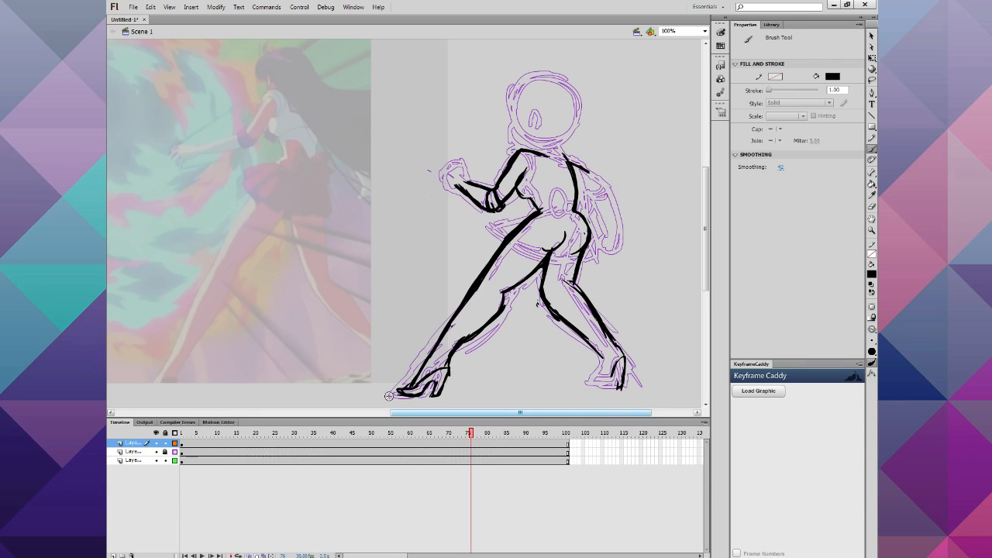
drag(491, 441, 557, 440)
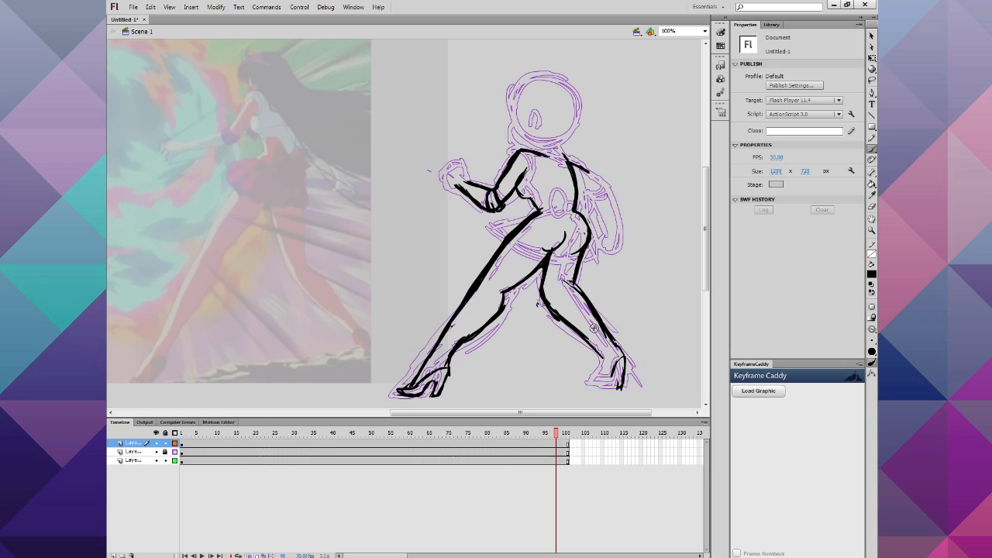
mouse_move(613, 355)
mouse_down()
mouse_move(621, 384)
mouse_move(622, 345)
mouse_move(612, 379)
mouse_up()
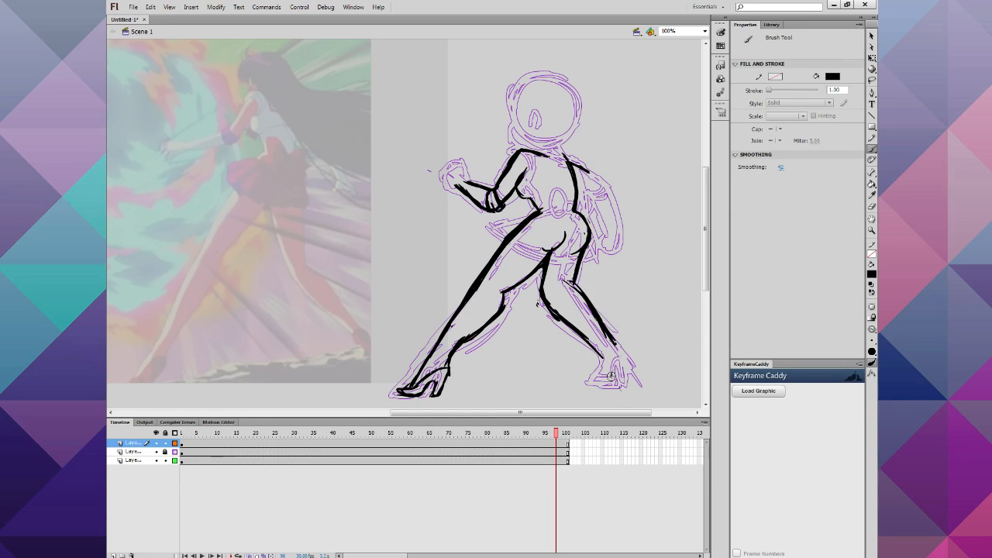
mouse_move(613, 344)
mouse_down()
mouse_move(622, 387)
mouse_move(589, 383)
mouse_move(607, 377)
mouse_up()
mouse_move(604, 372)
mouse_down()
mouse_move(594, 380)
mouse_move(604, 367)
mouse_up()
key(ctrl+z)
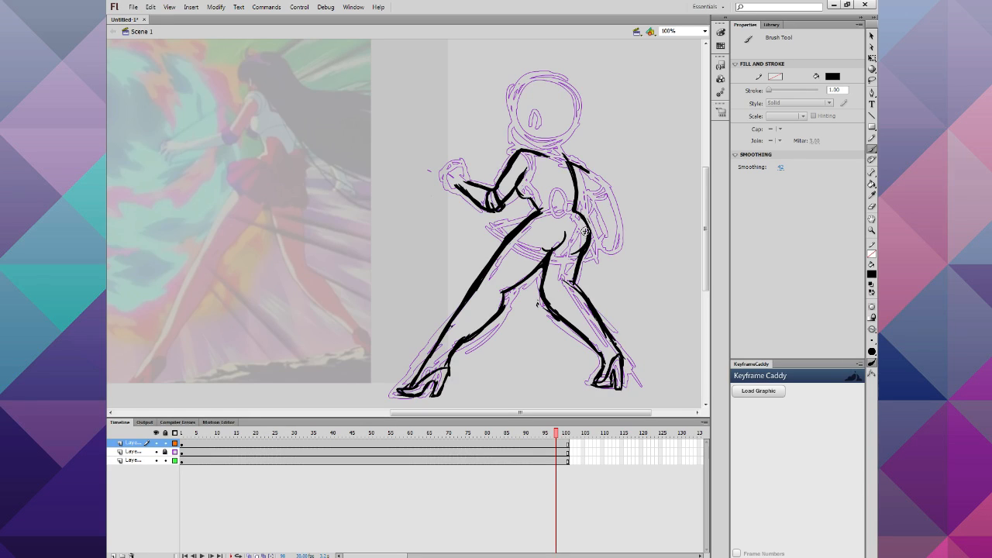
Step: Ink the neck, face profile, jaw and ear, and tidy the upper contour of the forward arm
mouse_move(562, 160)
mouse_down()
mouse_move(555, 142)
mouse_move(514, 137)
mouse_move(513, 92)
mouse_up()
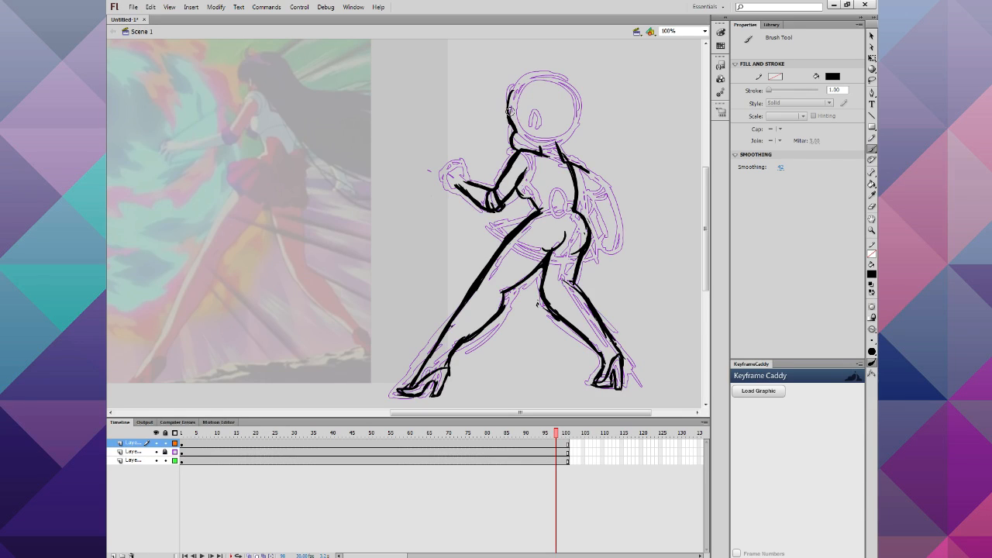
mouse_move(513, 134)
mouse_down()
mouse_move(517, 149)
mouse_move(532, 113)
mouse_move(541, 139)
mouse_move(515, 98)
mouse_move(523, 107)
mouse_move(508, 96)
mouse_move(504, 108)
mouse_up()
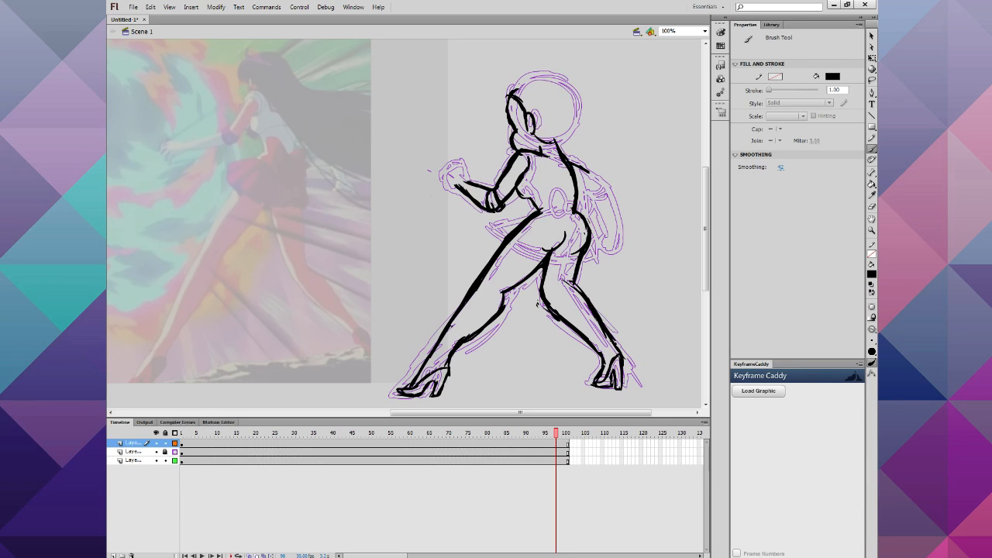
mouse_move(526, 165)
mouse_down()
mouse_move(517, 184)
mouse_move(517, 159)
mouse_move(505, 179)
mouse_move(517, 164)
mouse_up()
key(ctrl+z)
Step: Ink the trailing arm with its outstretched hand, and the forward arm's open hand with spread fingers
mouse_move(575, 166)
mouse_down()
mouse_move(593, 175)
mouse_move(622, 230)
mouse_up()
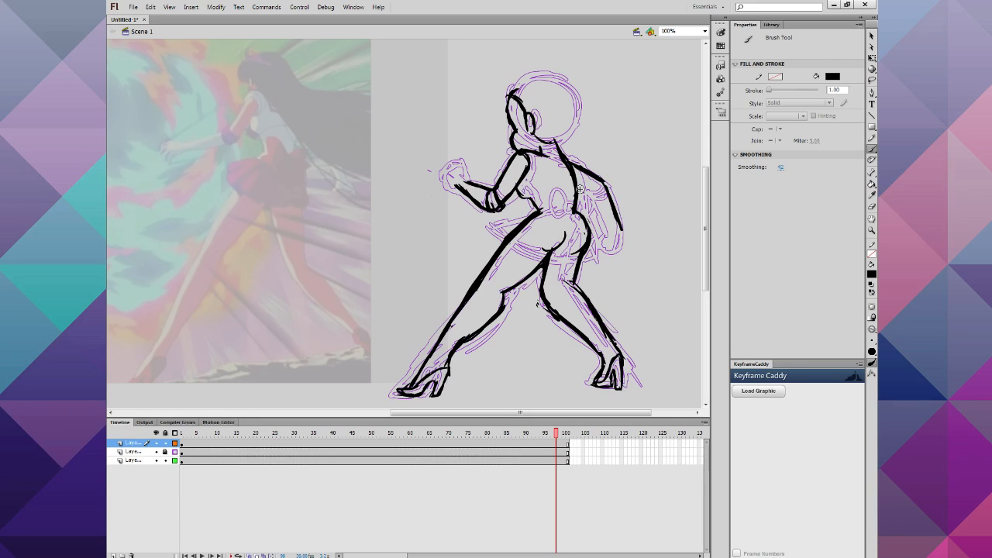
drag(594, 201, 604, 226)
drag(579, 186, 602, 219)
drag(576, 163, 609, 186)
key(ctrl+z)
key(ctrl+z)
mouse_move(567, 158)
mouse_down()
mouse_move(600, 182)
mouse_move(621, 231)
mouse_move(595, 237)
mouse_move(602, 223)
mouse_move(639, 240)
mouse_move(608, 232)
mouse_up()
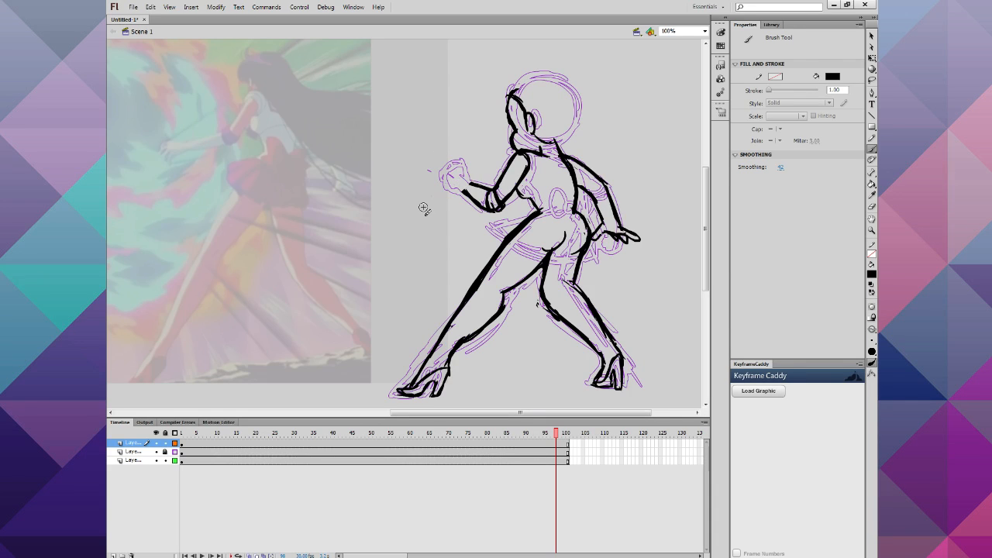
click(110, 412)
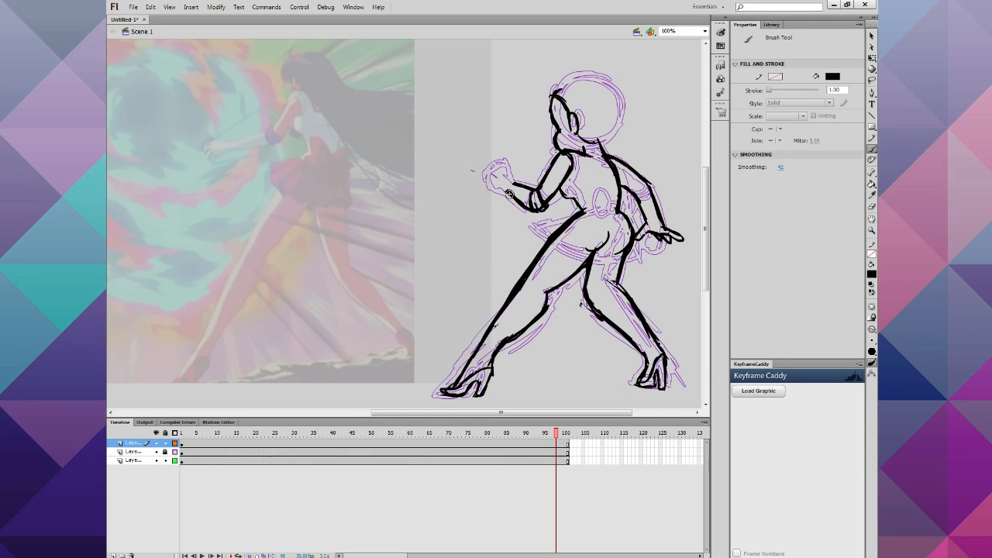
mouse_move(478, 173)
mouse_down()
mouse_move(509, 164)
mouse_move(492, 156)
mouse_move(509, 173)
mouse_up()
Step: Ink the costume lines on the body: bust line, collar, waistline and the trailing arm's glove band
drag(614, 183, 573, 196)
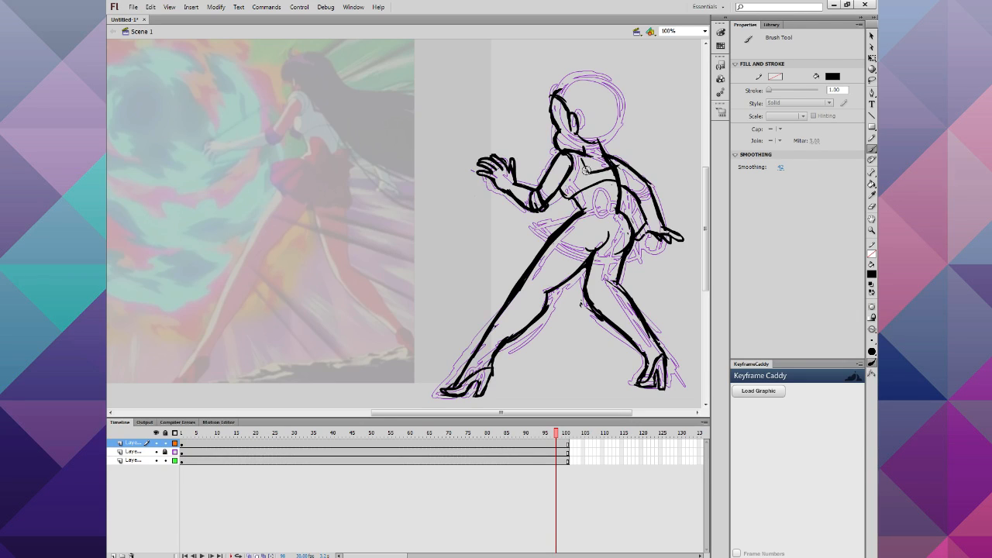
mouse_move(586, 170)
mouse_down()
mouse_move(582, 157)
mouse_move(561, 172)
mouse_move(581, 156)
mouse_move(629, 161)
mouse_move(616, 162)
mouse_up()
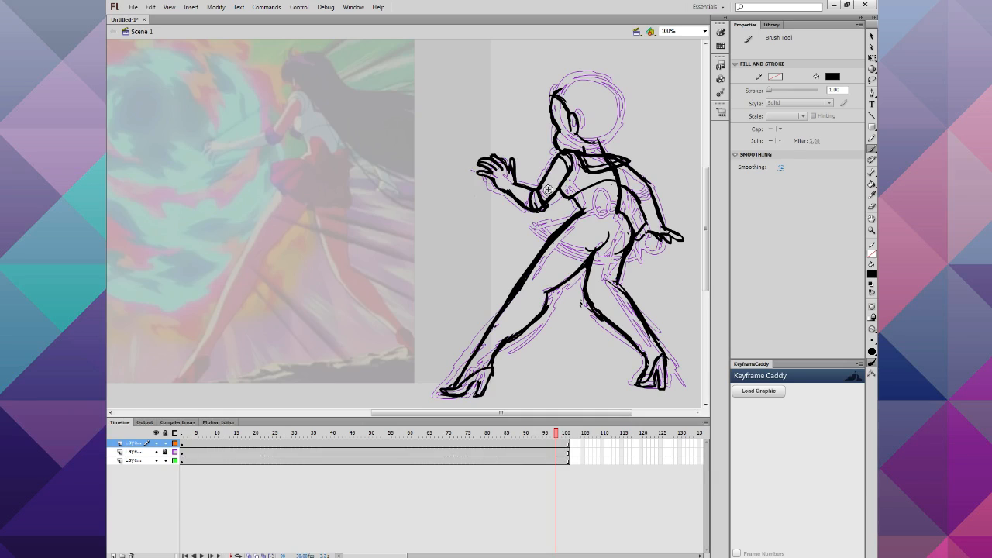
drag(623, 213, 576, 220)
drag(611, 208, 616, 183)
mouse_move(643, 188)
mouse_down()
mouse_move(653, 190)
mouse_move(636, 196)
mouse_move(651, 201)
mouse_up()
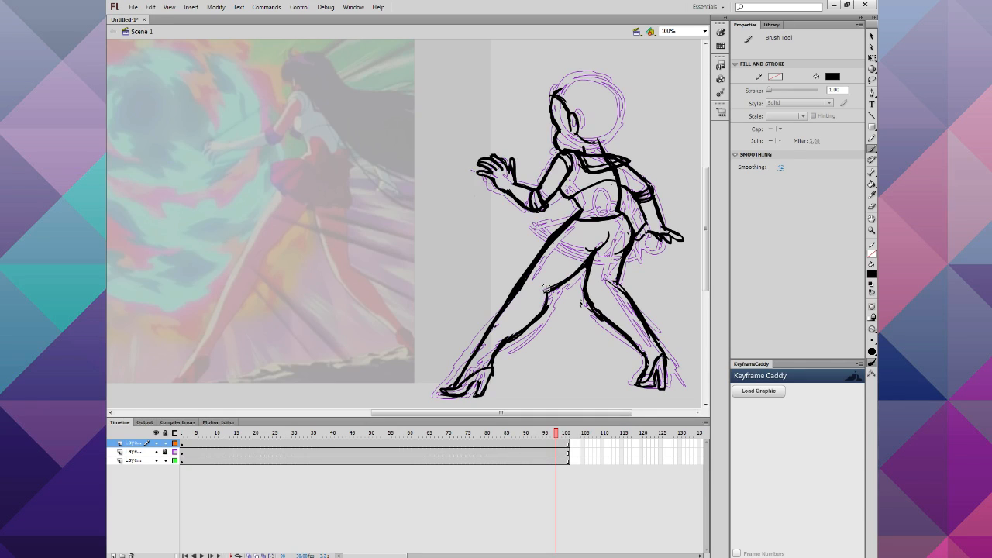
Step: Remove the inner buttock crease and thicken the underside contour of the forward leg's thigh and calf
drag(608, 234, 559, 279)
mouse_move(599, 251)
mouse_down()
mouse_move(550, 286)
mouse_move(541, 312)
mouse_move(509, 337)
mouse_up()
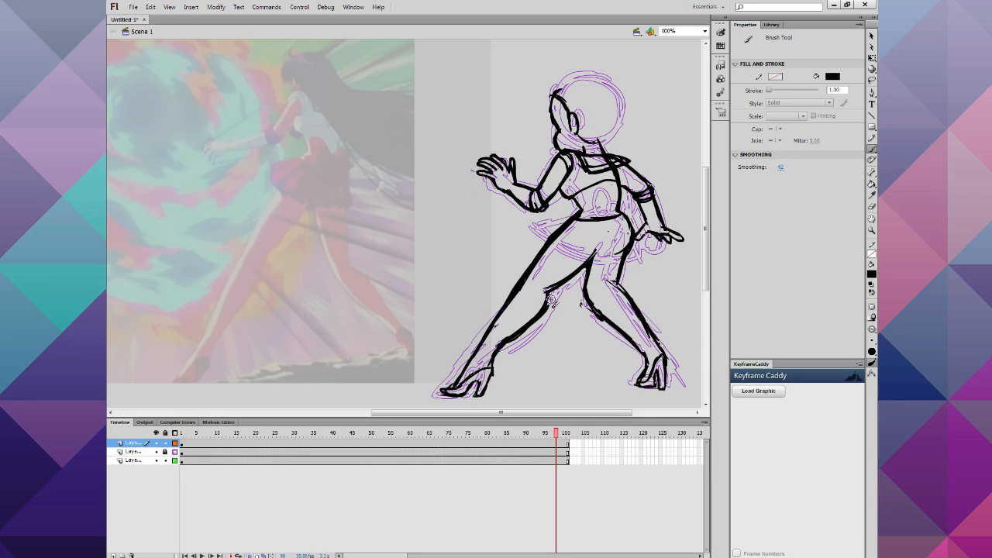
drag(553, 299, 508, 348)
drag(507, 347, 498, 351)
Step: Set the brush fill to red (#FF0000) and draw the collar, back bow, skirt outline and earring
click(871, 273)
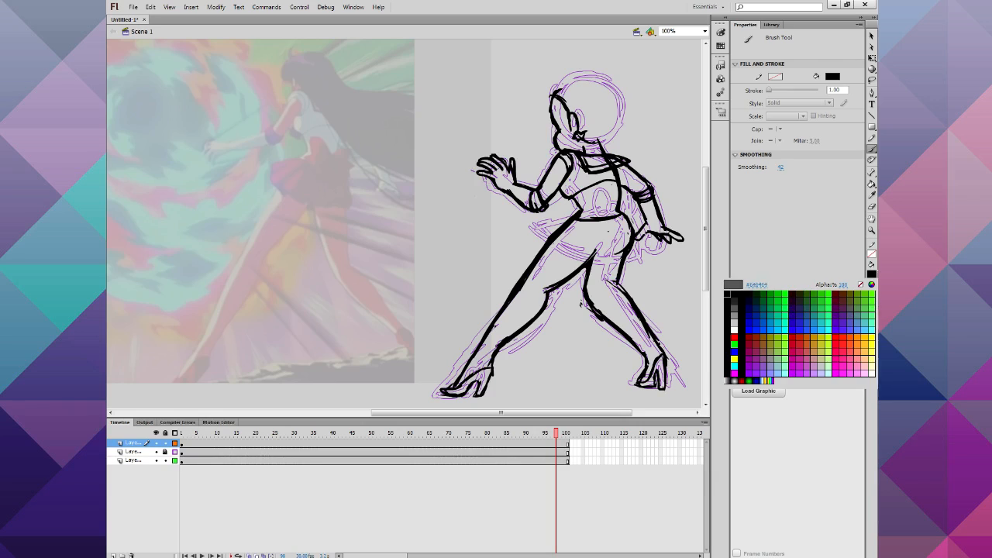
click(835, 327)
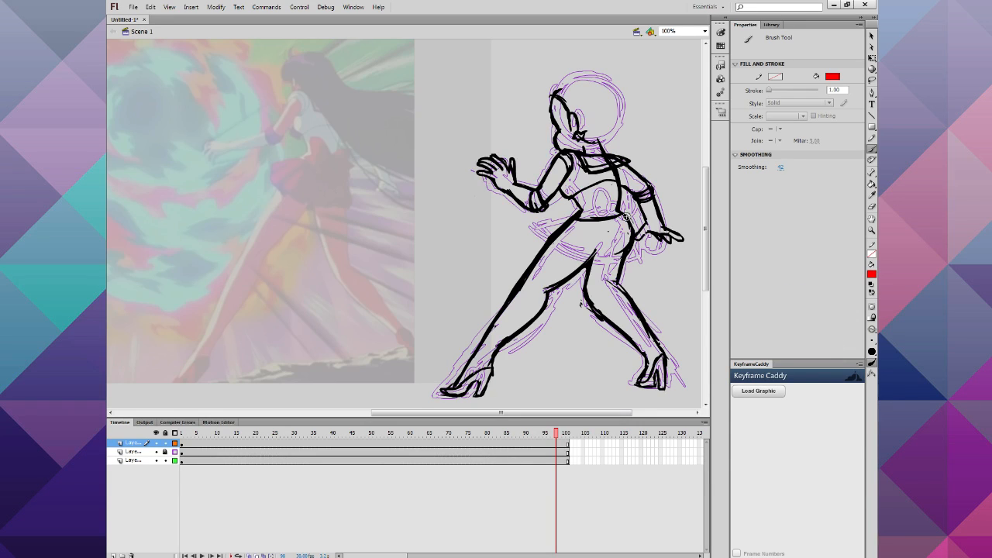
mouse_move(626, 215)
mouse_down()
mouse_move(636, 268)
mouse_move(533, 225)
mouse_move(616, 213)
mouse_move(592, 226)
mouse_move(599, 188)
mouse_move(627, 160)
mouse_move(590, 175)
mouse_move(595, 159)
mouse_move(624, 160)
mouse_move(581, 155)
mouse_move(620, 159)
mouse_move(577, 138)
mouse_up()
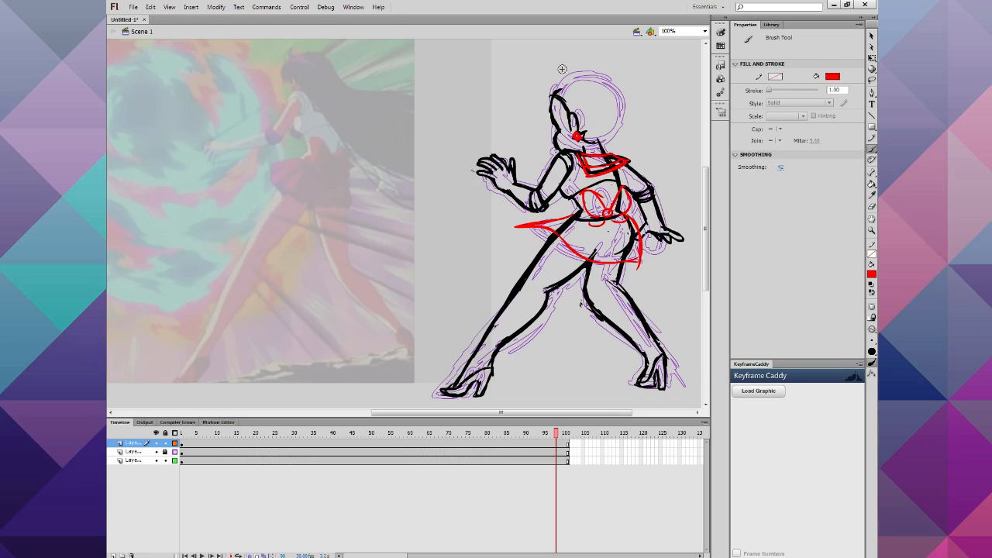
Step: Draw the fringe, the hair bow and the rounded hair outline over the head in red
drag(563, 75, 578, 59)
mouse_move(577, 61)
mouse_down()
mouse_move(550, 87)
mouse_move(549, 105)
mouse_move(591, 67)
mouse_move(639, 133)
mouse_up()
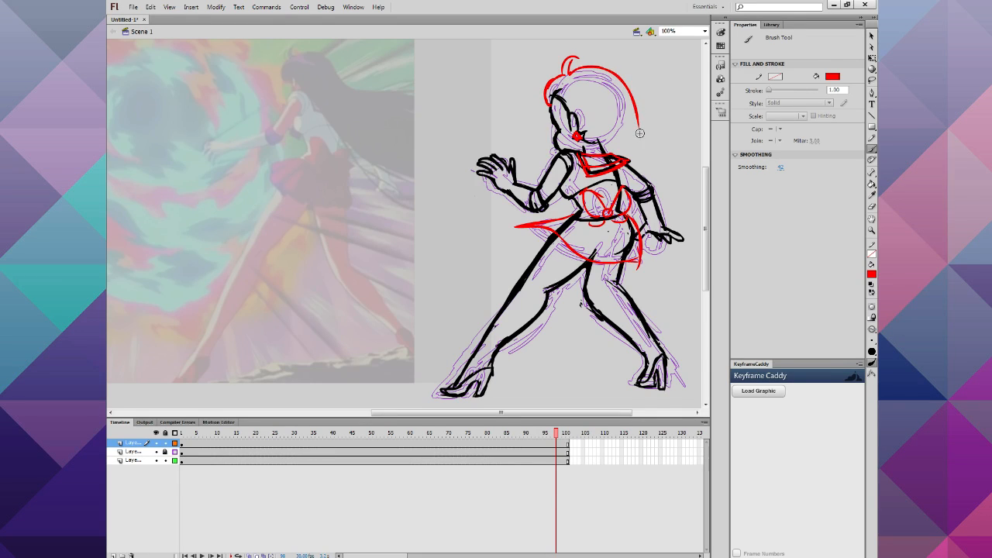
drag(587, 71, 636, 112)
key(ctrl+z)
Step: Draw the long hair flowing behind the back with pointed ends, and add fold lines to the skirt in red
drag(594, 117, 711, 271)
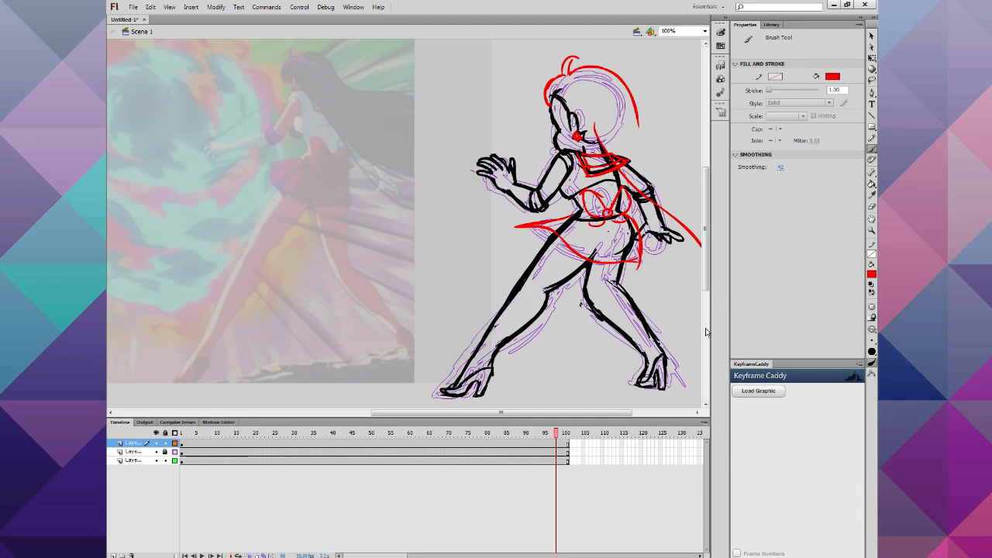
click(698, 413)
click(697, 413)
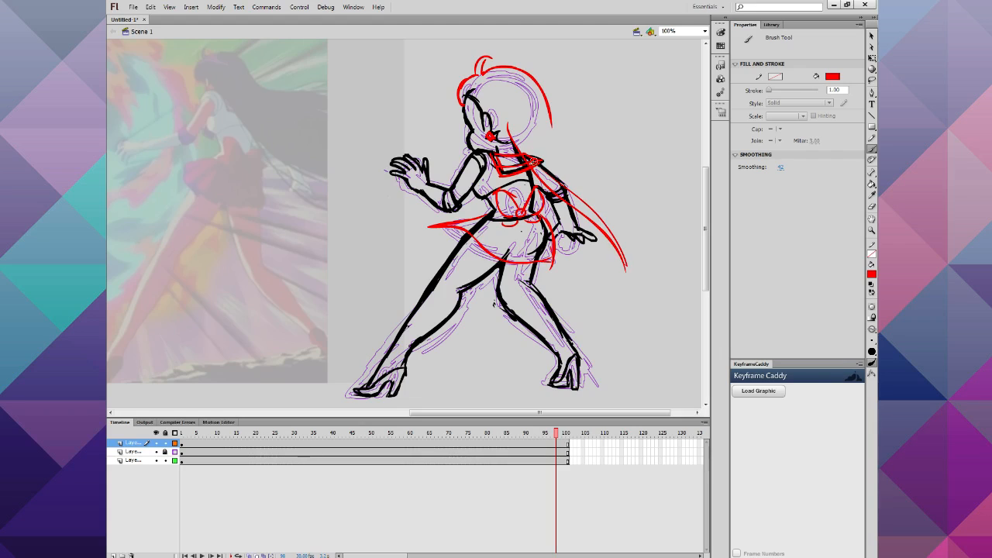
mouse_move(549, 118)
mouse_down()
mouse_move(640, 126)
mouse_move(675, 205)
mouse_up()
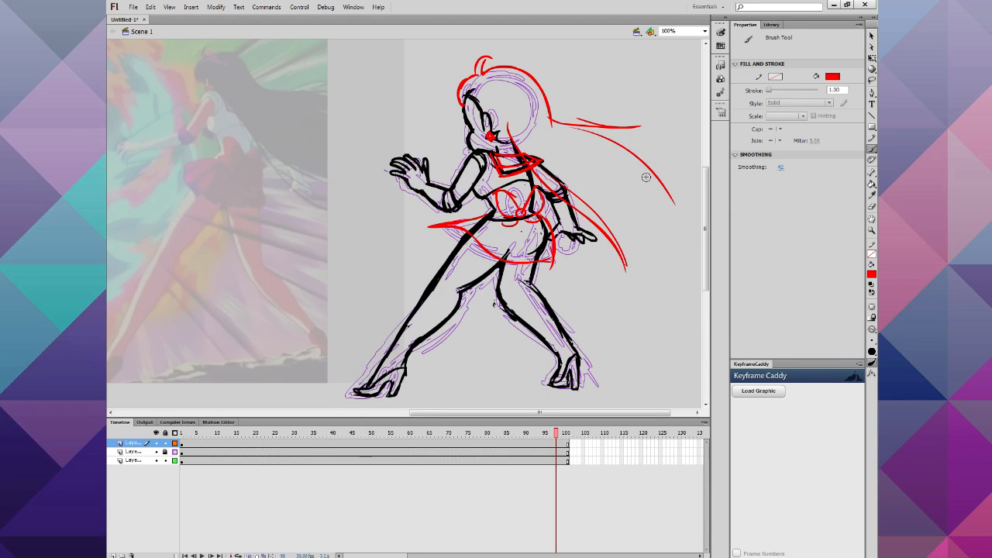
drag(636, 172, 671, 213)
mouse_move(650, 180)
mouse_down()
mouse_move(661, 233)
mouse_move(626, 265)
mouse_move(601, 212)
mouse_up()
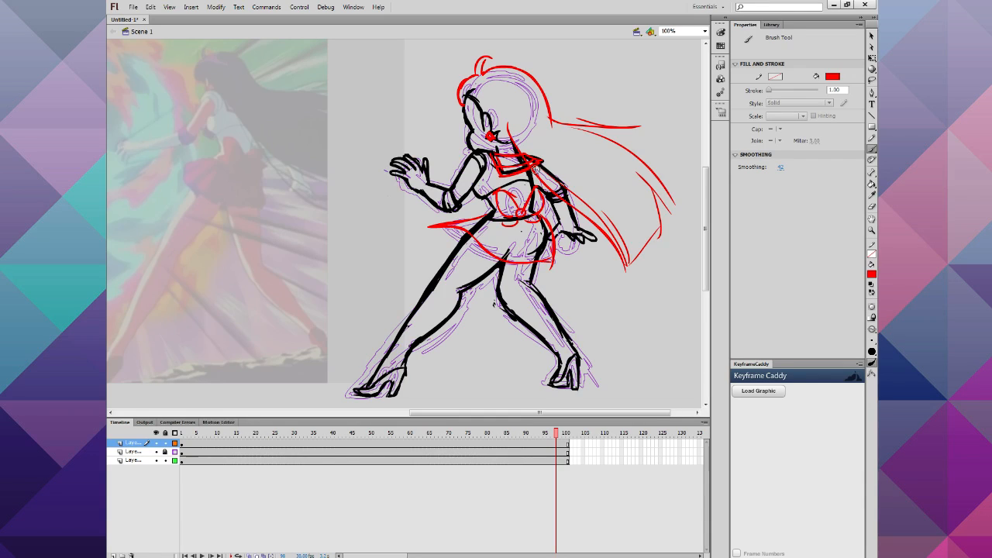
mouse_move(540, 233)
mouse_down()
mouse_move(536, 259)
mouse_move(512, 262)
mouse_up()
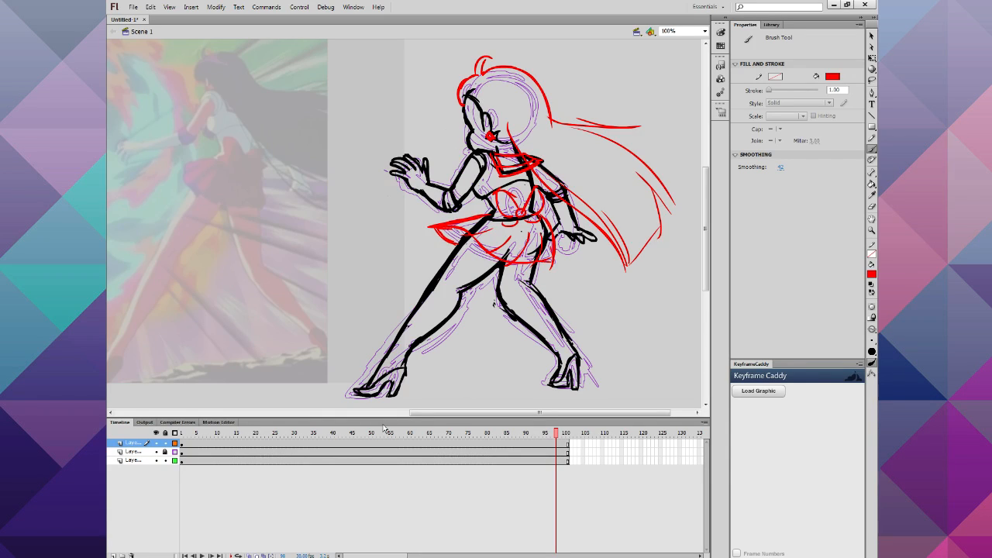
Step: Set the brush fill back to black and draw the eye and facial details on the profile
click(871, 273)
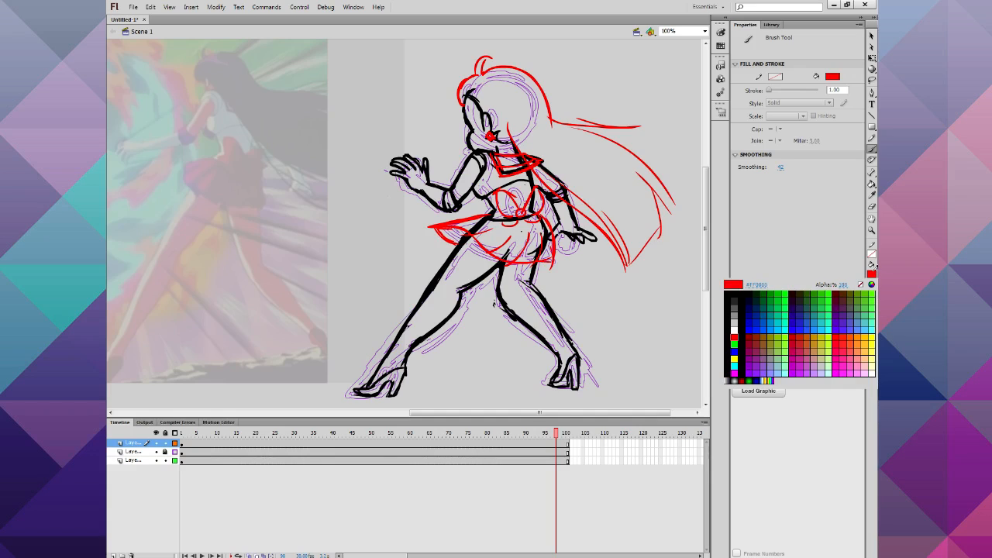
click(487, 112)
mouse_move(478, 115)
mouse_down()
mouse_move(471, 146)
mouse_move(467, 128)
mouse_move(475, 148)
mouse_up()
key(ctrl+z)
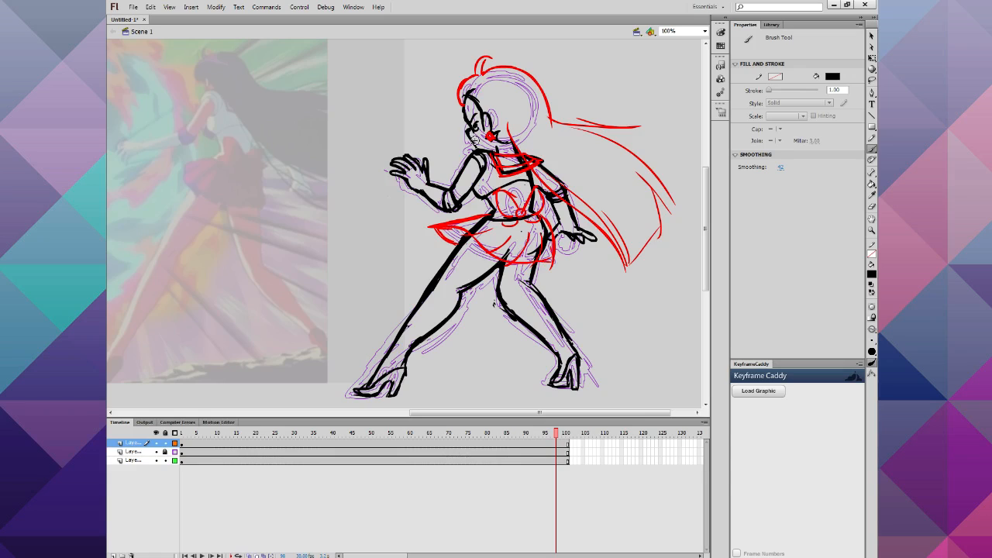
click(111, 412)
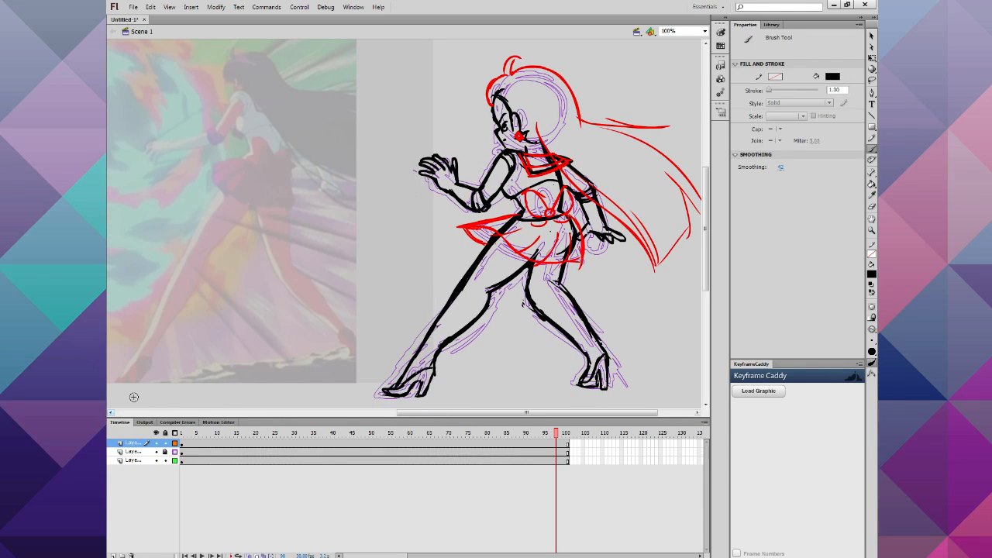
click(111, 412)
click(111, 412)
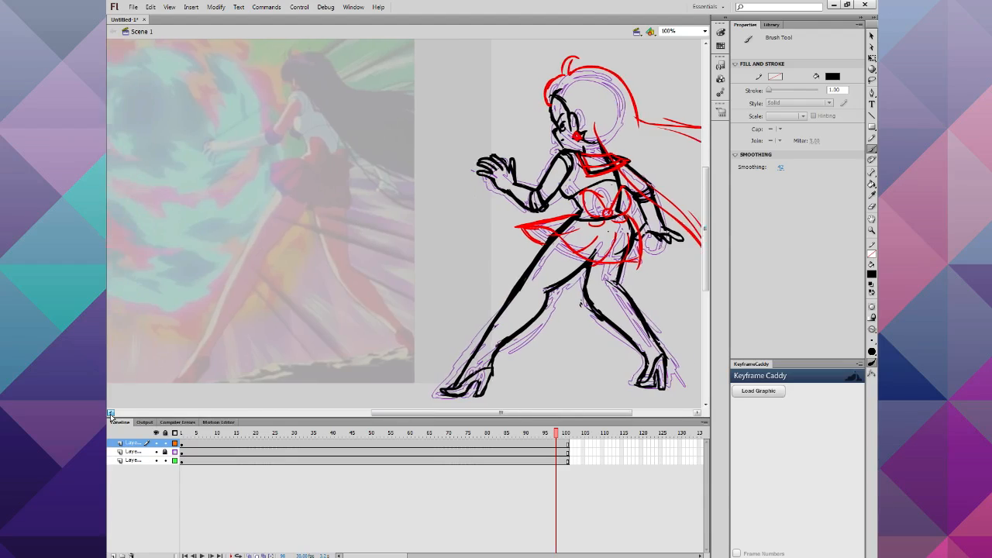
mouse_move(229, 60)
mouse_down()
mouse_move(232, 152)
mouse_move(264, 112)
mouse_move(223, 157)
mouse_up()
key(ctrl+z)
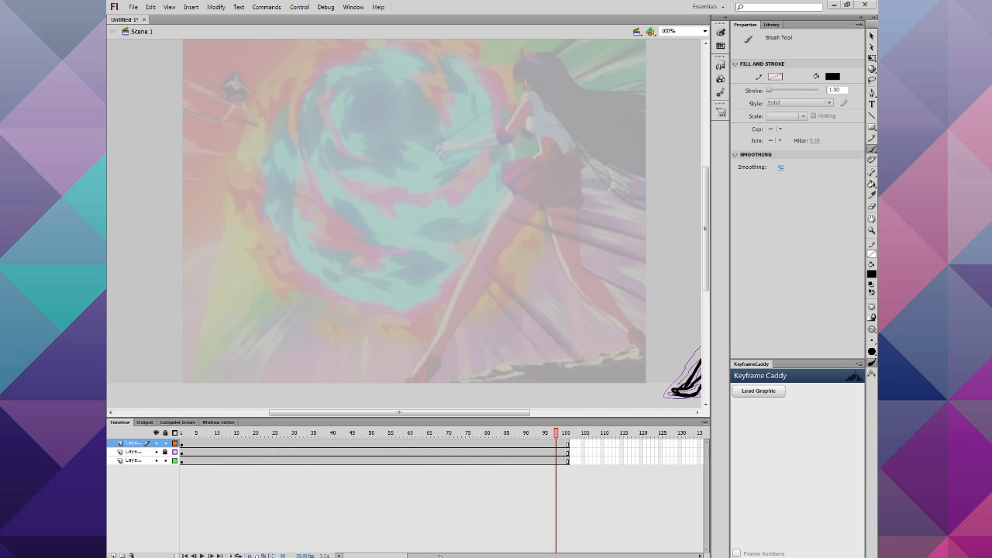
drag(477, 418, 565, 417)
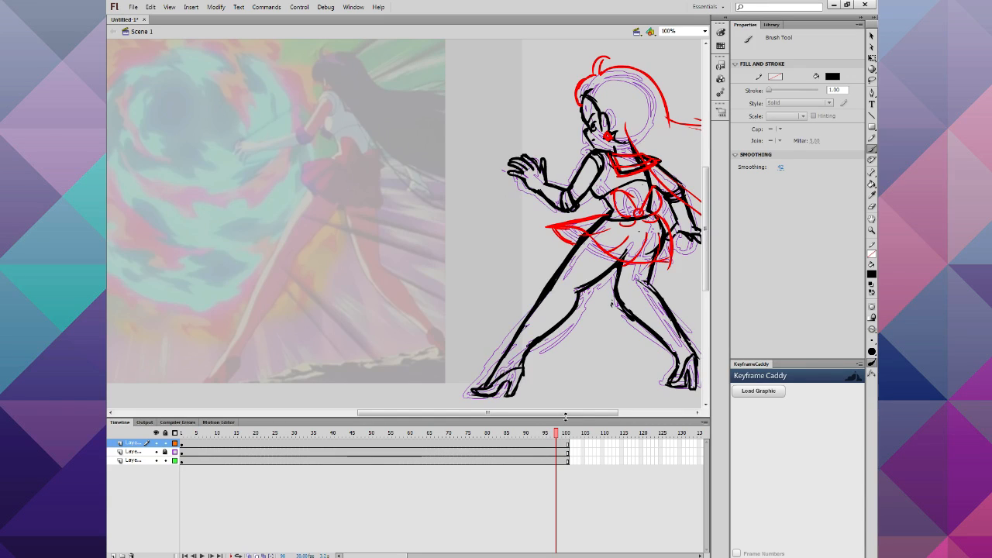
drag(553, 413, 598, 416)
Step: Move the rough construction sketch layer to the top, unlock it, turn off its outline display and delete its artwork
drag(139, 452, 141, 441)
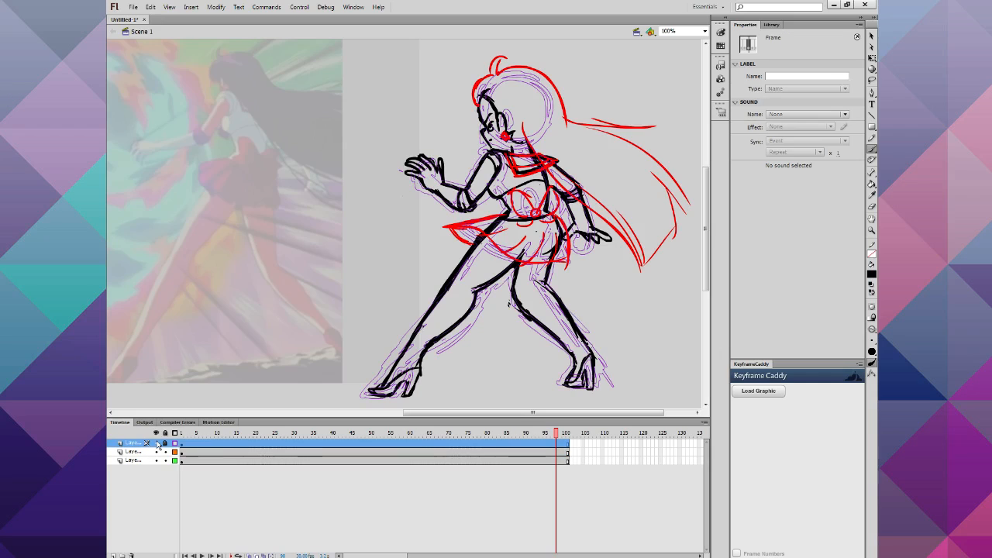
click(165, 444)
click(175, 444)
click(197, 446)
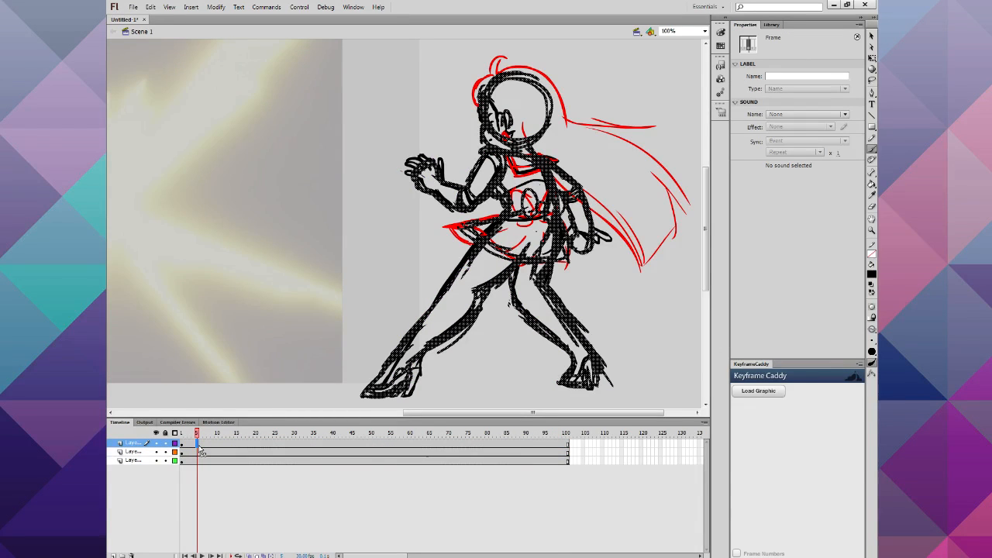
key(Delete)
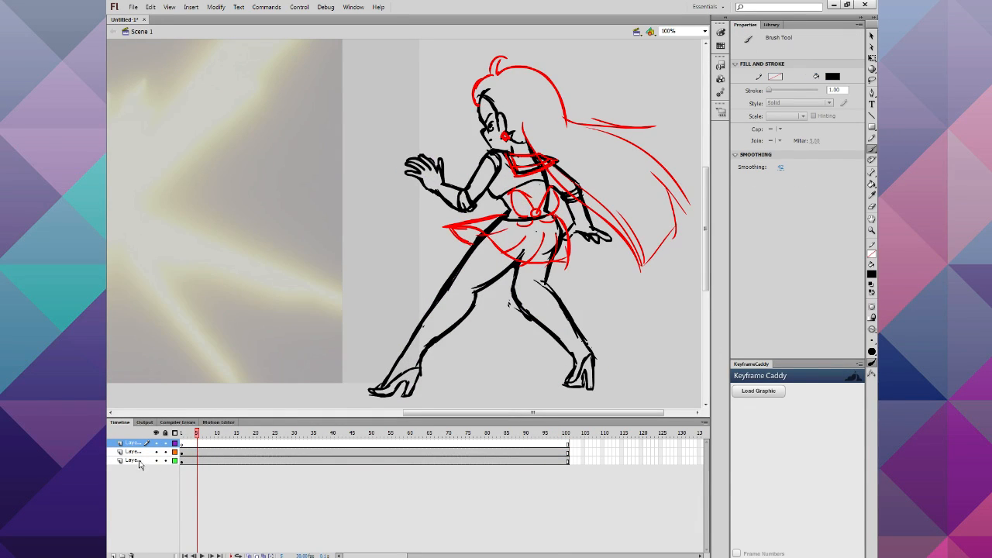
Step: Lock the two lower layers and show the black and red character drawing as outlines
click(165, 451)
click(165, 461)
click(175, 452)
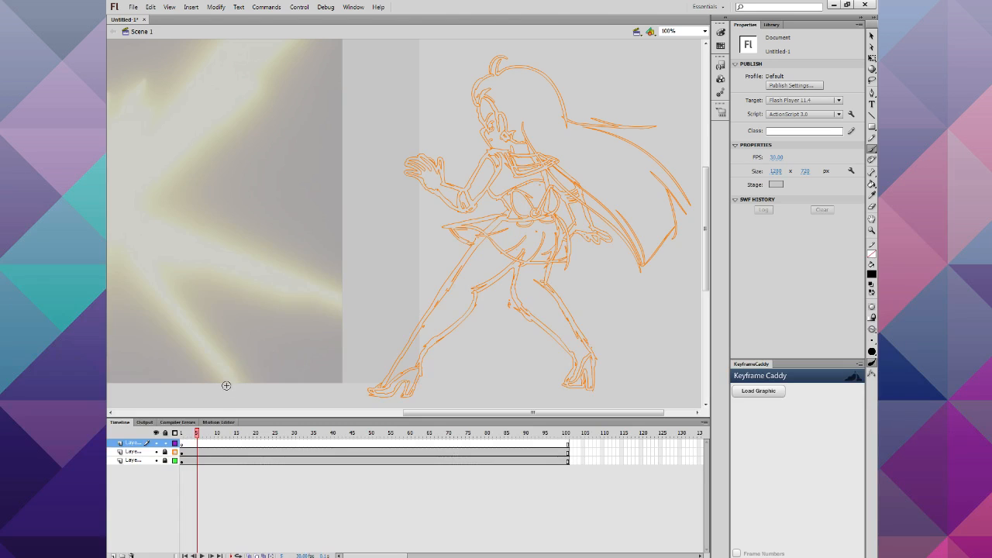
click(871, 229)
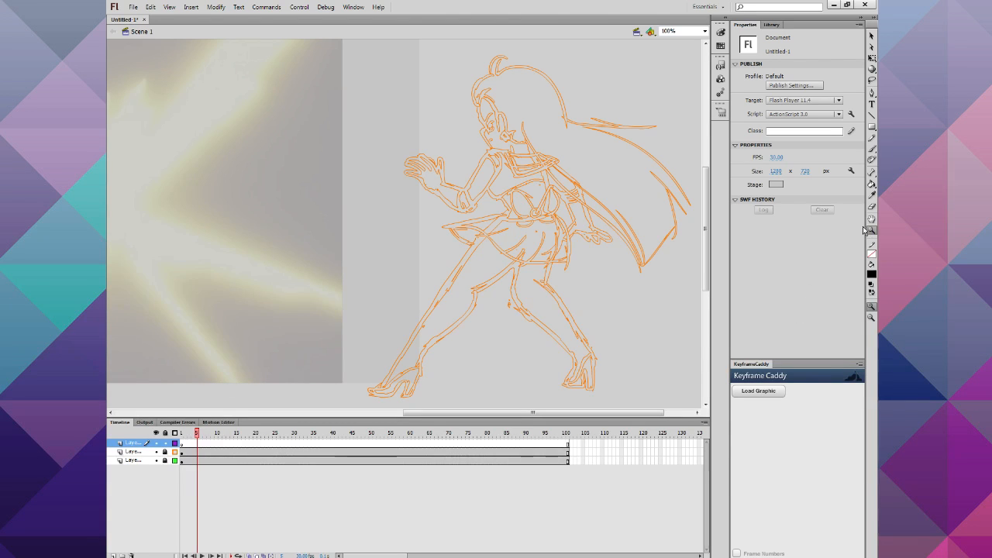
click(526, 161)
click(315, 194)
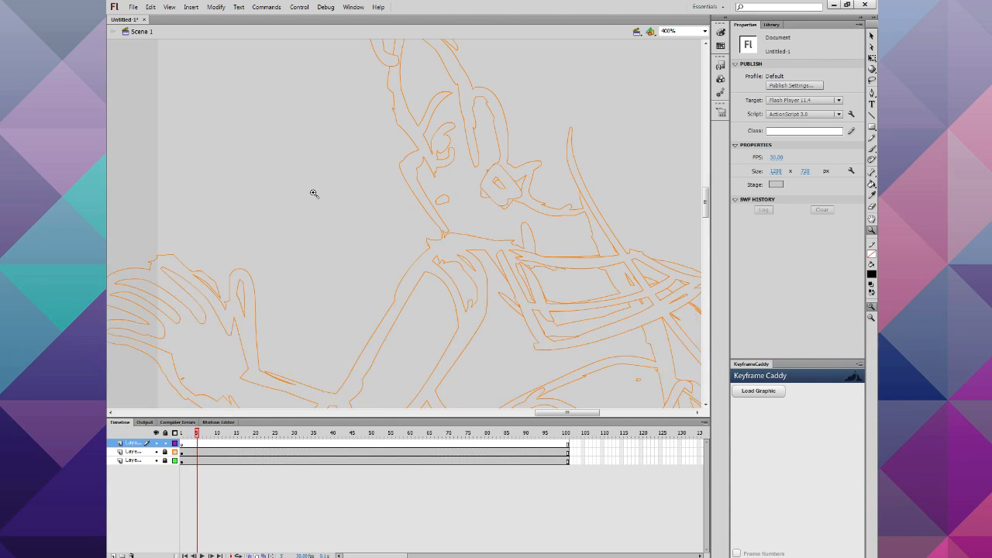
click(870, 149)
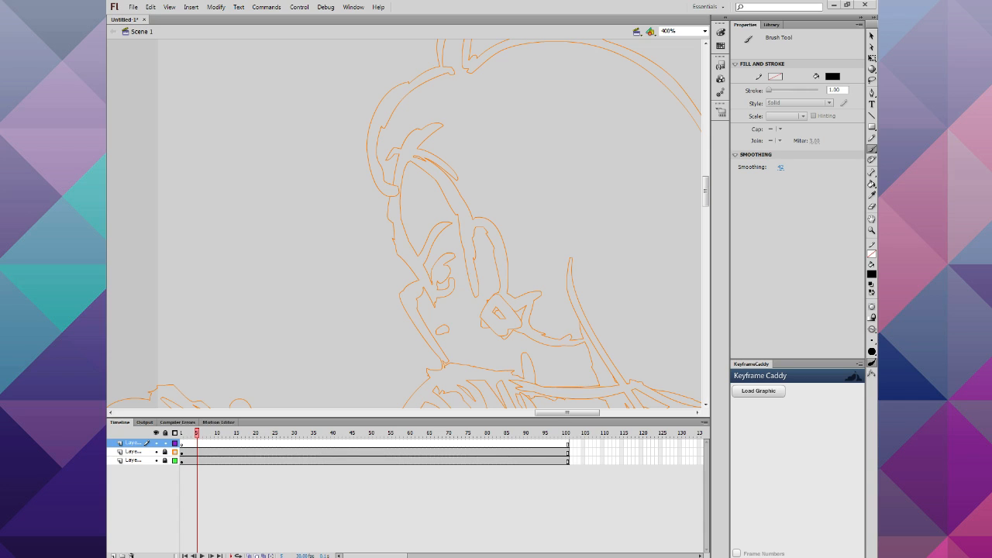
mouse_move(427, 130)
mouse_down()
mouse_move(416, 136)
mouse_move(420, 327)
mouse_move(447, 371)
mouse_up()
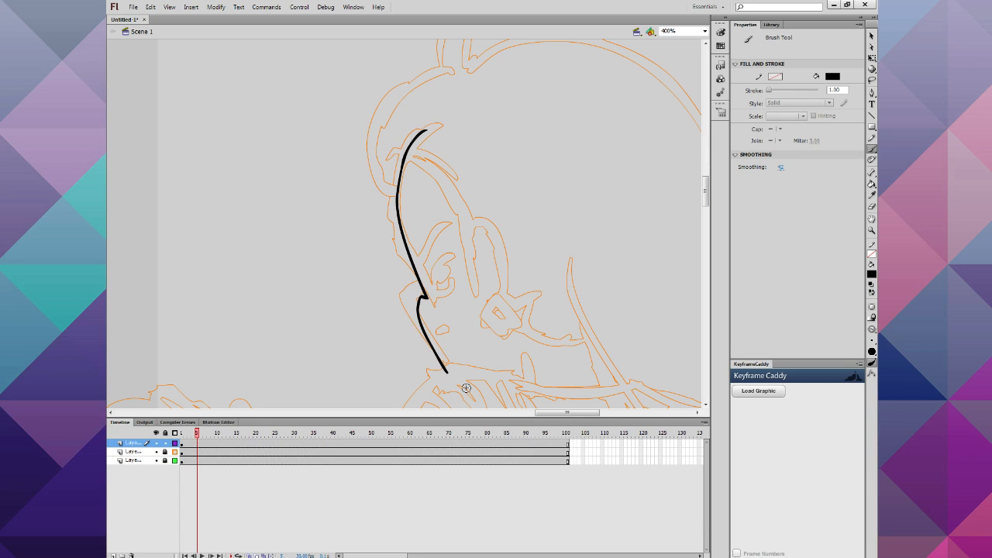
key(ctrl+z)
key(ctrl+z)
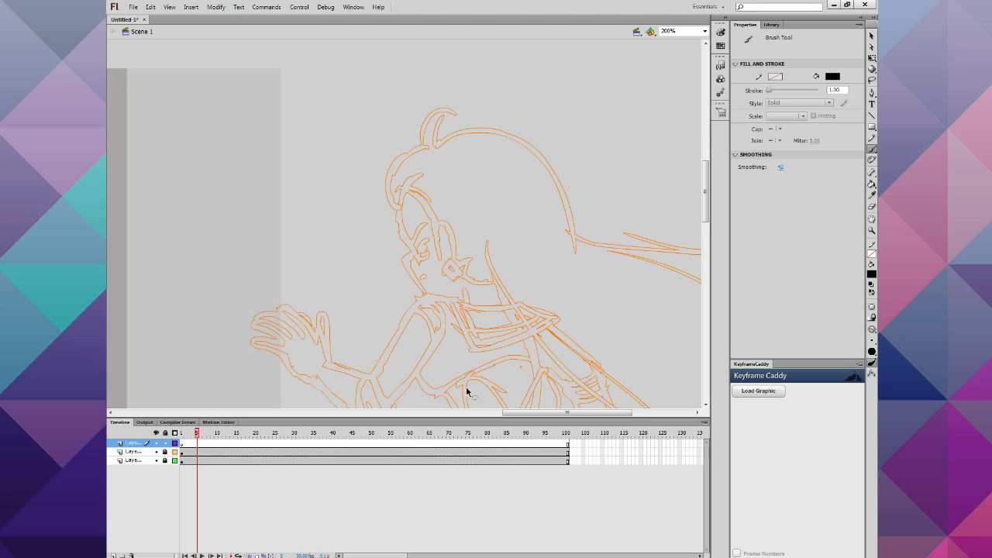
key(ctrl+minus)
mouse_move(412, 183)
mouse_down()
mouse_move(402, 208)
mouse_move(409, 271)
mouse_move(447, 305)
mouse_up()
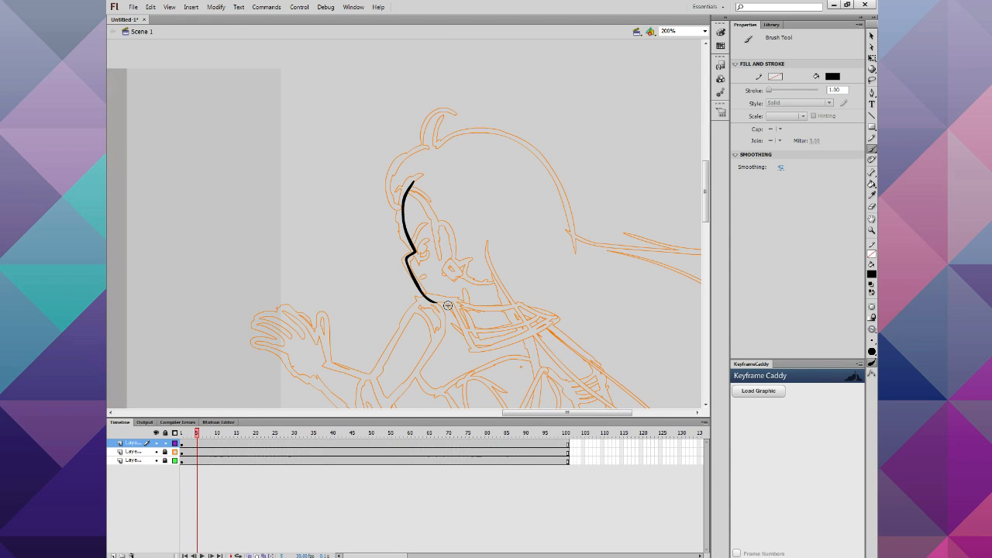
key(ctrl+z)
key(ctrl+z)
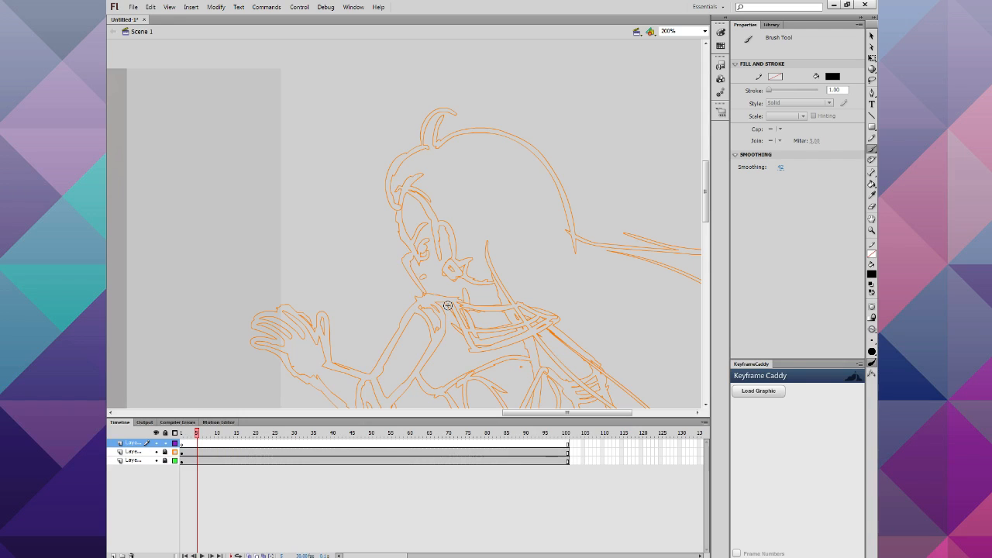
mouse_move(463, 292)
mouse_down()
mouse_move(443, 312)
mouse_move(453, 301)
mouse_move(431, 300)
mouse_move(405, 256)
mouse_up()
key(ctrl+z)
key(ctrl+z)
key(ctrl+z)
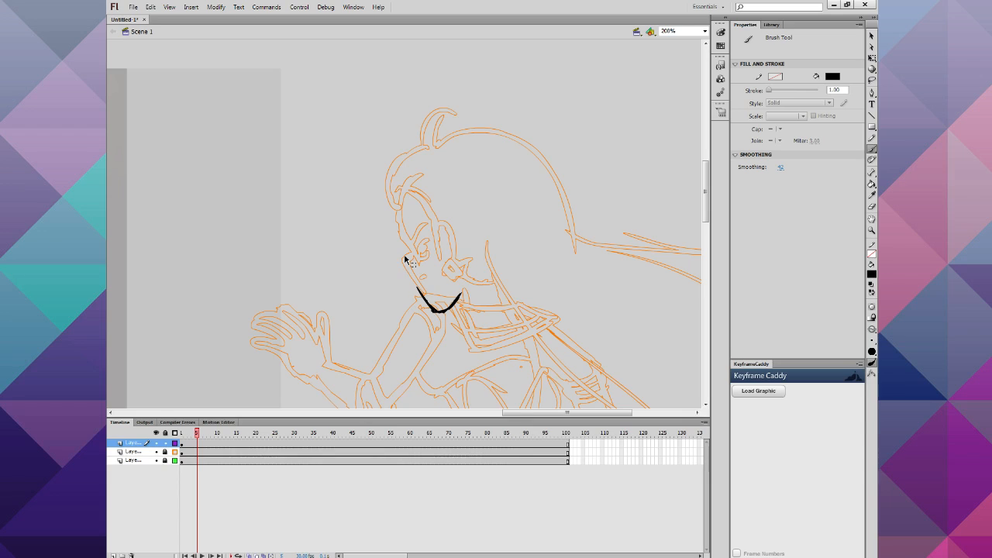
key(ctrl+z)
key(ctrl+z)
key(ctrl+z)
key(ctrl+z)
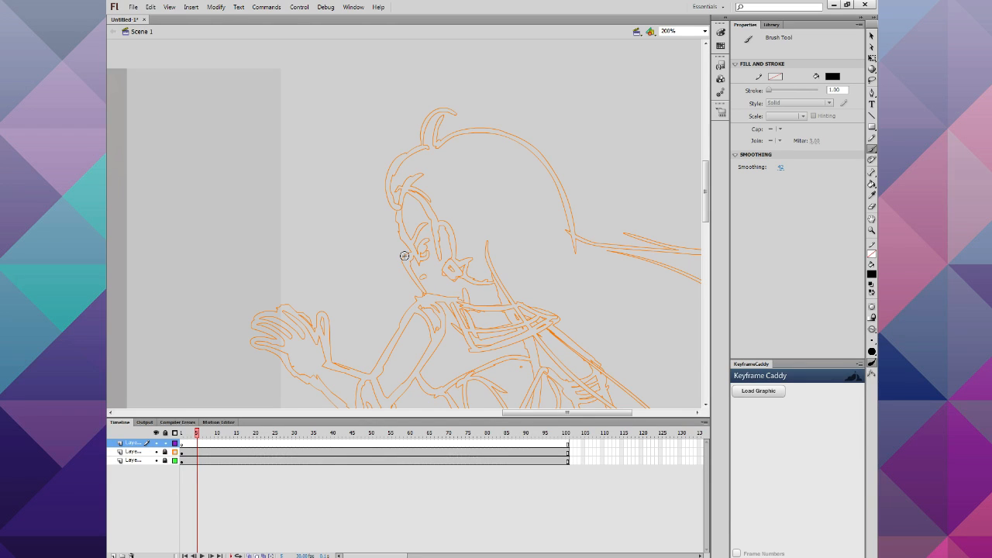
Step: Pick a small brush size and ink the face profile in black from the forehead to the chin
drag(408, 189, 401, 208)
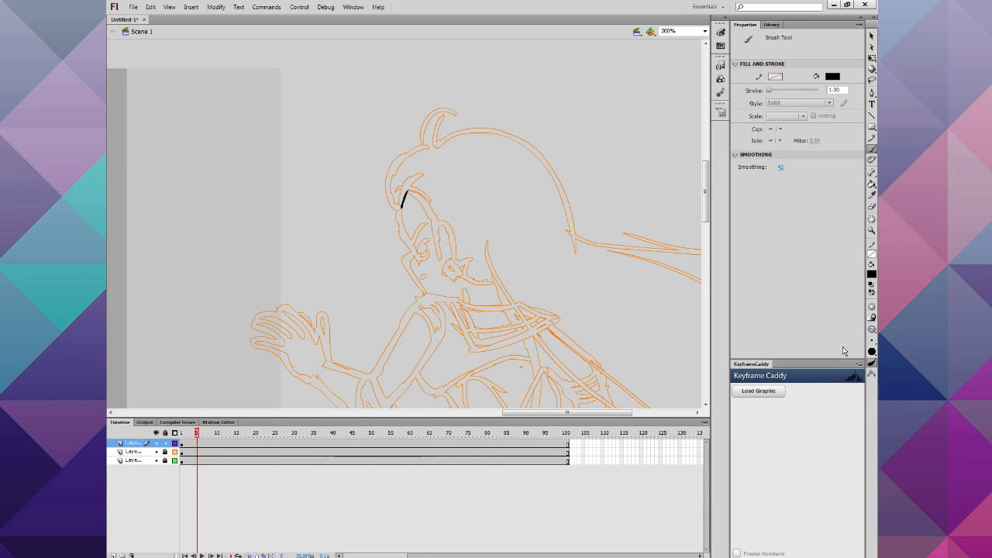
click(871, 342)
click(868, 343)
click(872, 345)
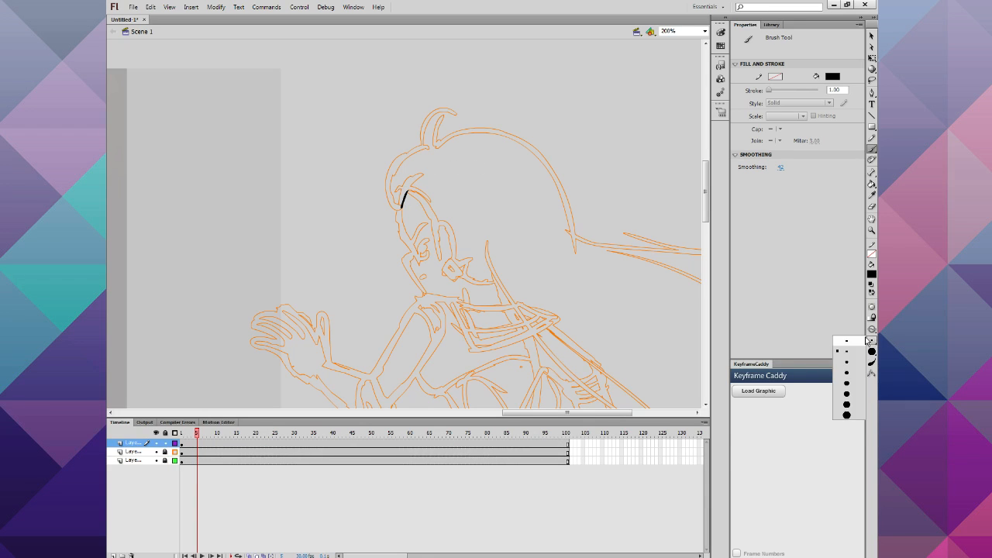
click(848, 354)
mouse_move(405, 193)
mouse_down()
mouse_move(406, 258)
mouse_move(426, 296)
mouse_up()
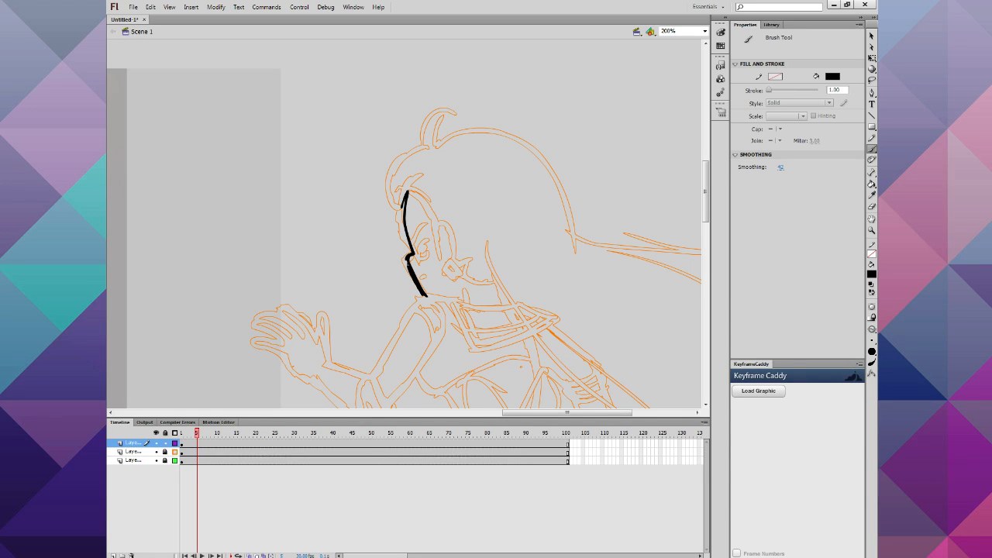
Step: Ink the hairline, eye, eyebrow, mouth and ear on the profile in black
drag(405, 221, 415, 193)
mouse_move(422, 233)
mouse_down()
mouse_move(419, 257)
mouse_move(427, 228)
mouse_up()
mouse_move(420, 268)
mouse_down()
mouse_move(446, 231)
mouse_move(457, 259)
mouse_move(448, 271)
mouse_move(405, 199)
mouse_move(423, 191)
mouse_up()
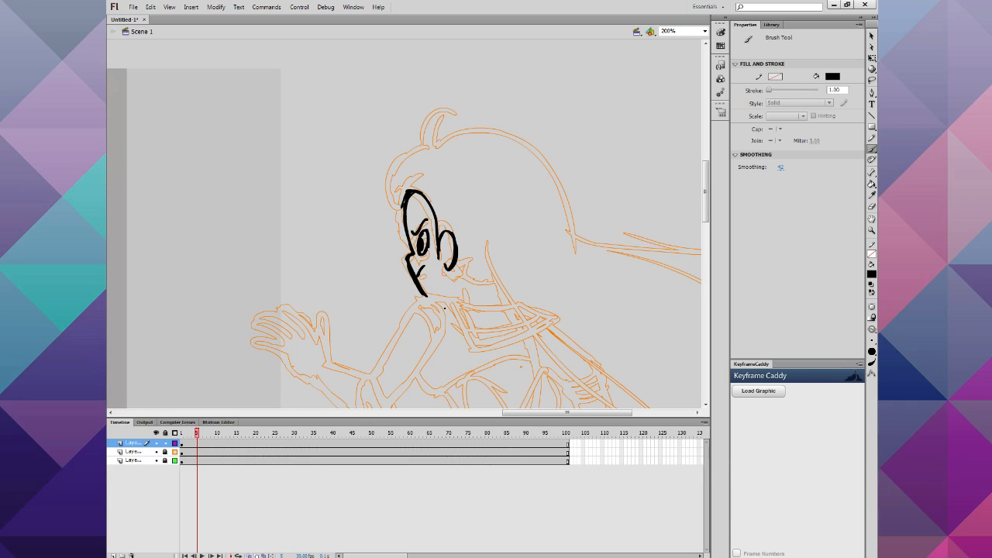
Step: Ink the neck lines, the front shoulder and its curved sleeve edge in black over the outline
drag(498, 278, 516, 308)
mouse_move(457, 289)
mouse_down()
mouse_move(462, 307)
mouse_move(413, 304)
mouse_move(374, 367)
mouse_up()
mouse_move(425, 308)
mouse_down()
mouse_move(412, 316)
mouse_move(436, 357)
mouse_up()
mouse_move(443, 305)
mouse_down()
mouse_move(448, 342)
mouse_move(437, 355)
mouse_up()
mouse_move(425, 318)
mouse_down()
mouse_move(441, 355)
mouse_move(446, 337)
mouse_up()
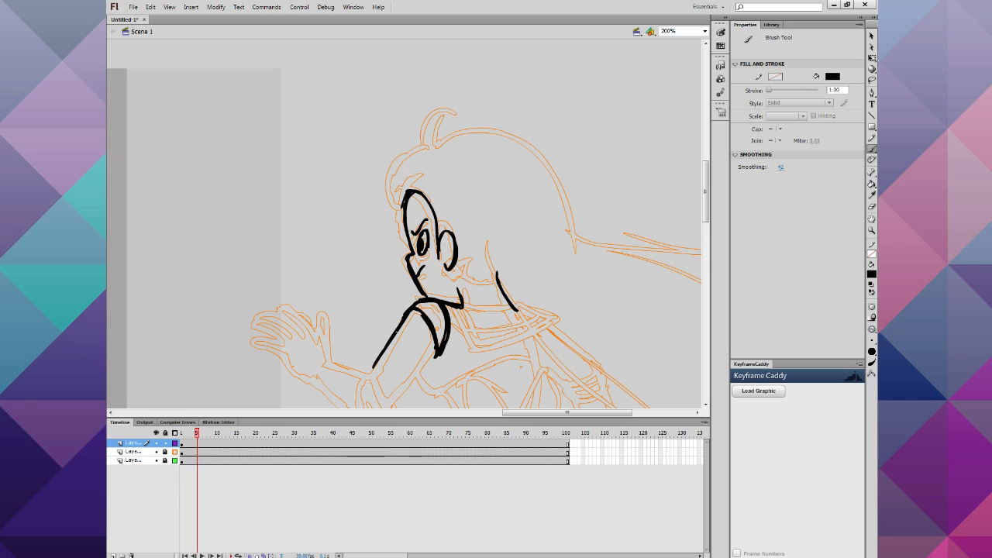
Step: Ink the forward arm's upper arm, the rounded glove cuff at the elbow, and the forearm in black
scroll(396, 331, down, 5)
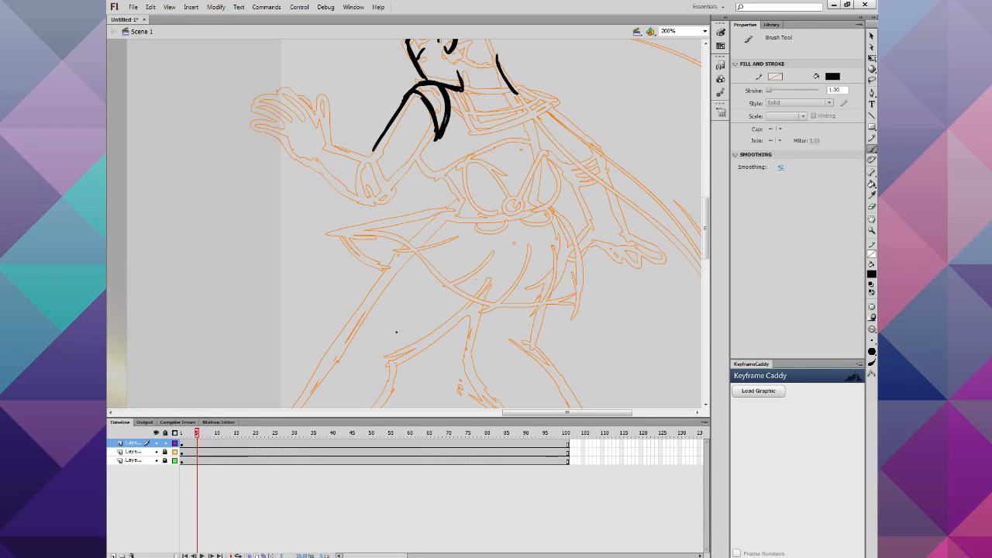
drag(437, 134, 393, 186)
mouse_move(397, 120)
mouse_down()
mouse_move(369, 166)
mouse_move(381, 192)
mouse_move(366, 183)
mouse_move(370, 155)
mouse_up()
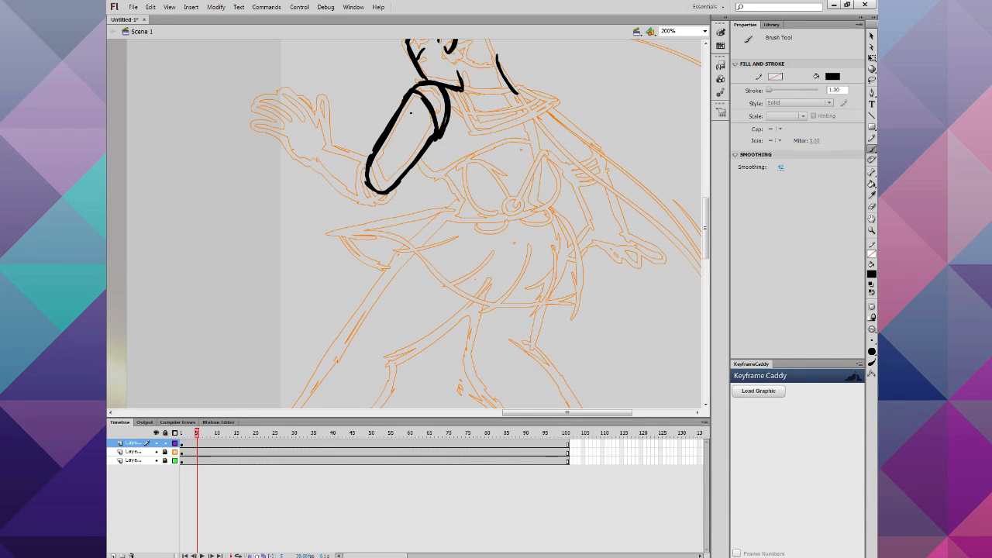
mouse_move(391, 188)
mouse_down()
mouse_move(355, 203)
mouse_move(353, 179)
mouse_move(369, 157)
mouse_up()
drag(353, 200, 302, 153)
drag(367, 161, 324, 137)
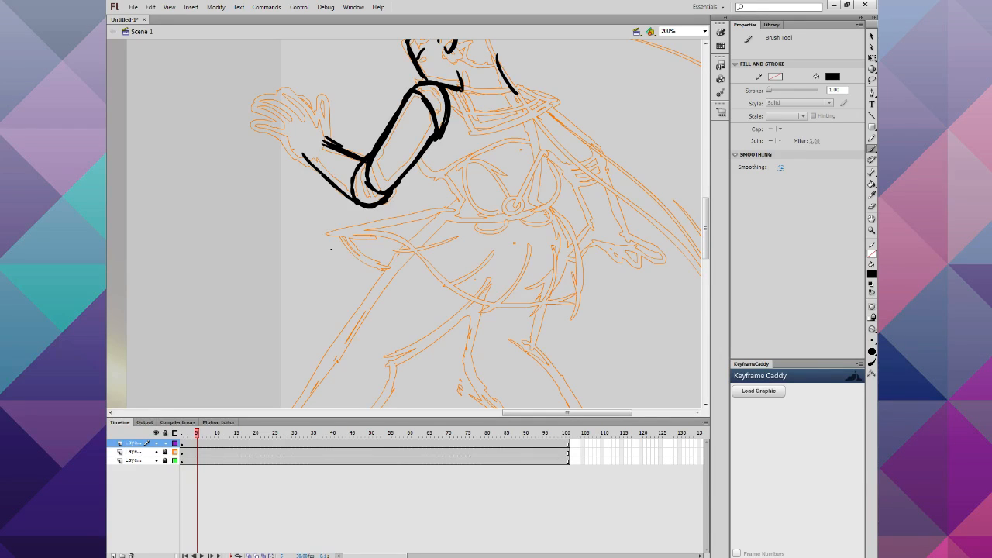
Step: Ink the forward hand with its fingers and clean up the wrist and glove lines in black
drag(350, 145, 319, 142)
mouse_move(305, 155)
mouse_down()
mouse_move(283, 133)
mouse_move(324, 142)
mouse_move(311, 99)
mouse_up()
mouse_move(279, 129)
mouse_down()
mouse_move(254, 114)
mouse_move(274, 115)
mouse_move(248, 99)
mouse_move(293, 107)
mouse_move(251, 91)
mouse_up()
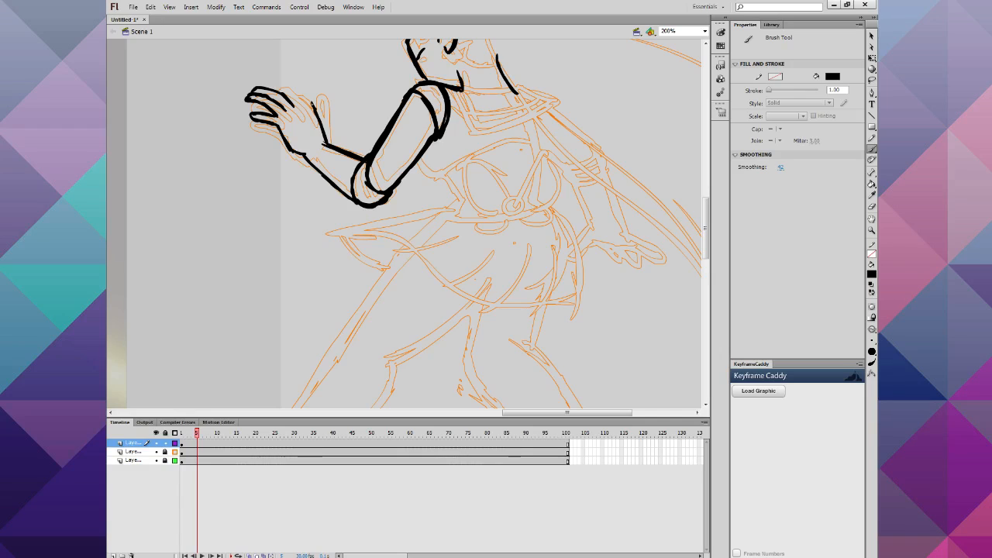
mouse_move(317, 110)
mouse_down()
mouse_move(290, 82)
mouse_move(261, 76)
mouse_move(295, 105)
mouse_move(257, 90)
mouse_move(324, 139)
mouse_move(369, 200)
mouse_up()
drag(318, 174, 345, 193)
drag(339, 185, 304, 158)
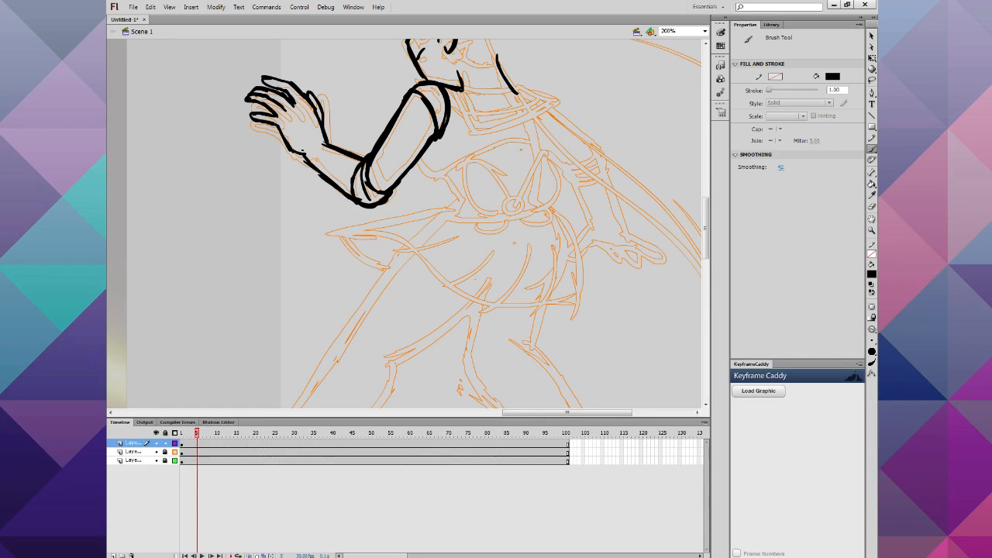
Step: Ink the torso in black with the chest, waist, curved lower hem, back line and neckline
mouse_move(417, 162)
mouse_down()
mouse_move(443, 172)
mouse_move(419, 170)
mouse_move(456, 183)
mouse_move(447, 215)
mouse_up()
mouse_move(547, 221)
mouse_down()
mouse_move(490, 226)
mouse_move(448, 211)
mouse_up()
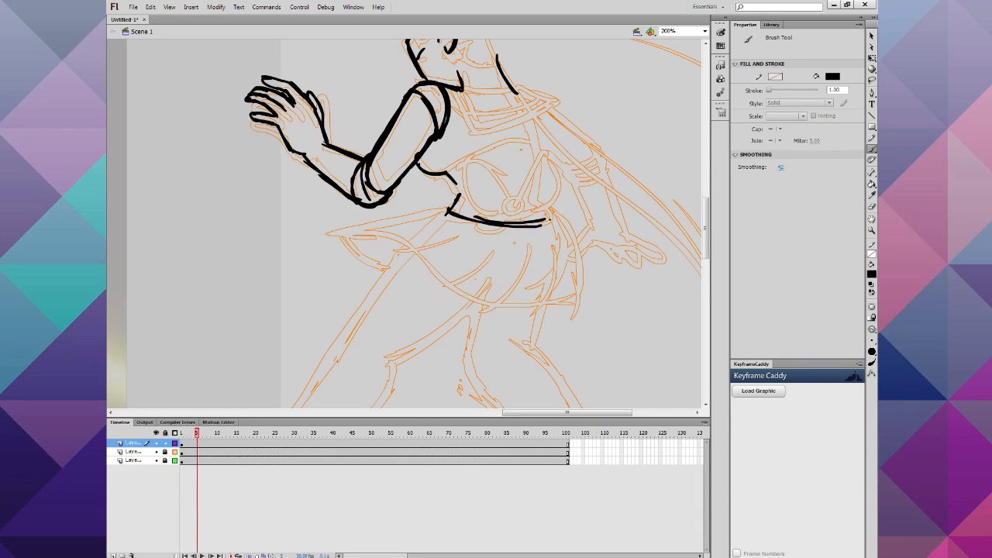
drag(555, 212, 496, 226)
mouse_move(557, 214)
mouse_down()
mouse_move(543, 201)
mouse_move(533, 120)
mouse_move(515, 96)
mouse_move(545, 179)
mouse_up()
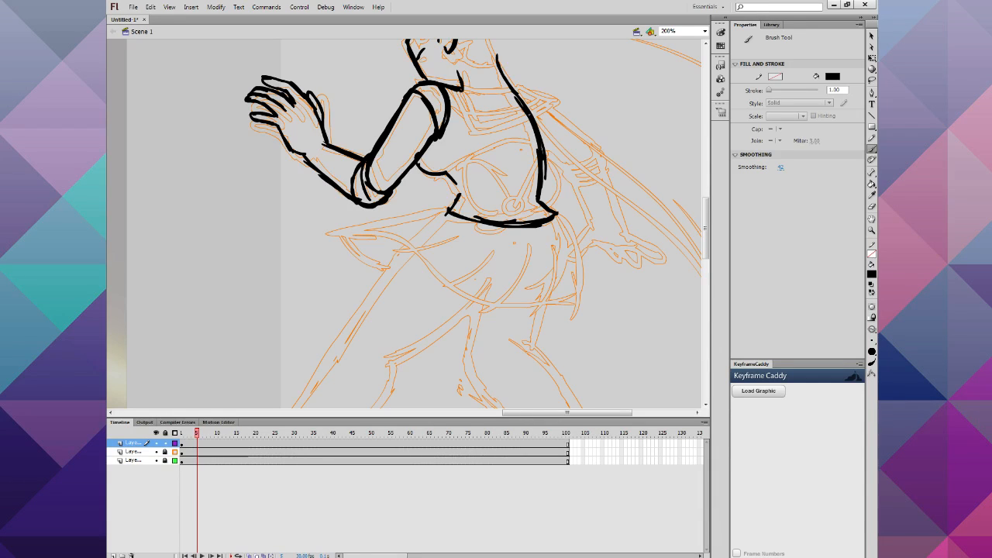
mouse_move(548, 133)
mouse_down()
mouse_move(543, 147)
mouse_move(541, 127)
mouse_move(535, 199)
mouse_move(495, 76)
mouse_move(463, 91)
mouse_up()
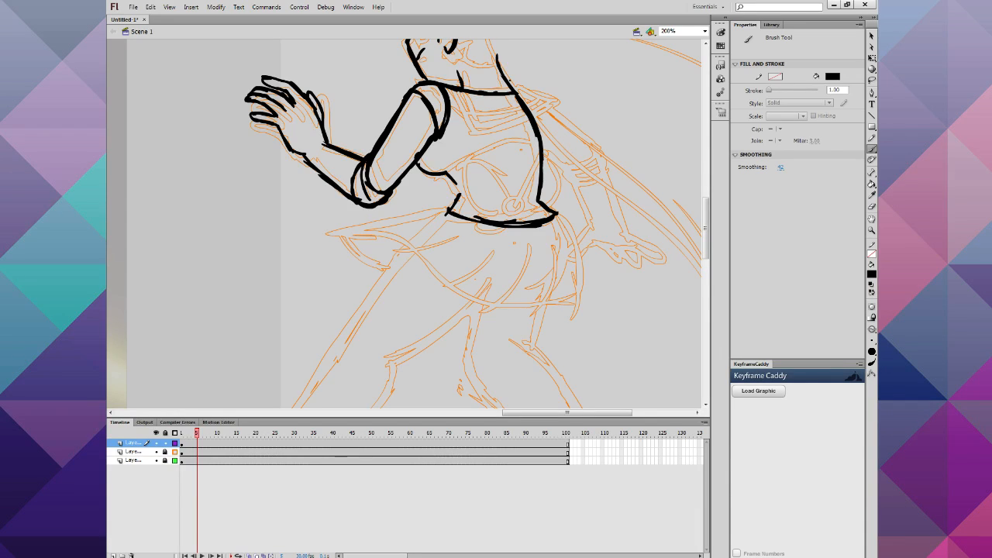
drag(447, 175, 455, 198)
Step: Ink the rear hip curve and both edges of the front leg's thigh in black
mouse_move(555, 217)
mouse_down()
mouse_move(567, 248)
mouse_move(536, 294)
mouse_up()
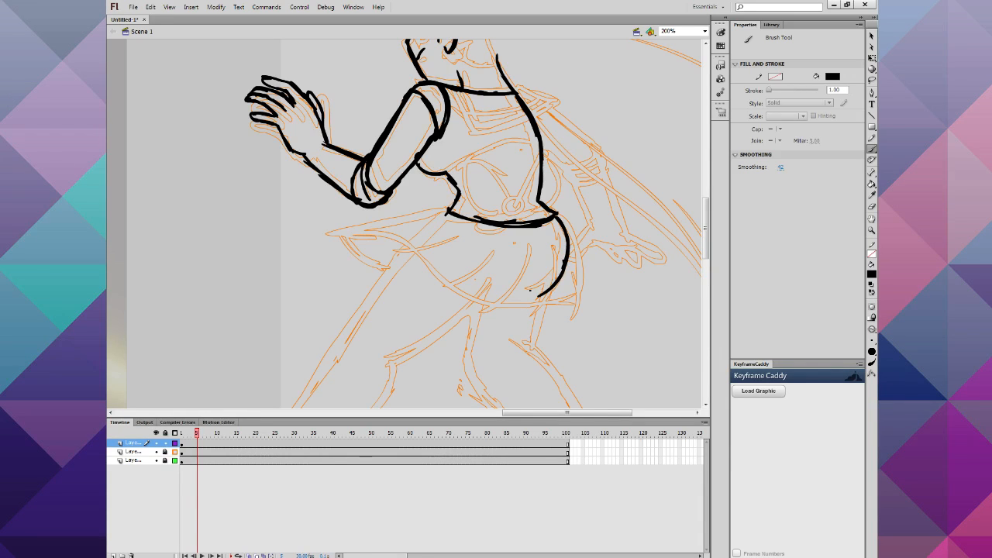
scroll(536, 293, down, 4)
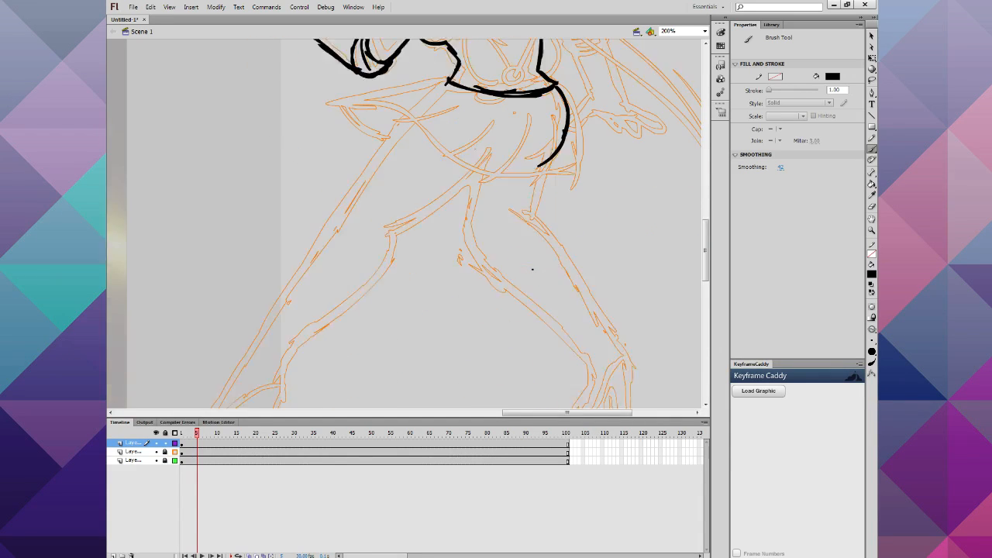
scroll(532, 270, up, 3)
mouse_move(463, 149)
mouse_down()
mouse_move(380, 247)
mouse_move(344, 313)
mouse_up()
mouse_move(530, 198)
mouse_down()
mouse_move(518, 231)
mouse_move(399, 307)
mouse_up()
Step: Ink the front leg's calf and extend the shin line toward the ankle, undoing the surplus last stroke
scroll(396, 316, down, 3)
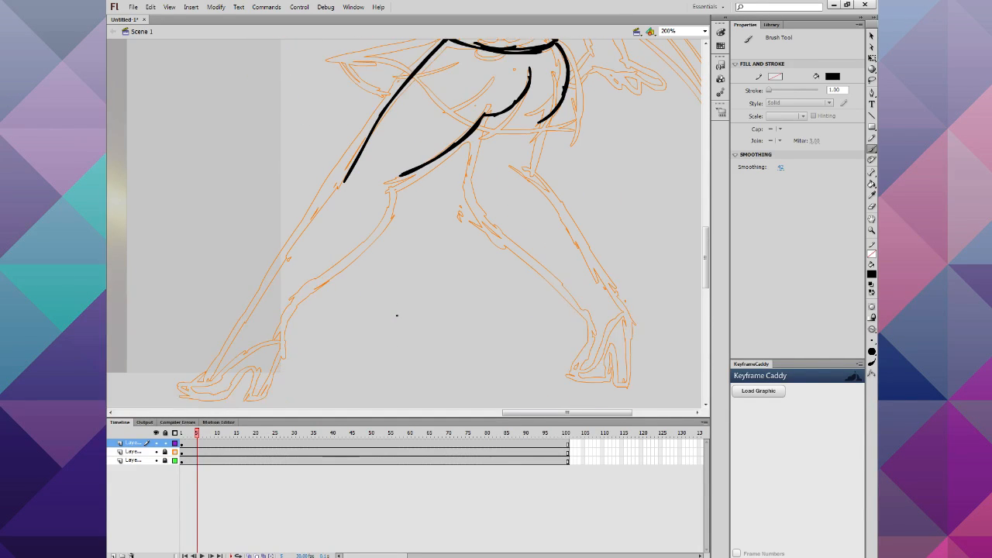
mouse_move(398, 177)
mouse_down()
mouse_move(367, 246)
mouse_move(377, 233)
mouse_move(306, 290)
mouse_up()
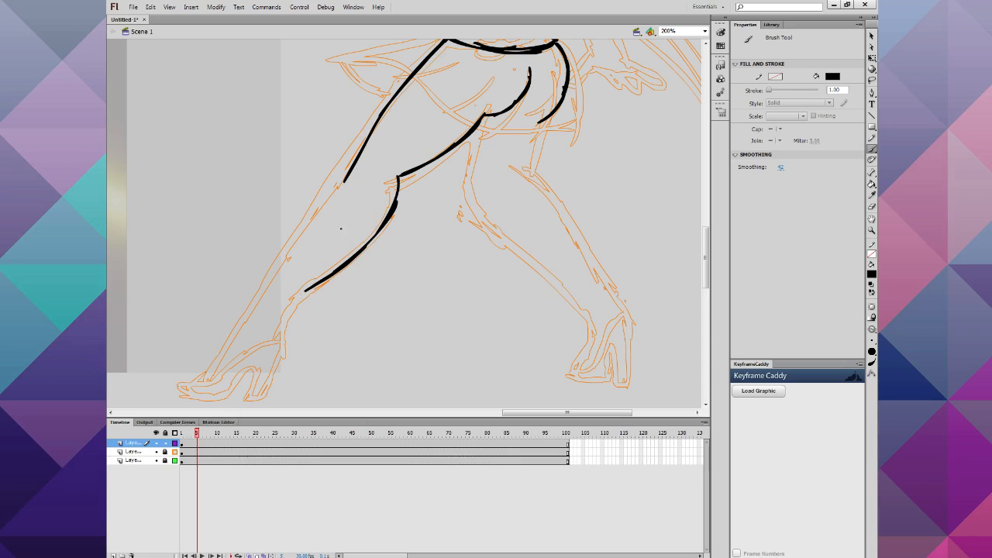
drag(346, 180, 294, 256)
drag(359, 161, 262, 322)
drag(416, 76, 271, 327)
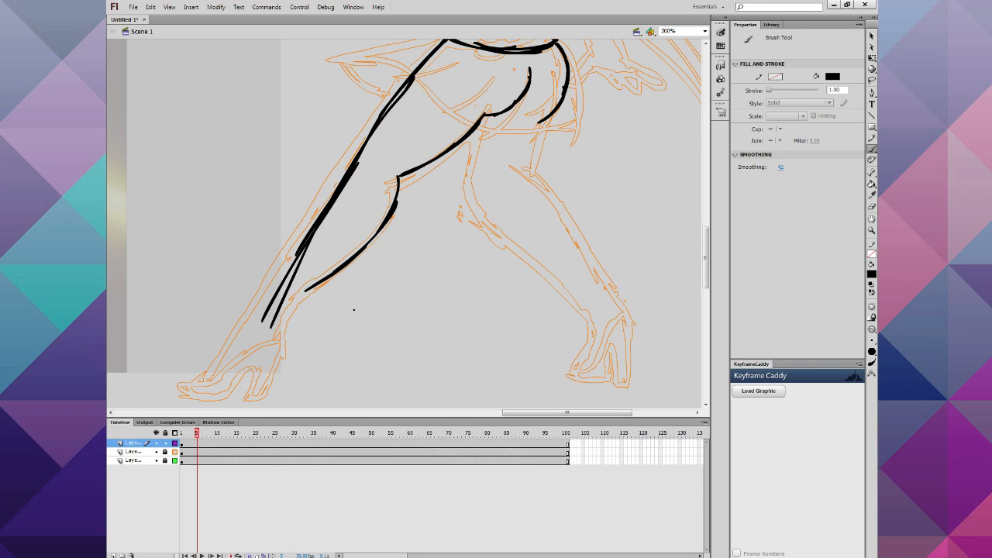
key(ctrl+z)
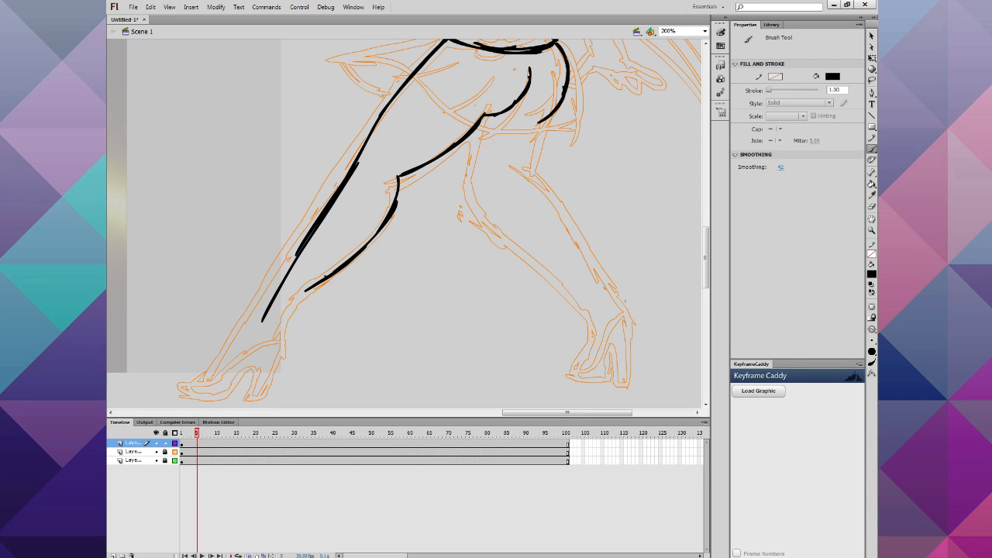
Step: Ink the front foot's high-heeled shoe and the thigh and calf edges of the rear leg in black
mouse_move(308, 291)
mouse_down()
mouse_move(299, 361)
mouse_move(298, 326)
mouse_move(255, 353)
mouse_move(223, 353)
mouse_move(295, 307)
mouse_move(269, 333)
mouse_move(219, 344)
mouse_move(259, 324)
mouse_move(285, 276)
mouse_up()
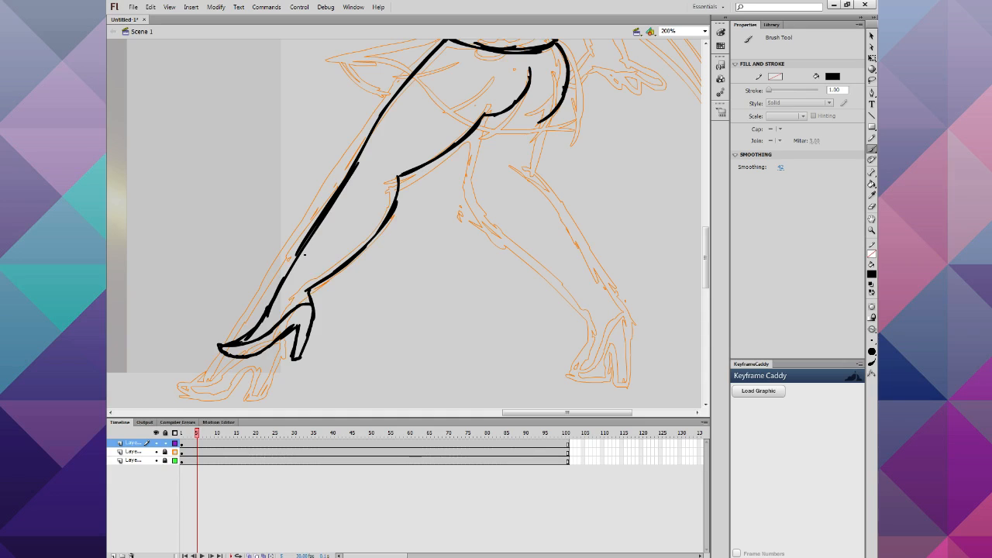
drag(547, 119, 527, 165)
mouse_move(485, 117)
mouse_down()
mouse_move(455, 182)
mouse_move(503, 212)
mouse_move(495, 226)
mouse_move(557, 291)
mouse_up()
mouse_move(518, 165)
mouse_down()
mouse_move(554, 198)
mouse_move(601, 316)
mouse_up()
Step: Ink the rear ankle and high-heeled shoe against a horizontal ground guide line drawn between the heels, and remove that line
drag(283, 359, 603, 359)
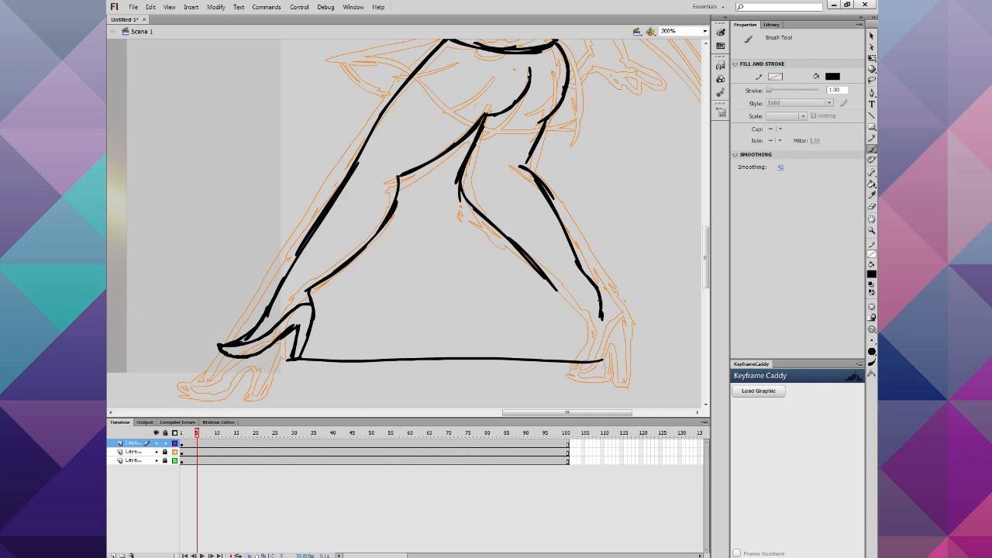
mouse_move(601, 317)
mouse_down()
mouse_move(600, 361)
mouse_move(584, 318)
mouse_move(575, 352)
mouse_move(544, 358)
mouse_move(581, 360)
mouse_move(540, 350)
mouse_move(596, 309)
mouse_up()
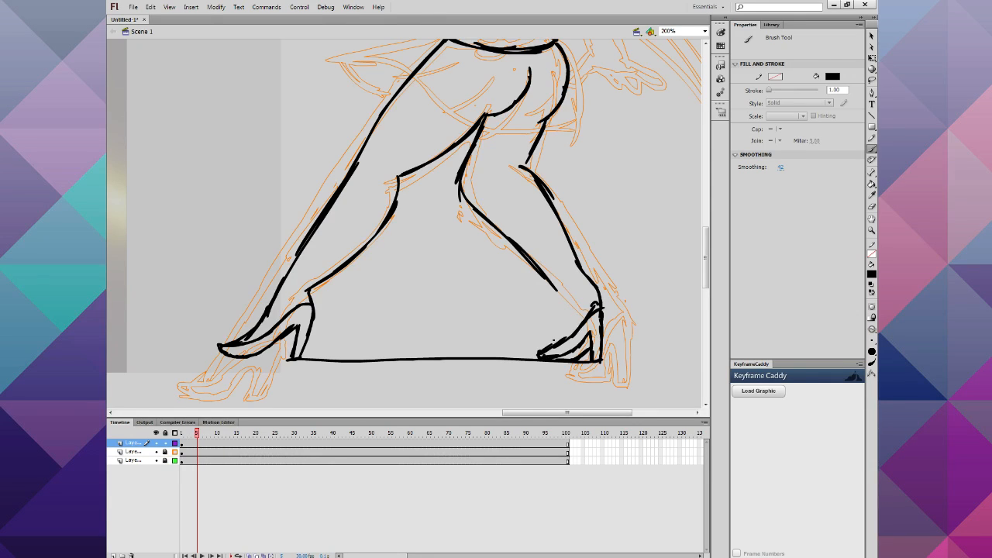
mouse_move(553, 345)
mouse_down()
mouse_move(565, 299)
mouse_move(550, 277)
mouse_up()
drag(598, 299, 583, 260)
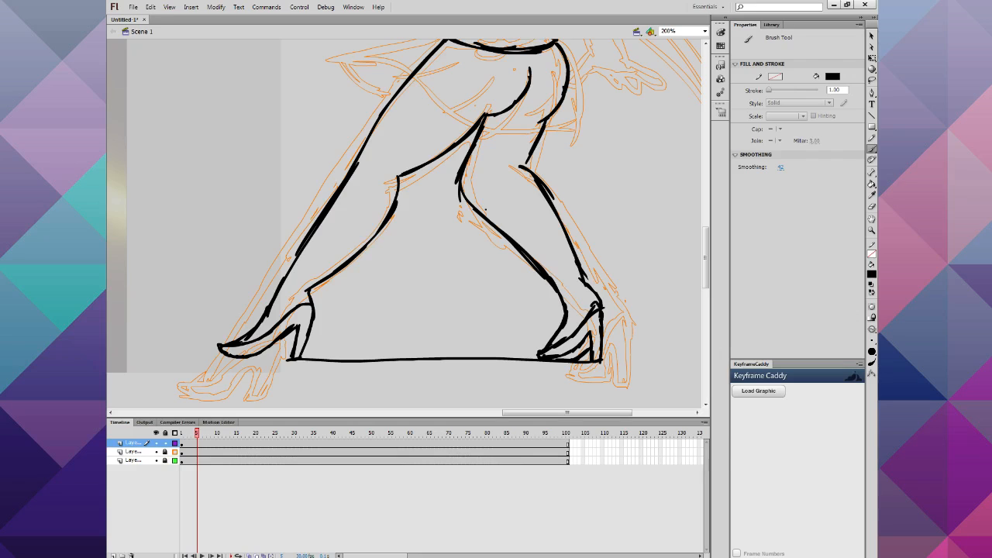
key(ctrl+minus)
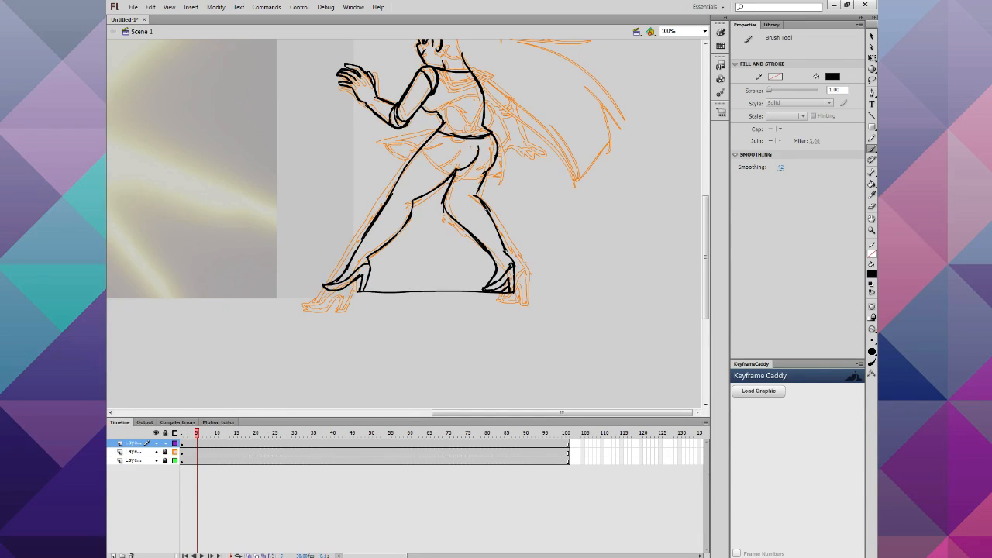
scroll(486, 208, up, 2)
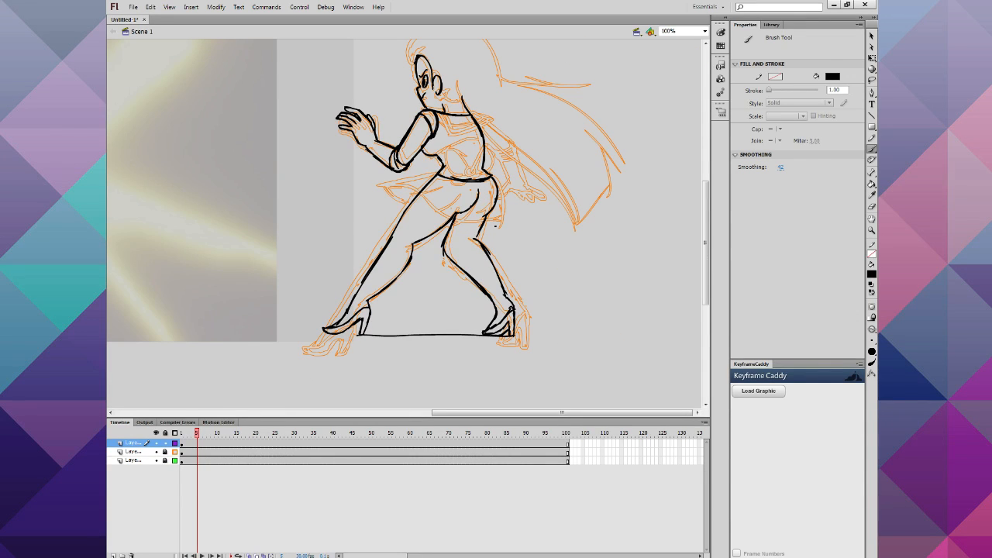
mouse_move(509, 338)
mouse_down()
mouse_move(361, 336)
mouse_move(373, 337)
mouse_up()
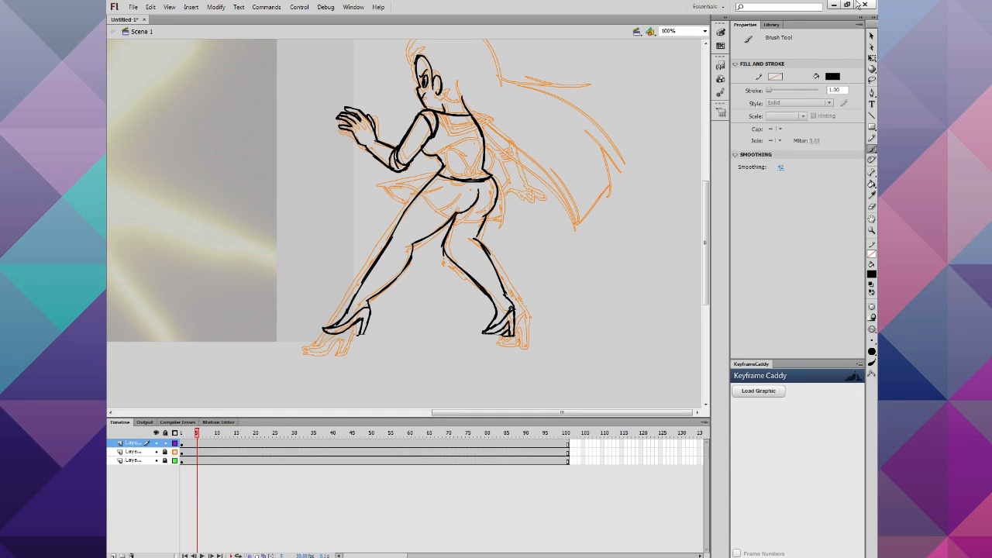
Step: Free-transform the inked lower legs, stretching them downward and slightly outward on both sides to approach the outlined sketch's stance
click(871, 58)
mouse_move(527, 219)
mouse_down()
mouse_move(399, 255)
mouse_move(304, 348)
mouse_up()
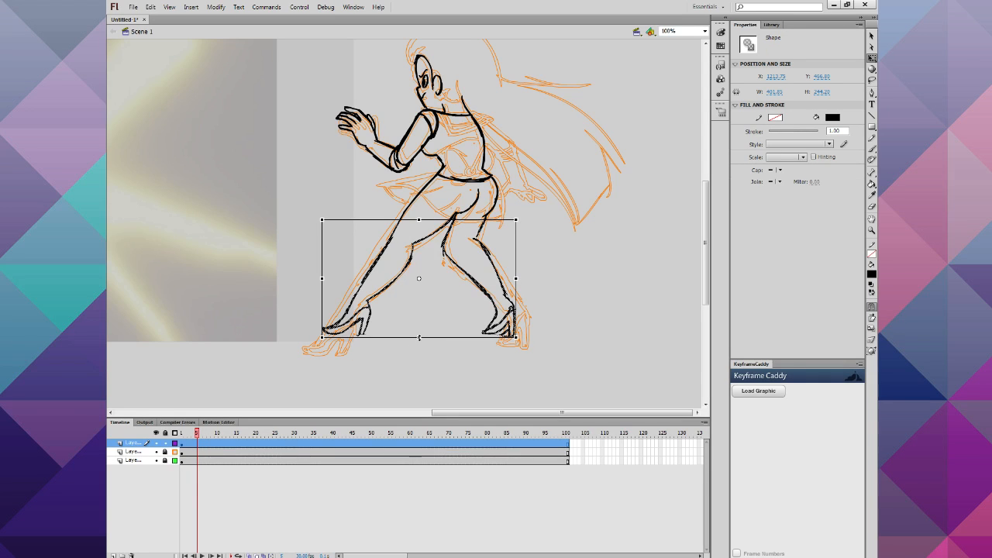
drag(422, 337, 419, 350)
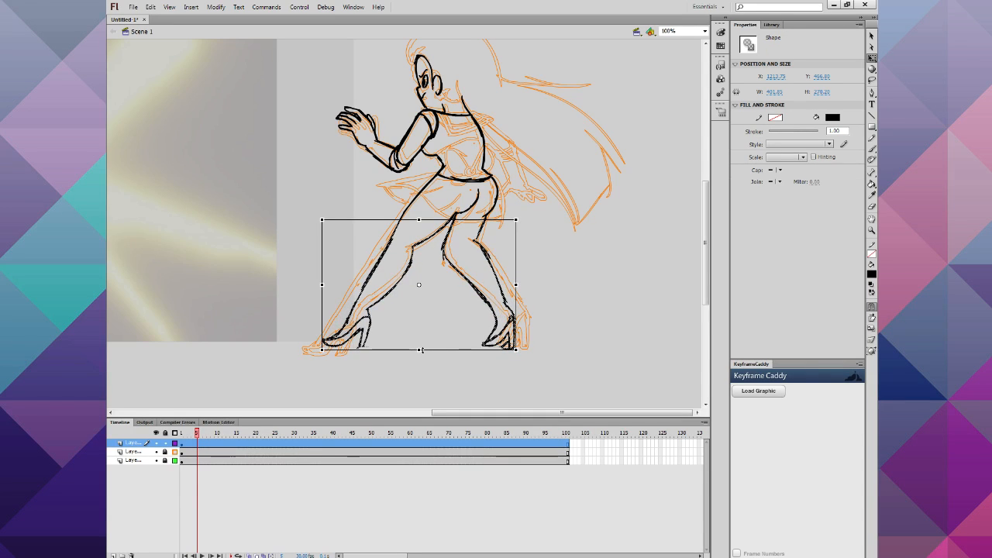
drag(515, 285, 524, 284)
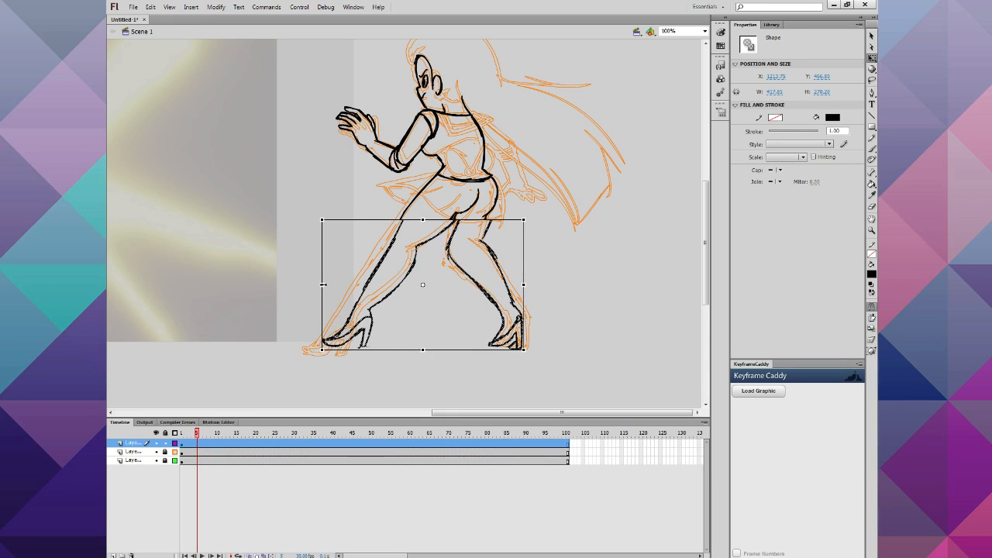
drag(322, 284, 314, 285)
Step: Play the timeline and move the playhead to frame 87 to show a later pose in the reference
key(Return)
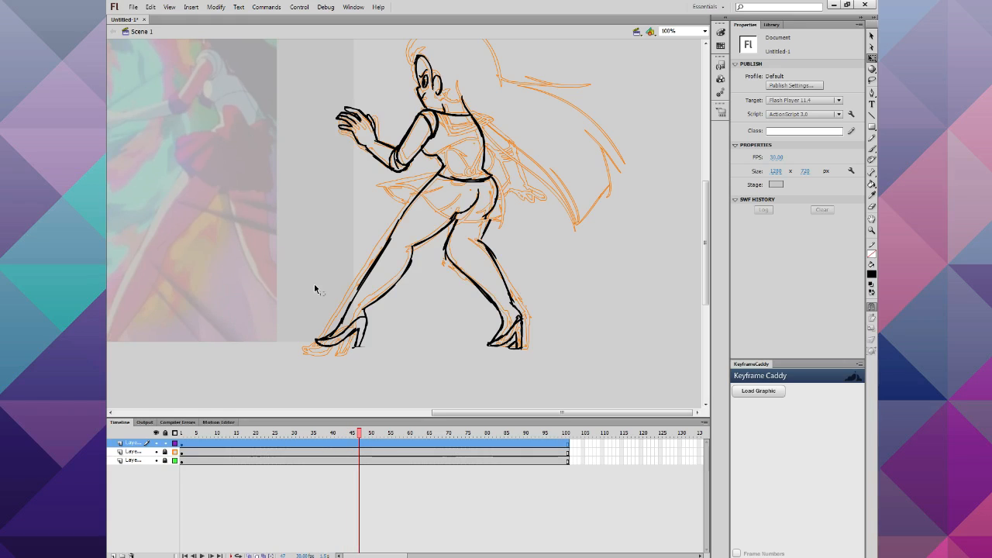
click(507, 433)
drag(509, 434, 513, 433)
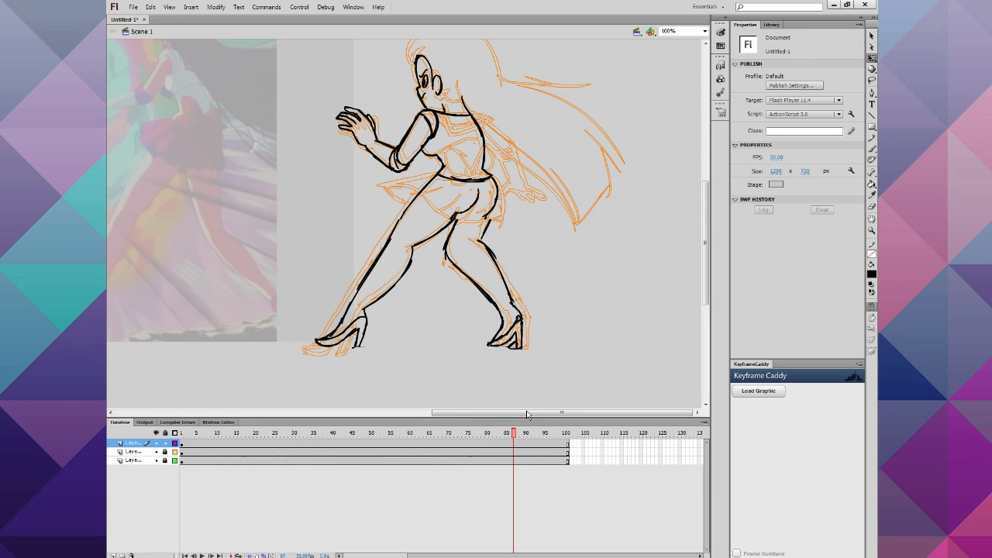
Step: Thicken the front leg's long outer line and both thigh edges of the rear leg with black strokes
key(b)
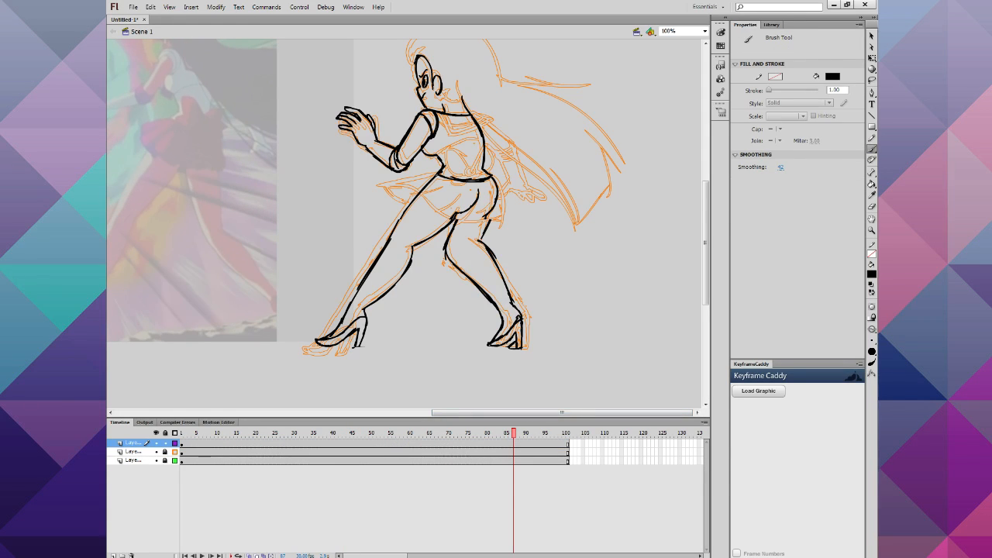
drag(439, 175, 378, 256)
drag(403, 219, 344, 314)
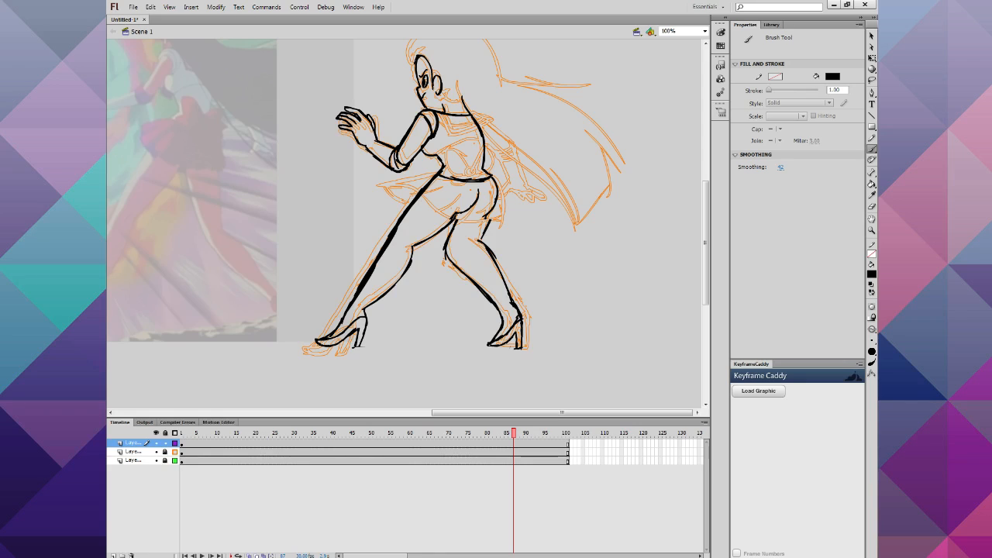
drag(456, 216, 448, 244)
drag(488, 214, 482, 239)
drag(494, 202, 485, 238)
Step: Ink the rear arm in black from the shoulder through the elbow glove cuff to the wrist
click(871, 231)
click(506, 152)
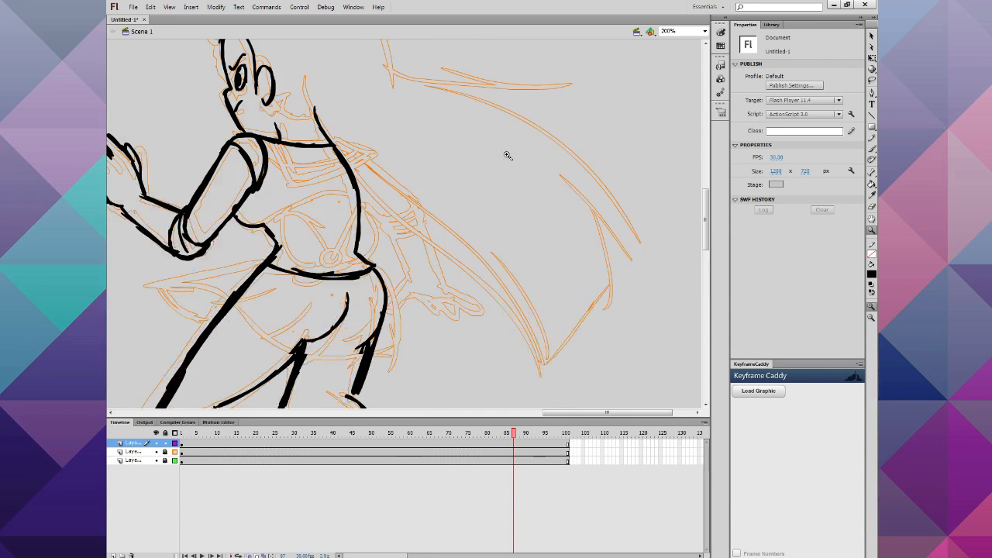
click(872, 153)
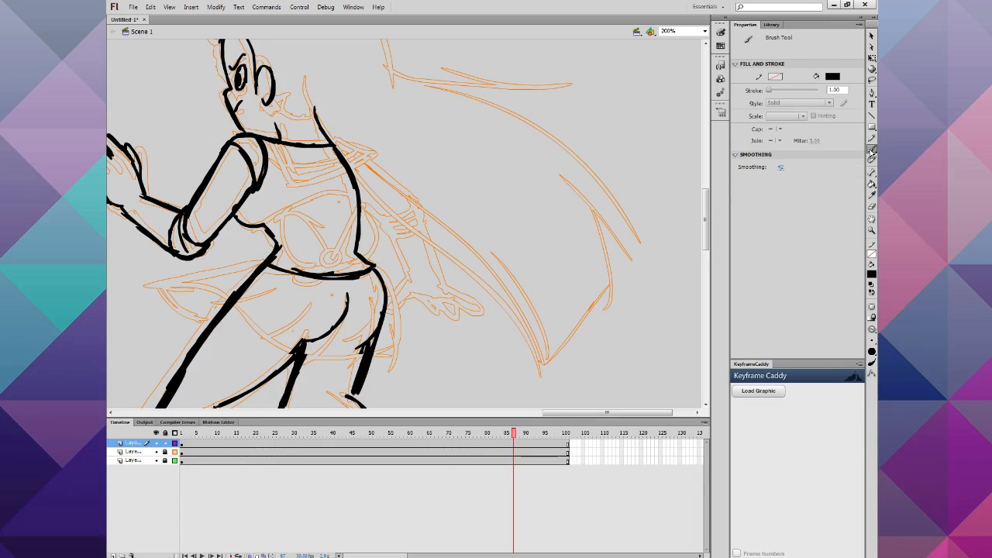
mouse_move(333, 145)
mouse_down()
mouse_move(377, 165)
mouse_move(410, 209)
mouse_up()
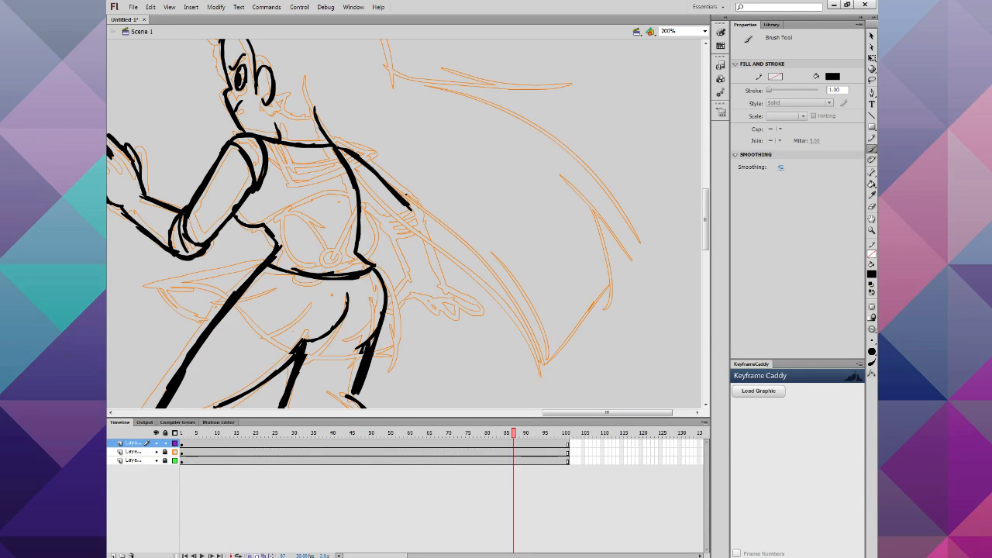
drag(405, 201, 429, 270)
mouse_move(384, 217)
mouse_down()
mouse_move(408, 275)
mouse_move(359, 207)
mouse_up()
mouse_move(359, 208)
mouse_down()
mouse_move(387, 227)
mouse_move(411, 287)
mouse_up()
drag(387, 217, 411, 285)
drag(415, 226, 427, 276)
mouse_move(389, 229)
mouse_down()
mouse_move(415, 220)
mouse_move(408, 208)
mouse_move(417, 218)
mouse_up()
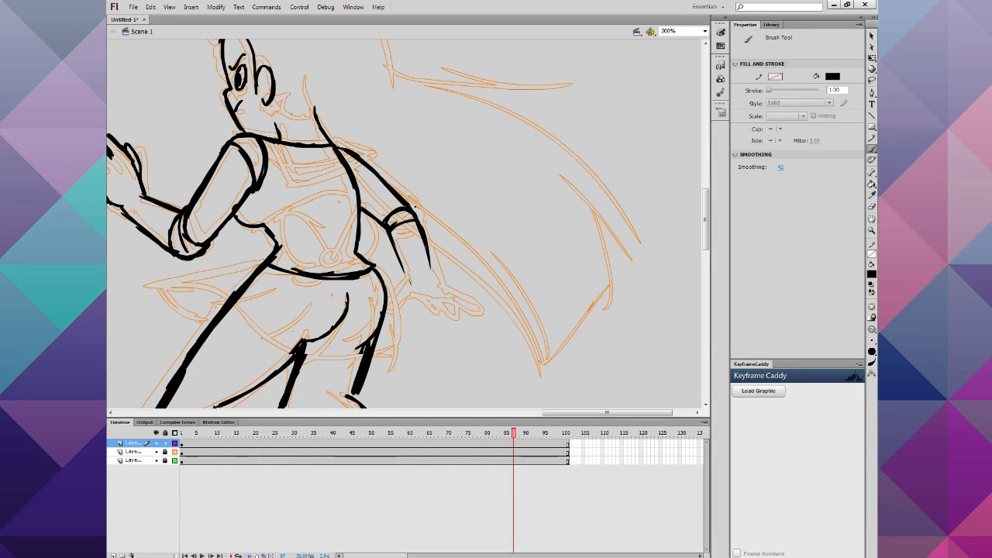
Step: Ink the rear hand with its outstretched fingers, undoing the surplus strokes and redrawing the lower finger line
mouse_move(441, 298)
mouse_down()
mouse_move(421, 286)
mouse_move(449, 286)
mouse_move(393, 308)
mouse_move(403, 281)
mouse_move(481, 297)
mouse_move(422, 298)
mouse_up()
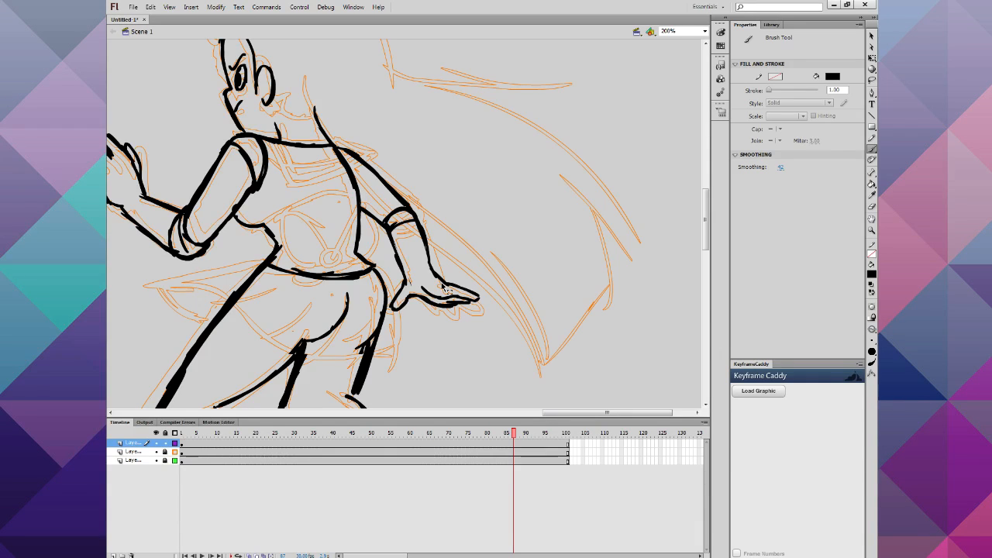
key(ctrl+z)
key(ctrl+z)
drag(414, 298, 461, 307)
drag(460, 306, 471, 304)
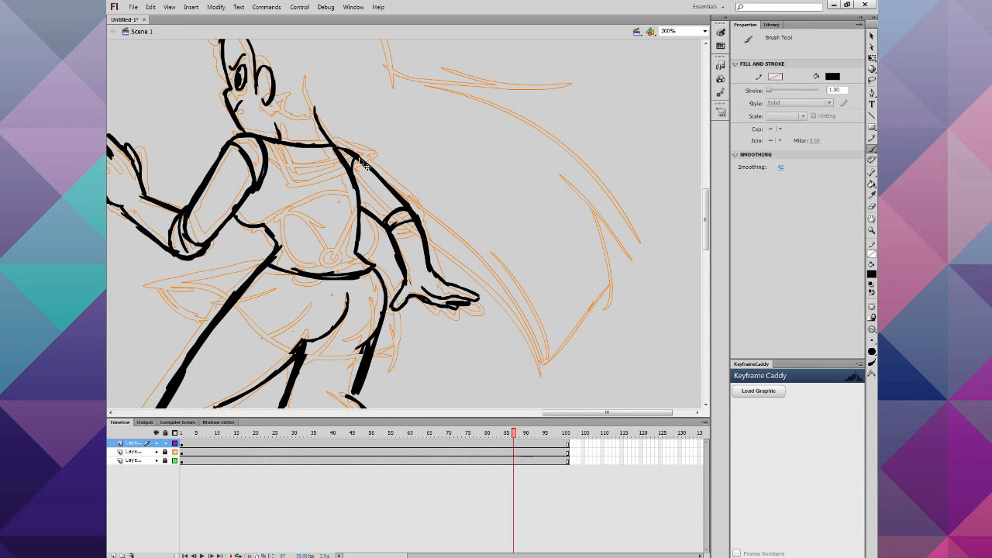
Step: Erase the rear leg's lower calf and shoe with the orange sketch layer hidden, and show that layer again
key(ctrl+1)
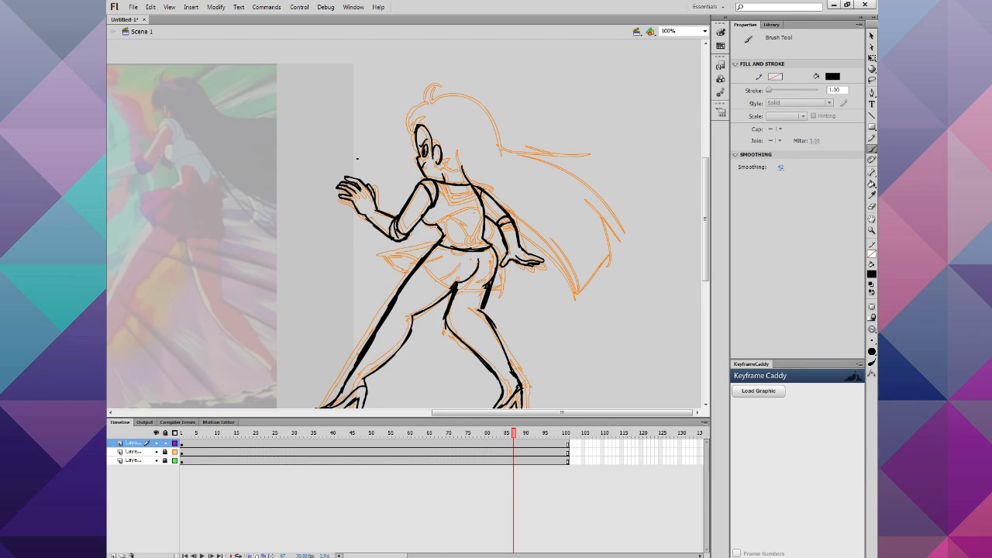
scroll(360, 162, down, 2)
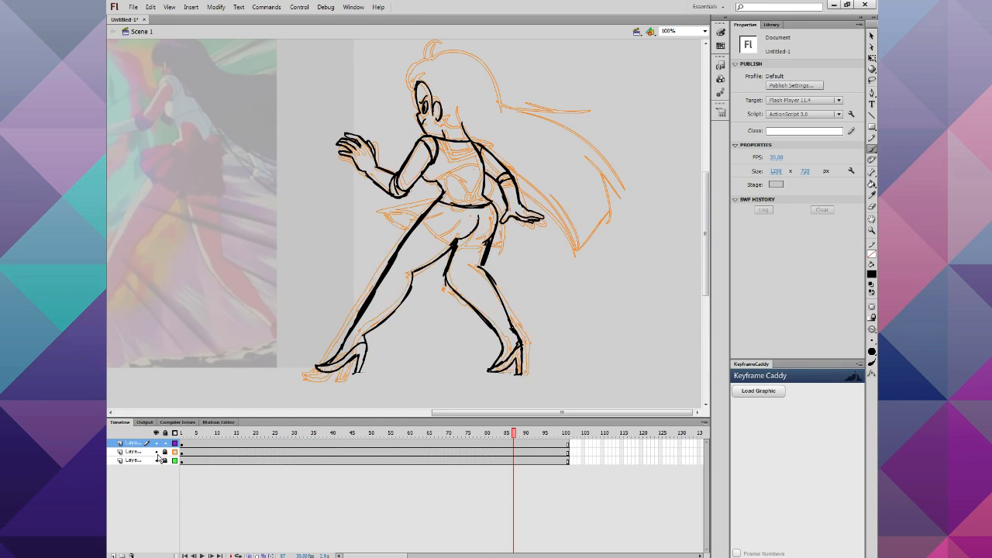
click(157, 452)
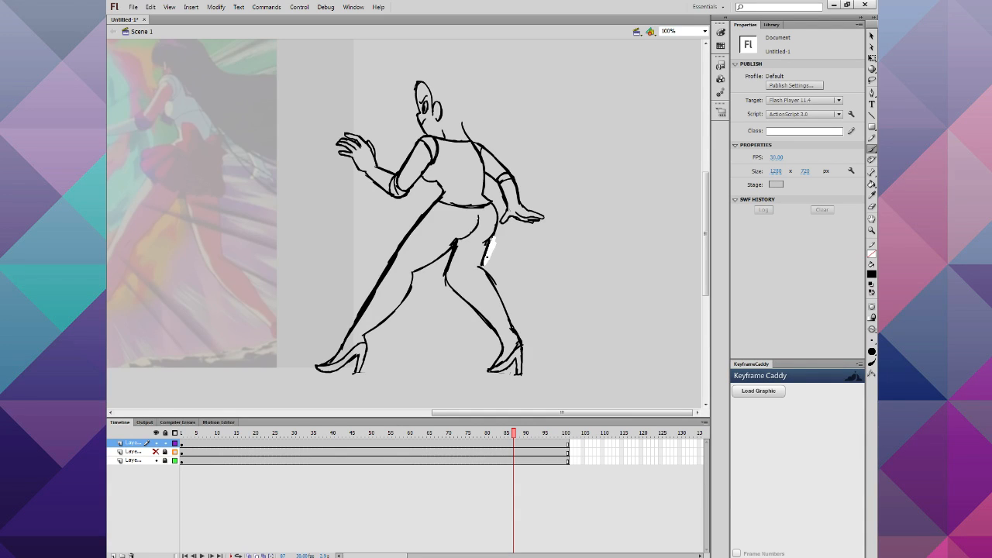
key(b)
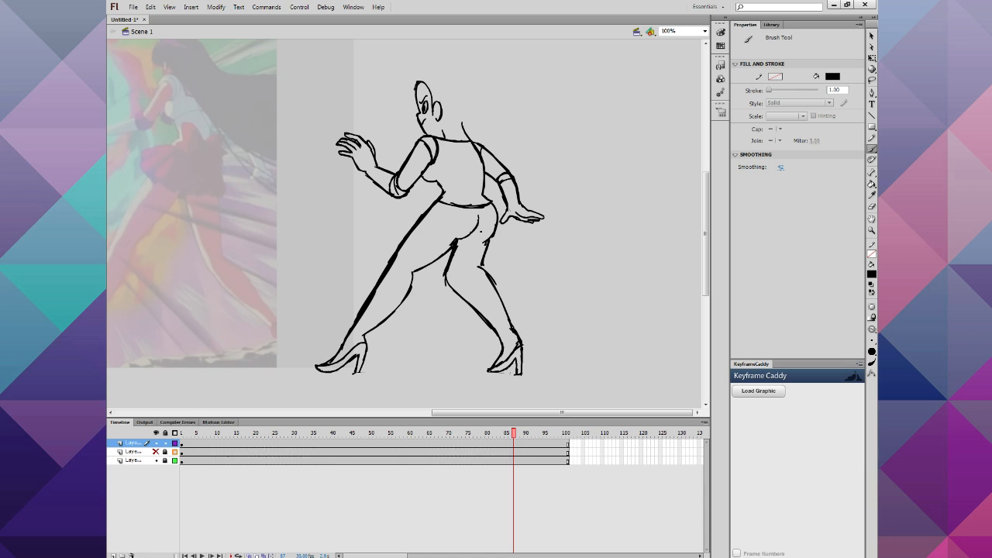
drag(484, 248, 478, 266)
mouse_move(502, 310)
mouse_down()
mouse_move(514, 332)
mouse_move(496, 294)
mouse_move(516, 341)
mouse_move(484, 271)
mouse_move(523, 375)
mouse_move(513, 360)
mouse_move(485, 378)
mouse_move(496, 316)
mouse_move(469, 332)
mouse_move(486, 342)
mouse_up()
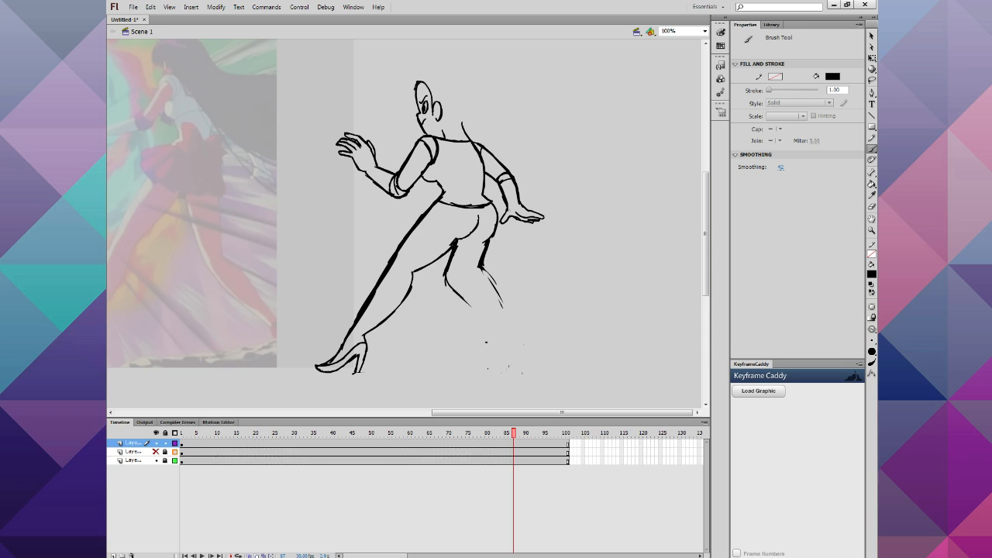
click(872, 341)
click(845, 341)
click(155, 451)
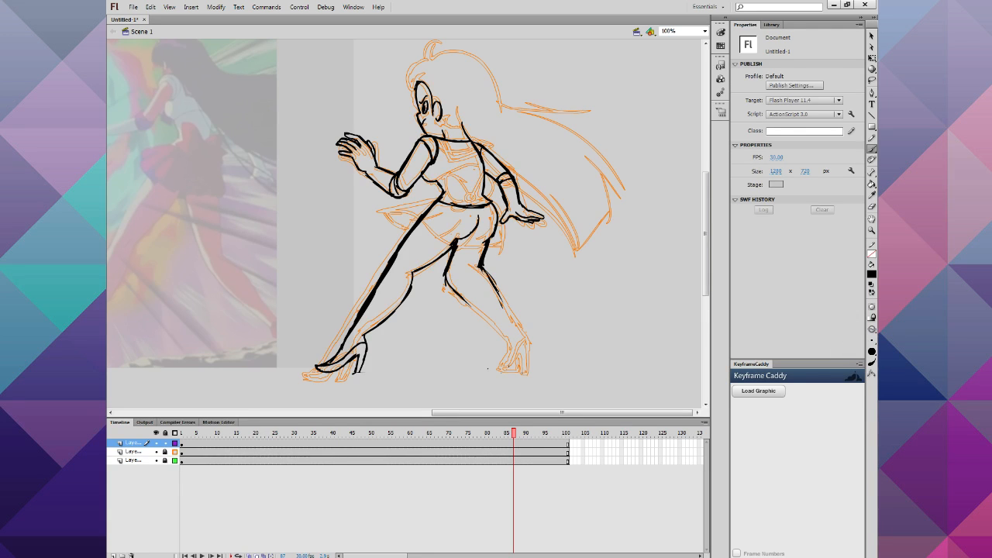
Step: Redraw the rear calf and high-heeled shoe in black and reinforce the rear thigh, knee and hip lines
mouse_move(495, 289)
mouse_down()
mouse_move(525, 341)
mouse_move(526, 373)
mouse_move(489, 369)
mouse_move(524, 337)
mouse_move(492, 367)
mouse_move(487, 316)
mouse_move(447, 282)
mouse_up()
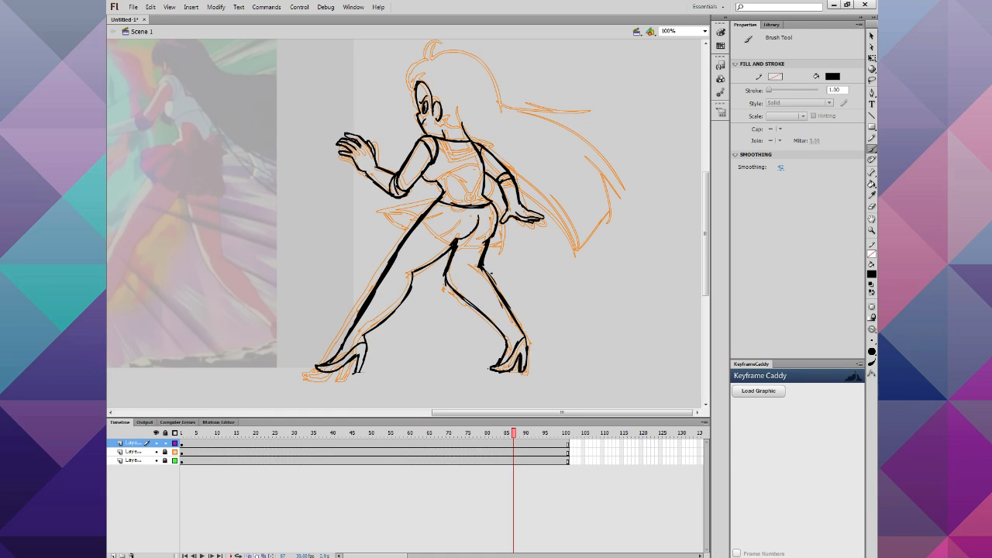
drag(489, 244, 481, 265)
mouse_move(496, 210)
mouse_down()
mouse_move(496, 235)
mouse_move(473, 263)
mouse_up()
drag(458, 247, 455, 268)
drag(496, 215, 481, 197)
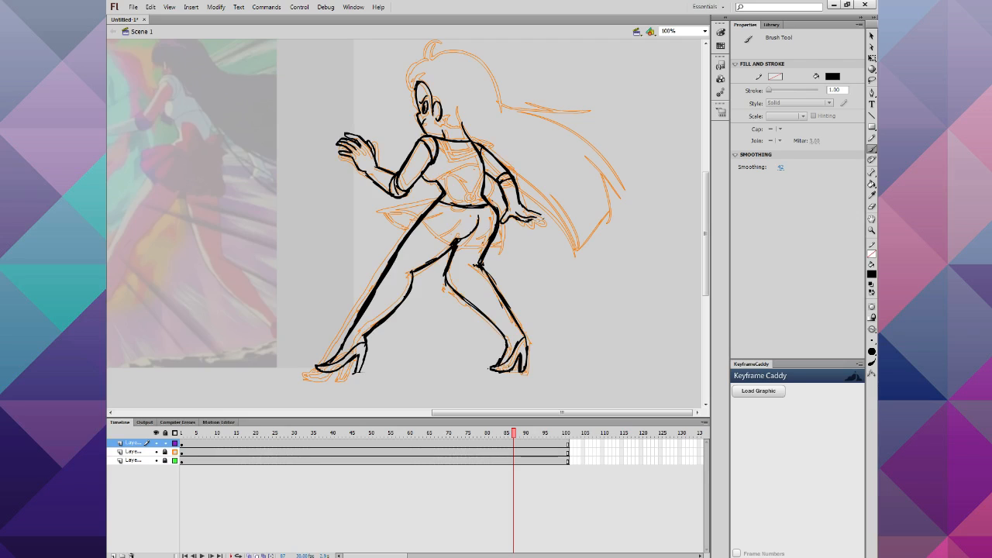
Step: Erase the rear arm and redraw it in black with the back line, elbow cuff, forearm and flat hand
key(e)
mouse_move(531, 206)
mouse_down()
mouse_move(531, 230)
mouse_move(506, 214)
mouse_move(515, 205)
mouse_move(534, 213)
mouse_move(493, 169)
mouse_up()
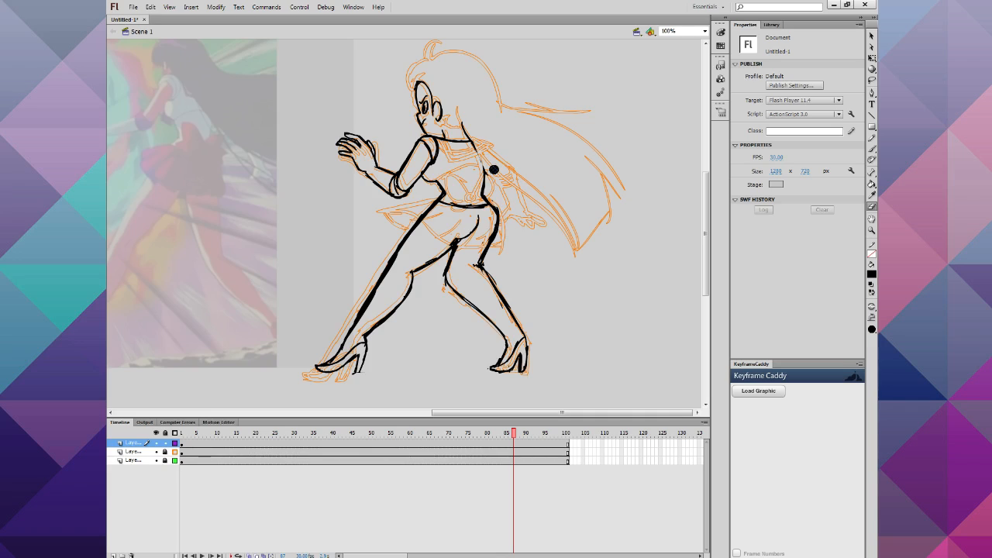
key(b)
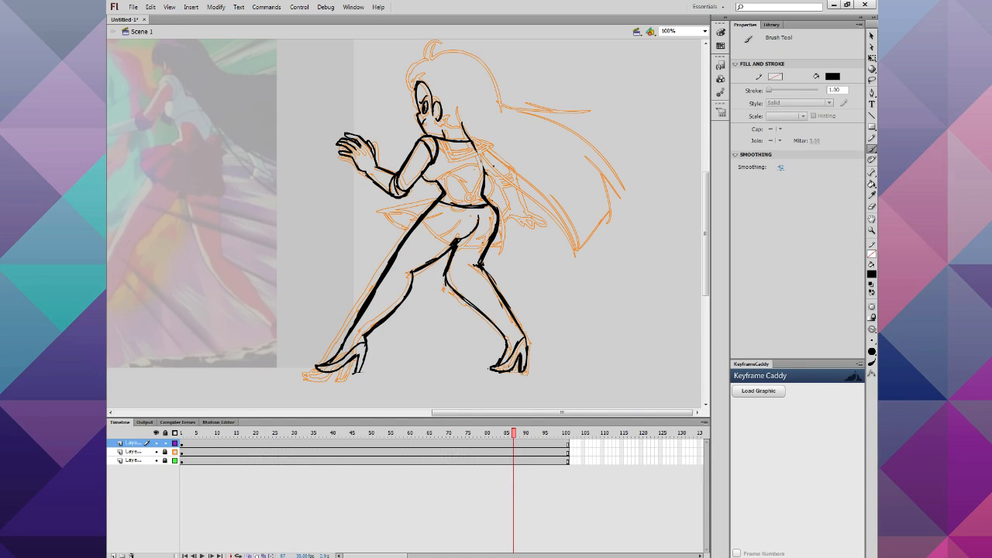
drag(472, 148, 485, 170)
mouse_move(472, 140)
mouse_down()
mouse_move(512, 168)
mouse_move(502, 181)
mouse_move(521, 184)
mouse_move(530, 212)
mouse_up()
mouse_move(517, 171)
mouse_down()
mouse_move(527, 219)
mouse_move(501, 181)
mouse_move(515, 181)
mouse_up()
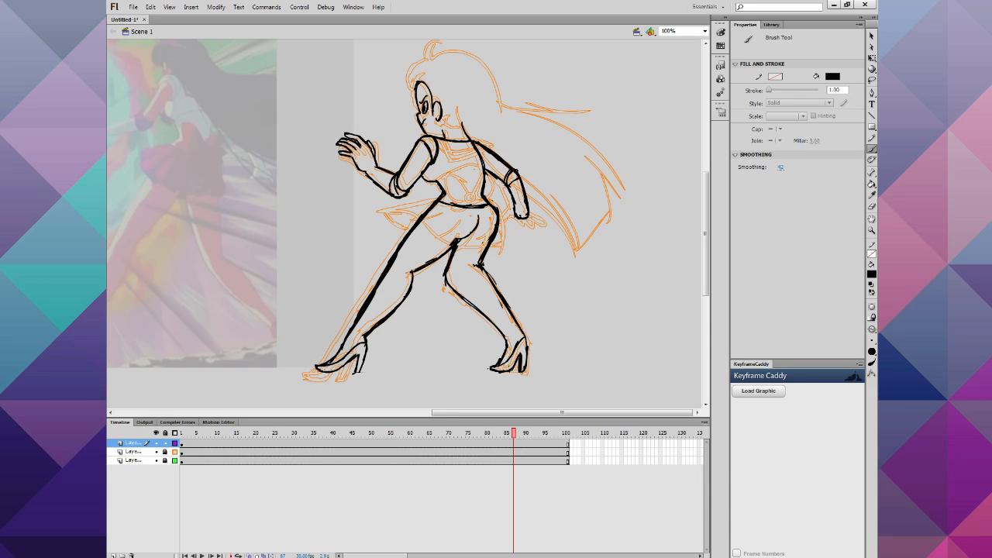
mouse_move(530, 214)
mouse_down()
mouse_move(543, 220)
mouse_move(503, 220)
mouse_move(515, 204)
mouse_up()
Step: Add a new layer above the body lines and set the brush fill colour to red
click(113, 556)
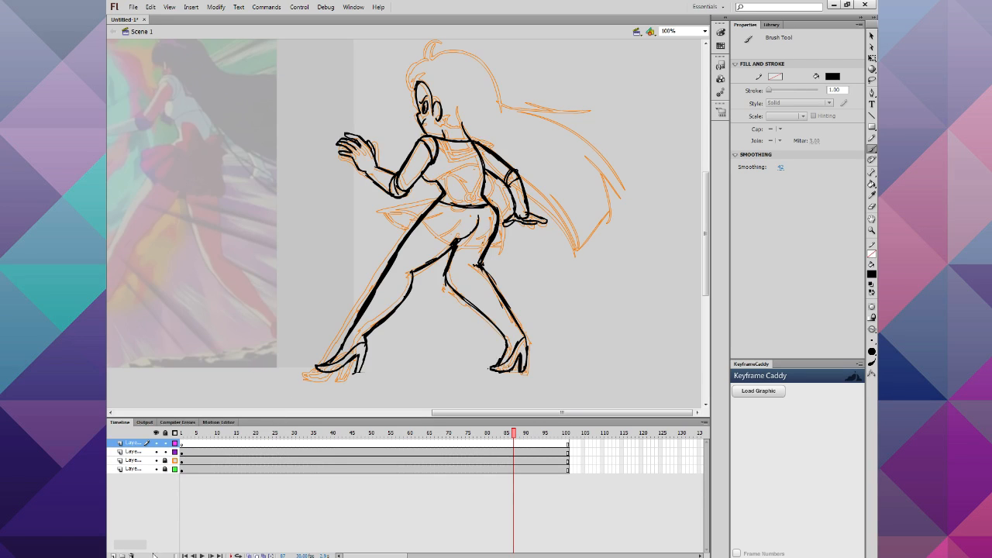
click(871, 274)
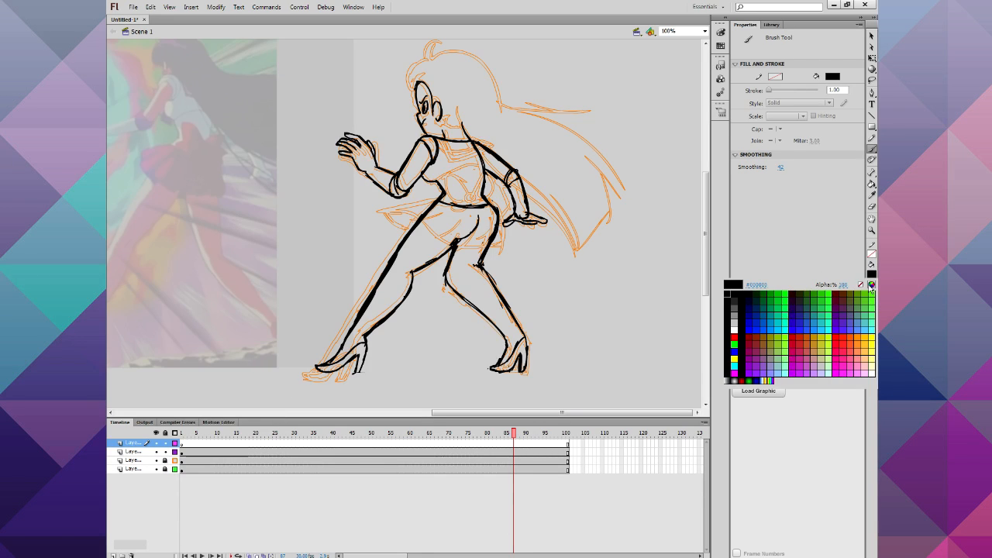
click(840, 333)
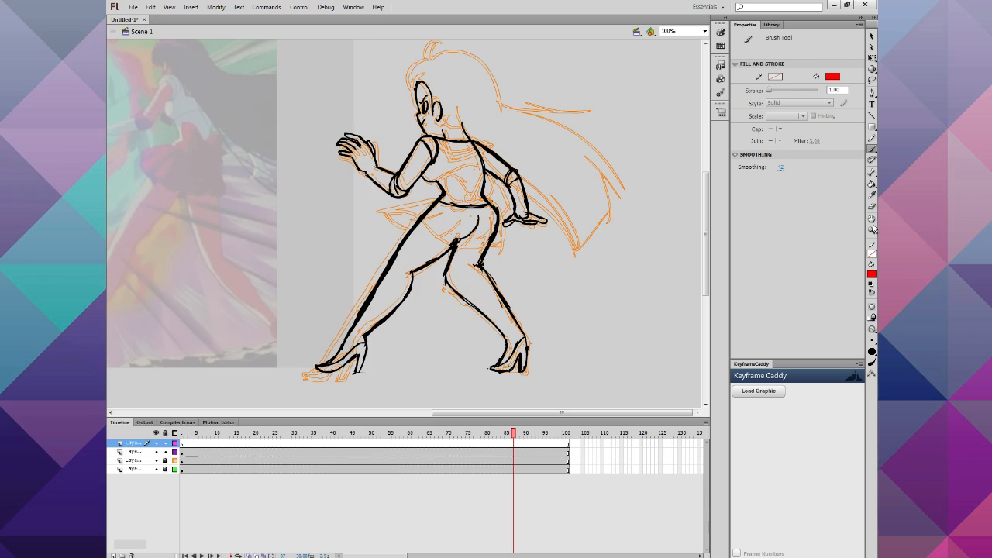
click(871, 229)
click(447, 264)
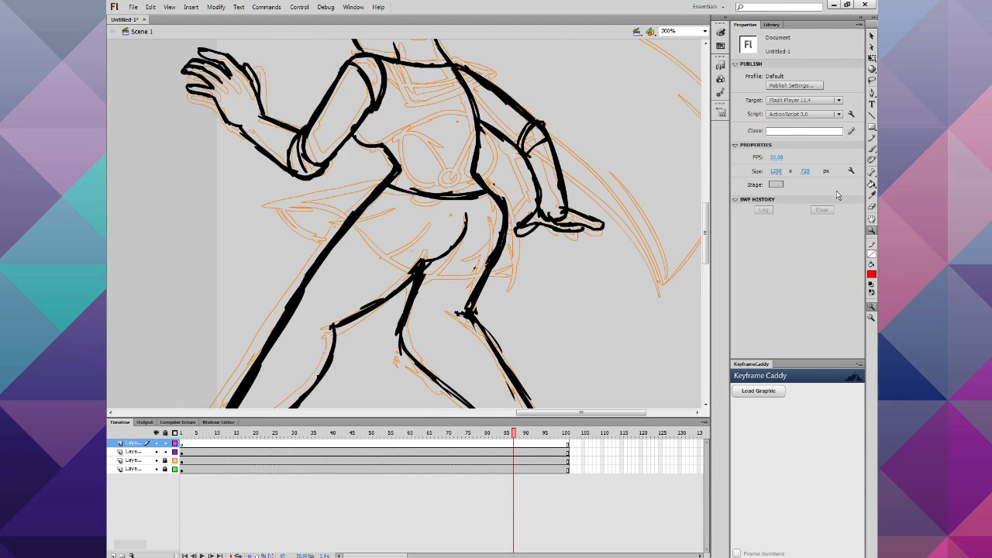
Step: Brush the red skirt outline over the sketch, with its rear edge, curved hem and flared front corner
click(871, 153)
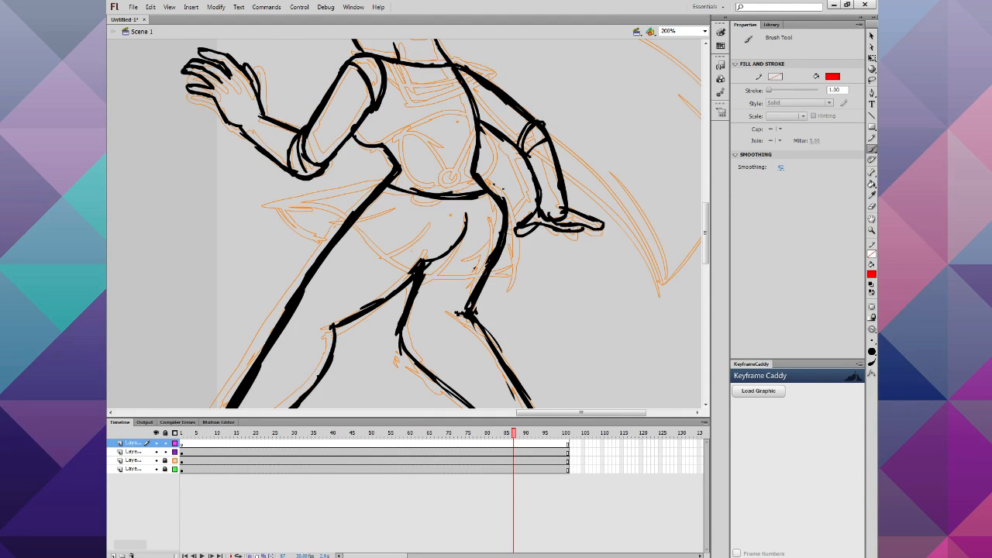
mouse_move(500, 192)
mouse_down()
mouse_move(513, 232)
mouse_move(511, 292)
mouse_up()
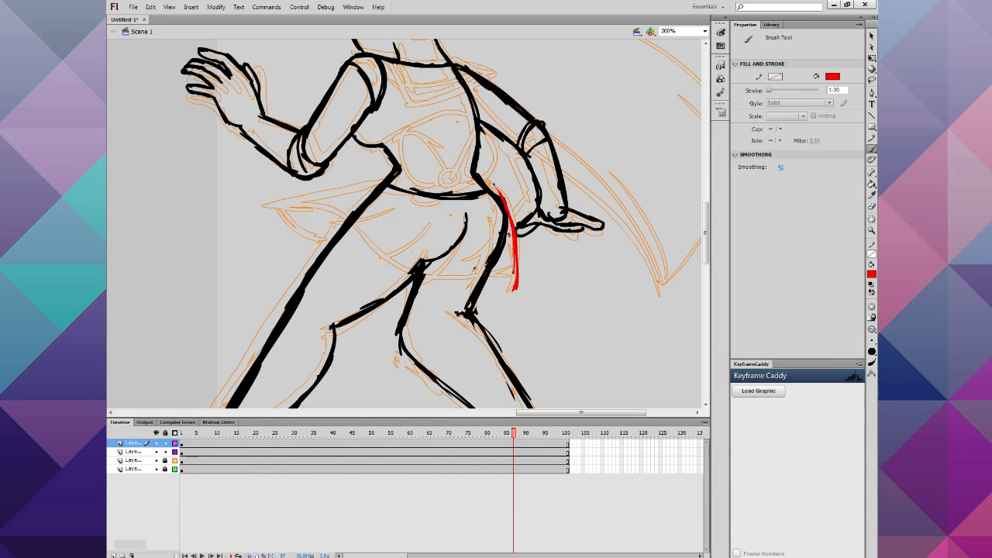
mouse_move(532, 268)
mouse_down()
mouse_move(303, 232)
mouse_move(285, 217)
mouse_up()
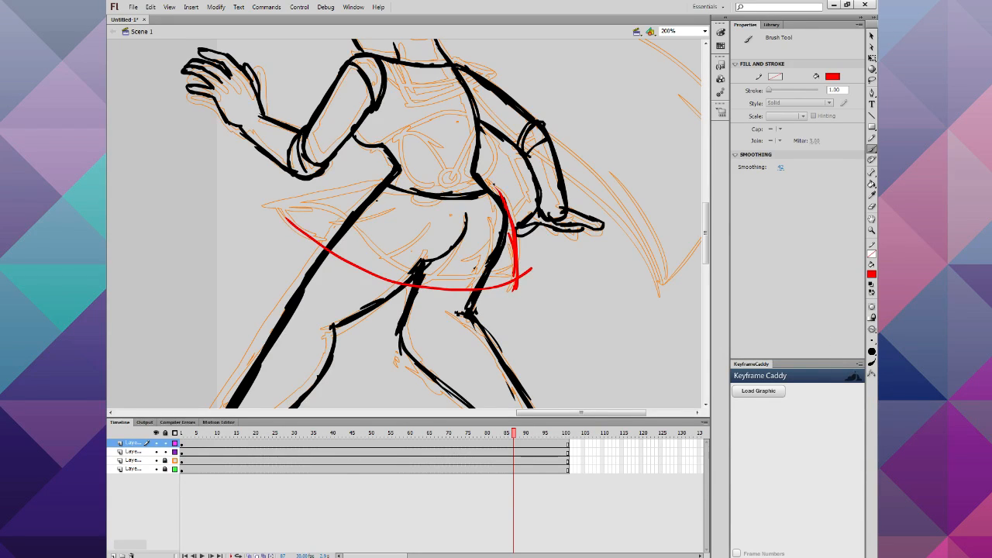
key(ctrl+z)
mouse_move(532, 268)
mouse_down()
mouse_move(463, 280)
mouse_move(261, 212)
mouse_up()
mouse_move(387, 181)
mouse_down()
mouse_move(264, 210)
mouse_move(322, 251)
mouse_up()
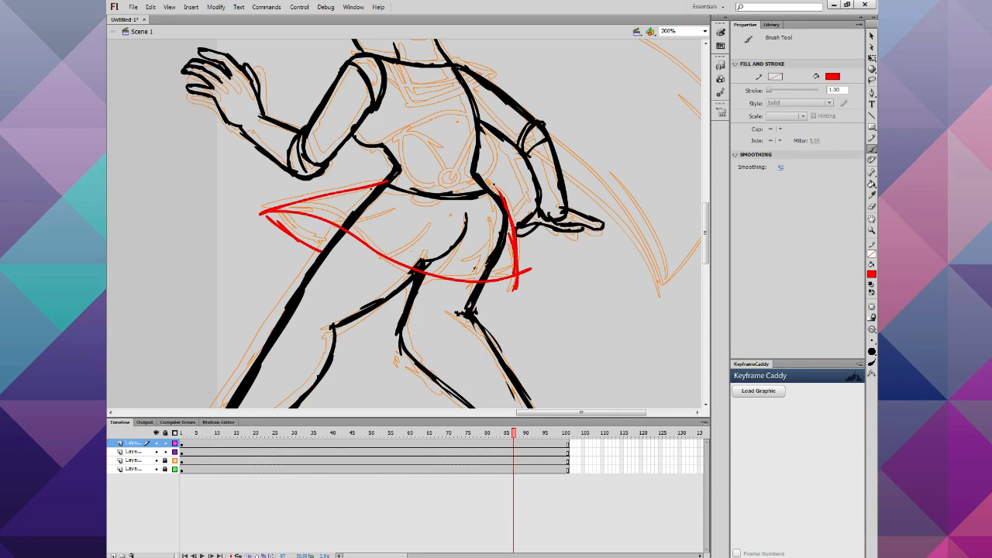
Step: Draw the red skirt pleats, lock the black body layer and clean up the overlapping hem and rear waist edge
mouse_move(481, 201)
mouse_down()
mouse_move(455, 277)
mouse_move(434, 282)
mouse_up()
mouse_move(420, 207)
mouse_down()
mouse_move(365, 248)
mouse_move(358, 241)
mouse_up()
mouse_move(385, 195)
mouse_down()
mouse_move(294, 215)
mouse_move(363, 249)
mouse_move(341, 232)
mouse_up()
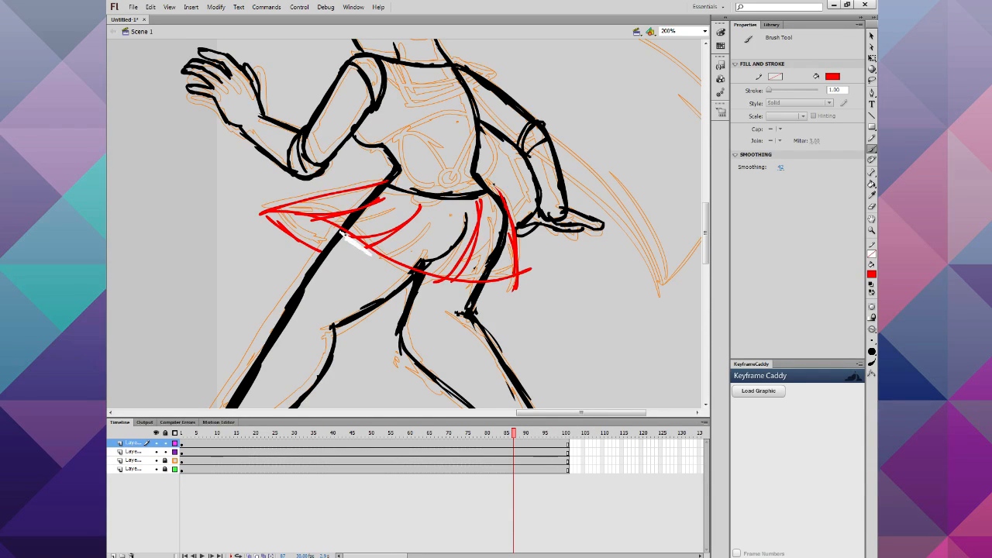
click(165, 452)
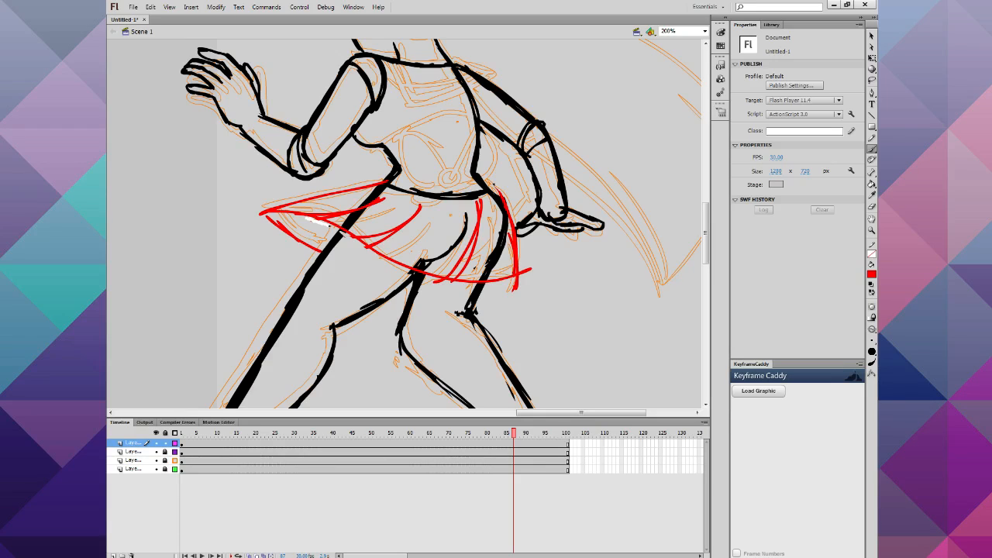
drag(407, 272, 452, 285)
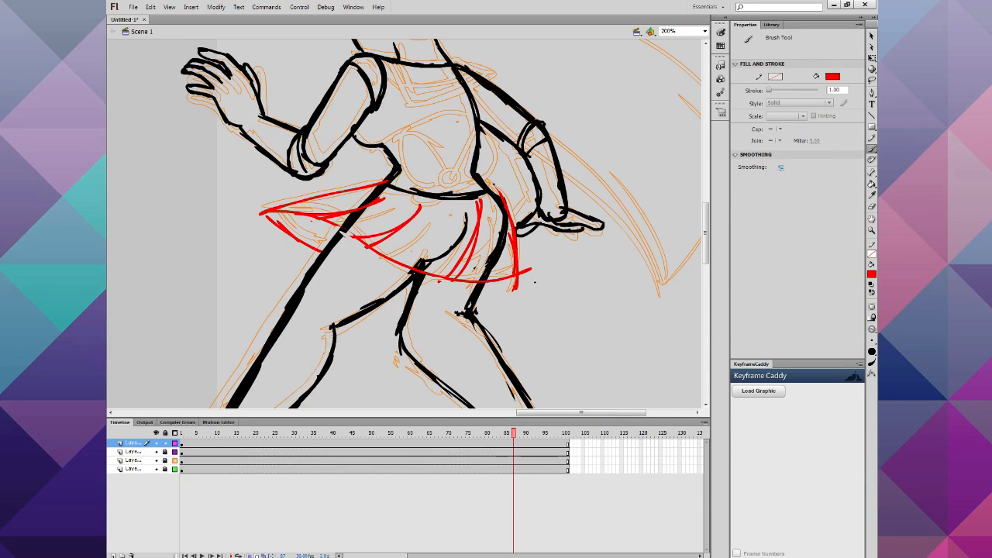
mouse_move(534, 282)
mouse_down()
mouse_move(505, 290)
mouse_move(536, 267)
mouse_move(524, 273)
mouse_up()
drag(482, 184, 507, 210)
Step: Thicken the skirt's waistband, rear edge, hem and flared front edge in red
key(ctrl+1)
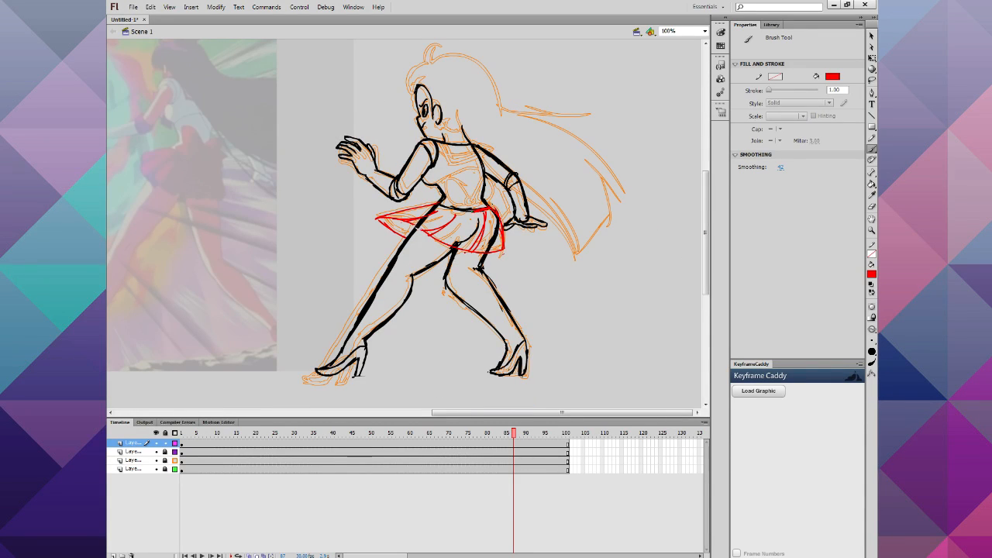
drag(473, 210, 438, 204)
mouse_move(496, 215)
mouse_down()
mouse_move(506, 251)
mouse_move(480, 253)
mouse_move(418, 231)
mouse_up()
drag(434, 203, 371, 220)
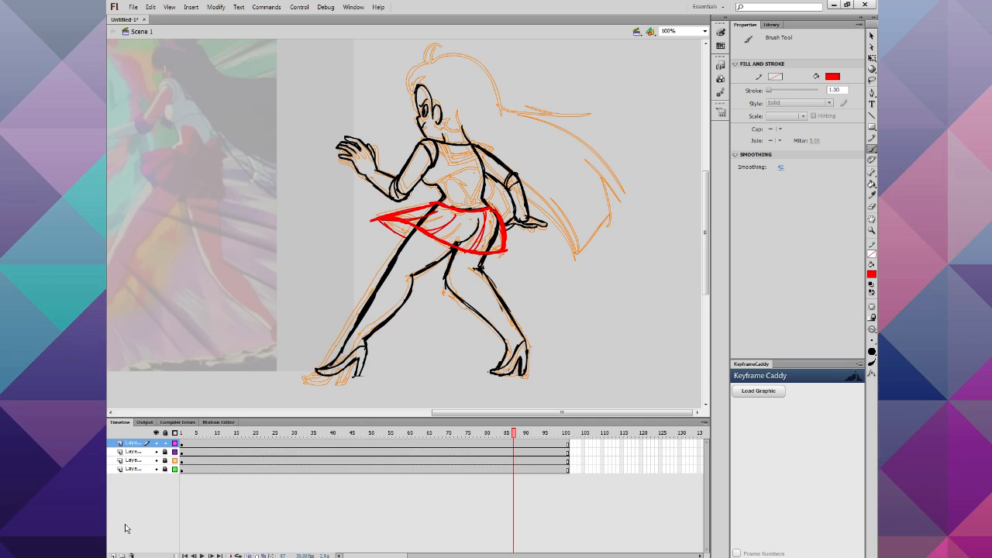
Step: Add a new layer and draw a red bow at the back of the skirt's waist
click(114, 555)
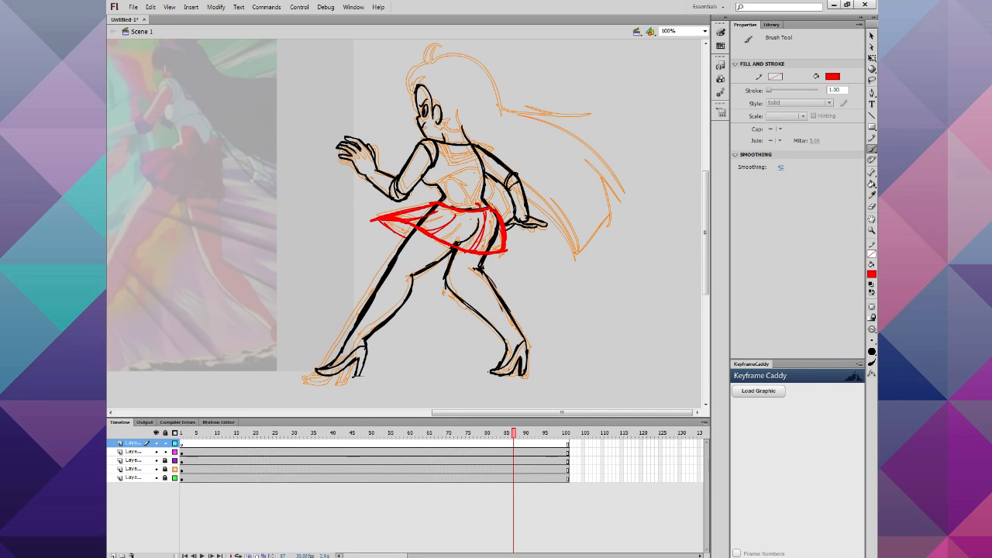
mouse_move(480, 208)
mouse_down()
mouse_move(471, 203)
mouse_move(496, 185)
mouse_move(491, 217)
mouse_move(456, 215)
mouse_move(469, 197)
mouse_move(462, 207)
mouse_up()
drag(471, 206, 464, 201)
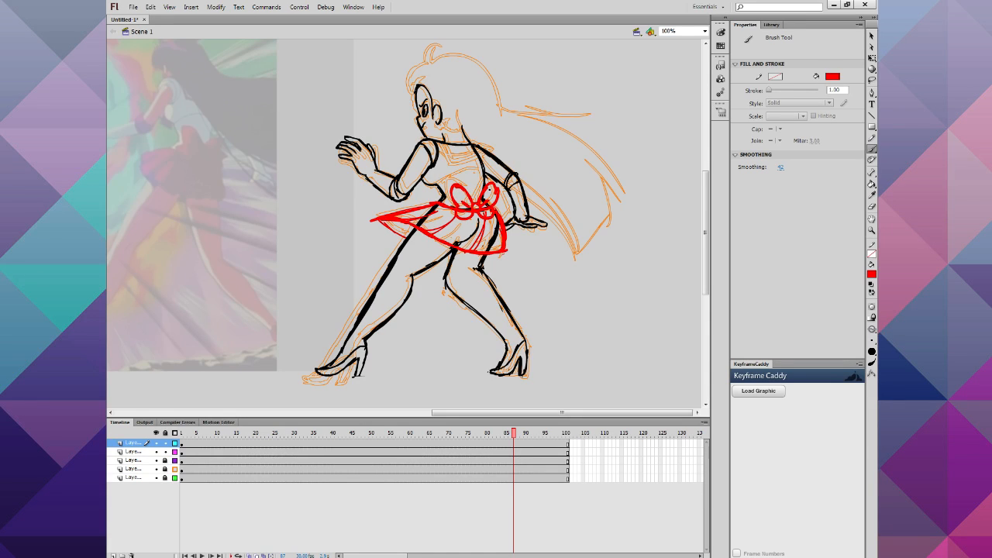
Step: Add a new layer and draw the red double-lined V-shaped sailor collar across the upper back
click(114, 555)
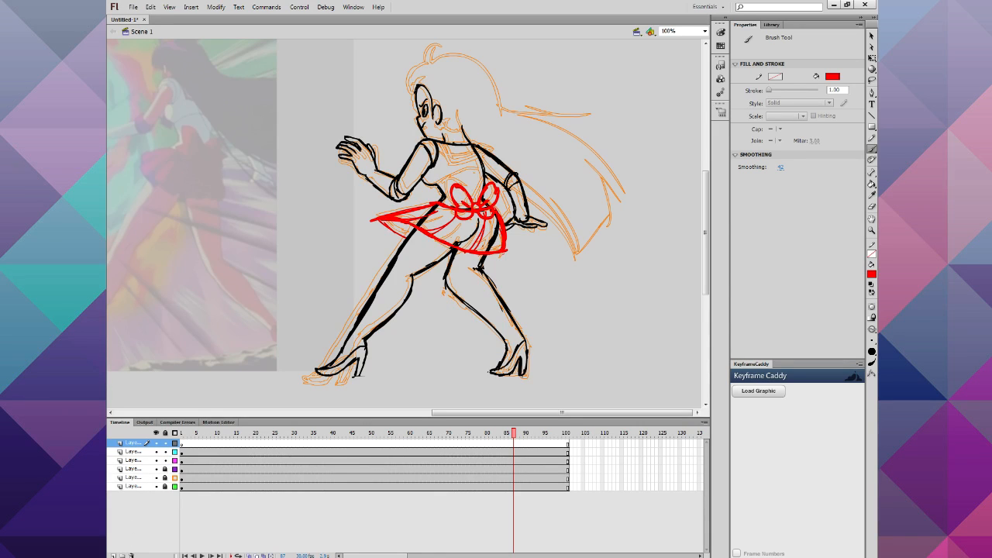
mouse_move(453, 145)
mouse_down()
mouse_move(498, 150)
mouse_move(458, 168)
mouse_move(439, 142)
mouse_move(467, 159)
mouse_move(457, 161)
mouse_up()
drag(457, 162, 445, 145)
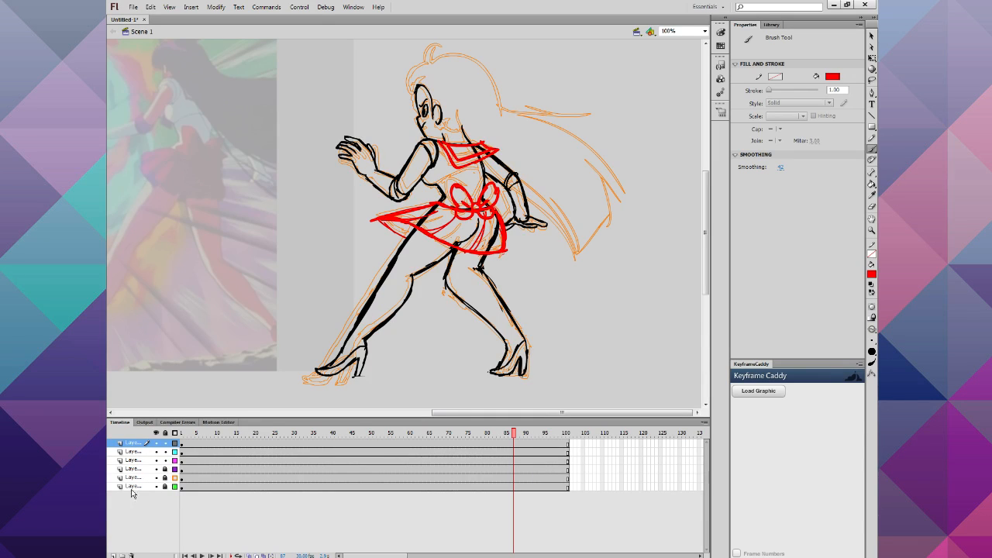
Step: Add a new layer and draw the red head-top ribbon, the hair crown and the lower hair line down the back
click(113, 555)
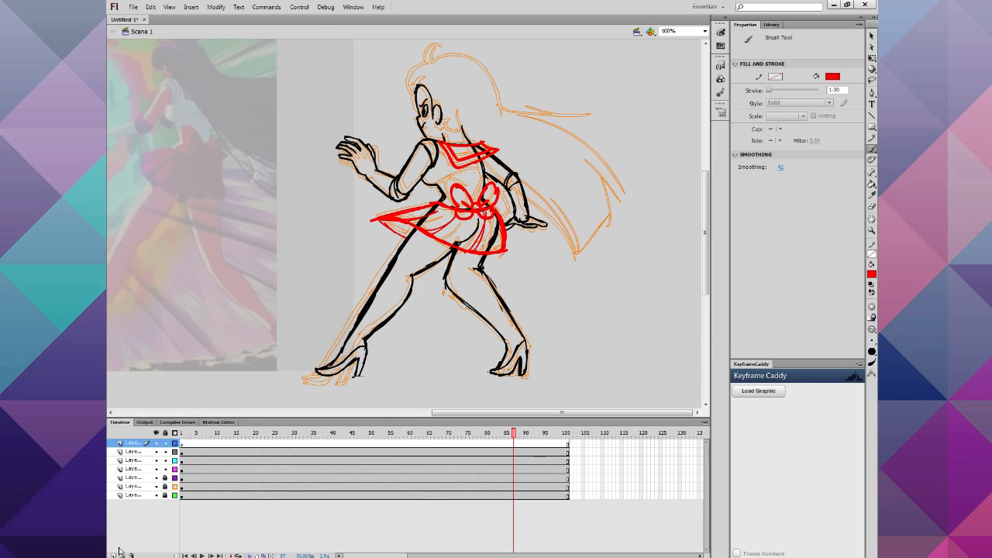
scroll(405, 225, up, 3)
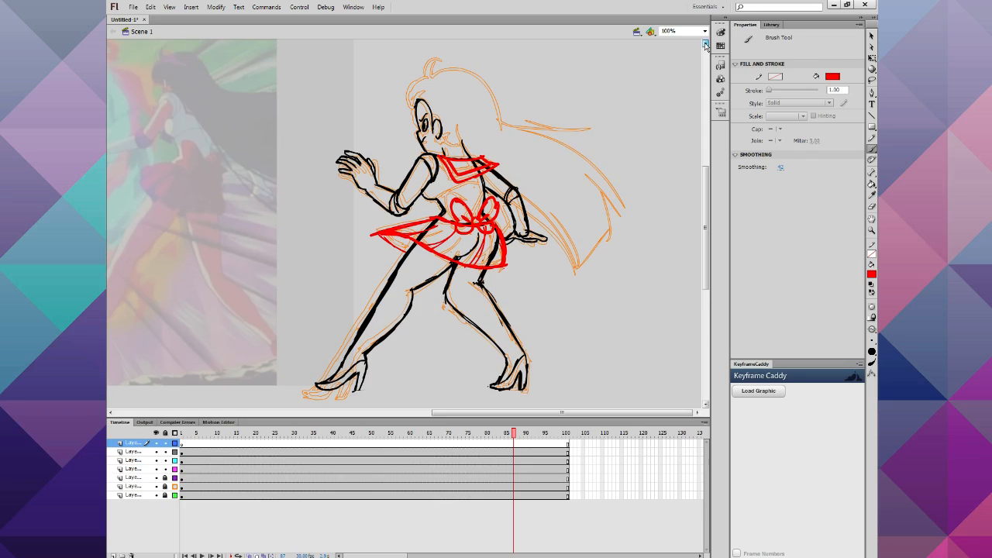
mouse_move(417, 164)
mouse_down()
mouse_move(432, 106)
mouse_move(433, 122)
mouse_move(476, 132)
mouse_move(498, 169)
mouse_up()
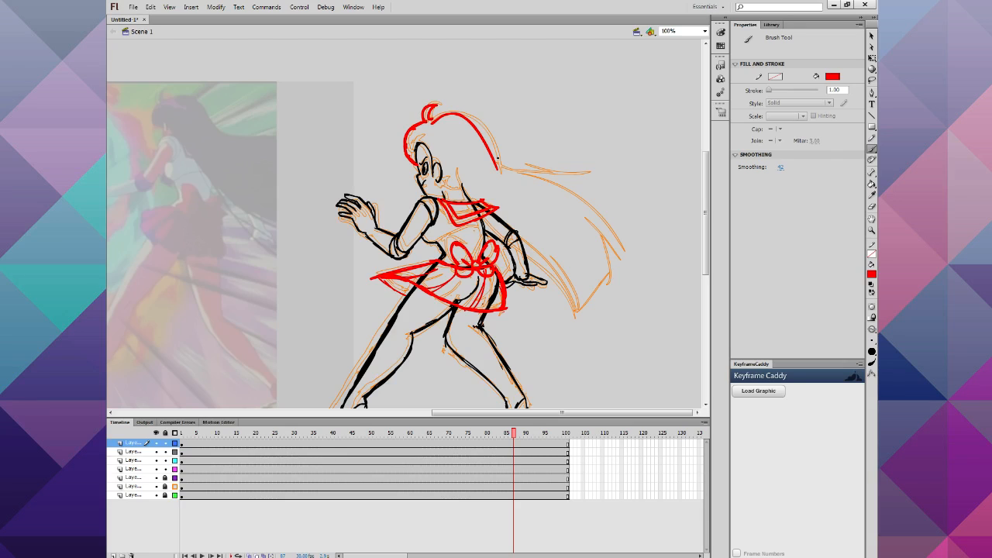
key(ctrl+z)
mouse_move(434, 118)
mouse_down()
mouse_move(489, 164)
mouse_move(448, 182)
mouse_move(594, 294)
mouse_up()
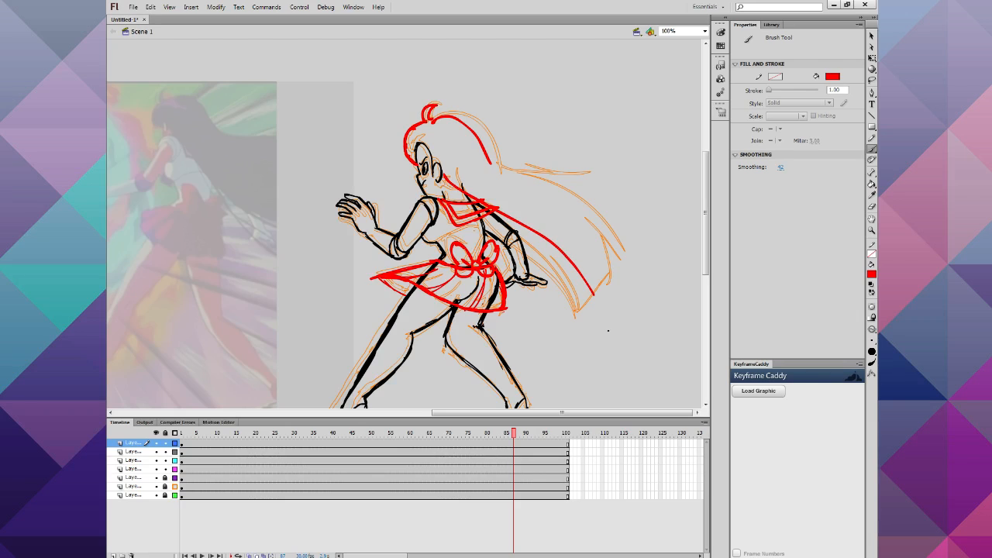
Step: Draw the flowing hair's upper contour and pointed ends in red, and reinforce the crown and hairband with the orange sketch hidden
mouse_move(505, 219)
mouse_down()
mouse_move(547, 260)
mouse_move(569, 316)
mouse_up()
mouse_move(536, 233)
mouse_down()
mouse_move(589, 303)
mouse_move(618, 268)
mouse_move(589, 221)
mouse_up()
mouse_move(590, 220)
mouse_down()
mouse_move(622, 256)
mouse_move(624, 246)
mouse_up()
mouse_move(488, 156)
mouse_down()
mouse_move(575, 167)
mouse_move(553, 176)
mouse_move(628, 253)
mouse_up()
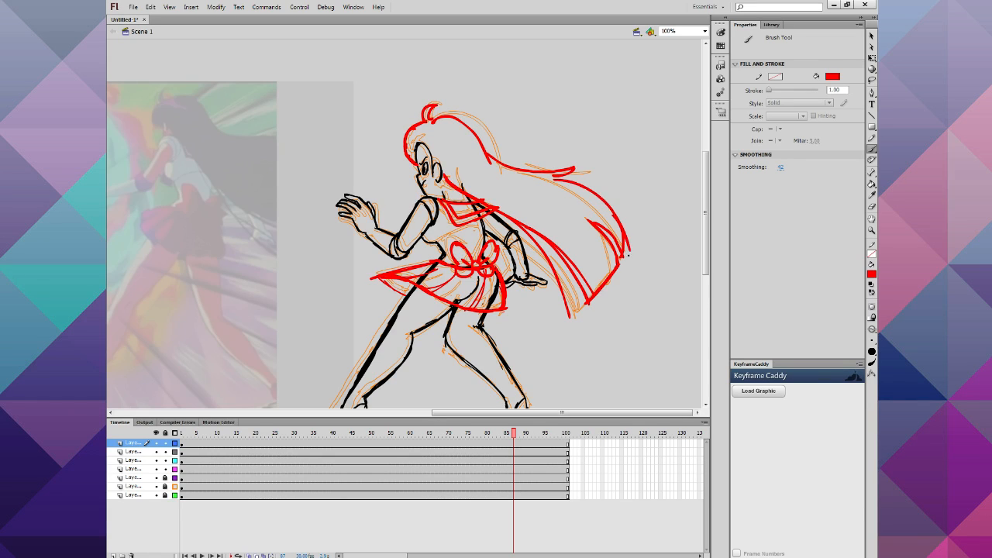
click(156, 485)
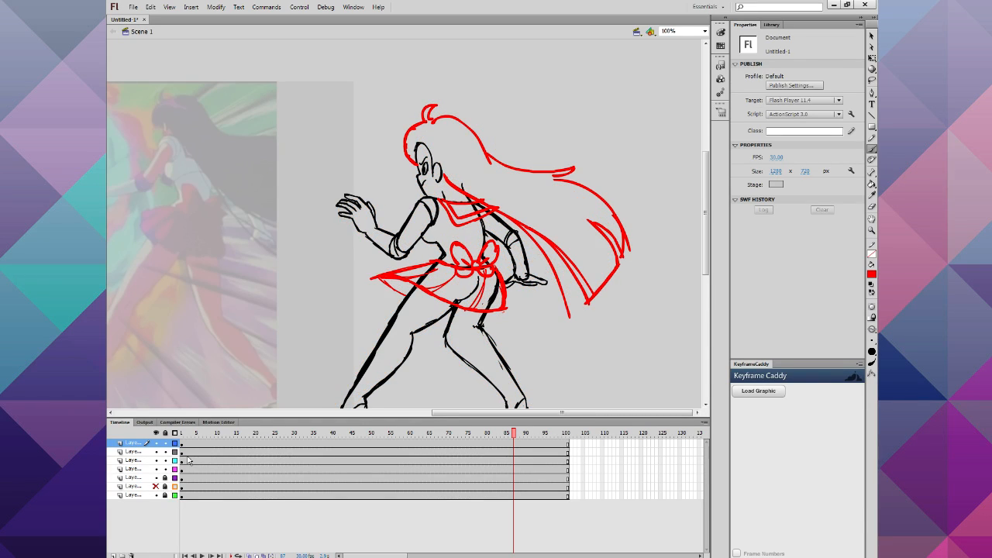
mouse_move(515, 169)
mouse_down()
mouse_move(478, 136)
mouse_move(435, 119)
mouse_move(399, 138)
mouse_up()
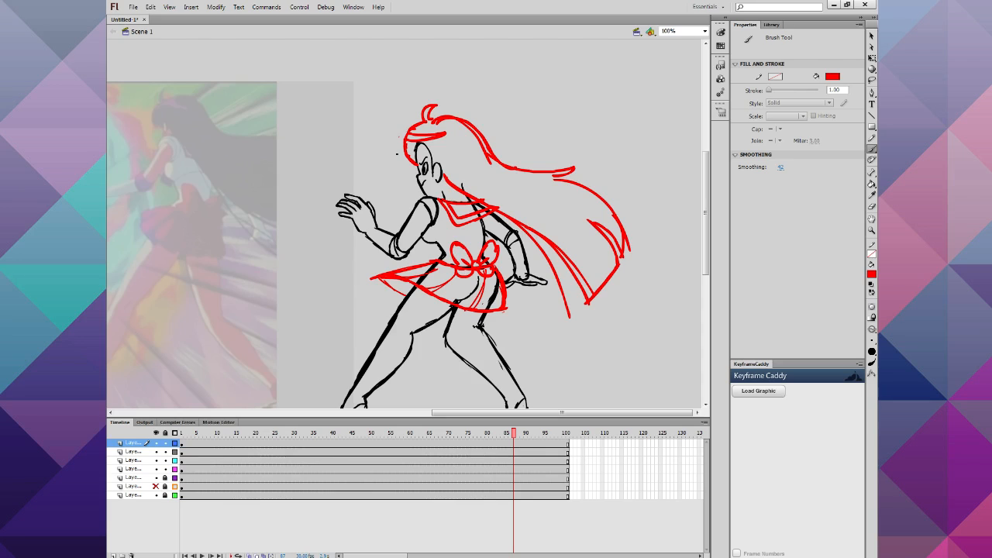
Step: Add a new layer and draw a small red earring below the ear
click(113, 555)
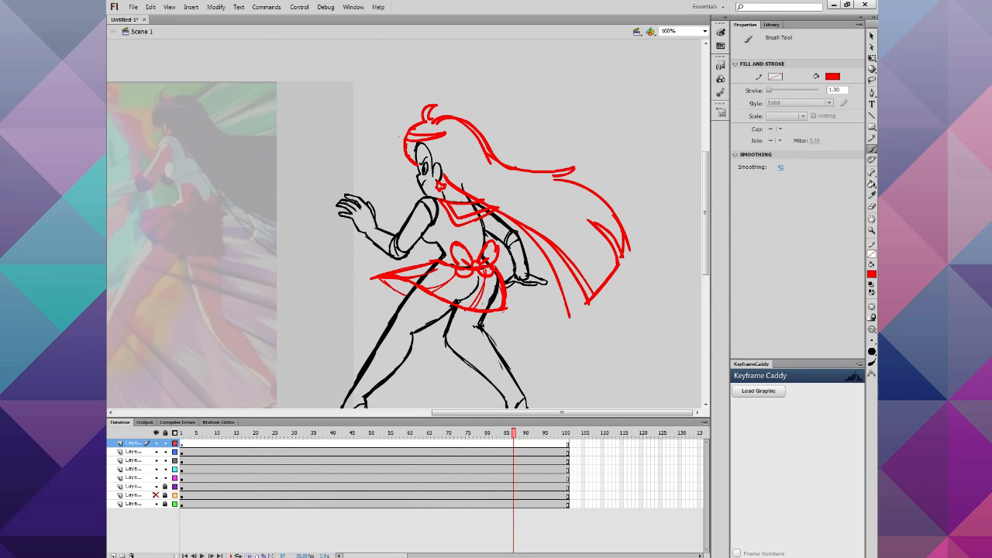
drag(437, 183, 439, 183)
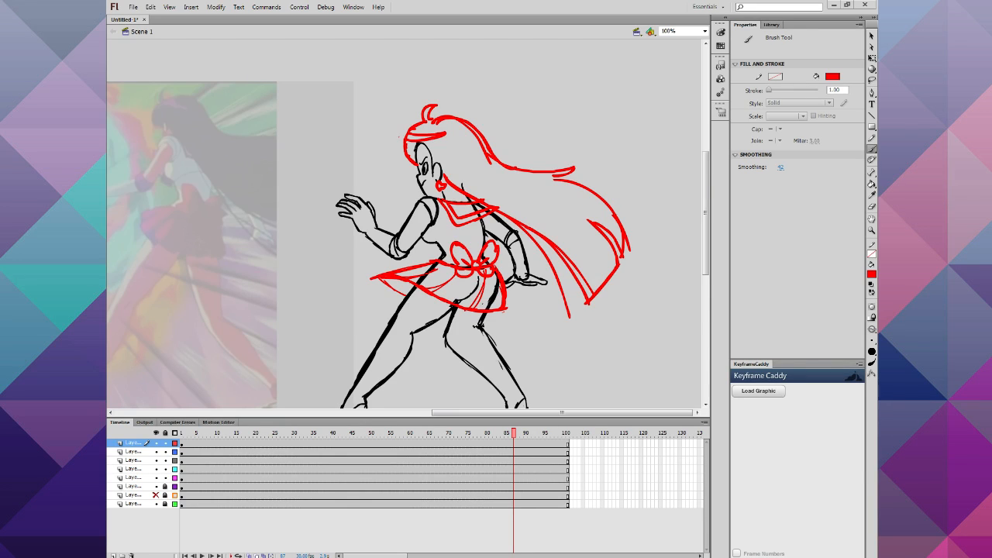
Step: Lock the red clothing and hair layers and make the unlocked black body layer active with nothing selected
drag(165, 446, 166, 478)
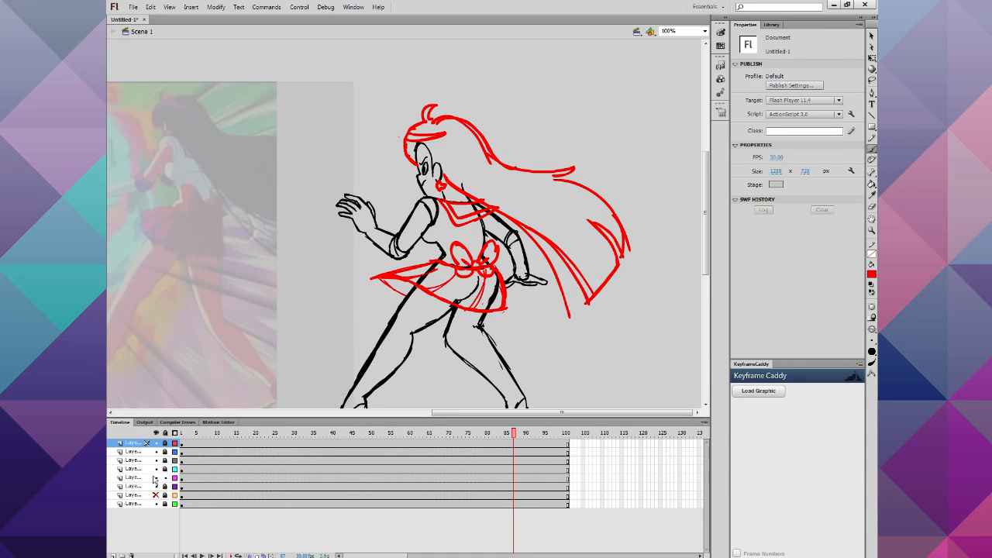
click(144, 485)
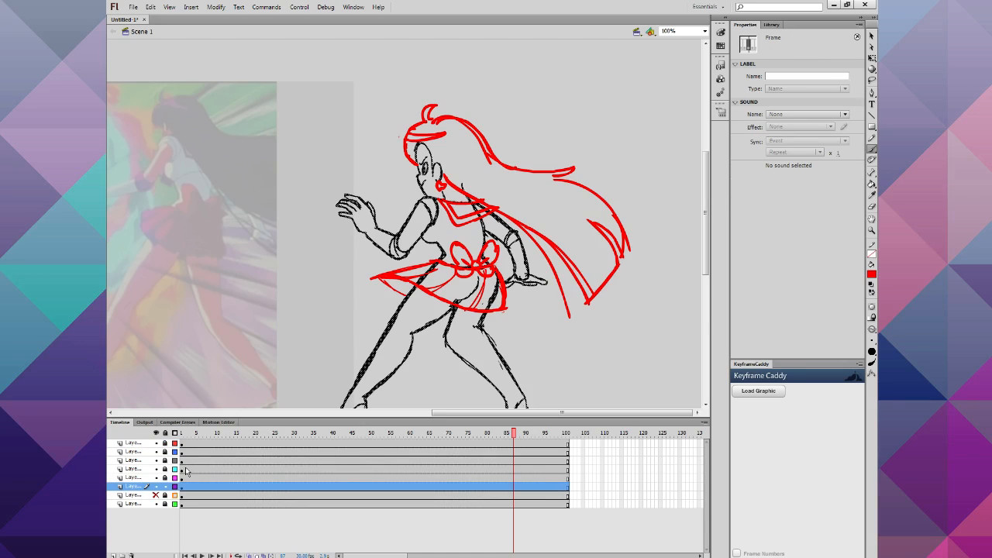
click(871, 231)
click(407, 149)
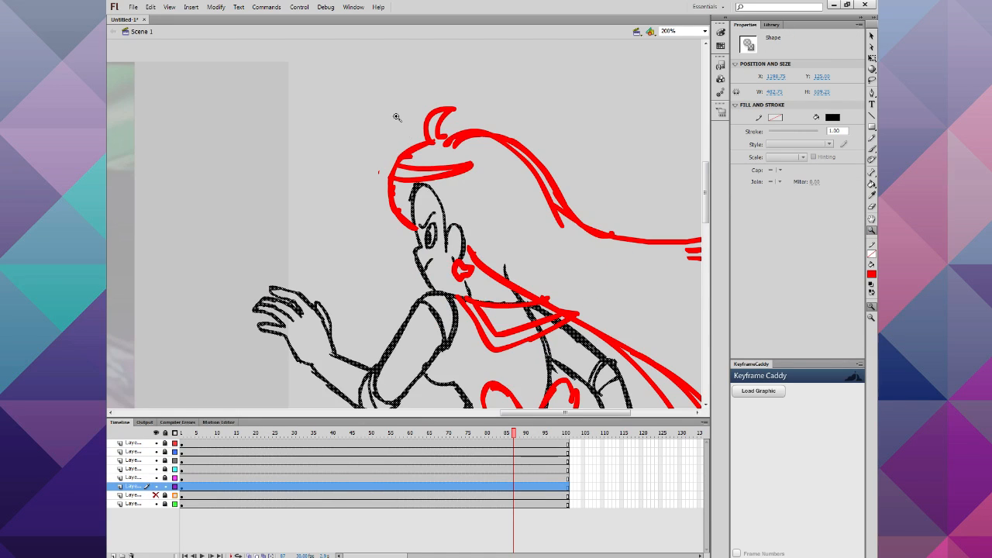
click(872, 37)
click(682, 109)
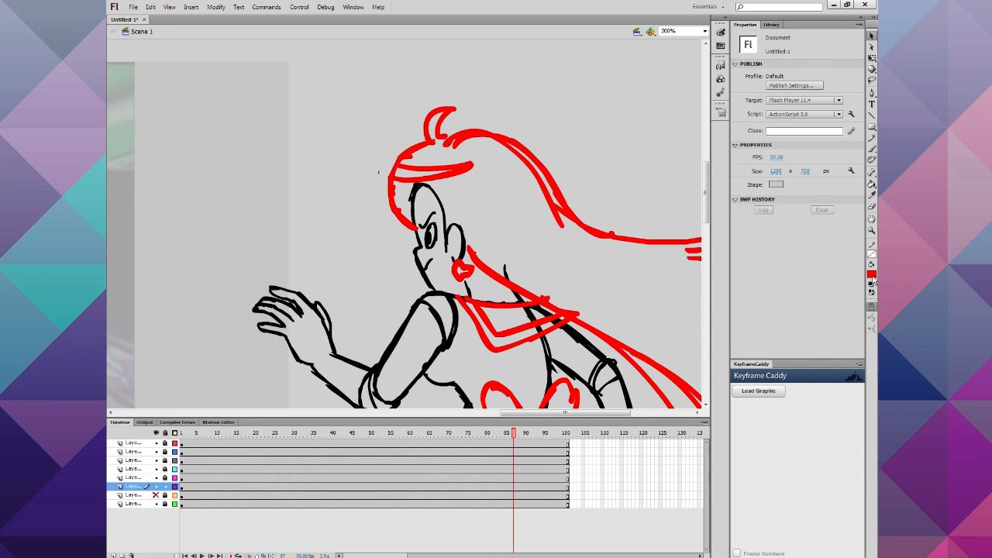
Step: Set the brush fill to black and draw short hair lines across the character's forehead
click(872, 276)
click(745, 290)
click(871, 148)
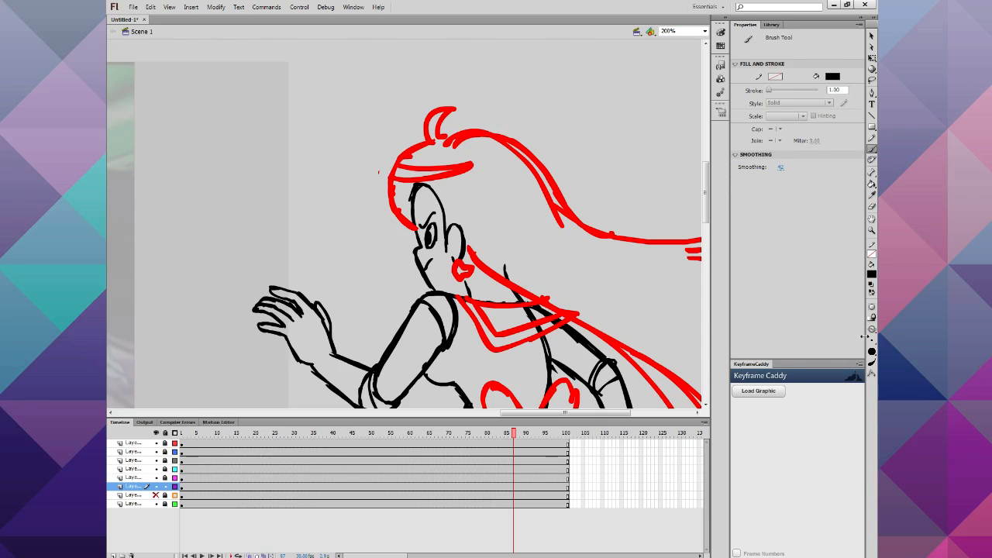
click(870, 362)
mouse_move(436, 197)
mouse_down()
mouse_move(416, 216)
mouse_move(417, 205)
mouse_up()
key(ctrl+minus)
key(ctrl+minus)
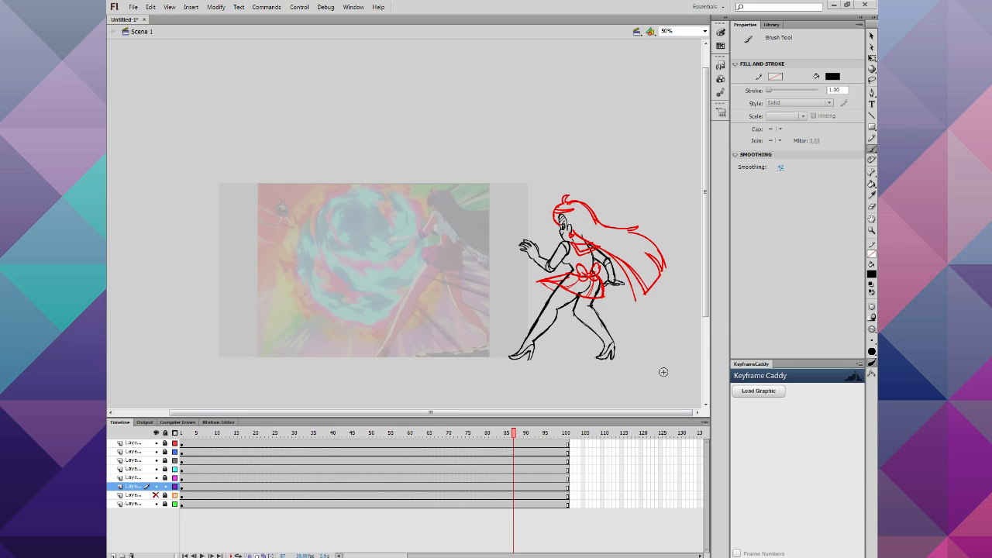
Step: Try adding a black contour line across the torso between the collar and the bow, and undo it
click(871, 230)
click(509, 268)
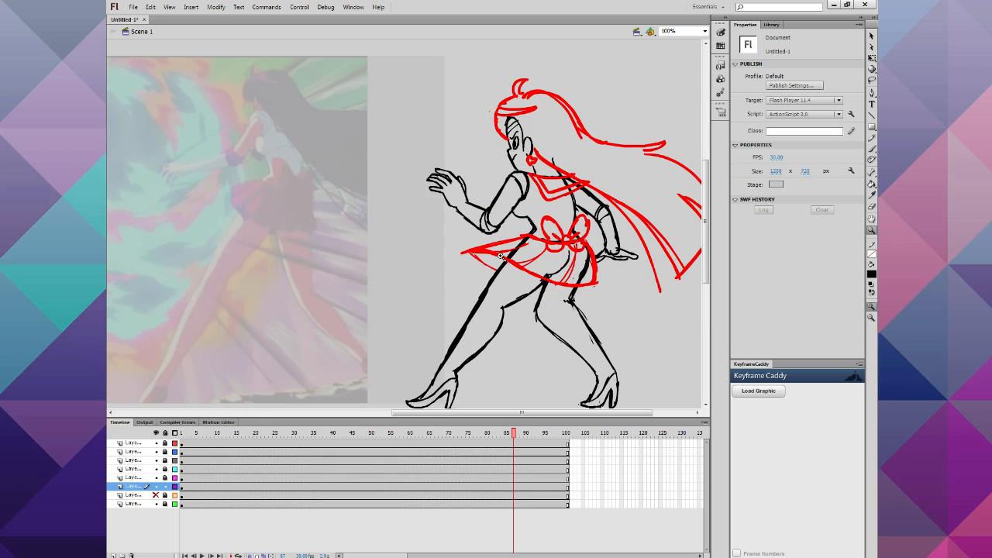
click(463, 236)
scroll(464, 235, up, 3)
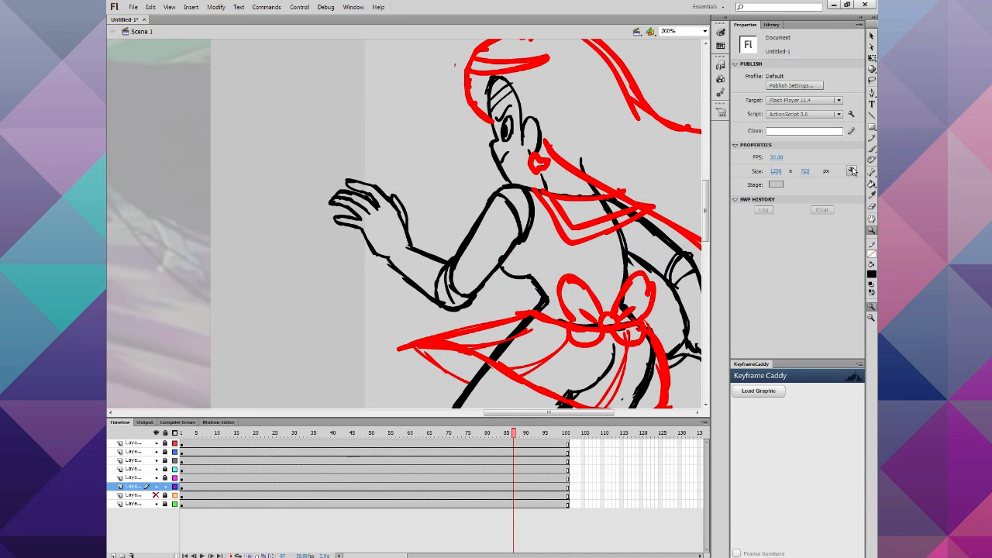
click(871, 148)
drag(620, 253, 538, 277)
key(ctrl+z)
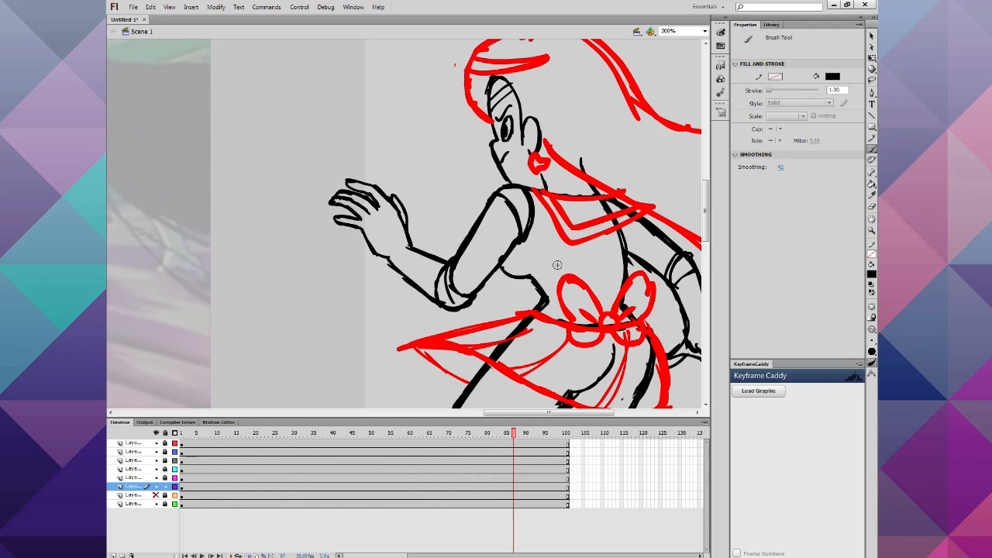
drag(531, 274, 585, 255)
key(ctrl+z)
key(ctrl+minus)
key(ctrl+minus)
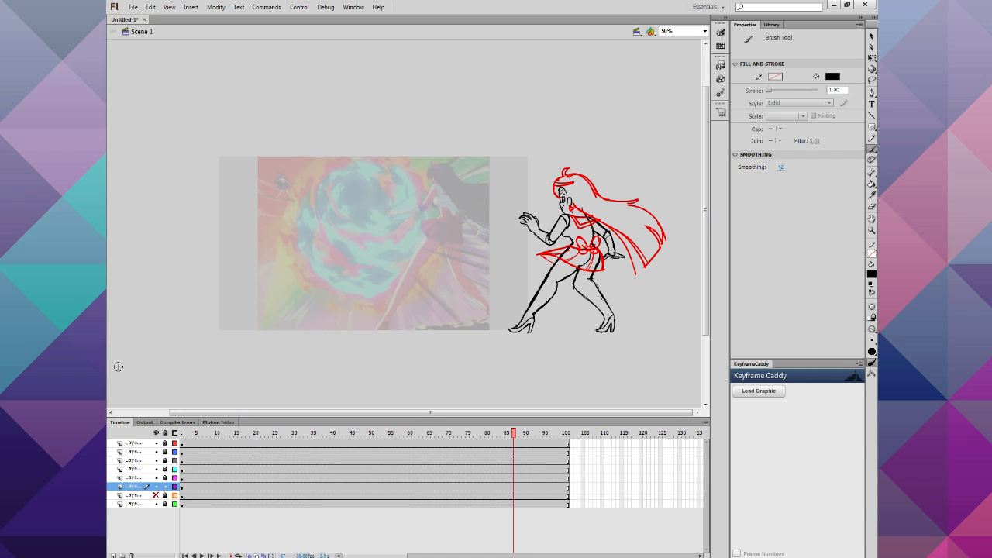
Step: Unlock the six character sketch layers, select their frames together and flip the whole figure horizontally
drag(165, 478, 165, 443)
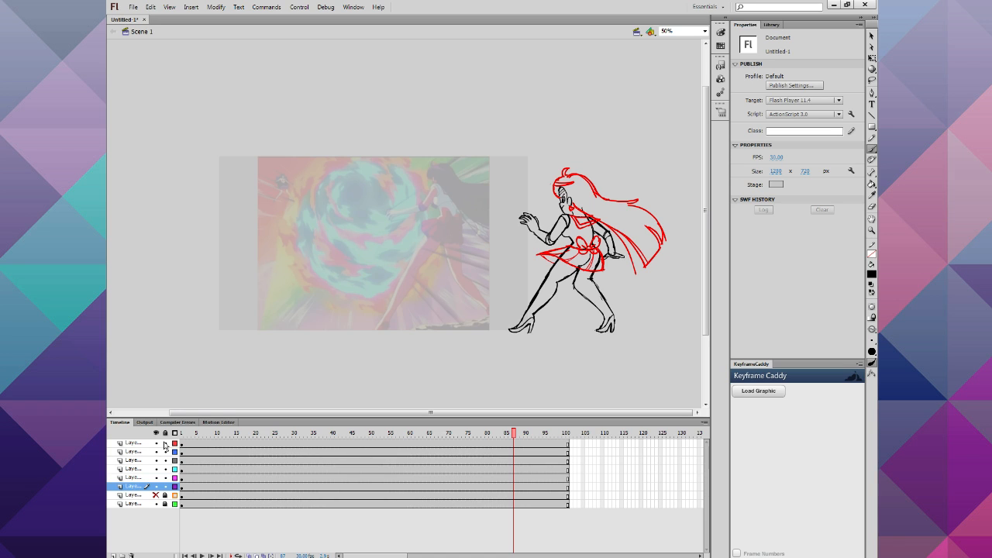
click(185, 486)
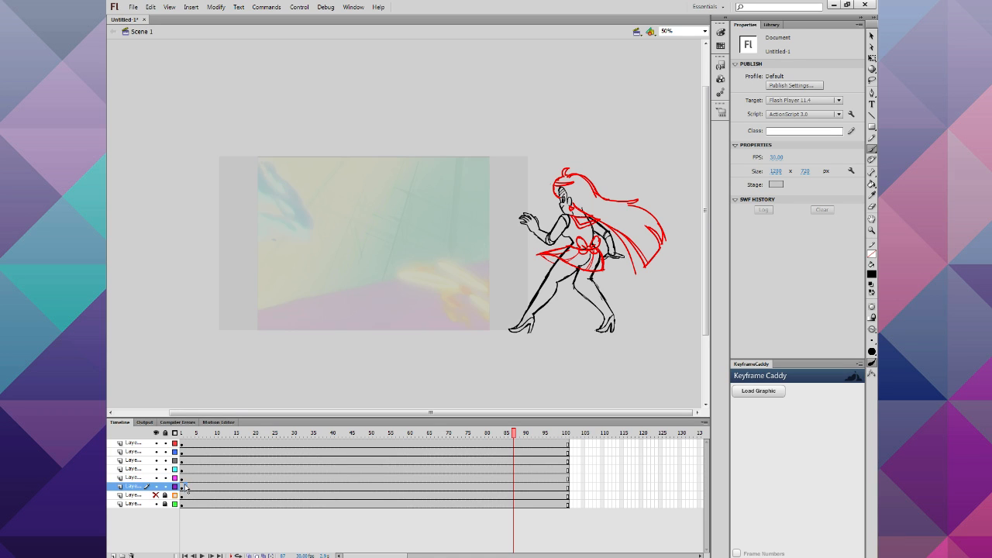
shift+click(194, 442)
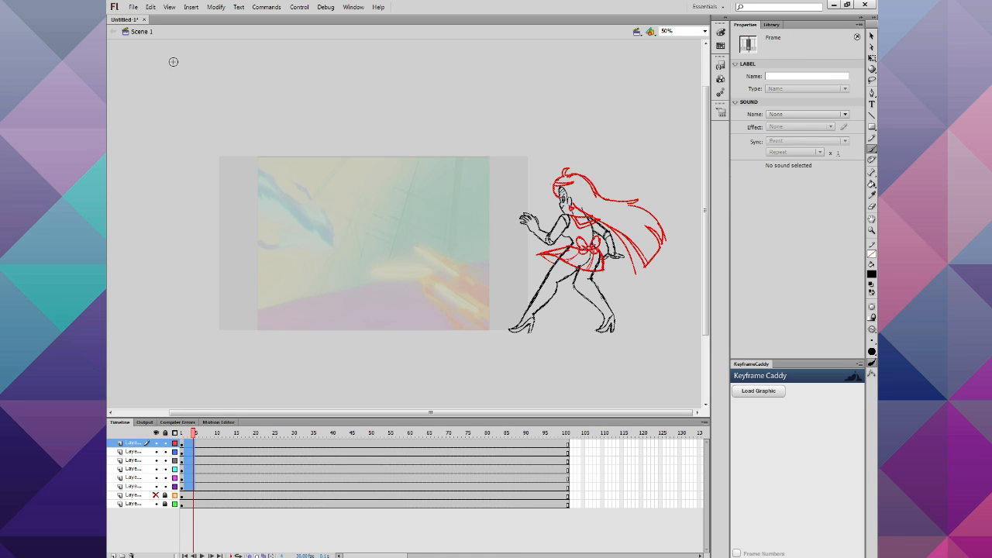
click(215, 7)
mouse_move(268, 129)
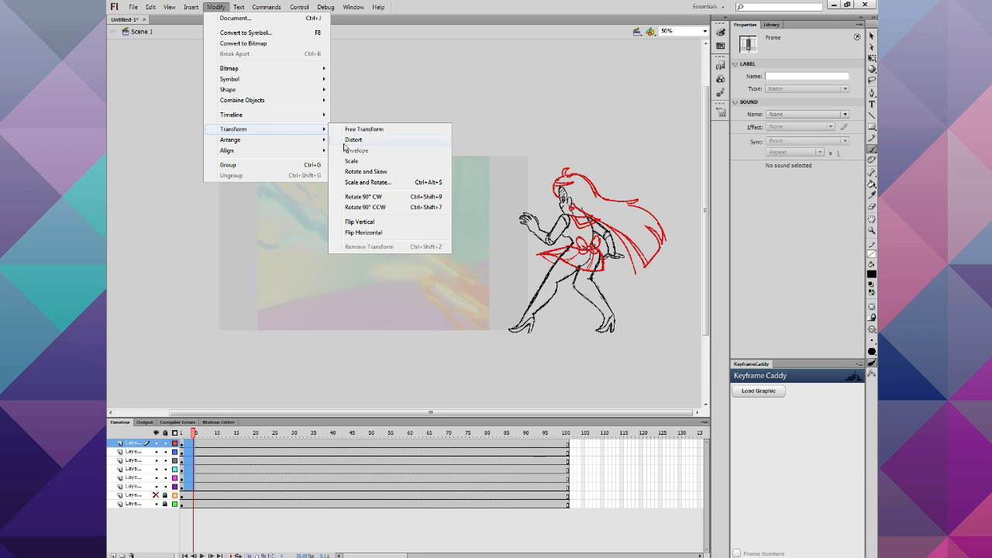
click(362, 233)
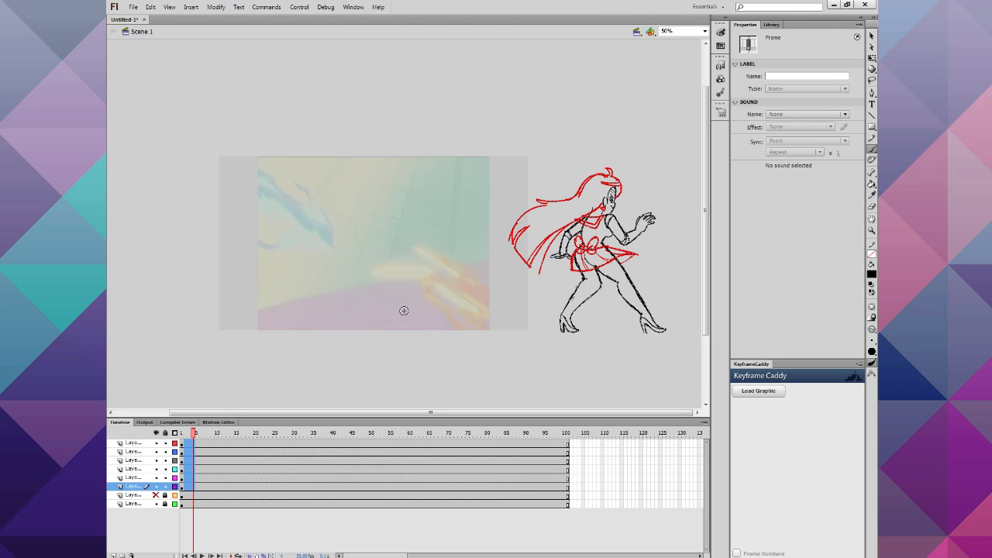
drag(487, 443, 533, 444)
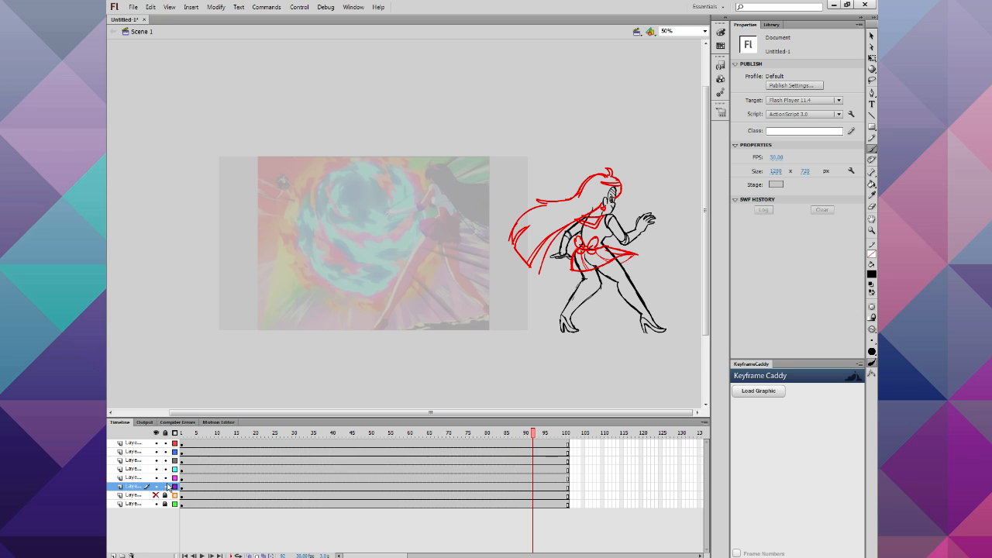
Step: Lock the sketch layers, show them as outlines, and add a new layer above them
mouse_move(165, 486)
mouse_down()
mouse_move(164, 443)
mouse_move(174, 486)
mouse_up()
click(139, 443)
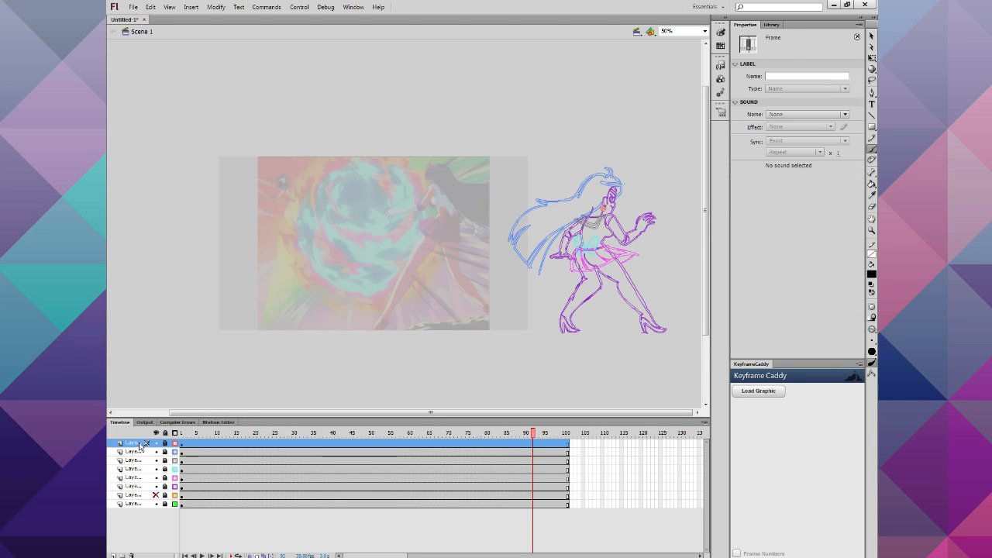
click(114, 555)
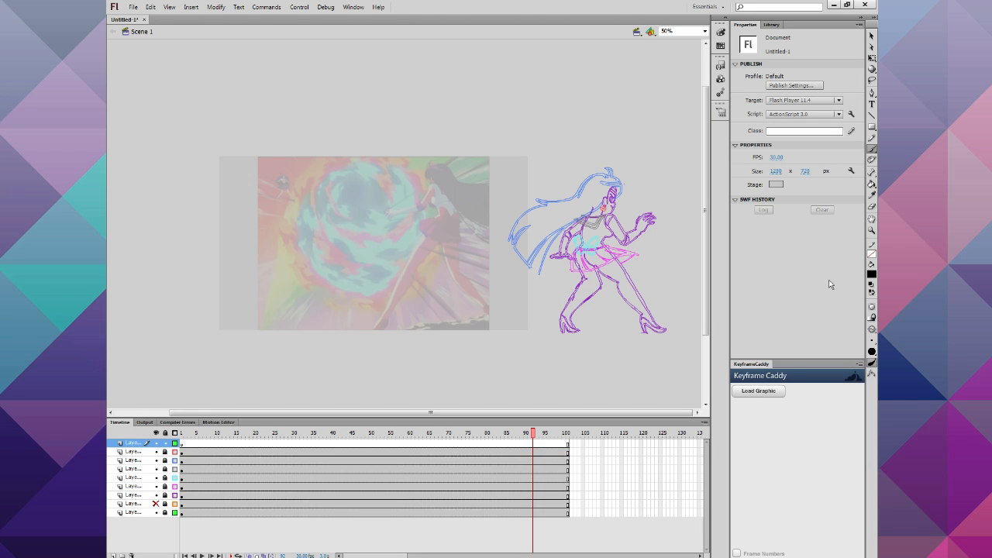
Step: Magnify the view to 400% around the character's head
click(627, 304)
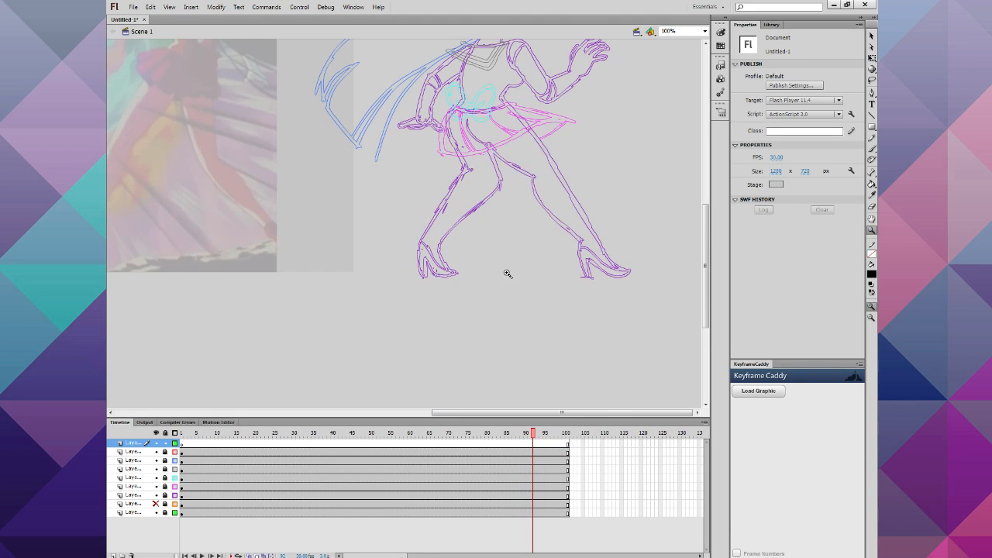
click(504, 272)
scroll(511, 325, up, 5)
scroll(508, 331, up, 4)
scroll(460, 317, down, 2)
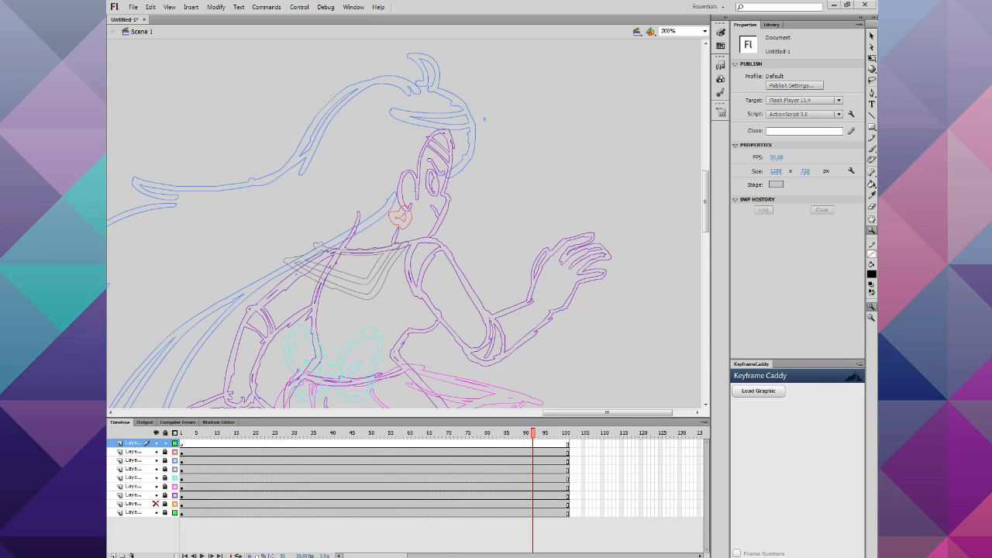
right_click(371, 548)
key(Escape)
drag(588, 101, 617, 203)
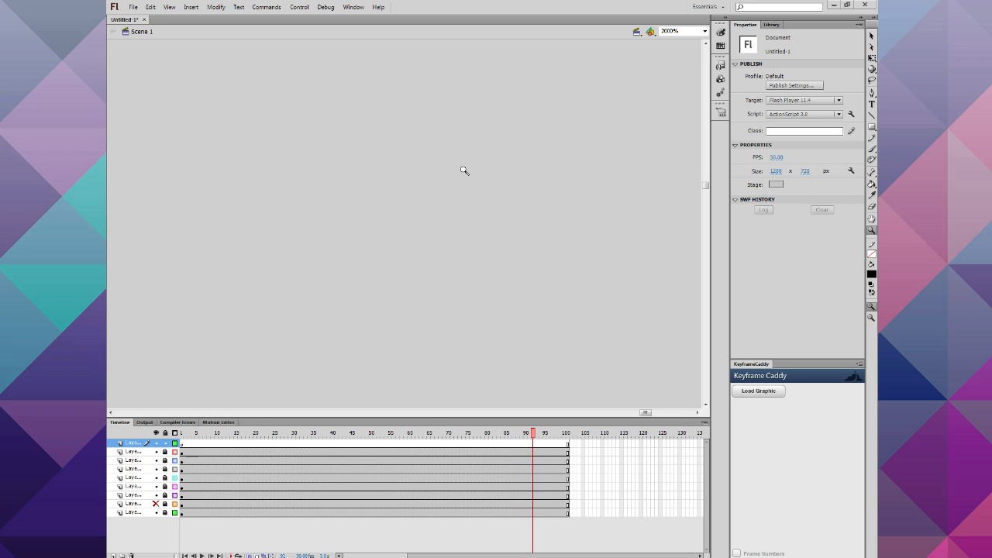
click(693, 31)
text(400)
key(Return)
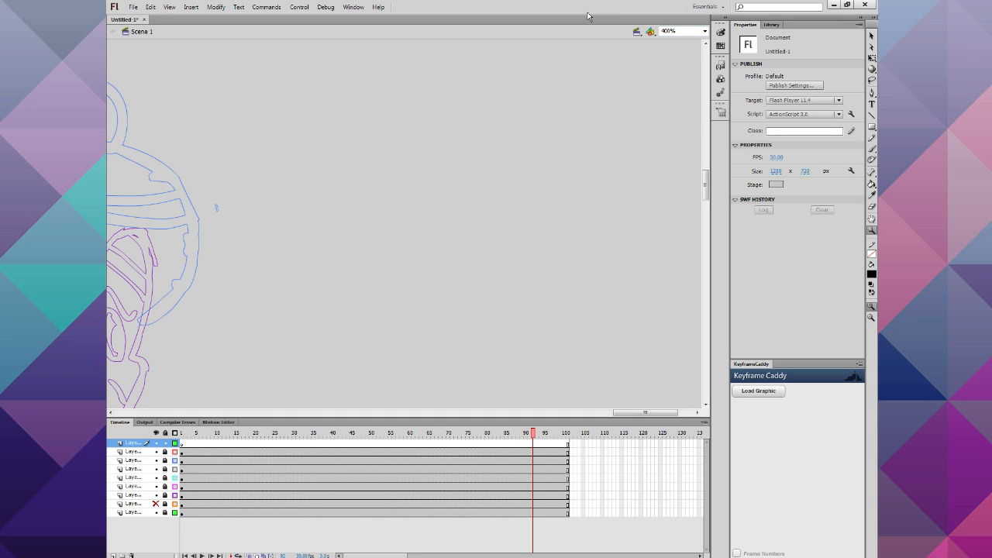
mouse_move(646, 415)
mouse_down()
mouse_move(593, 414)
mouse_move(588, 373)
mouse_up()
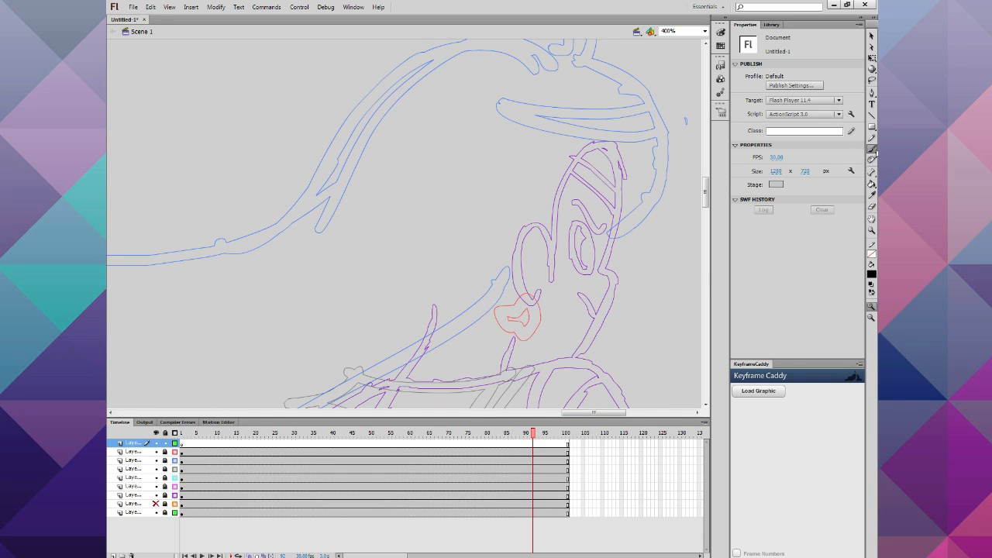
Step: Ink the face profile in black on the new layer, from the forehead around the nose and down to the chin
click(872, 148)
click(871, 339)
click(853, 360)
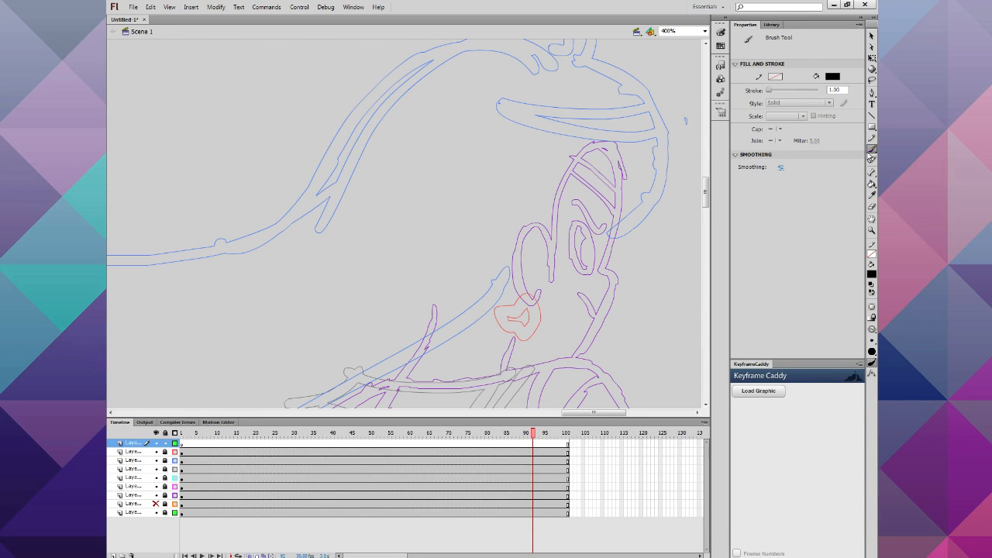
click(697, 412)
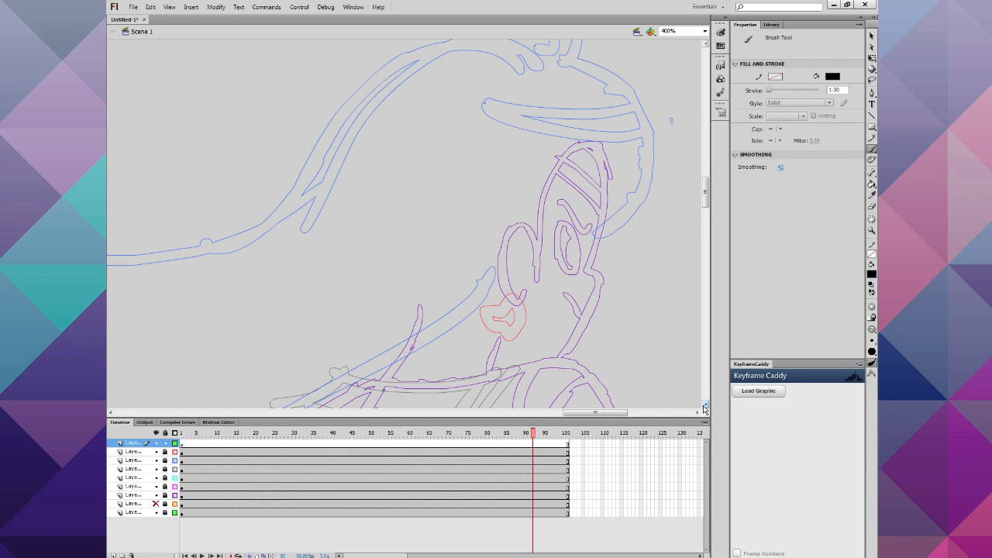
click(705, 405)
click(705, 406)
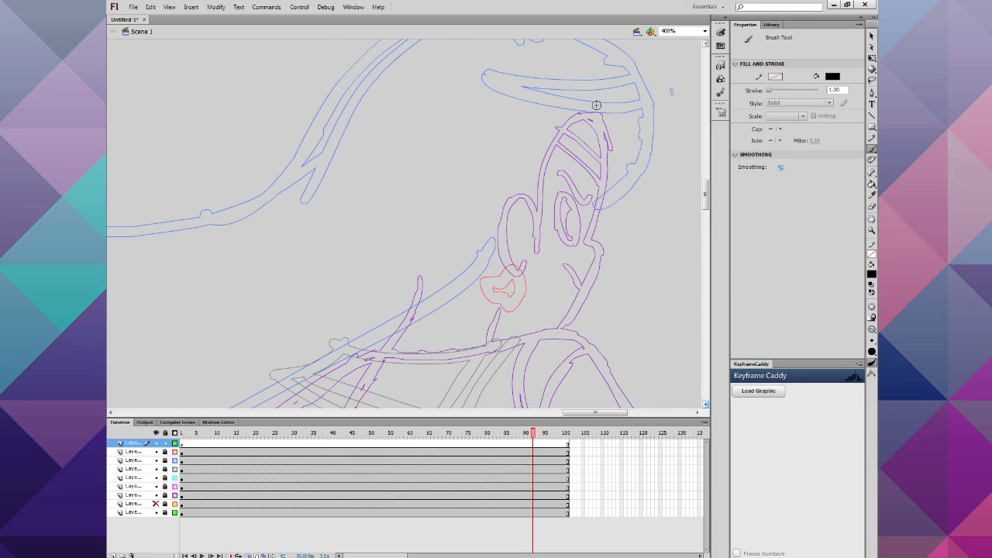
mouse_move(592, 108)
mouse_down()
mouse_move(605, 177)
mouse_move(588, 229)
mouse_move(593, 250)
mouse_move(583, 288)
mouse_move(543, 340)
mouse_up()
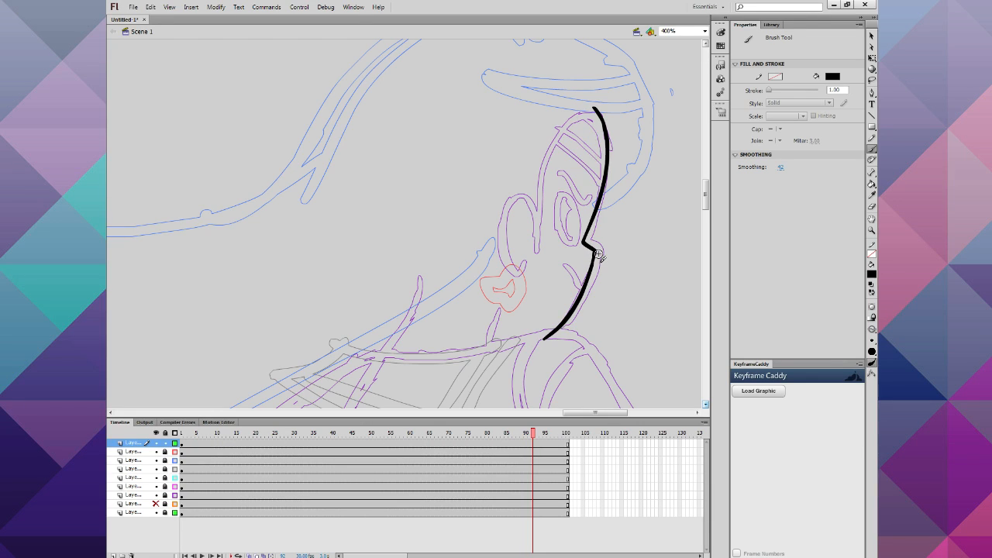
mouse_move(585, 243)
mouse_down()
mouse_move(565, 316)
mouse_move(546, 337)
mouse_up()
key(ctrl+z)
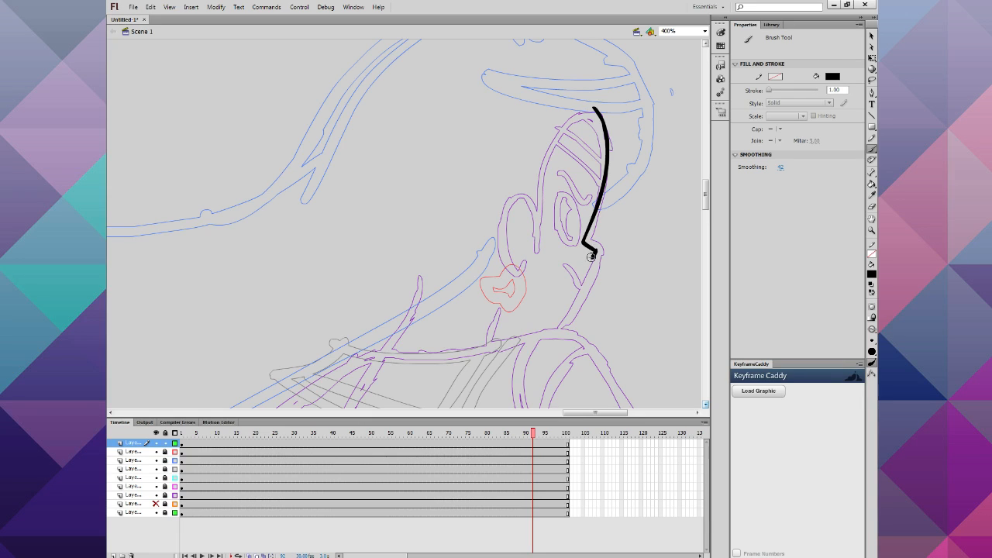
drag(590, 256, 547, 339)
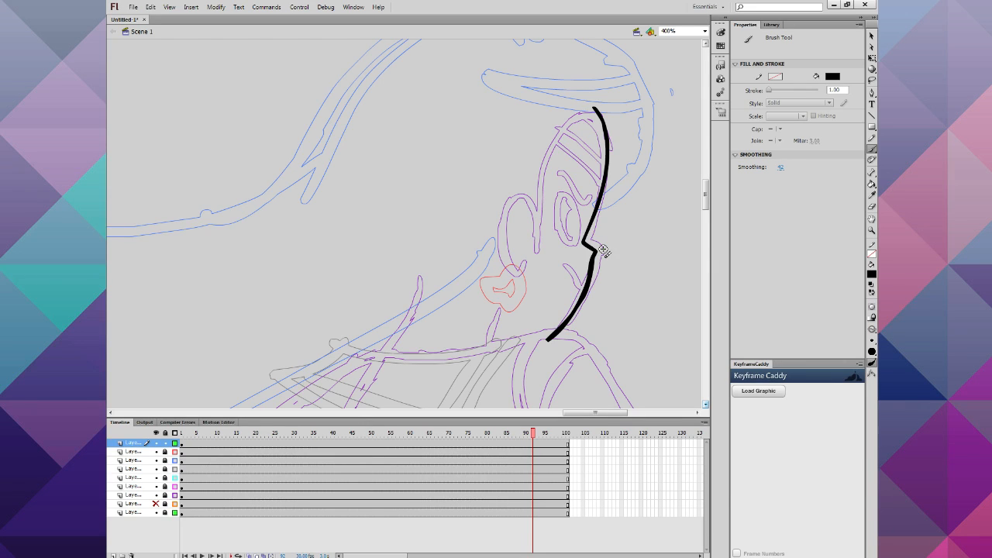
Step: Smooth the inked jaw and forehead strokes, and redraw the jaw line thinner from the nose to the chin
key(l)
mouse_move(597, 260)
mouse_down()
mouse_move(558, 297)
mouse_move(518, 358)
mouse_move(596, 308)
mouse_up()
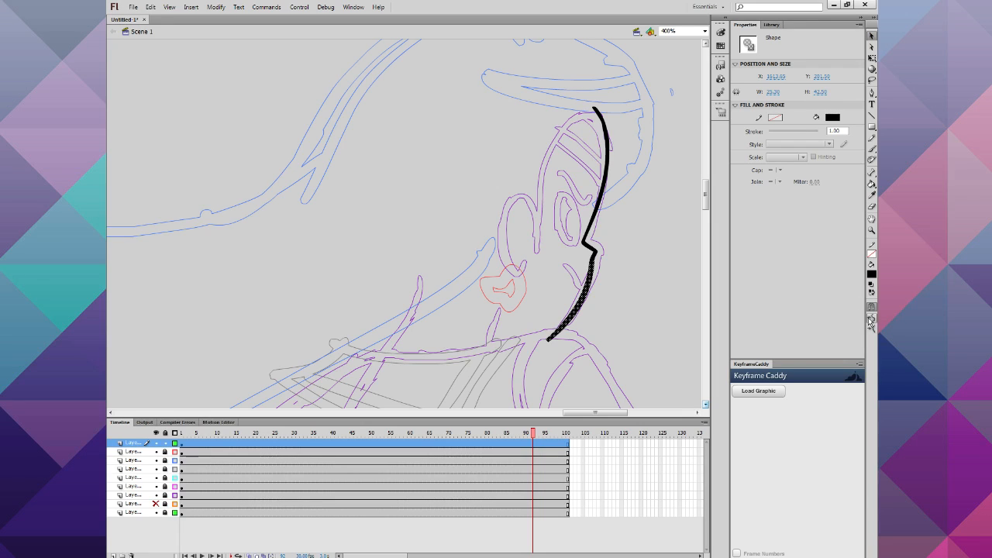
click(629, 331)
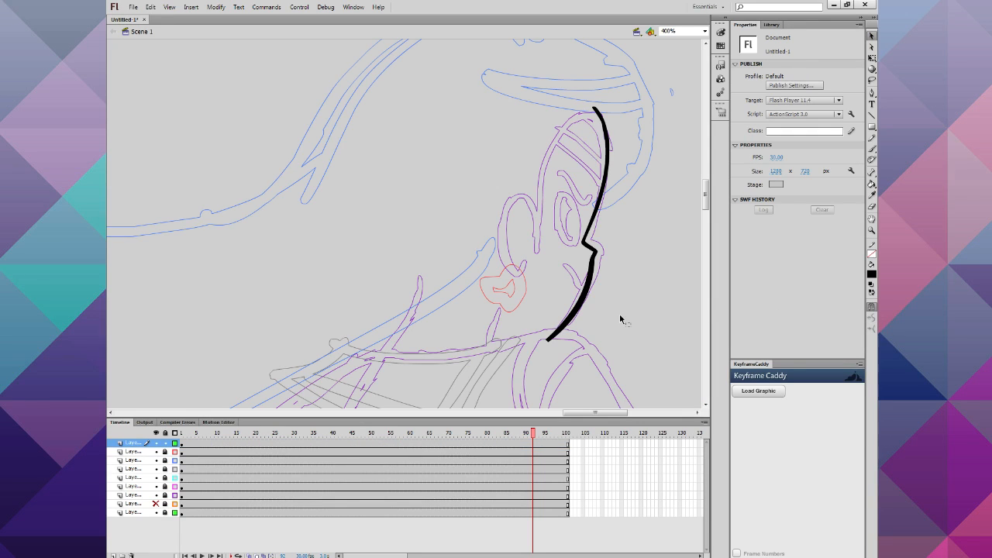
mouse_move(583, 93)
mouse_down()
mouse_move(649, 255)
mouse_move(633, 236)
mouse_up()
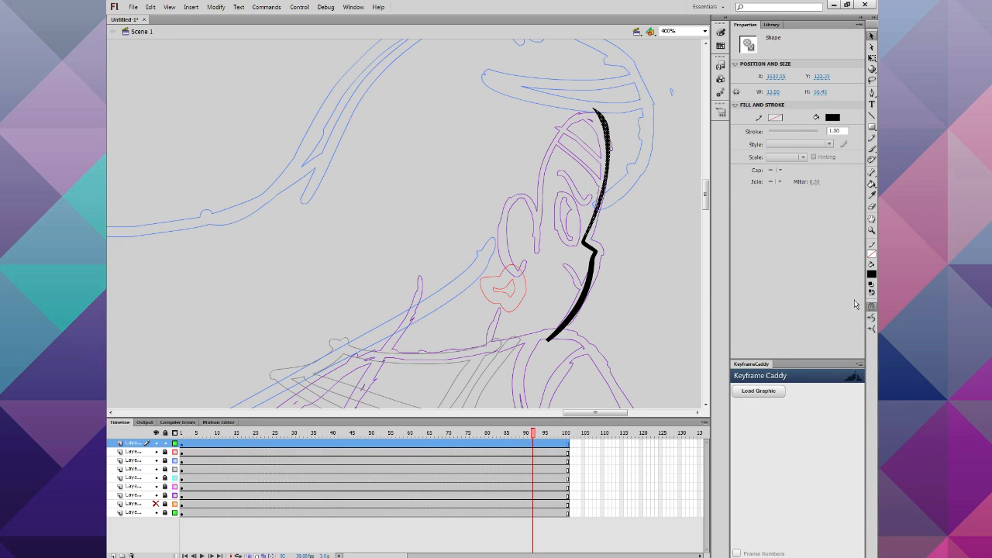
click(873, 323)
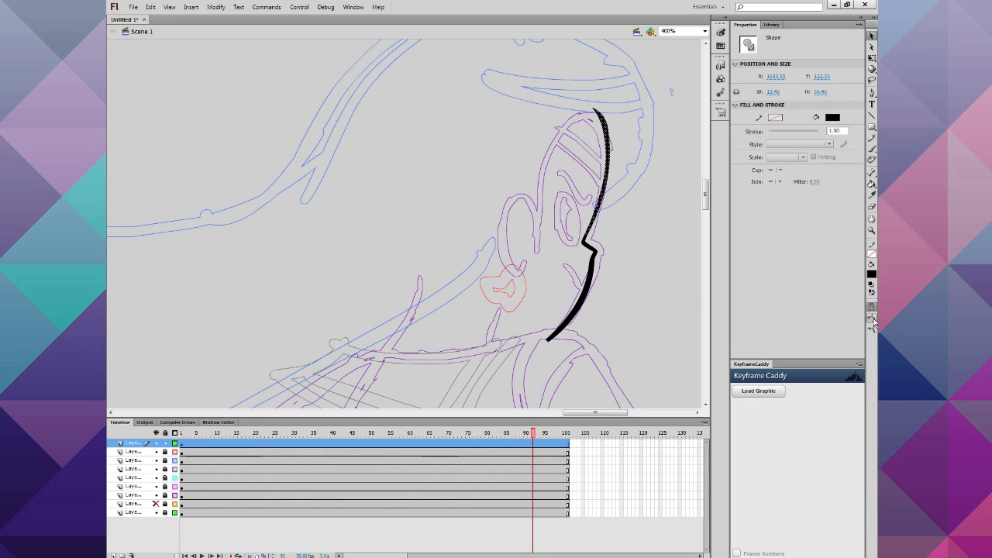
click(653, 272)
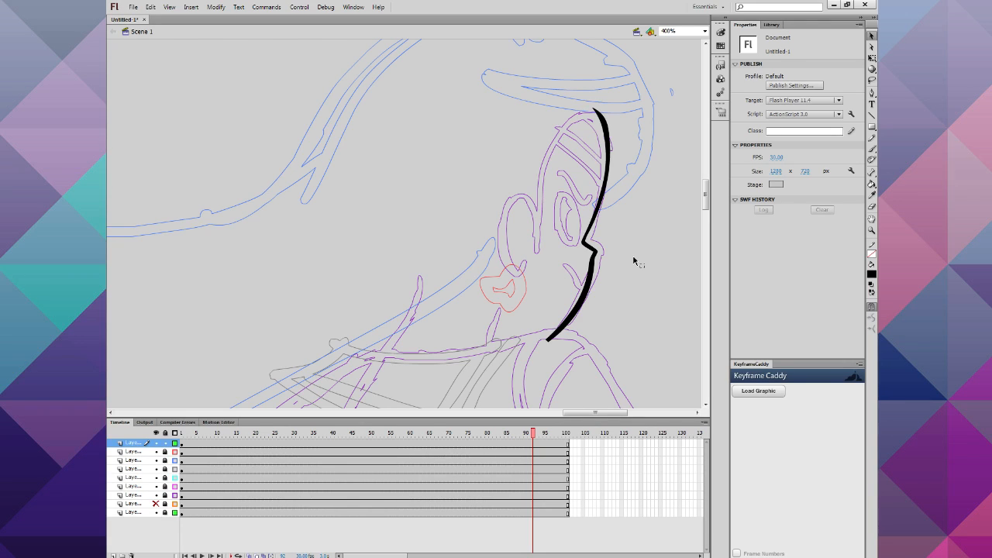
click(872, 153)
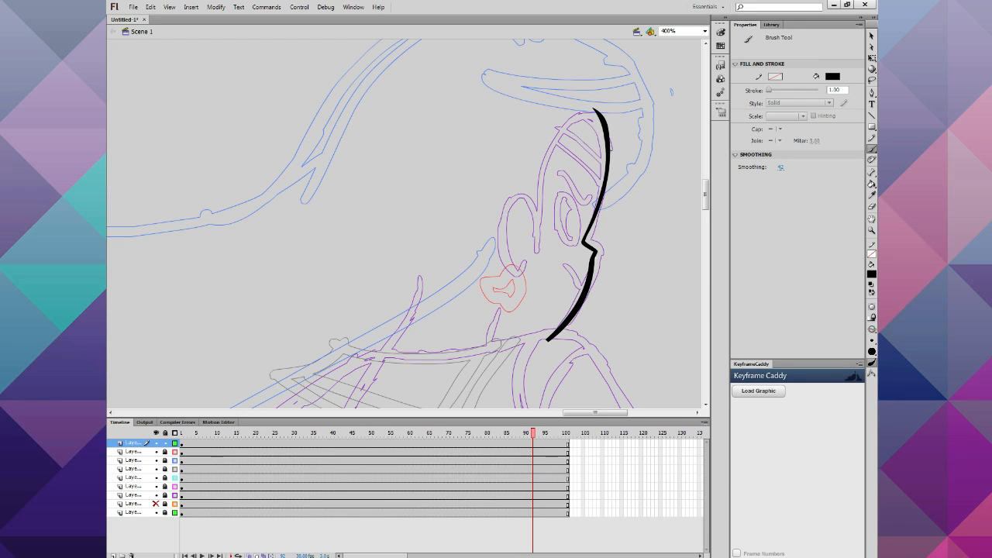
mouse_move(595, 256)
mouse_down()
mouse_move(581, 306)
mouse_move(548, 339)
mouse_up()
Step: Ink the oval outline of the eye beside the nose bridge, redoing the upper lid curve until it fits the sketch
mouse_move(578, 237)
mouse_down()
mouse_move(579, 203)
mouse_move(547, 201)
mouse_up()
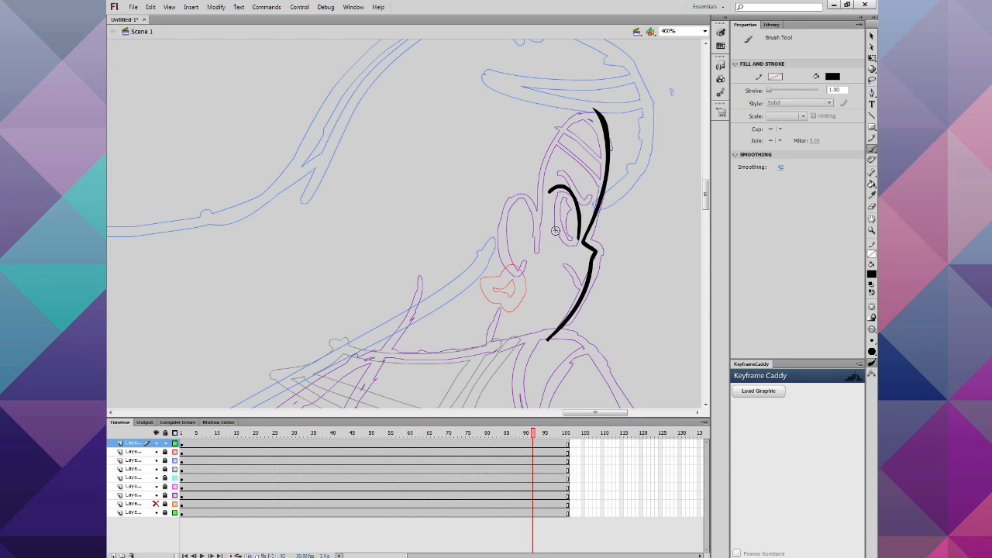
key(ctrl+z)
drag(578, 243, 554, 194)
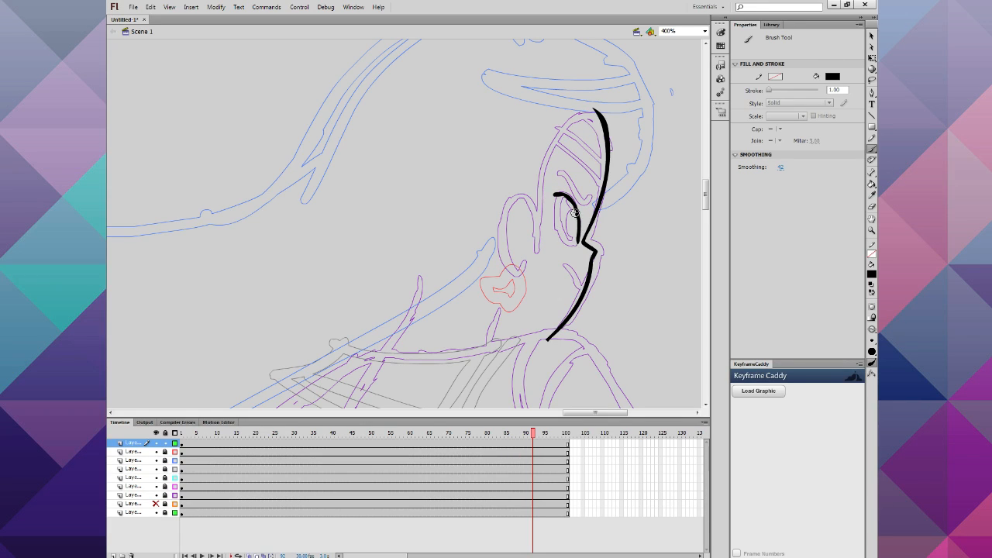
key(ctrl+z)
drag(578, 237, 556, 191)
drag(560, 233, 559, 196)
mouse_move(579, 240)
mouse_down()
mouse_move(558, 191)
mouse_move(576, 194)
mouse_up()
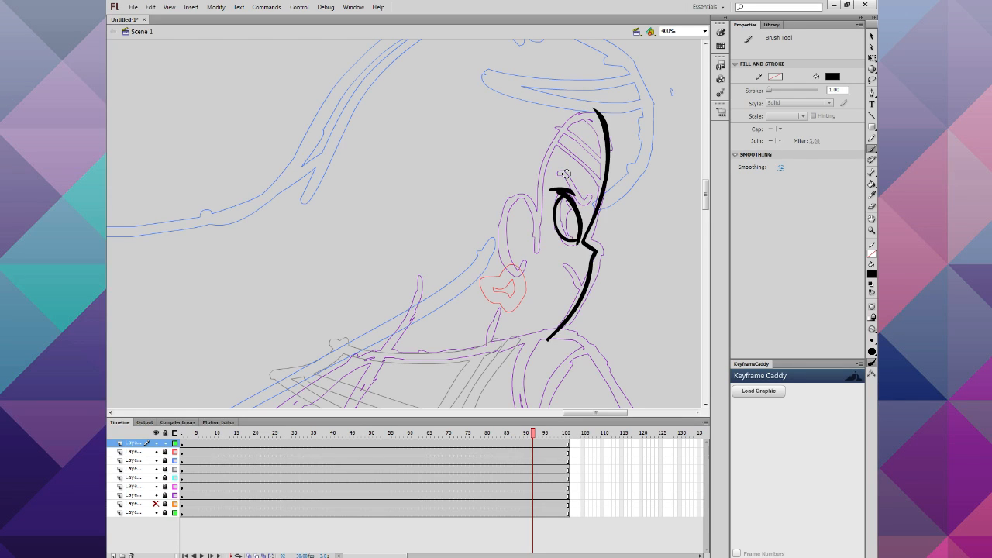
Step: Try adding a thick eyelash line across the top of the eye, and undo it
drag(548, 189, 579, 193)
key(ctrl+z)
key(ctrl+z)
drag(547, 193, 582, 194)
key(ctrl+z)
Step: Fill in a solid black pupil inside the eye, and draw and smooth a short curved mouth line near the jaw
drag(577, 234, 573, 226)
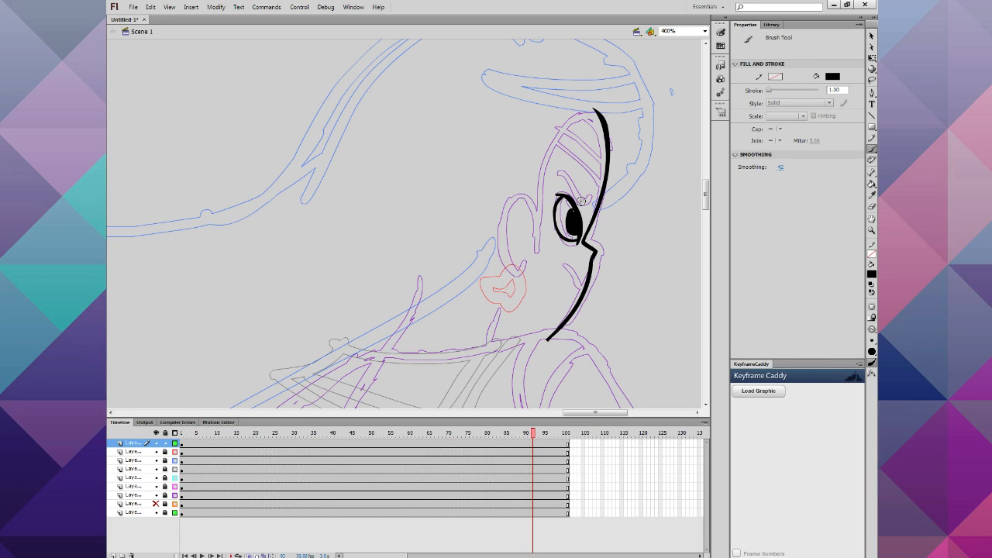
drag(579, 287, 564, 264)
click(872, 36)
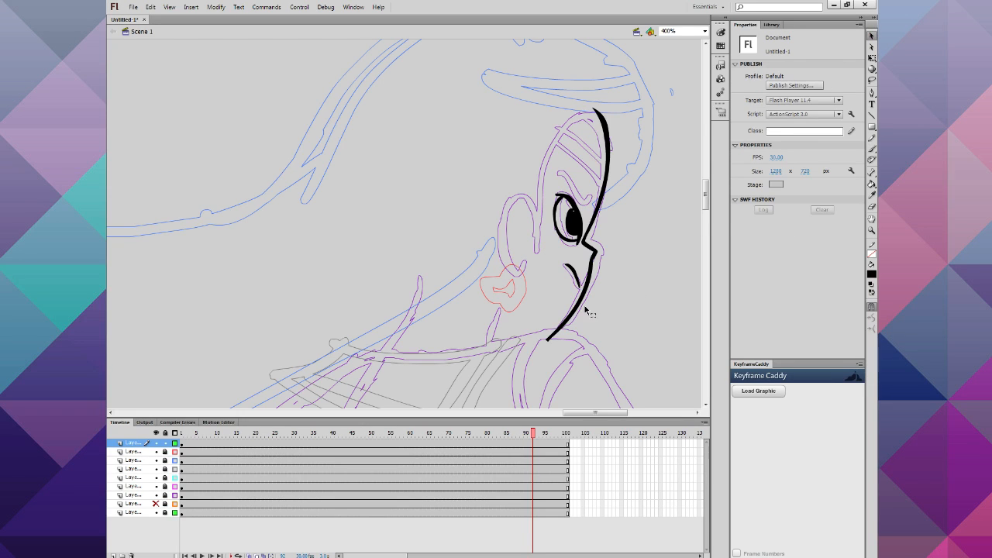
click(576, 279)
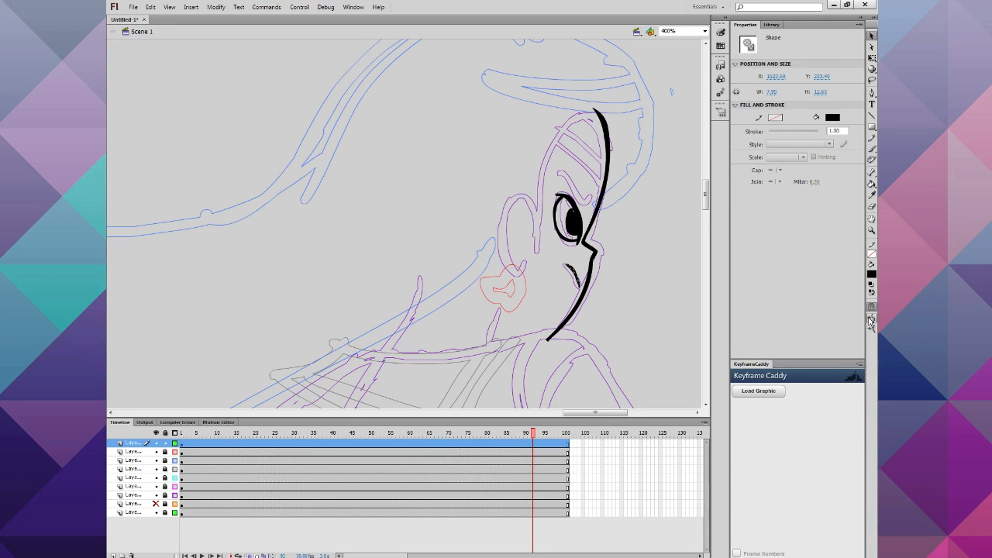
click(607, 317)
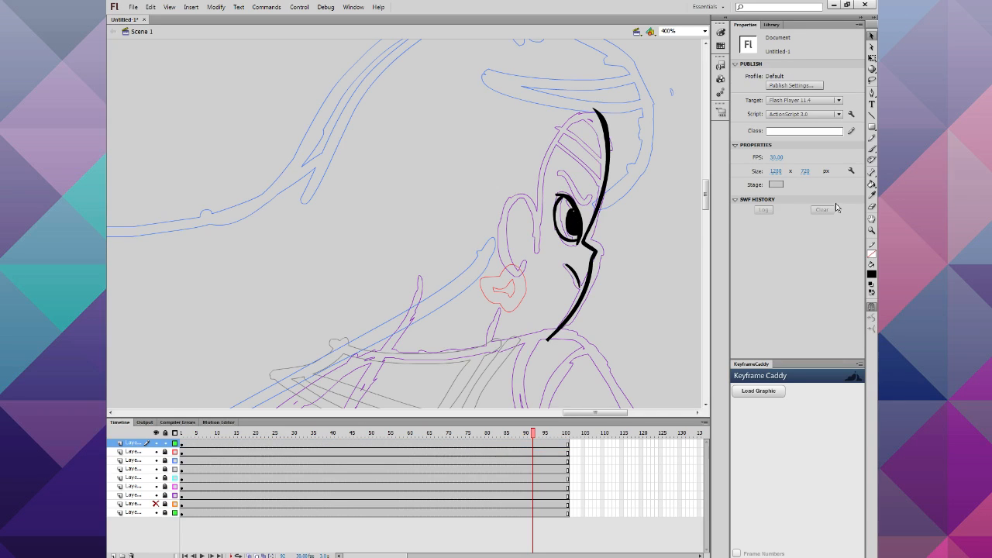
Step: Thicken the upper eyelid and front edge of the eye with black brush strokes to form the lashes
click(871, 151)
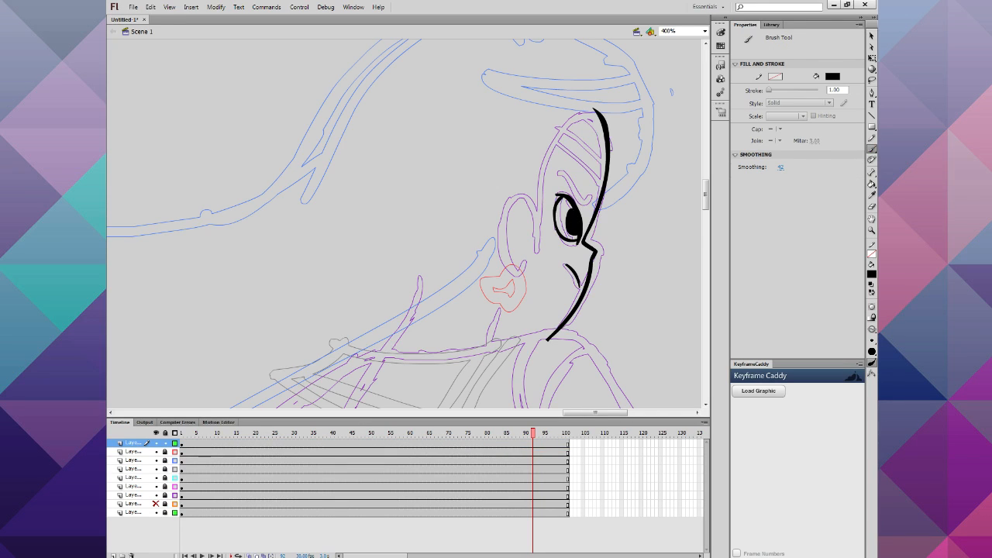
mouse_move(579, 241)
mouse_down()
mouse_move(576, 203)
mouse_move(553, 194)
mouse_up()
drag(549, 196, 574, 190)
mouse_move(578, 247)
mouse_down()
mouse_move(580, 208)
mouse_move(567, 186)
mouse_up()
drag(581, 236, 577, 244)
Step: Try inking the hairline from the forehead down to the ear together with the ear outline, and undo it
mouse_move(602, 114)
mouse_down()
mouse_move(545, 161)
mouse_move(542, 227)
mouse_move(552, 250)
mouse_move(539, 249)
mouse_move(533, 206)
mouse_move(516, 193)
mouse_move(499, 221)
mouse_move(526, 265)
mouse_up()
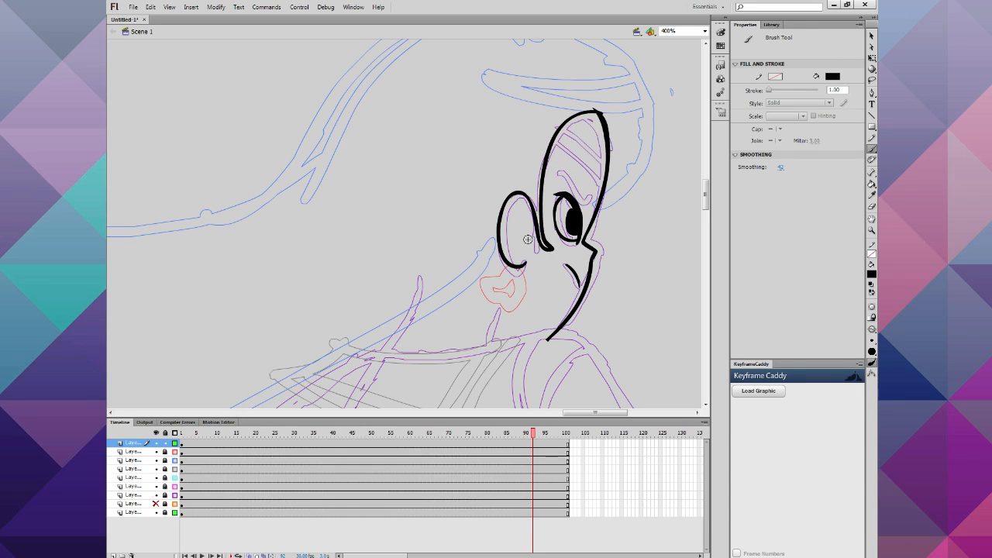
key(ctrl+z)
key(ctrl+z)
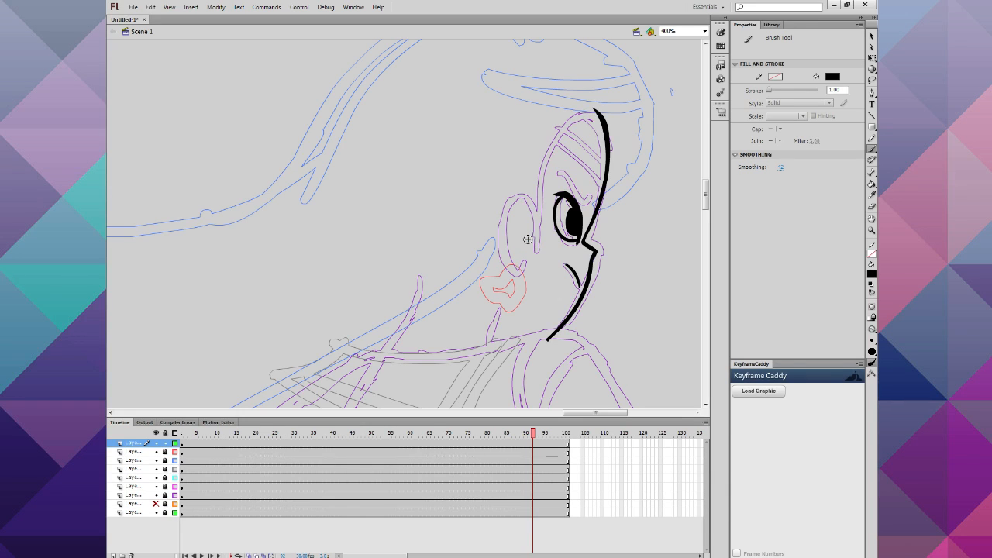
Step: Ink the hairline with the ear outline, trim its overshooting tip, and draw two clean curved lines across the forehead
mouse_move(598, 113)
mouse_down()
mouse_move(534, 211)
mouse_move(538, 258)
mouse_move(526, 226)
mouse_move(500, 210)
mouse_move(504, 277)
mouse_move(524, 265)
mouse_up()
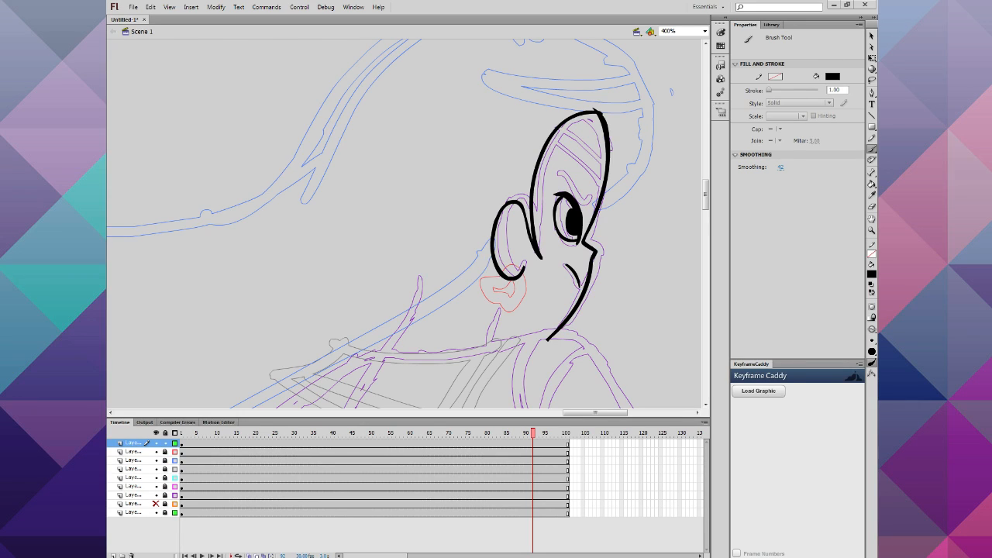
mouse_move(541, 237)
mouse_down()
mouse_move(544, 261)
mouse_move(533, 194)
mouse_move(525, 234)
mouse_up()
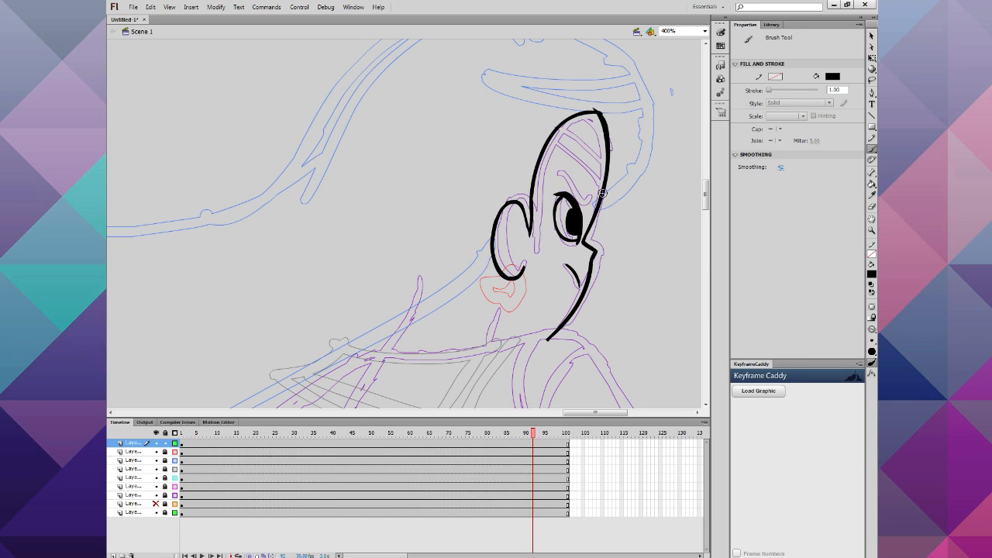
mouse_move(601, 192)
mouse_down()
mouse_move(588, 163)
mouse_move(556, 134)
mouse_up()
mouse_move(603, 167)
mouse_down()
mouse_move(575, 126)
mouse_move(553, 116)
mouse_up()
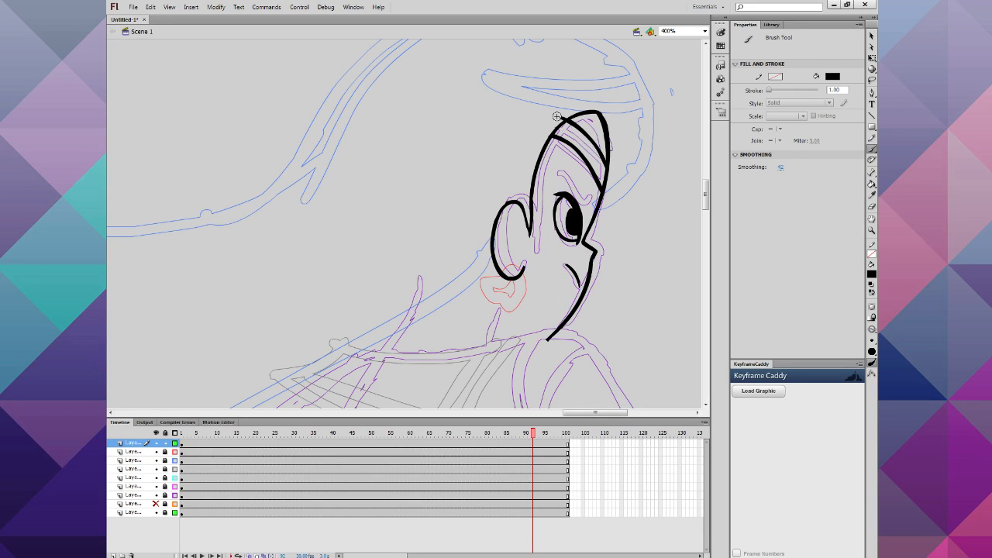
mouse_move(556, 116)
mouse_down()
mouse_move(566, 113)
mouse_move(549, 134)
mouse_up()
Step: Ink a short neck line below the ear and one long outline from the nape over the skull to the forehead
drag(503, 305, 485, 357)
mouse_move(371, 360)
mouse_down()
mouse_move(413, 302)
mouse_move(406, 183)
mouse_move(423, 93)
mouse_move(523, 51)
mouse_move(605, 161)
mouse_up()
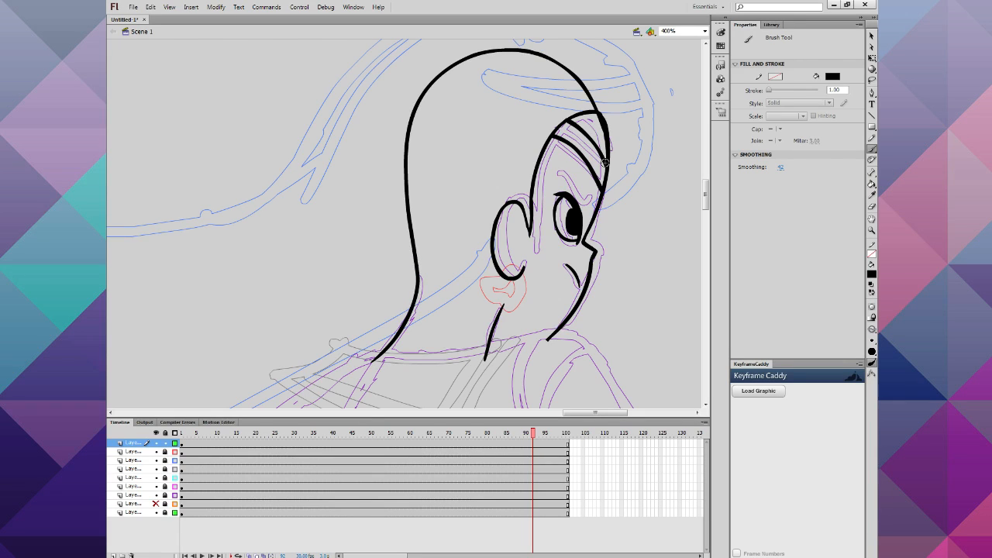
key(ctrl+z)
scroll(604, 161, up, 2)
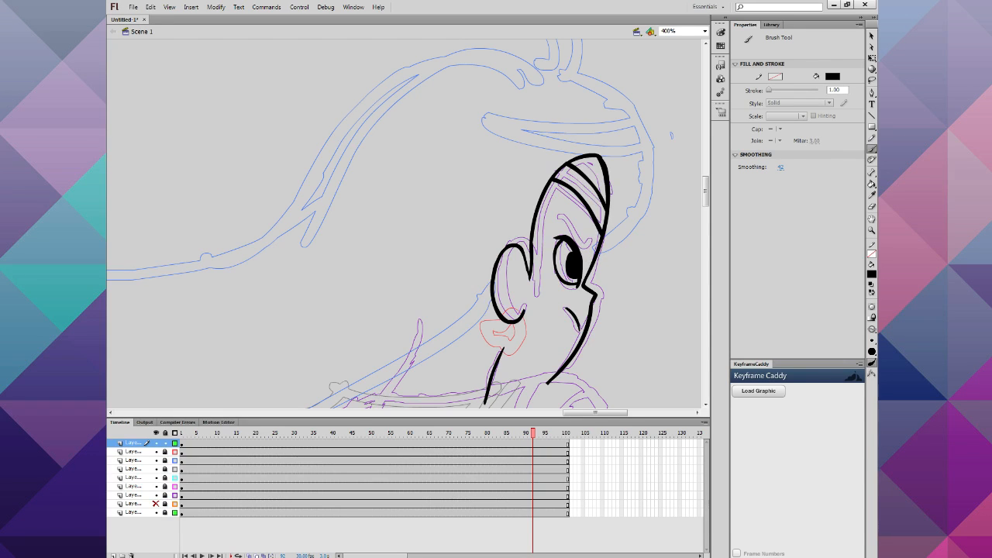
mouse_move(375, 402)
mouse_down()
mouse_move(407, 357)
mouse_move(410, 315)
mouse_move(360, 228)
mouse_move(358, 157)
mouse_move(406, 102)
mouse_move(494, 77)
mouse_move(575, 114)
mouse_move(608, 164)
mouse_move(612, 195)
mouse_up()
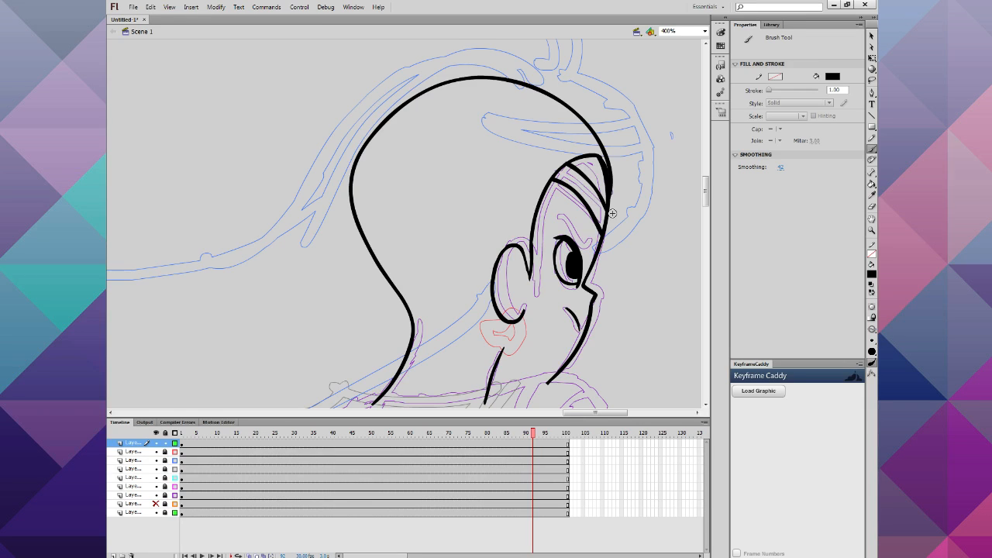
Step: Smooth the upper back section of the skull outline
scroll(603, 151, down, 5)
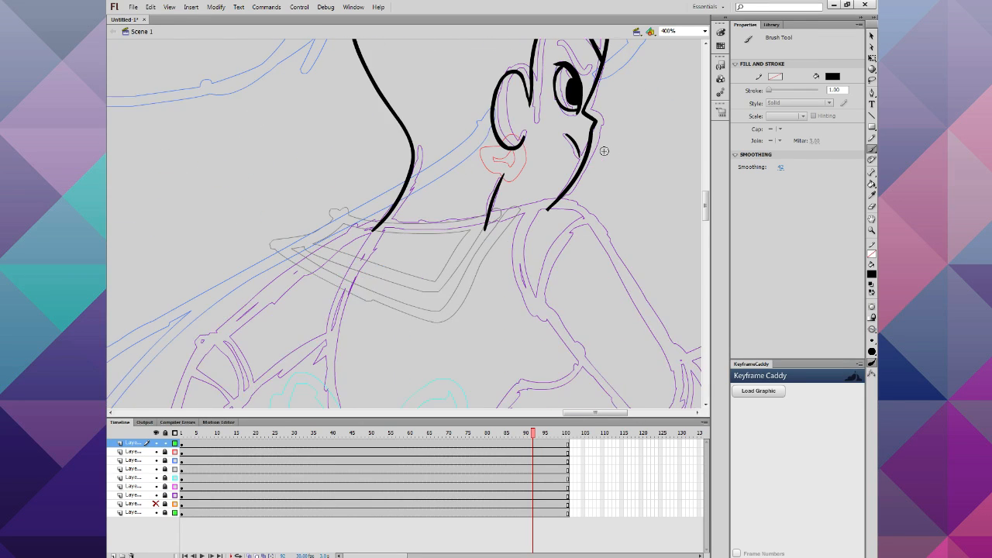
scroll(603, 151, up, 4)
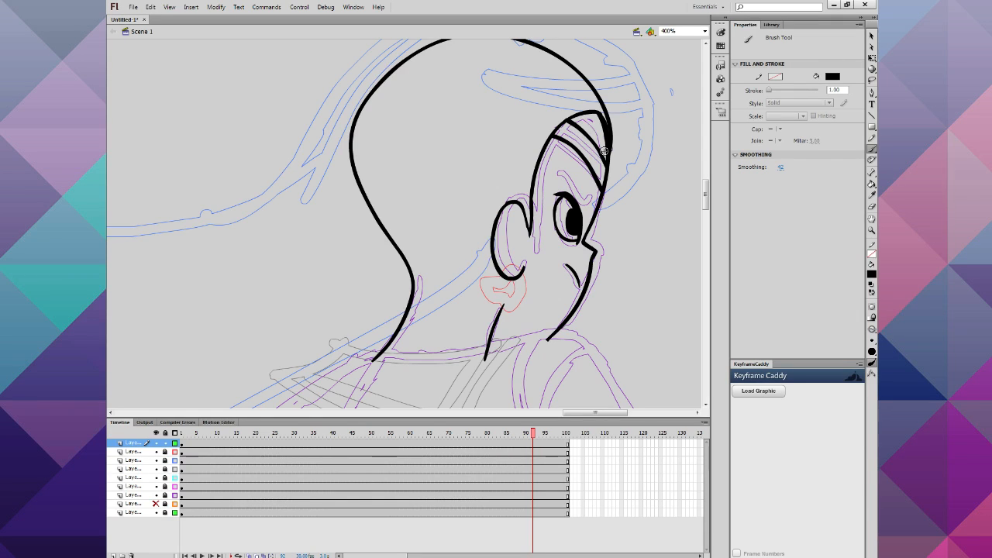
scroll(604, 151, up, 2)
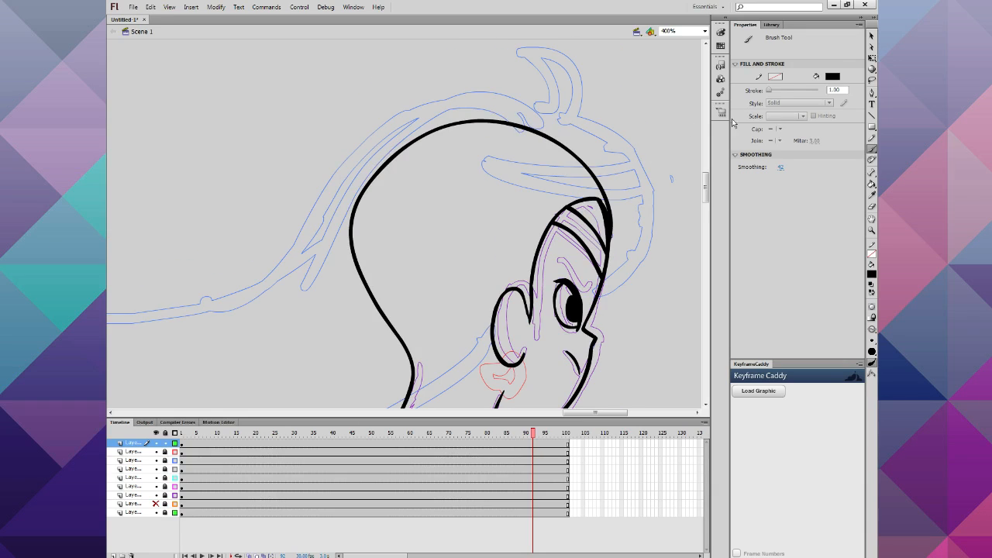
click(871, 35)
mouse_move(373, 92)
mouse_down()
mouse_move(527, 224)
mouse_move(515, 209)
mouse_up()
click(872, 320)
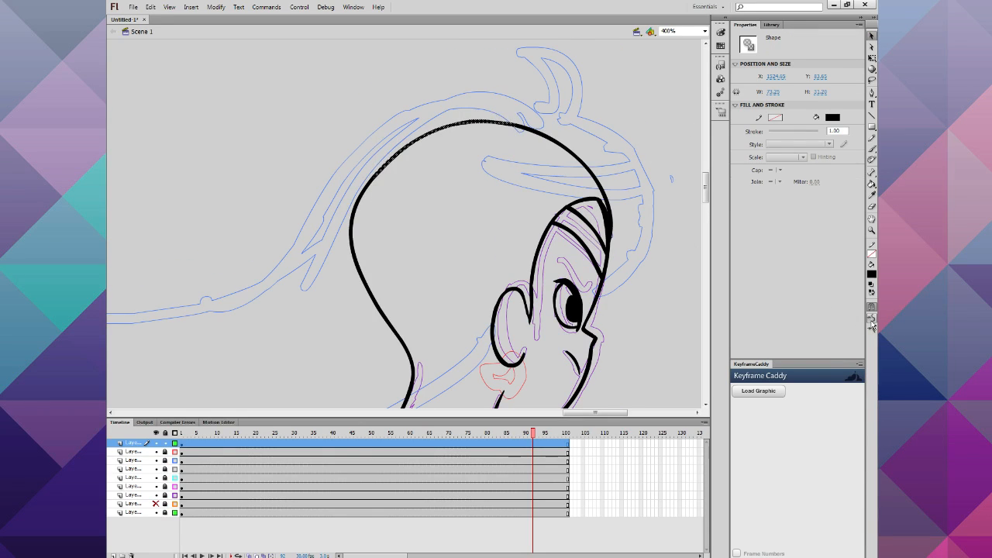
click(871, 320)
click(567, 220)
Step: Smooth the skull outline from the crown toward the forehead
mouse_move(472, 83)
mouse_down()
mouse_move(527, 155)
mouse_move(575, 183)
mouse_up()
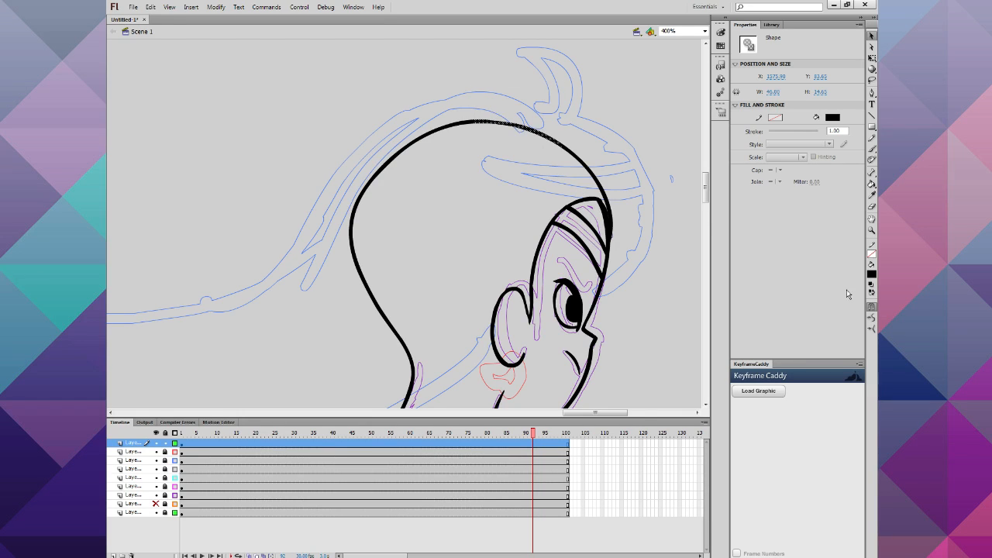
click(870, 317)
click(869, 317)
click(869, 317)
click(425, 178)
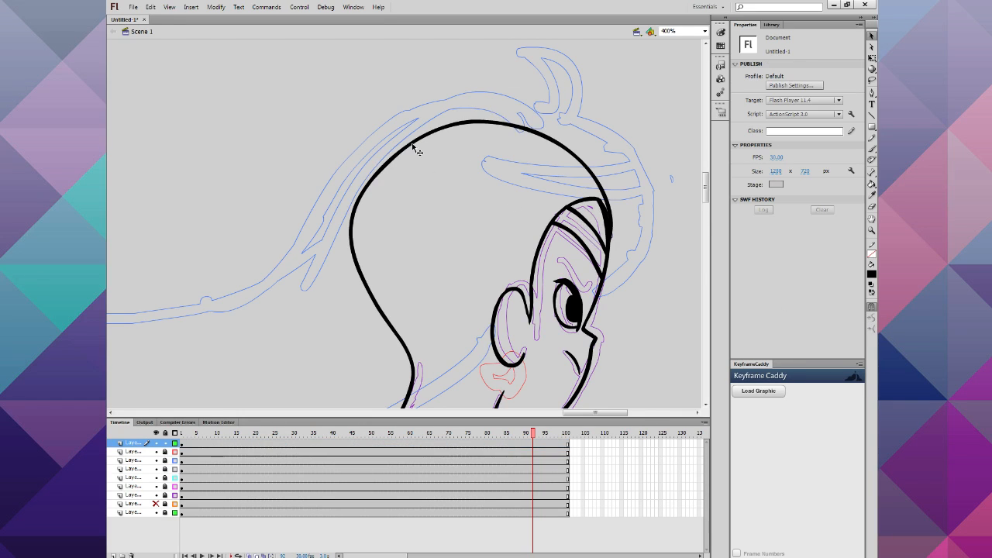
Step: Smooth the upper back of the skull outline further, and undo the last smoothing
mouse_move(379, 93)
mouse_down()
mouse_move(463, 184)
mouse_move(502, 204)
mouse_up()
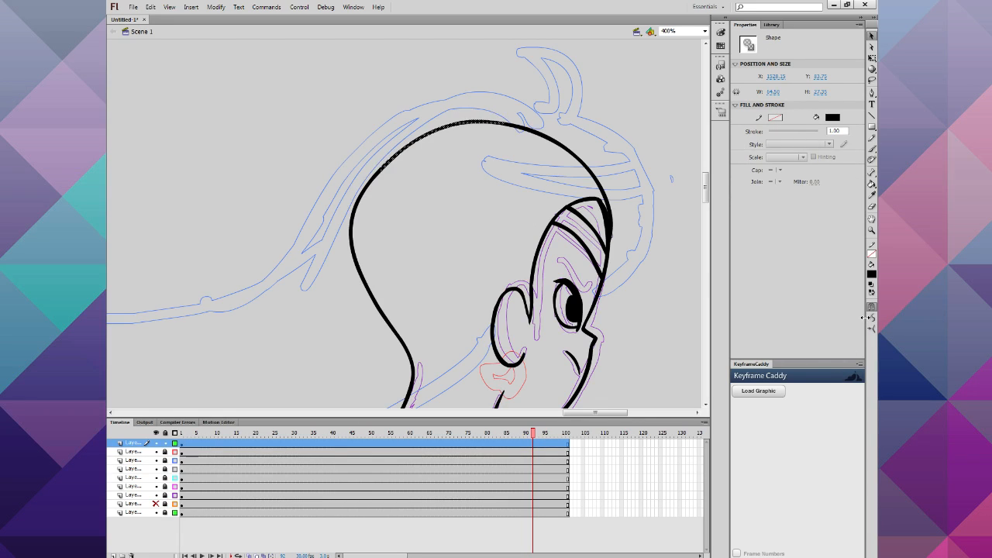
click(870, 317)
click(869, 317)
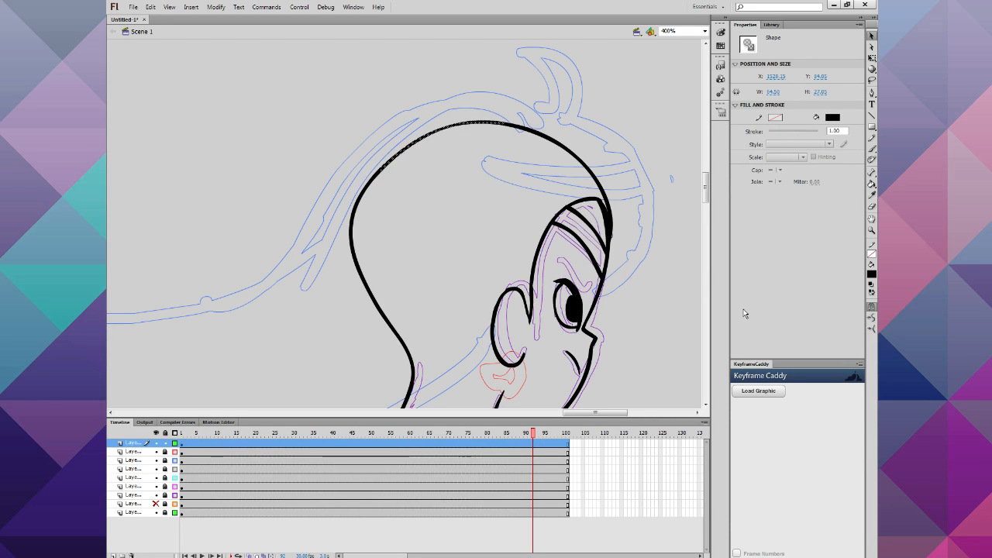
key(ctrl+z)
click(689, 250)
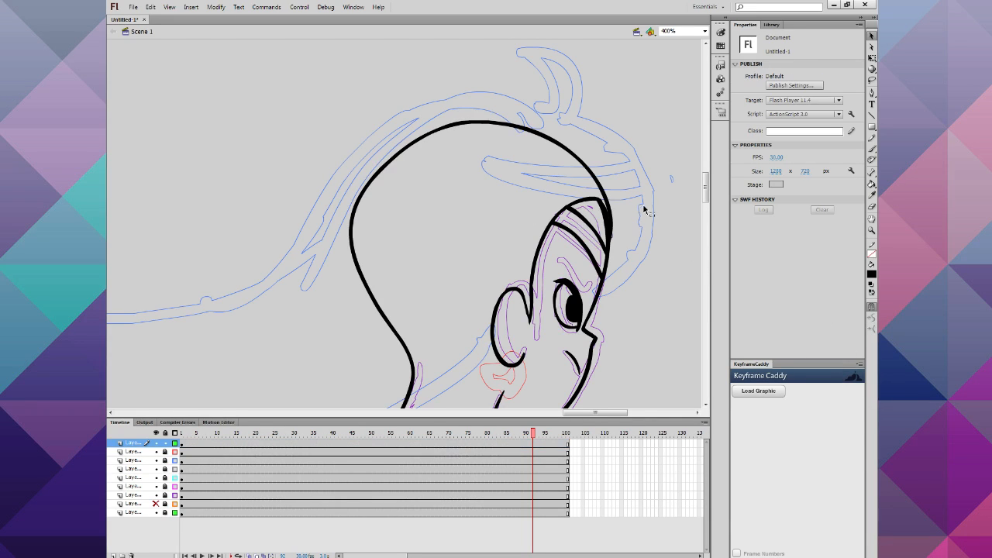
Step: Remove the skull outline's overlapping front end at the forehead and brush a new end that meets the hairline
mouse_move(609, 193)
mouse_down()
mouse_move(612, 256)
mouse_move(595, 178)
mouse_up()
drag(614, 258, 614, 252)
key(b)
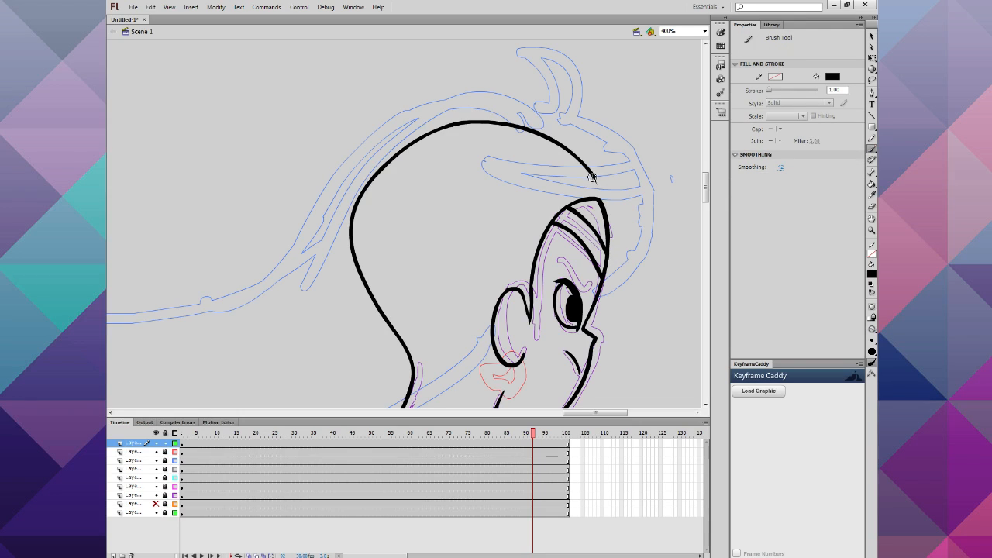
drag(601, 189, 605, 197)
Step: Hide the visible sketch layers, and smooth the hairline curve between the forehead lines and the ear
drag(156, 451, 156, 503)
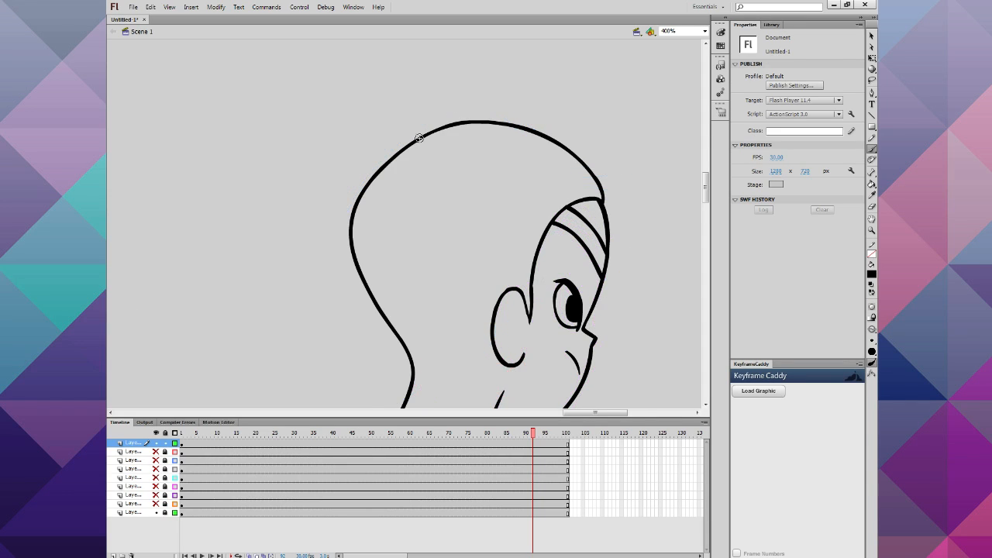
scroll(418, 138, down, 3)
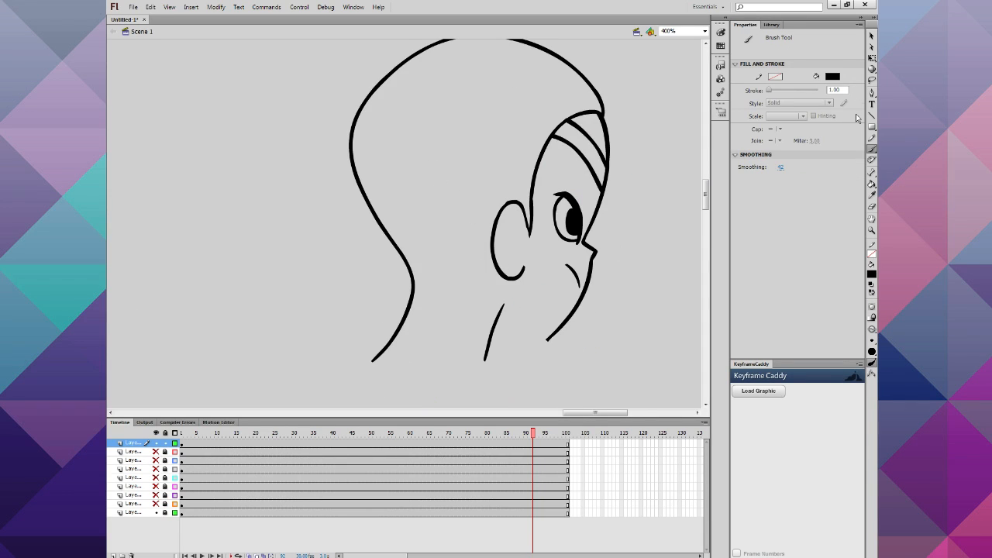
click(871, 80)
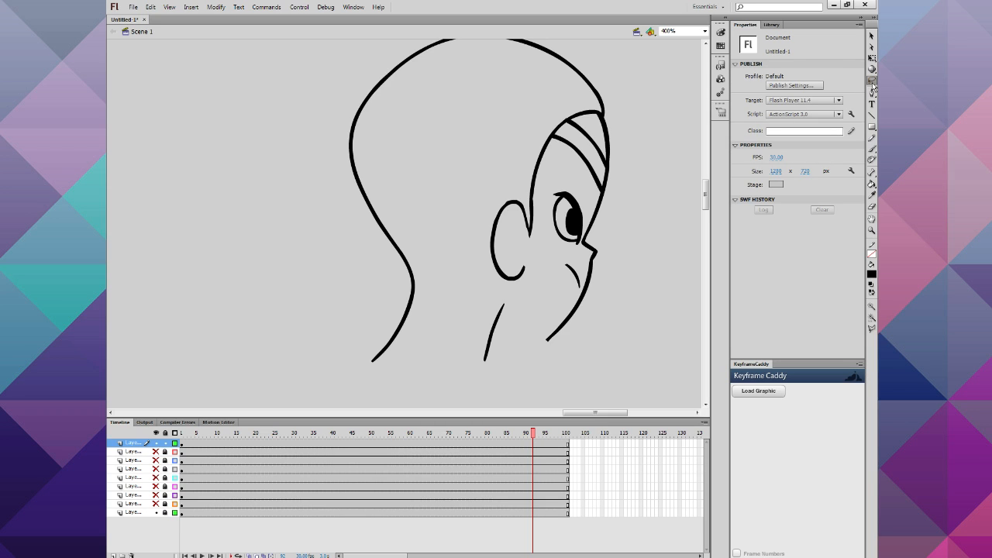
mouse_move(533, 219)
mouse_down()
mouse_move(551, 136)
mouse_move(533, 147)
mouse_move(529, 222)
mouse_up()
click(871, 36)
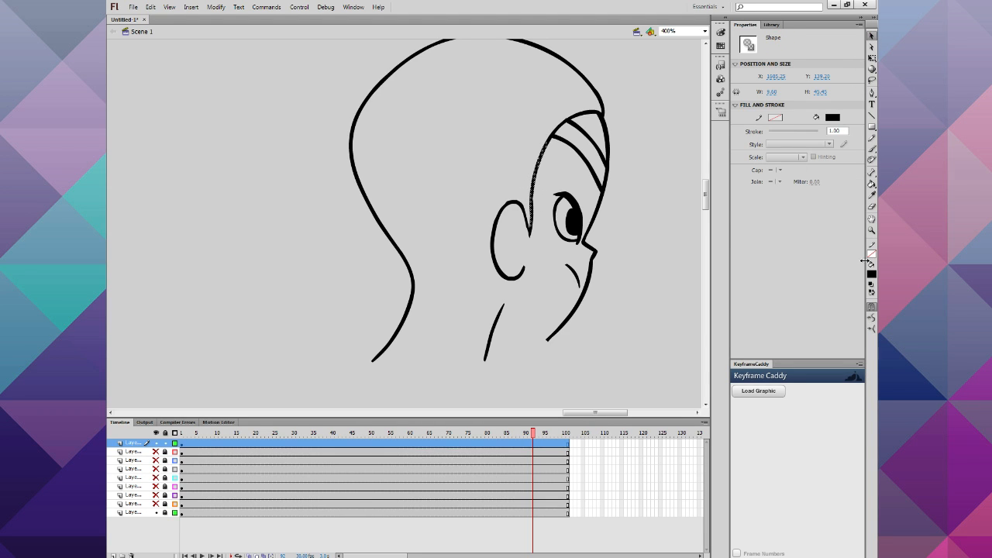
click(870, 320)
click(870, 320)
click(870, 320)
click(579, 278)
Step: Smooth the ear outline section by section along its upper and back curves
drag(511, 211, 549, 262)
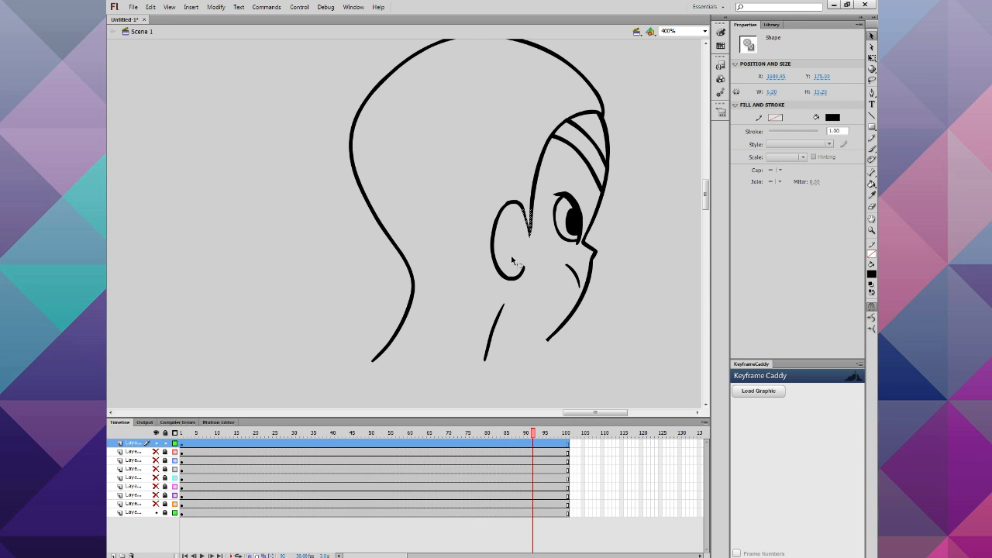
click(513, 241)
drag(487, 192, 523, 246)
click(871, 317)
click(450, 226)
drag(449, 226, 523, 284)
click(871, 319)
click(871, 319)
click(474, 223)
drag(475, 216, 512, 283)
click(871, 319)
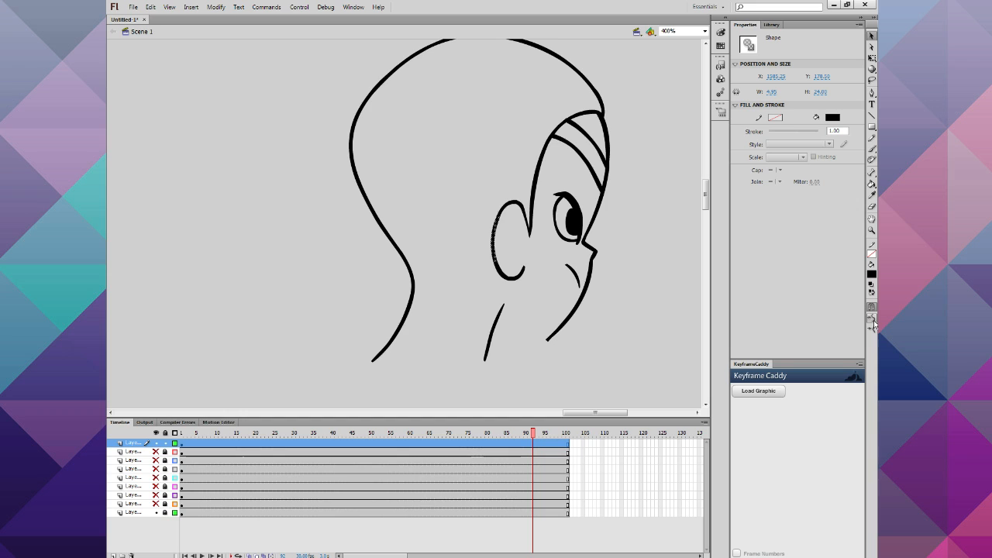
click(469, 234)
Step: Isolate the upper of the two forehead lines with the Lasso and smooth it
scroll(524, 227, up, 3)
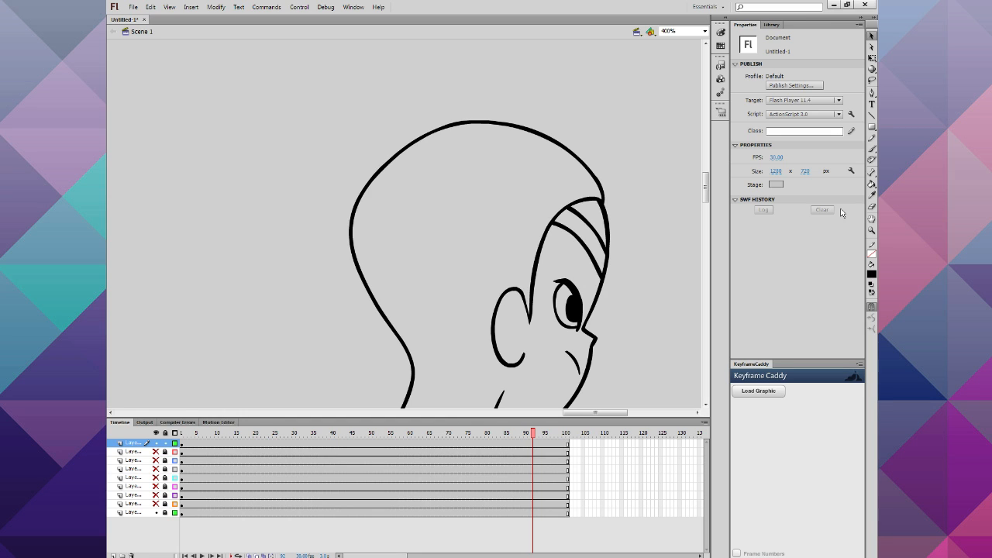
click(871, 230)
click(587, 282)
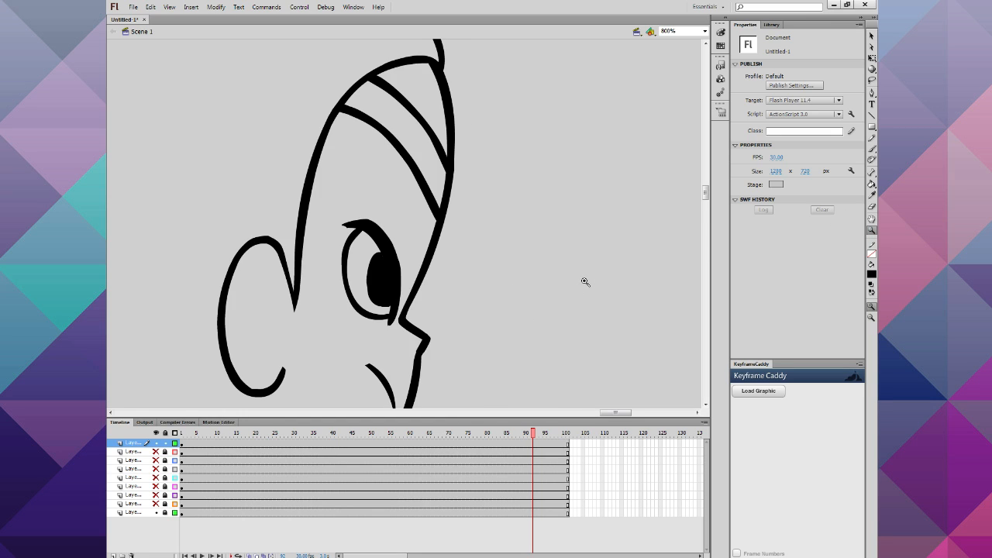
scroll(558, 288, up, 3)
scroll(559, 287, up, 2)
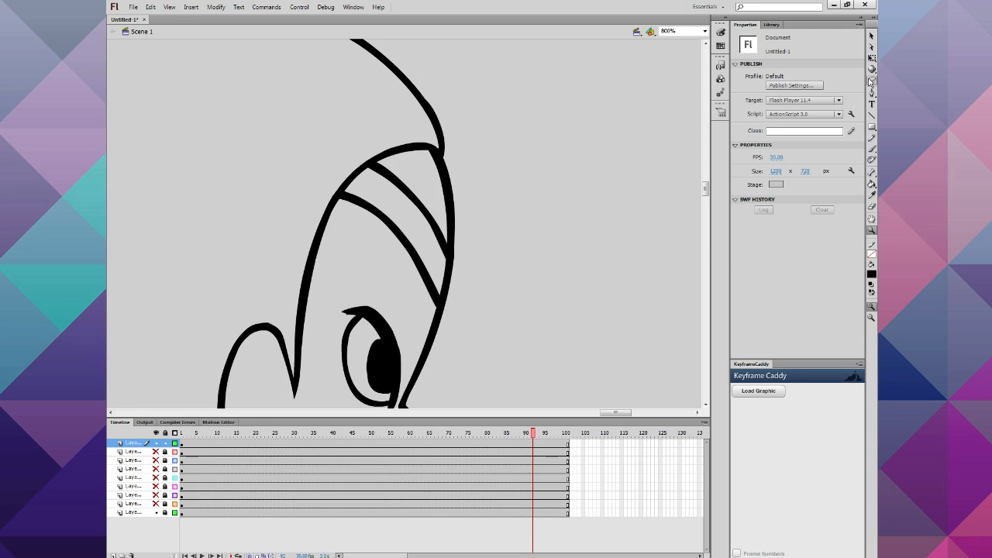
click(871, 80)
mouse_move(446, 220)
mouse_down()
mouse_move(415, 223)
mouse_move(375, 177)
mouse_move(389, 157)
mouse_move(432, 188)
mouse_up()
click(871, 36)
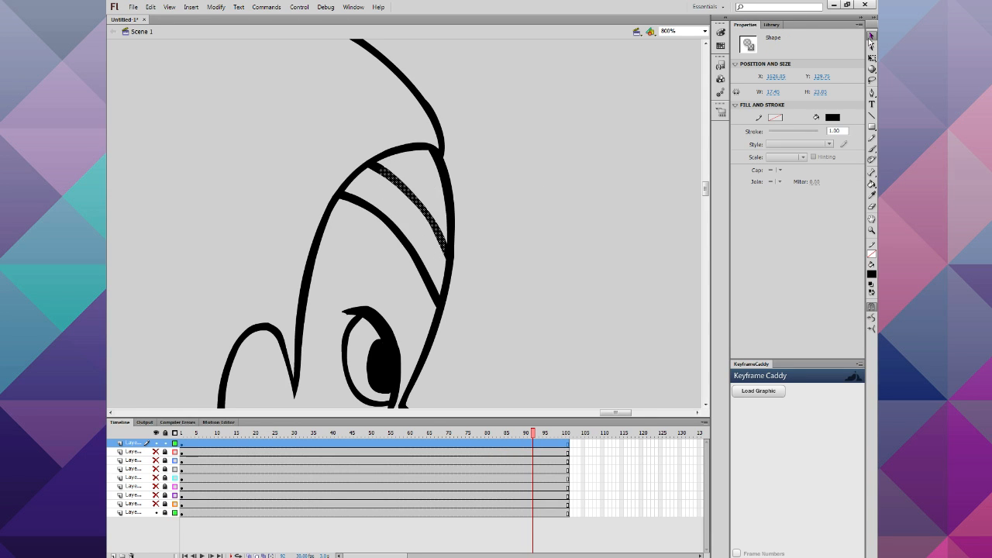
click(870, 305)
click(400, 303)
Step: Smooth the pointed back tip of the upper eyelash
drag(429, 253, 399, 288)
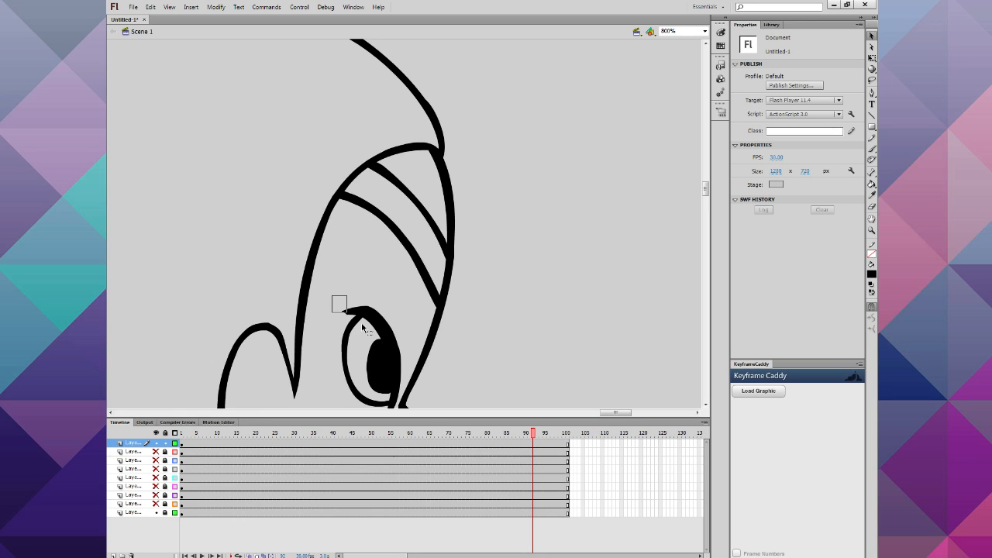
drag(363, 322, 363, 322)
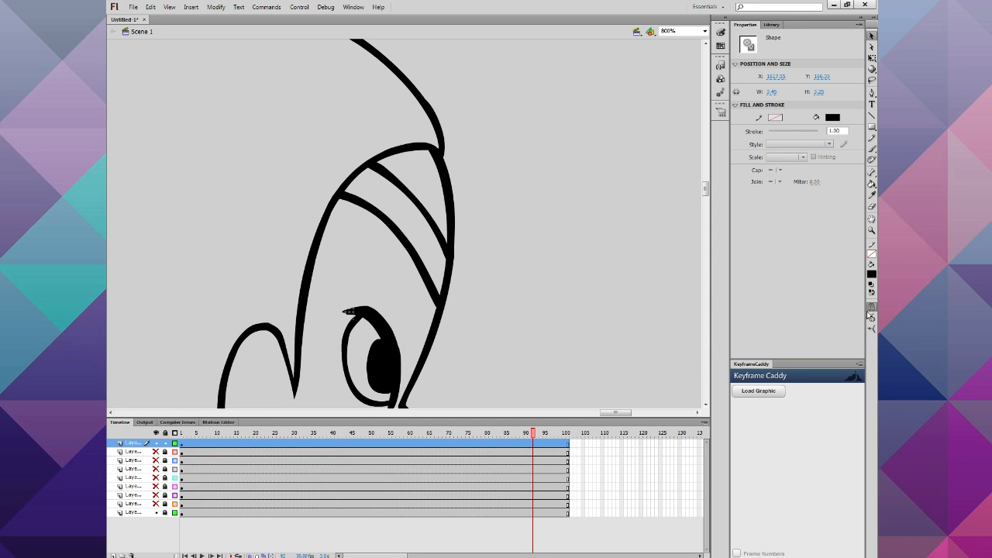
click(870, 318)
click(436, 319)
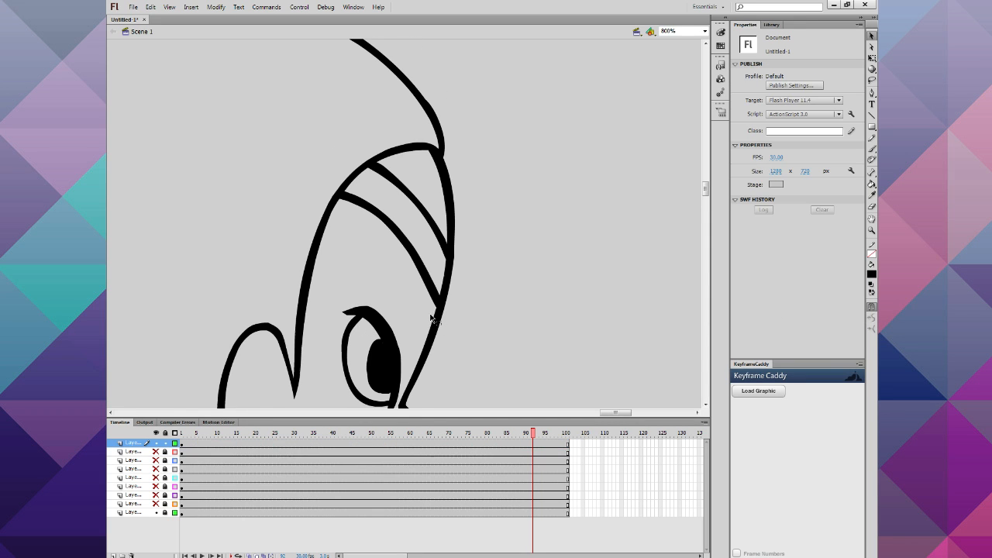
Step: Smooth the whole eye shape repeatedly, and undo the excess smoothing
scroll(431, 317, down, 3)
click(392, 243)
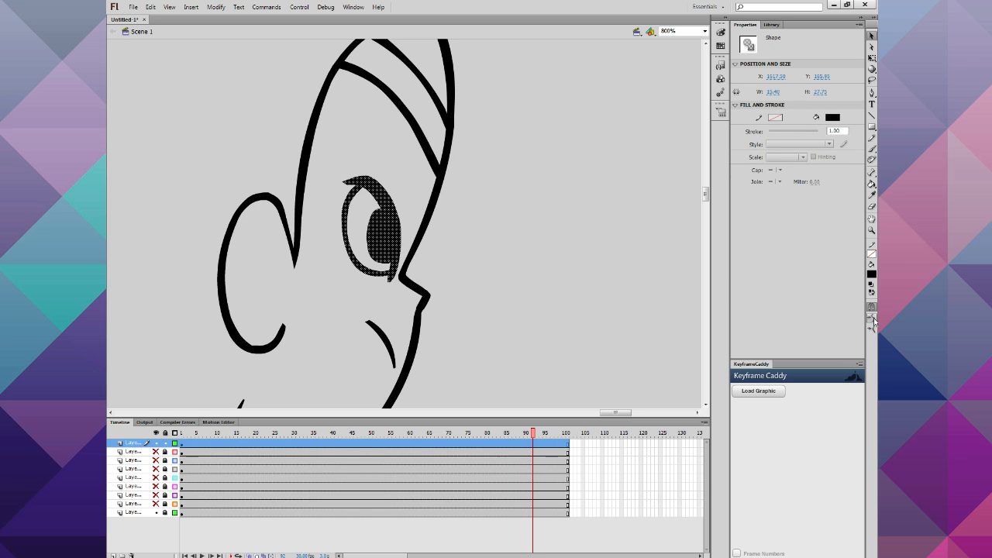
click(871, 318)
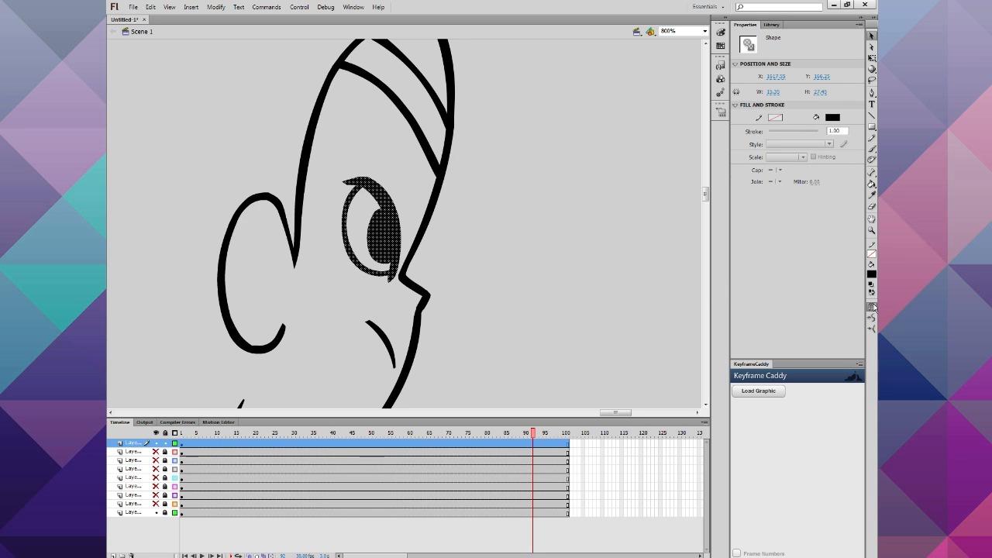
click(870, 317)
click(871, 317)
click(579, 279)
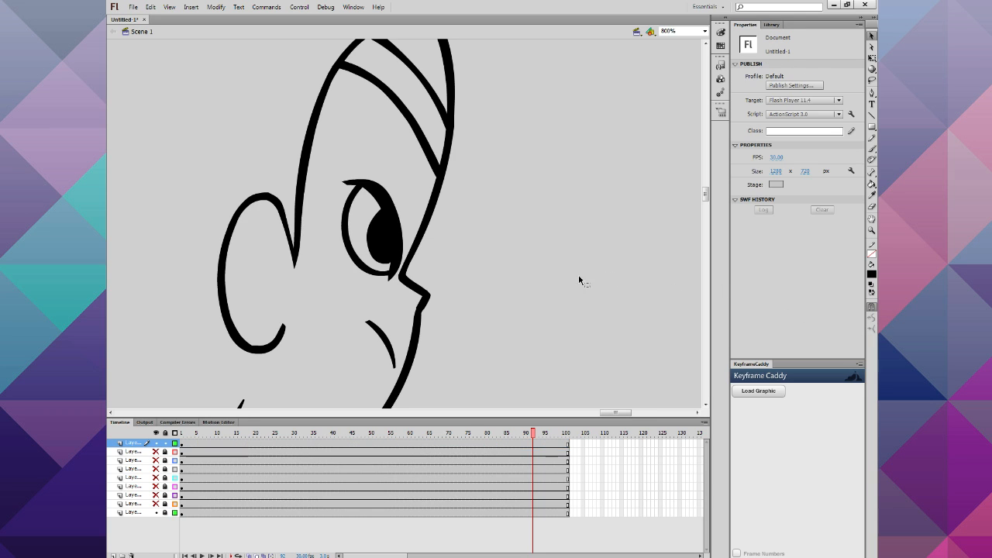
key(ctrl+a)
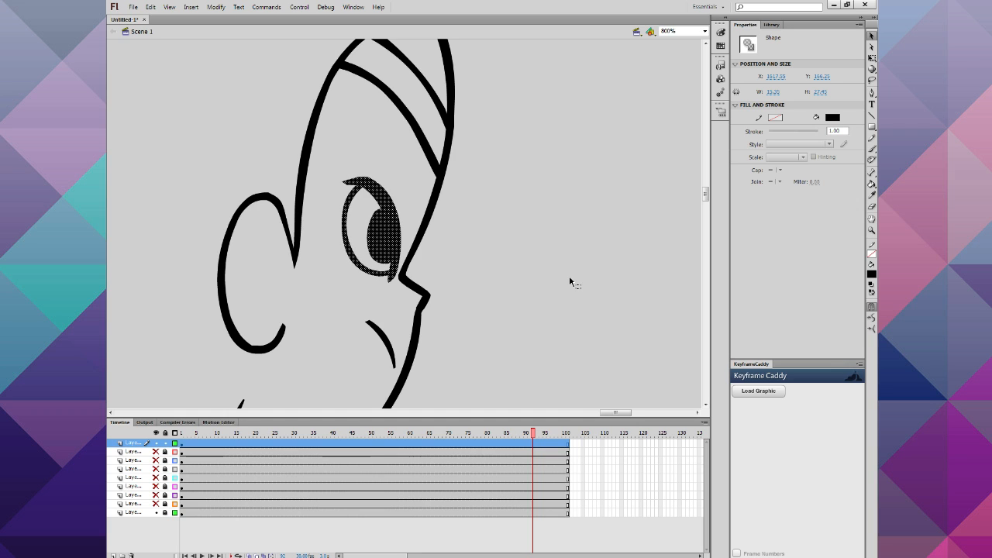
Step: Smooth only the thin back curve of the eye outline
drag(320, 195, 361, 278)
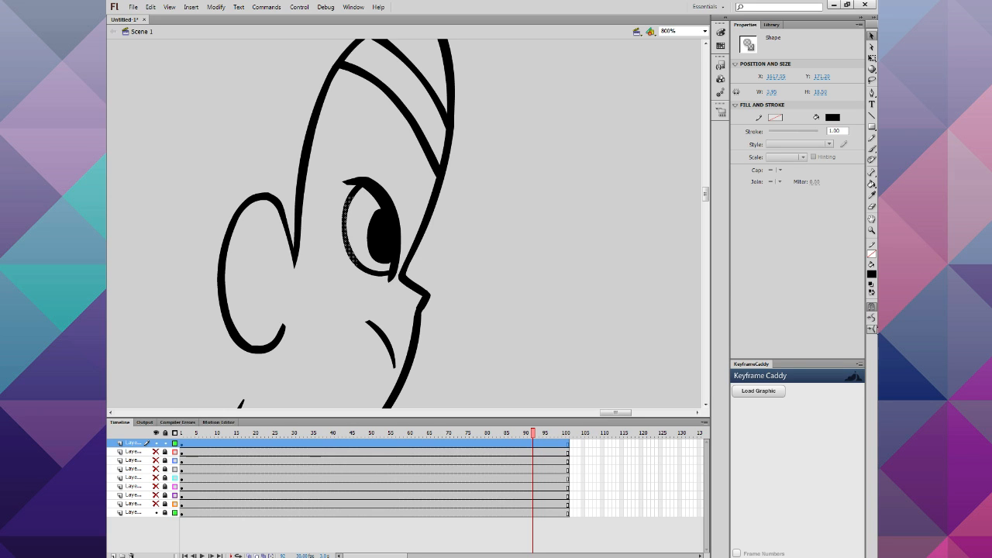
click(870, 319)
click(871, 318)
click(871, 318)
click(469, 254)
scroll(496, 264, up, 3)
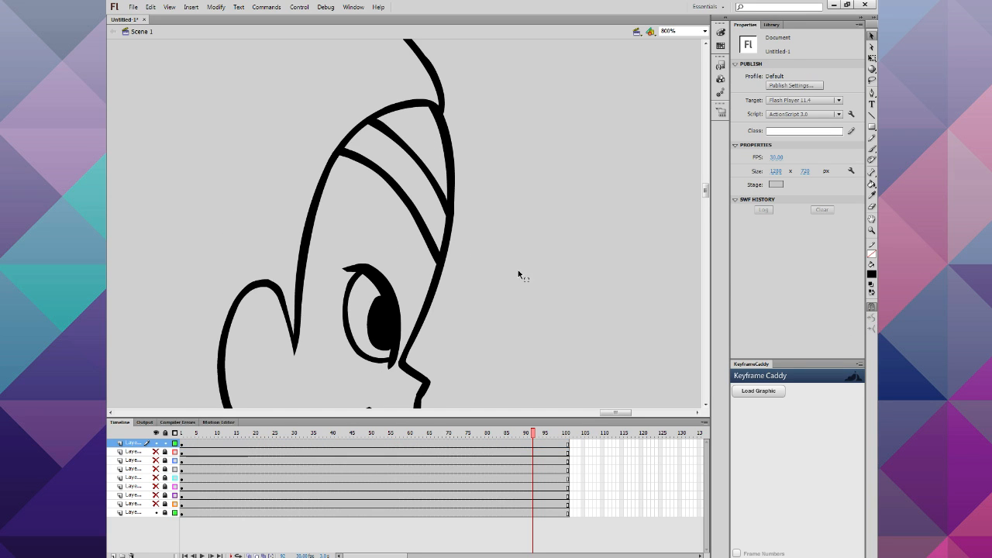
click(872, 147)
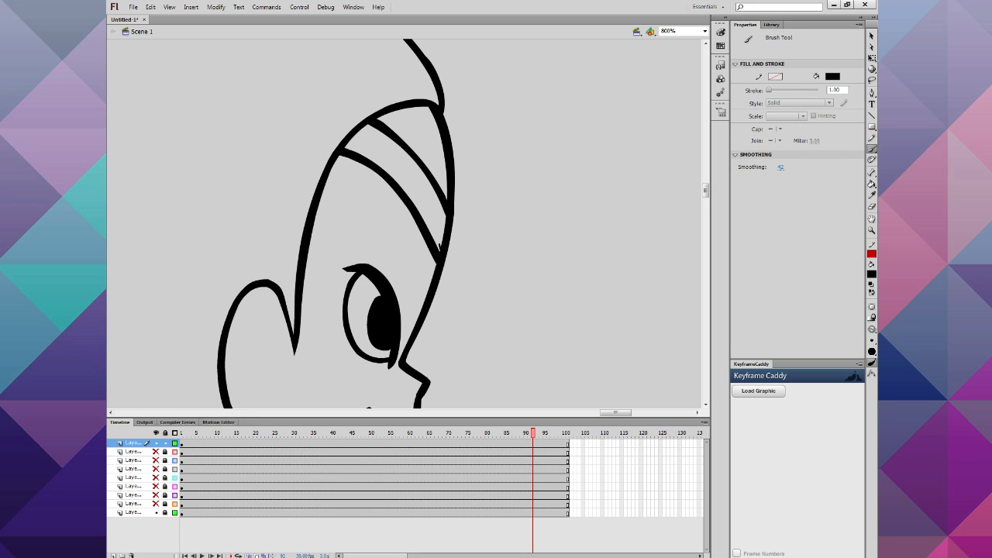
mouse_move(424, 210)
mouse_down()
mouse_move(388, 168)
mouse_move(343, 147)
mouse_up()
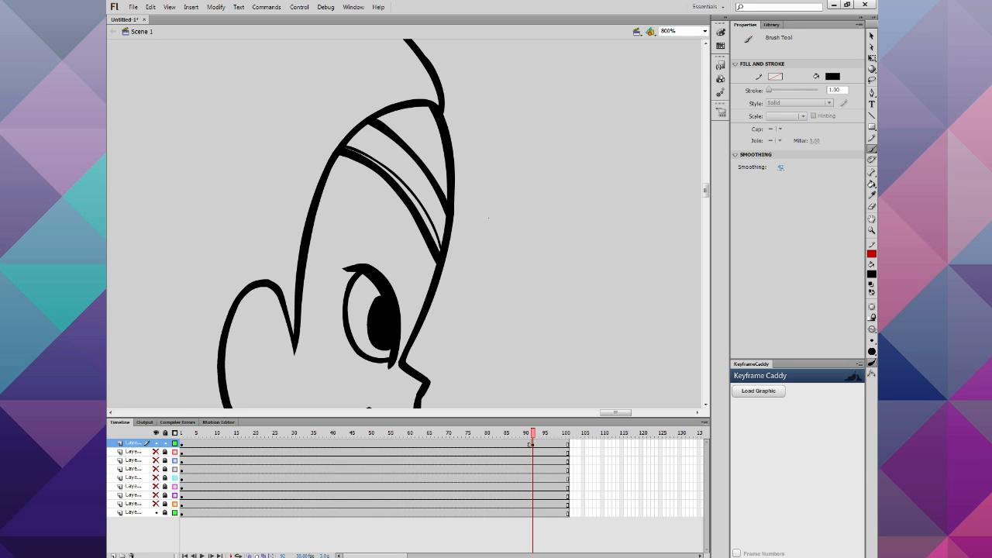
key(ctrl+z)
Step: Try a small rounded bump on the front edge of the forehead between the two forehead lines, adjusting its curve
drag(460, 233, 447, 260)
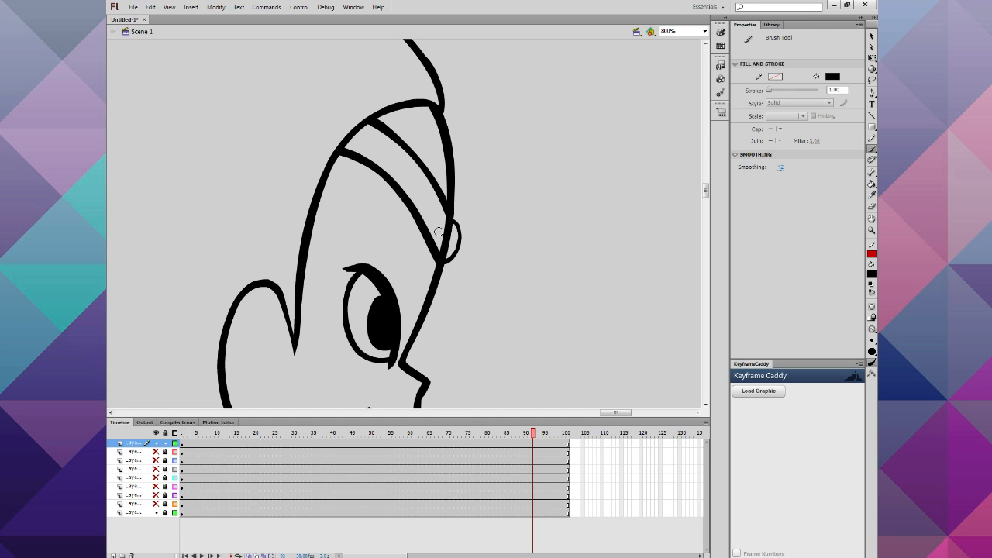
key(q)
mouse_move(453, 263)
mouse_down()
mouse_move(449, 272)
mouse_move(458, 265)
mouse_up()
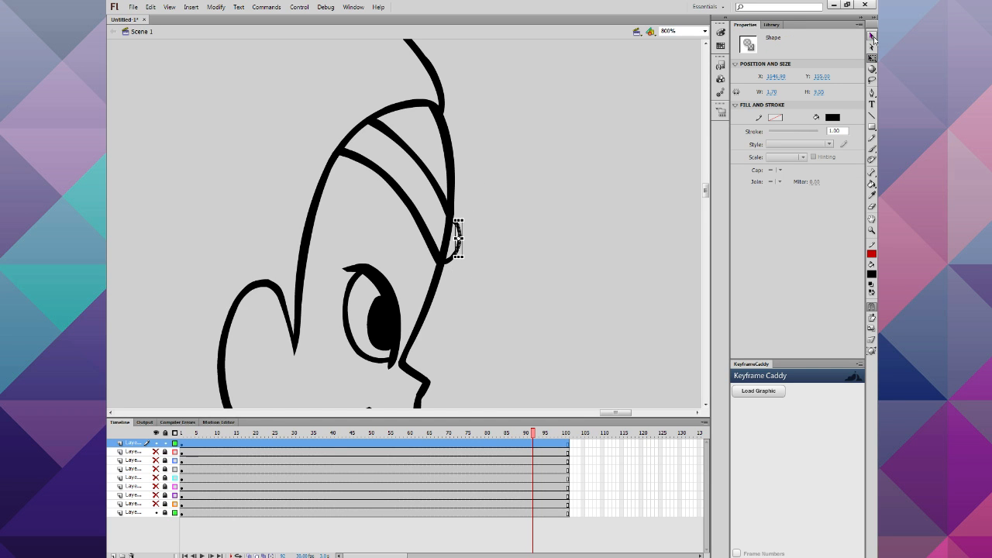
click(870, 36)
click(460, 256)
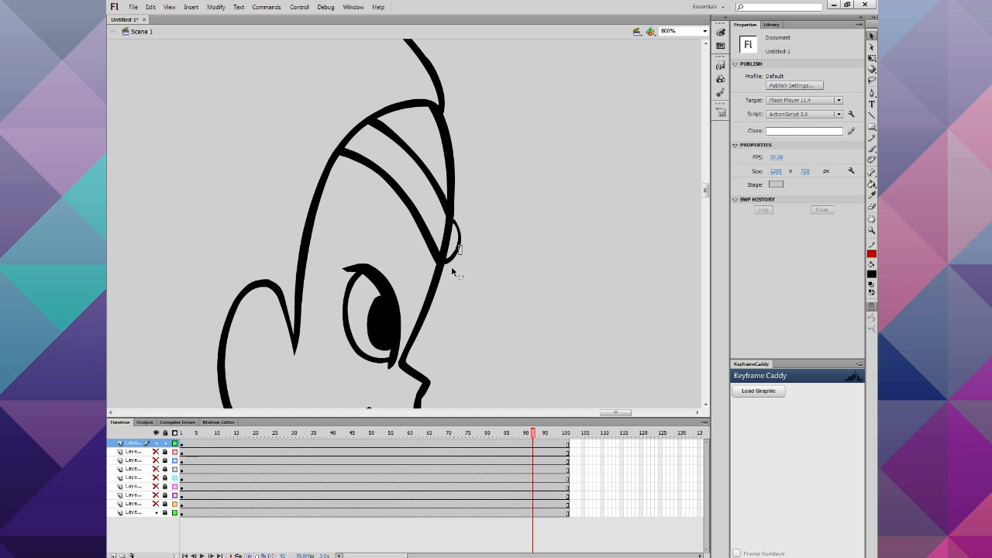
click(447, 267)
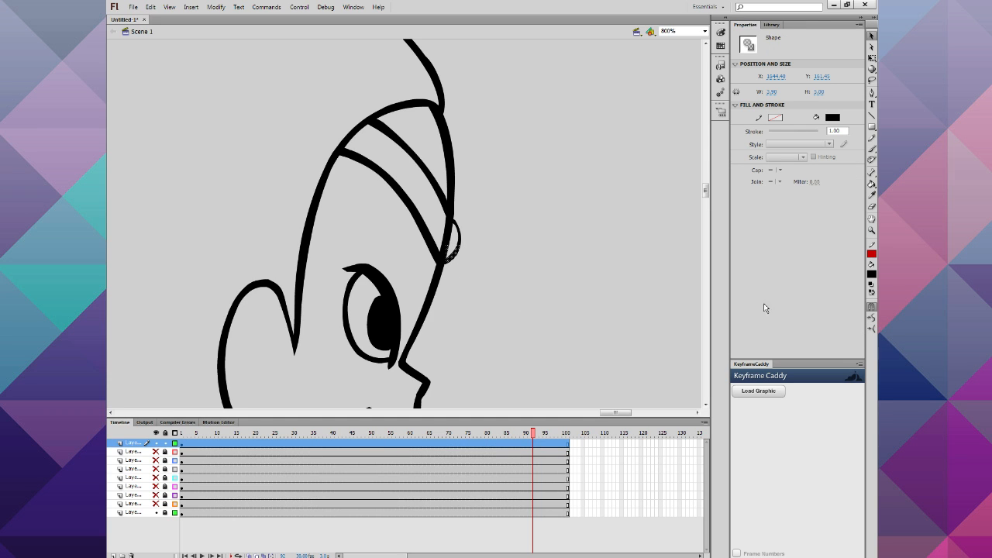
click(586, 312)
key(ctrl+minus)
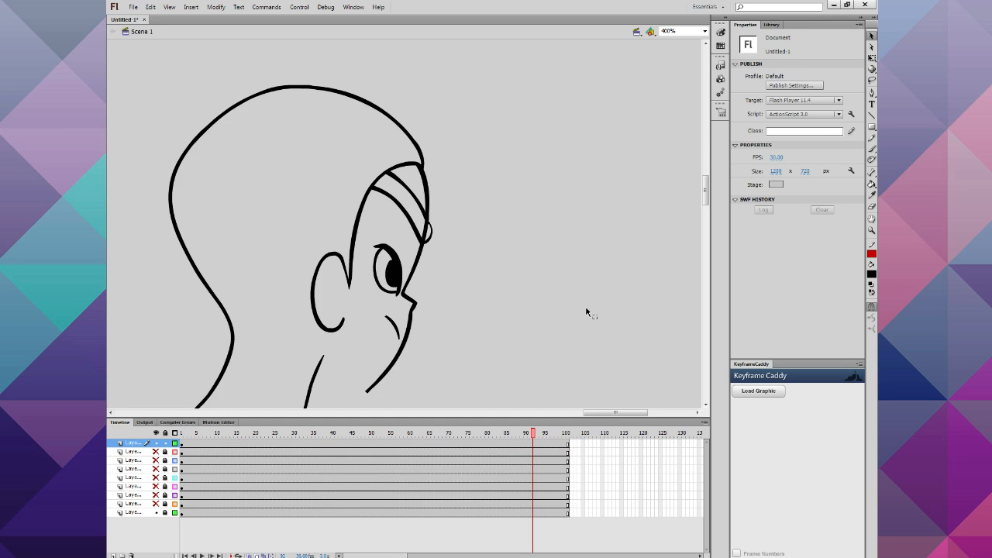
key(ctrl+minus)
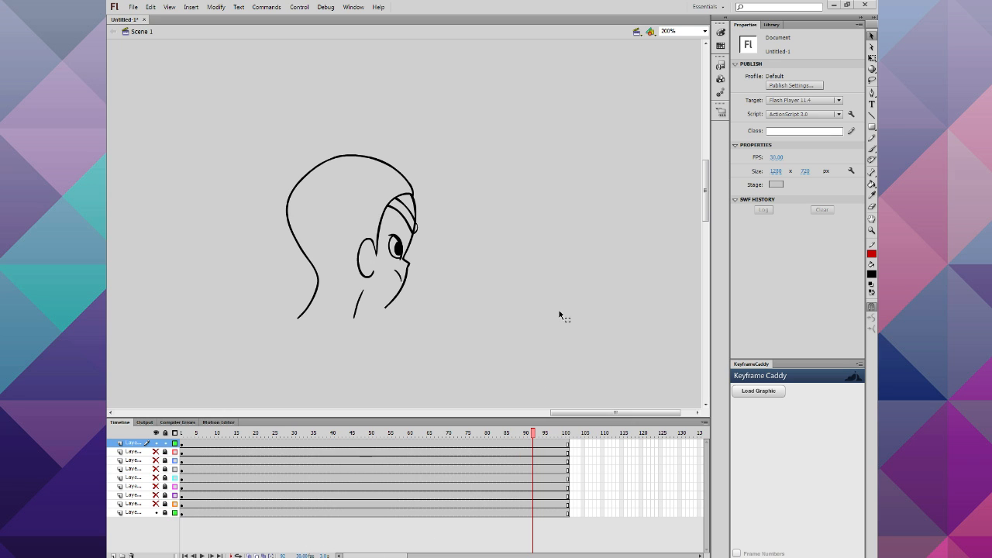
Step: Undo the small rounded bump on the front edge of the forehead
key(ctrl+a)
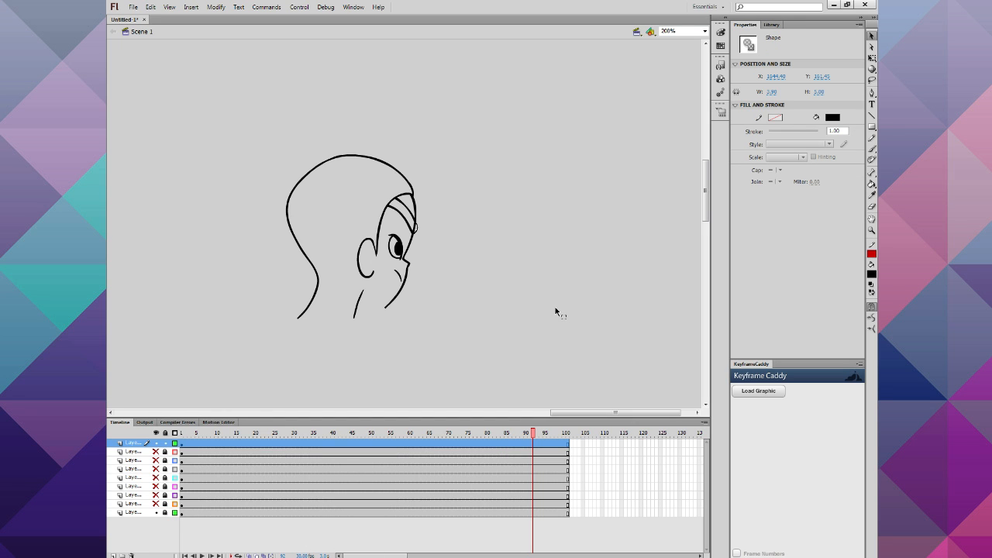
click(554, 311)
key(ctrl+a)
click(555, 308)
key(ctrl+a)
click(548, 334)
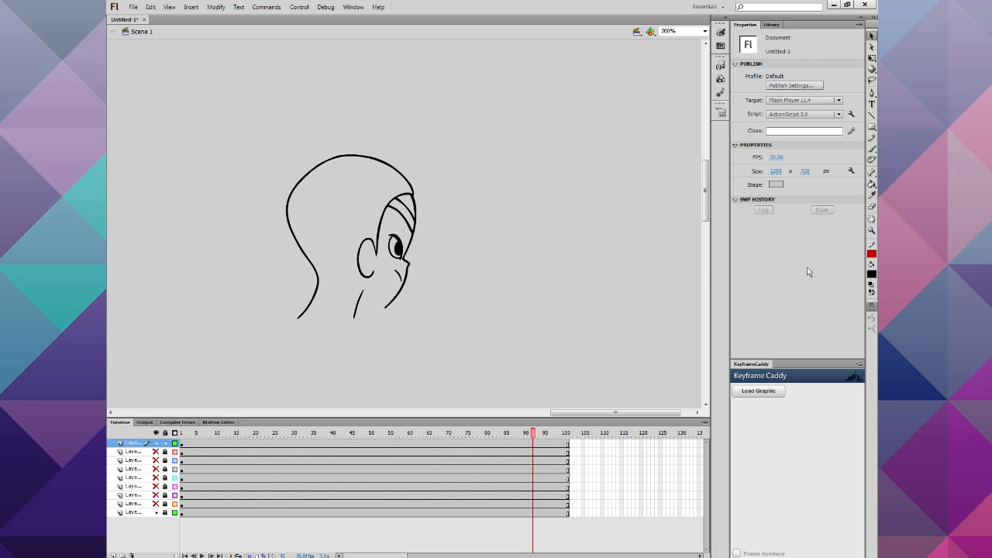
Step: Try to reshape the front head outline beside the forehead lines, and undo the change
click(870, 230)
click(422, 254)
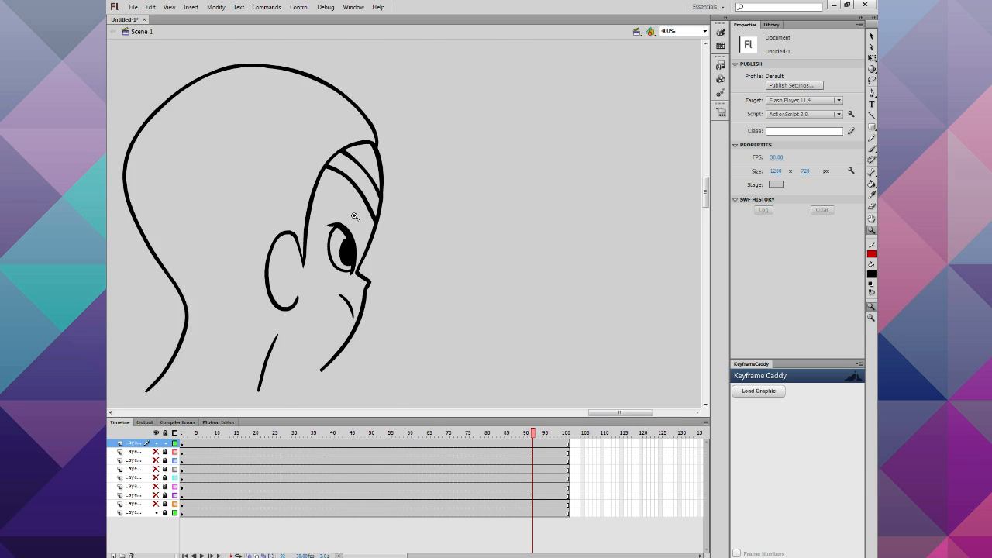
click(356, 218)
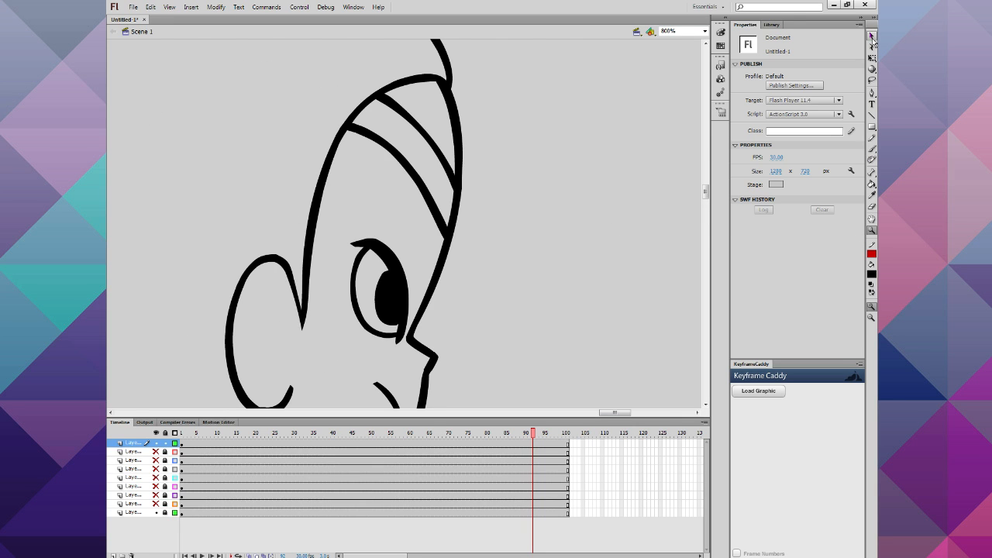
click(871, 37)
drag(454, 109, 429, 139)
key(ctrl+z)
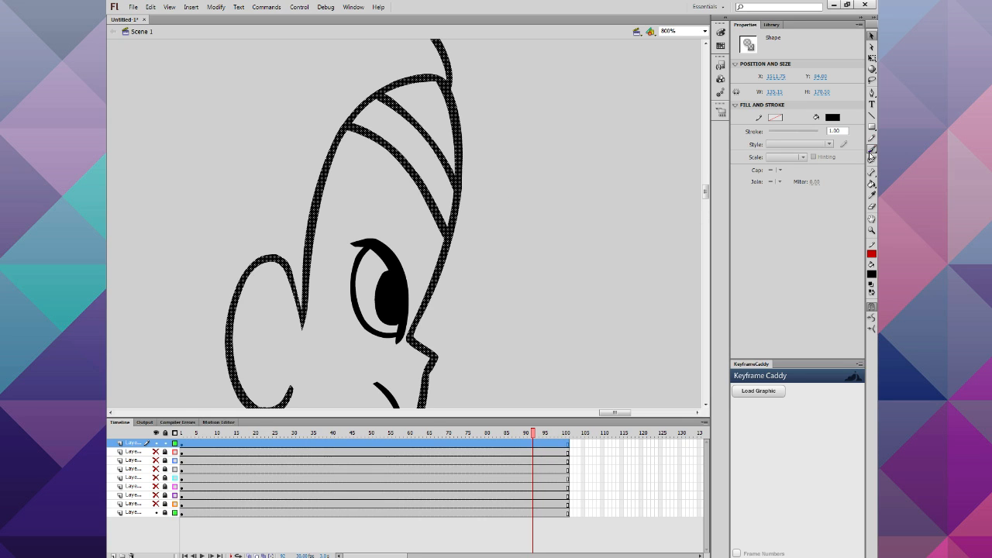
Step: Brush a short curve at the front of the forehead band and two thin inner lines between the two forehead lines
click(872, 148)
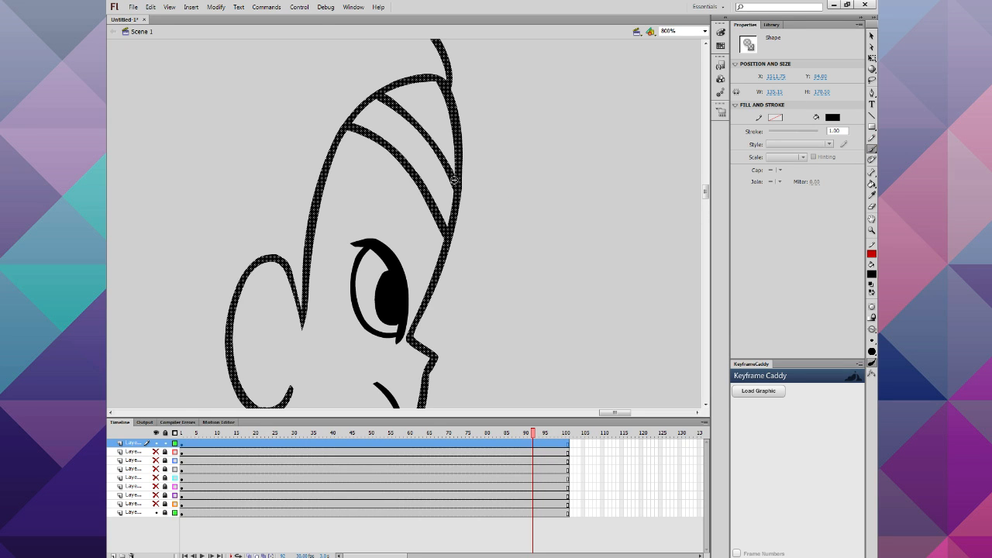
mouse_move(458, 193)
mouse_down()
mouse_move(435, 147)
mouse_move(376, 95)
mouse_up()
mouse_move(458, 190)
mouse_down()
mouse_move(446, 222)
mouse_move(455, 208)
mouse_move(391, 139)
mouse_move(350, 118)
mouse_up()
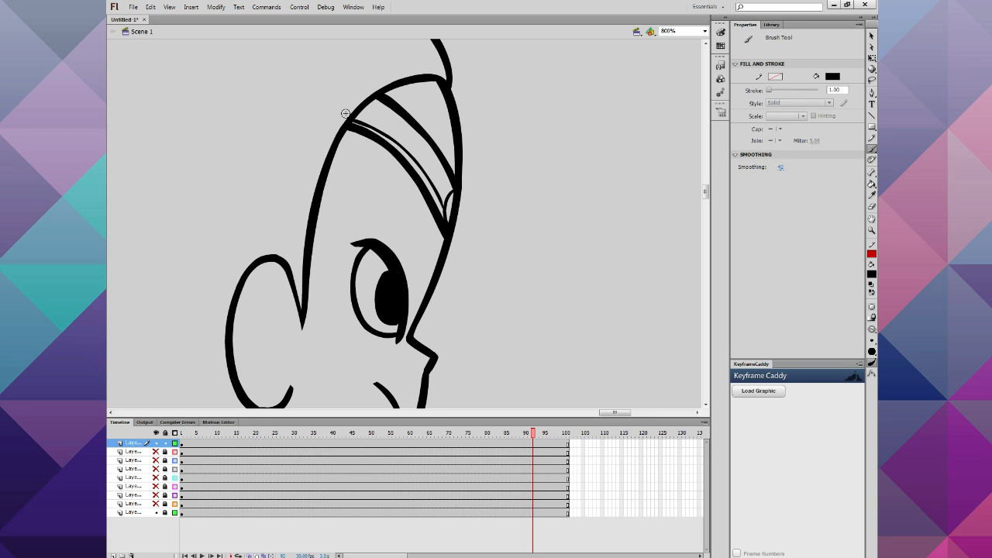
key(ctrl+z)
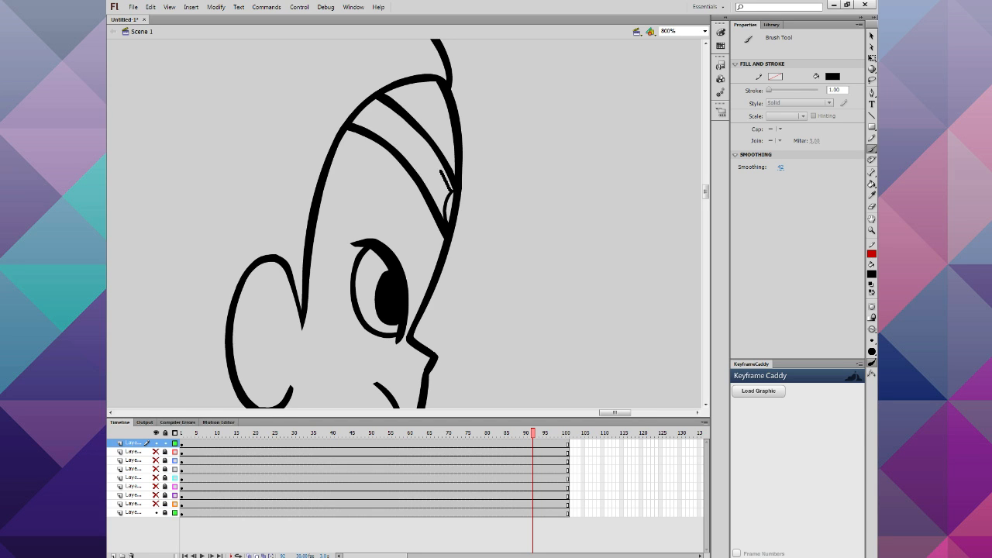
drag(440, 170, 369, 102)
mouse_move(445, 211)
mouse_down()
mouse_move(405, 150)
mouse_move(358, 119)
mouse_up()
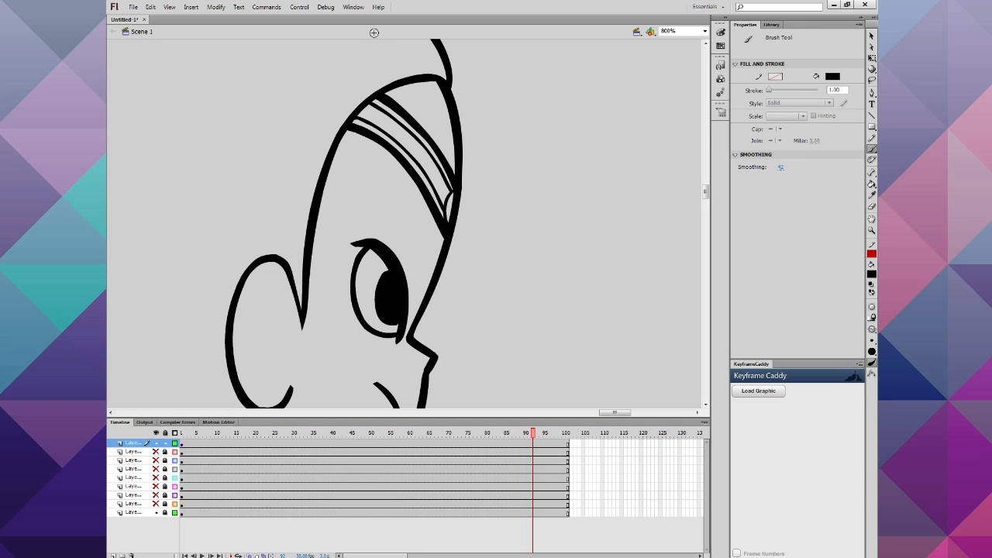
Step: Show the purple sketch outline layer and ink the slanted eyebrow above the eye with two curved strokes
click(157, 503)
click(157, 503)
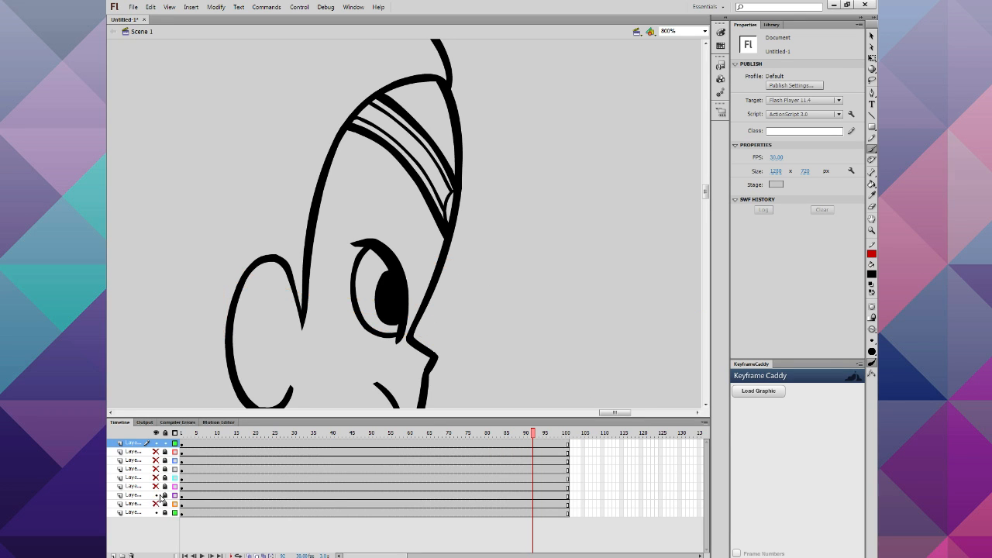
click(157, 494)
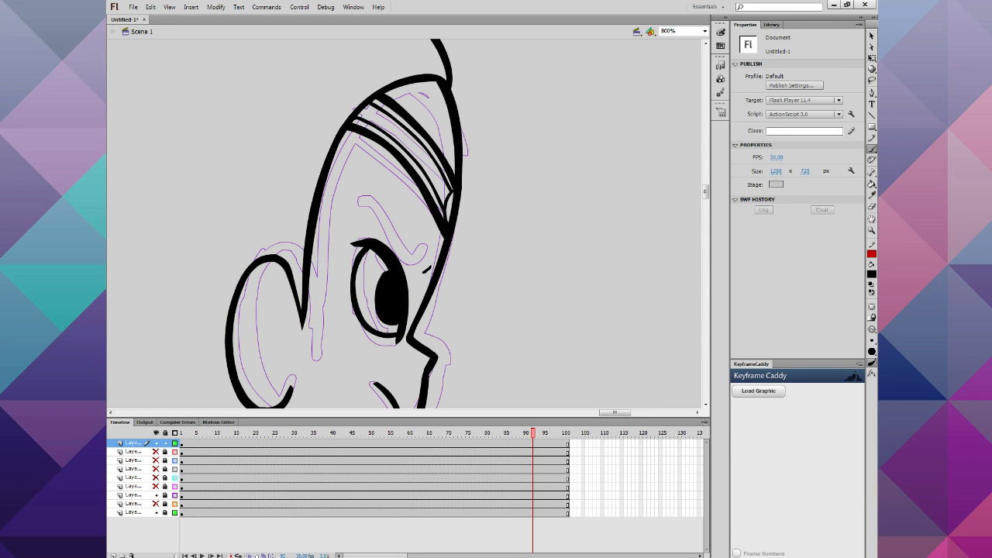
mouse_move(425, 270)
mouse_down()
mouse_move(375, 222)
mouse_move(344, 209)
mouse_up()
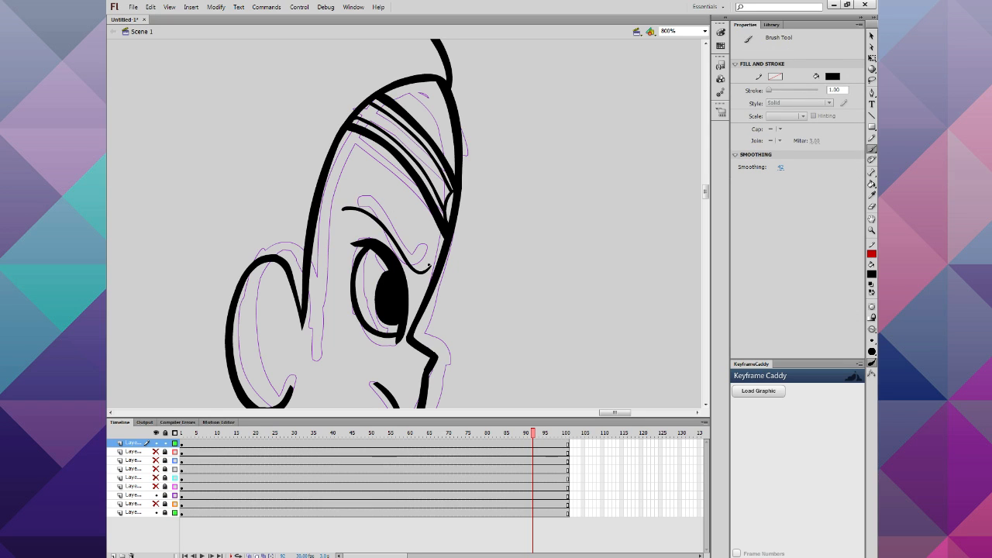
mouse_move(427, 266)
mouse_down()
mouse_move(361, 208)
mouse_move(334, 209)
mouse_move(367, 197)
mouse_up()
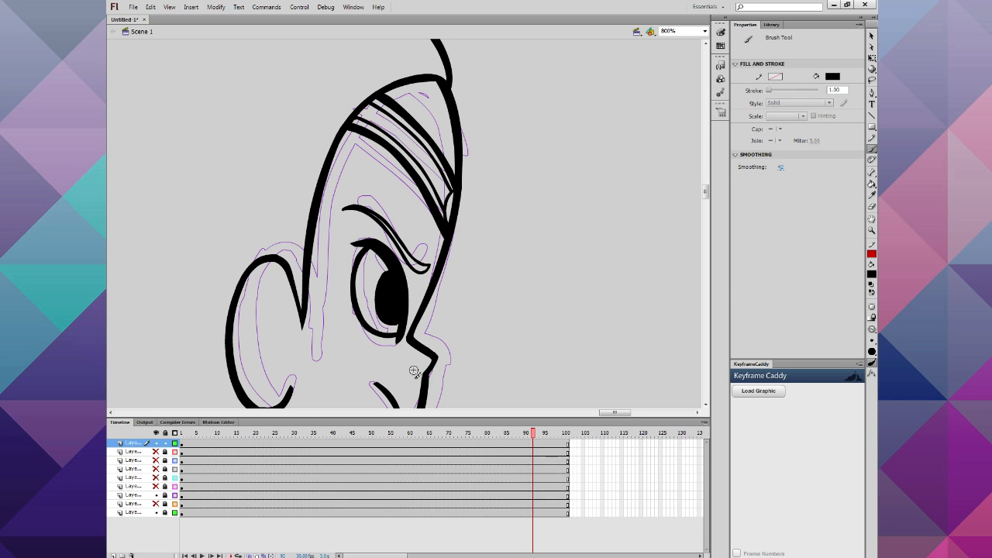
Step: Round off the tip of the nose with a short brush stroke
drag(437, 358, 431, 372)
key(ctrl+minus)
key(ctrl+minus)
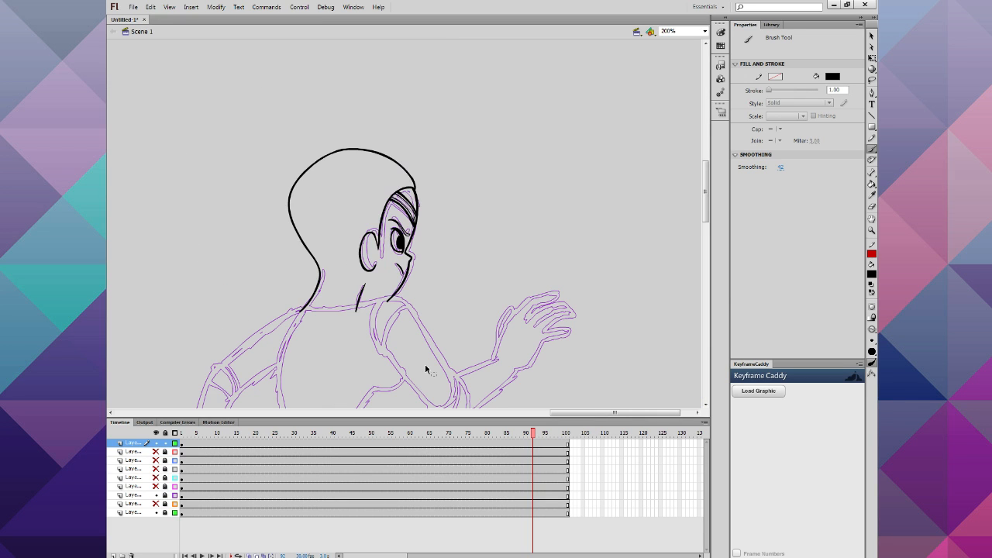
key(ctrl+equal)
key(ctrl+equal)
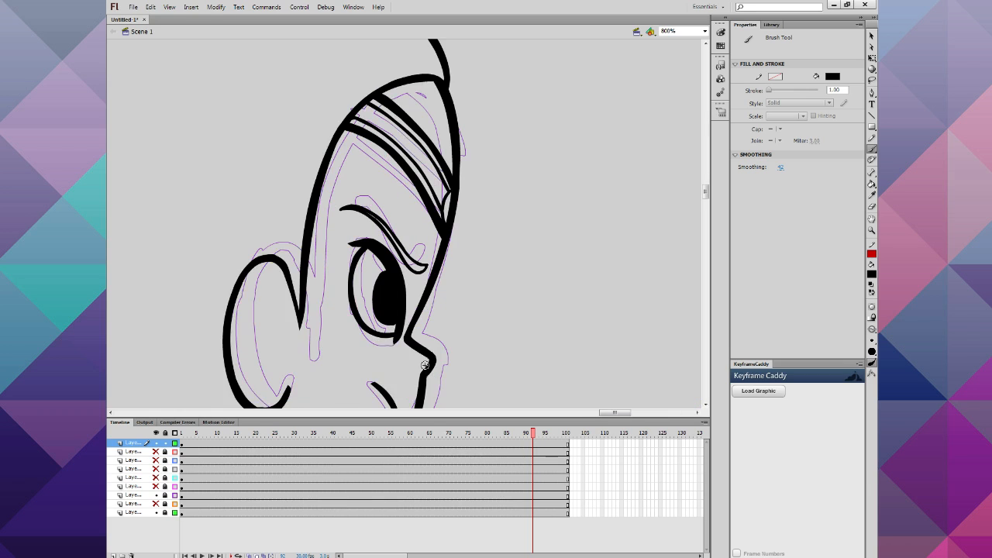
Step: Show the red earring sketch layer and ink a star-shaped earring below the earlobe on a new top layer
scroll(424, 365, down, 3)
click(156, 452)
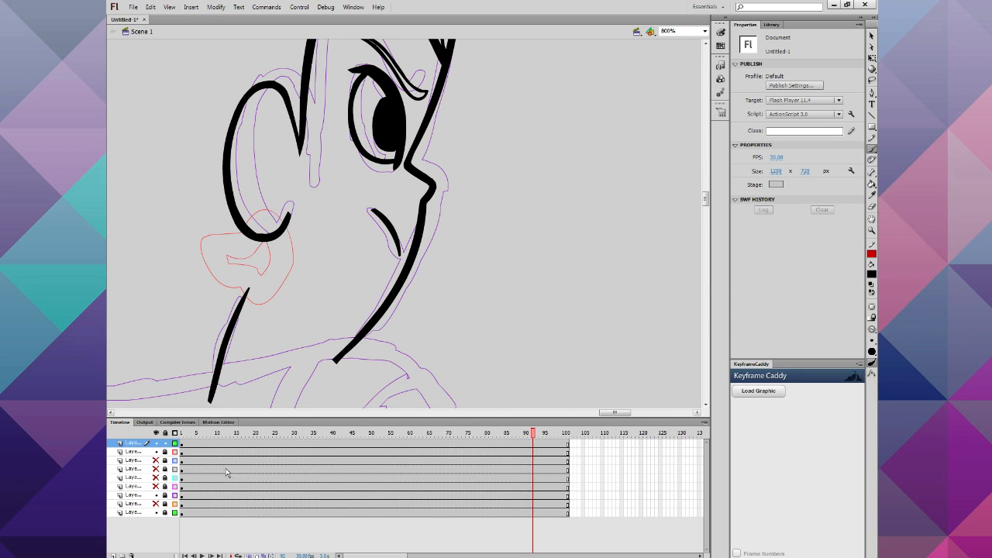
click(114, 555)
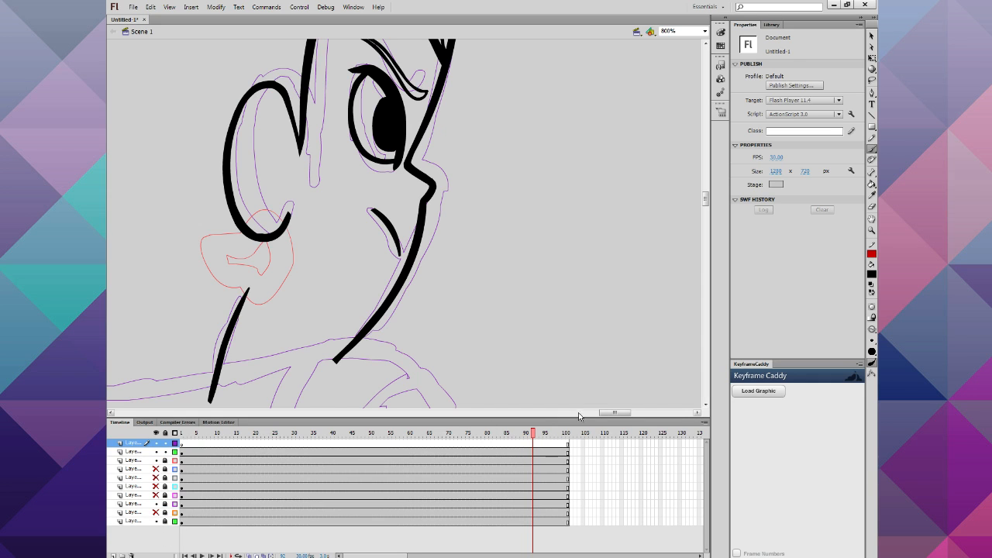
drag(614, 413, 601, 418)
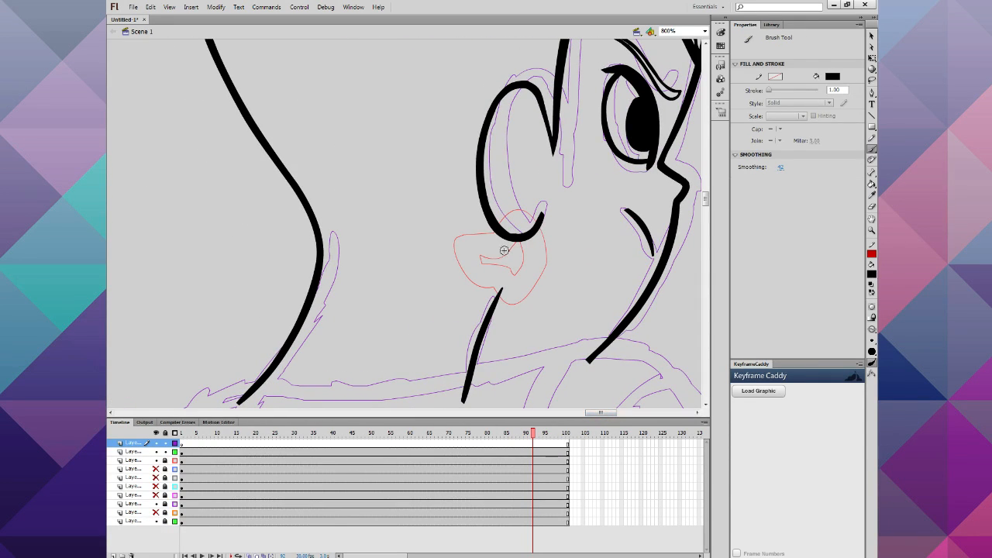
mouse_move(503, 257)
mouse_down()
mouse_move(543, 260)
mouse_move(522, 300)
mouse_move(512, 279)
mouse_move(480, 293)
mouse_move(504, 245)
mouse_move(502, 255)
mouse_move(486, 281)
mouse_up()
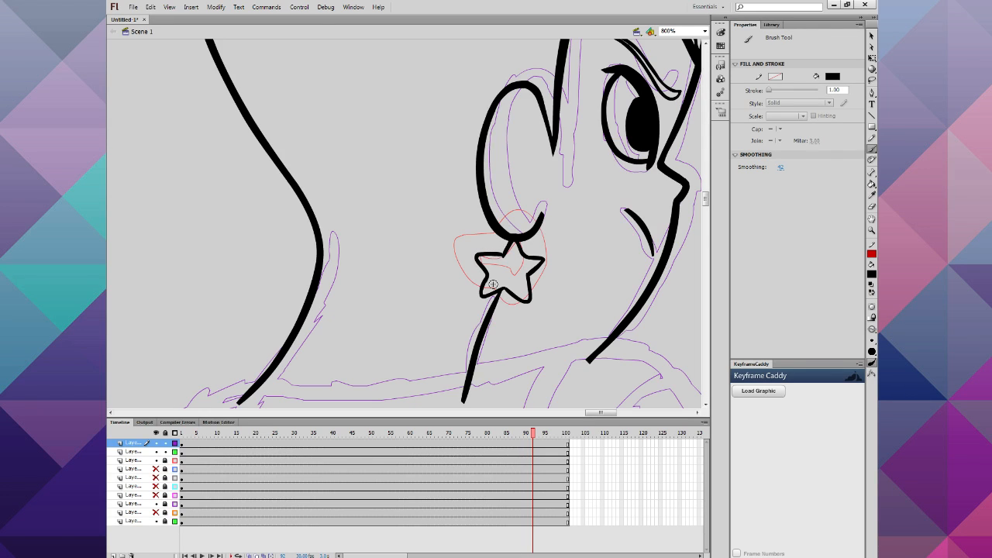
Step: Lock the head line layer, rework the star's top point where it meets the earlobe, and hide the red sketch
click(165, 452)
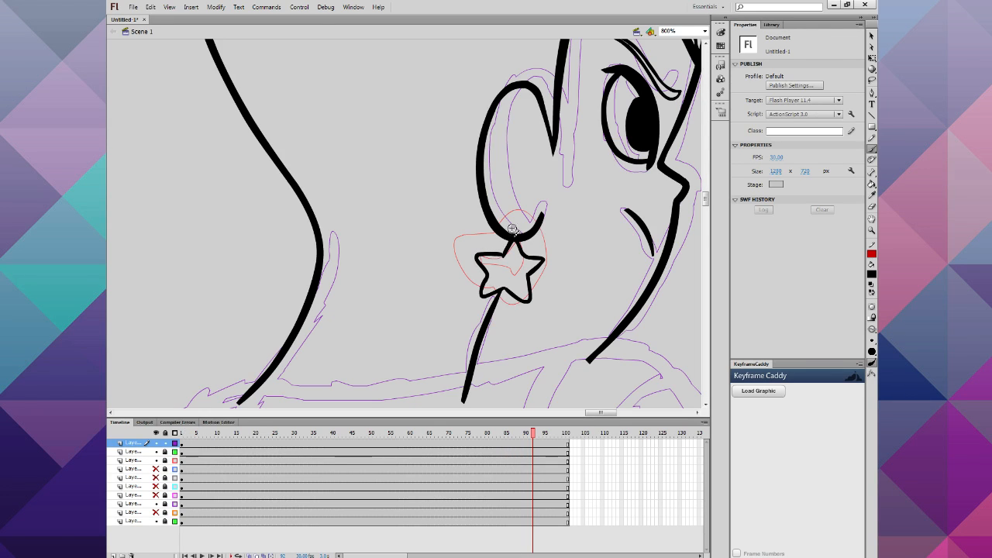
mouse_move(515, 233)
mouse_down()
mouse_move(498, 263)
mouse_move(522, 260)
mouse_move(499, 248)
mouse_up()
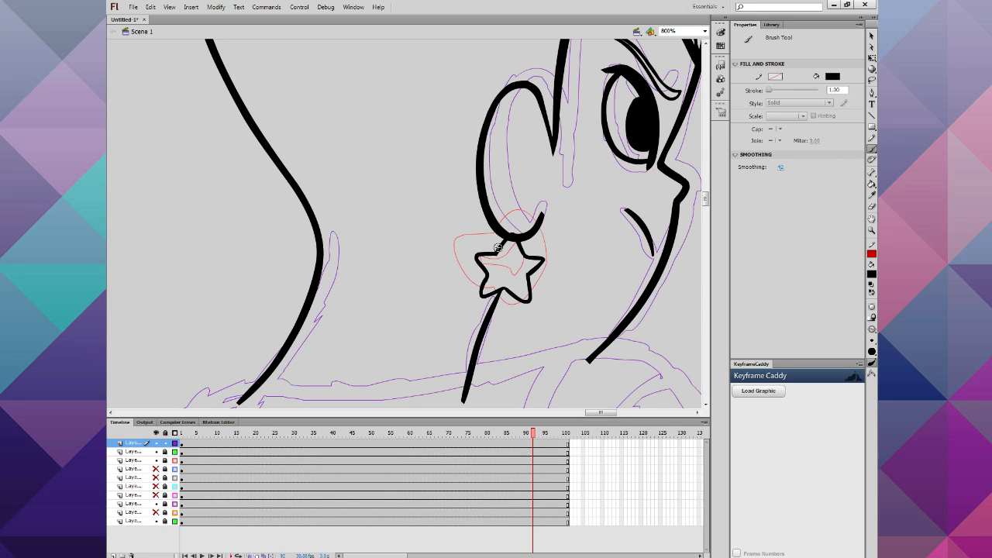
click(174, 443)
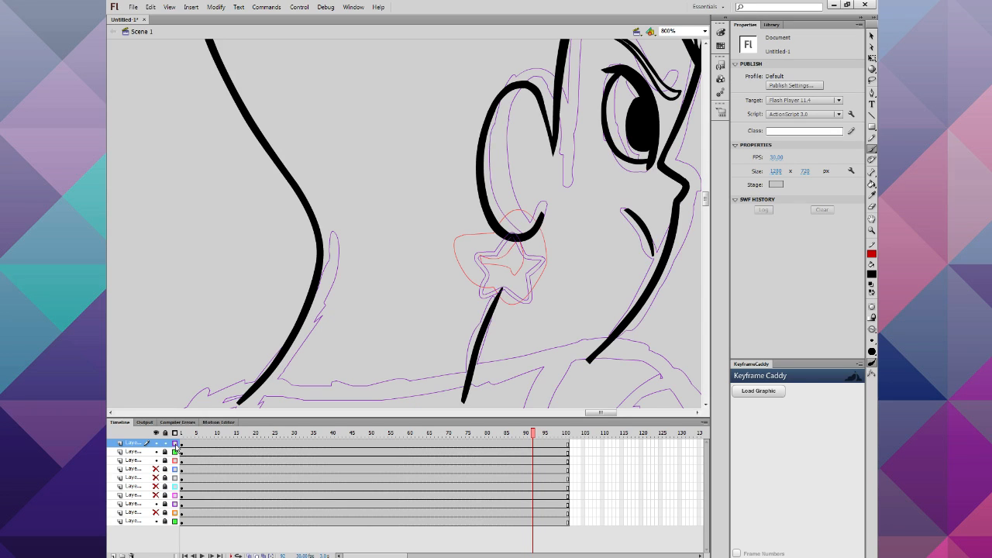
click(174, 443)
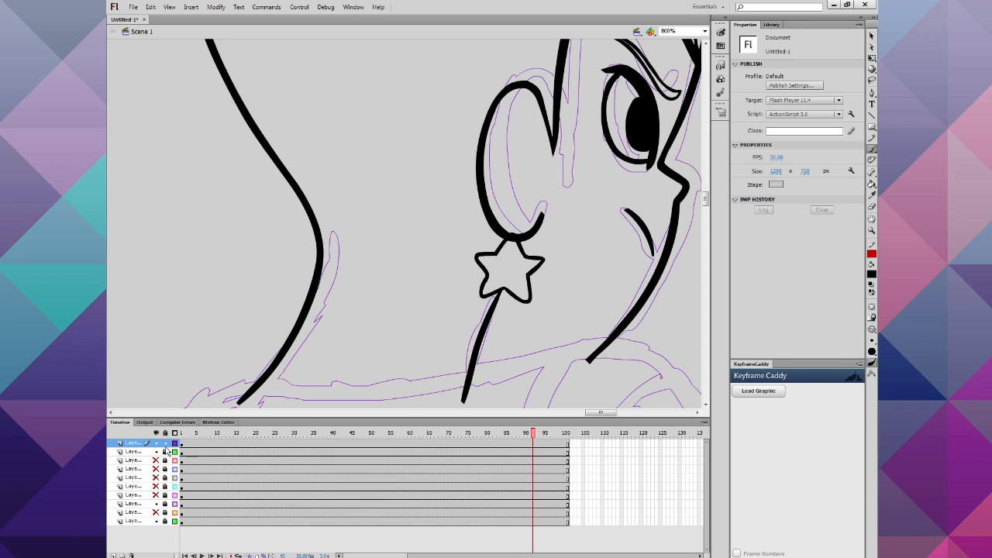
Step: Unlock the head line layer beneath the star earring layer
key(ctrl+minus)
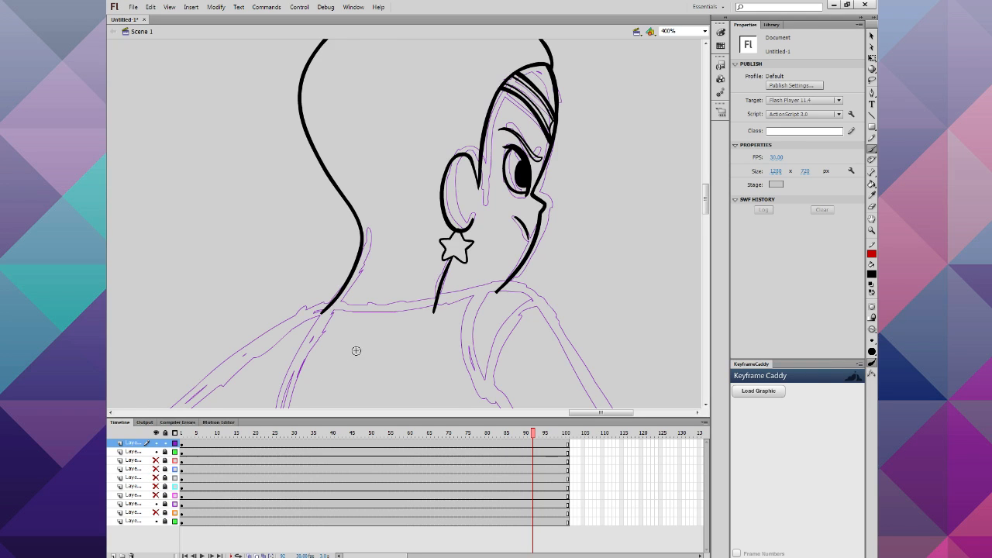
scroll(377, 346, up, 5)
scroll(378, 346, down, 5)
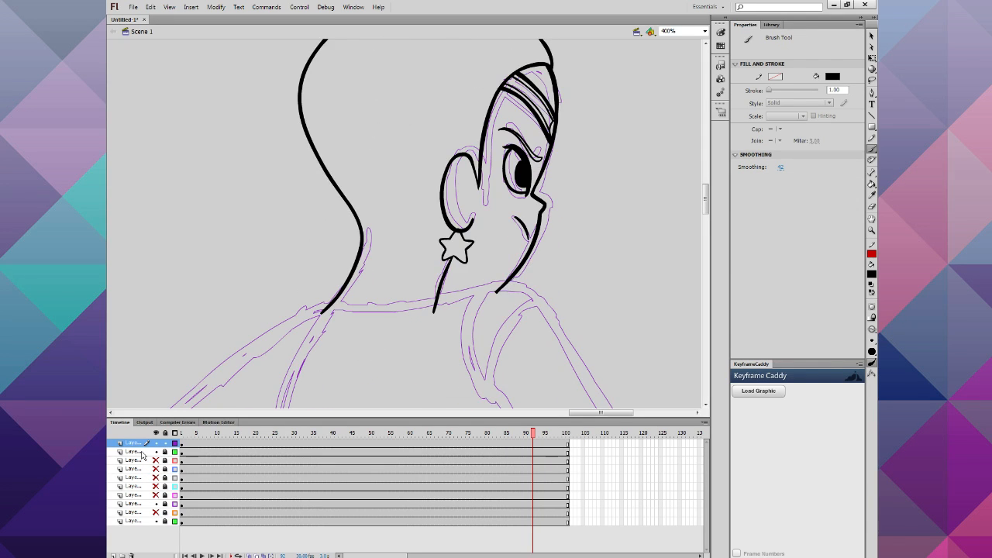
click(168, 452)
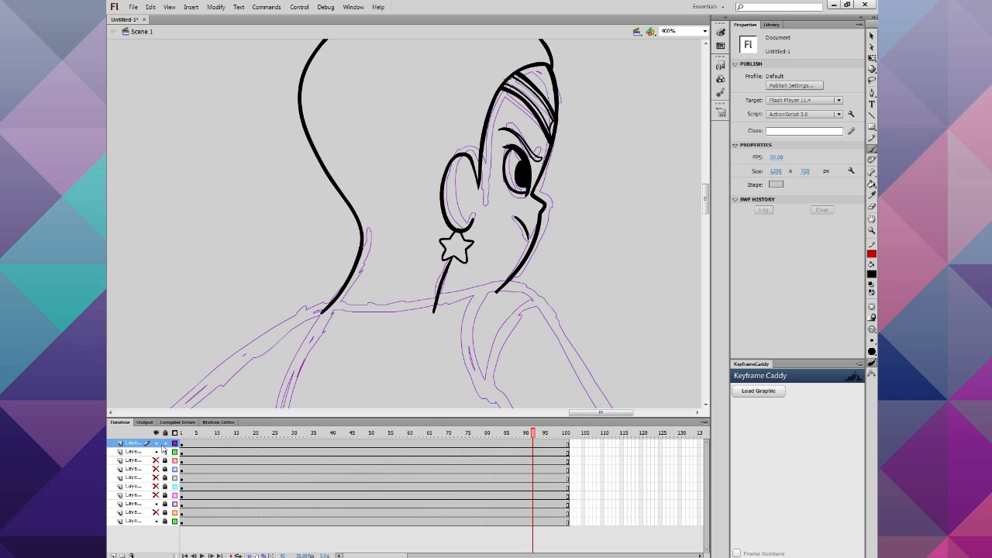
drag(157, 445, 156, 443)
scroll(365, 326, down, 1)
scroll(366, 326, down, 3)
scroll(362, 341, up, 6)
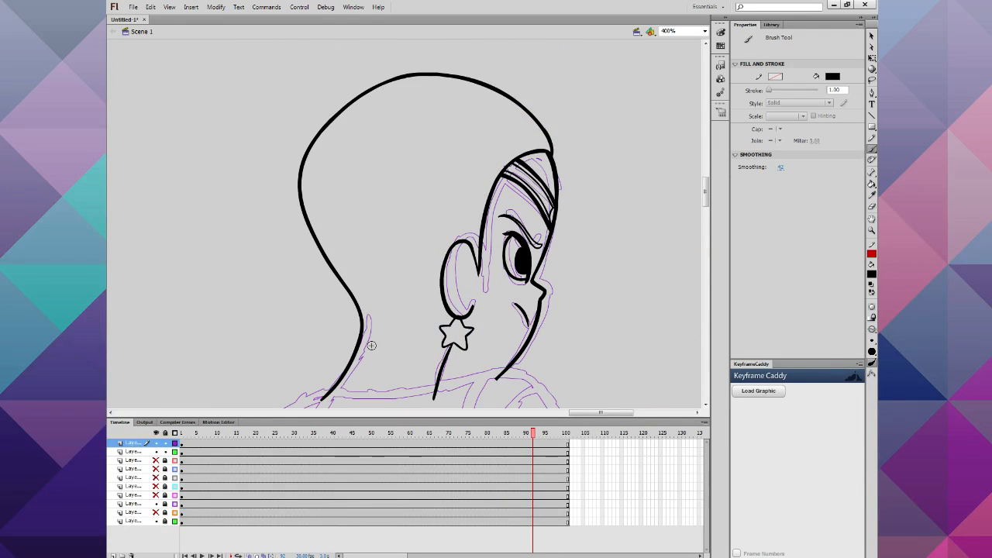
Step: Lock the star earring layer and make the head line layer beneath it active for brush inking
scroll(372, 345, down, 3)
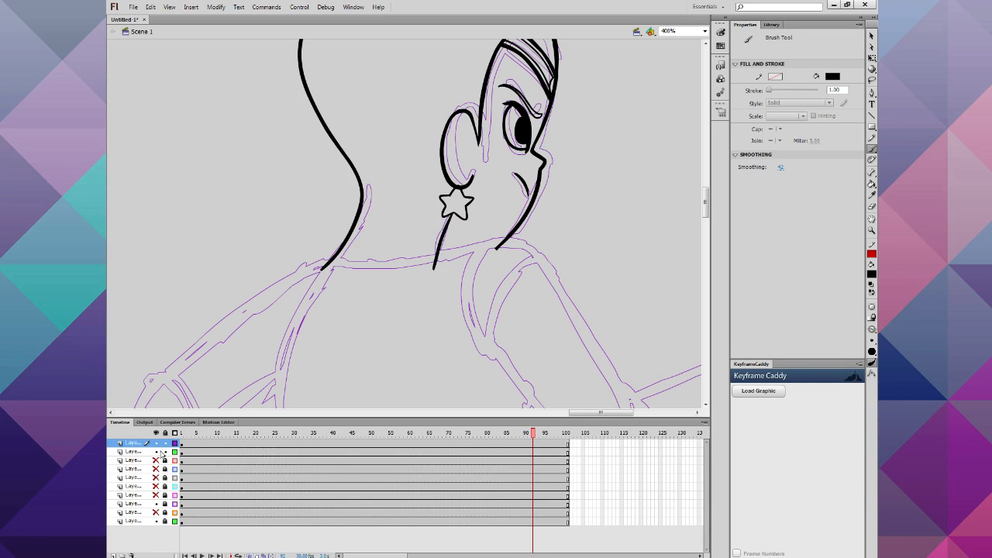
click(165, 444)
click(141, 452)
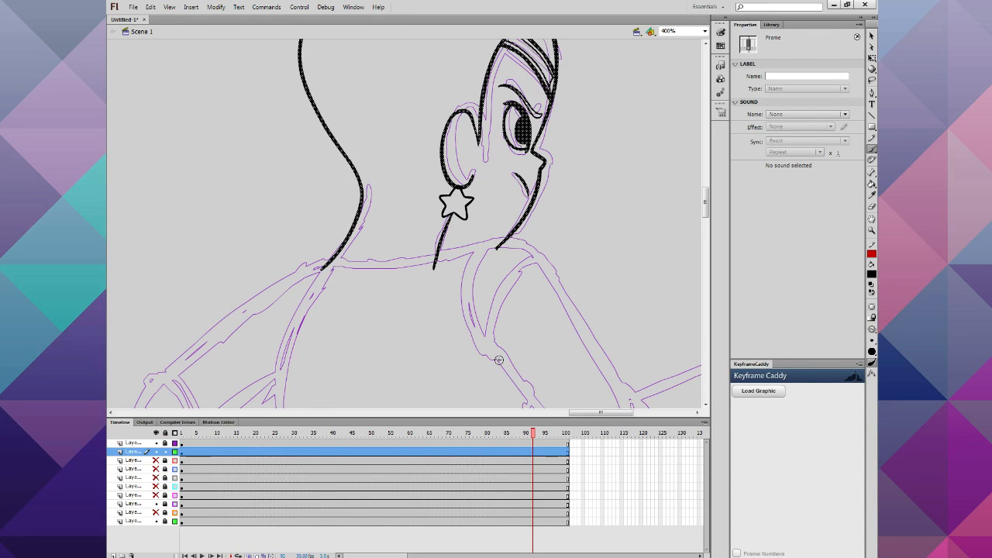
click(871, 36)
click(632, 269)
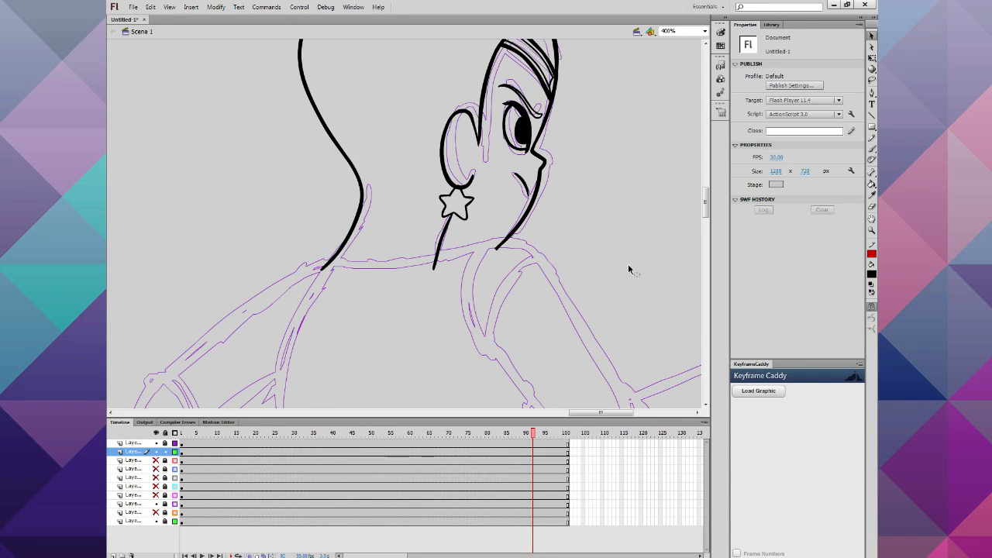
click(871, 148)
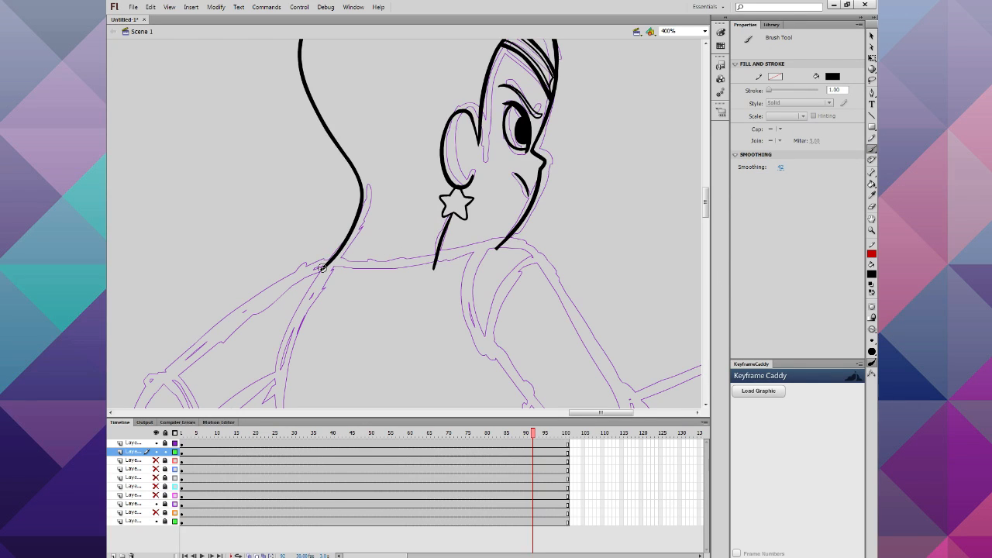
Step: Ink the neckline from the nape over the shoulder to the inner elbow, and add two curved bands across the neck
mouse_move(320, 269)
mouse_down()
mouse_move(385, 270)
mouse_move(509, 246)
mouse_move(550, 267)
mouse_move(636, 402)
mouse_up()
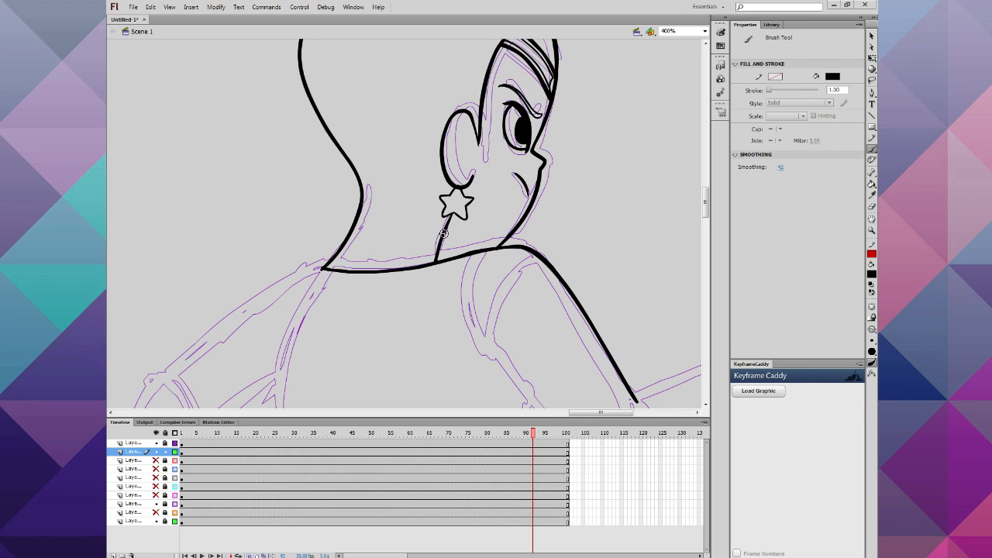
drag(449, 224, 360, 220)
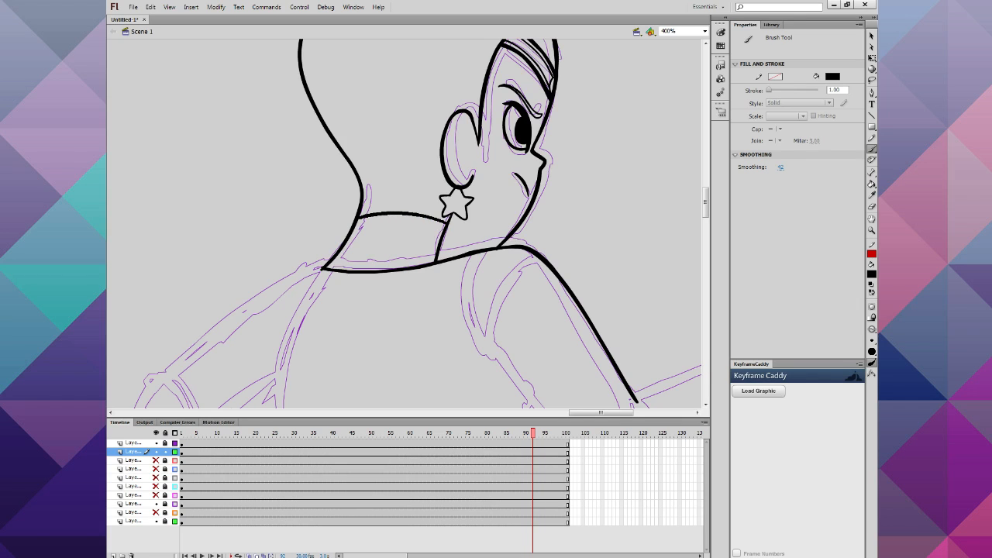
drag(438, 243, 347, 243)
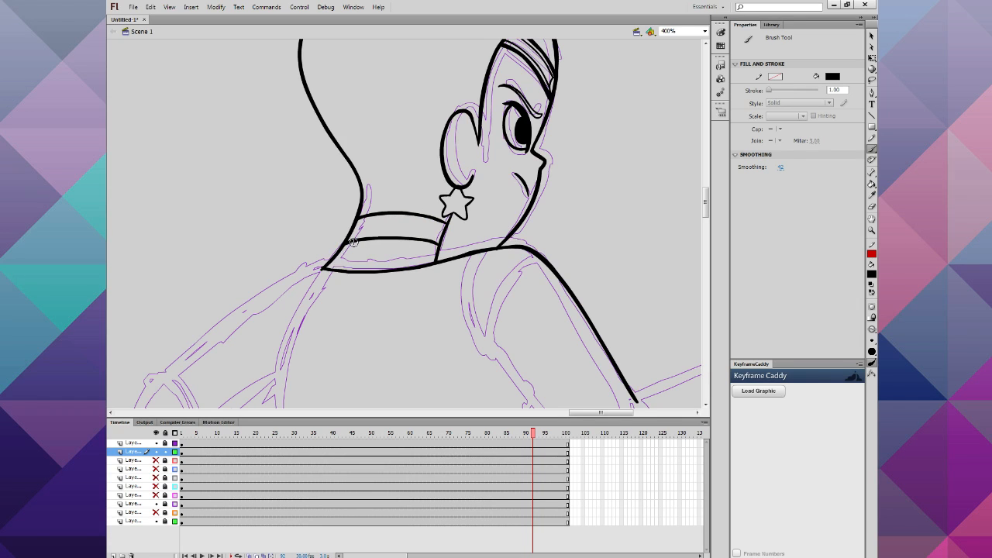
Step: Ink the raised hand's outer edge from the wrist up around the little finger
scroll(463, 337, down, 3)
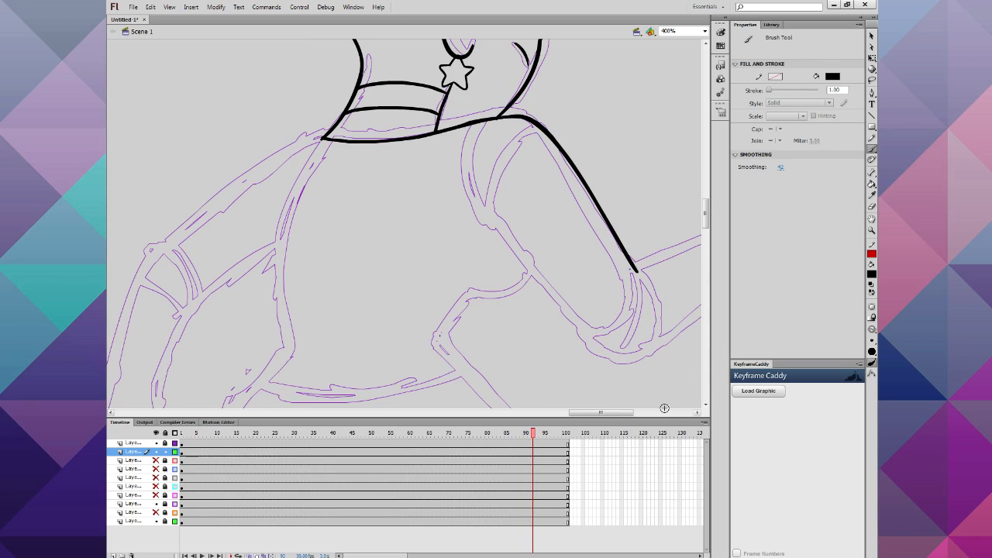
click(697, 413)
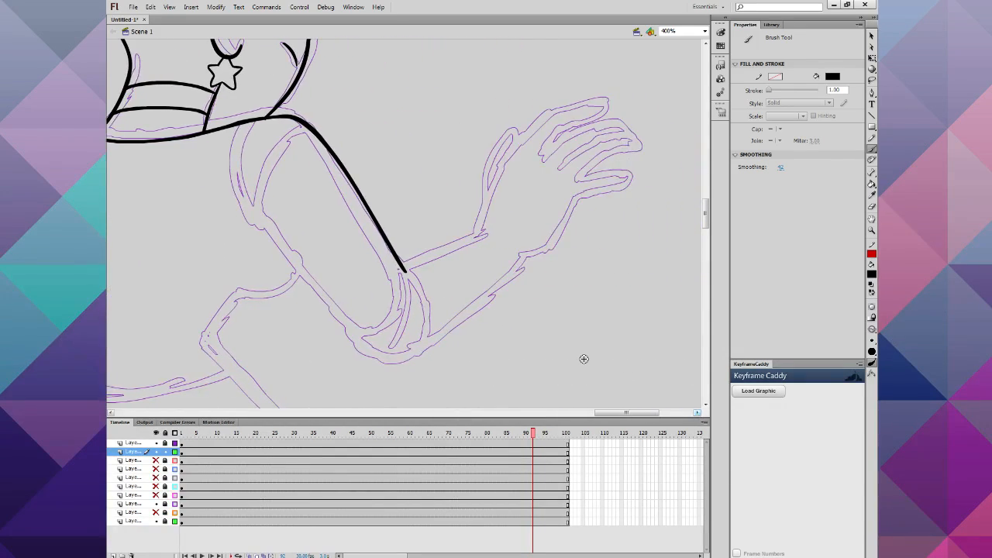
scroll(584, 359, up, 1)
mouse_move(519, 297)
mouse_down()
mouse_move(549, 288)
mouse_move(576, 242)
mouse_move(617, 231)
mouse_move(629, 209)
mouse_move(635, 216)
mouse_move(624, 230)
mouse_move(626, 220)
mouse_move(595, 223)
mouse_up()
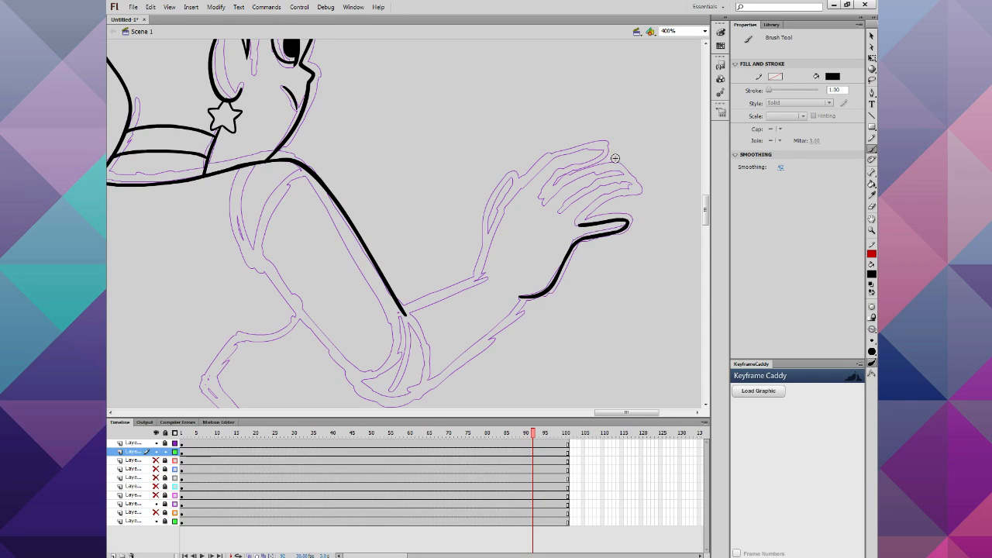
mouse_move(486, 277)
mouse_down()
mouse_move(510, 203)
mouse_move(542, 168)
mouse_move(606, 158)
mouse_move(535, 195)
mouse_up()
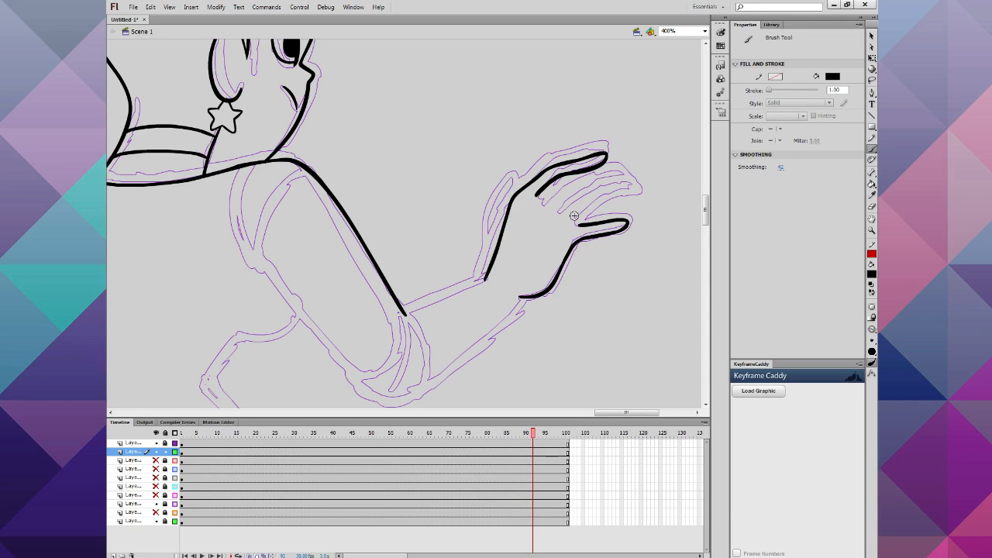
key(ctrl+z)
key(ctrl+z)
key(ctrl+z)
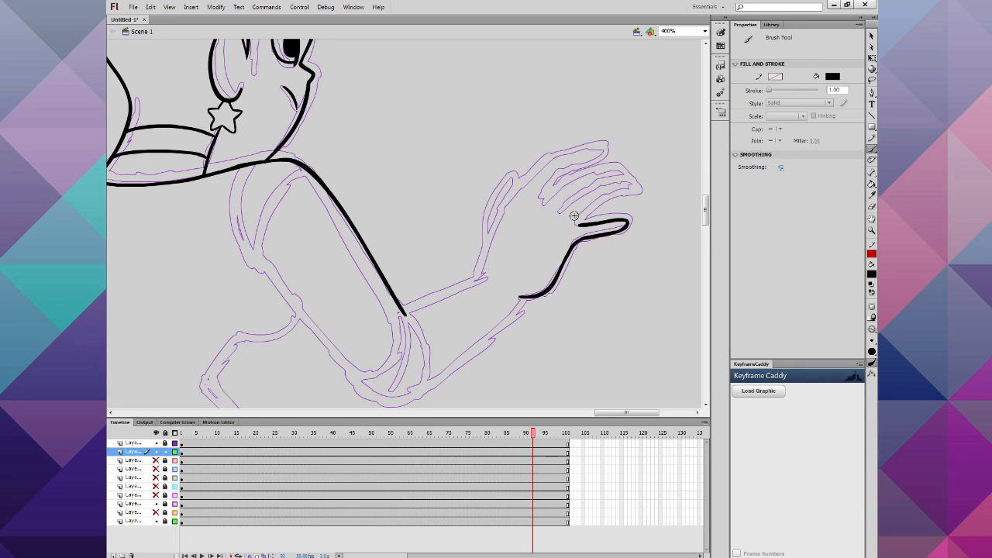
Step: Ink the two middle fingers, the thumb-side edge of the hand and the index finger, redrawing the index finger once
mouse_move(571, 226)
mouse_down()
mouse_move(638, 176)
mouse_move(597, 181)
mouse_move(568, 203)
mouse_move(554, 198)
mouse_move(572, 177)
mouse_move(633, 172)
mouse_up()
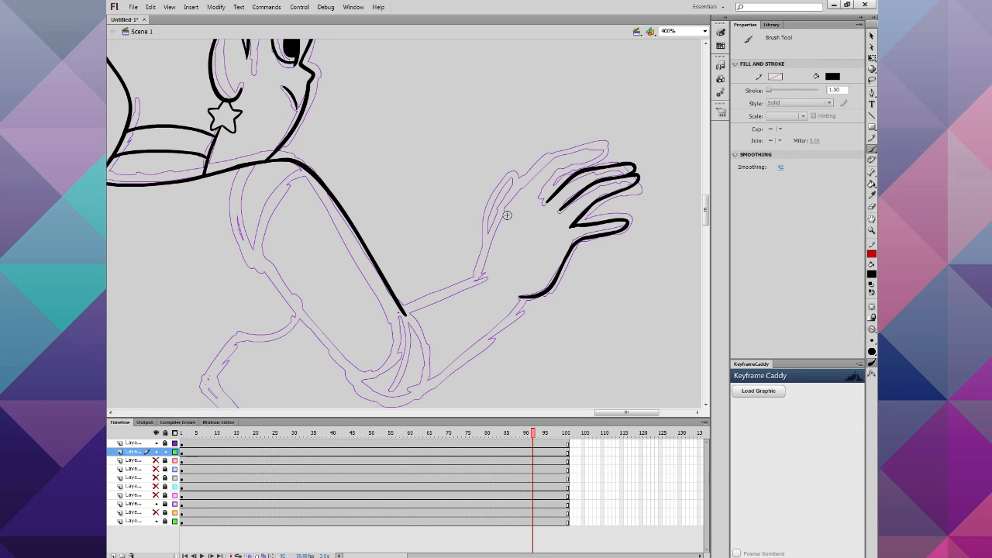
mouse_move(481, 276)
mouse_down()
mouse_move(534, 175)
mouse_move(568, 165)
mouse_move(521, 193)
mouse_move(536, 170)
mouse_move(605, 142)
mouse_move(608, 149)
mouse_move(561, 172)
mouse_up()
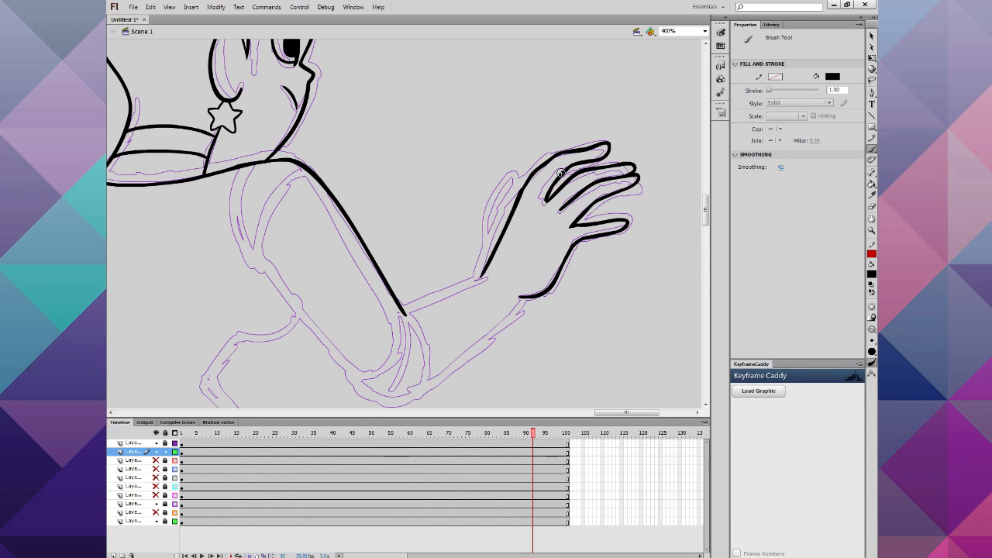
key(ctrl+z)
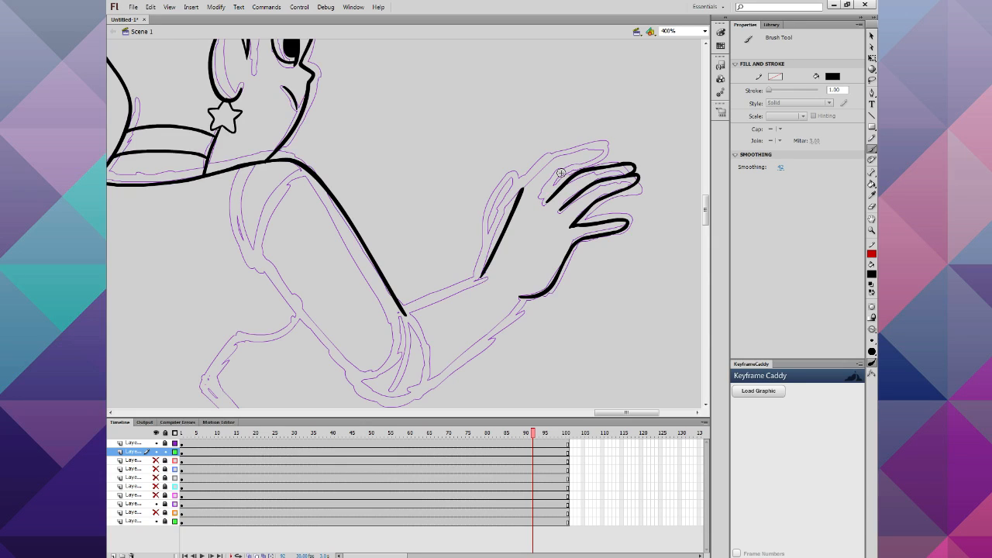
mouse_move(553, 192)
mouse_down()
mouse_move(547, 199)
mouse_move(535, 175)
mouse_move(550, 157)
mouse_move(608, 149)
mouse_move(573, 169)
mouse_move(552, 160)
mouse_up()
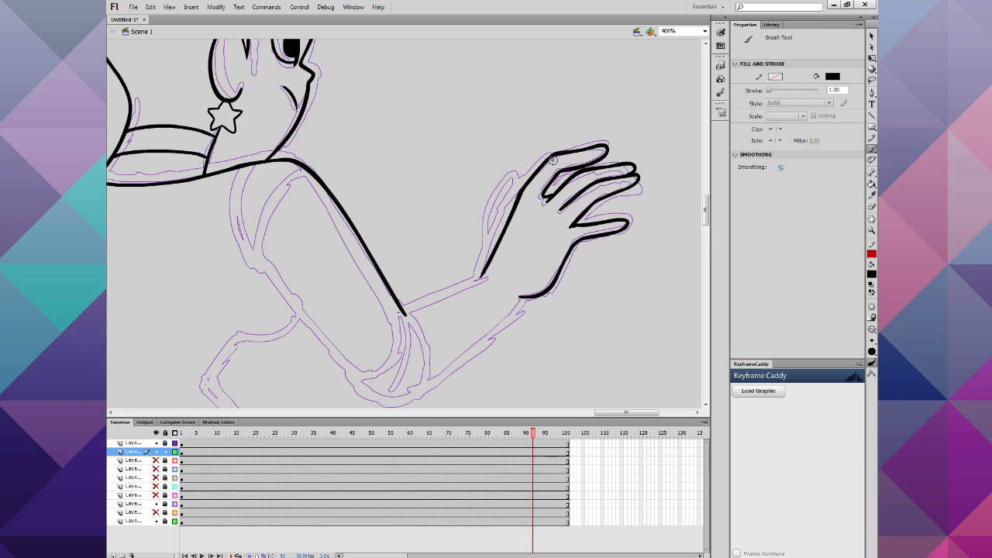
Step: Hide the purple body sketch and touch up the fingertips and the joins between the fingers
click(156, 504)
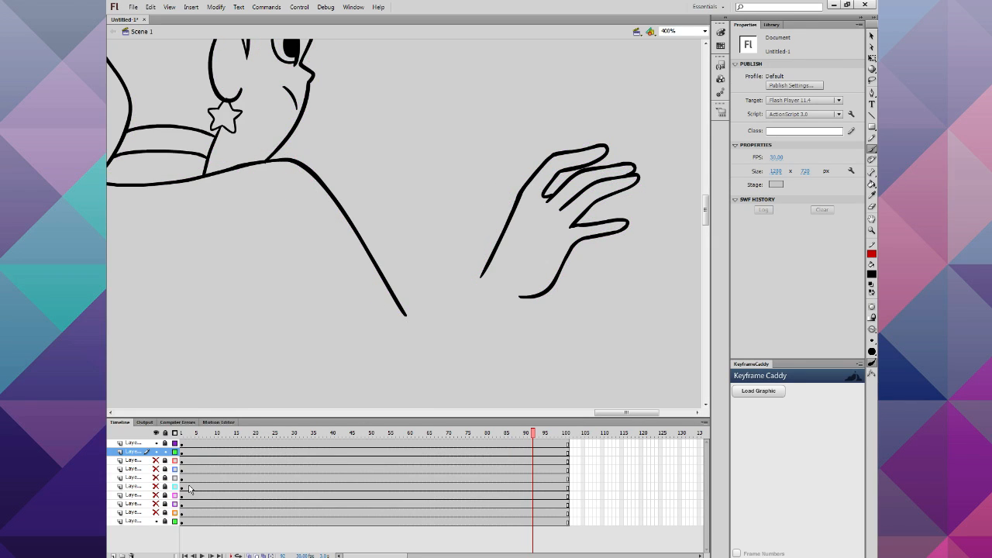
drag(639, 179, 619, 186)
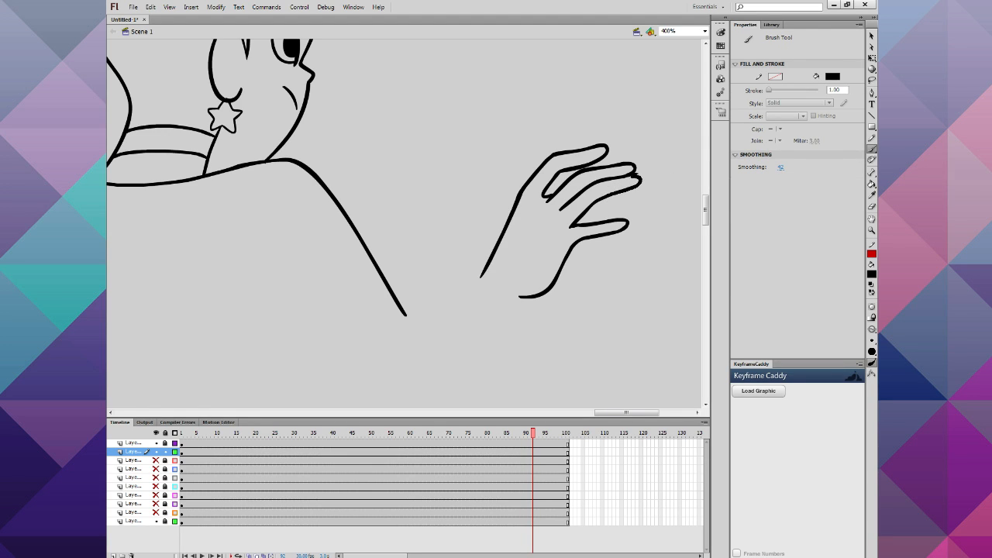
drag(634, 176, 614, 179)
mouse_move(561, 205)
mouse_down()
mouse_move(544, 203)
mouse_move(556, 197)
mouse_up()
key(ctrl+z)
Step: Show the purple and orange sketch layers and ink both edges of the forearm between wrist and elbow
drag(157, 512, 158, 503)
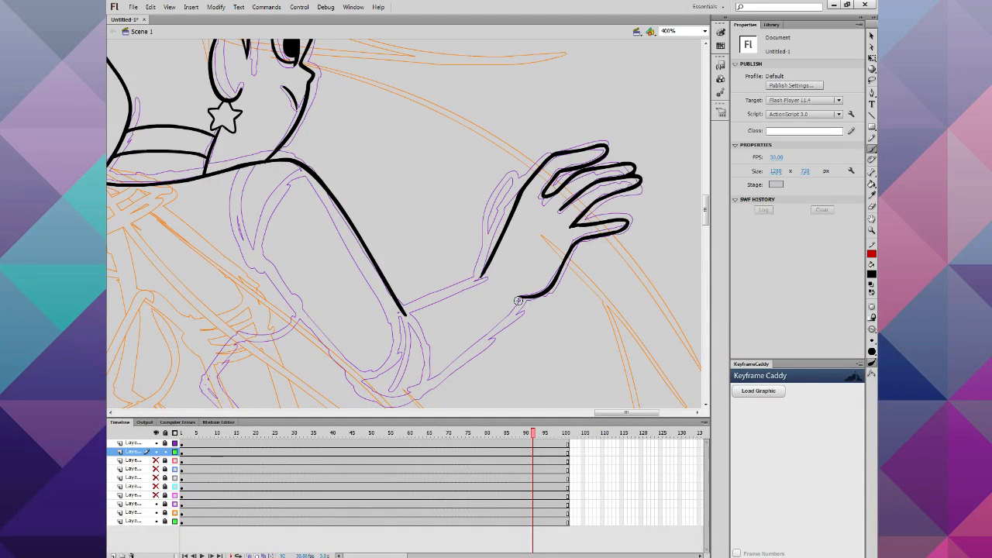
mouse_move(520, 297)
mouse_down()
mouse_move(461, 355)
mouse_move(395, 395)
mouse_up()
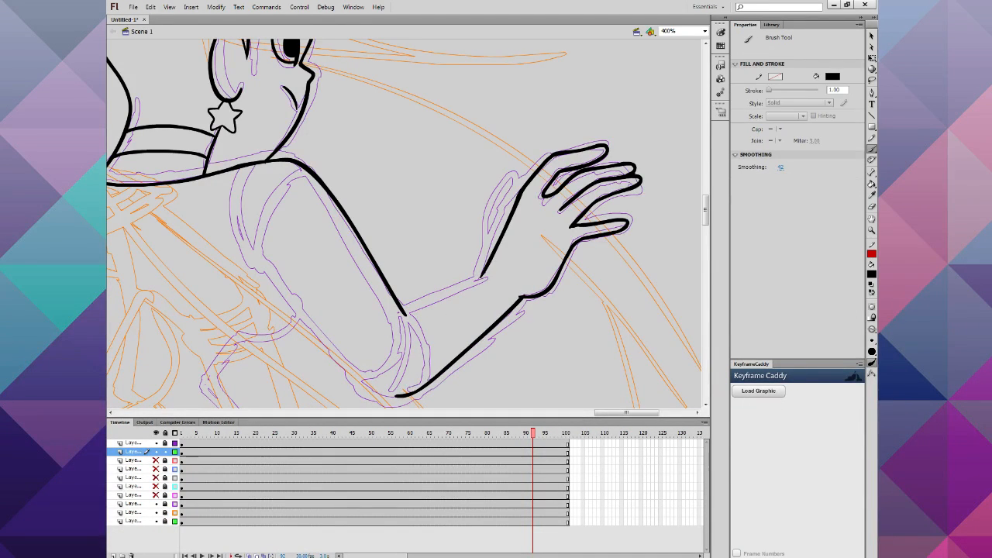
drag(478, 277, 413, 312)
mouse_move(539, 297)
mouse_down()
mouse_move(517, 298)
mouse_move(531, 292)
mouse_up()
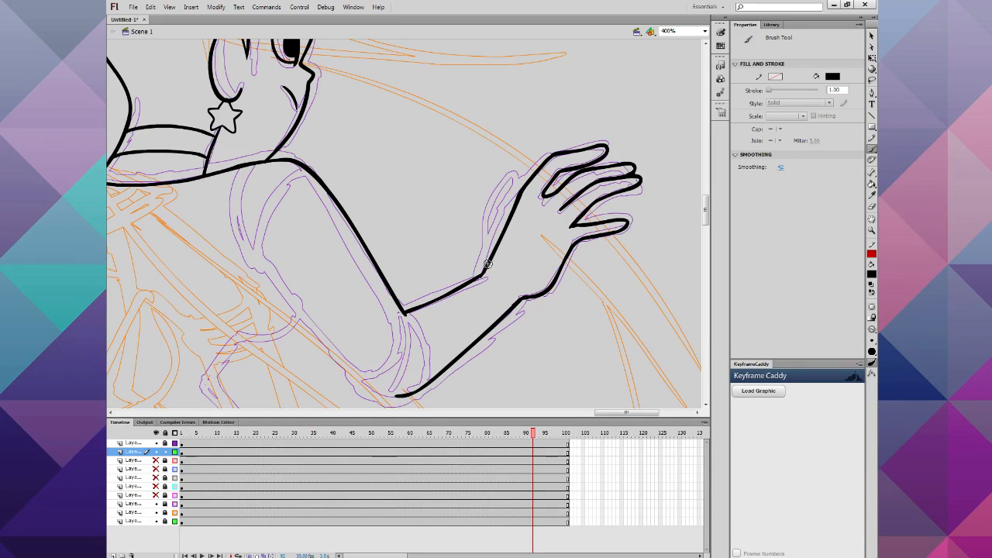
Step: Ink the thumb against the side of the hand and refine its tip with the purple sketch hidden
mouse_move(488, 267)
mouse_down()
mouse_move(513, 176)
mouse_move(515, 205)
mouse_up()
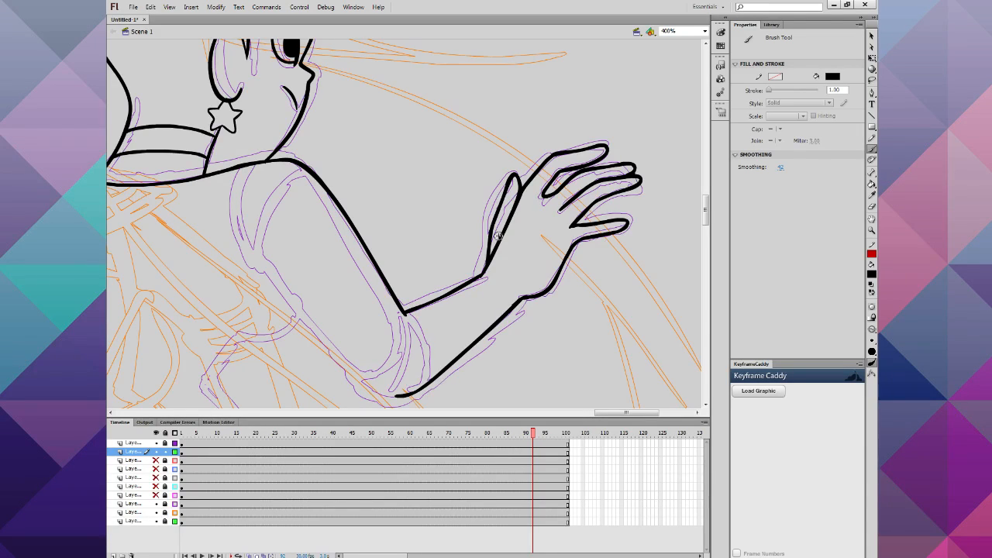
click(156, 504)
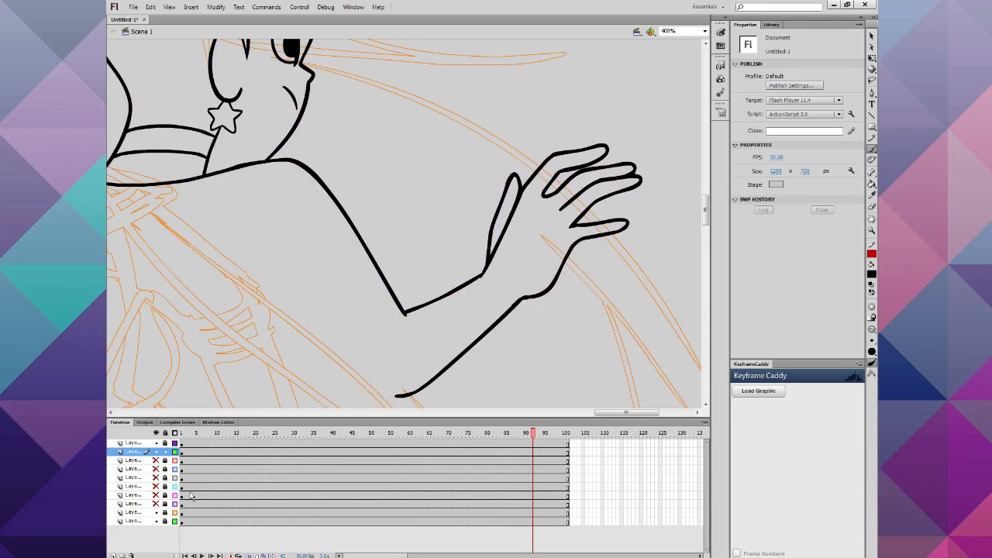
drag(501, 186, 512, 166)
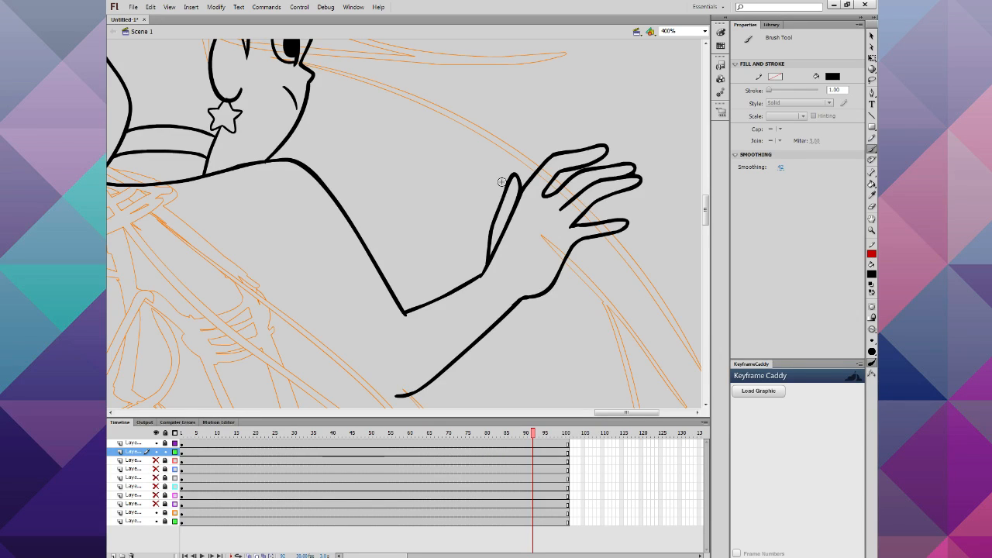
Step: Show the purple sketch again and ink the rounded elbow, the upper arm's underside and two curved sleeve lines at the shoulder
click(156, 504)
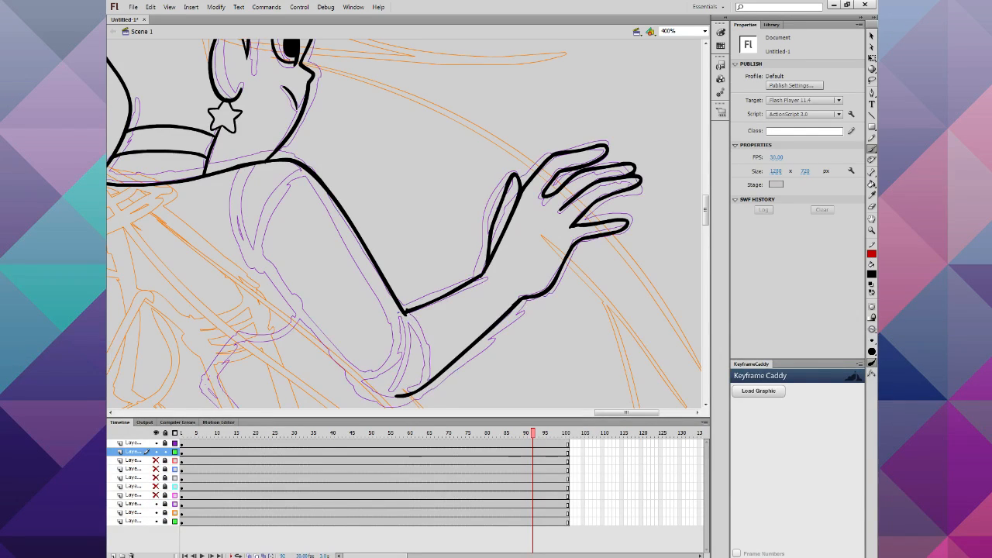
mouse_move(406, 311)
mouse_down()
mouse_move(404, 395)
mouse_move(386, 406)
mouse_move(353, 382)
mouse_up()
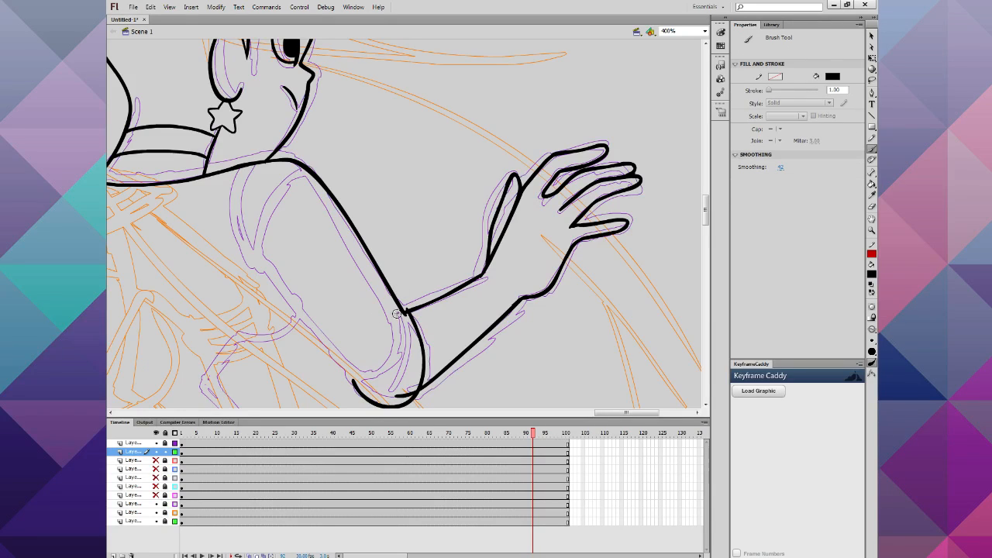
mouse_move(404, 313)
mouse_down()
mouse_move(390, 364)
mouse_move(354, 379)
mouse_move(230, 248)
mouse_up()
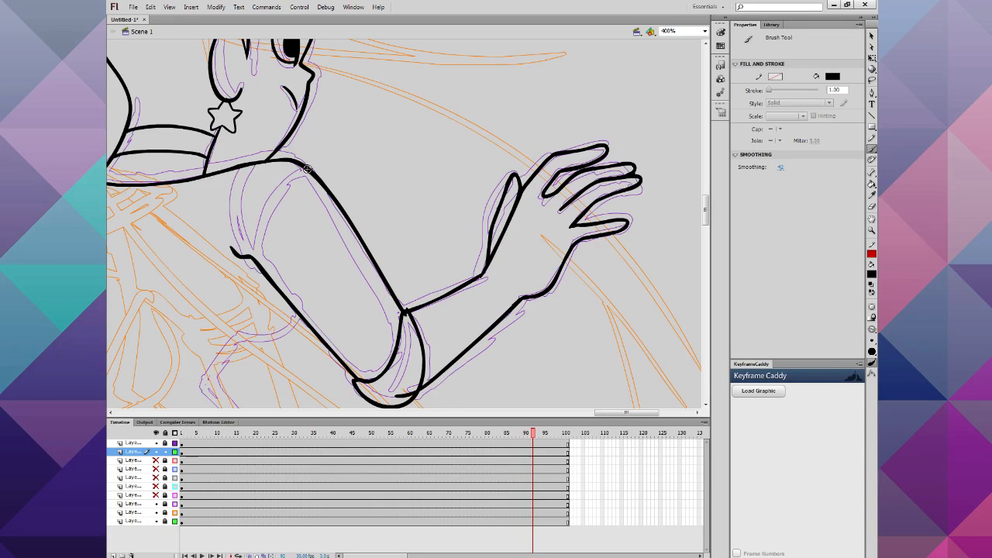
mouse_move(306, 169)
mouse_down()
mouse_move(274, 192)
mouse_move(258, 258)
mouse_up()
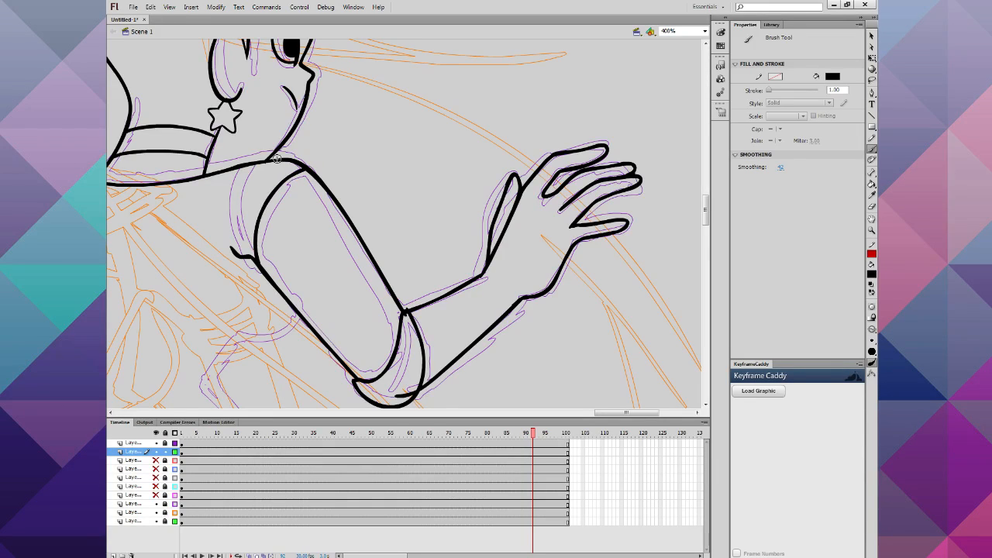
mouse_move(278, 160)
mouse_down()
mouse_move(233, 221)
mouse_move(239, 252)
mouse_up()
Step: Remove the forearm line overlapping inside the elbow and clean up the corners where the elbow curves meet the arm
drag(393, 392, 416, 392)
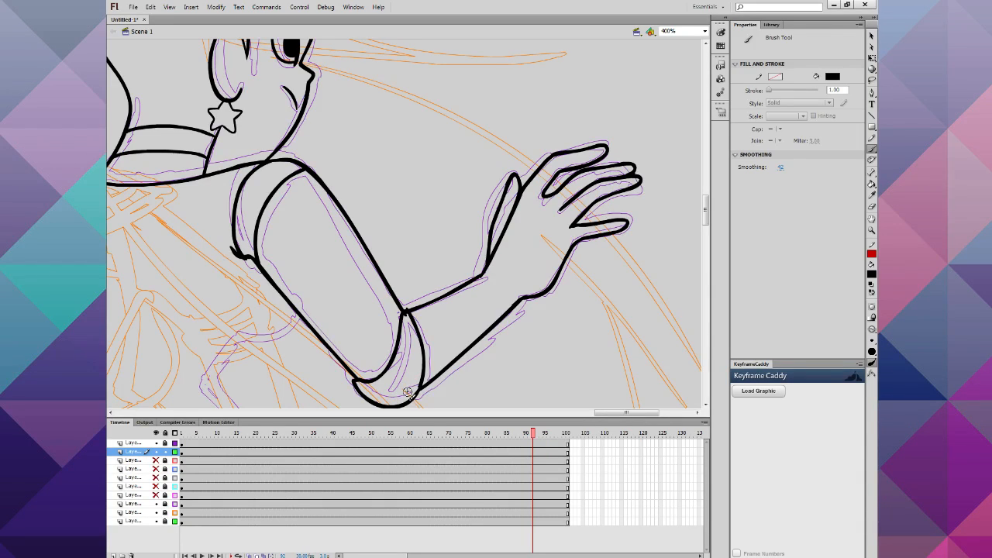
scroll(407, 392, down, 3)
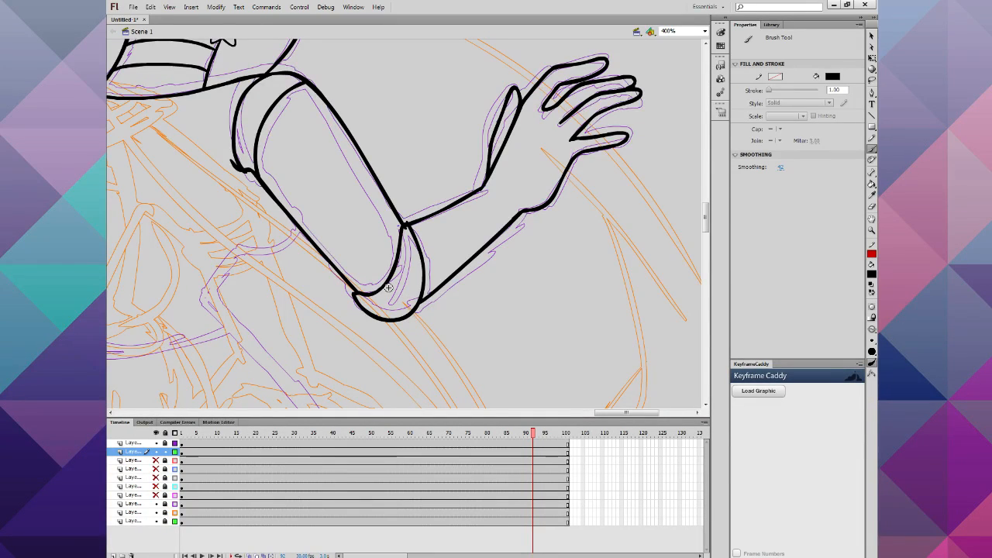
drag(404, 224, 413, 231)
mouse_move(347, 288)
mouse_down()
mouse_move(362, 262)
mouse_move(367, 292)
mouse_move(353, 289)
mouse_move(369, 310)
mouse_up()
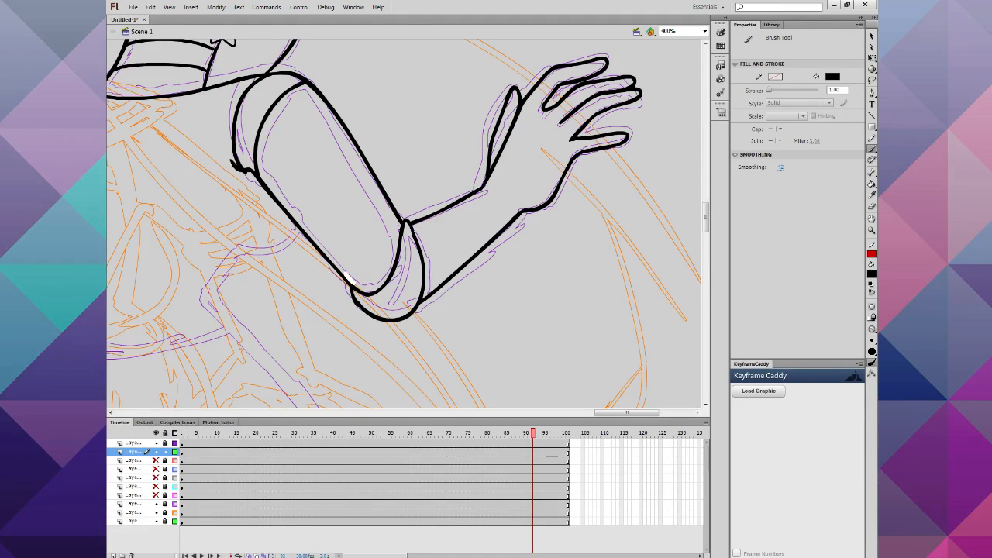
drag(406, 215, 414, 237)
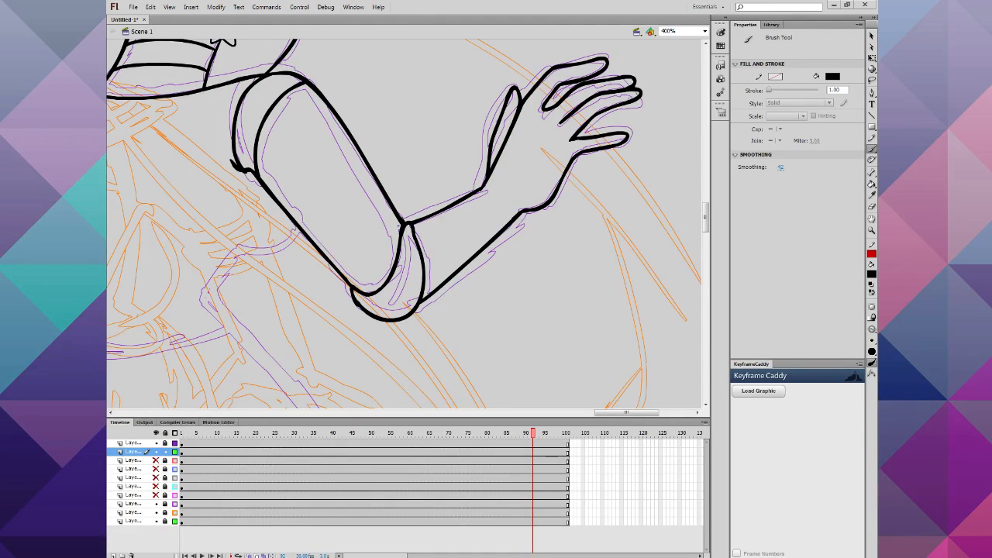
Step: Ink the curved chest line beneath the upper arm and the angled torso contour leading down from it toward the hip
click(111, 412)
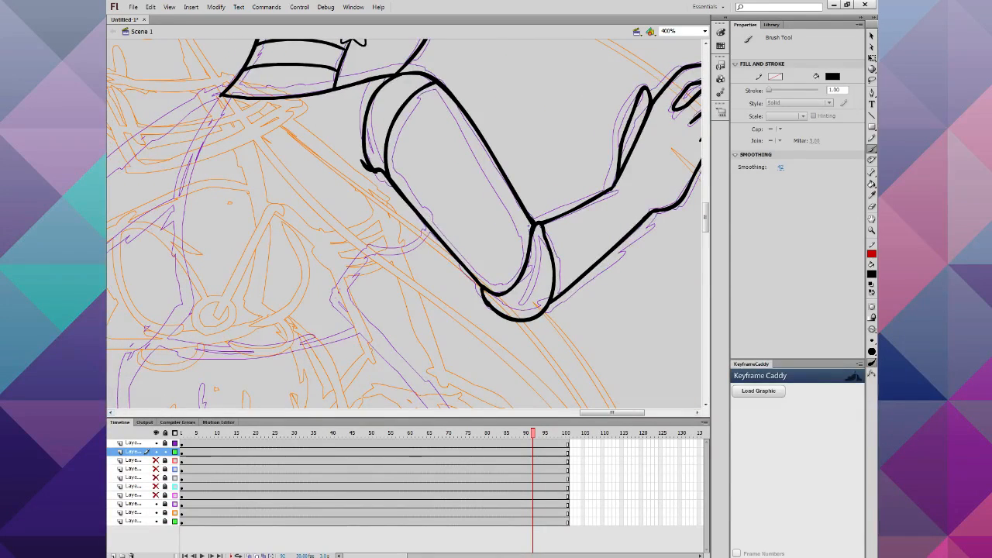
mouse_move(429, 230)
mouse_down()
mouse_move(401, 257)
mouse_move(370, 255)
mouse_up()
click(705, 405)
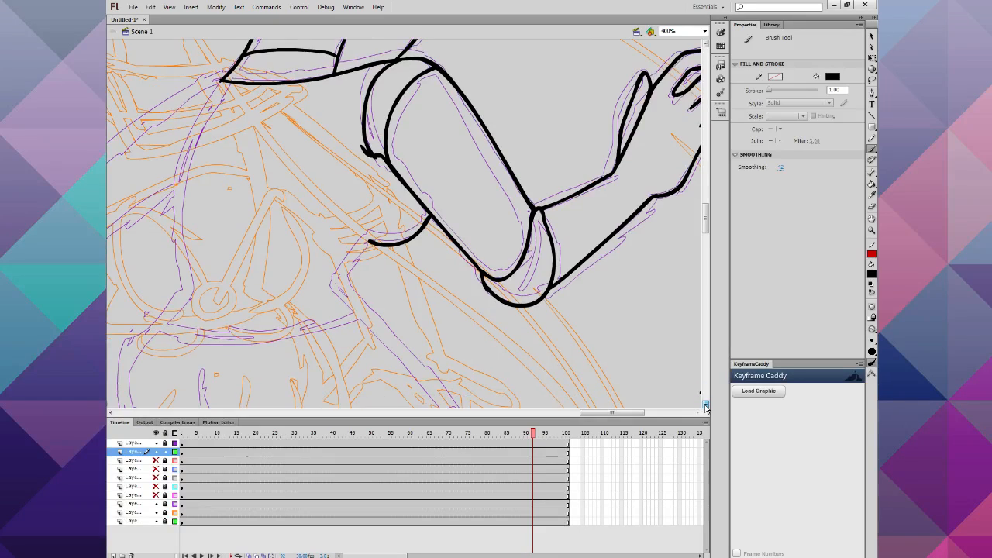
click(704, 404)
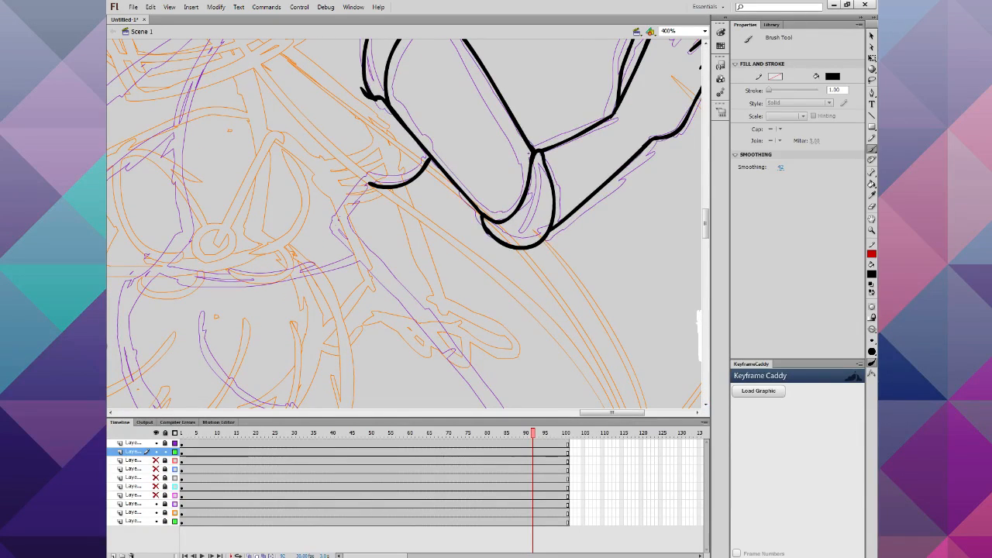
mouse_move(369, 186)
mouse_down()
mouse_move(340, 225)
mouse_move(387, 269)
mouse_up()
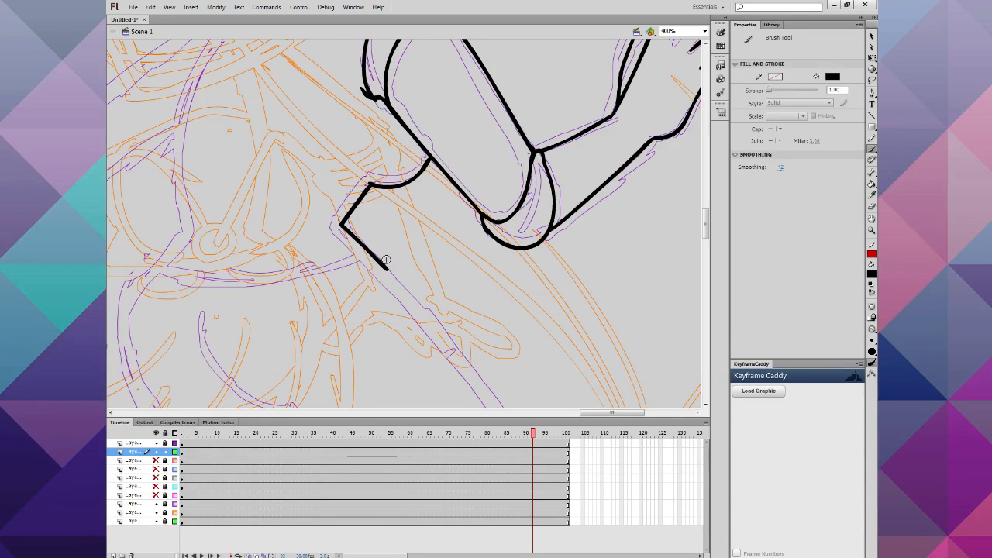
Step: Ink the outer hip and thigh line and the inner thigh line of the right-hand leg over the purple sketch
scroll(388, 262, down, 5)
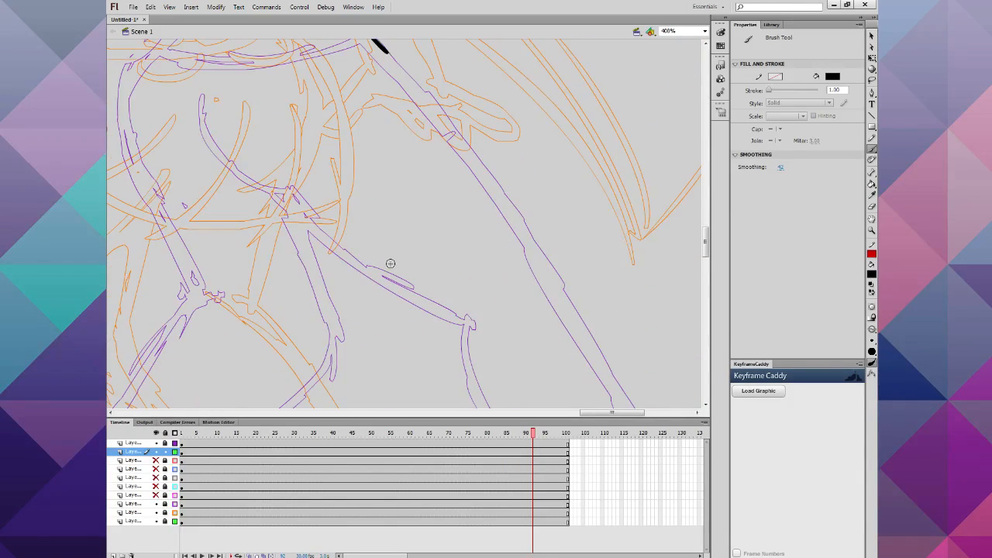
mouse_move(378, 40)
mouse_down()
mouse_move(409, 64)
mouse_move(572, 310)
mouse_up()
mouse_move(288, 194)
mouse_down()
mouse_move(338, 250)
mouse_move(465, 326)
mouse_up()
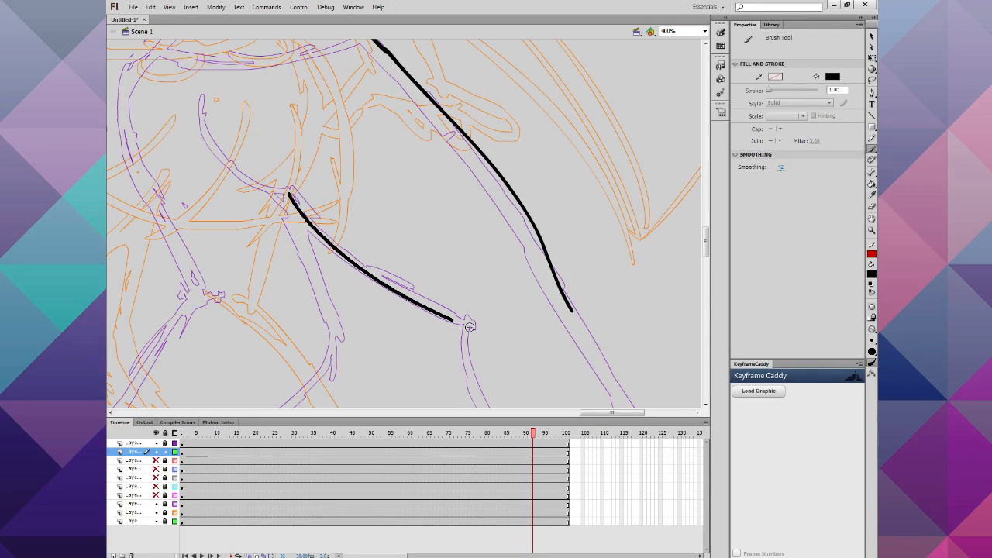
Step: Ink both edges of the right-hand lower leg from the knee past the calf to the ankle and instep
scroll(473, 321, down, 5)
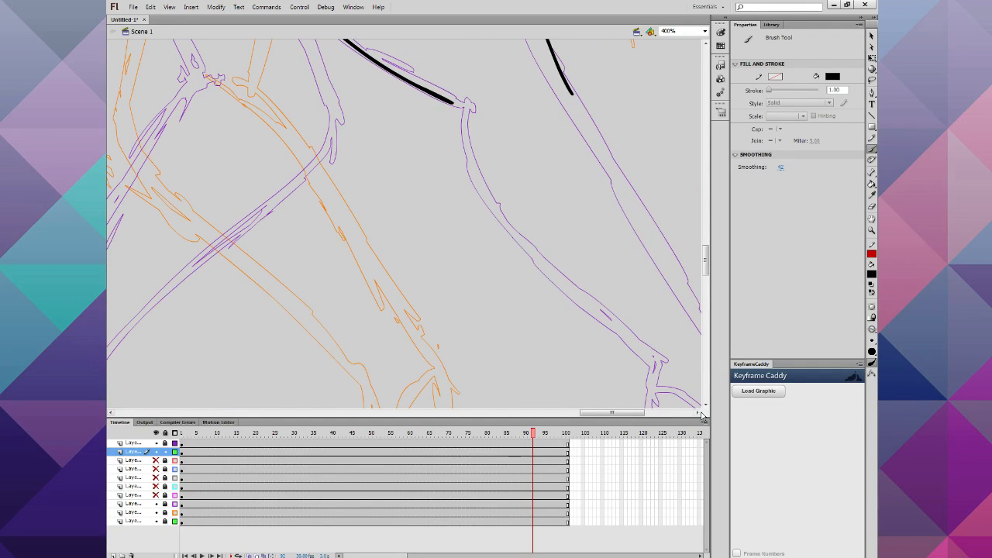
click(699, 413)
drag(699, 413, 699, 413)
scroll(576, 299, down, 2)
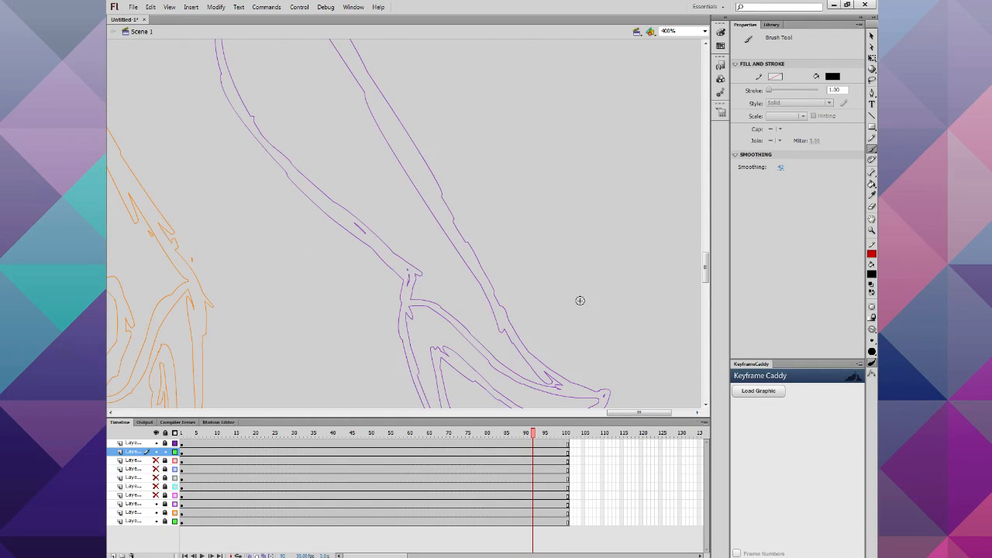
drag(325, 51, 539, 405)
mouse_move(395, 383)
mouse_down()
mouse_move(400, 325)
mouse_move(388, 293)
mouse_move(264, 176)
mouse_move(217, 115)
mouse_move(208, 48)
mouse_up()
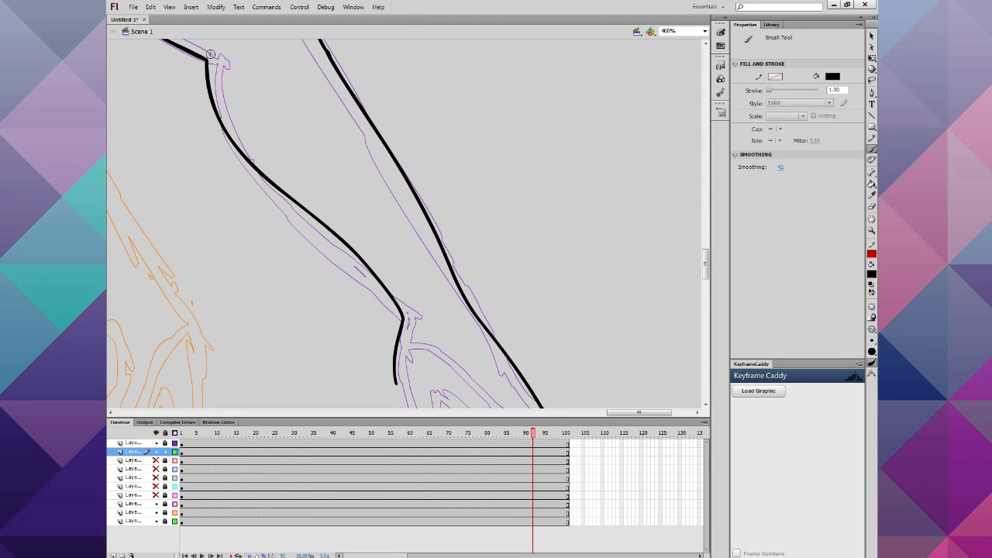
Step: Ink the right-hand high-heeled shoe with its sole, heel and toe, and redraw its upper opening line higher along the foot
scroll(269, 184, down, 2)
scroll(271, 190, down, 5)
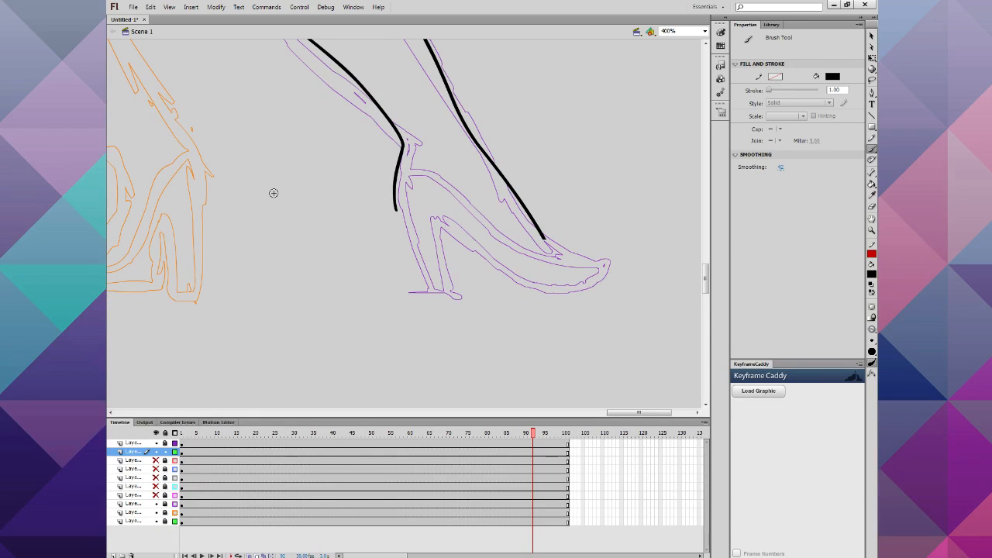
mouse_move(591, 287)
mouse_down()
mouse_move(496, 271)
mouse_move(450, 233)
mouse_move(456, 291)
mouse_move(428, 283)
mouse_up()
drag(408, 235, 395, 200)
mouse_move(593, 286)
mouse_down()
mouse_move(600, 275)
mouse_move(543, 236)
mouse_move(412, 189)
mouse_move(396, 191)
mouse_move(399, 199)
mouse_up()
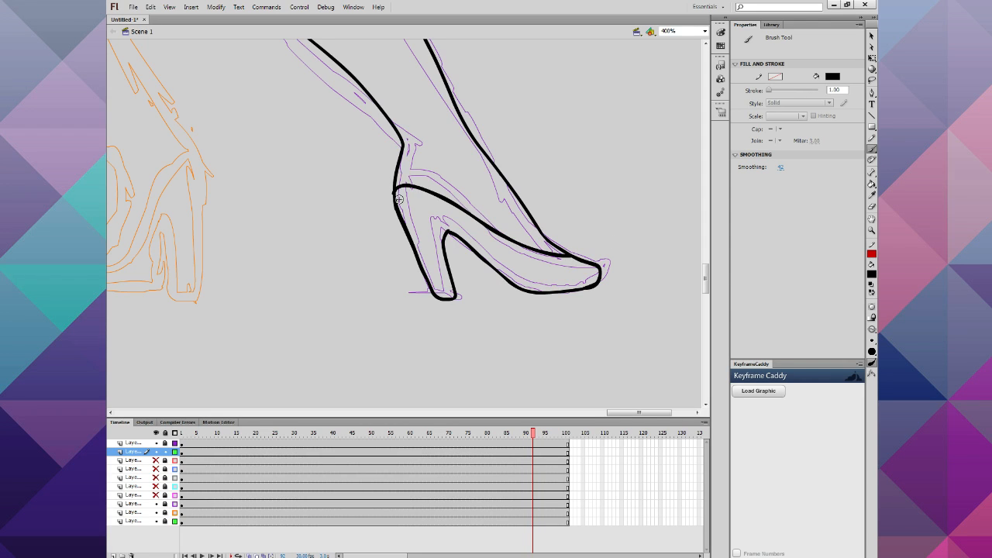
key(ctrl+z)
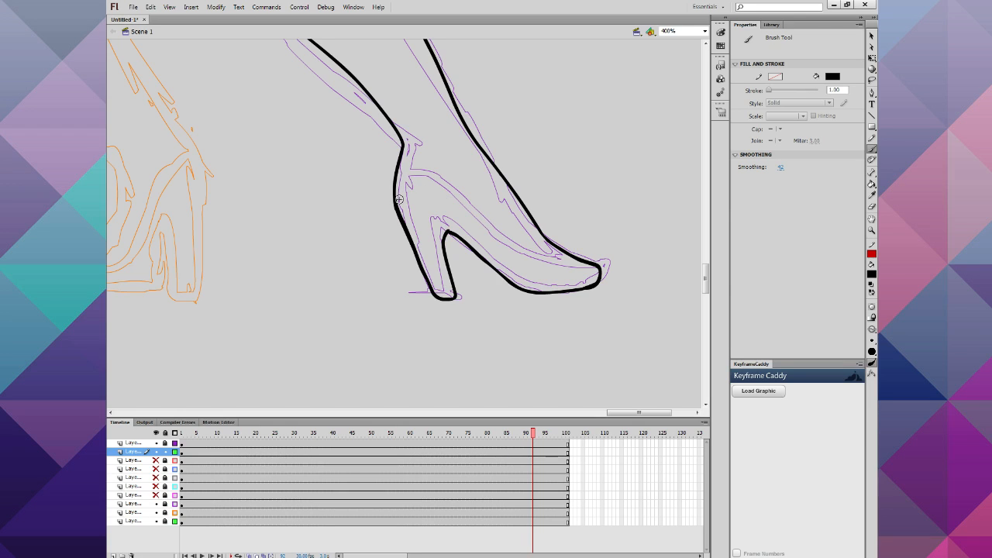
mouse_move(568, 255)
mouse_down()
mouse_move(530, 249)
mouse_move(440, 180)
mouse_move(403, 167)
mouse_move(389, 193)
mouse_up()
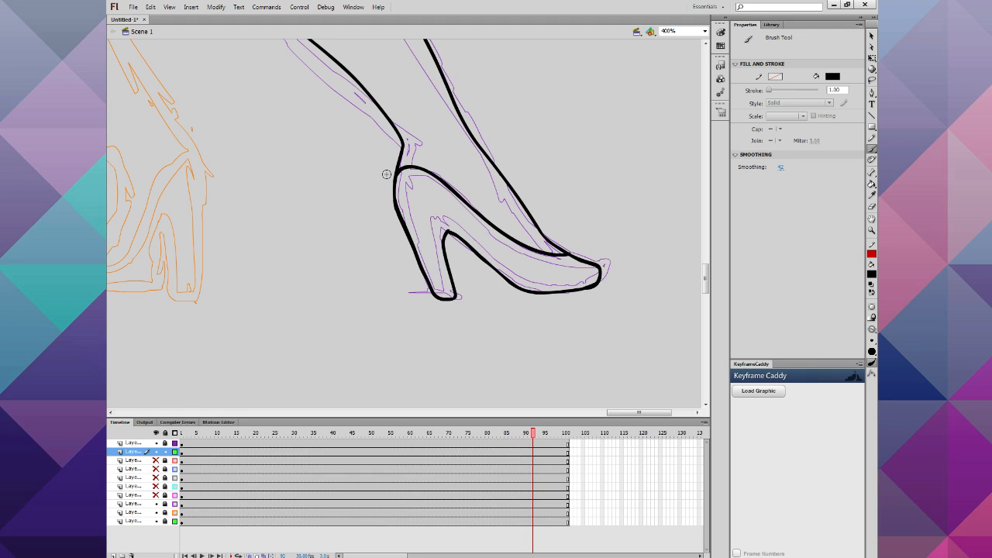
mouse_move(643, 87)
mouse_down()
mouse_move(636, 131)
mouse_move(606, 165)
mouse_move(586, 110)
mouse_move(590, 52)
mouse_move(567, 131)
mouse_move(539, 158)
mouse_move(490, 80)
mouse_up()
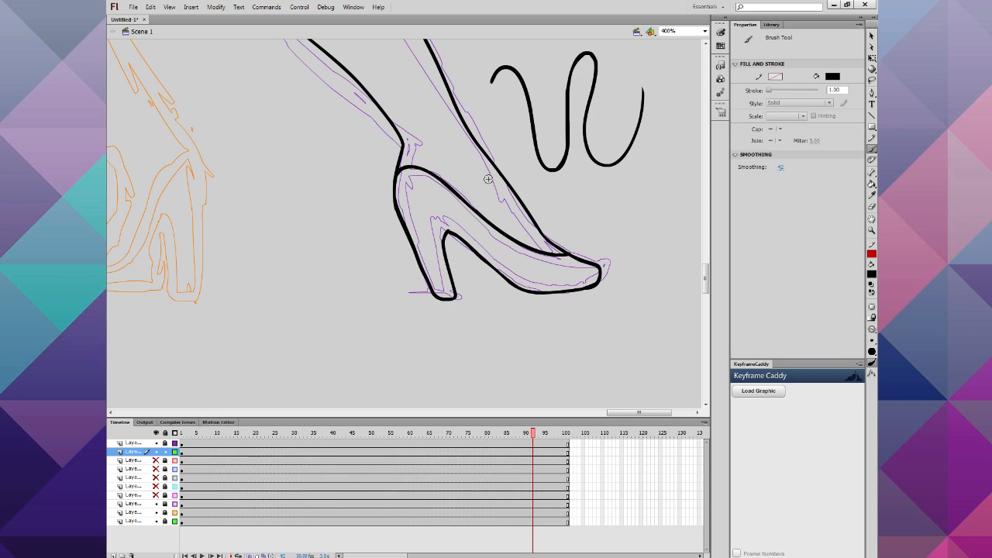
key(ctrl+z)
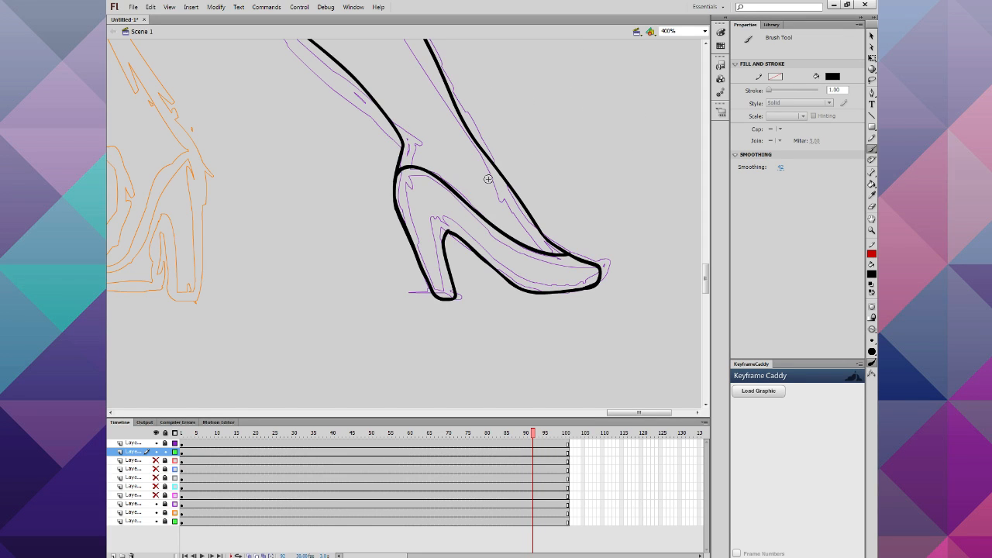
mouse_move(177, 109)
mouse_down()
mouse_move(218, 151)
mouse_move(234, 259)
mouse_move(225, 362)
mouse_up()
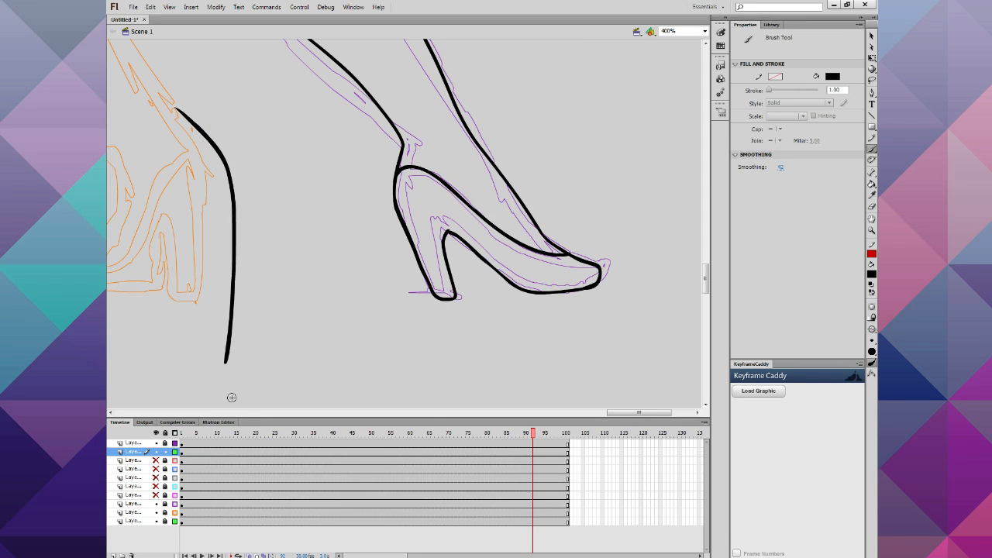
key(ctrl+z)
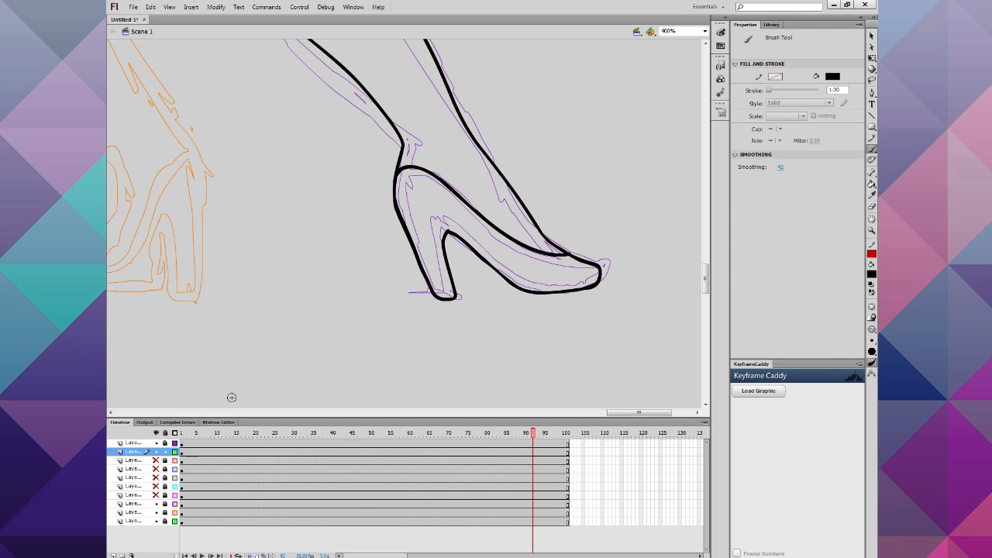
Step: Ink both edges of the left-hand leg from the thighs past the knee and partway down the shin over the purple sketch
click(110, 413)
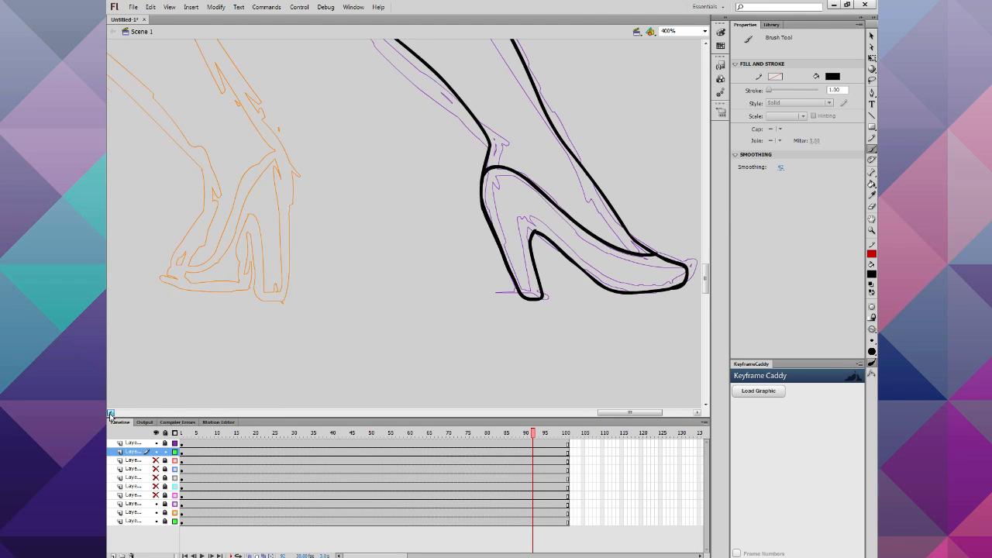
click(111, 413)
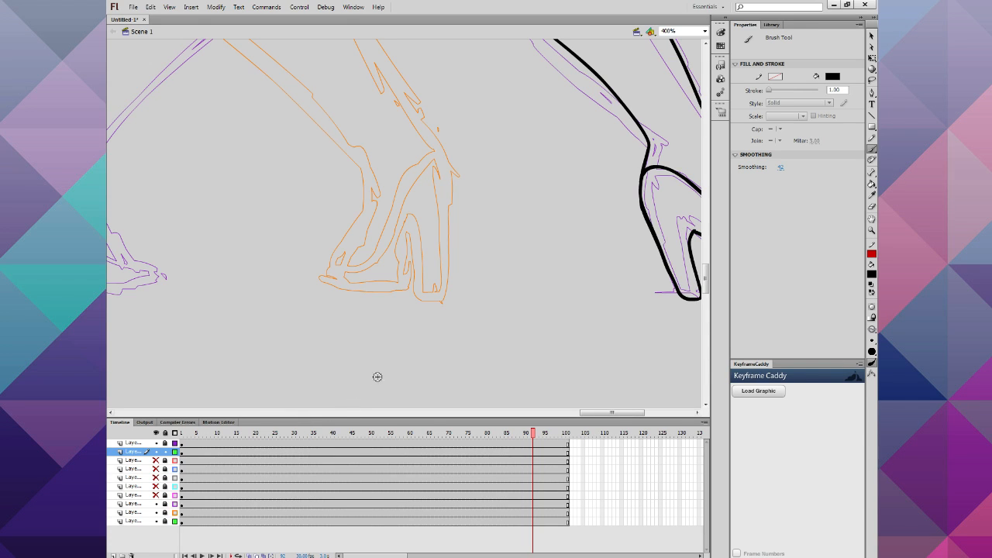
scroll(371, 358, up, 1)
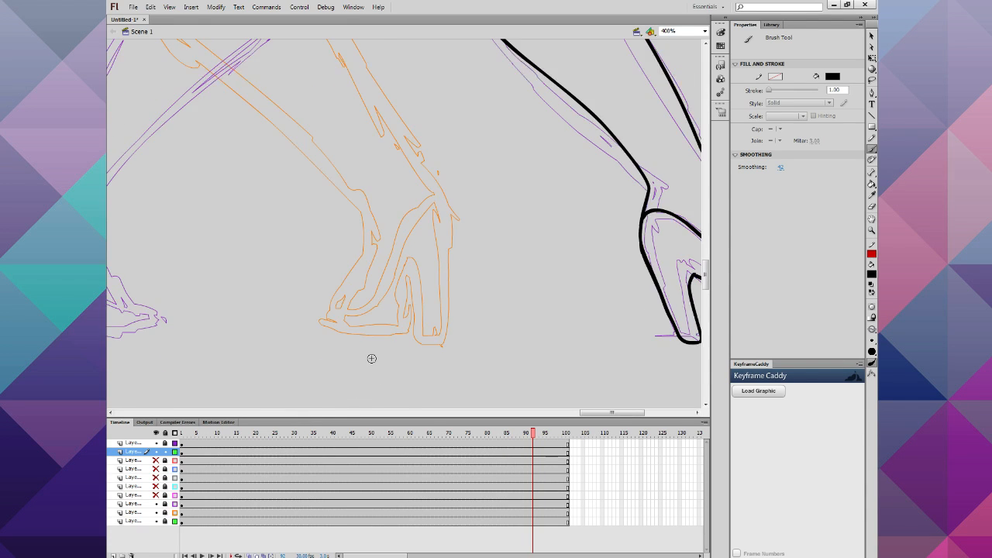
scroll(371, 358, up, 2)
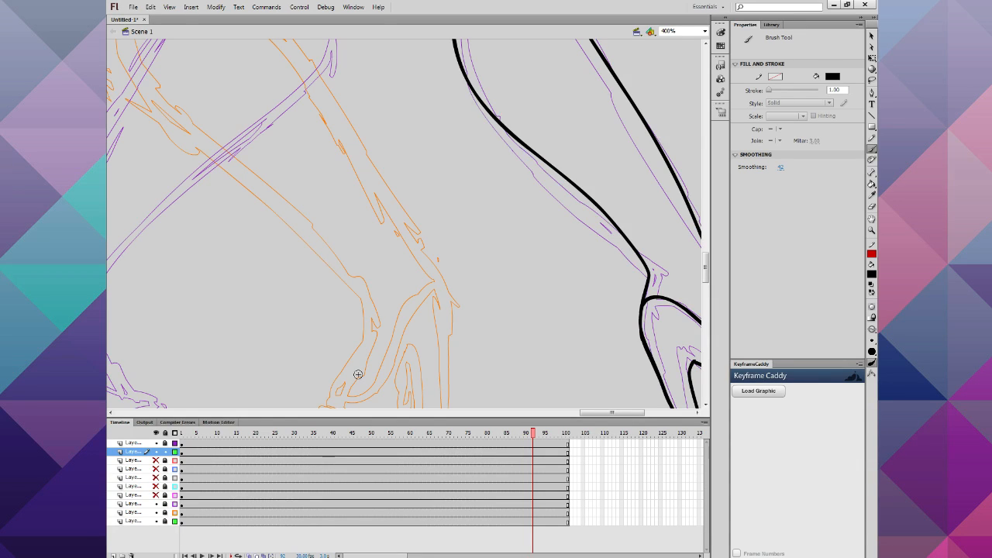
scroll(705, 45, up, 5)
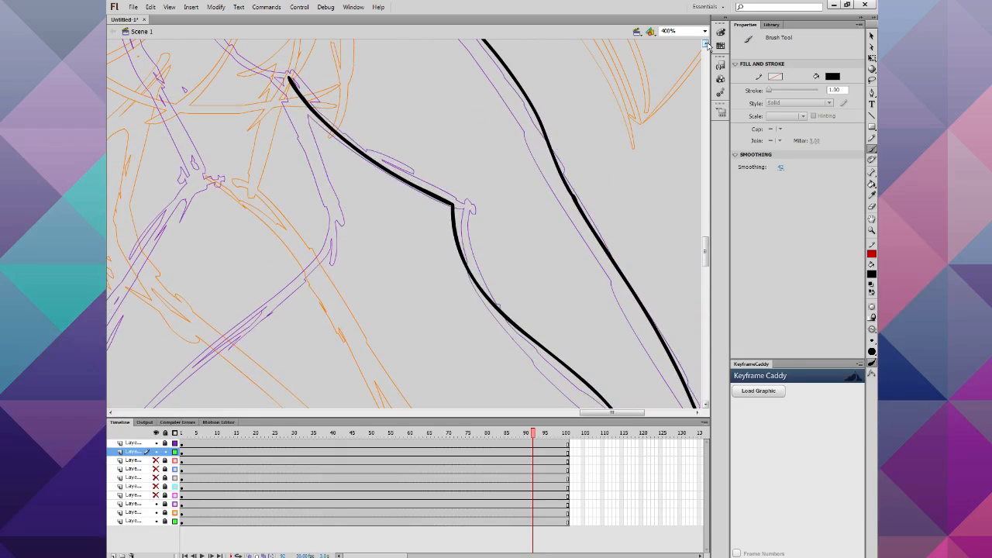
click(110, 414)
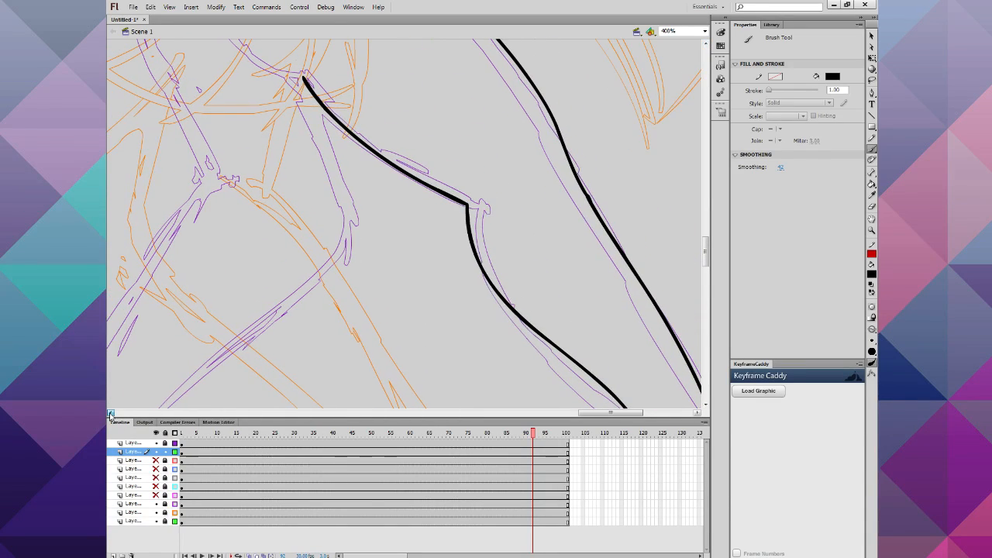
click(110, 413)
mouse_move(485, 110)
mouse_down()
mouse_move(500, 162)
mouse_move(449, 314)
mouse_move(318, 401)
mouse_up()
mouse_move(326, 75)
mouse_down()
mouse_move(352, 139)
mouse_move(341, 214)
mouse_move(231, 409)
mouse_up()
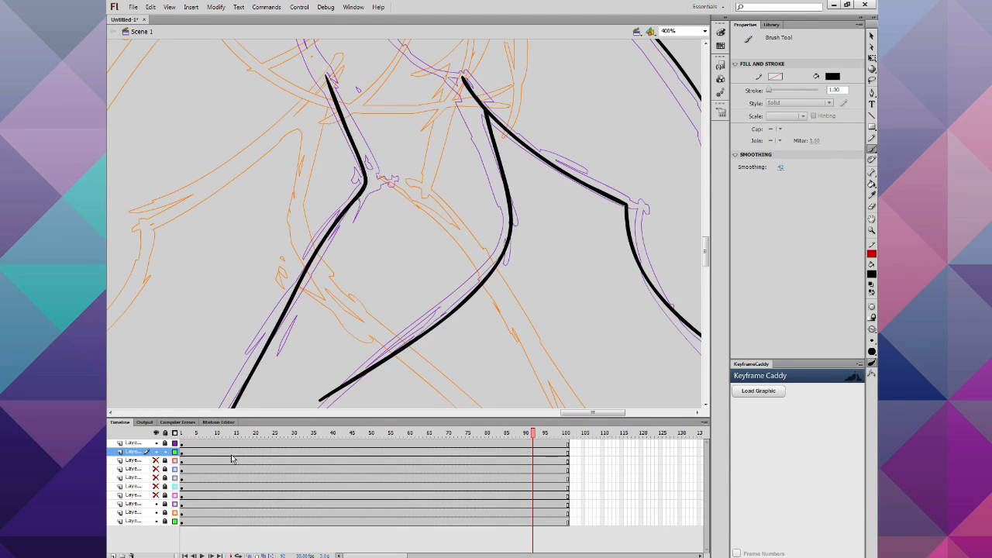
Step: Extend the left-hand leg's inner contour down the shin and around the ankle to the top of the foot
click(705, 405)
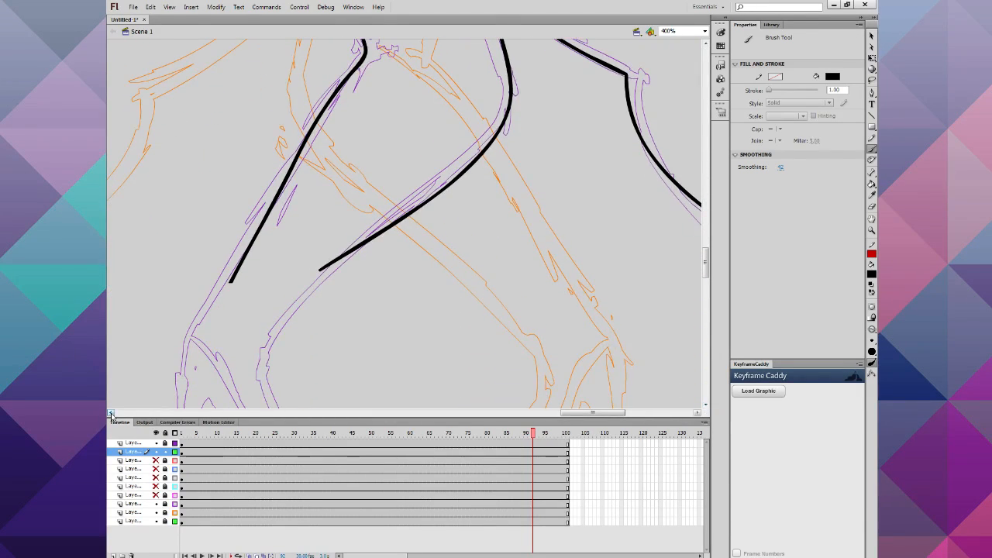
click(111, 415)
click(705, 406)
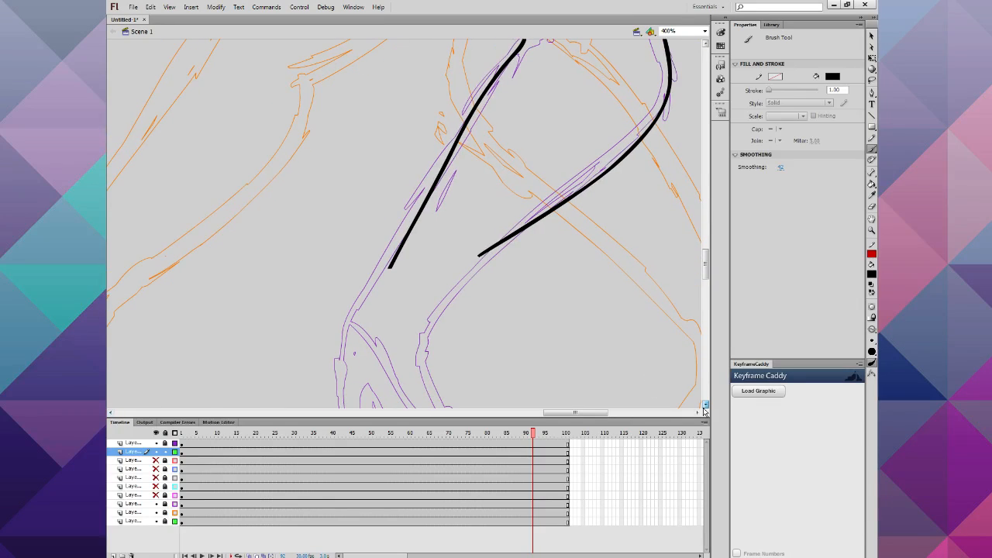
click(705, 402)
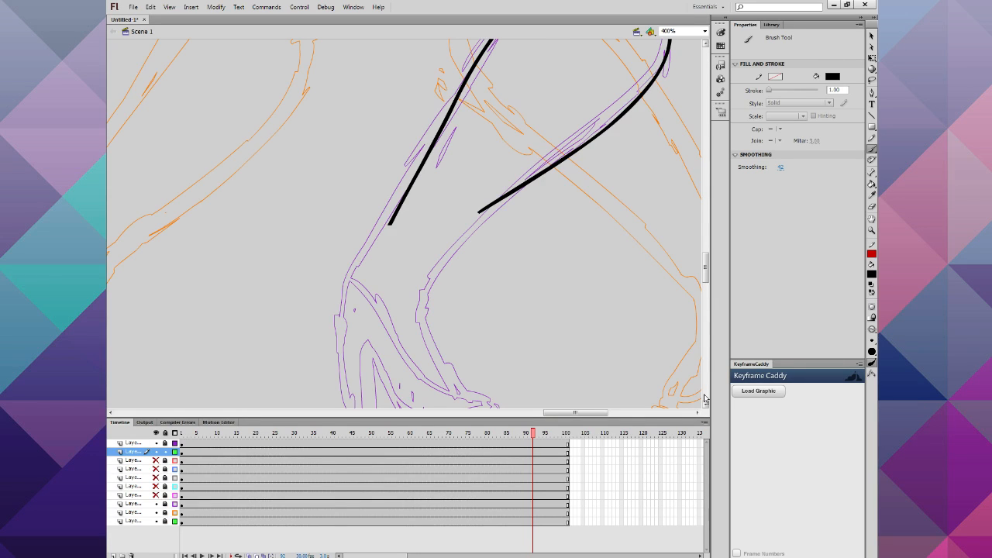
mouse_move(474, 217)
mouse_down()
mouse_move(519, 181)
mouse_move(464, 228)
mouse_move(436, 338)
mouse_move(449, 393)
mouse_up()
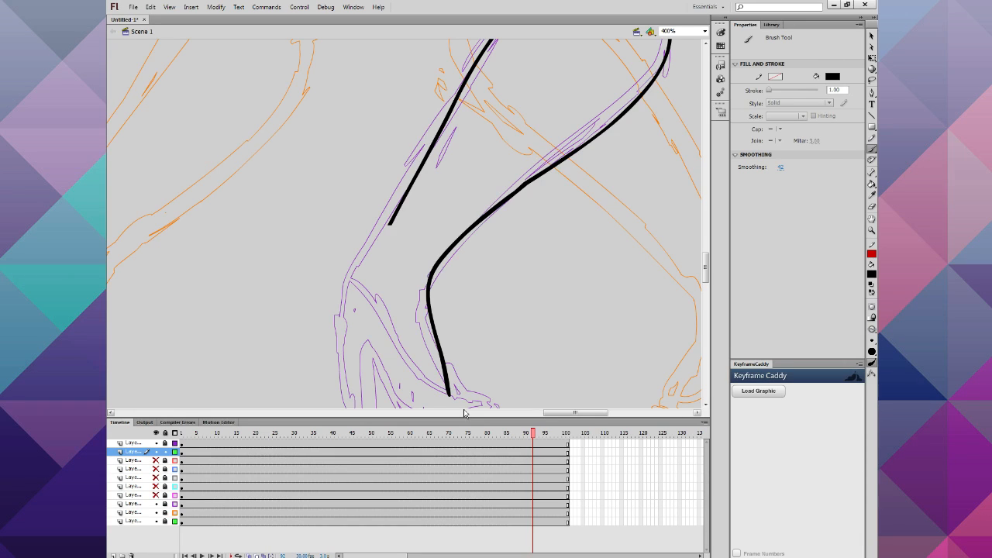
Step: Examine the left-hand shoe sketch and compare it with the inked high-heeled shoe on the other foot
click(705, 405)
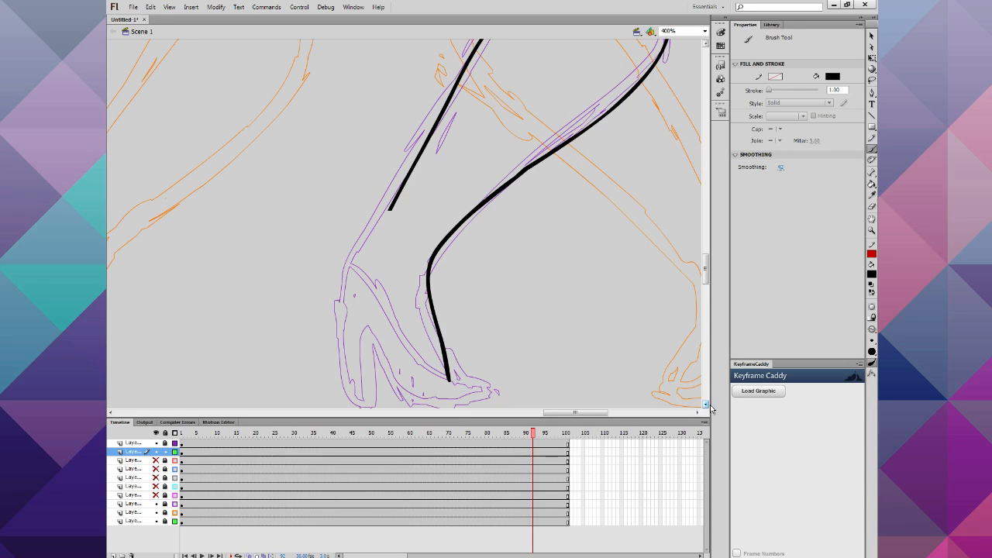
click(705, 406)
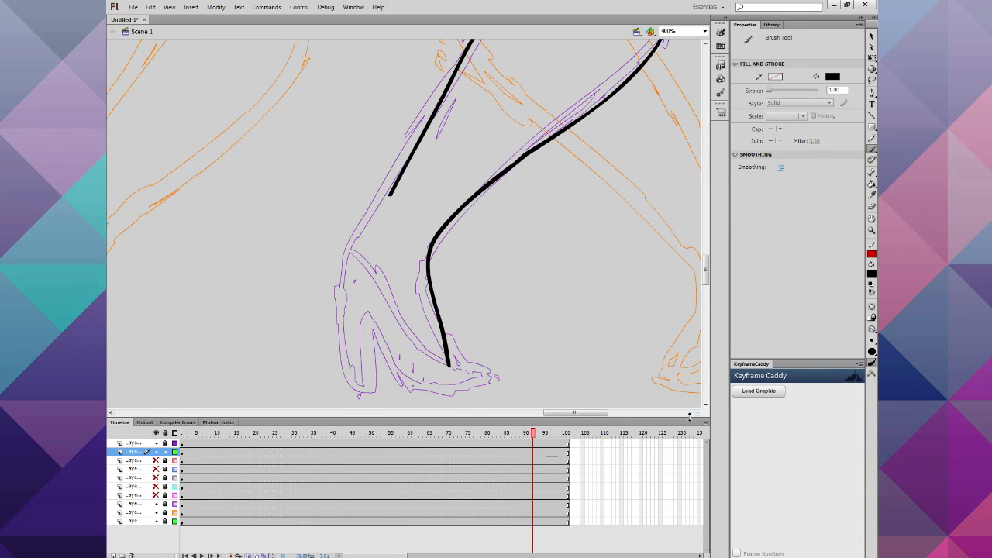
click(696, 412)
click(697, 413)
click(696, 413)
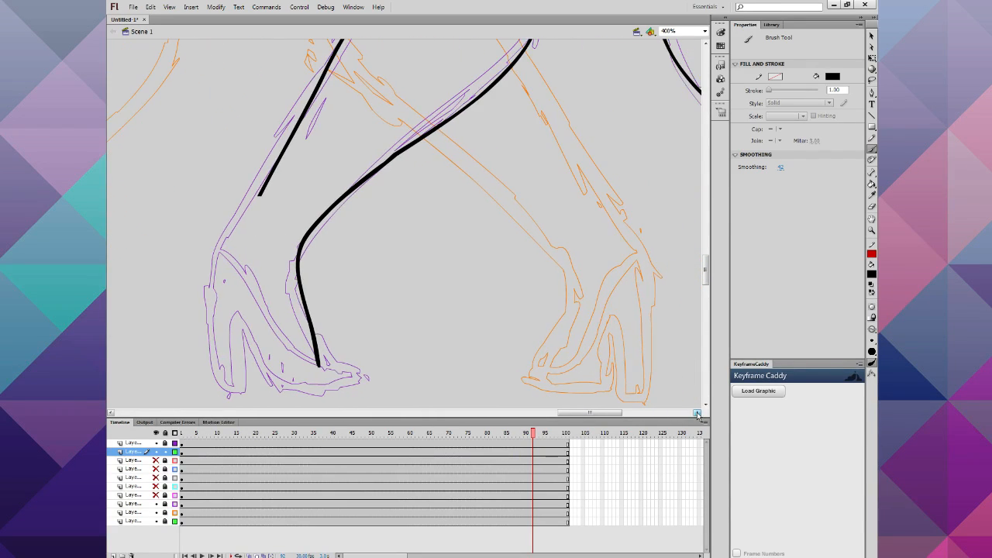
click(696, 413)
click(697, 413)
click(697, 413)
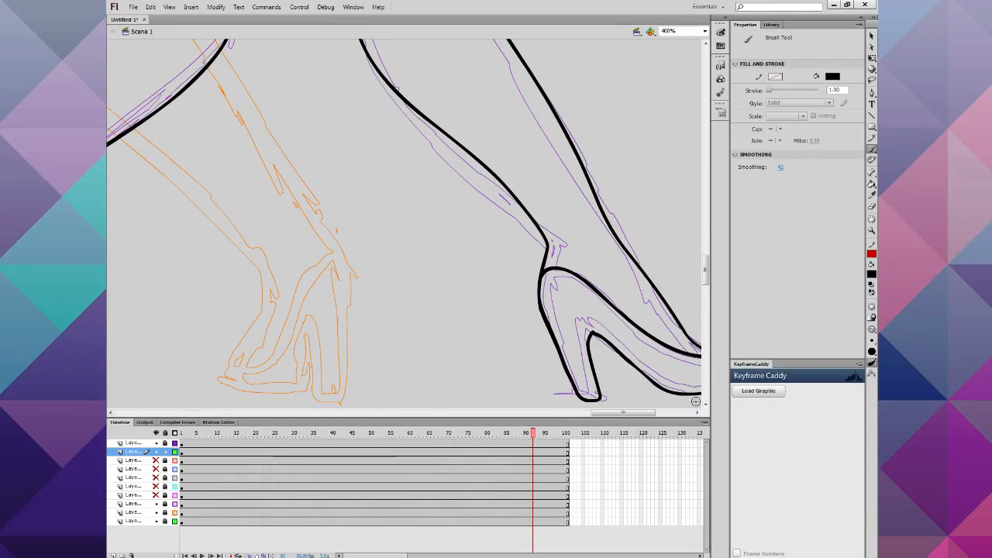
Step: Try to ink the left-hand leg's back edge from the shin around the ankle to the heel tip, and undo the stroke
click(110, 413)
click(110, 413)
click(110, 413)
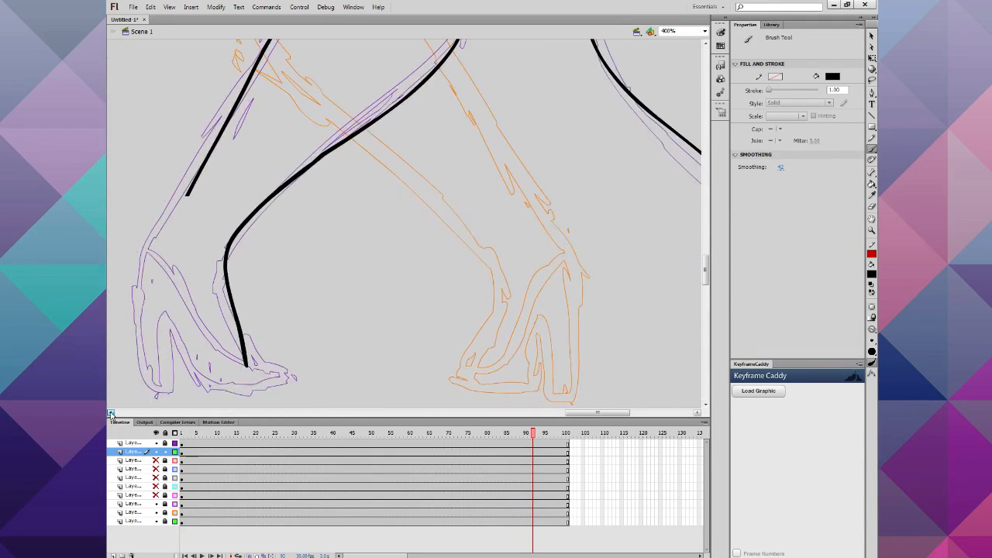
click(110, 413)
click(110, 413)
click(110, 413)
mouse_move(377, 194)
mouse_down()
mouse_move(329, 285)
mouse_move(349, 395)
mouse_up()
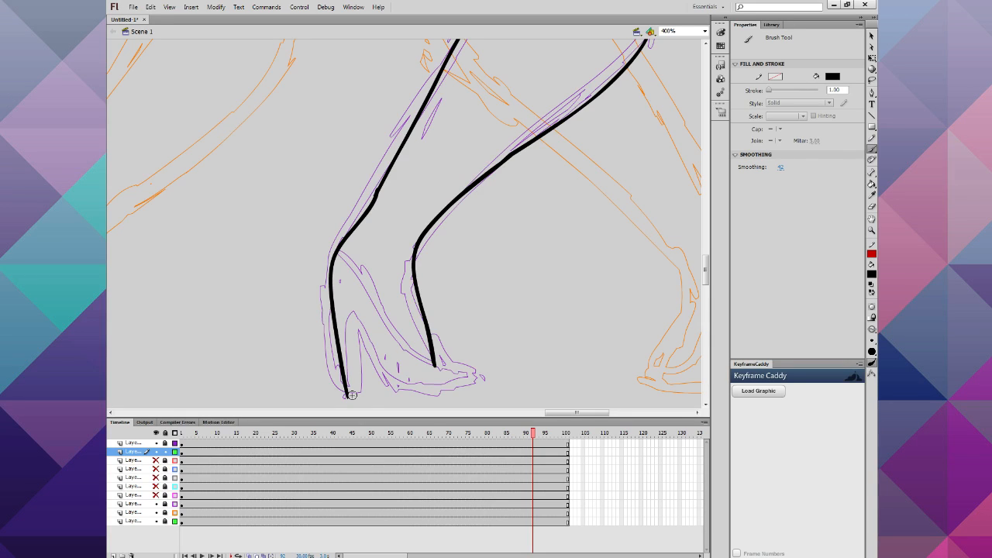
key(ctrl+z)
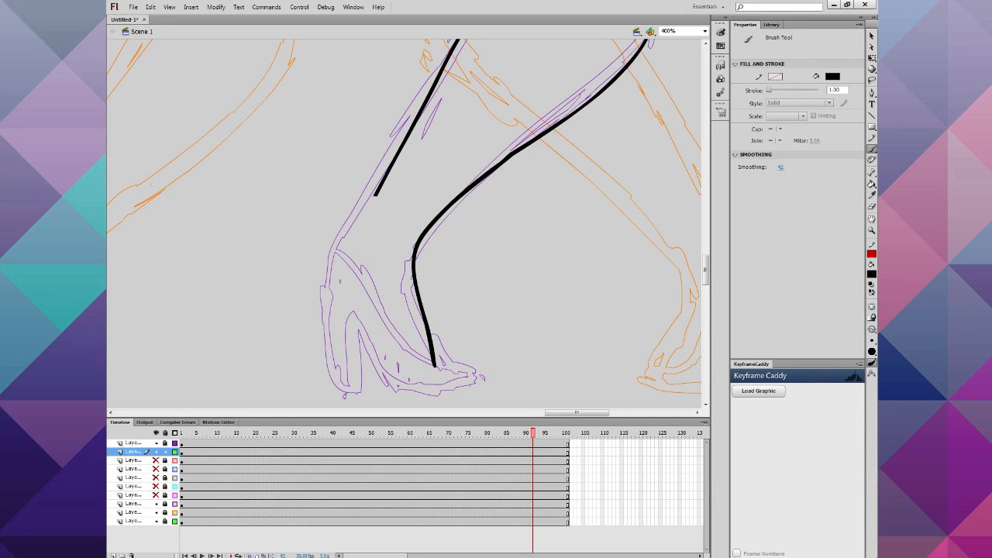
Step: Ink the left-hand leg's back edge to the ankle and the full high-heeled shoe outline, including heel, sole, toe and upper opening
mouse_move(469, 387)
mouse_down()
mouse_move(402, 390)
mouse_move(354, 311)
mouse_move(359, 395)
mouse_up()
mouse_move(376, 192)
mouse_down()
mouse_move(325, 279)
mouse_move(343, 391)
mouse_move(349, 386)
mouse_move(341, 392)
mouse_up()
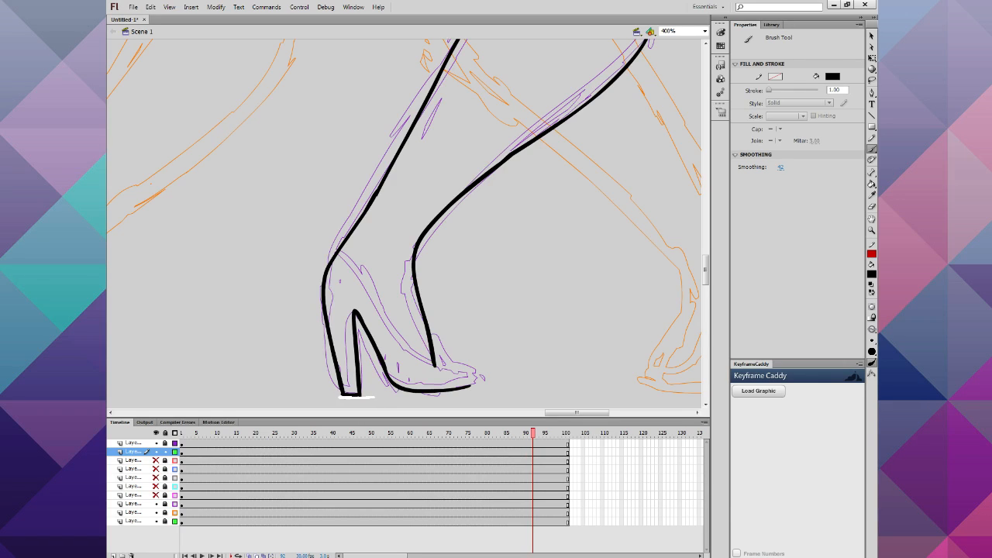
mouse_move(470, 388)
mouse_down()
mouse_move(409, 345)
mouse_move(365, 253)
mouse_move(348, 241)
mouse_move(337, 254)
mouse_up()
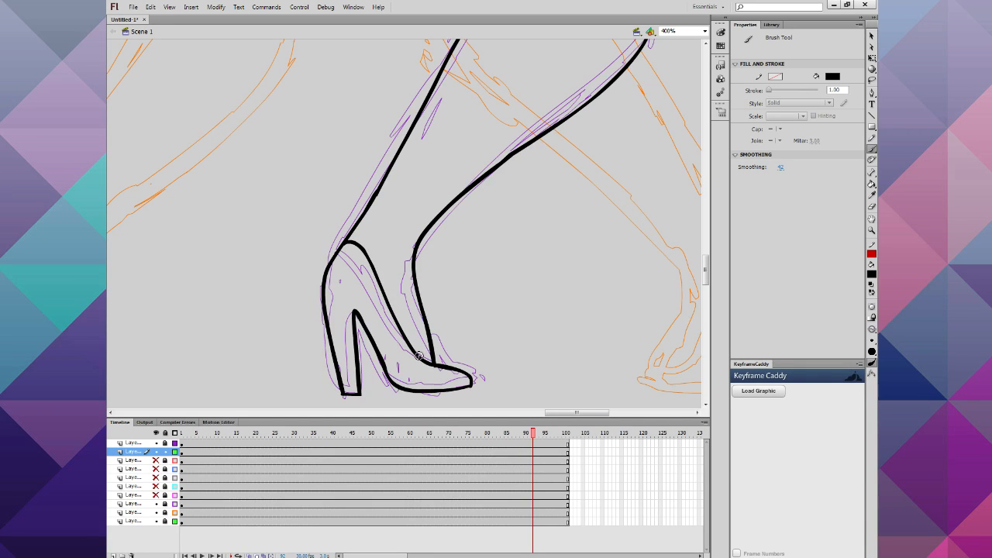
Step: Ink the torso's left-hand edge from the corner of the top's hem down to the waist and outward toward the hip
scroll(501, 323, up, 15)
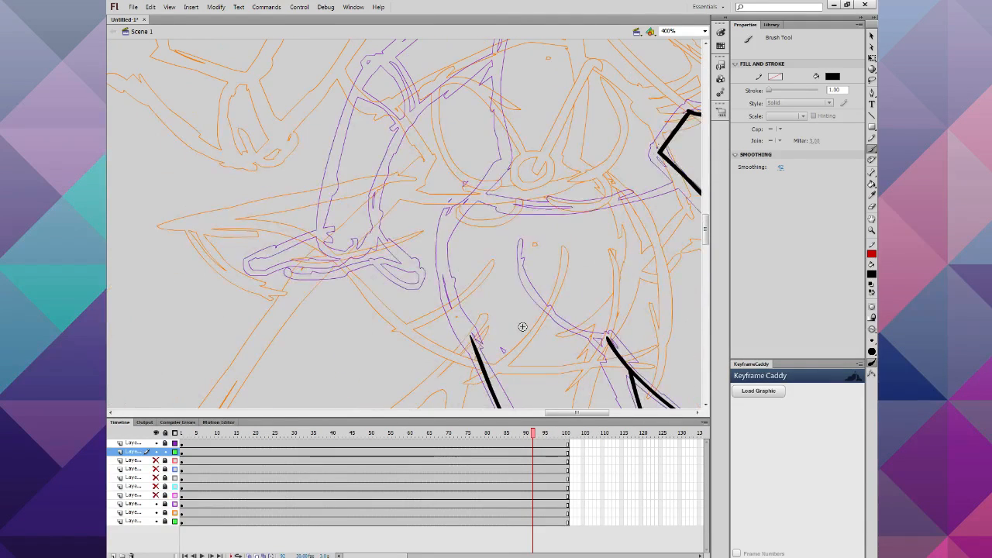
scroll(522, 326, down, 2)
scroll(523, 326, up, 2)
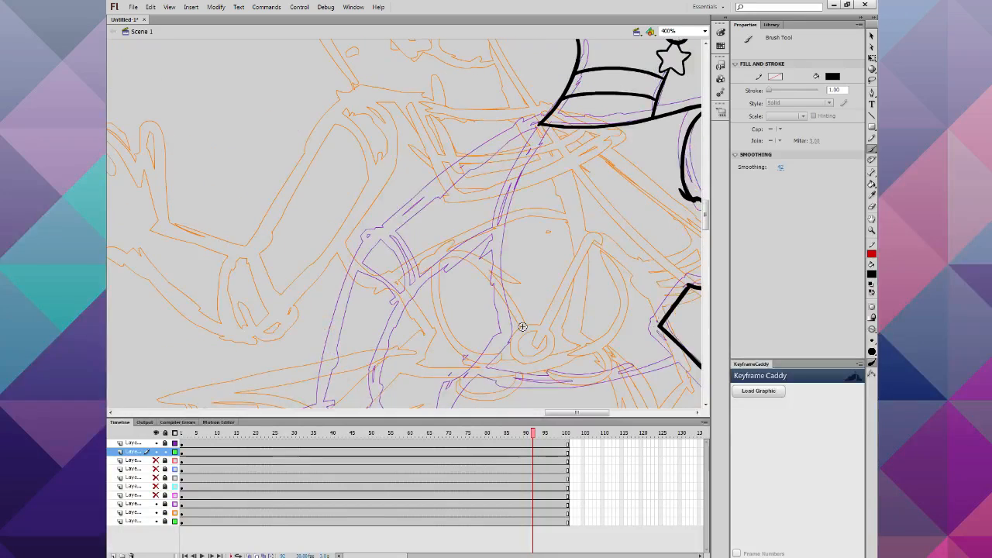
mouse_move(543, 120)
mouse_down()
mouse_move(502, 206)
mouse_move(508, 318)
mouse_move(465, 379)
mouse_up()
scroll(476, 333, down, 5)
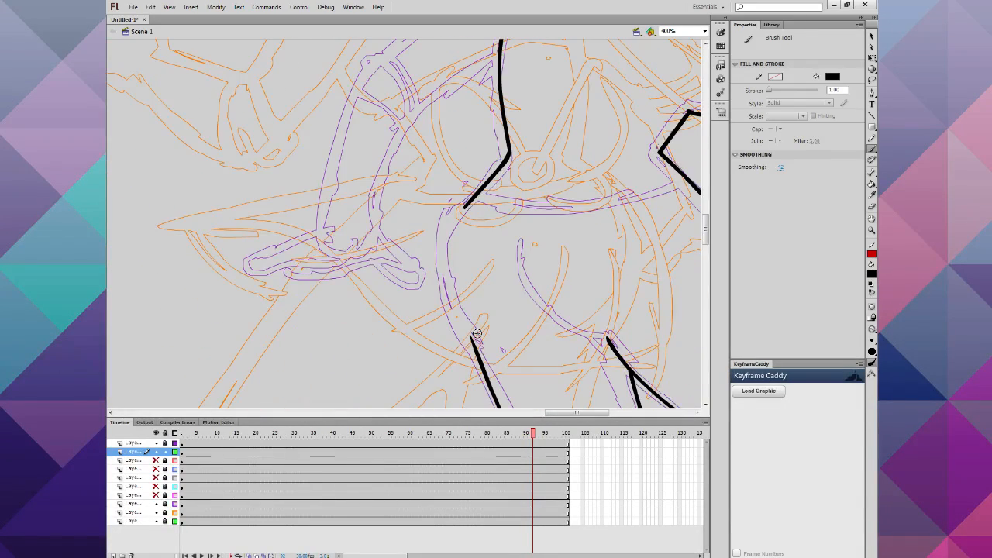
Step: Ink the outer hip curve from the waist to the left-hand thigh and the inner buttock curve up from the other thigh, cleaning the joins
mouse_move(474, 341)
mouse_down()
mouse_move(433, 282)
mouse_move(446, 232)
mouse_move(479, 196)
mouse_up()
drag(472, 333, 476, 346)
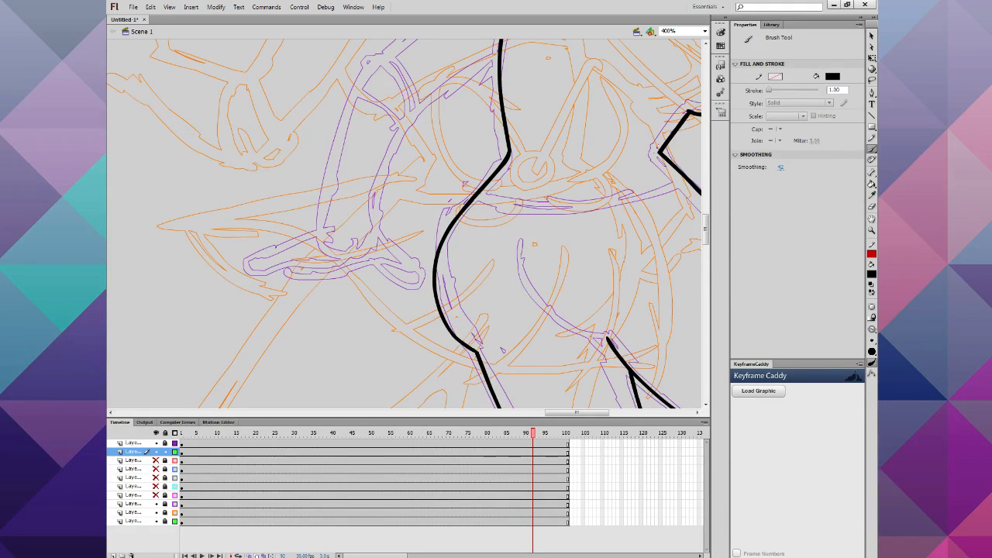
mouse_move(608, 346)
mouse_down()
mouse_move(540, 329)
mouse_move(514, 244)
mouse_up()
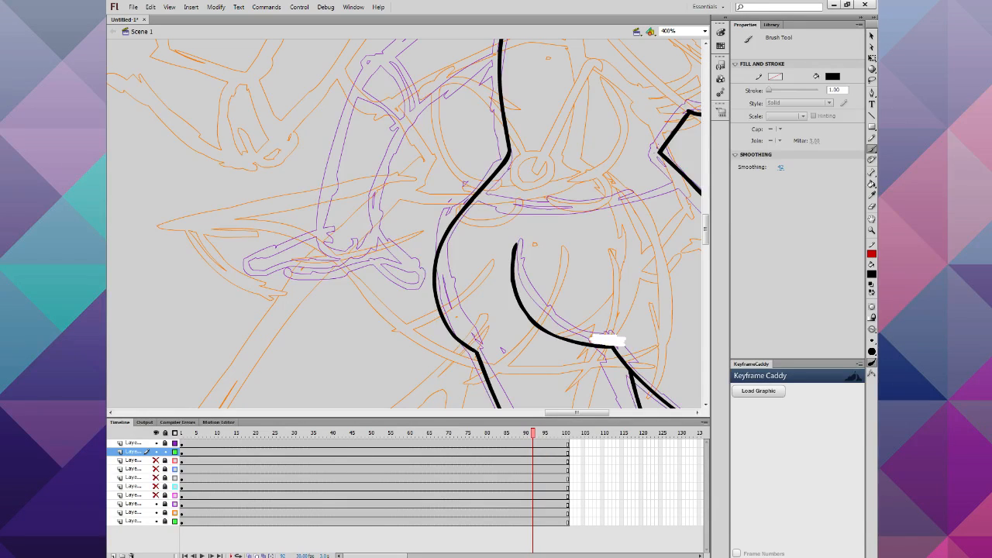
Step: Brush in the waistband curve across the figure's hips and the right leg-opening curve down to the crotch
scroll(700, 412, down, 1)
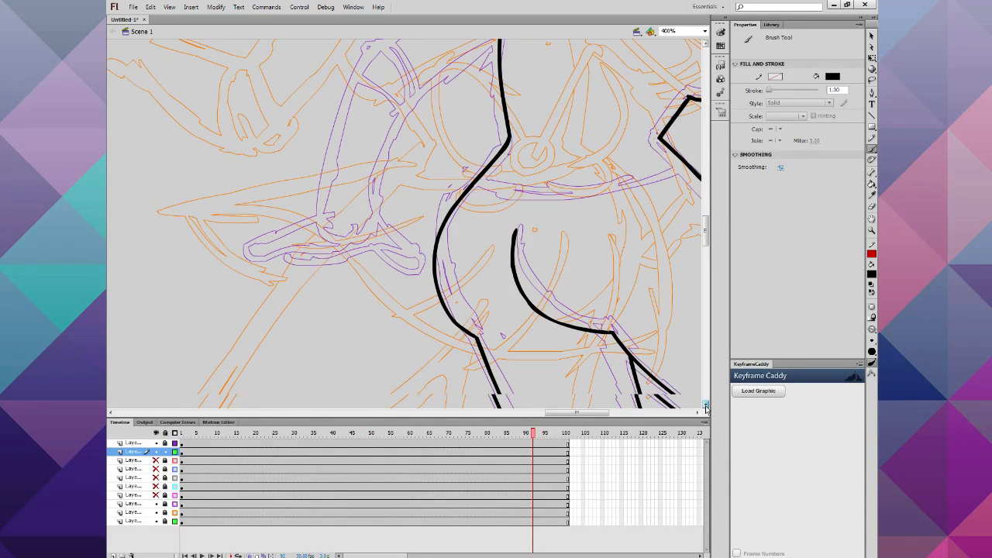
scroll(700, 412, right, 9)
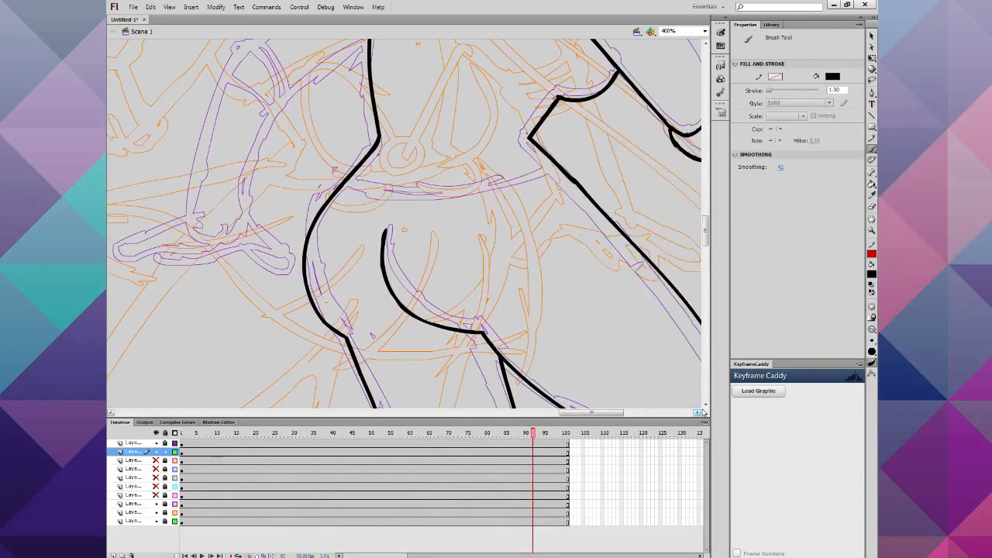
mouse_move(550, 166)
mouse_down()
mouse_move(512, 180)
mouse_move(427, 191)
mouse_move(355, 170)
mouse_up()
mouse_move(470, 330)
mouse_down()
mouse_move(499, 232)
mouse_move(568, 178)
mouse_up()
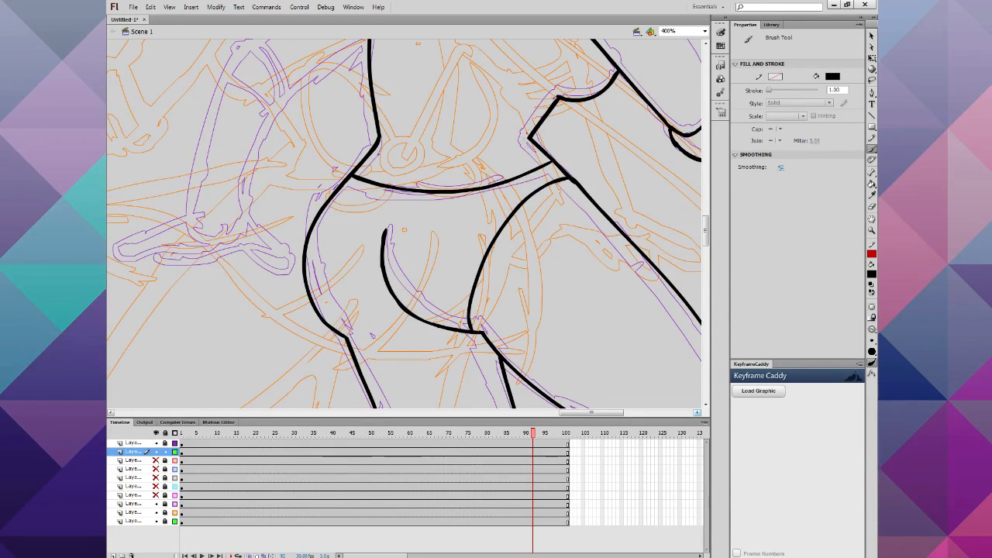
Step: Try several brushed curves for the left leg opening, from the crotch to the outer hip, undoing each one
mouse_move(439, 326)
mouse_down()
mouse_move(357, 304)
mouse_move(307, 263)
mouse_up()
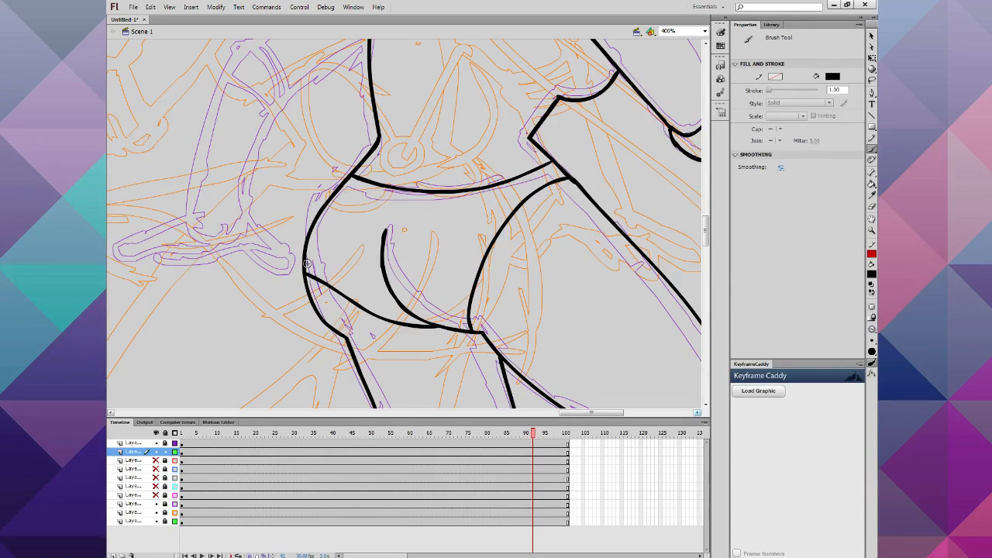
key(ctrl+z)
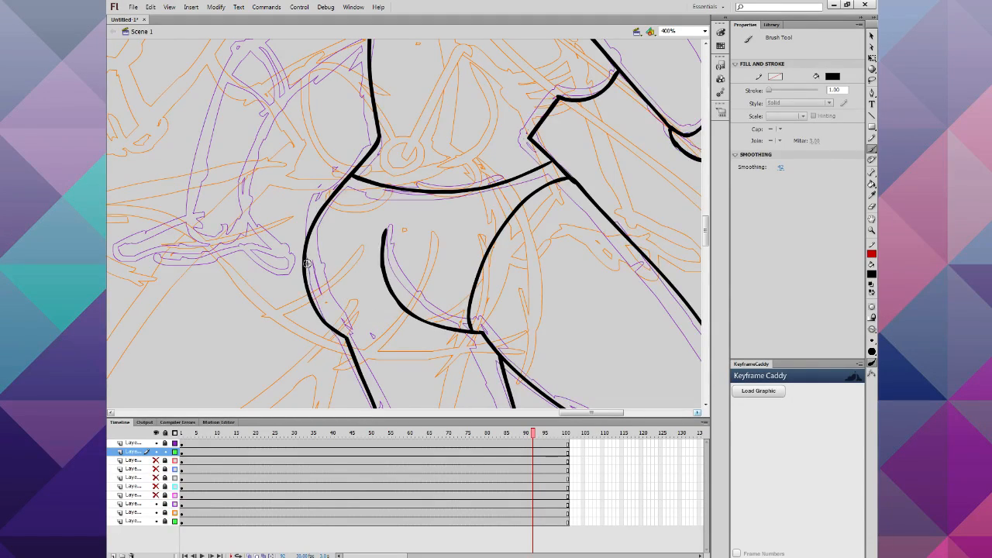
mouse_move(439, 327)
mouse_down()
mouse_move(385, 332)
mouse_move(321, 309)
mouse_up()
key(ctrl+z)
mouse_move(438, 327)
mouse_down()
mouse_move(399, 332)
mouse_move(324, 313)
mouse_up()
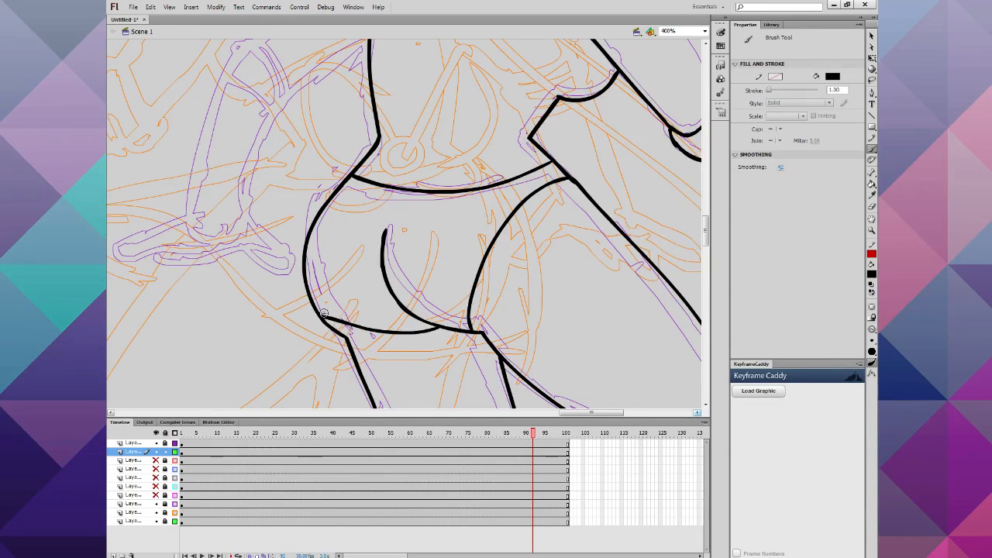
key(ctrl+z)
mouse_move(465, 332)
mouse_down()
mouse_move(391, 337)
mouse_move(326, 323)
mouse_up()
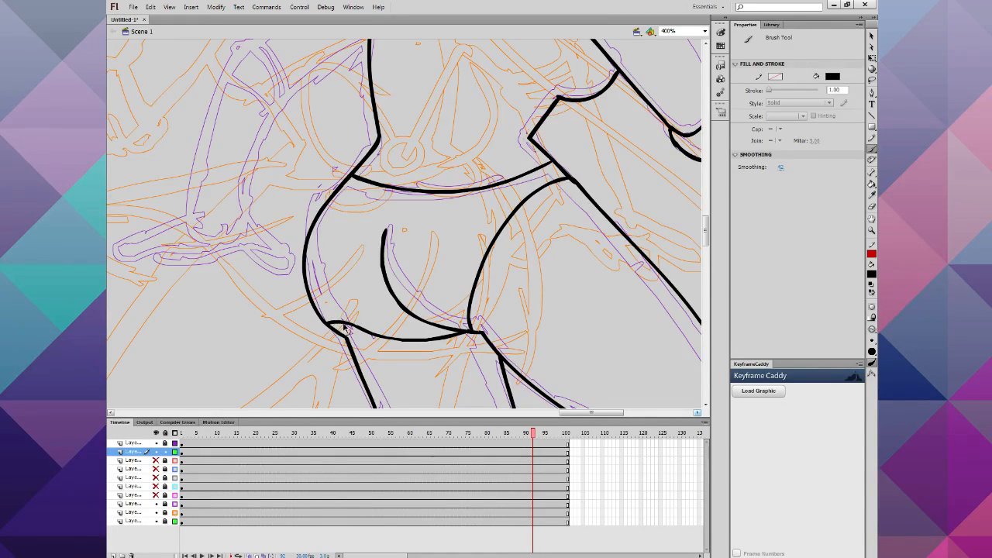
key(ctrl+z)
key(ctrl+z)
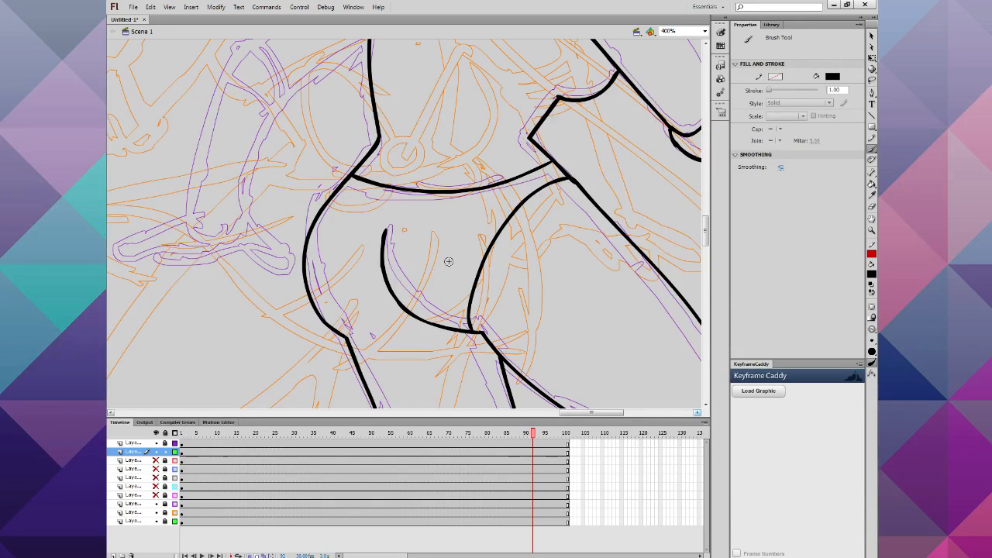
Step: Lasso and smooth the short line end at the right hip and the inner curve of the seat
click(871, 81)
mouse_move(568, 156)
mouse_down()
mouse_move(587, 190)
mouse_move(575, 200)
mouse_up()
key(v)
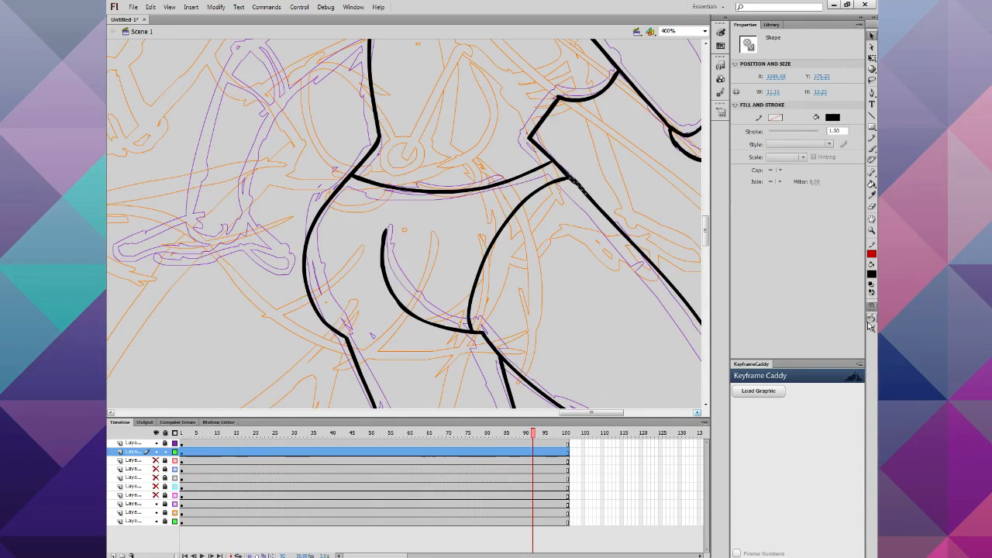
click(351, 233)
drag(358, 226, 466, 345)
click(870, 320)
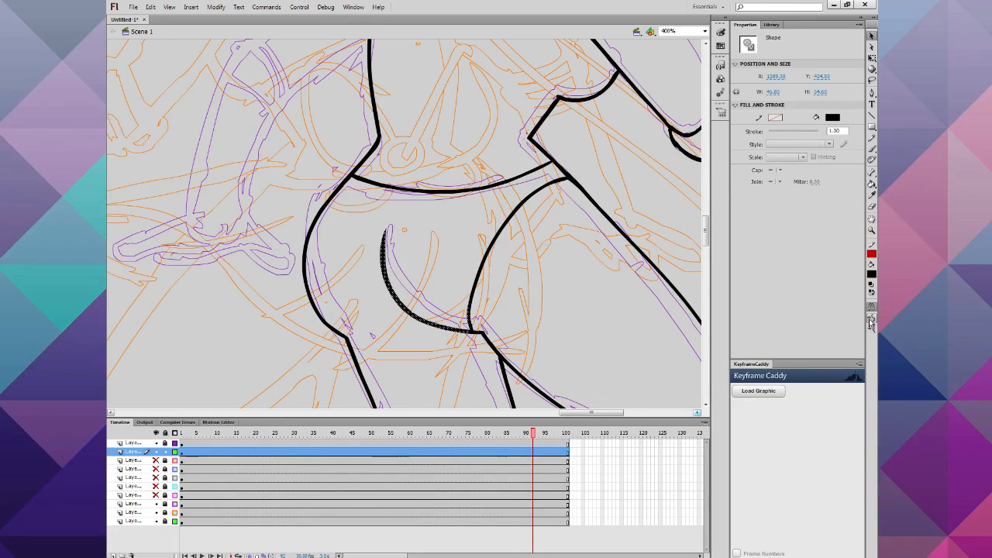
click(871, 321)
click(365, 295)
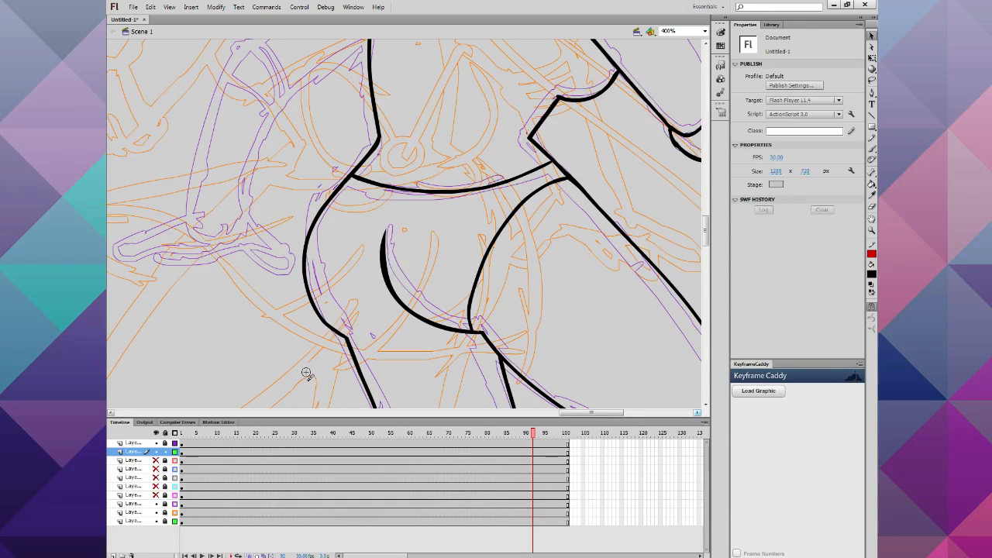
Step: Thicken the outline of the left hip with the brush, and smooth the thickened section several times
key(b)
mouse_move(377, 138)
mouse_down()
mouse_move(316, 215)
mouse_move(303, 282)
mouse_move(344, 335)
mouse_up()
key(l)
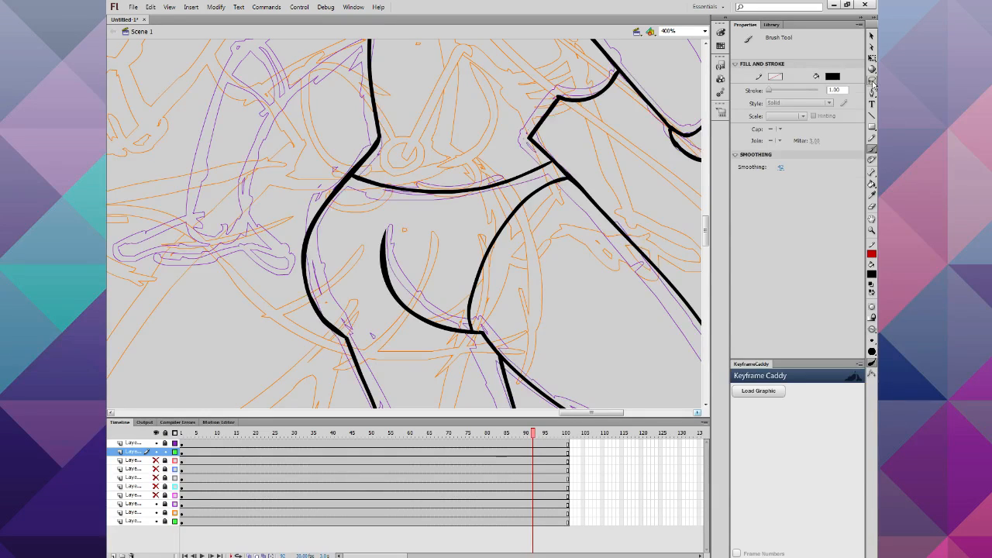
mouse_move(345, 332)
mouse_down()
mouse_move(341, 206)
mouse_move(298, 232)
mouse_move(330, 331)
mouse_up()
key(v)
click(871, 318)
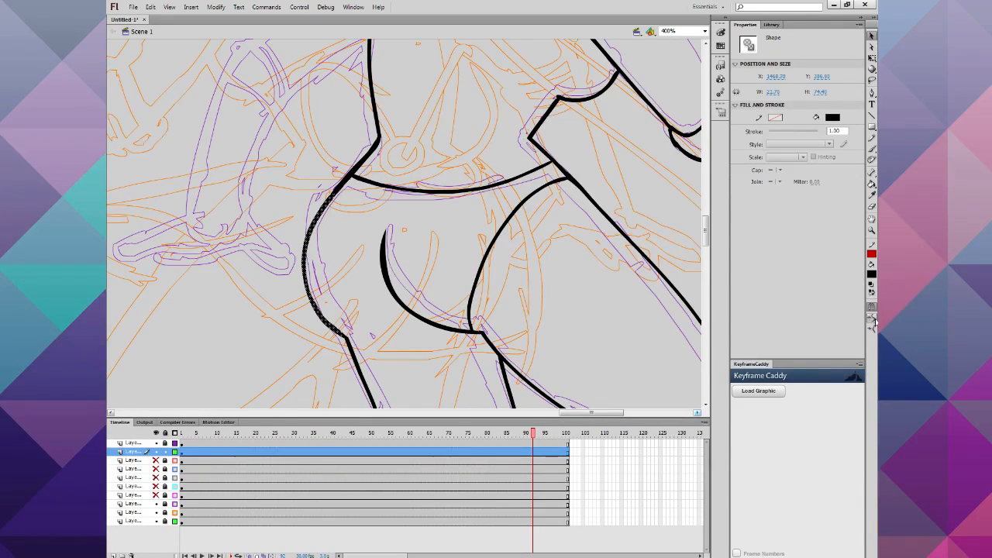
click(870, 318)
click(871, 318)
click(871, 317)
click(438, 390)
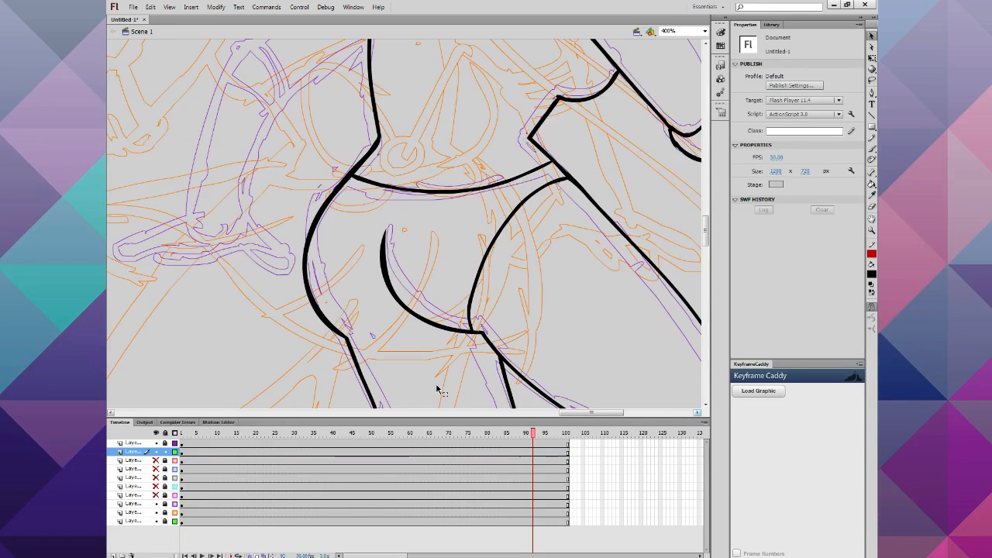
Step: Hide the cyan, magenta, purple and orange sketch layers to leave only the black line art of the figure
key(ctrl+1)
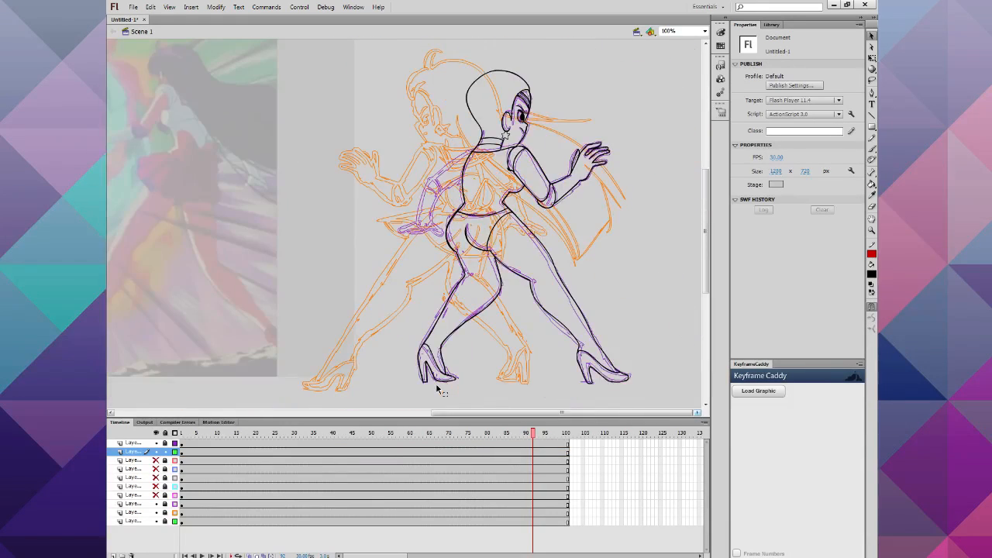
click(155, 486)
click(155, 494)
drag(158, 512, 157, 487)
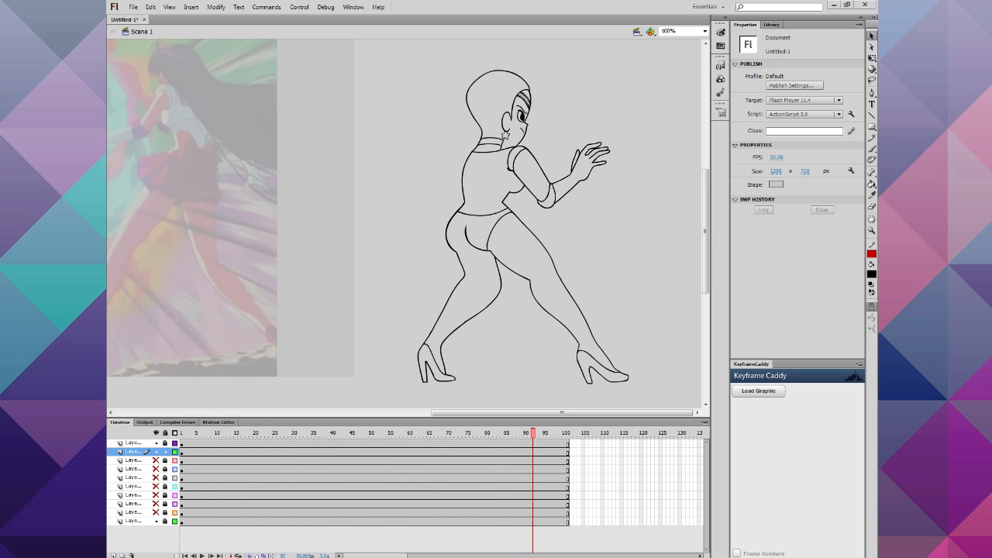
Step: Try four different brushed curves for the left leg opening without the sketches, undoing each one
drag(704, 288, 705, 287)
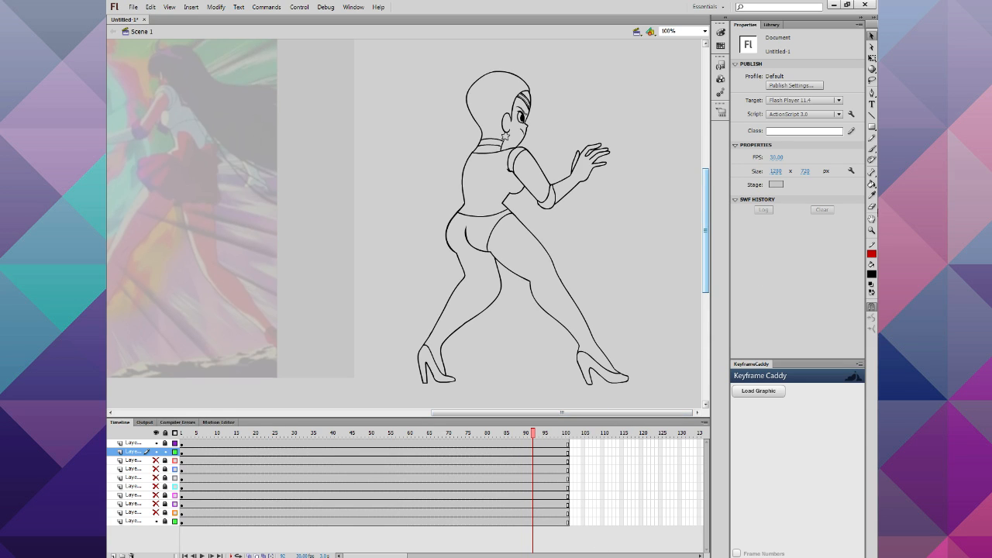
click(871, 230)
click(475, 282)
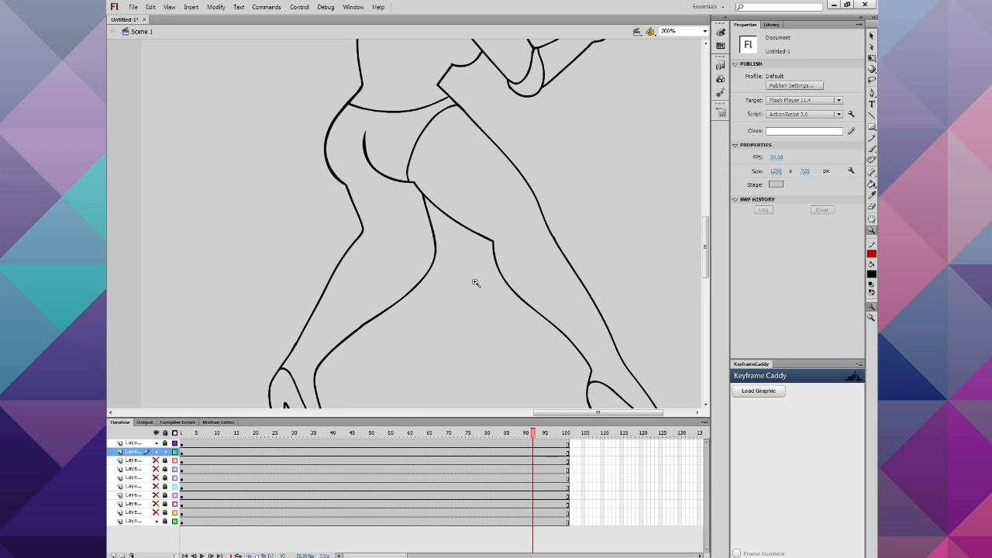
scroll(441, 296, up, 3)
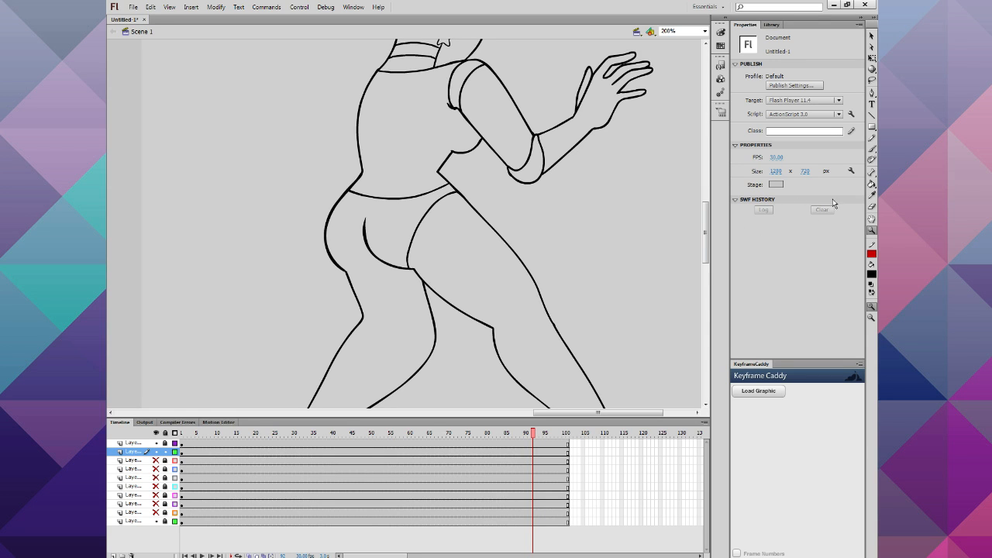
click(871, 152)
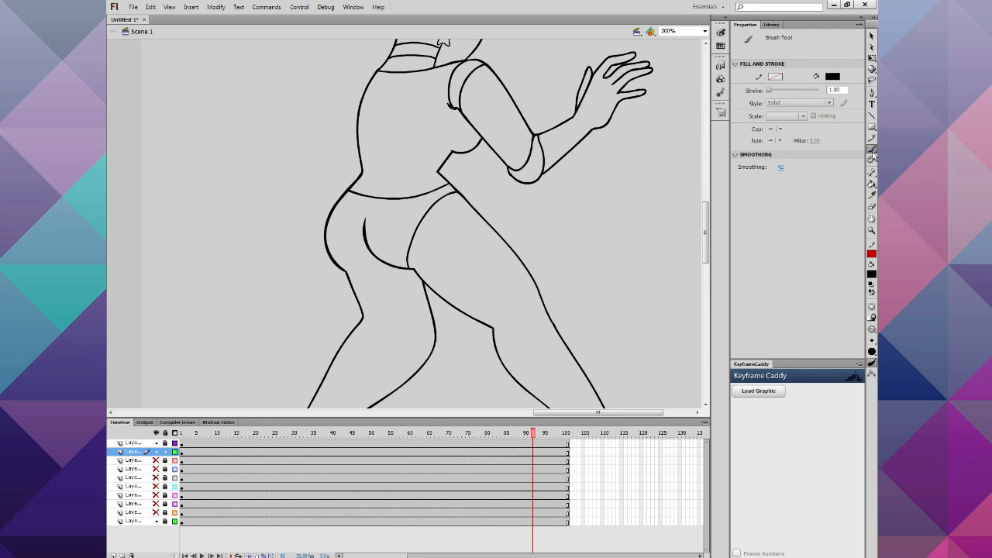
click(867, 229)
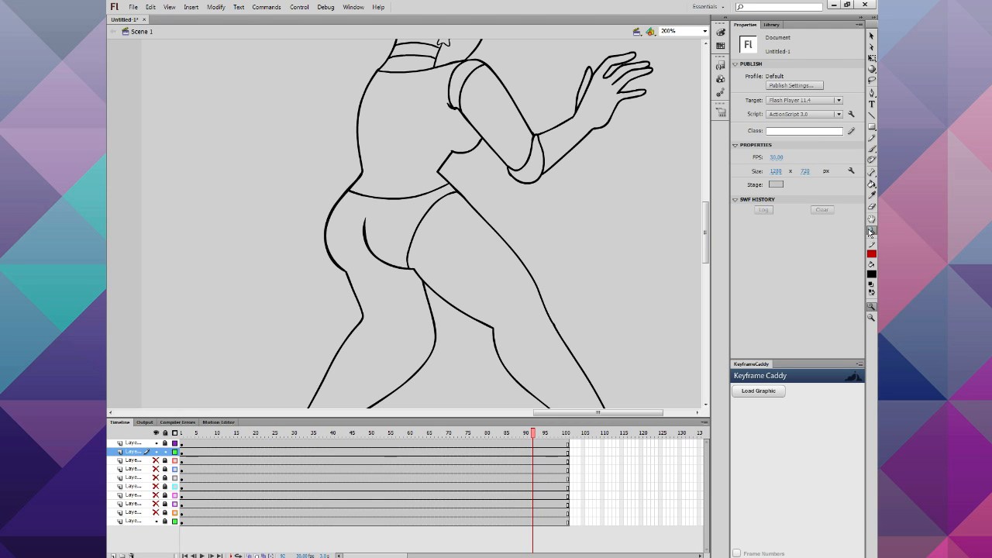
click(373, 262)
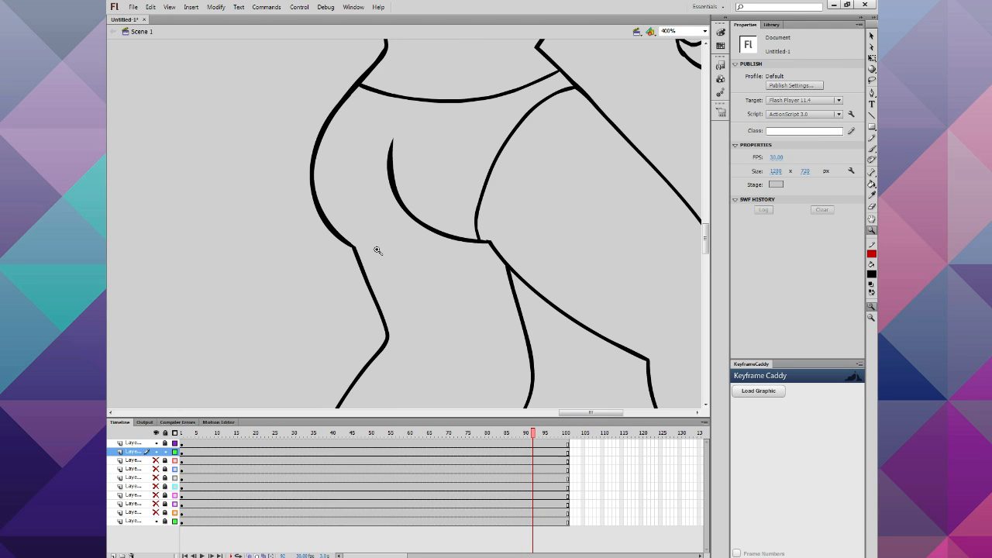
click(871, 150)
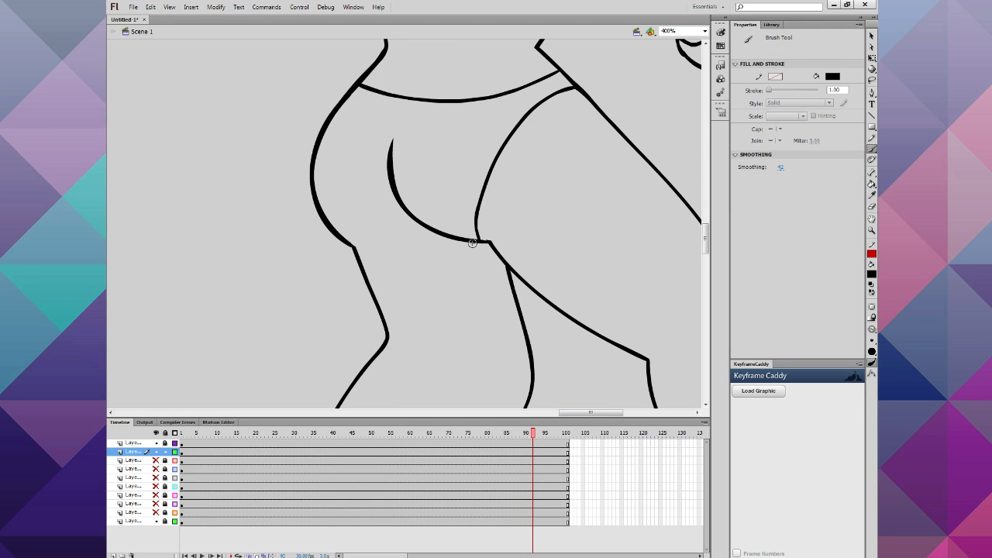
mouse_move(484, 243)
mouse_down()
mouse_move(378, 240)
mouse_move(319, 179)
mouse_up()
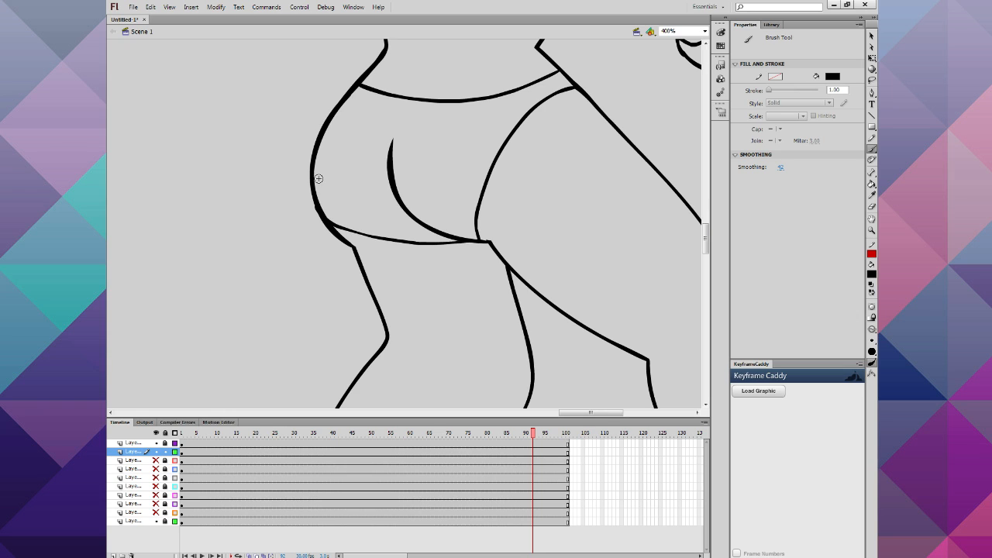
key(ctrl+z)
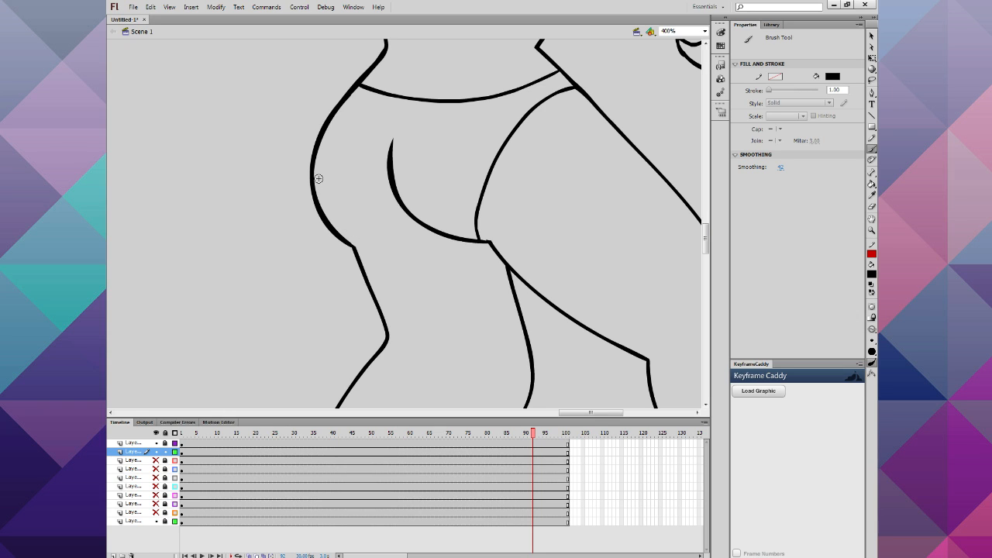
mouse_move(472, 241)
mouse_down()
mouse_move(444, 245)
mouse_move(389, 231)
mouse_move(313, 170)
mouse_up()
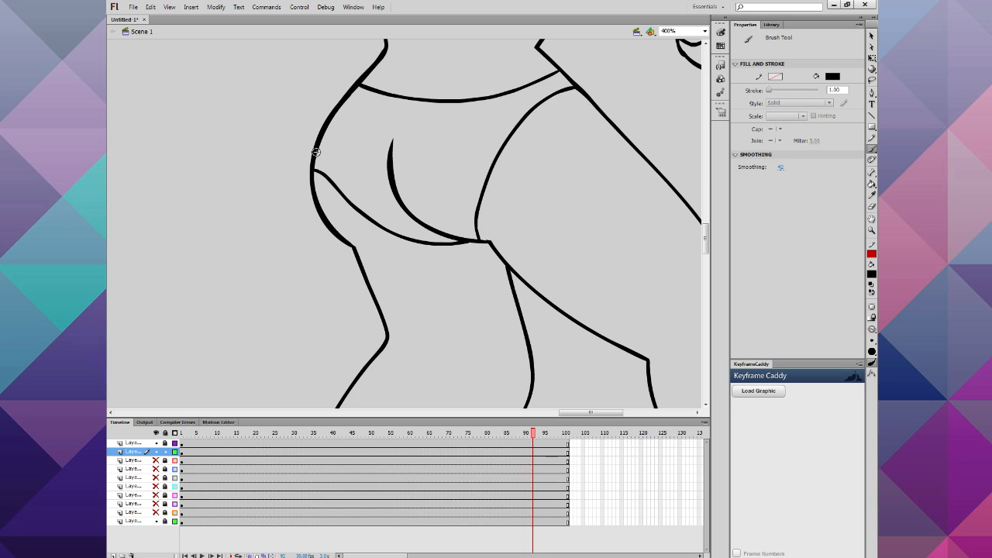
key(ctrl+z)
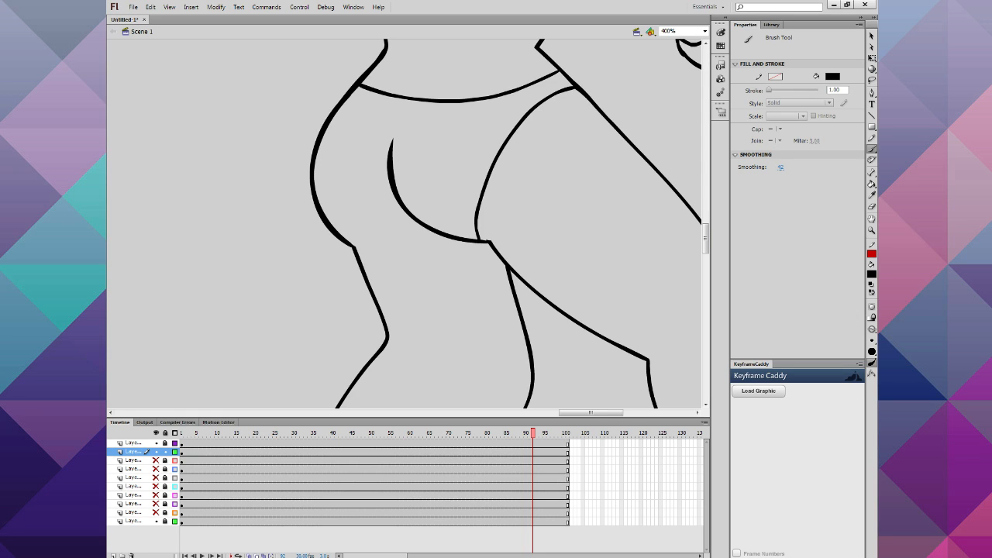
mouse_move(462, 241)
mouse_down()
mouse_move(366, 227)
mouse_move(325, 127)
mouse_up()
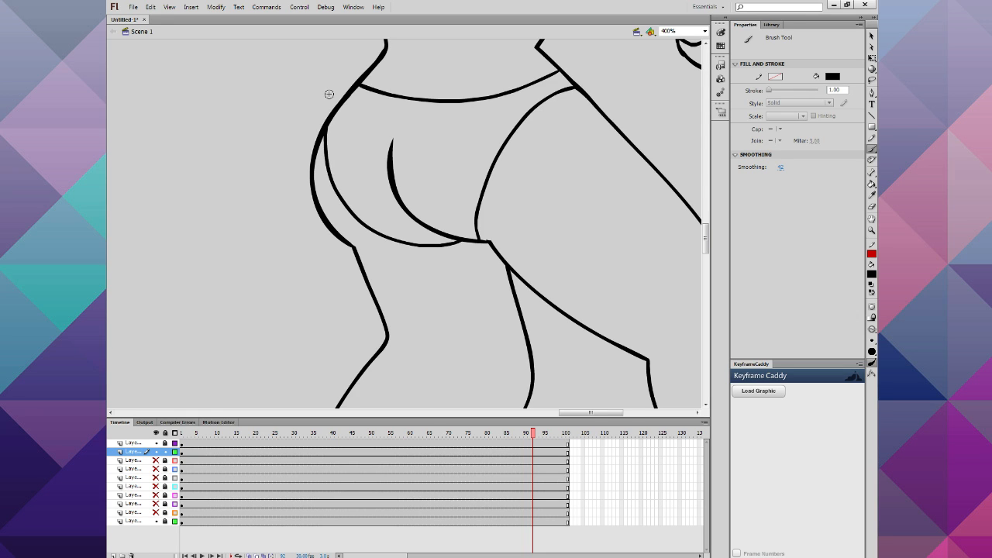
key(ctrl+z)
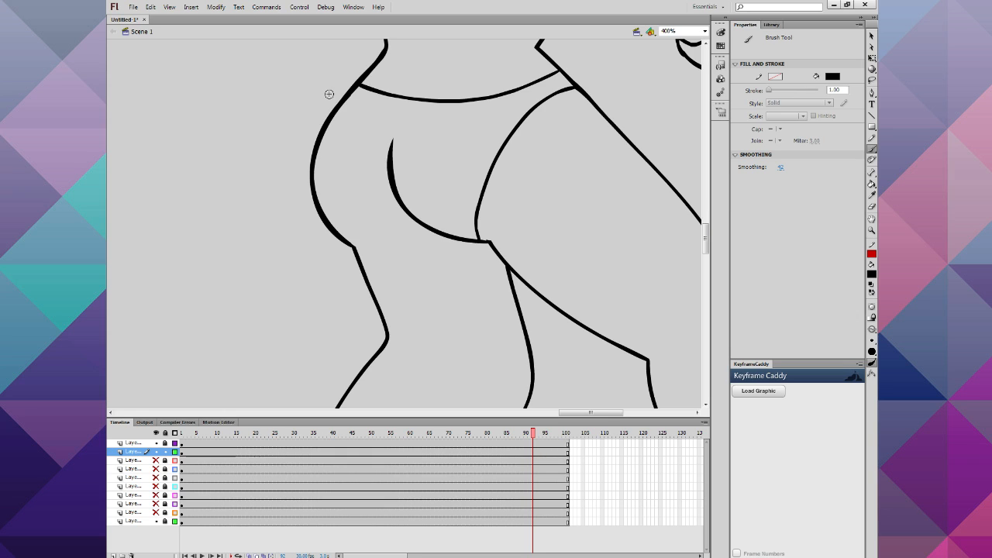
mouse_move(314, 166)
mouse_down()
mouse_move(340, 225)
mouse_move(388, 244)
mouse_move(465, 238)
mouse_up()
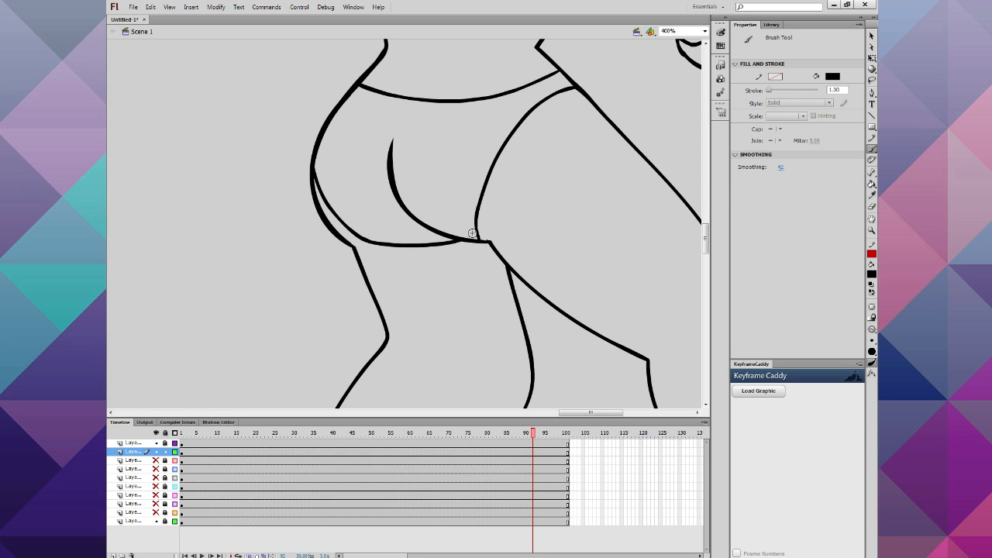
key(ctrl+z)
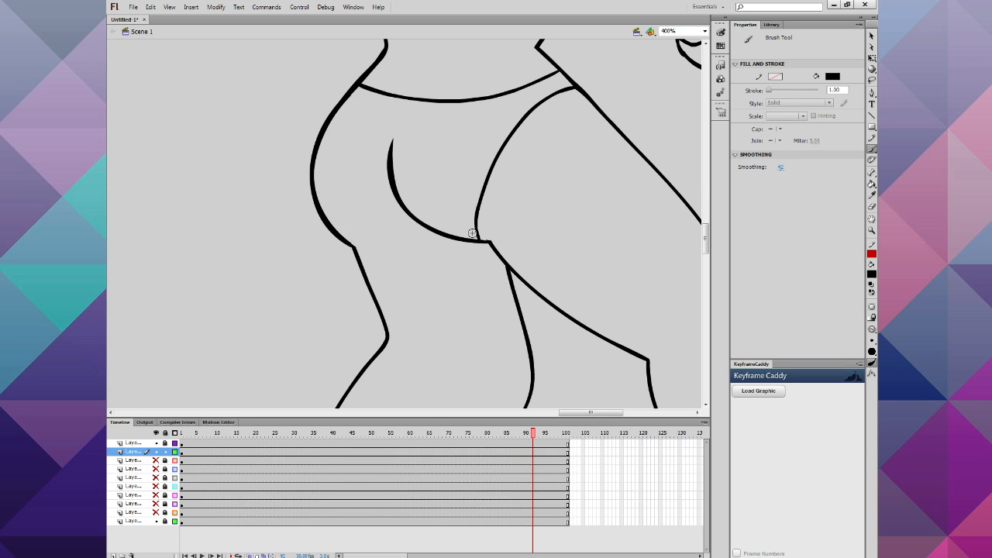
Step: Brush a rounded left leg-opening curve from the crotch up to the outer hip, and check the full figure at 100% zoom
mouse_move(487, 241)
mouse_down()
mouse_move(380, 248)
mouse_move(328, 204)
mouse_move(314, 158)
mouse_up()
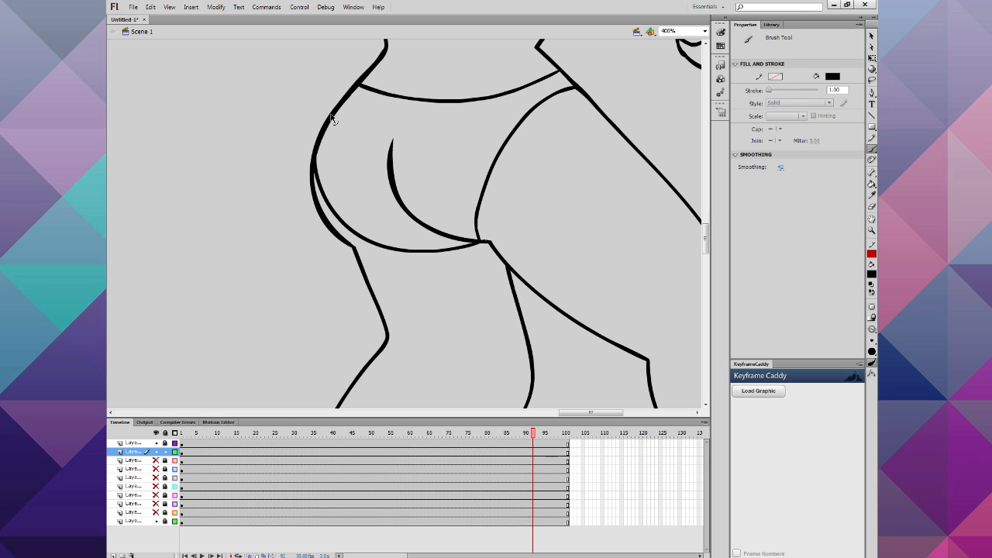
key(ctrl+minus)
key(ctrl+minus)
key(ctrl+minus)
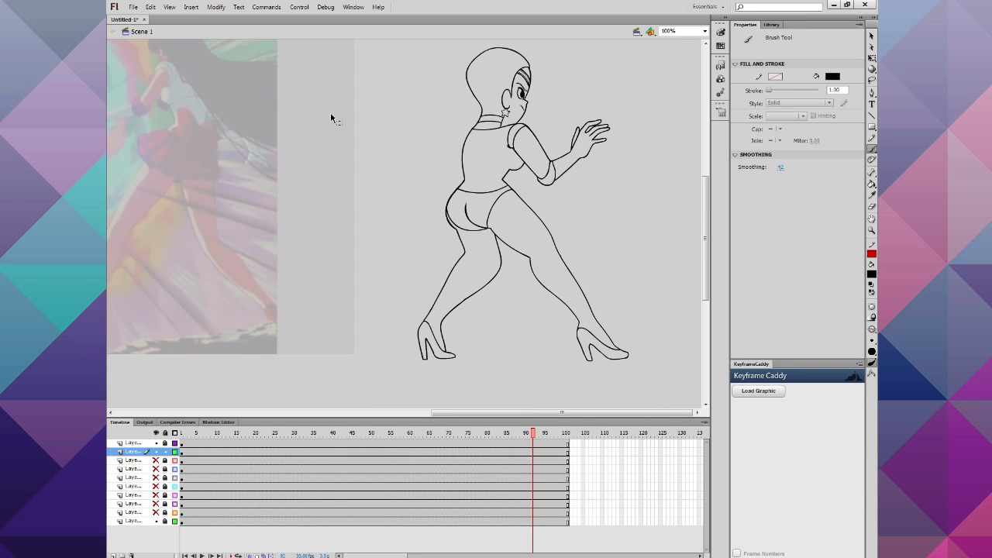
Step: Undo the left leg-opening curve and the sketch layer visibility changes, back to the selected hip outline
key(ctrl+z)
key(ctrl+z)
key(ctrl+z)
key(ctrl+z)
key(ctrl+z)
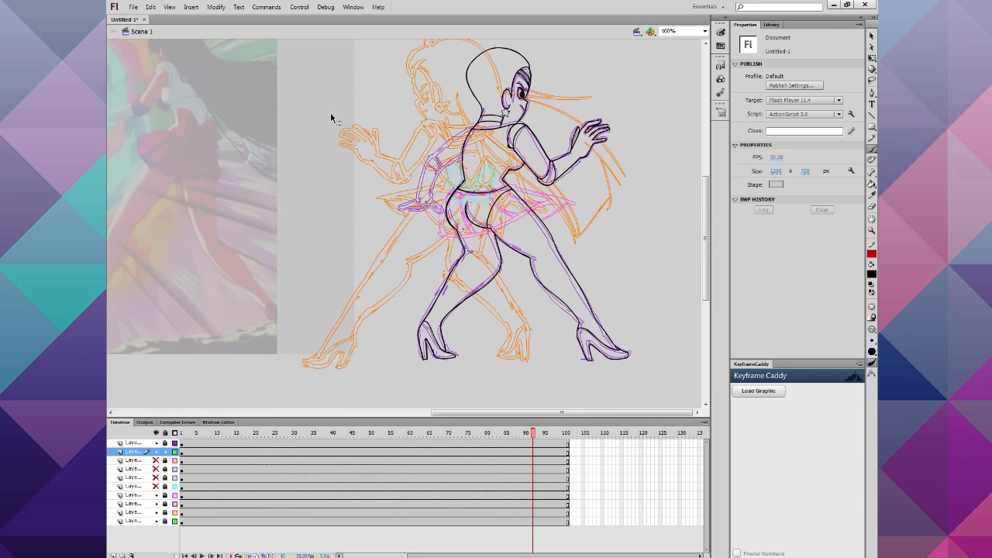
key(ctrl+z)
key(ctrl+z)
key(ctrl+z)
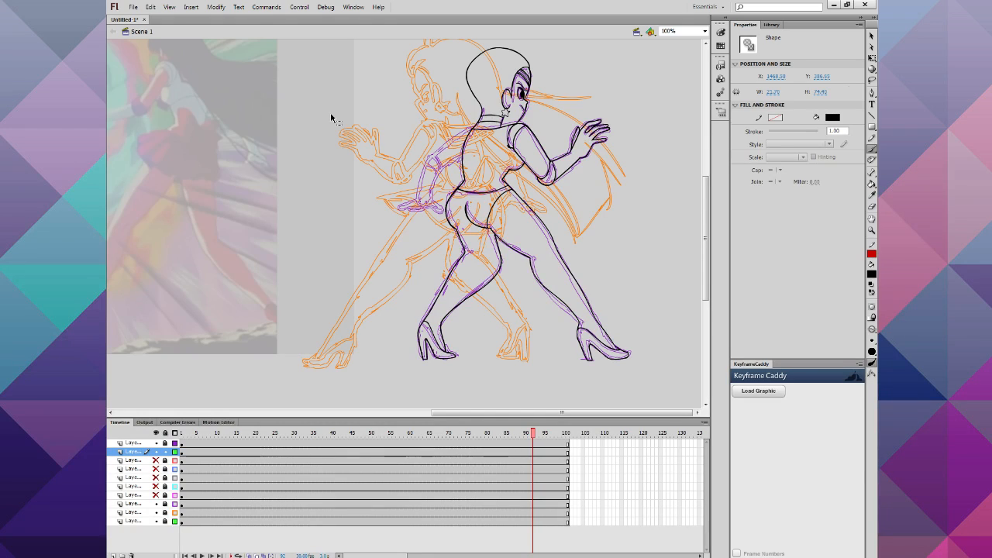
Step: Hide the purple sketch layer and smooth the short black curve inside the hips
key(ctrl+z)
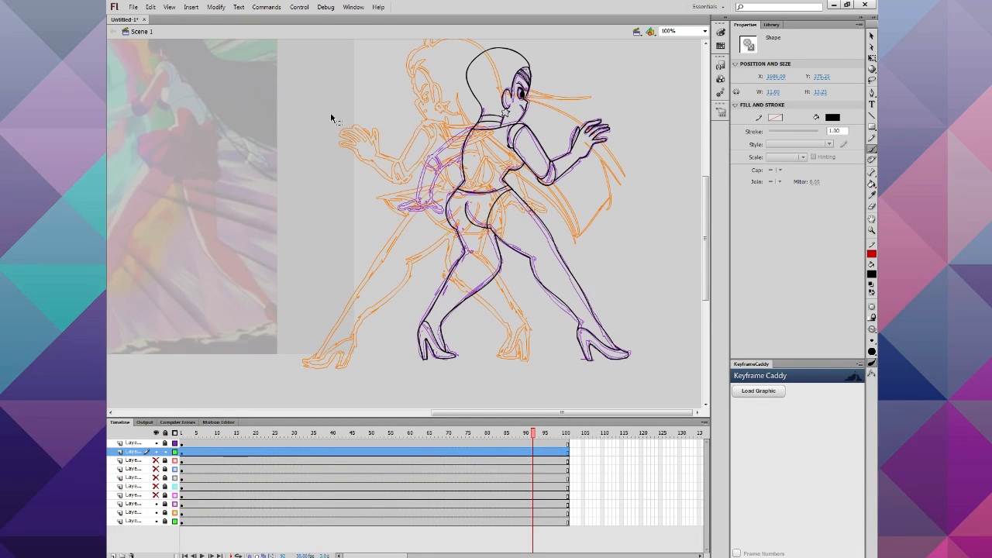
key(b)
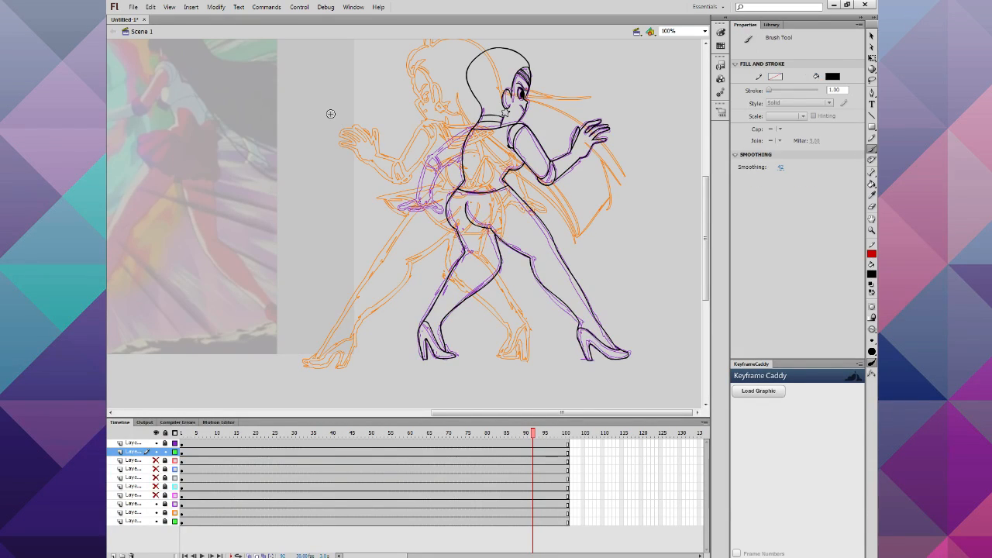
click(156, 504)
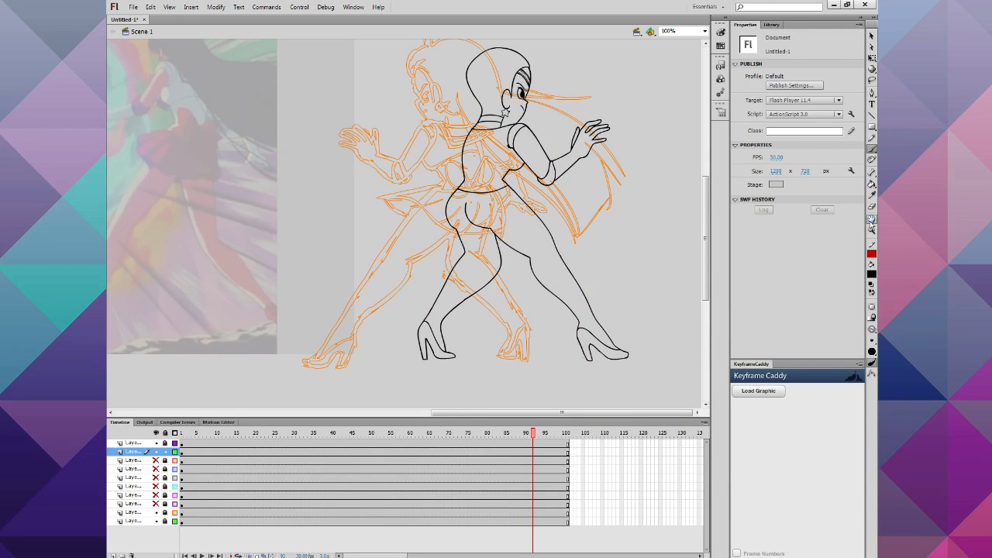
click(870, 231)
click(450, 227)
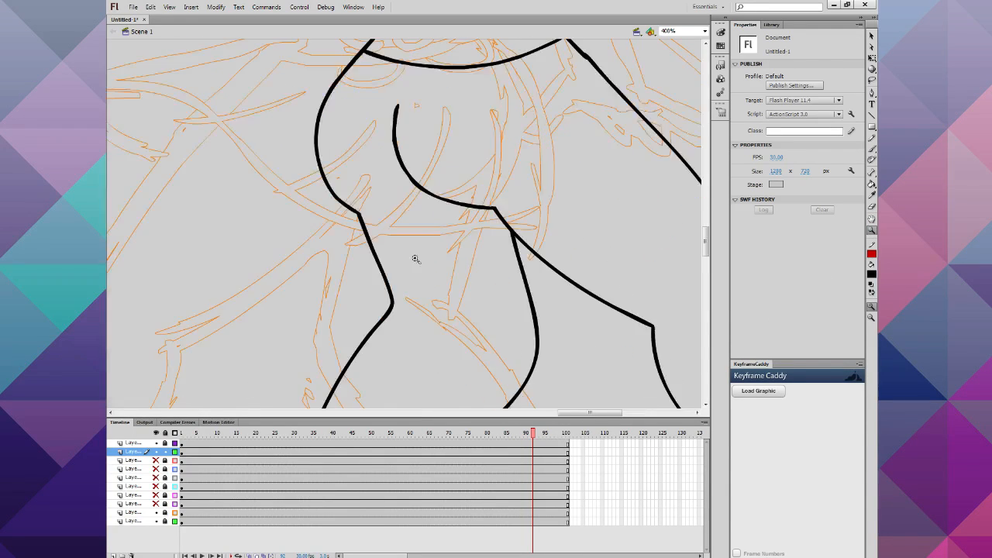
scroll(409, 255, up, 3)
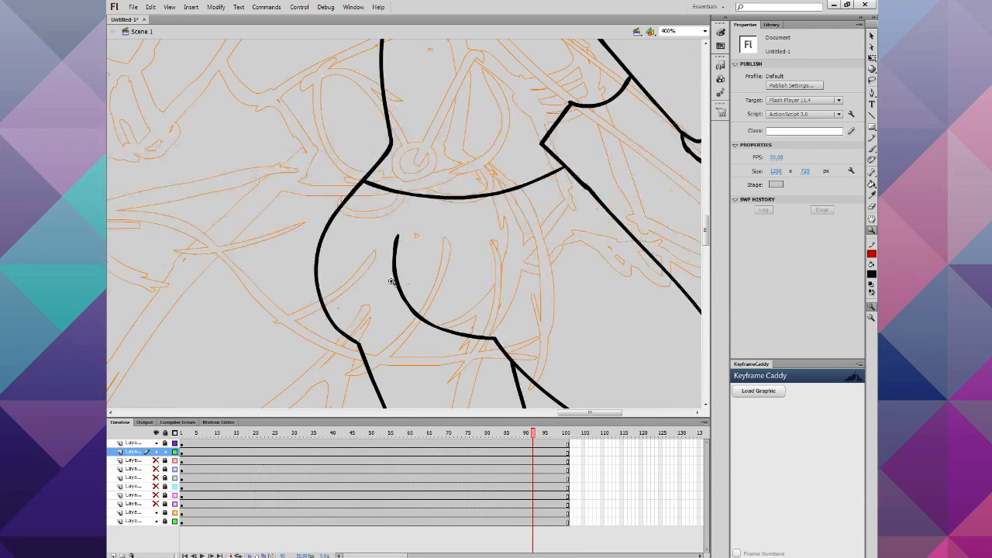
click(871, 36)
drag(378, 236, 504, 352)
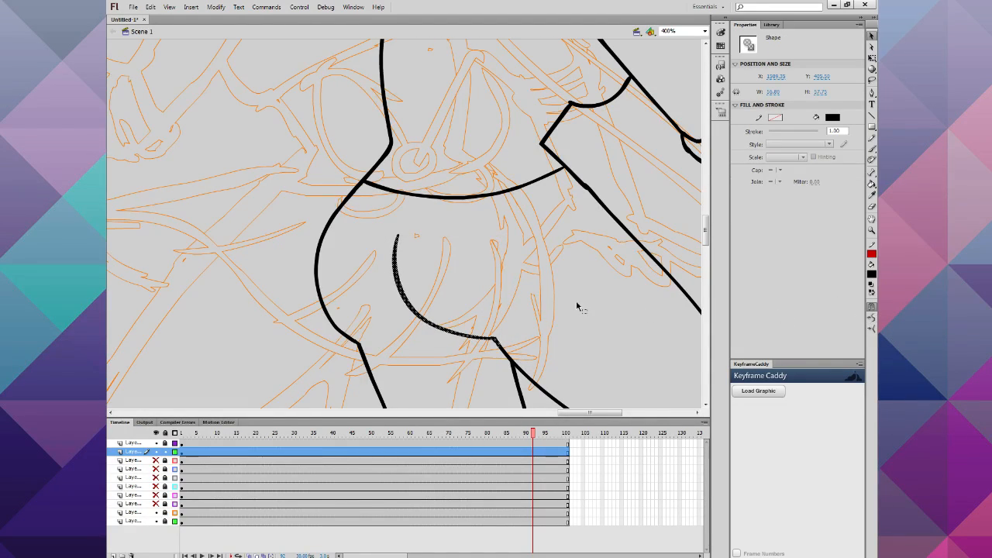
click(312, 275)
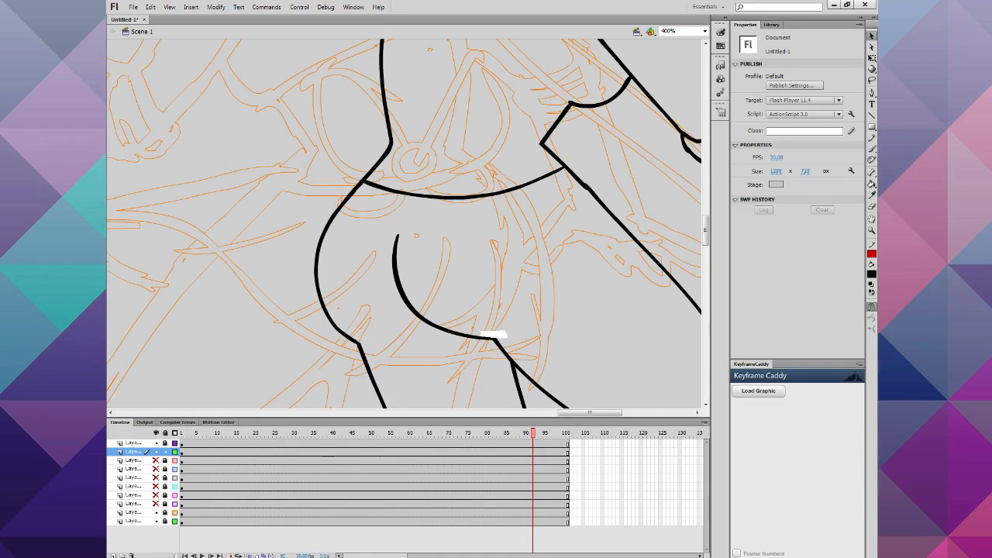
Step: Brush over the lower end of the left hip outline where it meets the leg, and smooth that section
click(871, 148)
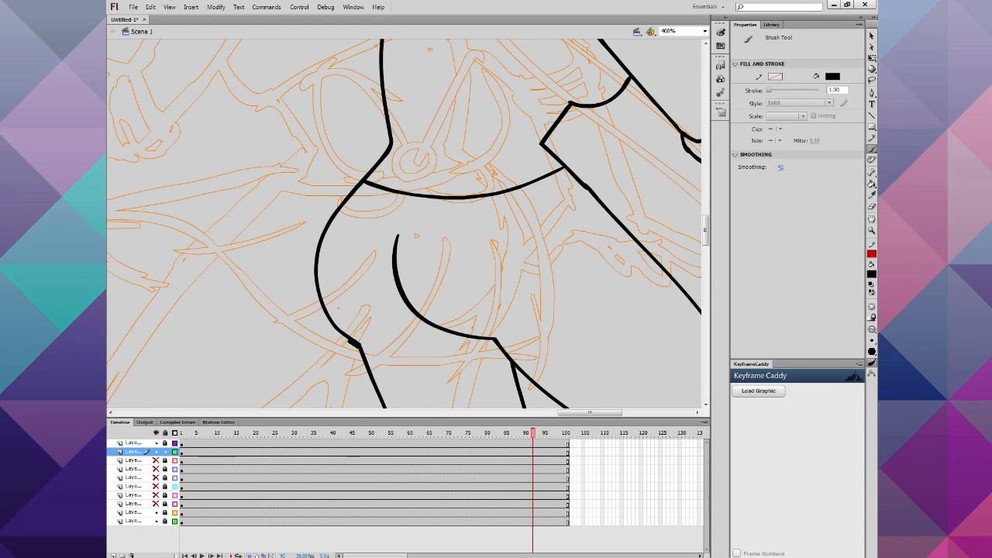
drag(349, 340, 333, 313)
mouse_move(360, 347)
mouse_down()
mouse_move(333, 318)
mouse_move(347, 354)
mouse_move(351, 291)
mouse_move(361, 314)
mouse_up()
click(870, 81)
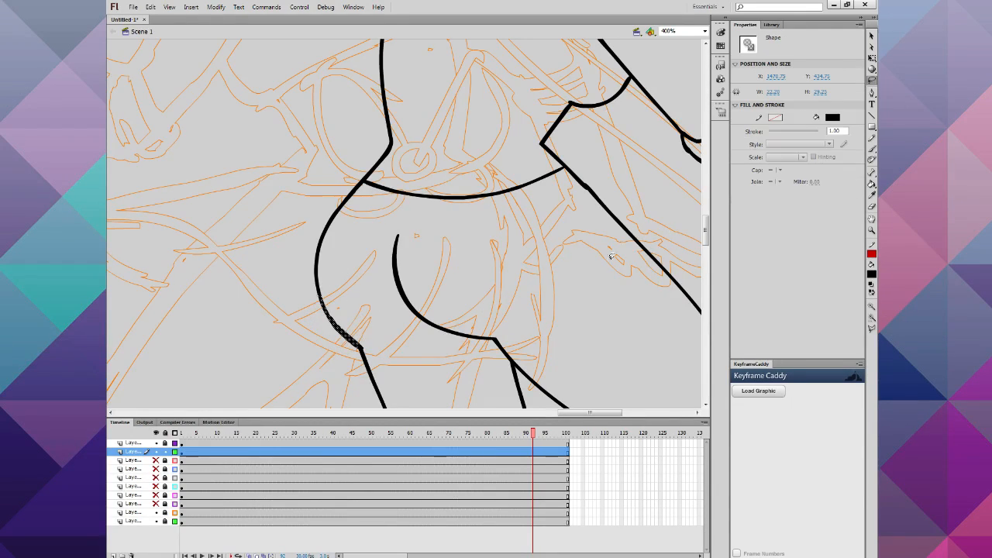
click(871, 35)
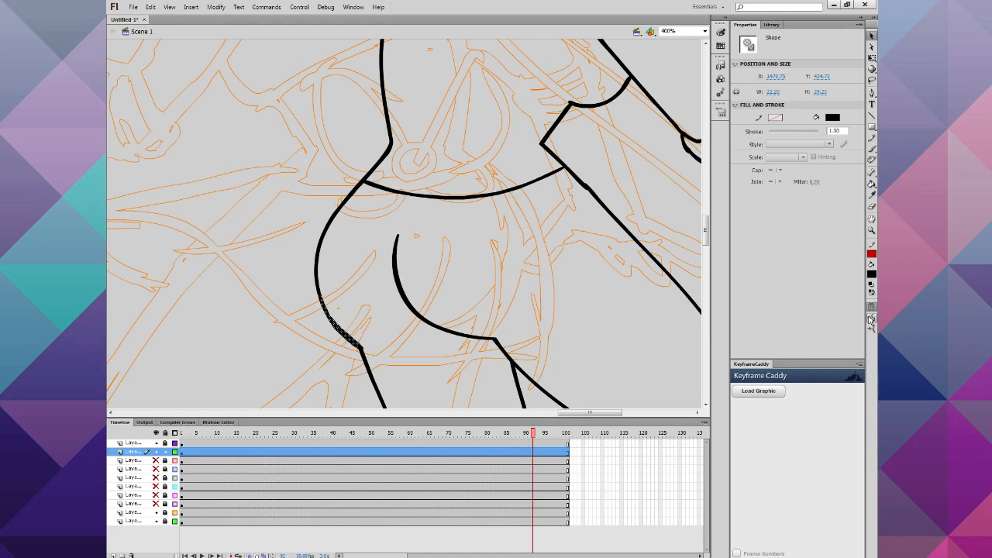
scroll(442, 296, down, 10)
click(431, 299)
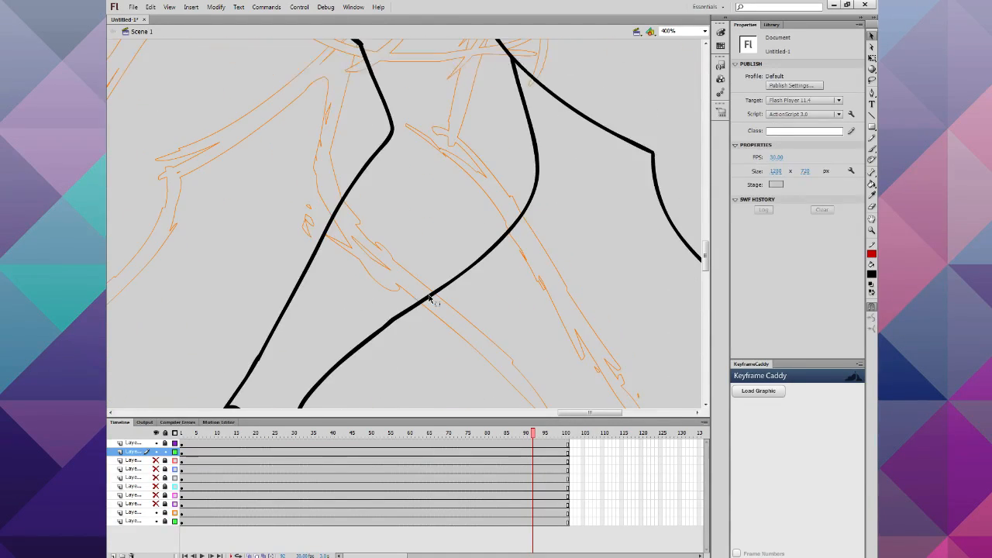
Step: Smooth the outer and inner outlines of the left lower leg
scroll(428, 300, down, 3)
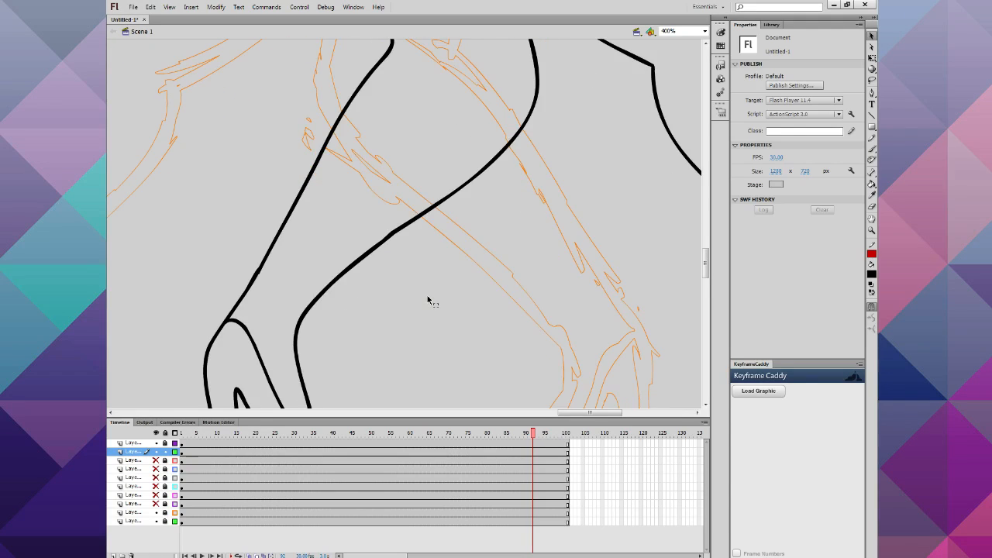
scroll(428, 301, up, 2)
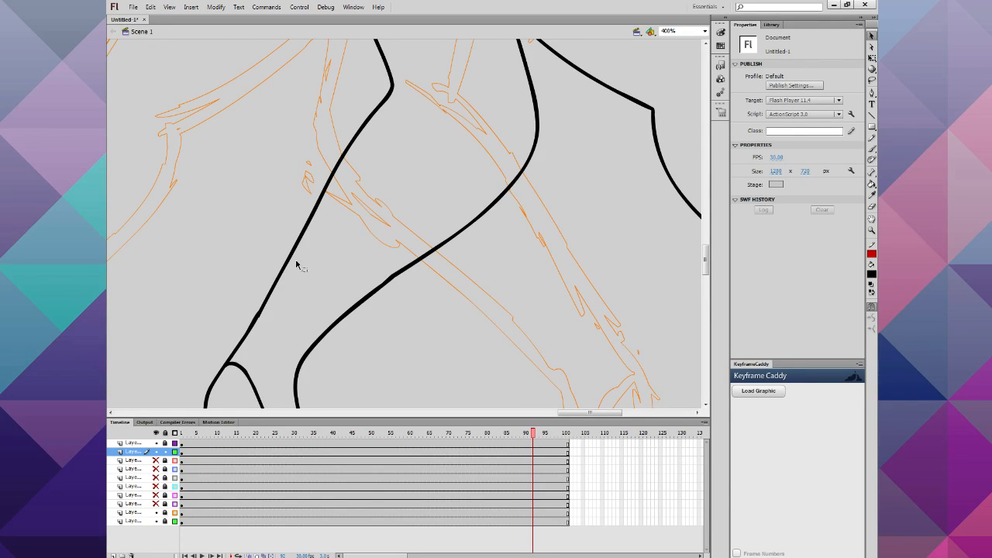
drag(395, 110, 180, 364)
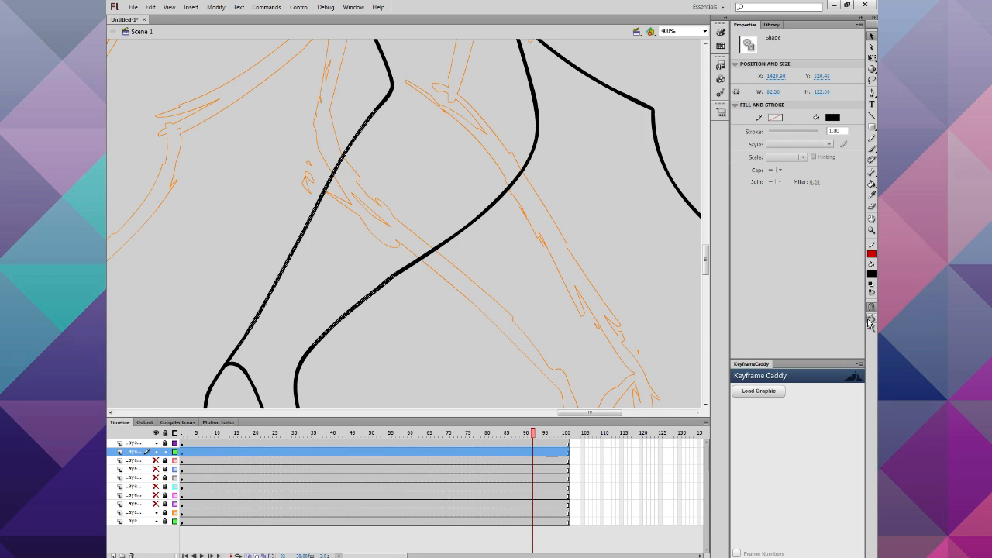
click(534, 310)
mouse_move(563, 163)
mouse_down()
mouse_move(507, 201)
mouse_move(370, 334)
mouse_up()
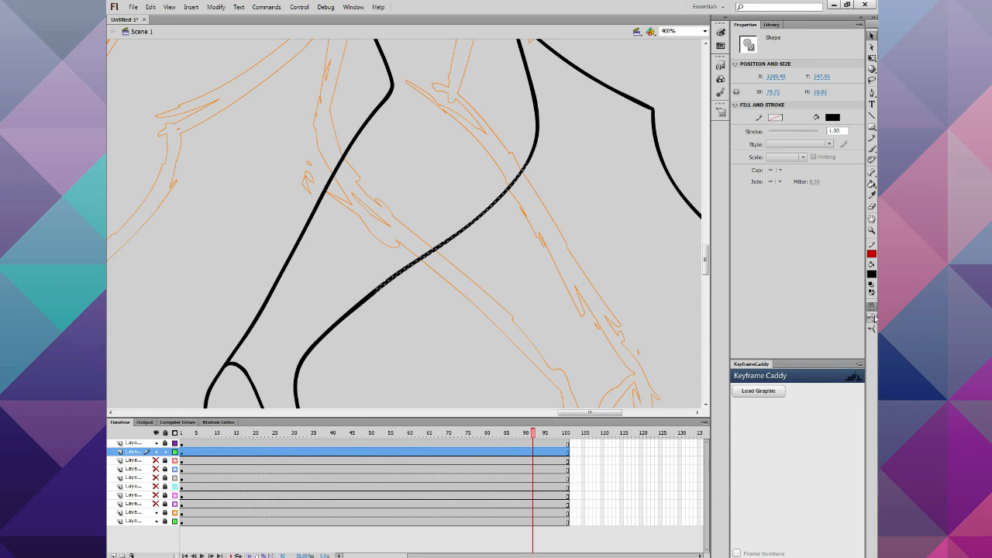
click(540, 282)
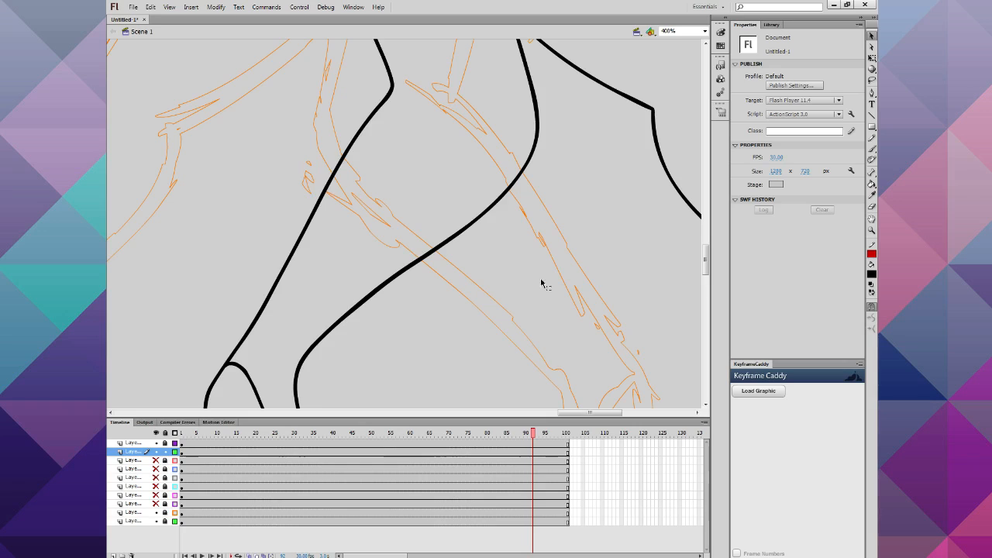
Step: Brush a slimmer inner curve on the left lower leg and erase the old line beside it
click(871, 150)
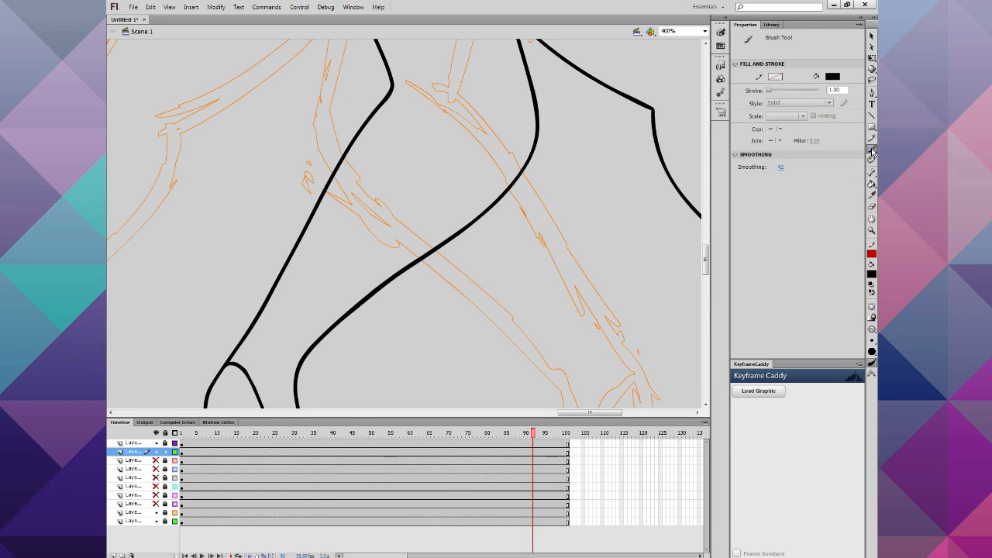
mouse_move(534, 100)
mouse_down()
mouse_move(528, 148)
mouse_move(380, 289)
mouse_up()
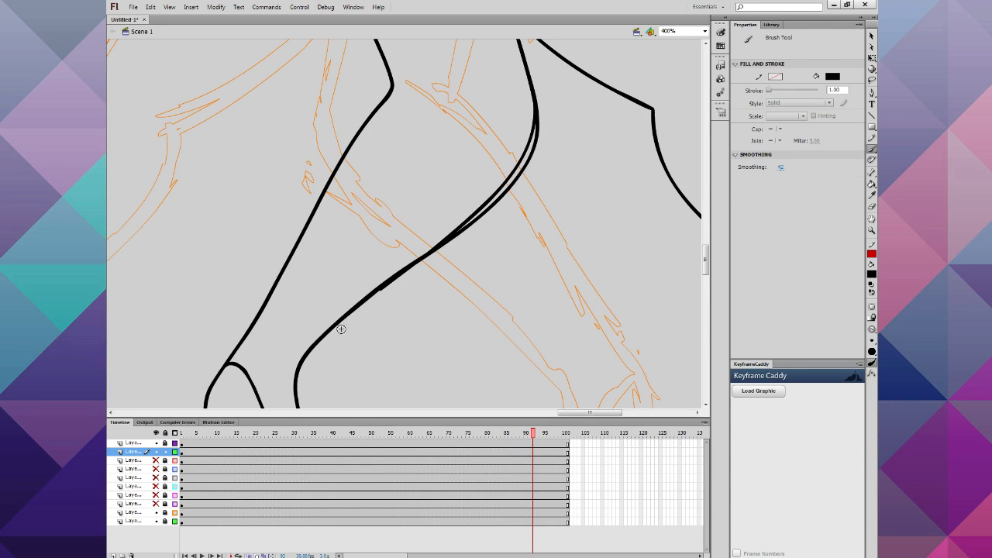
mouse_move(534, 138)
mouse_down()
mouse_move(540, 100)
mouse_move(532, 155)
mouse_move(463, 226)
mouse_up()
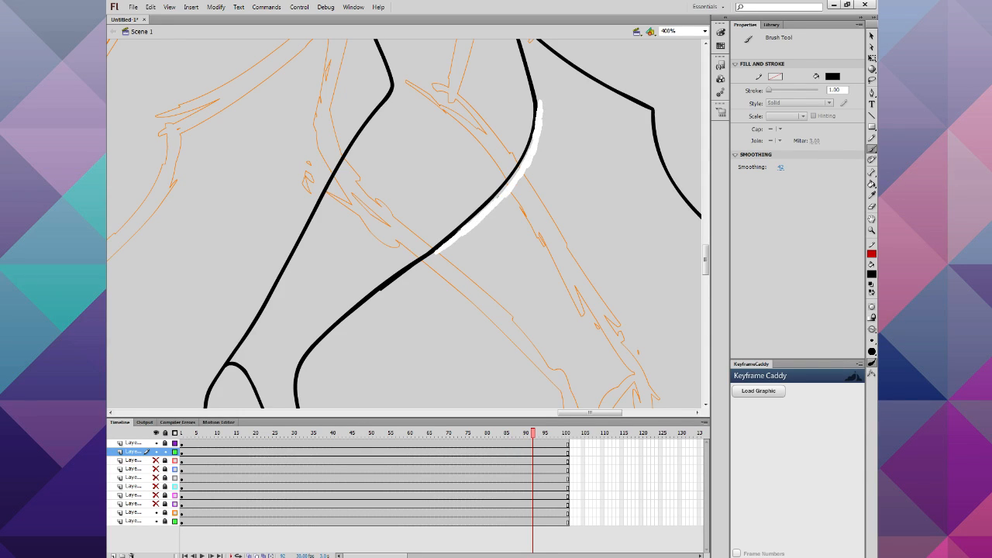
drag(427, 257, 381, 291)
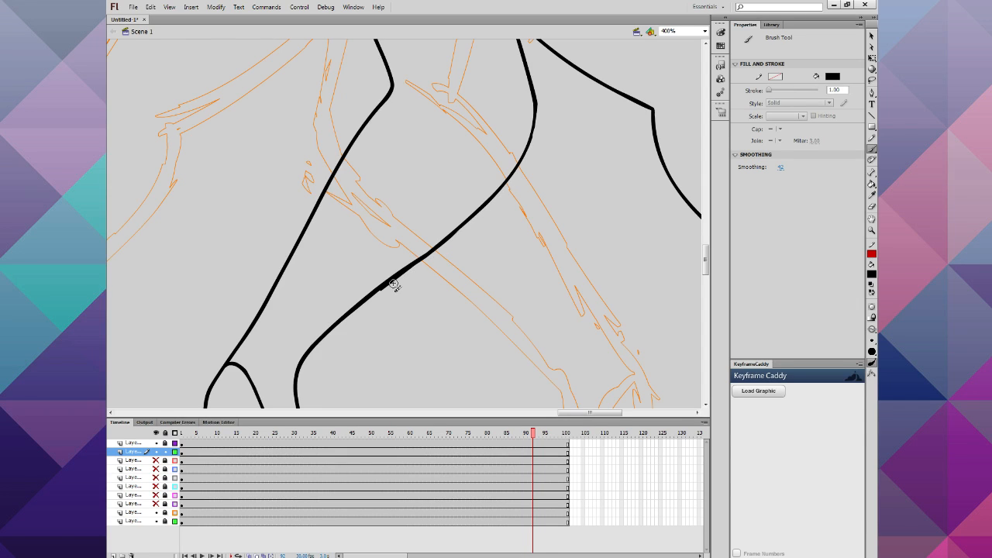
Step: Smooth the redrawn inner curve of the left lower leg, with repeated smoothing on its thick middle section
click(871, 79)
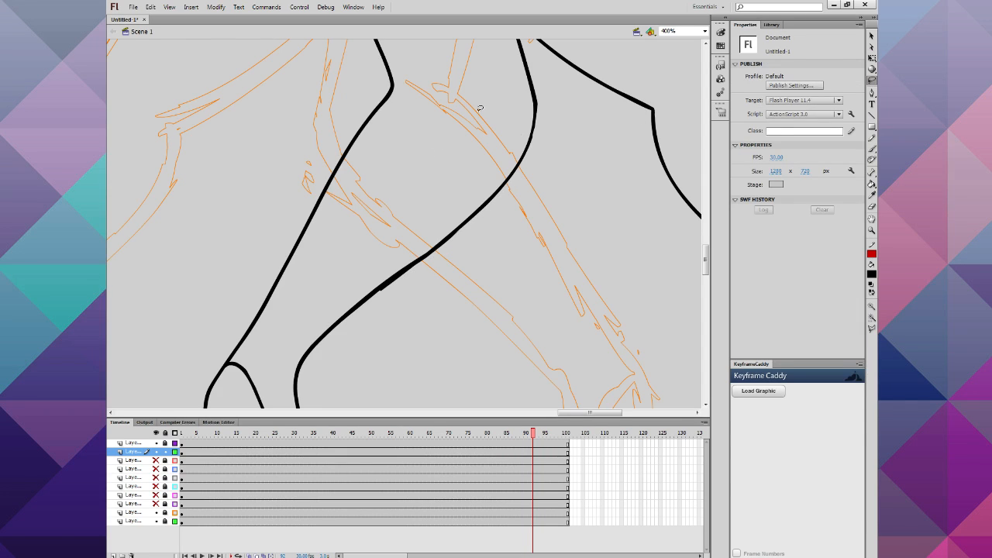
mouse_move(480, 108)
mouse_down()
mouse_move(546, 87)
mouse_move(555, 137)
mouse_move(500, 249)
mouse_move(412, 300)
mouse_move(364, 313)
mouse_up()
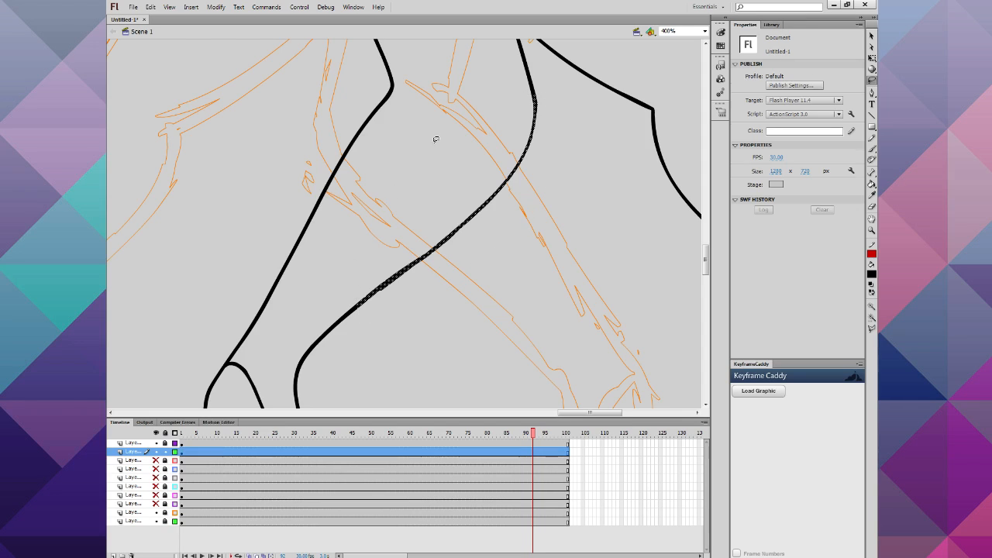
click(871, 38)
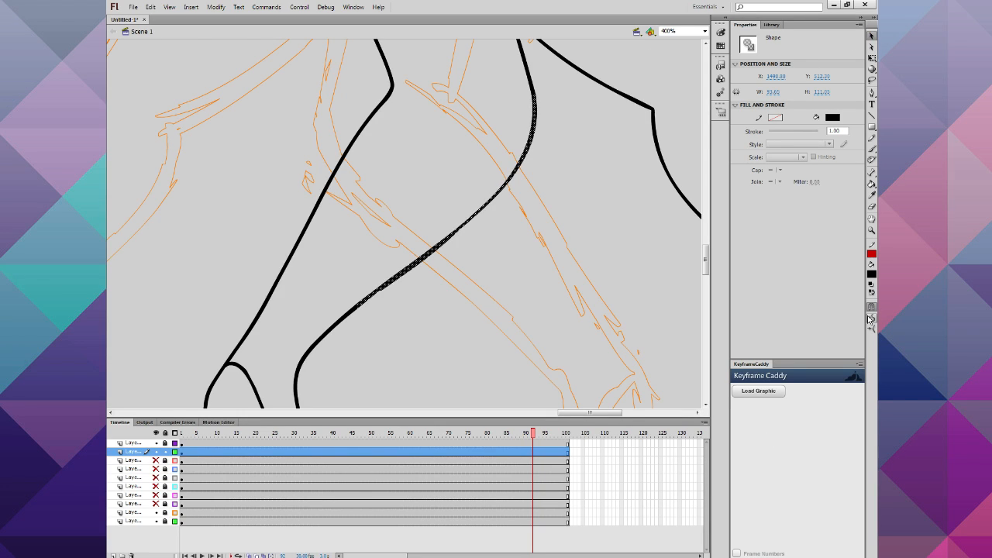
click(589, 314)
mouse_move(465, 202)
mouse_down()
mouse_move(385, 341)
mouse_move(349, 326)
mouse_up()
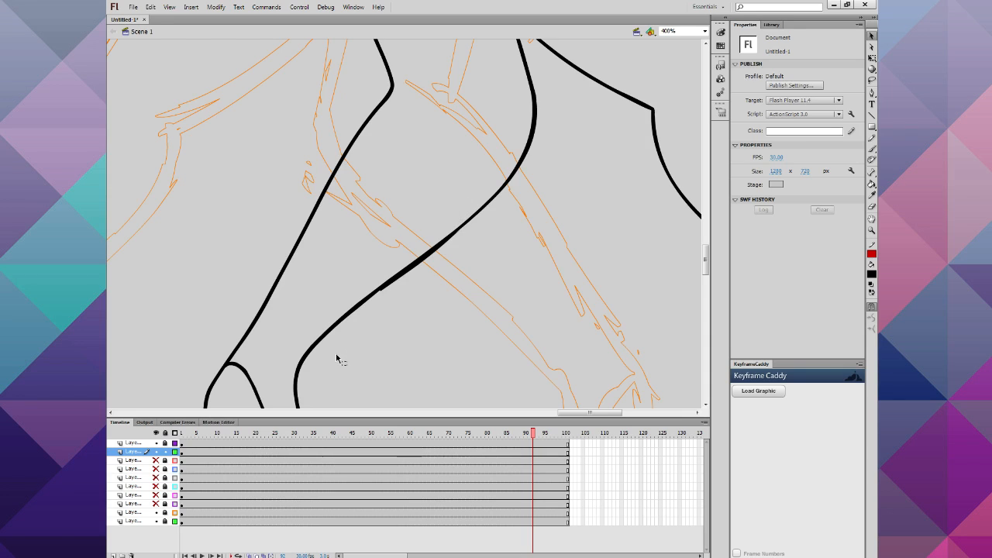
click(871, 316)
click(872, 316)
click(872, 316)
click(872, 316)
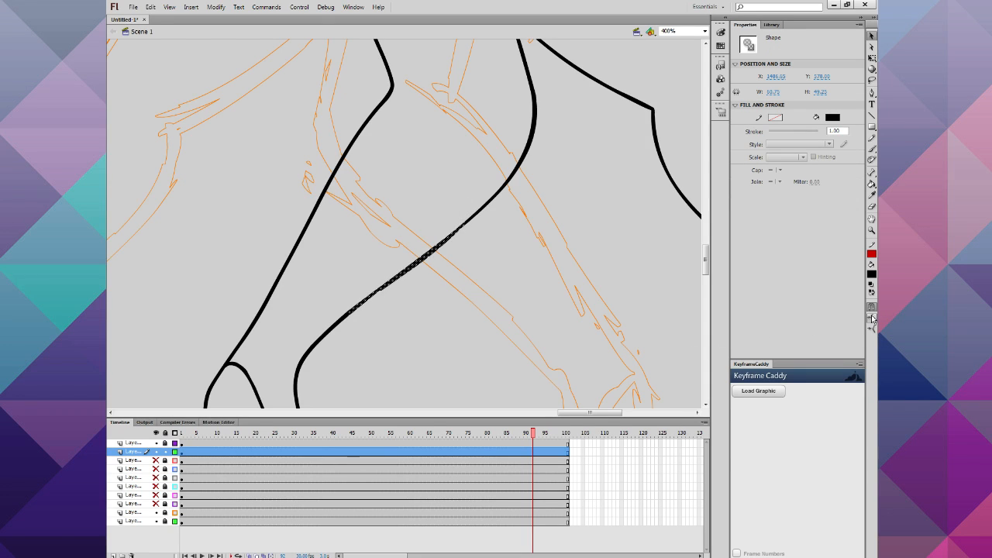
click(872, 316)
click(872, 316)
click(577, 324)
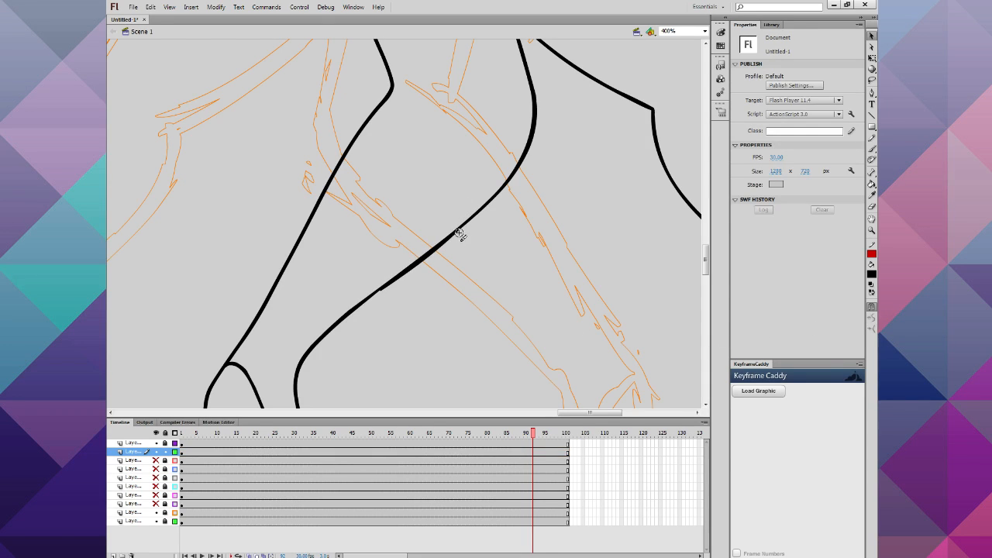
Step: Trim the thick middle of the inner leg curve, even it out with brush strokes, and check the full figure at 100% zoom
drag(462, 230, 367, 302)
click(871, 148)
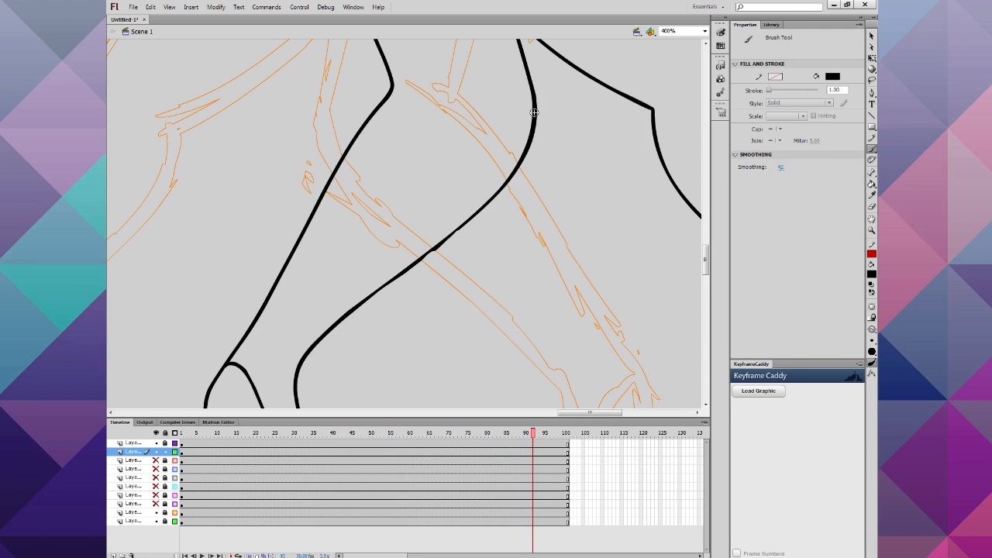
mouse_move(534, 125)
mouse_down()
mouse_move(508, 184)
mouse_move(455, 231)
mouse_up()
drag(406, 267, 329, 335)
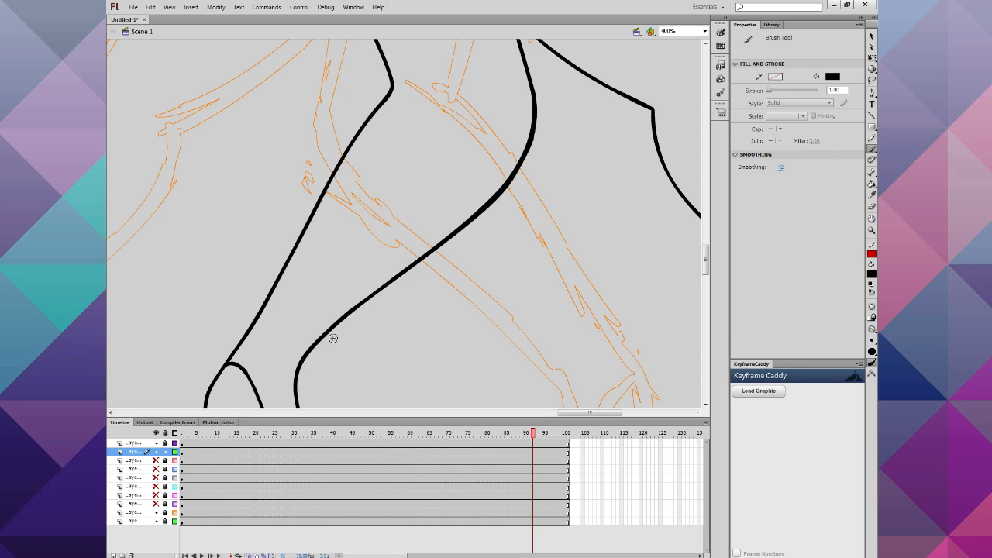
scroll(216, 300, up, 5)
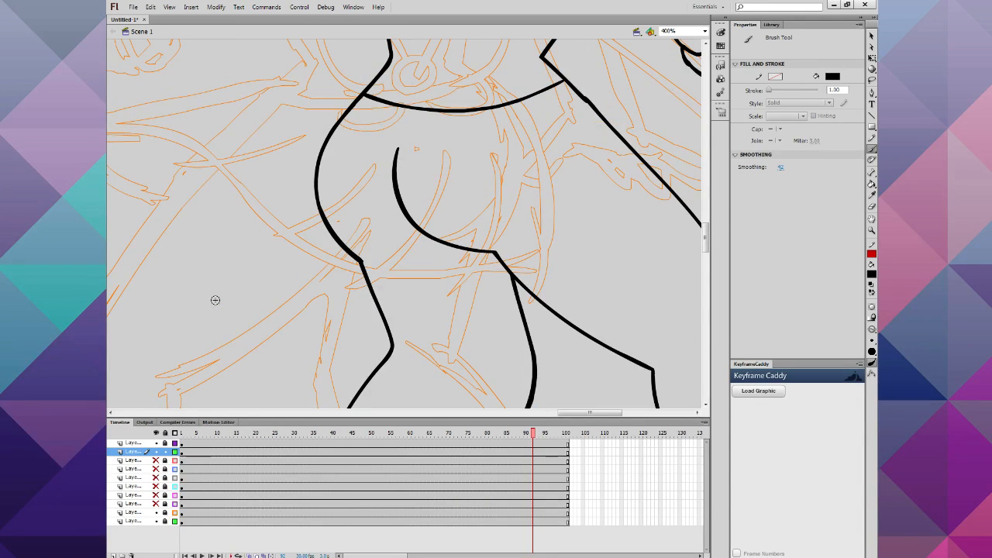
key(ctrl+1)
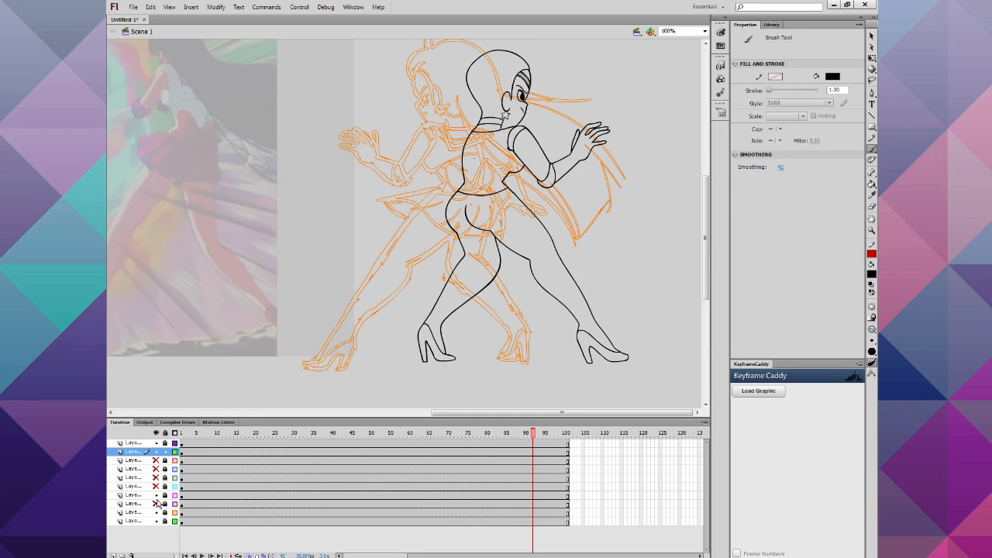
Step: Show the purple sketch layer and brush the outer outline of the left upper arm from the shoulder to the elbow
click(156, 504)
click(156, 494)
click(156, 495)
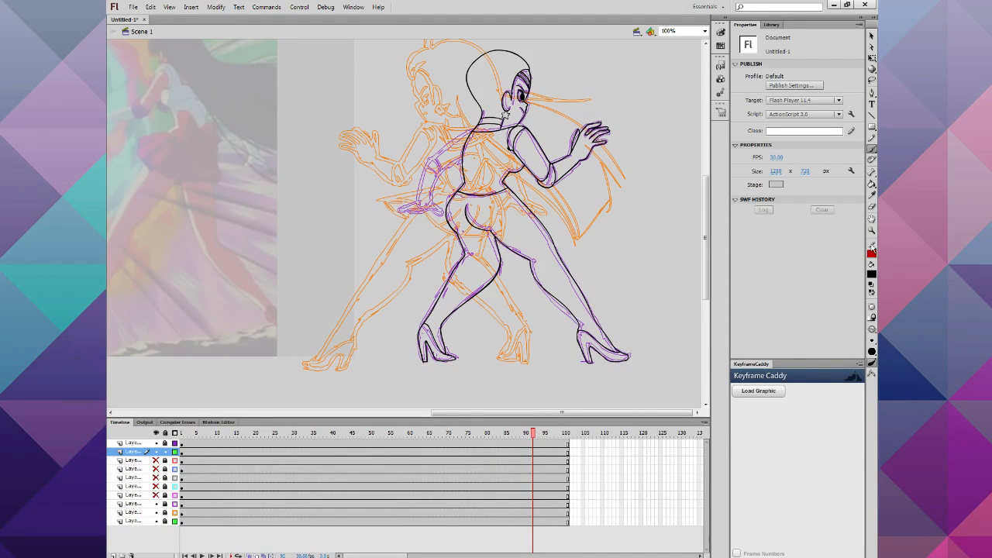
click(872, 230)
click(409, 186)
click(457, 184)
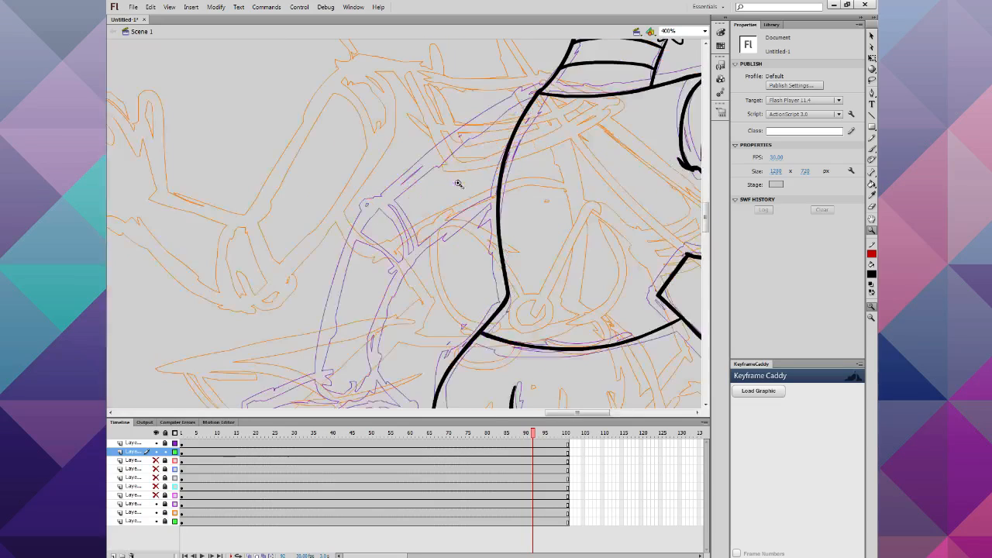
scroll(443, 237, up, 1)
scroll(470, 237, down, 2)
scroll(677, 223, up, 2)
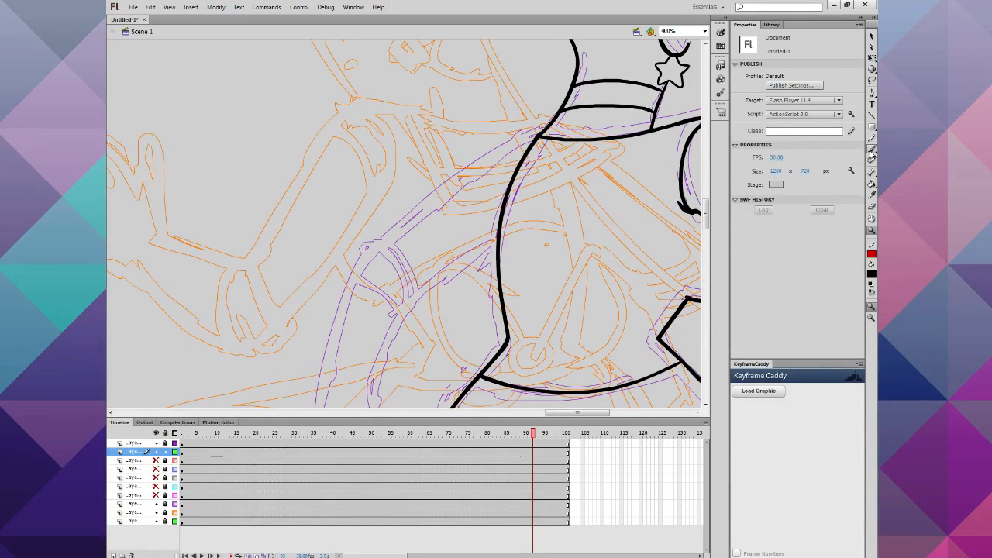
click(872, 149)
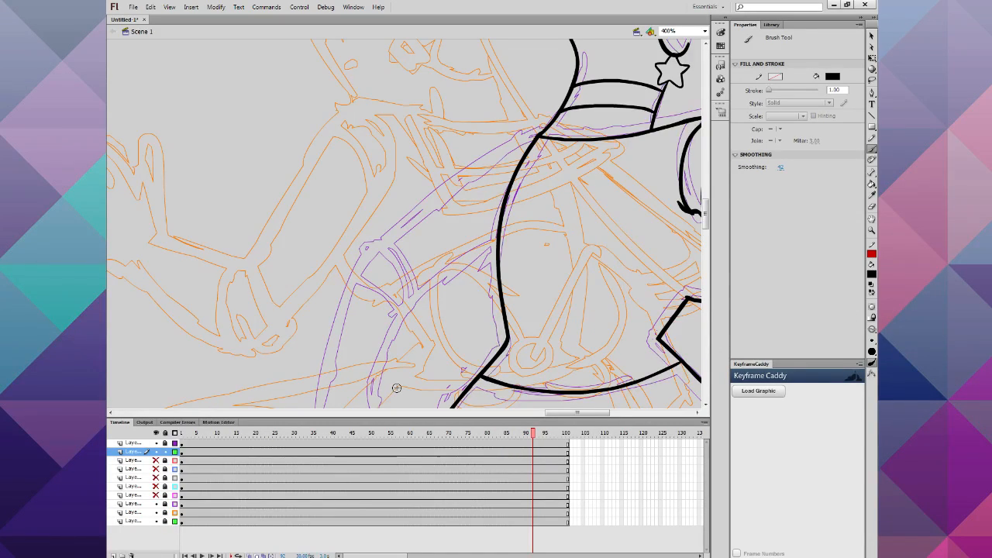
mouse_move(536, 135)
mouse_down()
mouse_move(438, 184)
mouse_move(356, 276)
mouse_up()
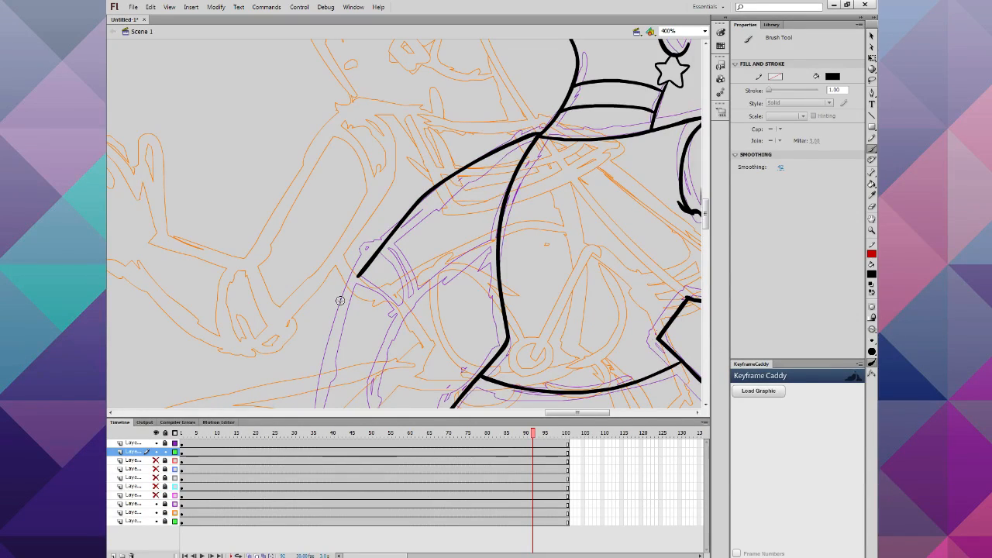
Step: Undo the outer left upper arm stroke, then brush a straighter outer outline and the arm's underside line from the torso to the elbow
key(ctrl+z)
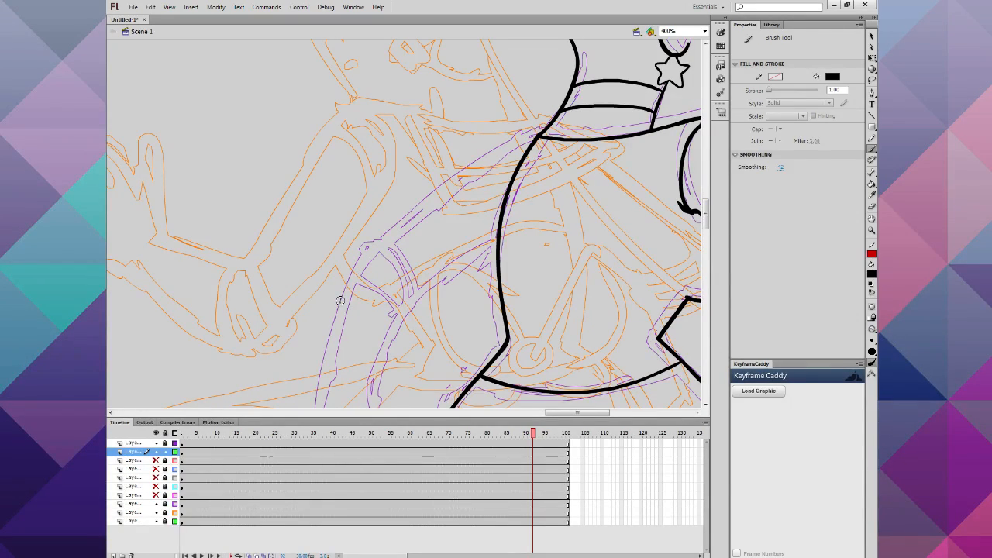
mouse_move(537, 137)
mouse_down()
mouse_move(512, 145)
mouse_move(370, 262)
mouse_up()
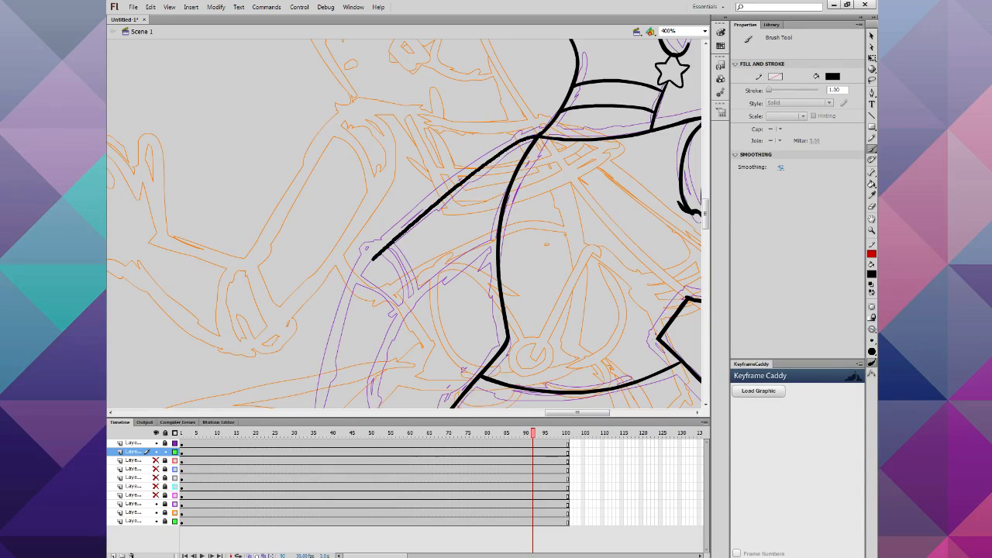
drag(493, 258, 411, 311)
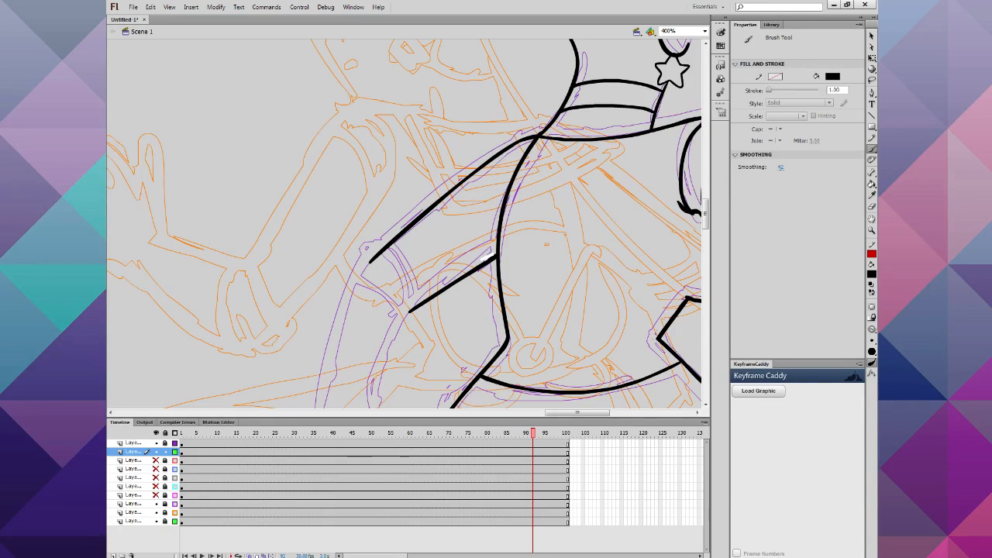
Step: Brush both outlines of the left forearm from the elbow to the wrist, joining them to the upper arm lines
scroll(403, 233, down, 5)
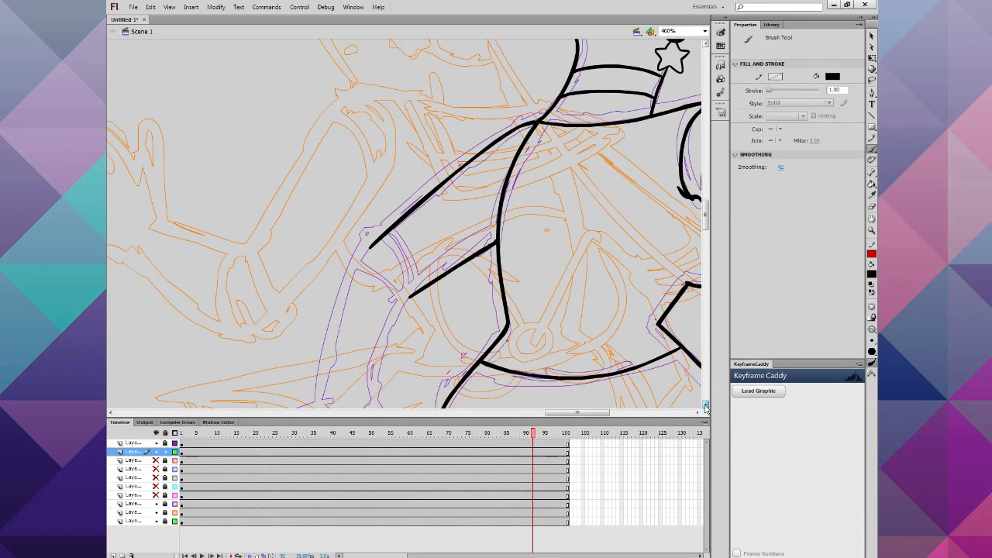
mouse_move(381, 122)
mouse_down()
mouse_move(356, 161)
mouse_move(331, 283)
mouse_up()
drag(424, 169, 375, 289)
drag(419, 161, 412, 181)
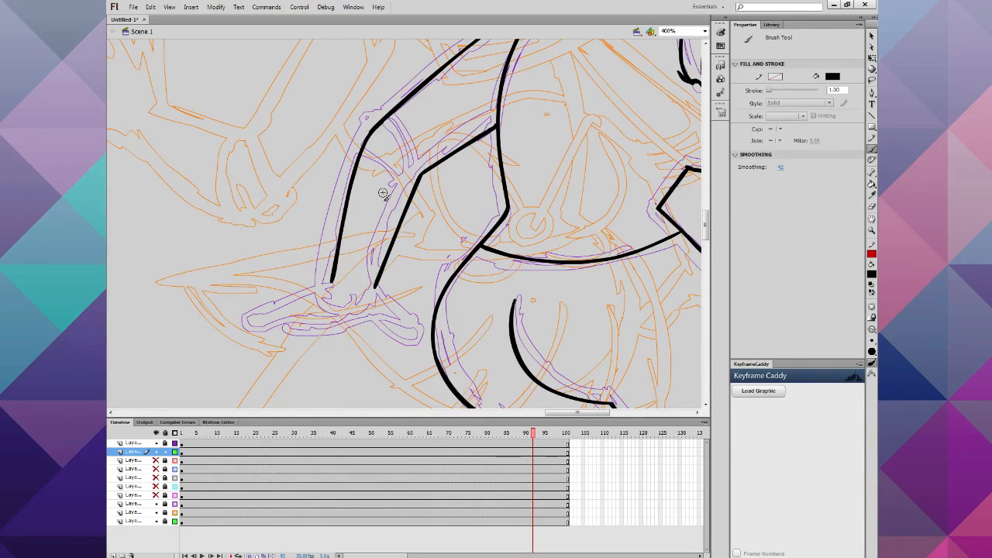
Step: Brush the outline of the left hand, with its thumb, spread fingers and palm crease connected to the wrist
mouse_move(377, 287)
mouse_down()
mouse_move(418, 338)
mouse_move(393, 341)
mouse_up()
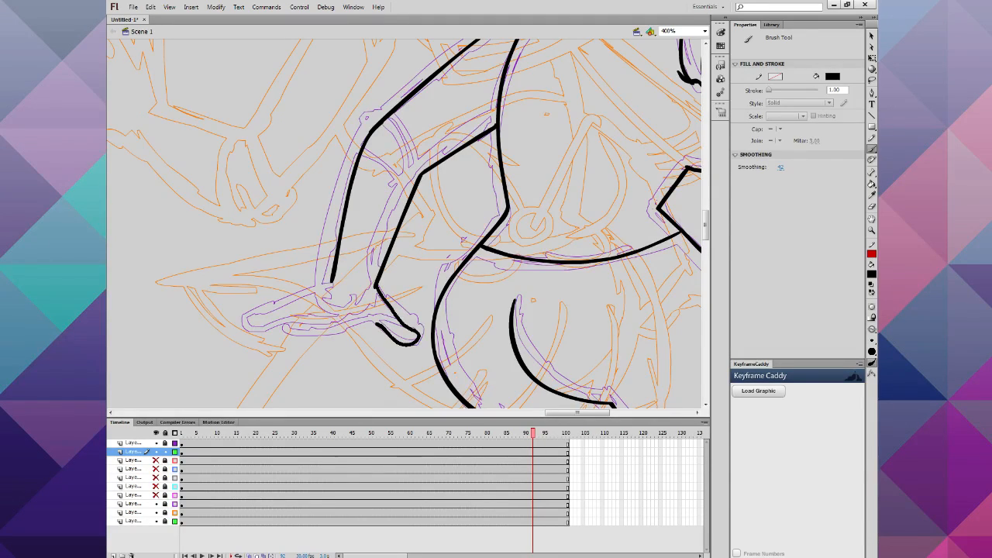
mouse_move(347, 303)
mouse_down()
mouse_move(353, 313)
mouse_move(319, 327)
mouse_move(259, 329)
mouse_move(247, 320)
mouse_move(335, 281)
mouse_up()
mouse_move(365, 324)
mouse_down()
mouse_move(309, 360)
mouse_move(275, 350)
mouse_move(299, 323)
mouse_move(246, 337)
mouse_move(261, 335)
mouse_up()
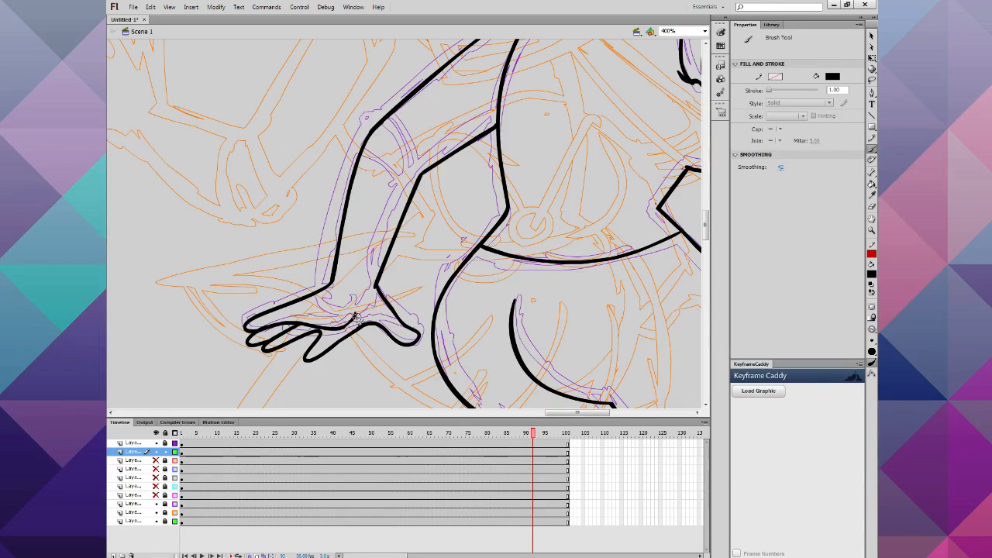
Step: Reshape the left thumb by redrawing its outer curve and tip from the wrist and trimming the old outline
drag(416, 338, 404, 327)
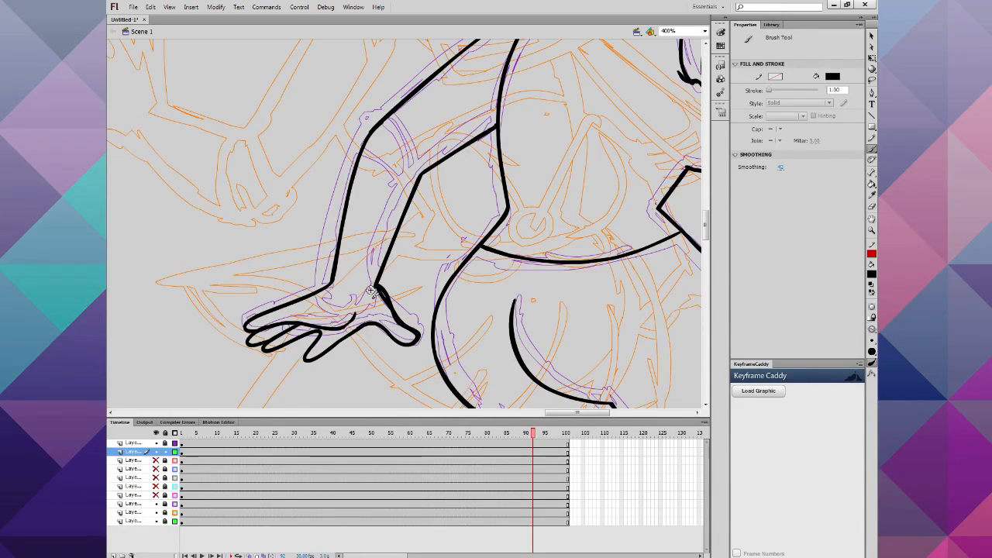
mouse_move(380, 297)
mouse_down()
mouse_move(389, 317)
mouse_move(418, 331)
mouse_up()
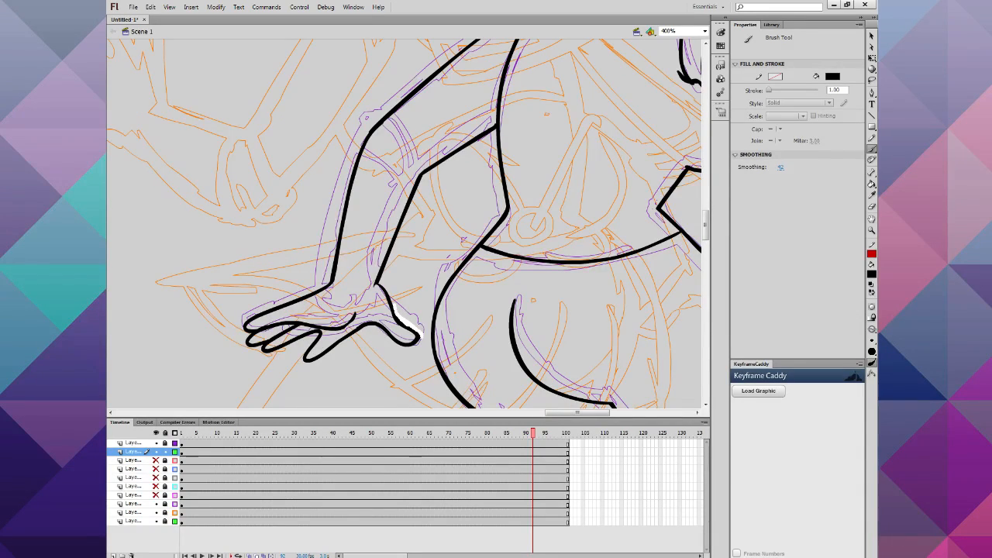
drag(418, 335, 415, 339)
drag(374, 314, 414, 338)
mouse_move(378, 283)
mouse_down()
mouse_move(390, 299)
mouse_move(370, 283)
mouse_up()
mouse_move(406, 344)
mouse_down()
mouse_move(418, 333)
mouse_move(380, 318)
mouse_up()
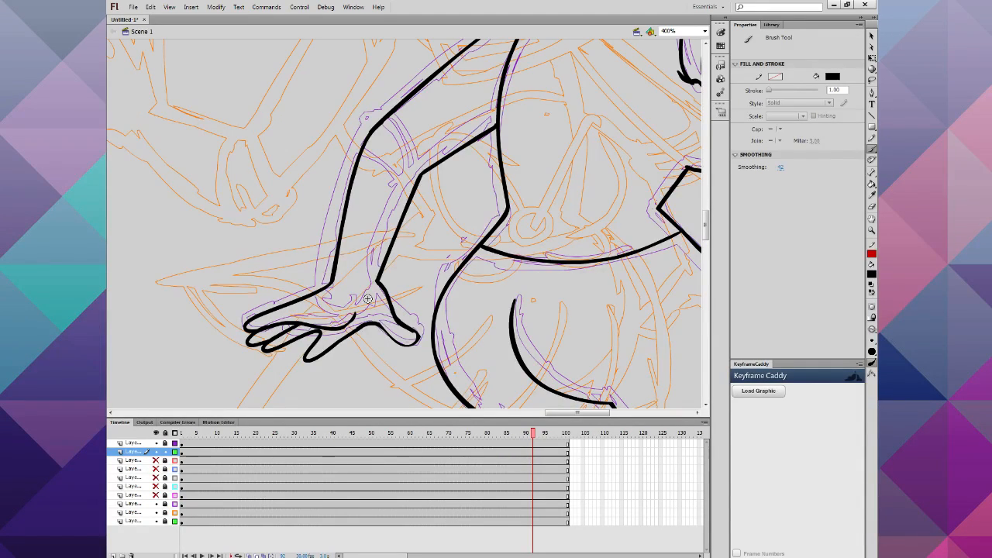
mouse_move(410, 336)
mouse_down()
mouse_move(418, 347)
mouse_move(419, 322)
mouse_move(409, 353)
mouse_move(410, 316)
mouse_move(400, 357)
mouse_move(390, 319)
mouse_move(389, 330)
mouse_up()
mouse_move(393, 304)
mouse_down()
mouse_move(414, 338)
mouse_move(371, 321)
mouse_up()
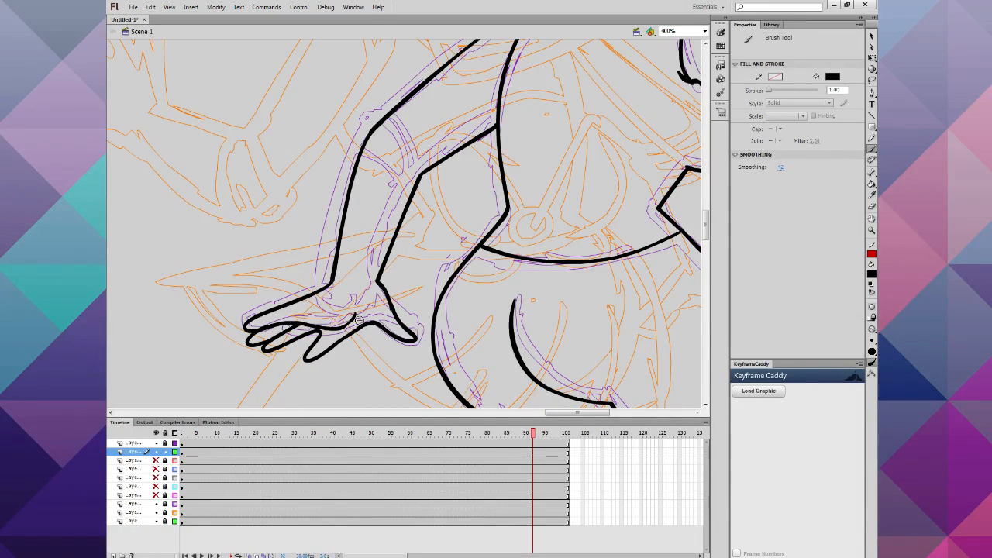
key(ctrl+z)
mouse_move(392, 307)
mouse_down()
mouse_move(419, 334)
mouse_move(365, 318)
mouse_move(382, 291)
mouse_move(388, 309)
mouse_move(374, 318)
mouse_move(390, 310)
mouse_move(397, 318)
mouse_move(382, 294)
mouse_up()
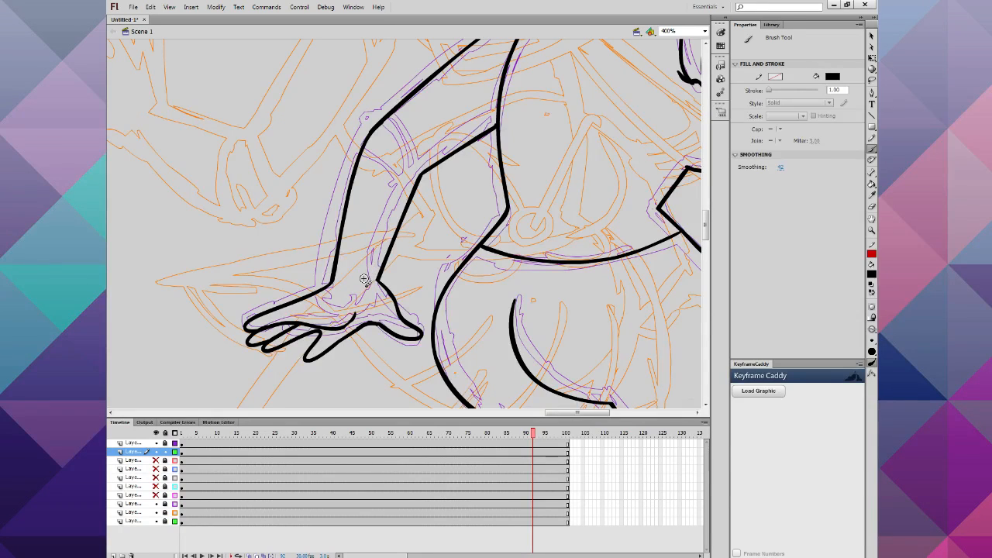
Step: Brush a rounded cuff around the left elbow, closing it with a slanted lower edge across the forearm
mouse_move(571, 413)
mouse_down()
mouse_move(610, 412)
mouse_move(560, 417)
mouse_up()
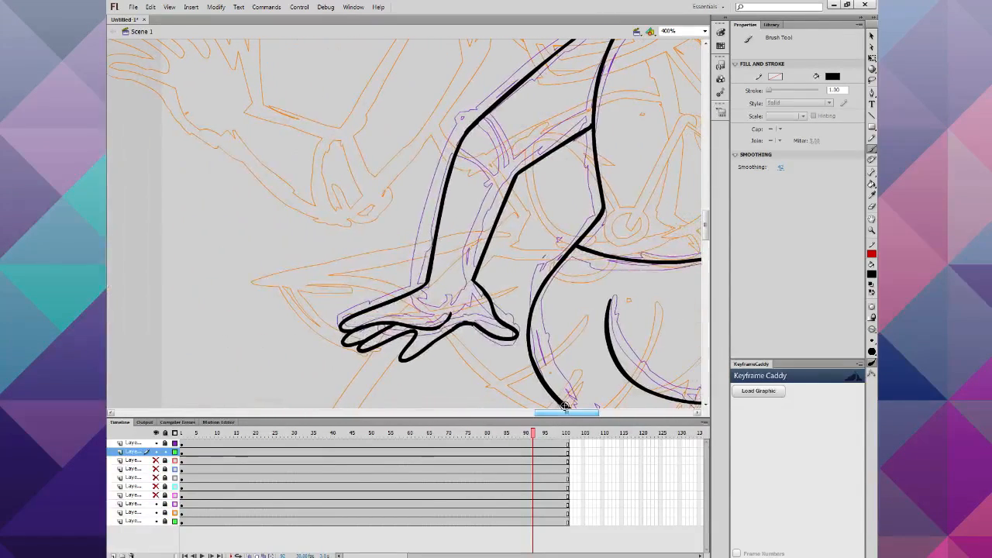
mouse_move(520, 169)
mouse_down()
mouse_move(485, 116)
mouse_move(466, 119)
mouse_move(480, 147)
mouse_up()
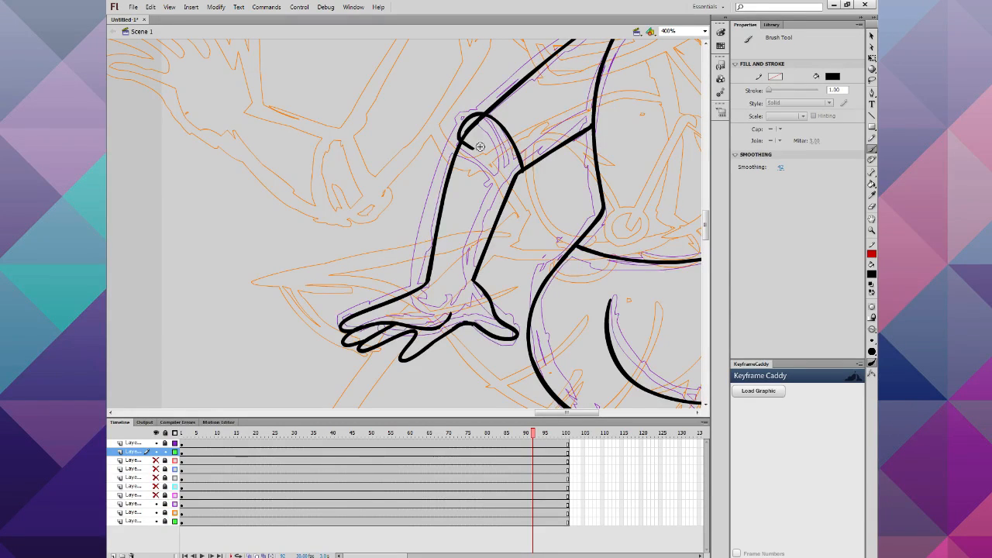
drag(504, 168, 459, 141)
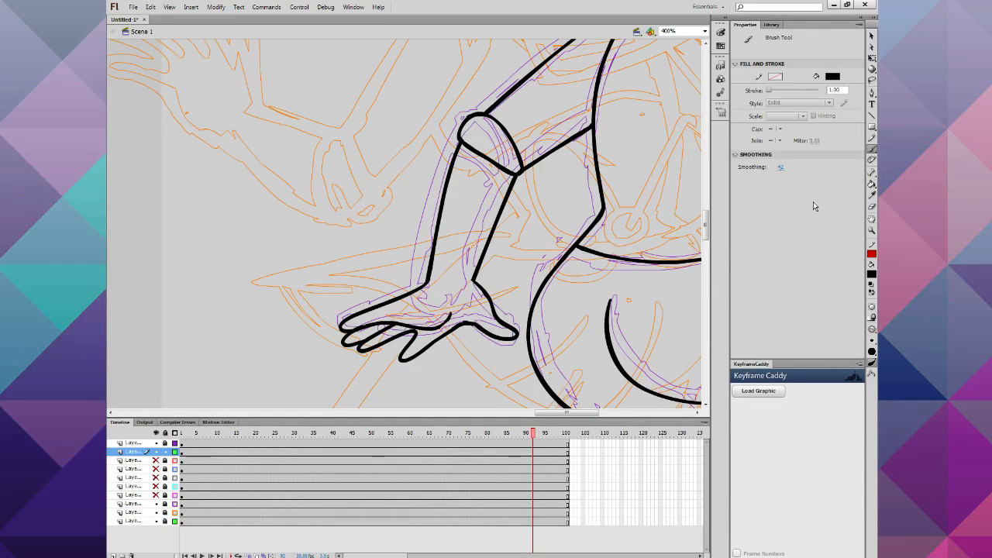
click(871, 230)
click(378, 211)
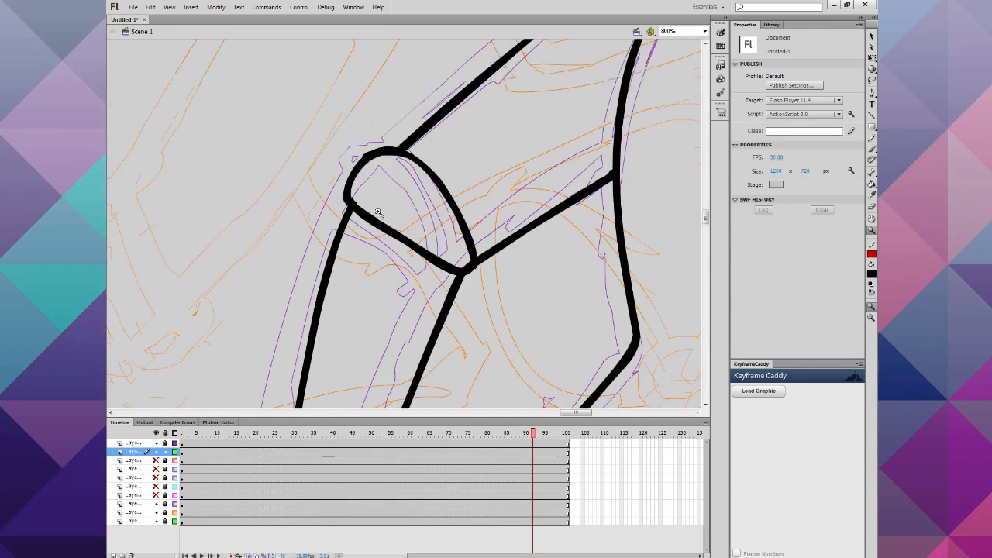
scroll(378, 211, up, 2)
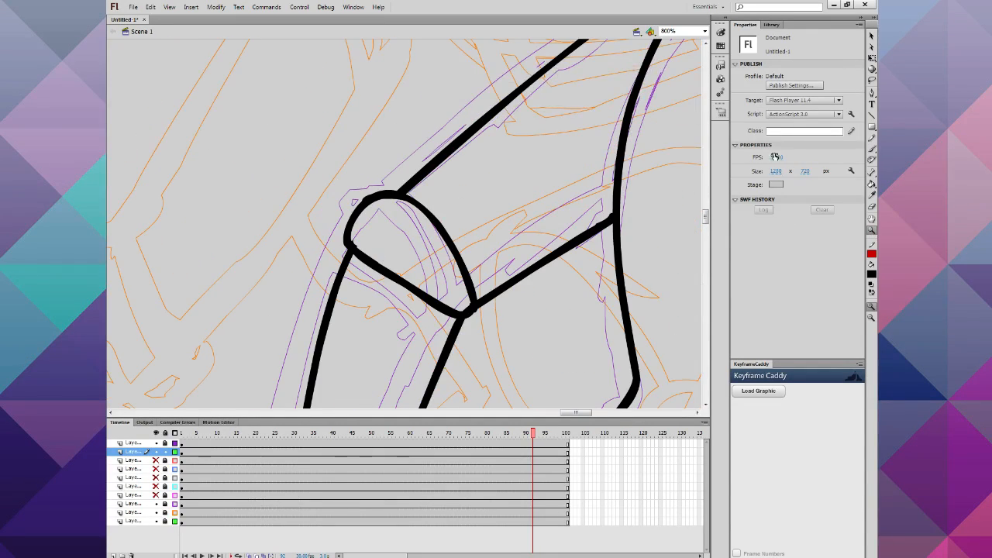
click(872, 148)
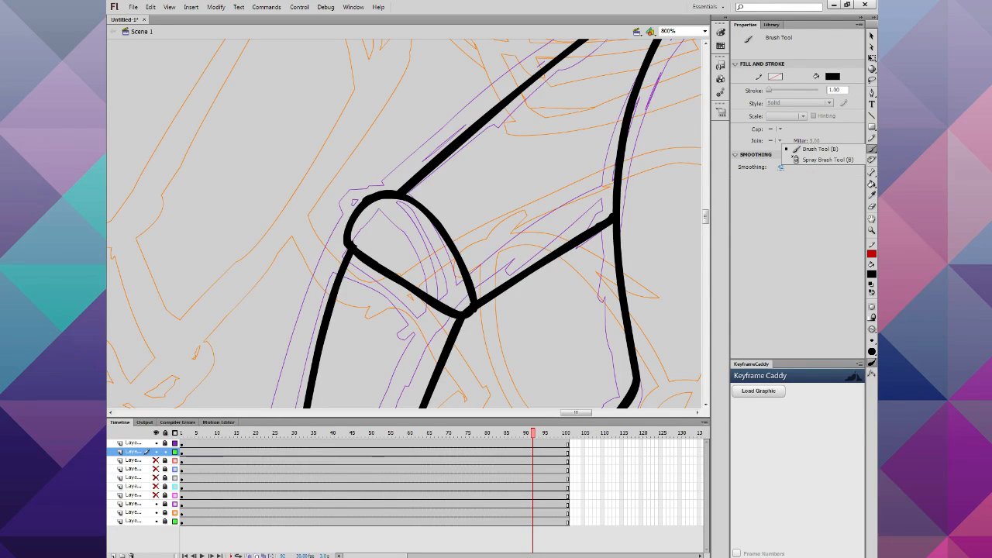
mouse_move(463, 307)
mouse_down()
mouse_move(410, 230)
mouse_move(362, 209)
mouse_up()
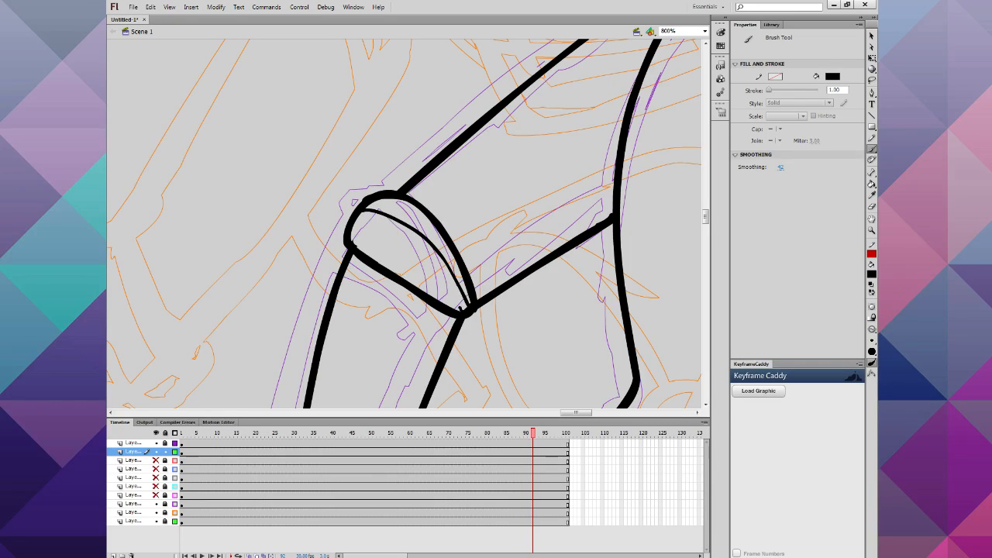
mouse_move(459, 310)
mouse_down()
mouse_move(413, 261)
mouse_move(347, 230)
mouse_up()
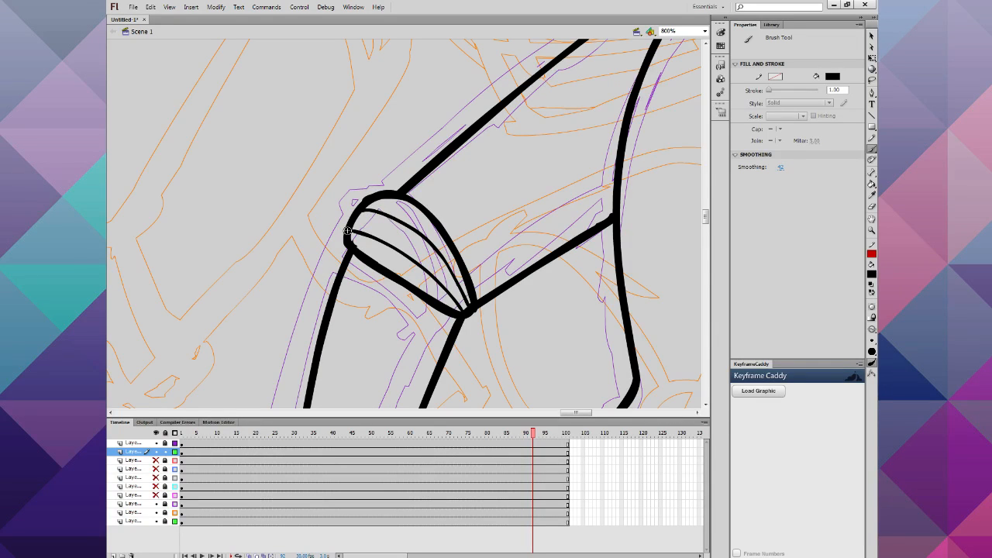
key(ctrl+z)
key(ctrl+z)
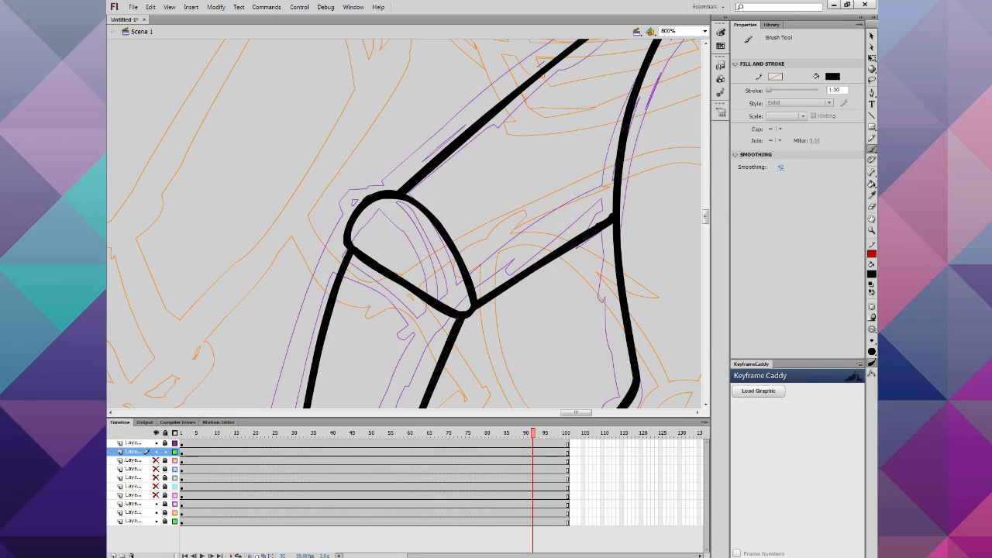
Step: Brush two thin curved fold lines across the elbow cuff, converging at its inner corner
mouse_move(465, 308)
mouse_down()
mouse_move(428, 267)
mouse_move(360, 228)
mouse_up()
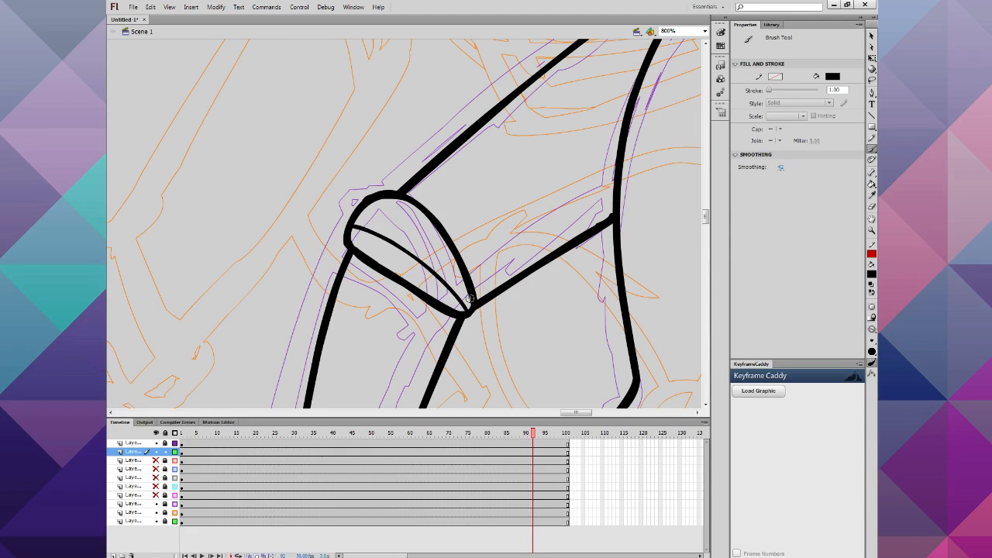
mouse_move(467, 307)
mouse_down()
mouse_move(432, 247)
mouse_move(369, 200)
mouse_move(356, 205)
mouse_move(377, 186)
mouse_move(346, 216)
mouse_up()
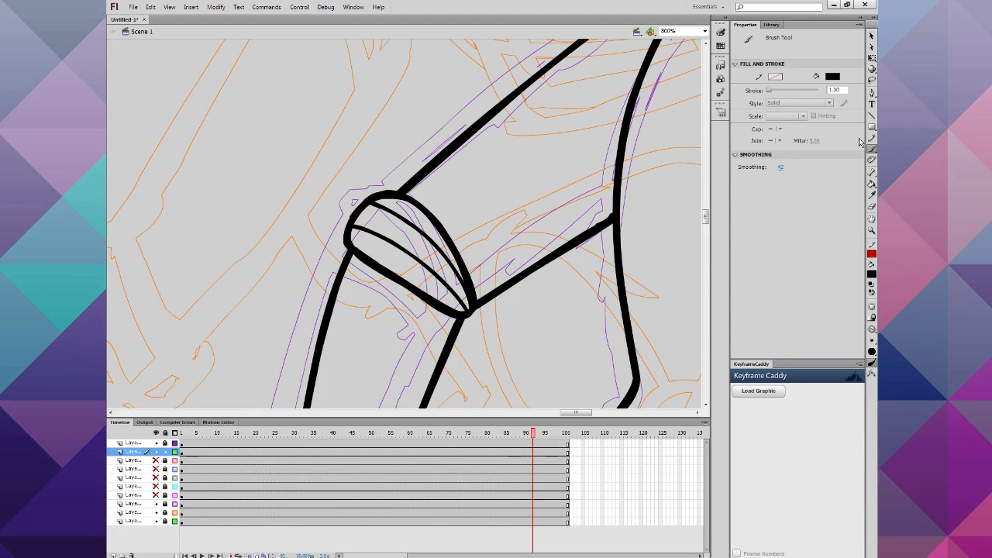
Step: Smooth the part of the upper arm's underside line nearest the torso, then even out its edge with the brush
click(872, 80)
mouse_move(599, 247)
mouse_down()
mouse_move(575, 252)
mouse_move(582, 214)
mouse_up()
click(871, 36)
click(871, 318)
click(870, 318)
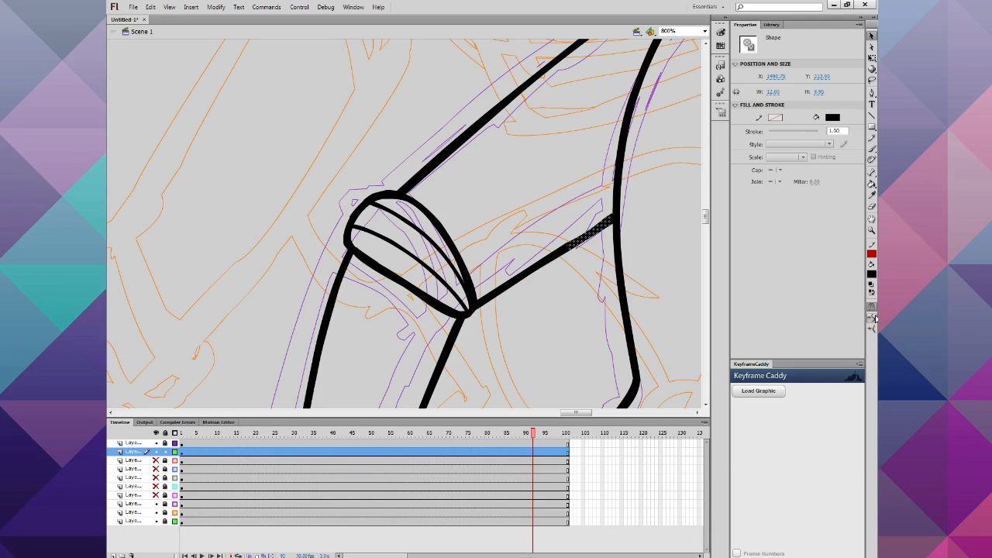
click(597, 297)
click(873, 152)
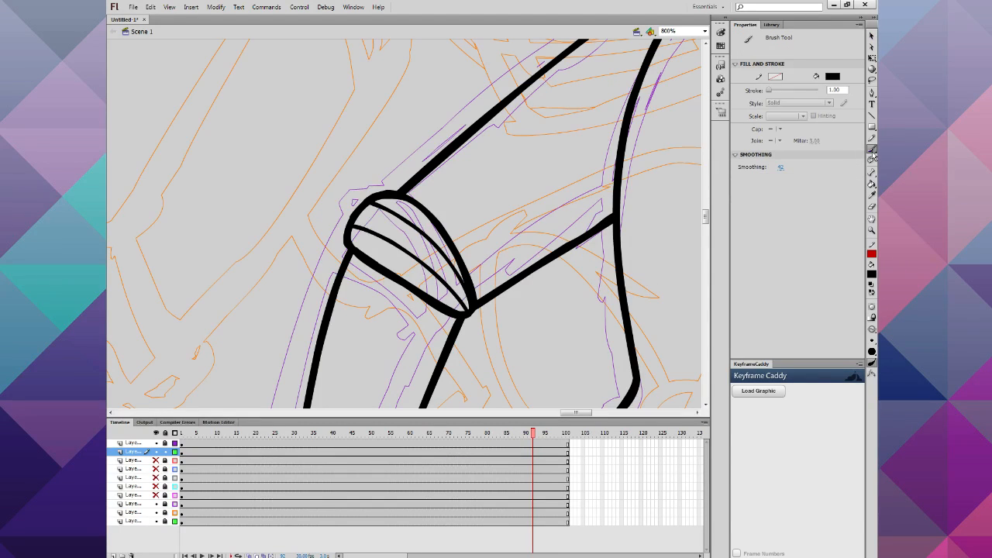
drag(613, 214, 569, 243)
Step: Hide the purple sketch layer and even out the left hand's upper finger line and the curve between thumb and palm
scroll(557, 155, down, 10)
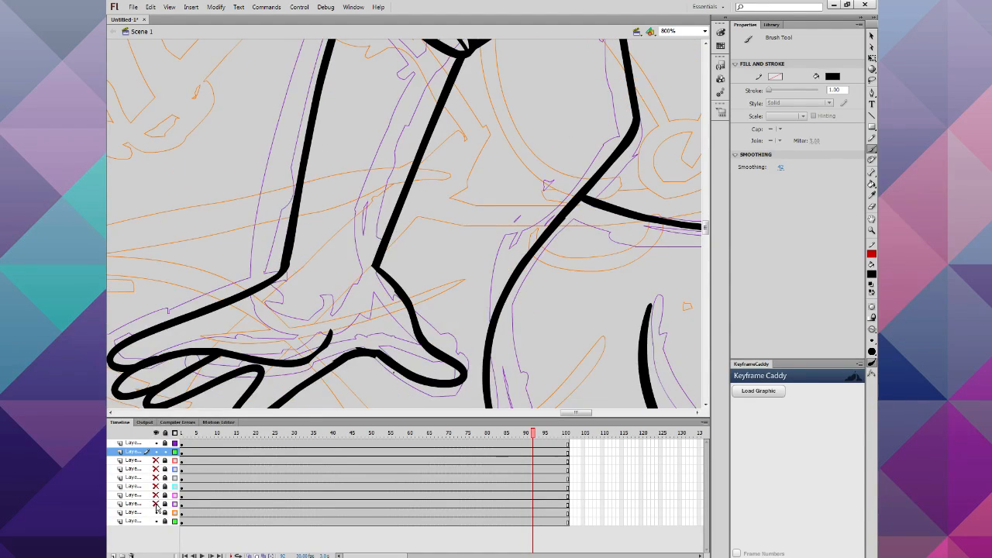
click(110, 412)
click(111, 412)
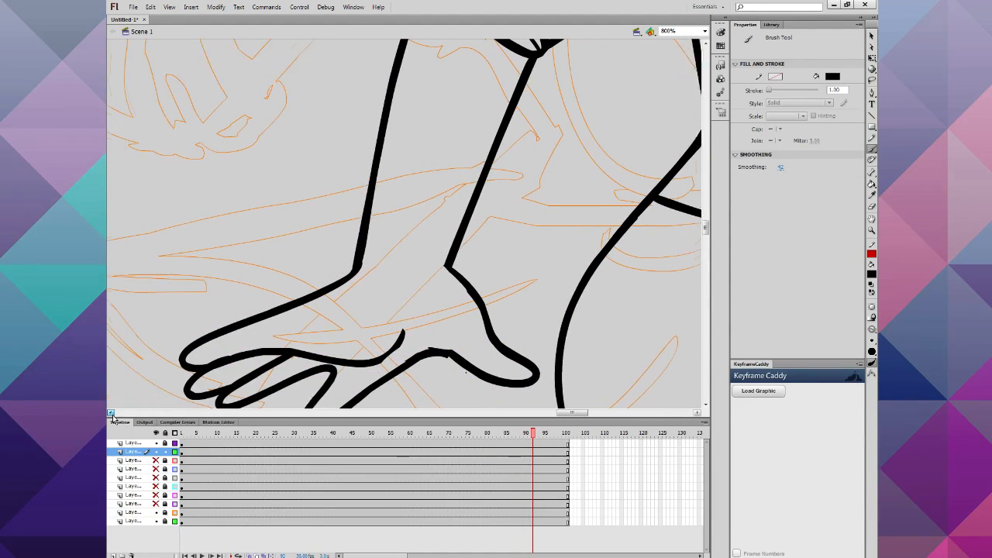
click(112, 414)
scroll(162, 365, down, 2)
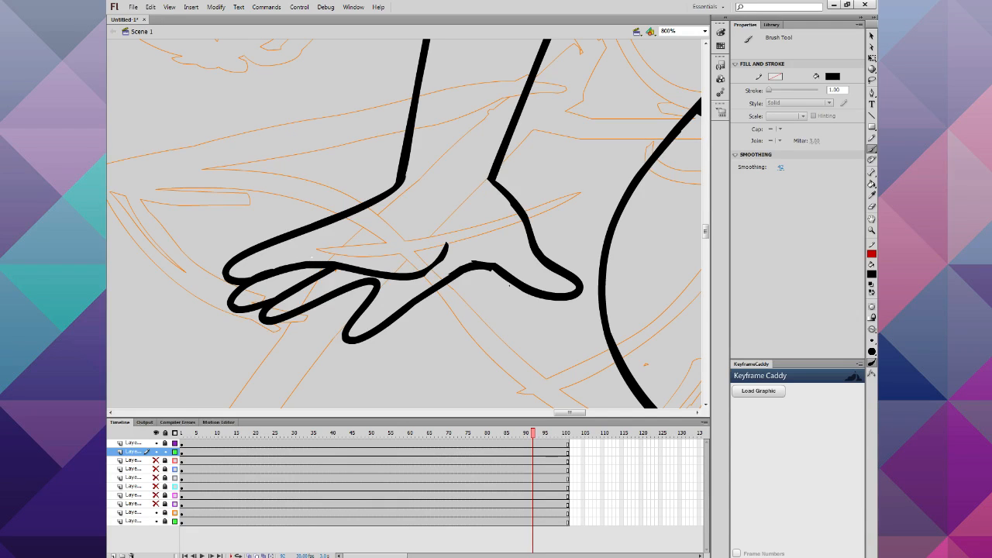
drag(312, 257, 248, 274)
drag(474, 257, 440, 274)
key(ctrl+z)
drag(508, 264, 460, 261)
Step: Smooth the end of the palm crease and the underside of the uppermost finger, then check the full figure at 100% zoom
key(l)
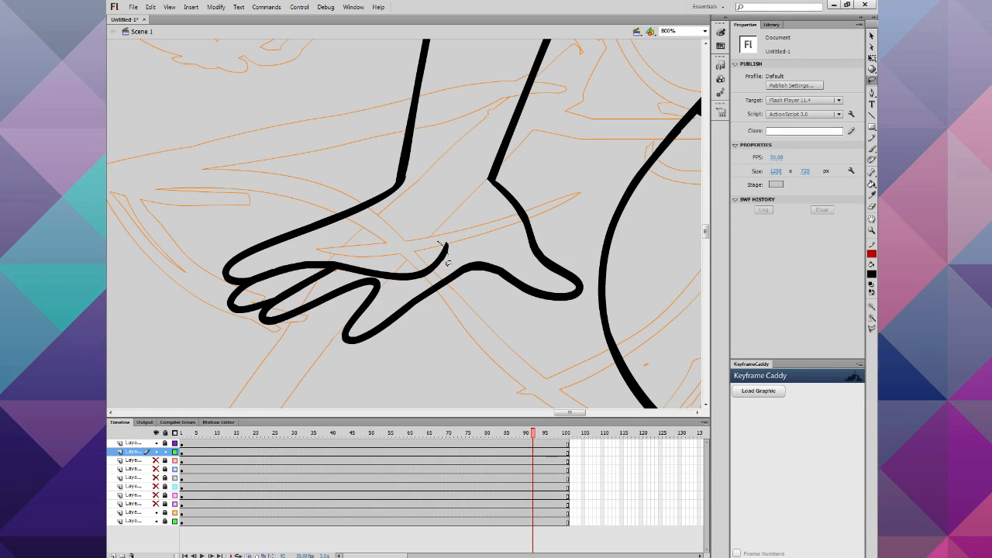
mouse_move(442, 247)
mouse_down()
mouse_move(423, 282)
mouse_move(439, 245)
mouse_up()
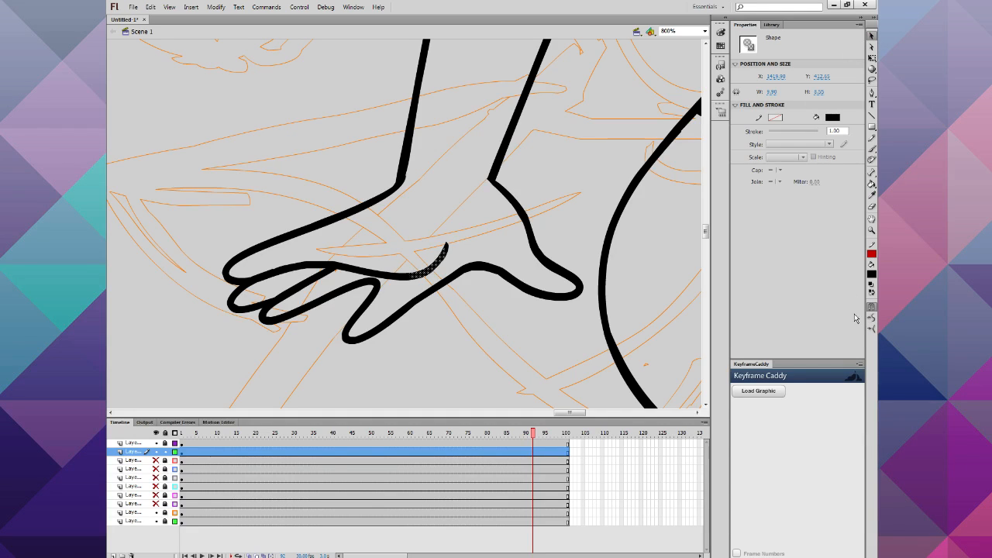
click(567, 338)
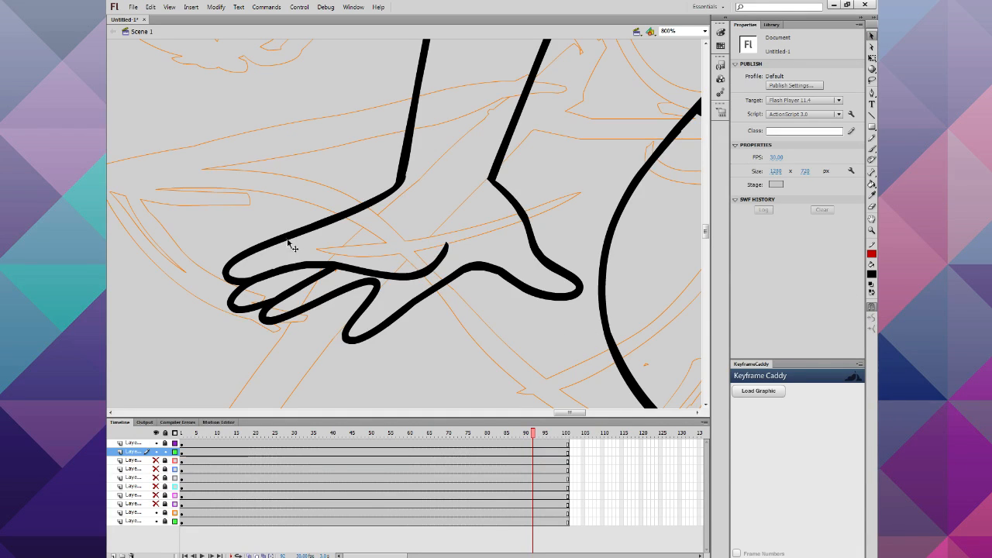
mouse_move(328, 261)
mouse_down()
mouse_move(294, 285)
mouse_move(256, 288)
mouse_move(269, 286)
mouse_up()
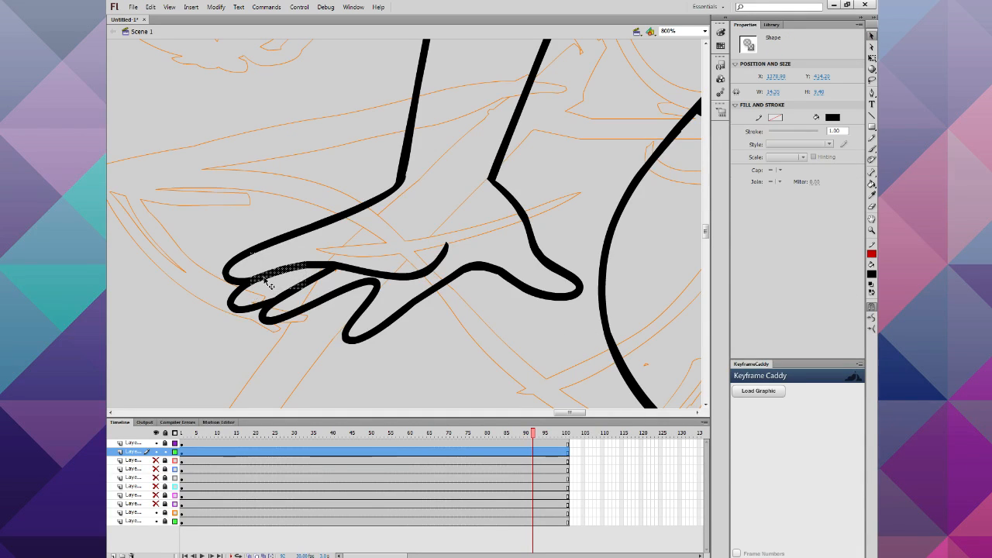
click(495, 317)
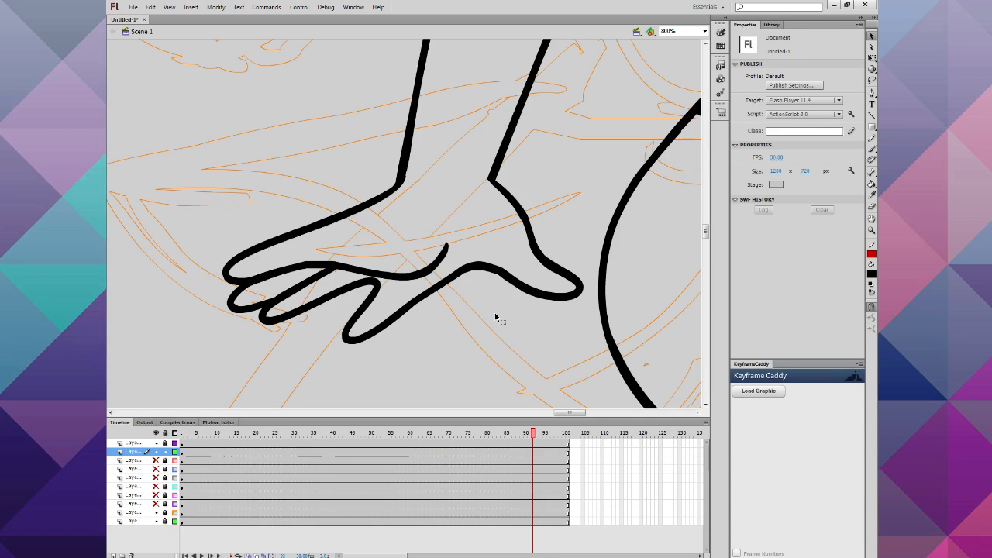
key(ctrl+minus)
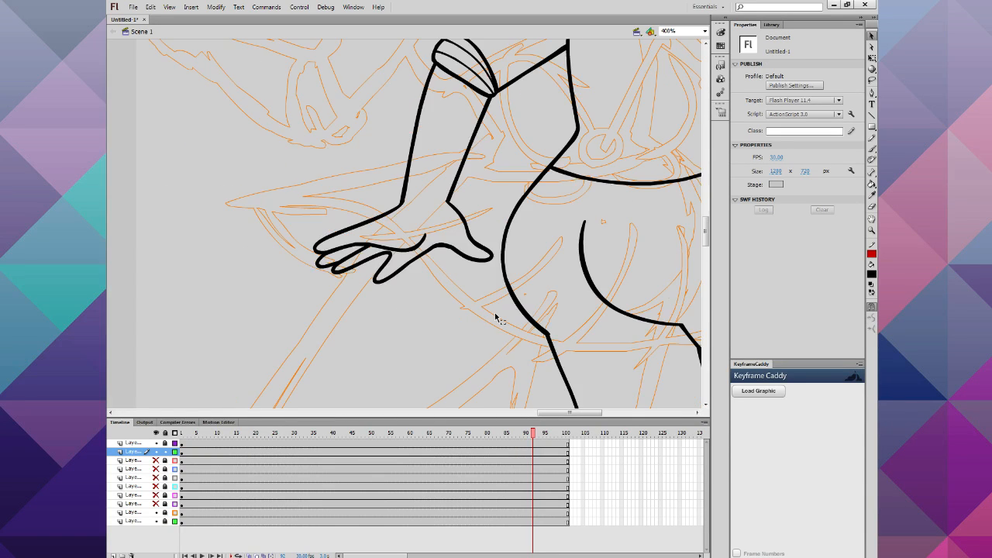
key(ctrl+minus)
key(ctrl+minus)
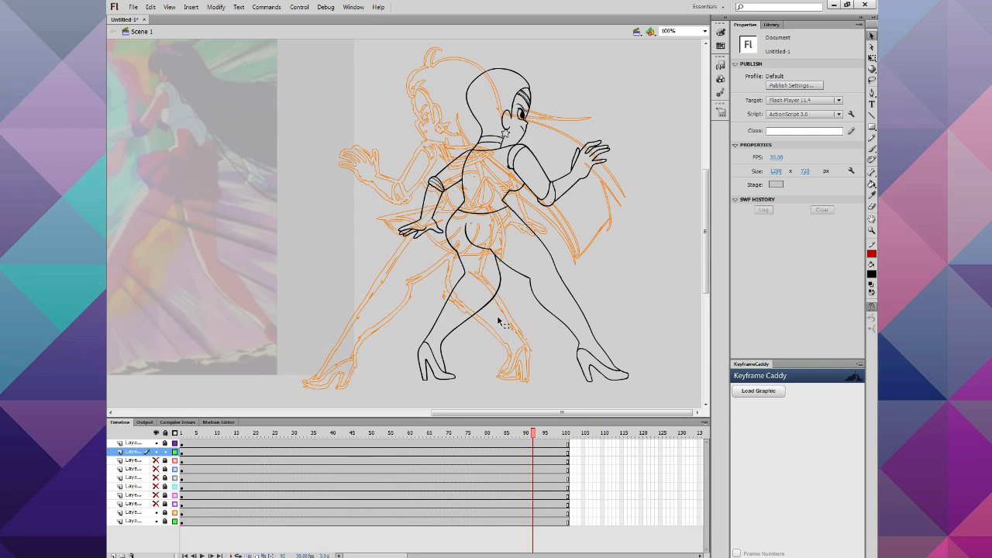
Step: Smooth the toe end of the sole line on the outstretched leg's high-heeled shoe at 800% zoom
click(871, 231)
click(552, 293)
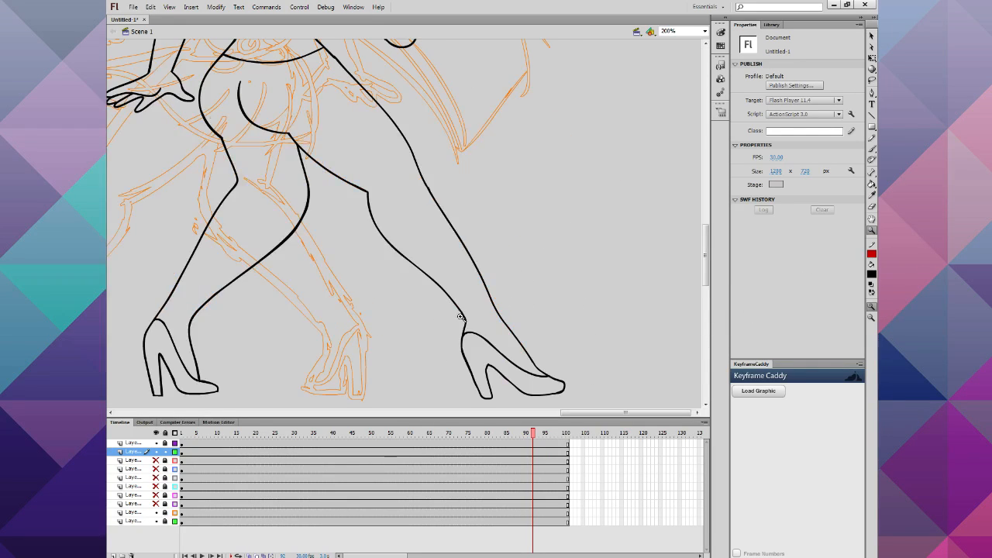
click(454, 320)
click(528, 287)
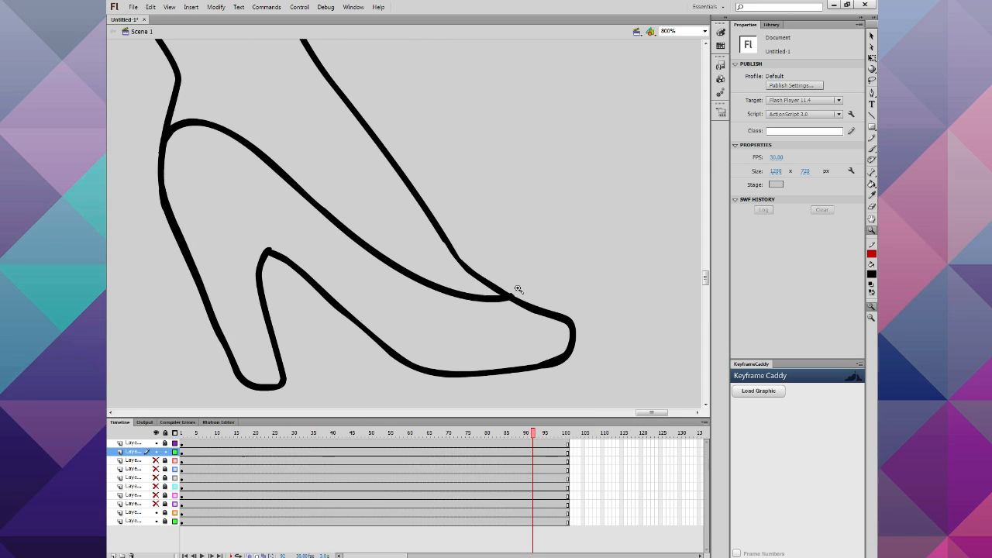
click(870, 37)
drag(565, 346, 496, 400)
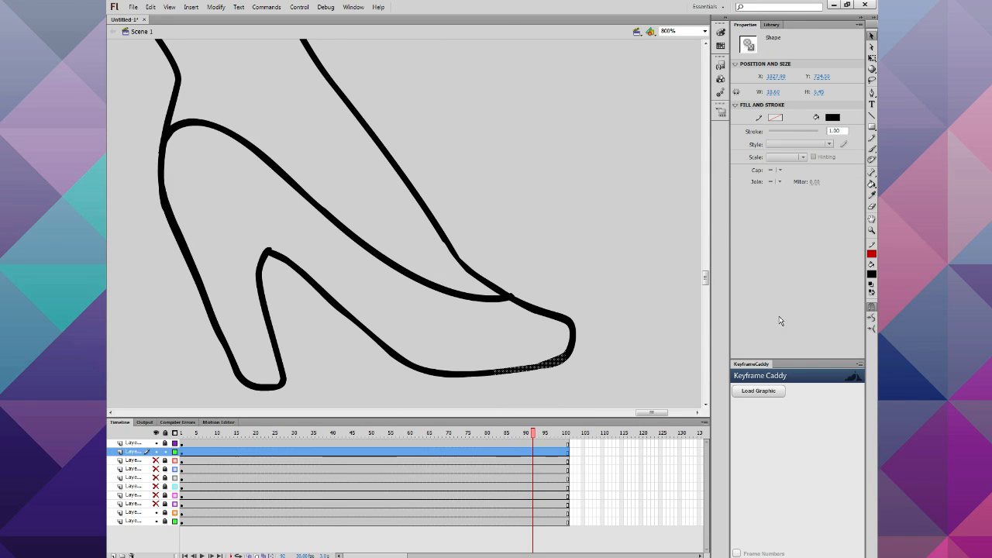
click(870, 320)
click(870, 320)
click(870, 320)
click(870, 320)
click(870, 320)
Step: Smooth the full underside of the shoe's sole, from the end of the arch to the toe
drag(414, 343, 560, 418)
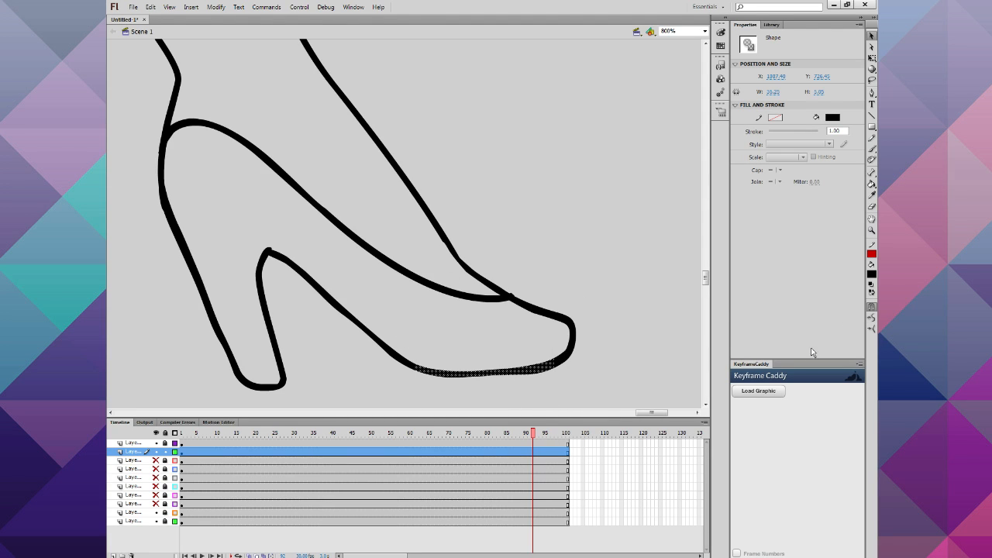
click(870, 320)
click(870, 320)
click(870, 320)
click(870, 320)
click(870, 320)
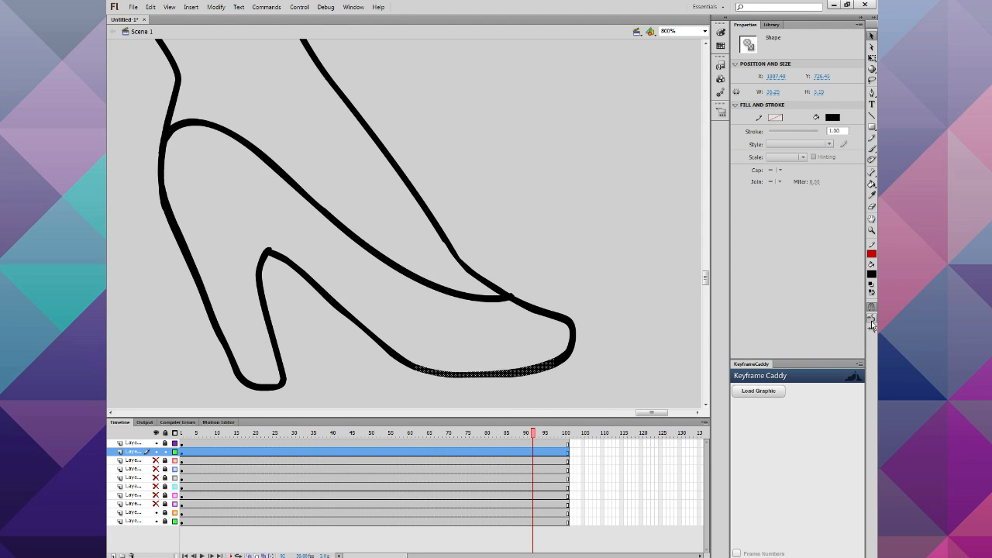
drag(251, 227, 304, 318)
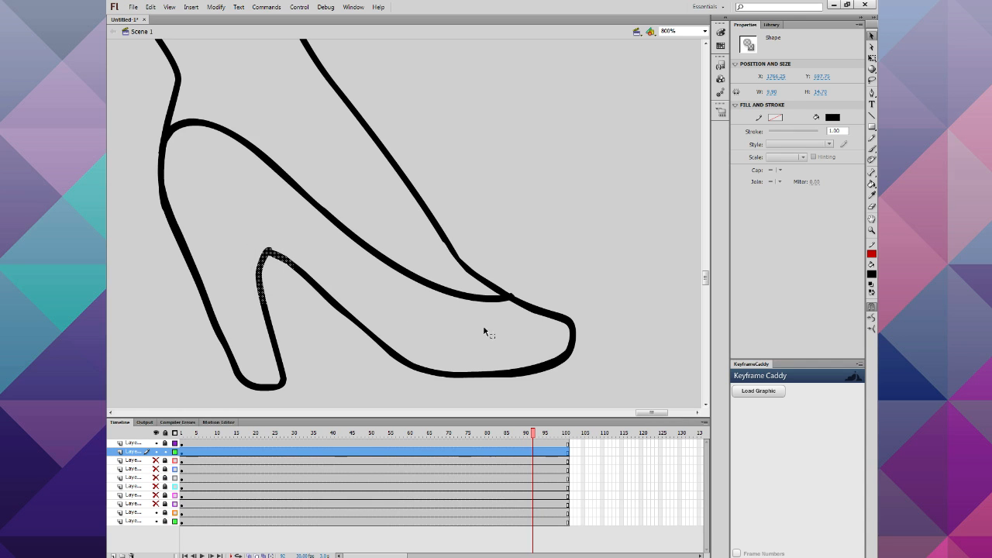
click(870, 319)
click(870, 319)
click(870, 320)
click(870, 319)
click(321, 338)
key(ctrl+z)
key(ctrl+z)
key(ctrl+z)
key(ctrl+z)
Step: Clean up the bump at the peak of the heel arch and the joint where the shoe opening meets the instep
click(266, 242)
key(Delete)
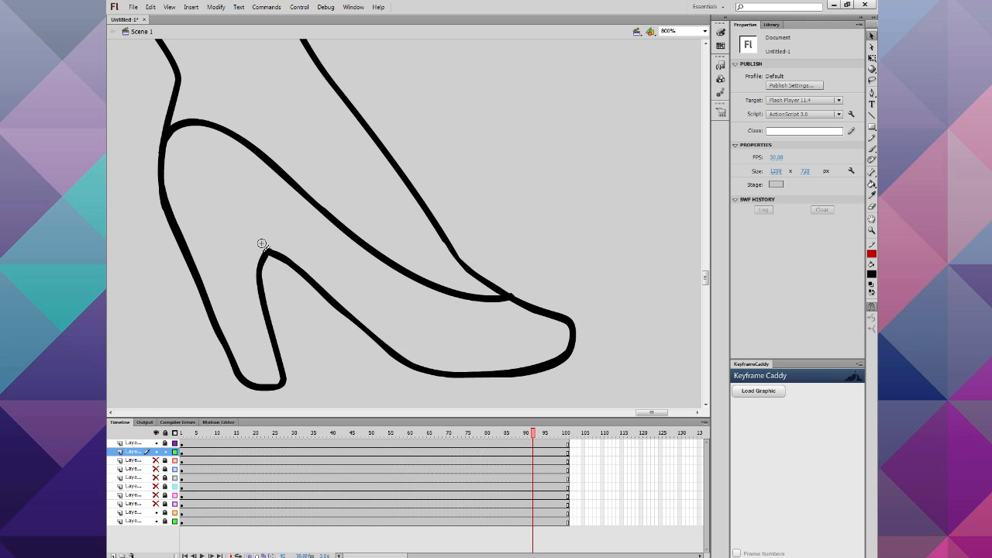
click(870, 151)
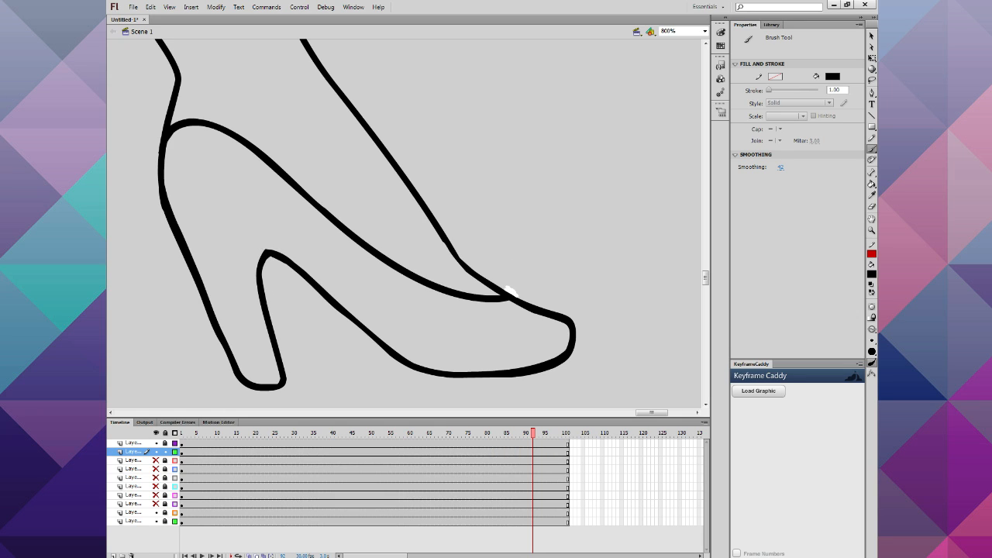
click(112, 412)
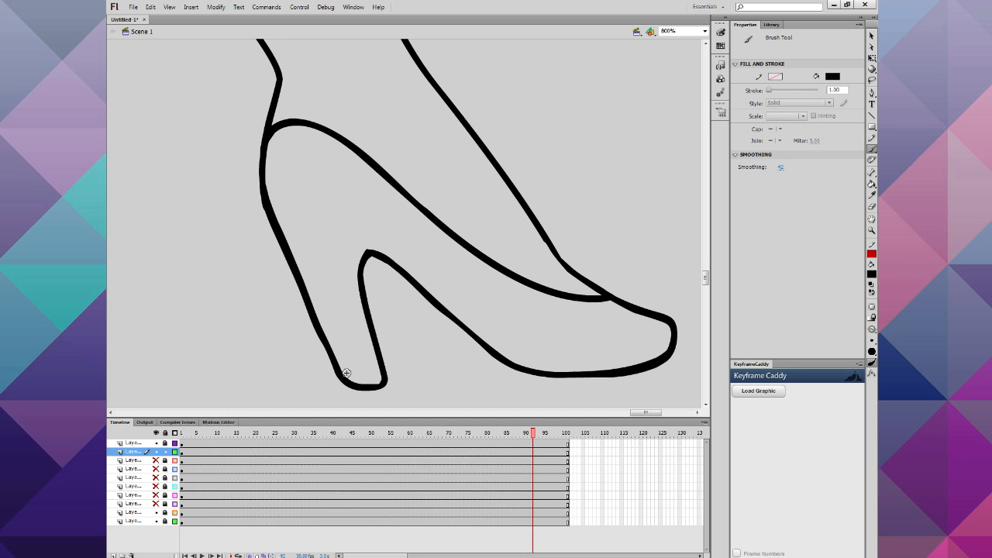
Step: Lasso the uneven back edge of the shoe's heel and smooth it into a clean line
click(873, 81)
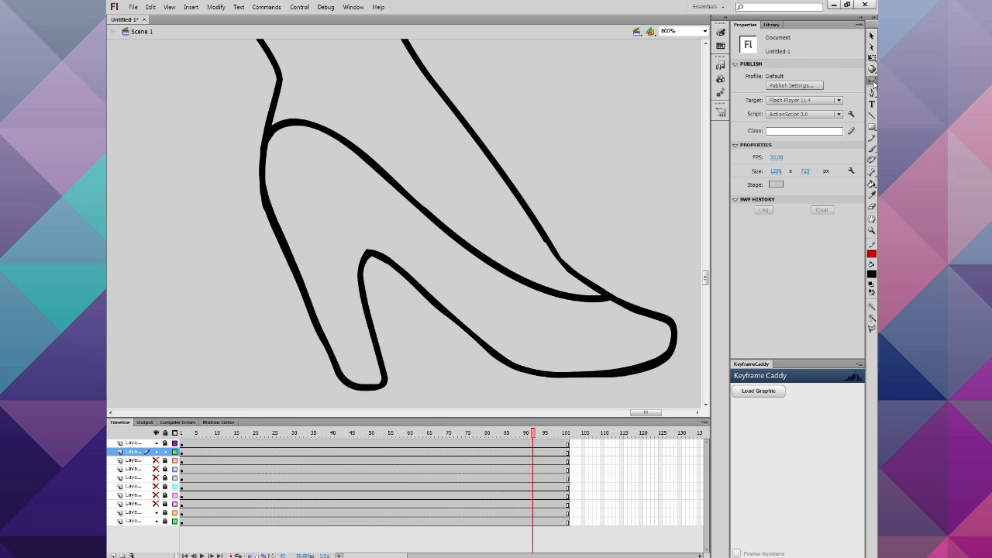
mouse_move(324, 303)
mouse_down()
mouse_move(253, 204)
mouse_move(295, 318)
mouse_move(331, 367)
mouse_up()
click(872, 37)
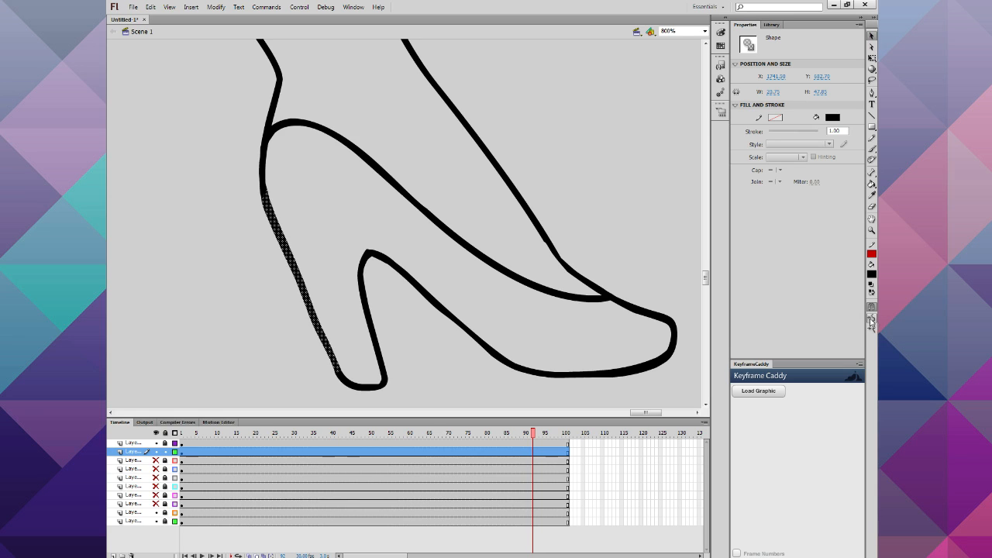
click(274, 284)
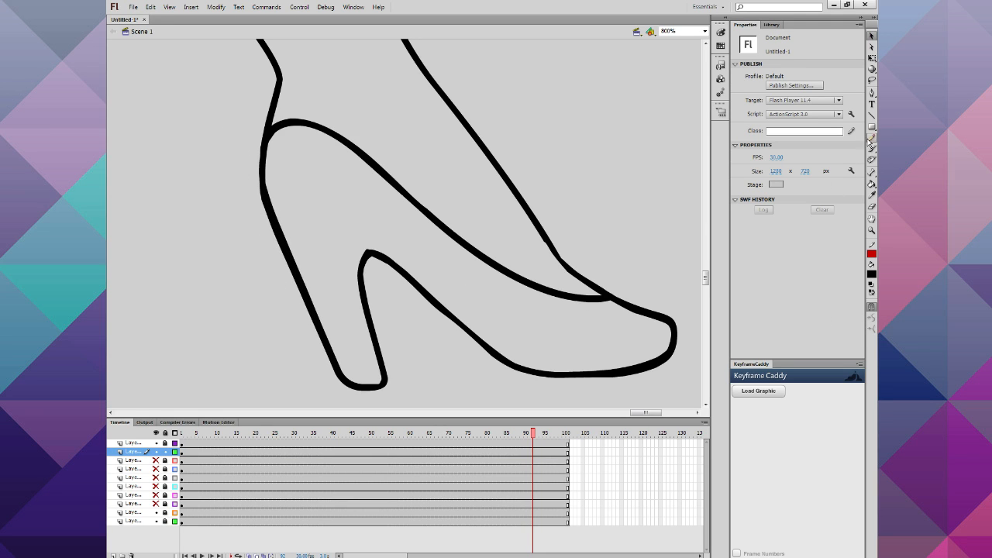
Step: Thicken the thin spot in the sole line under the ball of the foot with the brush and smooth that stretch
click(871, 148)
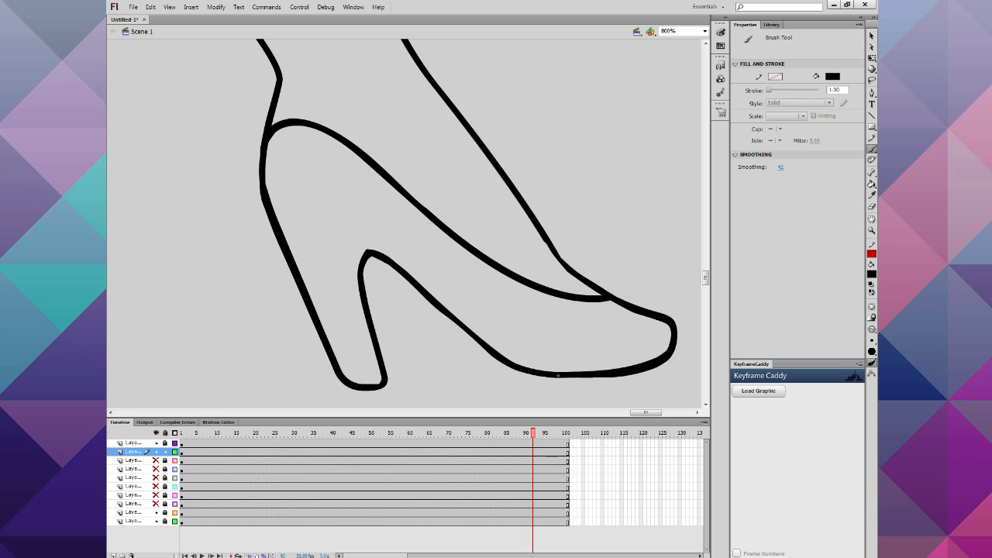
drag(544, 375, 528, 373)
click(871, 58)
drag(537, 341, 647, 387)
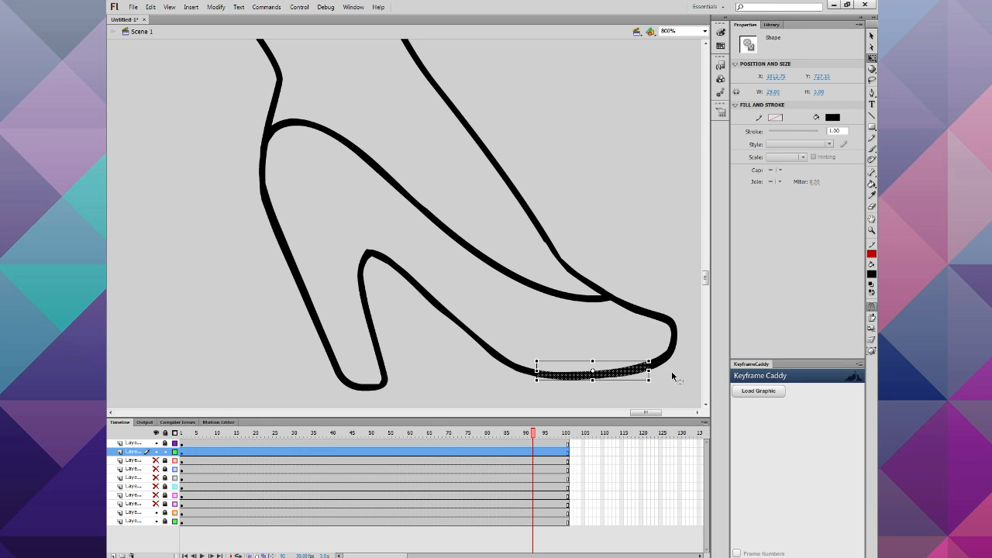
click(871, 36)
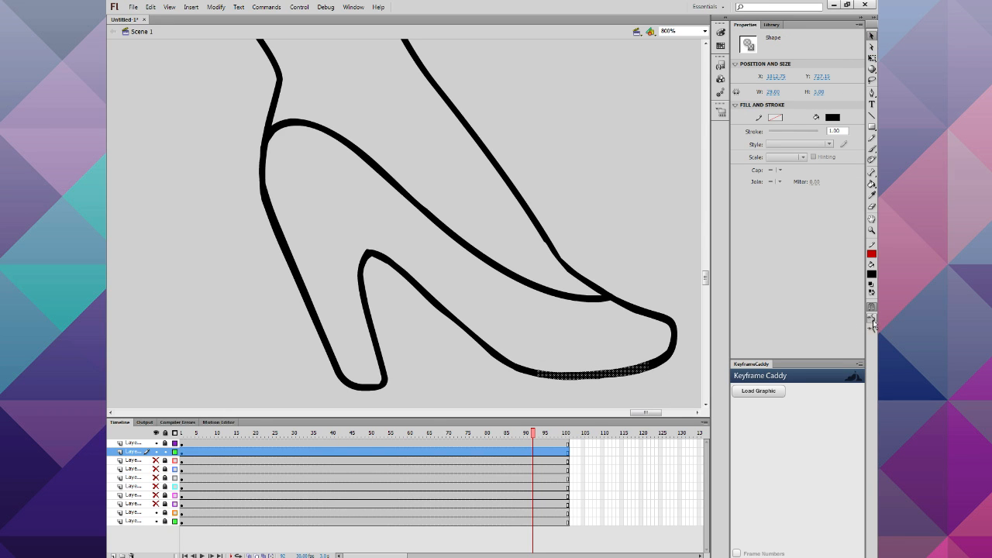
click(626, 243)
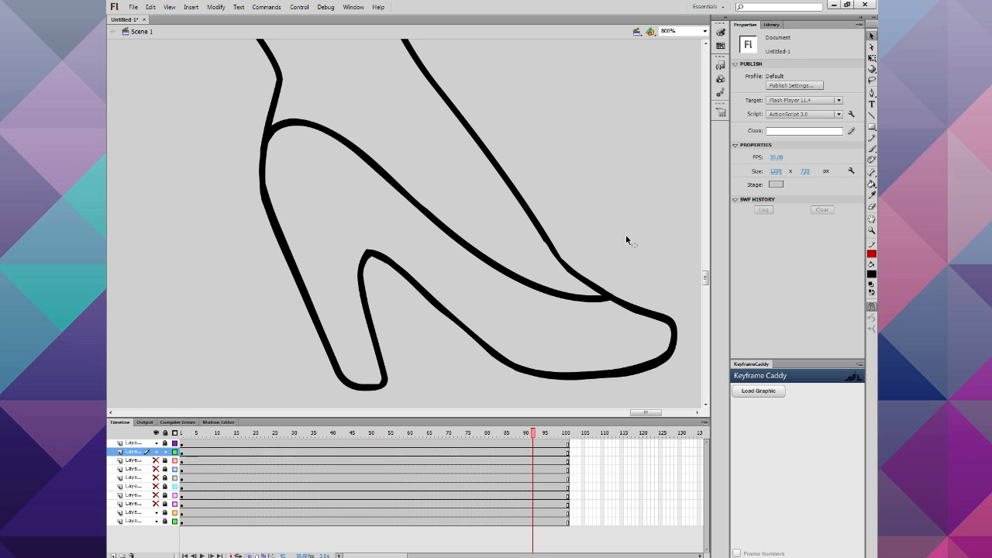
Step: Smooth the front ankle line above the shoe and the short instep curve running down to the shoe opening
click(871, 148)
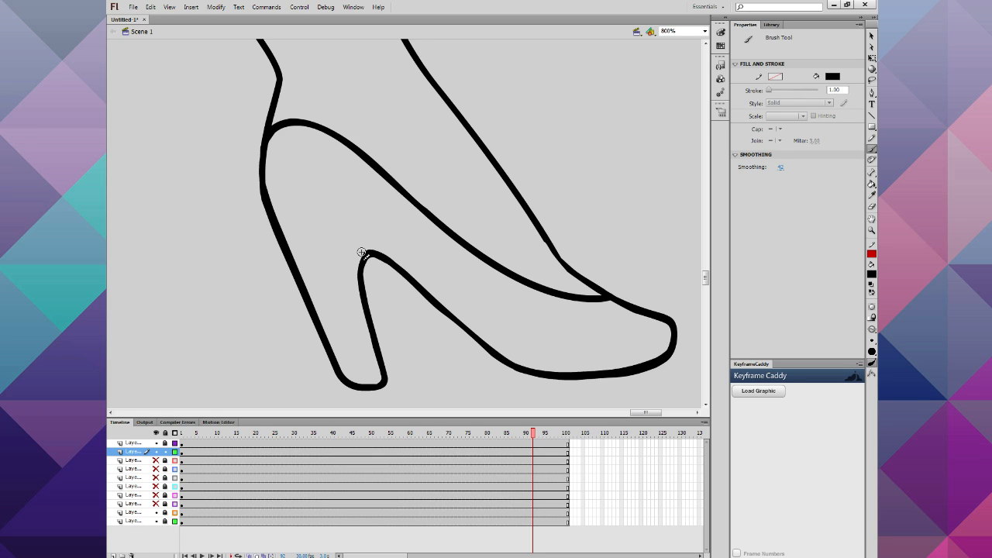
key(l)
mouse_move(567, 242)
mouse_down()
mouse_move(555, 265)
mouse_move(502, 133)
mouse_up()
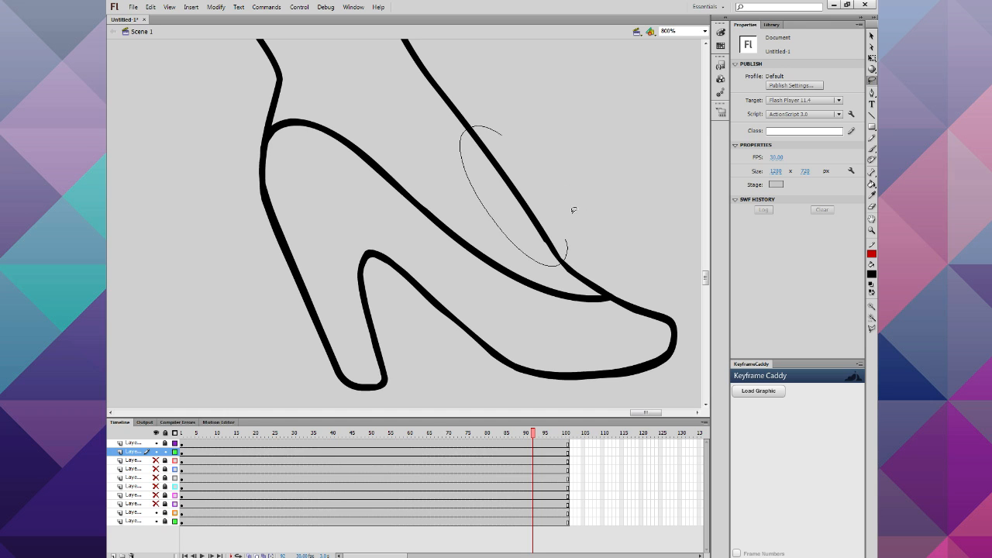
drag(573, 210, 582, 213)
key(v)
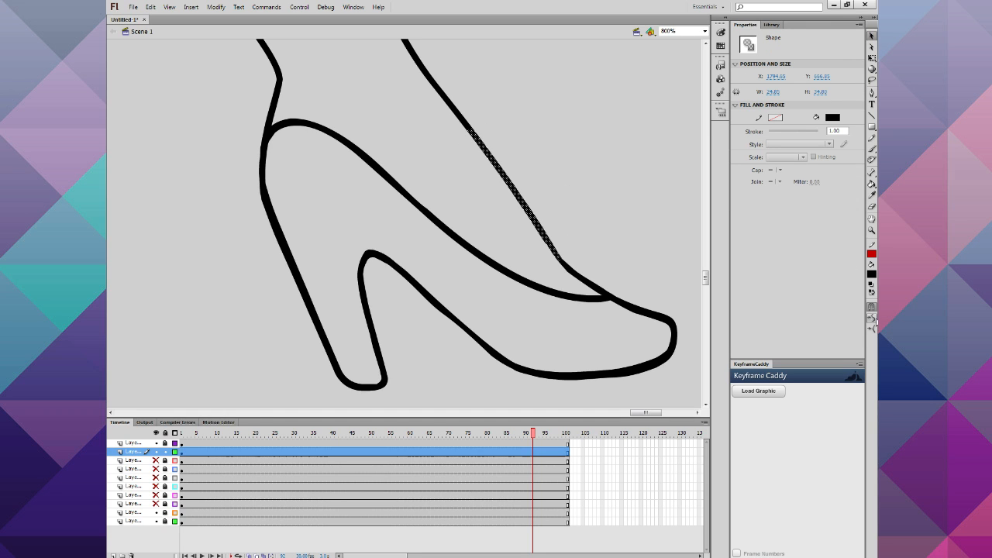
click(624, 247)
mouse_move(537, 256)
mouse_down()
mouse_move(601, 289)
mouse_move(607, 274)
mouse_up()
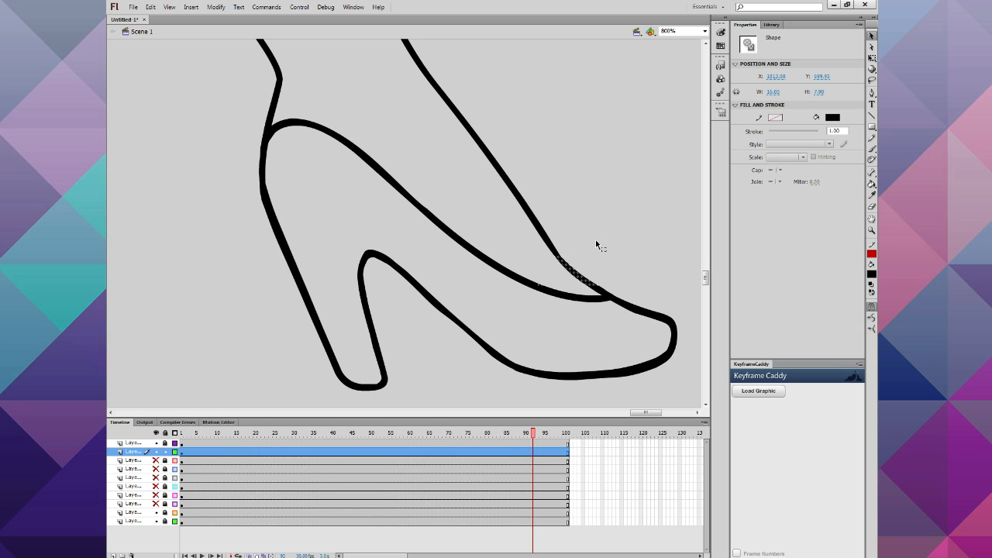
click(600, 241)
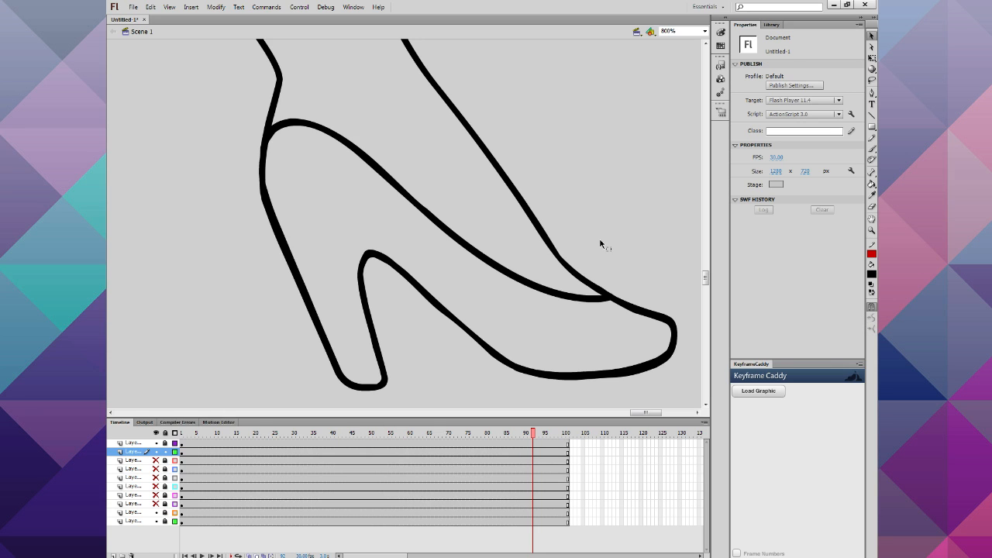
Step: Smooth the rounded back of the shoe between the ankle and the top of the heel
scroll(296, 299, up, 2)
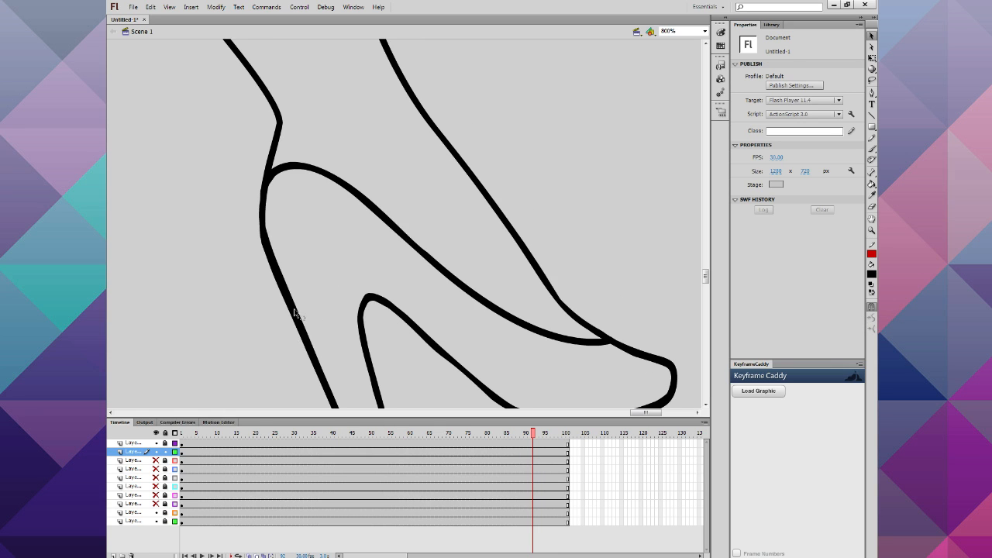
scroll(295, 313, down, 2)
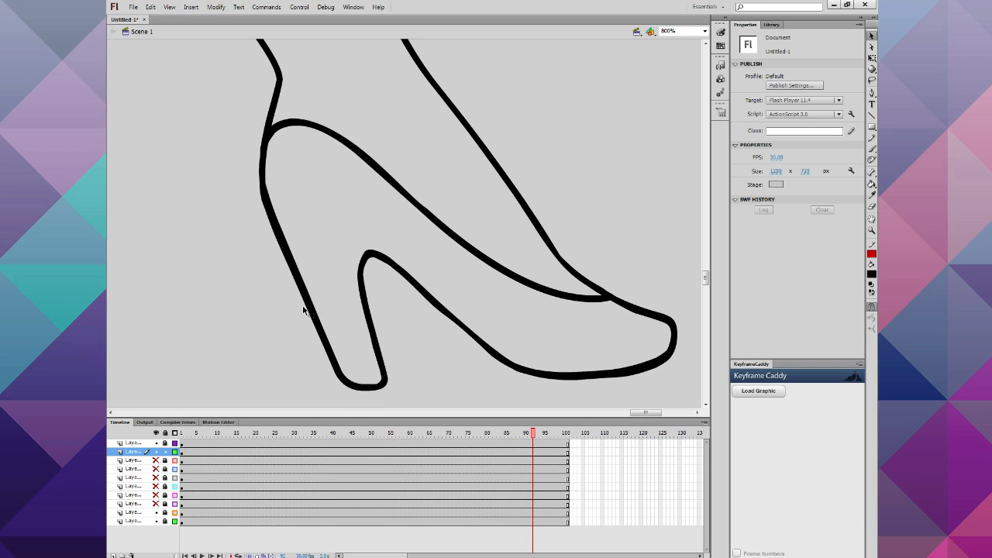
drag(203, 133, 266, 209)
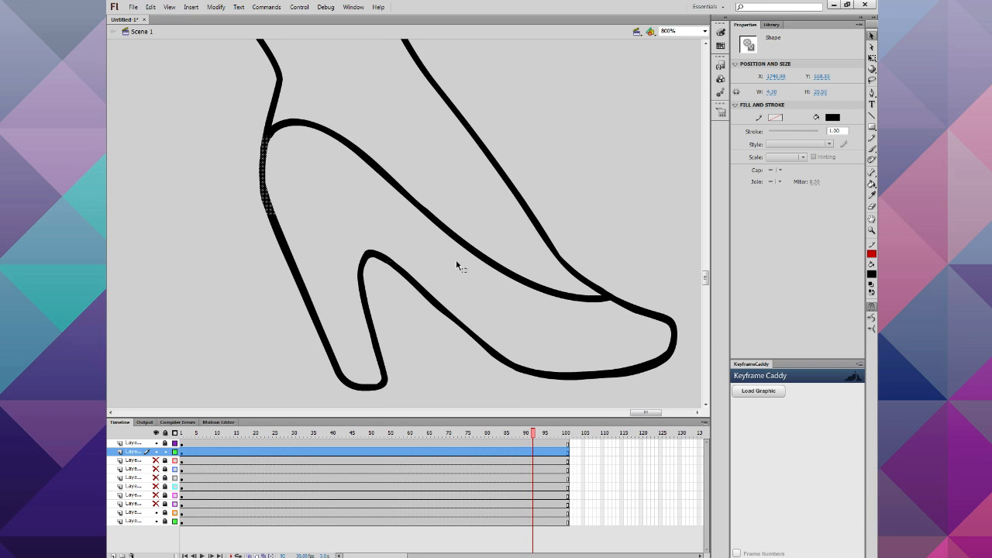
click(871, 319)
click(870, 318)
click(870, 319)
click(400, 249)
Step: Smooth out the bump on the outstretched leg's outer contour, level with the knee
scroll(400, 251, up, 10)
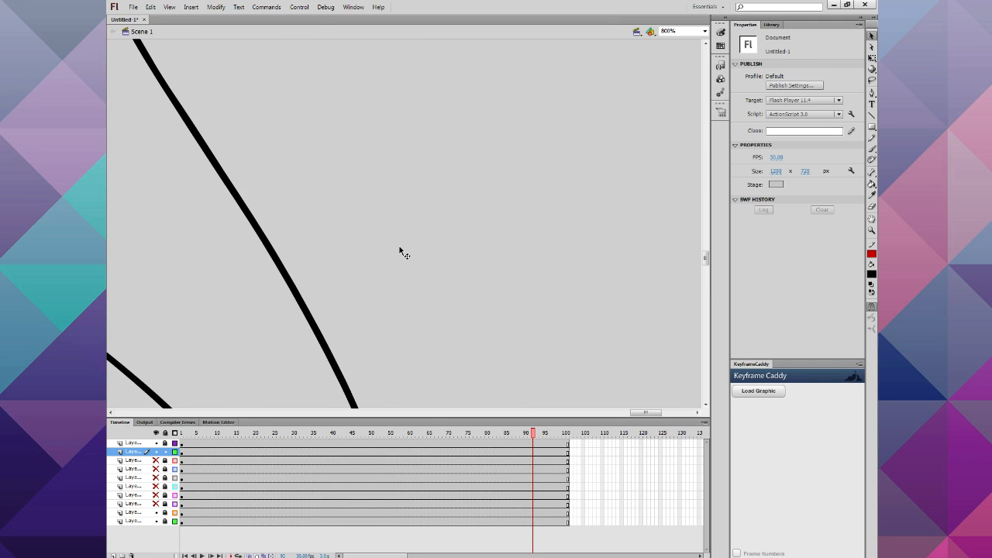
click(110, 413)
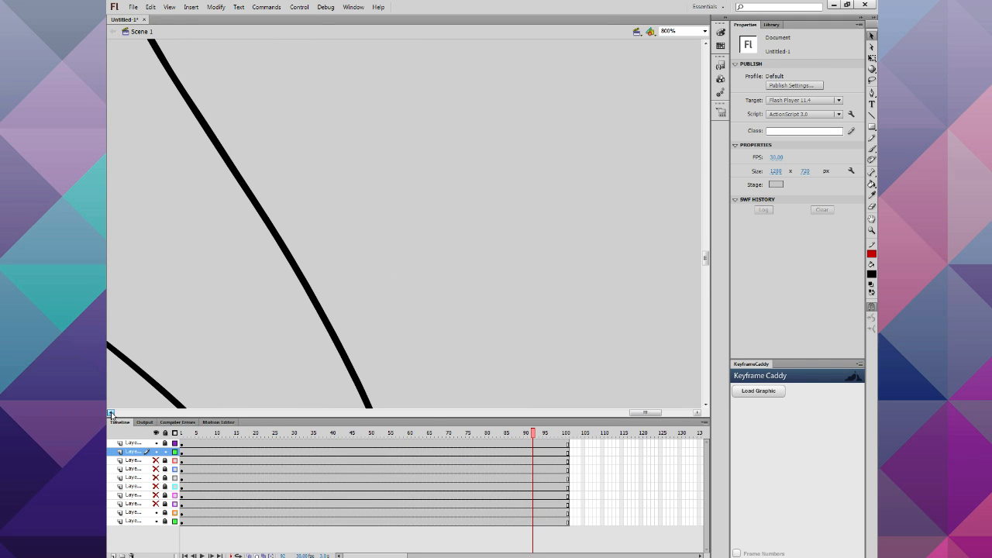
scroll(153, 373, down, 2)
scroll(163, 343, up, 9)
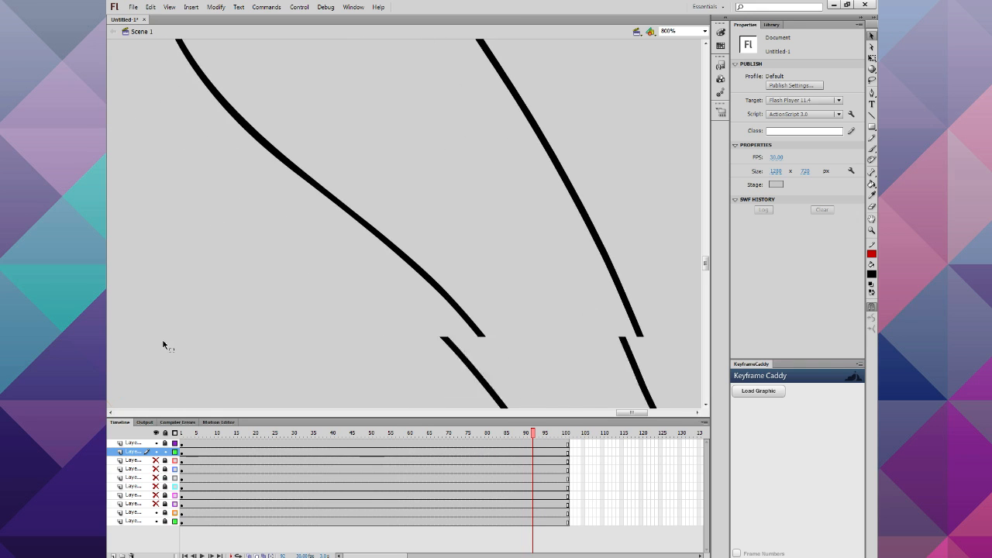
scroll(164, 343, down, 3)
drag(478, 225, 361, 349)
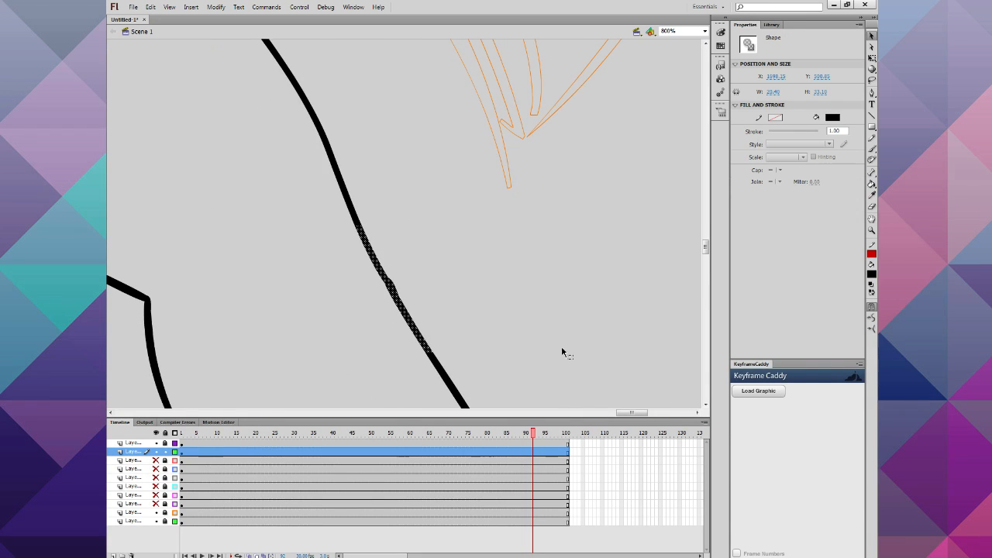
click(530, 313)
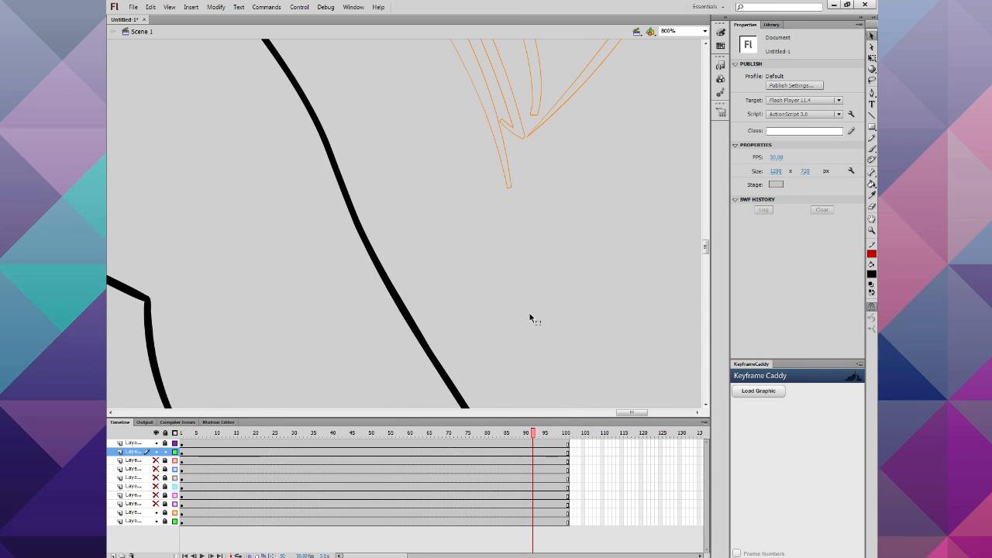
Step: Smooth the bump on the outer hip line just below the waistline
scroll(472, 339, up, 4)
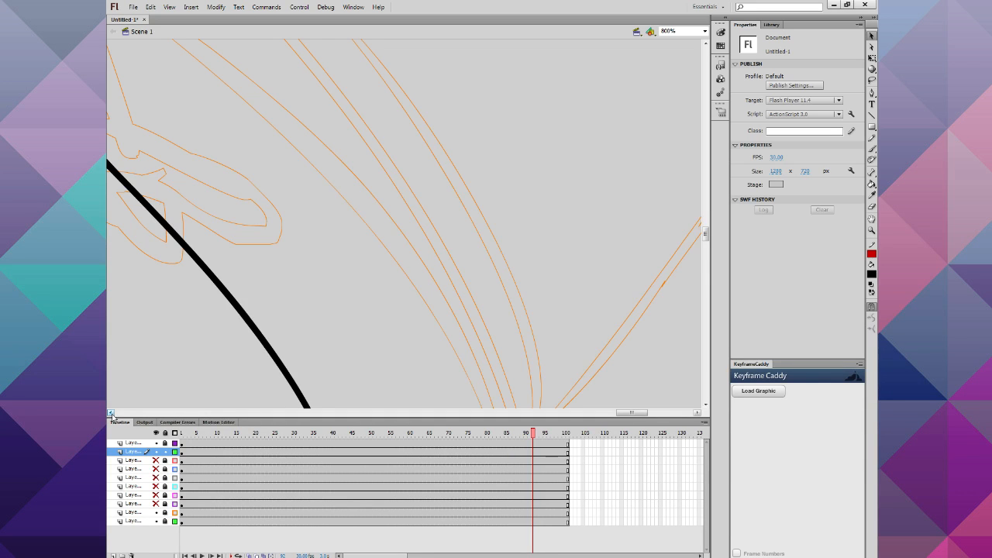
scroll(111, 413, left, 10)
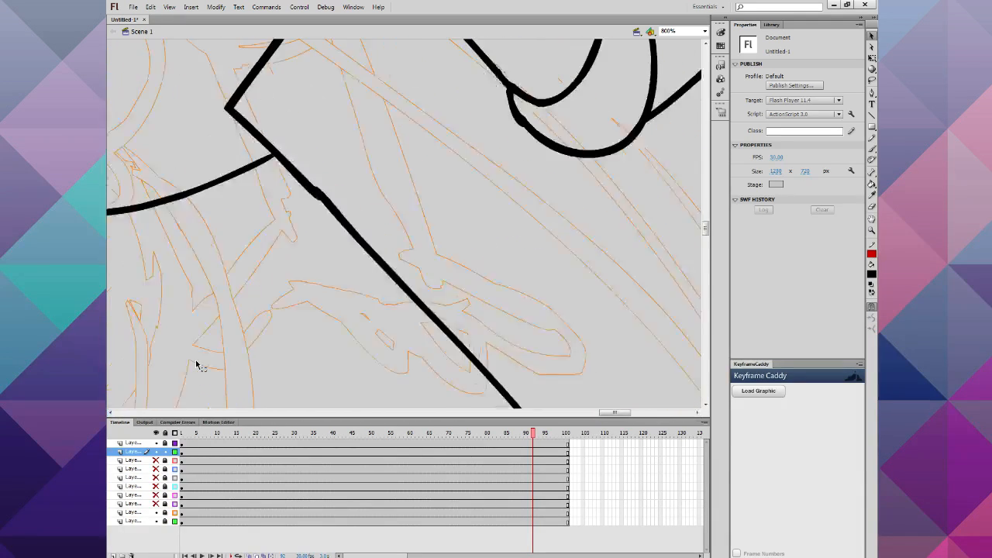
scroll(196, 364, up, 2)
drag(376, 195, 287, 299)
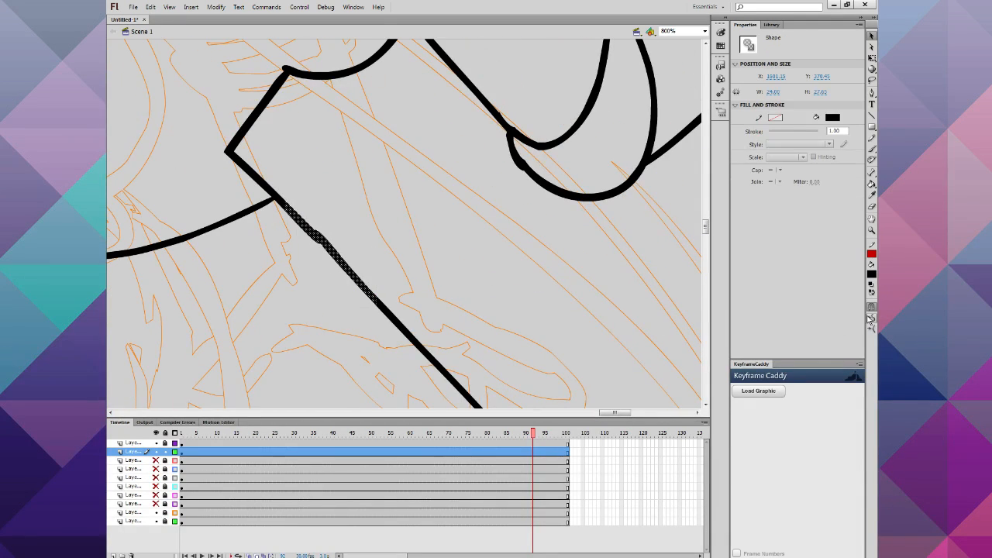
click(870, 319)
click(870, 319)
click(870, 320)
click(870, 321)
click(581, 321)
Step: Smooth the lumpy inner end of the lower curve around the bent arm's elbow
scroll(571, 326, up, 5)
scroll(571, 325, down, 3)
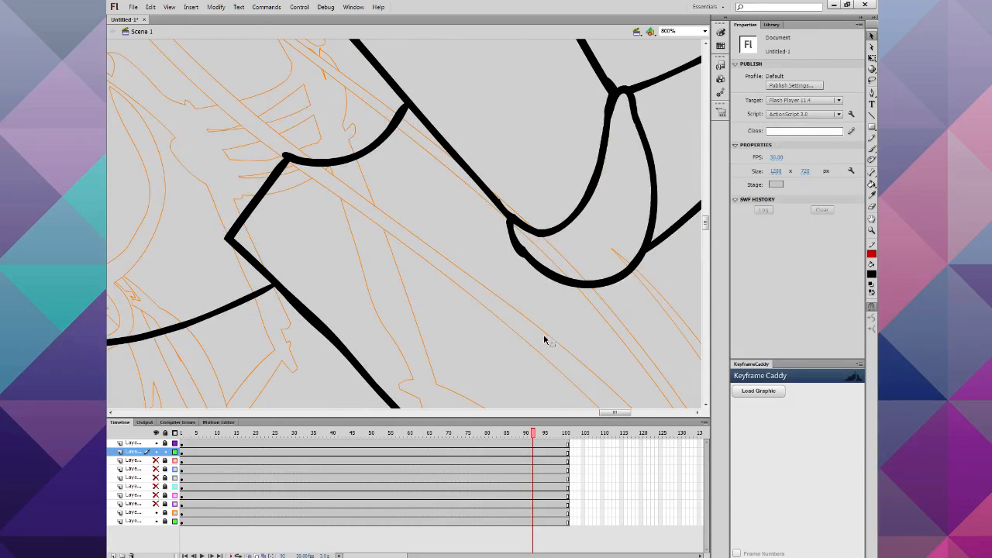
drag(478, 239, 578, 307)
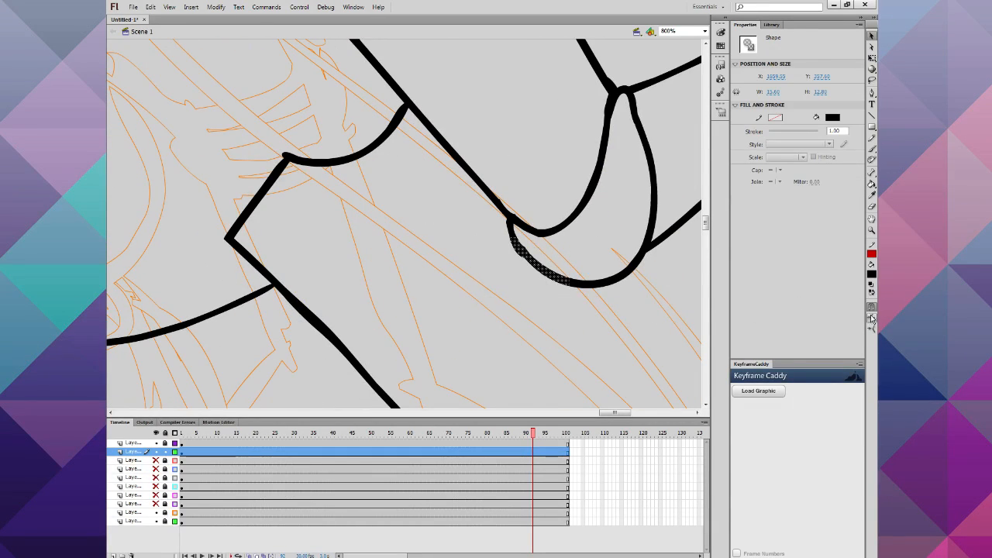
click(870, 318)
click(871, 319)
click(871, 319)
click(871, 318)
click(562, 323)
scroll(561, 324, up, 2)
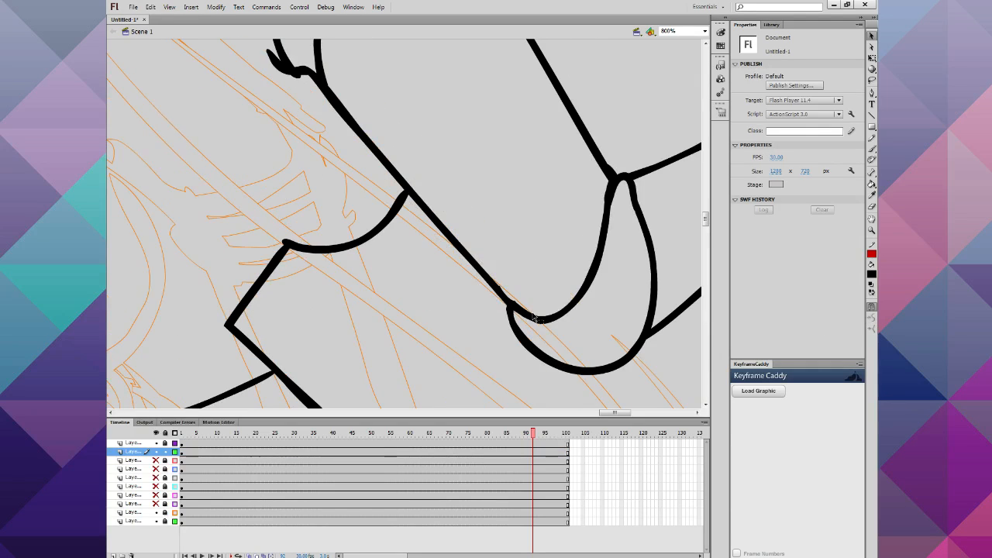
Step: Smooth the bumpy upper stretch of the inner curve of the band around the bent arm's elbow
mouse_move(560, 183)
mouse_down()
mouse_move(615, 215)
mouse_move(635, 245)
mouse_up()
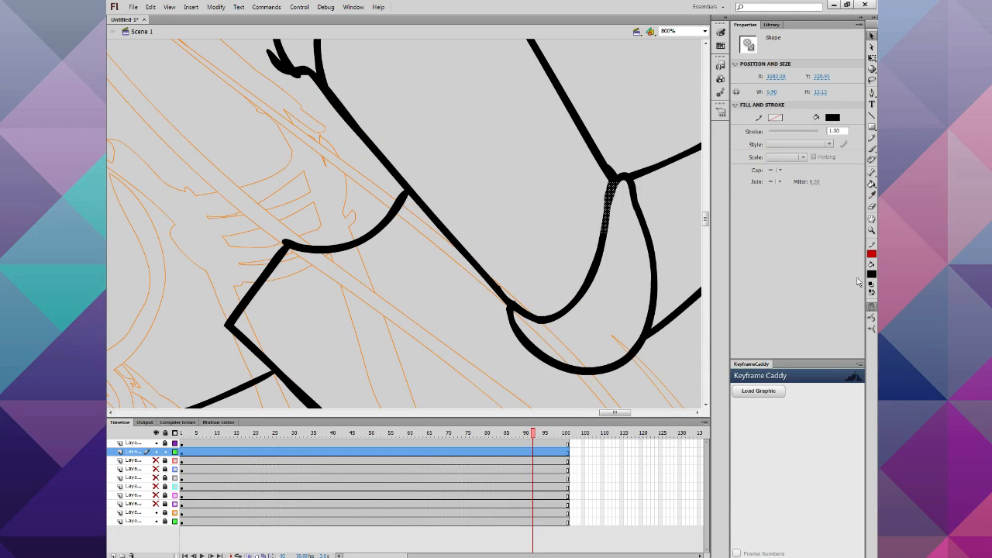
click(870, 318)
click(871, 318)
Step: Smooth the upper half of the elbow band's forearm-side curve until the bump near its top is evened out
mouse_move(662, 188)
mouse_down()
mouse_move(604, 281)
mouse_move(632, 281)
mouse_move(631, 293)
mouse_up()
click(871, 318)
click(871, 318)
click(871, 319)
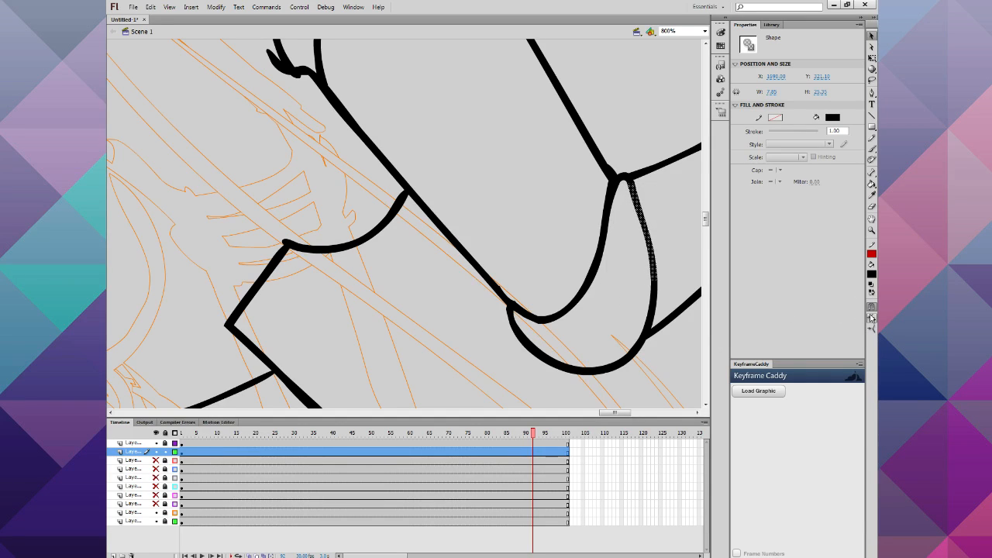
click(870, 319)
click(871, 319)
click(871, 319)
Step: Smooth the junction of the upper-arm line with the elbow band, along with the lower bend of the band's inner curve
mouse_move(529, 259)
mouse_down()
mouse_move(487, 328)
mouse_move(474, 326)
mouse_up()
click(871, 319)
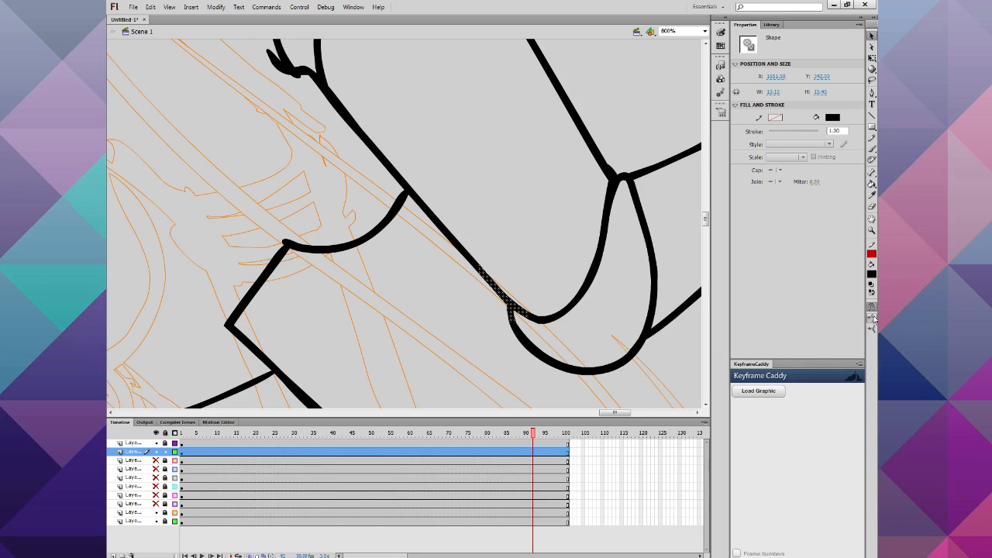
click(511, 268)
drag(525, 263, 594, 343)
click(869, 318)
click(869, 318)
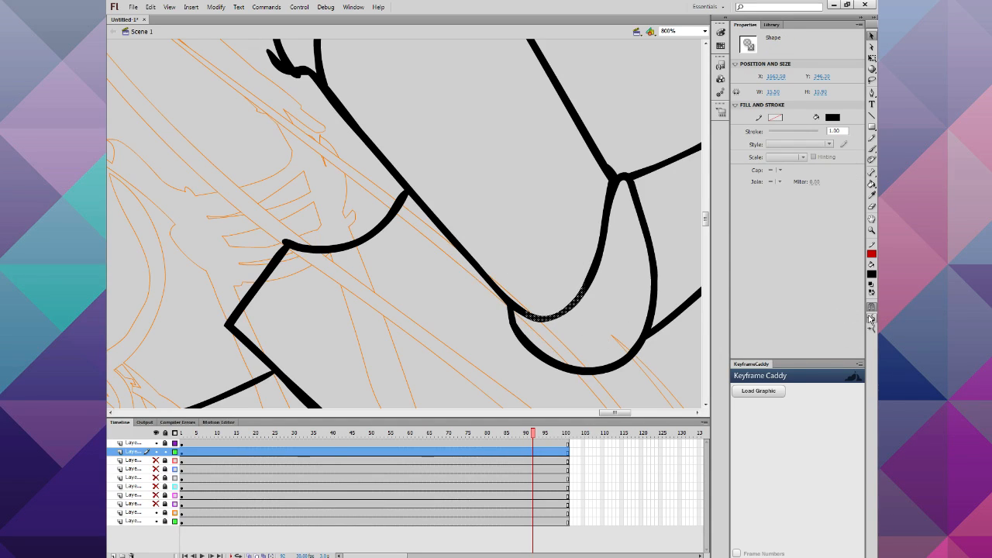
Step: Brush two thin curved fold lines inside the elbow band, fanning from its upper point to its lower edge
click(870, 147)
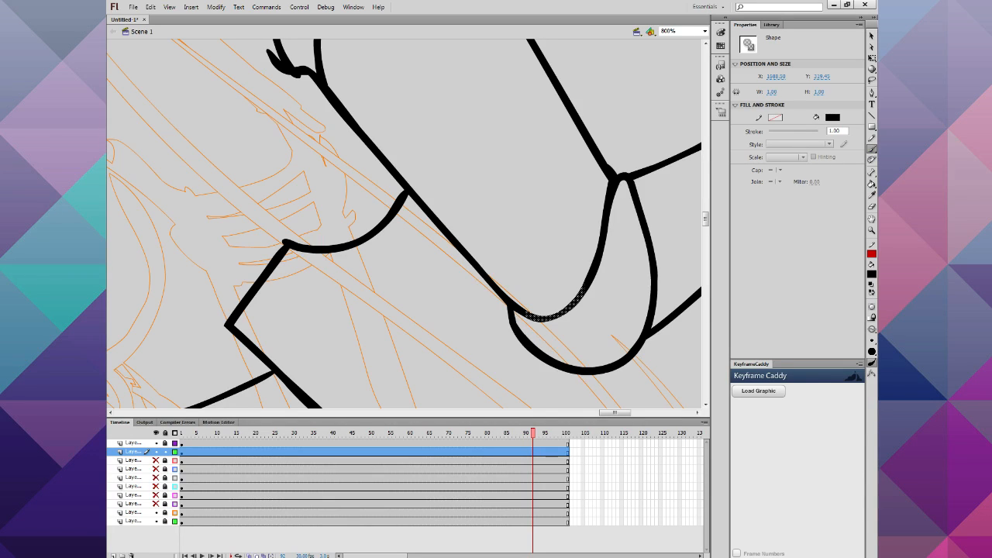
mouse_move(623, 177)
mouse_down()
mouse_move(601, 293)
mouse_move(544, 349)
mouse_up()
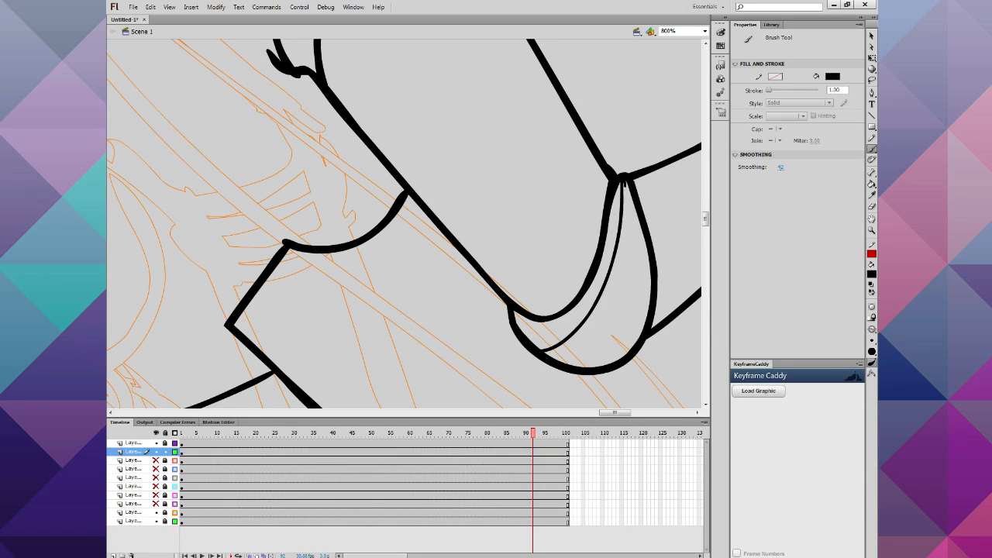
mouse_move(625, 182)
mouse_down()
mouse_move(631, 246)
mouse_move(598, 367)
mouse_up()
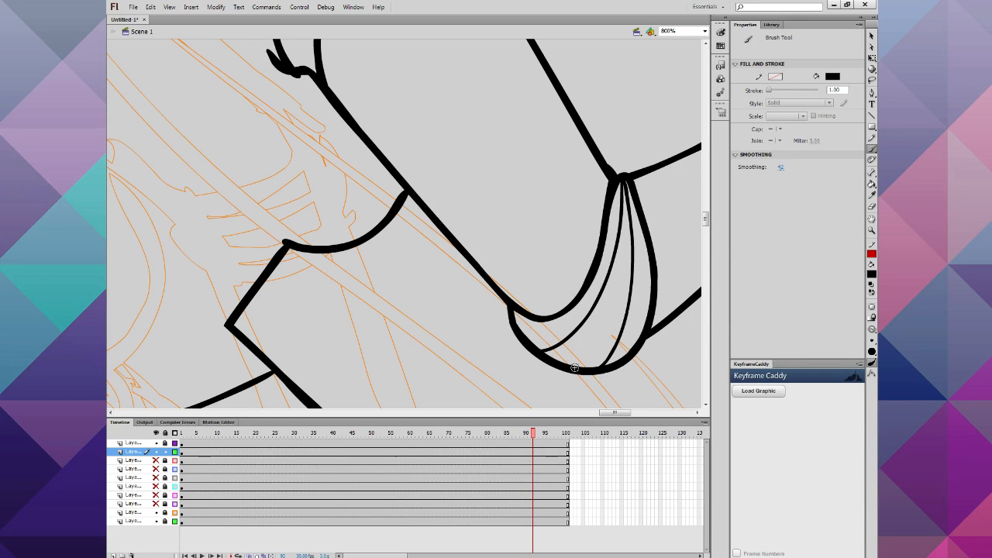
Step: Smooth the bump on the underside of the raised forearm where it meets the wrist
scroll(698, 402, right, 10)
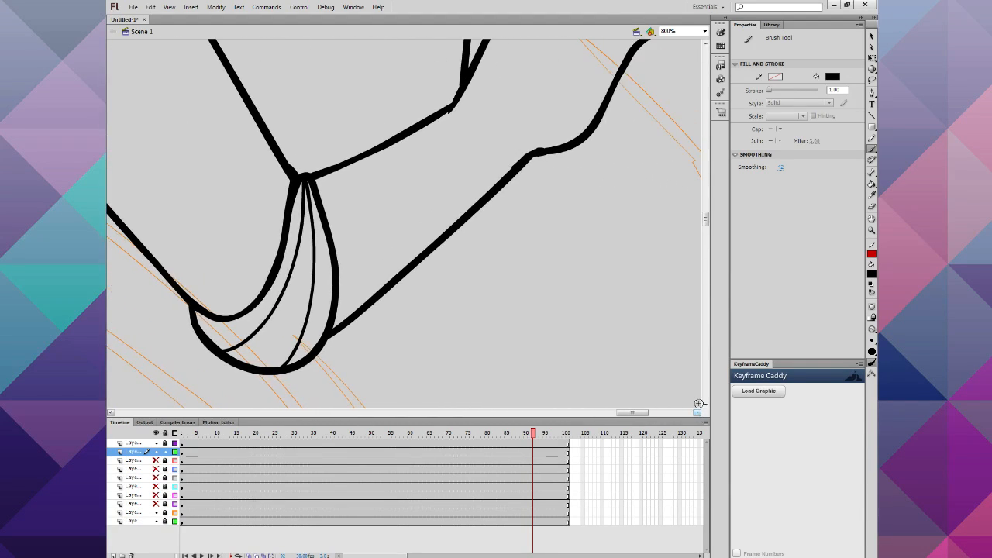
scroll(658, 364, up, 4)
scroll(622, 325, down, 1)
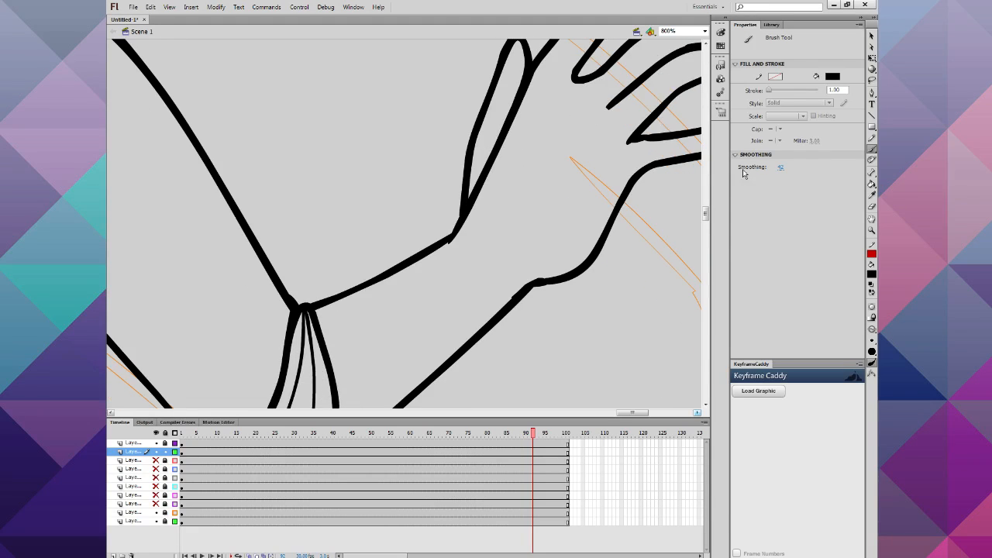
click(871, 37)
drag(476, 267, 534, 336)
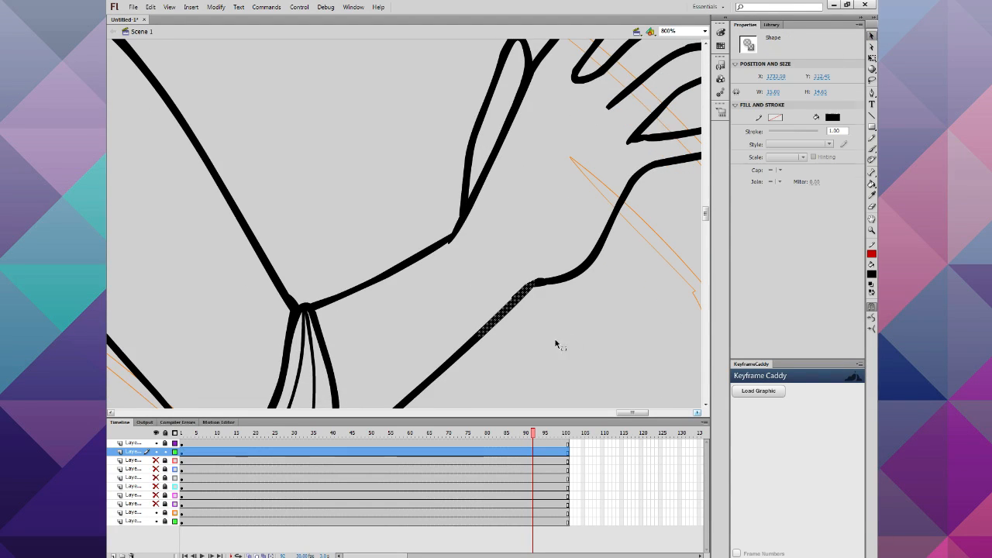
click(871, 319)
click(576, 299)
drag(529, 265, 567, 296)
click(872, 319)
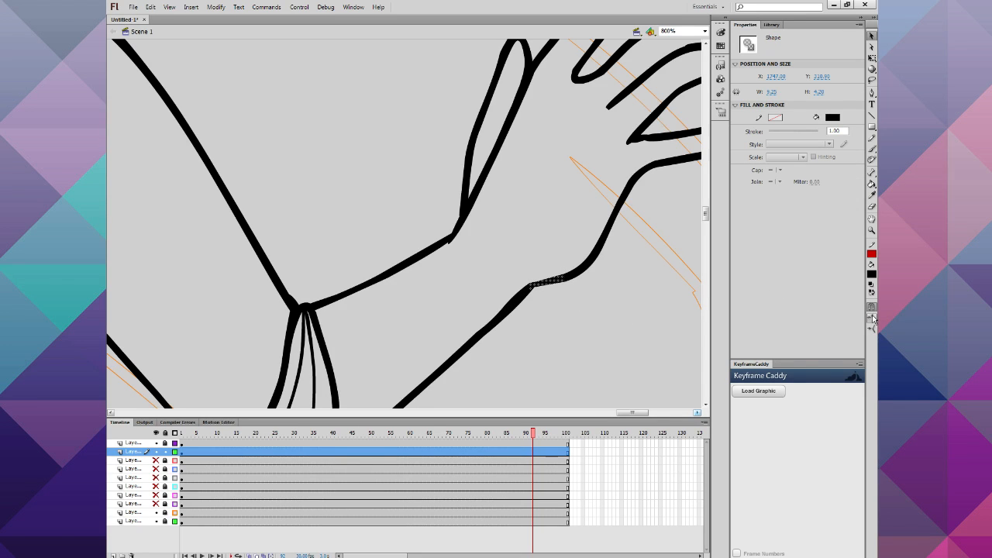
click(542, 336)
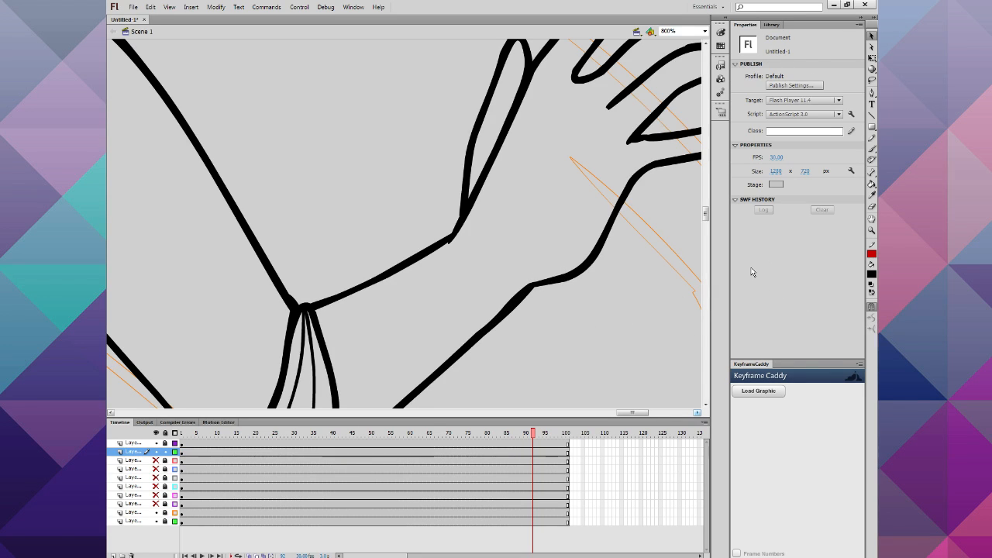
Step: Even out the line weight under the raised arm's wrist with brush strokes and touch up the opposite wrist corner
click(871, 150)
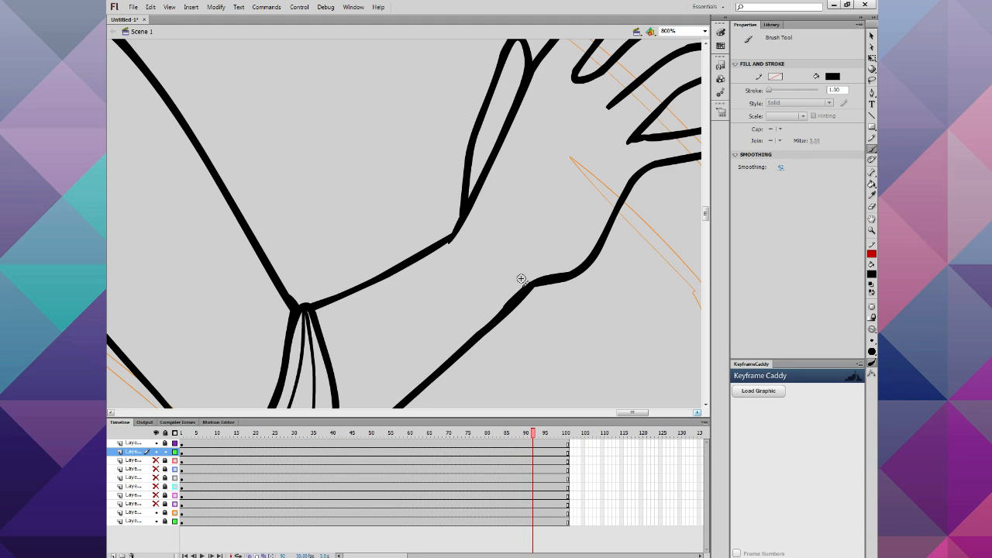
drag(522, 279, 494, 311)
drag(529, 277, 491, 316)
mouse_move(452, 248)
mouse_down()
mouse_move(465, 237)
mouse_move(449, 247)
mouse_up()
Step: Touch up the shoulder line in front of the neck and the junction of the lower collar line with the neck
scroll(271, 287, up, 3)
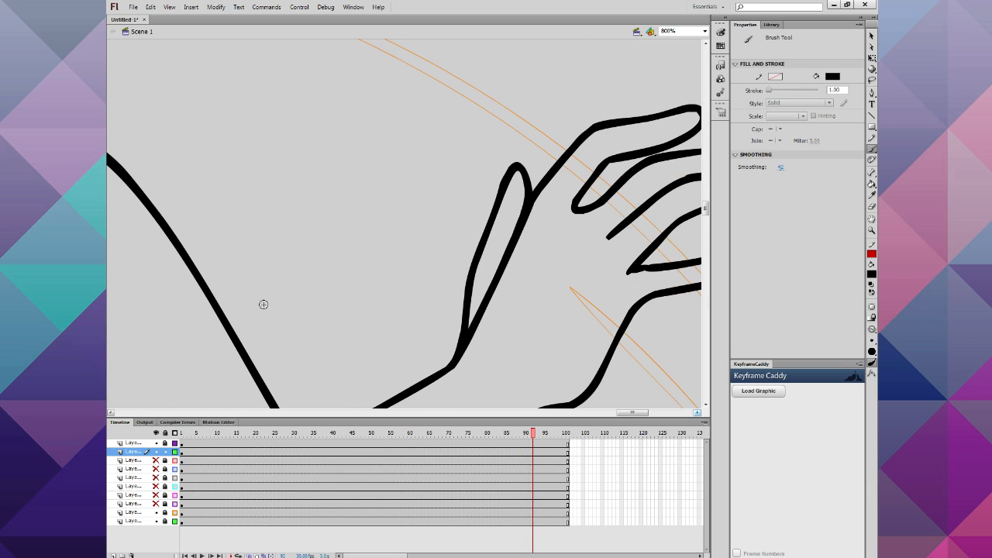
click(696, 414)
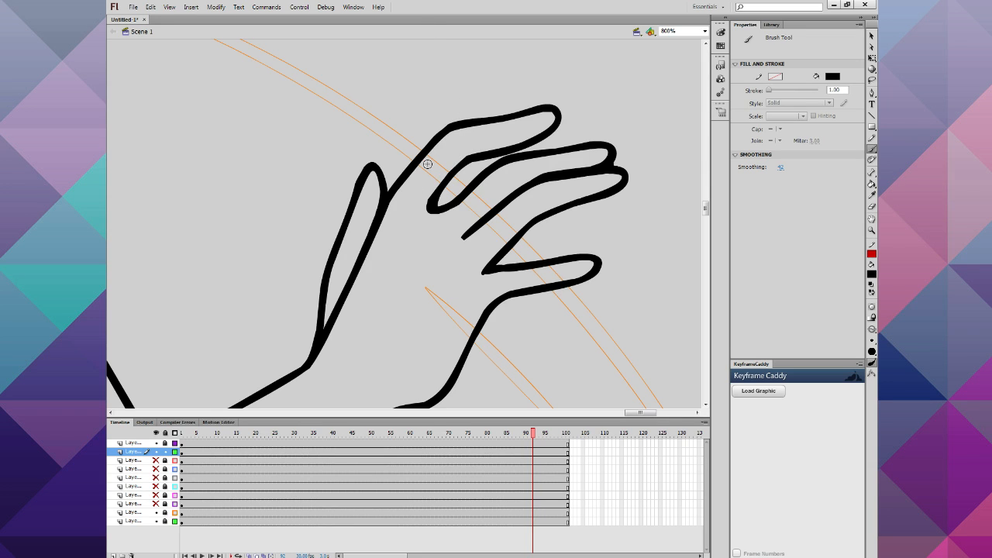
key(ctrl+minus)
key(ctrl+minus)
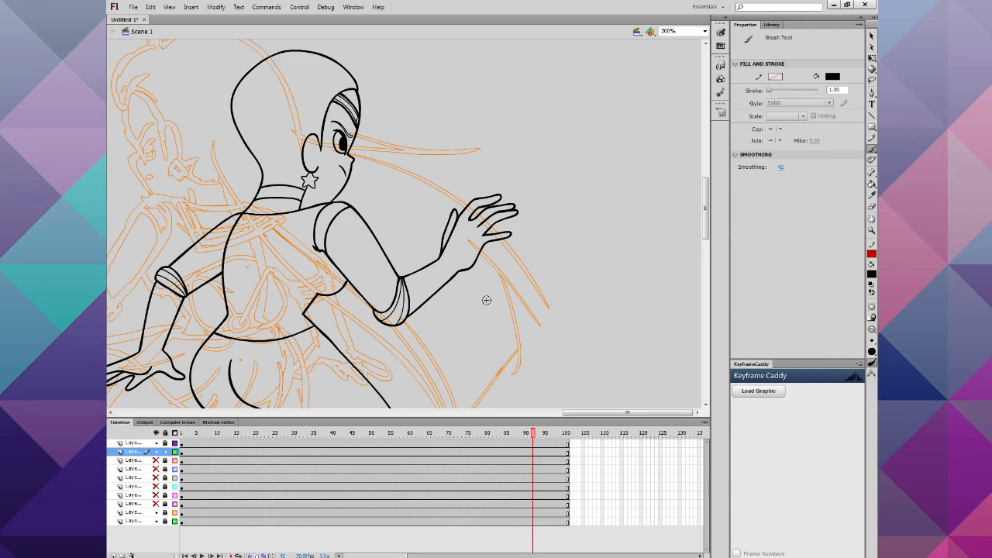
key(z)
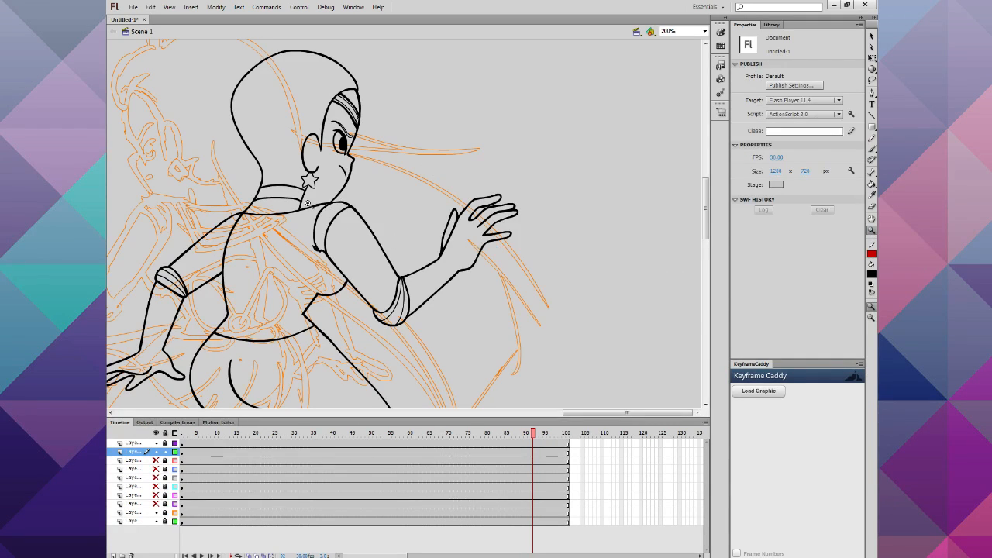
click(307, 203)
click(302, 195)
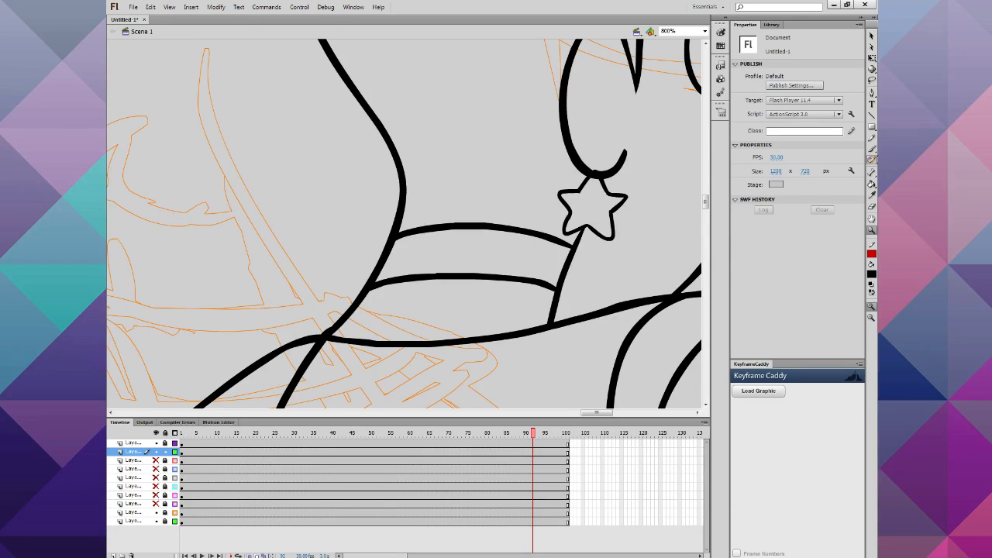
click(871, 148)
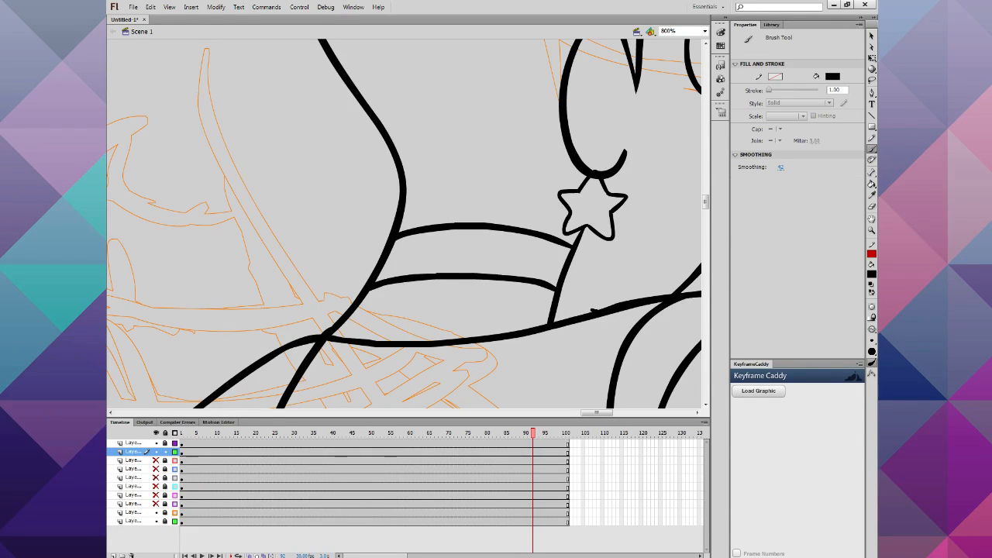
mouse_move(561, 292)
mouse_down()
mouse_move(606, 312)
mouse_move(560, 290)
mouse_up()
Step: Thicken the sole and arch lines of the bent leg's high-heeled shoe and touch up the corner of its heel tip
key(ctrl+minus)
key(ctrl+minus)
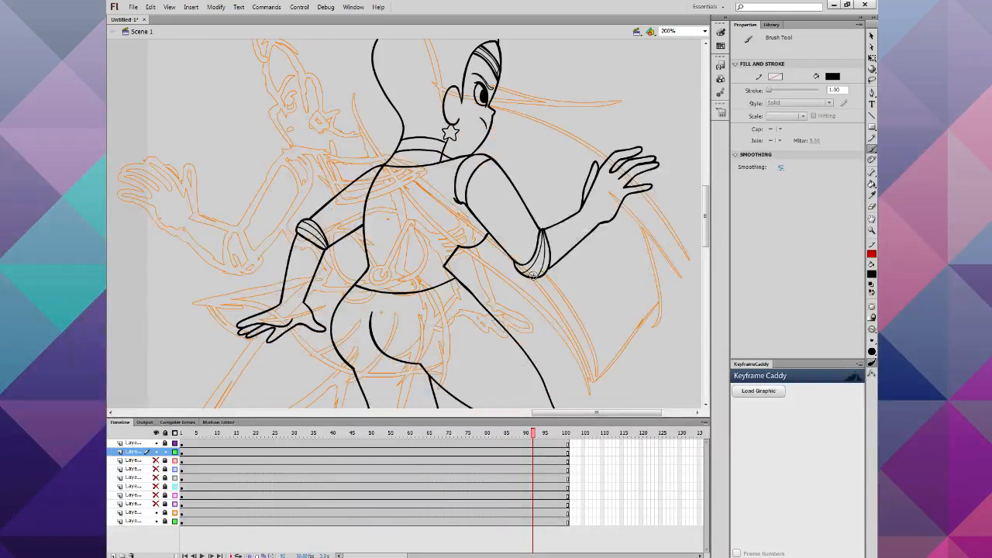
scroll(473, 256, down, 10)
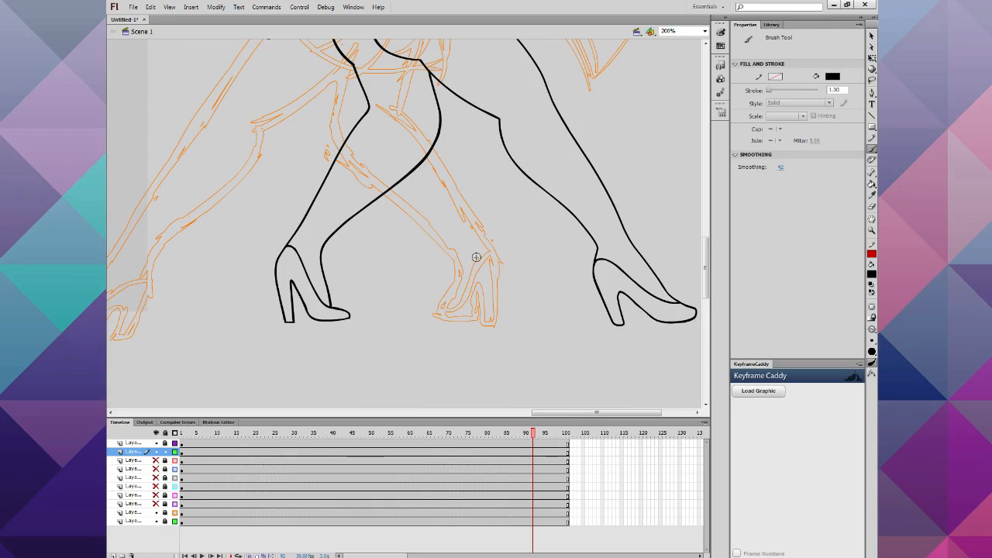
click(870, 230)
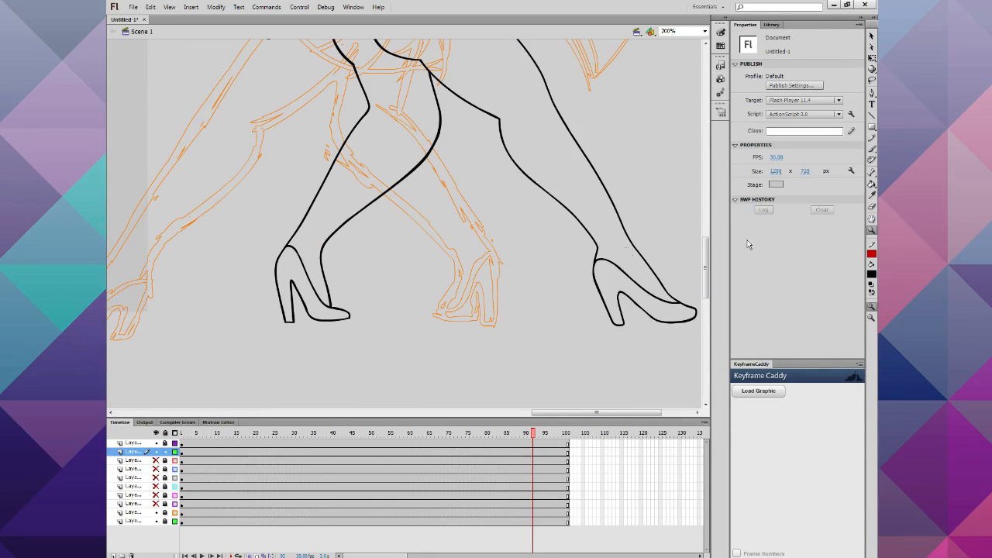
click(303, 283)
click(349, 263)
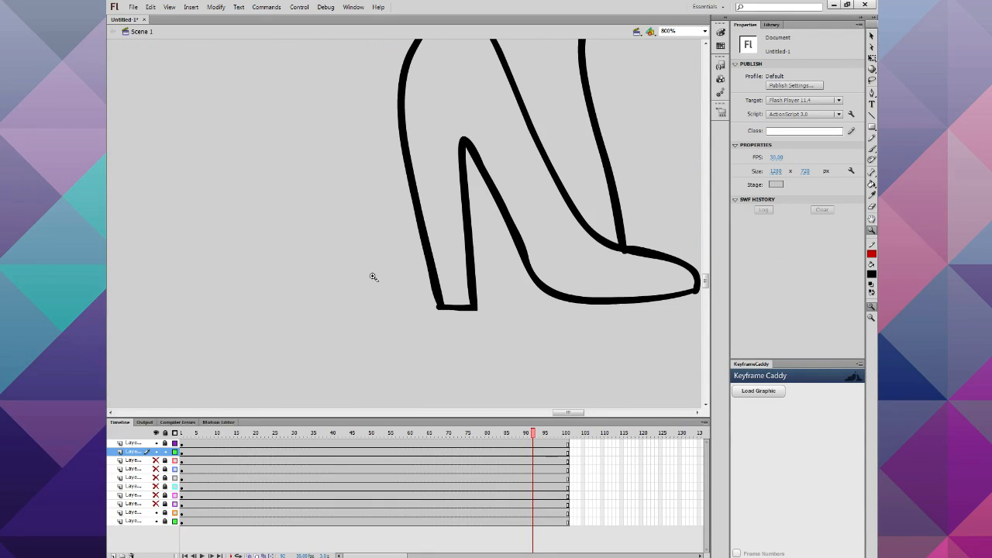
click(871, 151)
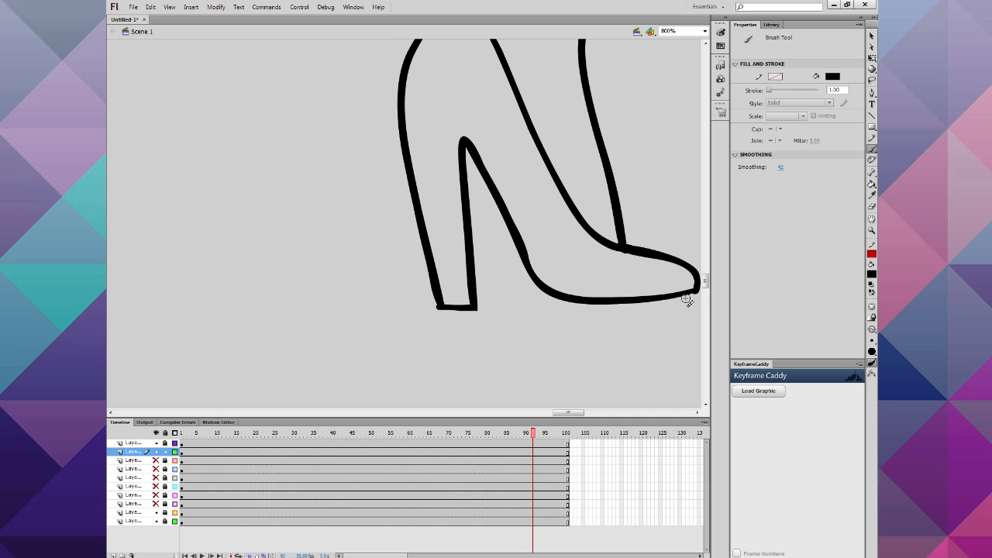
scroll(699, 348, right, 2)
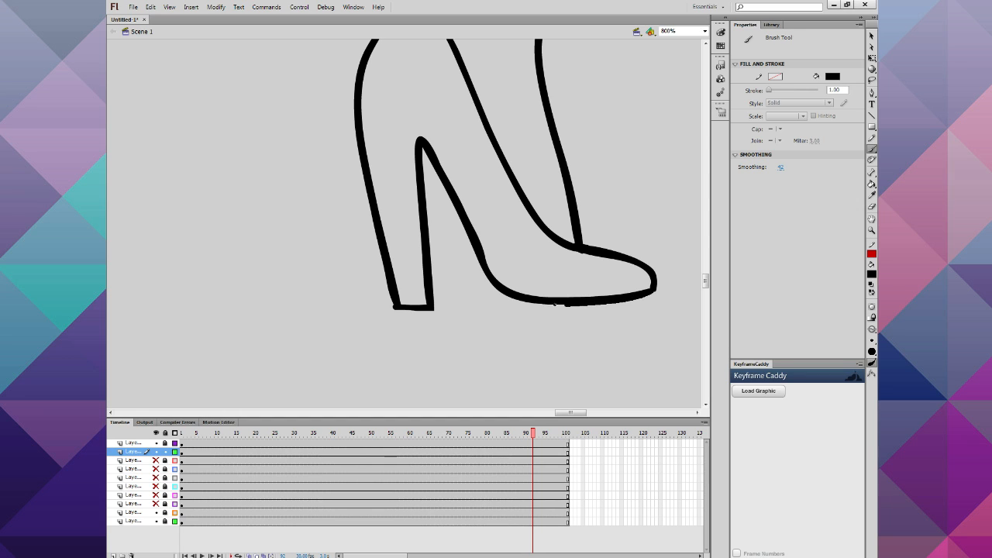
drag(521, 299, 506, 293)
drag(495, 279, 482, 252)
drag(434, 302, 432, 308)
Step: Smooth the curved top edge of the same shoe's opening and its junction with the back of the ankle
click(705, 45)
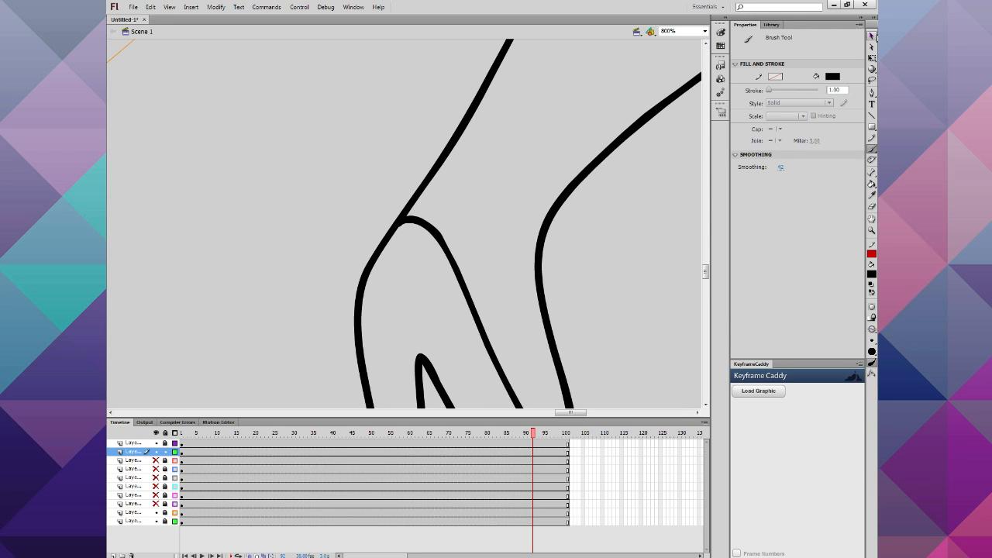
click(871, 37)
drag(434, 210, 465, 281)
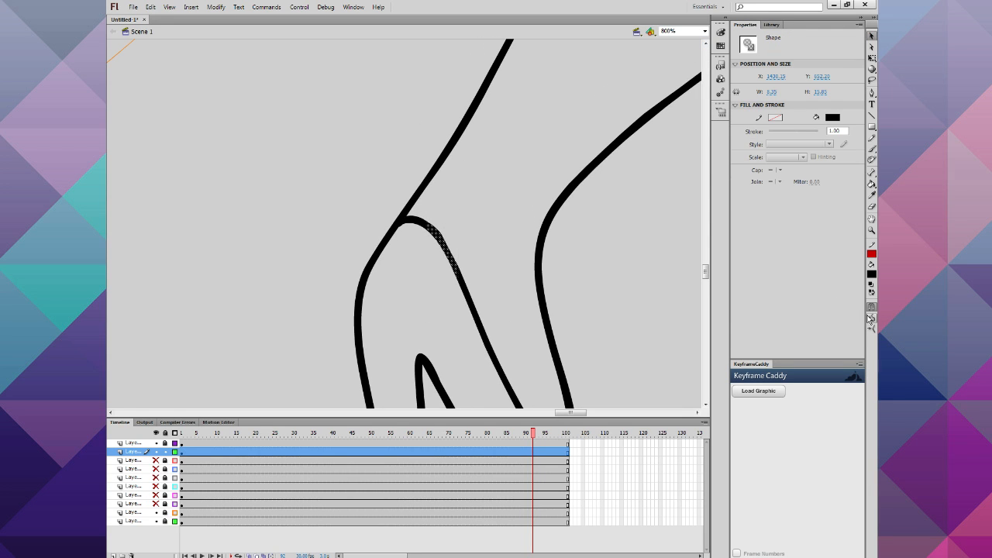
click(521, 313)
drag(353, 208, 421, 281)
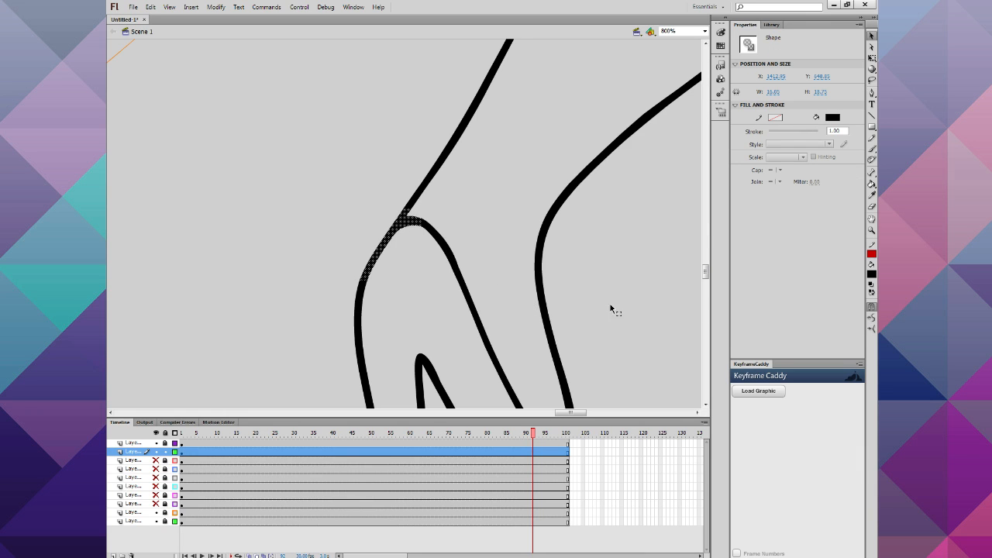
click(574, 320)
Step: Brush over the junction where the front ankle line meets the shoe's upper to clean up the joint
click(871, 148)
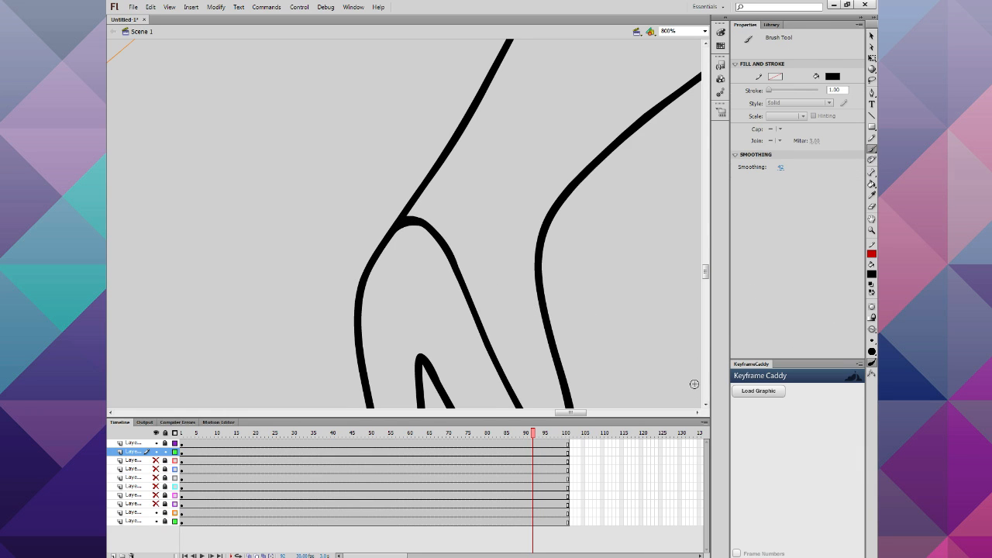
click(705, 404)
click(705, 404)
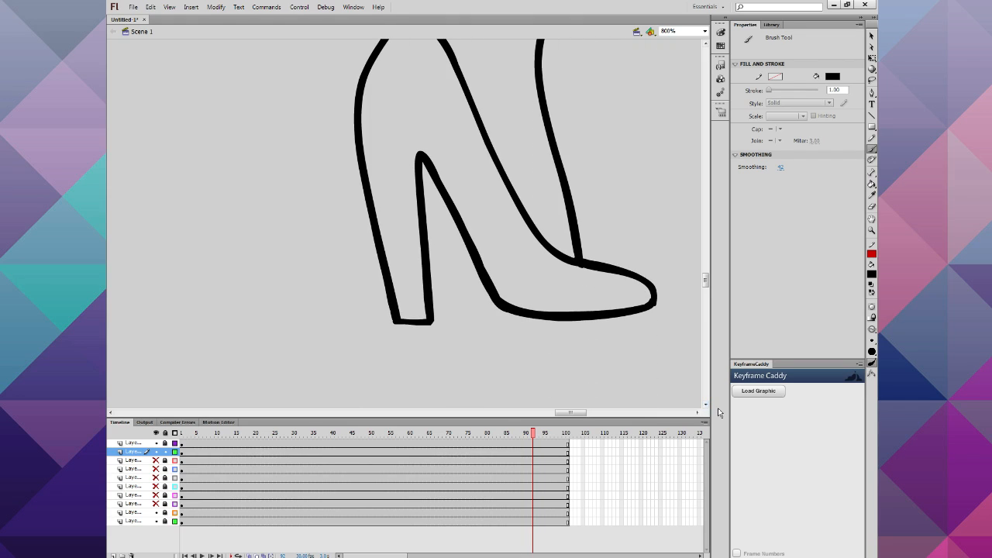
drag(606, 250, 574, 277)
drag(579, 269, 590, 269)
Step: Smooth the slanted arch line of the shoe between the top of the heel gap and the sole
click(872, 79)
mouse_move(445, 159)
mouse_down()
mouse_move(497, 298)
mouse_move(462, 270)
mouse_move(438, 146)
mouse_up()
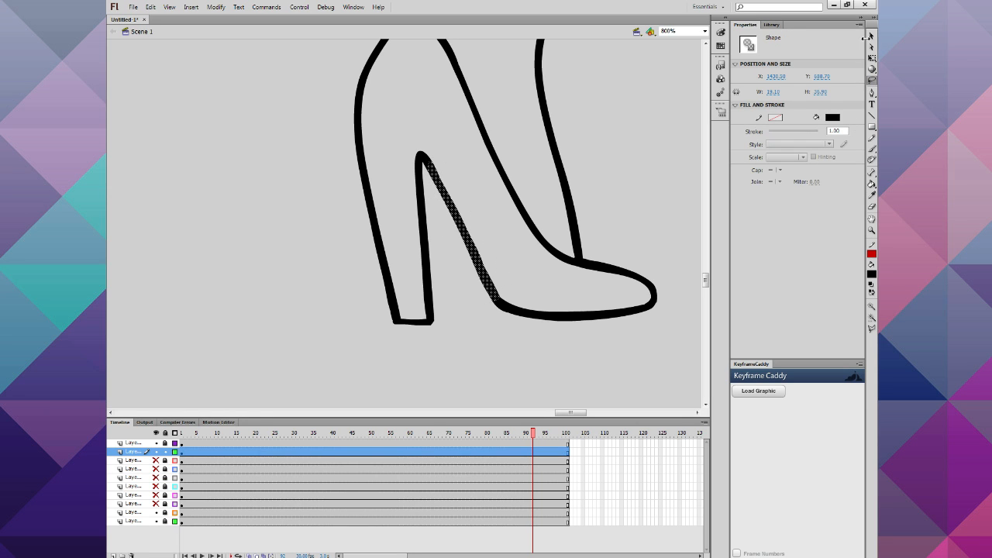
click(870, 37)
click(871, 317)
click(871, 317)
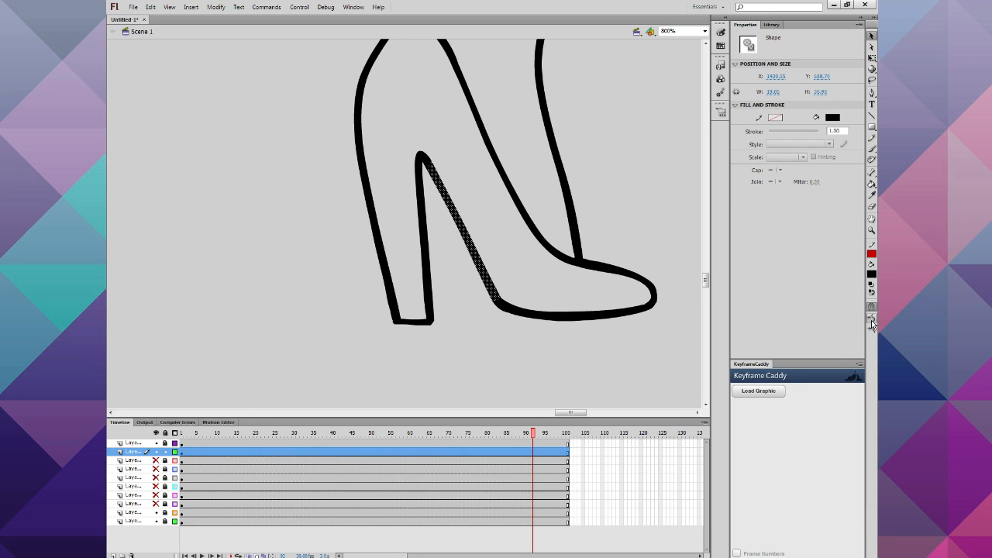
click(534, 329)
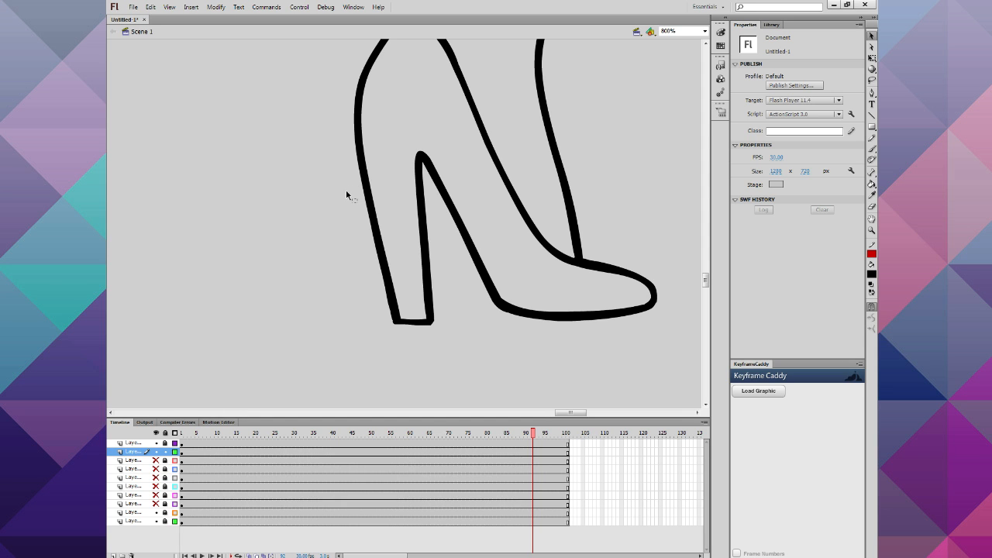
key(ctrl+minus)
key(ctrl+minus)
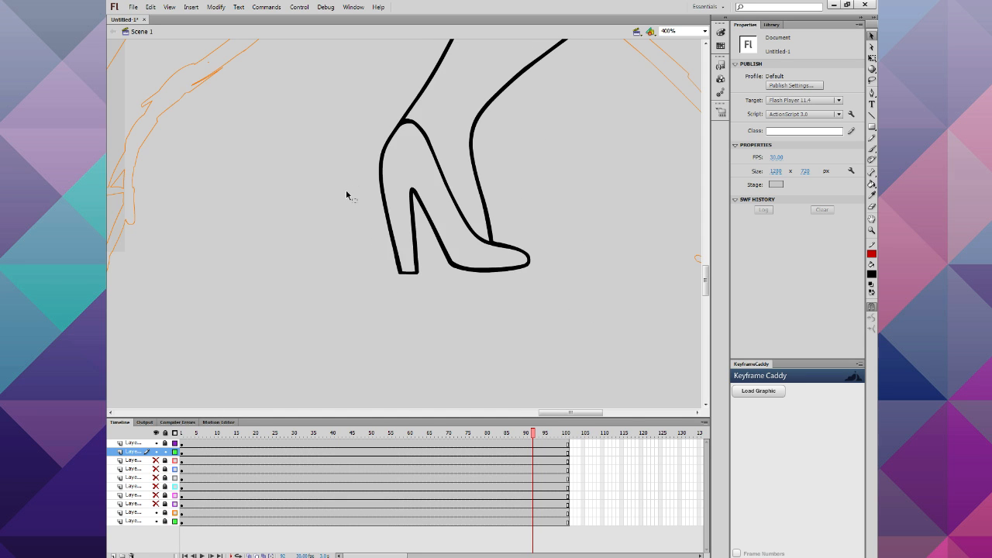
scroll(333, 207, up, 5)
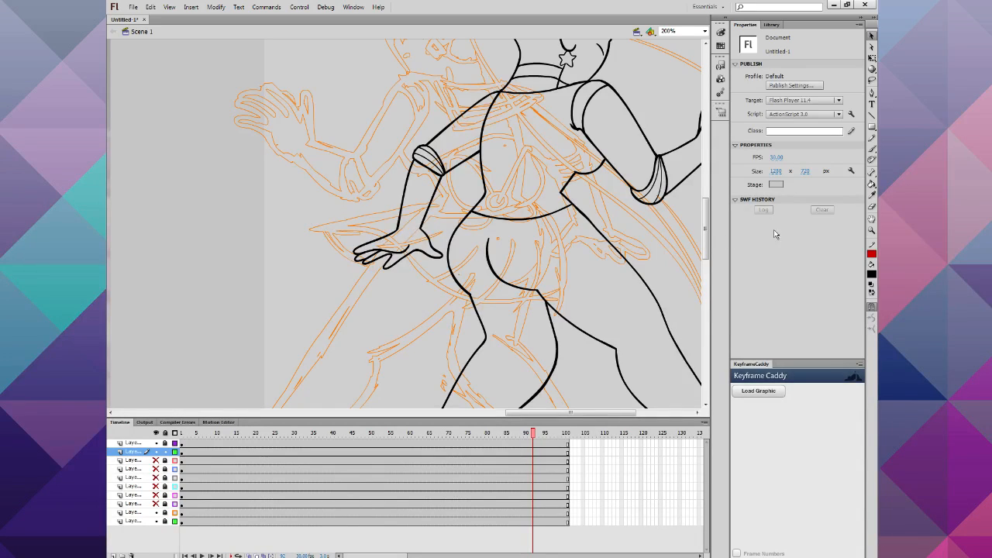
Step: Smooth the lowered hand's outline where the palm edge curves into the thumb
click(871, 230)
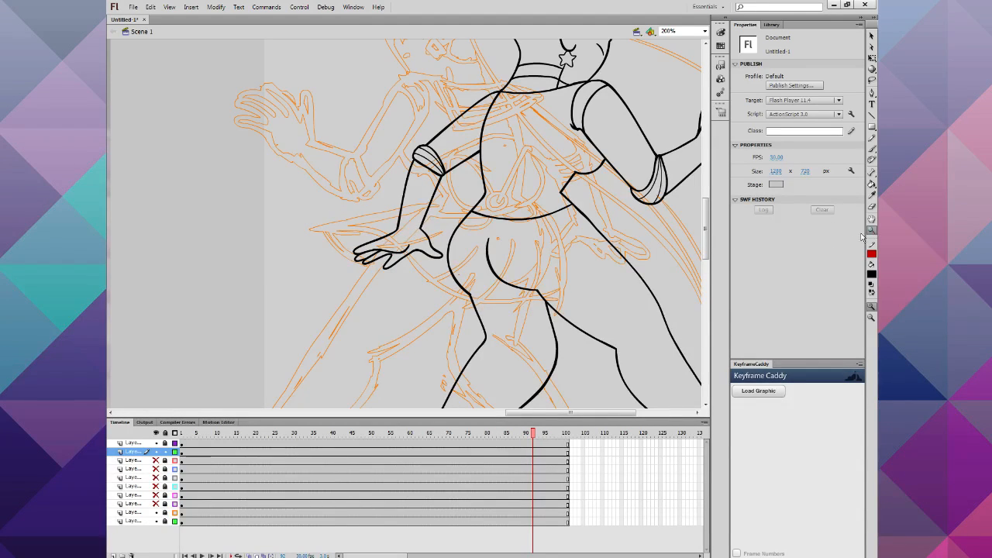
click(431, 263)
click(372, 234)
click(396, 248)
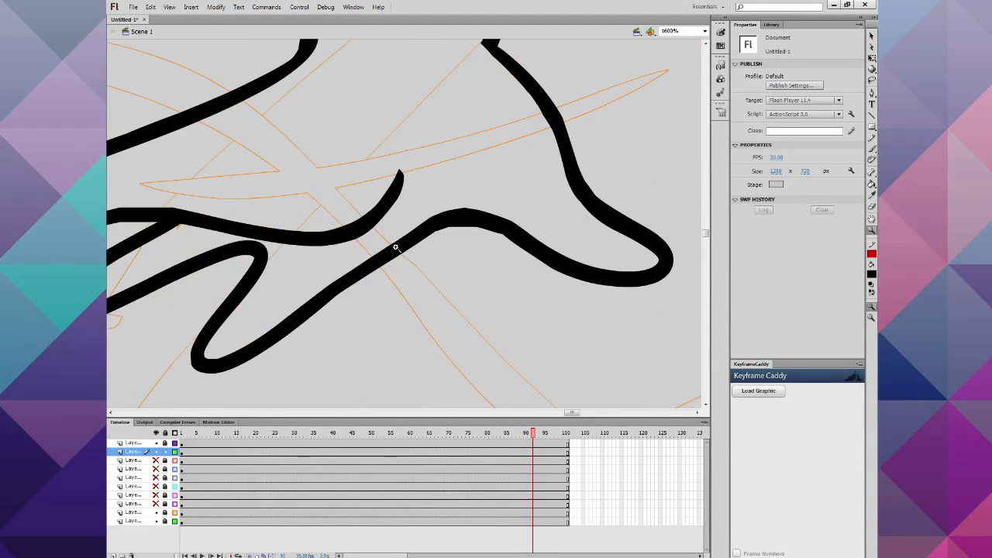
click(871, 36)
drag(428, 181, 558, 306)
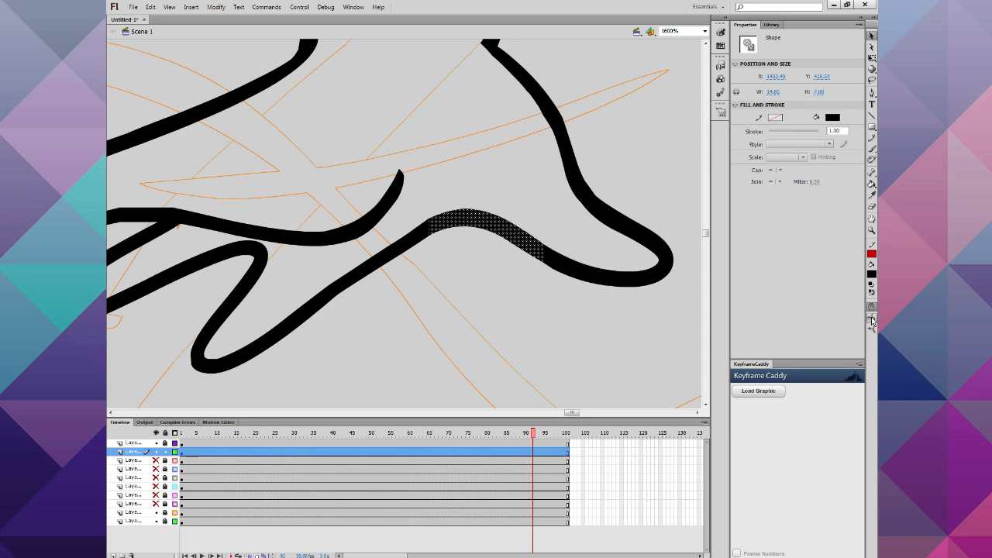
click(549, 302)
Step: Smooth the outer thumb line of the lowered hand just below the wrist corner
scroll(546, 302, up, 3)
scroll(554, 294, up, 2)
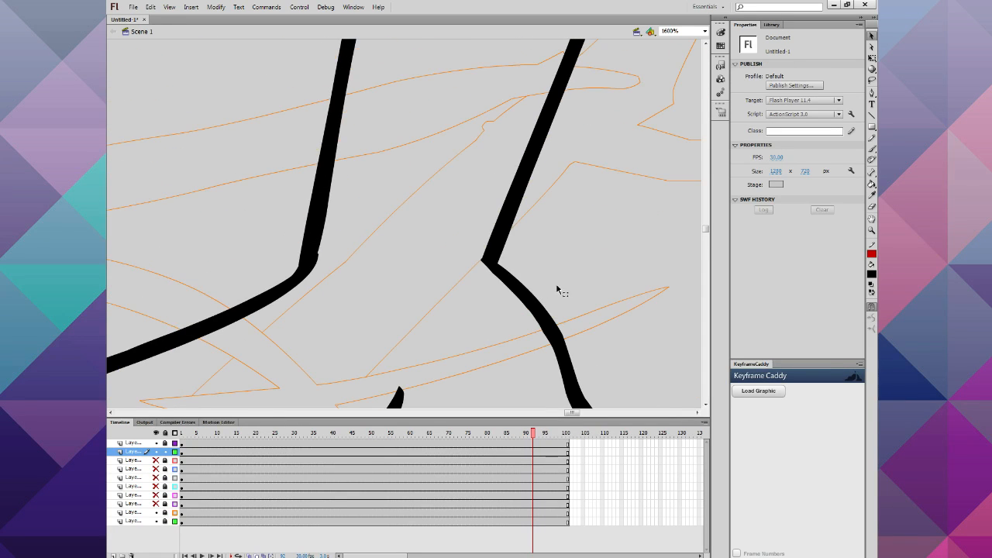
scroll(561, 287, down, 1)
drag(560, 288, 502, 311)
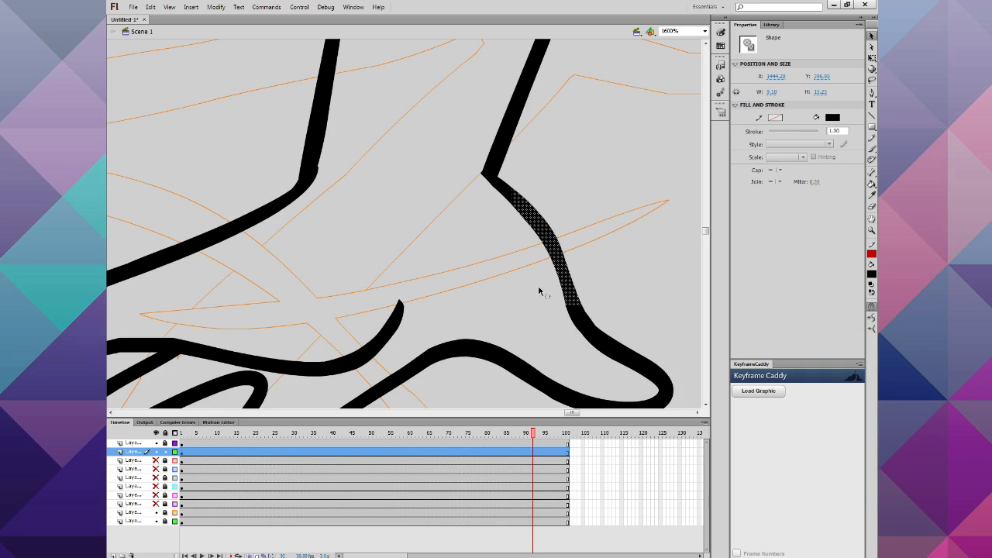
click(487, 281)
Step: Smooth the bend where the forearm's outer line turns into the back of the lowered hand
scroll(429, 245, up, 3)
drag(258, 216, 357, 312)
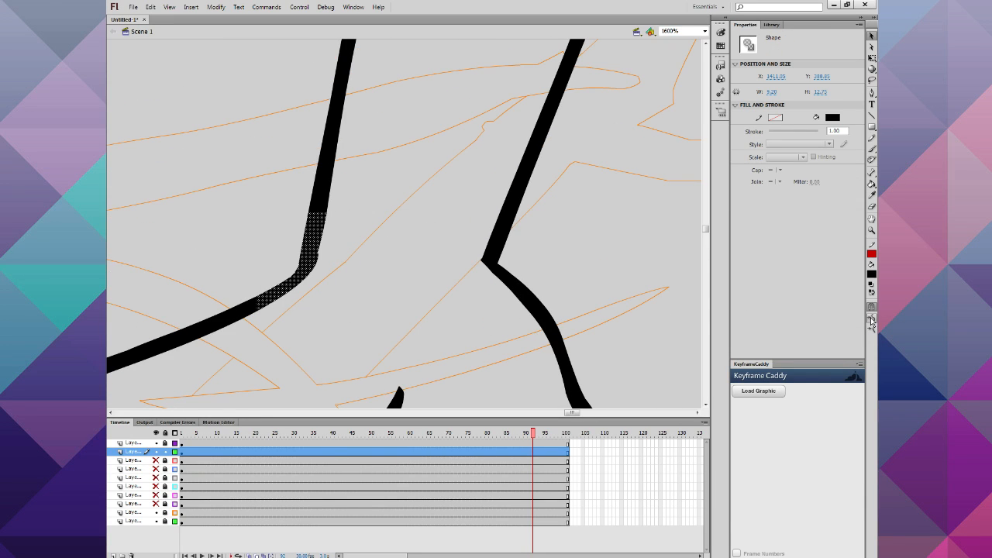
click(871, 318)
click(870, 318)
click(871, 318)
click(372, 217)
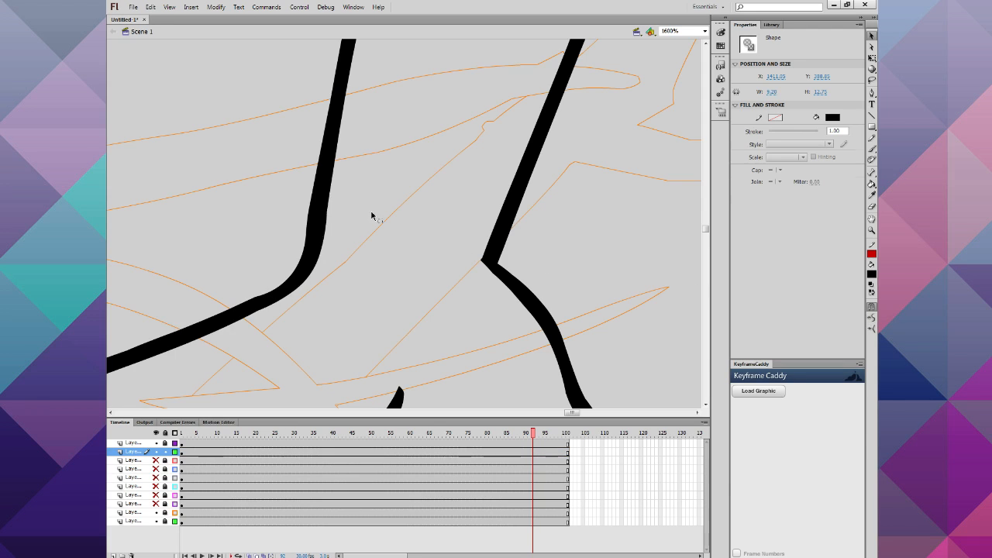
Step: Straighten the section of the forearm's outer line just above the wrist bend
drag(240, 127, 420, 260)
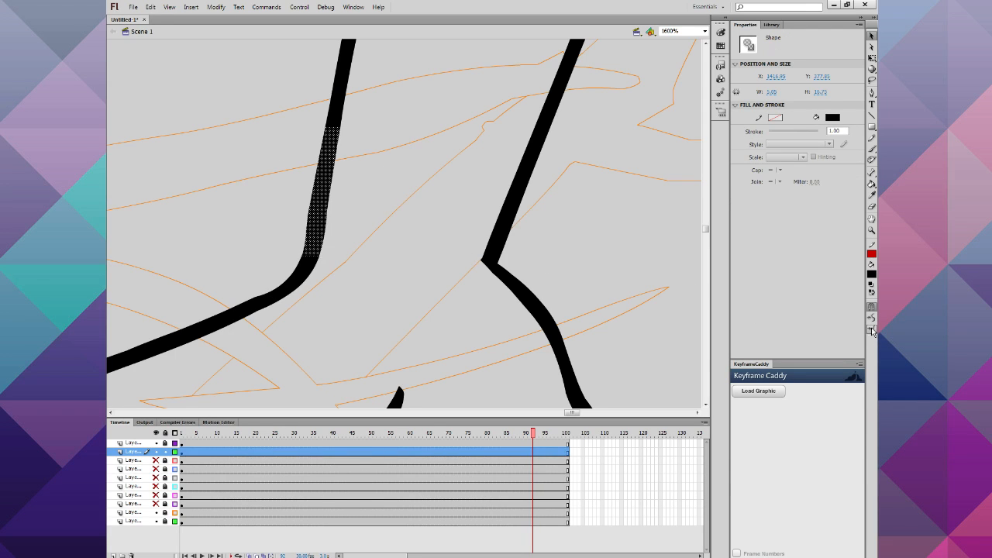
click(871, 330)
click(872, 330)
click(872, 330)
click(872, 330)
click(871, 330)
click(872, 330)
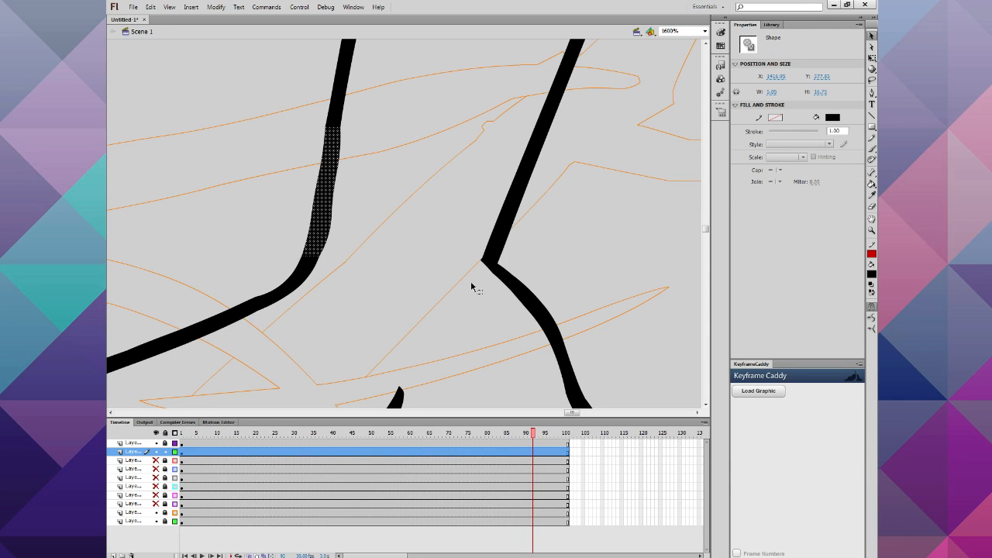
click(430, 288)
Step: Straighten a slightly longer stretch of the same forearm line, from mid-forearm down to the wrist bend
scroll(430, 288, up, 4)
scroll(246, 217, down, 3)
drag(272, 146, 400, 300)
click(872, 330)
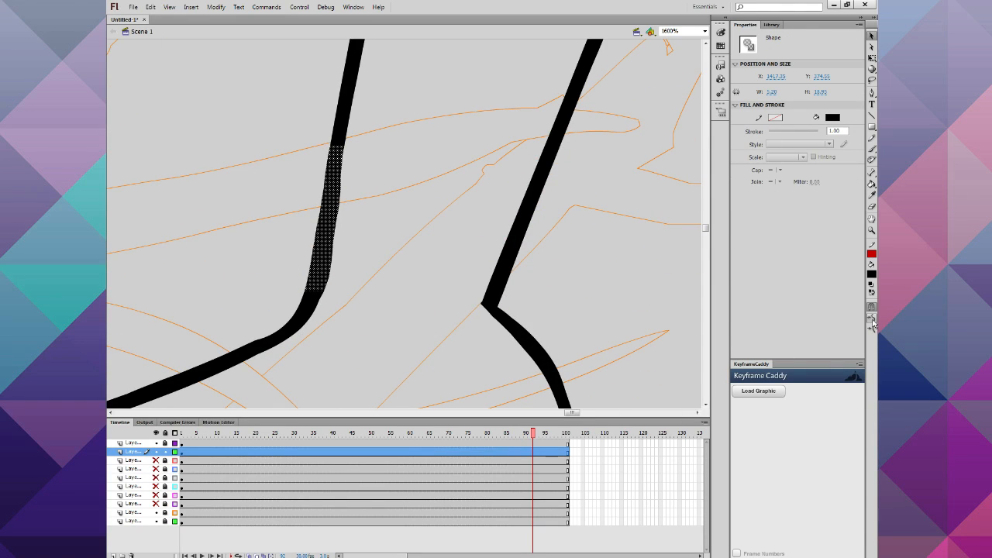
click(872, 330)
click(872, 330)
click(872, 330)
click(872, 330)
click(460, 289)
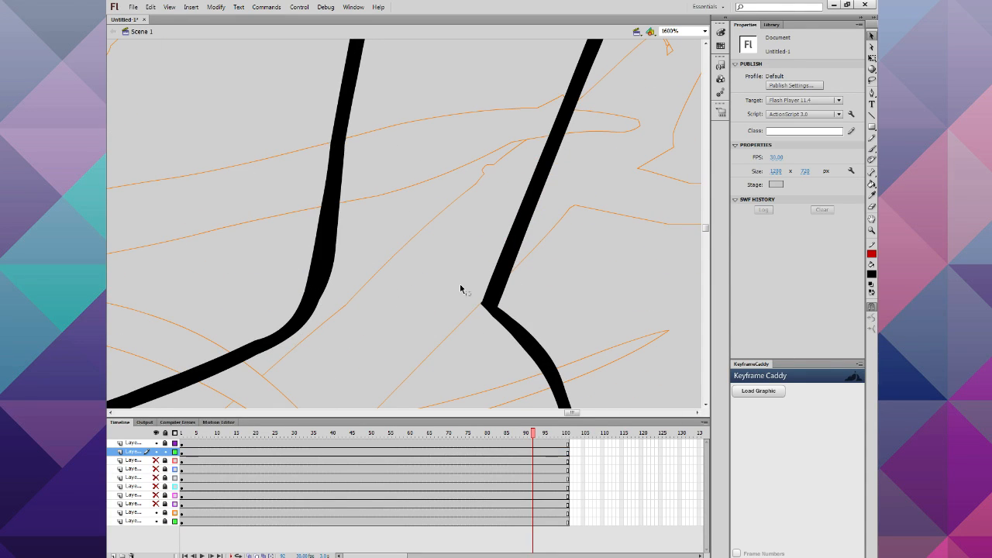
Step: Trim the excess thickness from the inner edge of the forearm line down to the wrist bend
scroll(419, 248, down, 3)
scroll(418, 248, up, 2)
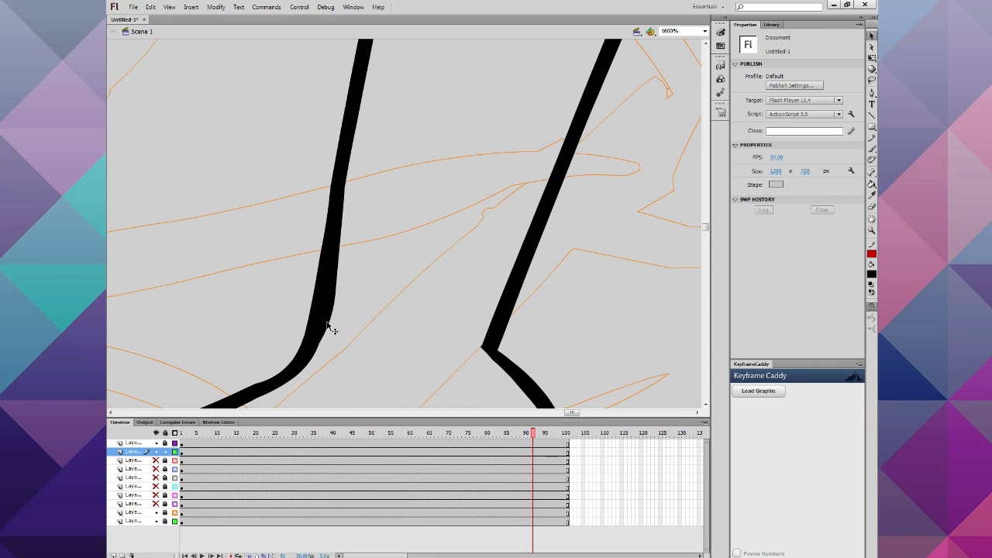
drag(349, 186, 316, 359)
drag(340, 235, 326, 338)
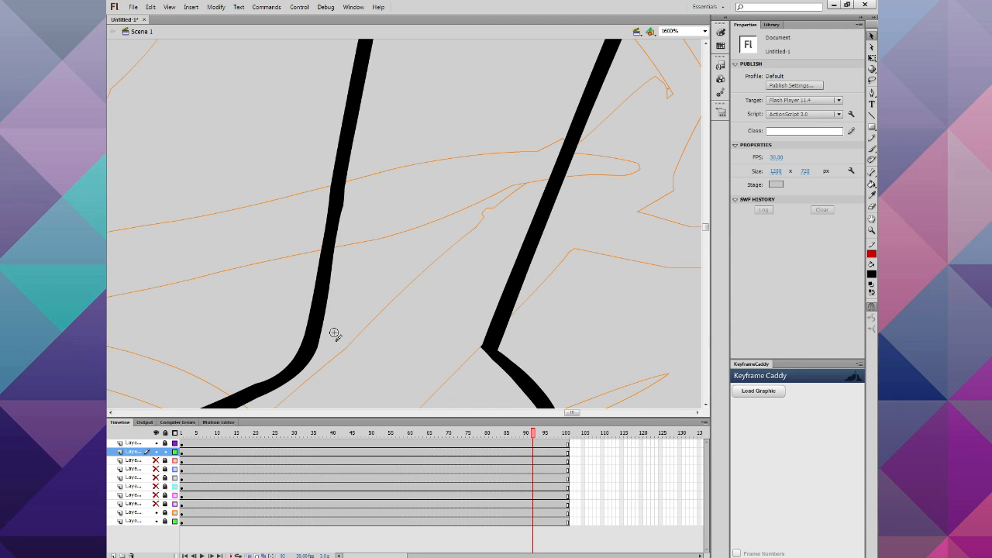
Step: Select the small bump on the trimmed forearm line above the wrist and smooth it out
key(l)
mouse_move(325, 162)
mouse_down()
mouse_move(283, 212)
mouse_move(324, 165)
mouse_up()
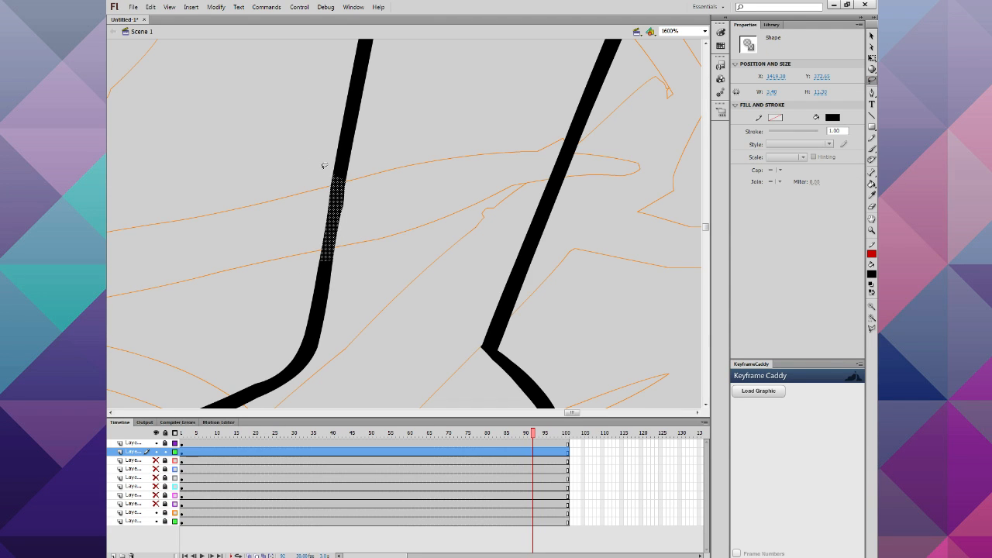
click(871, 36)
click(871, 318)
click(872, 318)
click(872, 318)
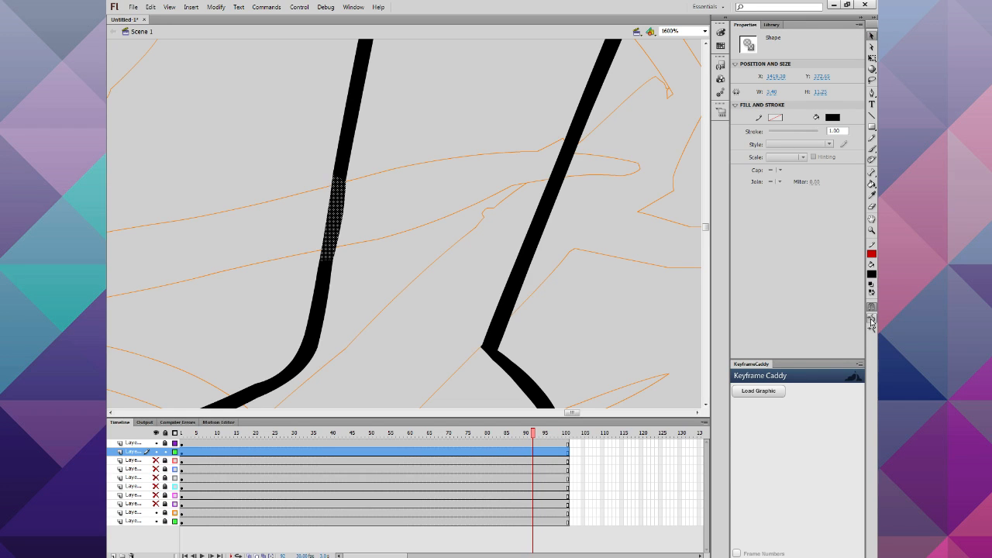
click(872, 318)
click(435, 205)
key(ctrl+z)
click(427, 226)
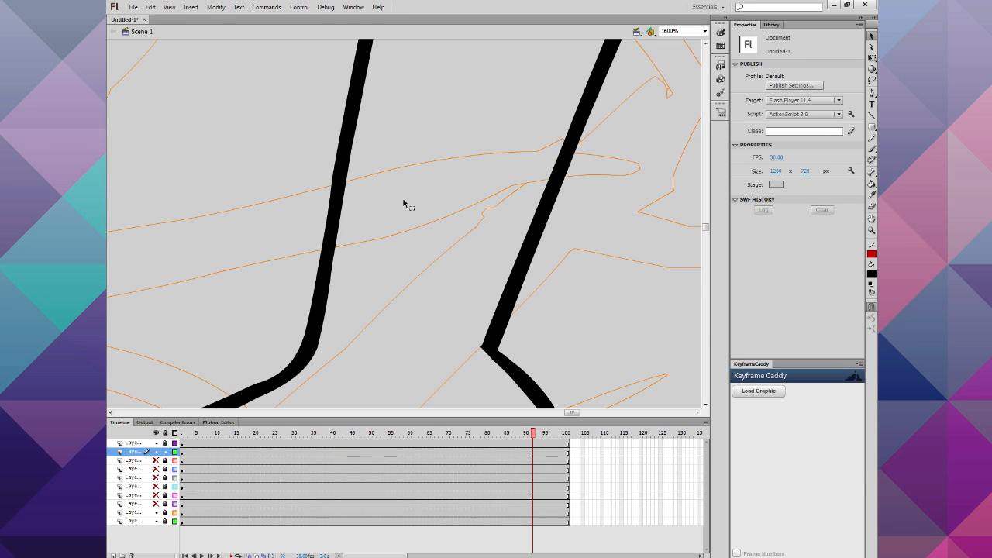
Step: Try several brush strokes along the front edge of the neck collar below the star earring, undoing each one
key(ctrl+minus)
key(ctrl+minus)
key(ctrl+minus)
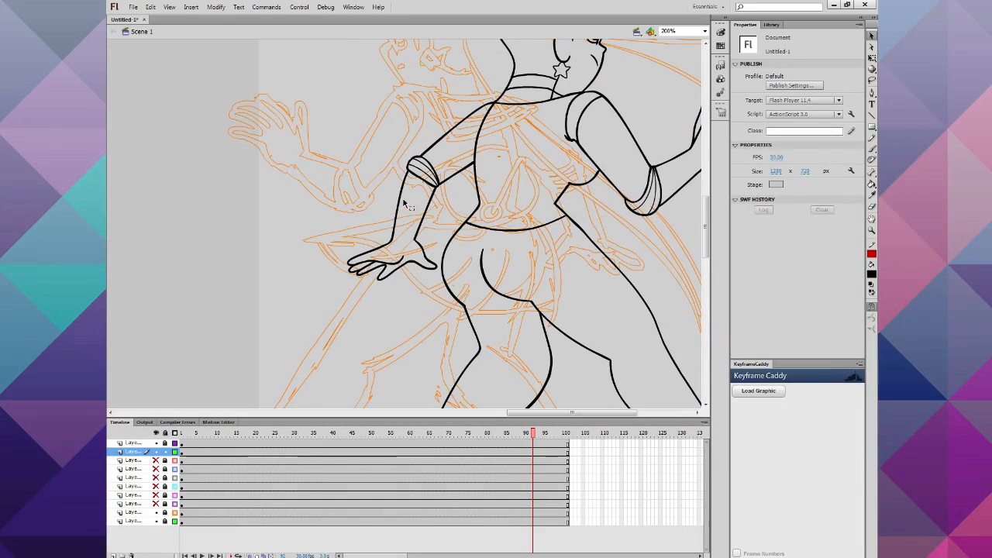
scroll(429, 219, up, 3)
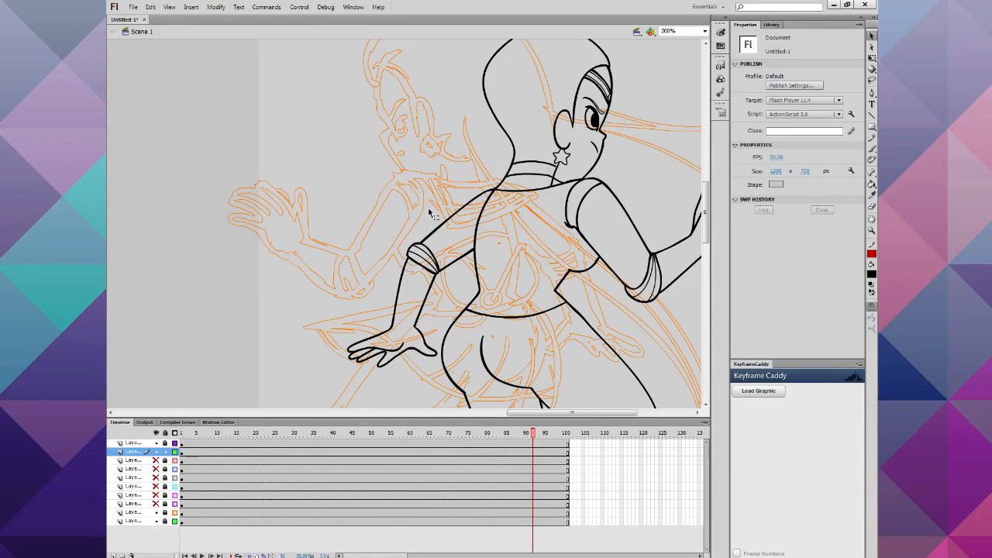
click(871, 231)
click(496, 197)
click(470, 189)
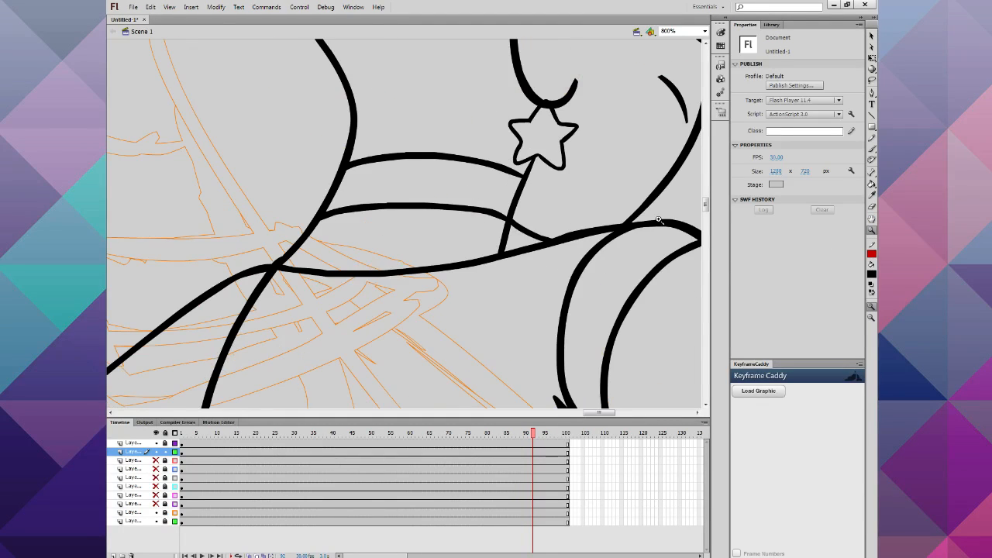
click(872, 148)
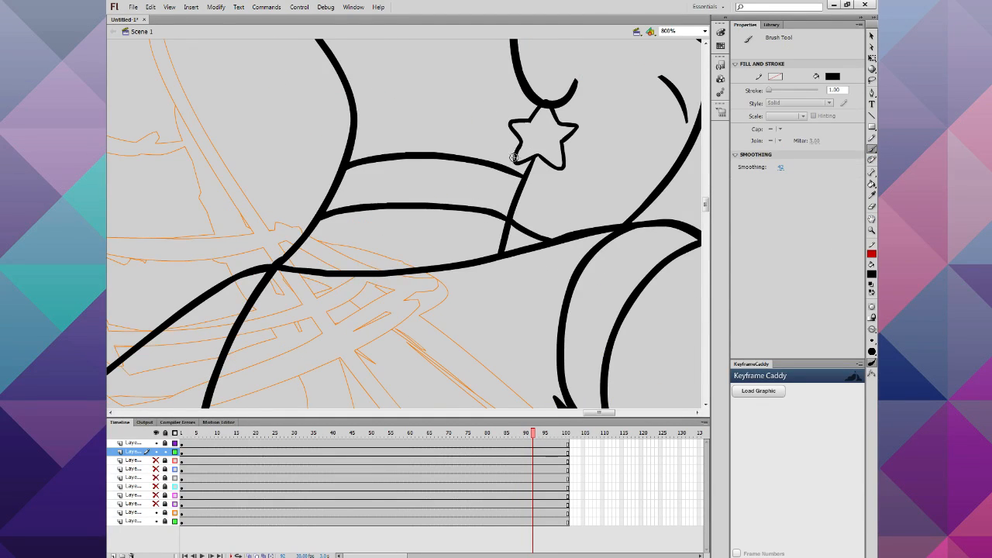
drag(507, 200, 507, 211)
key(ctrl+z)
mouse_move(511, 186)
mouse_down()
mouse_move(498, 184)
mouse_move(505, 213)
mouse_up()
key(ctrl+z)
key(ctrl+z)
mouse_move(520, 175)
mouse_down()
mouse_move(492, 183)
mouse_move(511, 214)
mouse_up()
key(ctrl+z)
key(ctrl+z)
key(ctrl+z)
Step: Brush a thin curved sleeve line across the lowered arm's shoulder, from the underarm up to the shoulder line
key(ctrl+minus)
key(ctrl+minus)
key(ctrl+equal)
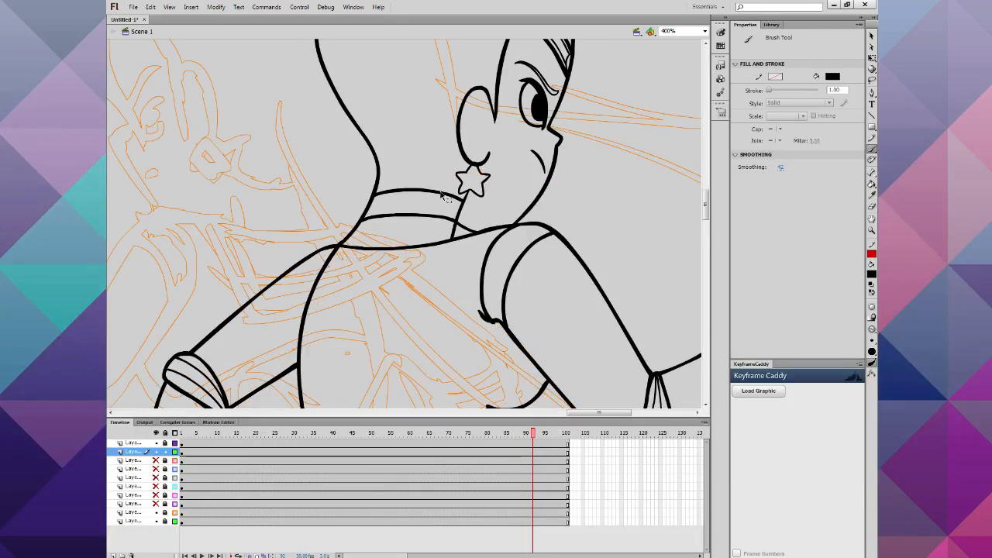
key(ctrl+equal)
scroll(440, 191, left, 6)
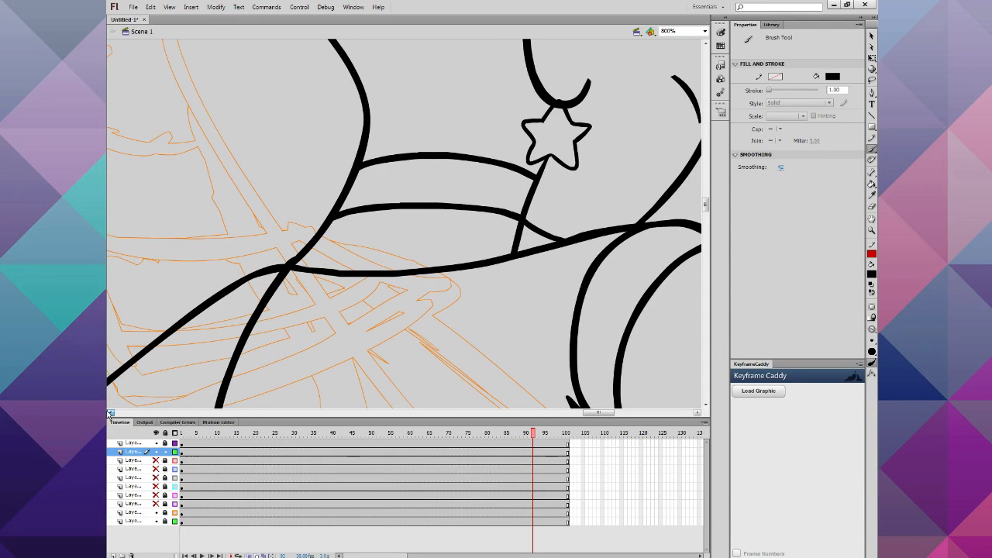
scroll(674, 385, down, 5)
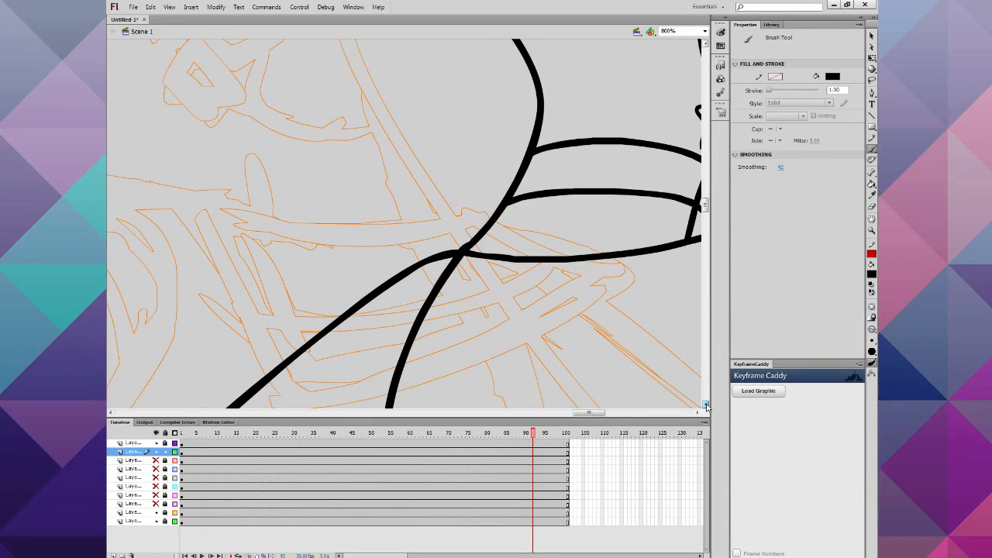
mouse_move(381, 342)
mouse_down()
mouse_move(369, 307)
mouse_move(396, 146)
mouse_move(429, 110)
mouse_up()
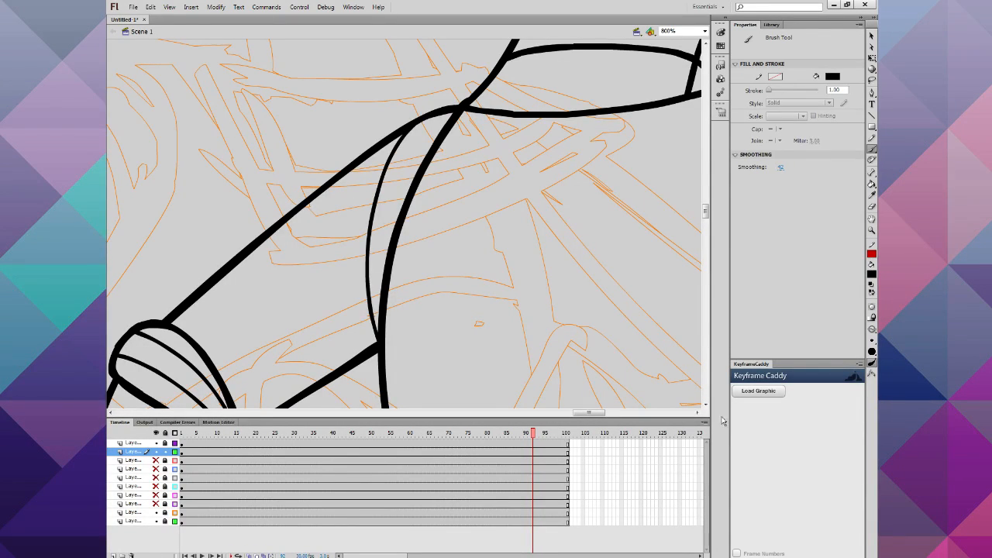
Step: Brush a short thin fold line inside the raised arm's shoulder band, curving up from the underarm
scroll(697, 415, right, 5)
scroll(698, 414, right, 1)
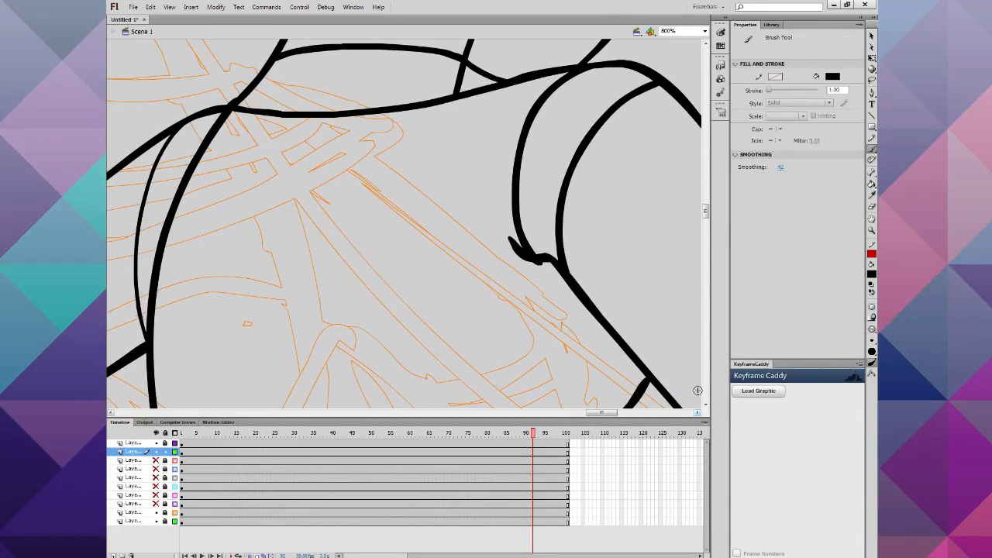
drag(547, 254, 540, 165)
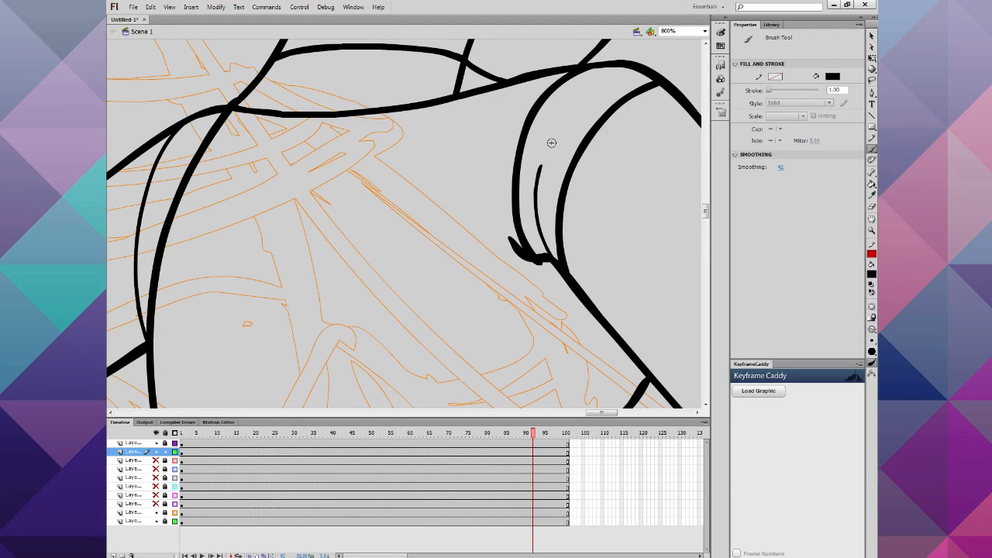
mouse_move(543, 248)
mouse_down()
mouse_move(540, 262)
mouse_move(555, 265)
mouse_move(539, 258)
mouse_move(538, 225)
mouse_up()
key(ctrl+minus)
key(ctrl+minus)
key(ctrl+minus)
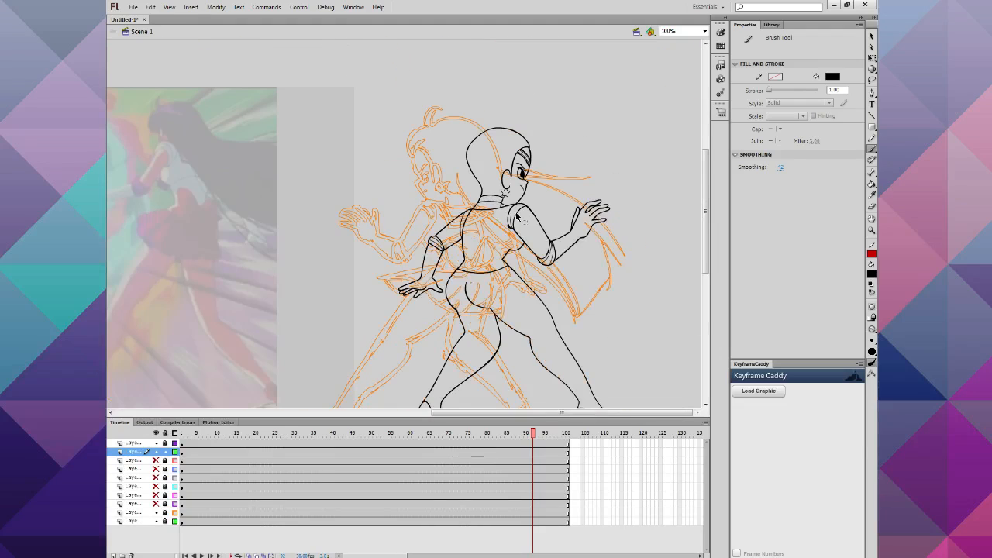
Step: Select the back curve of the bent leg from thigh to calf and skew it so its upper end shifts inward
scroll(516, 212, down, 3)
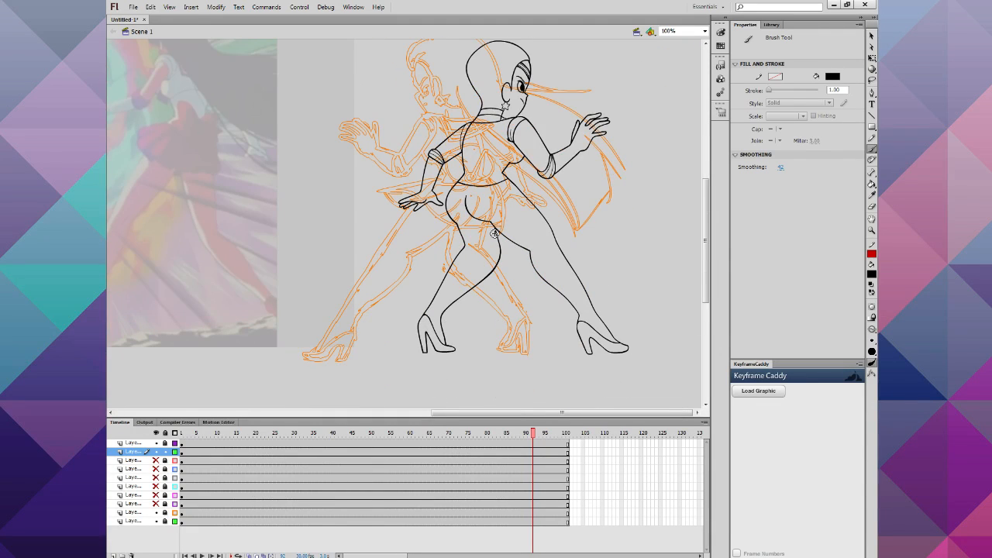
scroll(496, 258, up, 2)
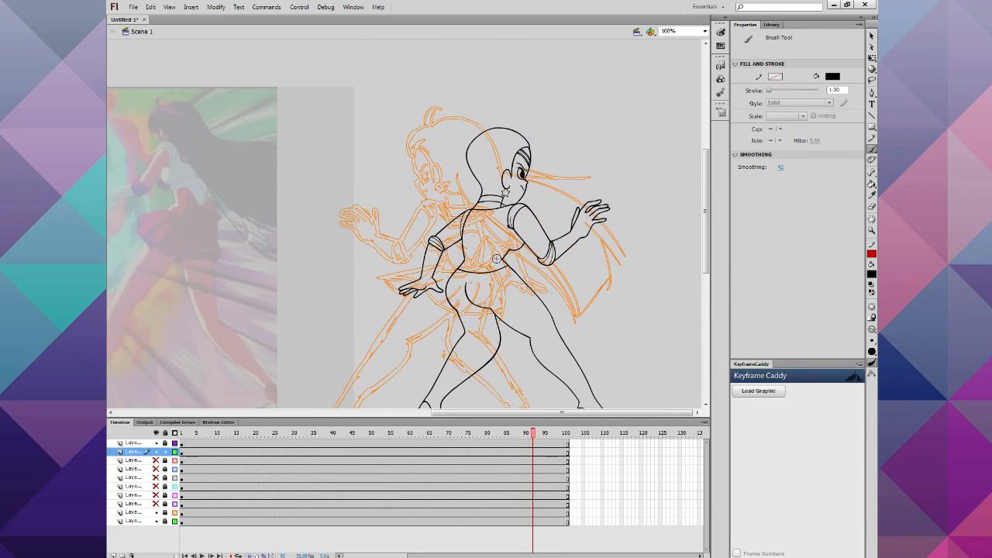
scroll(496, 258, down, 2)
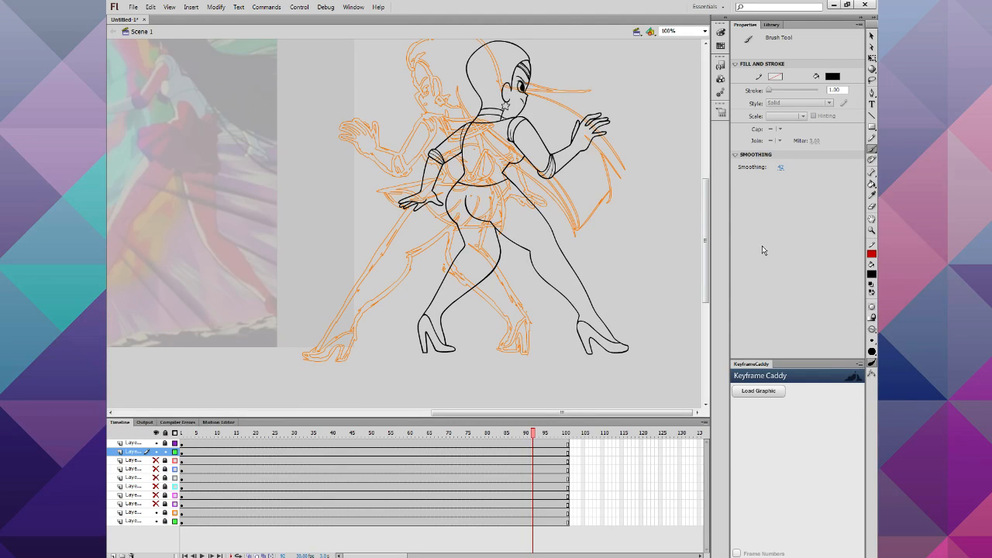
click(871, 230)
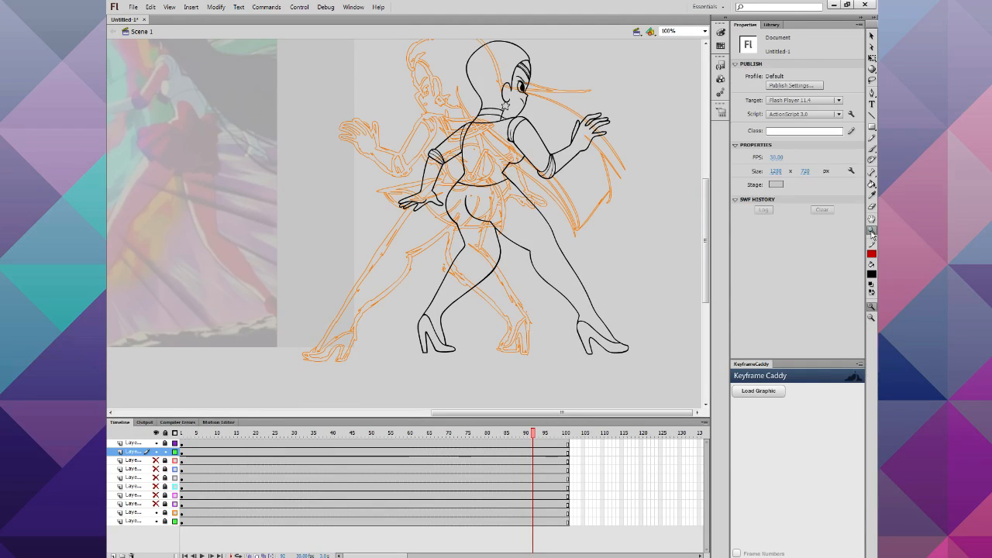
click(463, 284)
click(406, 225)
scroll(429, 244, up, 3)
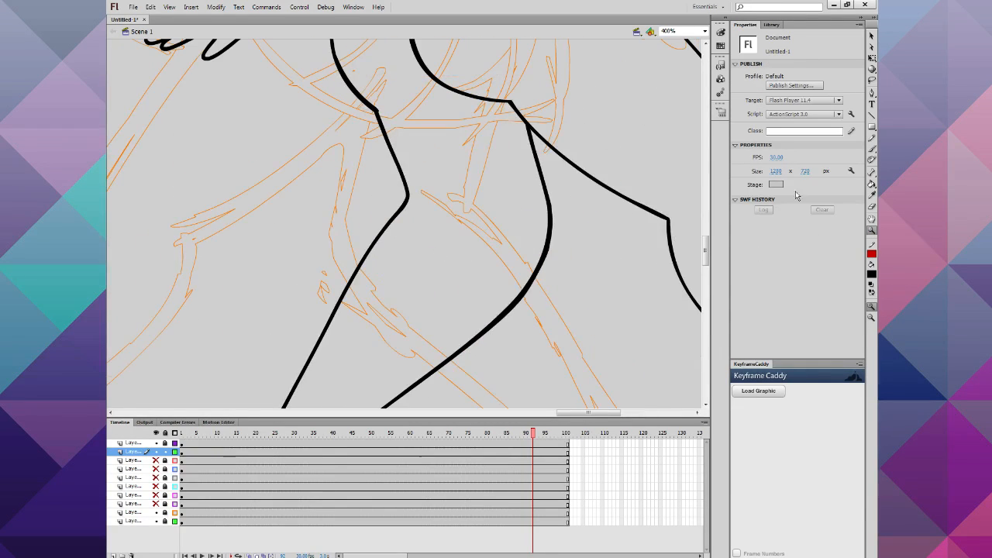
click(872, 149)
scroll(599, 267, down, 2)
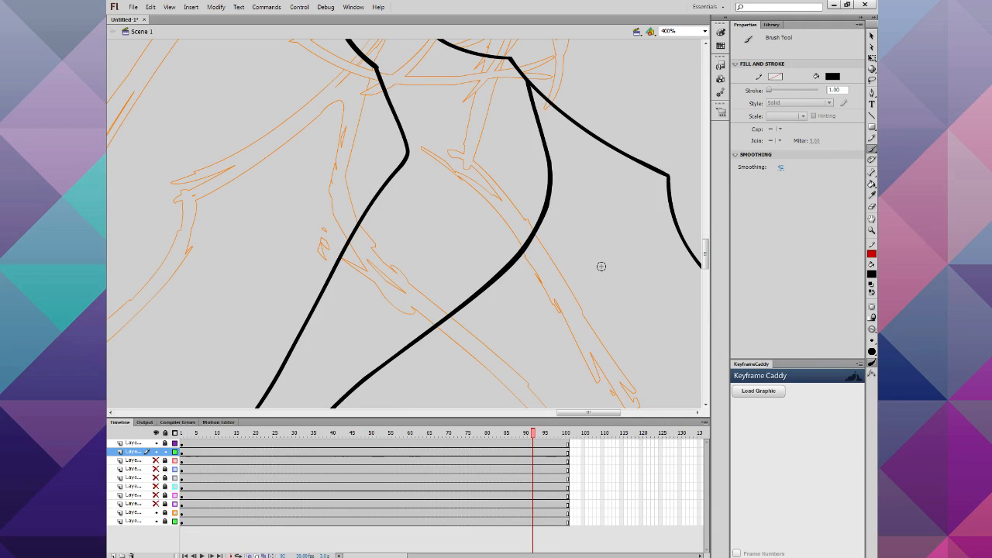
scroll(600, 266, up, 2)
scroll(600, 267, up, 2)
click(871, 81)
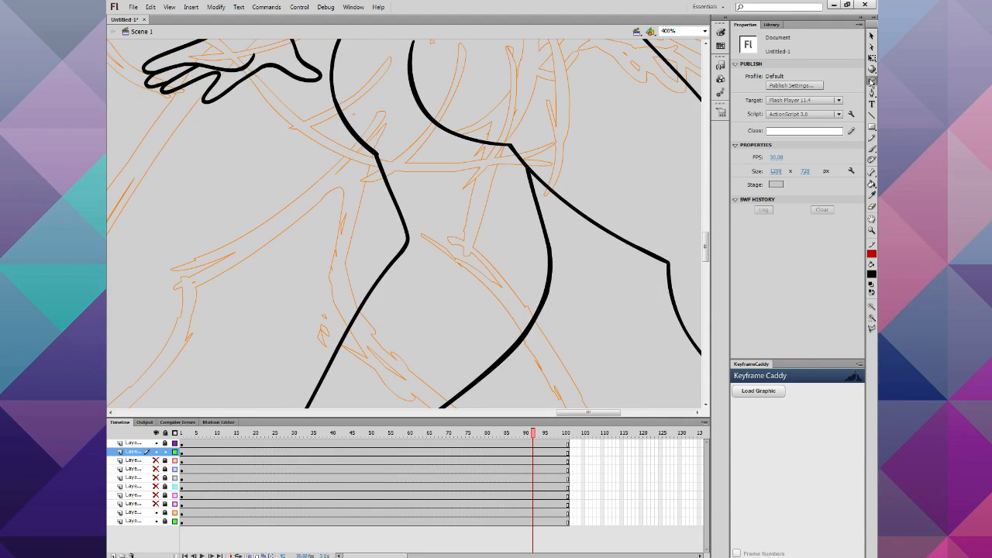
mouse_move(519, 164)
mouse_down()
mouse_move(563, 261)
mouse_move(521, 358)
mouse_move(465, 400)
mouse_move(428, 372)
mouse_move(485, 259)
mouse_move(520, 162)
mouse_up()
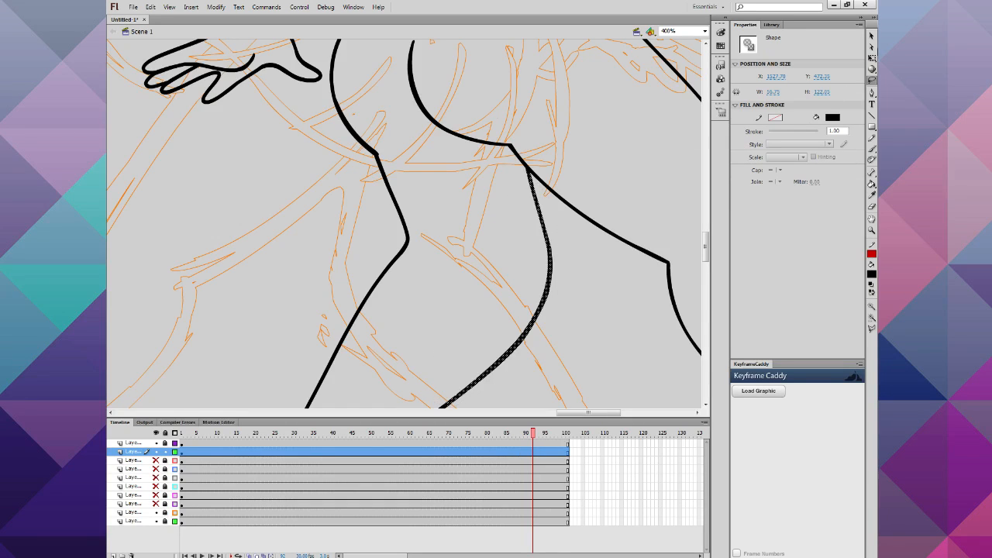
click(871, 58)
scroll(573, 170, down, 4)
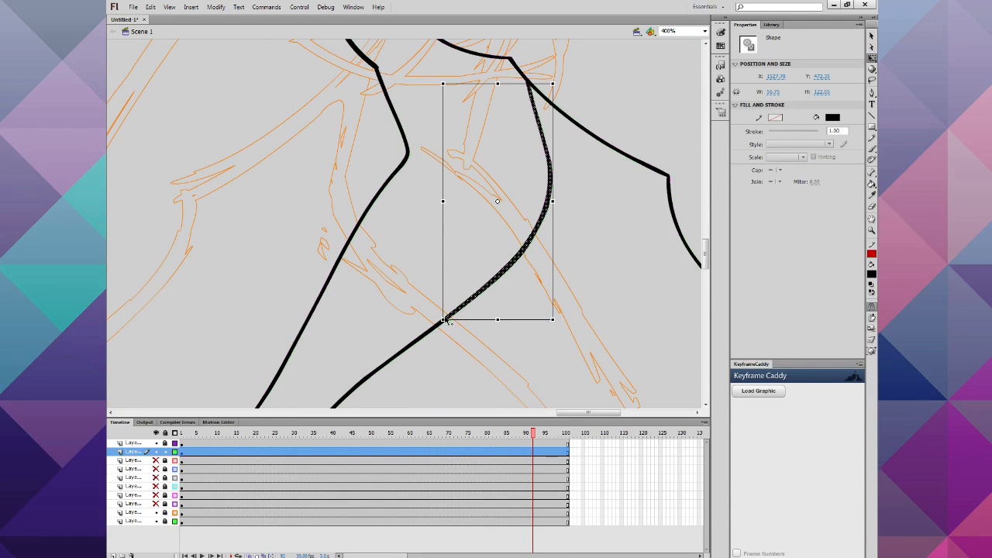
mouse_move(518, 72)
mouse_down()
mouse_move(496, 68)
mouse_move(517, 84)
mouse_move(496, 91)
mouse_move(530, 196)
mouse_move(557, 159)
mouse_move(525, 86)
mouse_move(475, 112)
mouse_move(485, 147)
mouse_up()
click(491, 162)
click(494, 175)
Step: Select only the upper part of the skewed leg curve and skew its top slightly back toward the other thigh
click(870, 81)
key(q)
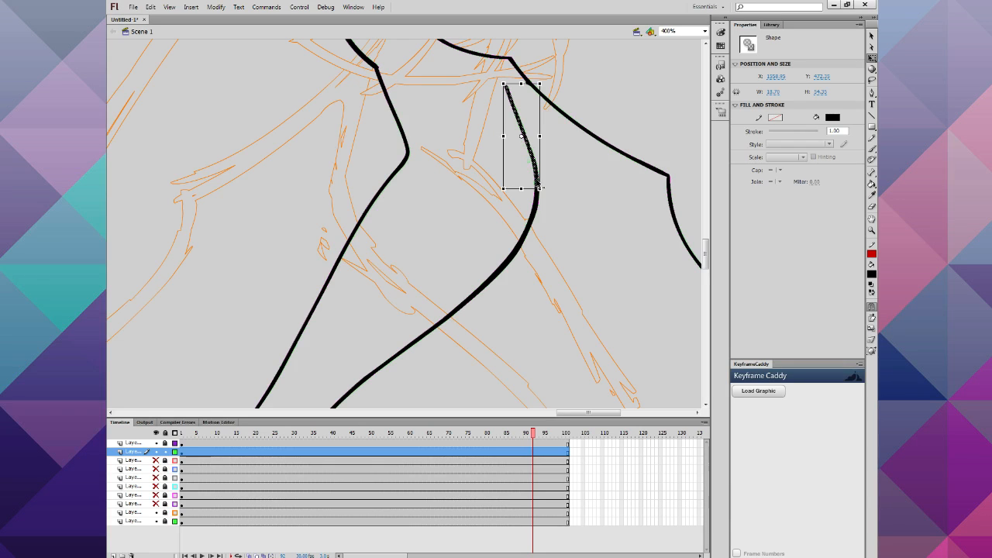
drag(522, 83, 530, 85)
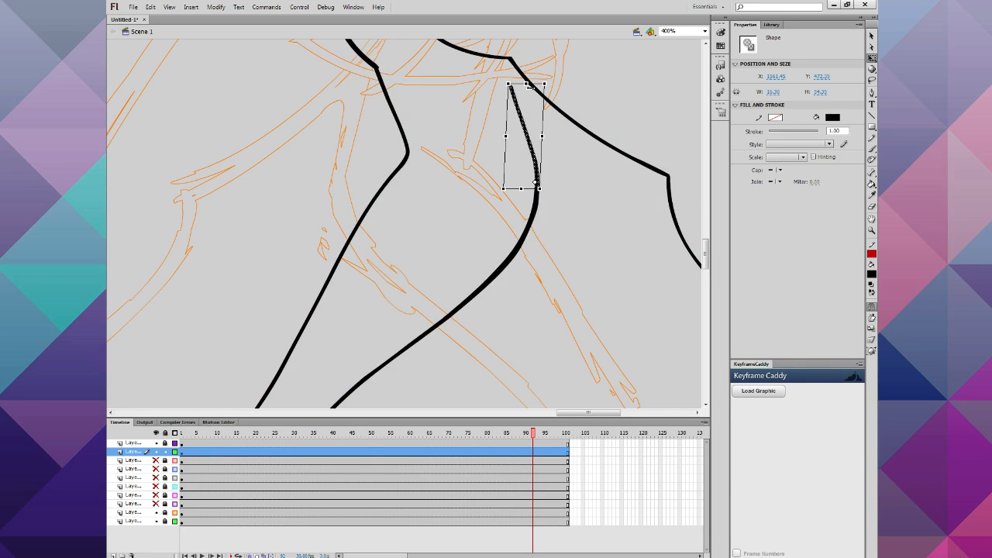
click(471, 172)
Step: Brush a short stroke joining the end of the buttock curve to the top of the adjusted leg line
scroll(471, 172, up, 3)
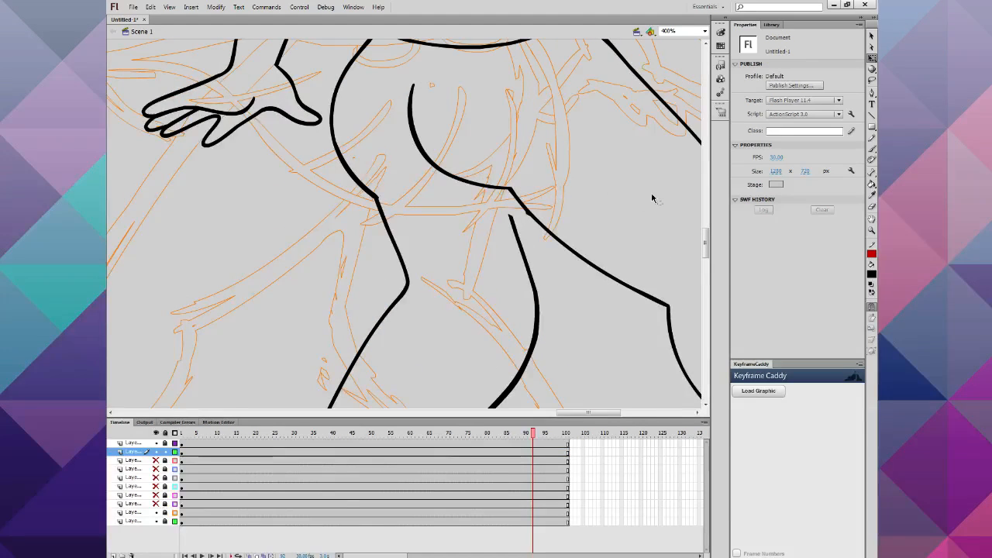
click(871, 153)
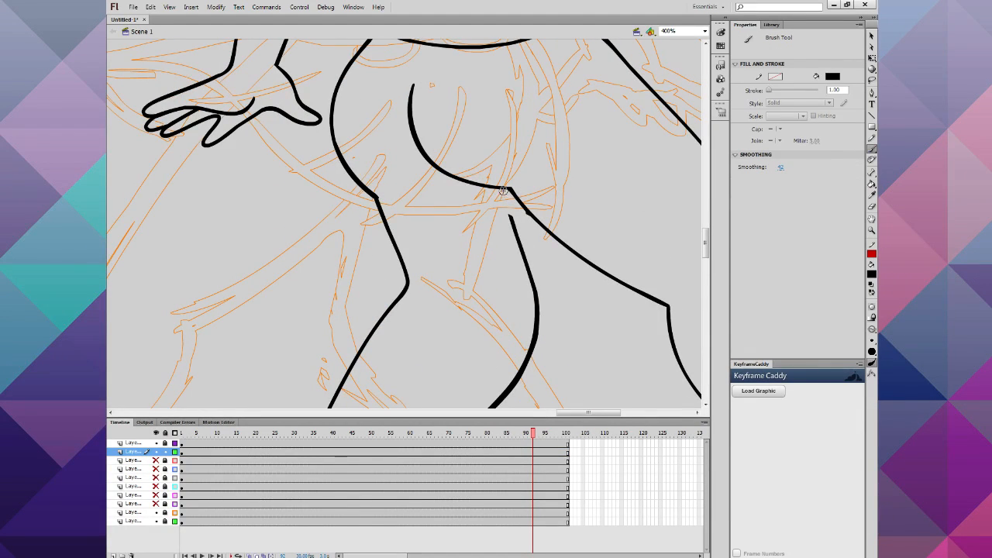
mouse_move(503, 190)
mouse_down()
mouse_move(511, 217)
mouse_move(510, 209)
mouse_up()
key(ctrl+minus)
key(ctrl+minus)
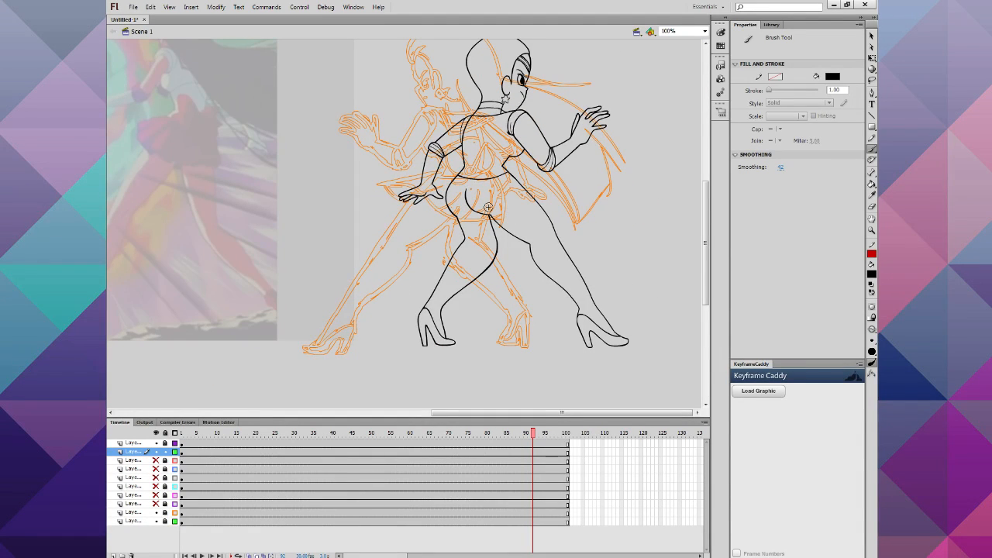
scroll(488, 209, up, 3)
scroll(488, 210, down, 1)
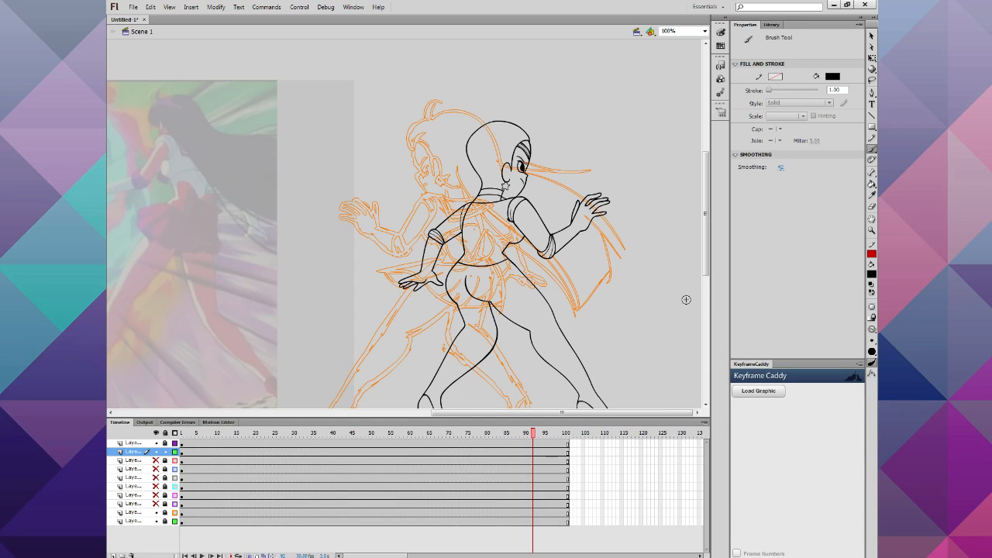
Step: Unlock the top layer, then select all the body line art on the layer below it and flip it horizontally
click(870, 234)
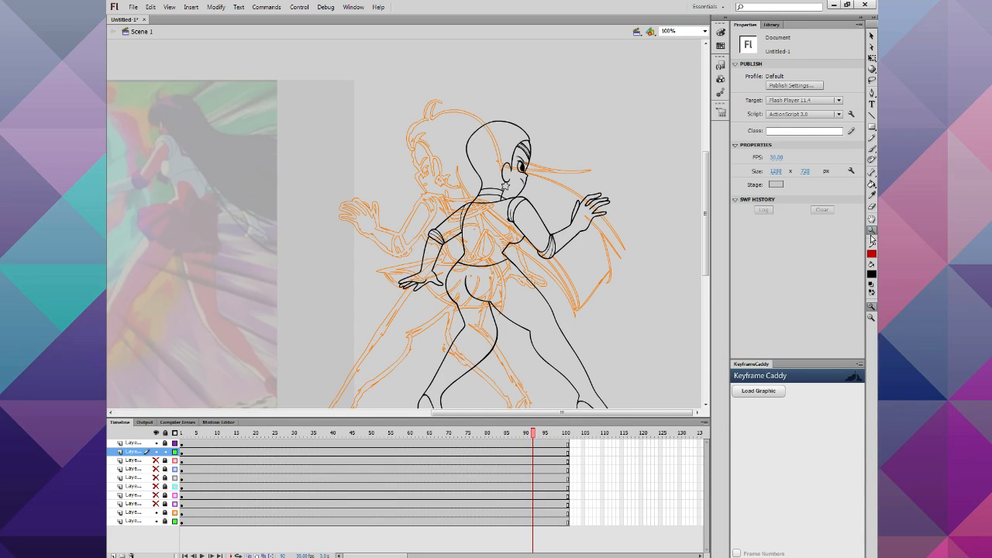
click(486, 287)
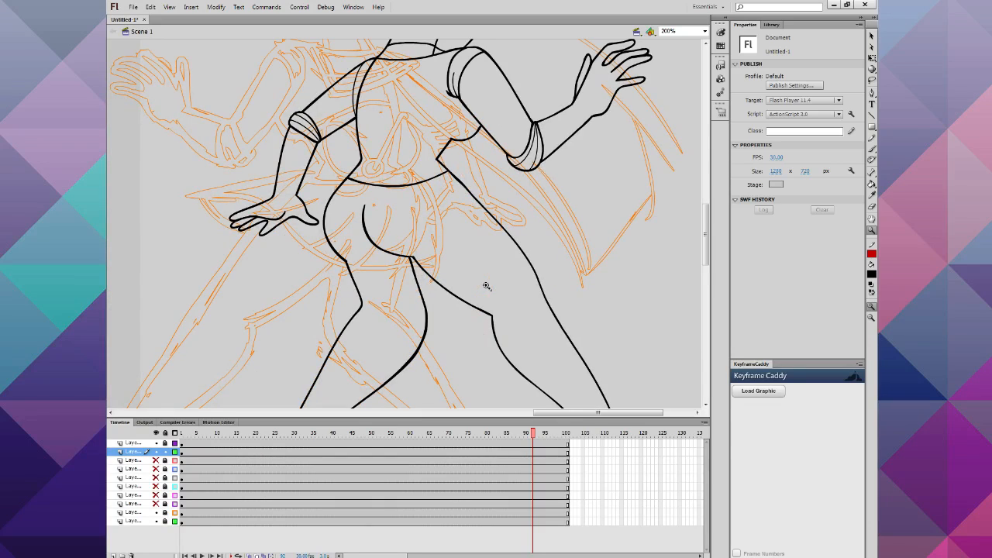
scroll(487, 286, up, 3)
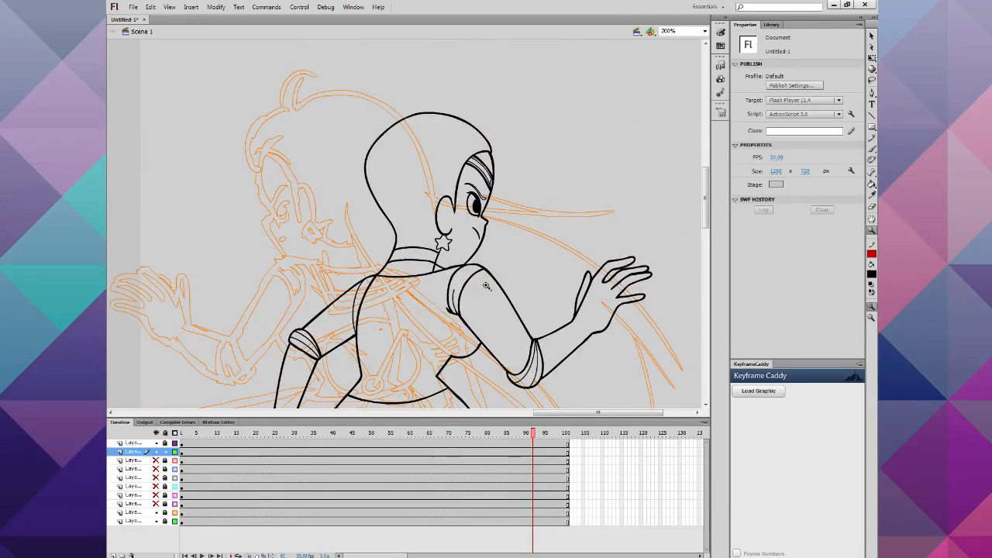
scroll(486, 286, down, 10)
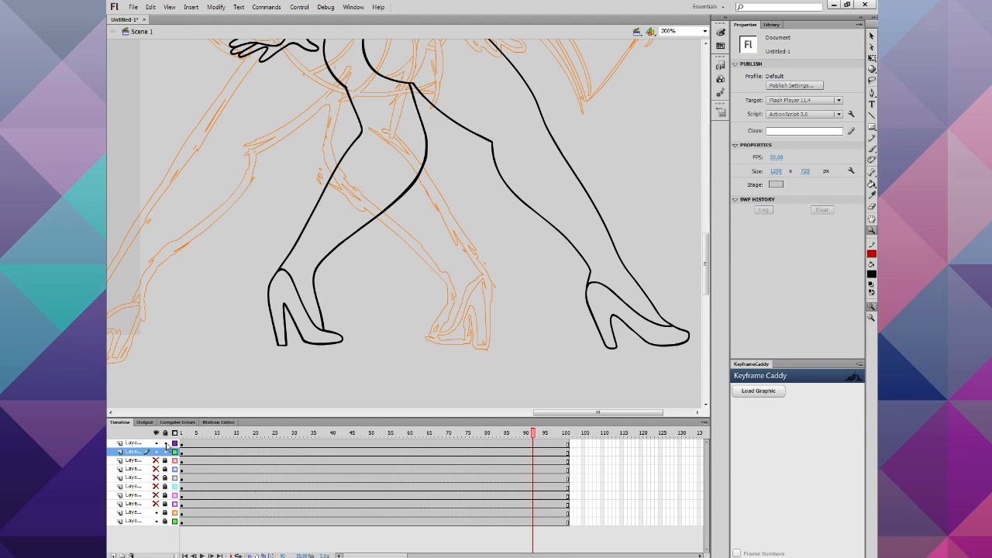
click(192, 451)
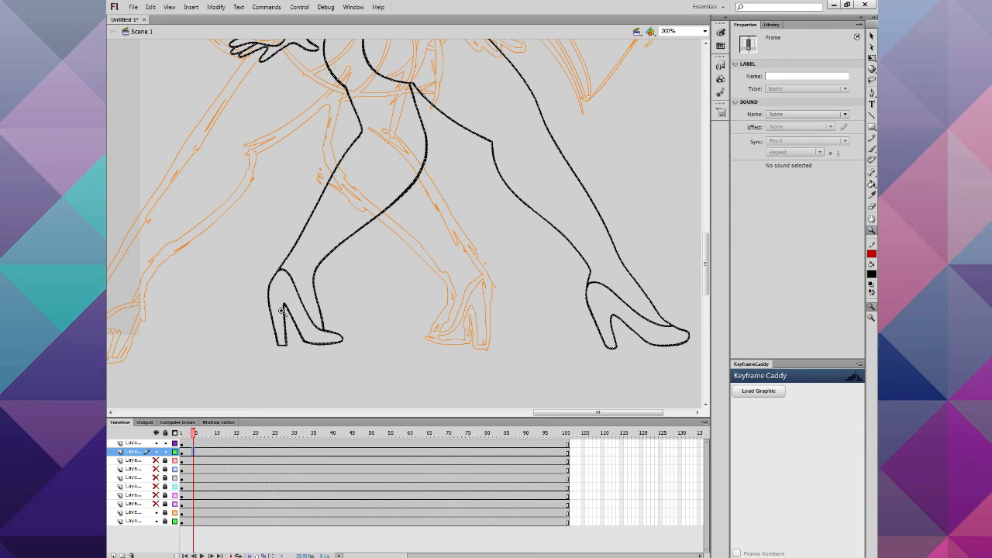
scroll(310, 297, up, 8)
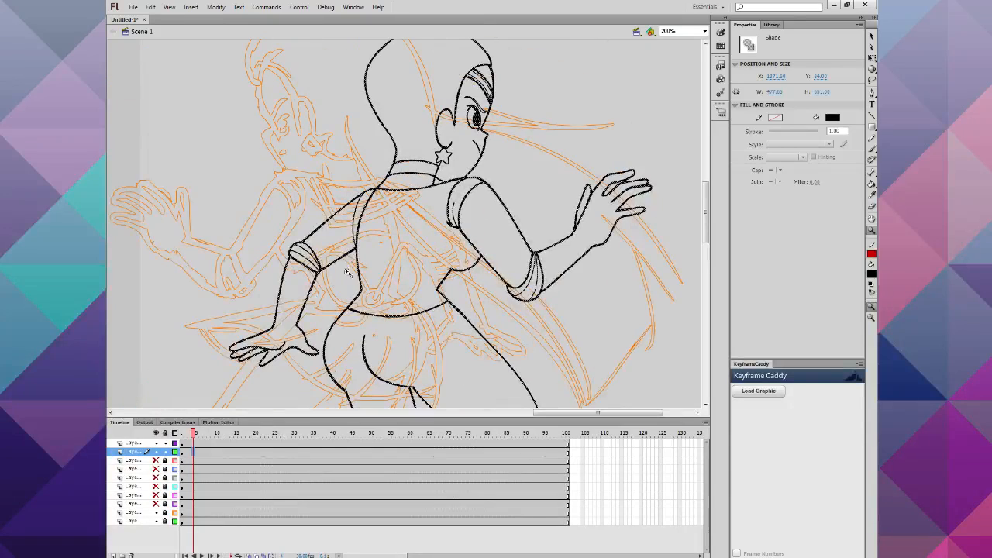
click(215, 8)
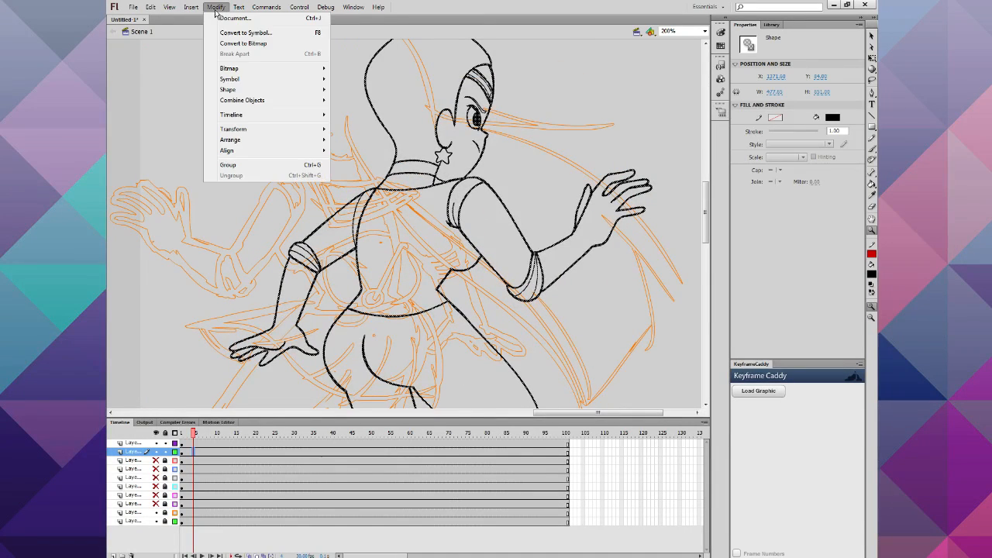
mouse_move(314, 130)
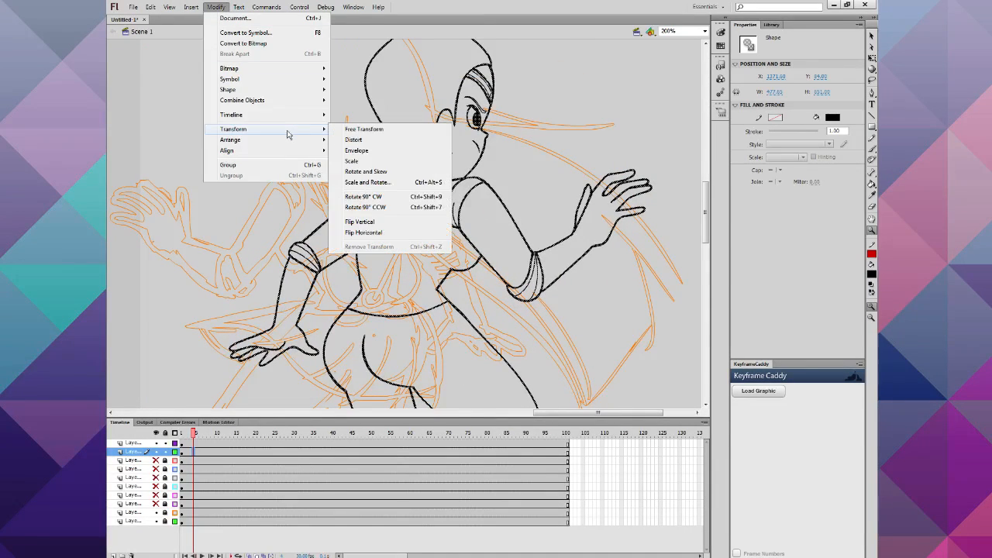
click(366, 233)
scroll(370, 232, down, 6)
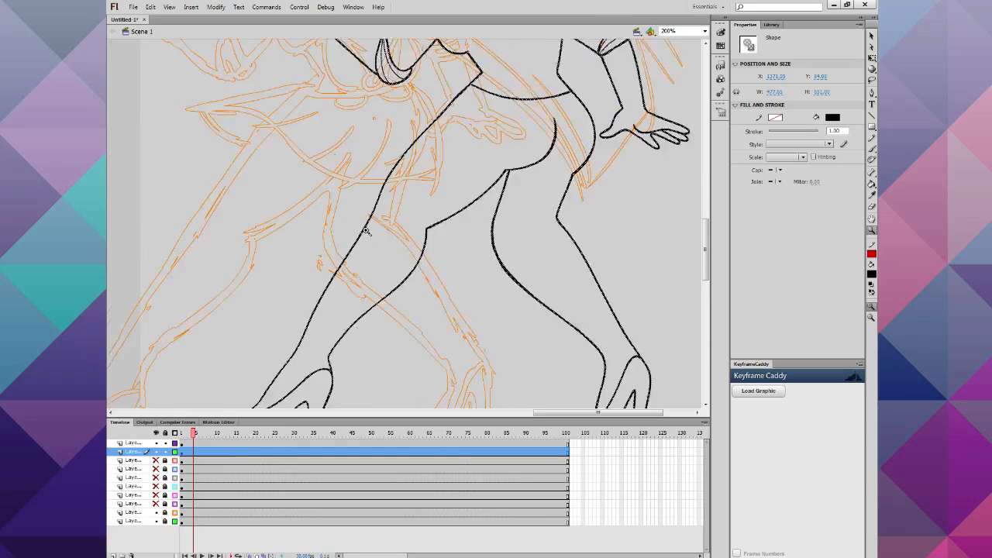
Step: Nudge the flipped body line art about 70 px left so it overlaps the orange sketch's legs and torso
key(shift+Left)
key(shift+Left)
key(shift+Left)
key(shift+Left)
key(shift+Left)
key(shift+Left)
key(shift+Left)
key(shift+Left)
key(shift+Left)
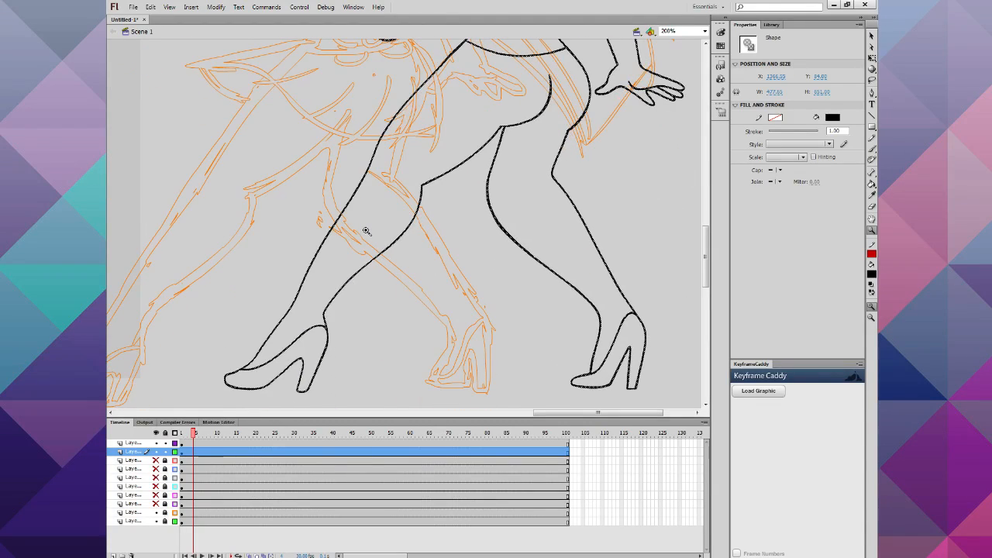
key(Right)
key(Right)
key(Right)
key(Right)
key(Right)
key(Right)
key(Right)
key(Right)
key(Right)
key(Right)
key(Right)
key(Right)
key(Right)
key(Right)
key(Right)
key(Right)
key(Right)
key(Right)
key(Right)
key(Right)
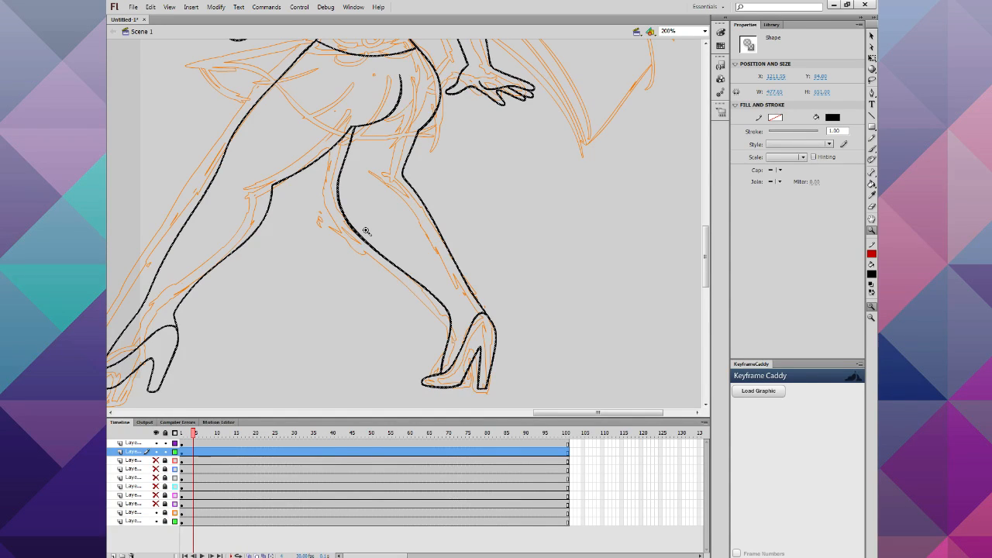
key(shift+Left)
key(shift+Left)
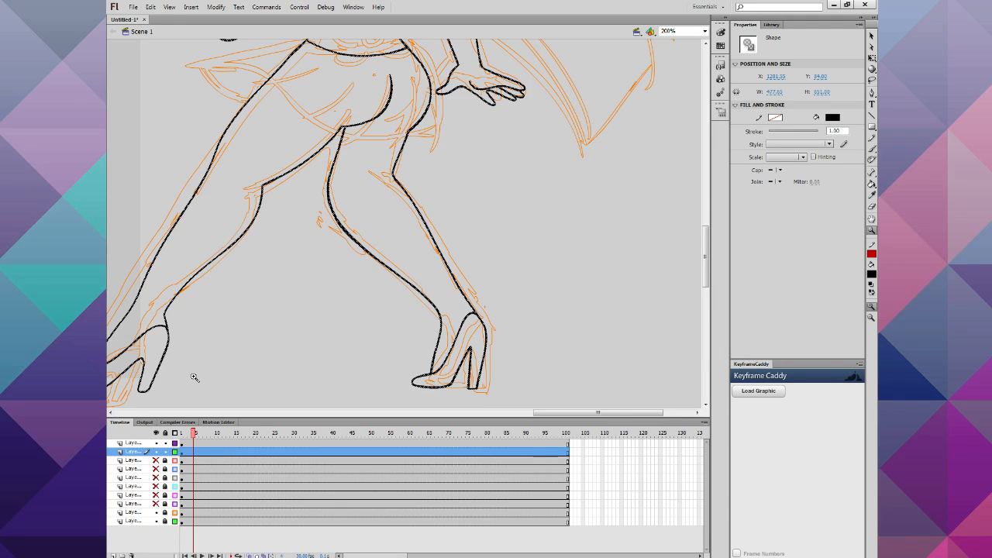
click(113, 413)
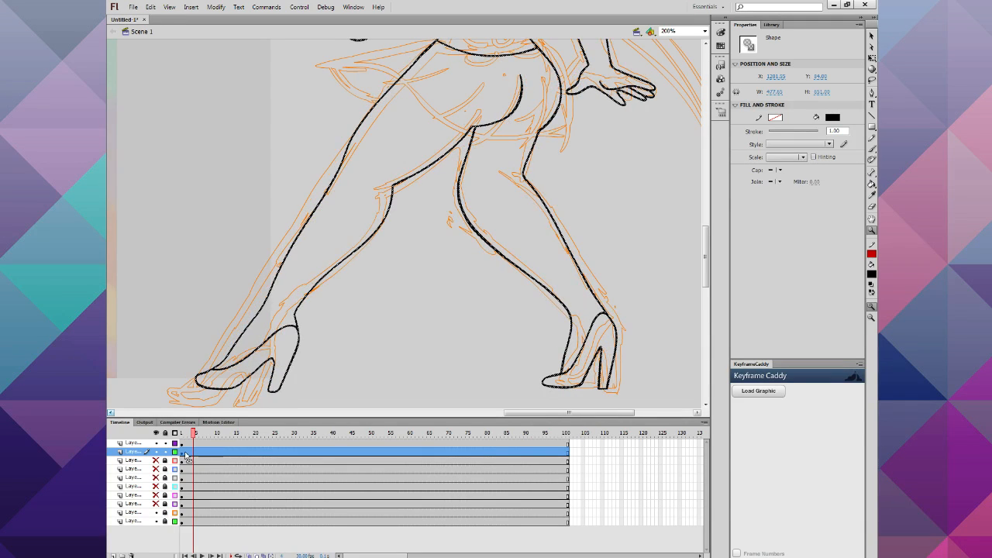
scroll(396, 313, up, 7)
scroll(396, 313, down, 1)
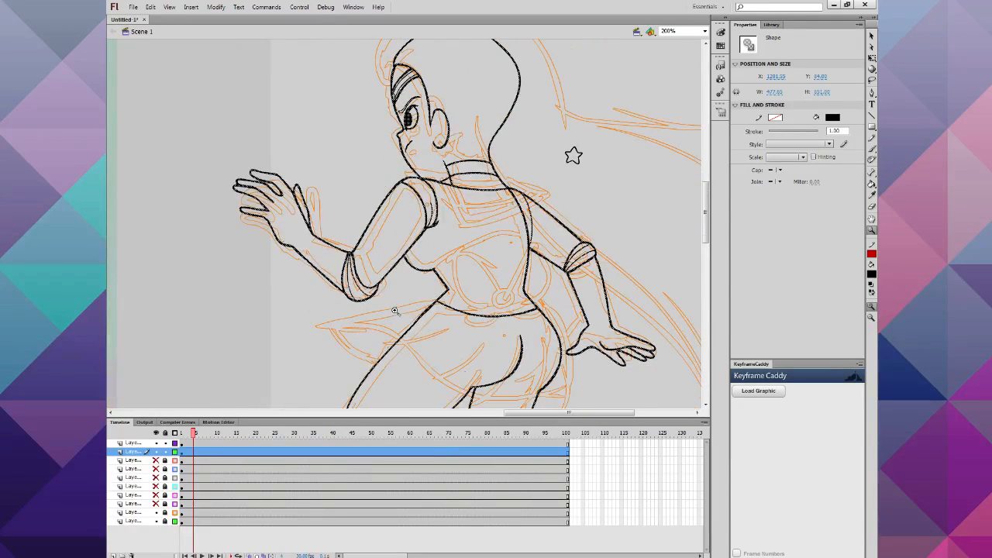
Step: Move the star earring on the top layer under the flipped head's ear lobe and lock the body line art layer
click(182, 443)
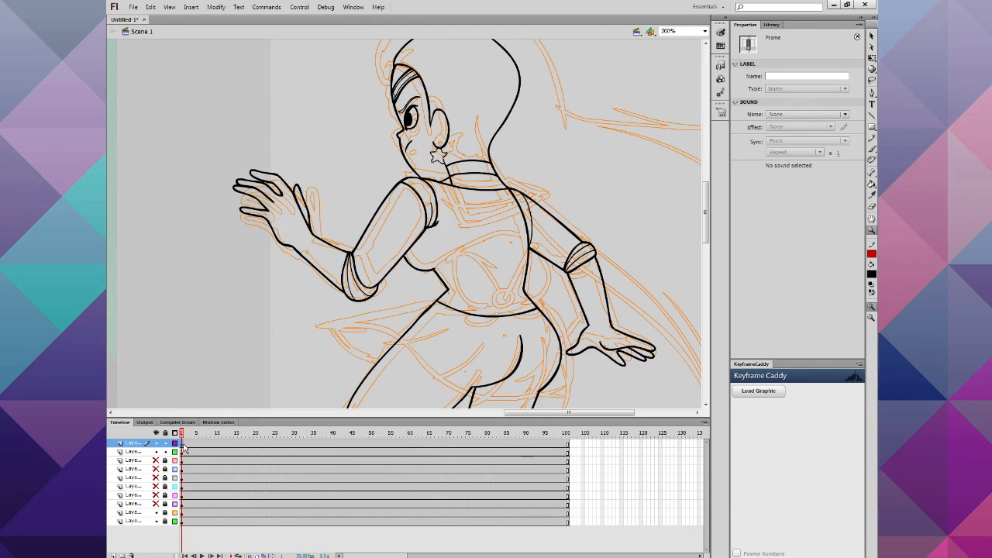
key(Right)
click(165, 453)
Step: Draw a straight red pencil line slanting through the star earring from its upper tip to just below its lower notch
click(871, 230)
click(453, 183)
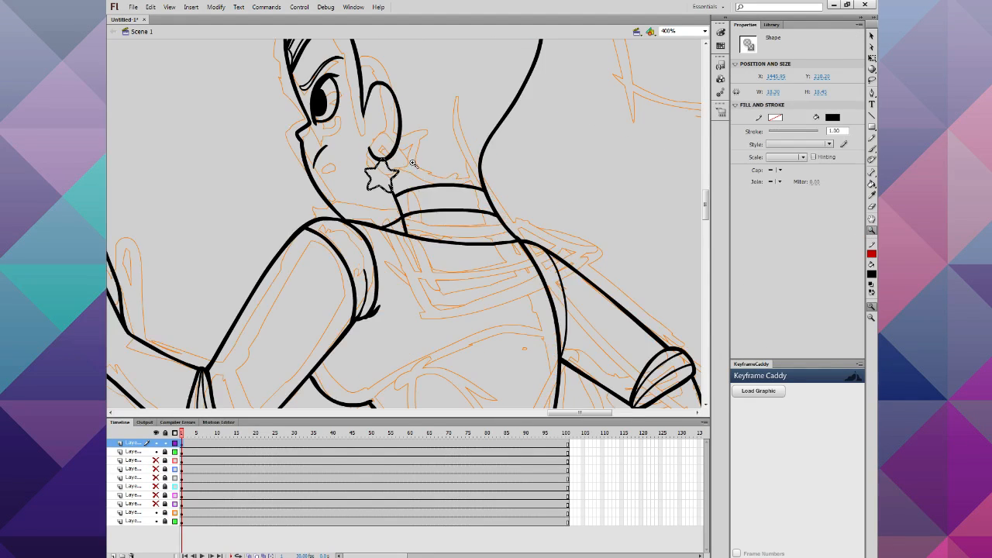
click(355, 162)
click(871, 36)
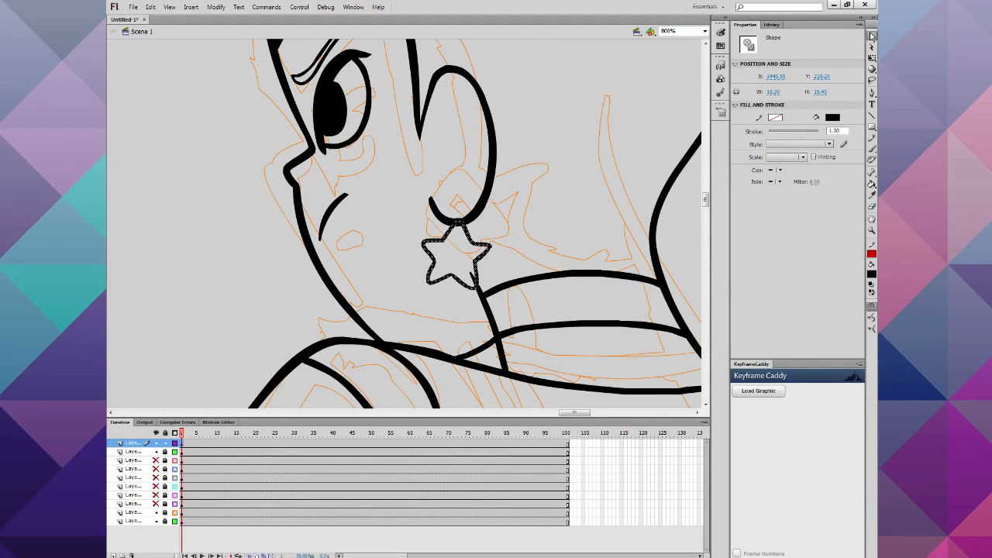
click(569, 189)
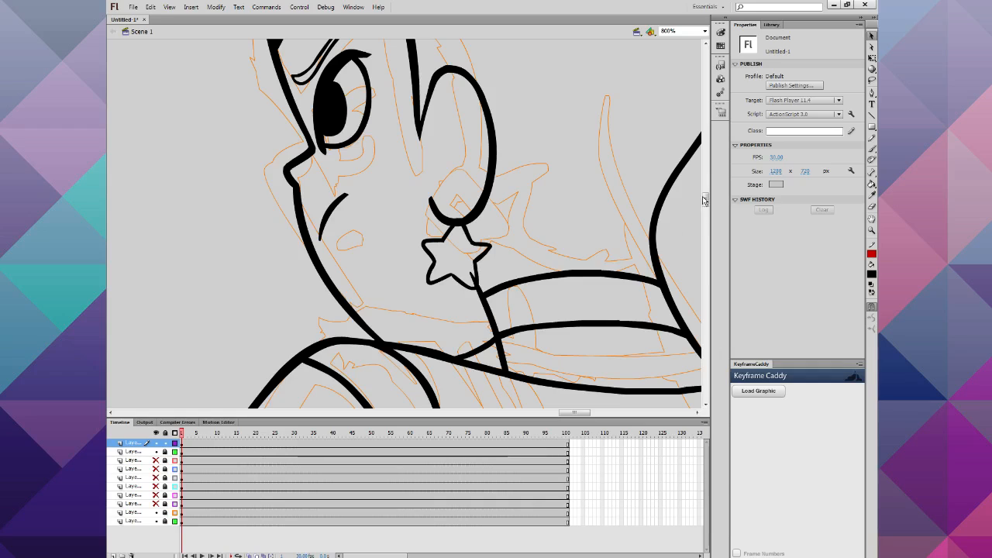
click(871, 139)
drag(463, 204, 444, 301)
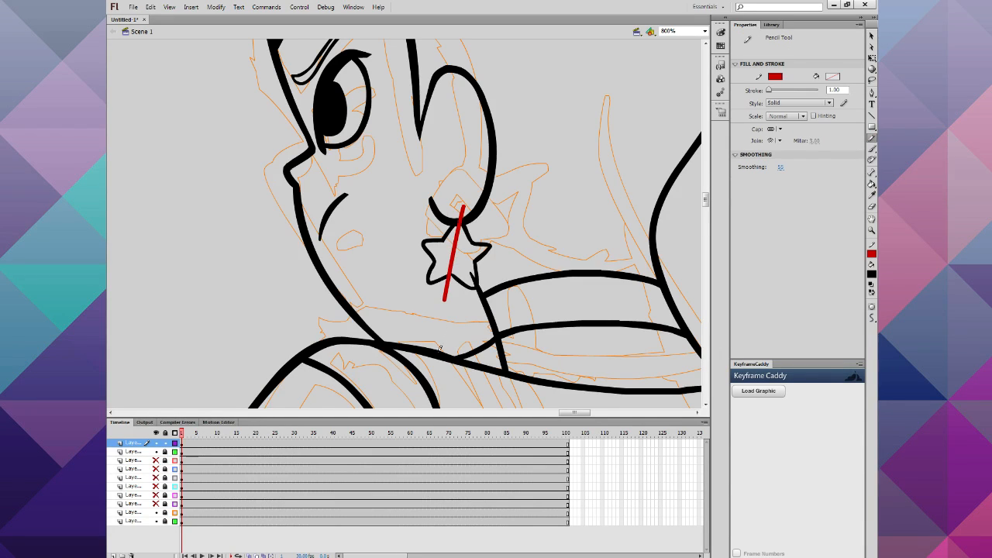
Step: Mix an orange fill of RGB 233, 142, 75 and fill the star's right half with it
click(872, 276)
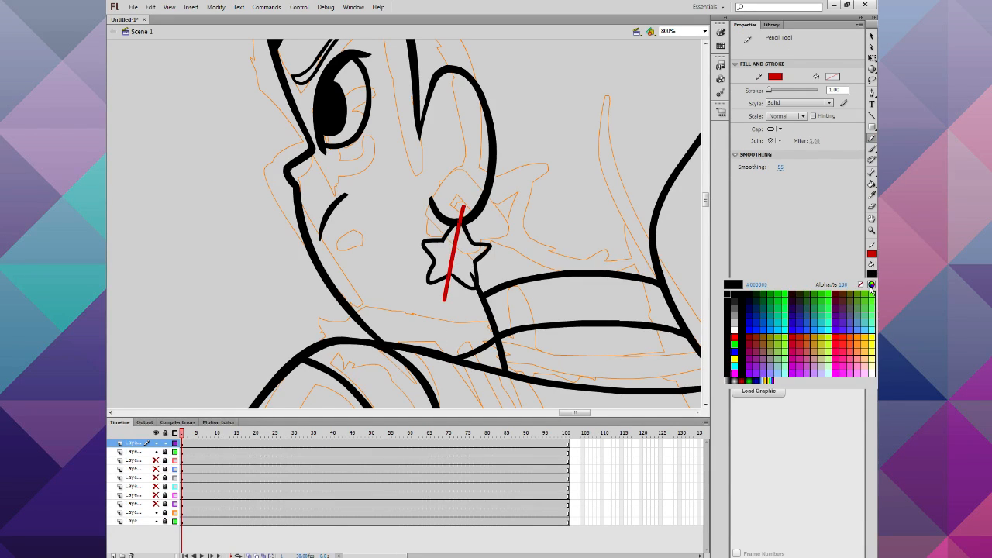
click(862, 288)
click(505, 236)
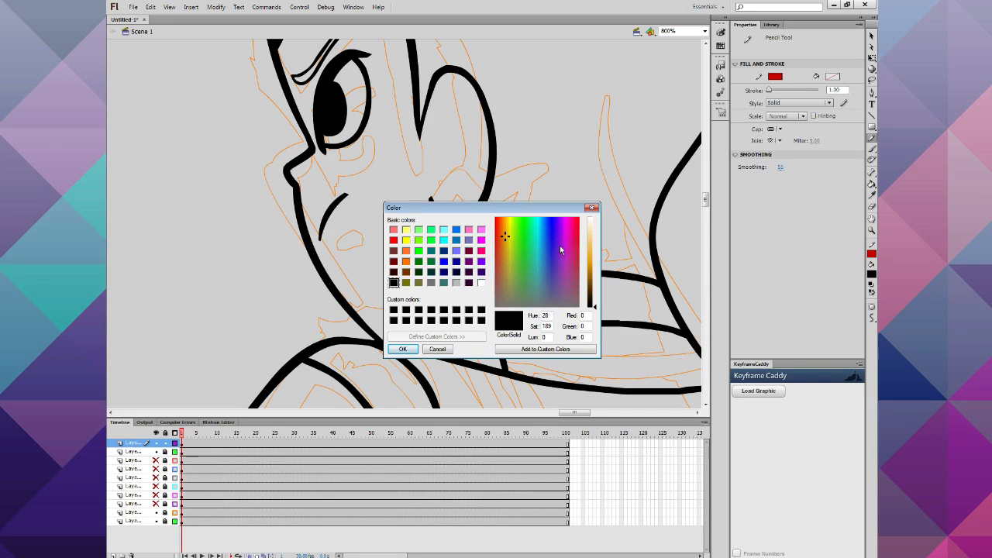
click(595, 255)
click(594, 253)
click(505, 237)
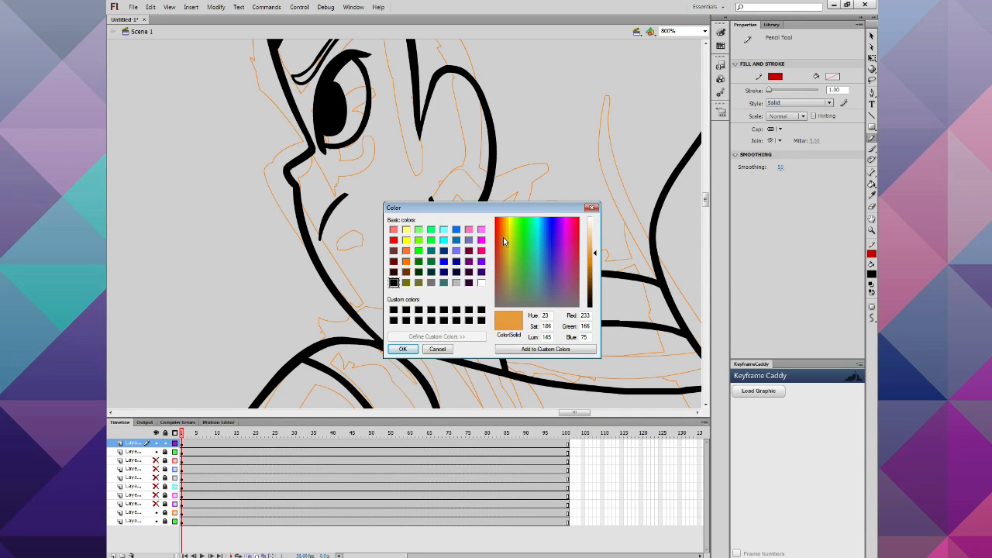
click(503, 237)
click(402, 349)
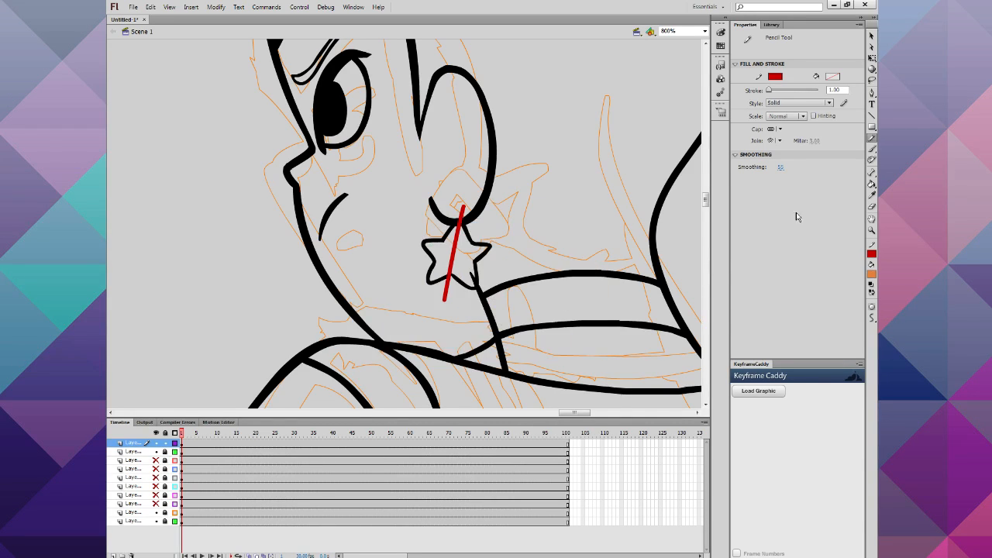
click(871, 183)
click(468, 264)
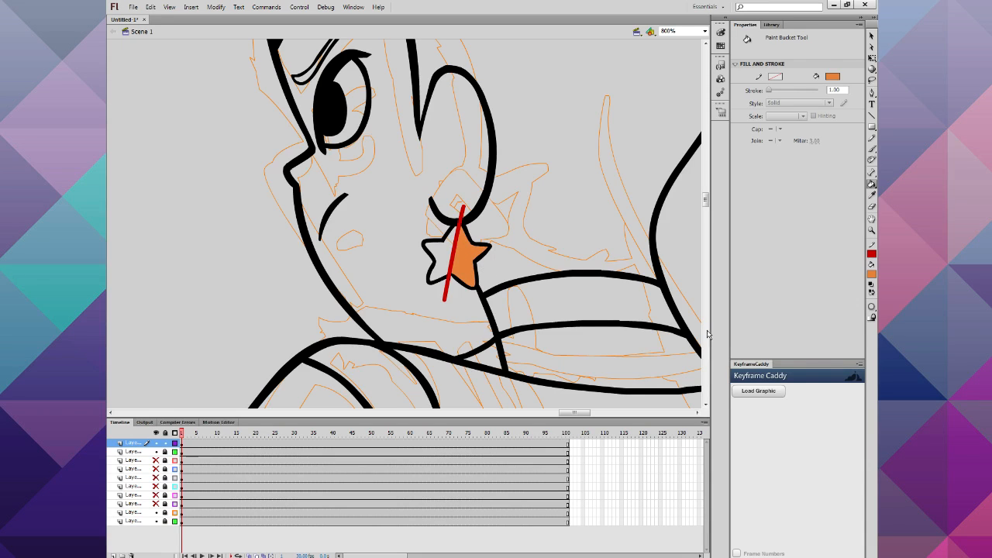
Step: Mix a muted red fill of RGB 210, 66, 69 and fill the star's left half with it
click(871, 272)
click(873, 287)
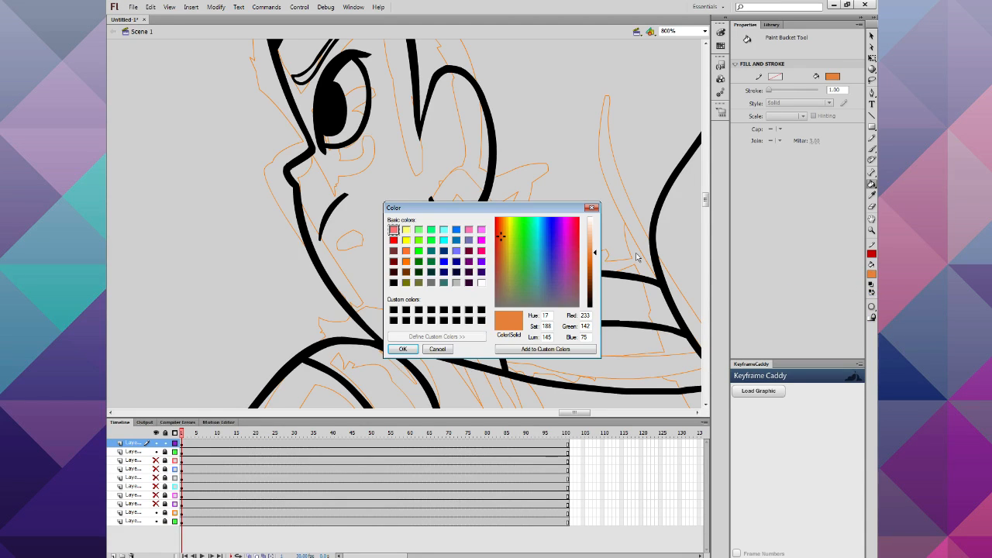
click(496, 233)
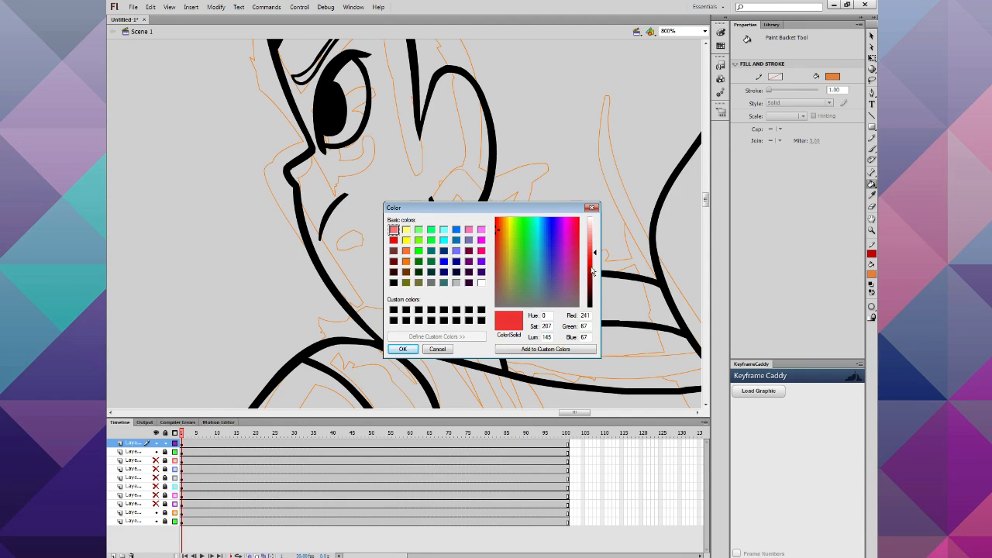
click(591, 266)
click(403, 349)
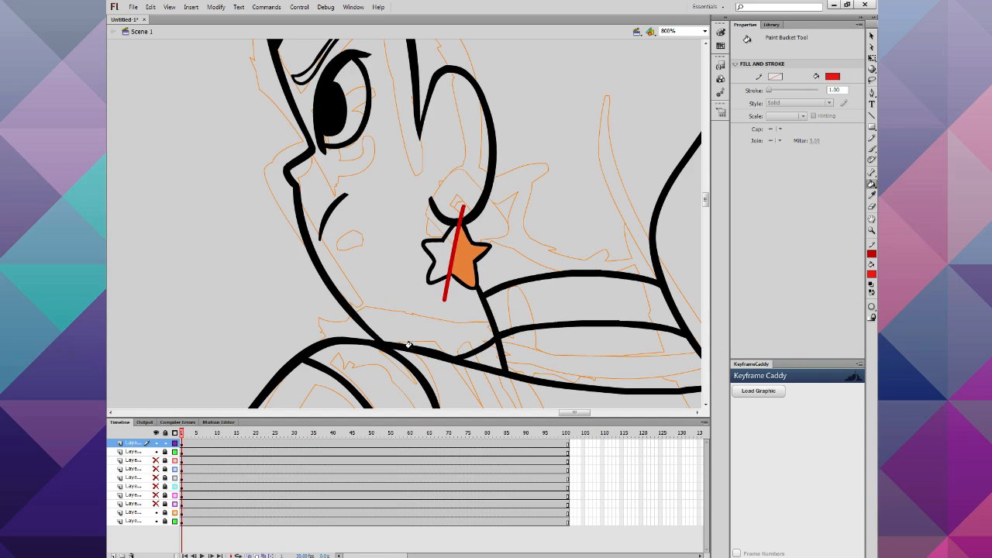
click(871, 273)
click(872, 285)
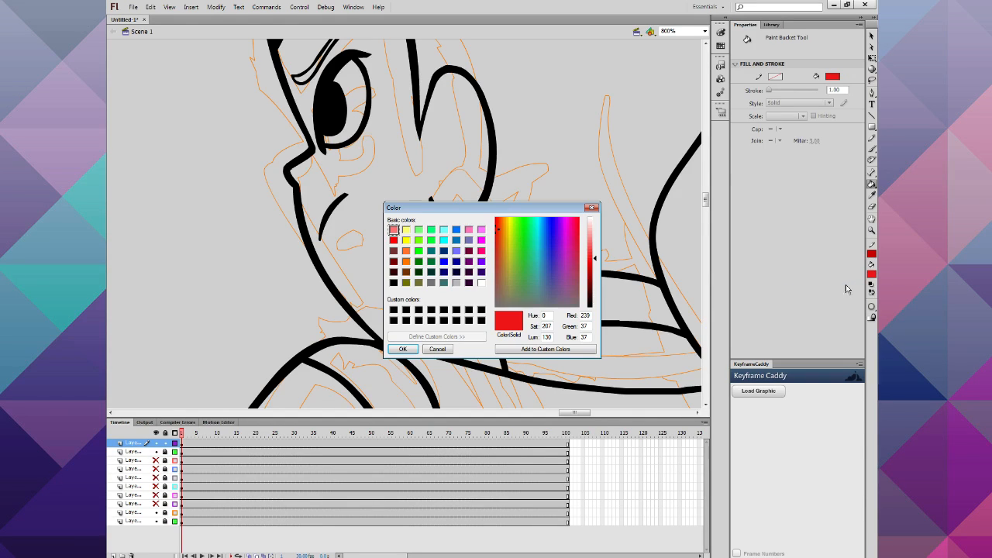
click(579, 256)
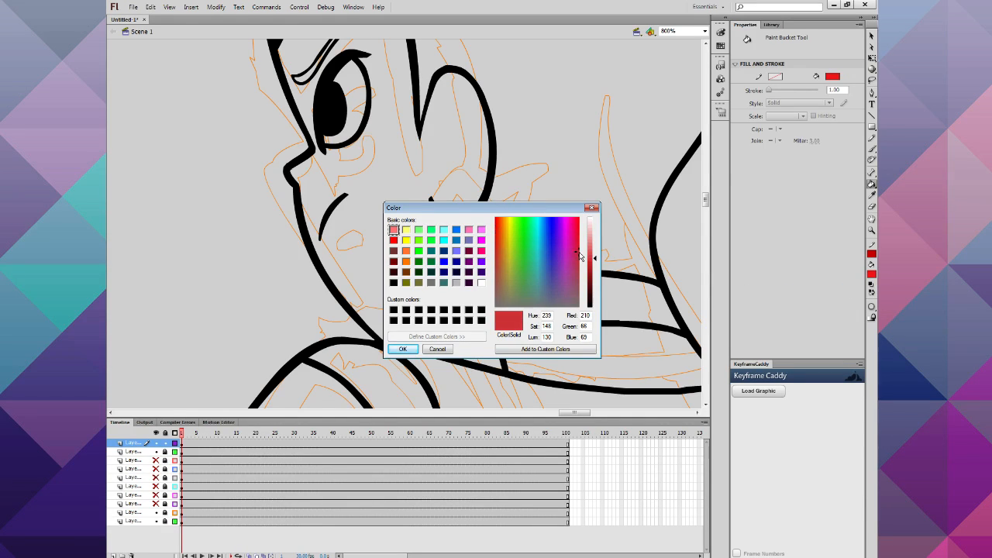
click(402, 349)
click(438, 247)
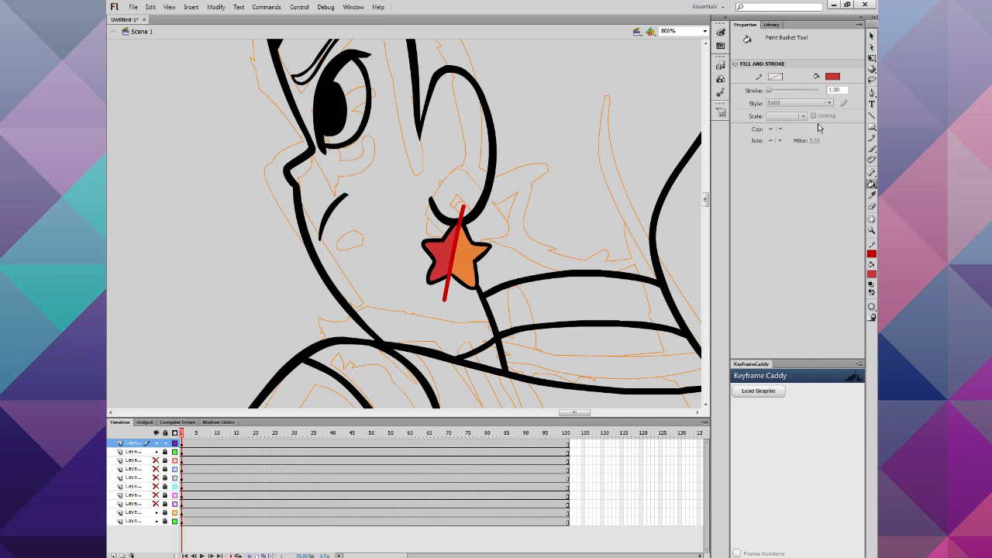
Step: Delete the red pencil line dividing the two halves of the star earring
click(871, 36)
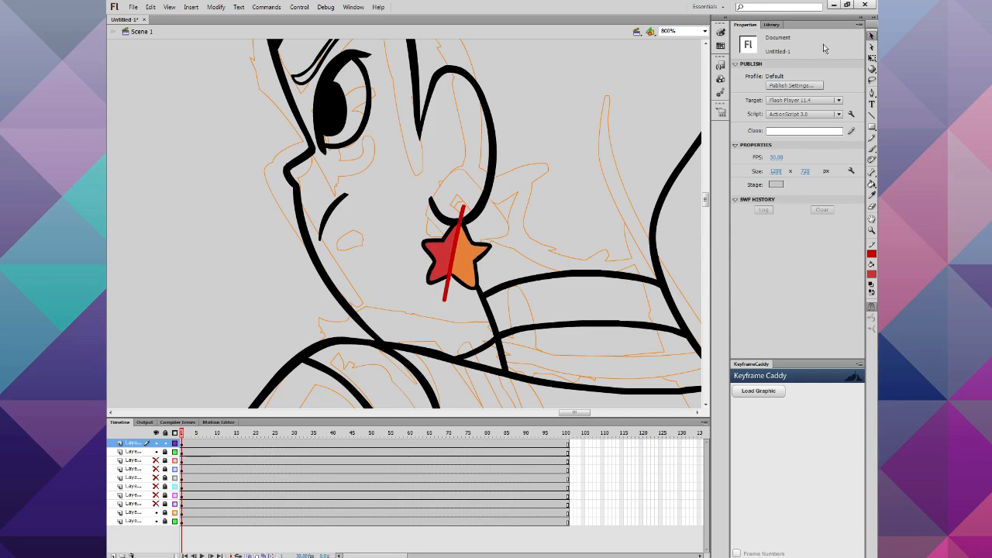
click(453, 284)
key(Delete)
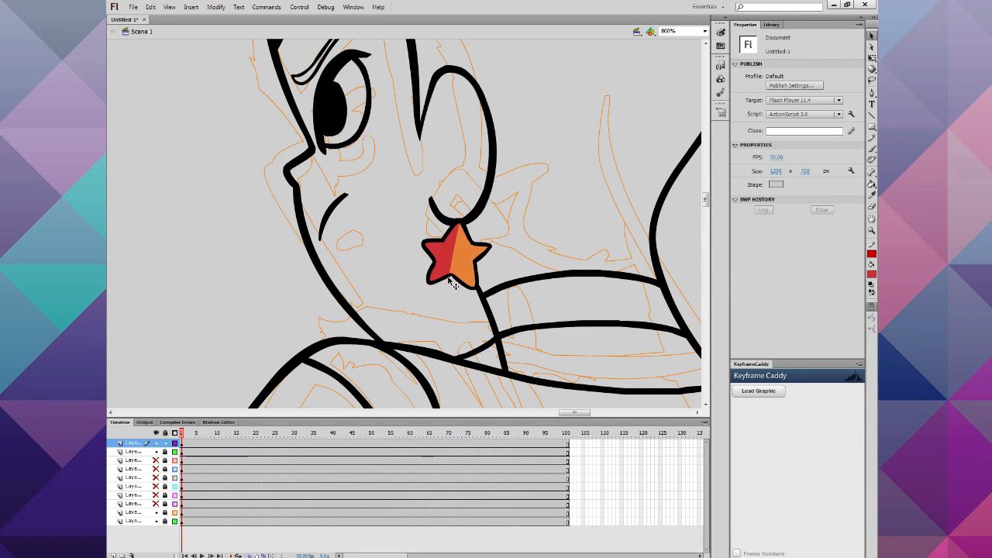
Step: Recolour the star's right half with an orange-red fill of RGB 233, 114, 84
click(870, 275)
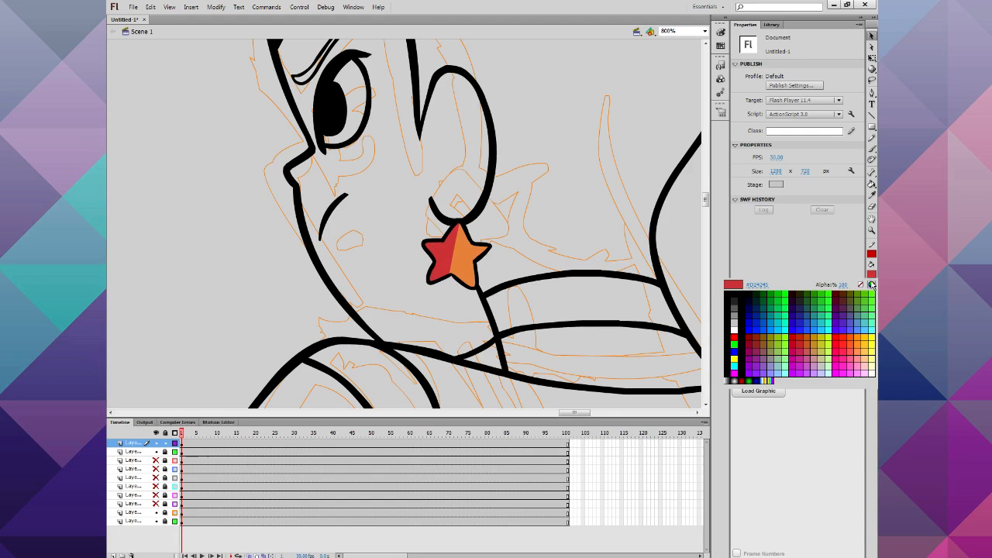
click(870, 284)
drag(499, 238, 498, 242)
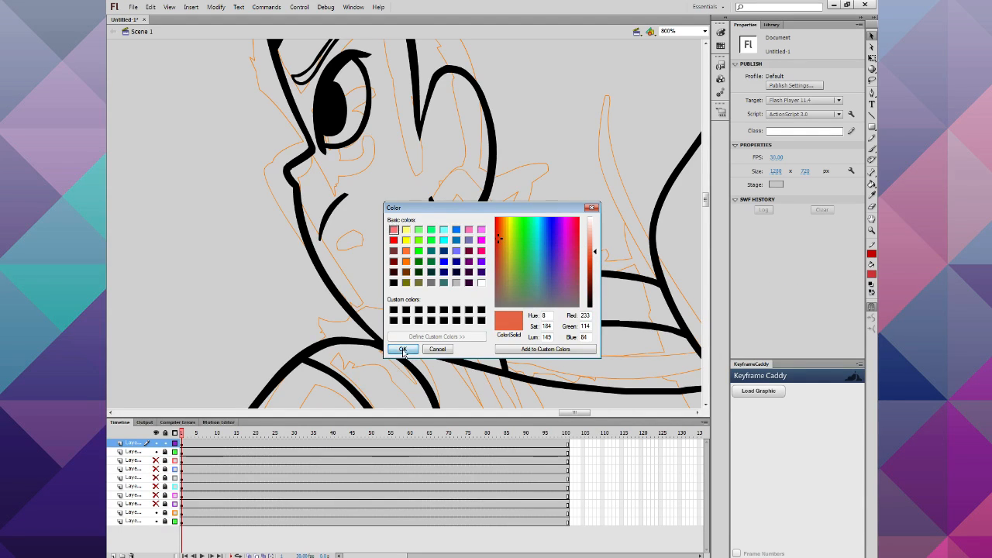
click(403, 349)
click(870, 184)
click(469, 256)
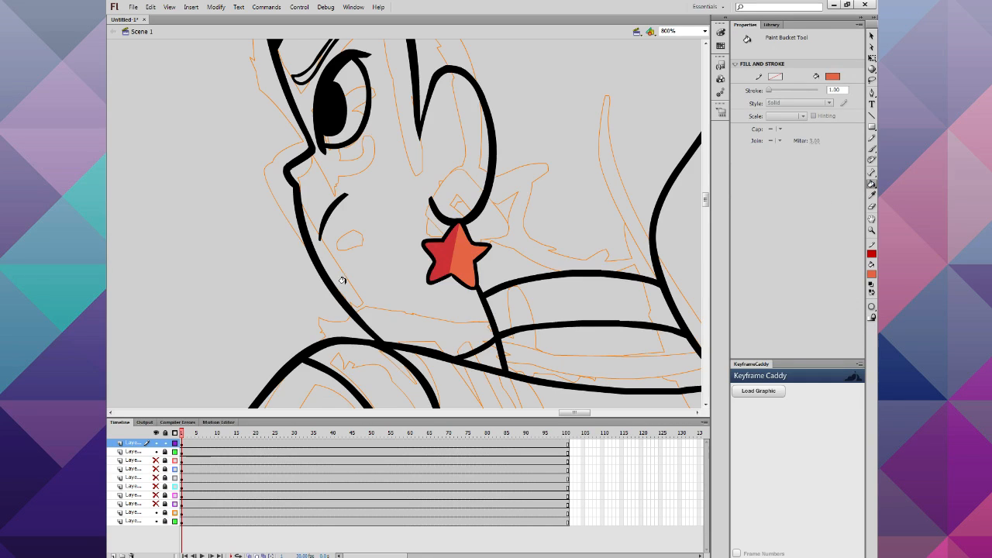
Step: Mix a lighter salmon orange with a hue of 9 and refill the star's right half with it
scroll(346, 289, up, 2)
scroll(347, 289, up, 1)
scroll(346, 289, down, 1)
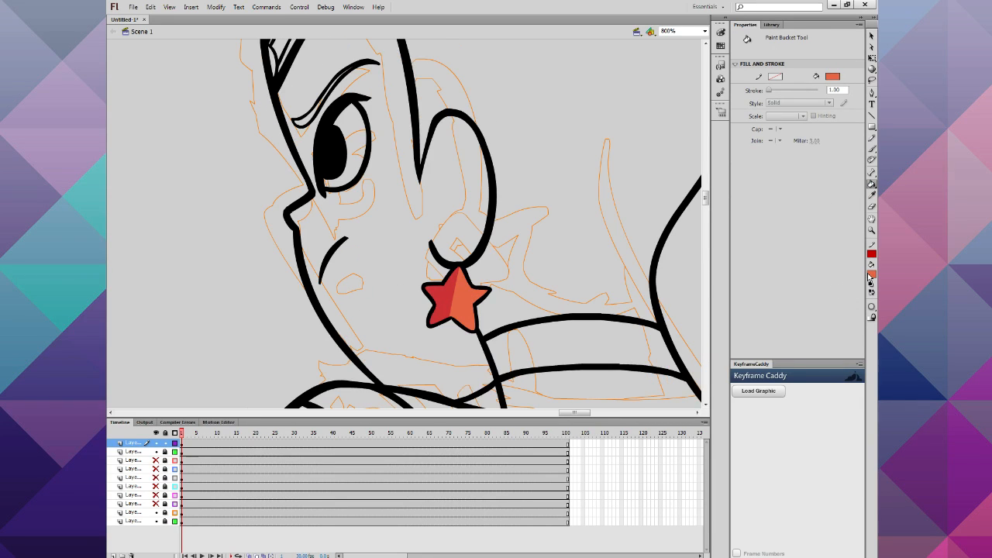
click(871, 274)
click(871, 285)
click(501, 242)
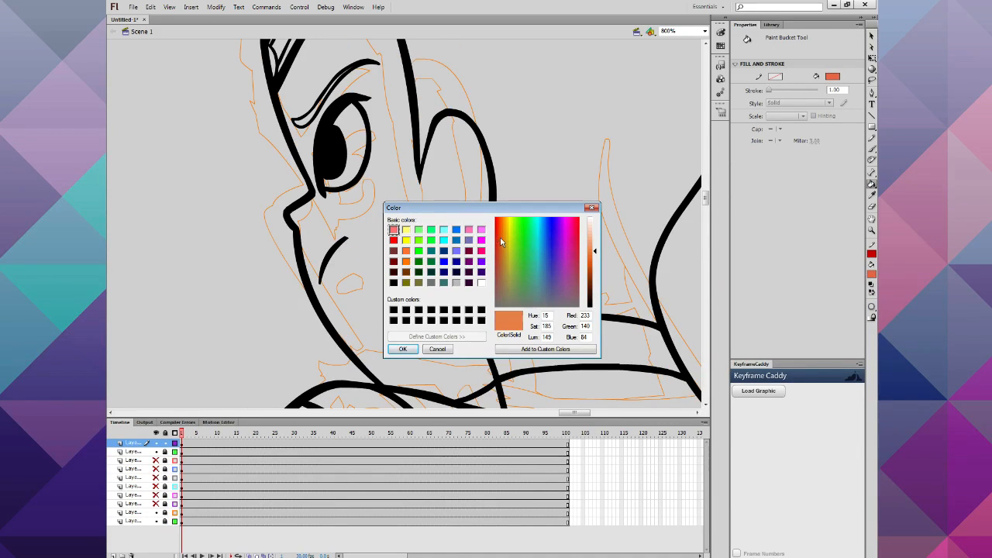
drag(502, 238, 498, 232)
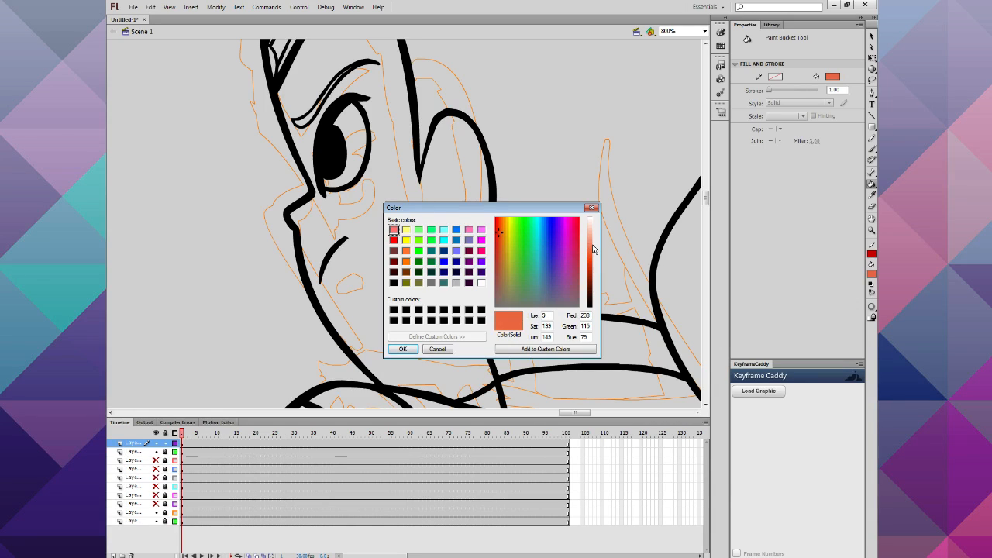
drag(594, 252, 594, 245)
click(403, 348)
click(461, 292)
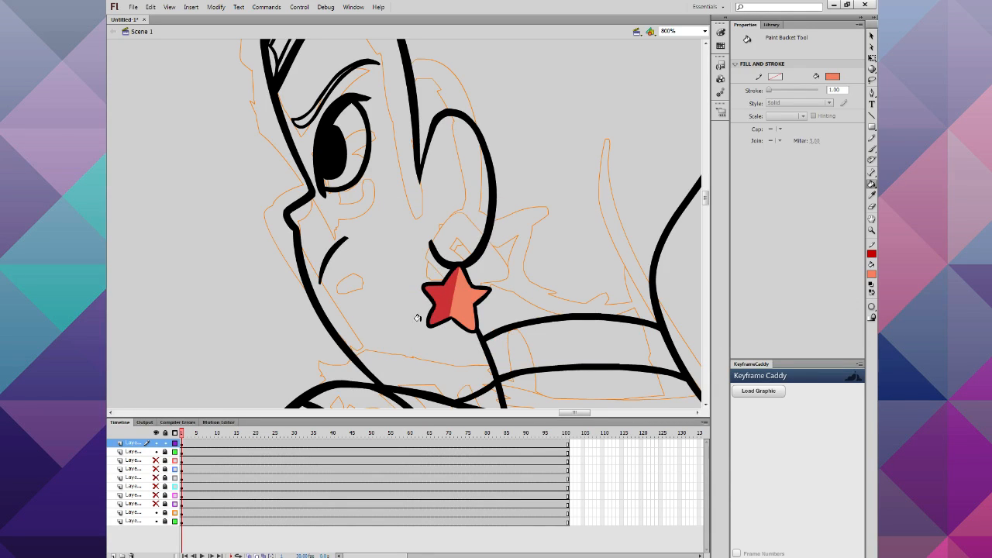
Step: Lighten the salmon fill colour a little more and apply it to the star's right half
click(873, 273)
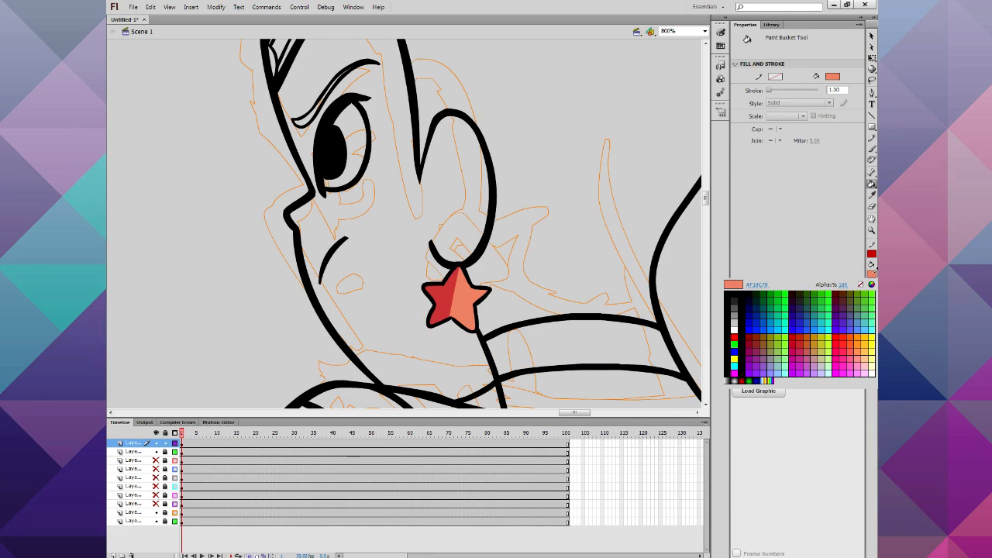
click(871, 285)
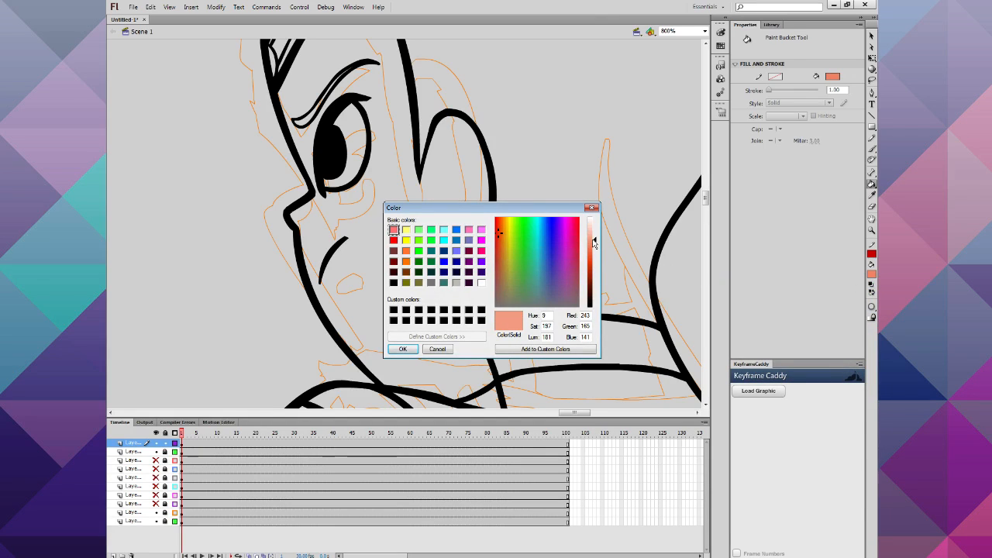
click(402, 348)
click(458, 293)
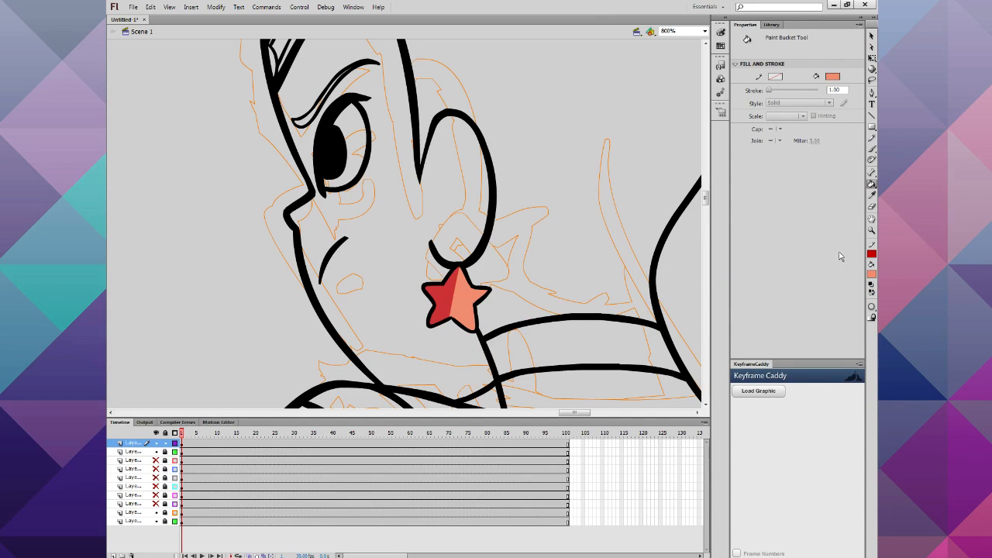
Step: Sample the star's dark red, outline a narrow pointed wedge in its lower right arm with the Pencil, and fill the wedge
click(872, 276)
click(444, 295)
click(872, 139)
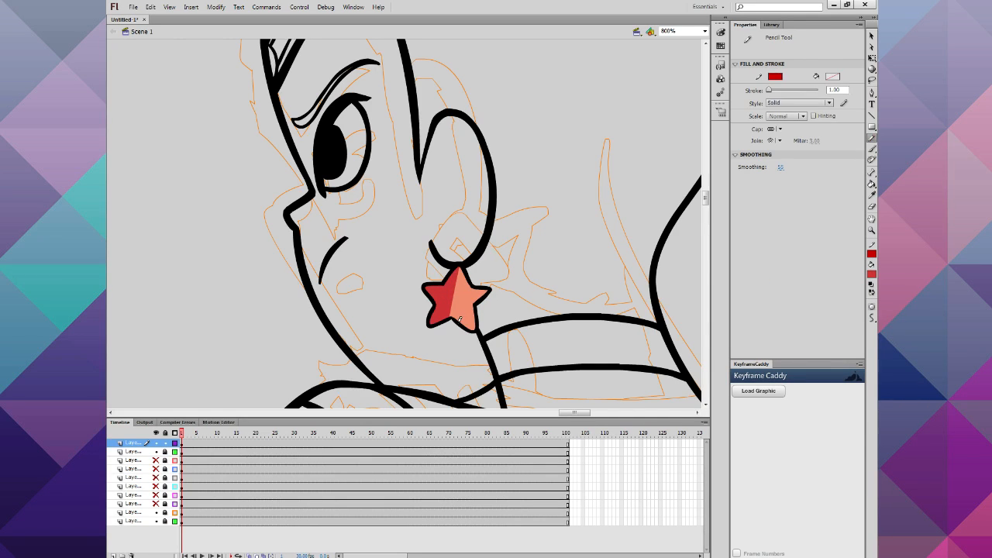
mouse_move(459, 322)
mouse_down()
mouse_move(467, 284)
mouse_move(469, 322)
mouse_up()
click(871, 184)
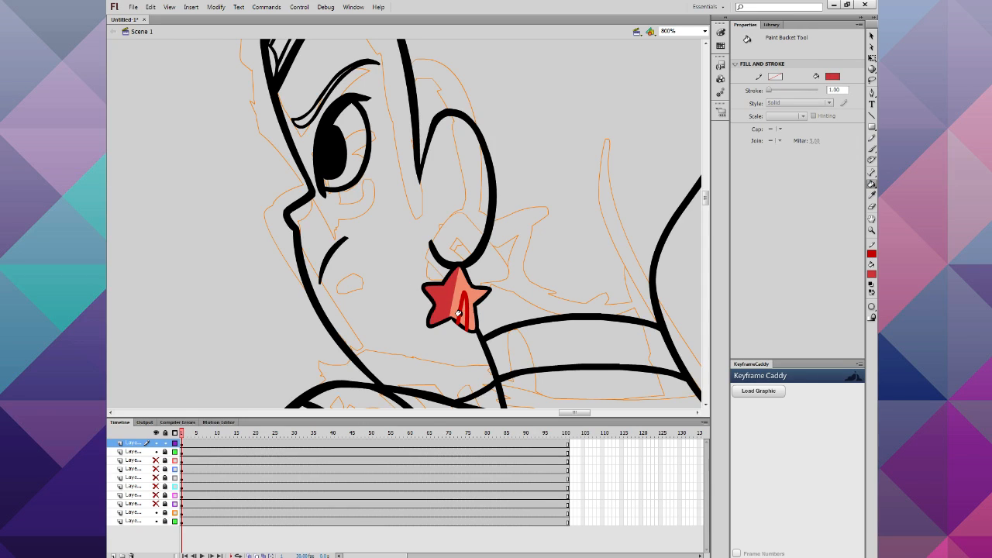
Step: Delete the red pencil outline around the wedge, leaving only its fill in the star
click(870, 35)
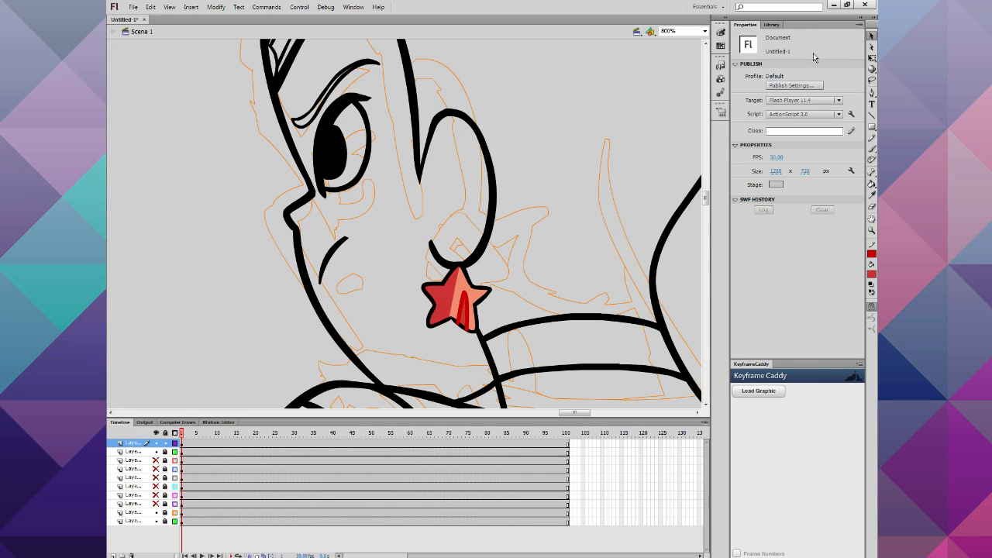
click(465, 297)
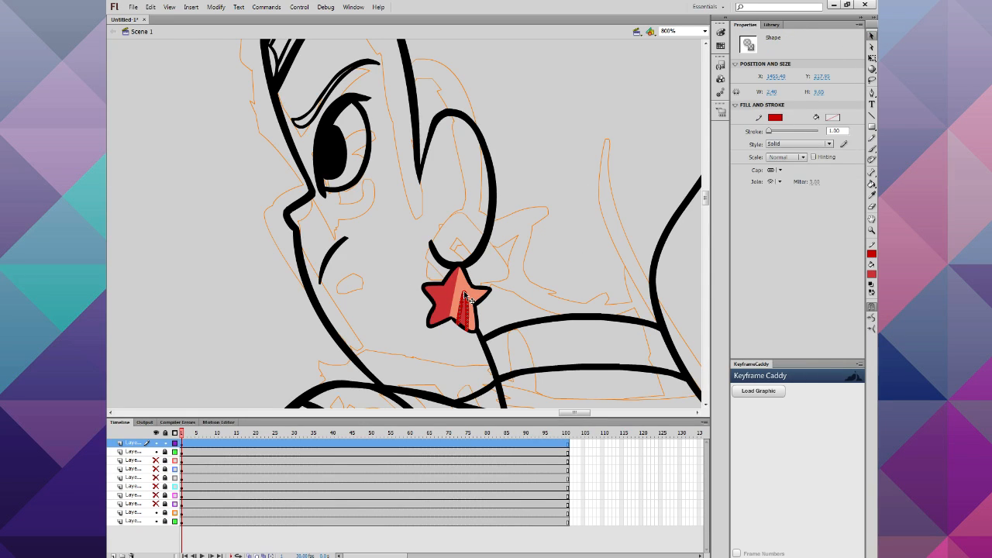
key(Delete)
click(464, 316)
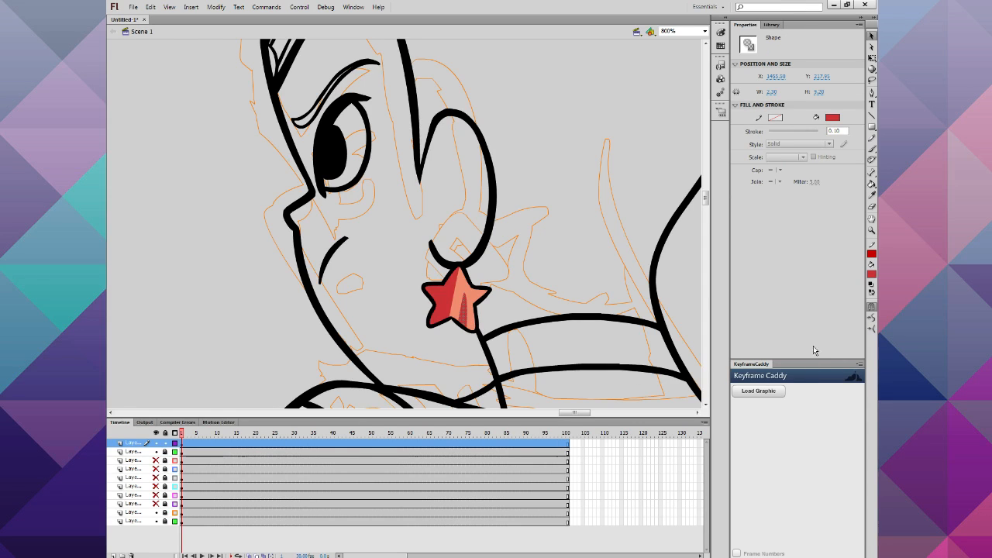
click(434, 363)
Step: Examine the coloured star earring against the whole figure and close up beside the face
key(ctrl+minus)
key(ctrl+minus)
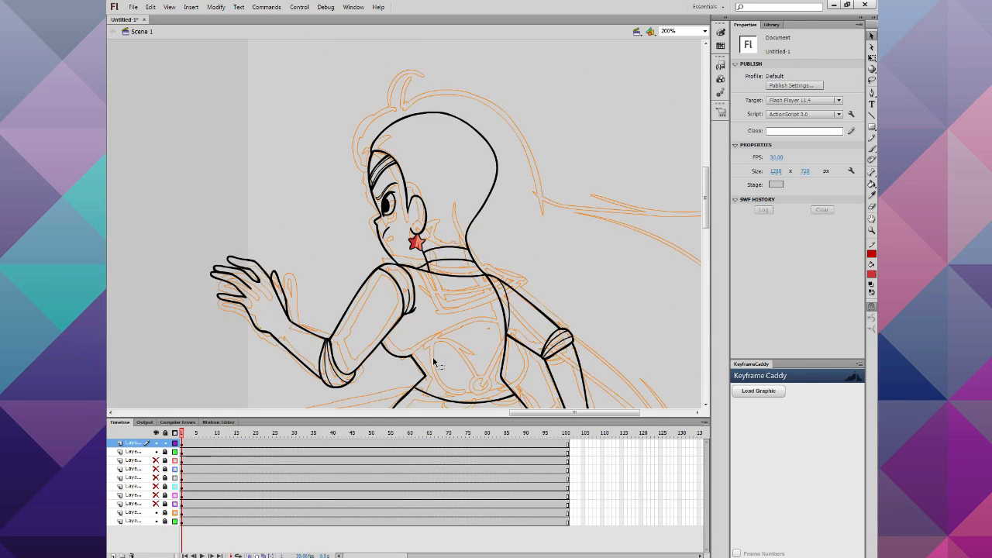
key(ctrl+minus)
key(ctrl+equal)
key(ctrl+equal)
key(ctrl+equal)
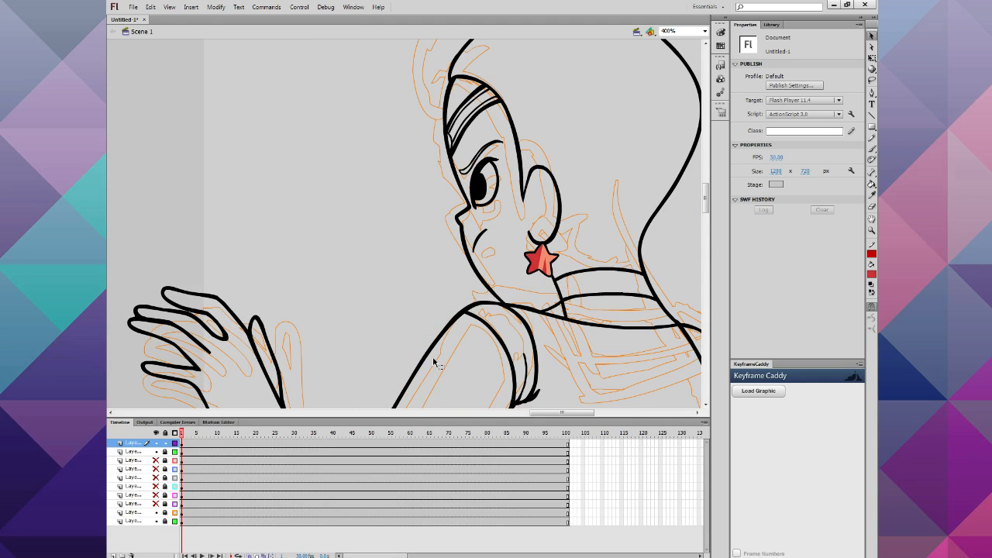
click(697, 412)
click(698, 413)
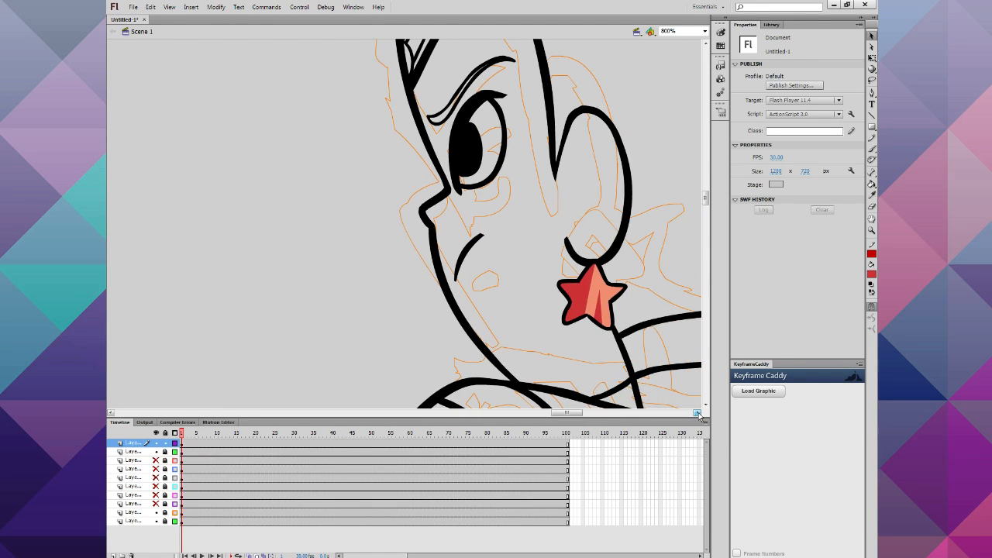
Step: Add a new layer above the star layer and insert three blank keyframes after its first frame
click(114, 555)
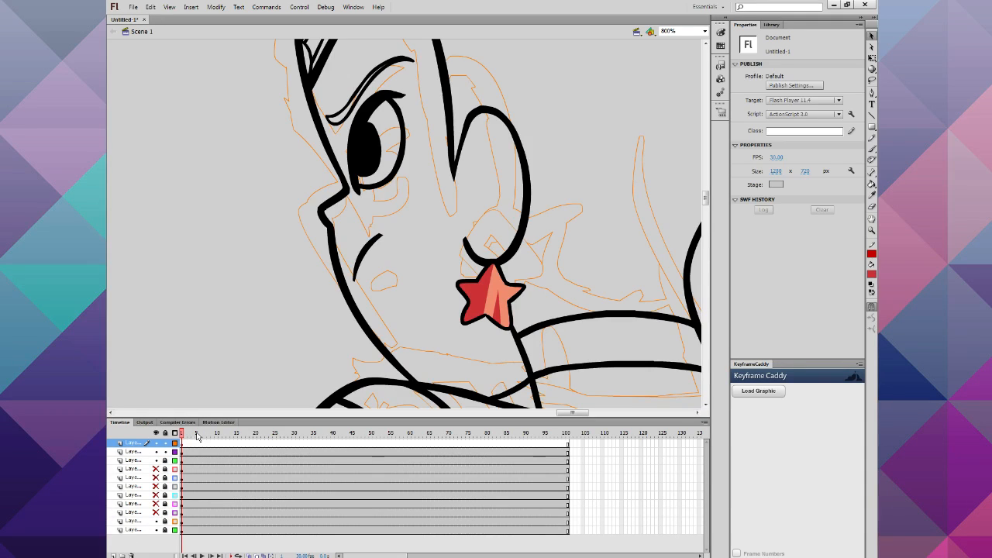
click(185, 444)
click(182, 444)
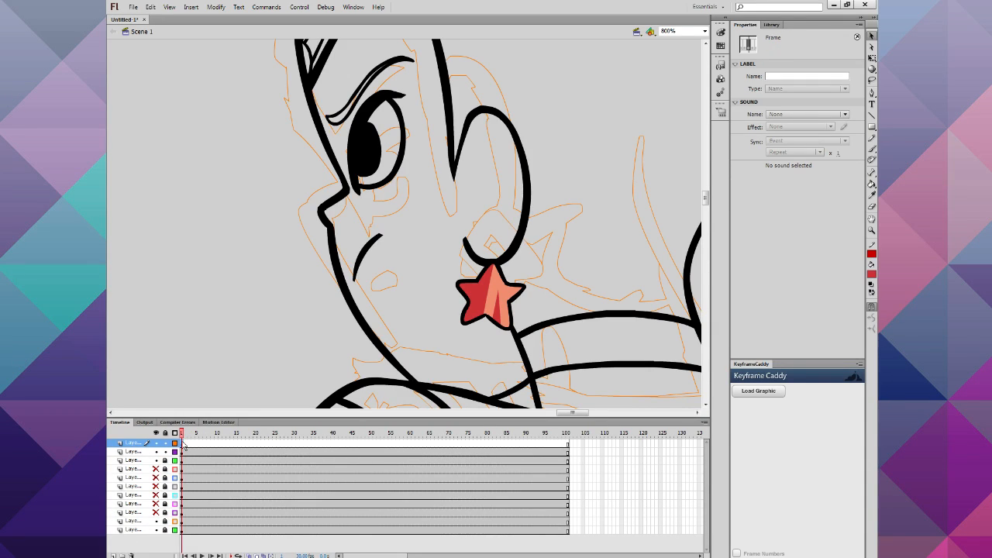
key(F7)
key(F7)
key(F7)
drag(192, 434, 181, 436)
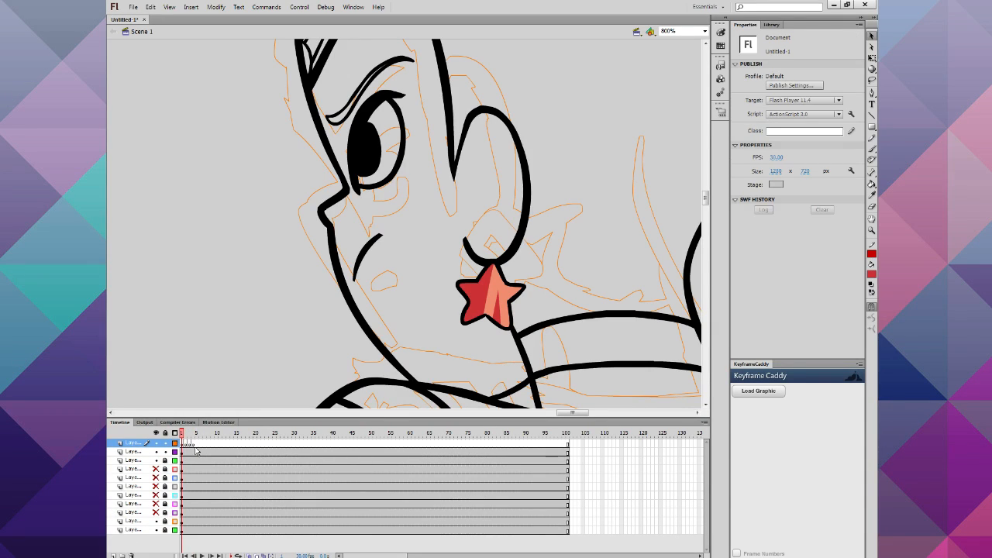
Step: Show the star layer as outlines and, with a bright blue fill, brush a rough star swung toward the face on frame 1
click(175, 451)
click(175, 452)
click(175, 452)
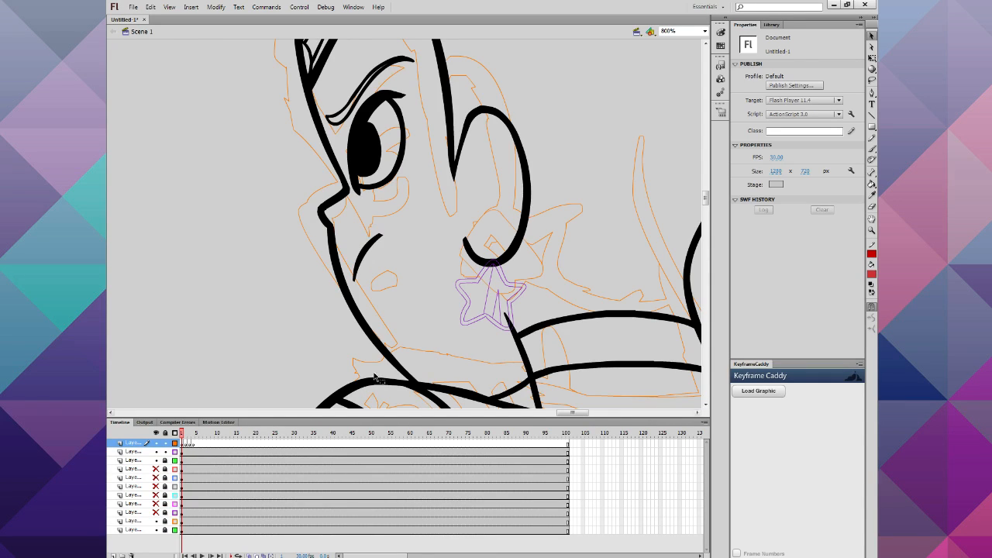
click(871, 275)
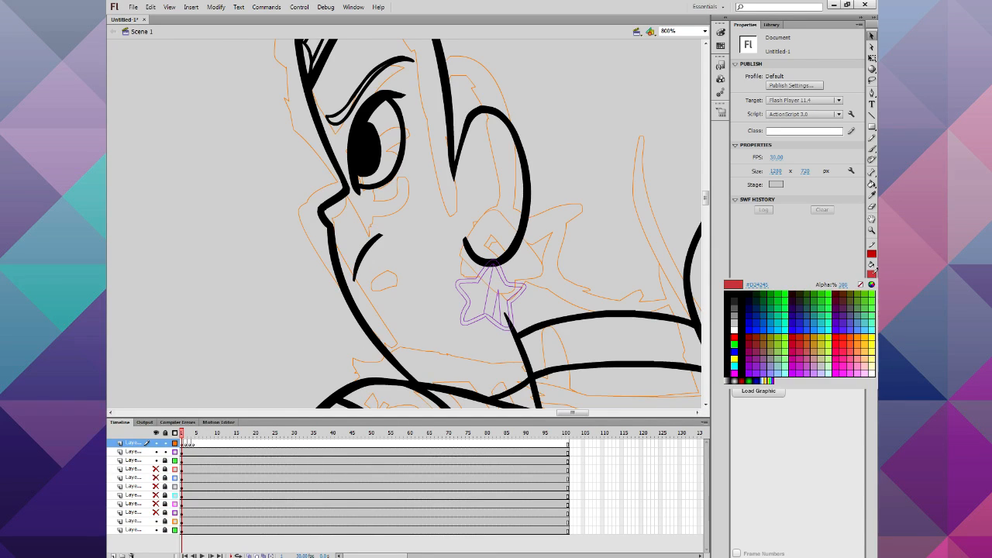
click(813, 331)
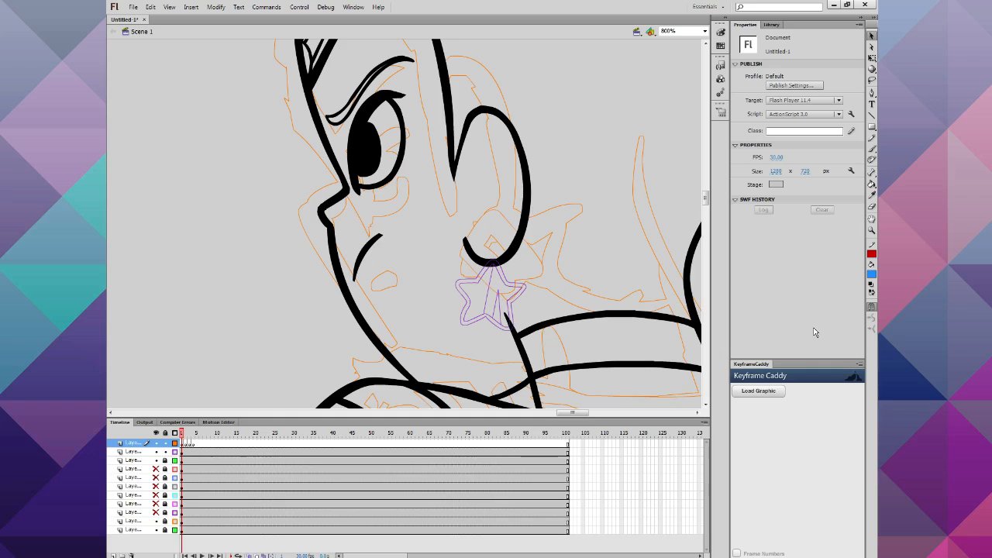
click(870, 151)
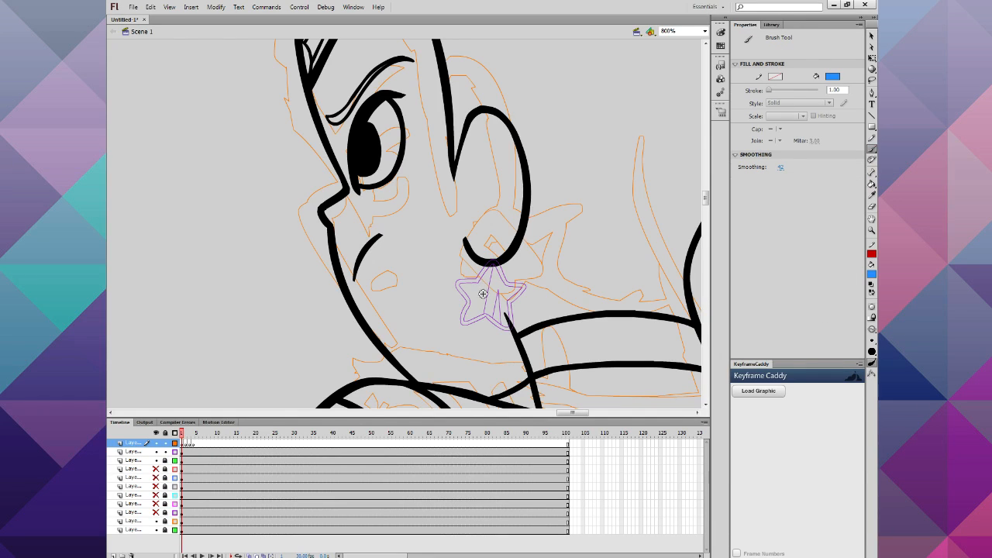
mouse_move(495, 282)
mouse_down()
mouse_move(472, 295)
mouse_move(451, 315)
mouse_move(447, 300)
mouse_move(509, 269)
mouse_move(490, 265)
mouse_move(489, 254)
mouse_move(454, 290)
mouse_up()
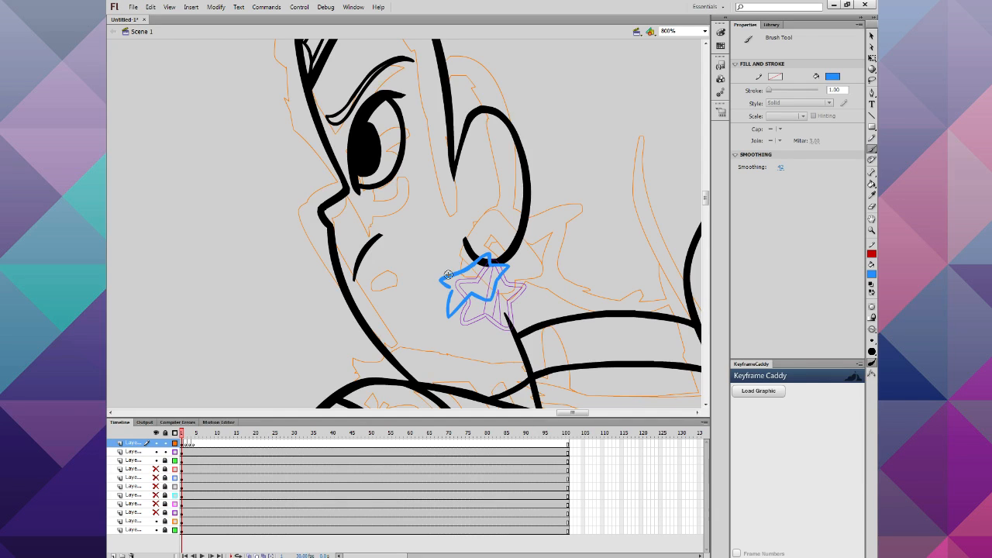
Step: Turn on onion skinning and brush a second rough blue star on frame 2 as a narrower in-between pose
click(187, 442)
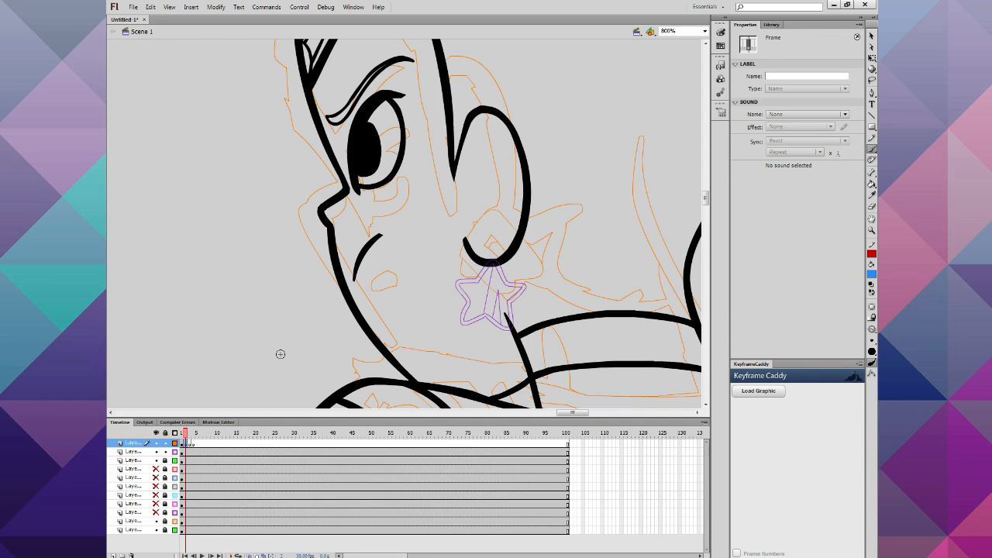
click(253, 555)
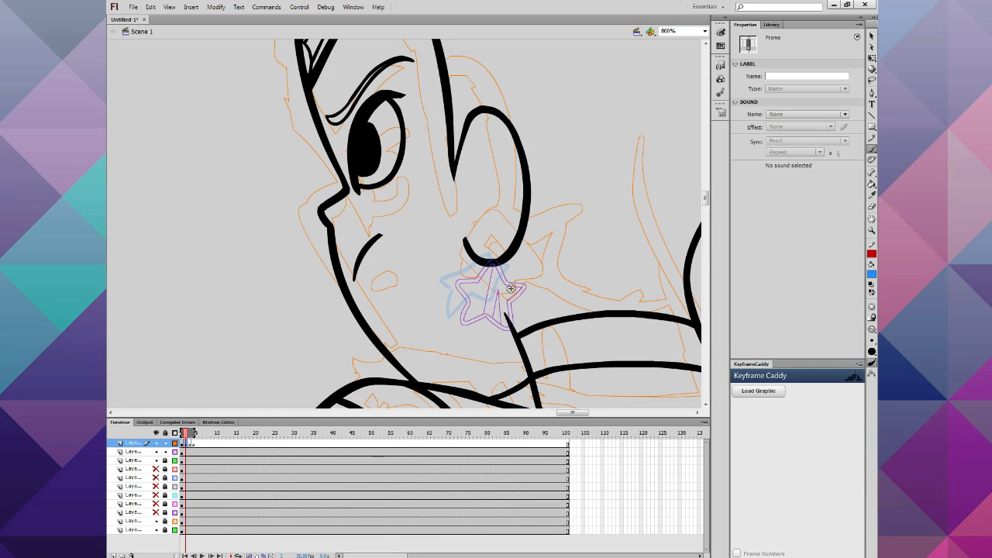
mouse_move(489, 290)
mouse_down()
mouse_move(491, 261)
mouse_move(524, 288)
mouse_move(515, 321)
mouse_move(482, 303)
mouse_up()
Step: Brush a rough blue star on frame 3, tracing the original star's outline below the ear
drag(186, 435, 196, 439)
click(190, 443)
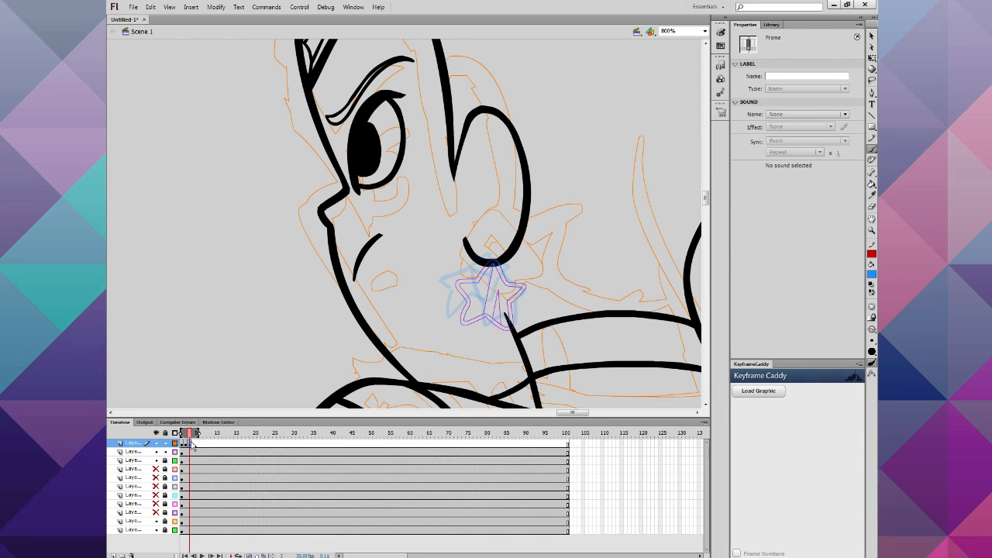
mouse_move(508, 302)
mouse_down()
mouse_move(508, 326)
mouse_move(479, 315)
mouse_move(460, 323)
mouse_move(454, 281)
mouse_move(487, 266)
mouse_move(508, 307)
mouse_up()
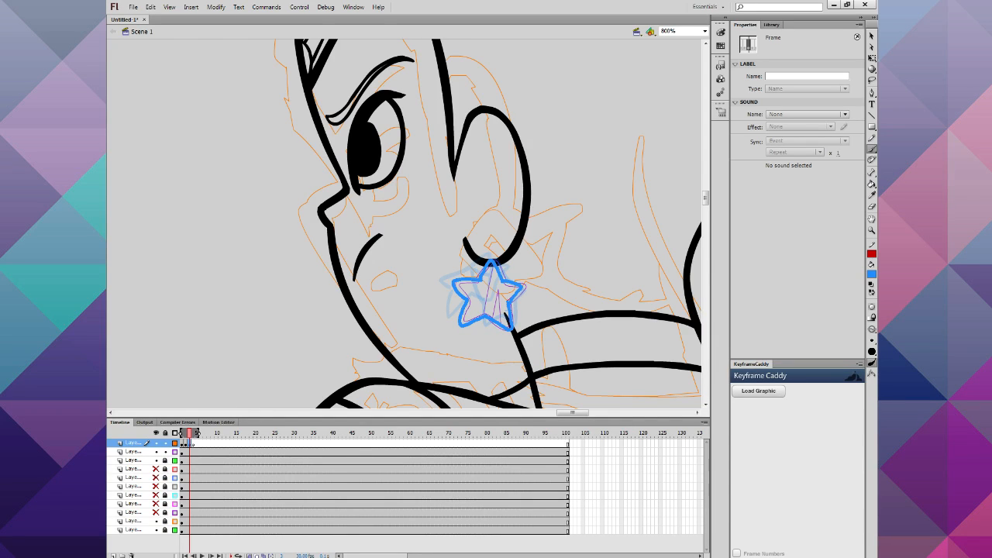
Step: Brush a rough blue star on frame 4, swung away from the face
click(198, 443)
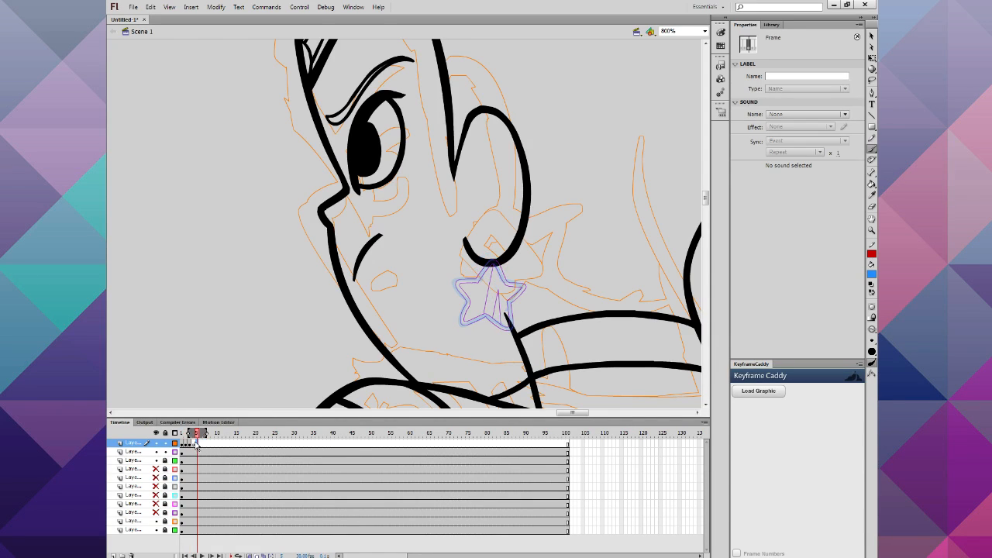
click(193, 444)
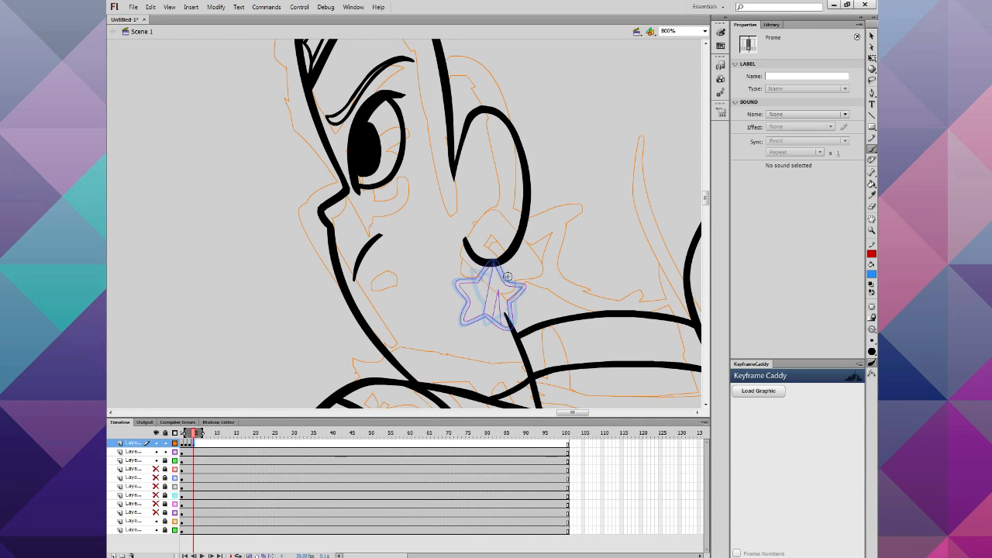
mouse_move(487, 276)
mouse_down()
mouse_move(536, 267)
mouse_move(528, 304)
mouse_move(516, 301)
mouse_move(504, 322)
mouse_move(491, 298)
mouse_move(475, 297)
mouse_move(490, 261)
mouse_up()
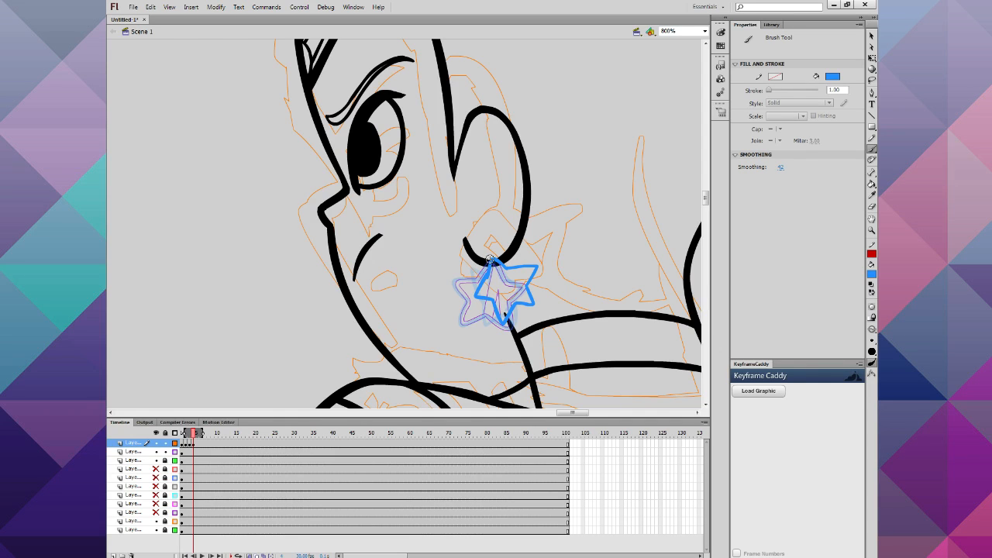
Step: Examine the rough star swing across the frames, against the whole figure and closer on the upper body
drag(193, 432, 186, 444)
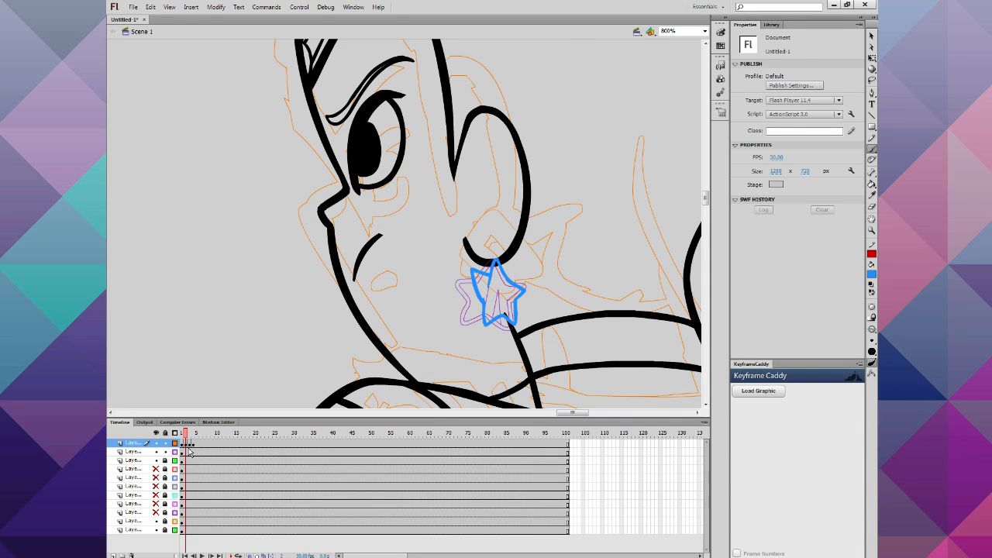
key(ctrl+minus)
key(ctrl+minus)
key(ctrl+minus)
key(ctrl+minus)
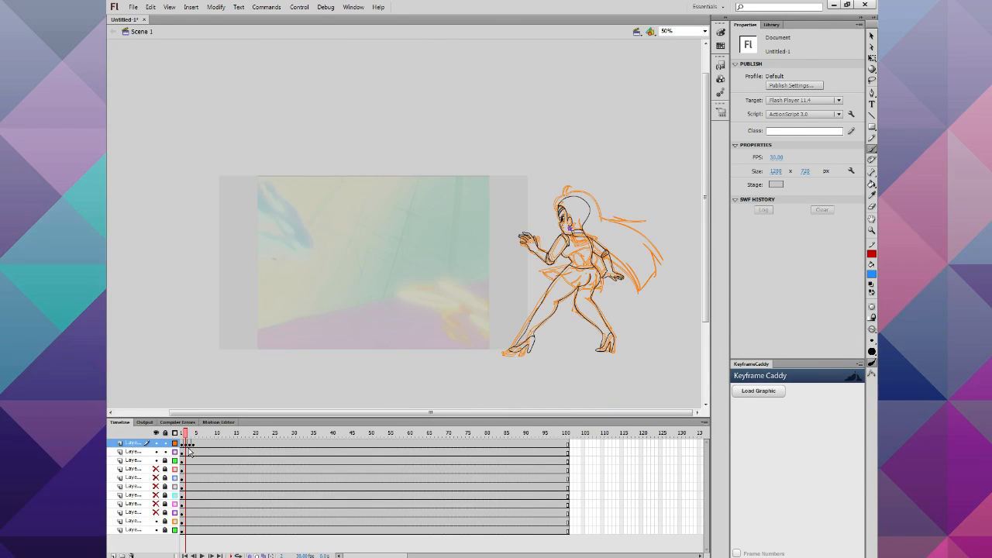
key(ctrl+equal)
key(ctrl+equal)
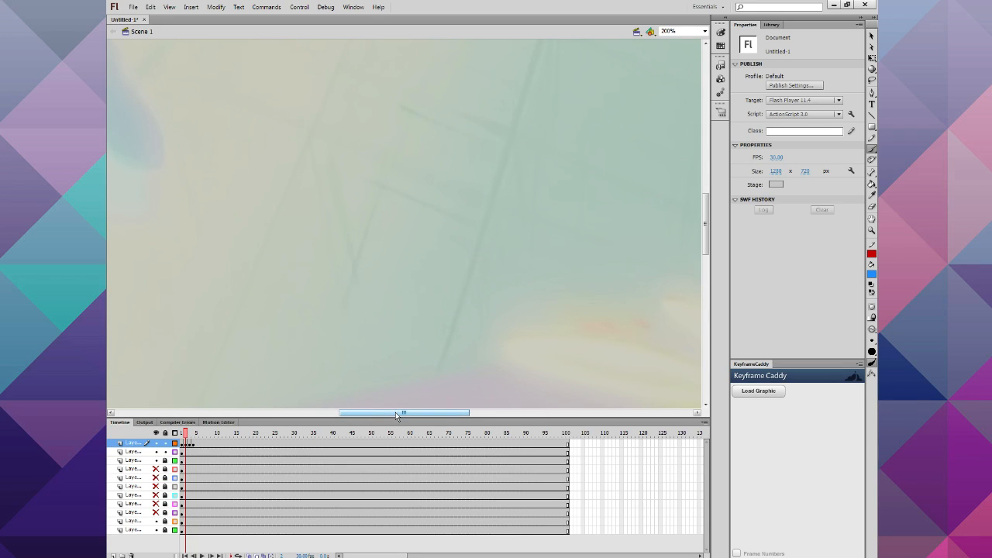
drag(401, 414, 552, 413)
scroll(563, 397, up, 3)
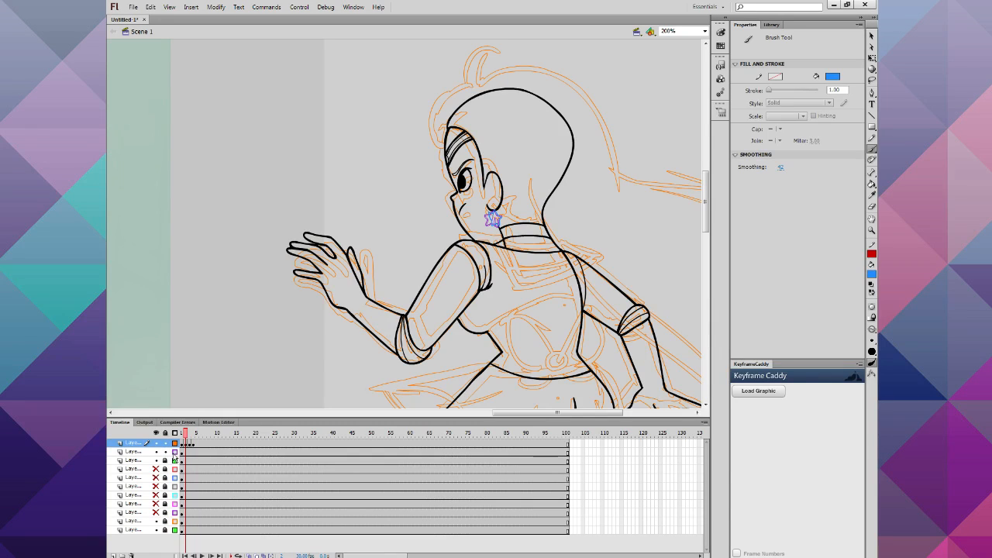
Step: Show the star layer in full colour again and add keyframes to it through frame 4
click(176, 453)
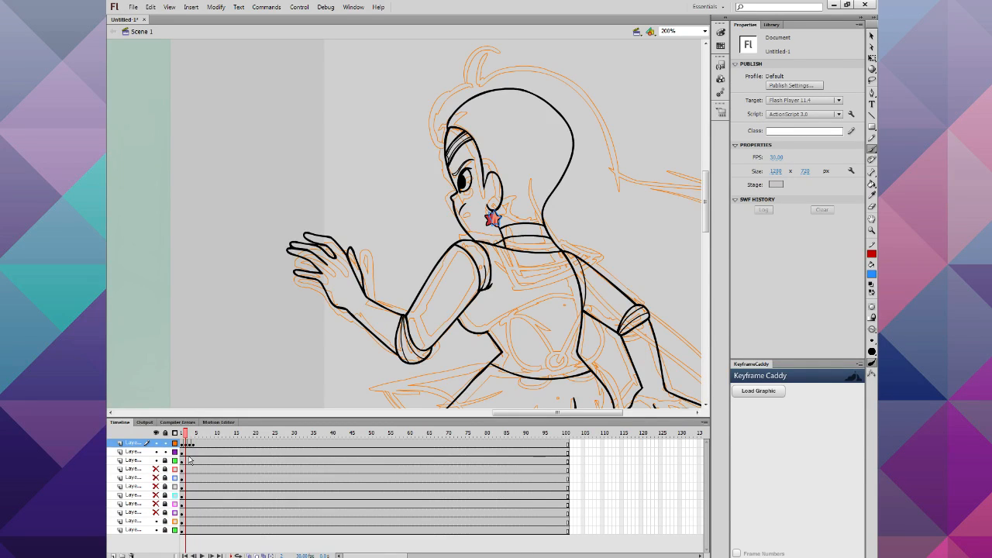
click(186, 453)
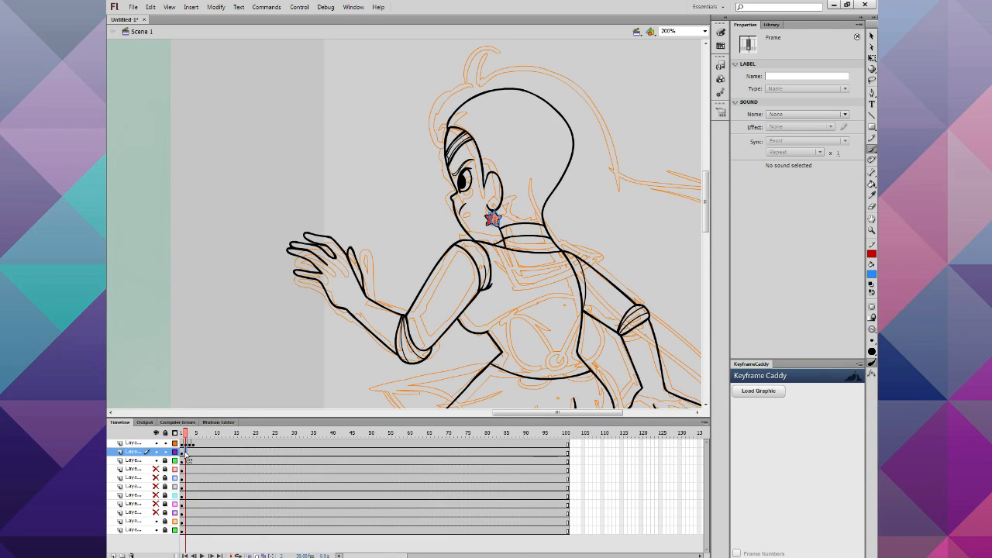
key(F6)
key(F6)
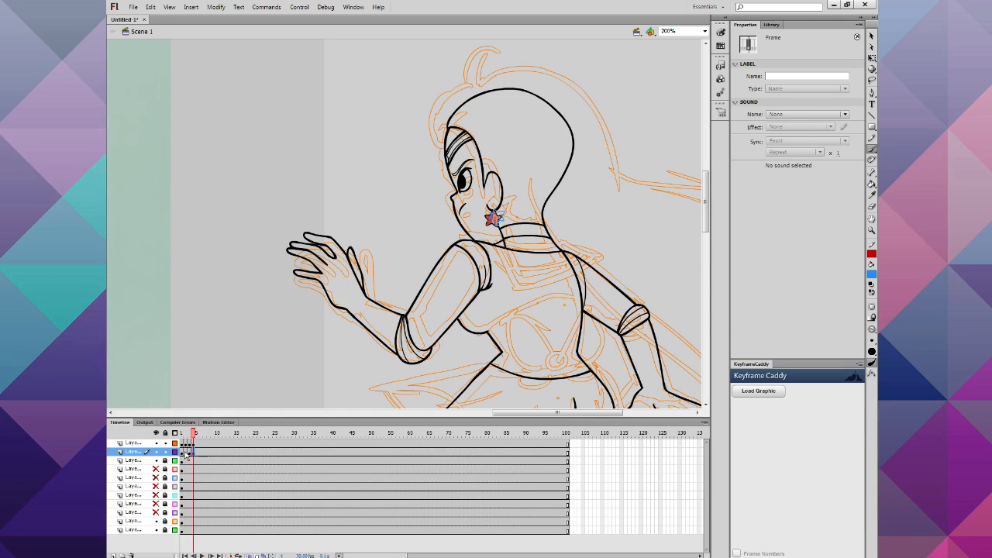
Step: Go to frame 1 of the star layer, hide the blue sketch layer, and deselect the coloured star
click(183, 453)
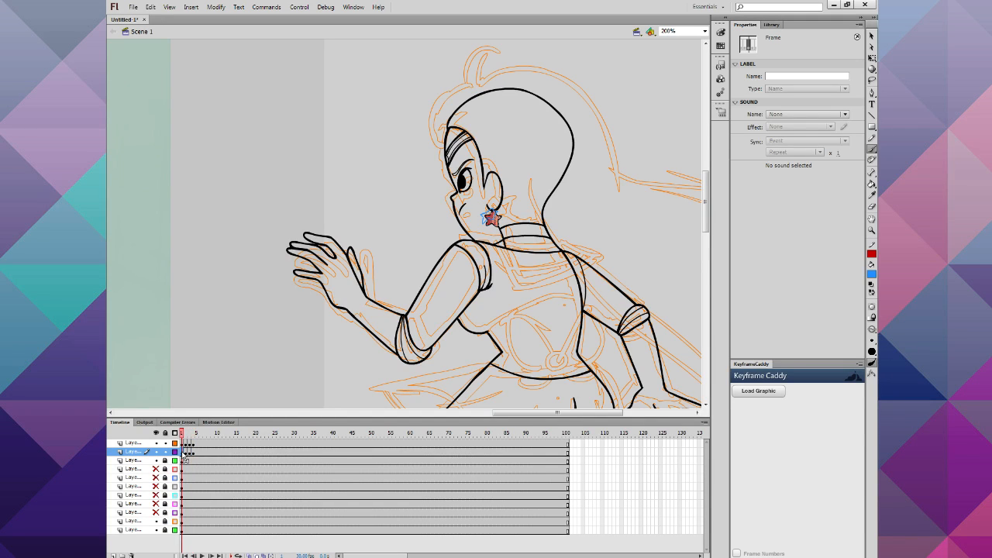
click(870, 229)
click(475, 232)
click(408, 217)
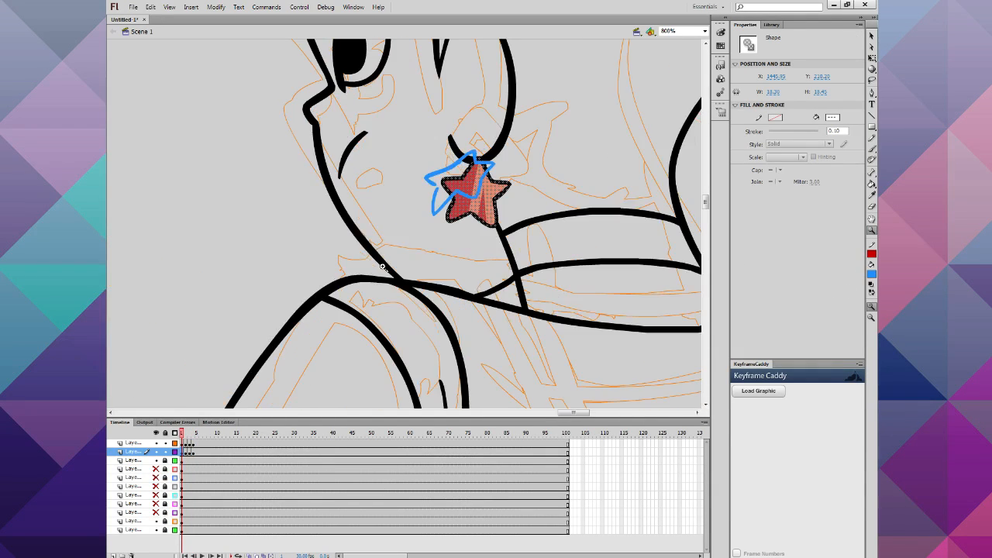
scroll(382, 266, up, 3)
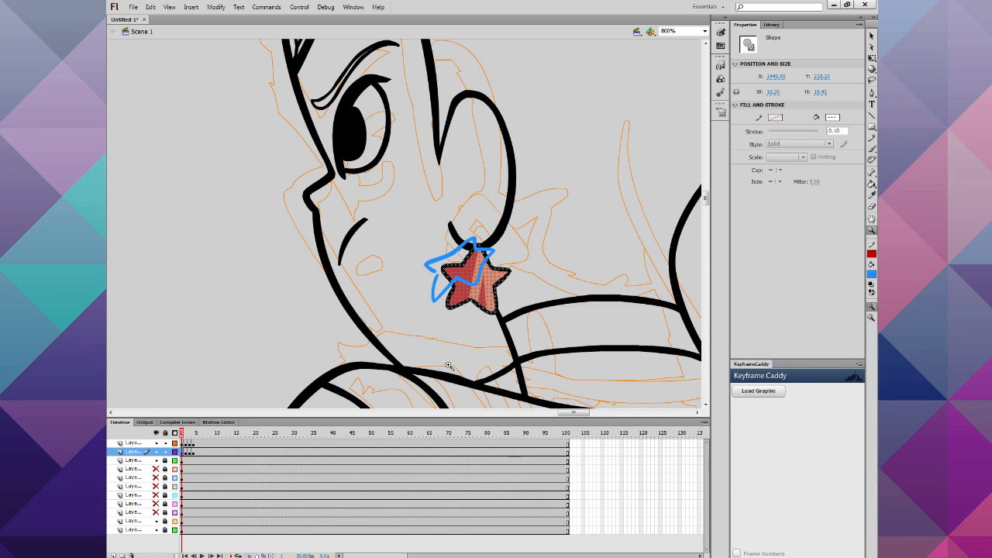
click(156, 442)
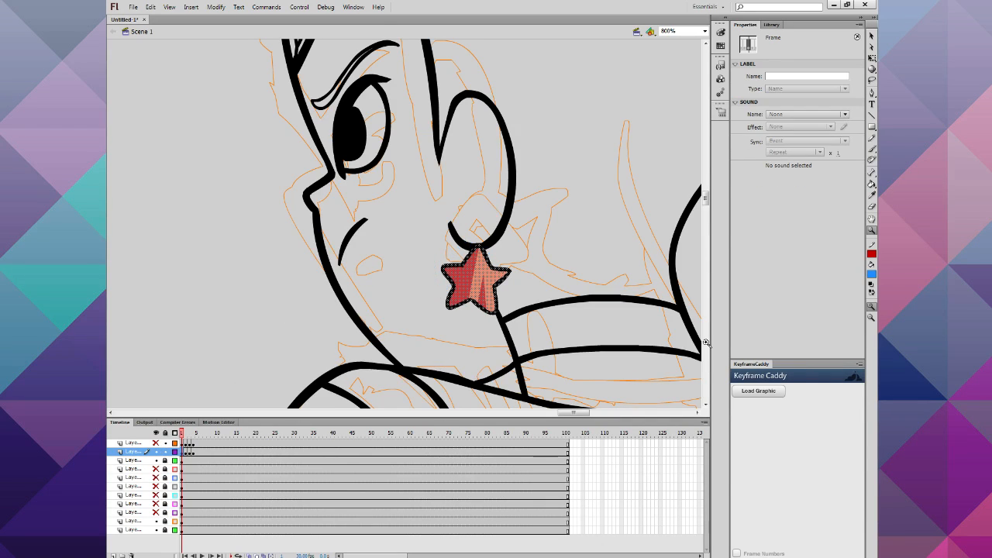
click(871, 36)
click(563, 202)
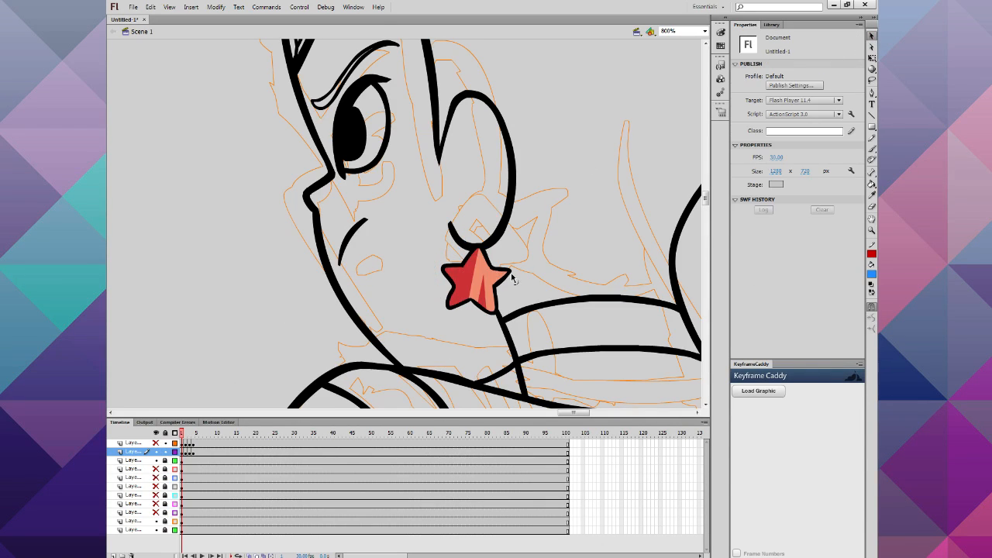
click(504, 278)
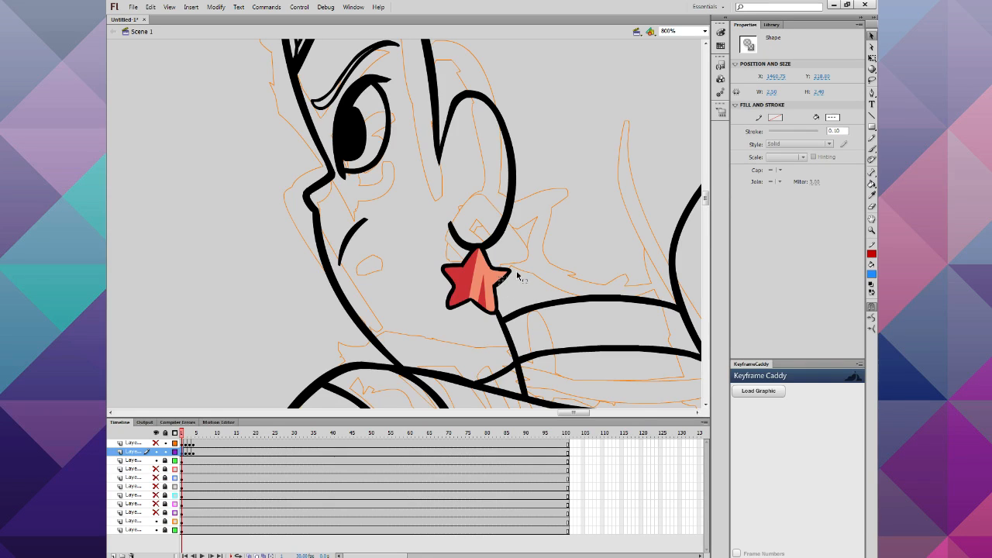
shift+click(500, 277)
click(510, 246)
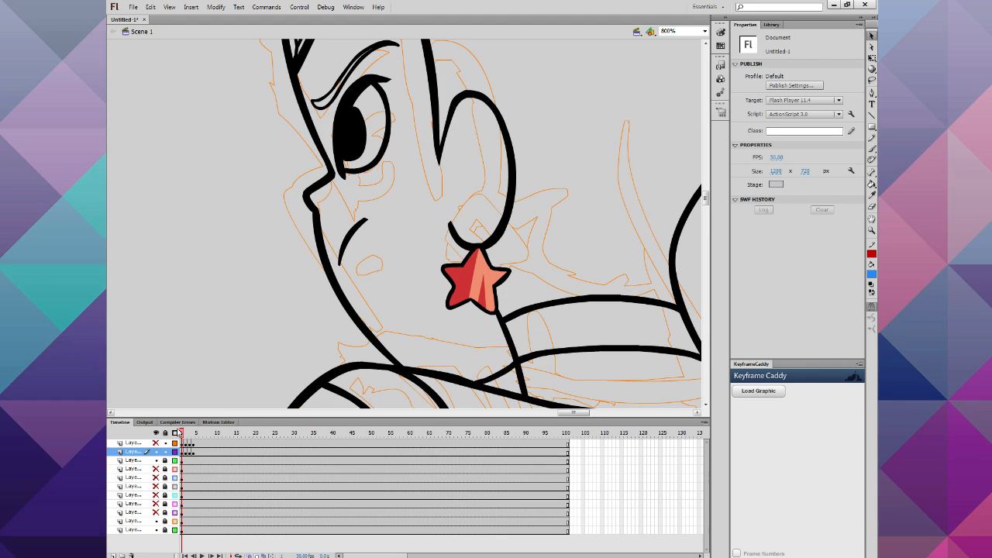
Step: Delete the coloured star from frame 2 of the star layer
click(185, 436)
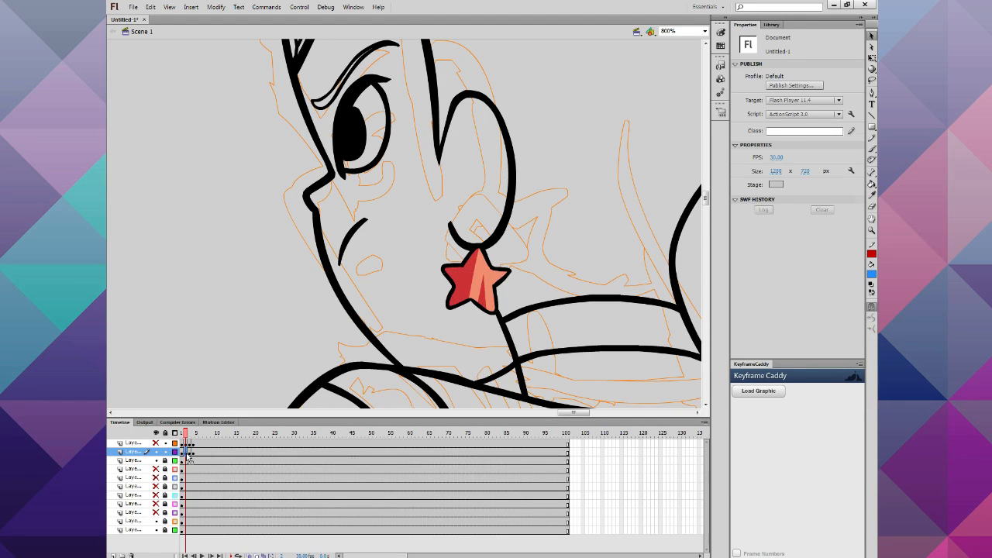
click(188, 454)
key(Delete)
Step: Copy the coloured star's frame 1 to frame 3 of the same layer and delete the star from frame 1
click(182, 452)
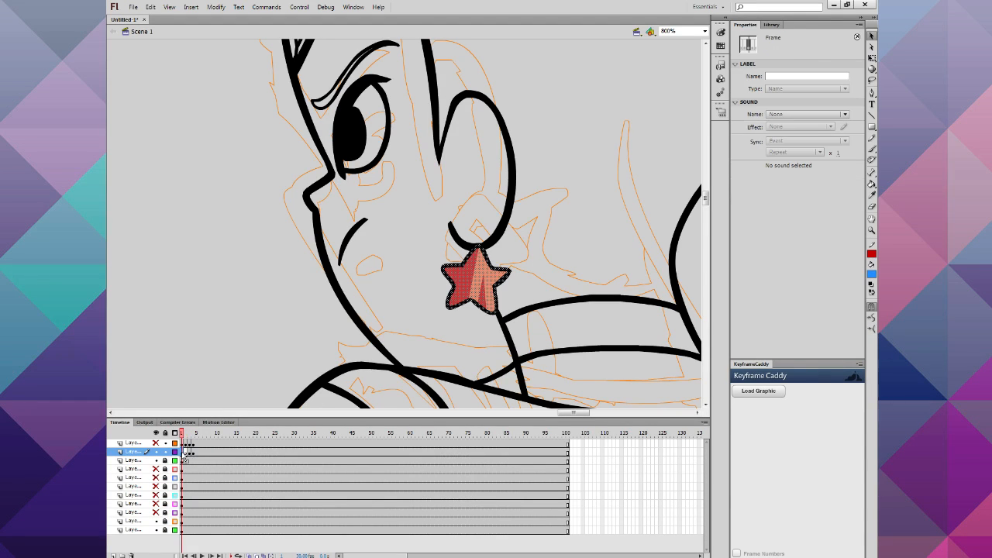
right_click(183, 453)
click(193, 331)
click(189, 452)
right_click(189, 452)
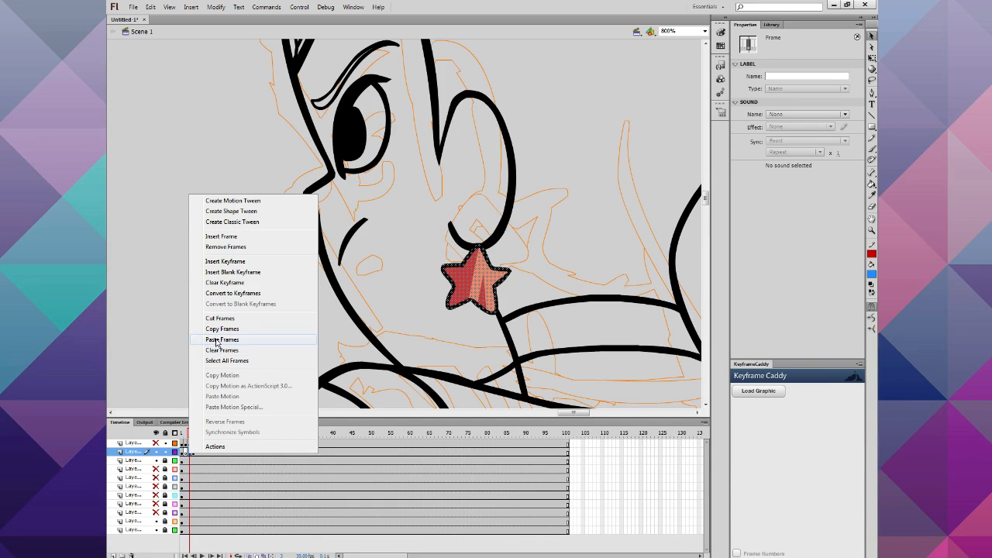
click(219, 340)
click(182, 454)
key(Delete)
Step: Show the blue sketch layer again and move it below the coloured star layer
click(157, 443)
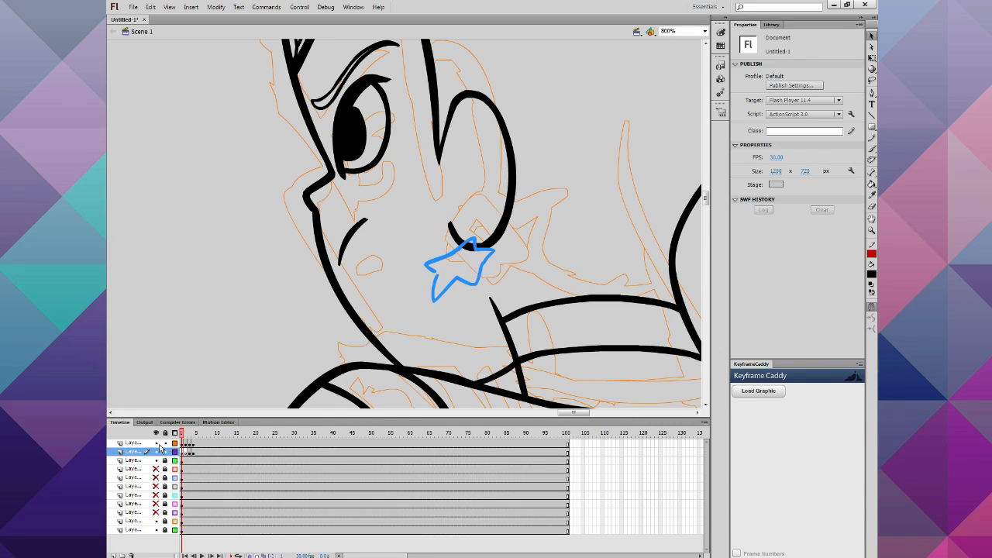
drag(143, 444, 143, 457)
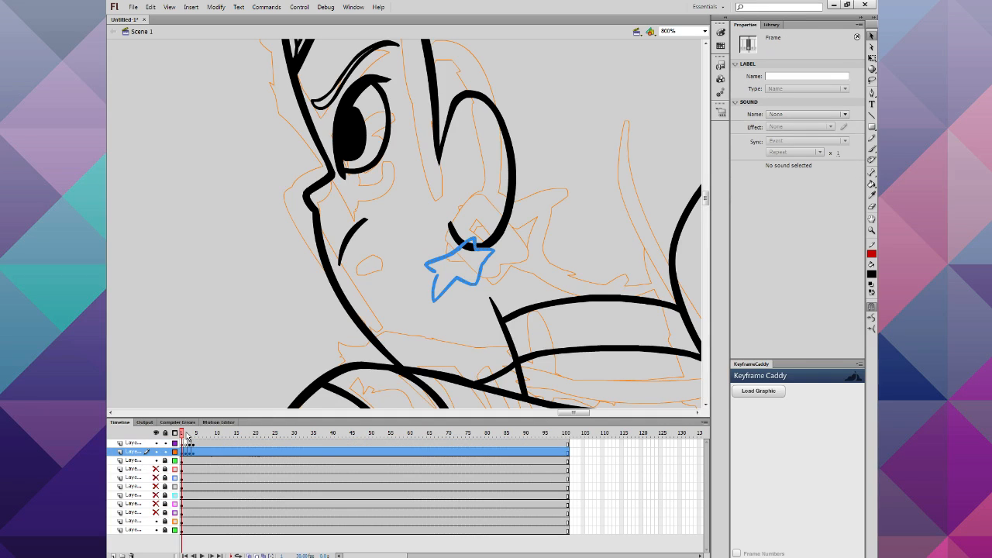
click(190, 438)
click(197, 440)
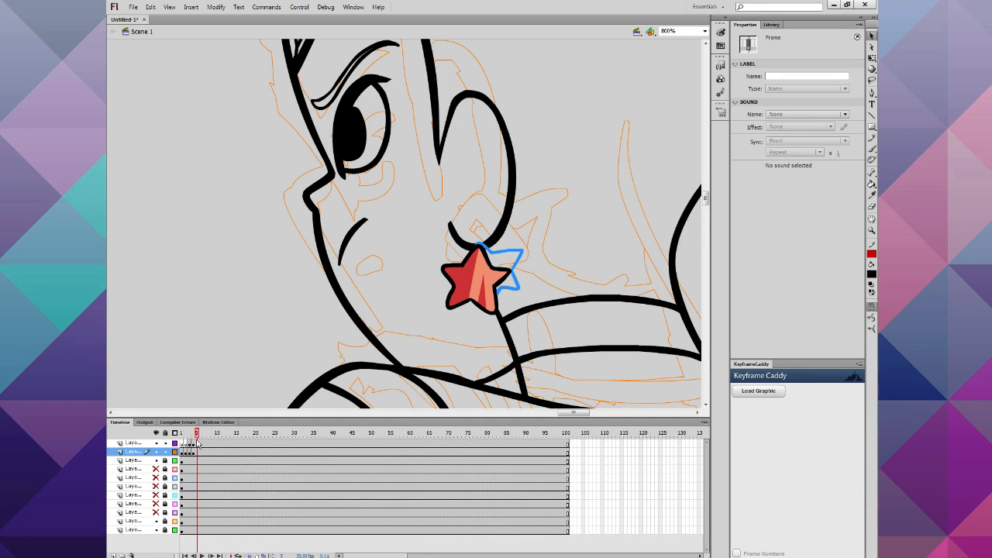
Step: Copy the coloured star's frame 3 and paste it over frame 4 of the same layer
click(189, 442)
right_click(189, 442)
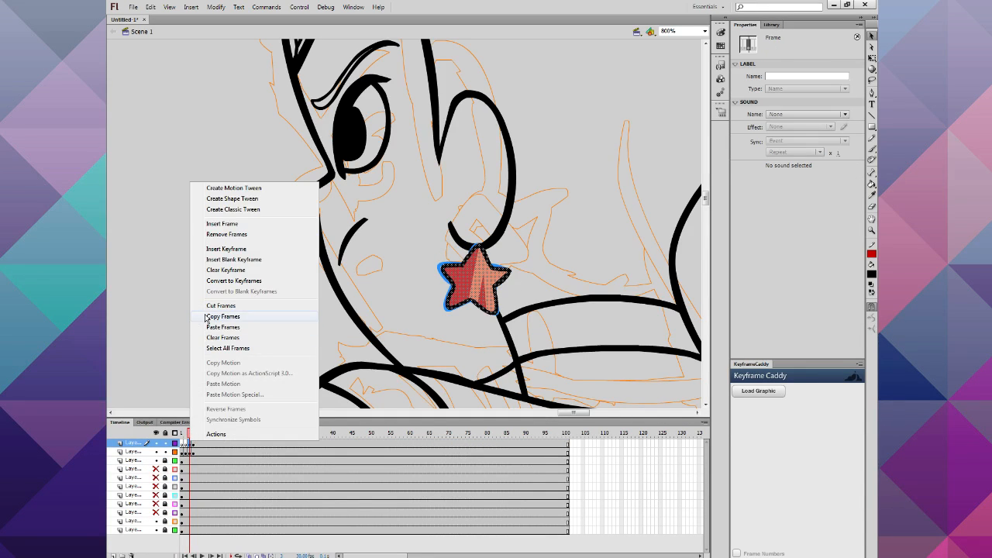
click(223, 316)
click(193, 442)
right_click(193, 443)
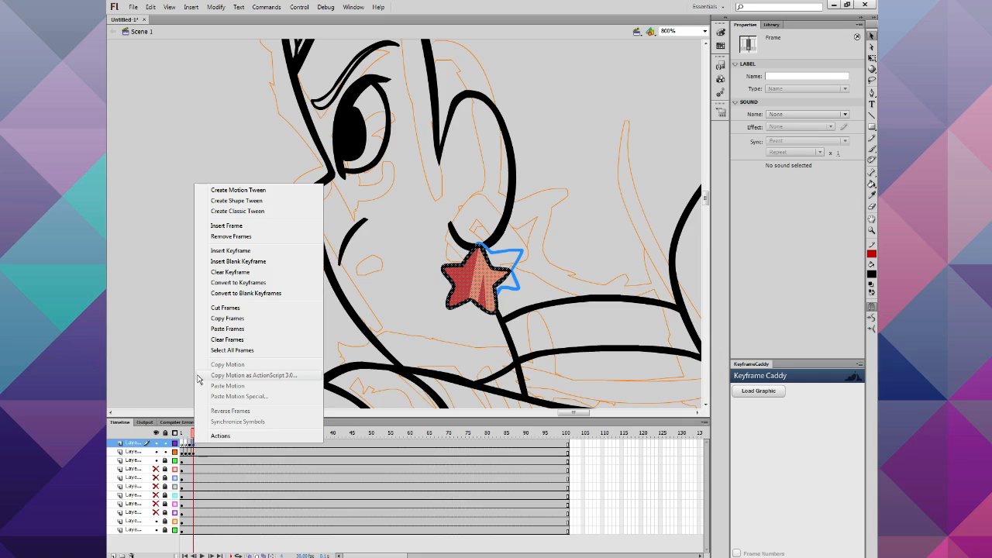
click(217, 329)
Step: Move the frame 4 star's pivot to its upper tip and rotate the star counterclockwise to follow the blue sketch
click(872, 57)
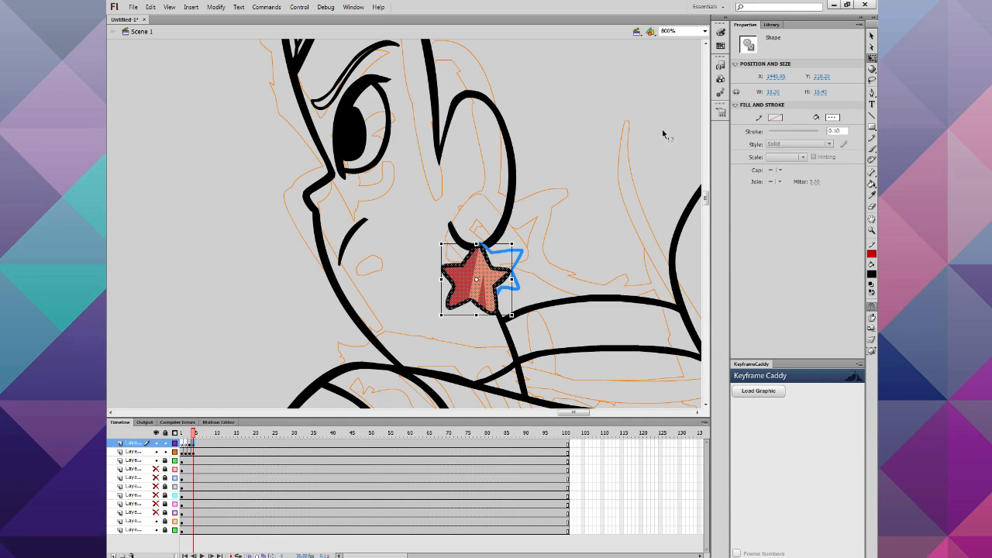
drag(476, 280, 478, 245)
drag(514, 316, 547, 285)
click(577, 289)
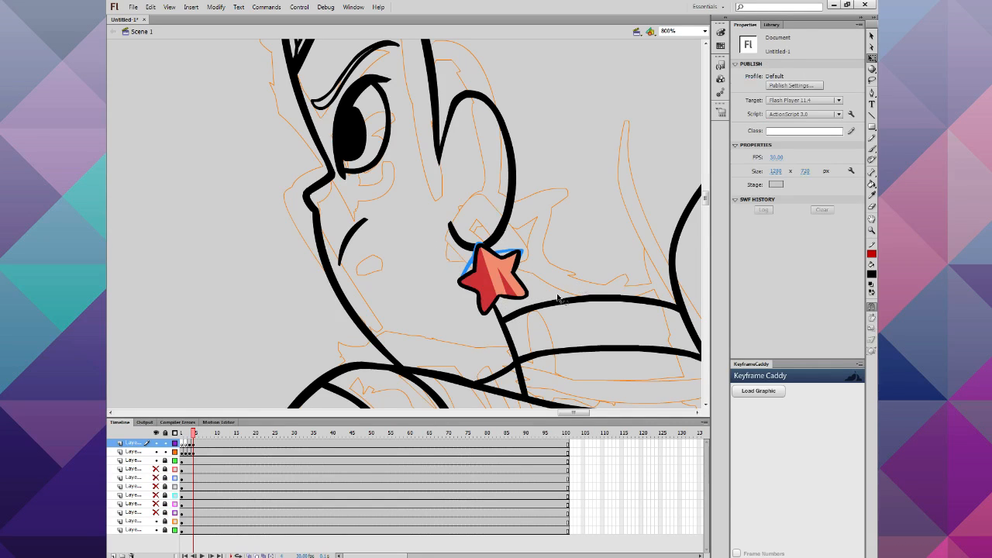
Step: Delete the orange and red fills inside the frame 4 star, keeping only the black outline
click(499, 276)
key(Delete)
click(482, 276)
key(Delete)
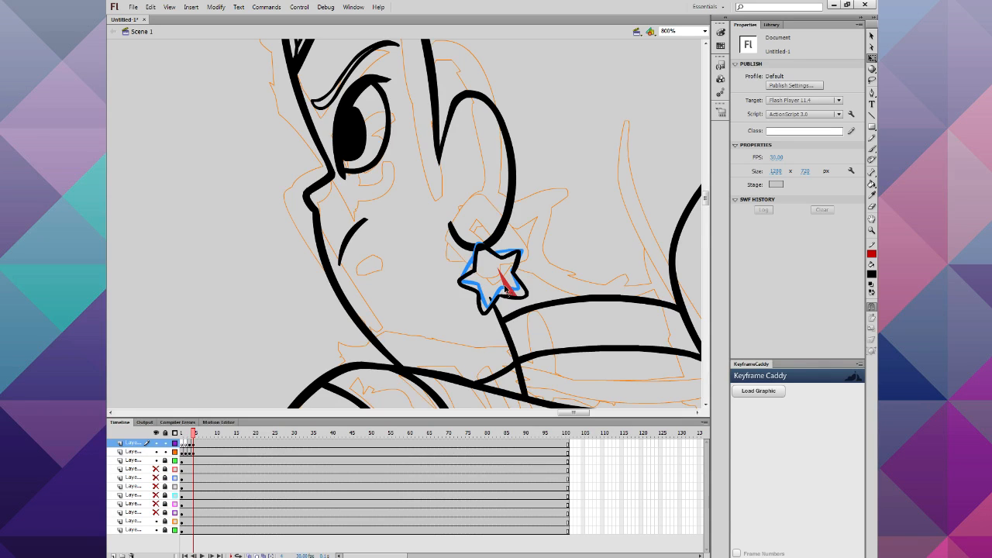
click(505, 289)
key(Delete)
Step: Turn on onion skinning and draw a red pencil line down through the middle of the frame 4 star
click(248, 554)
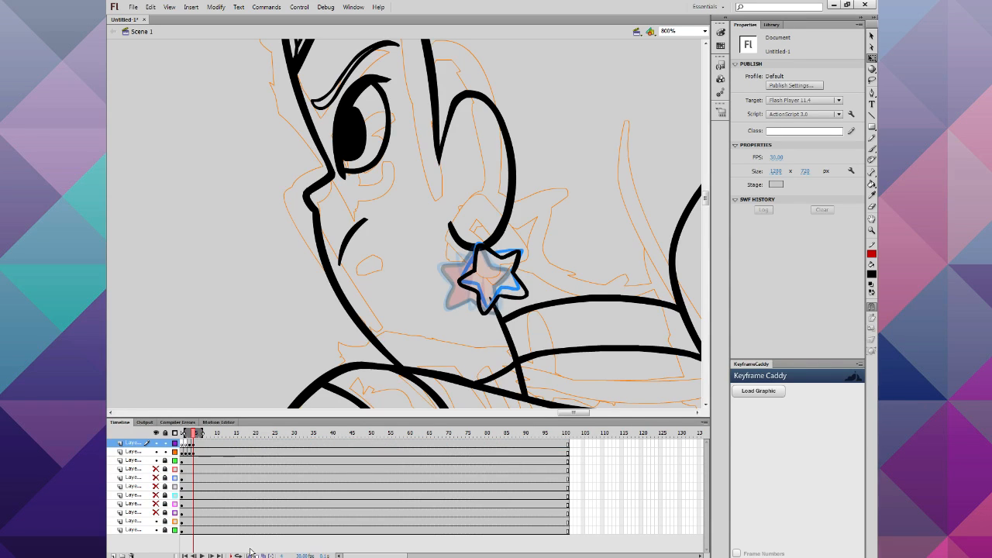
click(871, 138)
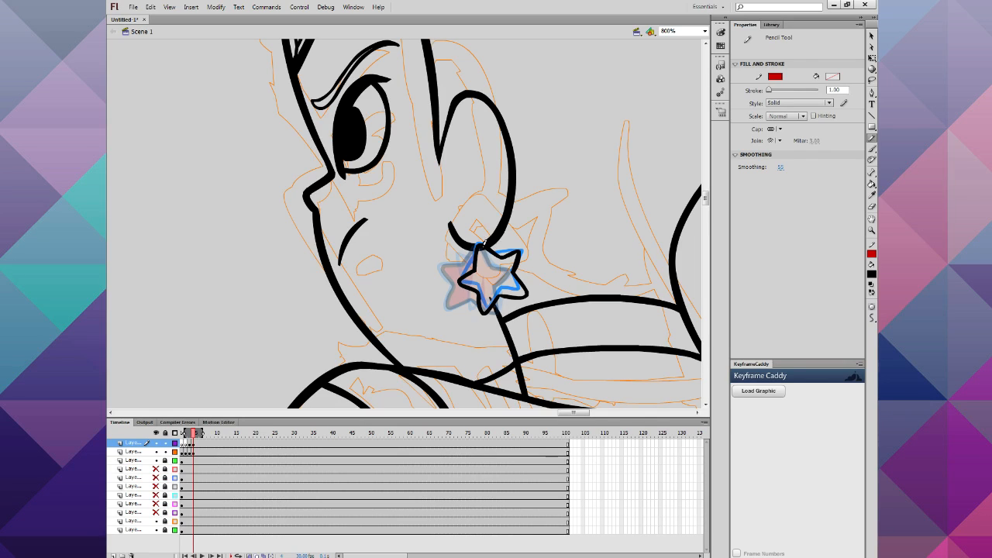
drag(489, 236, 493, 334)
Step: Sample the dark red from the frame 3 star and fill the left half of the frame 4 star with it
click(189, 432)
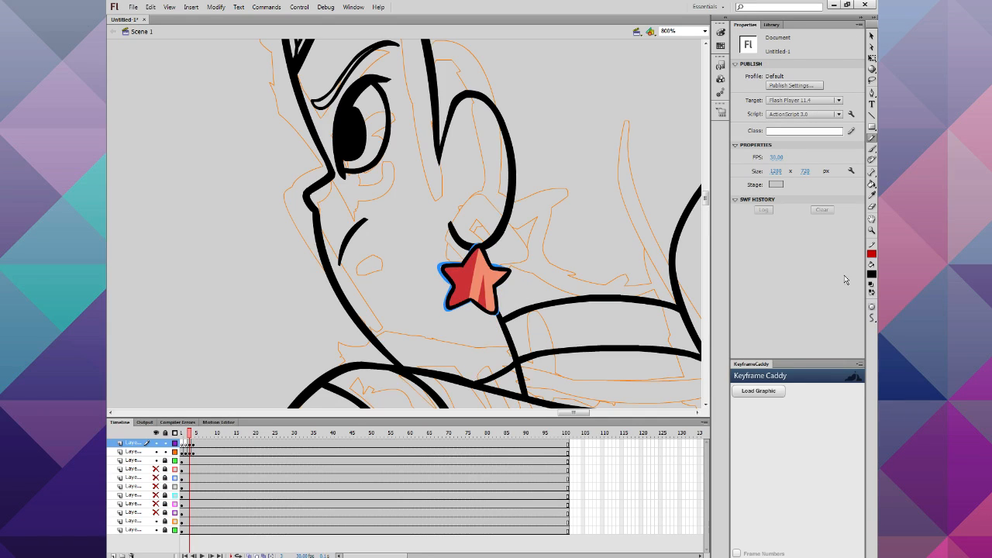
click(871, 274)
click(466, 258)
click(871, 185)
key(.)
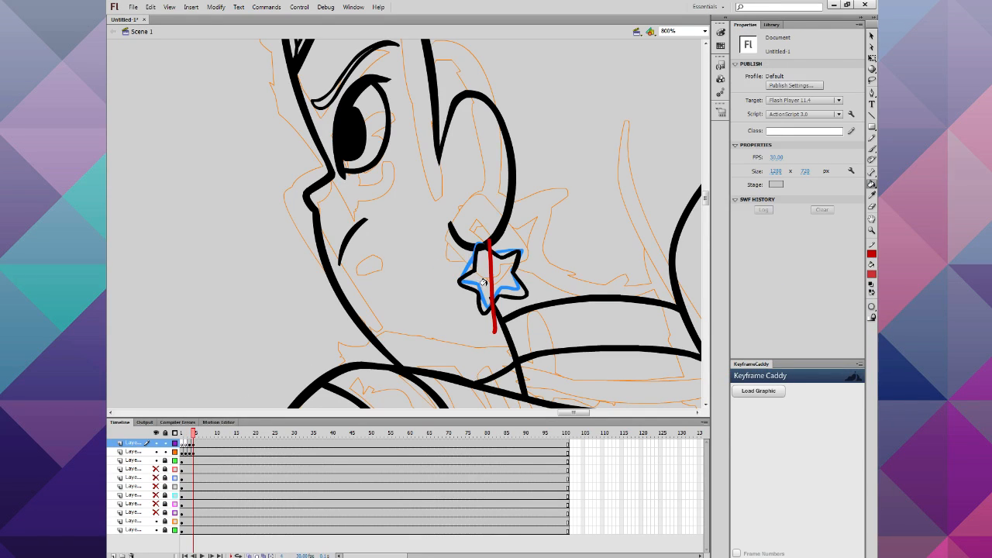
click(482, 283)
Step: Sample the light orange from the frame 3 star and fill the right half of the frame 4 star with it
click(190, 433)
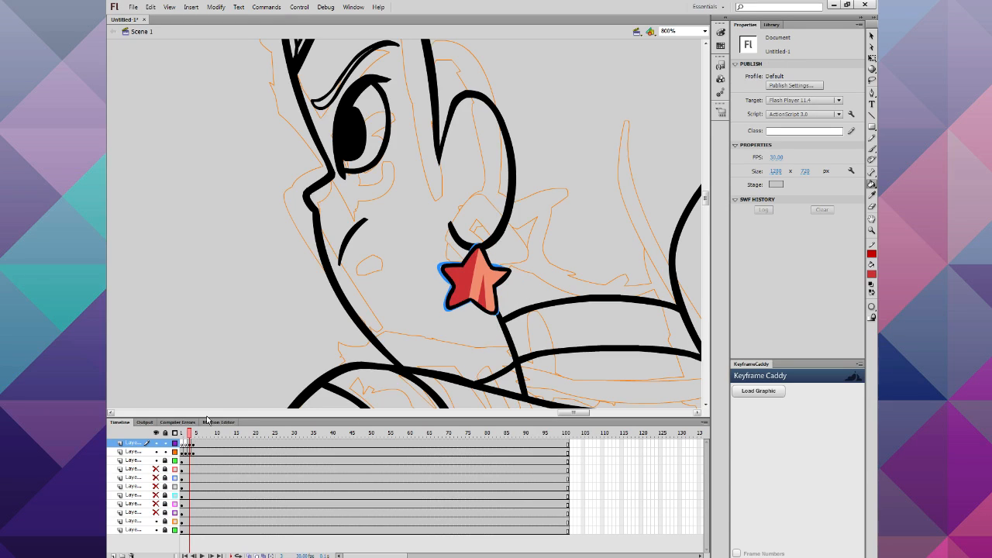
click(871, 275)
click(476, 275)
click(194, 433)
click(493, 270)
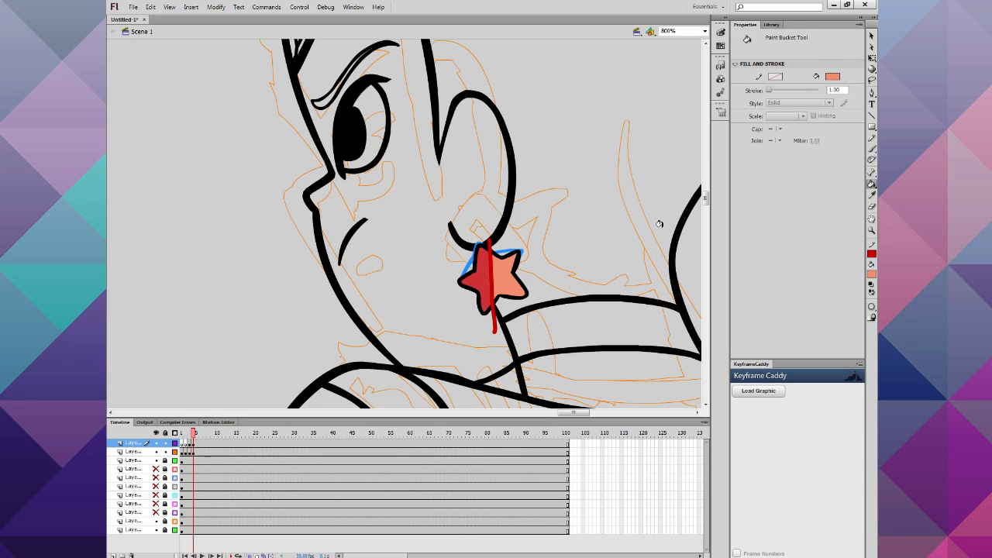
Step: Delete the red dividing line from the frame 4 star
click(871, 36)
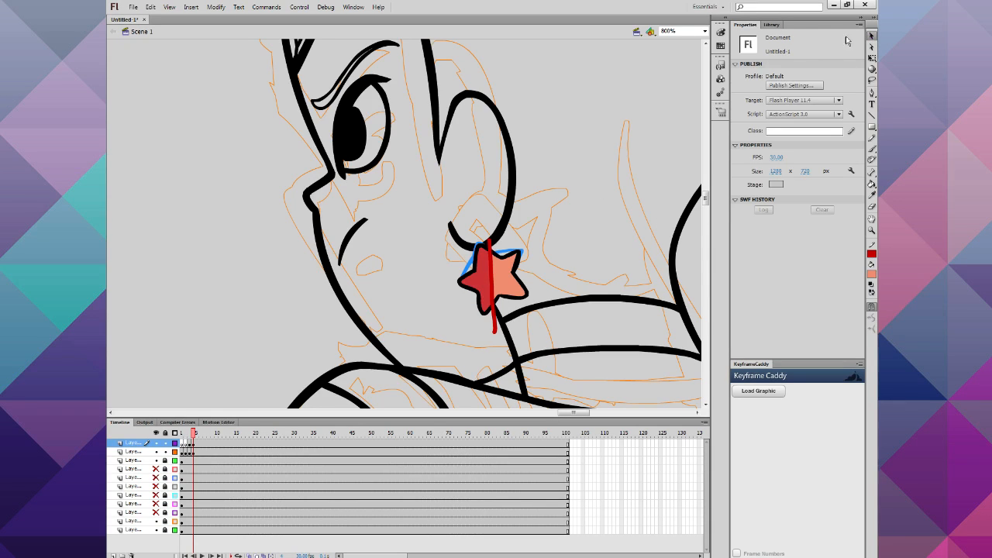
click(492, 267)
key(Delete)
drag(194, 435, 193, 439)
Step: Draw a guide line farther left on the frame 4 star, fill the red strip beside it light orange, and delete the line
click(871, 138)
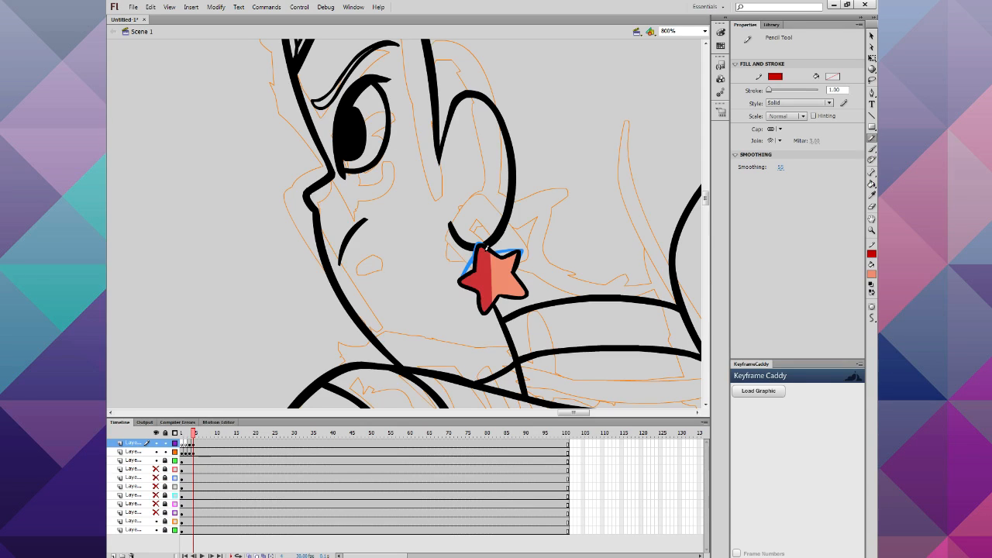
drag(476, 236, 486, 354)
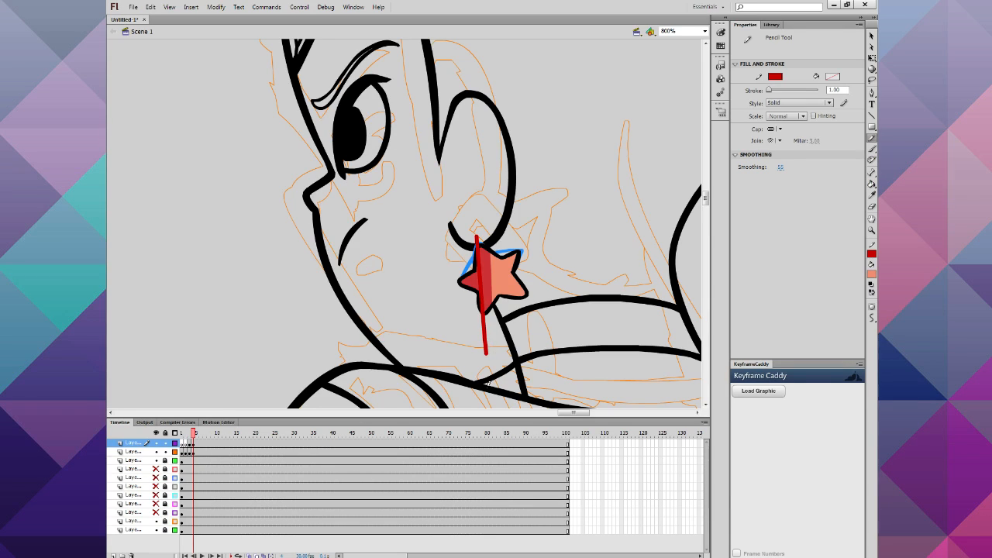
click(872, 183)
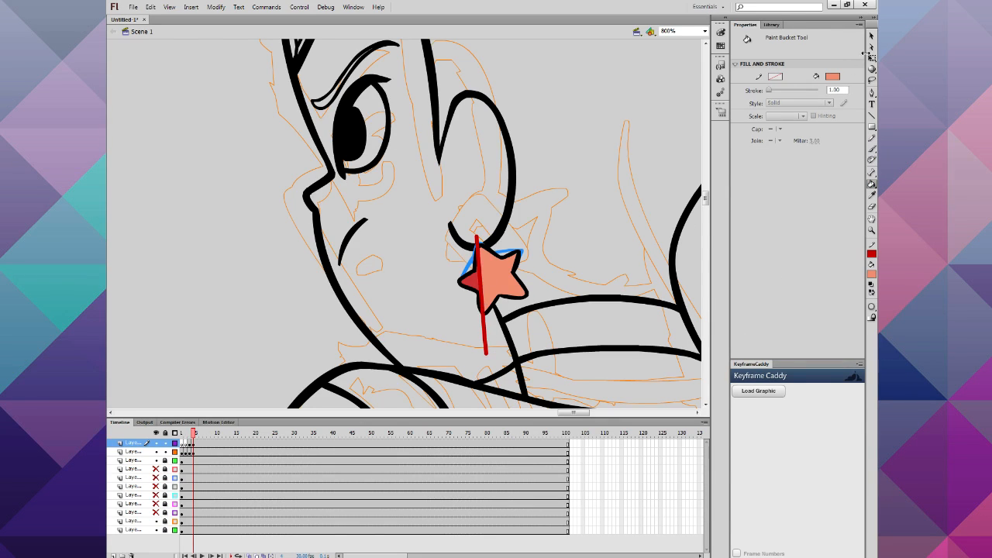
key(v)
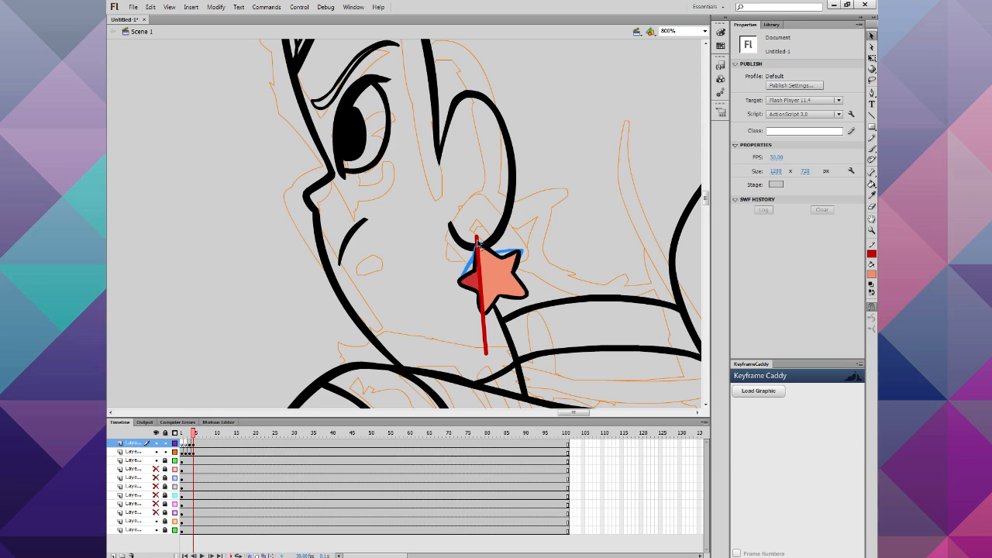
click(478, 245)
key(Delete)
Step: Go to frame 1 of the star layer and start inking the star's upper tip with a black Brush stroke
drag(194, 435, 189, 438)
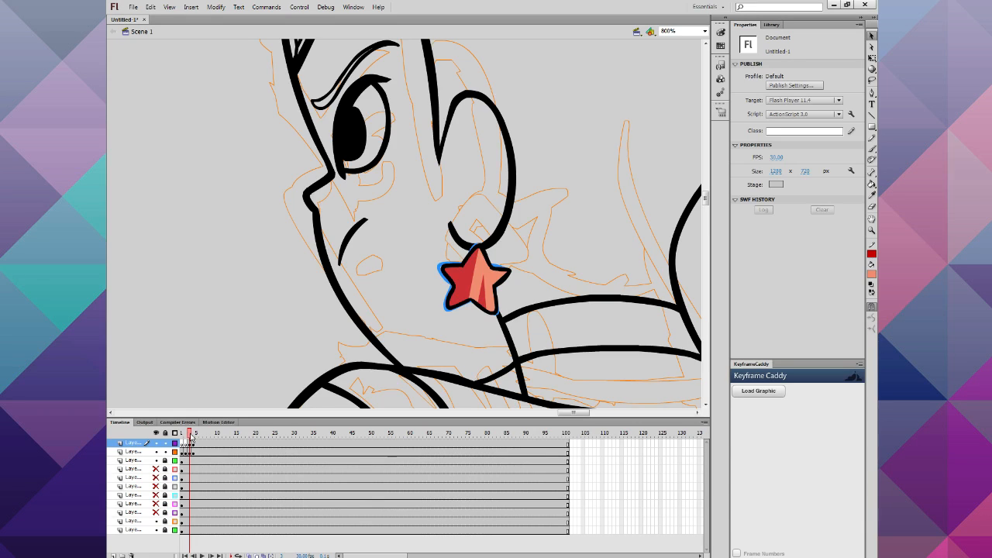
drag(190, 439, 184, 441)
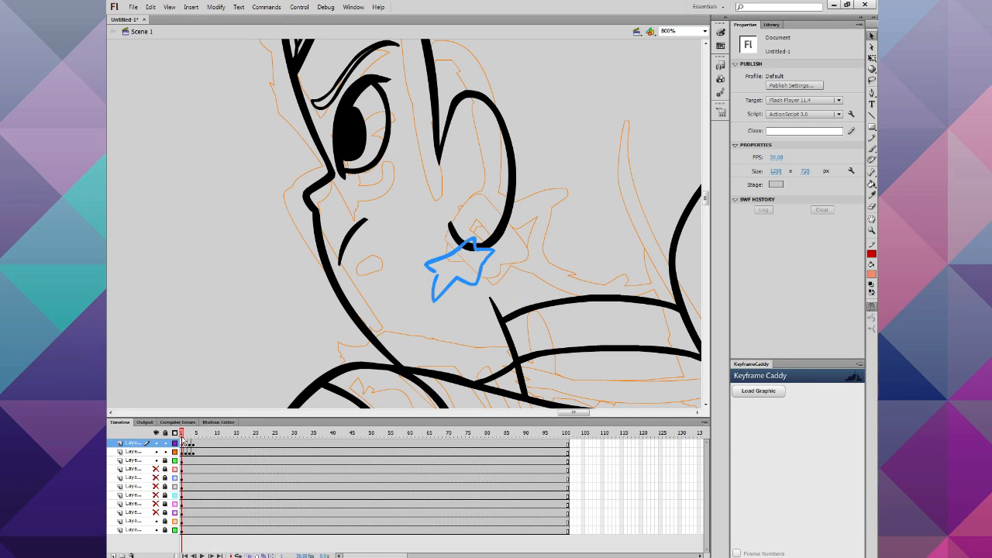
click(871, 149)
click(871, 274)
click(730, 297)
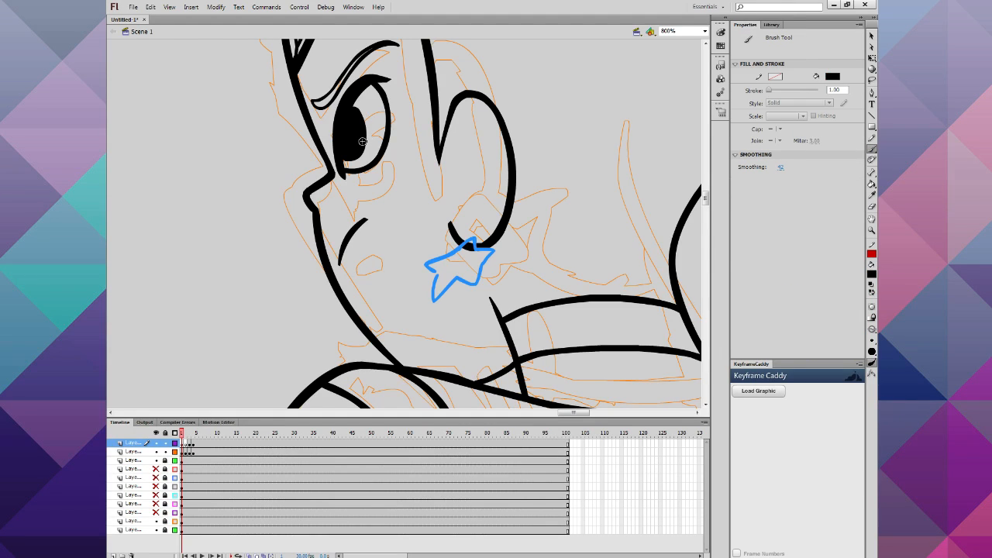
mouse_move(481, 240)
mouse_down()
mouse_move(449, 250)
mouse_move(459, 245)
mouse_up()
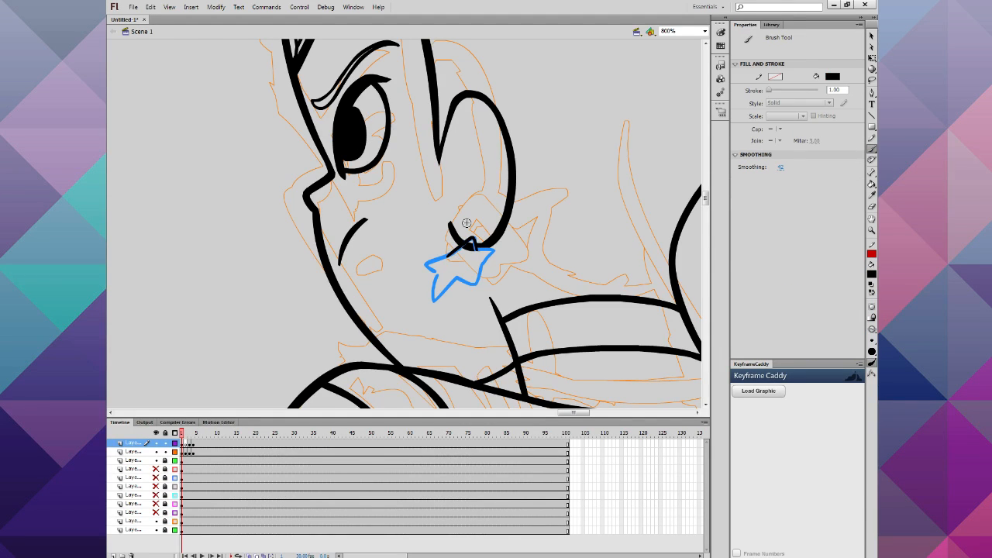
Step: Compare frames 1 and 2 with onion skinning on and complete the black star outline on frame 1
click(186, 442)
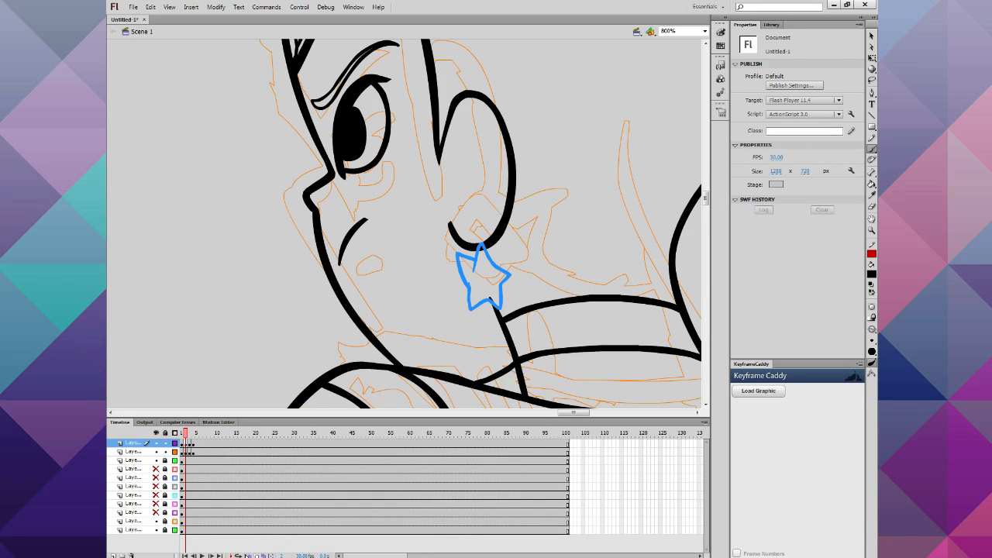
click(238, 555)
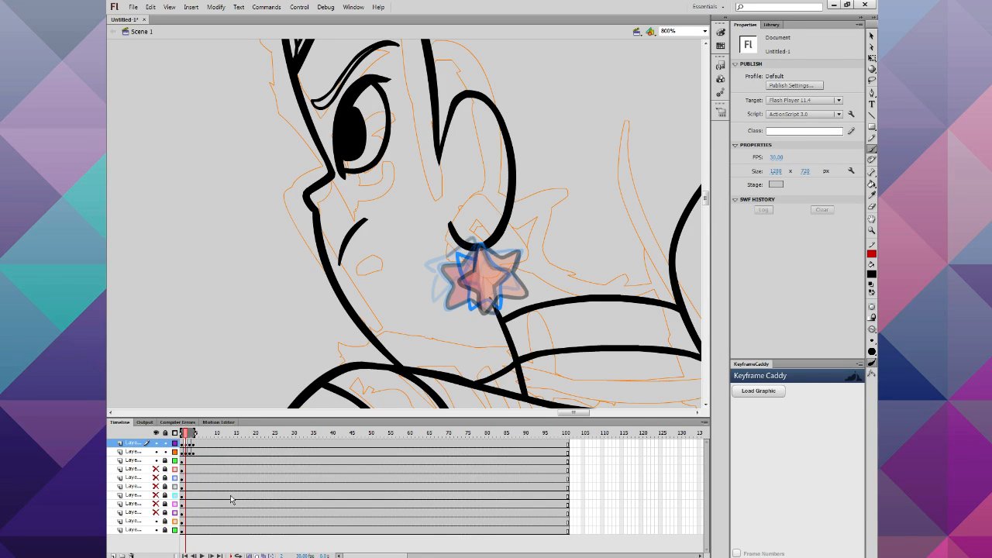
click(183, 434)
click(187, 437)
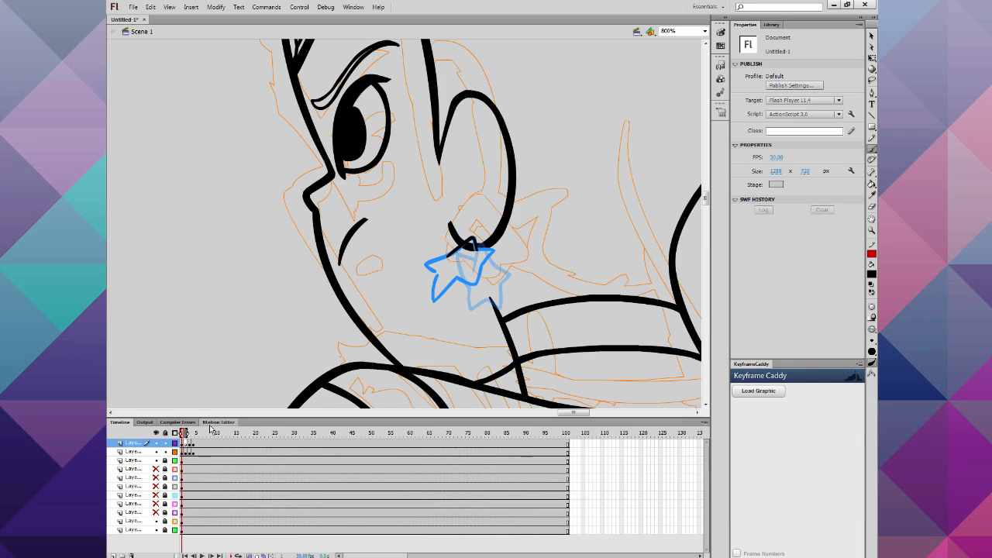
mouse_move(471, 242)
mouse_down()
mouse_move(497, 255)
mouse_move(479, 276)
mouse_move(433, 291)
mouse_move(457, 252)
mouse_move(435, 269)
mouse_up()
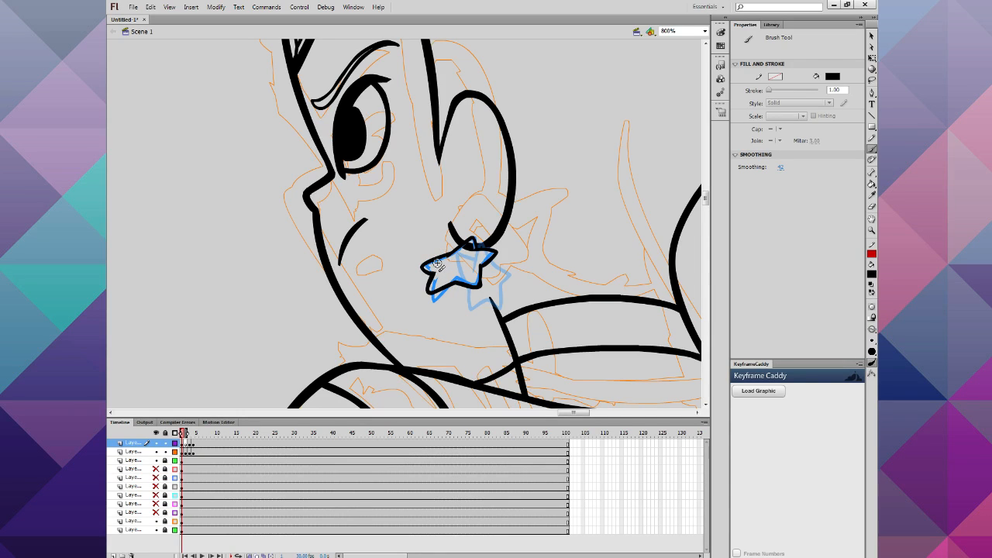
Step: Narrow the onion skin range on frame 2, ink the black star outline over the blue sketch, and turn onion skinning off
click(186, 443)
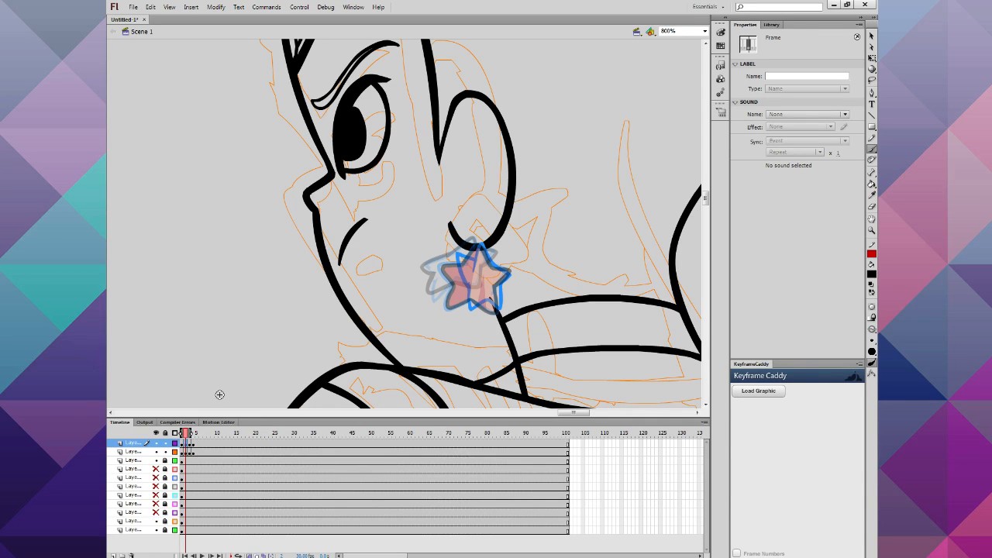
click(189, 432)
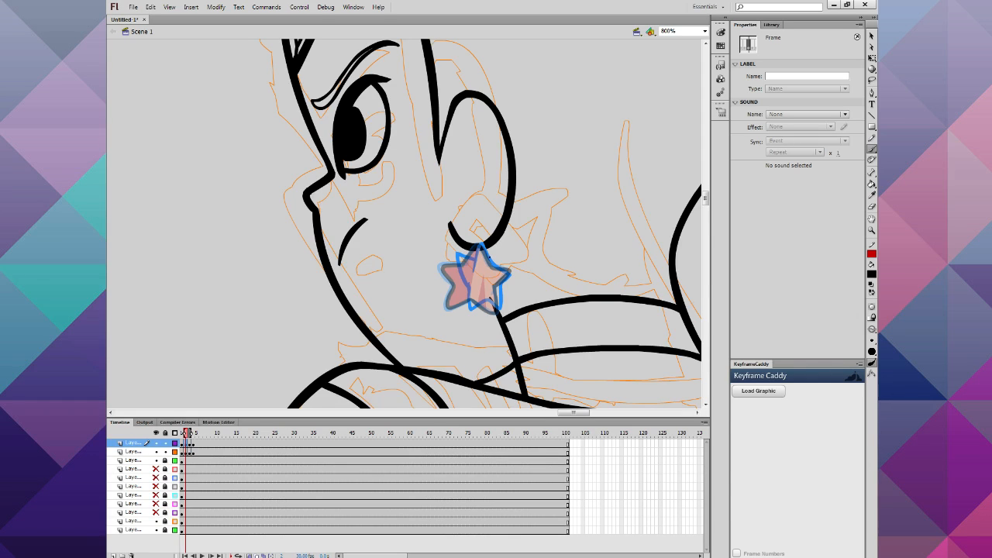
mouse_move(460, 268)
mouse_down()
mouse_move(492, 258)
mouse_move(484, 292)
mouse_move(464, 276)
mouse_up()
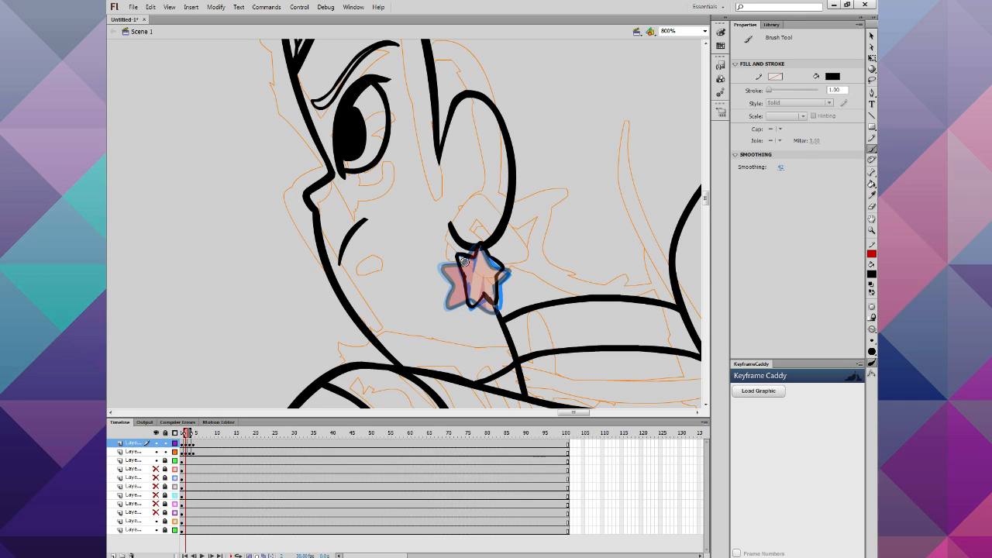
click(250, 554)
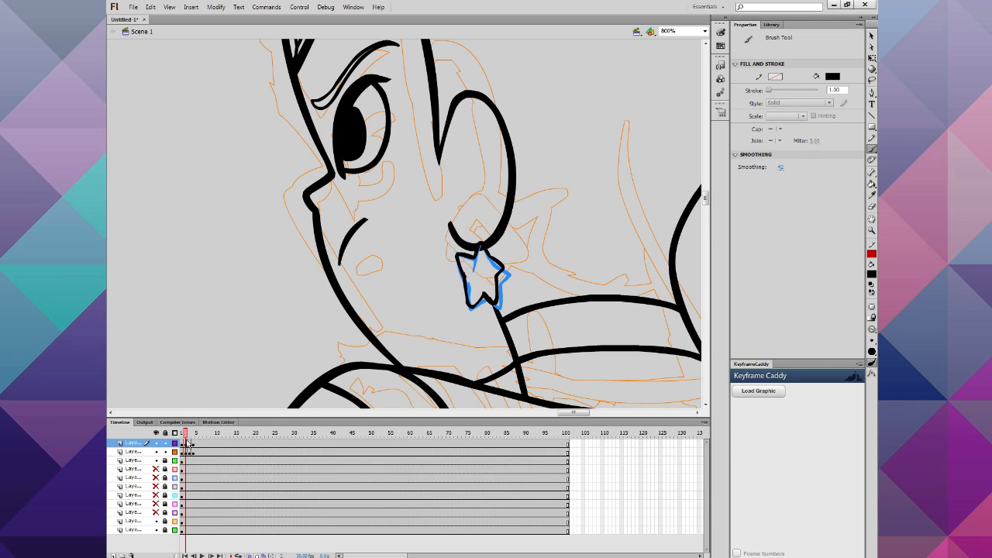
Step: Sample the dark red from the frame 3 star and fill the whole frame 2 star with it
drag(186, 438, 190, 446)
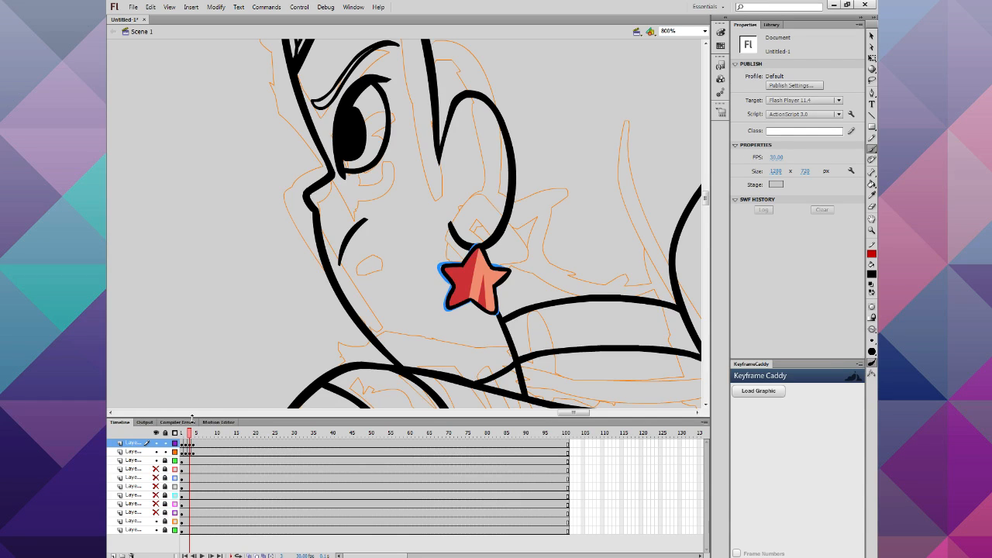
click(871, 273)
click(479, 260)
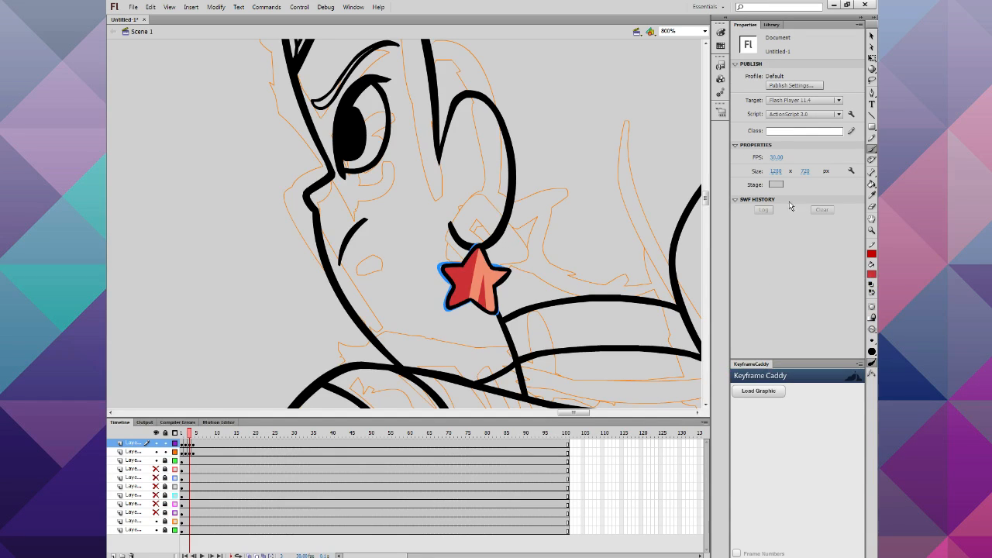
click(870, 184)
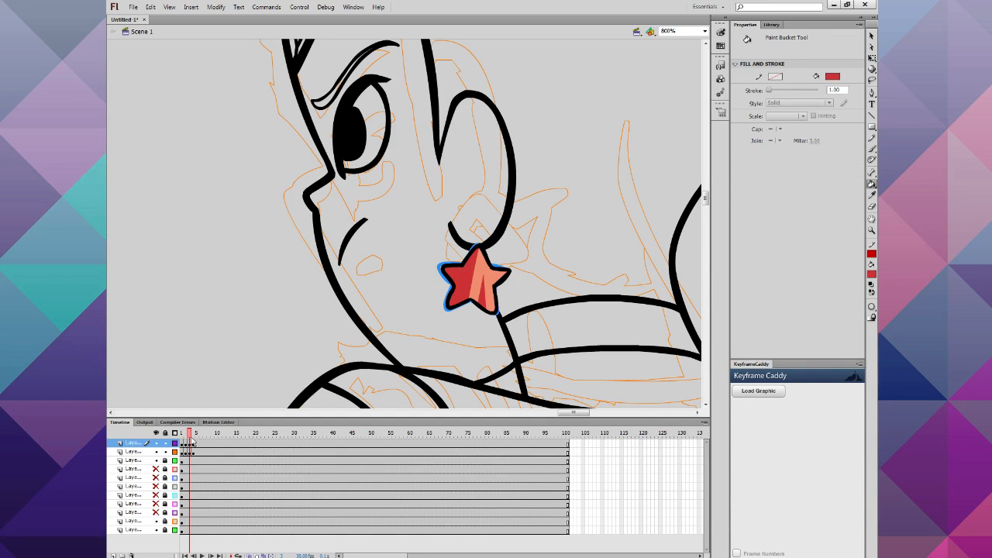
click(184, 444)
click(457, 266)
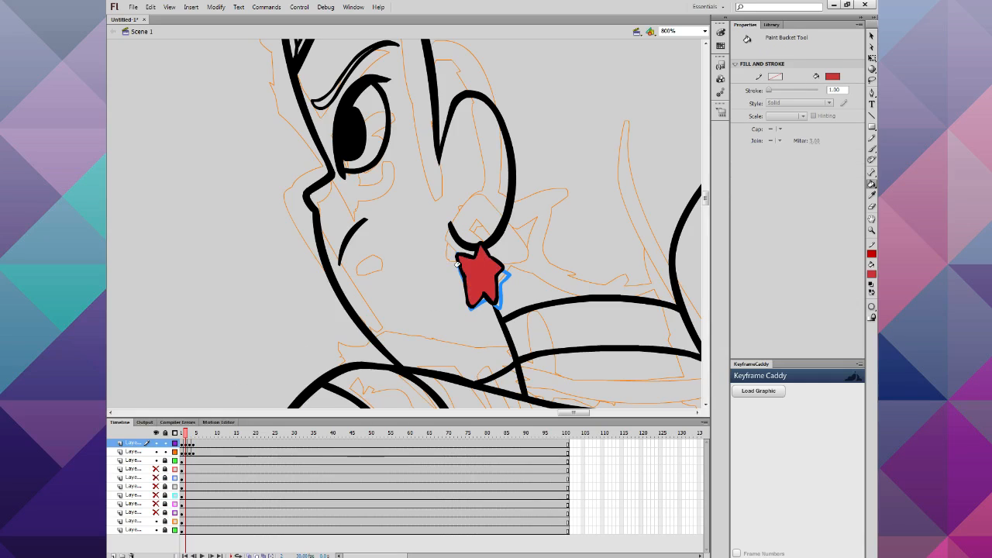
Step: On frame 1, divide the star with a diagonal red Pencil line and fill its right part with the dark red
click(182, 443)
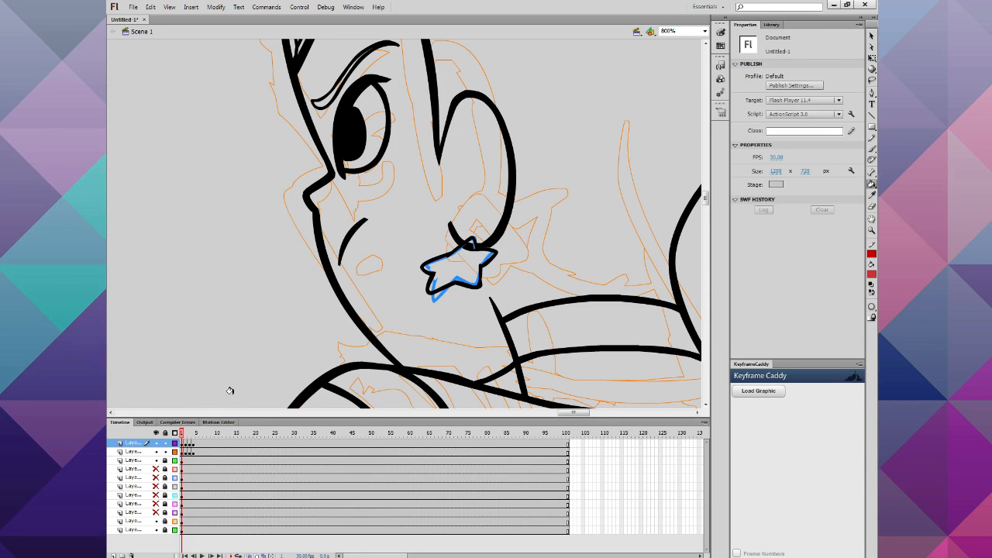
click(871, 139)
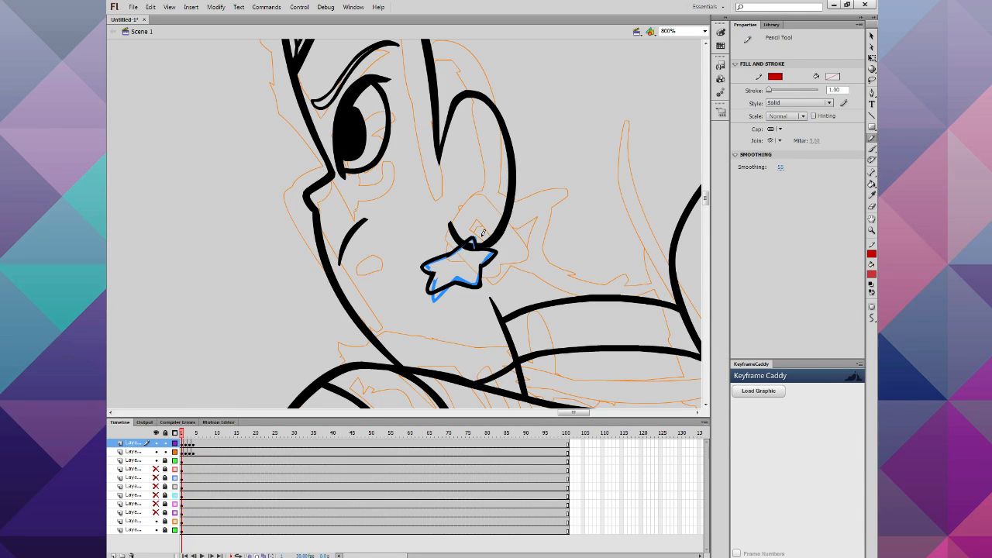
drag(480, 236, 425, 318)
click(871, 183)
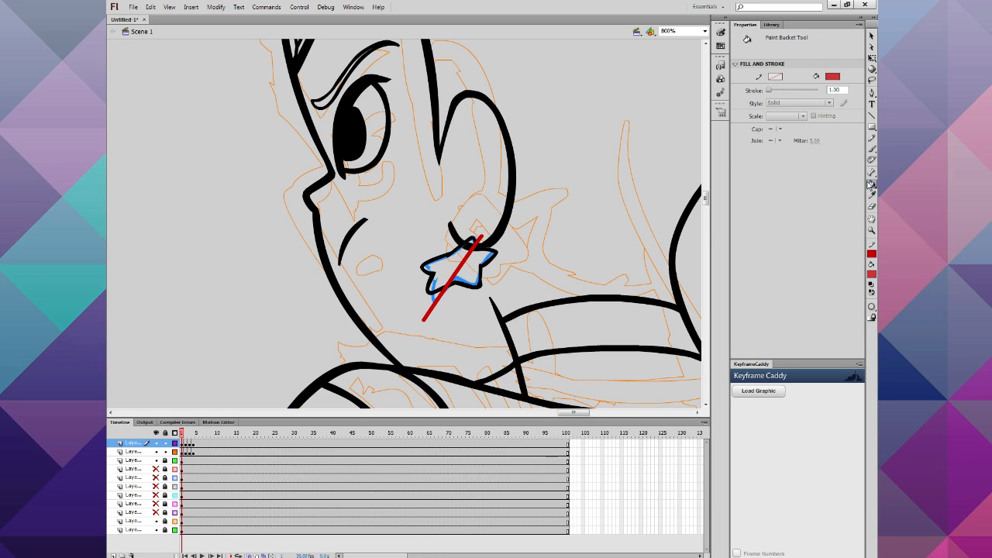
click(468, 264)
Step: Sample the light salmon from the frame 3 star and fill the left part of the frame 1 star with it
click(189, 442)
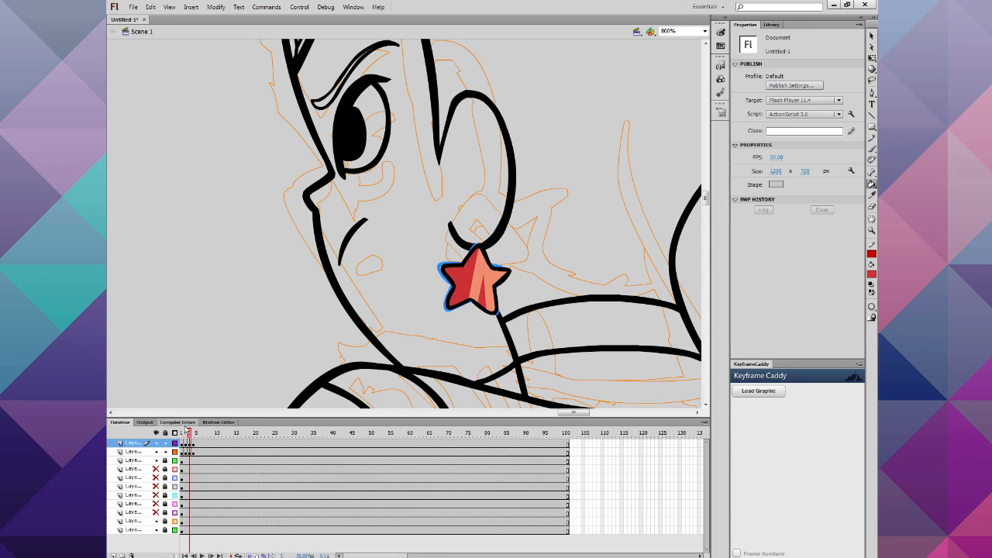
click(870, 272)
click(469, 265)
drag(189, 434, 181, 434)
click(442, 267)
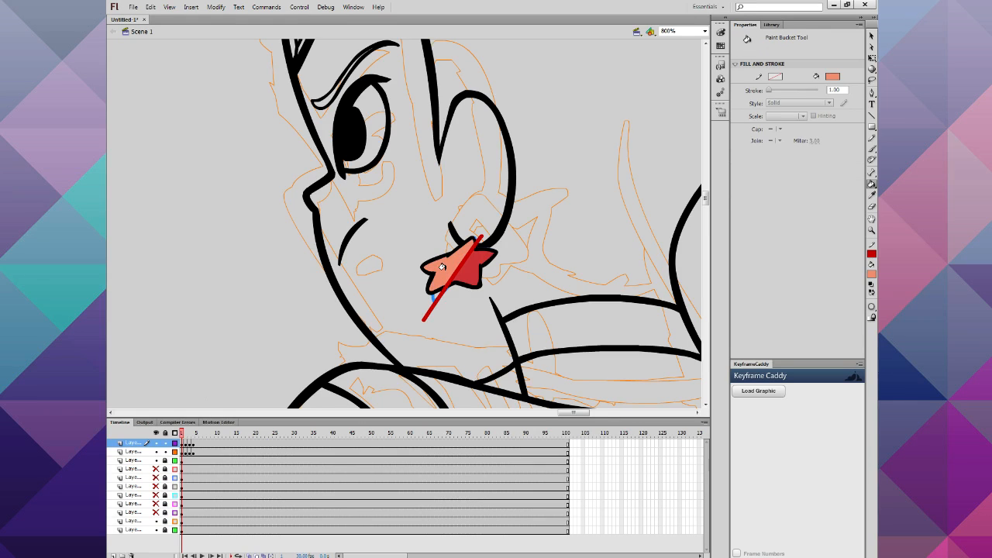
Step: Delete the whole red dividing line from the frame 1 star and remove the layer holding the blue star sketch
key(v)
click(469, 260)
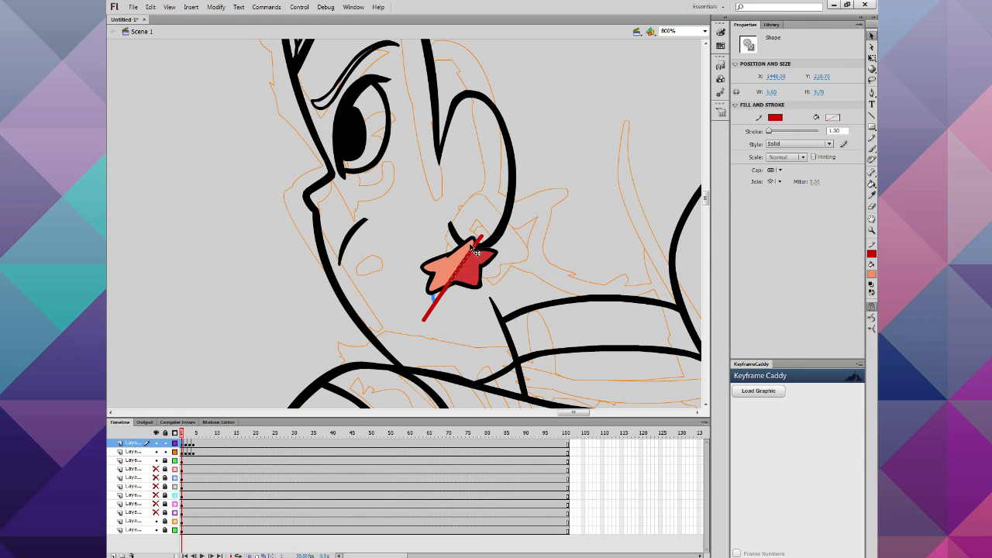
key(Escape)
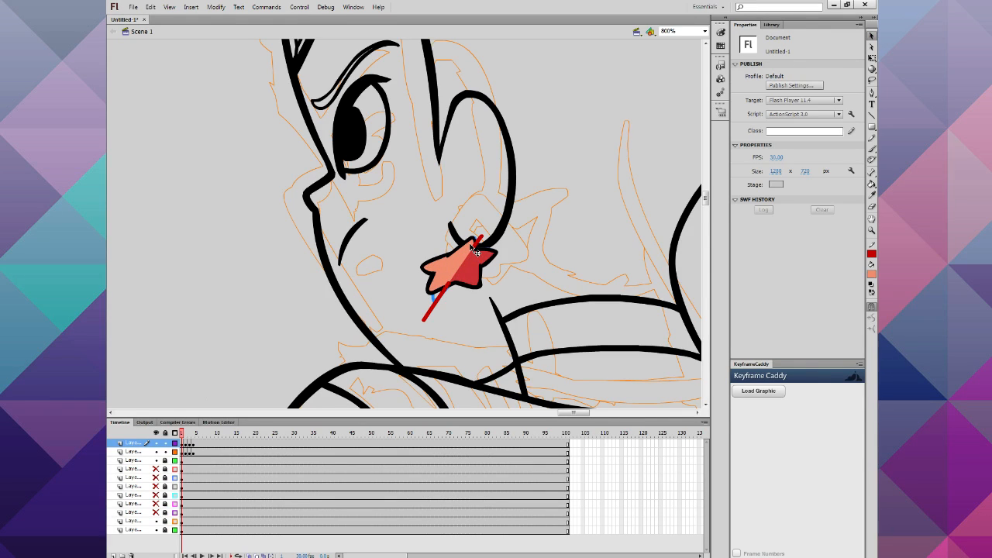
click(475, 252)
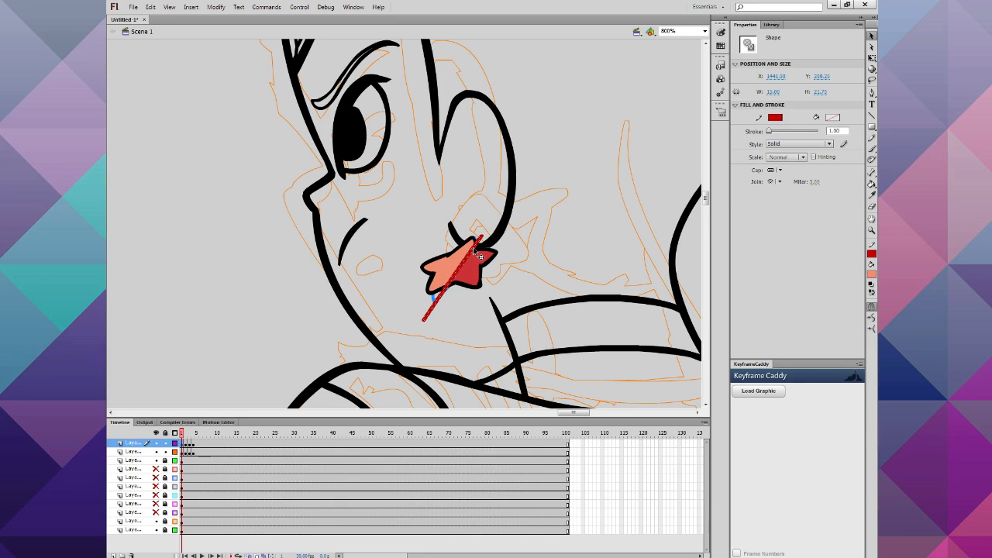
key(Delete)
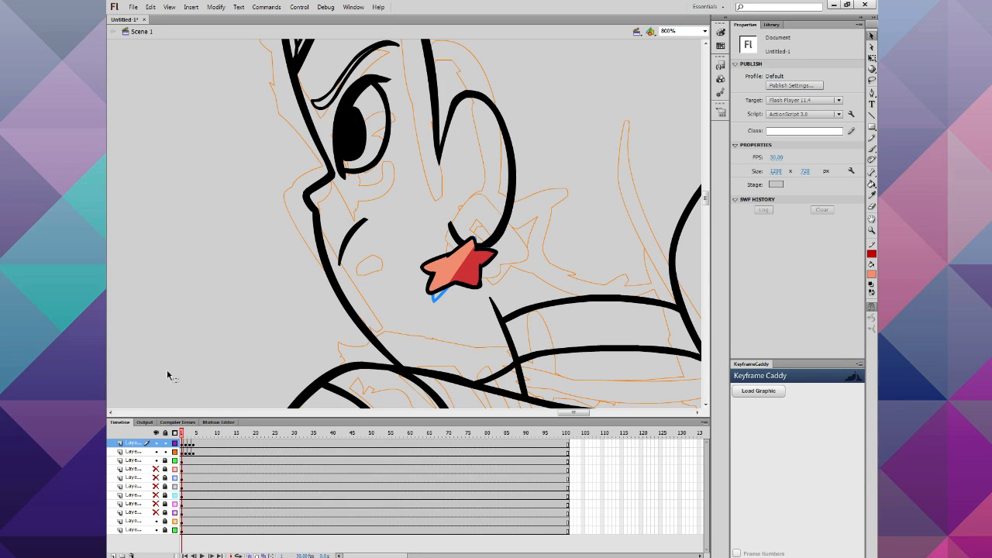
right_click(139, 451)
click(163, 264)
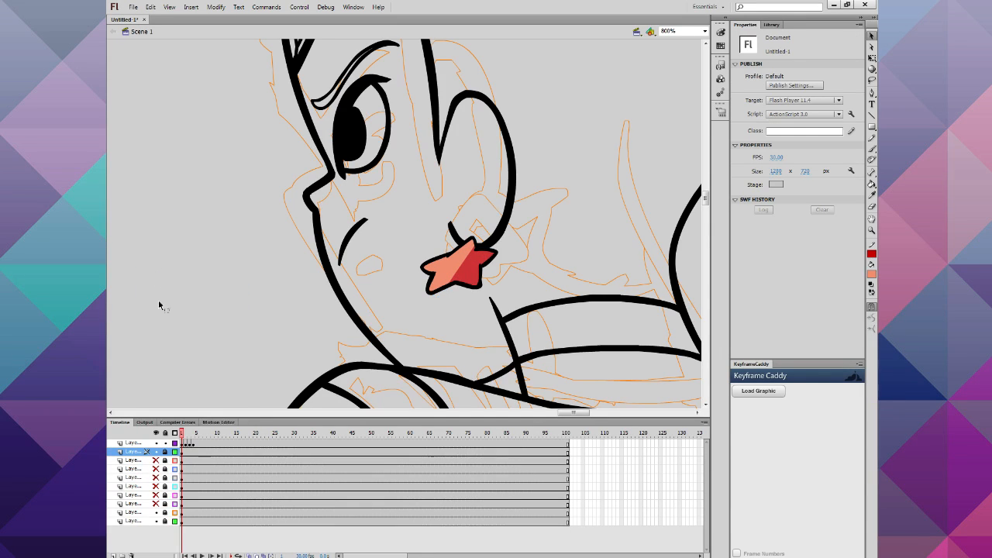
Step: Copy frames 1 to 4 of the star layer and add a new layer above it
drag(186, 446, 193, 444)
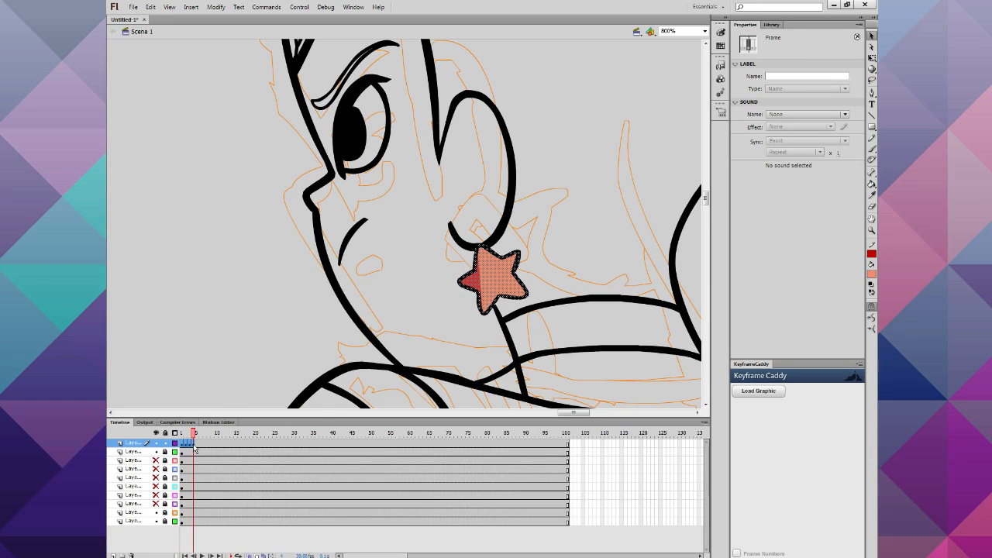
right_click(193, 444)
click(226, 320)
click(114, 555)
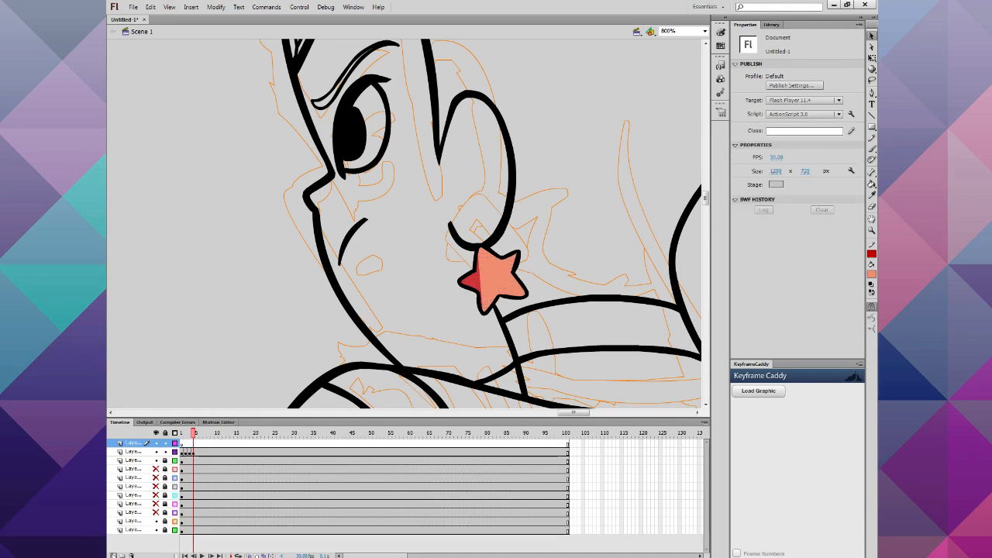
Step: Create a new symbol and paste the copied star frames into its timeline starting at frame 1
click(191, 7)
click(192, 18)
key(Return)
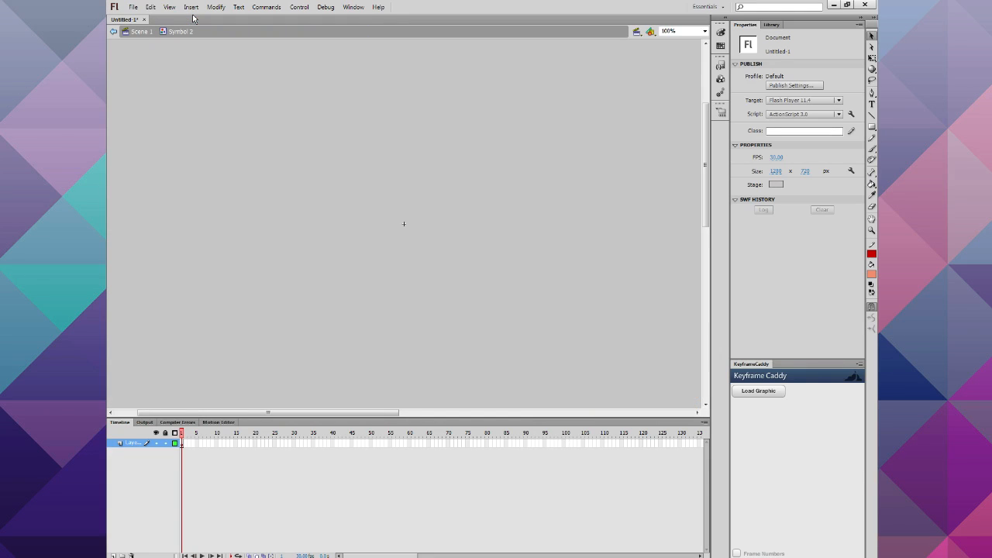
right_click(184, 448)
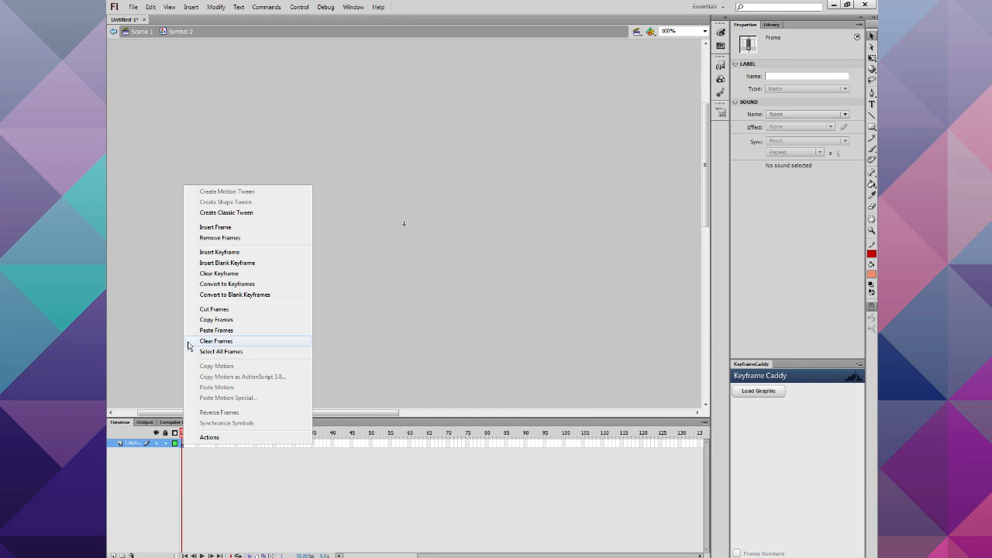
click(203, 341)
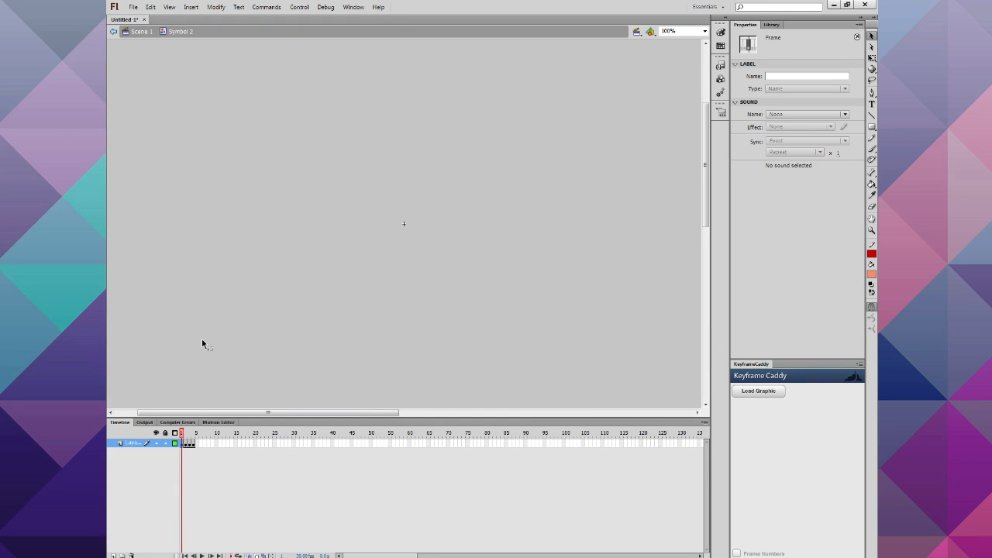
Step: Open the new star symbol's name for editing in the library
click(772, 24)
right_click(770, 221)
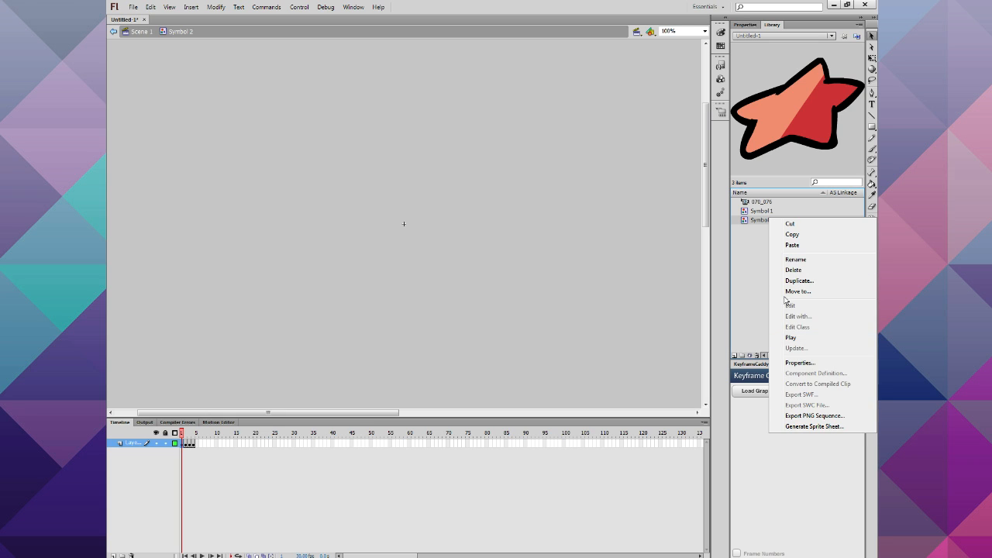
click(795, 259)
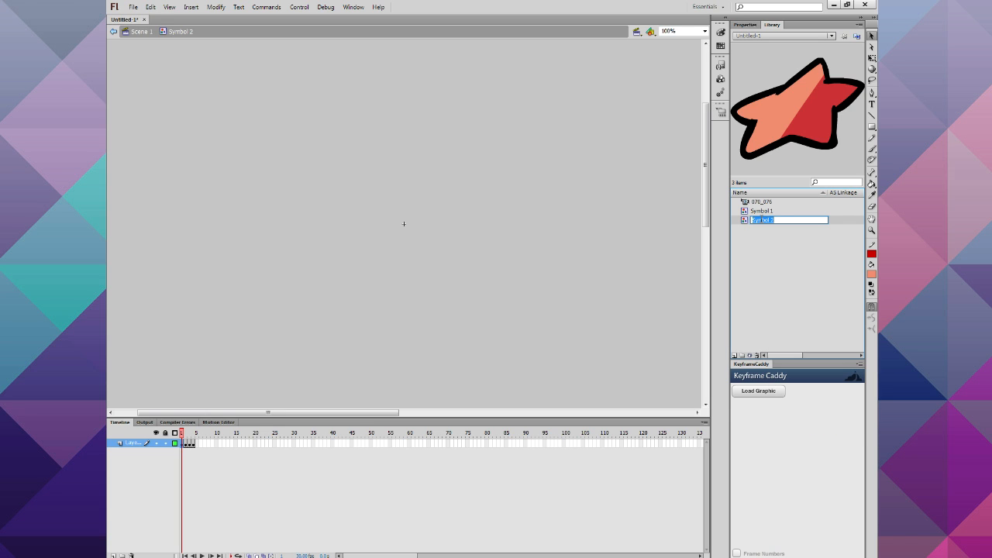
Step: Rename the Symbol 2 library item as "Earings" and return to Scene 1
text(Earings)
key(Return)
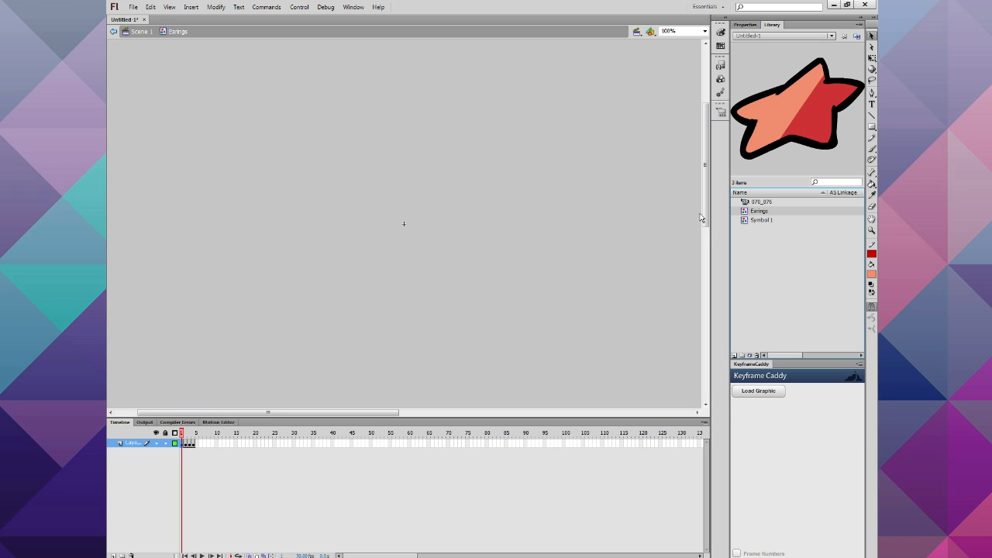
click(145, 31)
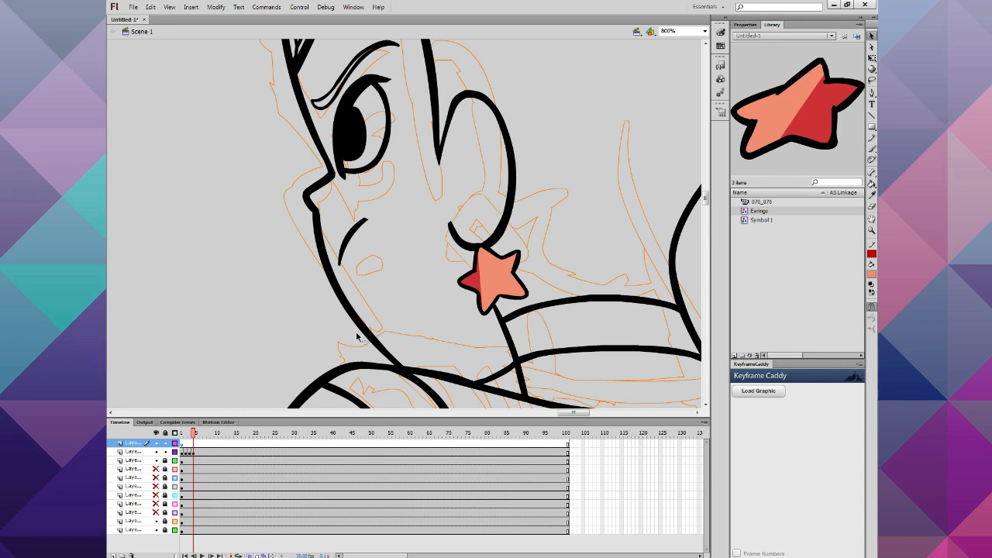
Step: Place an instance of the Earings symbol on frame 1 of the top layer, over the star below the character's ear
click(183, 445)
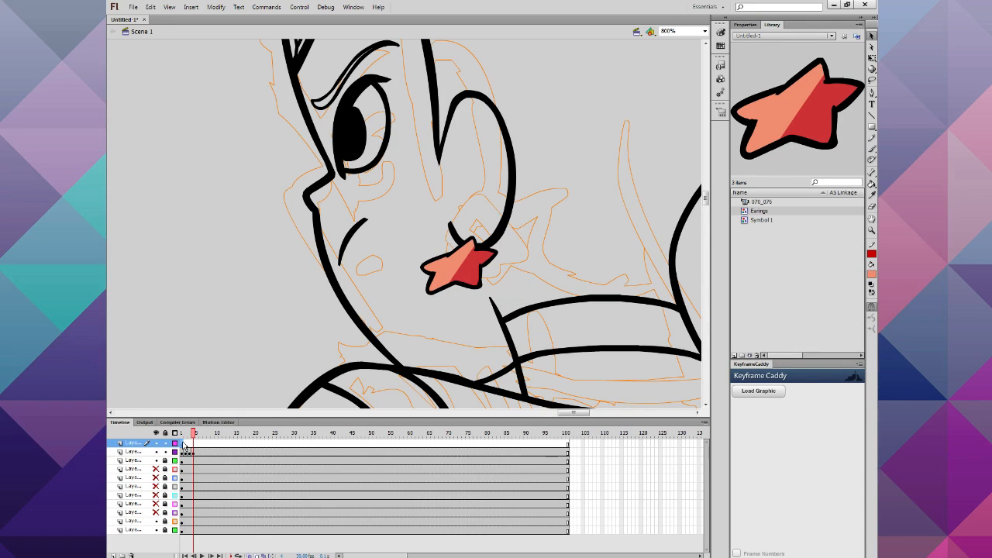
click(747, 25)
click(772, 25)
drag(759, 218, 465, 268)
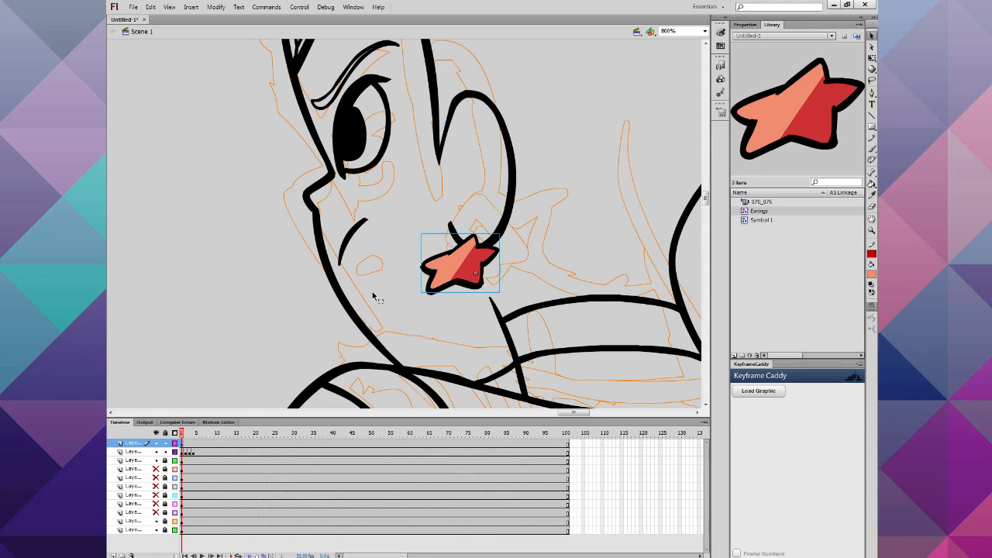
Step: Delete the old frame-by-frame star layer beneath the top layer and adjust the Earings instance's position under the earlobe
right_click(130, 452)
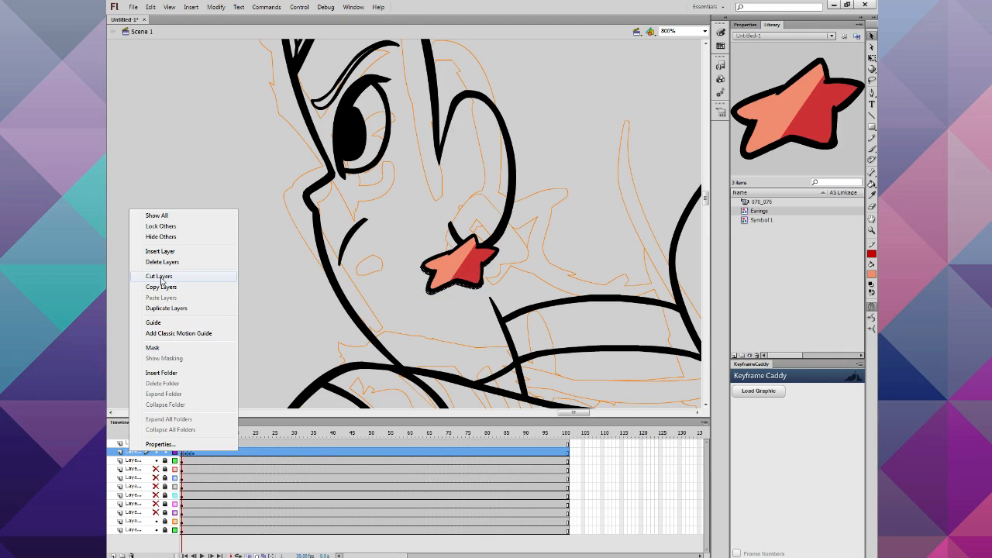
click(189, 263)
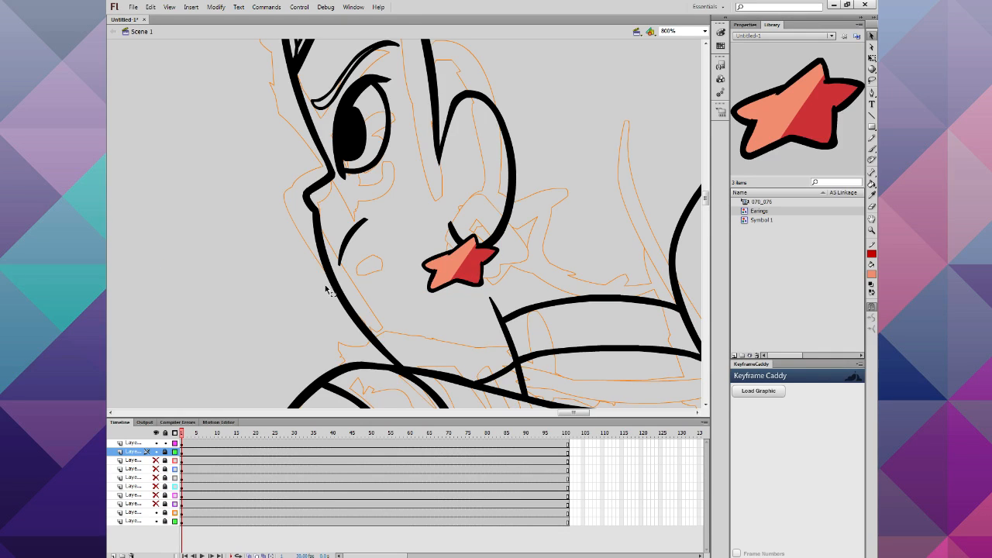
mouse_move(475, 268)
mouse_down()
mouse_move(469, 277)
mouse_move(469, 267)
mouse_up()
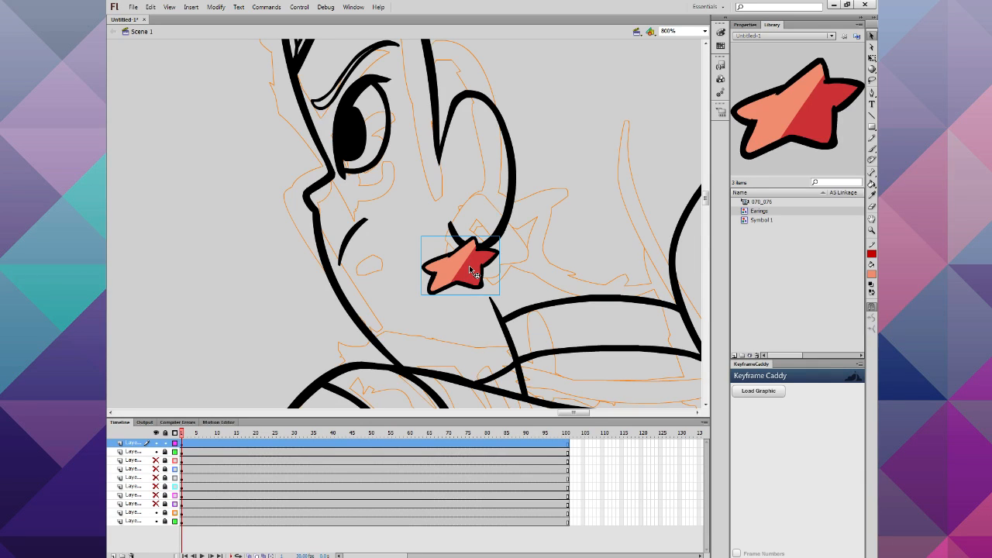
Step: Play back the scene to check the earring's motion on the whole character
click(196, 441)
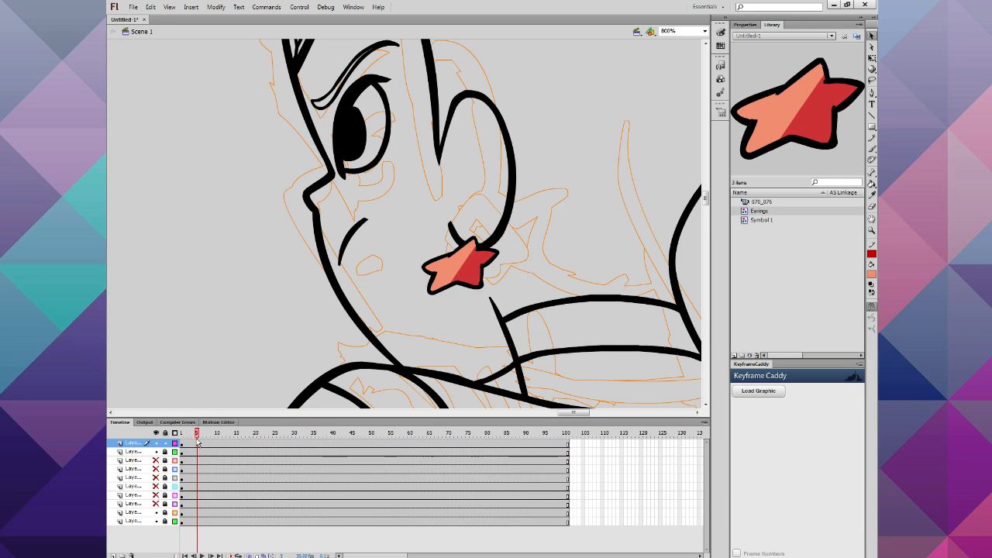
drag(197, 441, 140, 460)
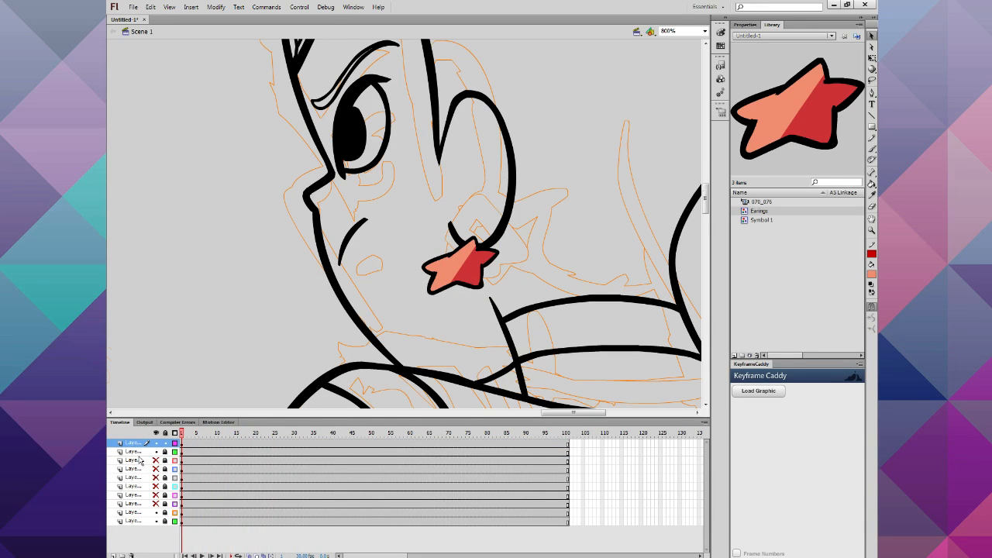
key(ctrl+minus)
key(ctrl+minus)
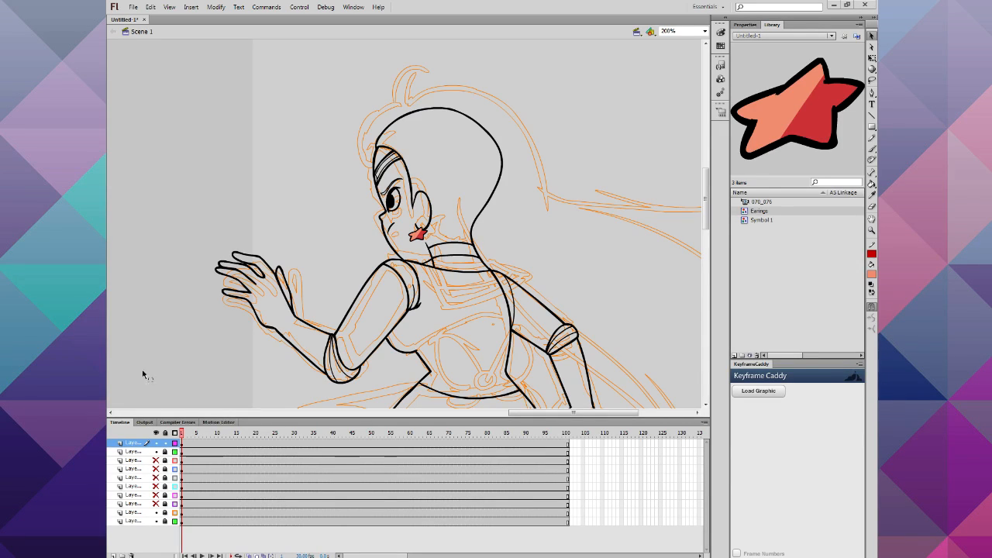
key(Return)
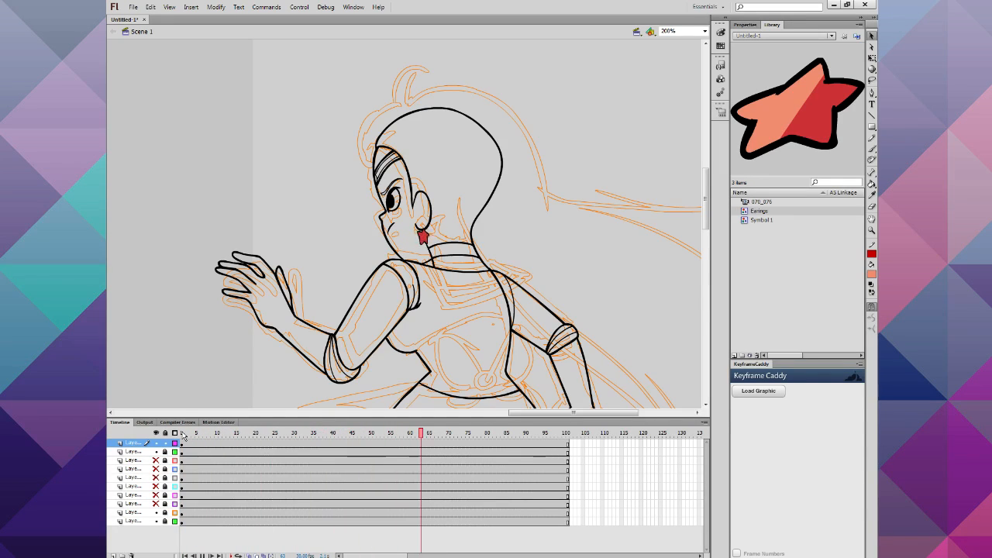
mouse_move(183, 434)
mouse_down()
mouse_move(160, 445)
mouse_move(261, 453)
mouse_move(185, 451)
mouse_up()
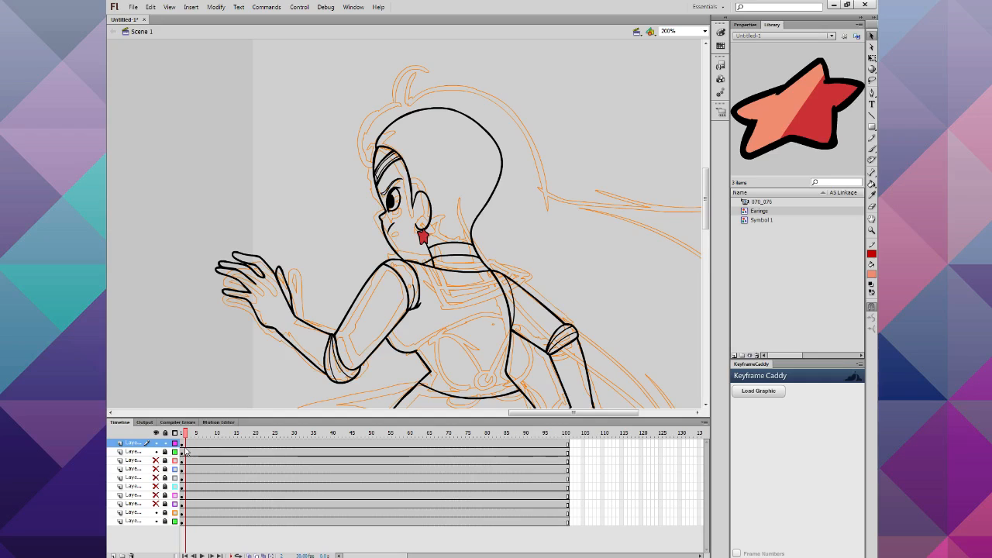
Step: Inside the Earings symbol, draw a near-vertical red line through the all-red star on frame 2, close to its left edge
double_click(423, 236)
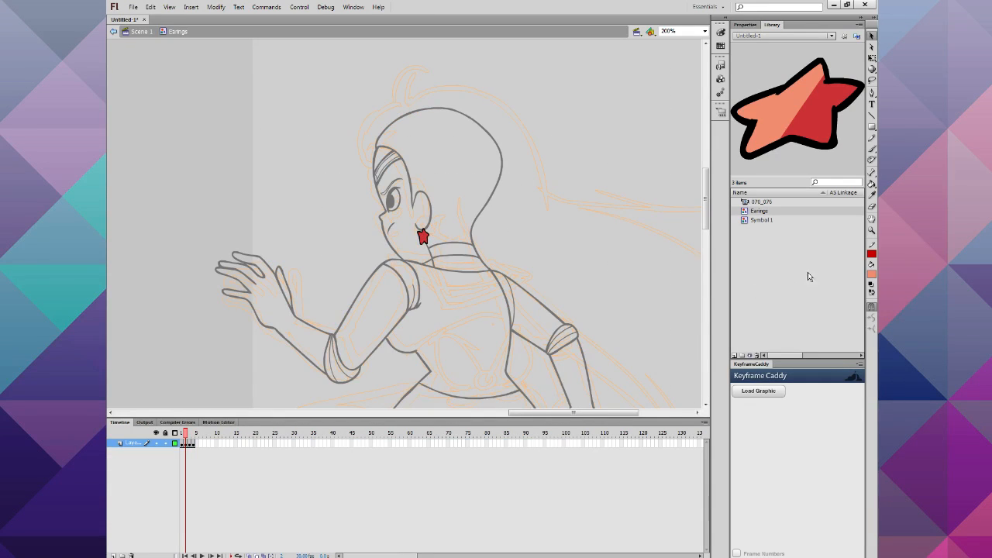
click(872, 230)
click(433, 251)
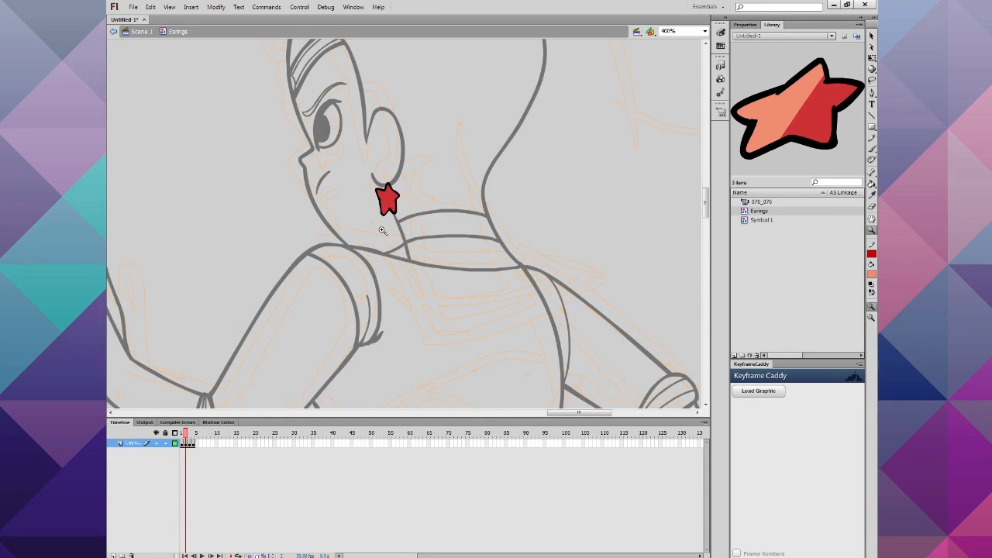
click(370, 224)
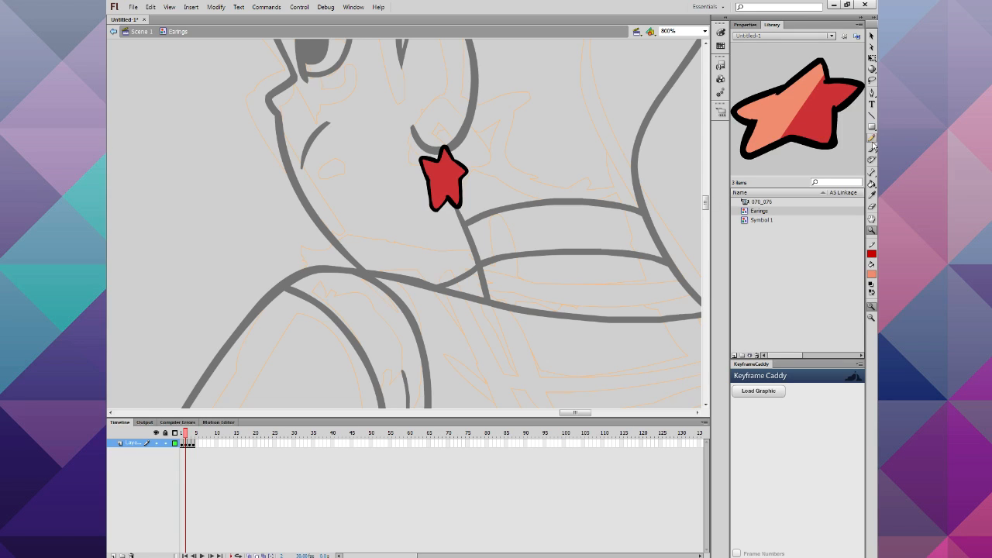
click(872, 115)
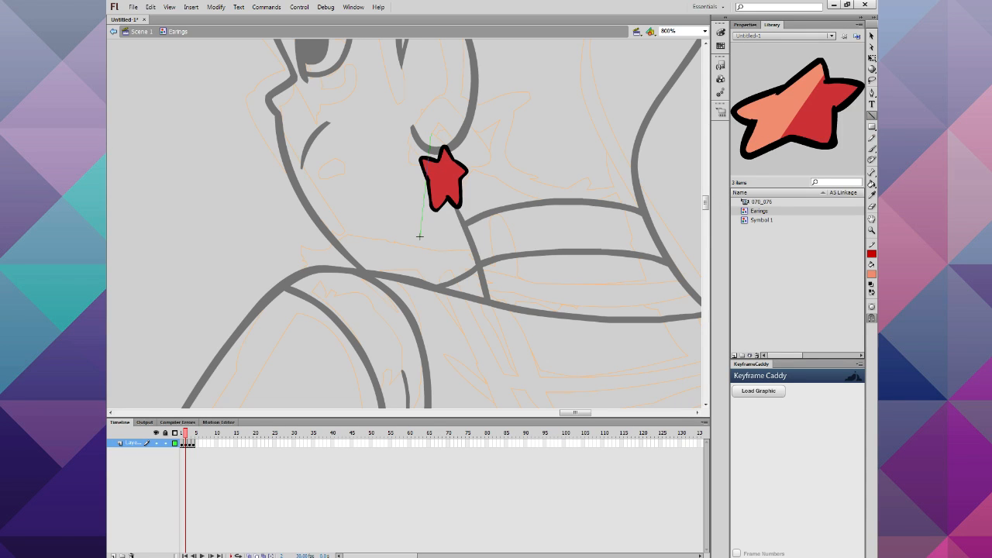
drag(429, 242, 429, 242)
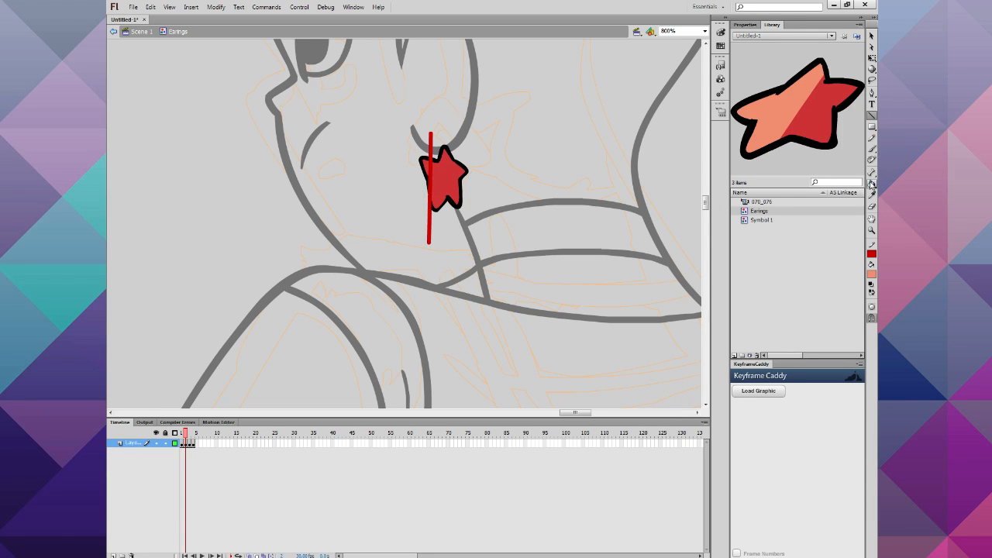
Step: Fill the star's larger area beside the line with the light salmon colour, then delete the dividing line
click(872, 183)
click(436, 177)
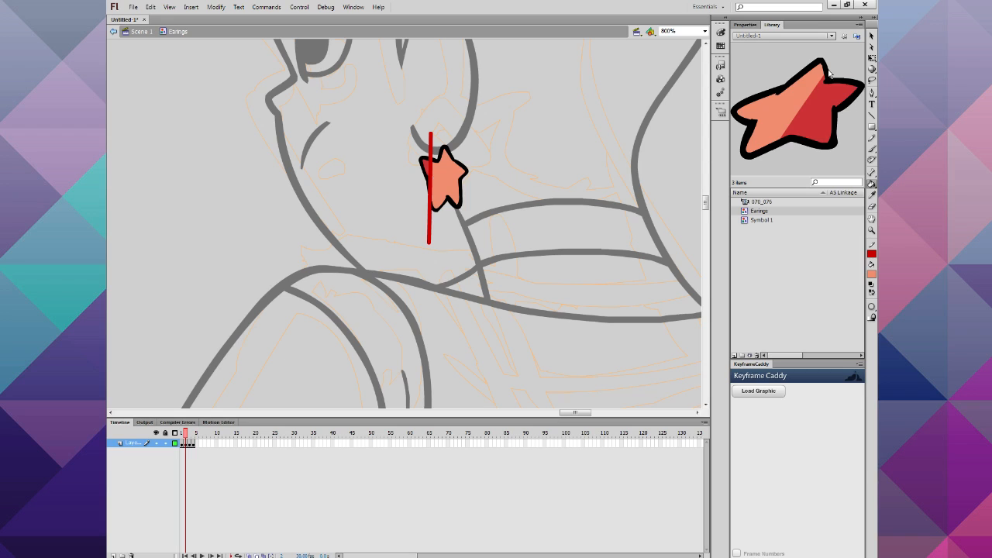
click(872, 37)
click(430, 153)
key(Delete)
key(Return)
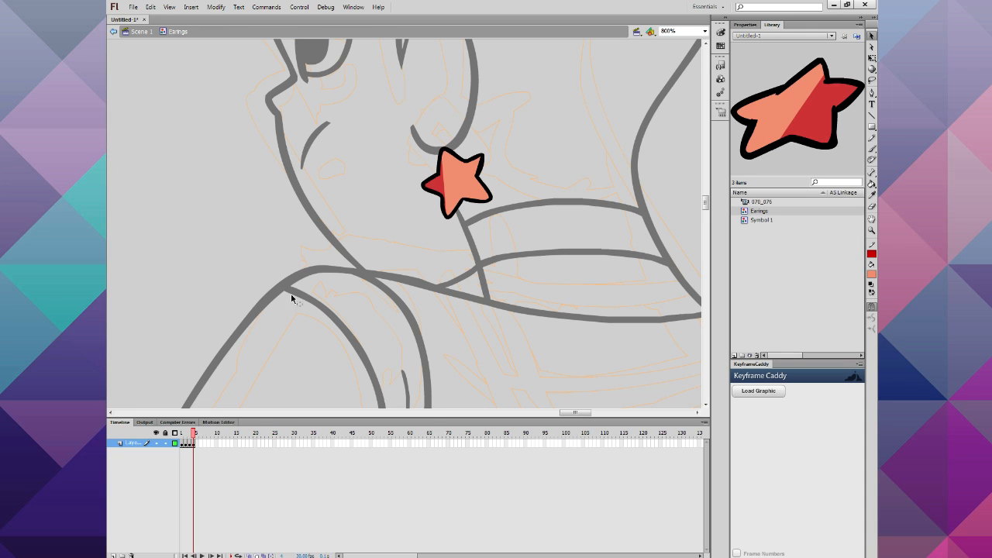
Step: Extend each of the four star keyframes in the Earings symbol by one frame so every drawing holds for two frames
click(183, 444)
key(F5)
click(189, 444)
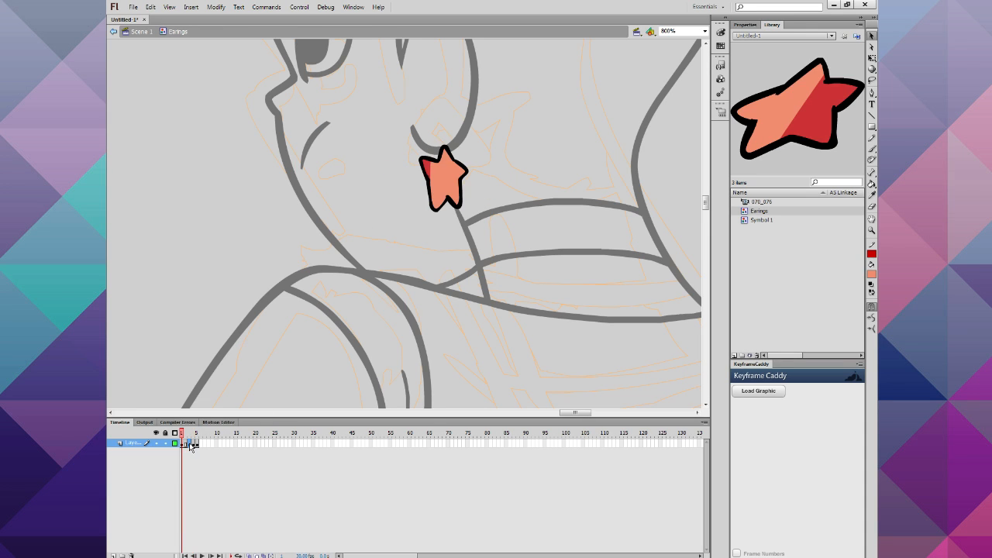
key(F5)
click(198, 444)
key(F5)
click(206, 444)
key(F5)
Step: Play the slowed earring animation inside the symbol and again in Scene 1 to check its timing
key(Return)
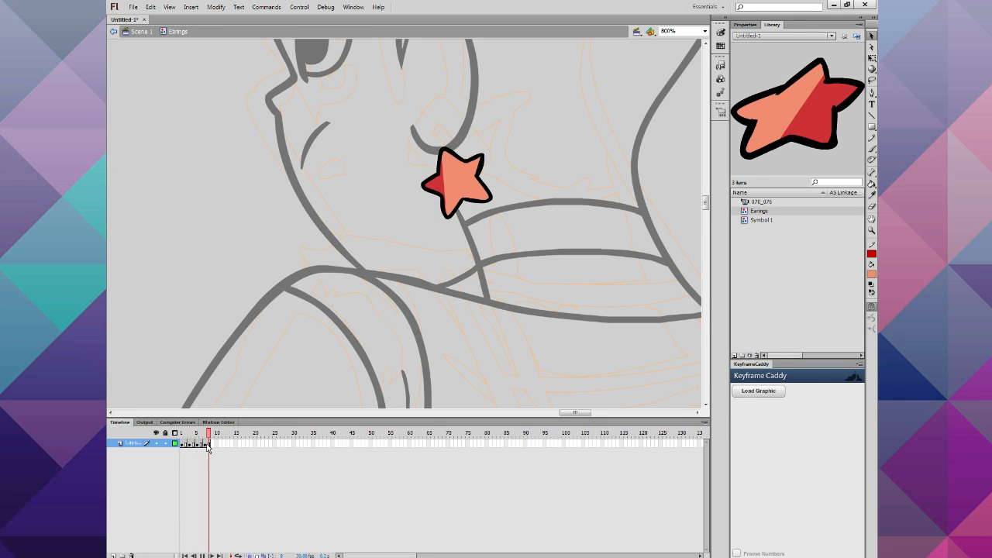
key(Return)
key(Return)
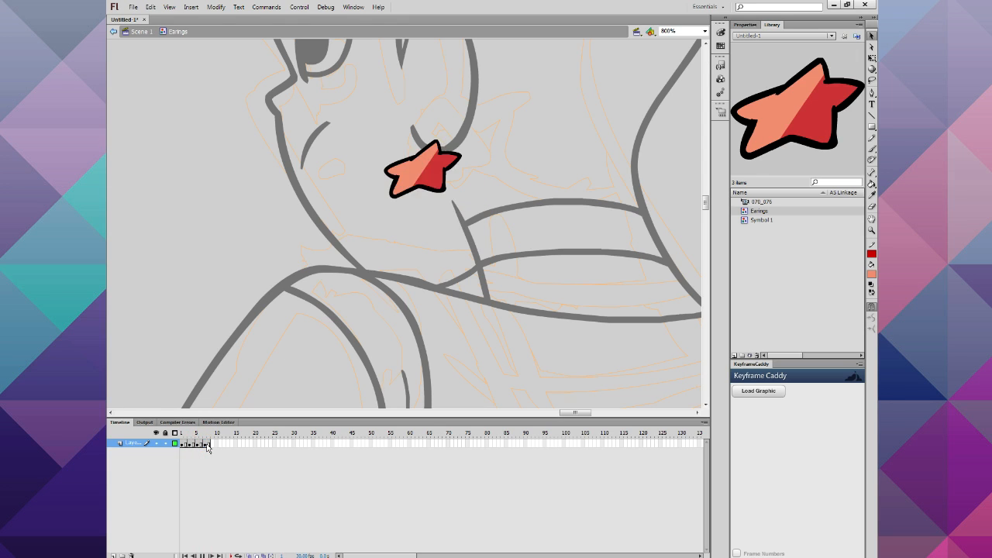
click(139, 32)
key(ctrl+minus)
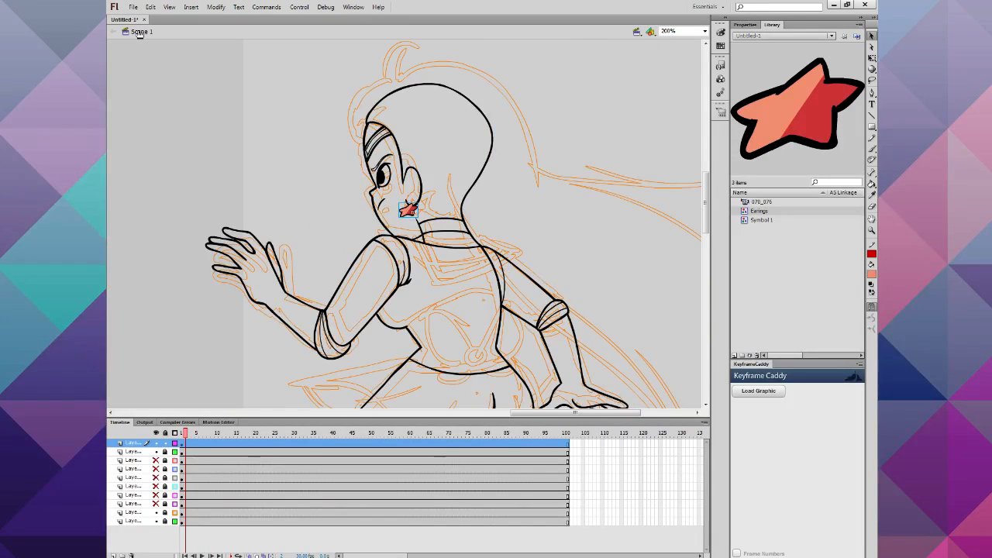
key(Return)
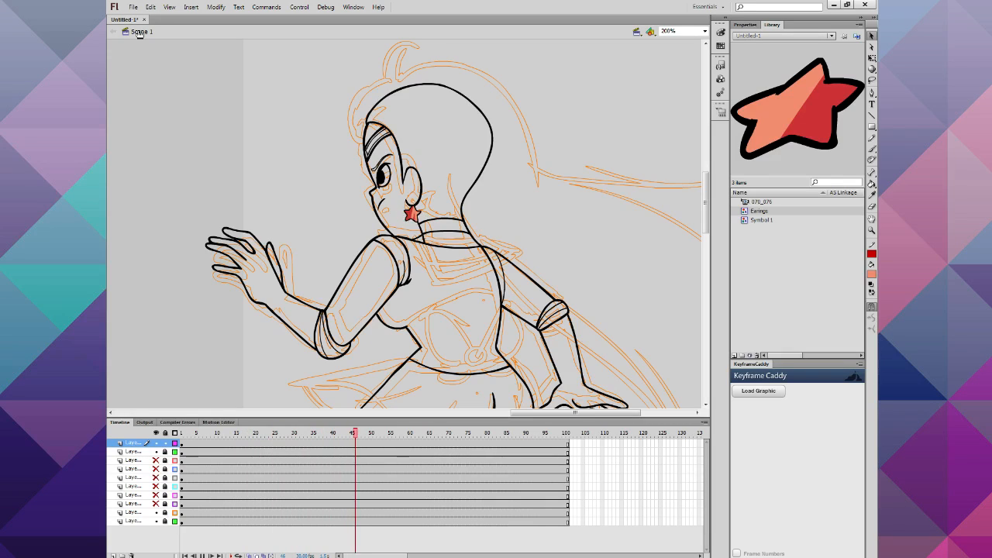
key(Return)
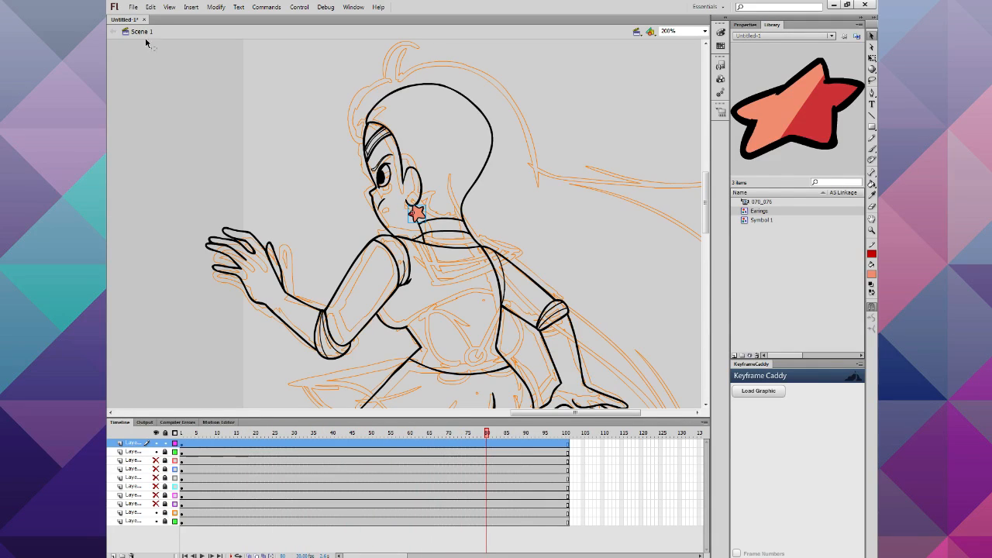
Step: Go back to frame 1 of Scene 1 and open the Earings instance for editing in place
click(186, 443)
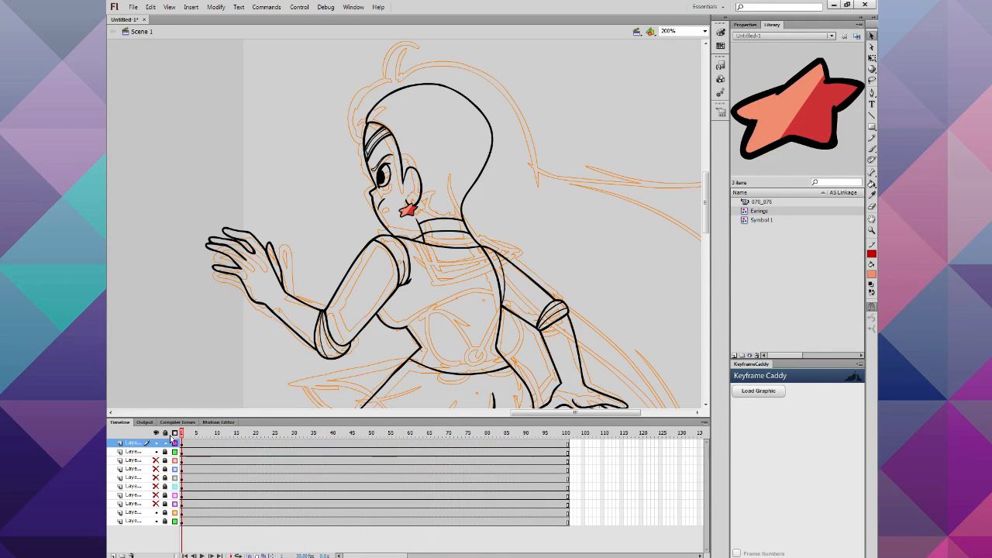
mouse_move(186, 444)
mouse_down()
mouse_move(259, 448)
mouse_move(183, 448)
mouse_up()
double_click(401, 220)
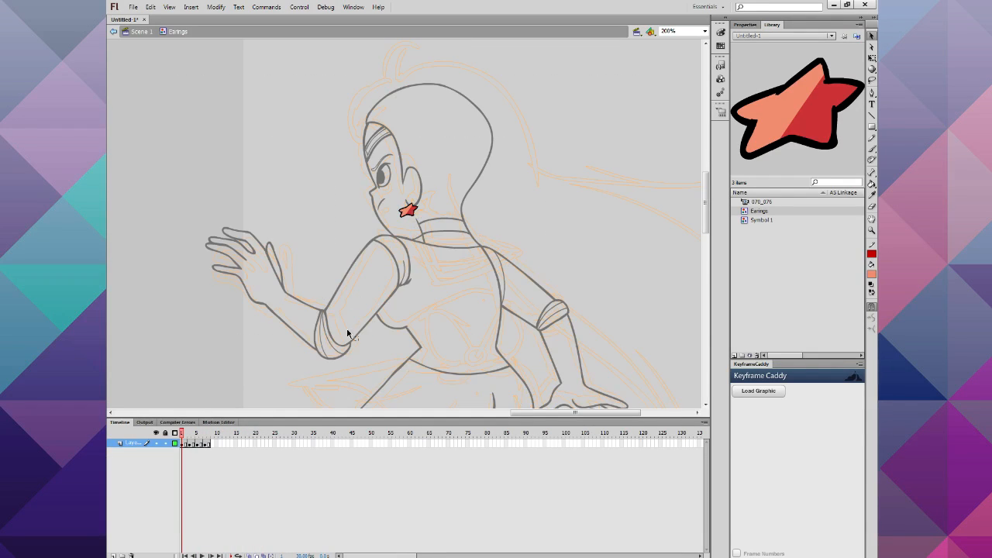
click(871, 230)
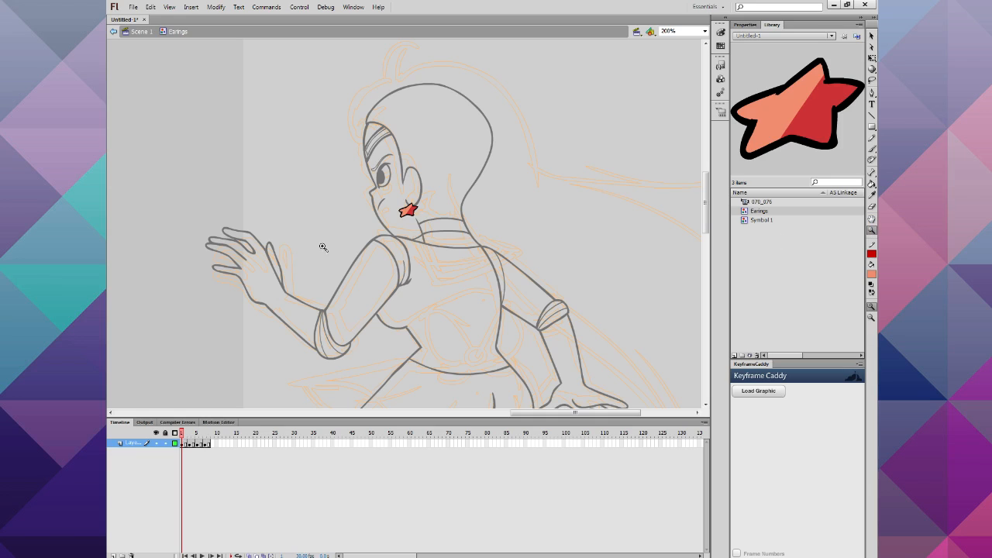
click(383, 220)
click(377, 224)
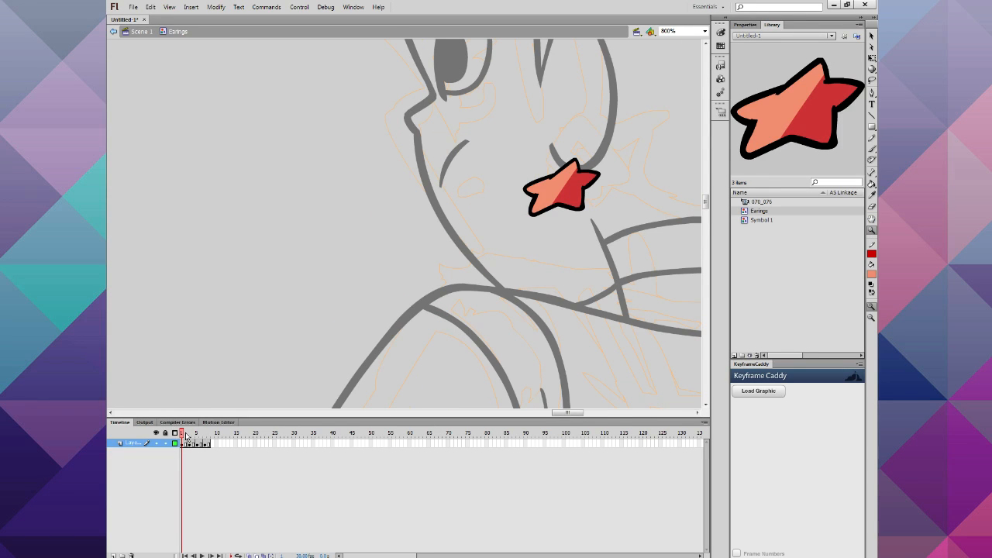
Step: Review the star drawings along the Earings timeline, undo the last frame change, and remove two frames starting at frame 3
drag(192, 432, 190, 433)
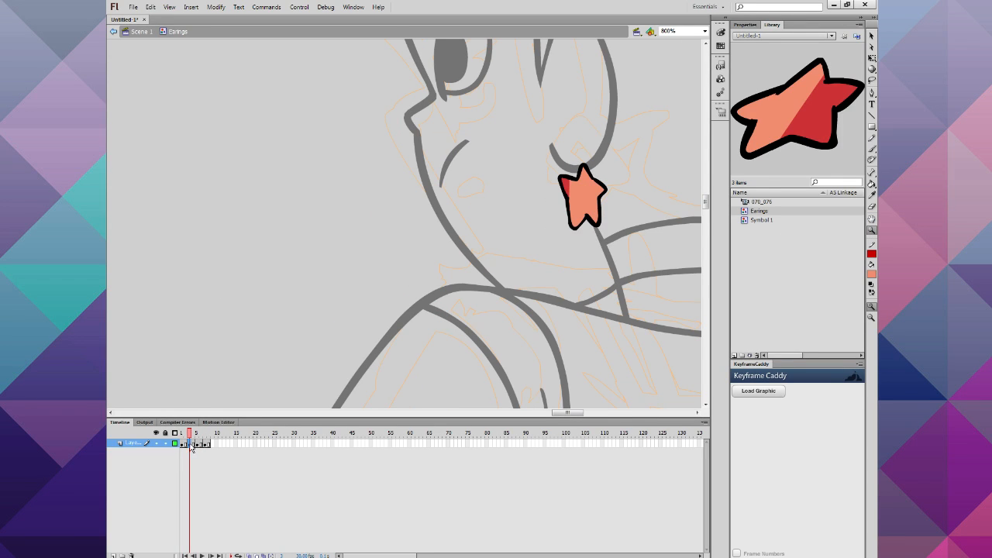
click(199, 445)
click(207, 446)
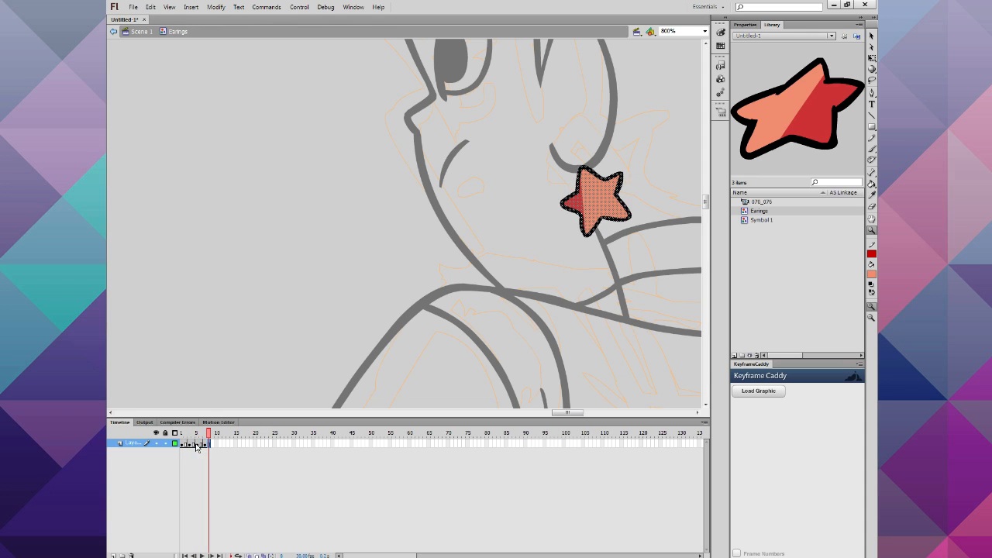
mouse_move(191, 445)
mouse_down()
mouse_move(218, 448)
mouse_move(191, 443)
mouse_up()
key(ctrl+z)
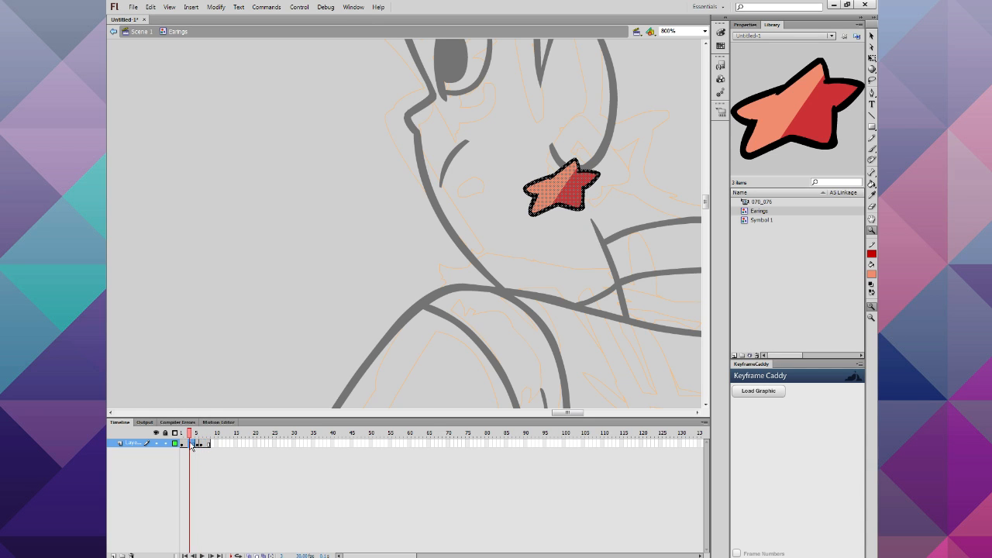
right_click(191, 442)
click(226, 235)
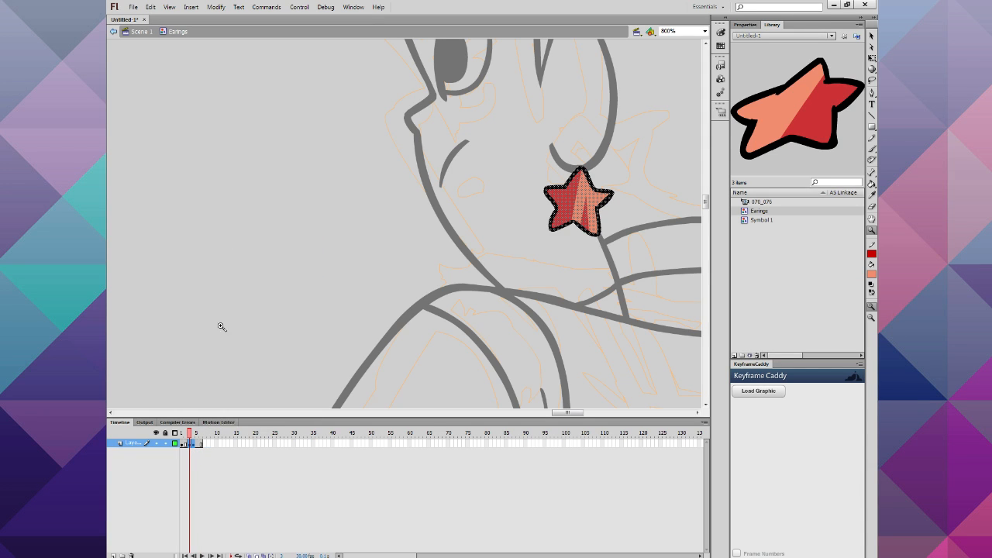
Step: Insert keyframes on the Earings layer from frame 5 through frame 9
click(193, 448)
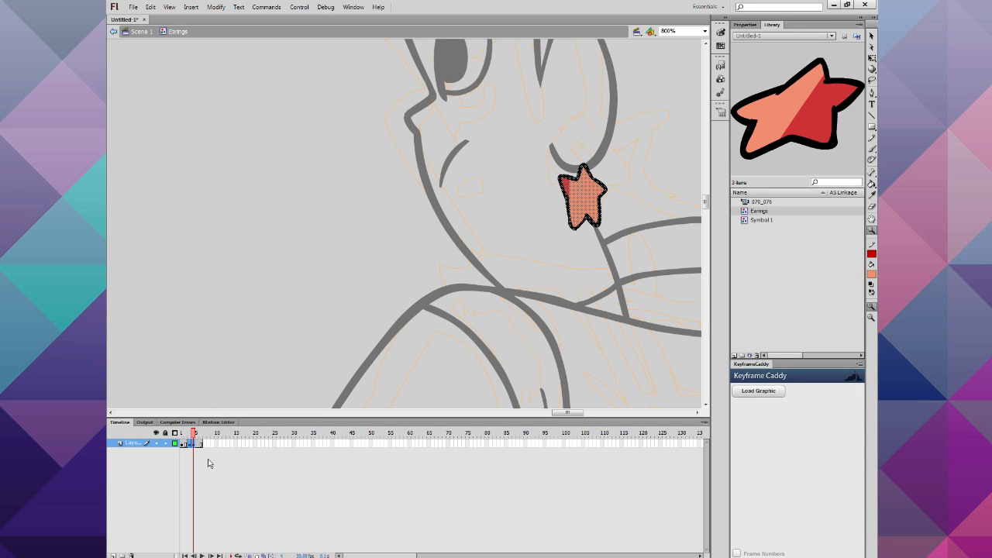
key(F6)
key(F6)
key(F6)
key(F6)
key(F6)
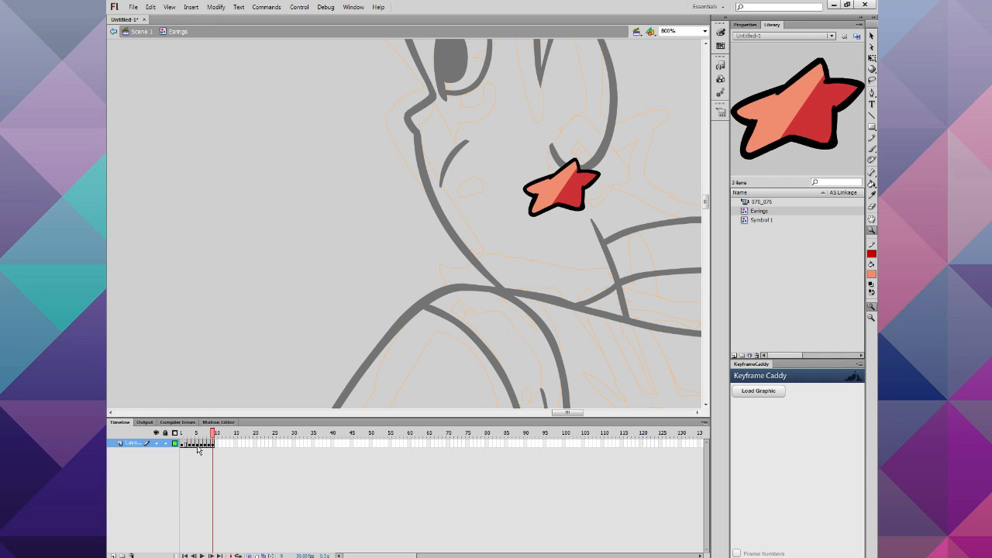
Step: Undo the inserted keyframes and the earlier frame removals on the Earings layer
key(ctrl+z)
key(ctrl+z)
key(ctrl+z)
key(ctrl+z)
key(ctrl+z)
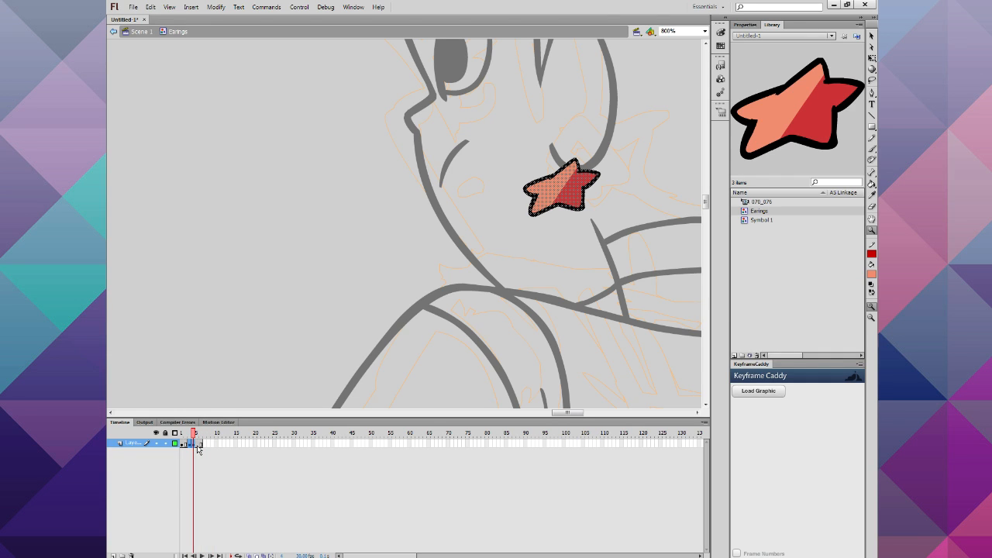
key(ctrl+z)
key(ctrl+z)
key(ctrl+z)
key(ctrl+z)
key(ctrl+z)
key(ctrl+z)
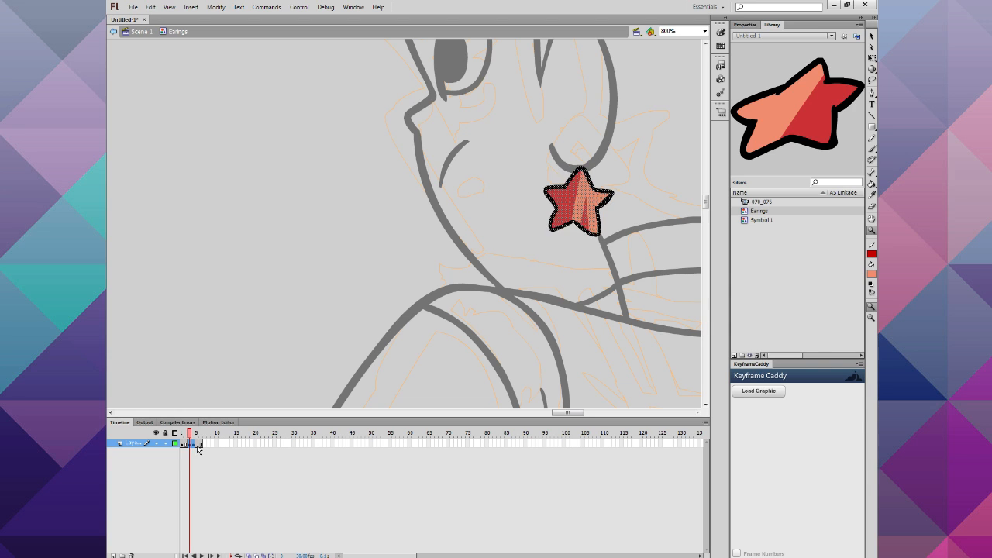
key(ctrl+z)
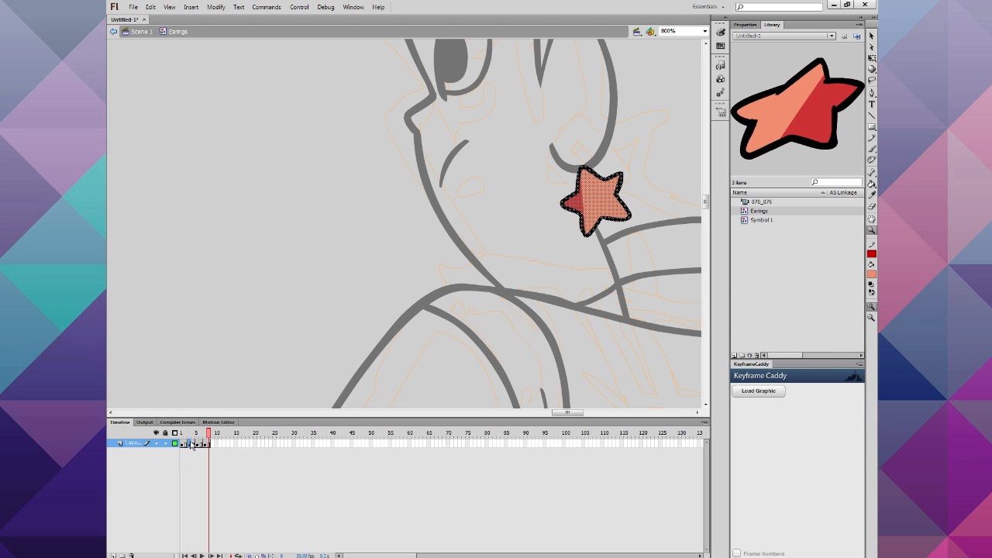
drag(190, 444, 219, 445)
click(214, 445)
click(218, 446)
right_click(217, 444)
click(248, 235)
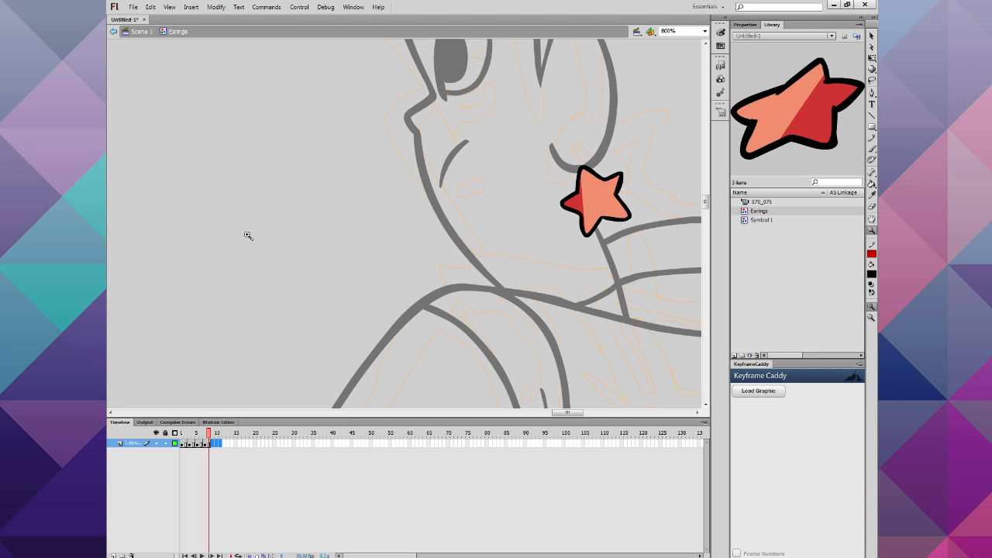
Step: Turn on Loop Playback and play the earring animation
key(Return)
click(299, 8)
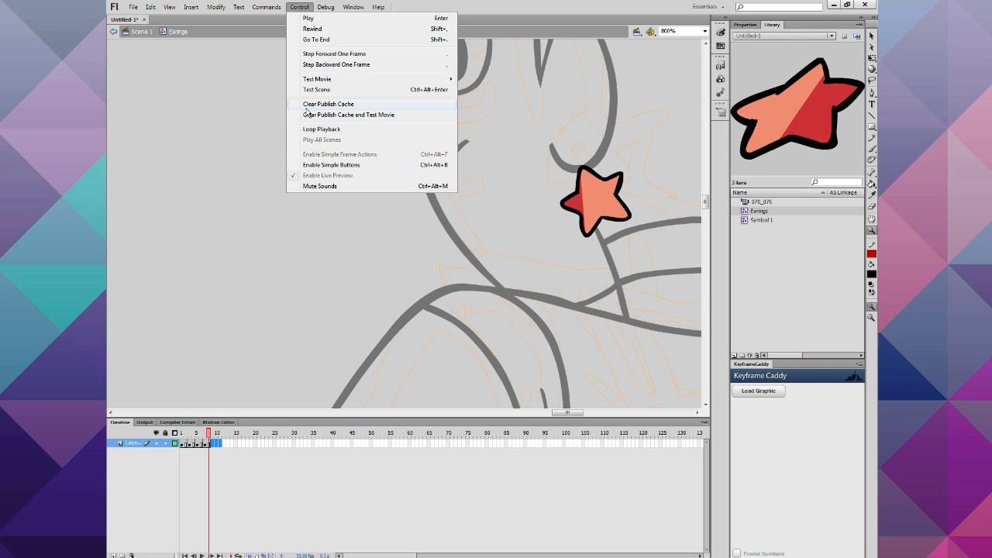
click(310, 128)
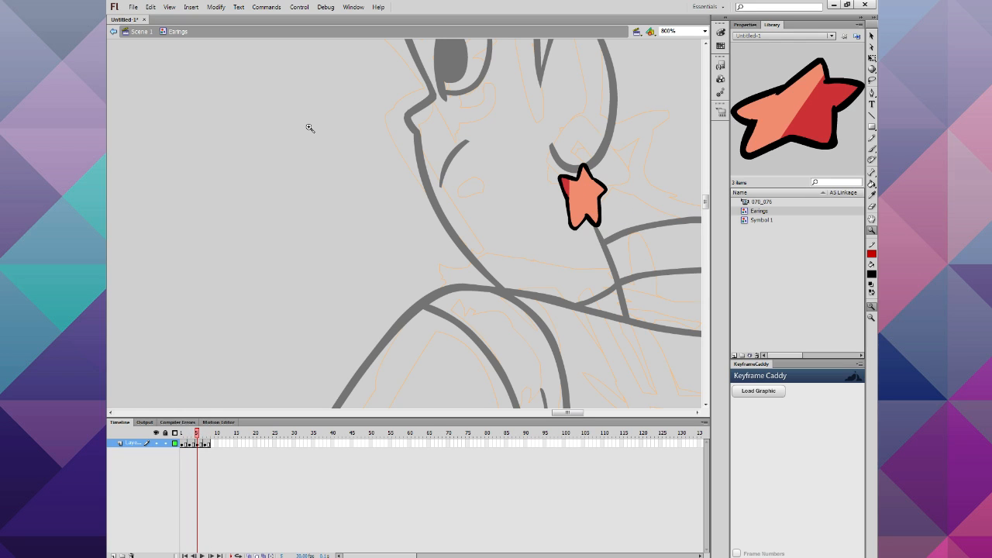
Step: Remove the star drawing at frames 5 and 6 from the Earings timeline and play the shortened loop
click(186, 434)
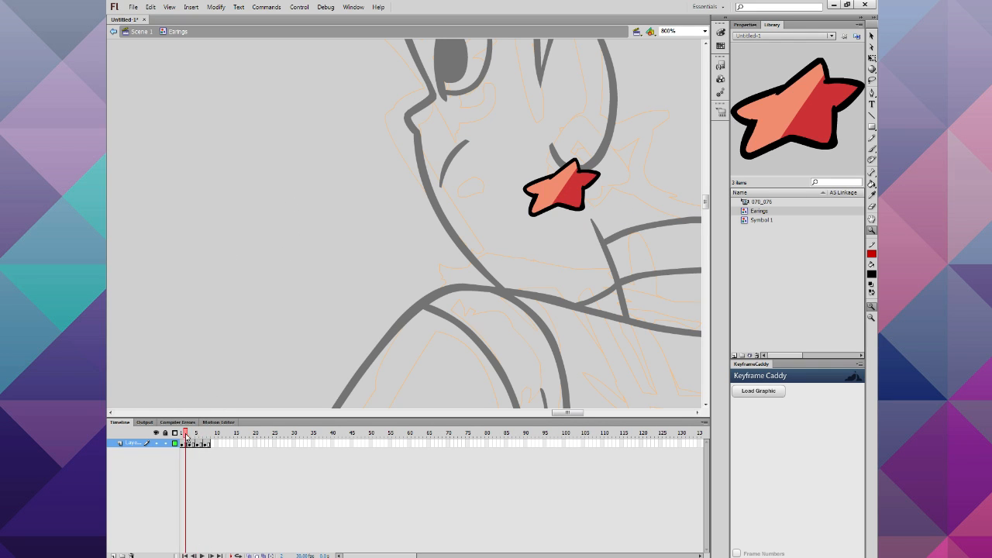
drag(186, 436, 200, 451)
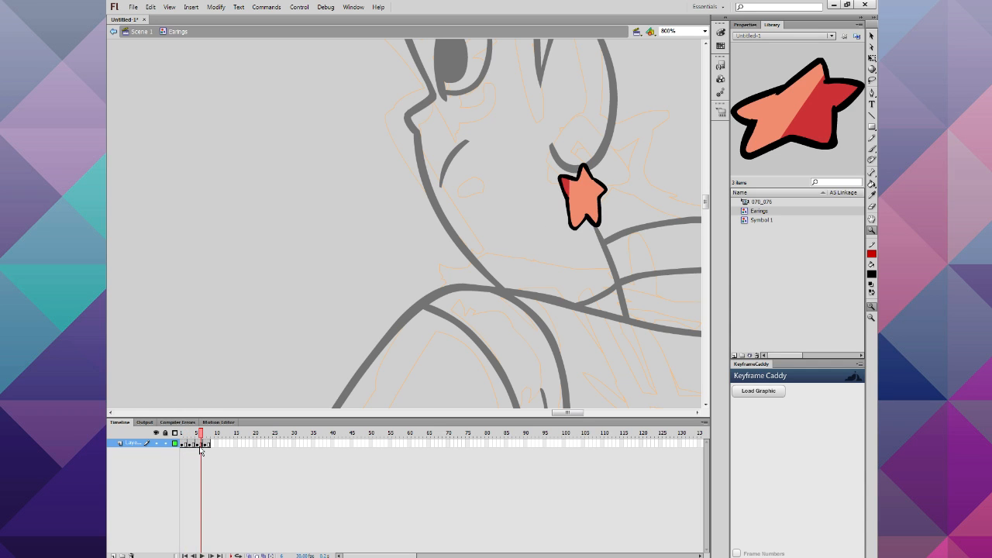
right_click(199, 453)
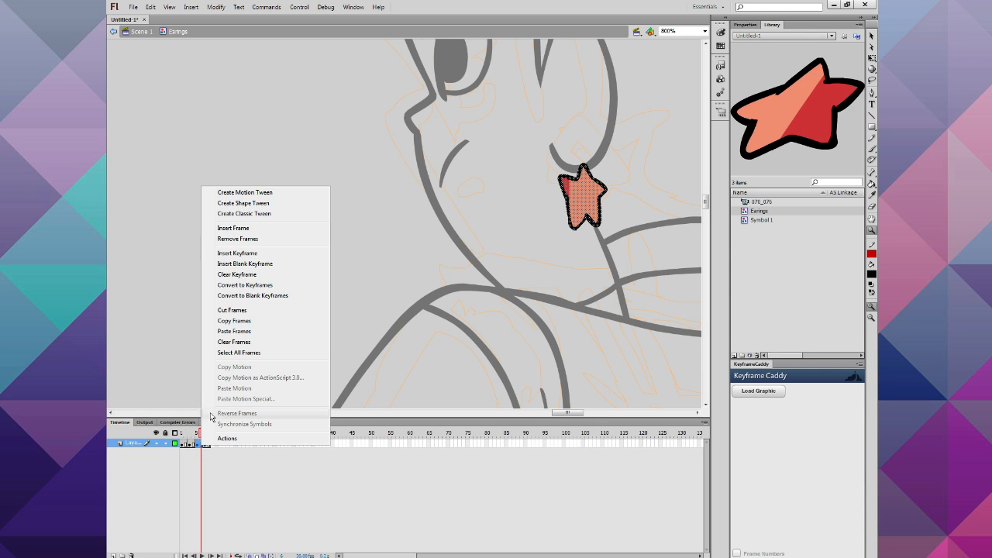
click(240, 237)
key(Return)
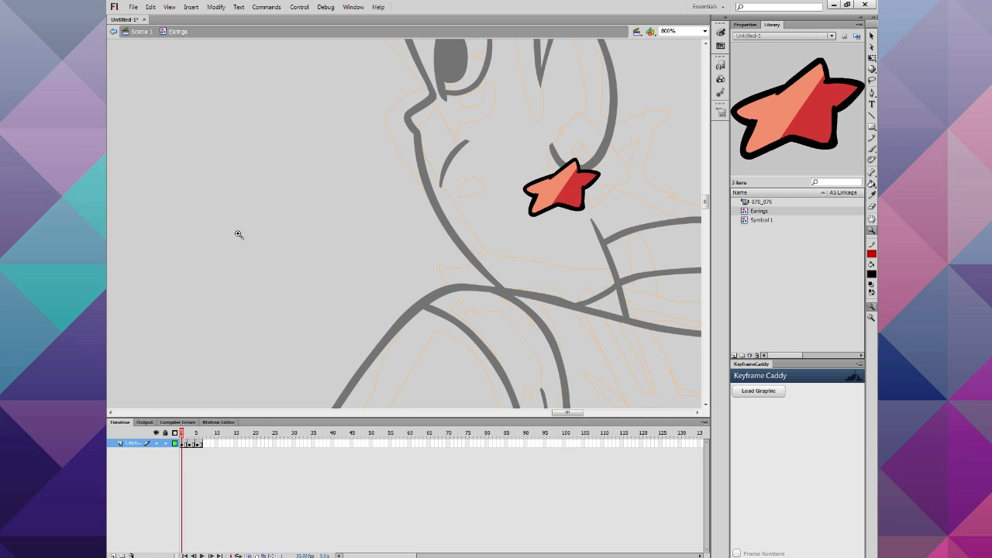
Step: On frame 1, sample the star's red as a second colour and fill both halves of the star with placeholder green
click(193, 440)
drag(196, 443, 183, 444)
click(872, 184)
click(872, 274)
click(570, 184)
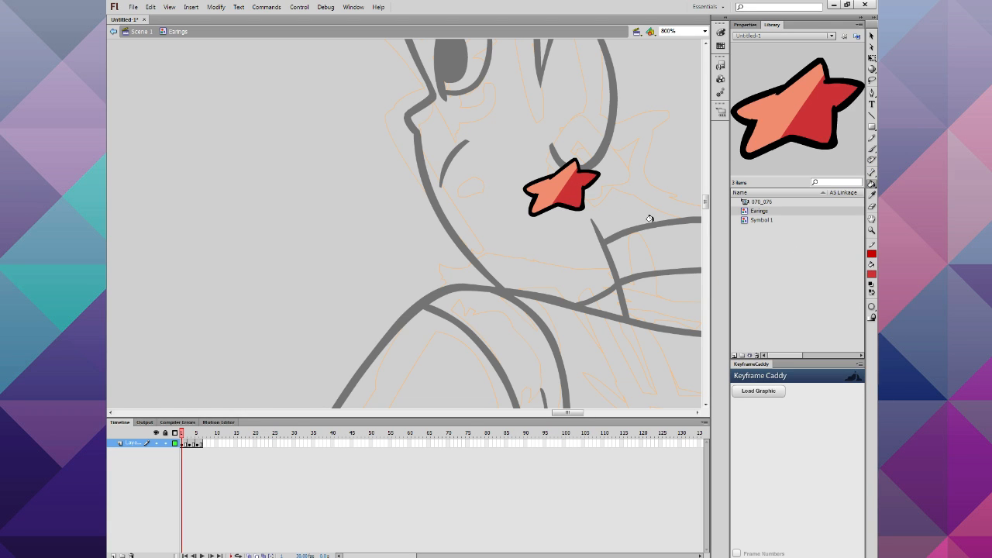
click(871, 255)
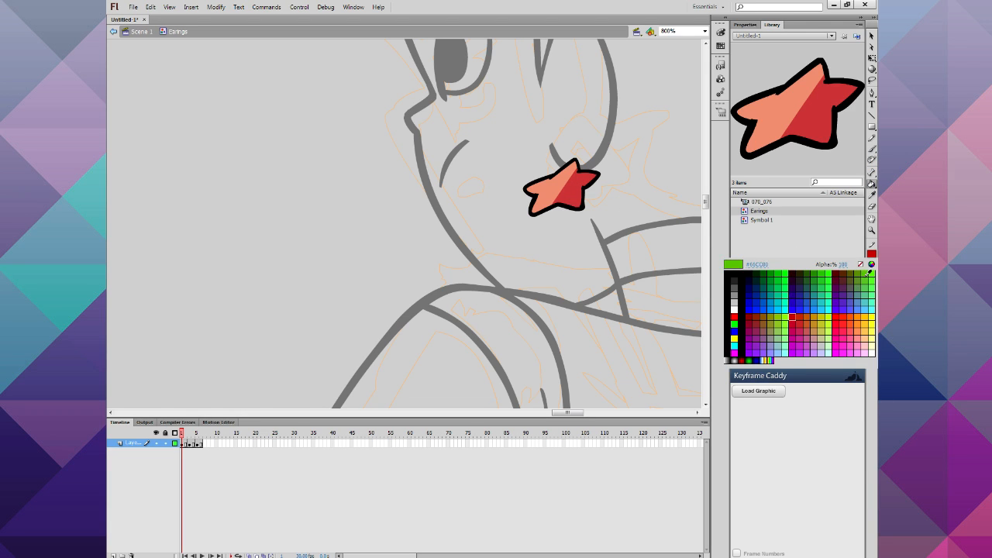
click(855, 279)
click(871, 293)
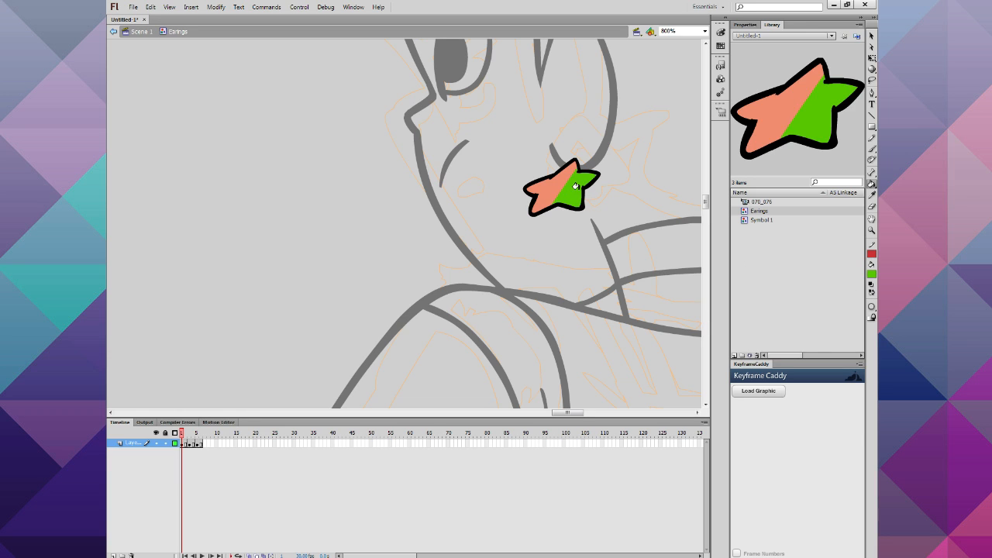
click(577, 186)
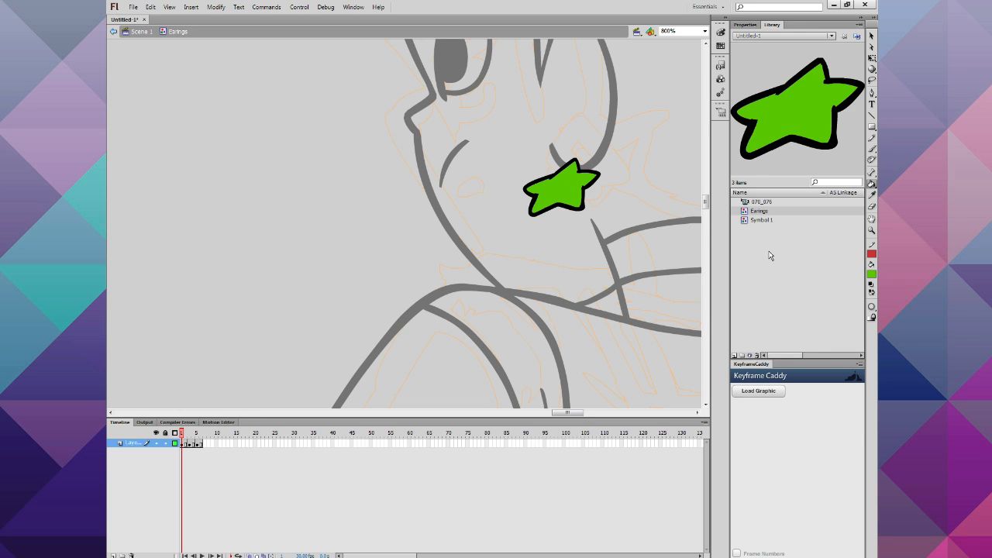
Step: Fill the left half of the frame 1 star with the sampled red
key(period)
key(comma)
click(873, 293)
click(564, 206)
click(556, 196)
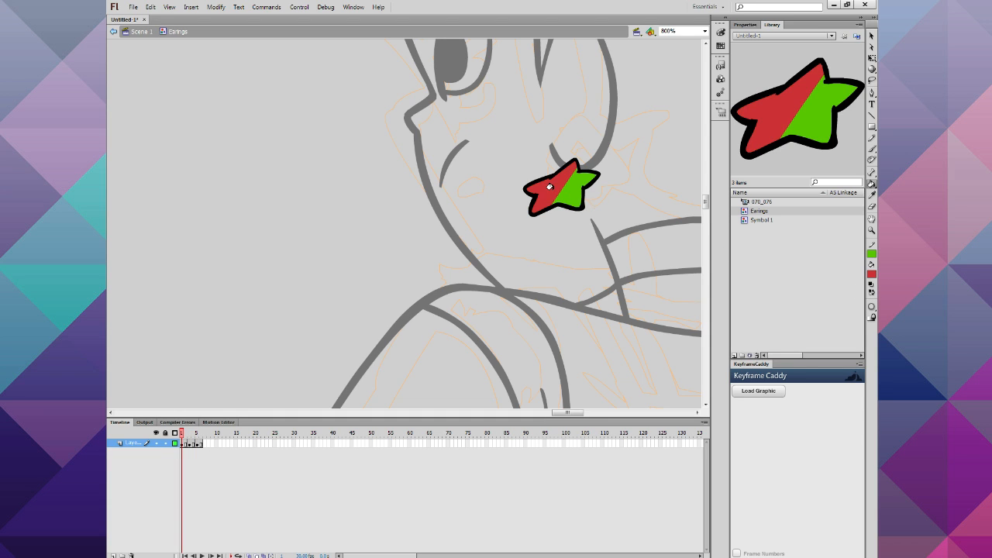
Step: Sample the light salmon from the frame 3 star and fill the right half of the frame 1 star with it
click(190, 438)
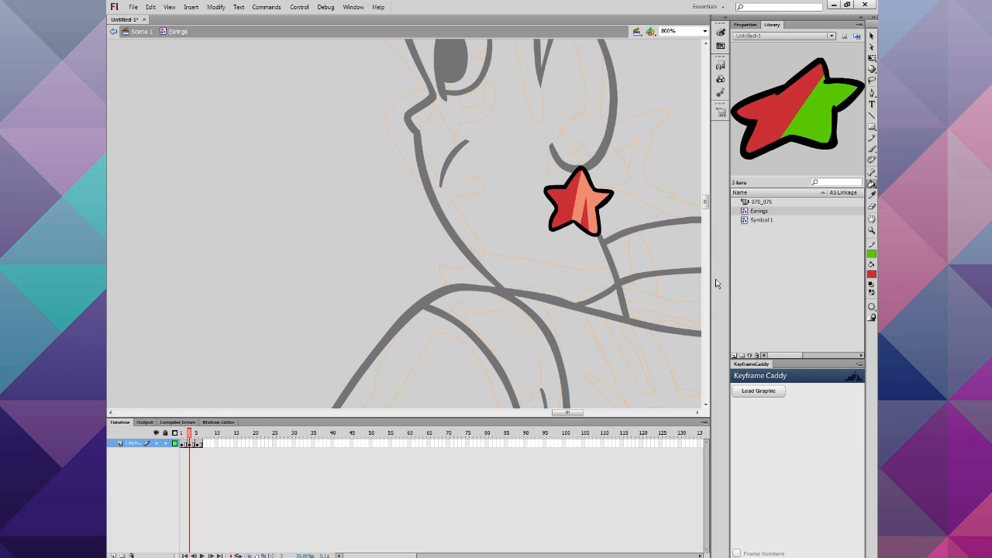
click(871, 269)
click(575, 198)
click(182, 434)
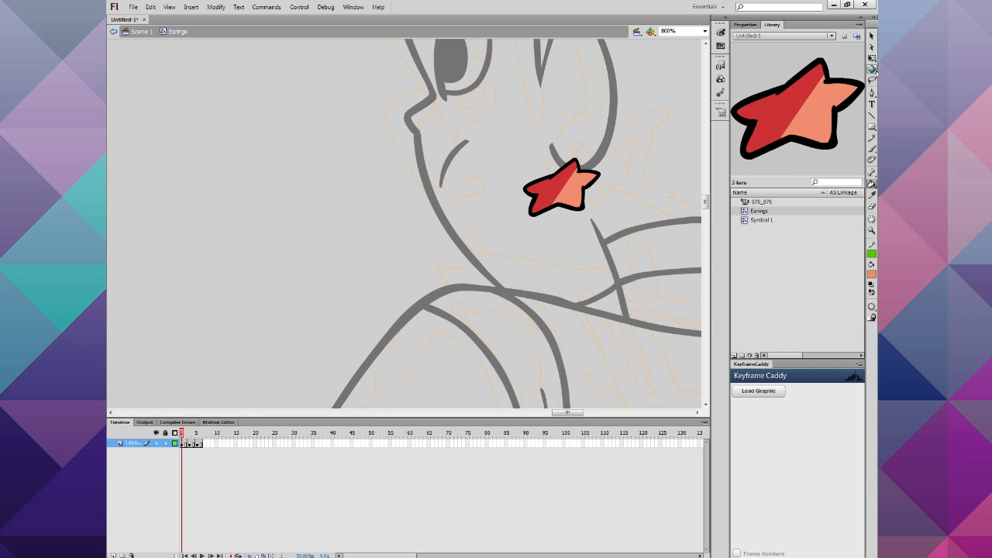
Step: Trim the outline at the lower-right corner of the frame 1 star and play the animation to check it
click(871, 36)
drag(598, 196, 580, 216)
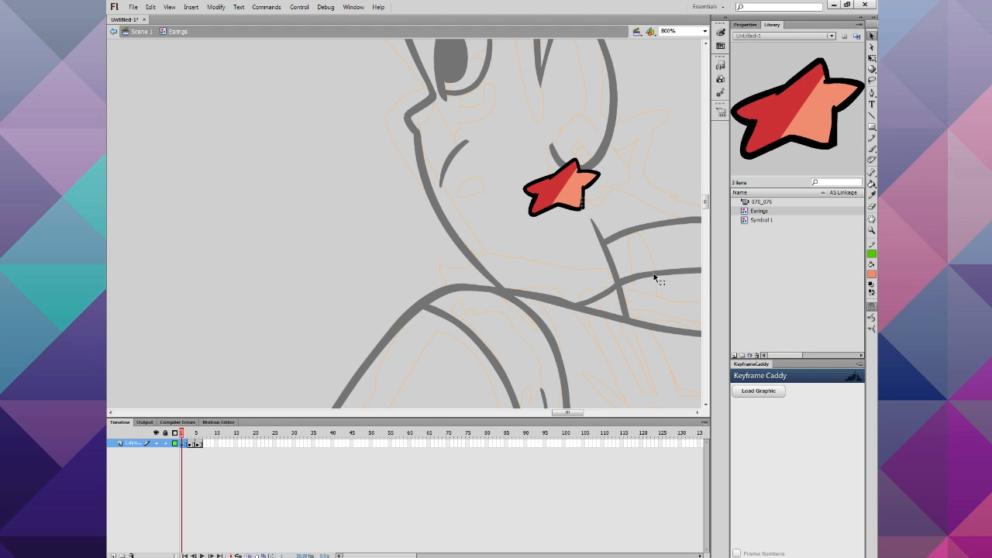
drag(600, 199, 581, 235)
click(589, 277)
mouse_move(182, 434)
mouse_down()
mouse_move(203, 448)
mouse_move(174, 448)
mouse_up()
key(Return)
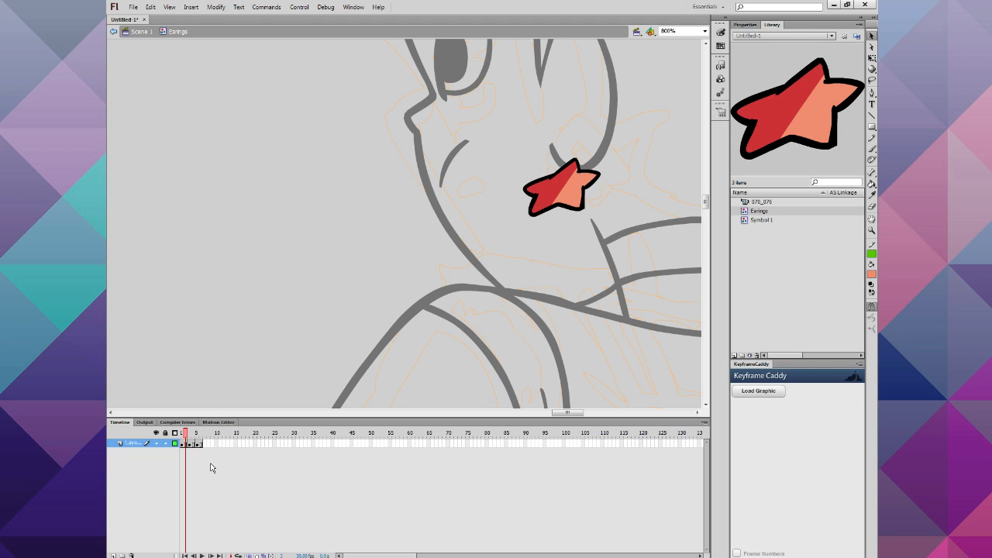
Step: Copy frame 1 of the Earings layer and paste it at frame 7 to close the loop
right_click(184, 445)
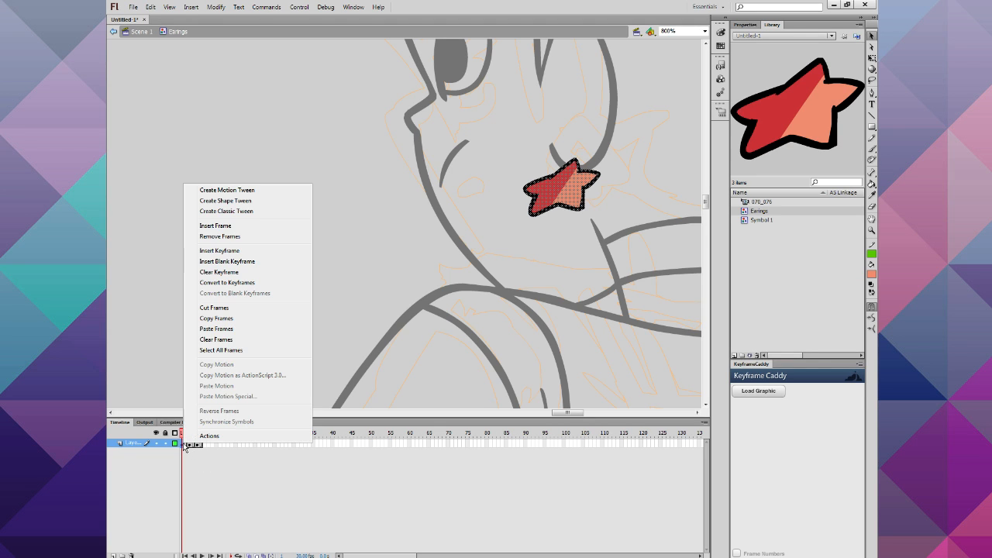
click(206, 318)
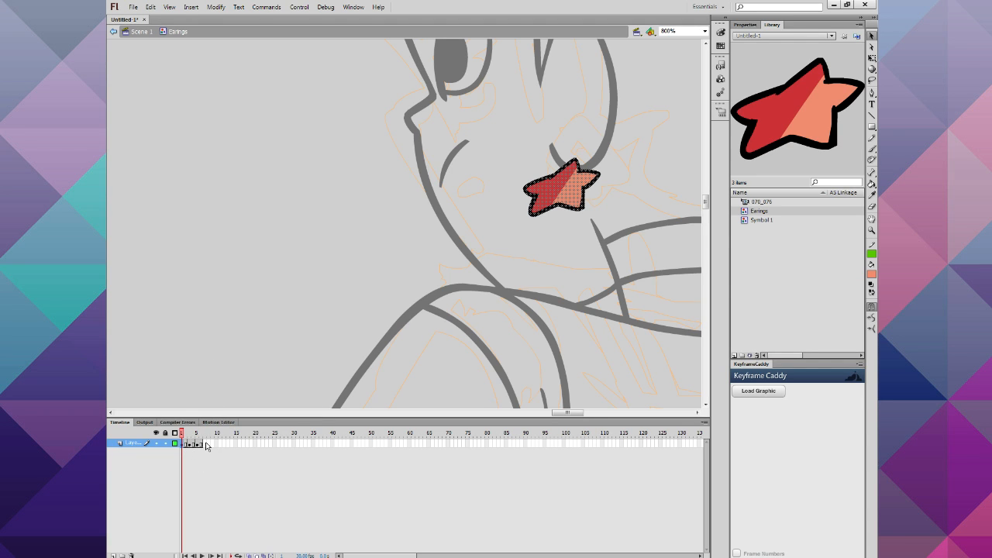
click(202, 444)
right_click(204, 446)
click(230, 324)
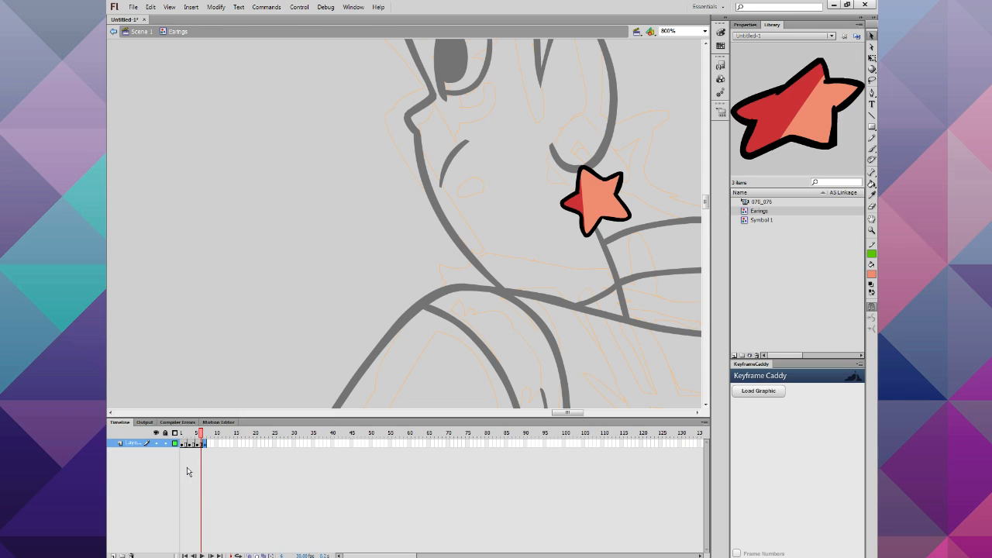
Step: Insert blank keyframes between the star drawings and turn on onion skinning around frame 2 to show frames 1 and 3
click(185, 446)
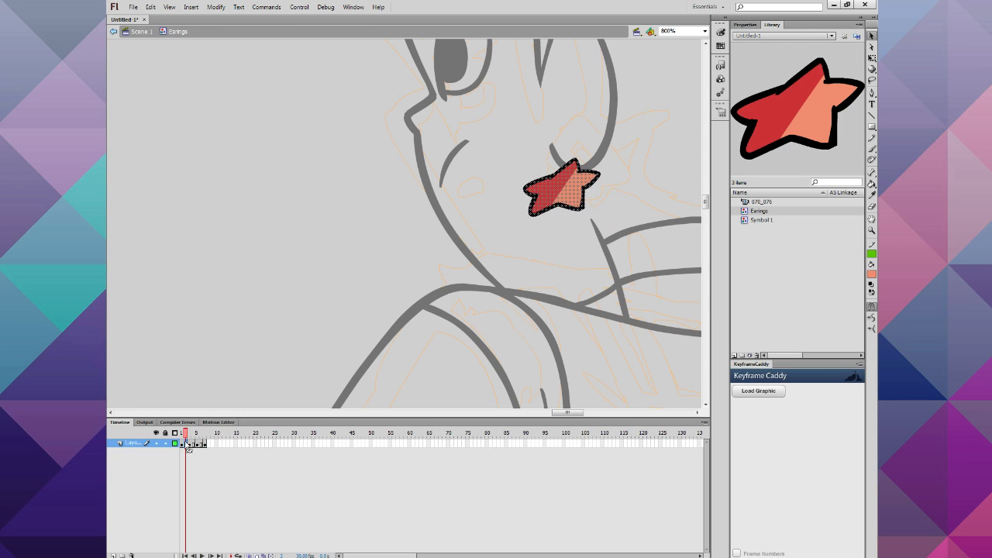
mouse_move(188, 447)
mouse_down()
mouse_move(206, 445)
mouse_move(185, 440)
mouse_up()
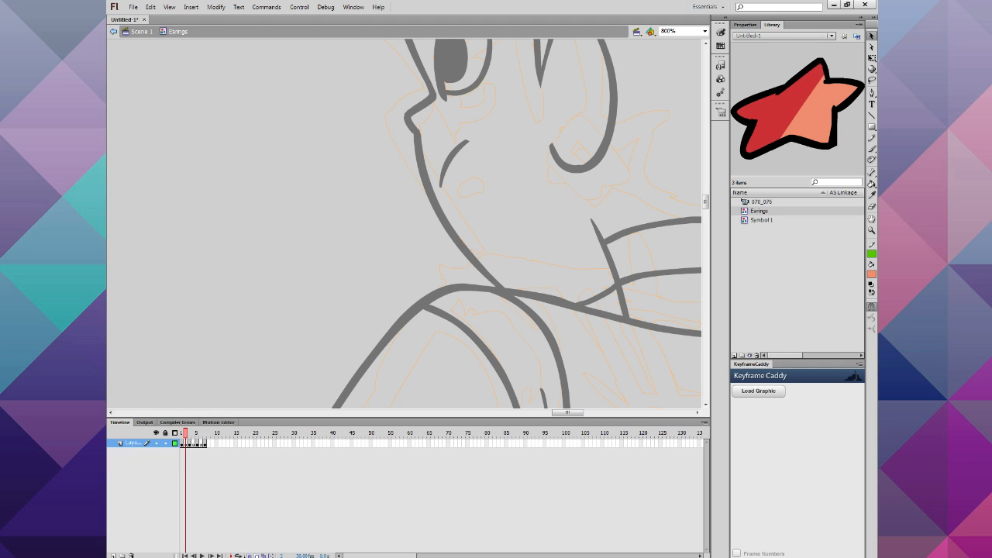
click(250, 555)
click(184, 443)
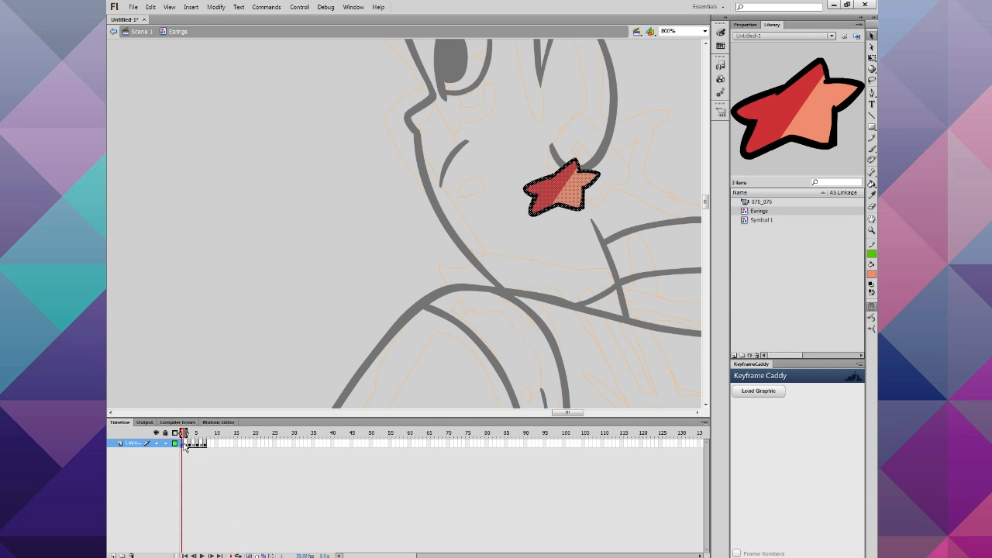
right_click(183, 444)
click(206, 331)
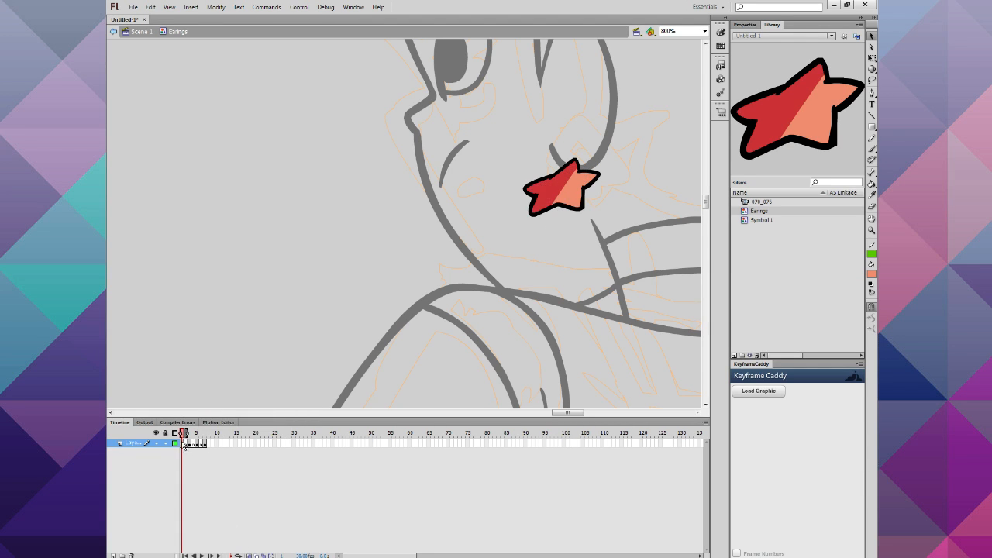
click(189, 445)
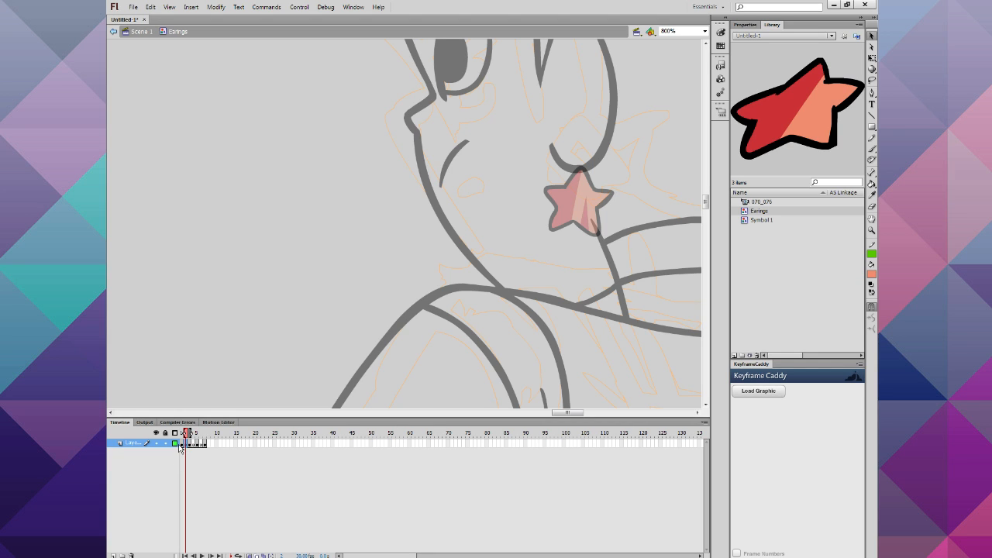
drag(184, 433, 181, 432)
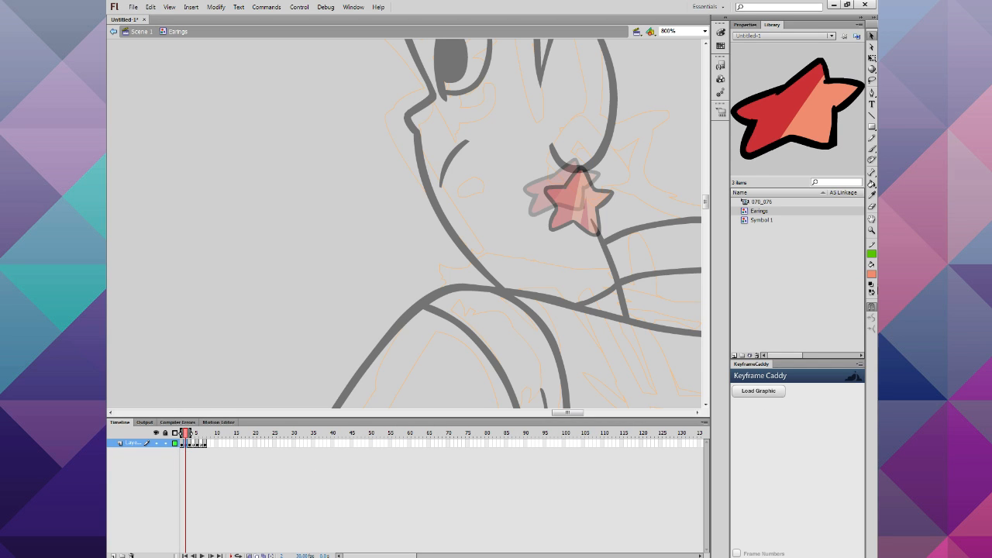
Step: Set the fill colour to black (#000000) and activate the Brush tool
click(871, 274)
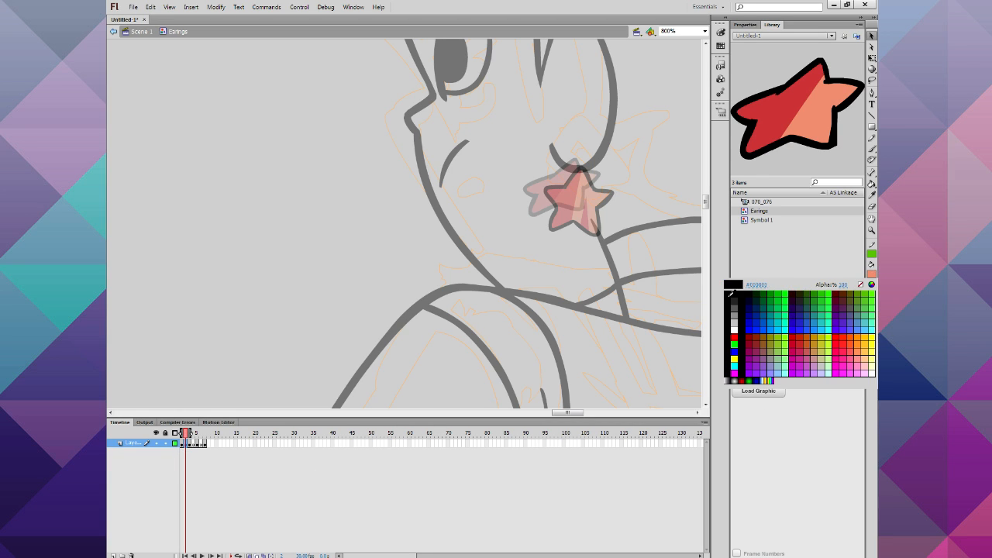
click(729, 295)
click(871, 149)
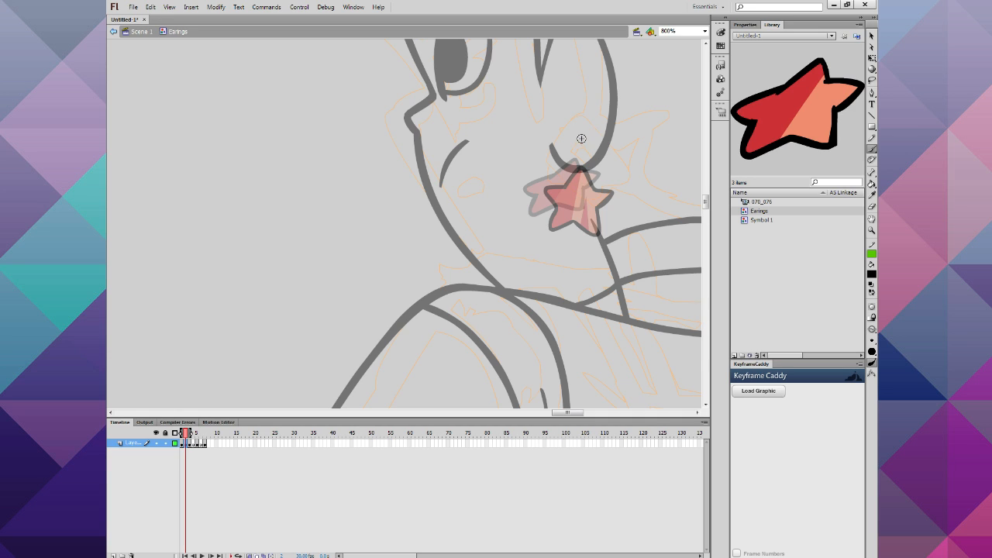
Step: Nudge the frame 3 star up and left until its top tip lines up with the onion-skinned frame 1 star
click(190, 443)
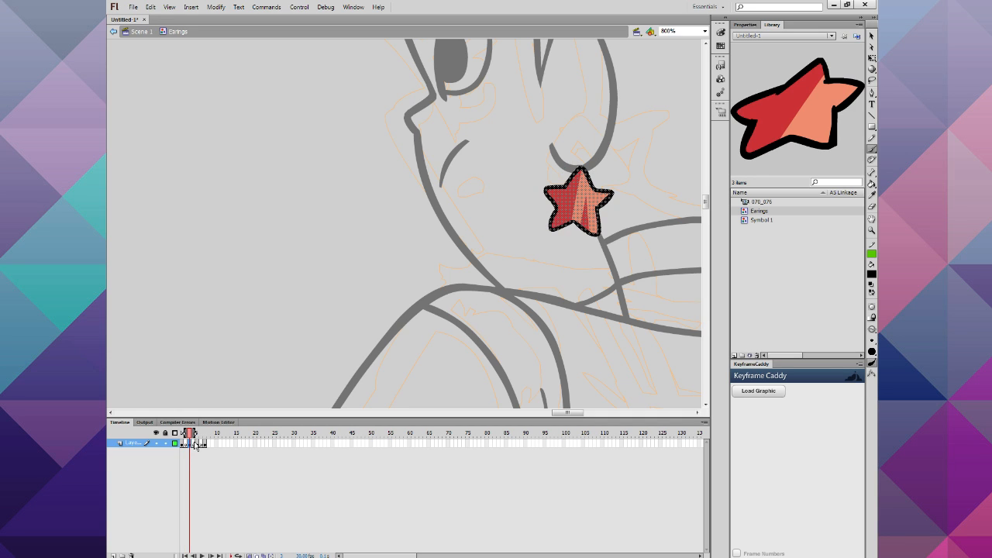
drag(186, 434, 181, 433)
key(Left)
key(Up)
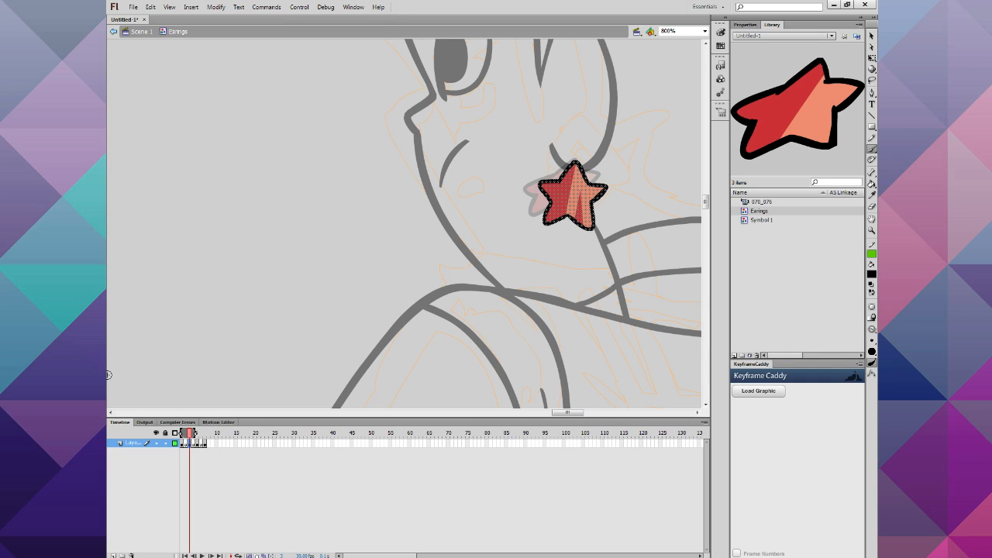
key(Left)
key(Left)
key(Up)
key(Up)
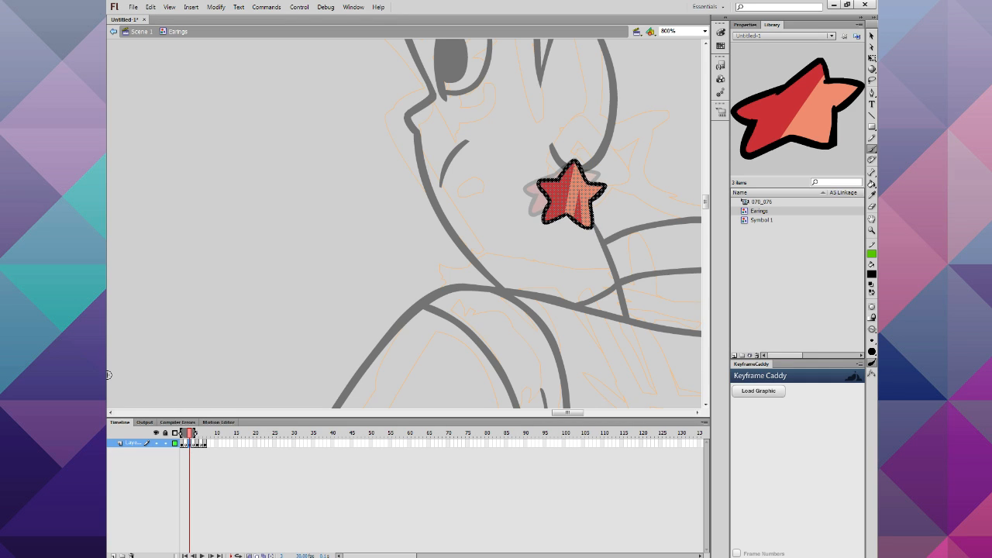
Step: On frame 2, brush a black in-between star outline midway between the onion-skinned frame 1 and frame 3 stars
click(186, 443)
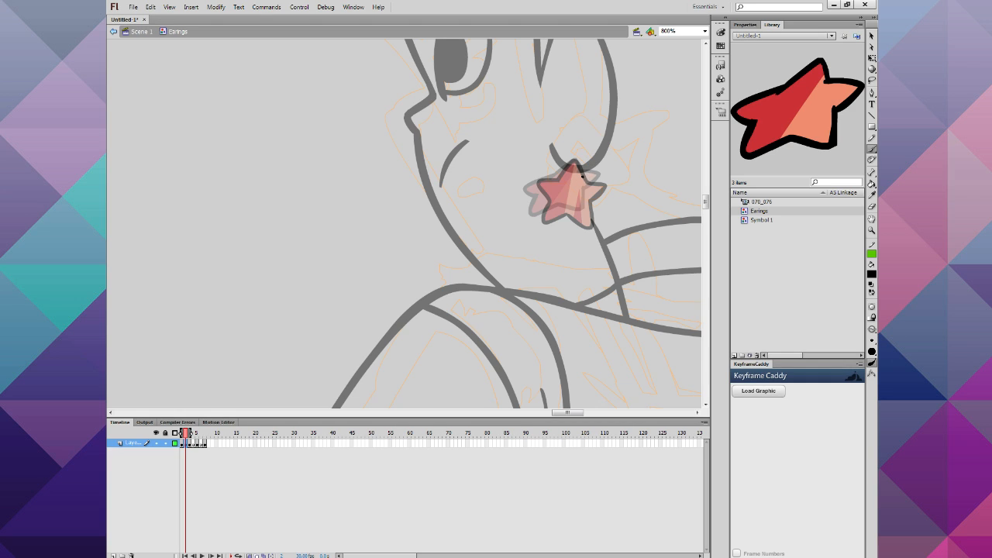
drag(600, 184, 543, 192)
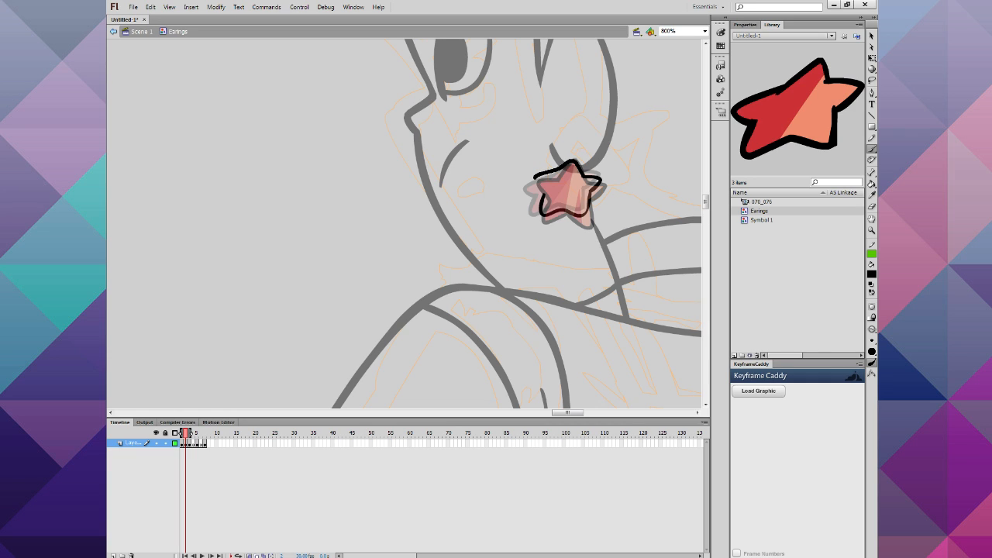
drag(535, 178, 542, 191)
Step: Nudge the frame 5 star left and up until its top tip lines up with the onion-skinned frame 3 star
click(194, 444)
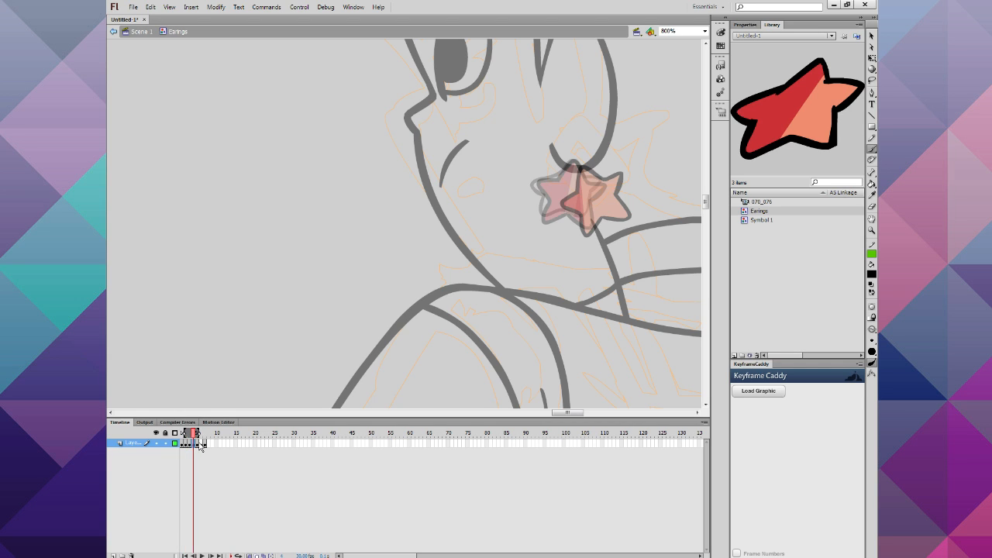
click(199, 445)
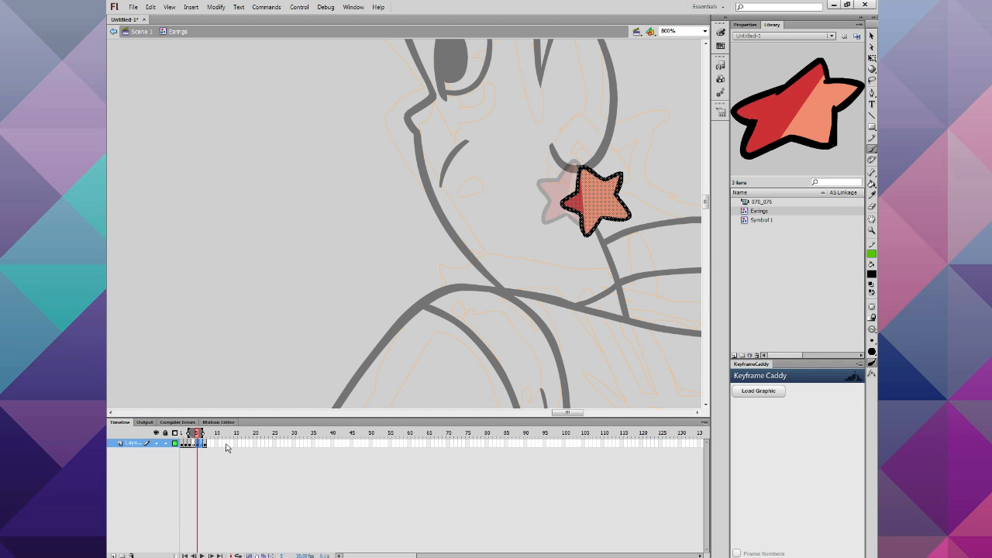
key(Left)
key(Left)
key(Left)
key(Up)
key(Down)
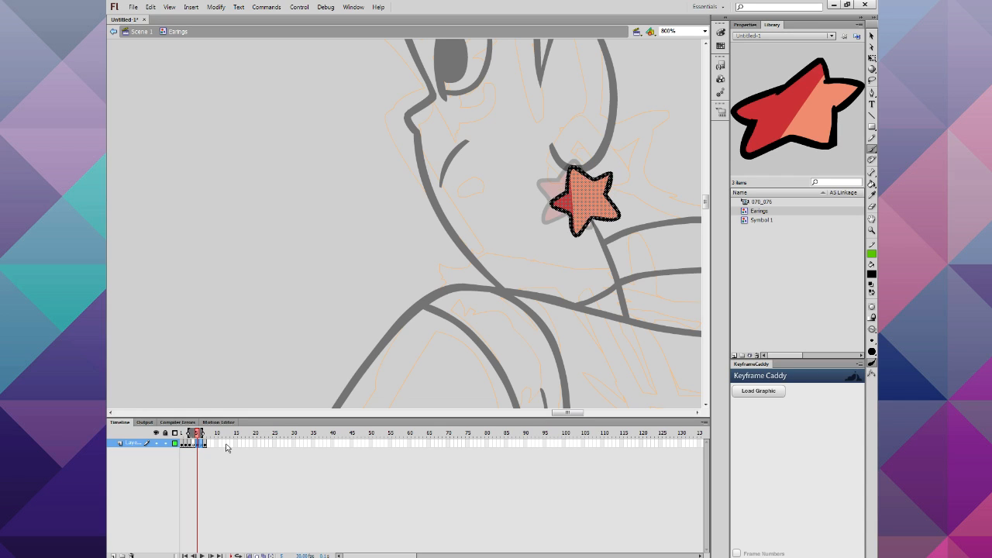
key(shift+Up)
key(Right)
key(Right)
key(Right)
key(Down)
key(Right)
key(Right)
key(Right)
key(Right)
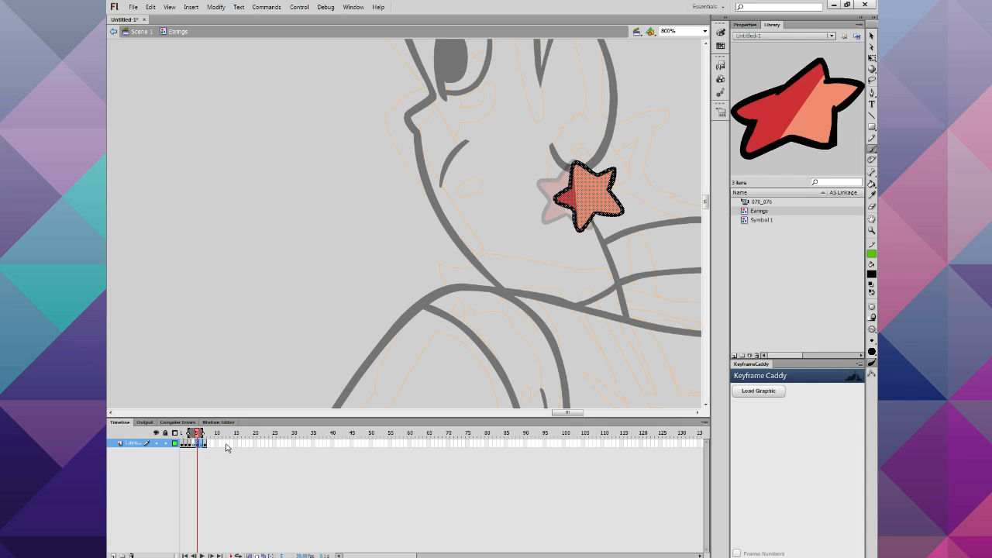
key(Right)
Step: Start the onion skin range at frame 3 and copy the frame 3 star into frame 4
click(193, 443)
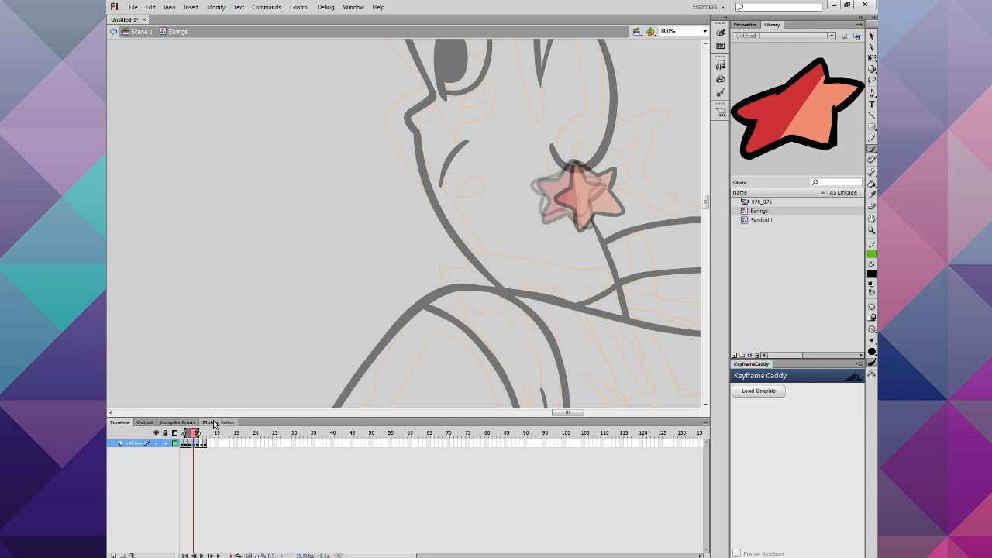
drag(184, 433, 190, 434)
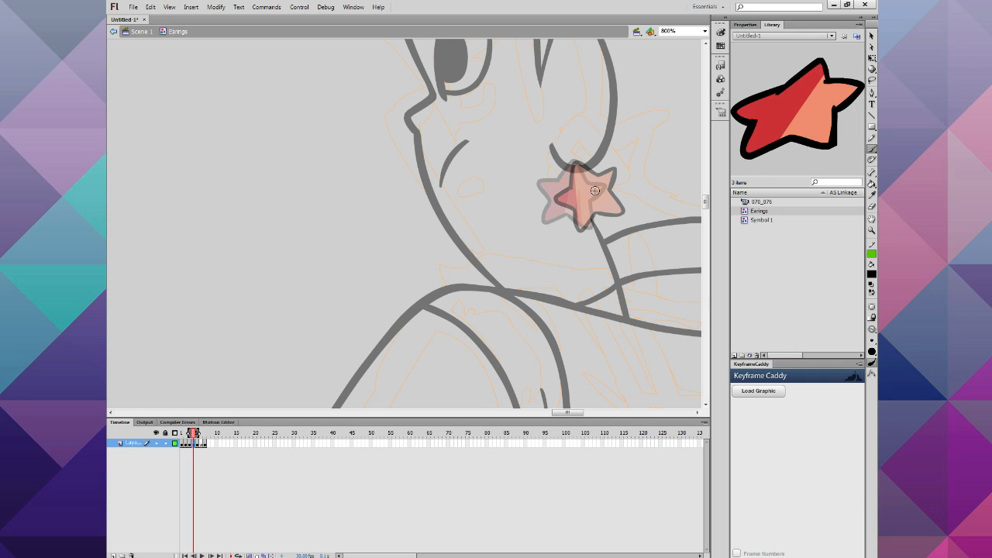
click(189, 443)
right_click(190, 443)
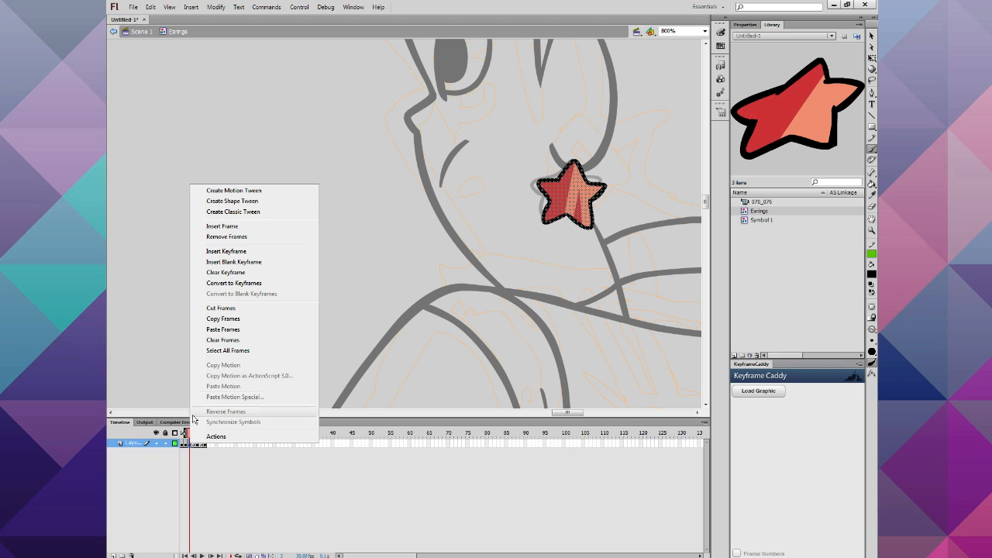
click(204, 338)
click(193, 443)
right_click(193, 443)
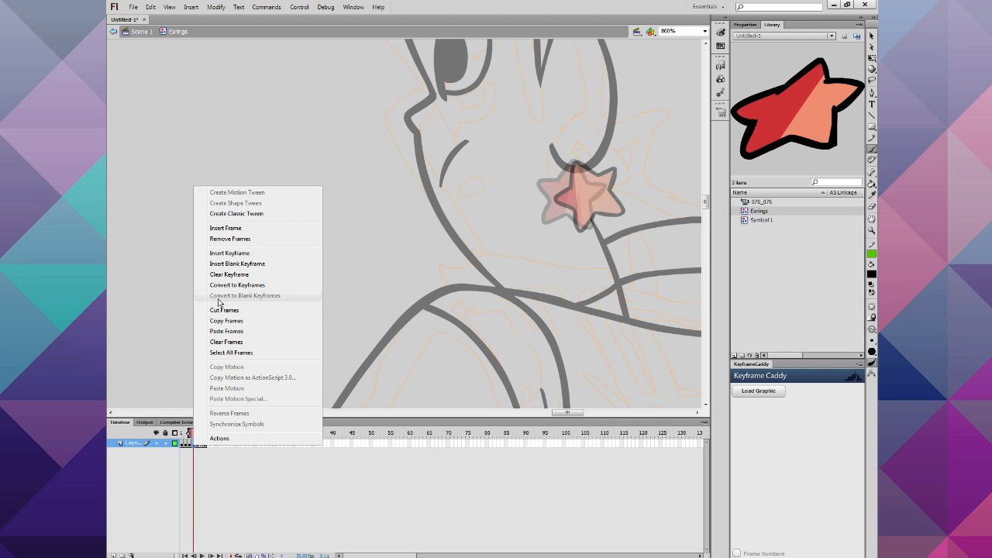
click(225, 331)
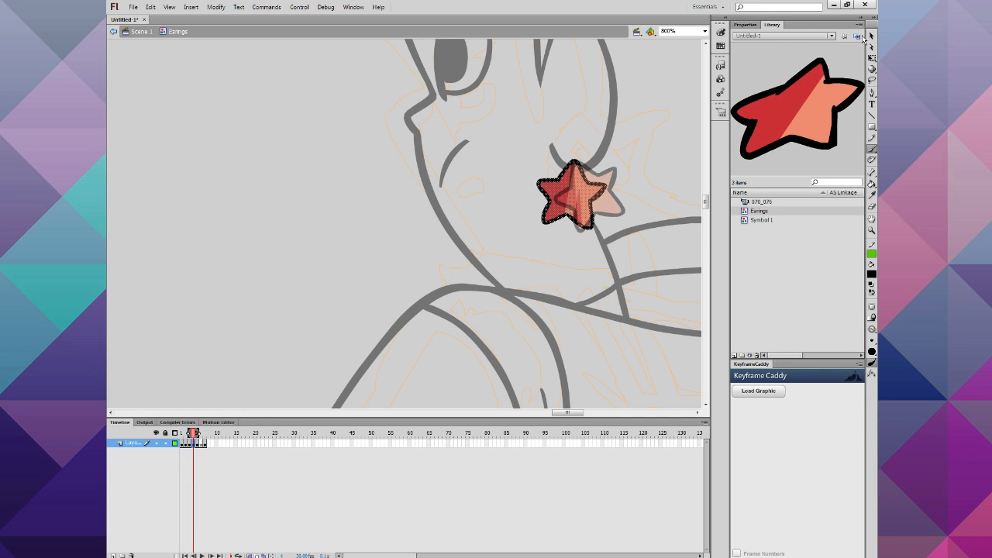
Step: Delete the red and orange fills from the frame 4 star, leaving only its black outline
click(871, 36)
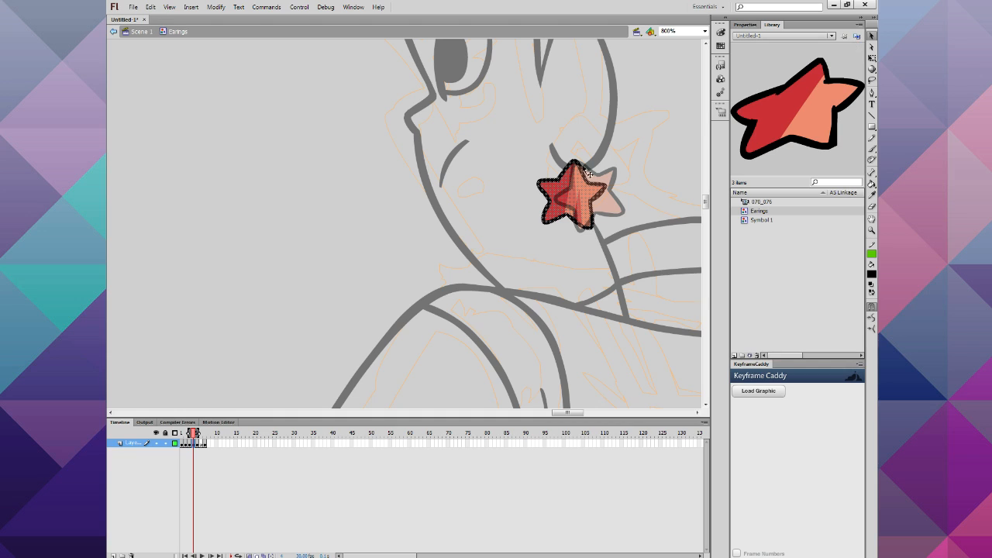
click(565, 243)
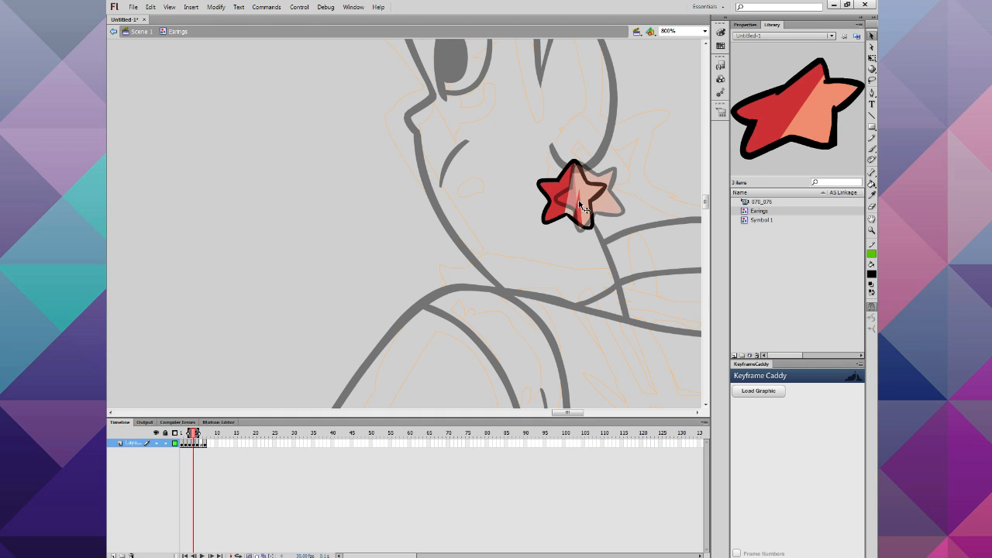
click(579, 204)
key(Delete)
click(557, 194)
key(Delete)
Step: Rotate the frame 4 star outline counterclockwise around its top tip, between the frame 3 and frame 5 stars
double_click(600, 204)
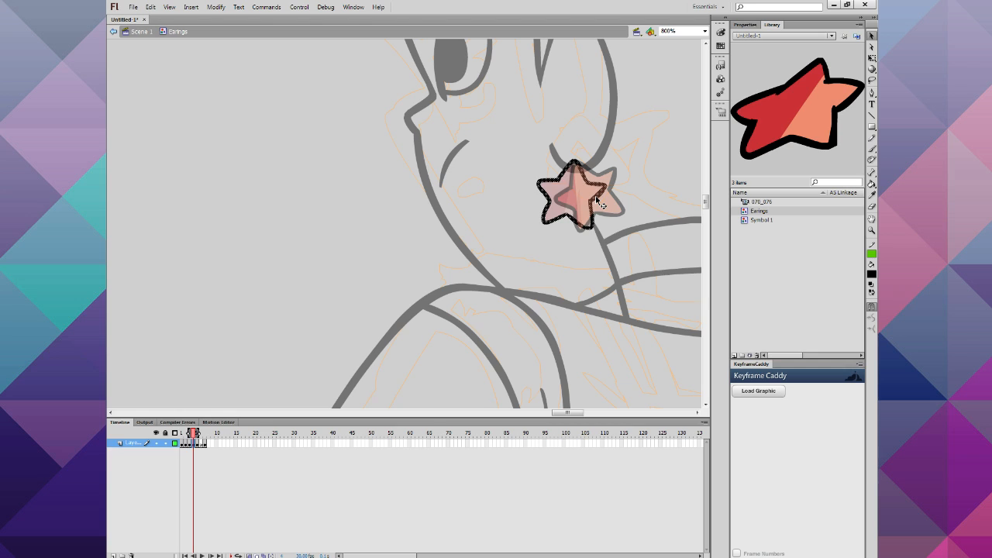
click(870, 59)
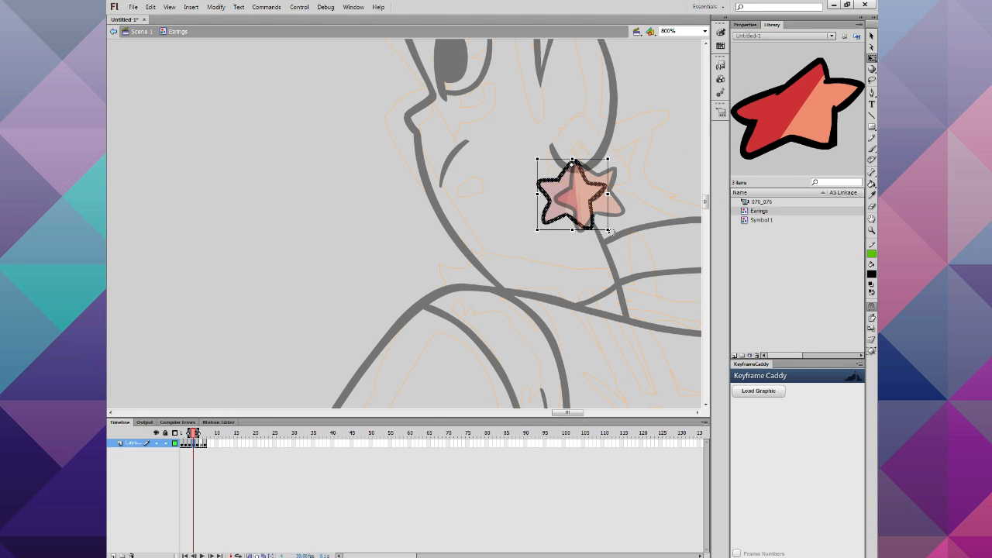
drag(611, 231, 641, 225)
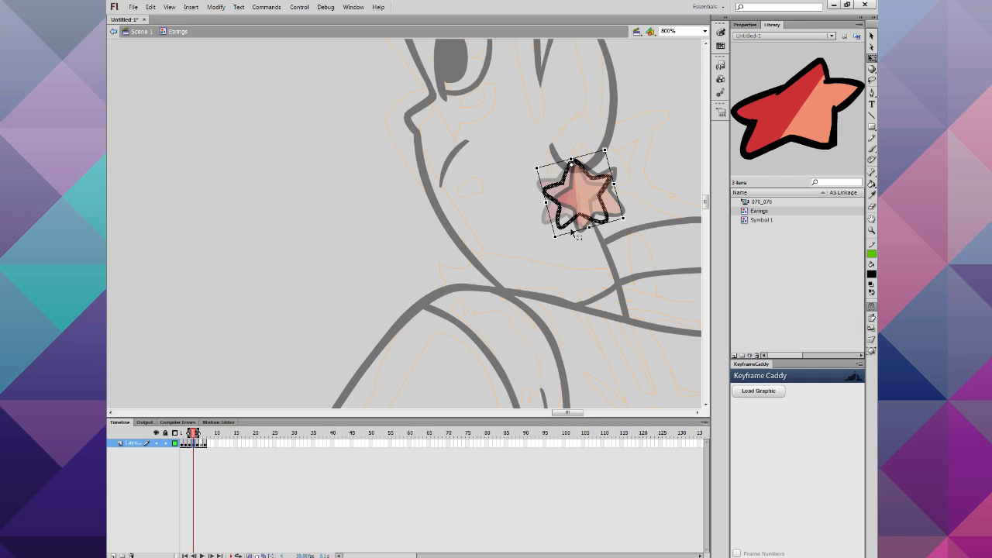
click(490, 263)
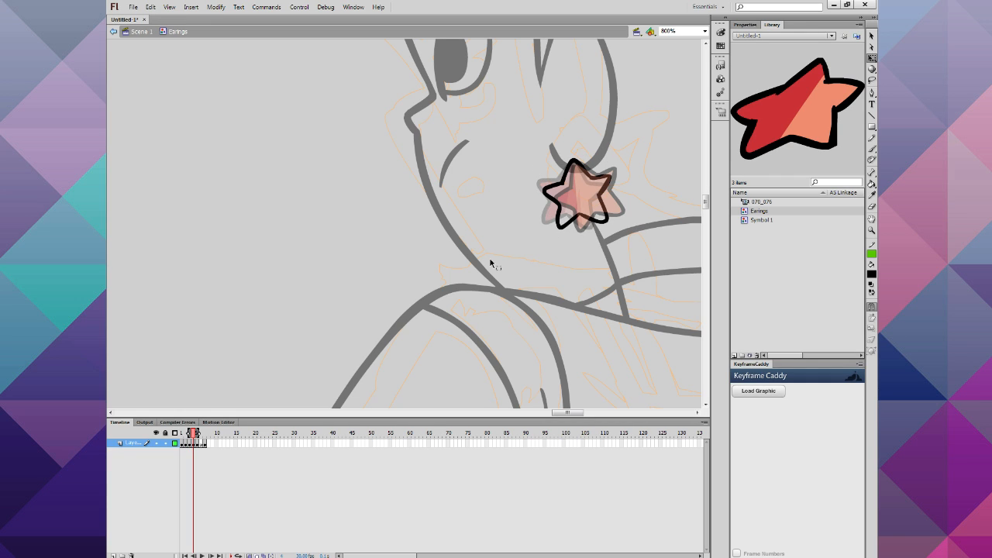
Step: On frame 6, brush a black in-between star outline midway between the onion-skinned frame 5 and frame 7 stars
click(200, 444)
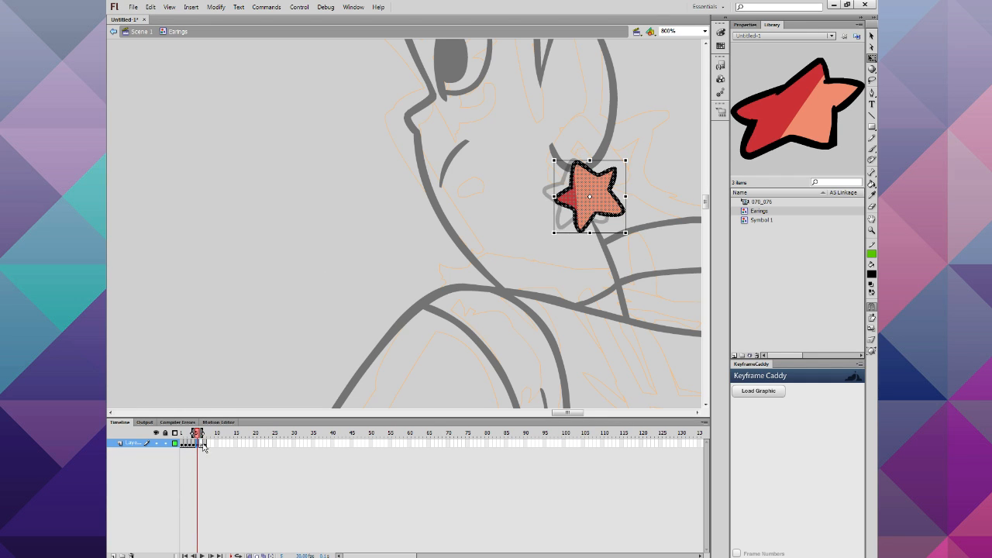
click(206, 444)
click(201, 444)
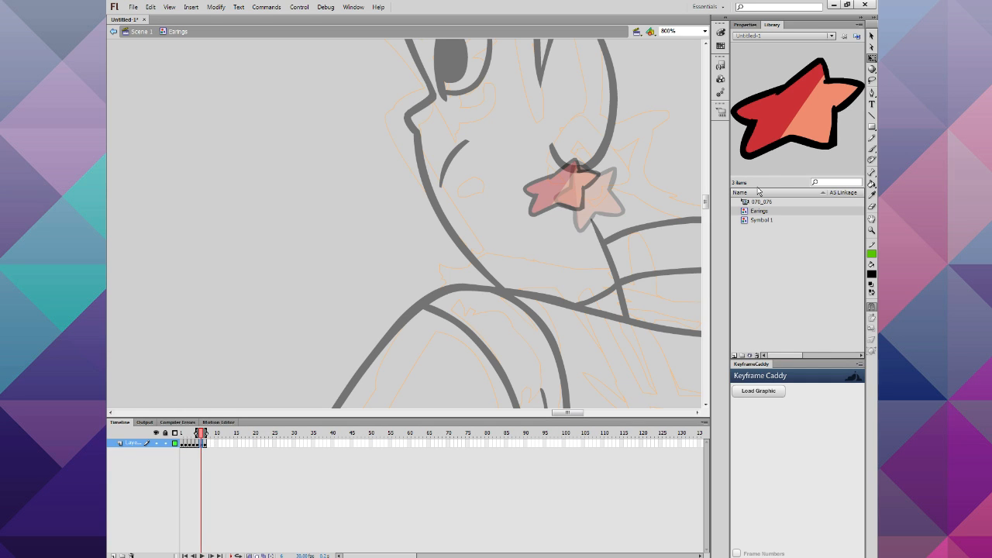
click(870, 152)
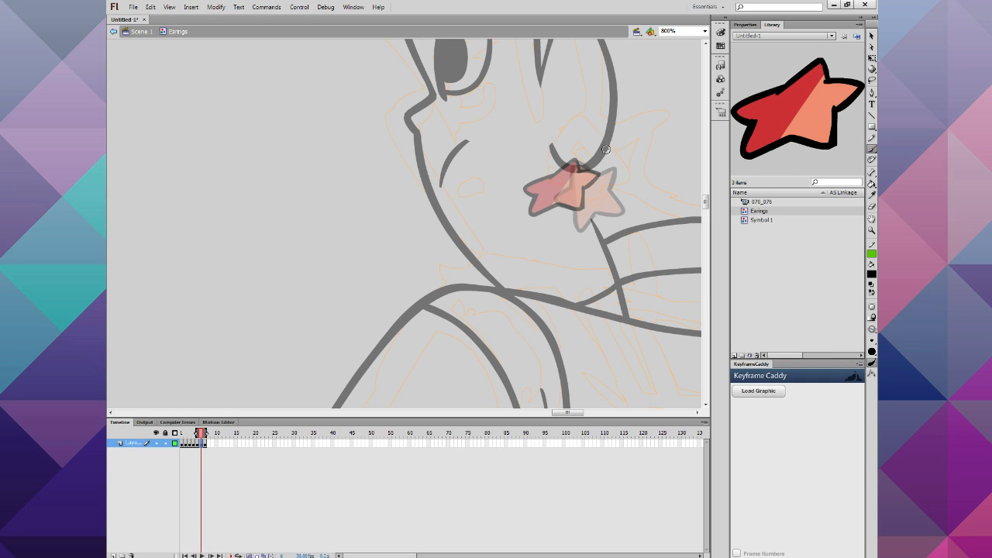
mouse_move(583, 164)
mouse_down()
mouse_move(569, 165)
mouse_move(589, 168)
mouse_up()
mouse_move(602, 204)
mouse_down()
mouse_move(572, 212)
mouse_move(551, 179)
mouse_move(554, 196)
mouse_up()
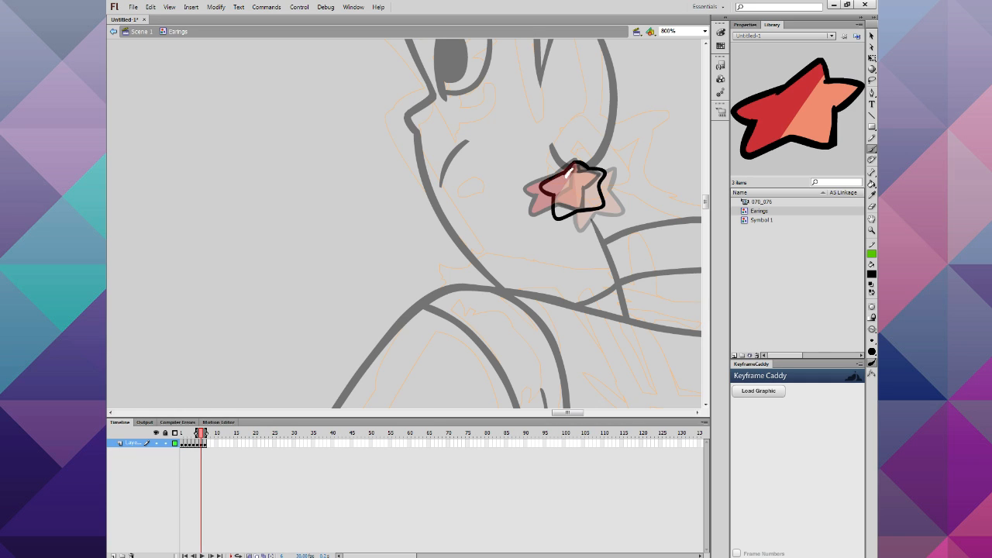
mouse_move(597, 190)
mouse_down()
mouse_move(602, 208)
mouse_move(584, 211)
mouse_up()
Step: Remove the duplicate star frame at frame 7 from the end of the loop
key(ctrl+minus)
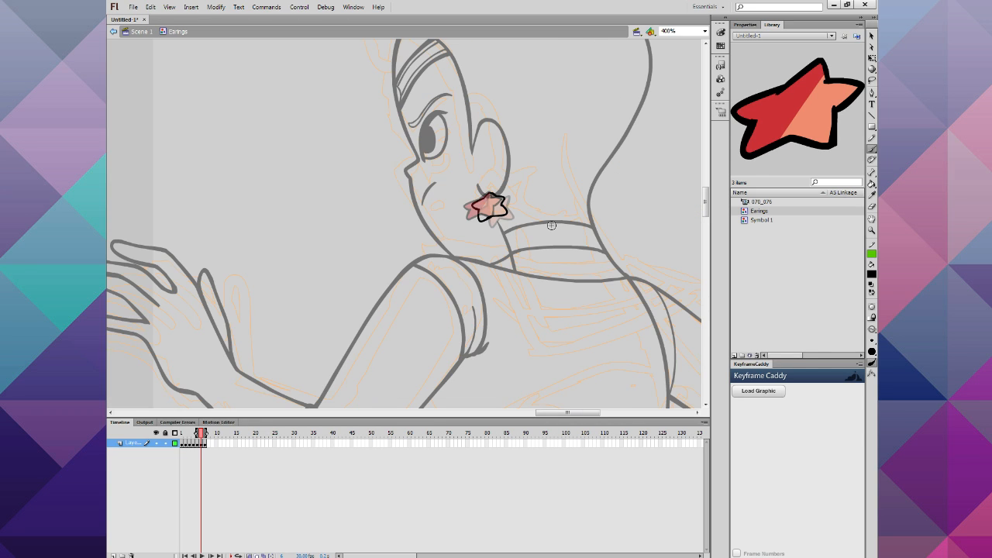
right_click(202, 448)
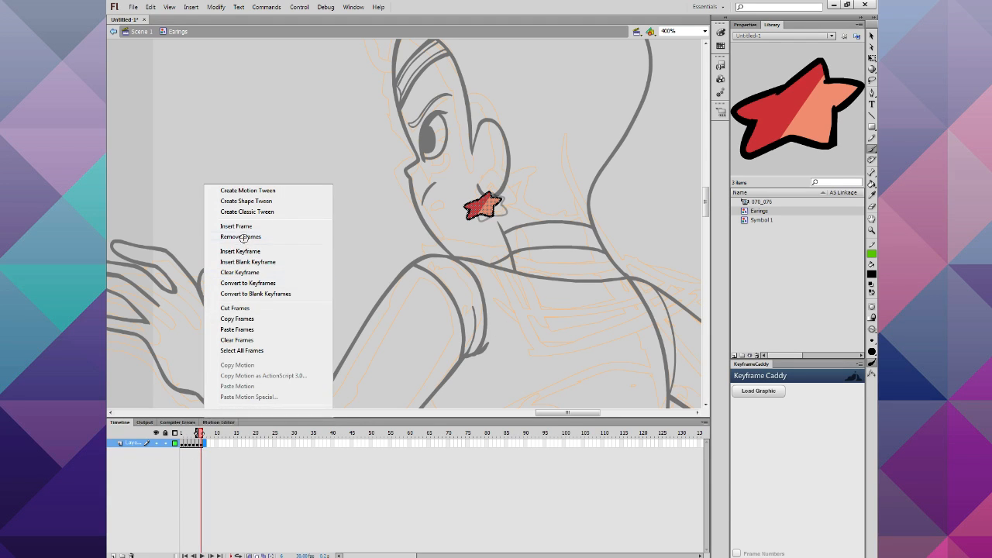
click(242, 237)
Step: Play back the earring loop and check the in-between frames with onion skinning turned off
key(Return)
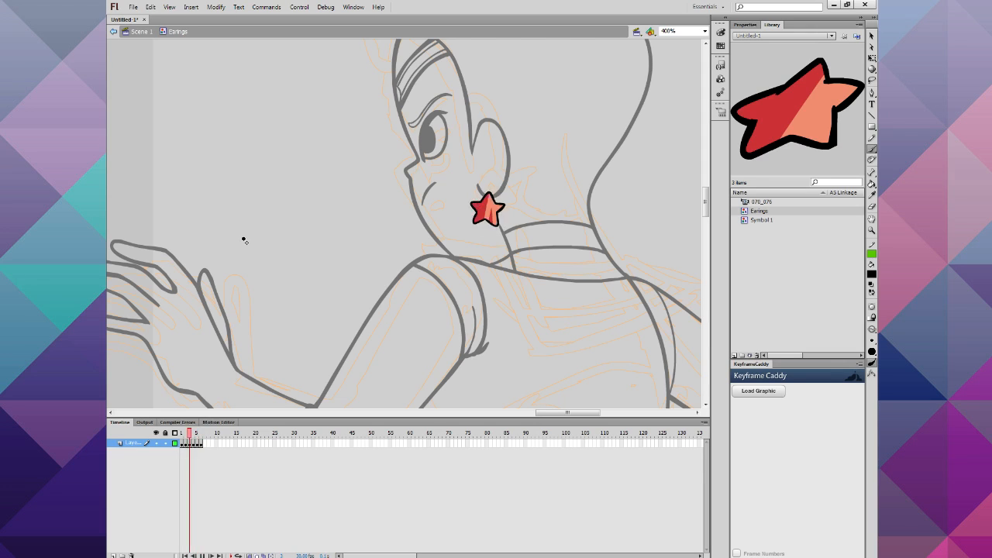
key(Return)
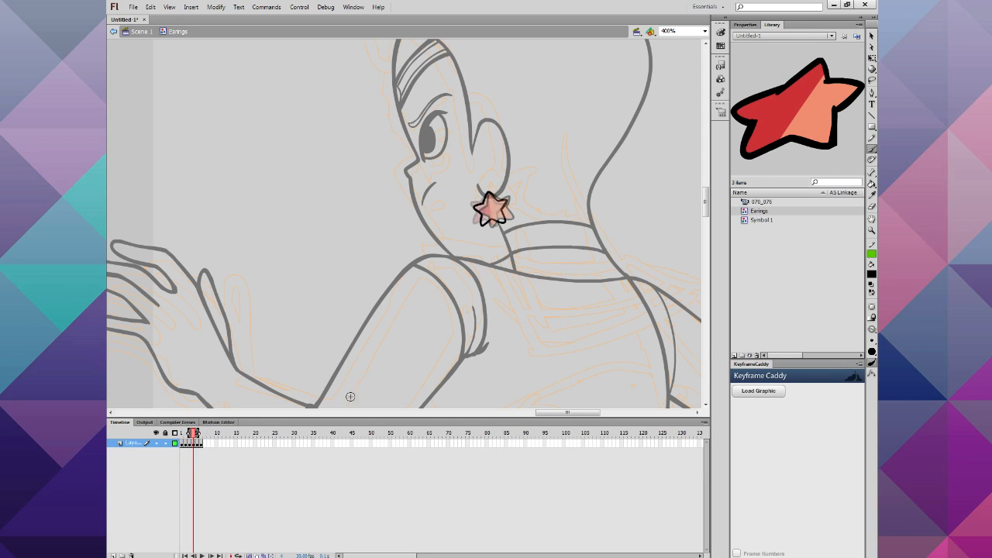
click(257, 553)
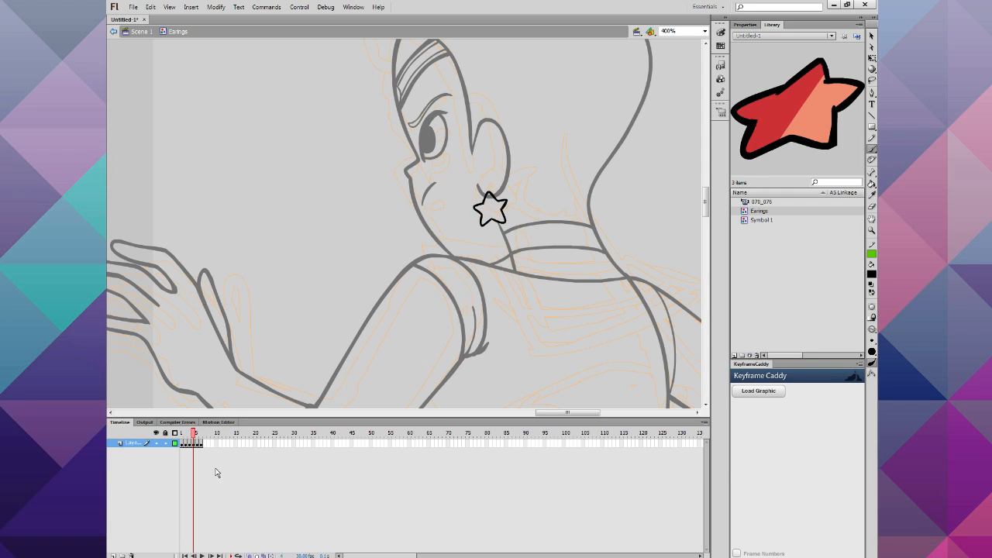
mouse_move(191, 434)
mouse_down()
mouse_move(176, 435)
mouse_move(186, 439)
mouse_up()
Step: With onion skinning on, draw green shading guide lines on the frame 2 star using the Line tool with a 0.25 stroke
click(248, 555)
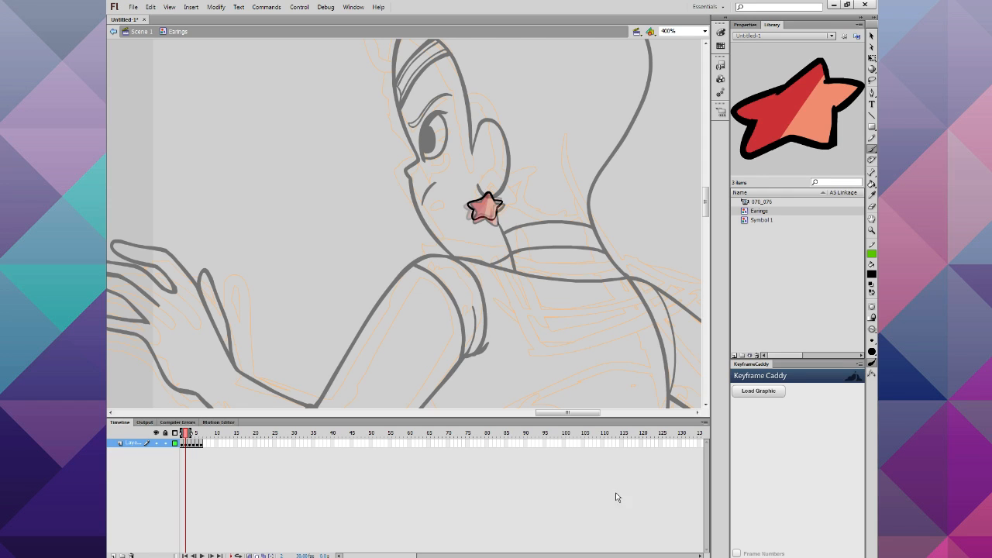
click(871, 230)
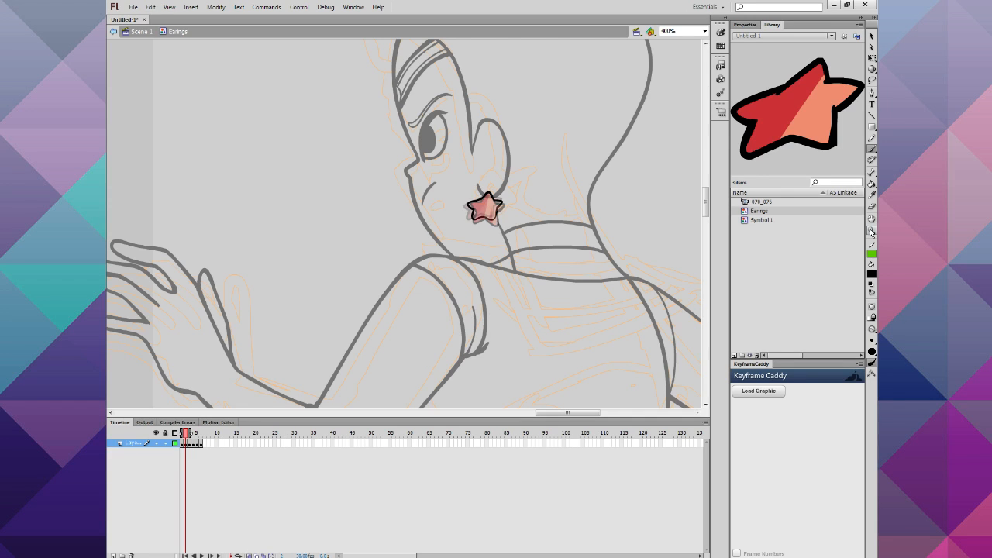
click(478, 224)
click(413, 216)
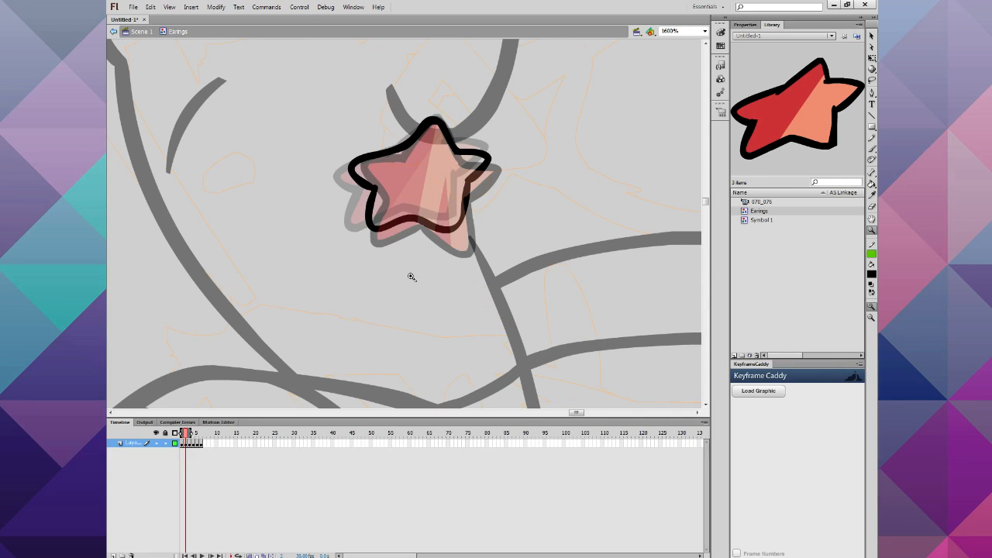
click(872, 148)
click(746, 24)
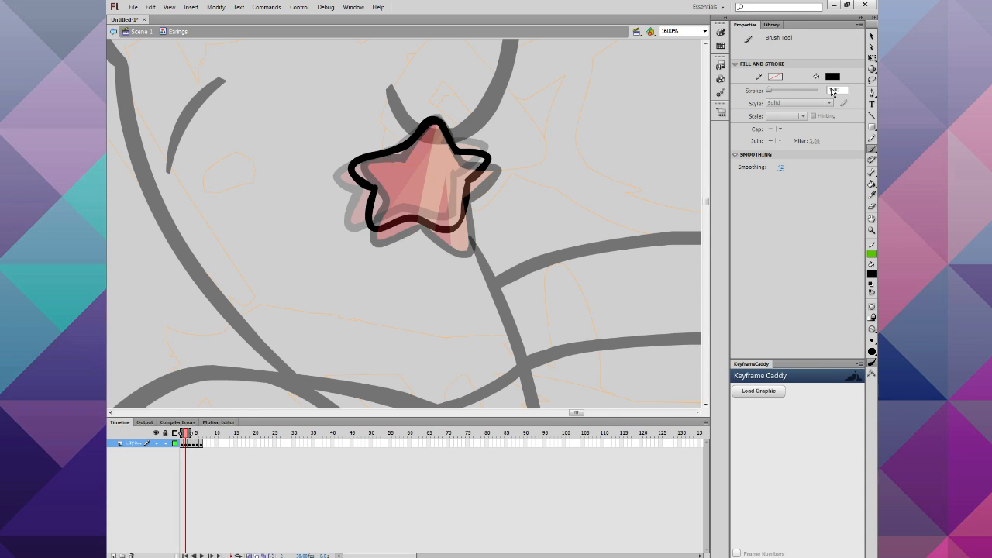
click(872, 115)
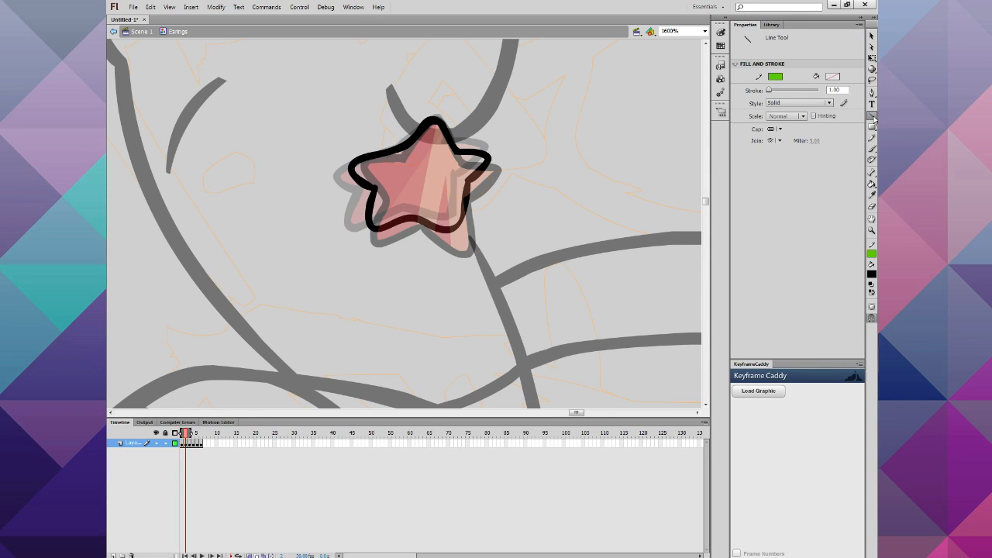
click(839, 90)
text(0.25)
drag(385, 266, 385, 271)
drag(427, 217, 417, 238)
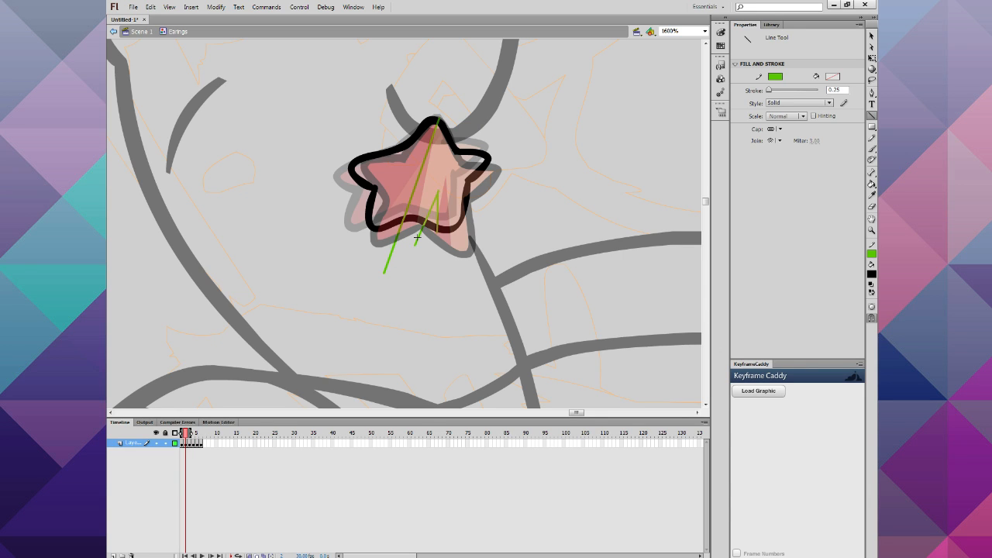
Step: Draw a vertical green shading guide line from the top tip down through the frame 4 star
click(192, 445)
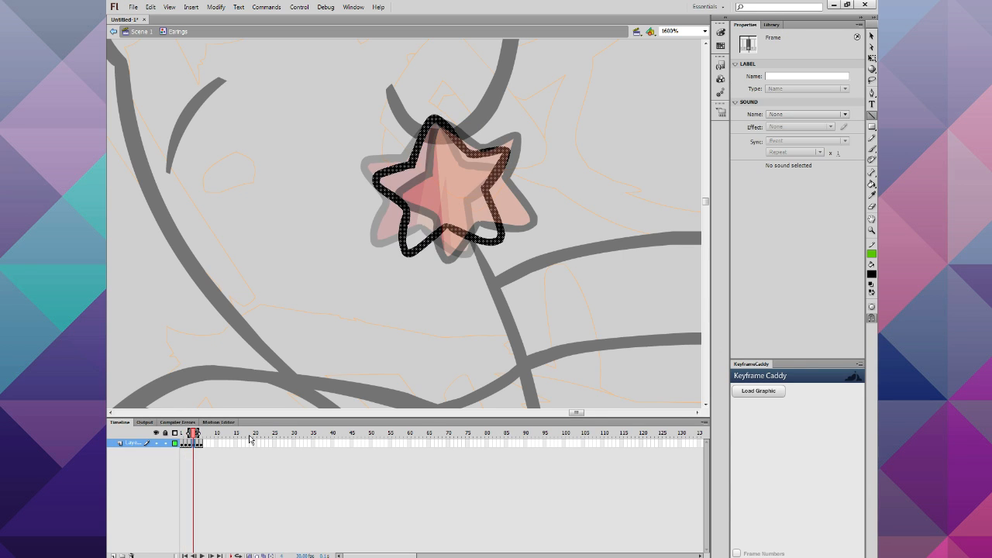
key(n)
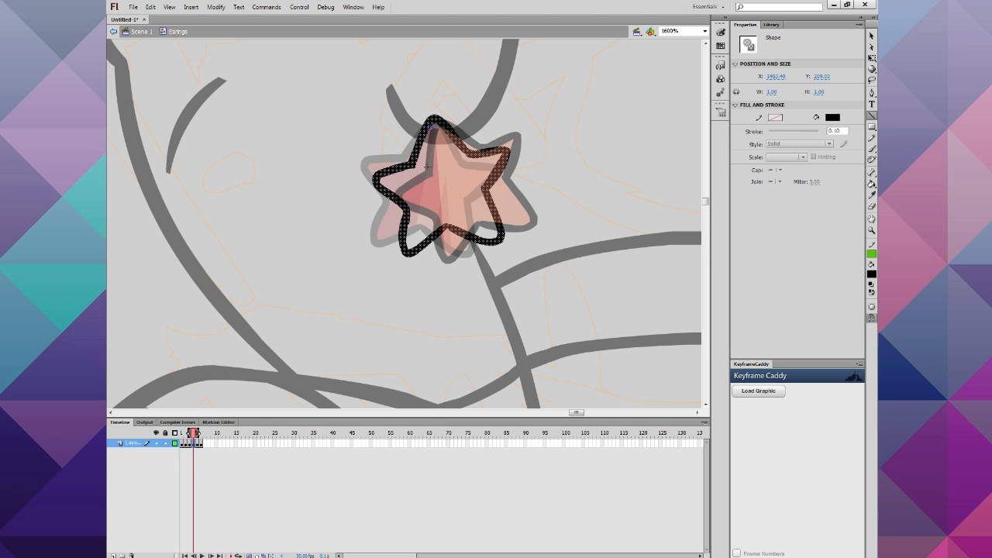
drag(430, 120, 430, 305)
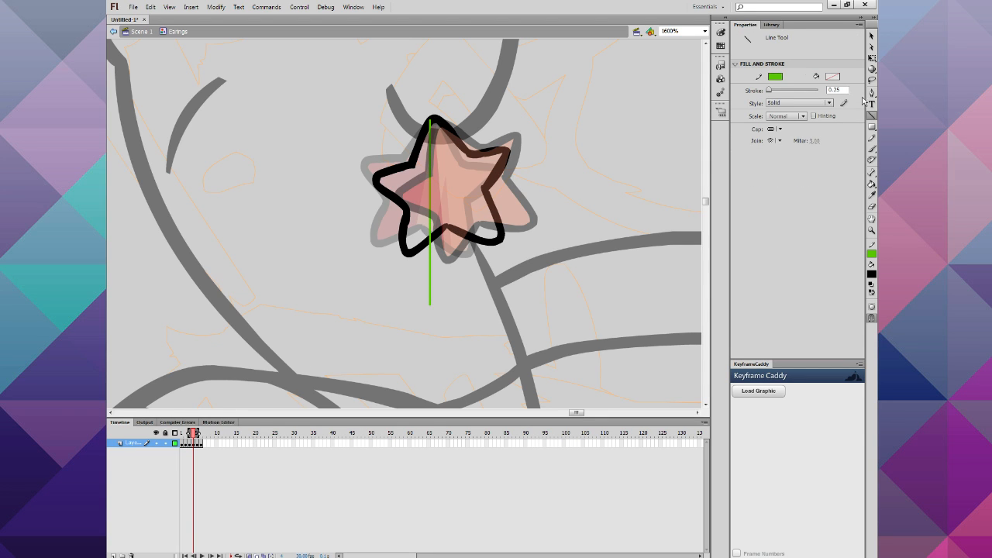
Step: Touch up the outline of the frame 4 star with short black strokes using the Brush tool
click(872, 148)
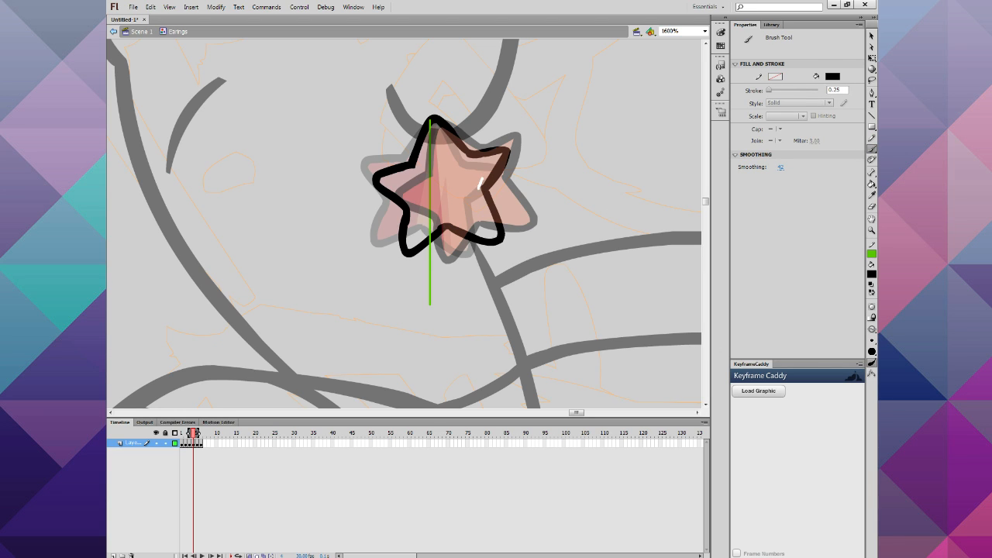
drag(498, 152, 475, 158)
key(ctrl+z)
drag(503, 151, 467, 155)
drag(410, 229, 411, 205)
Step: After comparing with frame 5, draw a small green peaked shading guide in the lower notch of the frame 4 star with the Pencil tool
click(255, 555)
drag(194, 439, 197, 438)
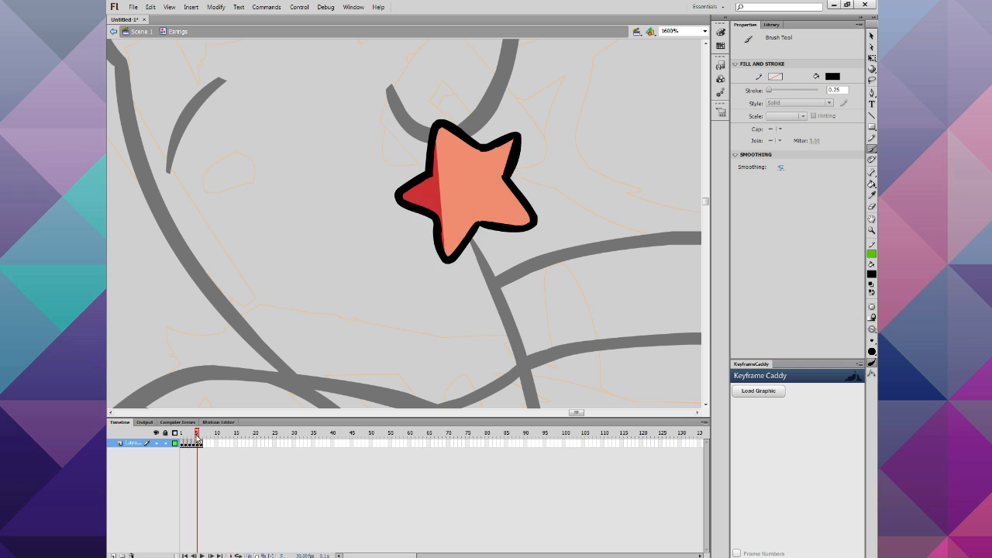
click(250, 554)
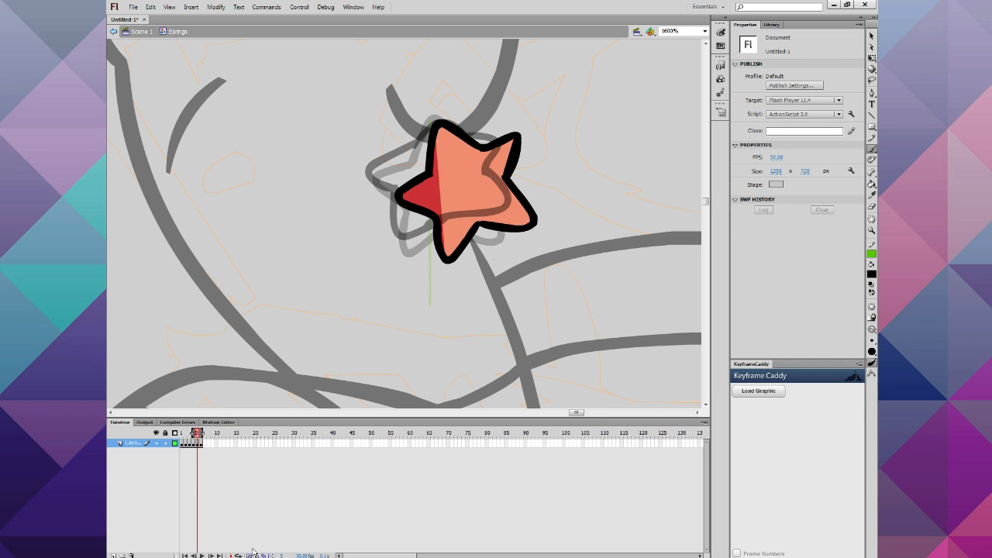
click(194, 443)
key(y)
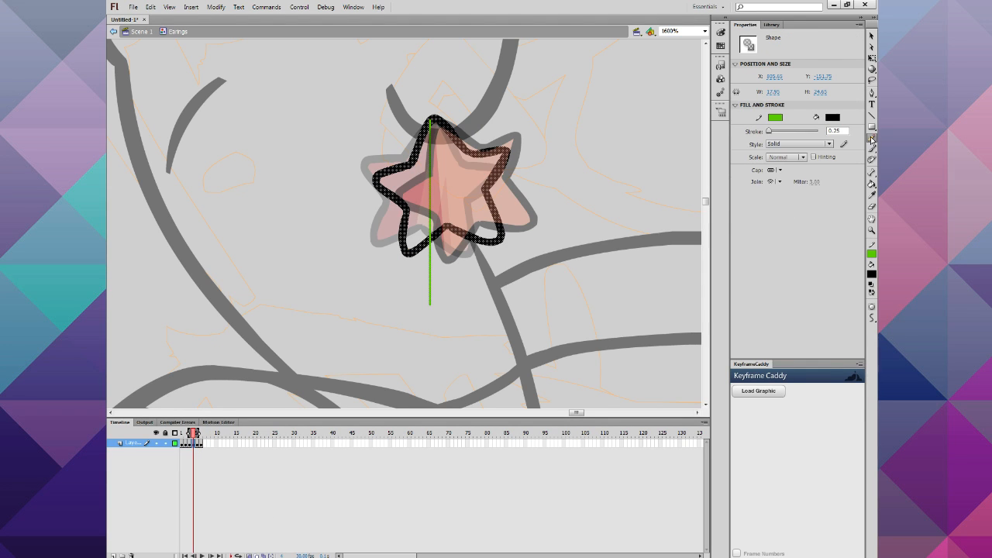
drag(454, 246, 454, 240)
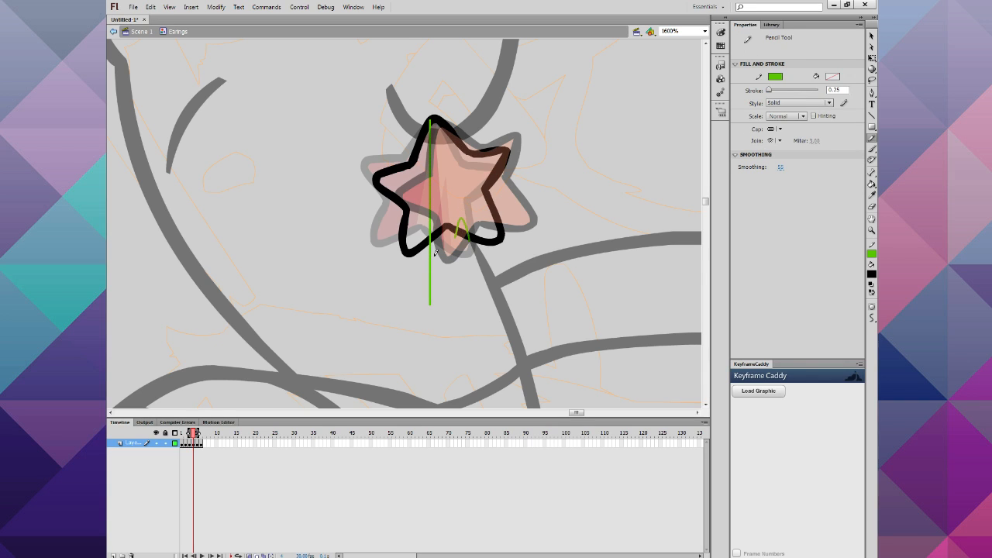
Step: Draw a slightly slanted green shading guide line from the top tip down through the frame 6 star using the Line tool
click(200, 445)
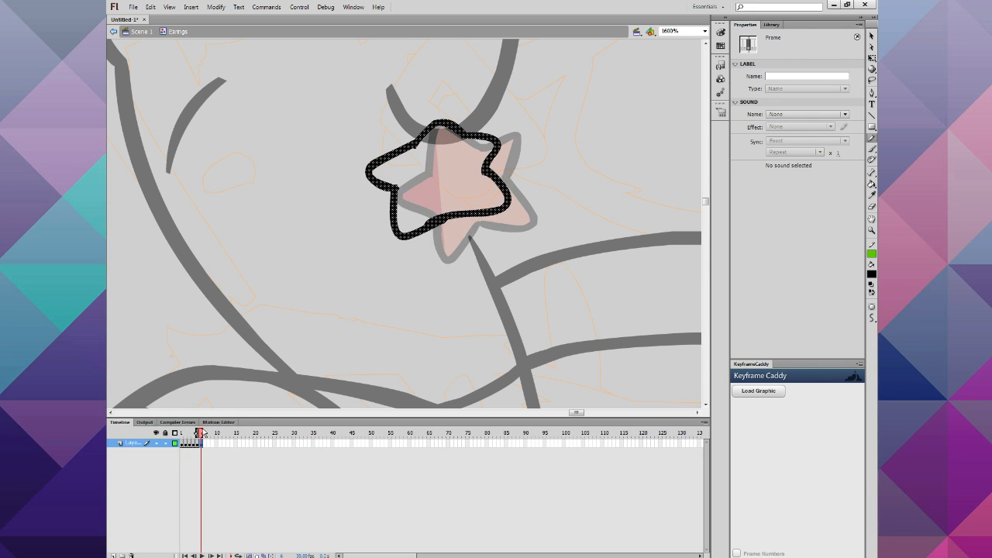
click(183, 444)
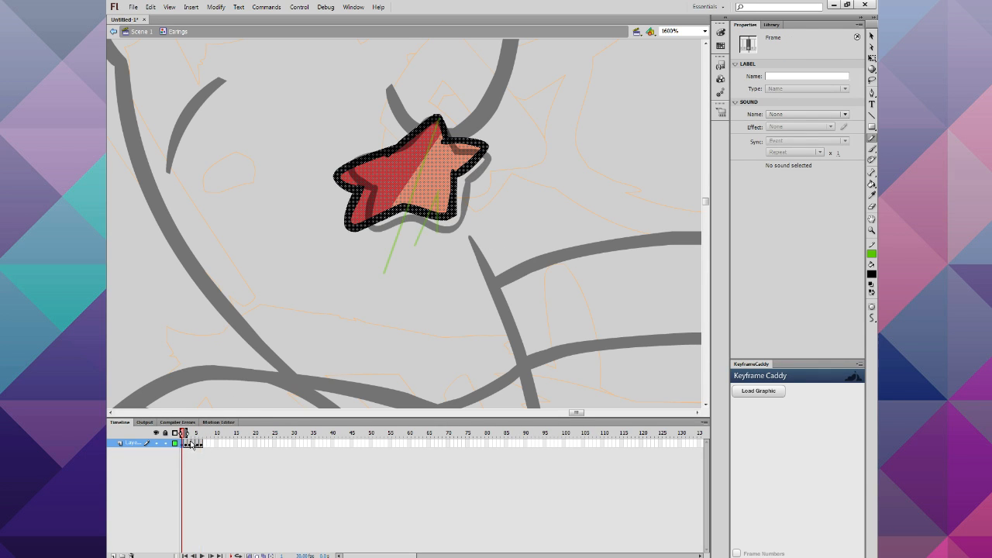
click(201, 445)
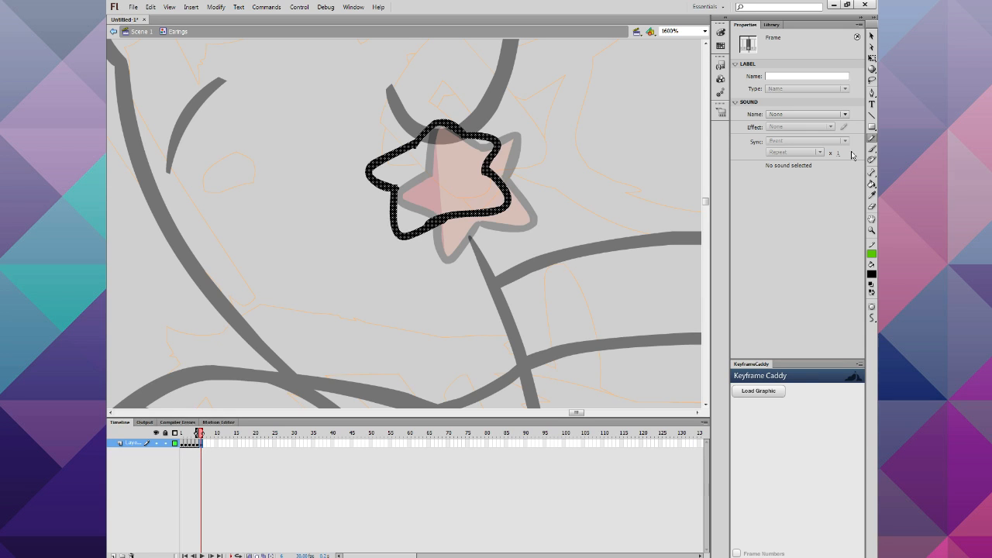
click(871, 118)
drag(431, 256, 431, 268)
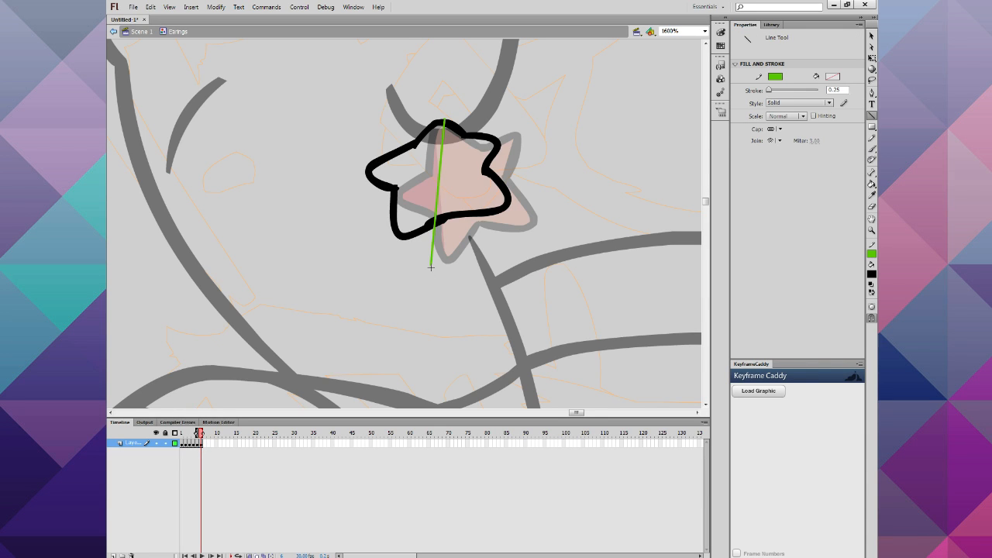
key(ctrl+minus)
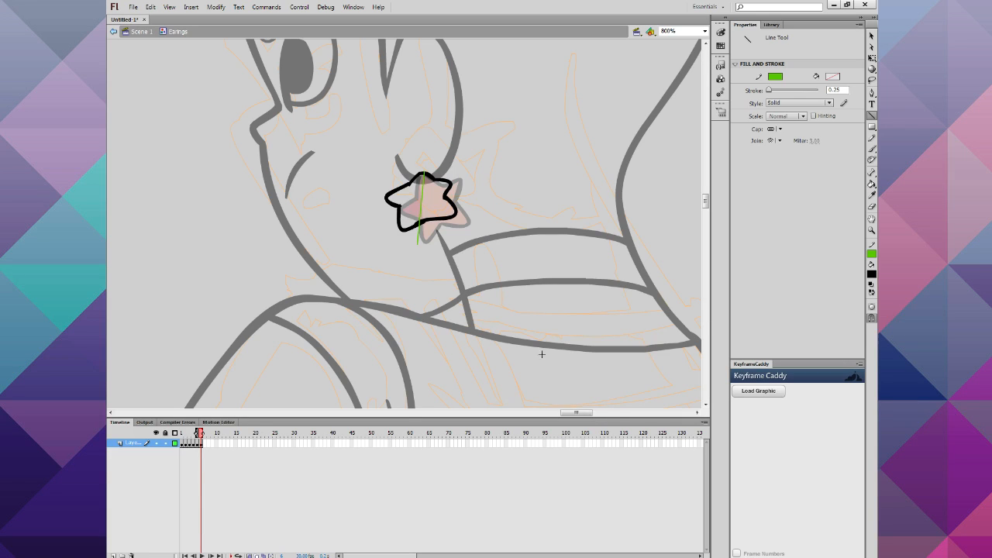
Step: With onion skinning off, sample the dark red from the frame 1 star and bucket-fill the shaded left sides of the frame 2, 4 and 6 stars
click(250, 556)
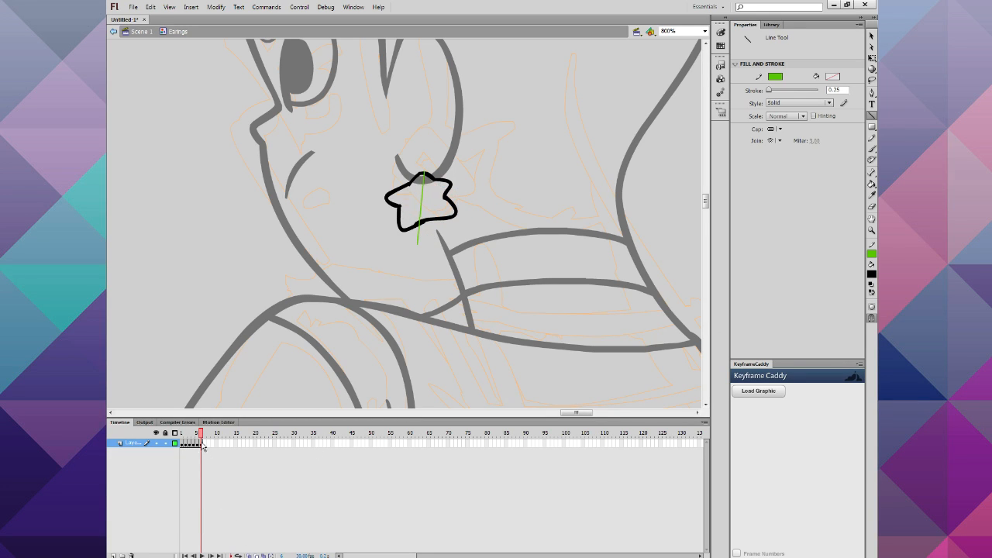
drag(199, 435, 163, 435)
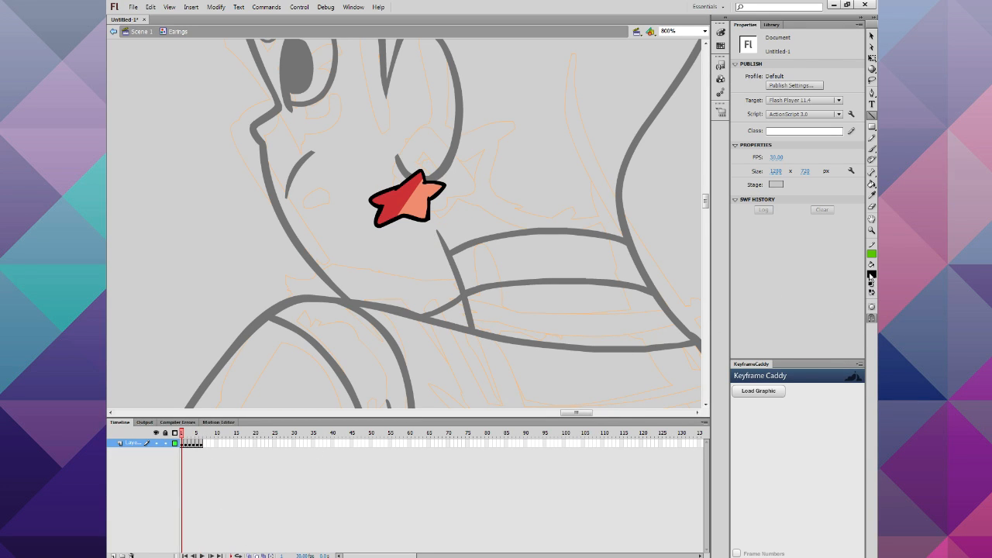
click(870, 275)
click(407, 195)
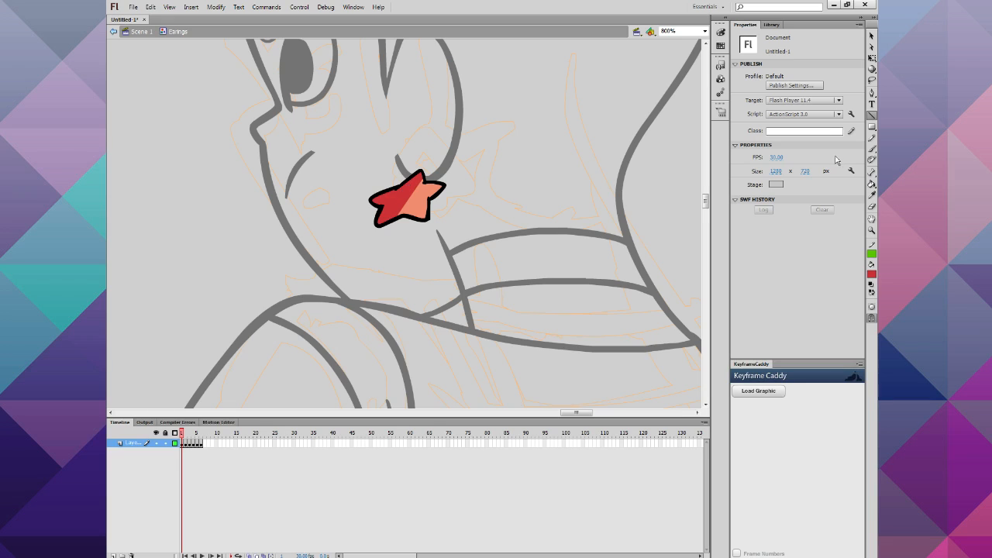
click(870, 184)
key(.)
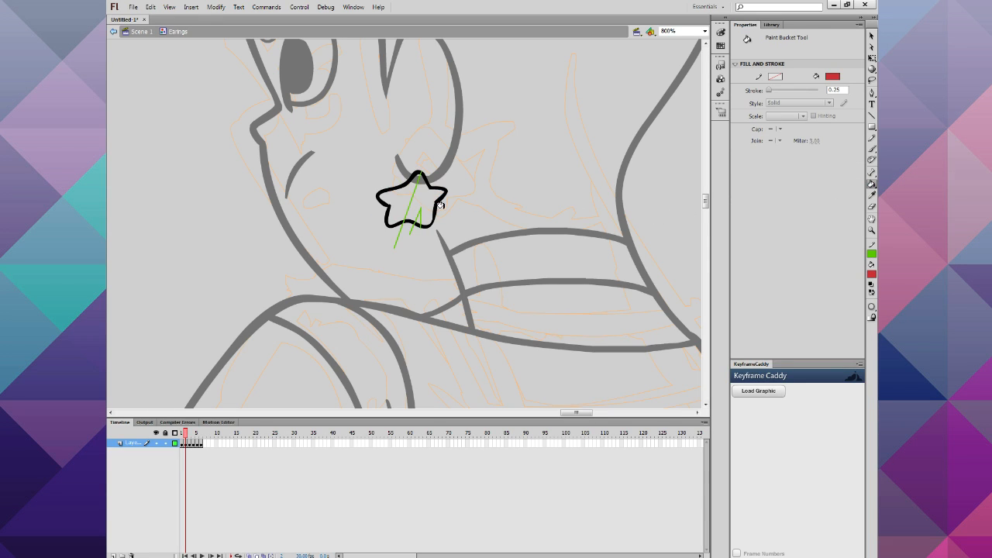
click(395, 198)
key(period)
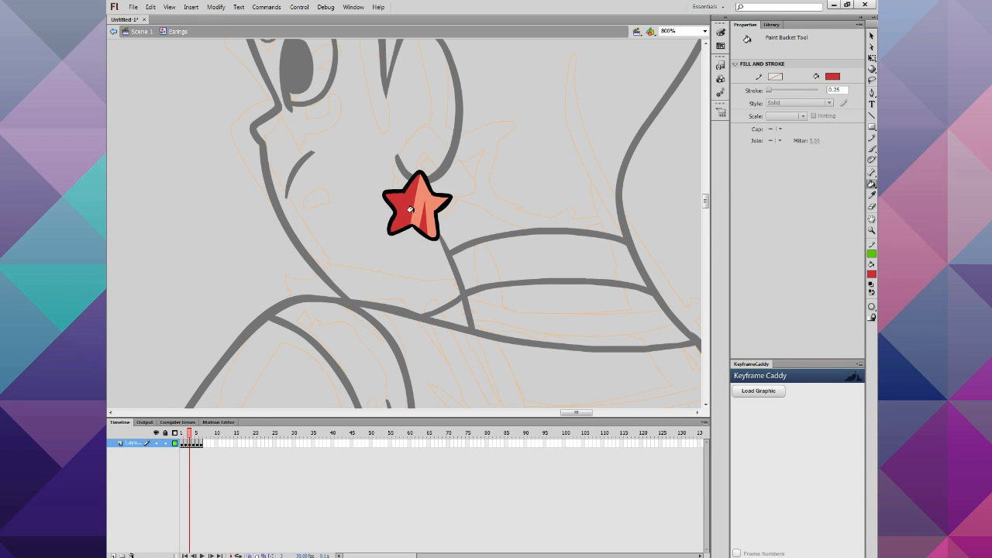
key(period)
click(411, 210)
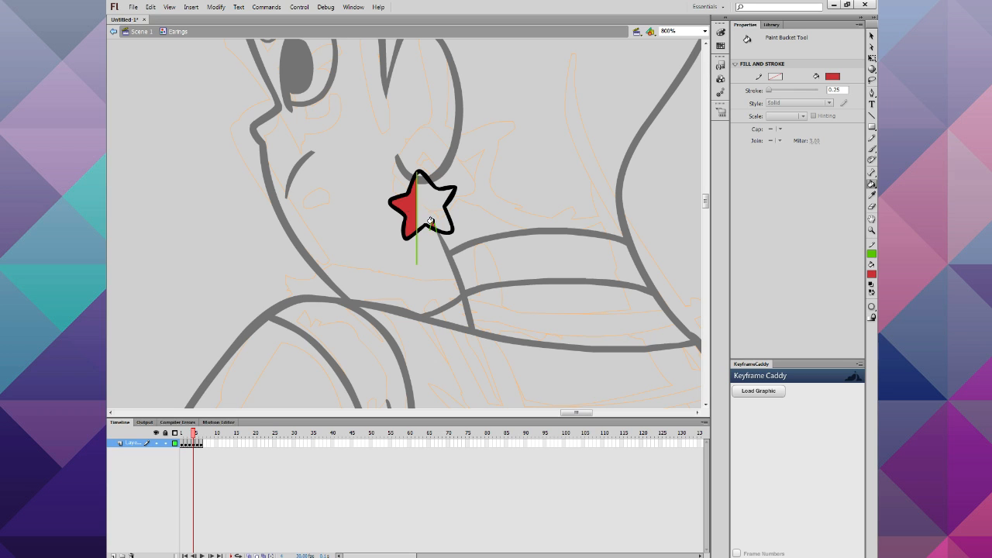
key(period)
key(period)
click(413, 203)
Step: Sample the light salmon from the frame 1 star and fill the lit right side of the frame 2 star
key(comma)
key(comma)
key(comma)
key(comma)
key(comma)
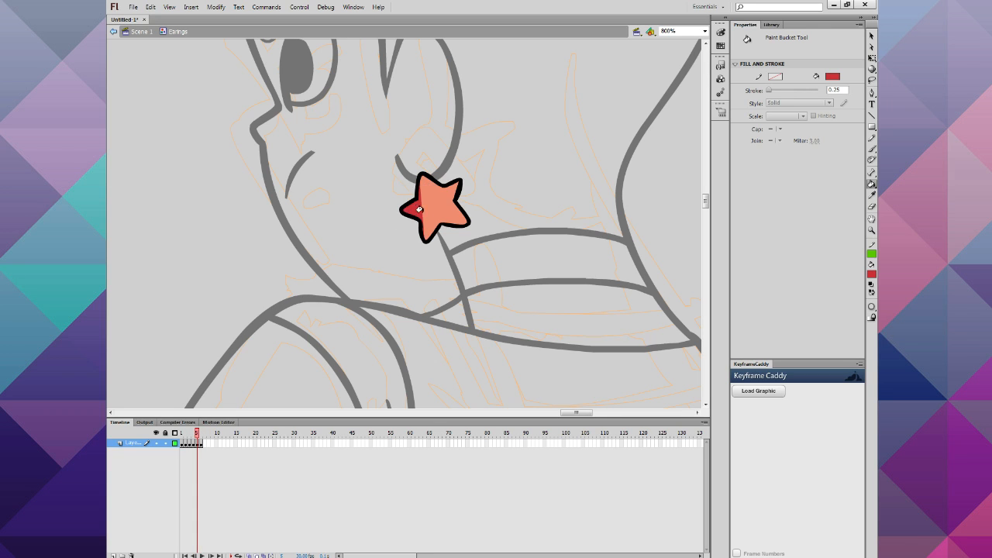
click(872, 276)
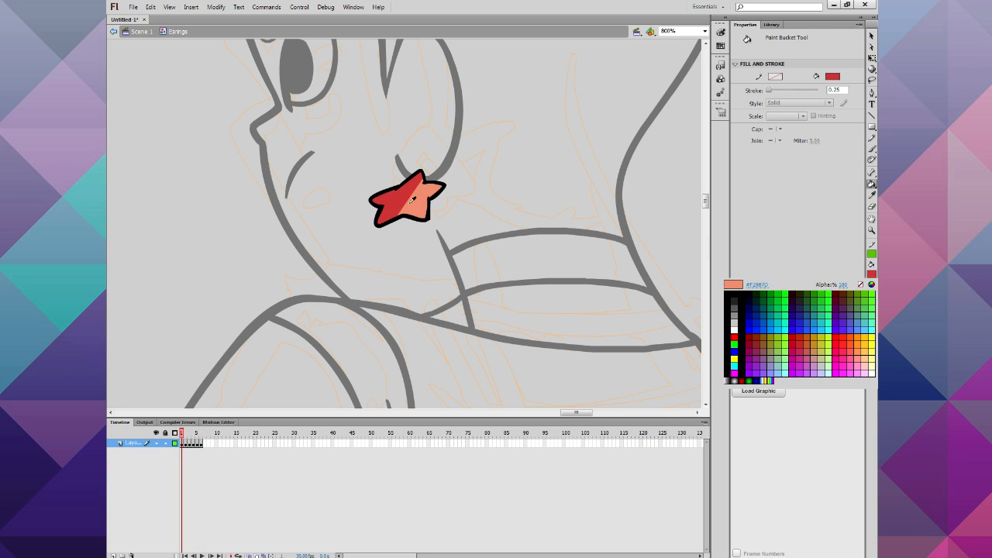
click(414, 198)
key(period)
key(comma)
key(period)
click(420, 199)
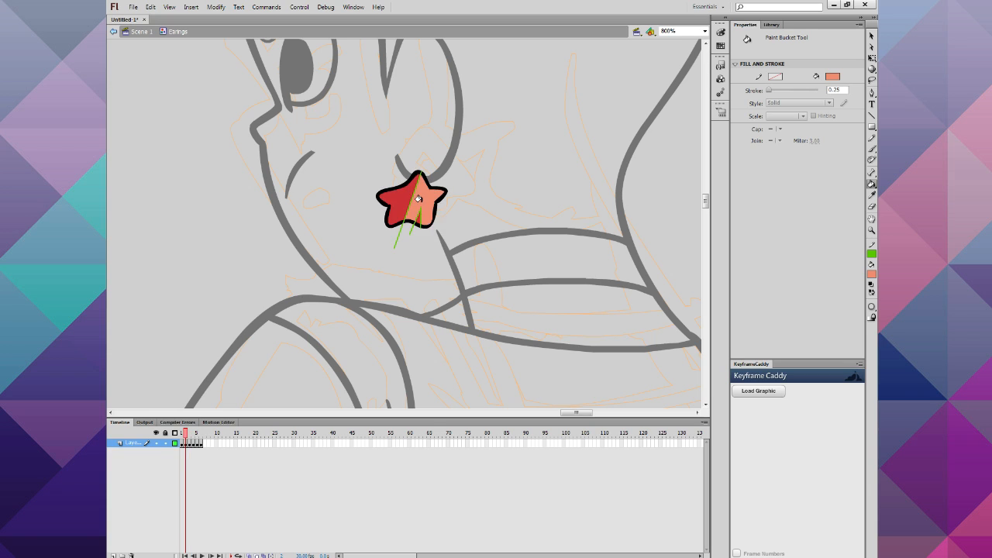
Step: Fill the lit right sides of the frame 4 and frame 6 stars with the same light salmon
key(period)
click(419, 199)
key(period)
click(421, 200)
key(period)
click(426, 202)
key(period)
click(423, 200)
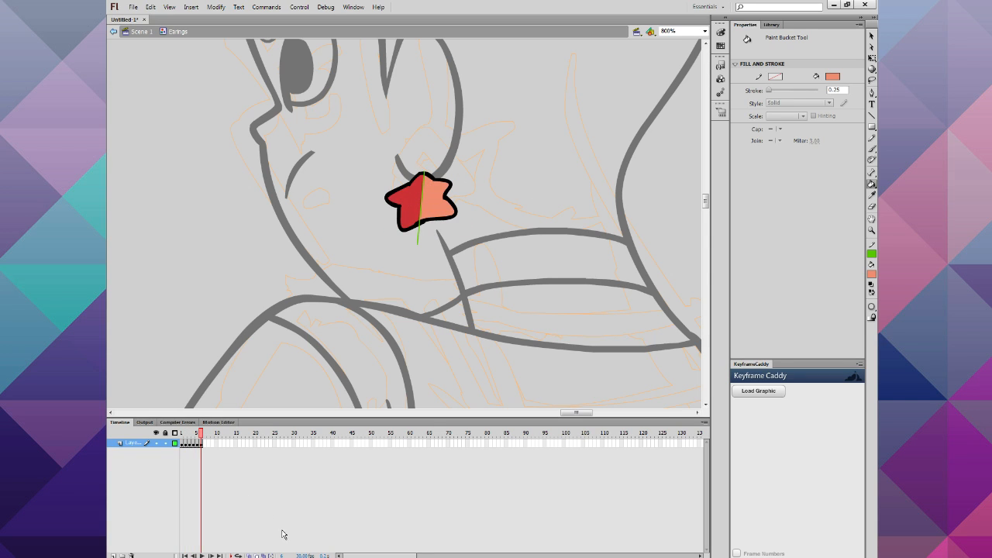
Step: Extend onion skinning back to frame 1, select the frame 6 star, and remove its green guide line by setting the stroke to none
click(249, 554)
drag(196, 434, 139, 433)
click(871, 58)
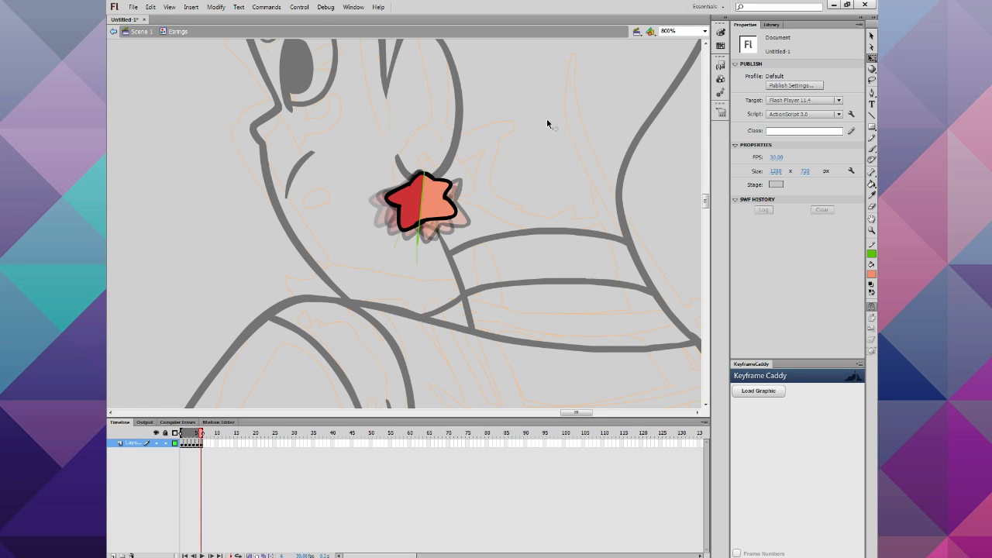
click(419, 220)
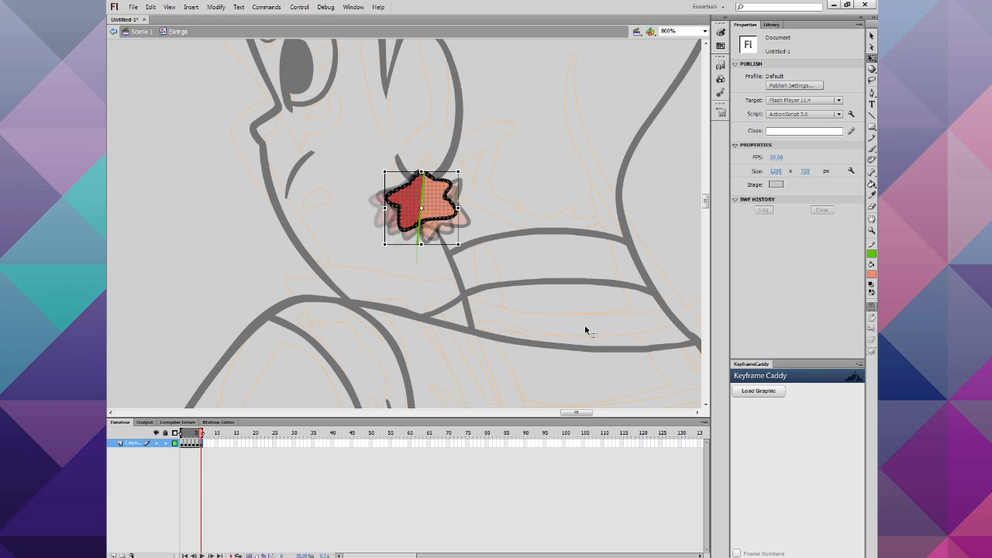
click(870, 254)
click(862, 262)
click(648, 277)
key(Return)
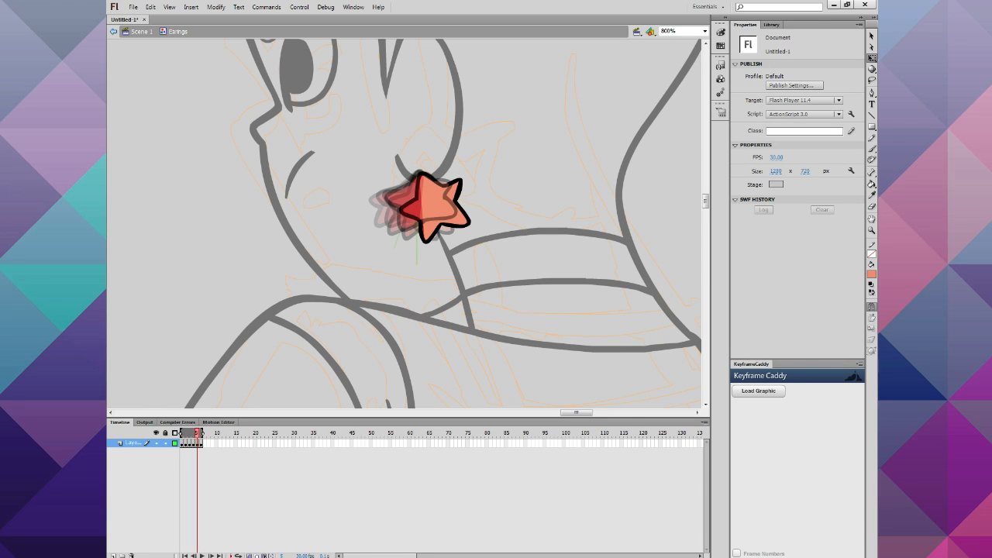
Step: With multiple-frame editing on, select the stars on all frames and remove the remaining green guide lines by setting the stroke to none
drag(327, 137, 500, 267)
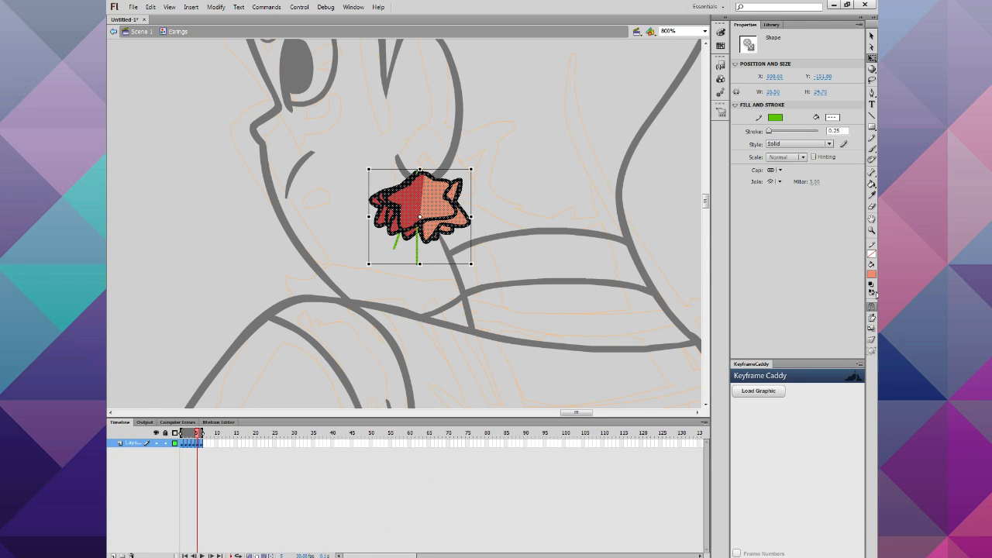
click(871, 253)
click(859, 264)
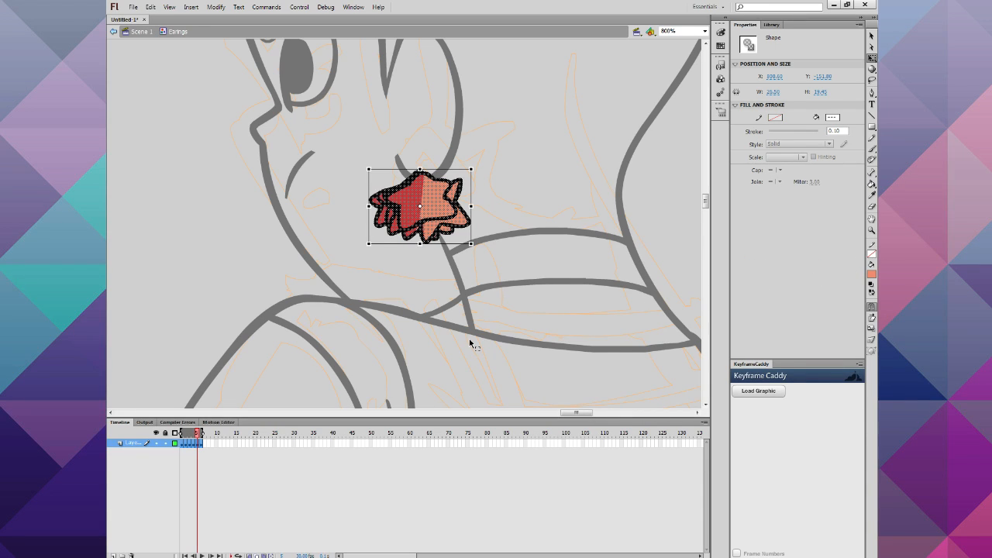
Step: Play back the shaded earring loop at 100% and 200% zoom to check the motion and colouring
key(Return)
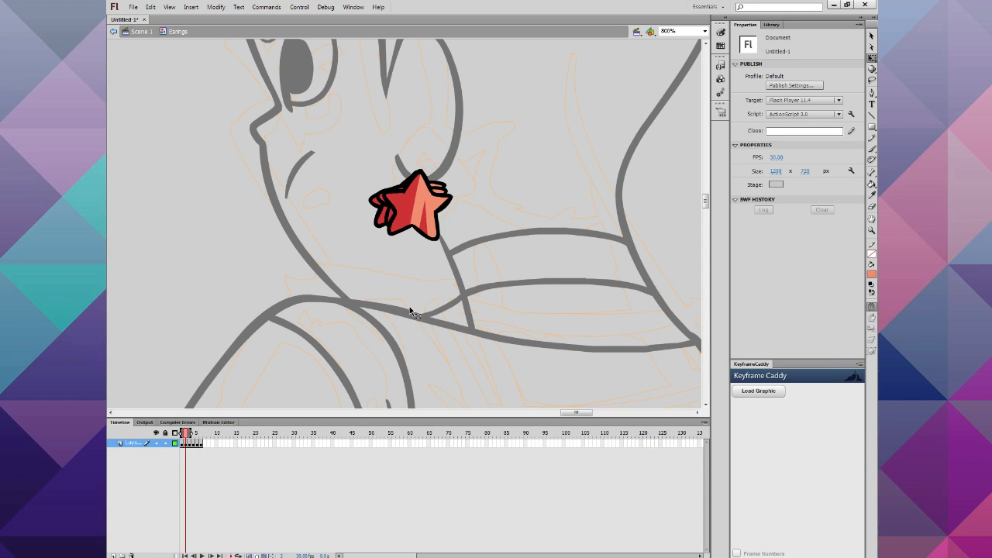
key(ctrl+1)
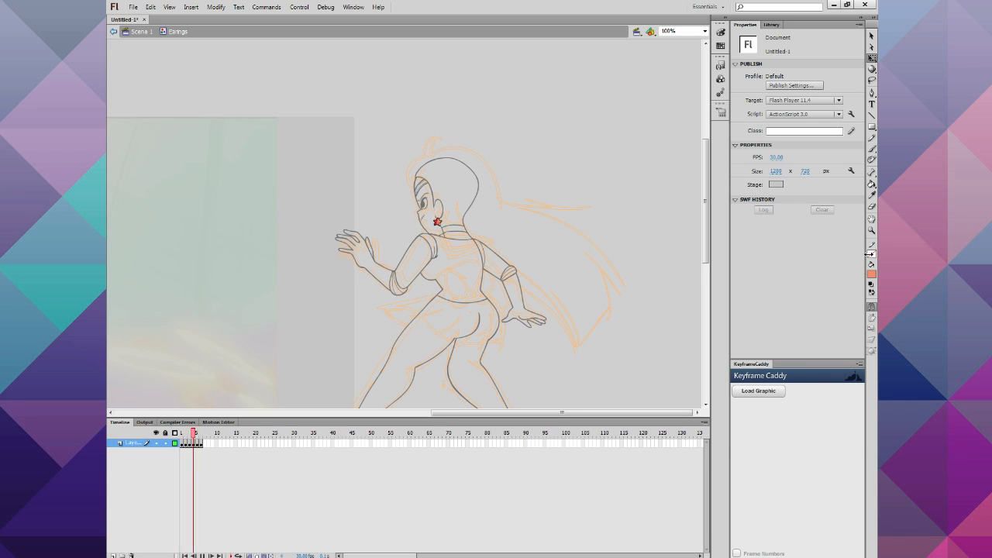
click(872, 230)
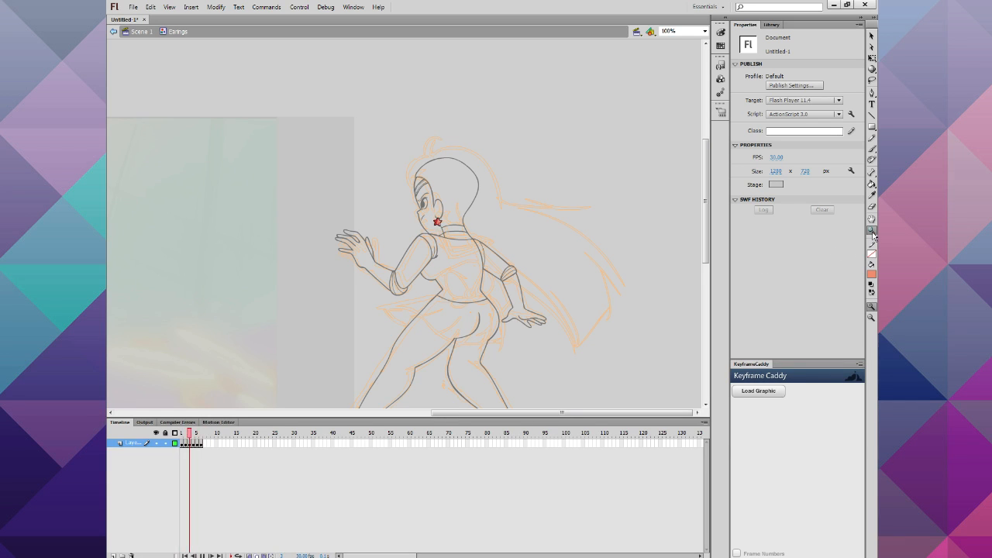
click(445, 249)
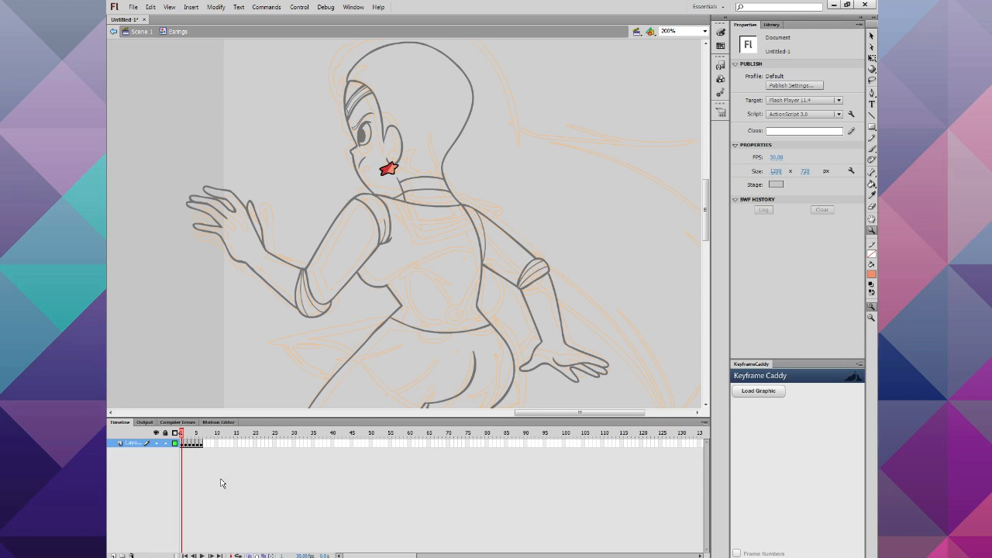
Step: Copy frames 1 to 5 of the earring layer and paste them at frame 7
mouse_move(183, 439)
mouse_down()
mouse_move(215, 444)
mouse_move(183, 451)
mouse_move(203, 463)
mouse_move(199, 444)
mouse_move(184, 447)
mouse_up()
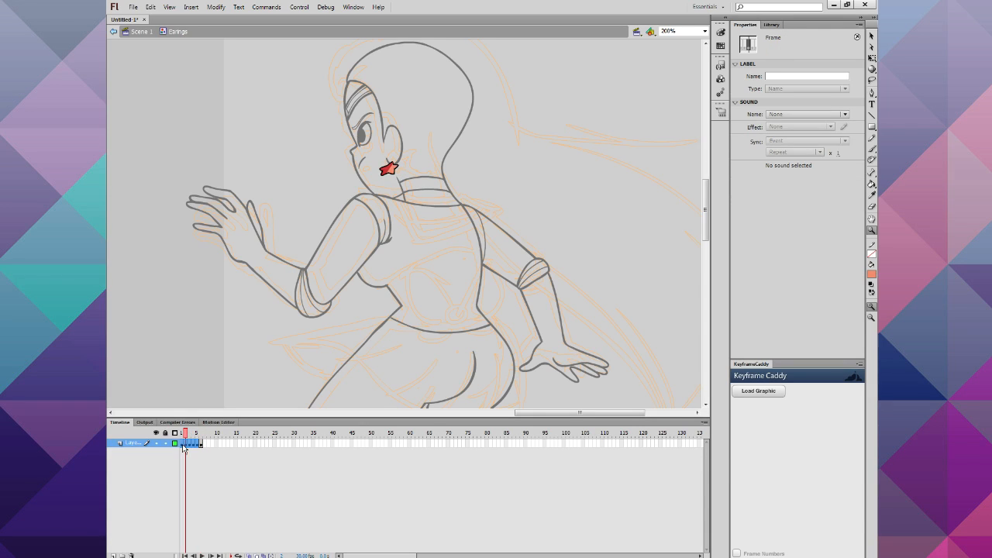
right_click(186, 448)
click(205, 409)
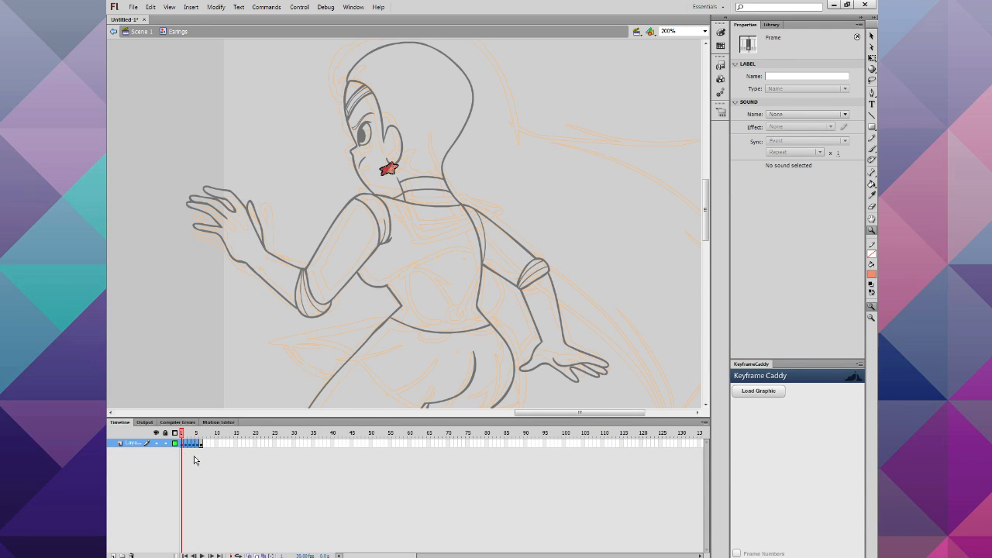
click(204, 447)
right_click(204, 447)
click(221, 329)
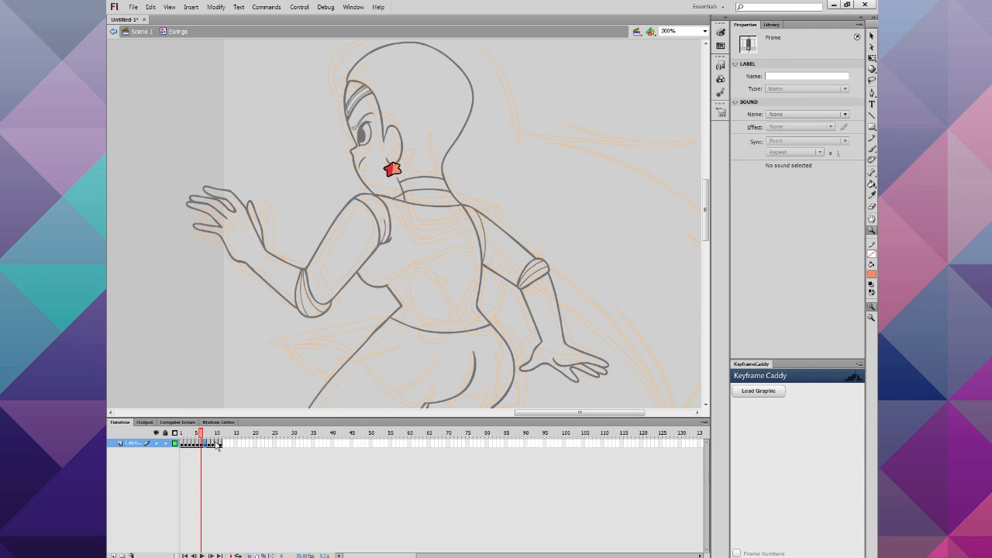
Step: Reverse the order of the pasted frames from frame 7 onward and play back the back-and-forth earring swing
drag(227, 444, 206, 444)
right_click(206, 444)
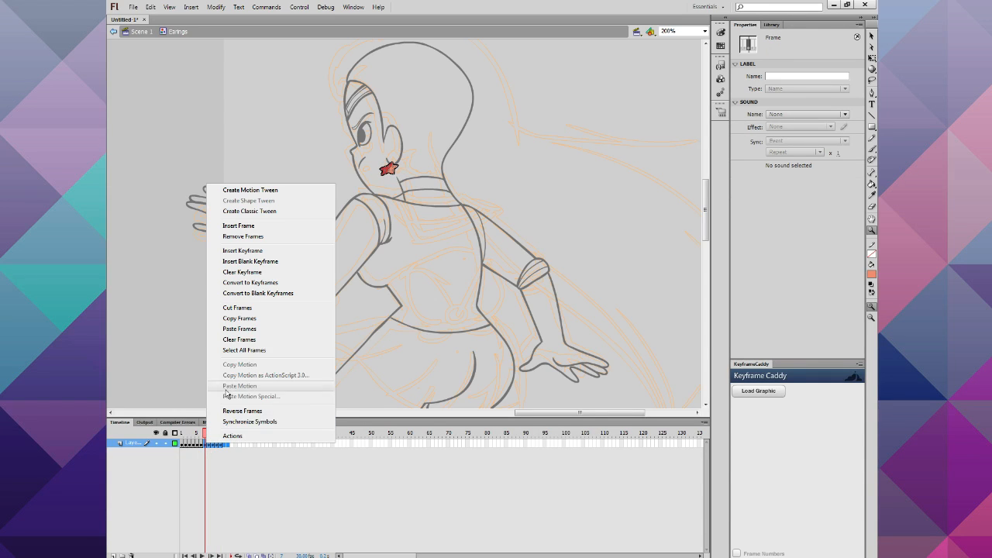
click(245, 410)
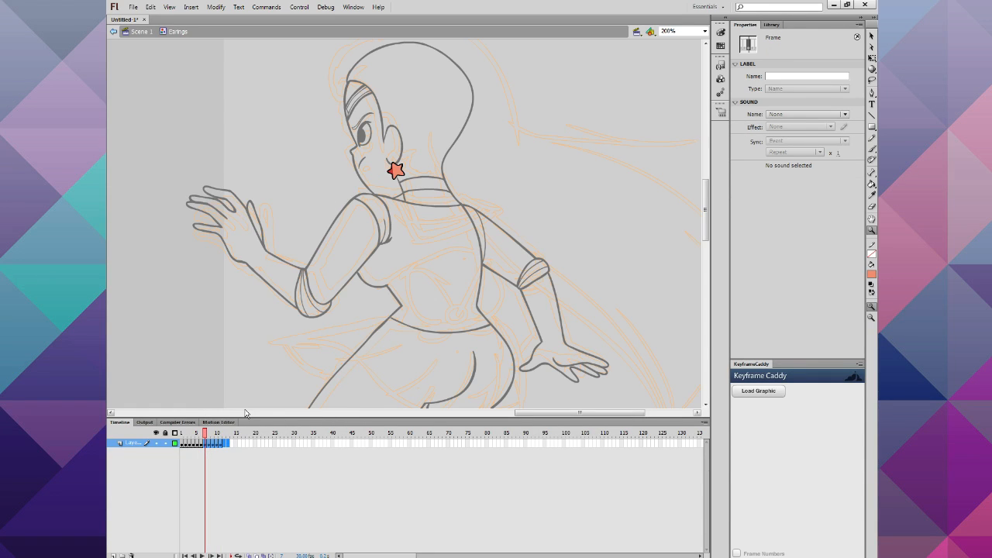
key(Return)
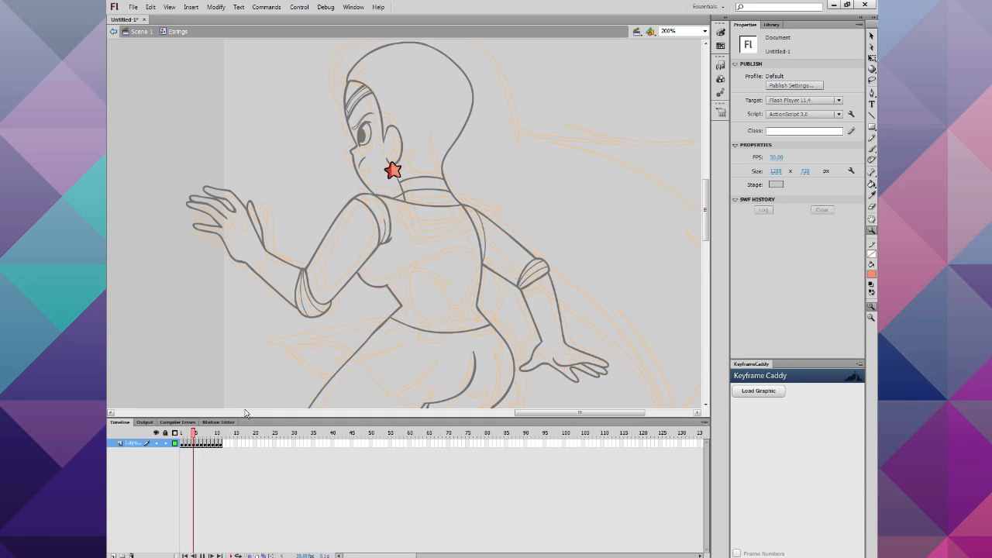
Step: Remove the pasted reversed frames from frame 7 onward and play back the shortened earring loop
key(Return)
drag(228, 445, 205, 447)
right_click(208, 447)
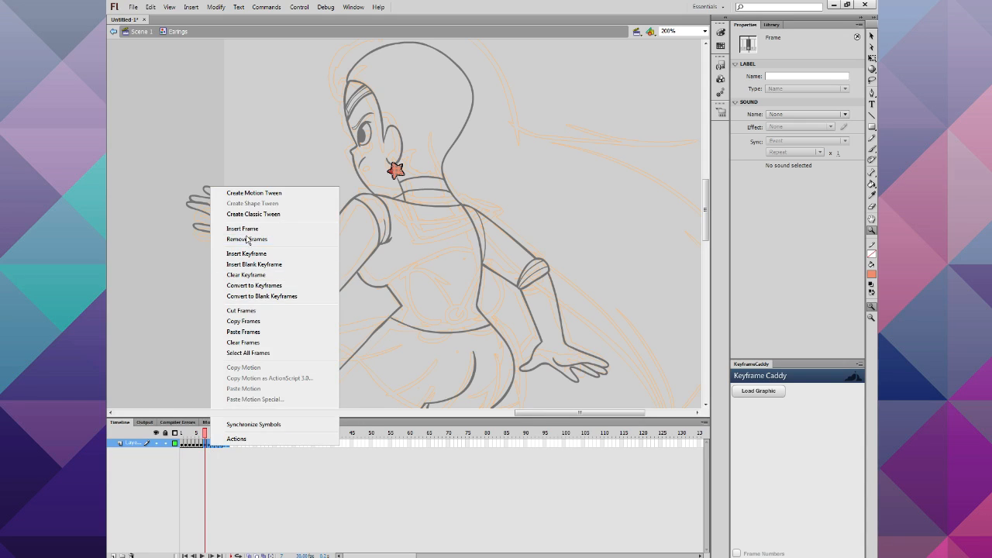
click(246, 240)
key(Return)
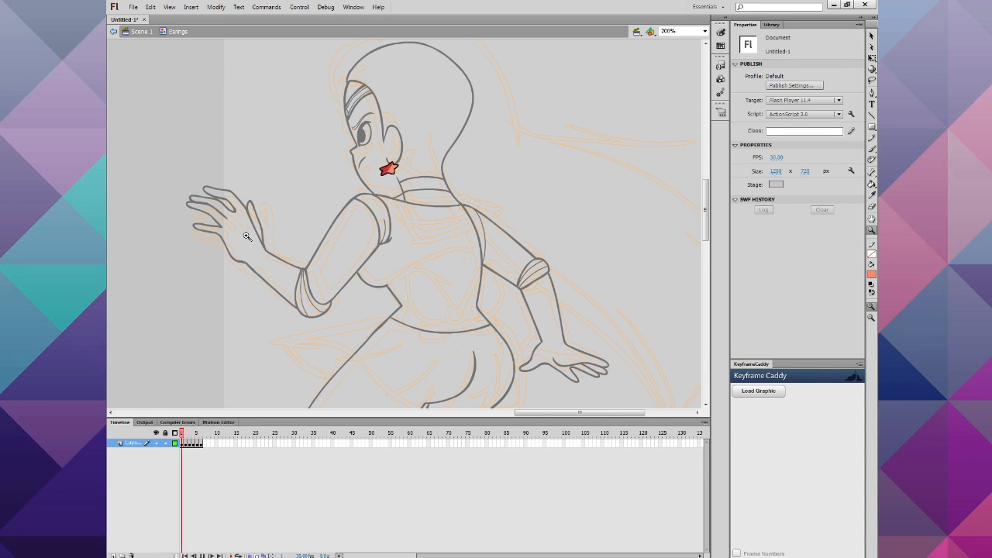
key(Return)
Step: Scrub through the last star frames and remove frame 6 from the earring layer
mouse_move(187, 439)
mouse_down()
mouse_move(206, 448)
mouse_move(188, 450)
mouse_move(203, 452)
mouse_move(180, 440)
mouse_move(198, 440)
mouse_up()
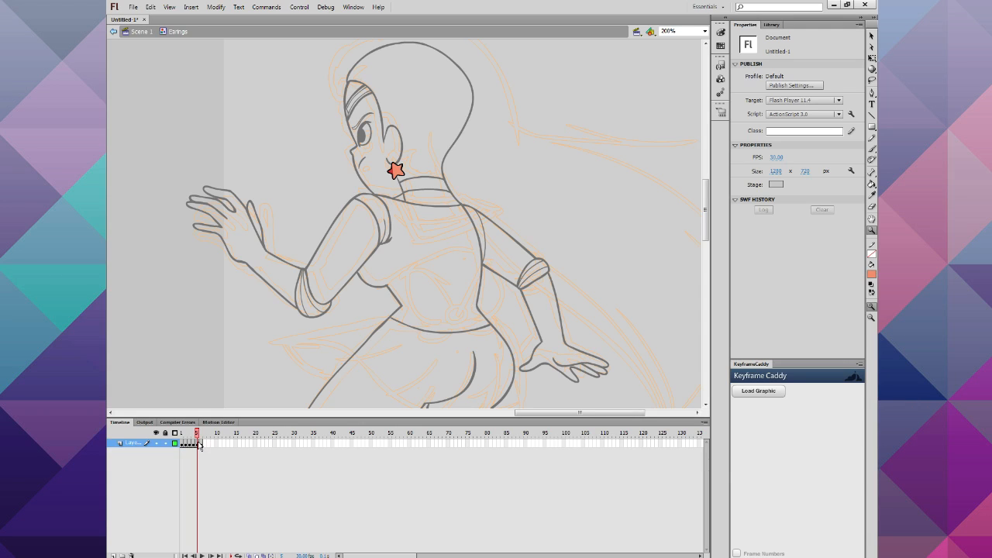
click(203, 448)
right_click(201, 446)
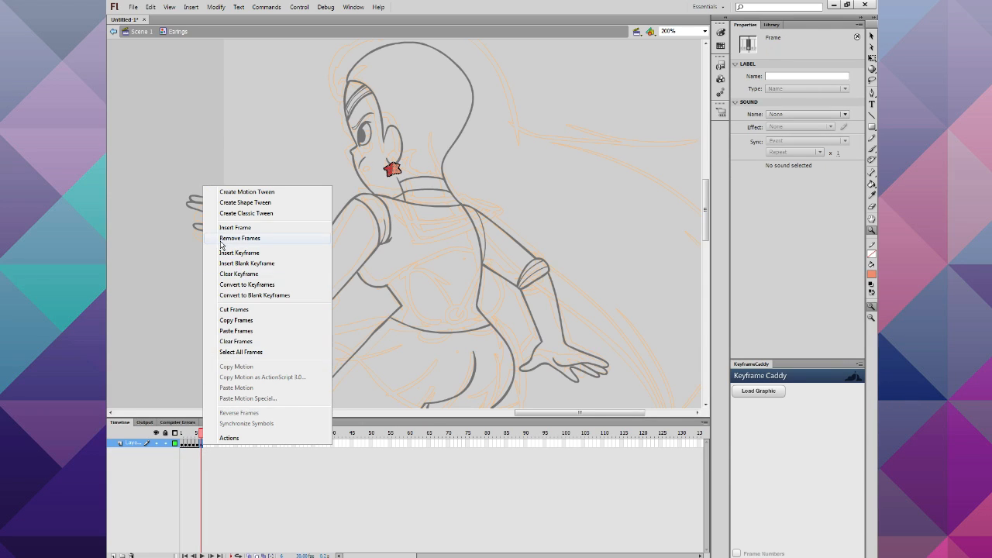
click(220, 242)
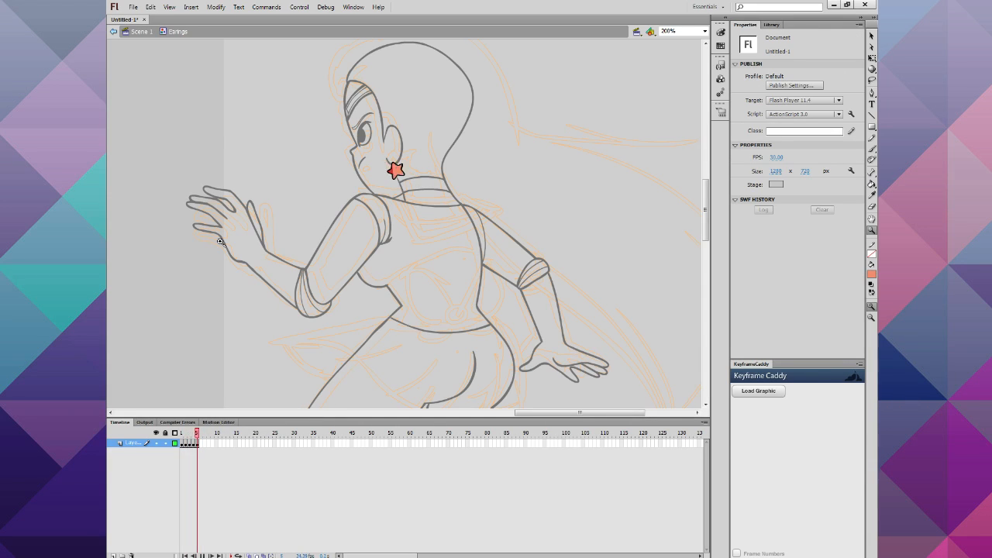
Step: Insert a keyframe at frame 6 that repeats the star from frame 5
mouse_move(196, 437)
mouse_down()
mouse_move(167, 434)
mouse_move(200, 443)
mouse_up()
click(201, 444)
key(F6)
Step: Copy frame 1 of the earring layer and paste it at frame 7
click(183, 445)
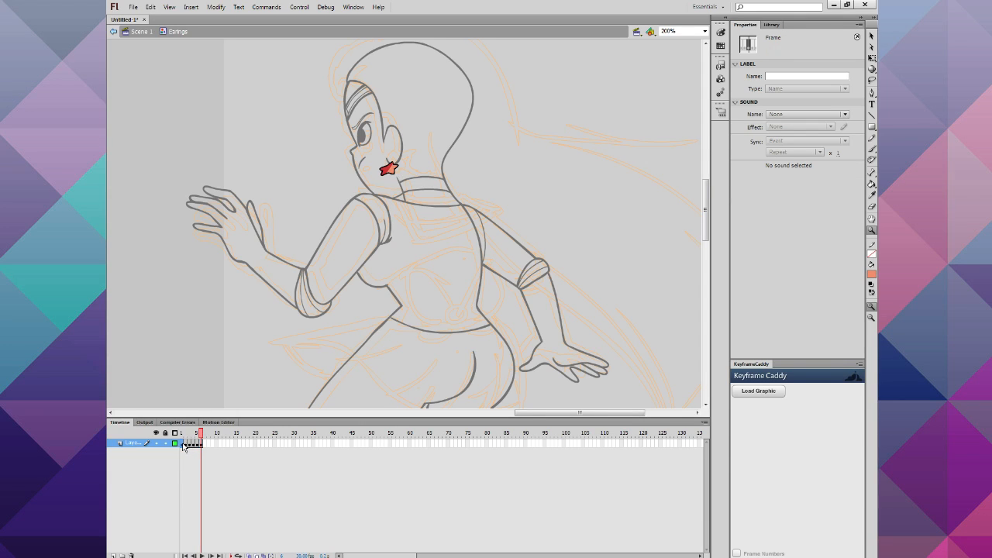
right_click(184, 446)
click(208, 314)
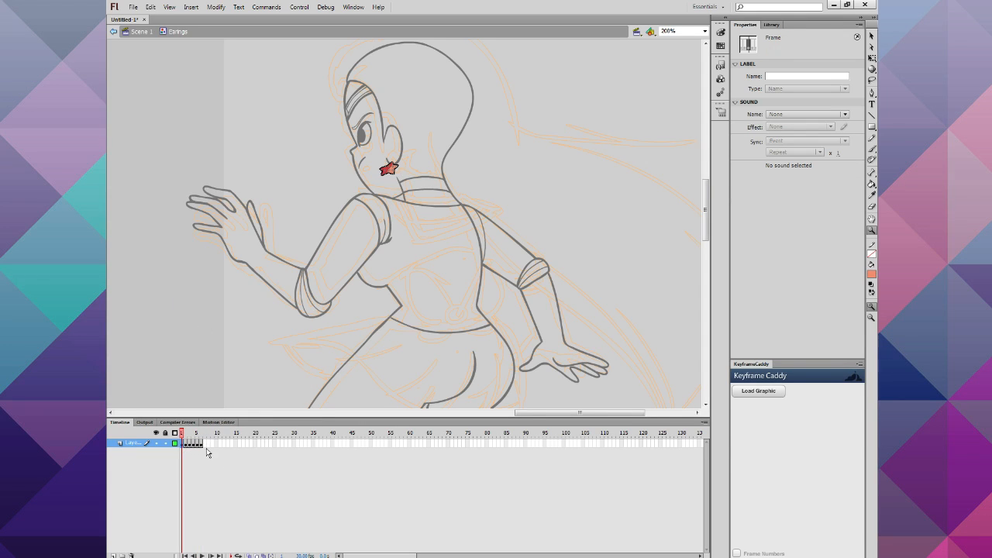
click(203, 444)
right_click(204, 446)
click(213, 328)
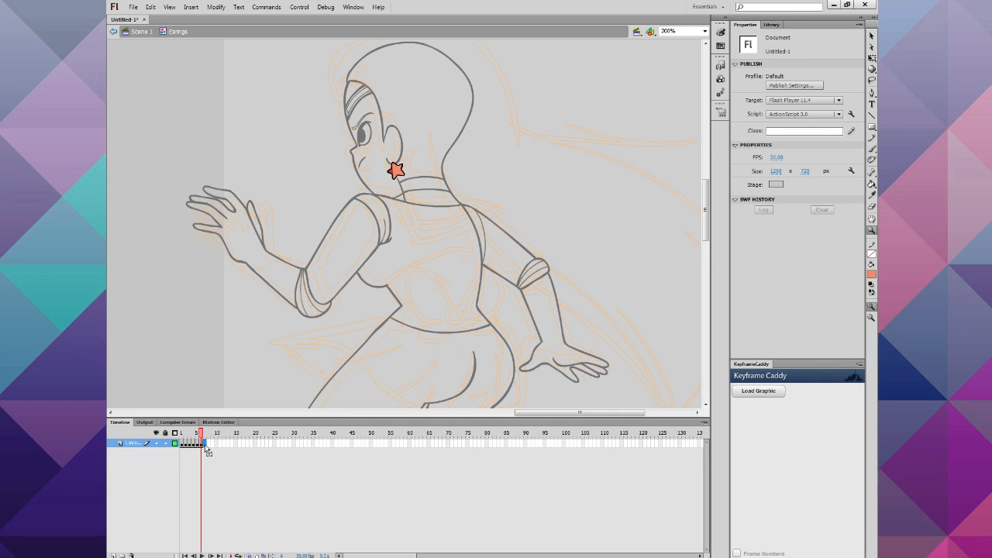
right_click(208, 450)
click(221, 335)
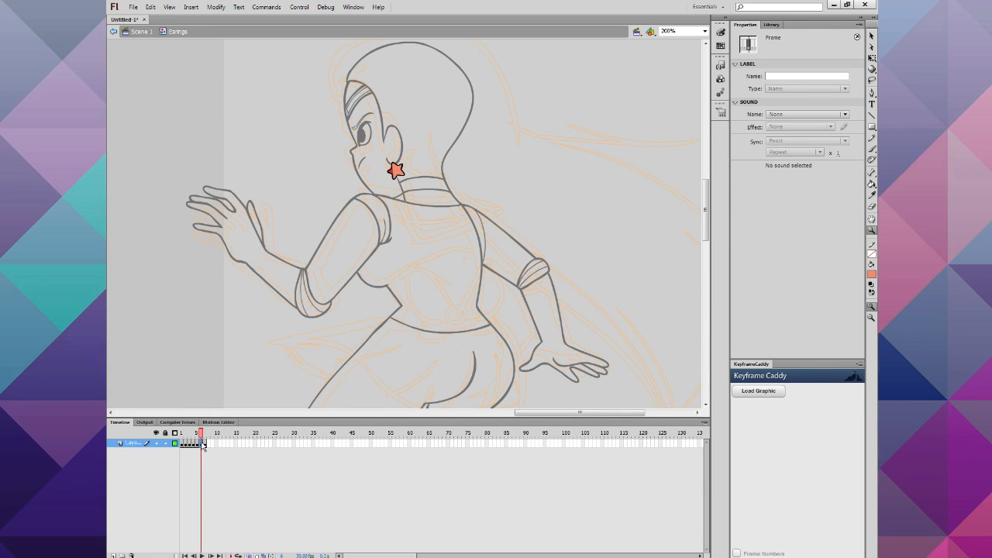
Step: Clear the star from frame 6 and turn on onion skinning across the surrounding frames
key(Delete)
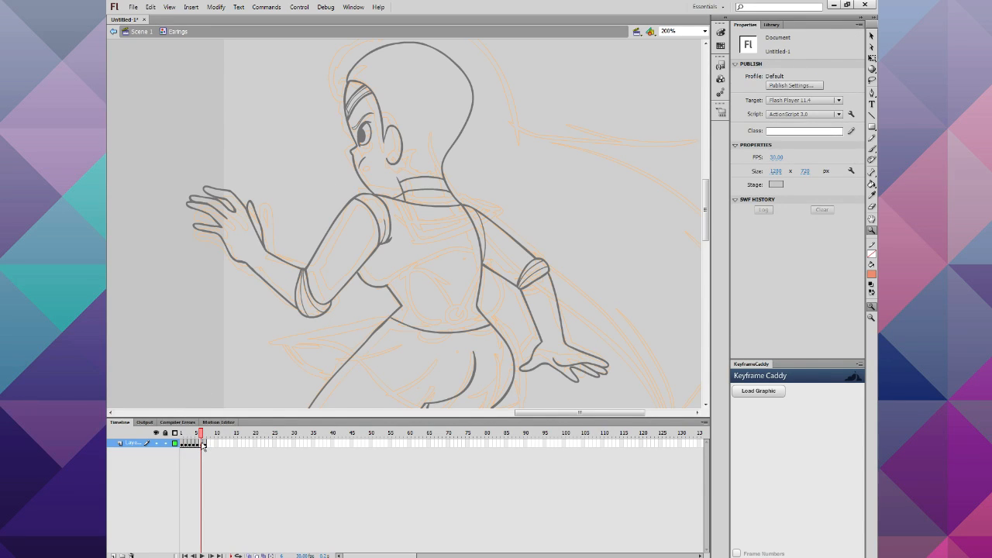
key(ctrl+z)
click(205, 446)
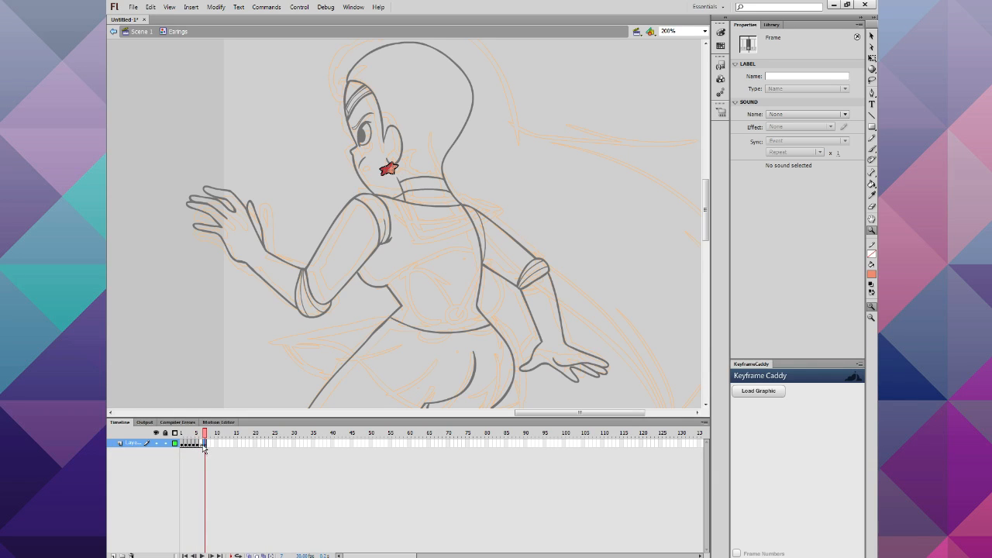
click(202, 446)
click(204, 445)
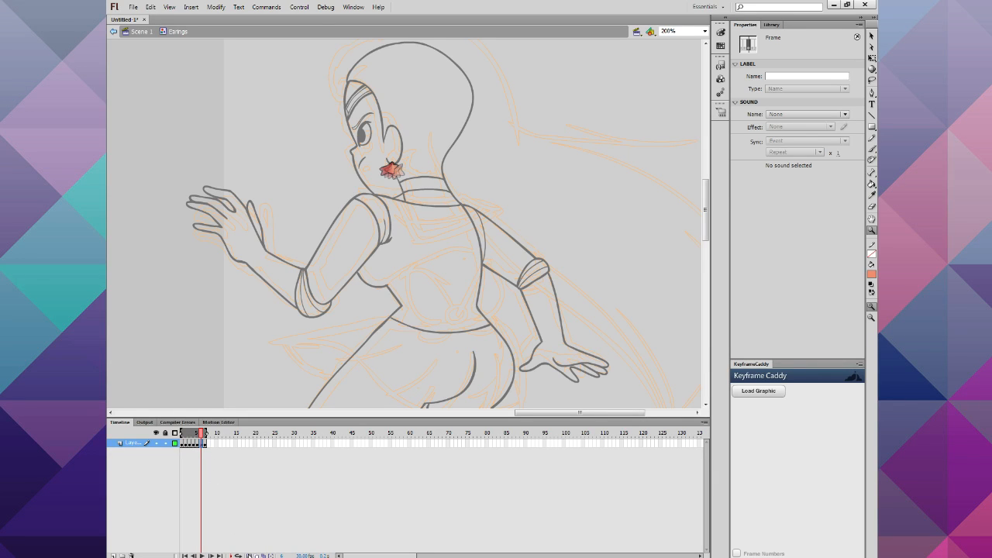
Step: At 800% zoom, draw a freehand black star outline on frame 6 with the Brush tool
click(397, 186)
click(364, 174)
key(b)
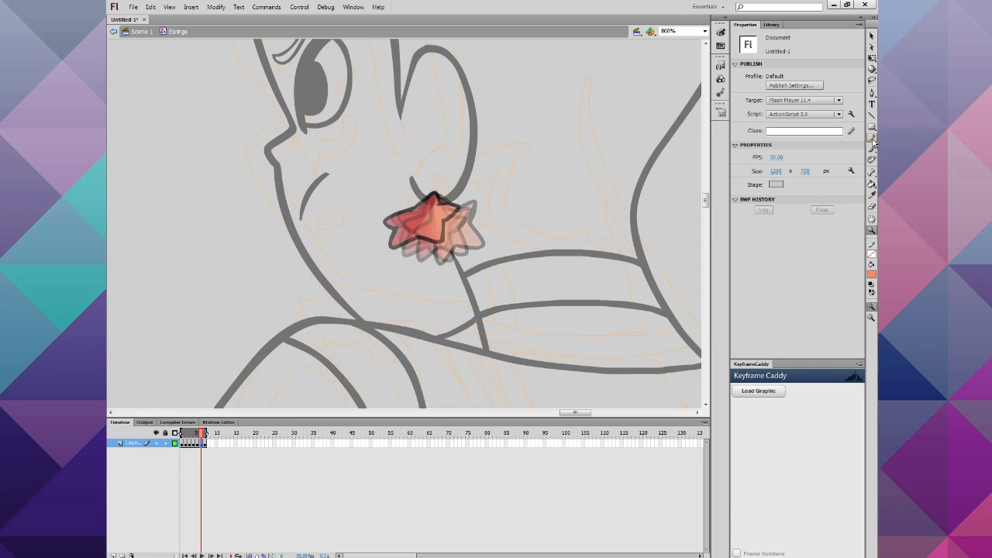
click(868, 274)
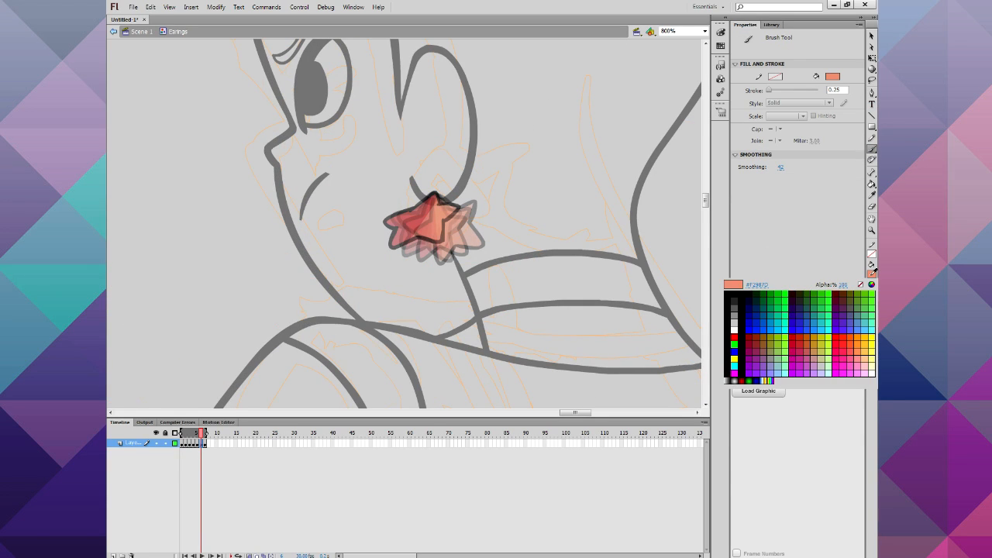
click(728, 292)
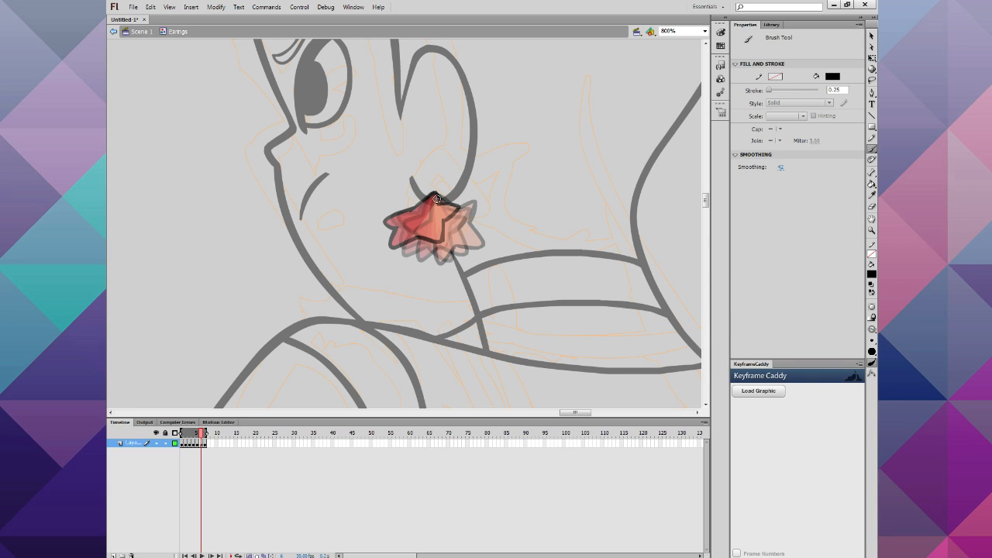
mouse_move(451, 190)
mouse_down()
mouse_move(454, 214)
mouse_move(459, 188)
mouse_move(451, 212)
mouse_move(465, 231)
mouse_move(446, 257)
mouse_move(436, 212)
mouse_move(425, 225)
mouse_move(432, 187)
mouse_up()
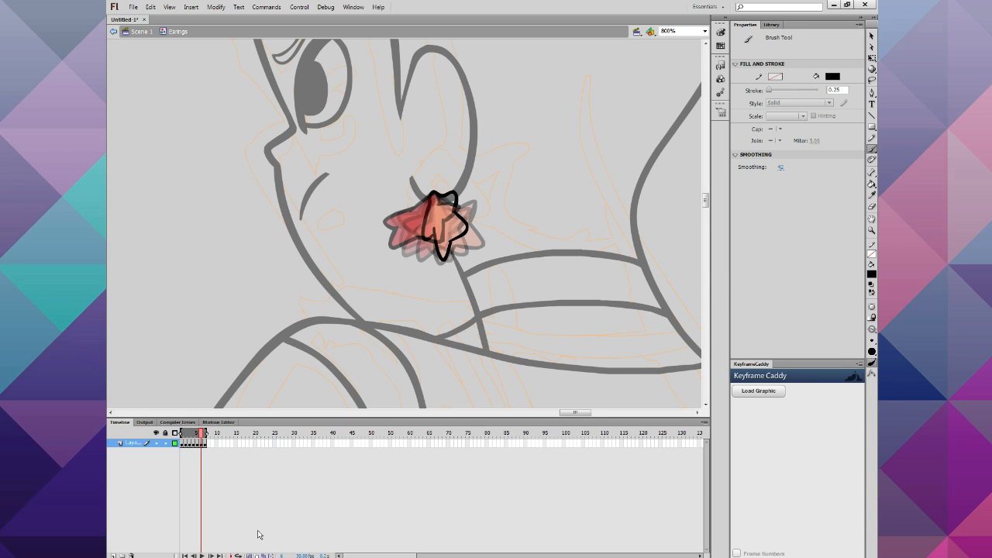
Step: Clear the rough outline from frame 6 and narrow the onion skin range to frames 5 to 7
click(251, 556)
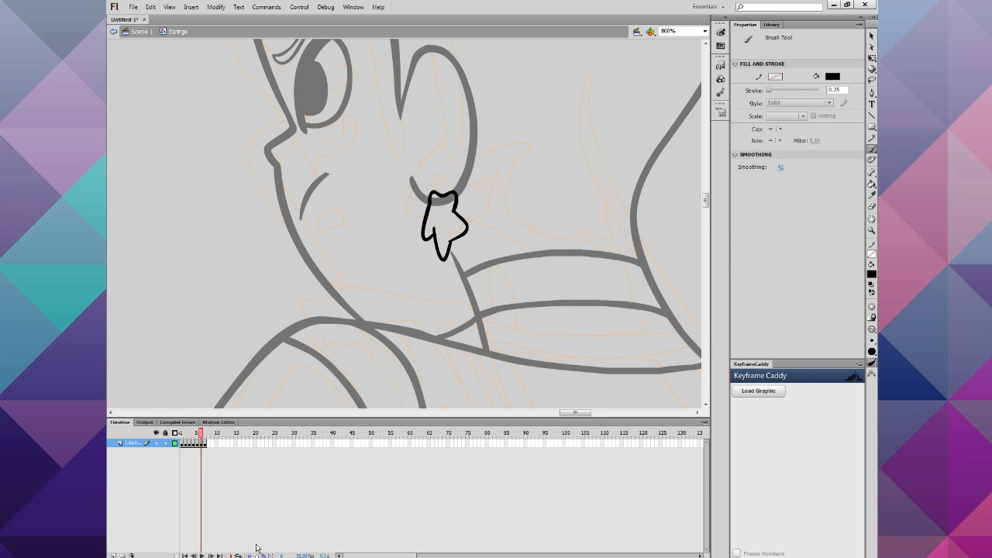
click(204, 443)
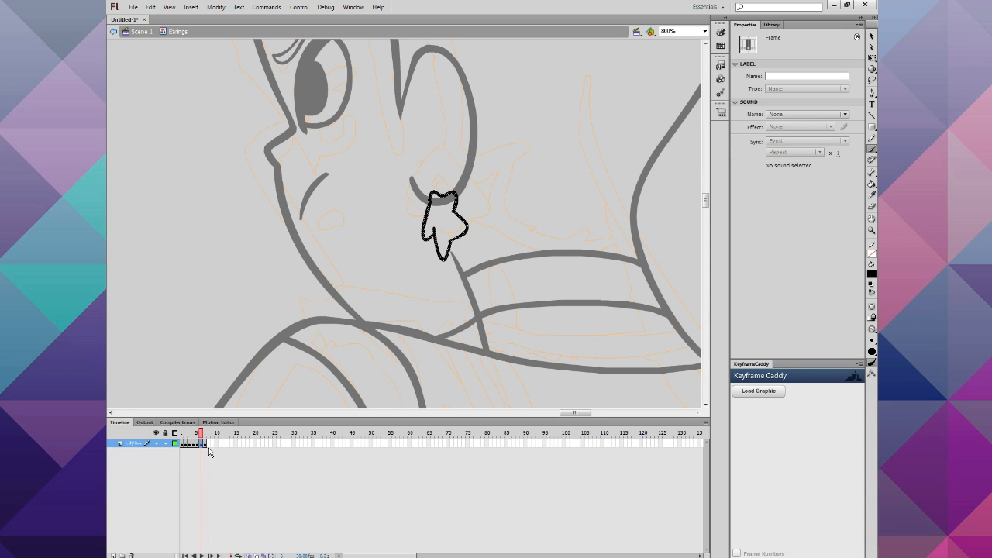
key(b)
click(253, 555)
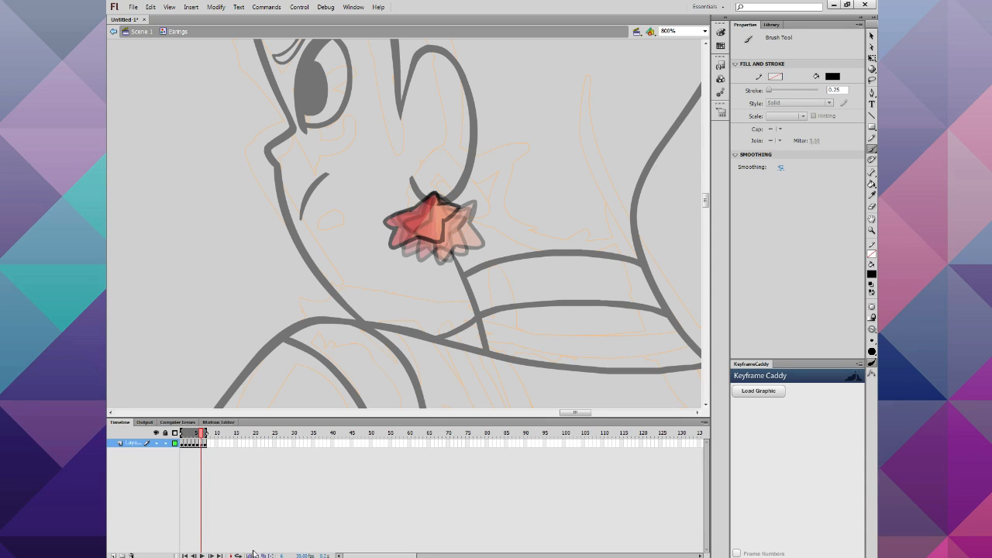
drag(183, 434, 199, 434)
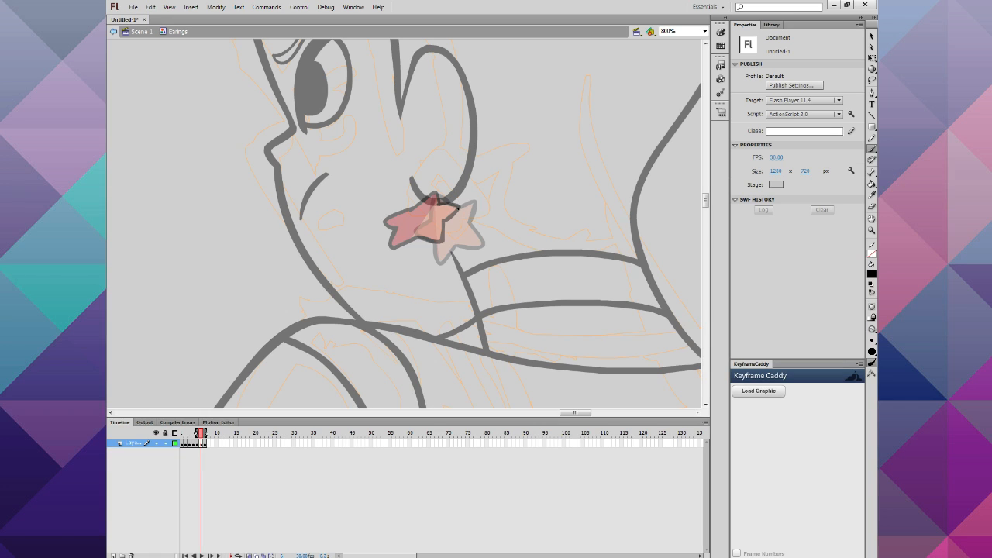
Step: Redraw the black star outline on frame 6 with the Brush tool, between the onion-skinned stars of frames 5 and 7
drag(441, 206, 447, 189)
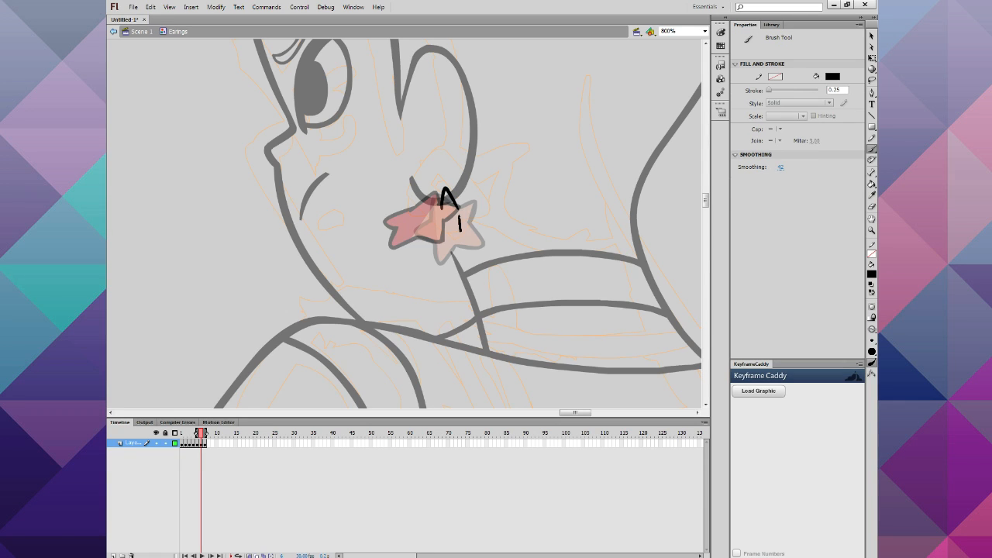
mouse_move(459, 231)
mouse_down()
mouse_move(457, 262)
mouse_move(461, 221)
mouse_move(432, 214)
mouse_move(441, 228)
mouse_move(460, 221)
mouse_up()
drag(450, 235, 451, 246)
mouse_move(455, 220)
mouse_down()
mouse_move(444, 245)
mouse_move(464, 228)
mouse_move(440, 226)
mouse_move(437, 206)
mouse_move(440, 230)
mouse_up()
drag(442, 194, 444, 250)
drag(449, 193, 465, 252)
drag(447, 193, 469, 238)
mouse_move(426, 203)
mouse_down()
mouse_move(444, 233)
mouse_move(461, 229)
mouse_move(457, 217)
mouse_move(465, 232)
mouse_move(458, 225)
mouse_up()
key(ctrl+z)
drag(426, 202, 448, 235)
drag(444, 229, 446, 227)
mouse_move(445, 229)
mouse_down()
mouse_move(439, 219)
mouse_move(455, 227)
mouse_move(442, 210)
mouse_up()
mouse_move(448, 238)
mouse_down()
mouse_move(440, 227)
mouse_move(454, 250)
mouse_move(447, 240)
mouse_move(436, 254)
mouse_move(439, 192)
mouse_up()
Step: Play back the earring loop and compare the stars on frames 5, 6 and 7
key(Return)
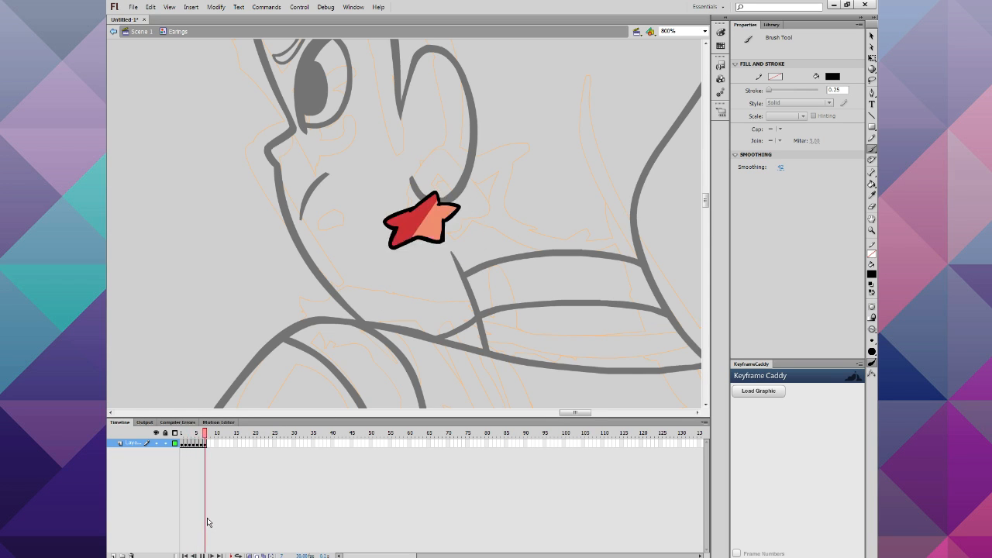
key(Return)
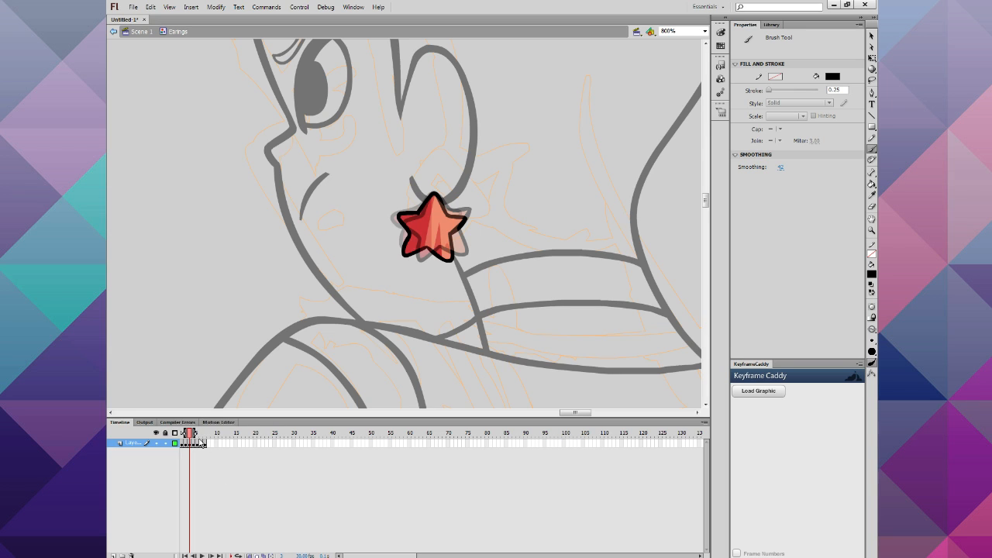
click(202, 443)
click(206, 444)
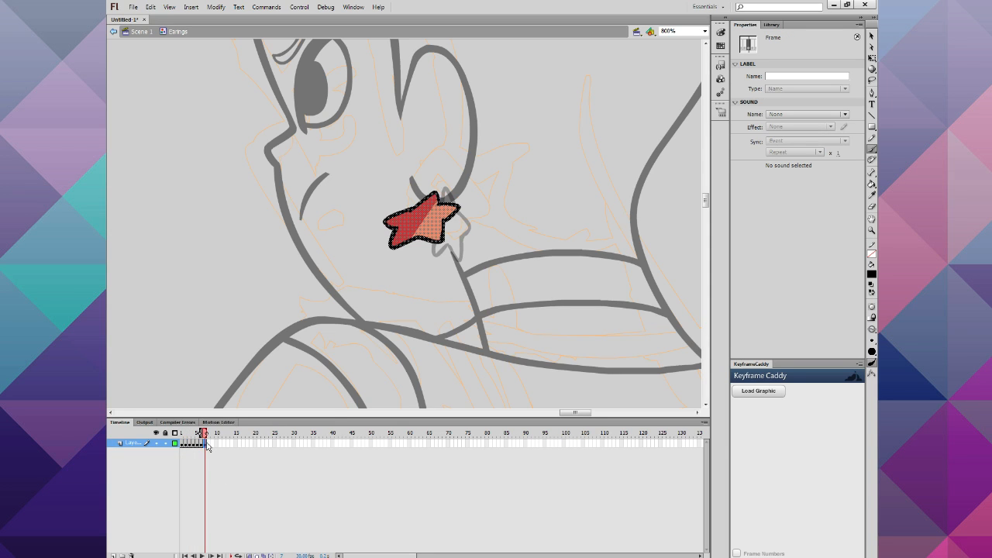
right_click(206, 443)
click(198, 445)
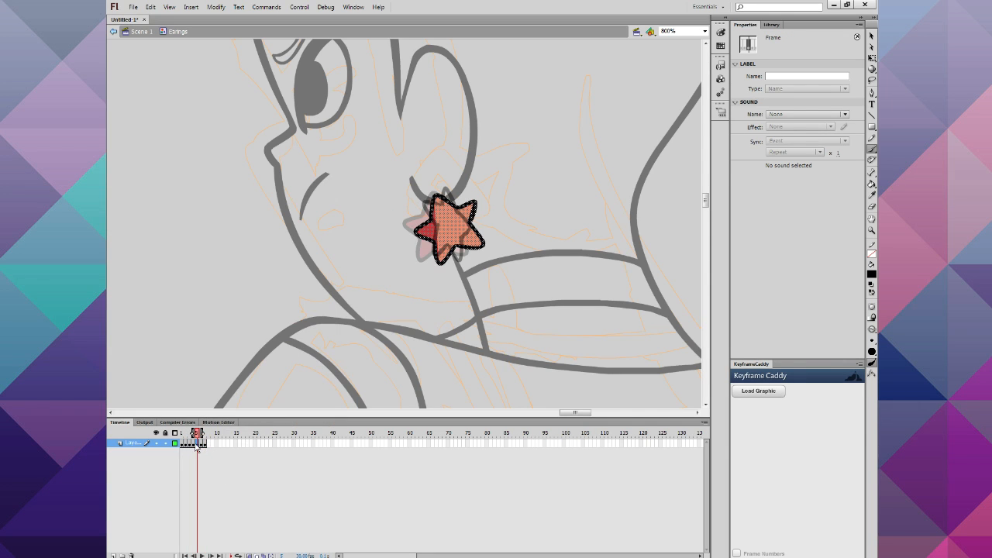
Step: Copy frame 4 of the earring layer
click(193, 444)
right_click(194, 443)
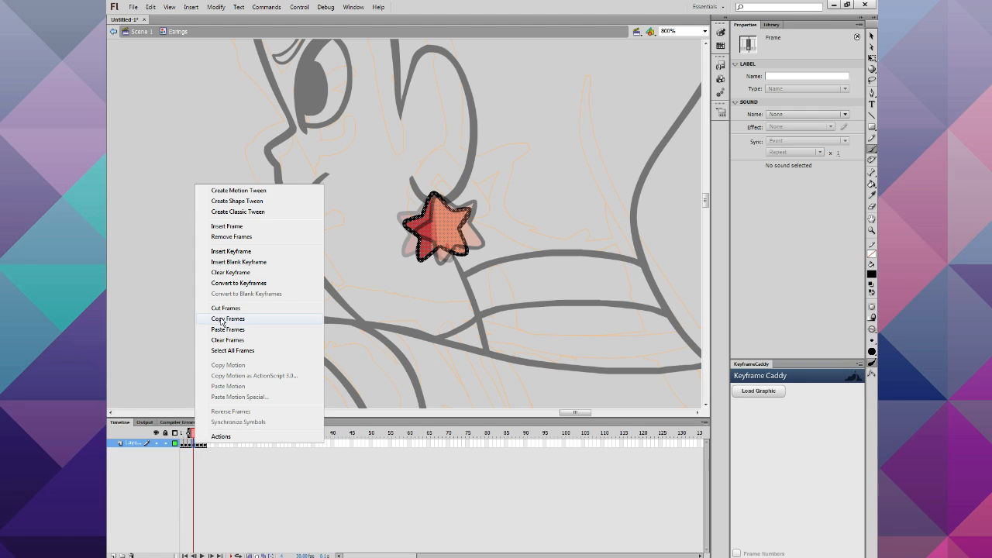
click(223, 318)
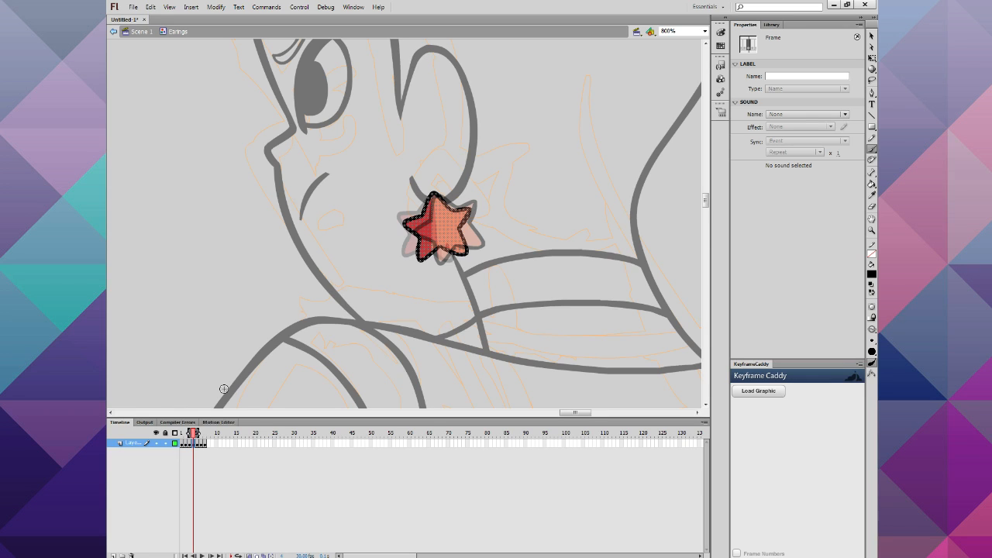
Step: Clear the brushed outline from frame 6 and try to paste the clipboard contents onto that frame
click(202, 444)
click(202, 444)
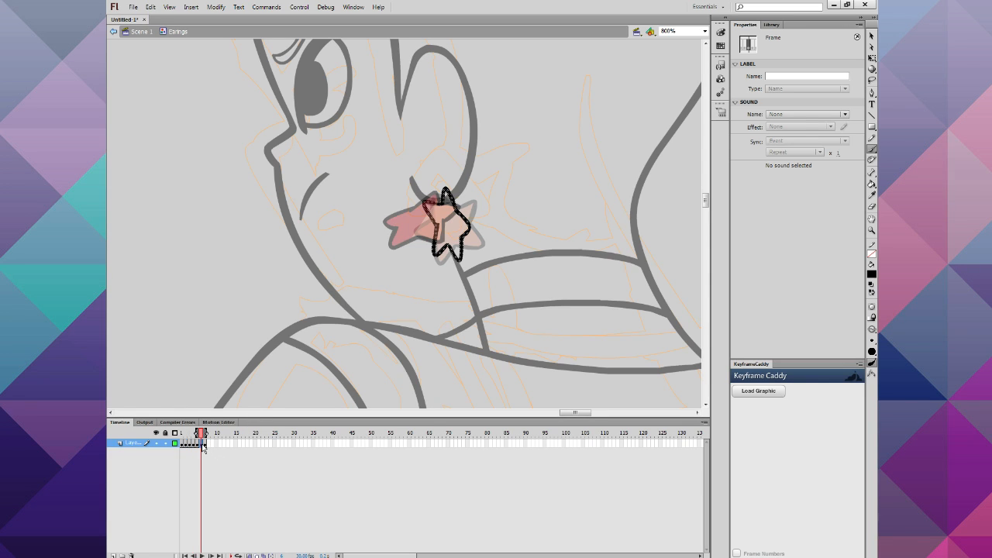
key(Delete)
click(203, 445)
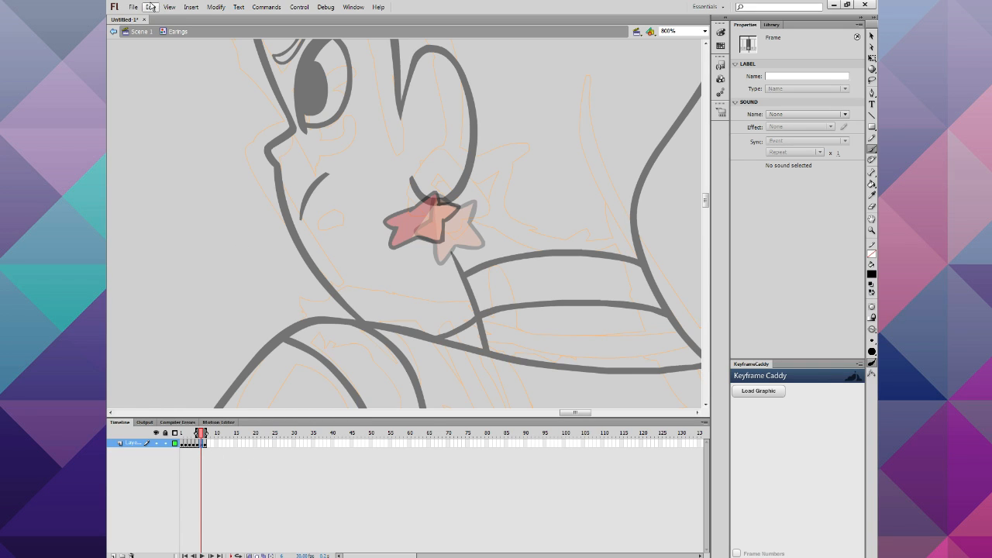
click(150, 7)
click(187, 66)
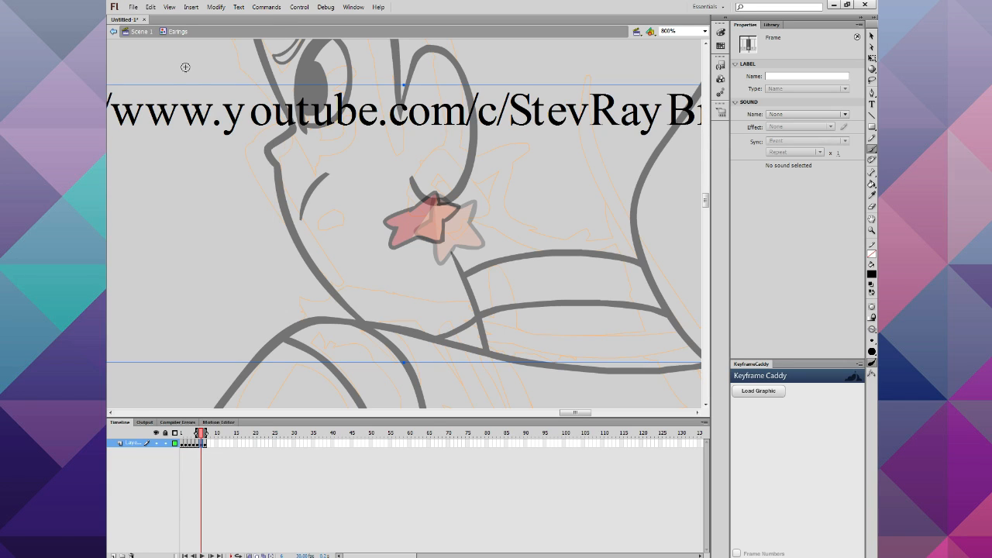
Step: Copy frame 5 of the earring layer and paste it onto frame 6
click(197, 443)
right_click(198, 443)
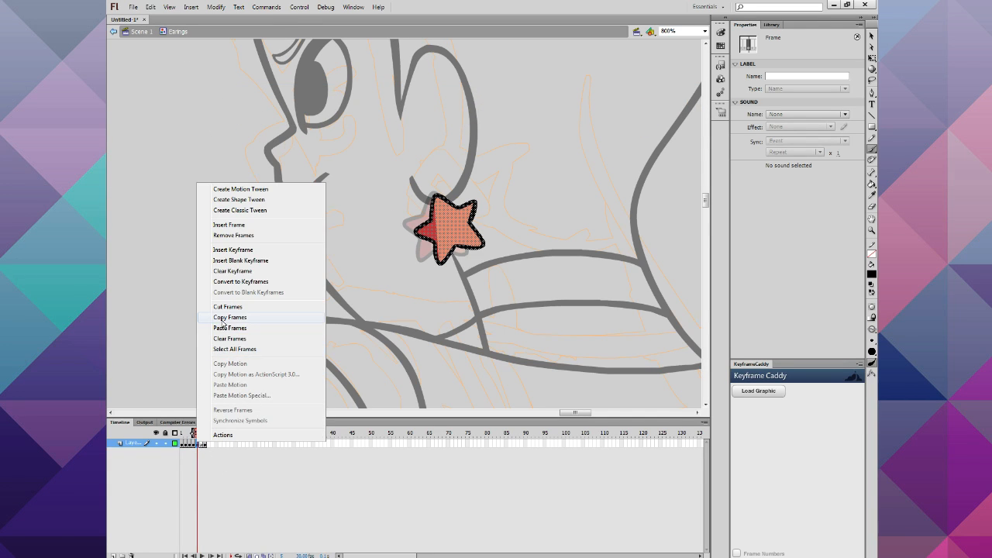
click(225, 318)
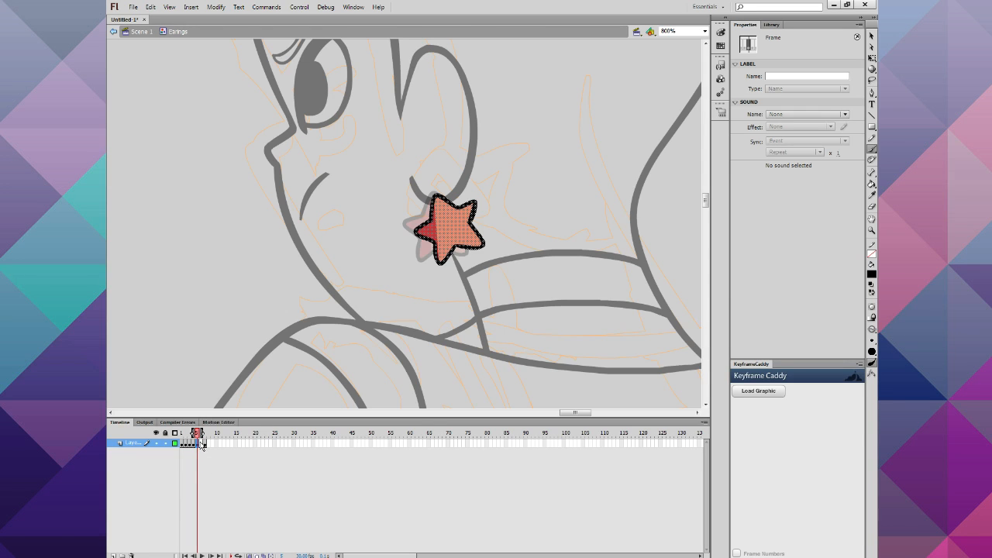
click(202, 443)
right_click(202, 444)
click(225, 326)
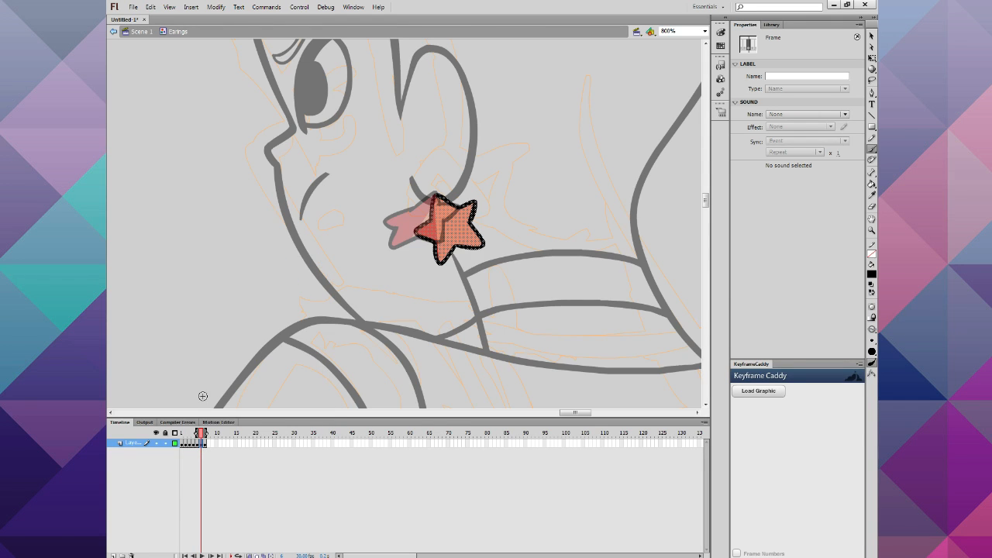
Step: Distort the star on frame 6 by pulling its lower-left corner slightly up and its upper-right corner inward
click(215, 7)
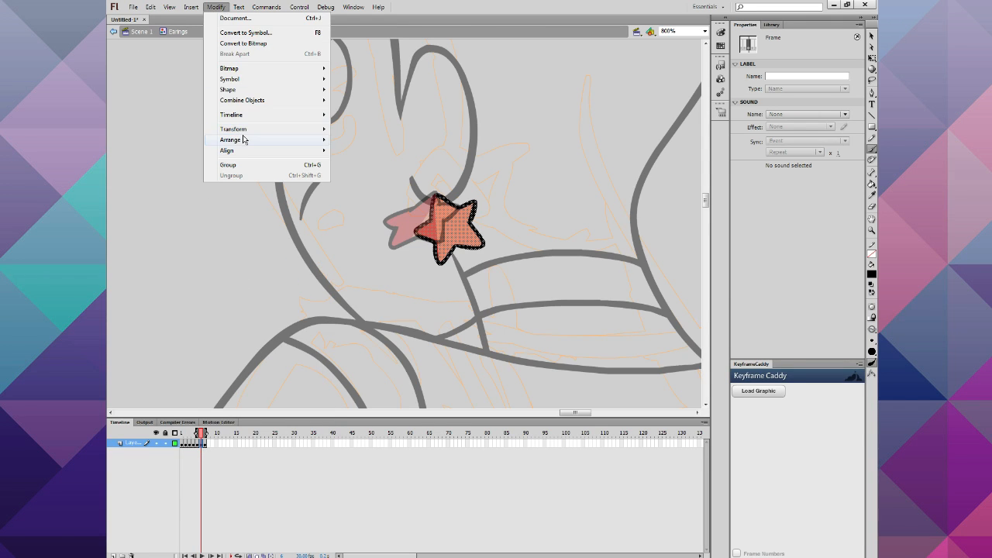
mouse_move(245, 130)
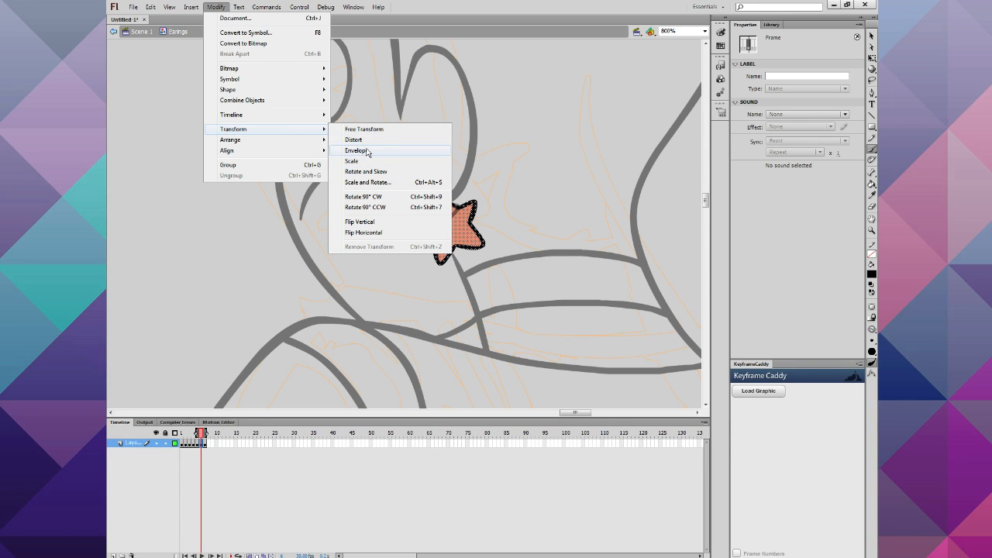
click(368, 151)
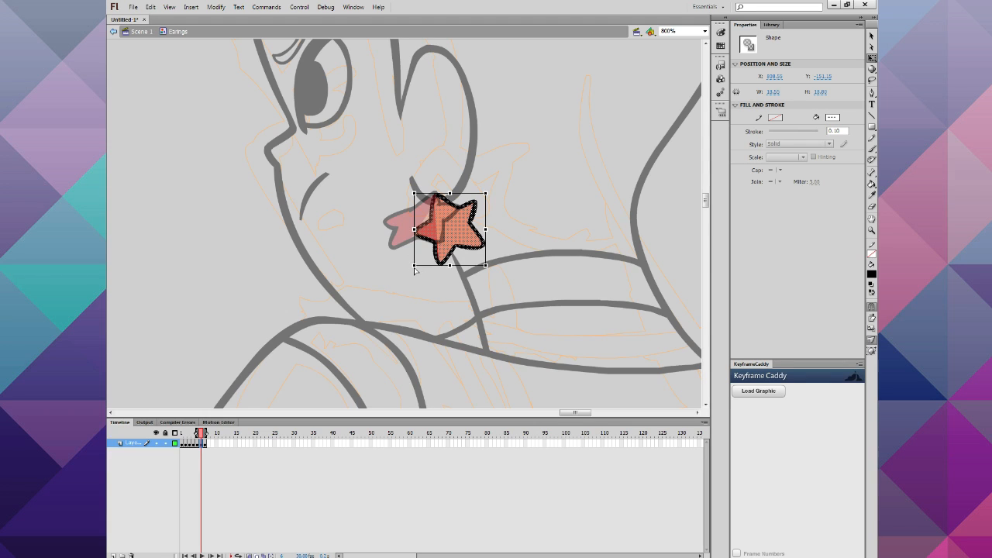
drag(415, 267, 409, 251)
drag(485, 194, 453, 227)
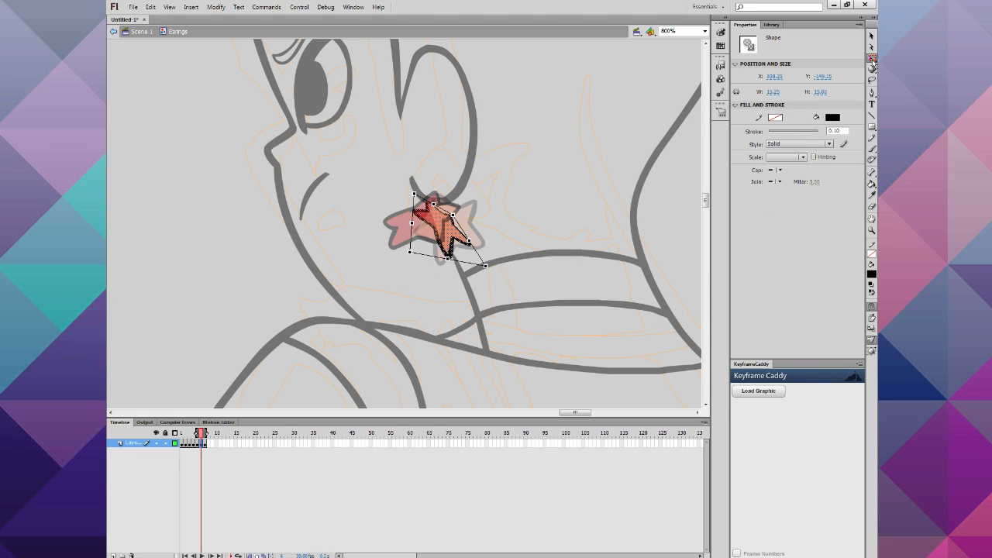
Step: Flip the frame 6 star horizontally, then distort and rotate it into a narrow star between the neighbouring poses
click(207, 8)
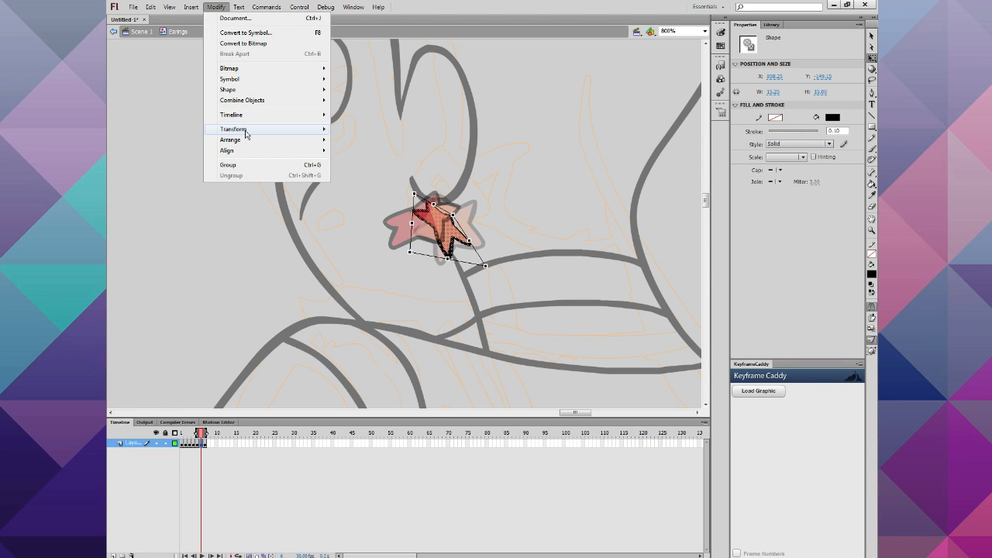
mouse_move(244, 130)
click(386, 232)
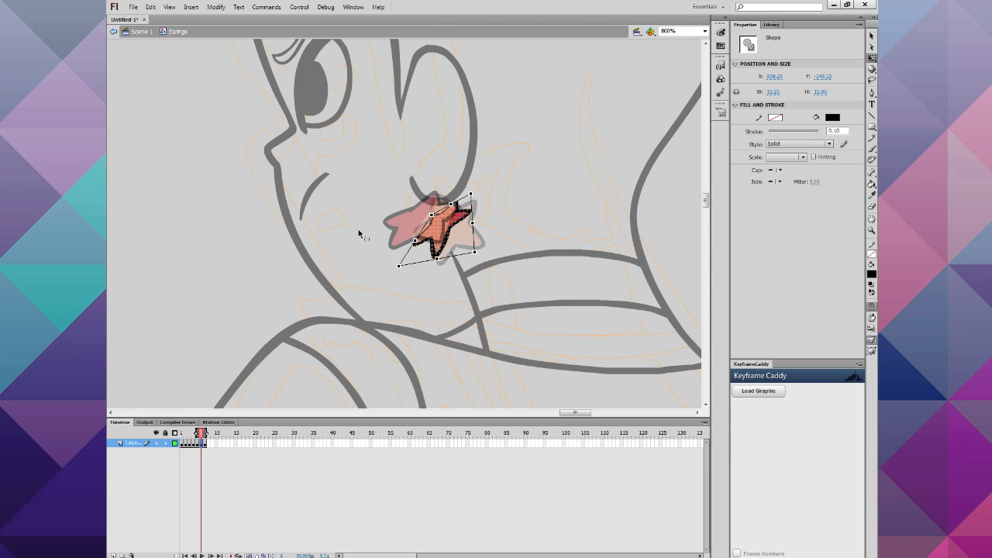
click(391, 261)
drag(400, 195, 425, 237)
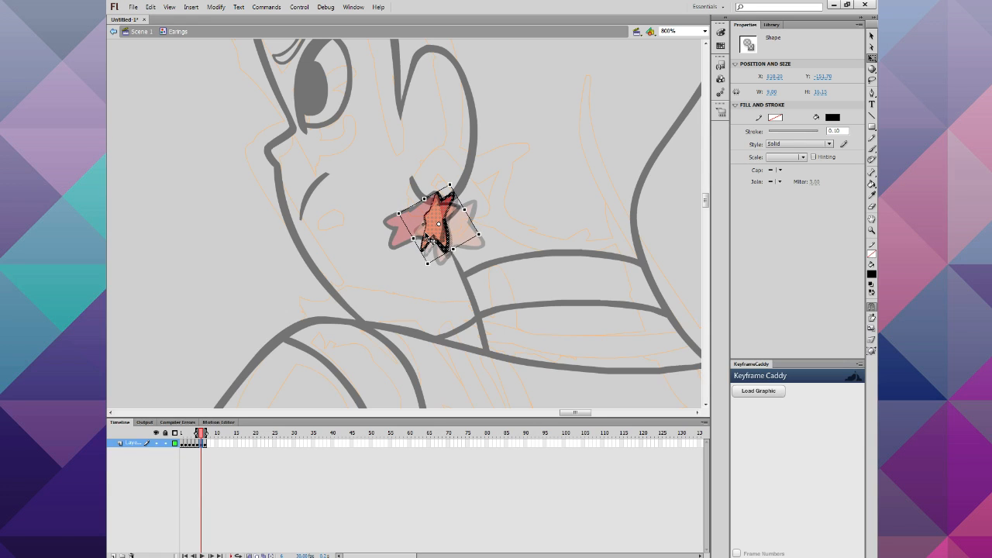
click(370, 251)
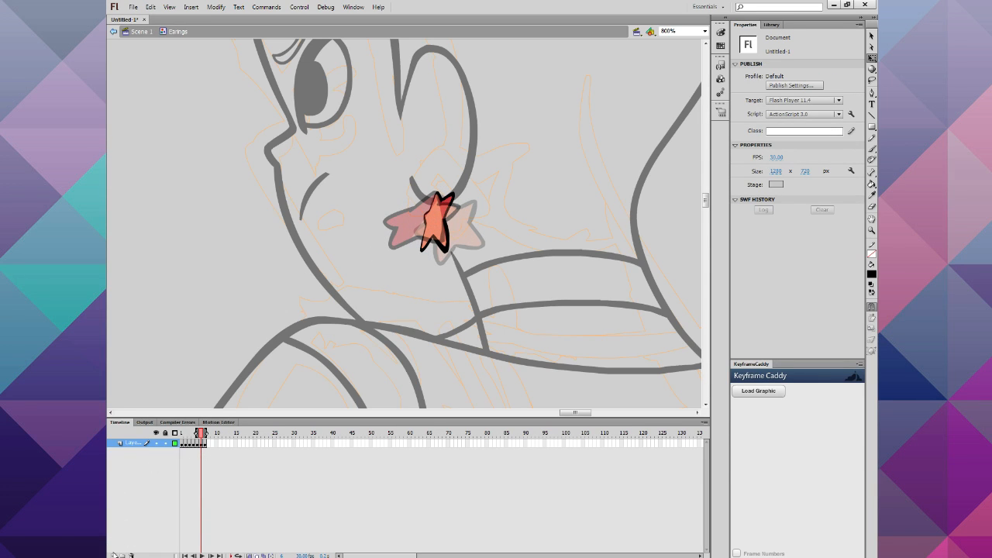
Step: Add a new layer above the star layer and go to its frame 6
click(114, 555)
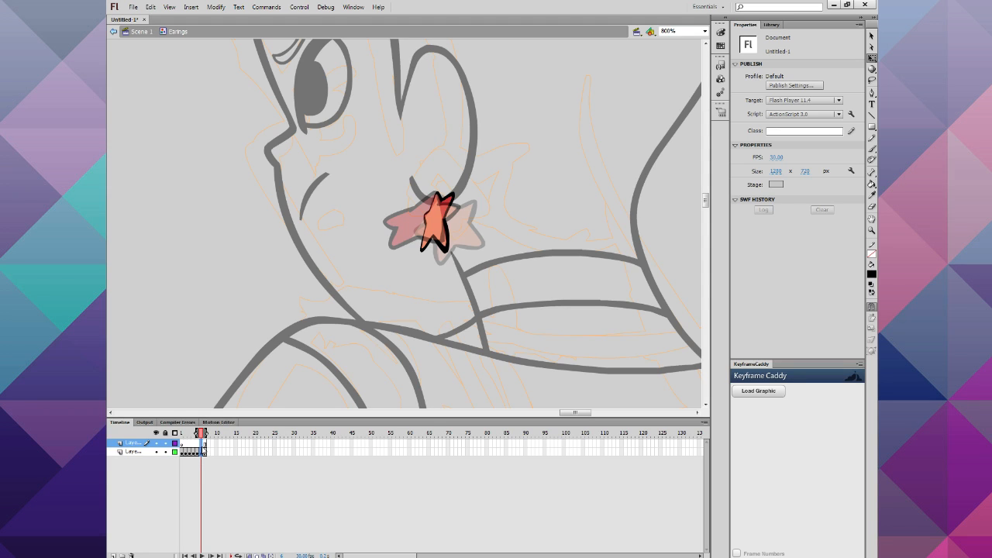
click(200, 442)
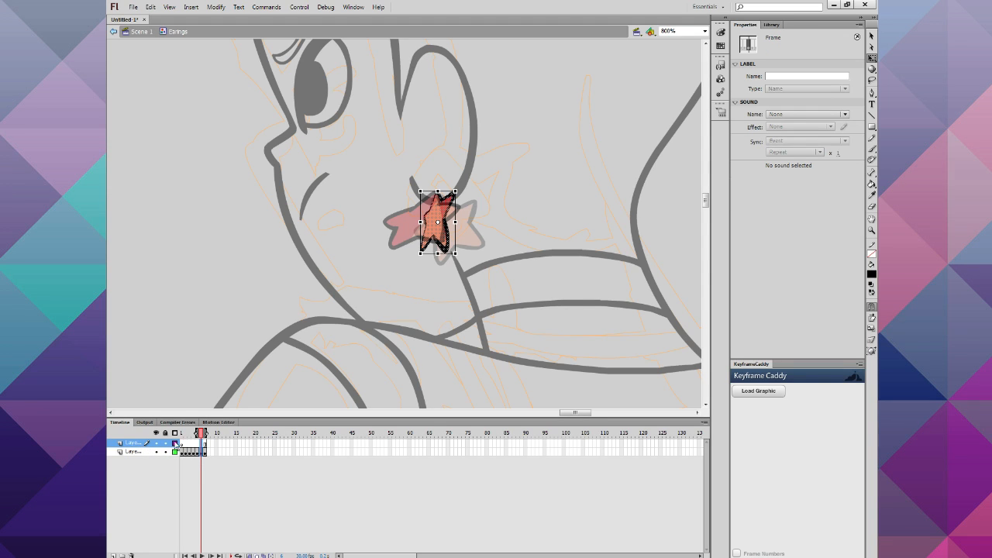
click(205, 447)
click(203, 447)
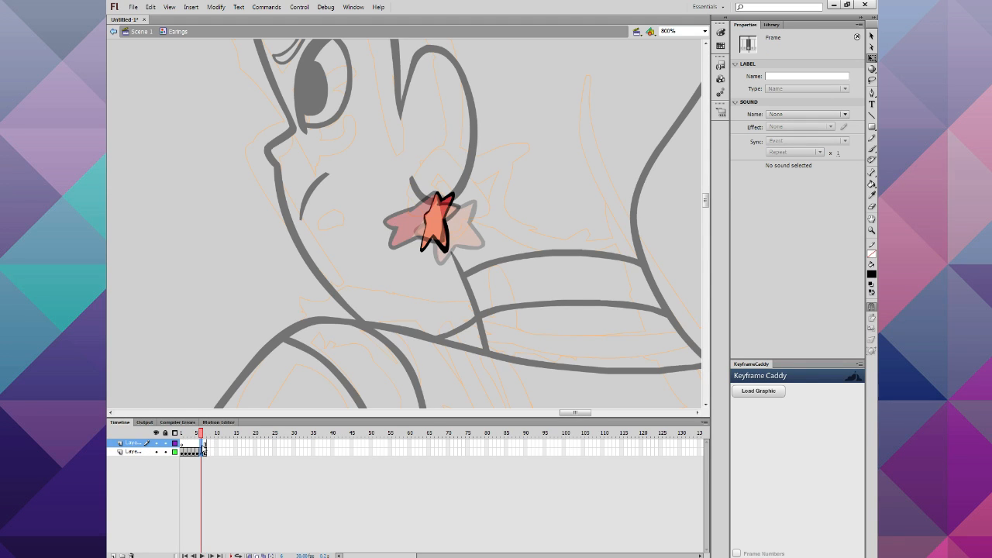
click(204, 445)
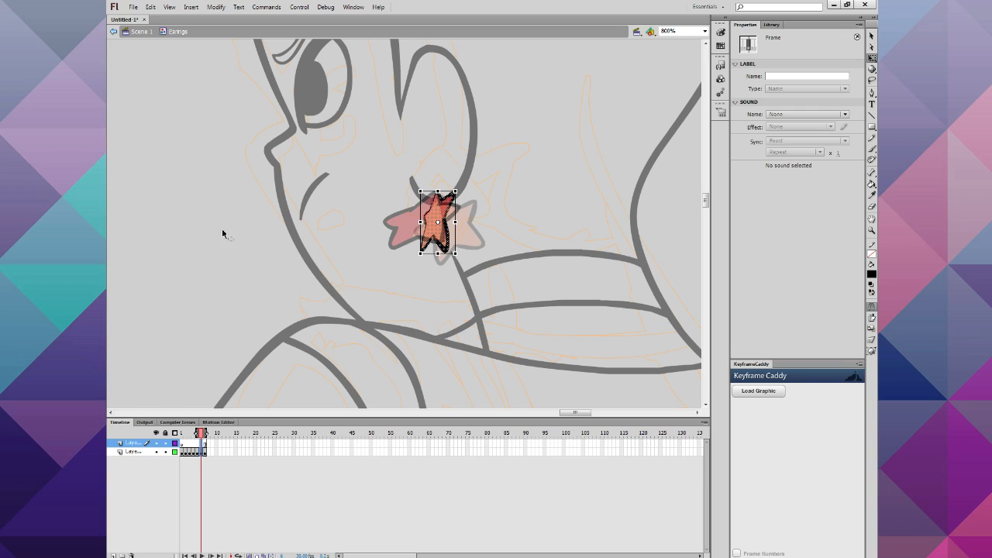
Step: Save the document to the Desktop as Moon in Flash CS6 Document format
click(134, 6)
click(163, 96)
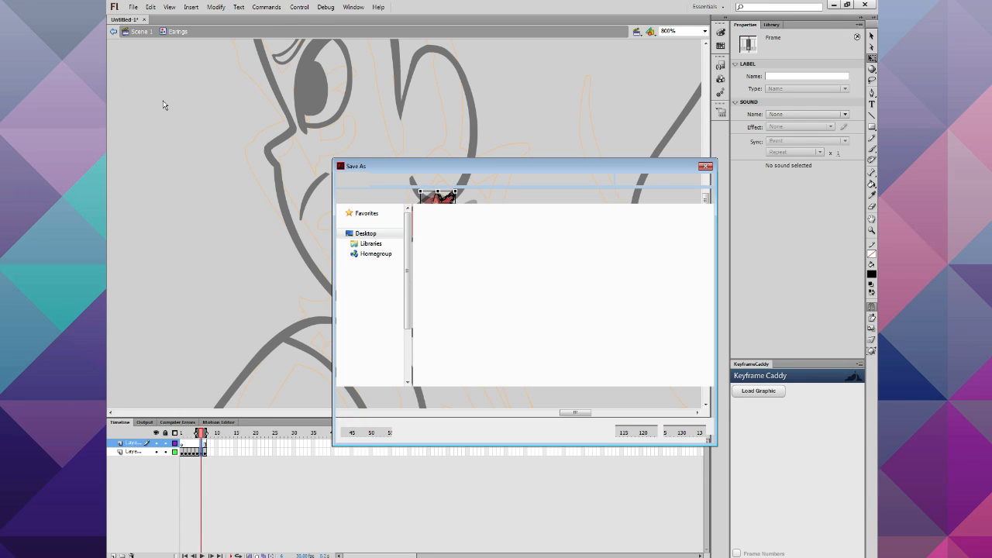
text(Moon)
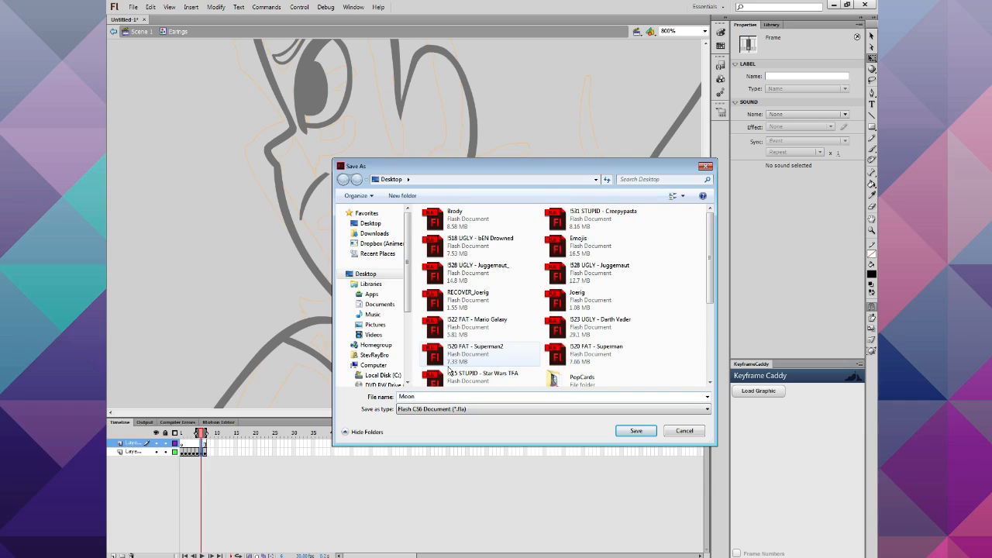
key(Return)
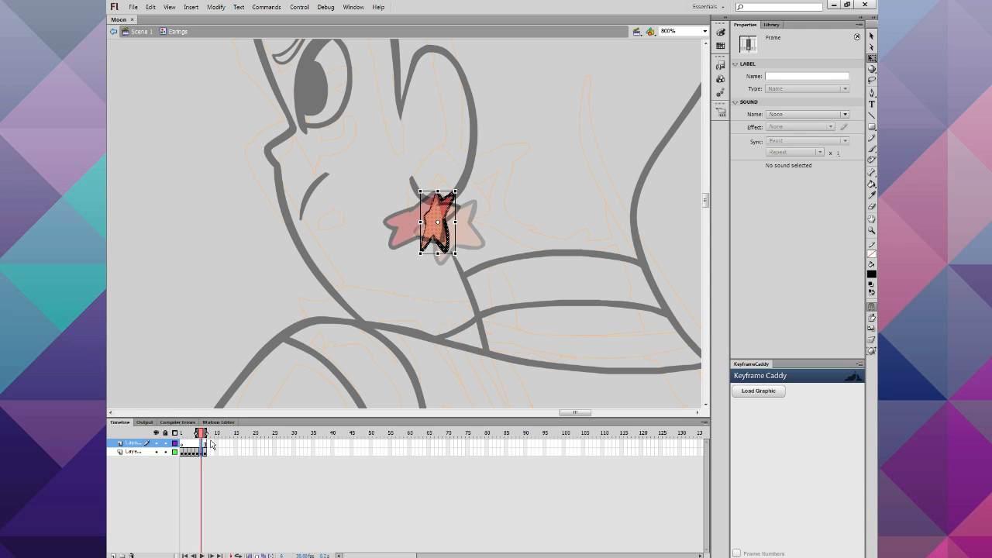
Step: Move the narrow frame 6 star onto the new layer and place that layer beneath the star layer as a locked outline guide
key(F6)
click(202, 451)
drag(202, 451, 202, 442)
drag(128, 442, 130, 459)
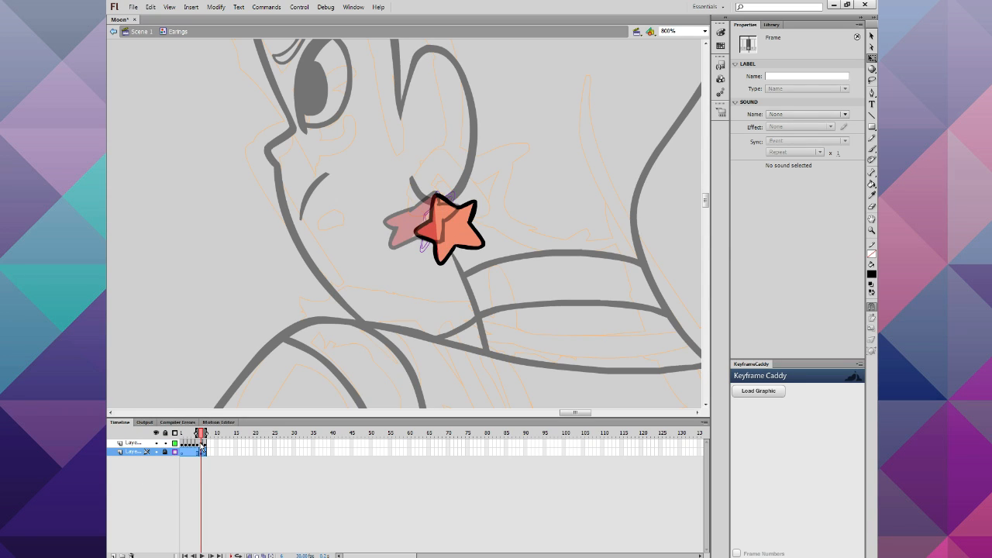
Step: Delete the star from frame 6 of the star layer and brush a black narrow star outline over the guide
click(202, 443)
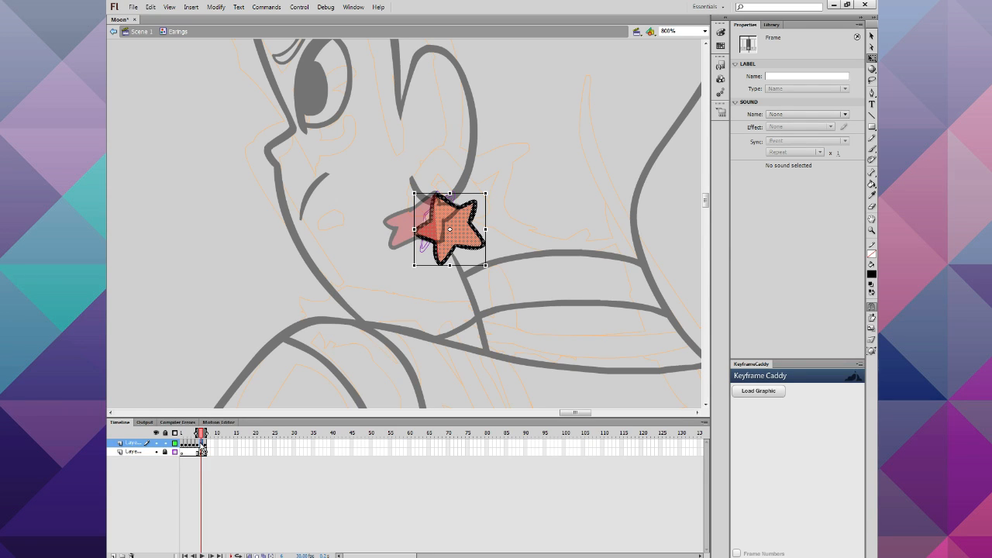
key(Delete)
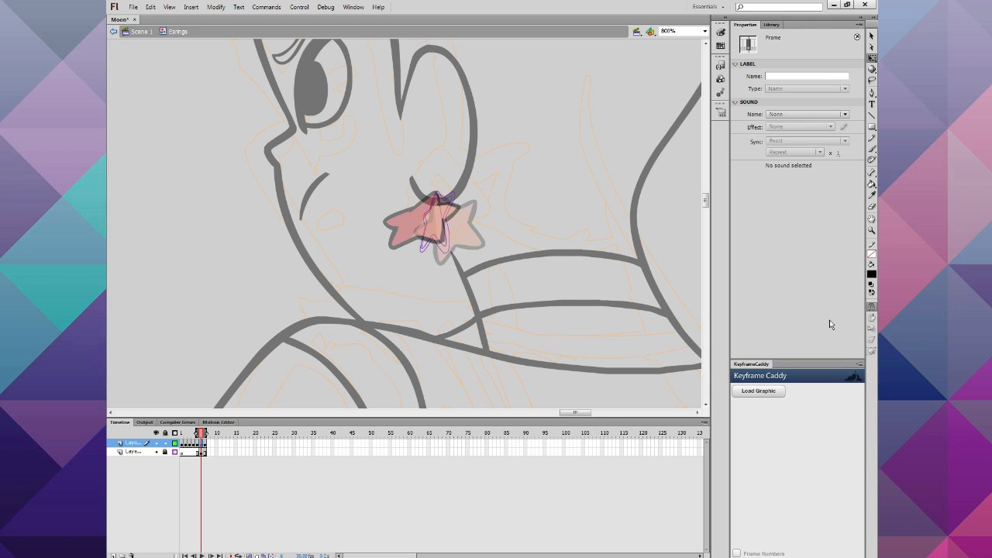
click(871, 152)
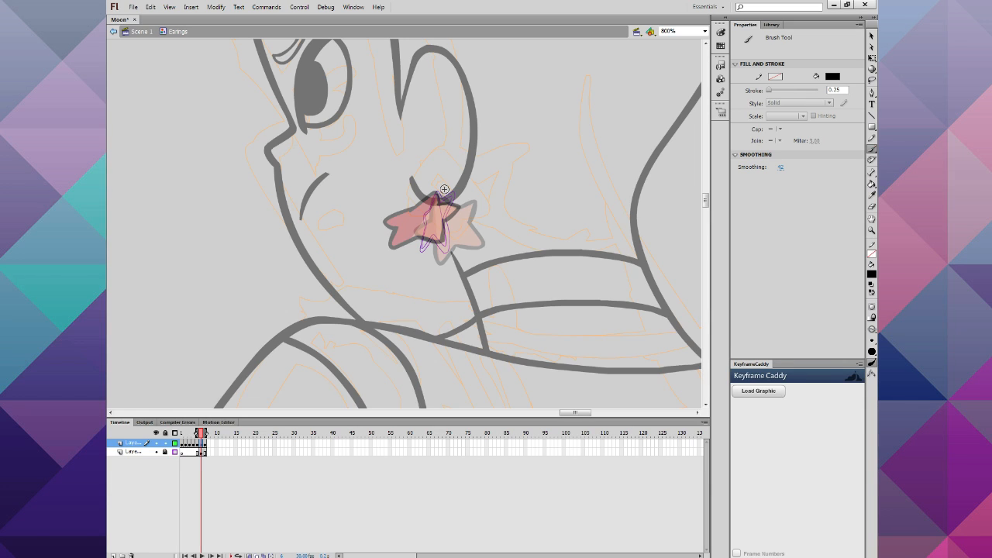
mouse_move(439, 196)
mouse_down()
mouse_move(431, 213)
mouse_move(443, 203)
mouse_move(450, 214)
mouse_up()
key(ctrl+z)
mouse_move(450, 194)
mouse_down()
mouse_move(450, 244)
mouse_move(433, 233)
mouse_move(424, 256)
mouse_move(430, 203)
mouse_up()
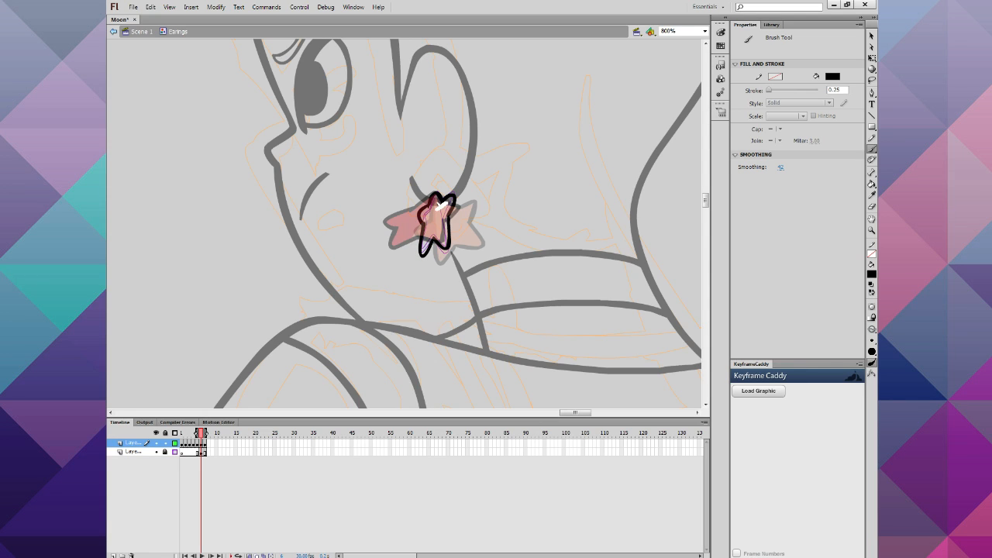
drag(436, 209, 429, 206)
Step: Delete the guide layer beneath the star layer
click(142, 454)
right_click(142, 454)
click(172, 265)
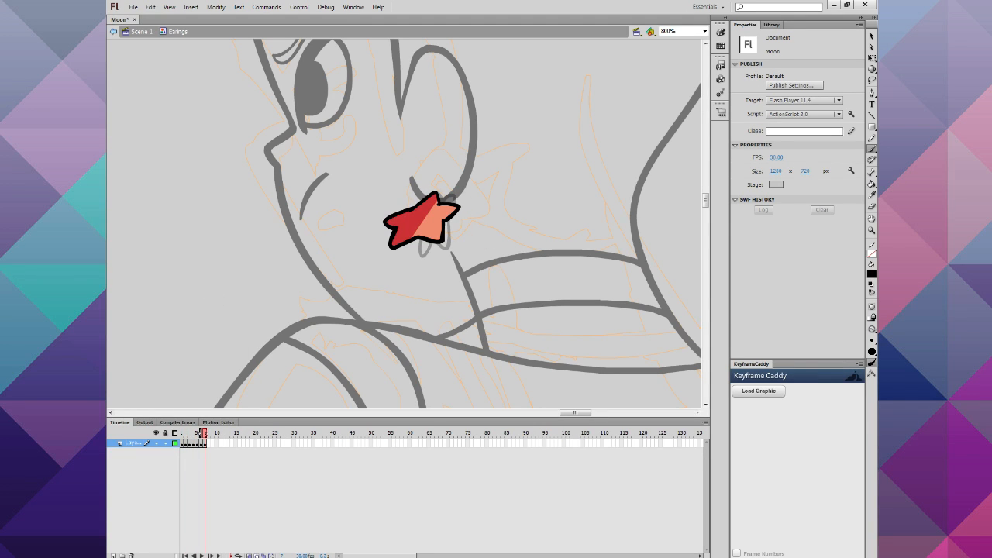
Step: Sample the red from an existing star, fill the frame 6 star outline with it using the Paint Bucket, and play the animation
drag(203, 443, 200, 448)
click(202, 447)
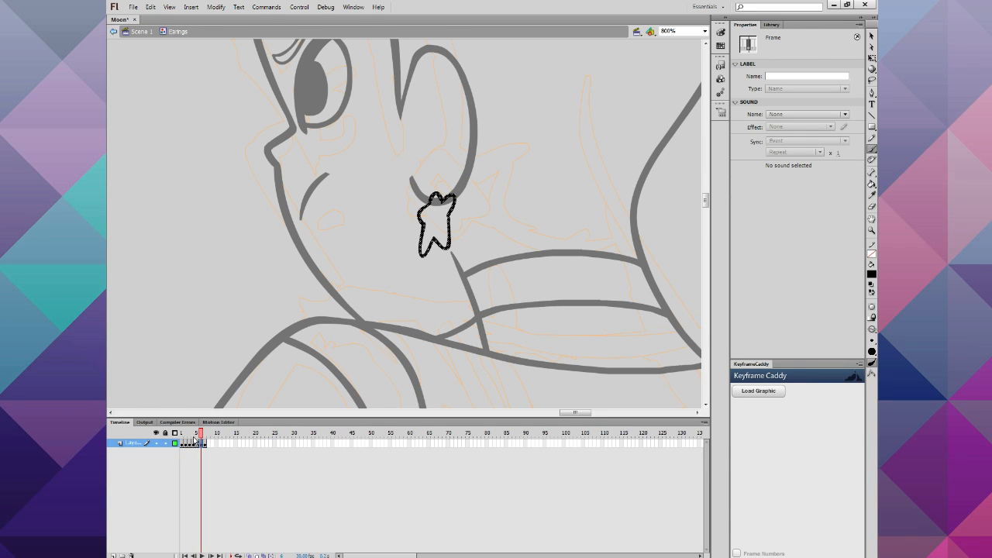
click(197, 443)
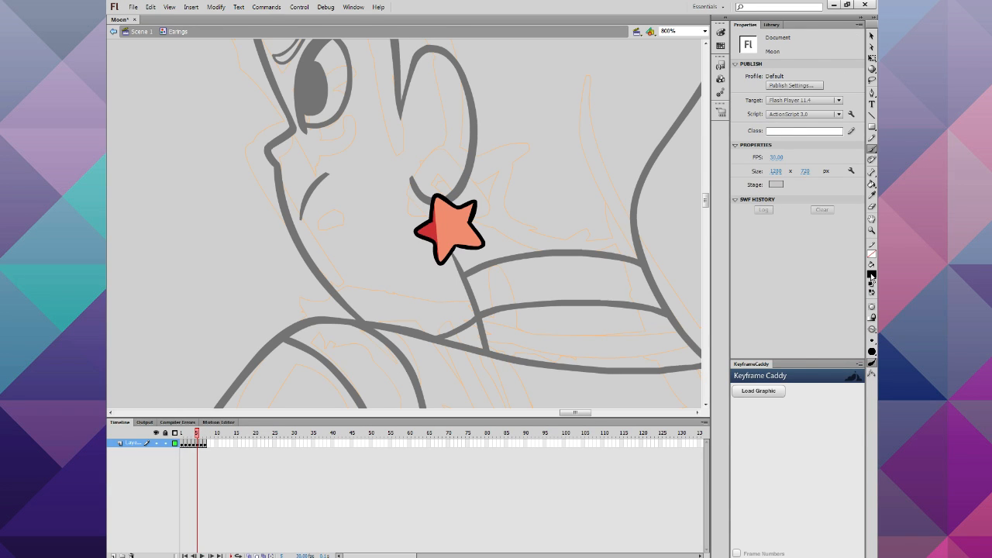
click(871, 274)
click(426, 211)
click(182, 444)
drag(183, 444, 203, 440)
click(871, 183)
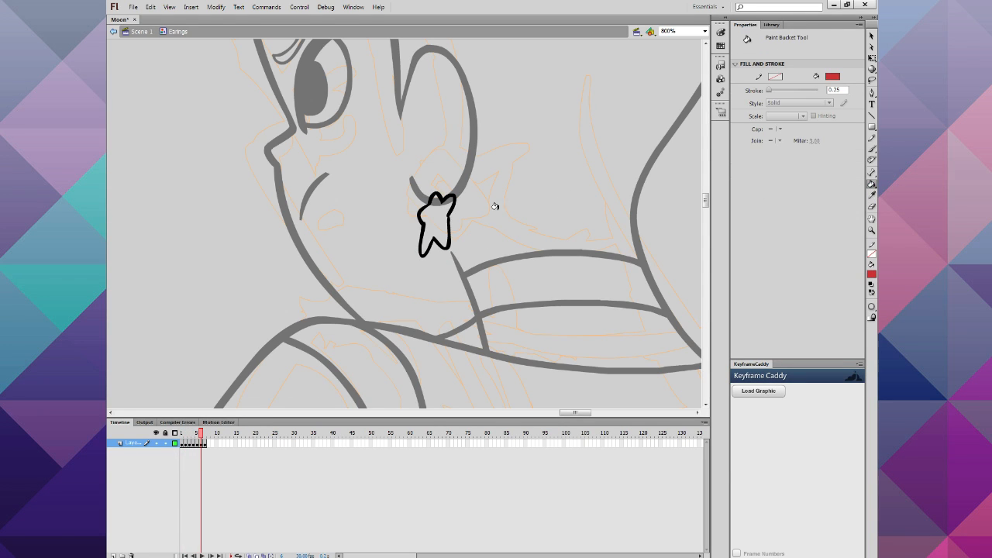
click(426, 211)
key(Return)
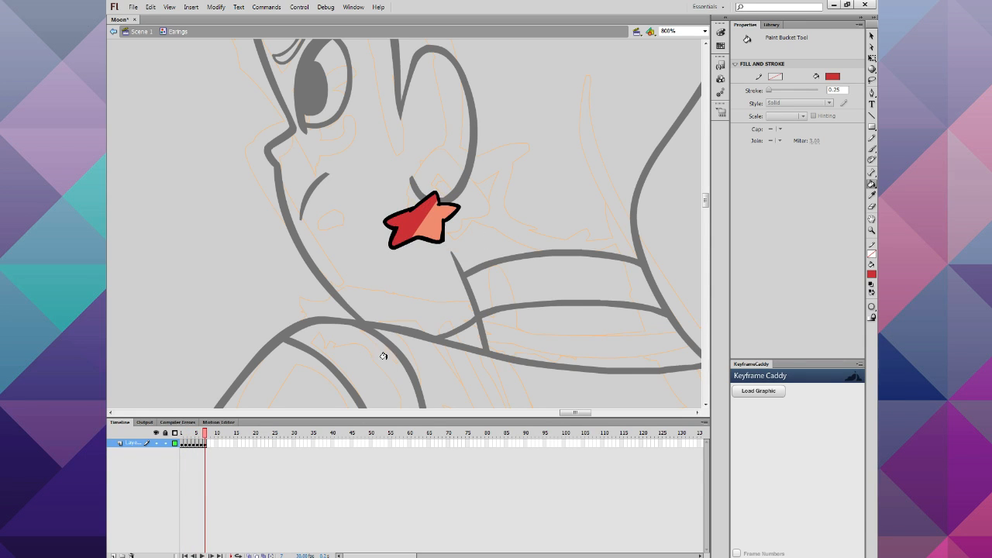
Step: Remove frame 7 from the star layer and play back the earring loop
right_click(207, 443)
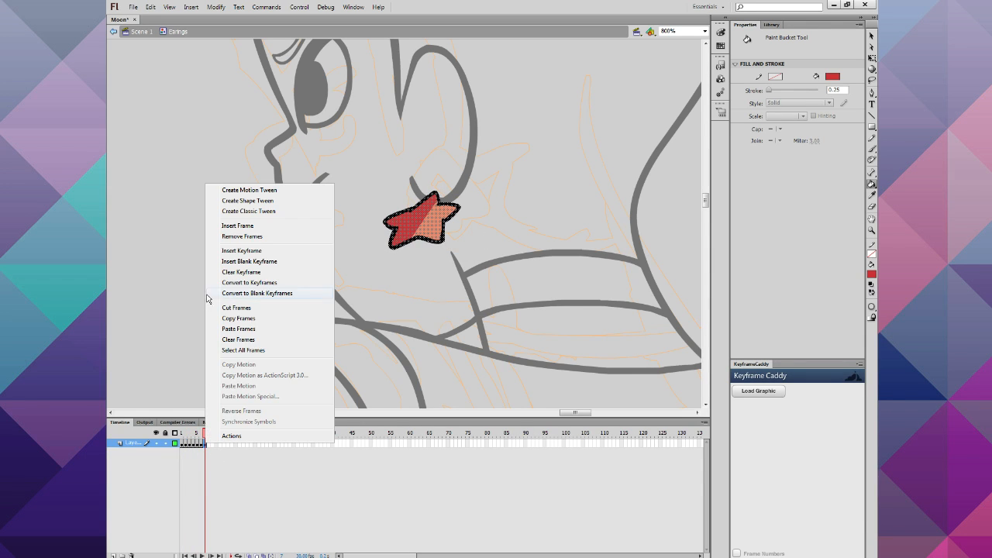
click(231, 236)
key(Return)
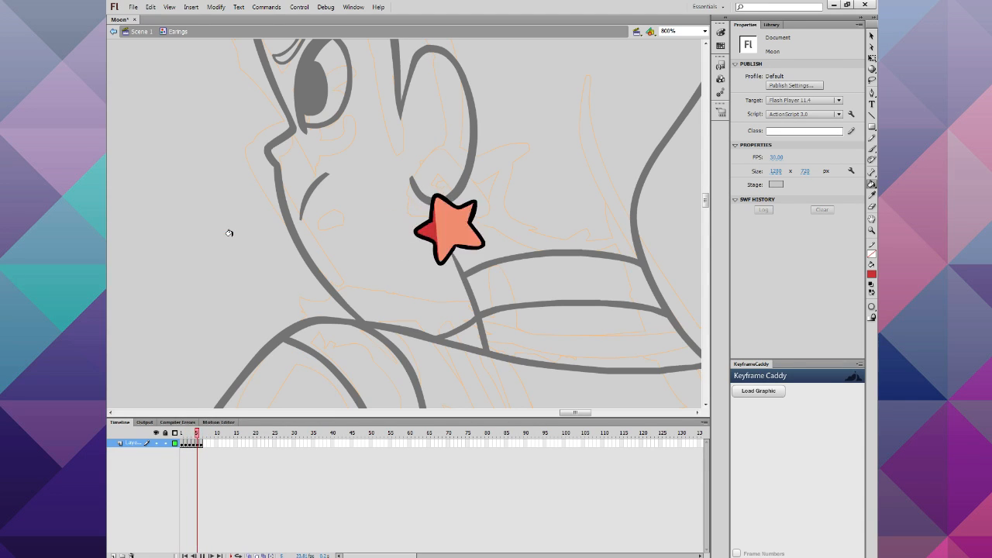
key(Return)
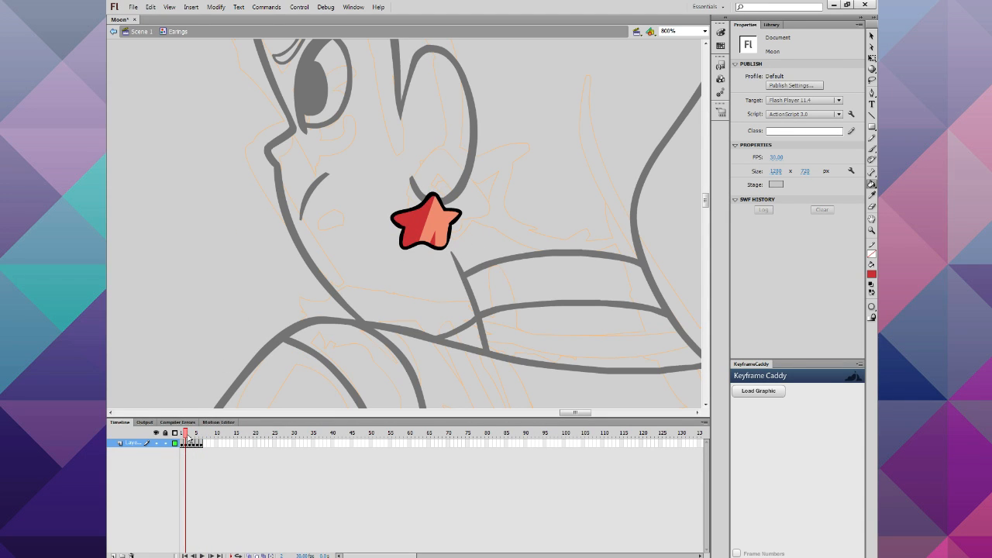
Step: Touch up the right side of the frame 1 star with a brush stroke in its sampled salmon colour
mouse_move(189, 439)
mouse_down()
mouse_move(200, 439)
mouse_move(181, 441)
mouse_up()
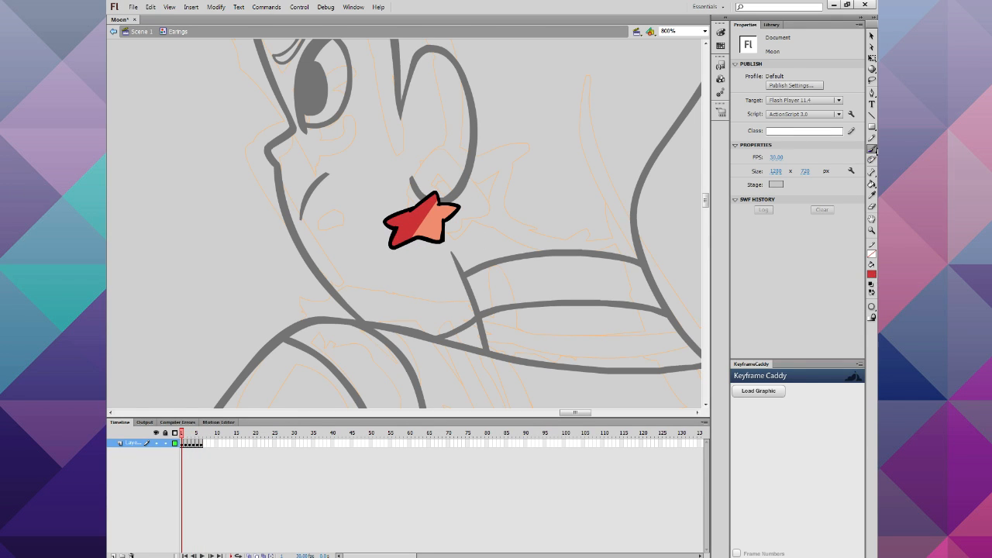
click(873, 148)
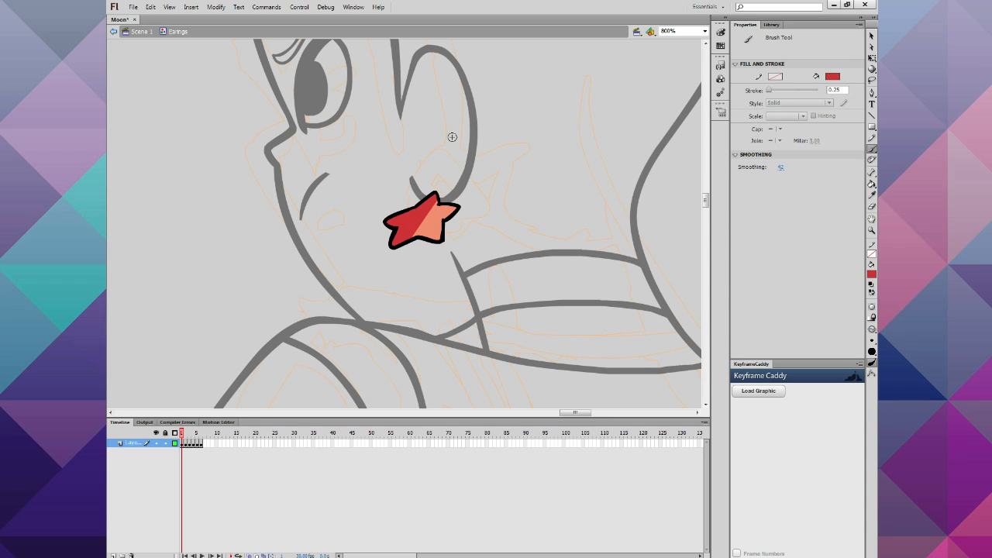
click(871, 274)
click(437, 219)
drag(449, 228, 444, 246)
Step: Thicken the lower inner outline of the frame 2 star with a brush stroke in the sampled black
mouse_move(181, 432)
mouse_down()
mouse_move(203, 434)
mouse_move(186, 436)
mouse_up()
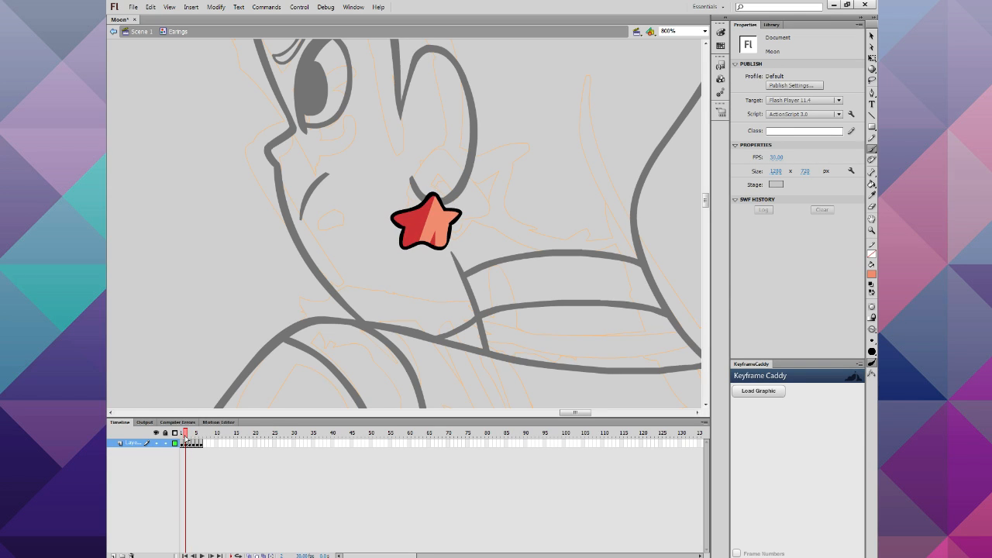
click(871, 273)
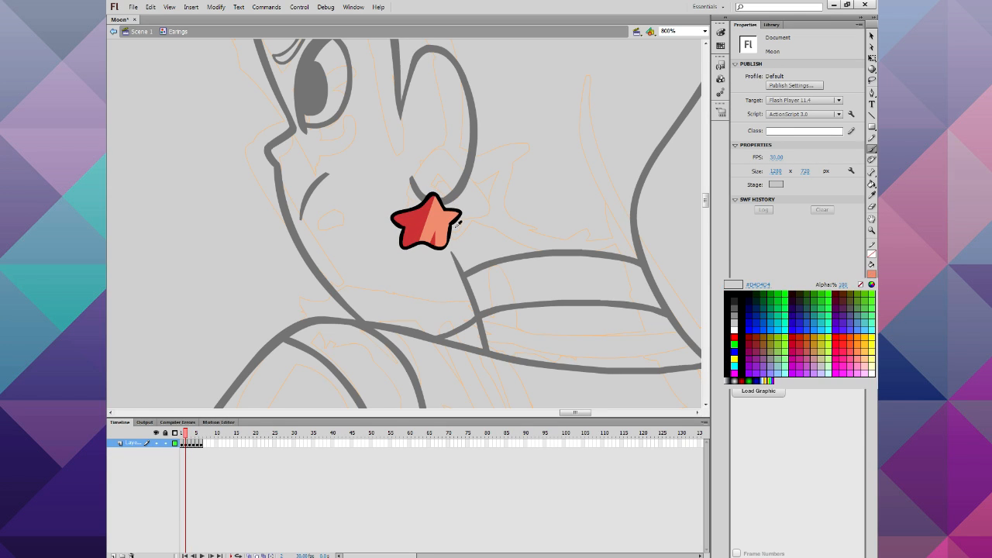
click(453, 222)
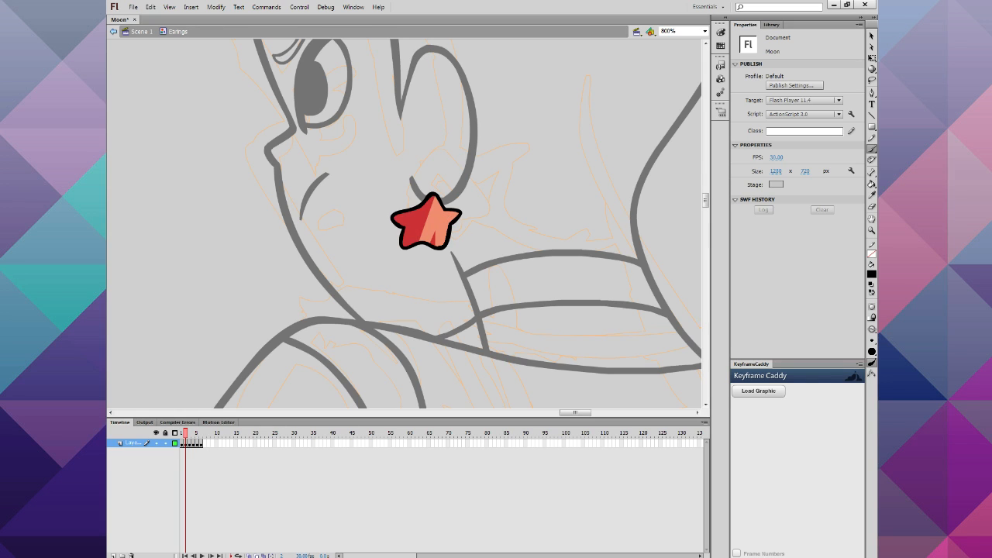
drag(416, 238, 422, 240)
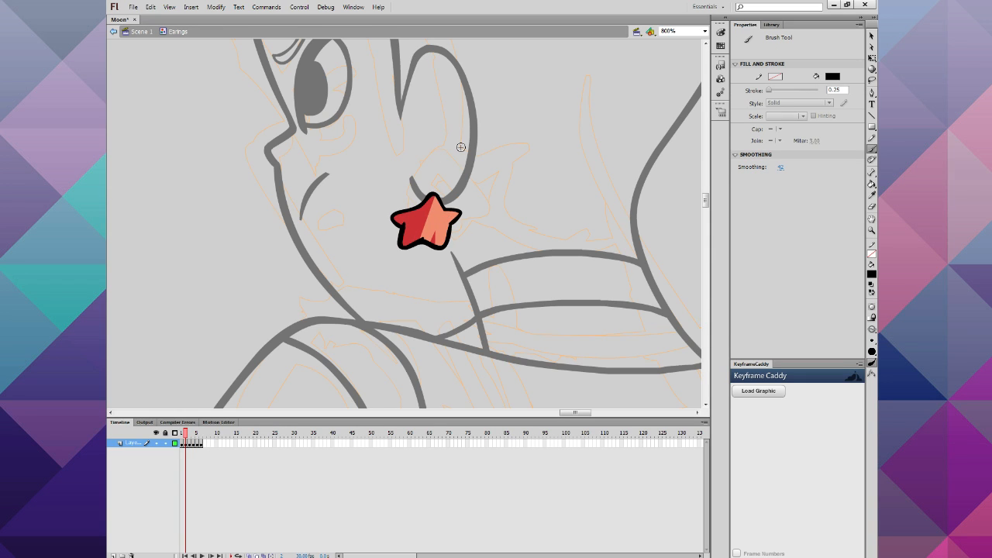
Step: Sample the star's salmon and red areas in turn, leaving red as the brush fill colour
click(871, 273)
click(426, 234)
click(871, 274)
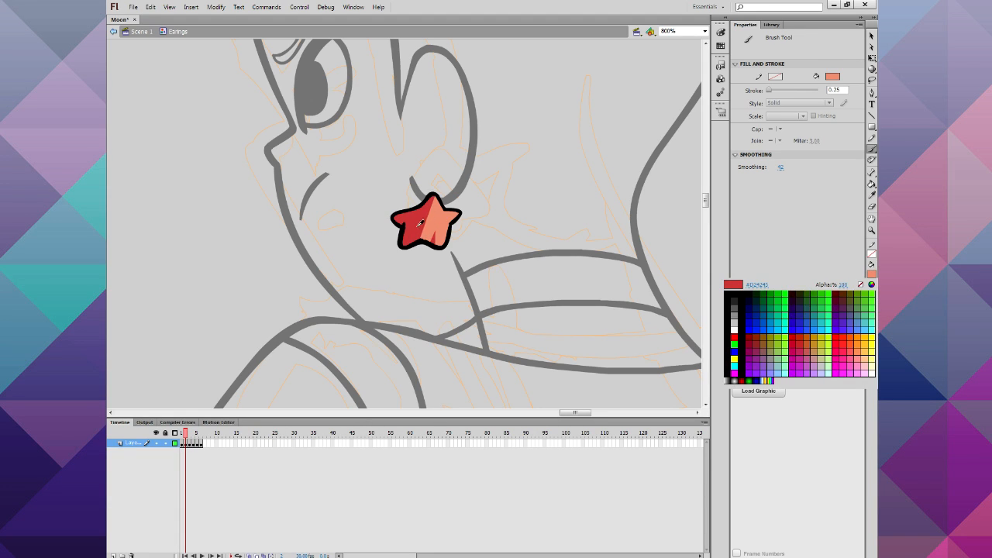
click(419, 223)
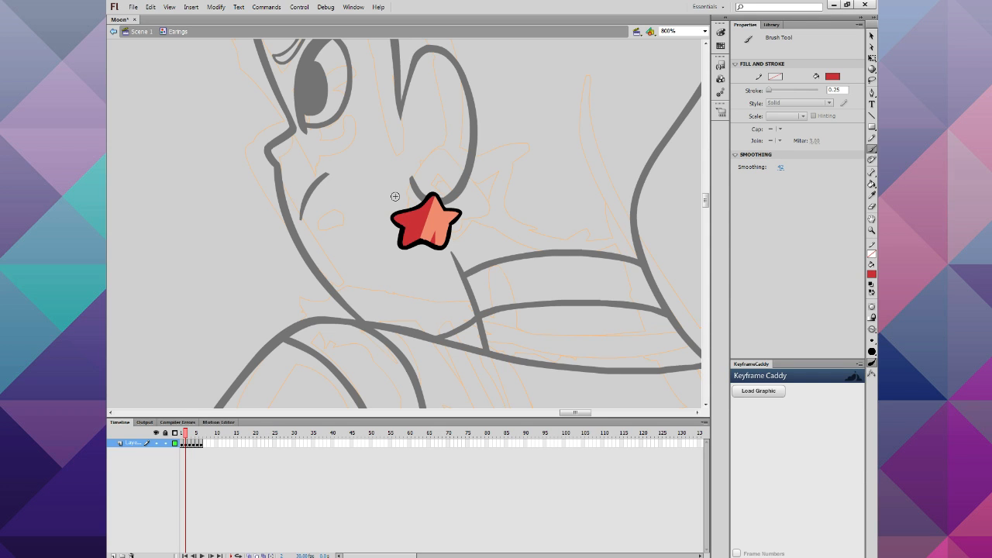
Step: Play the earring loop inside the Earings symbol at 200% zoom
key(ctrl+minus)
key(ctrl+minus)
key(Return)
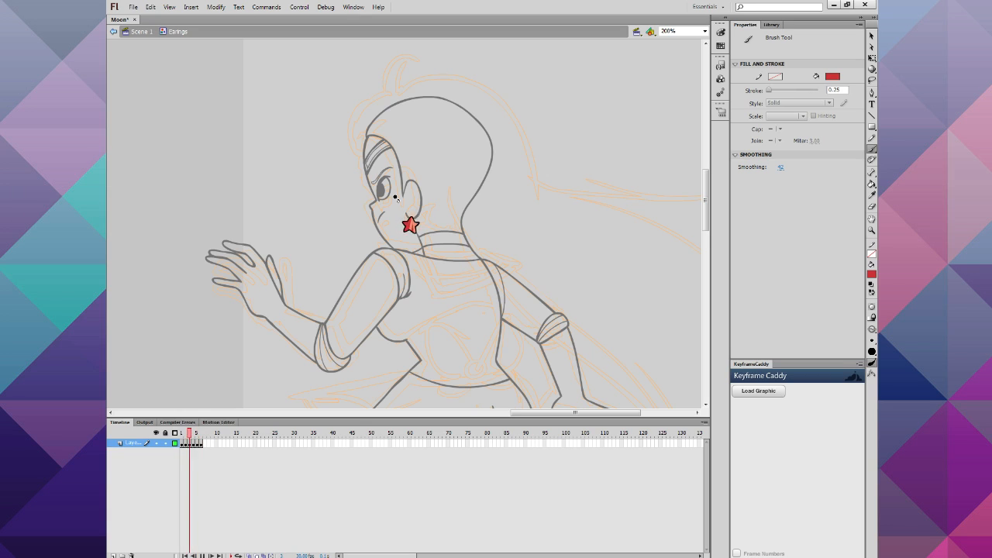
key(Return)
Step: Return to Scene 1 and play back the earring animation on the character at 100% zoom
click(141, 32)
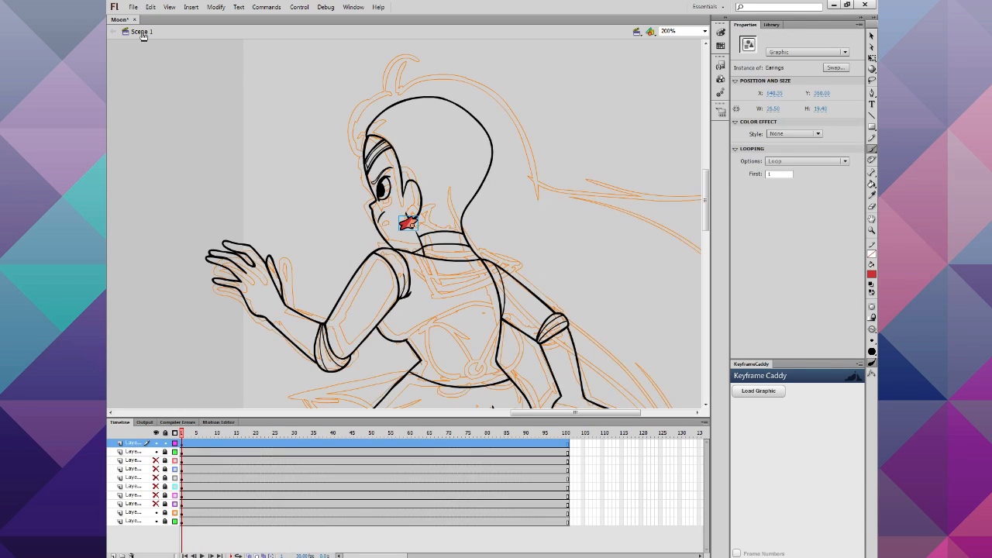
key(ctrl+1)
key(Return)
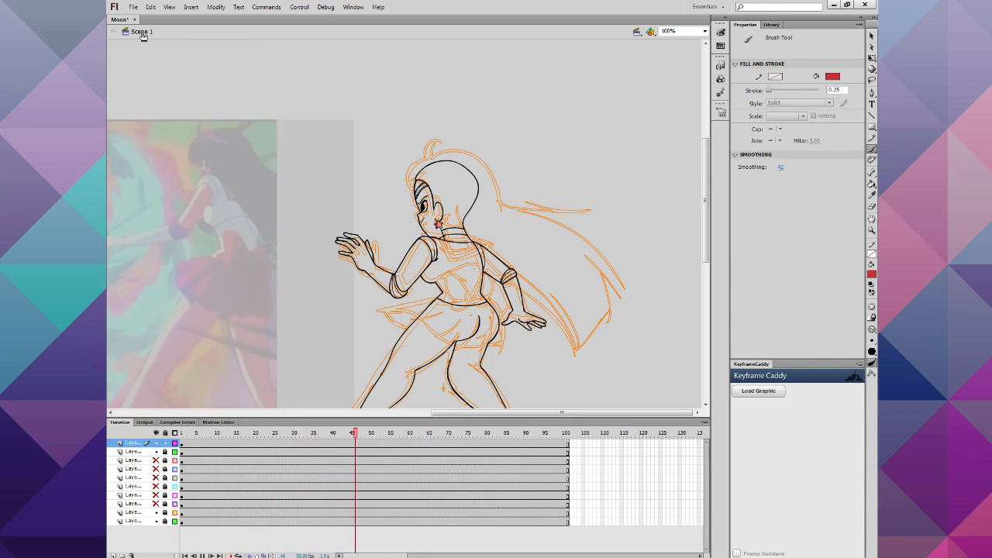
key(Return)
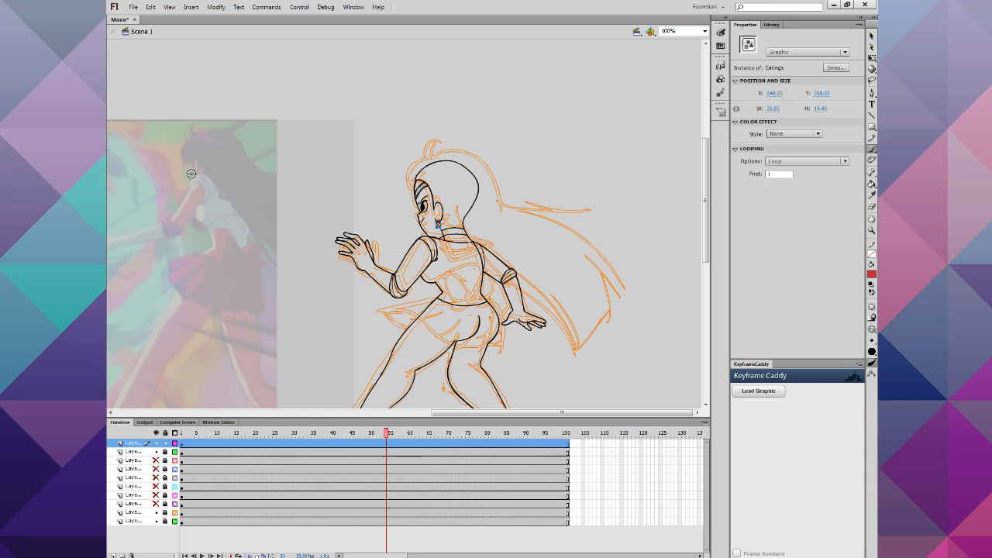
key(Return)
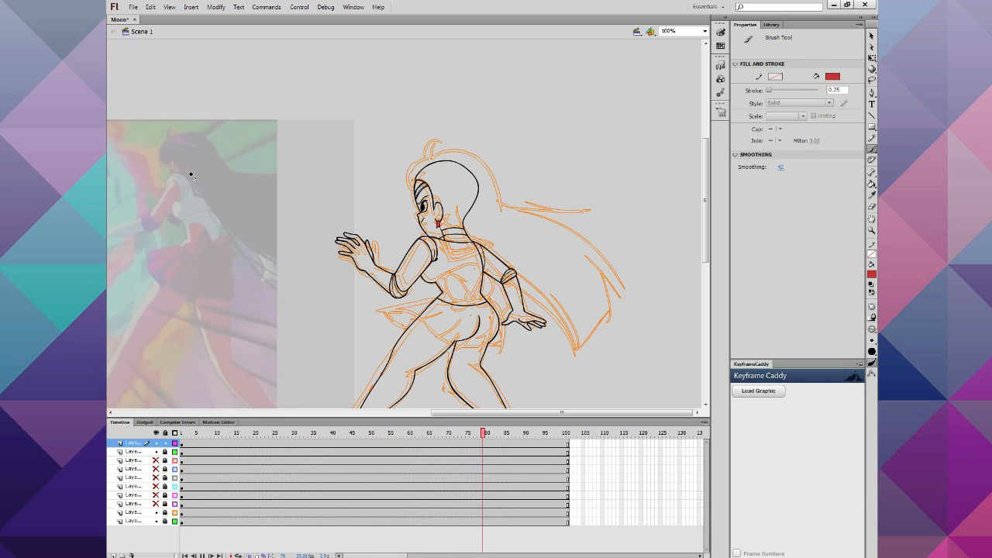
key(Return)
Step: Scrub back and forth through the main timeline to examine the earring's motion on the full figure
scroll(318, 223, down, 3)
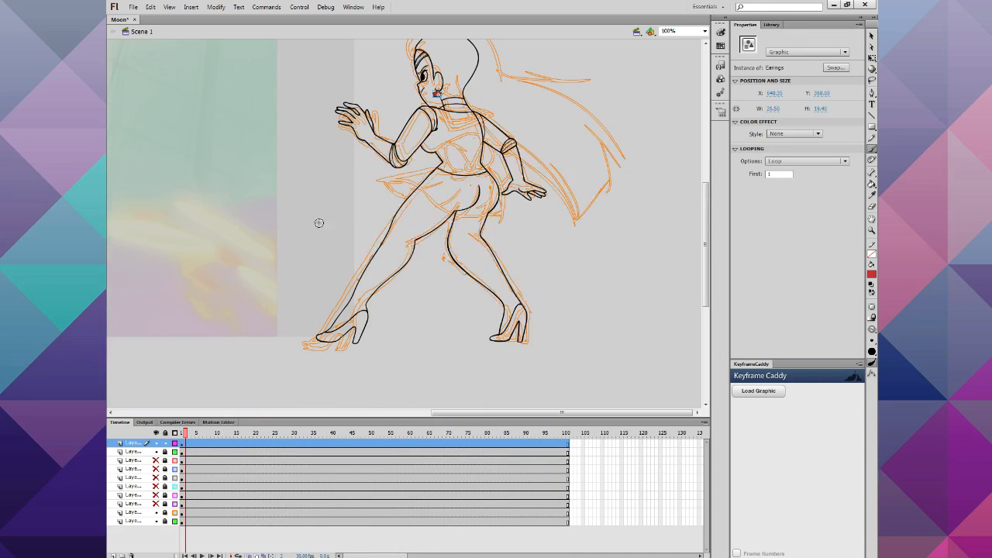
scroll(335, 333, up, 2)
scroll(334, 319, down, 1)
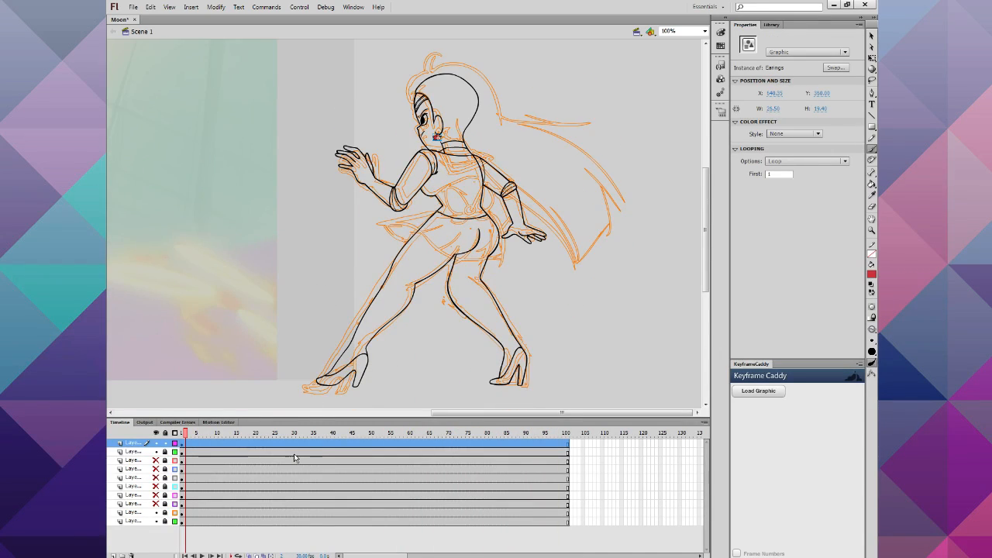
drag(298, 435, 521, 432)
drag(439, 435, 315, 452)
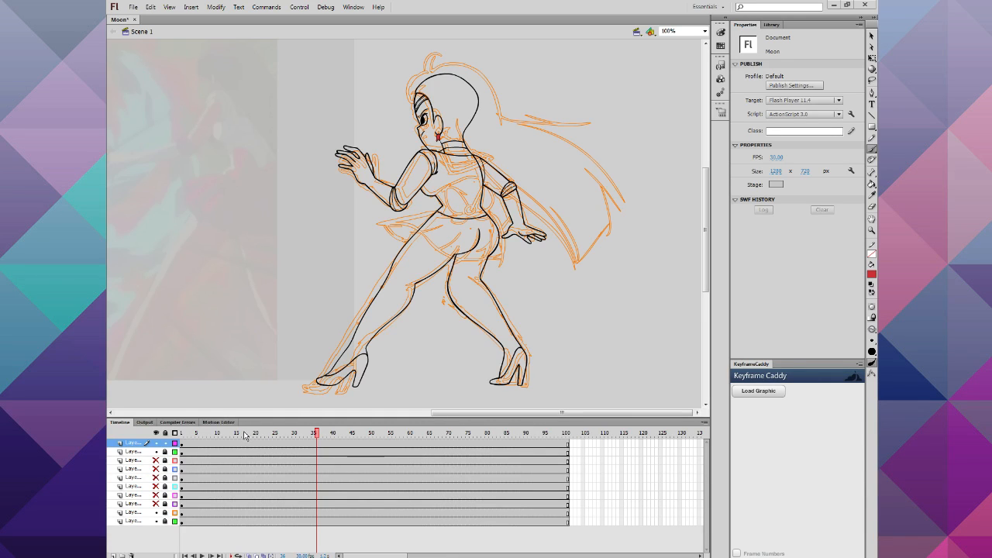
drag(245, 433, 192, 474)
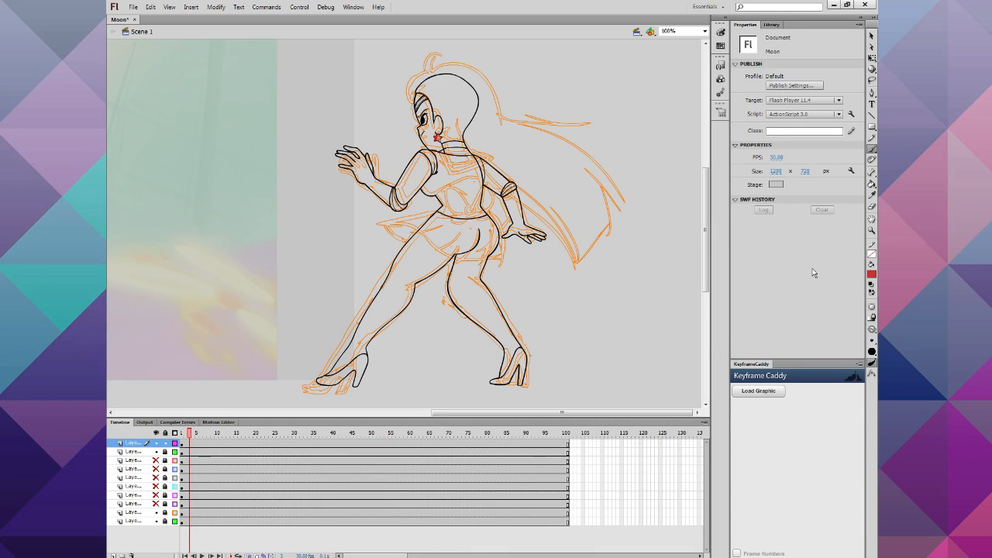
Step: Mix a custom off-white fill colour with red 243, green 247 and blue 248
click(870, 230)
click(436, 222)
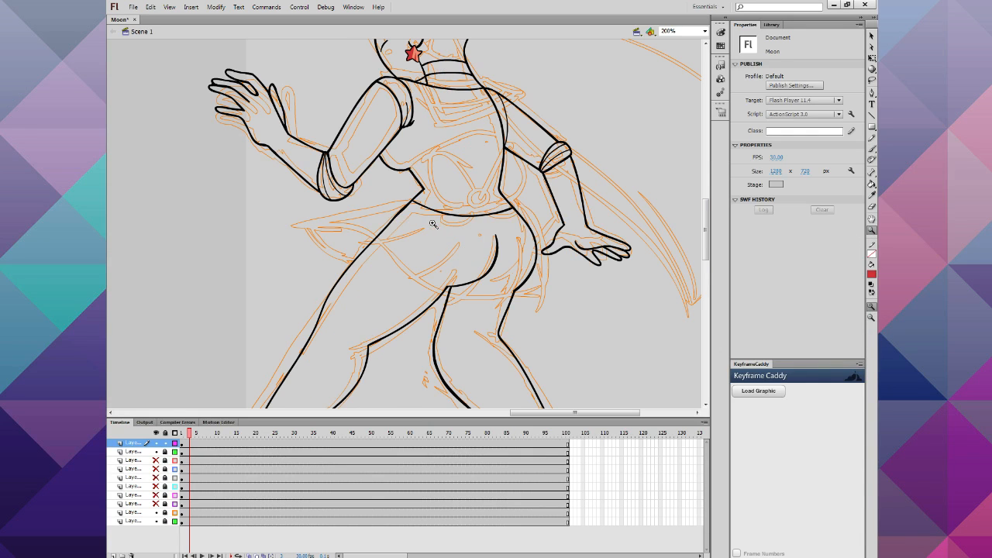
click(409, 248)
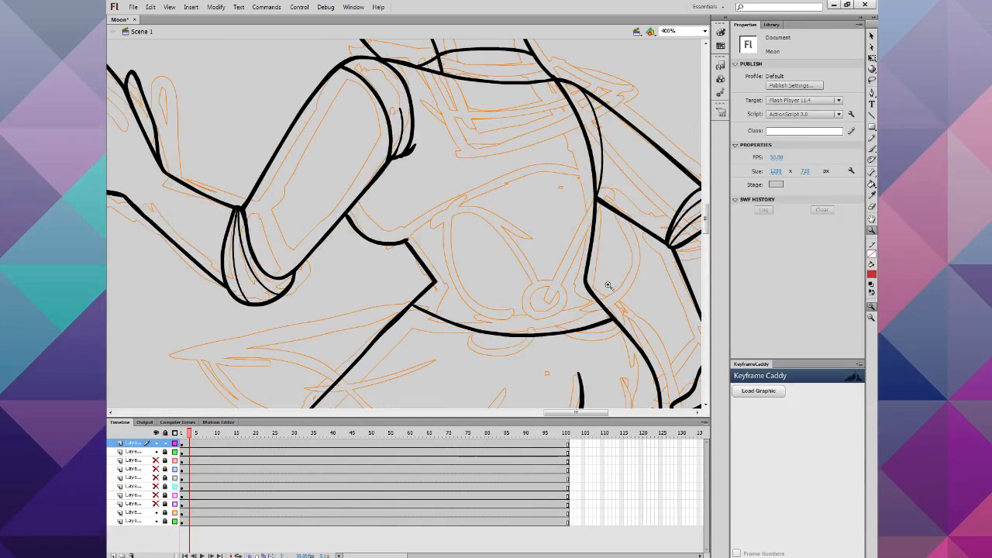
click(871, 275)
click(872, 274)
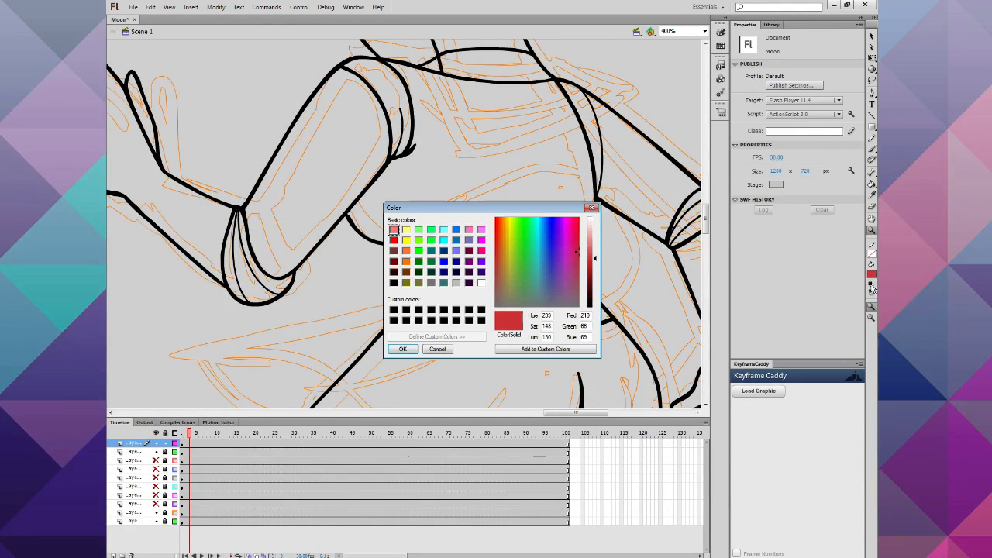
drag(543, 270, 543, 305)
drag(586, 238, 588, 220)
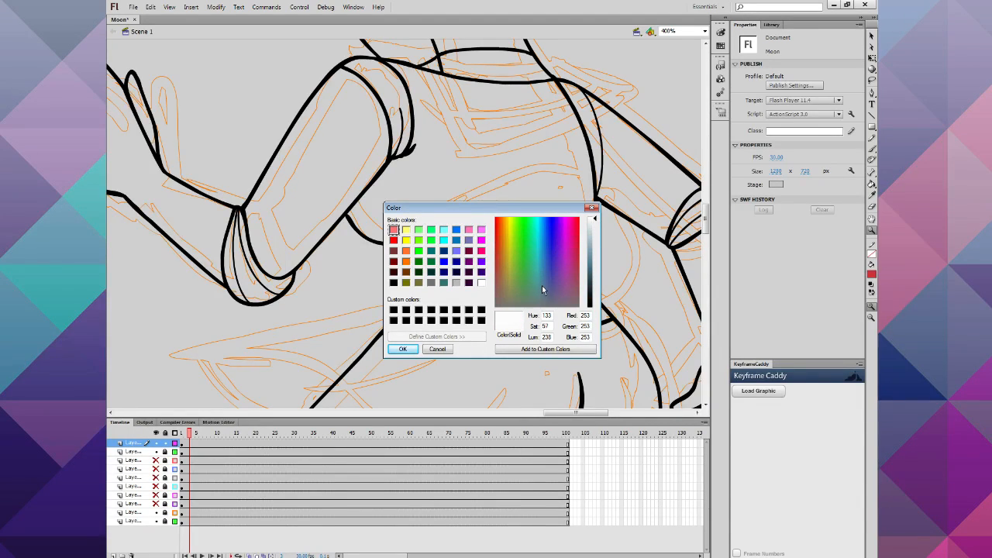
click(595, 223)
click(594, 219)
click(595, 223)
click(402, 349)
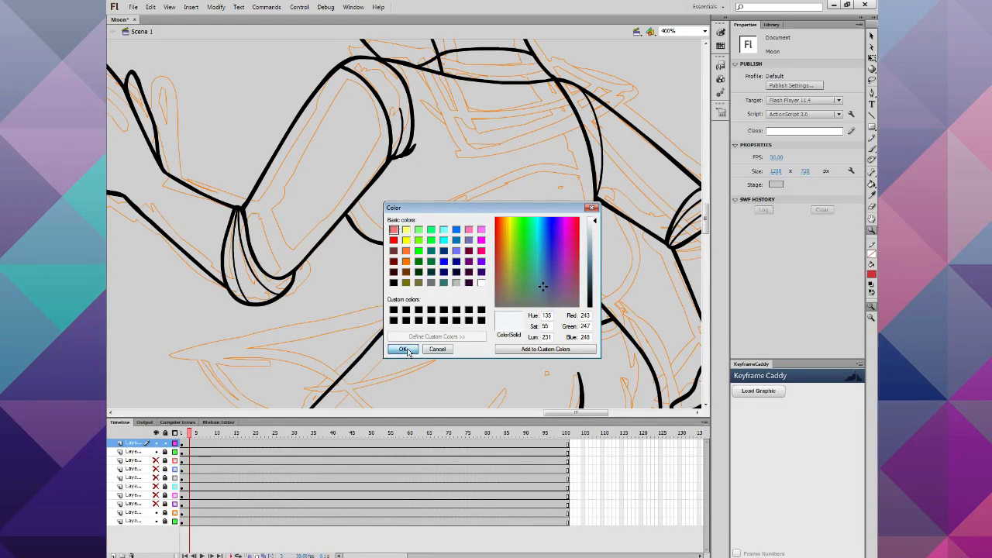
Step: Lock the earring layer, unlock the line art layer below it, and fill the torso with off-white using the Paint Bucket
click(873, 185)
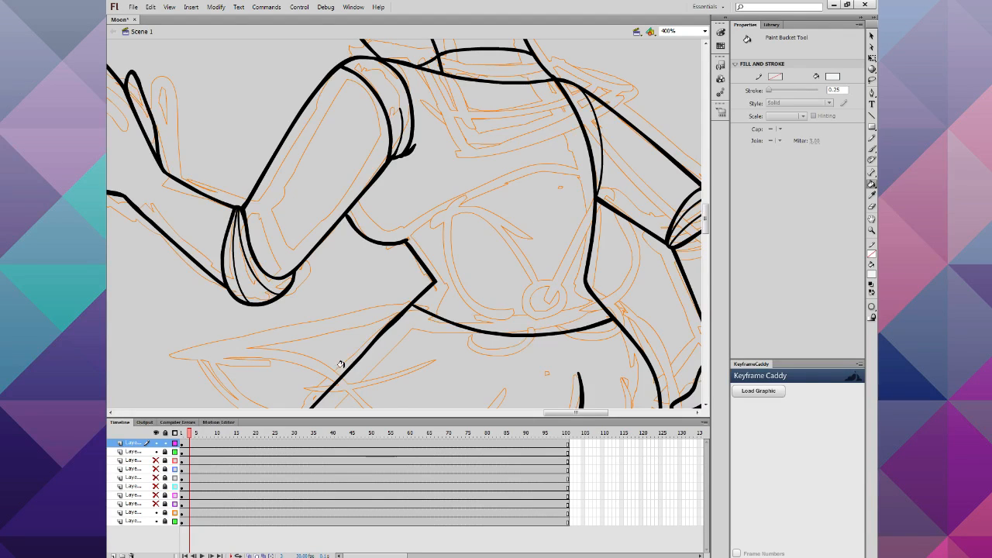
click(165, 443)
click(166, 452)
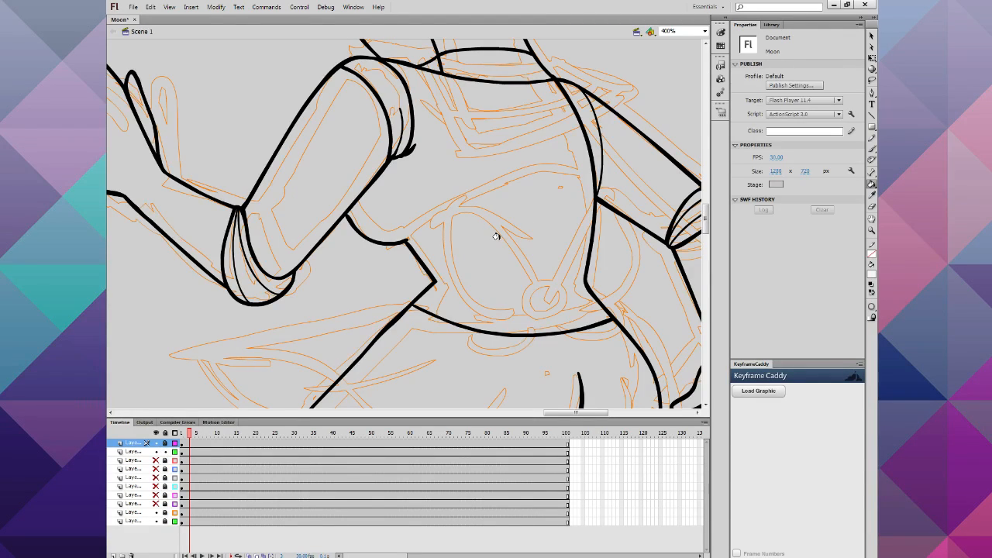
click(127, 452)
click(502, 215)
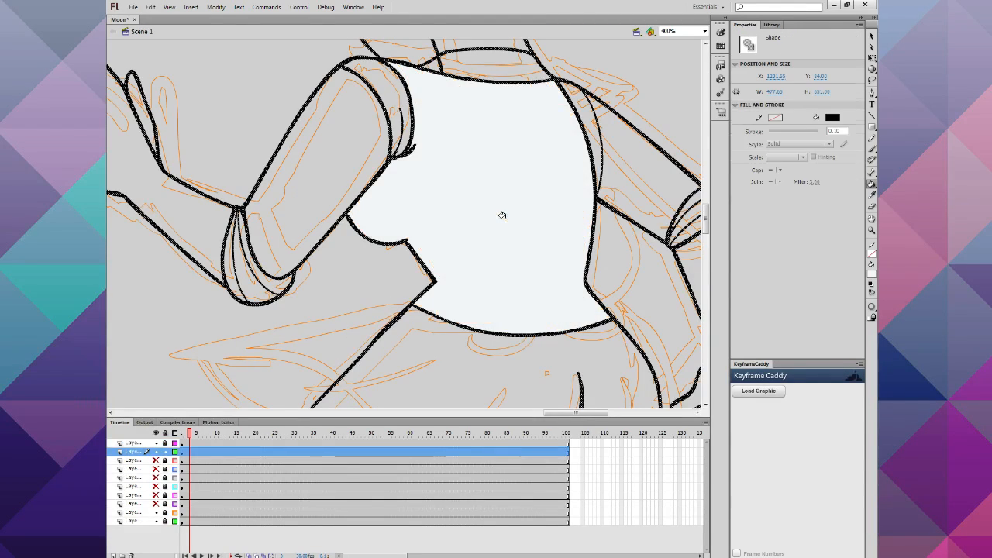
click(871, 47)
key(v)
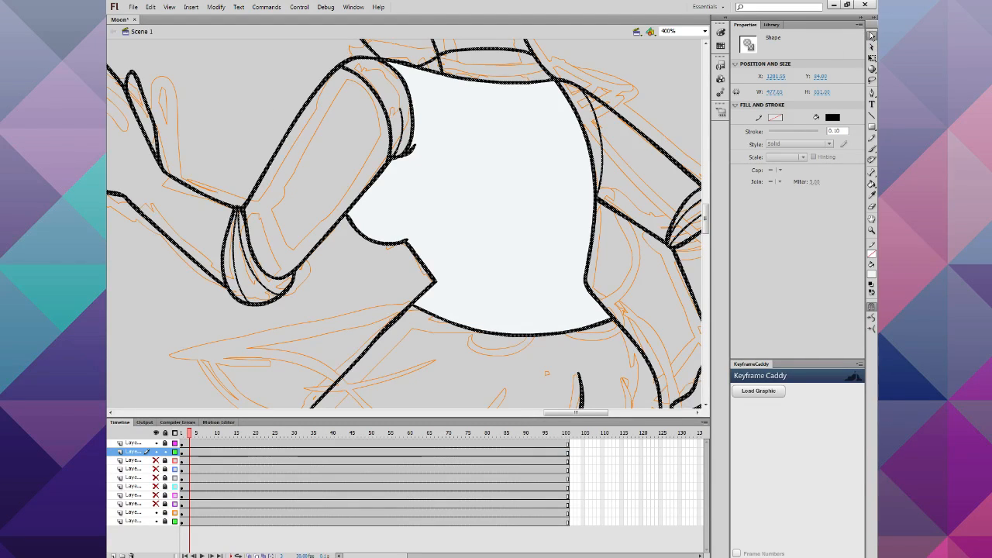
click(257, 128)
Step: Sample the red from the star earring and fill the neck band and both shoulder bands with it
scroll(257, 128, up, 3)
scroll(614, 225, up, 2)
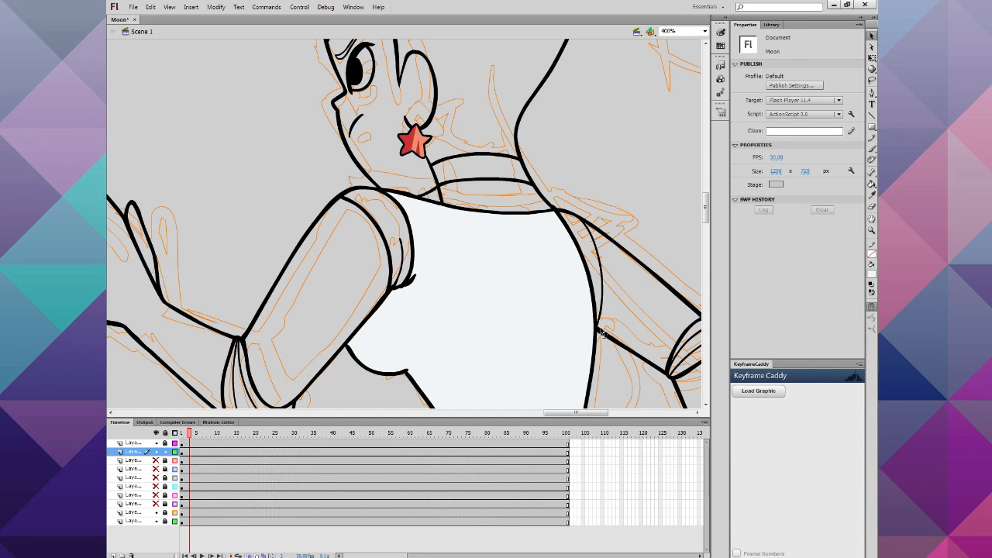
click(870, 274)
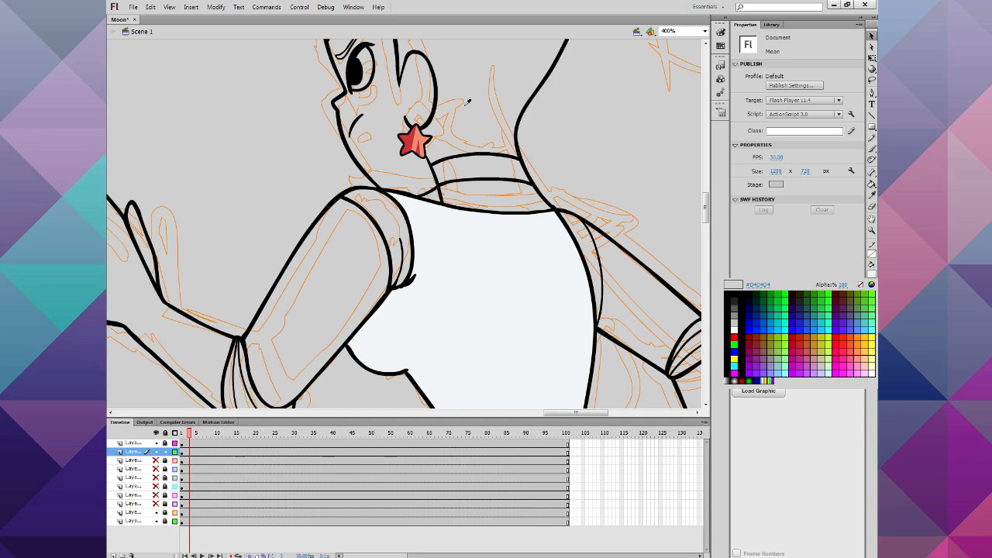
click(413, 140)
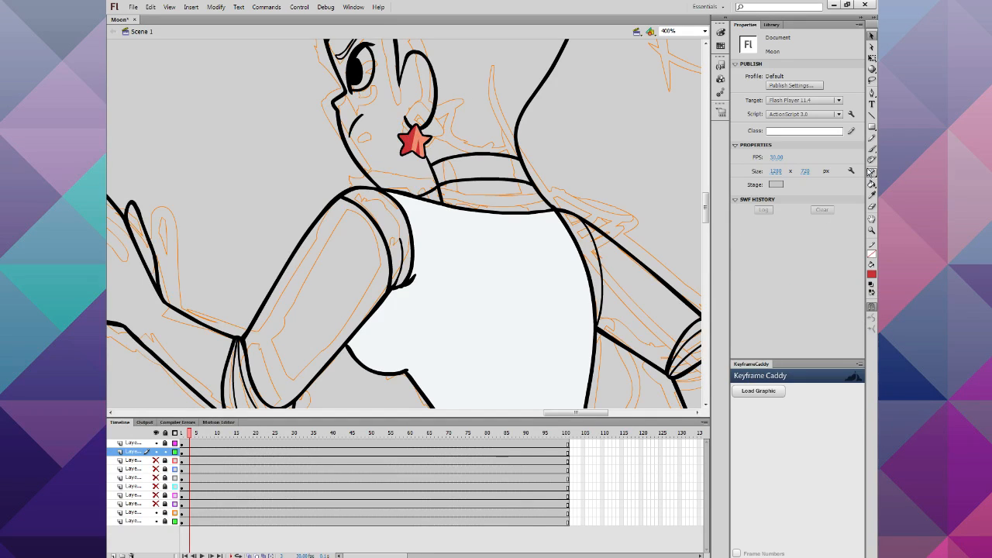
click(871, 183)
click(494, 159)
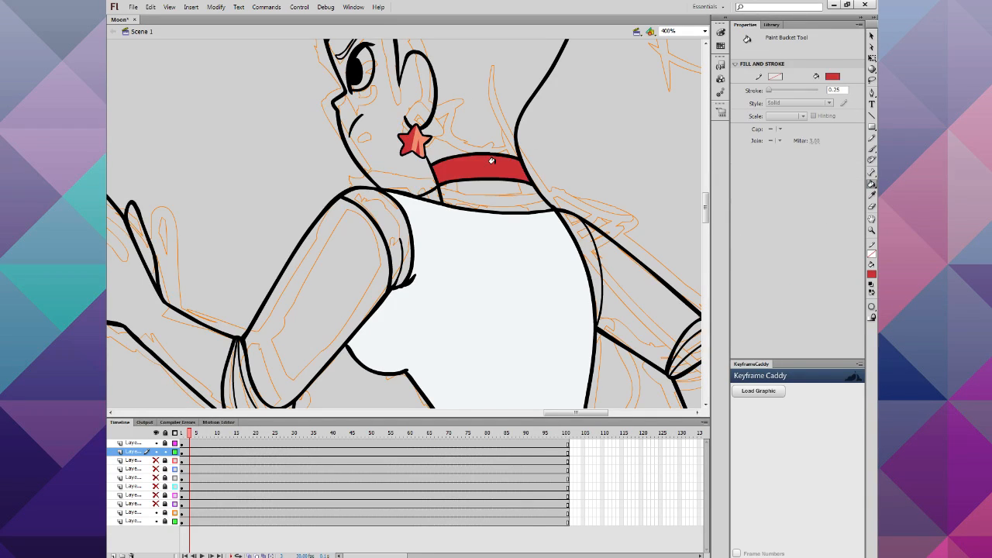
click(579, 234)
click(392, 225)
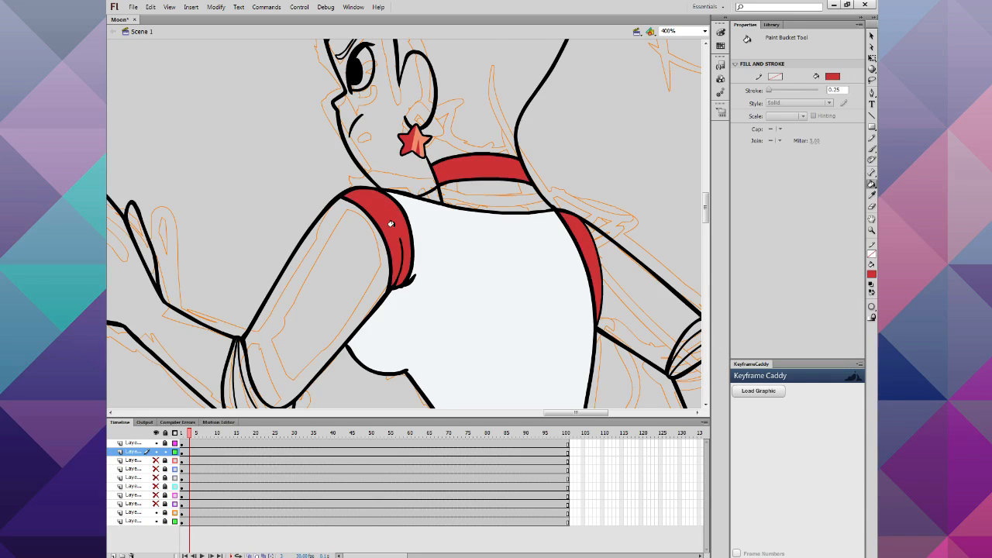
Step: Fill every section of both elbow glove cuffs with the same red
scroll(323, 270, down, 5)
click(247, 245)
click(266, 239)
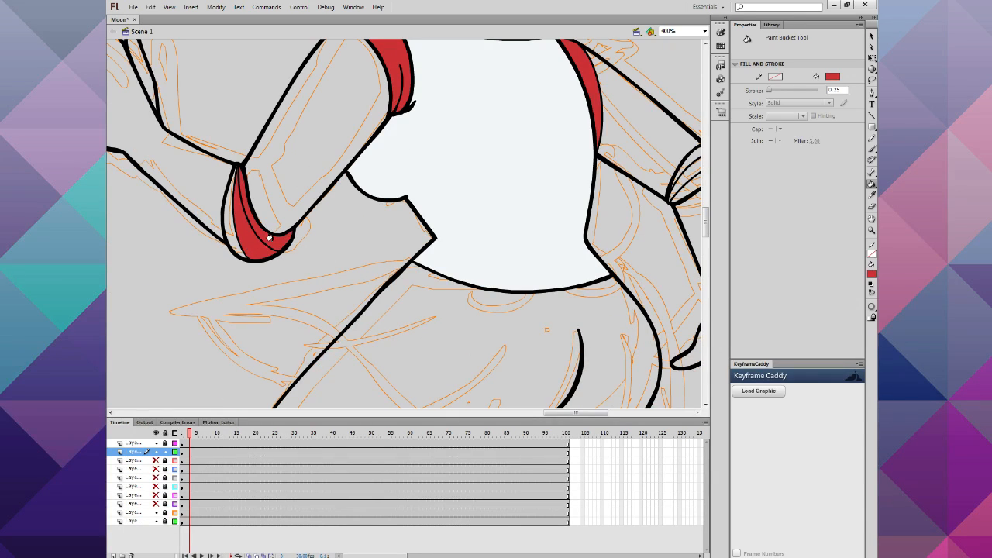
click(231, 240)
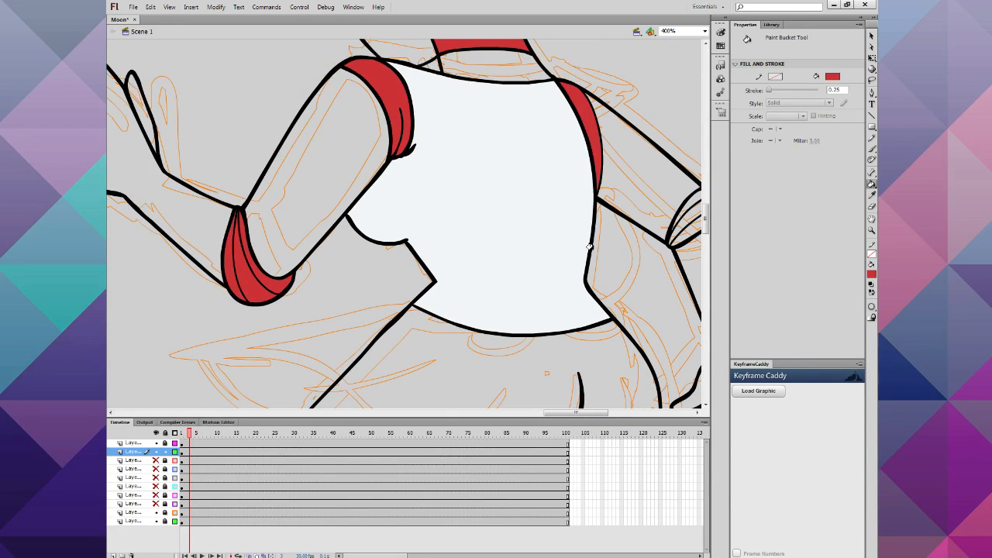
scroll(472, 255, up, 1)
click(691, 194)
click(692, 211)
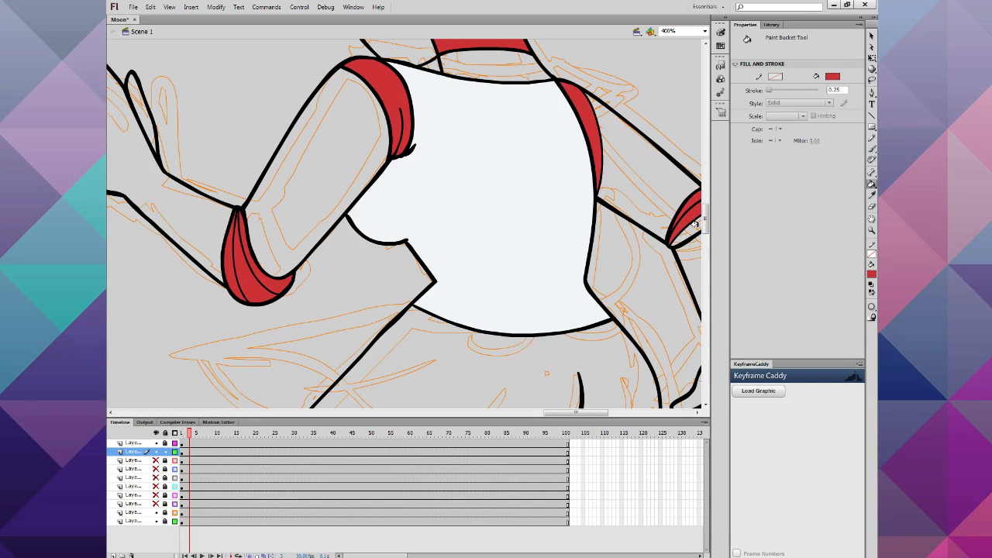
click(694, 224)
Step: Draw a thin green pencil line from the earlobe down to the shoulder outline to mark the jaw edge
scroll(524, 229, up, 5)
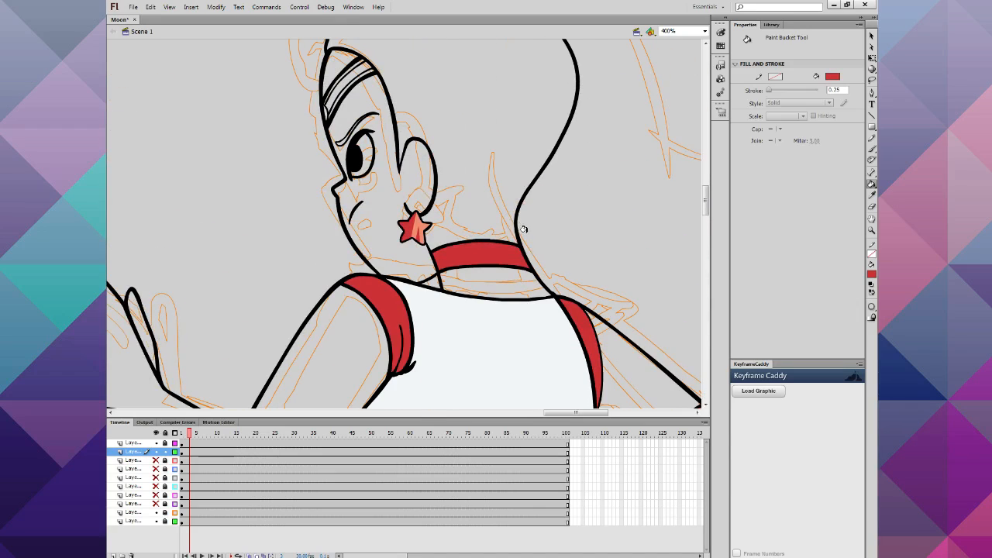
scroll(524, 232, up, 1)
scroll(524, 232, down, 1)
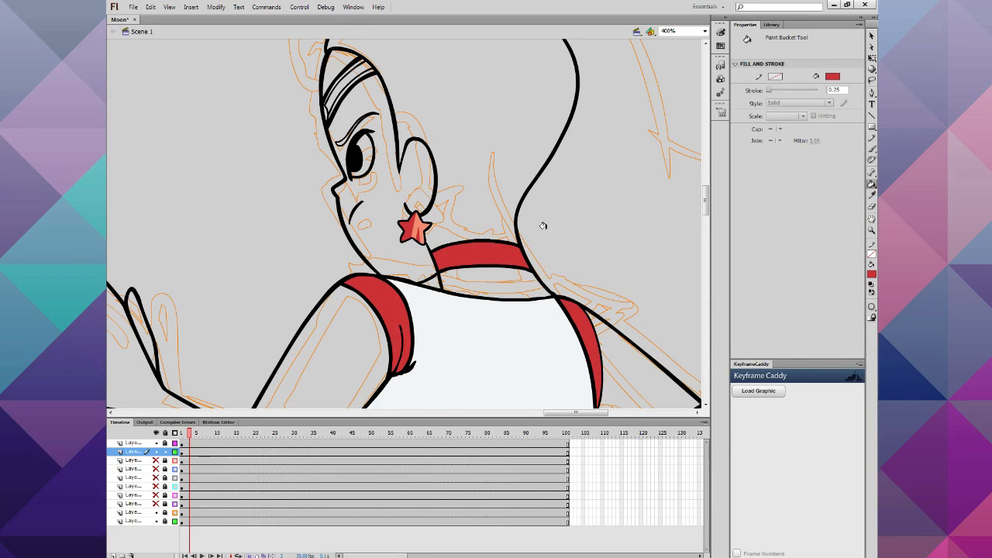
click(871, 139)
drag(402, 208, 388, 251)
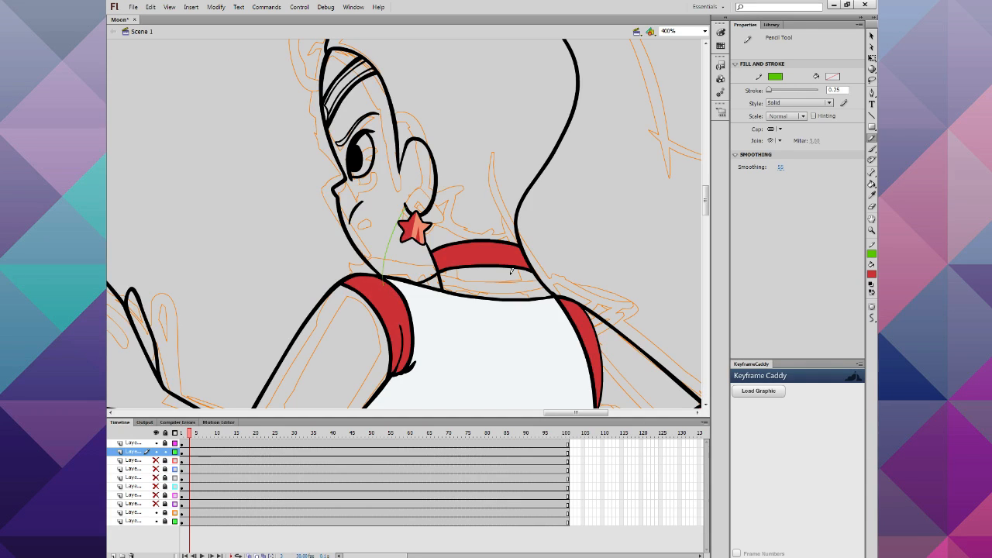
Step: Mix a custom pale peach skin tone as the fill colour
click(872, 272)
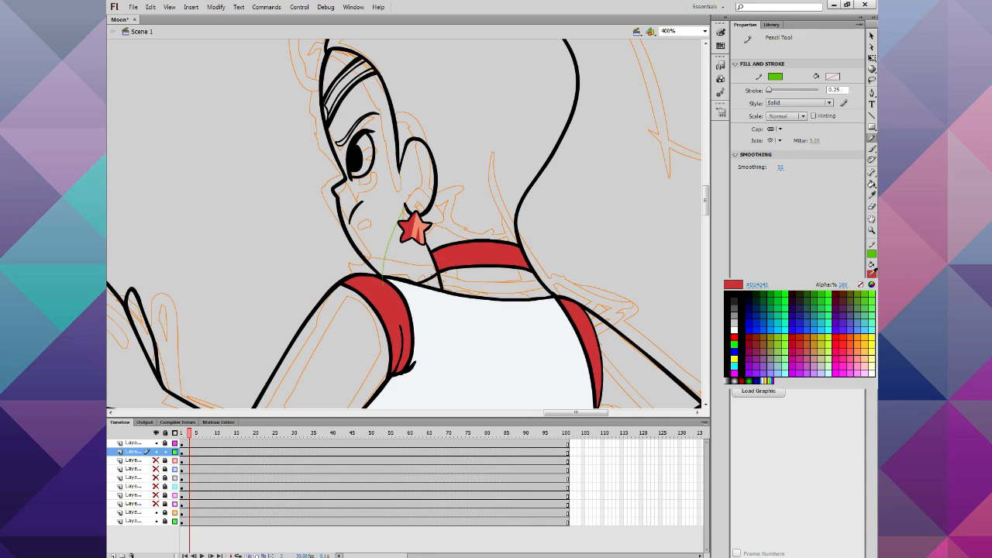
click(871, 285)
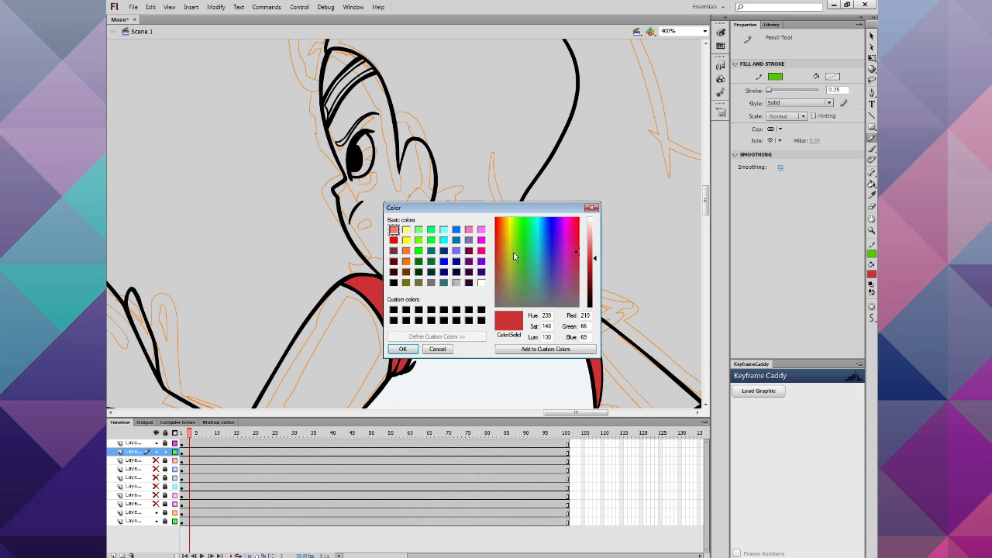
mouse_move(514, 252)
mouse_down()
mouse_move(502, 257)
mouse_move(503, 240)
mouse_up()
click(594, 233)
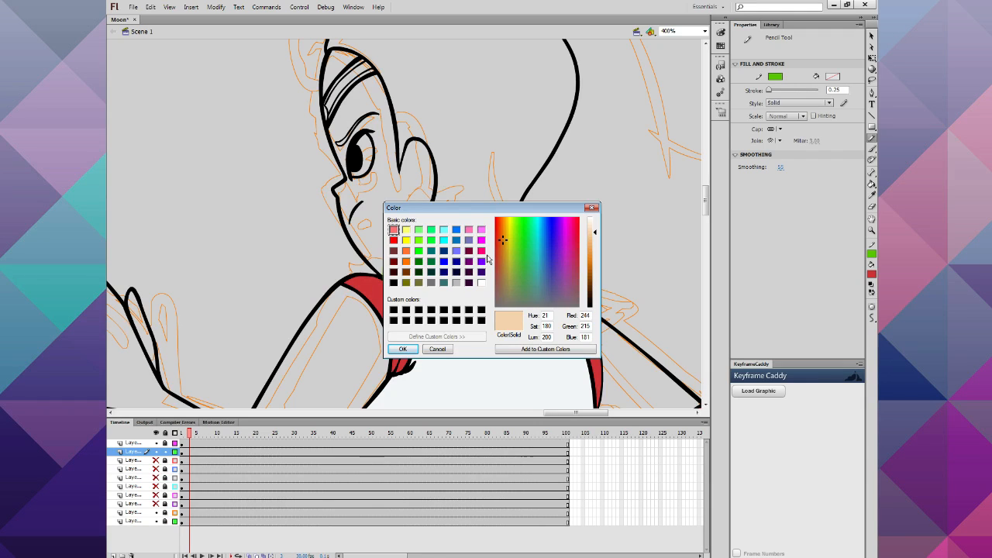
drag(596, 233, 597, 229)
click(416, 351)
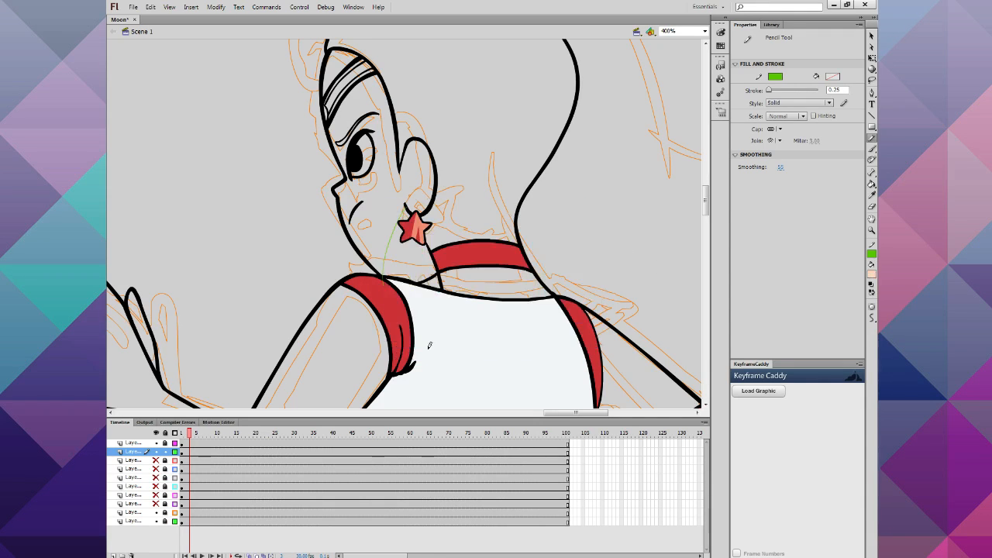
Step: Fill the face, ear, forehead tip, back of the neck and both upper arms with the pale peach skin tone
click(872, 184)
click(387, 184)
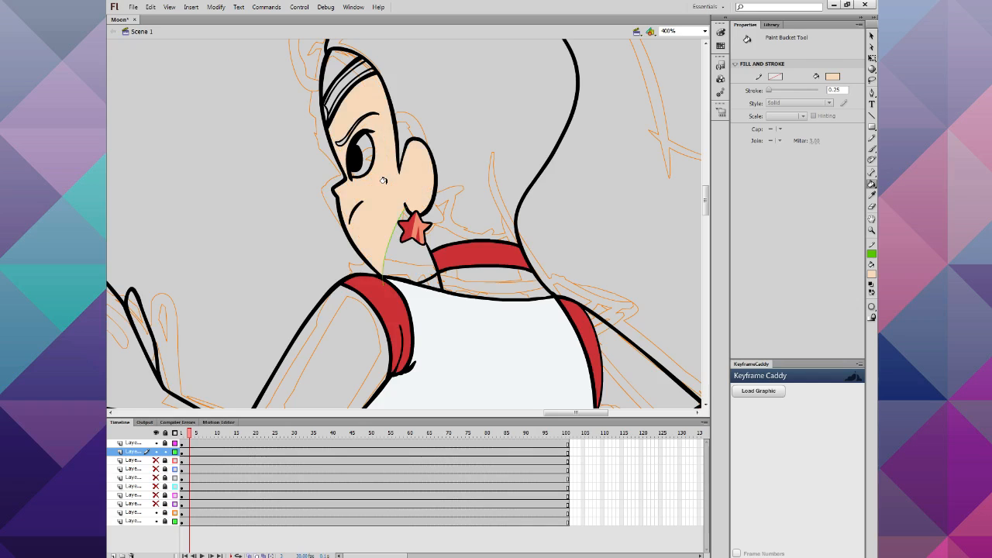
click(329, 62)
click(450, 279)
scroll(438, 267, down, 3)
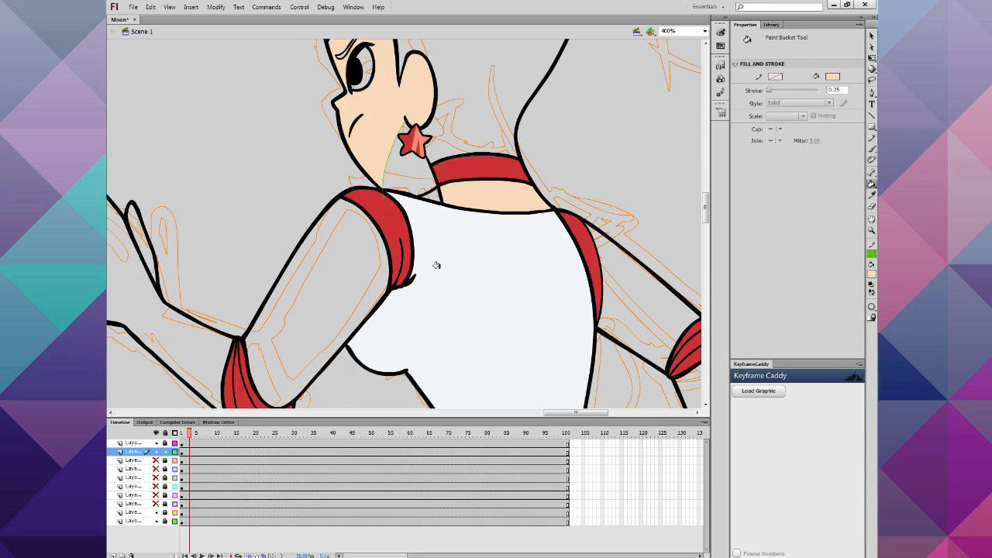
click(318, 262)
click(639, 305)
scroll(639, 305, down, 3)
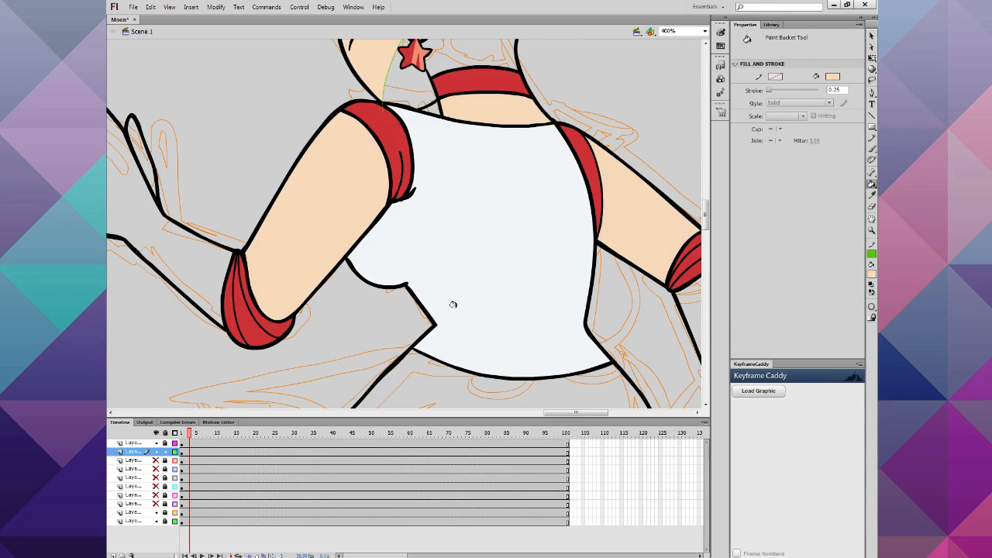
Step: Mix a darker salmon shadow tone as the fill colour
scroll(453, 305, up, 5)
scroll(454, 305, down, 1)
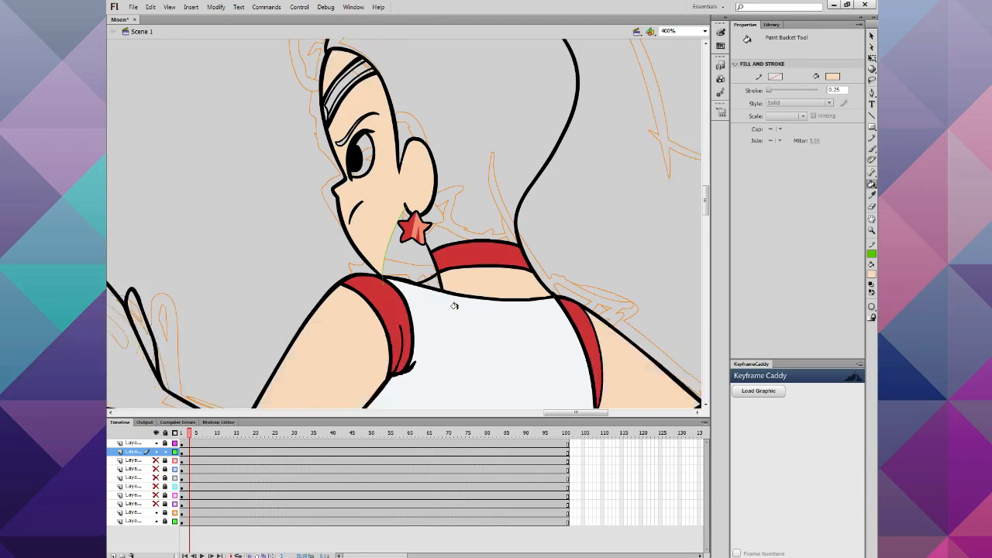
scroll(453, 306, up, 1)
click(870, 275)
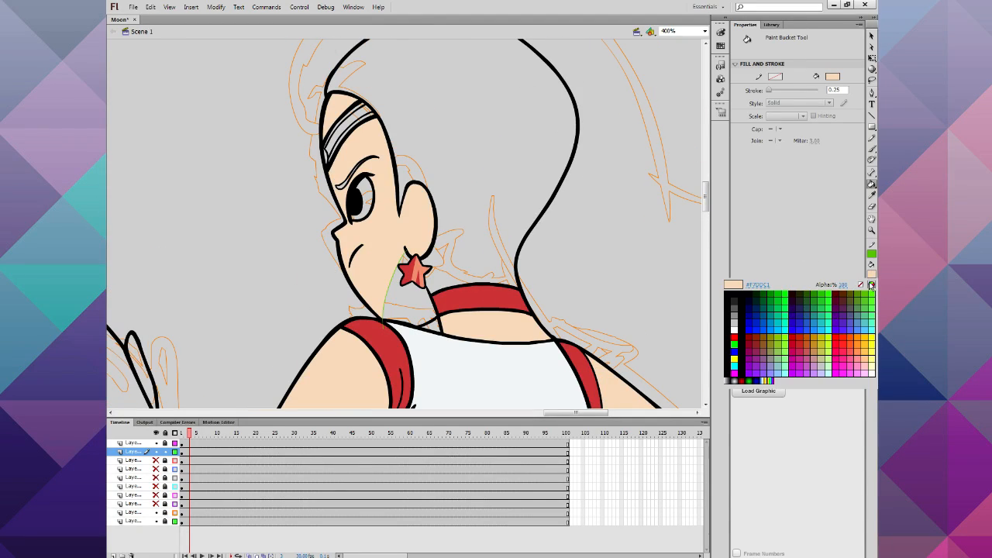
click(871, 288)
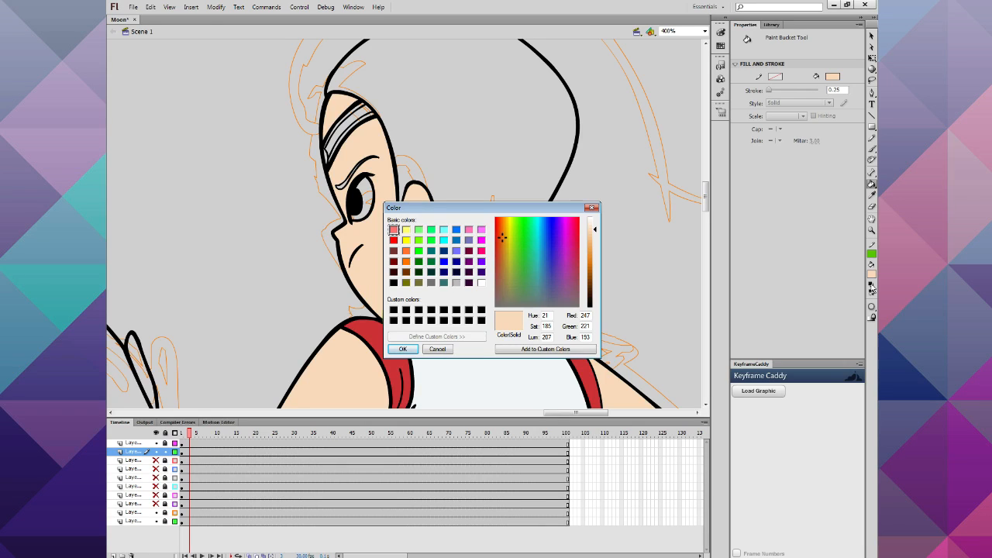
click(496, 245)
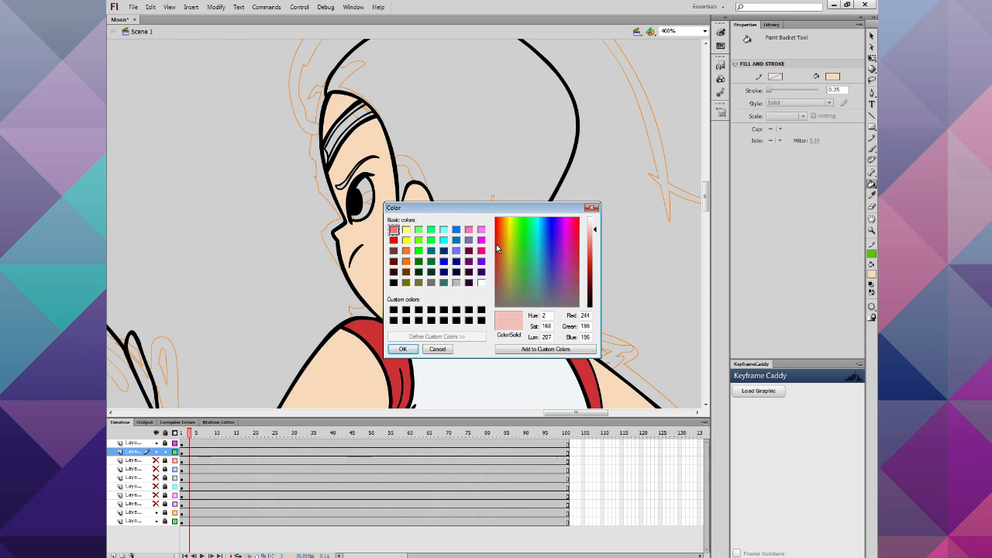
drag(595, 229, 595, 241)
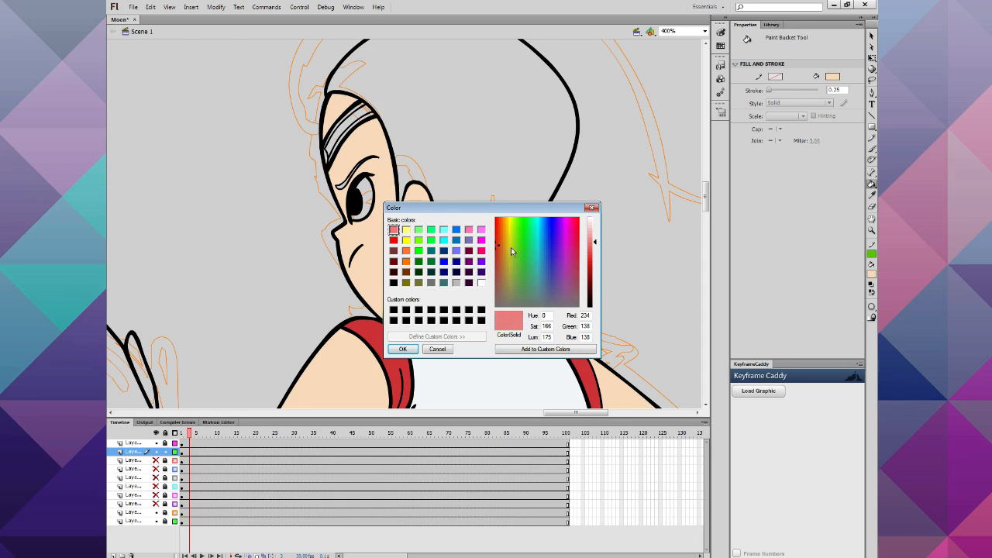
click(496, 251)
drag(497, 251, 499, 252)
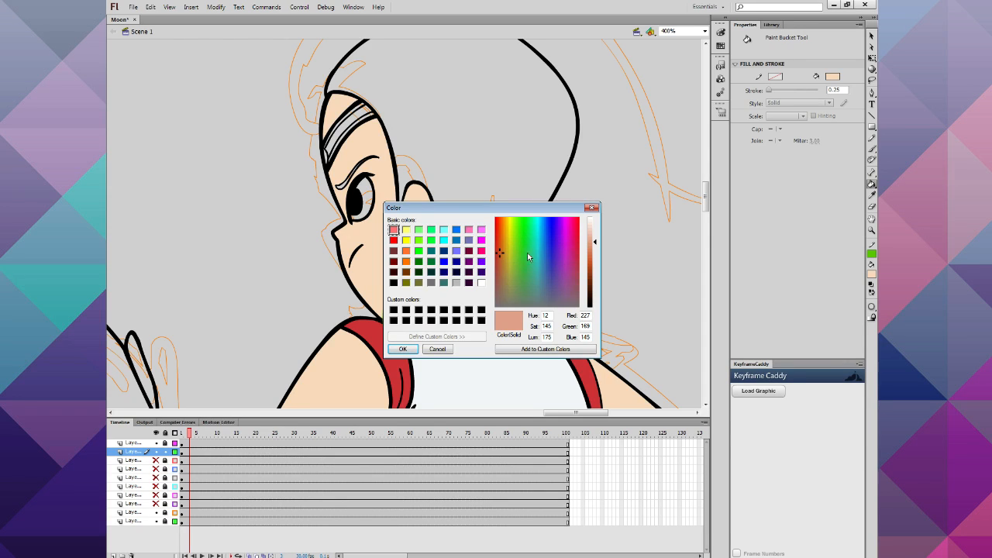
drag(500, 251, 499, 246)
click(403, 348)
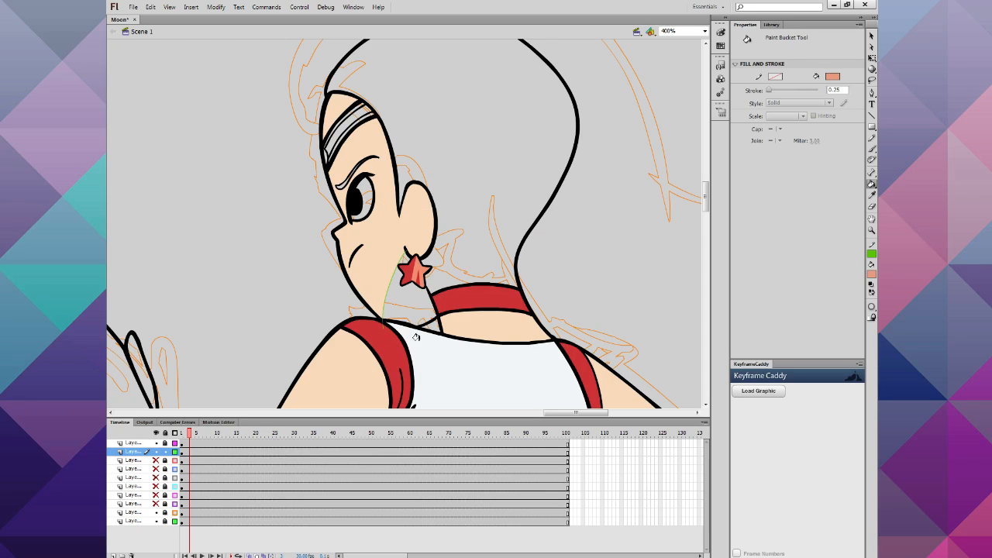
Step: Hide the earring's layer and fill the area behind the jaw line, including the back of the head, with salmon
click(391, 298)
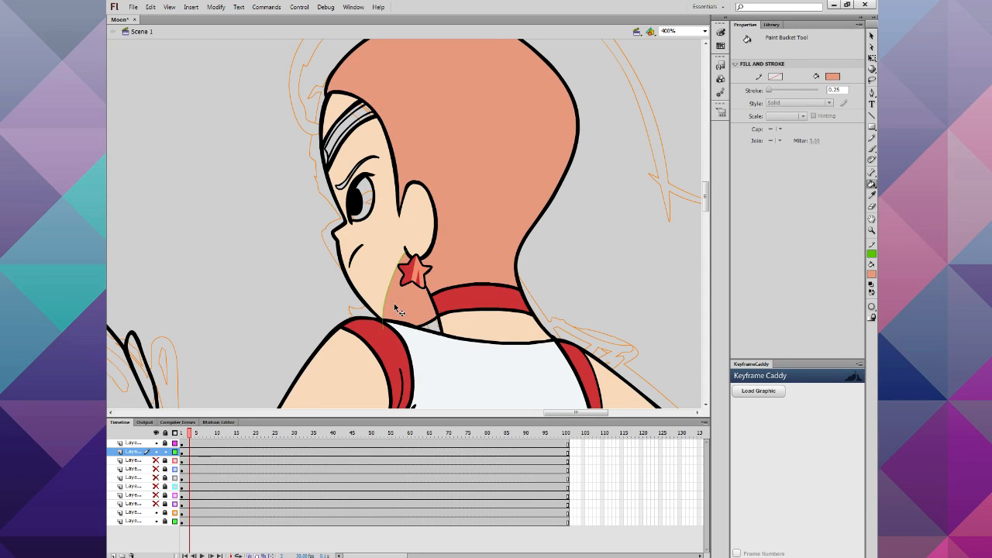
key(ctrl+z)
click(155, 442)
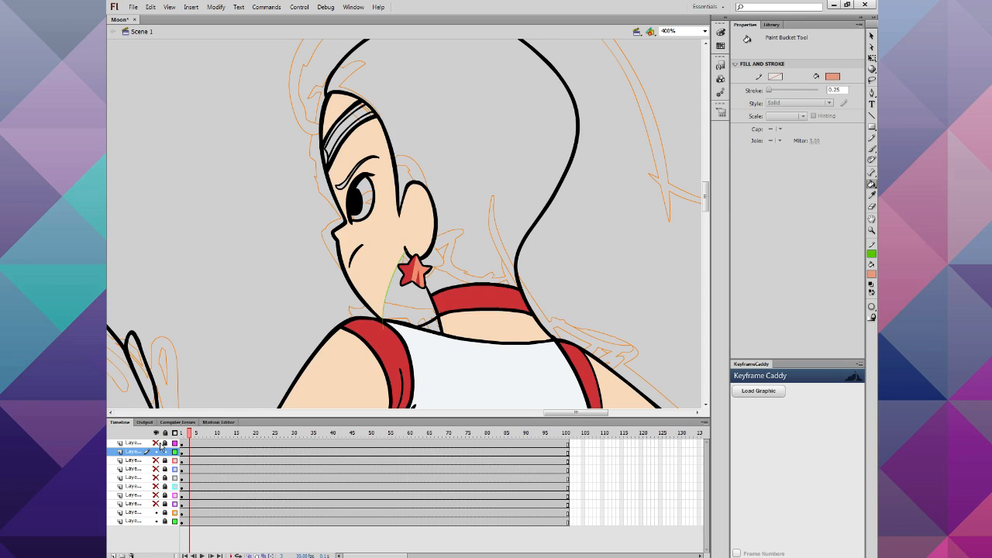
click(407, 303)
scroll(392, 304, down, 3)
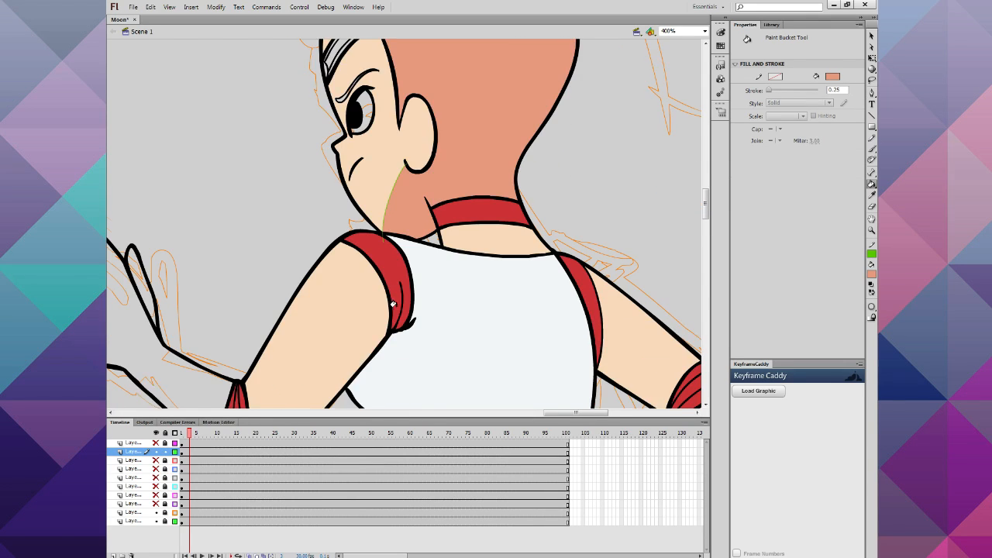
Step: Draw a green pencil line down across the neck band and fill the shadowed back of the neck and far upper arm with salmon
scroll(444, 281, up, 1)
click(871, 139)
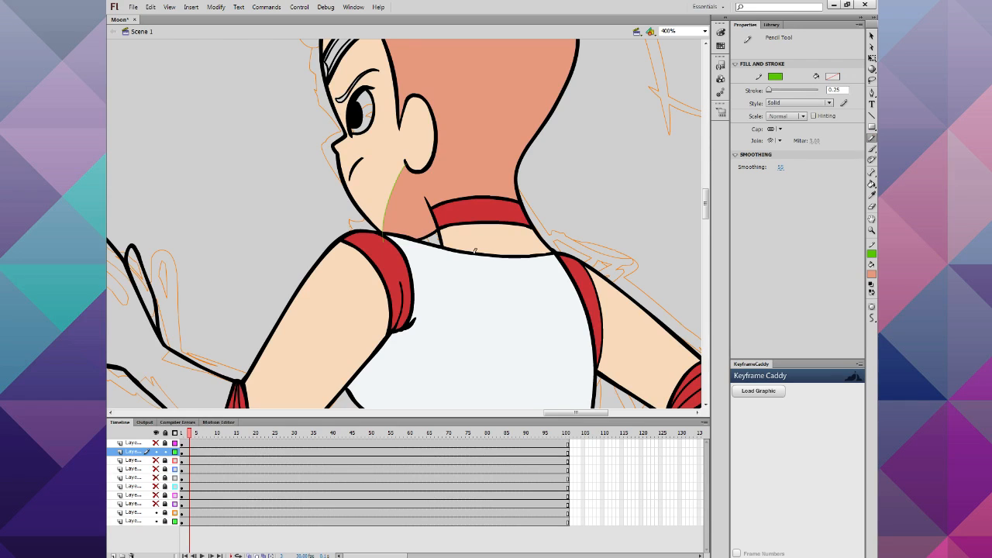
drag(468, 256, 448, 190)
click(871, 185)
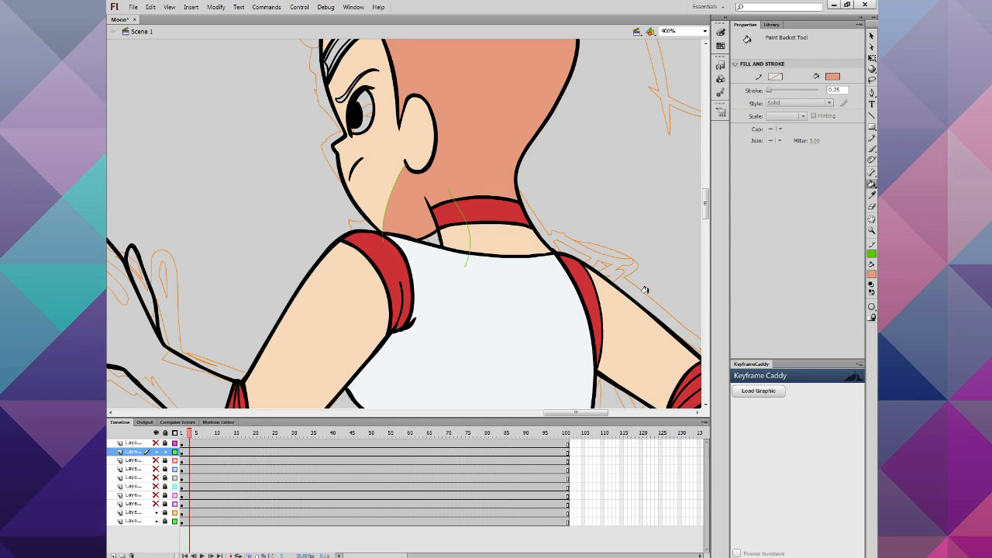
click(624, 313)
click(488, 240)
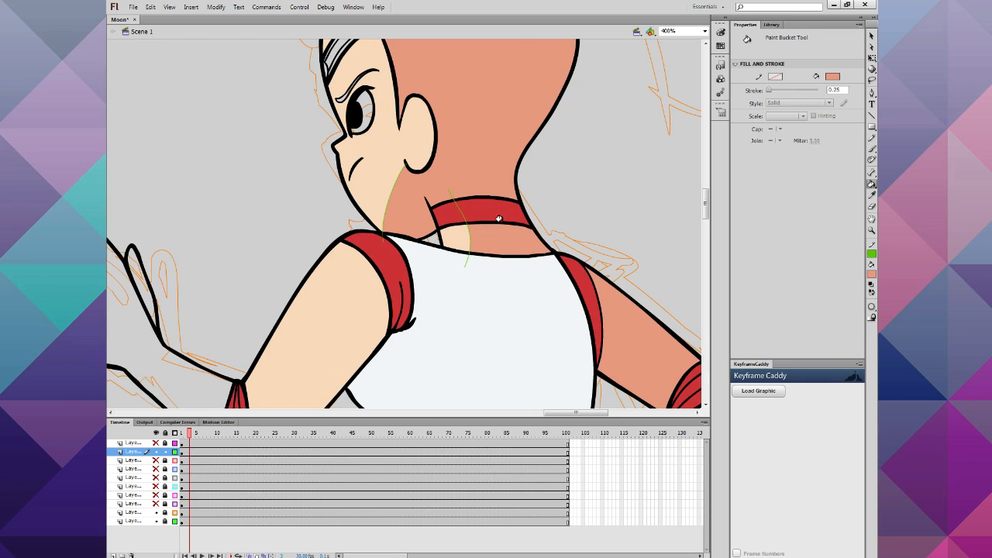
Step: Try to draw a shadow shape inside the ear with the Pencil tool and with the Brush tool
scroll(499, 219, up, 3)
click(871, 140)
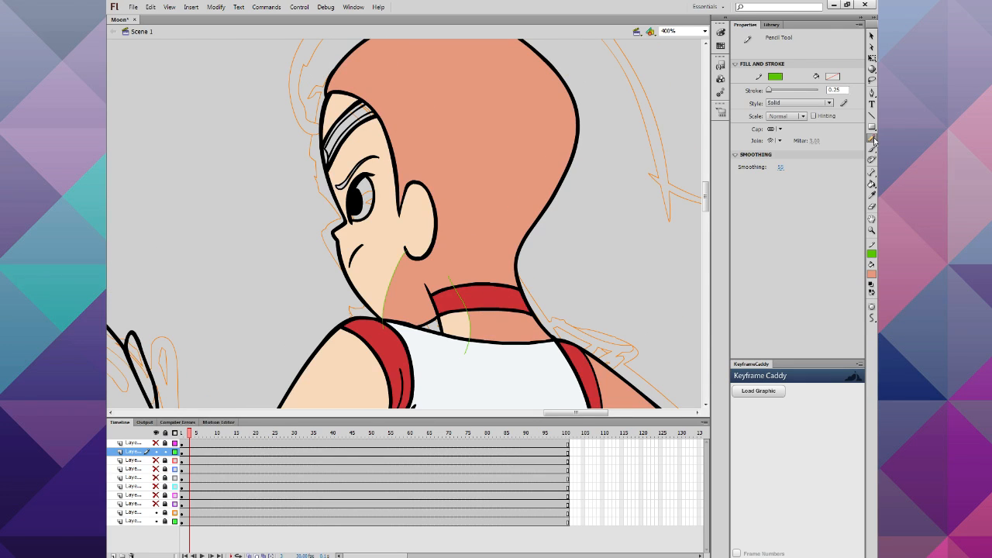
drag(415, 242, 409, 206)
key(ctrl+z)
click(872, 149)
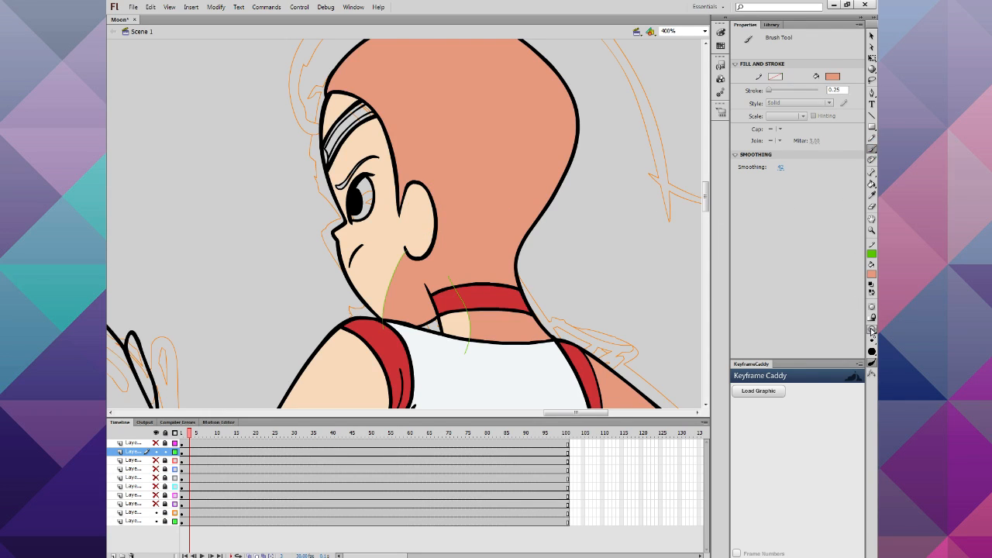
click(872, 331)
drag(410, 237, 417, 189)
key(ctrl+z)
Step: Outline a thin crescent beside the curved line below the nose, fill it with salmon and remove its green outline
click(870, 140)
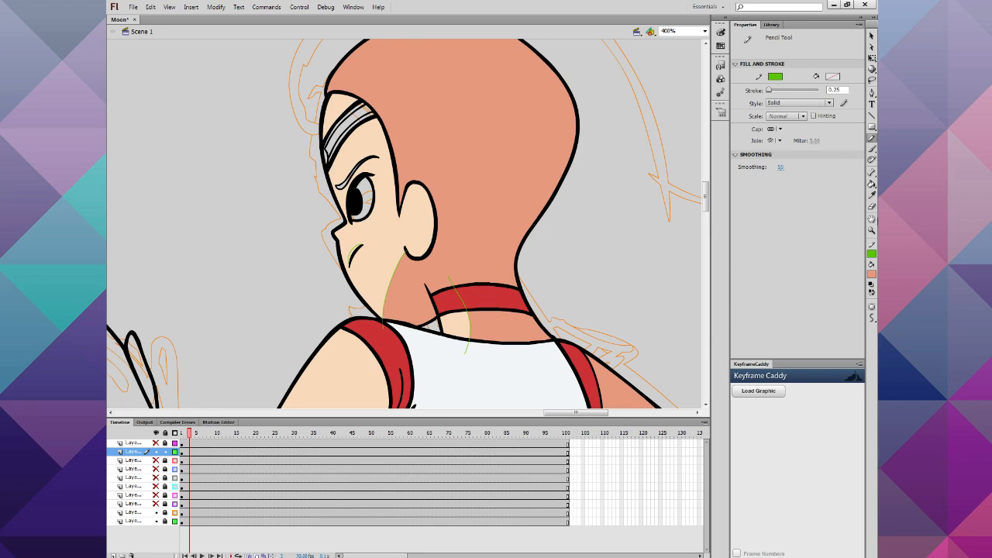
click(871, 184)
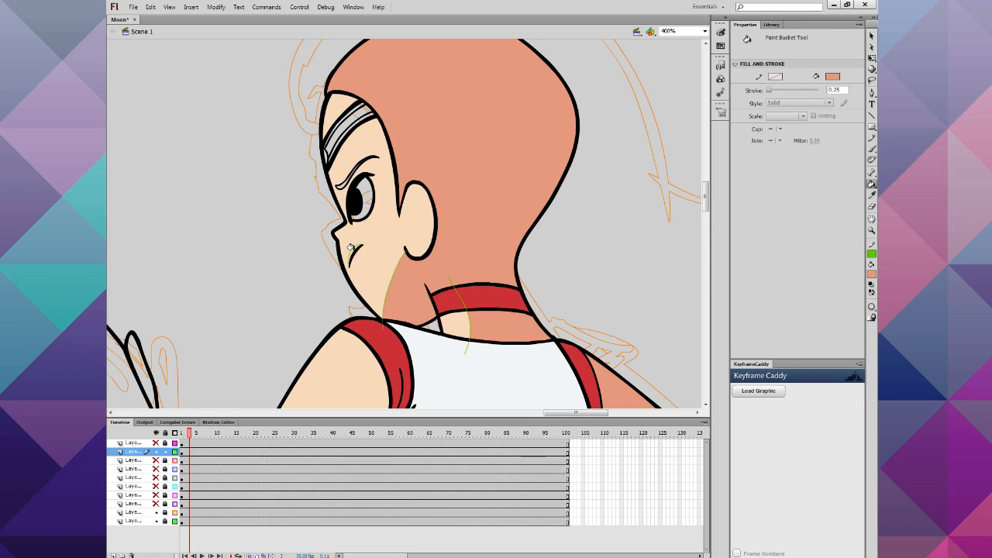
click(350, 246)
key(ctrl+z)
click(348, 246)
key(ctrl+z)
click(870, 37)
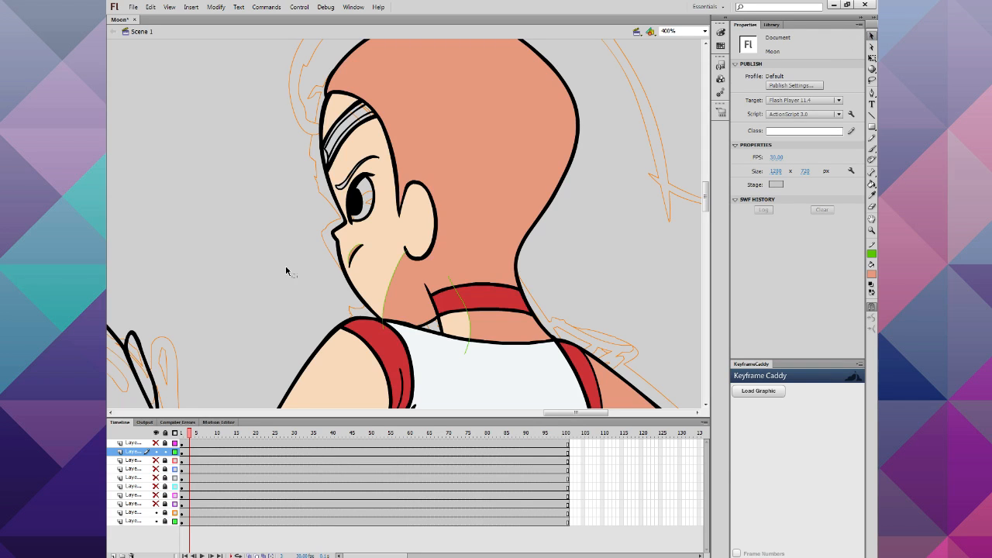
click(358, 256)
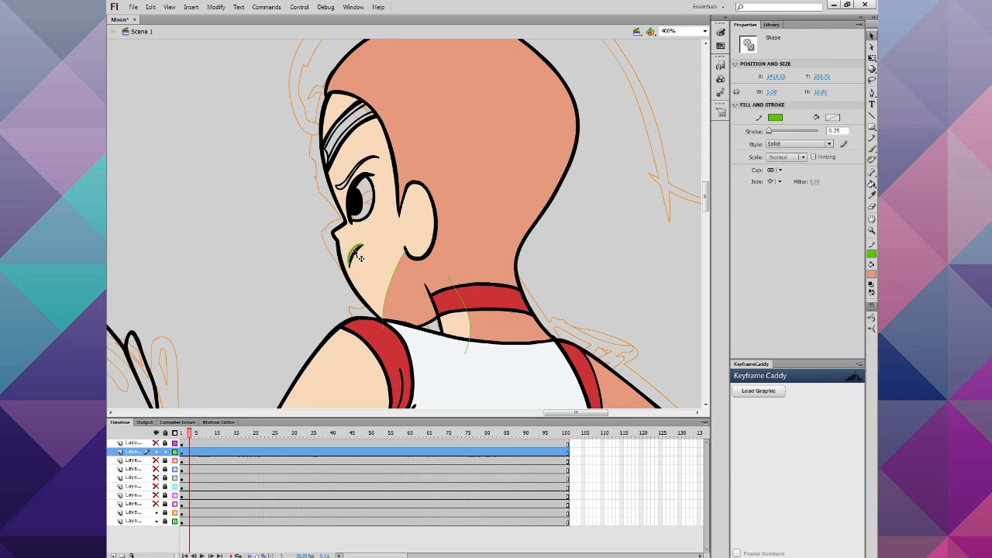
click(301, 269)
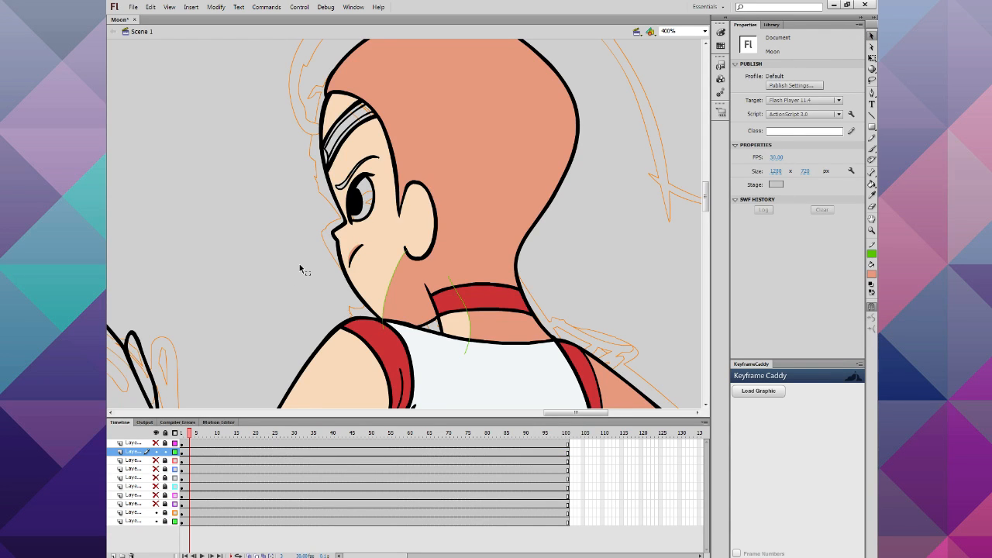
Step: Remove the green guide lines from the jaw and neck by setting the selected area's stroke to none
key(ctrl+minus)
key(ctrl+minus)
key(ctrl+equal)
key(ctrl+equal)
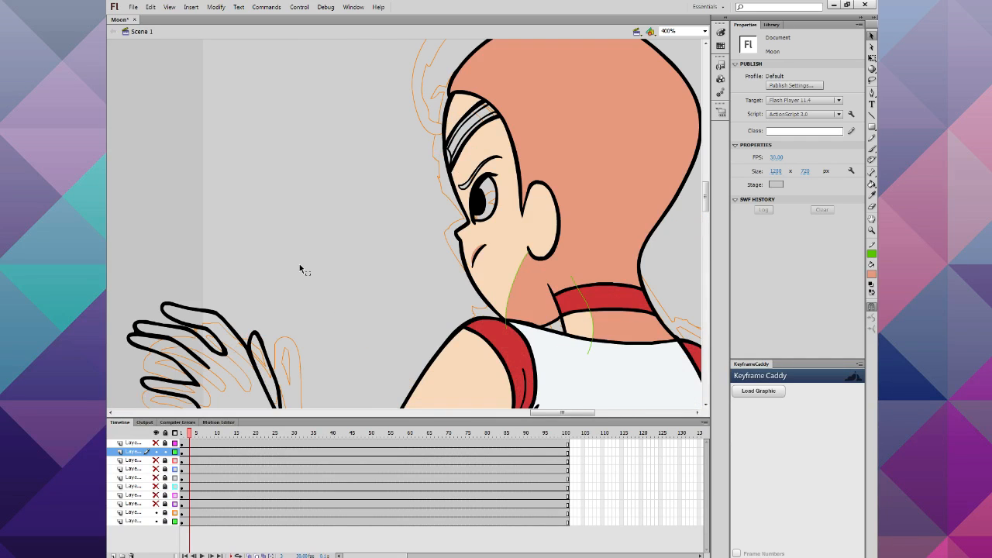
drag(332, 230, 684, 406)
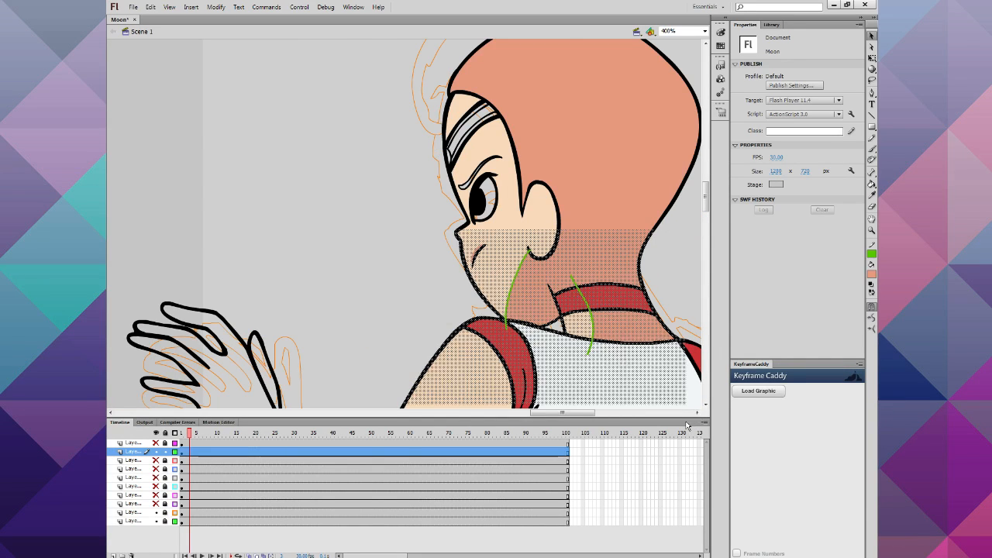
click(866, 256)
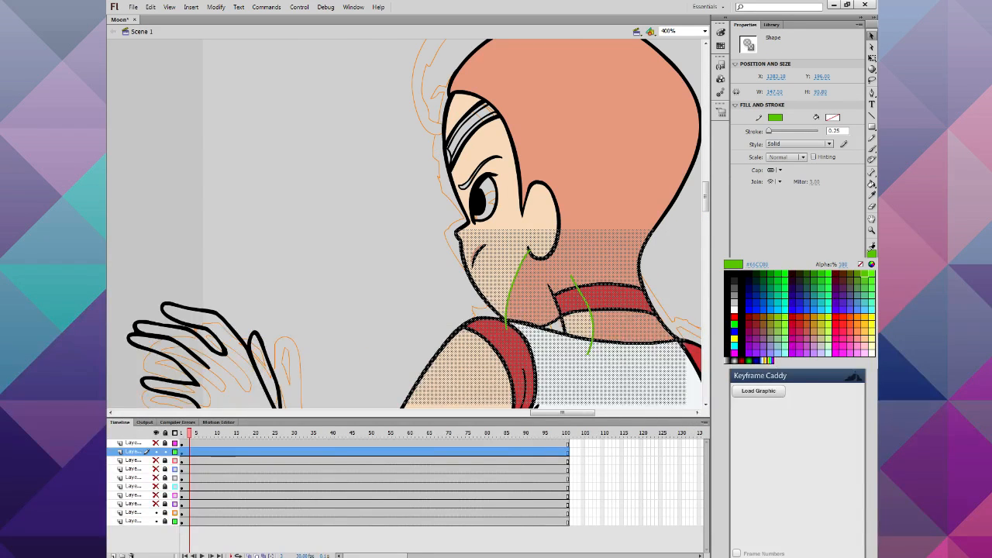
click(850, 264)
click(354, 319)
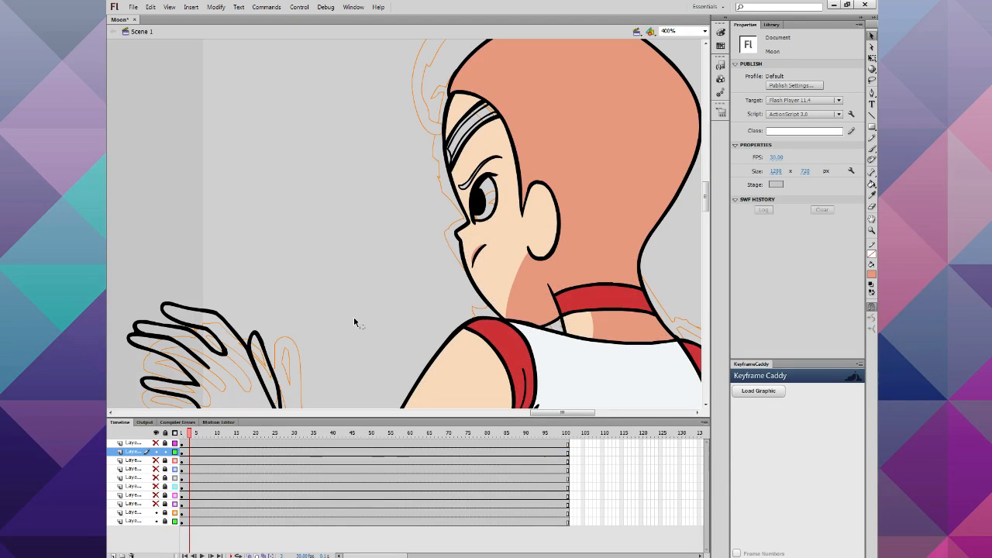
Step: Close off a small shape against the curved line below the nose with a pencil stroke and fill it with the neck band's red
scroll(354, 319, up, 2)
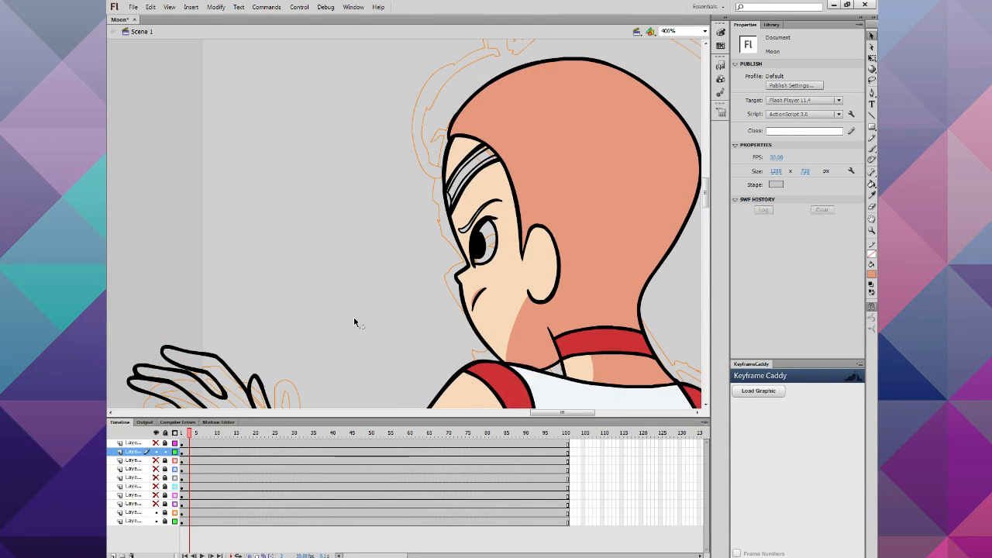
scroll(645, 281, down, 2)
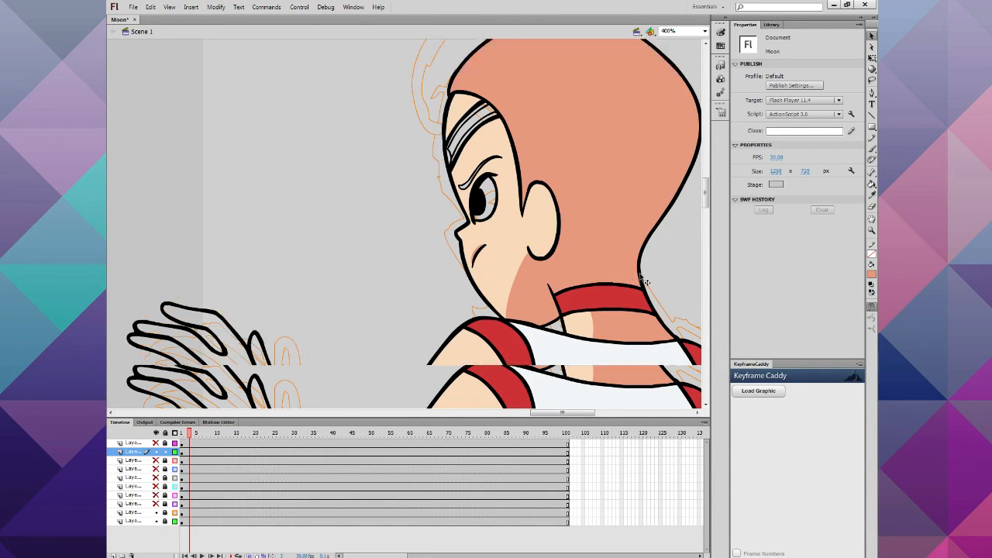
scroll(645, 282, down, 2)
click(871, 138)
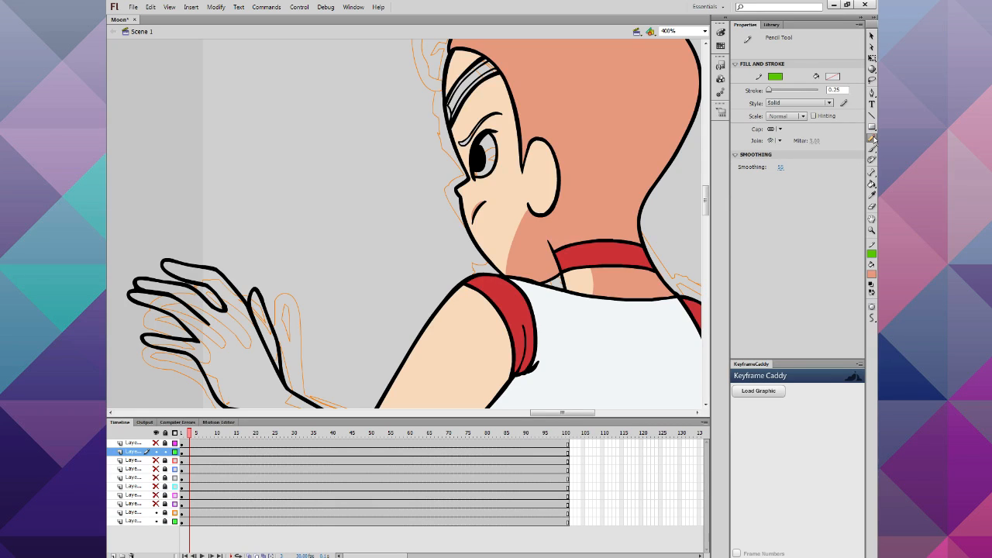
drag(485, 205, 475, 223)
click(872, 275)
click(637, 257)
click(871, 183)
click(477, 213)
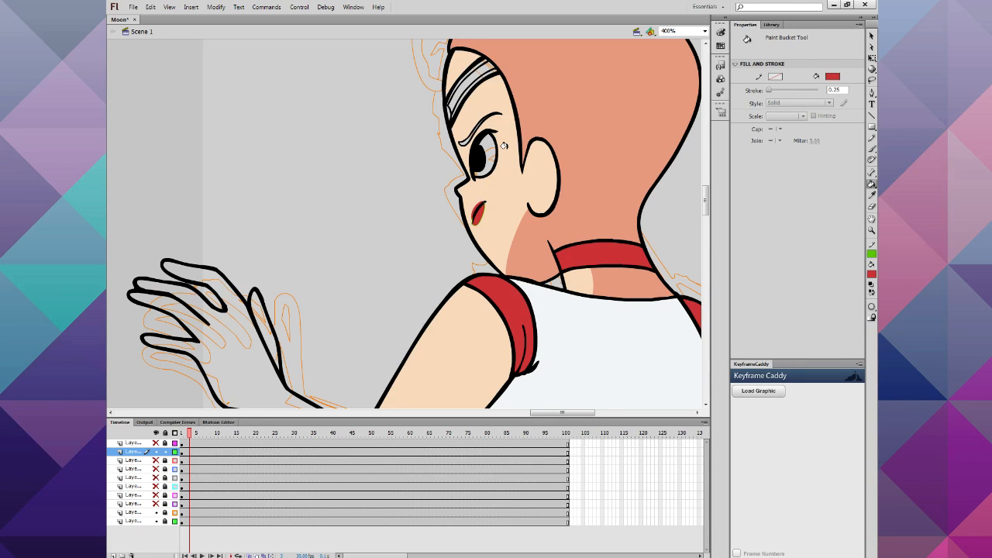
Step: Remove the green outline of the small red shape on the face by setting the selected area's stroke to none
click(871, 37)
drag(373, 174, 539, 256)
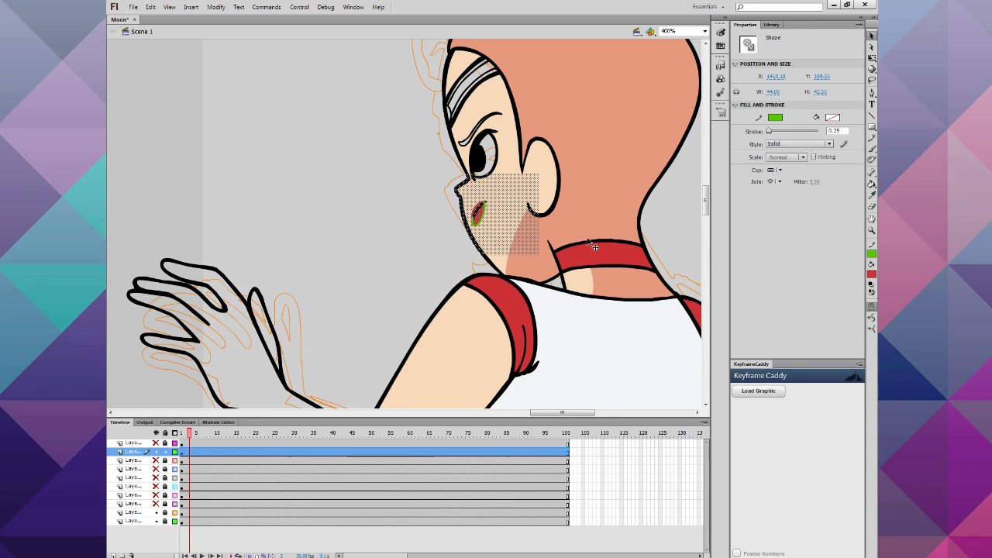
click(872, 255)
click(857, 263)
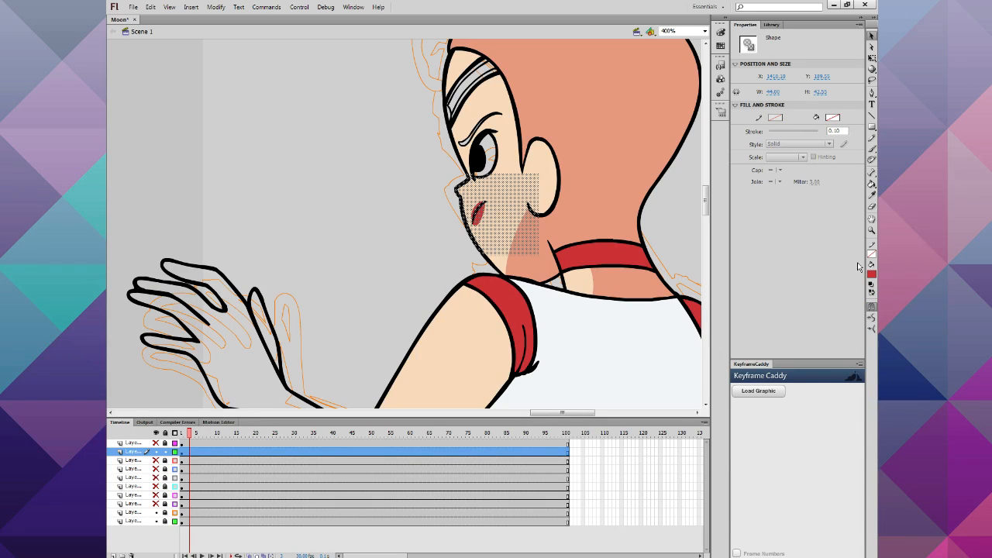
click(369, 237)
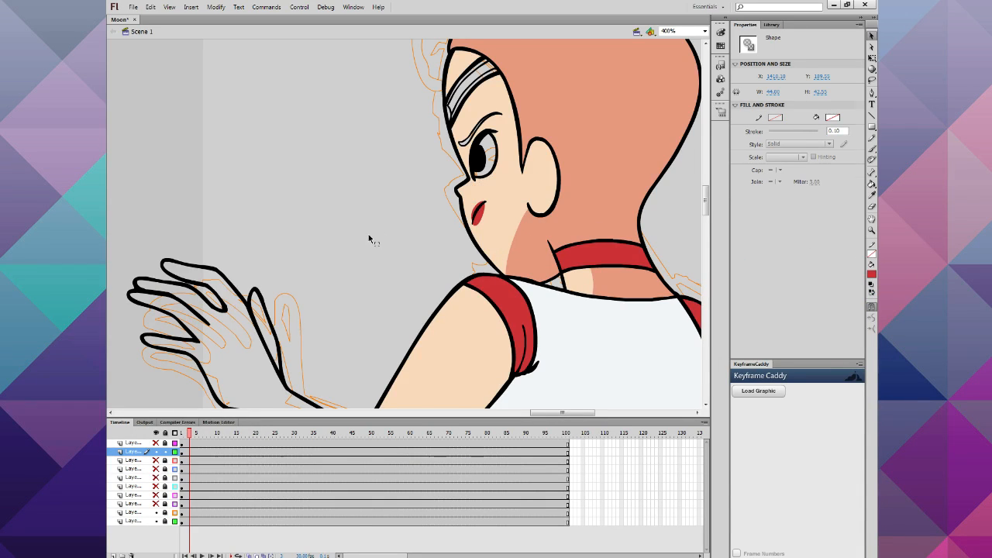
scroll(369, 238, down, 3)
scroll(379, 244, up, 4)
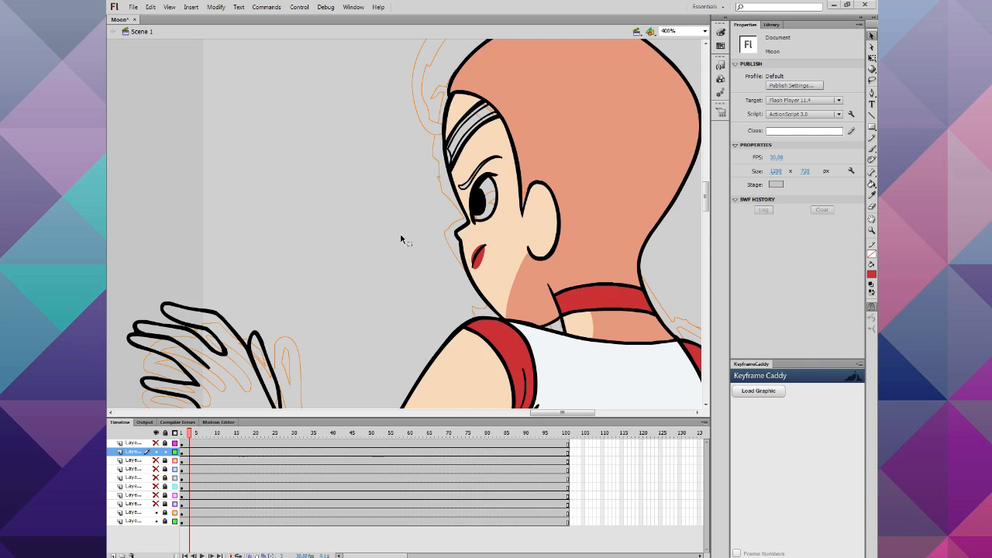
Step: Draw a thin green hairline with the Pencil tool from behind the ear across the nape to the back of the neck
scroll(401, 236, down, 2)
scroll(400, 236, up, 2)
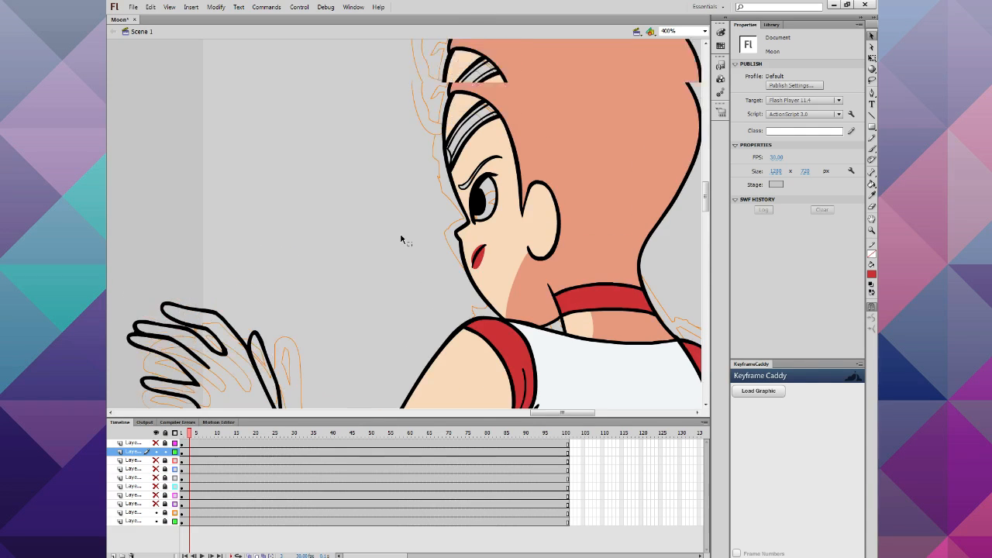
click(871, 138)
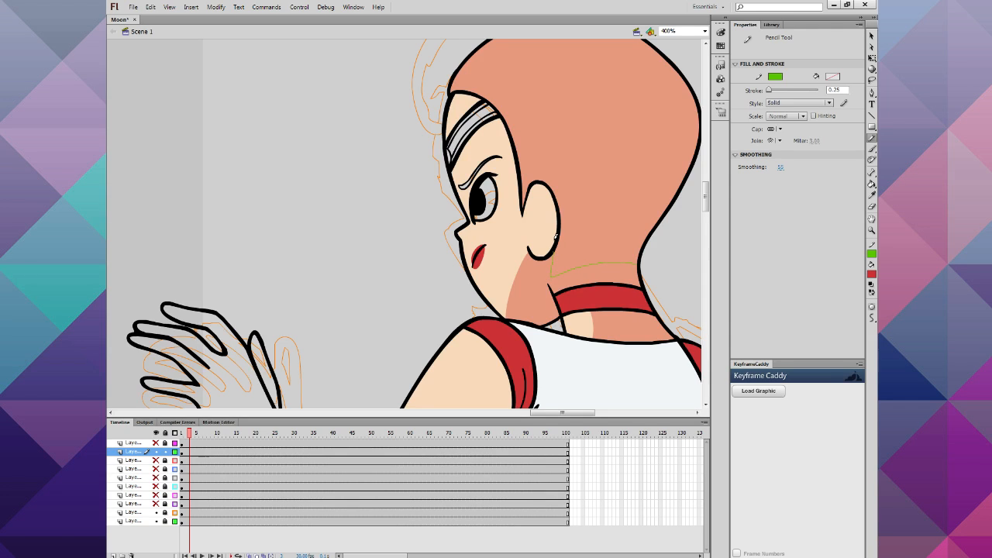
scroll(591, 232, up, 2)
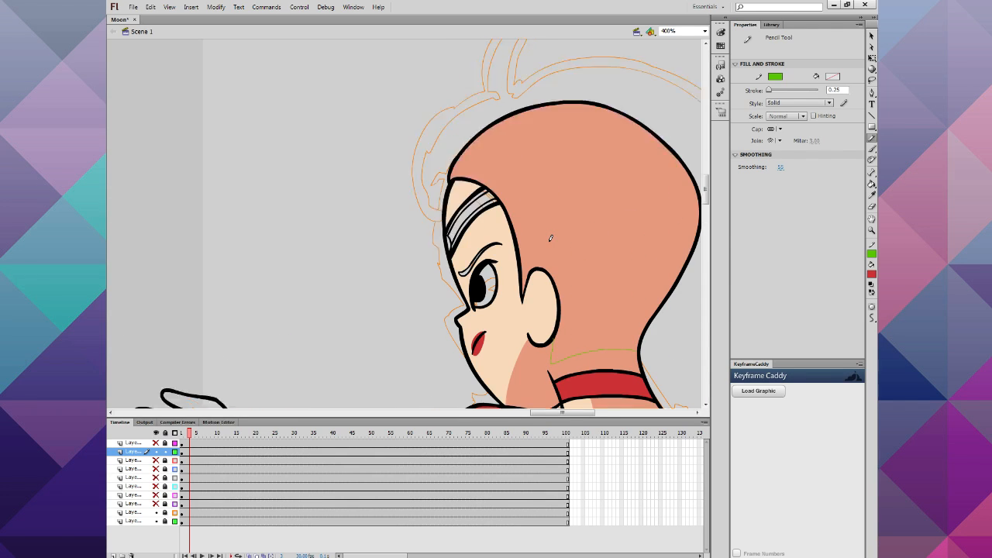
scroll(571, 221, down, 1)
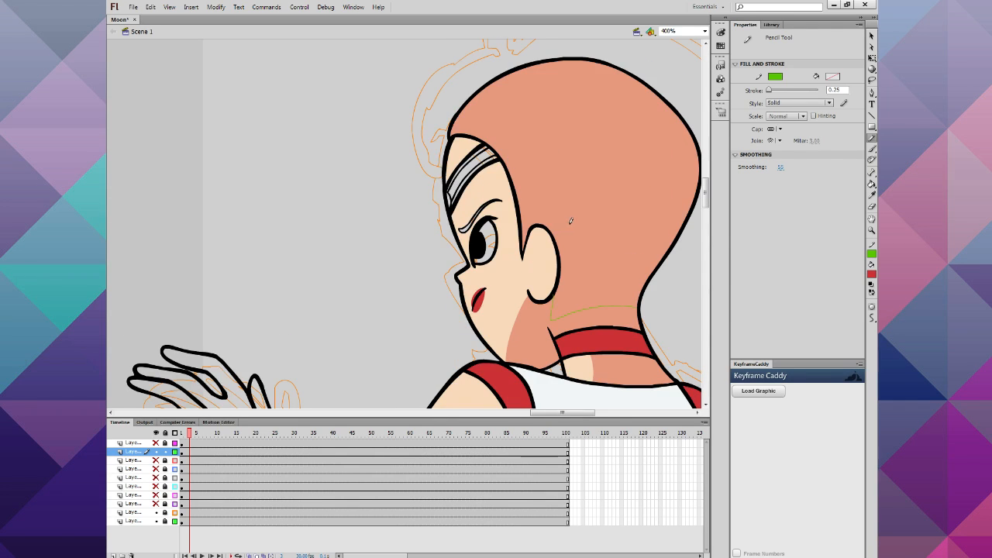
Step: Mix a custom very dark purple-grey and set it as the fill colour
click(873, 277)
click(872, 284)
click(558, 300)
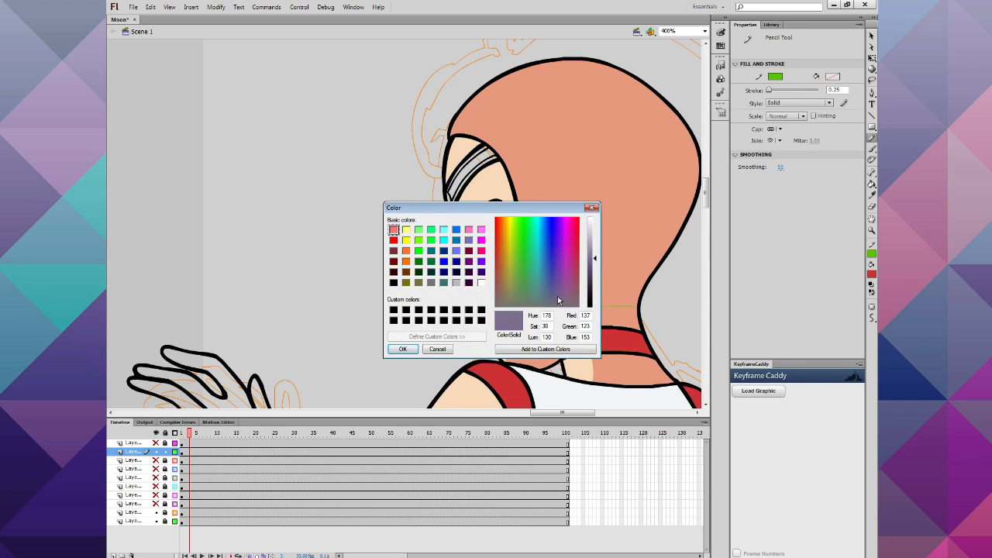
drag(594, 276, 594, 292)
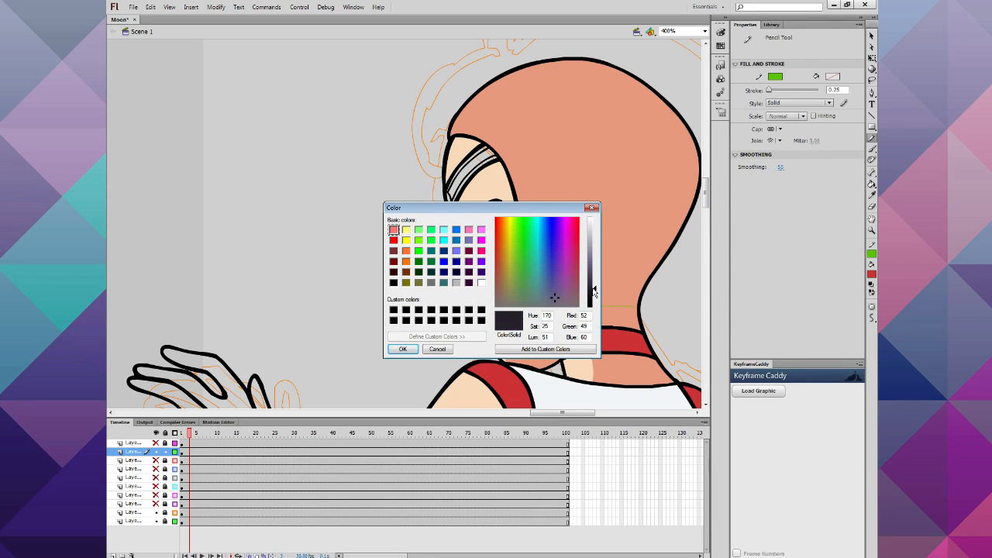
click(403, 347)
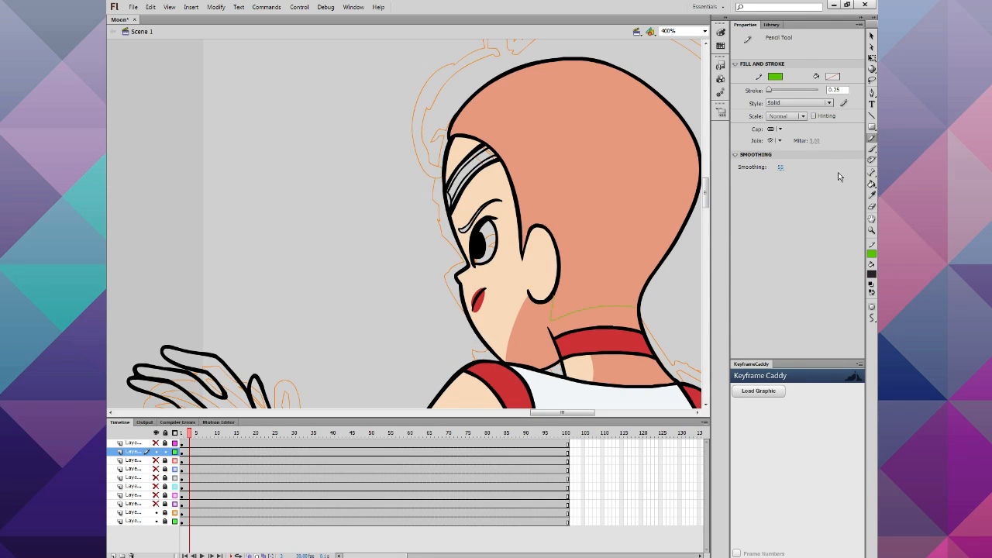
Step: Fill the hair area above the green nape line with the dark purple-grey, adjusting the Paint Bucket's gap-closing option
click(870, 183)
click(596, 180)
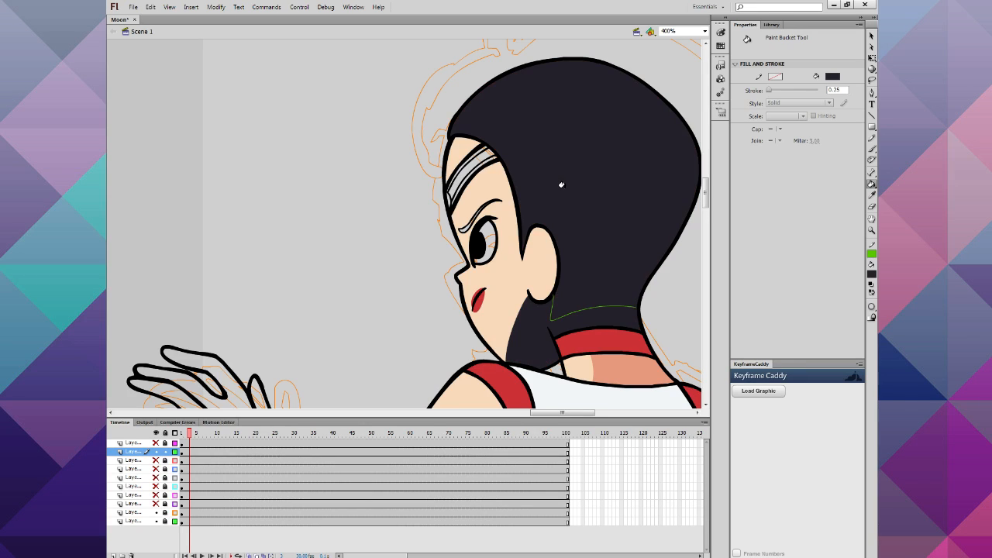
key(ctrl+z)
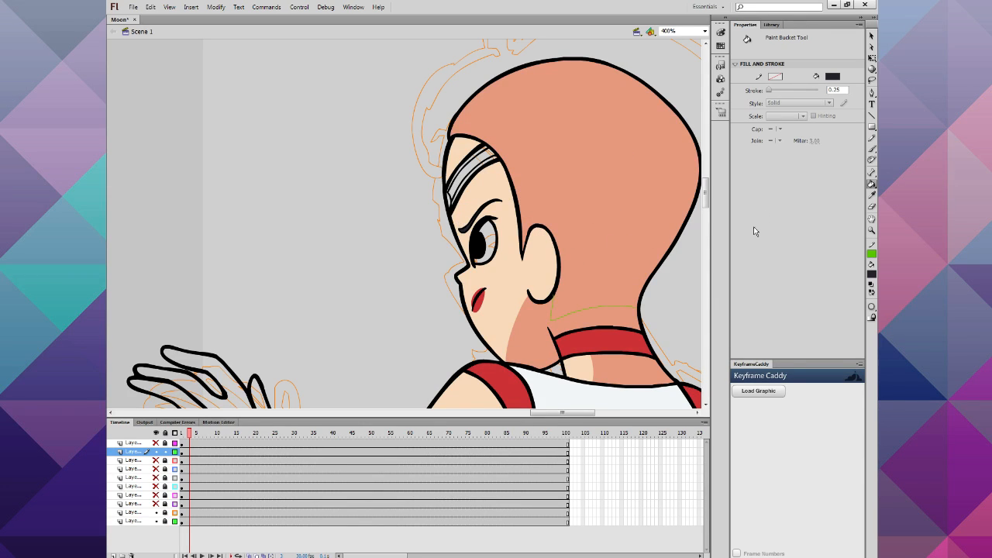
click(869, 309)
click(842, 317)
click(670, 229)
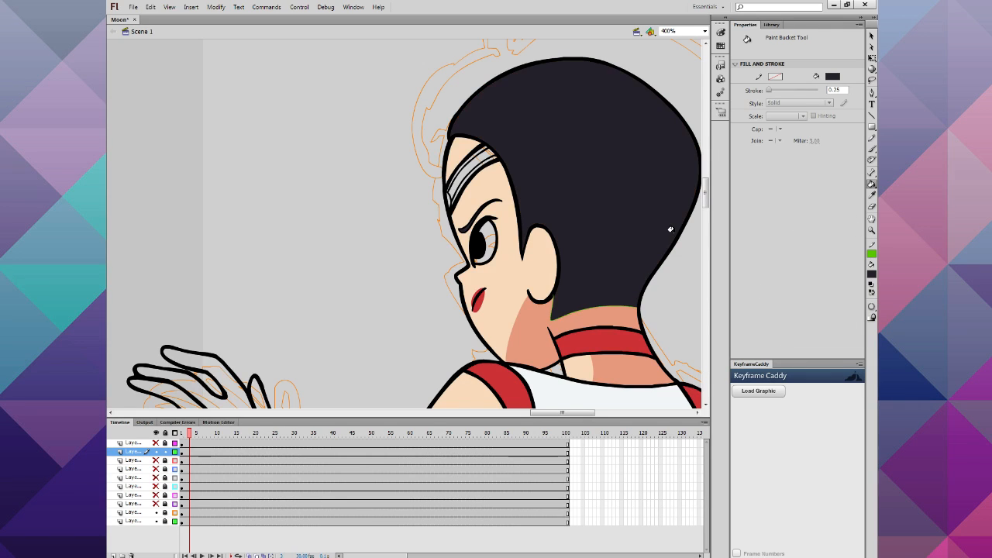
Step: Remove the green guide line along the nape by setting the stroke of the selected lower head area to none
click(871, 35)
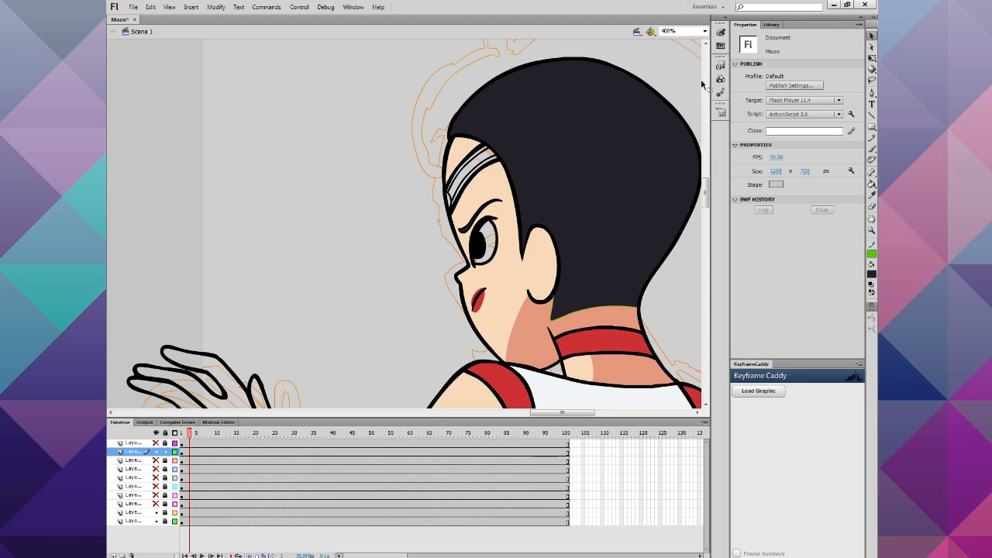
drag(336, 200, 702, 338)
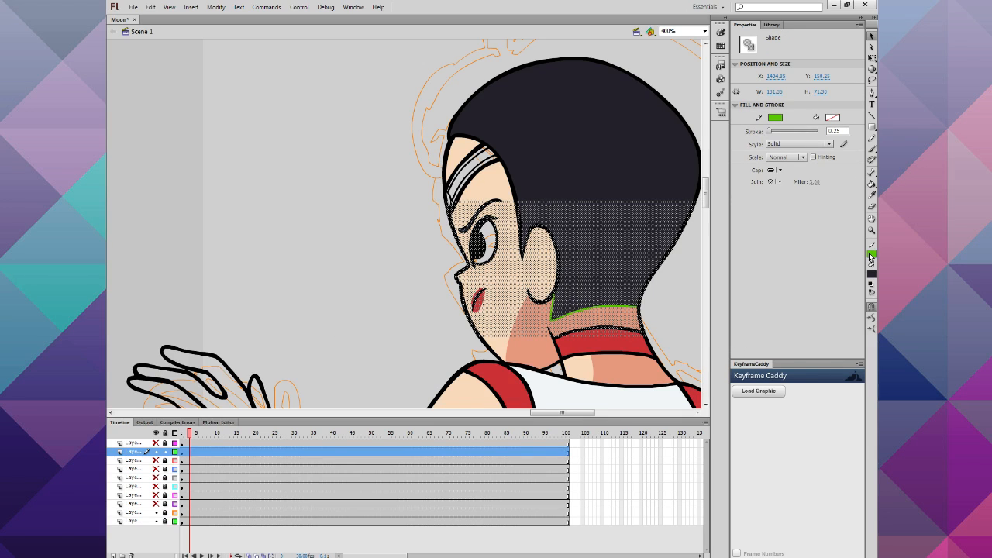
click(871, 257)
click(857, 264)
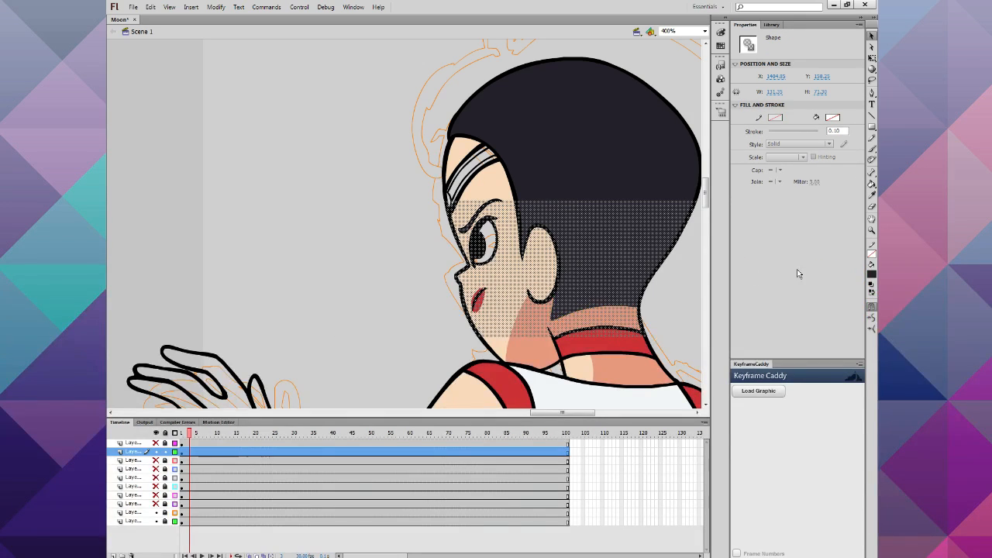
click(432, 292)
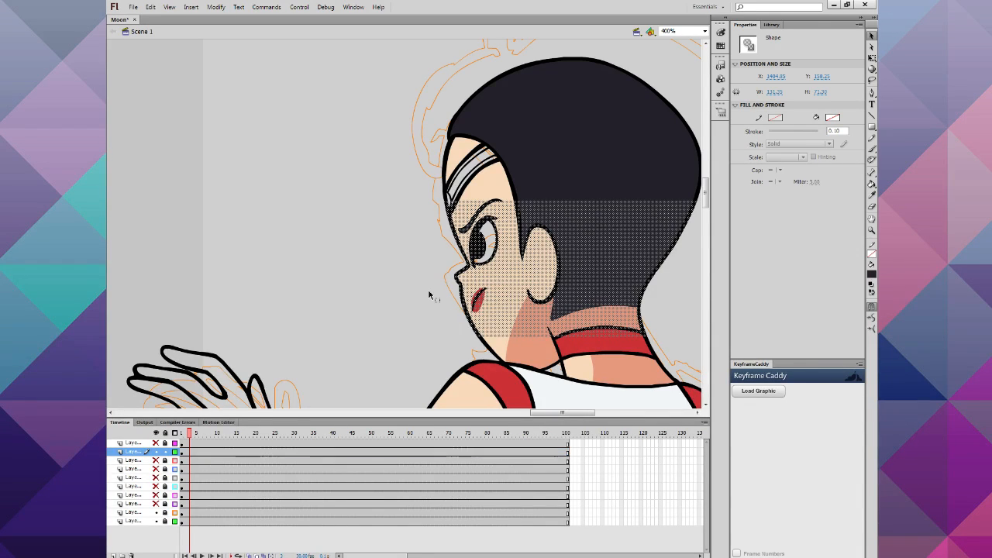
Step: Fill the near arm's glove, including the thumb, with the shirt's off-white
scroll(428, 294, down, 3)
scroll(428, 296, down, 6)
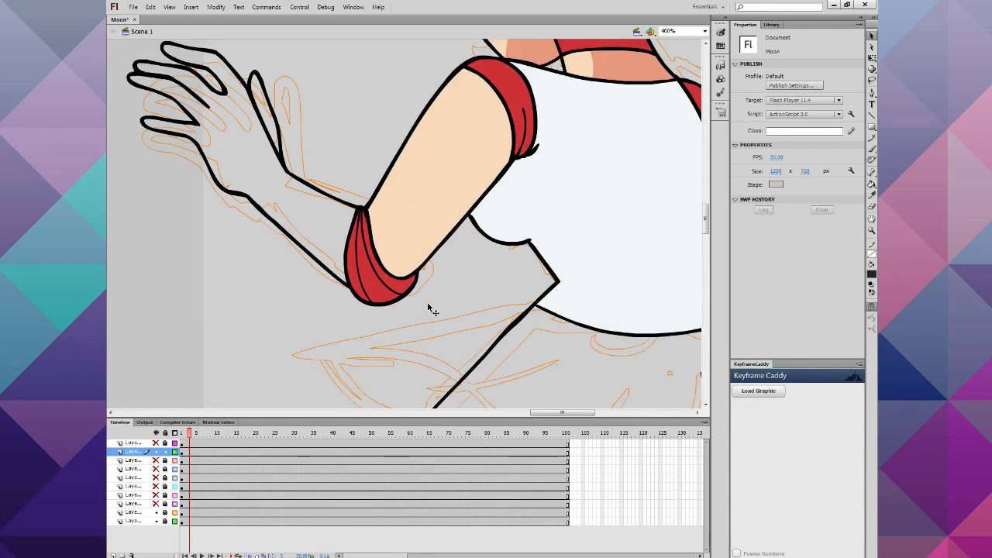
scroll(429, 304, up, 5)
scroll(430, 309, down, 5)
scroll(546, 283, up, 3)
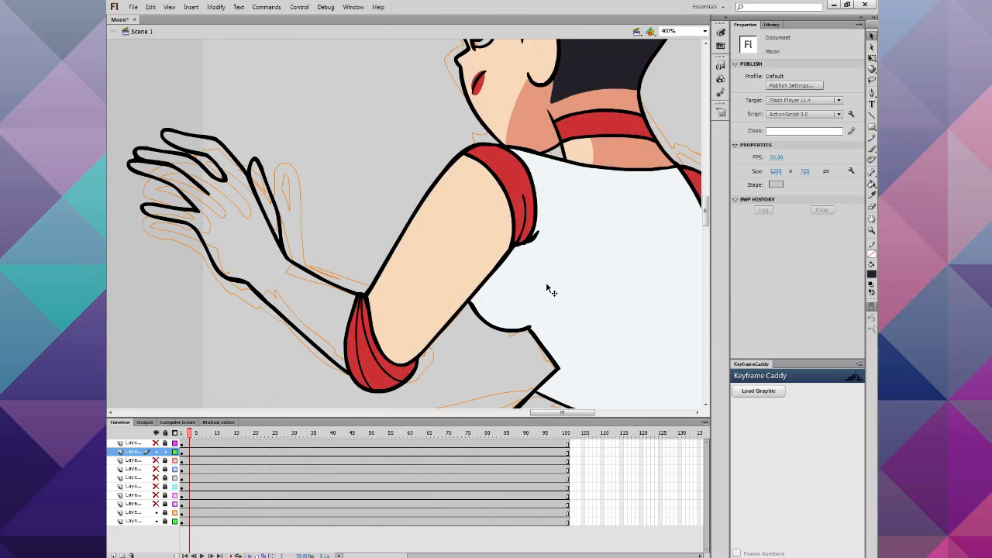
click(871, 275)
click(649, 262)
click(872, 184)
click(246, 236)
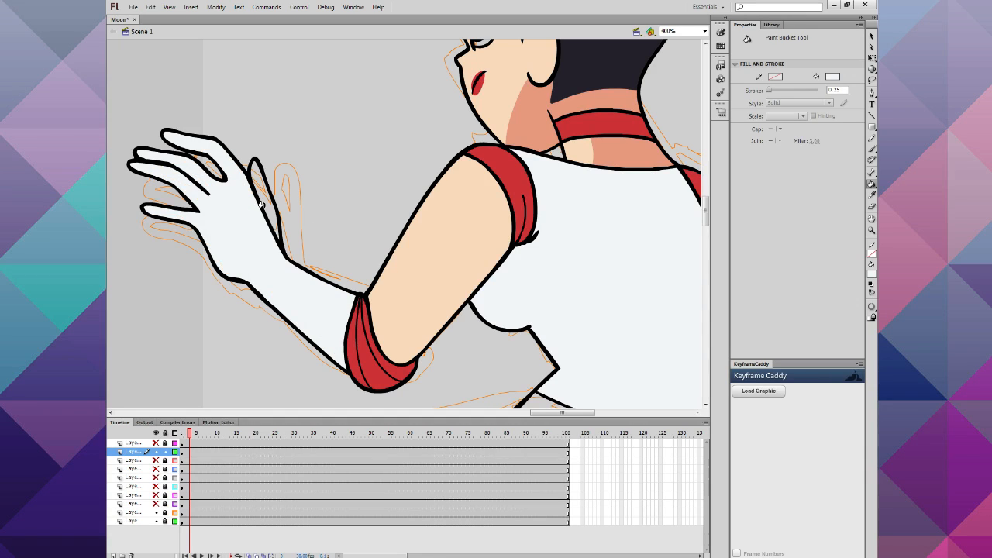
click(261, 203)
Step: Fill the far arm's glove and hand with the same off-white
key(ctrl+minus)
key(ctrl+minus)
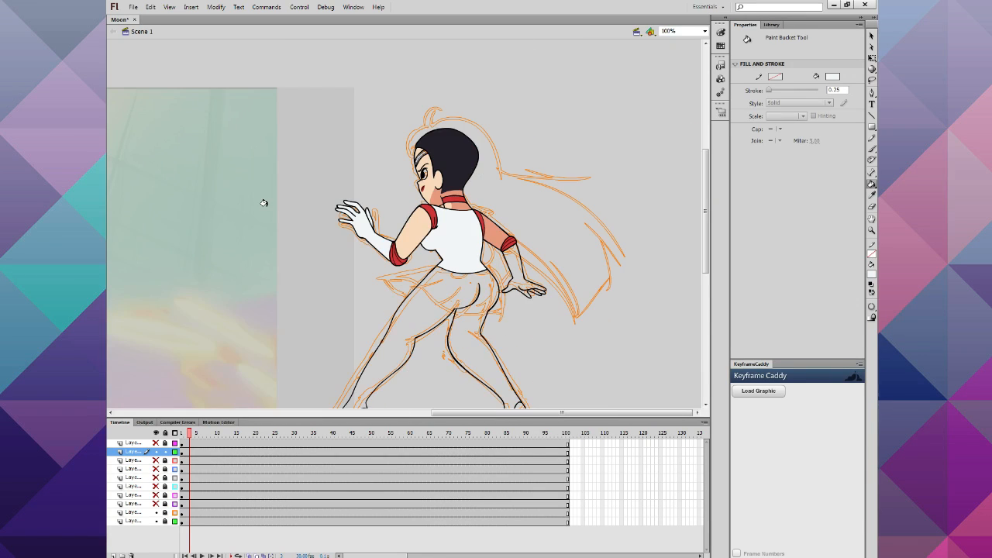
click(511, 264)
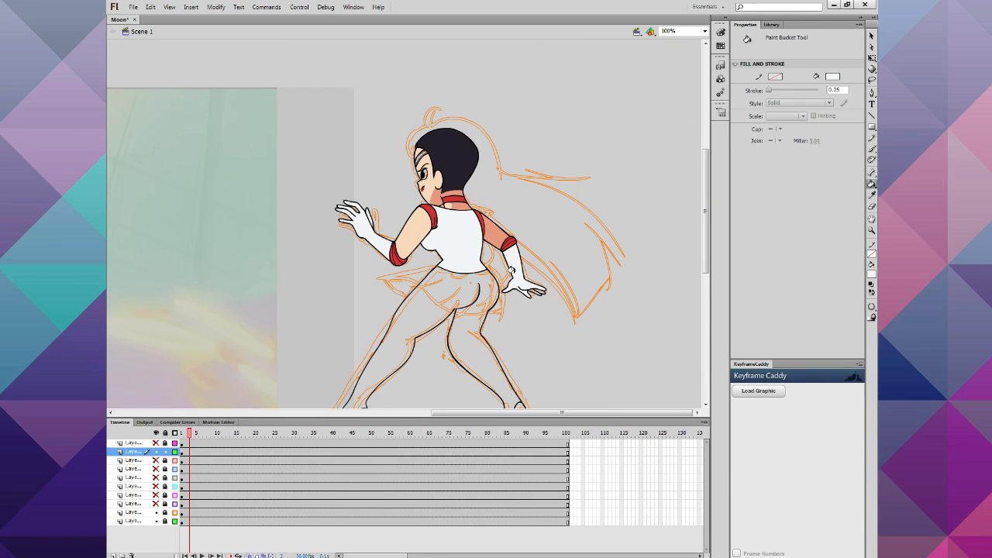
click(533, 289)
Step: Sample the peach skin colour from the near upper arm and fill the hips and both legs with it
click(871, 280)
click(428, 219)
click(430, 288)
scroll(431, 288, down, 3)
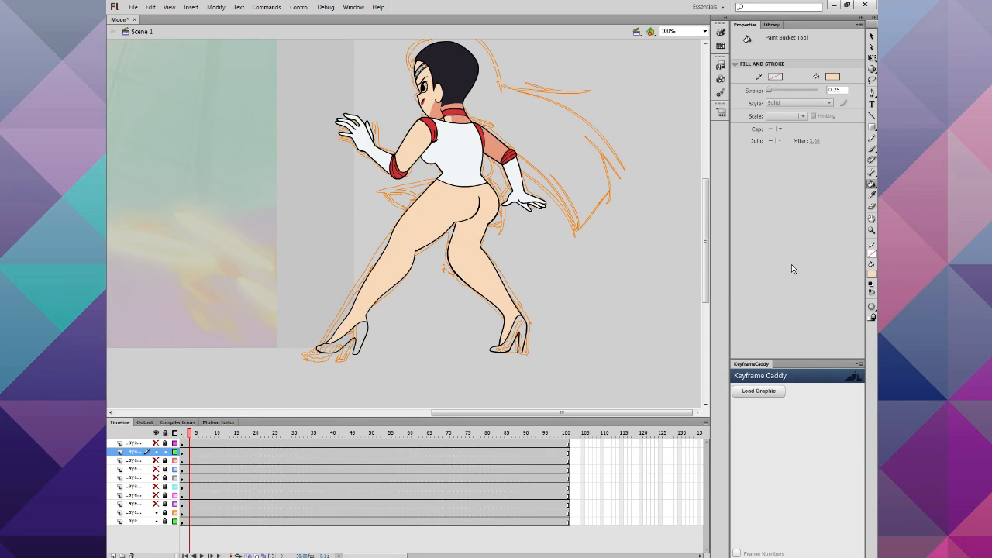
Step: Sample the red of the shoulder band and fill both high-heeled shoes with it
click(872, 274)
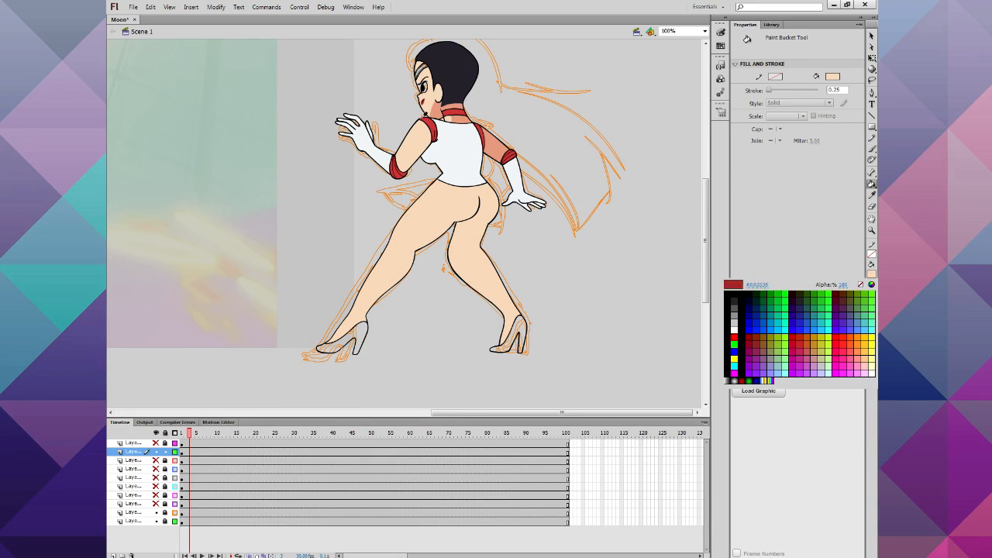
click(428, 124)
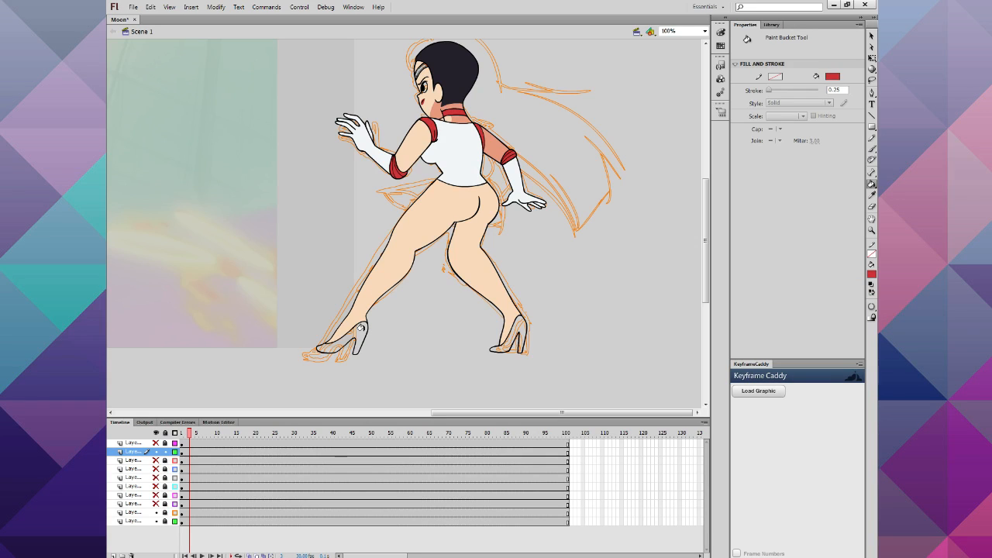
click(360, 328)
click(517, 329)
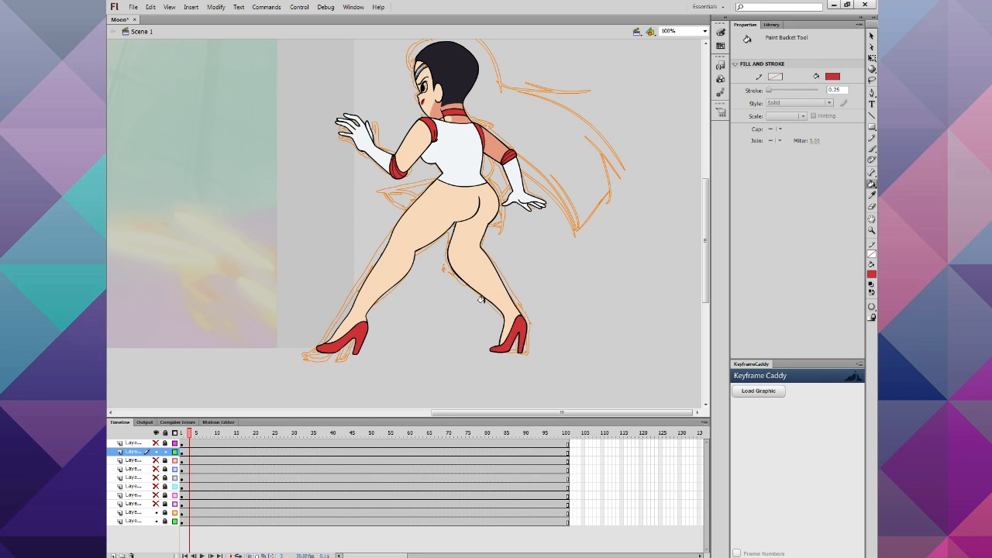
Step: Draw a green shading guide line from the shirt's neckline over the near shoulder and down the upper arm into the elbow band
click(871, 138)
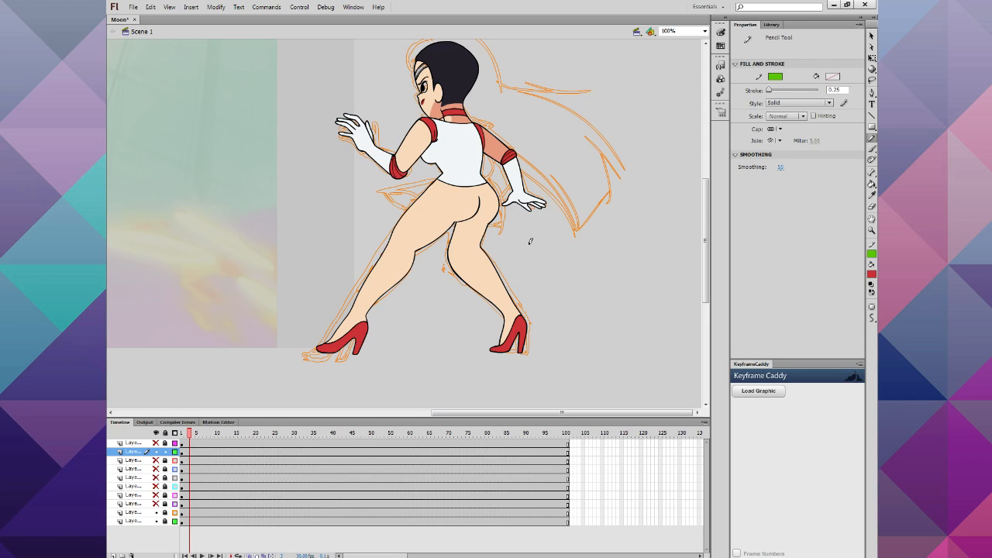
click(872, 230)
click(471, 209)
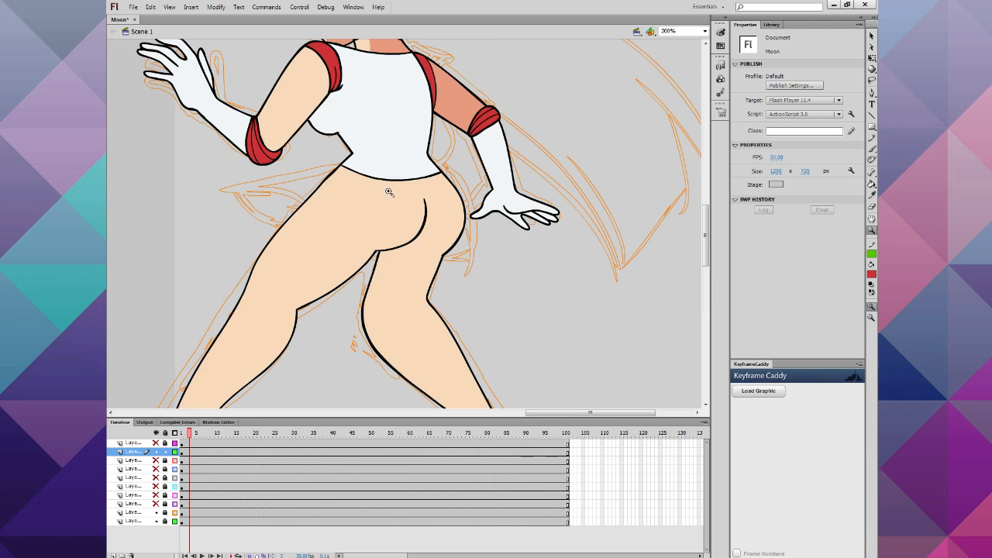
click(381, 197)
scroll(371, 201, up, 5)
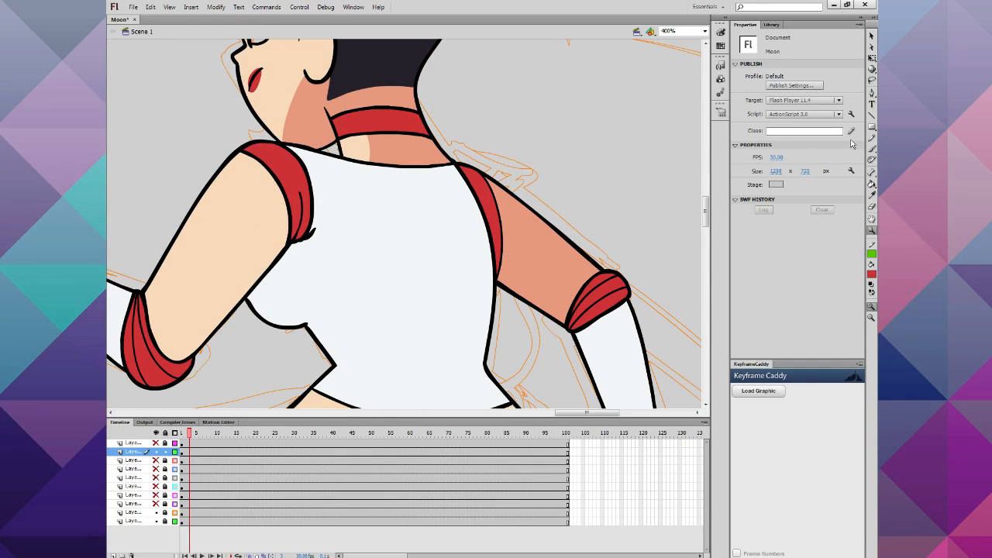
click(871, 140)
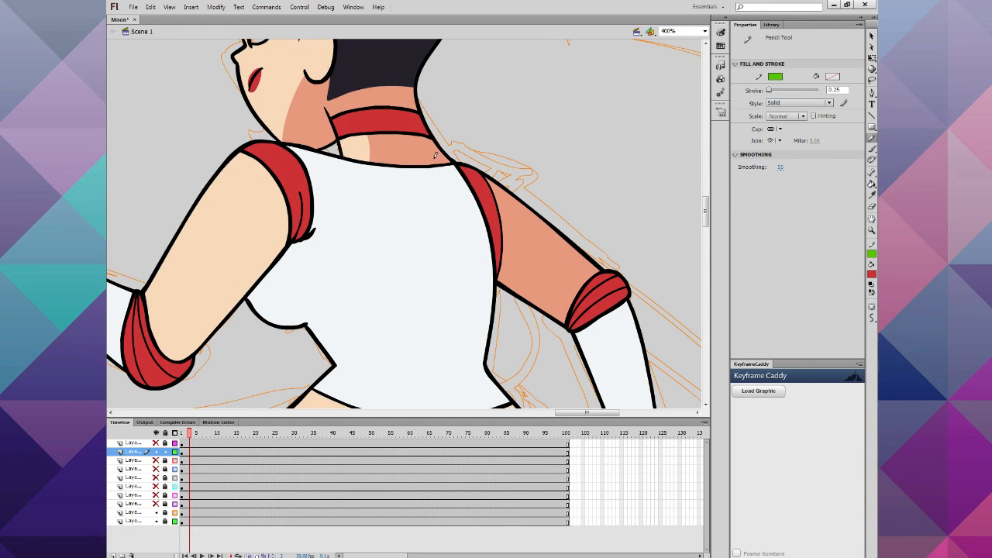
mouse_move(431, 165)
mouse_down()
mouse_move(371, 177)
mouse_move(281, 163)
mouse_up()
mouse_move(161, 331)
mouse_down()
mouse_move(126, 328)
mouse_move(126, 301)
mouse_up()
Step: Draw green shading guide lines along the near glove's lower forearm and across the hand and fingers
click(110, 413)
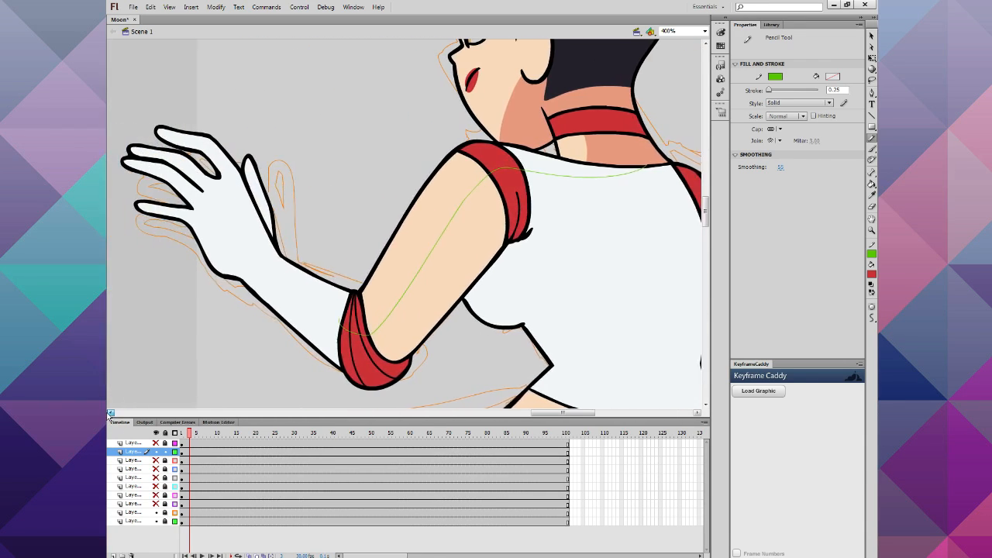
mouse_move(401, 359)
mouse_down()
mouse_move(301, 272)
mouse_move(272, 260)
mouse_move(249, 218)
mouse_up()
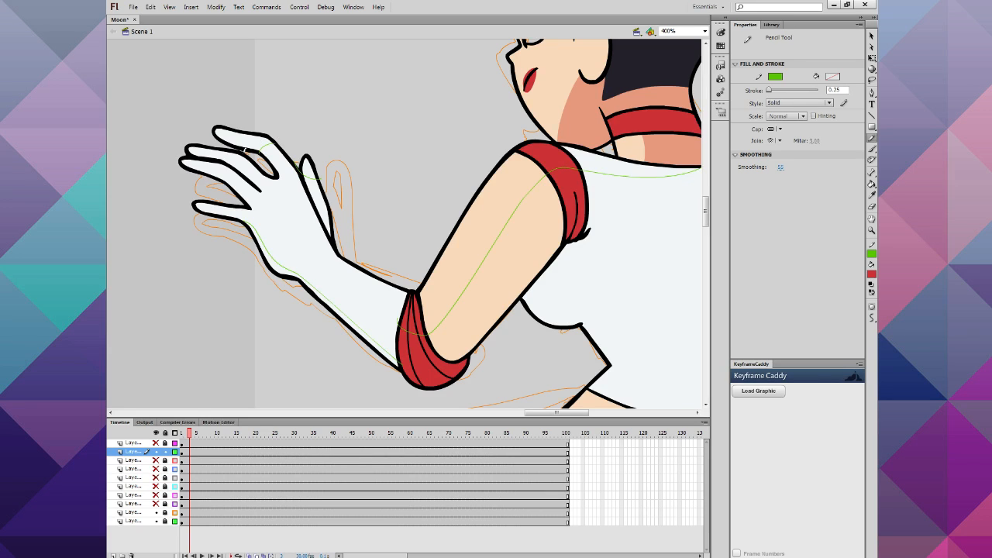
drag(232, 165, 224, 174)
Step: Sample the neck's salmon shadow colour and fill the near upper arm below the green guide line with it
click(870, 274)
click(593, 120)
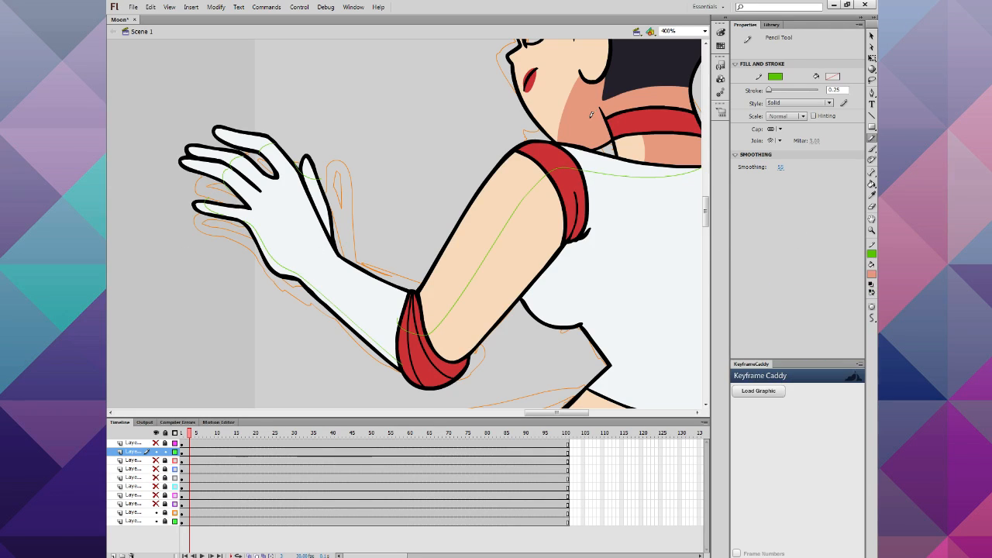
click(872, 185)
click(540, 260)
Step: Fill the small shape at the headband's front edge with the sleeve's red and the white of the eye with the shirt's off-white
scroll(514, 271, up, 3)
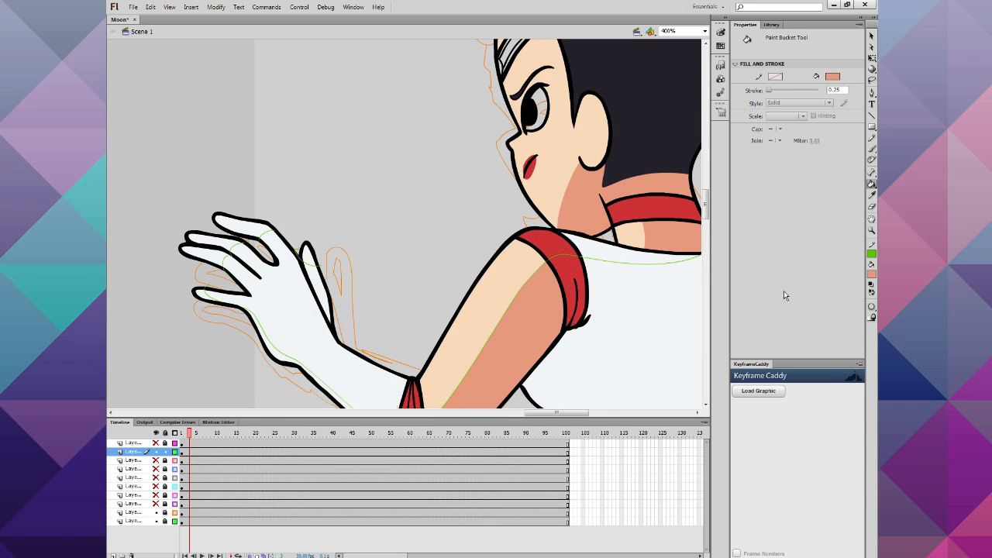
click(871, 274)
click(561, 242)
scroll(676, 193, up, 1)
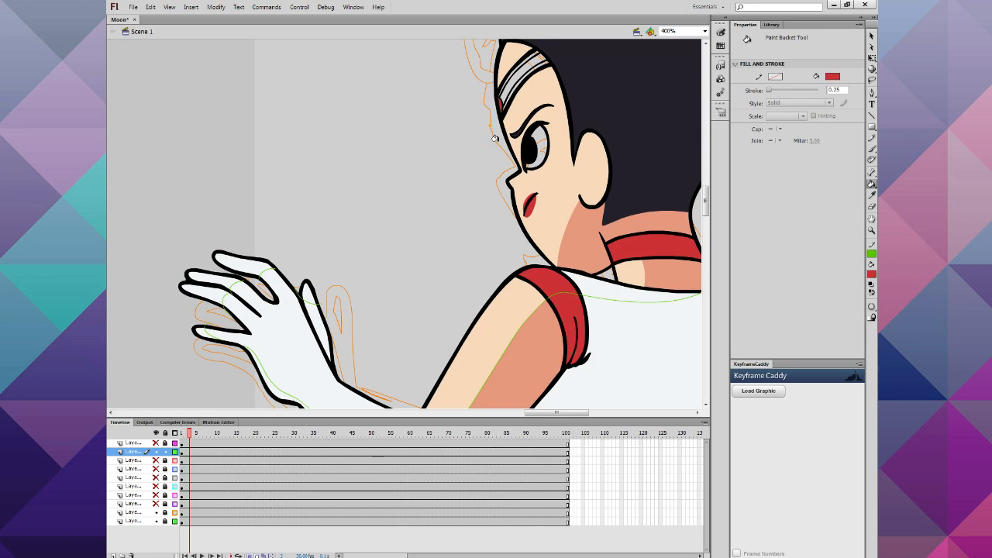
click(871, 275)
click(637, 317)
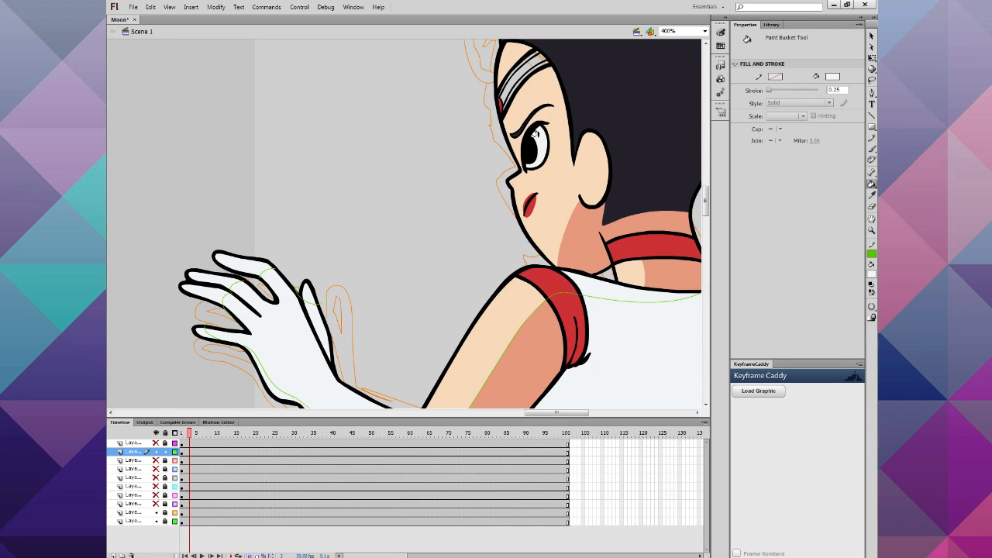
scroll(520, 226, down, 3)
scroll(520, 225, down, 2)
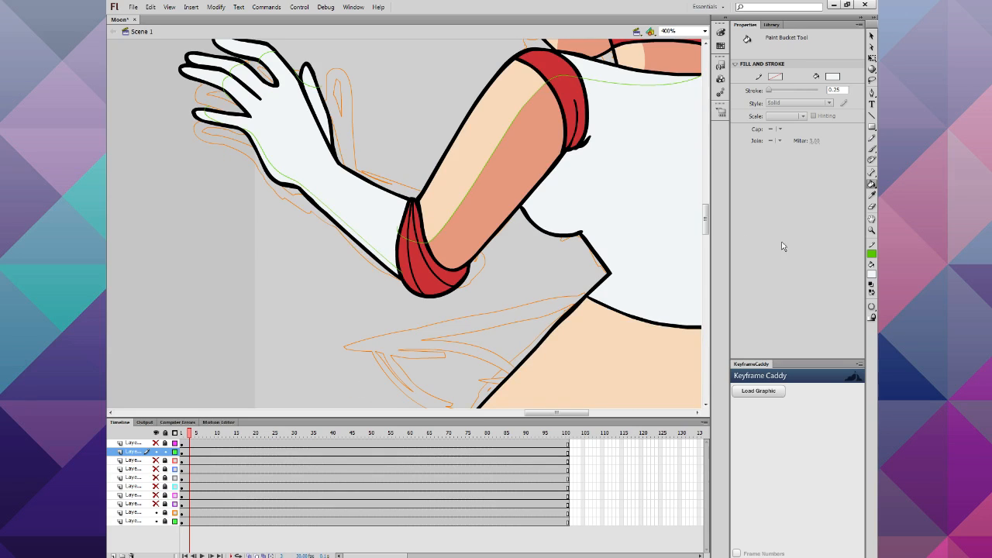
click(871, 276)
click(664, 222)
click(270, 173)
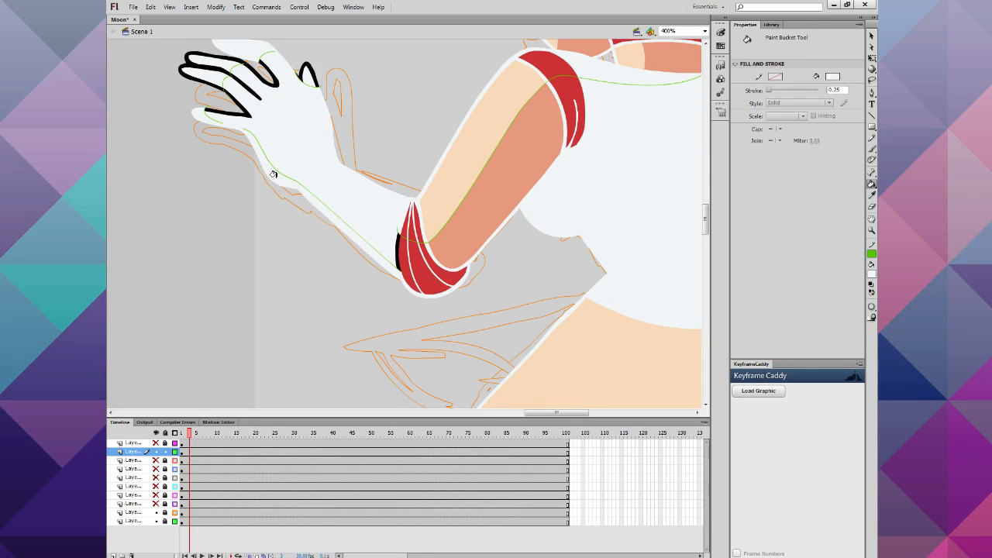
key(ctrl+z)
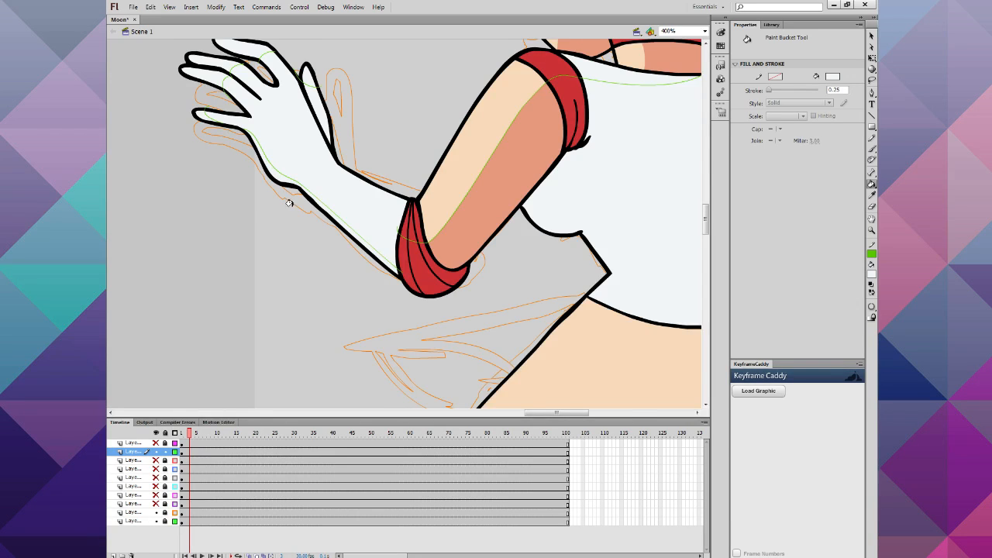
Step: Darken the off-white fill colour to a blue-grey shadow tone of red 187, green 209, blue 215
scroll(331, 242, up, 2)
click(871, 276)
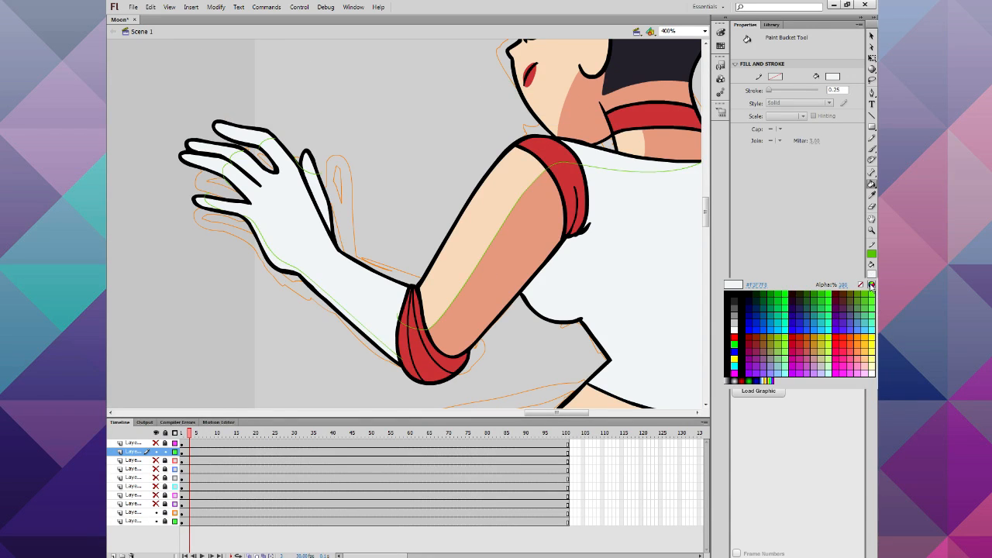
click(873, 274)
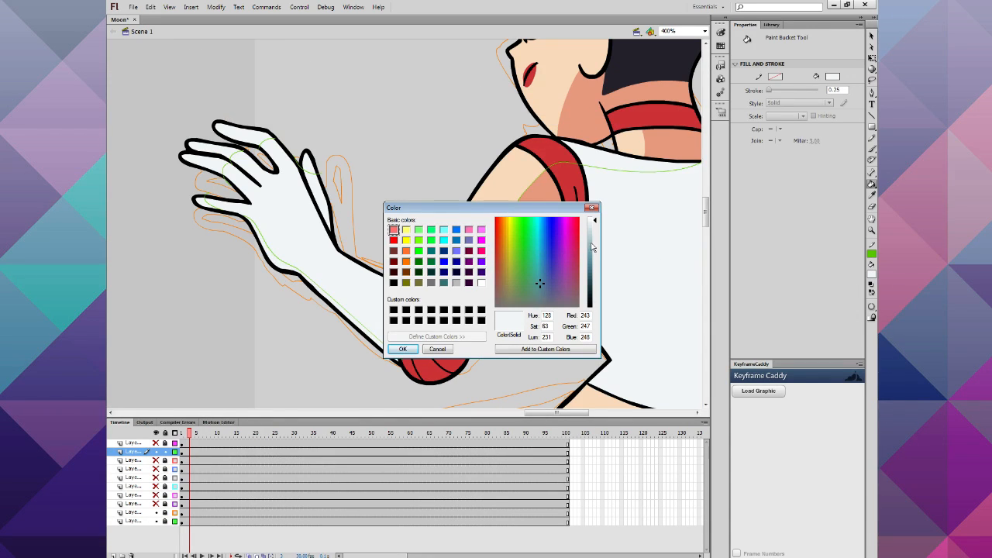
drag(592, 247, 590, 244)
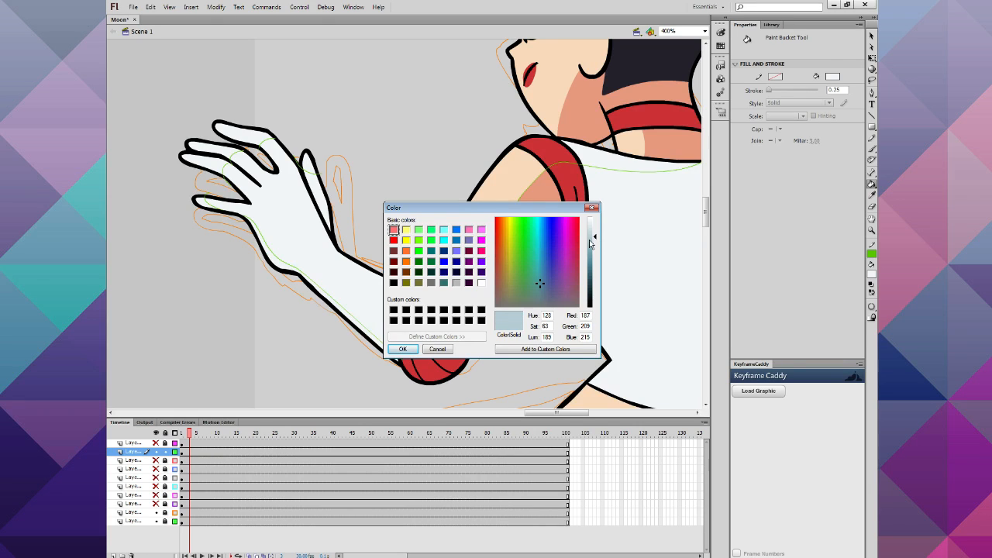
click(402, 349)
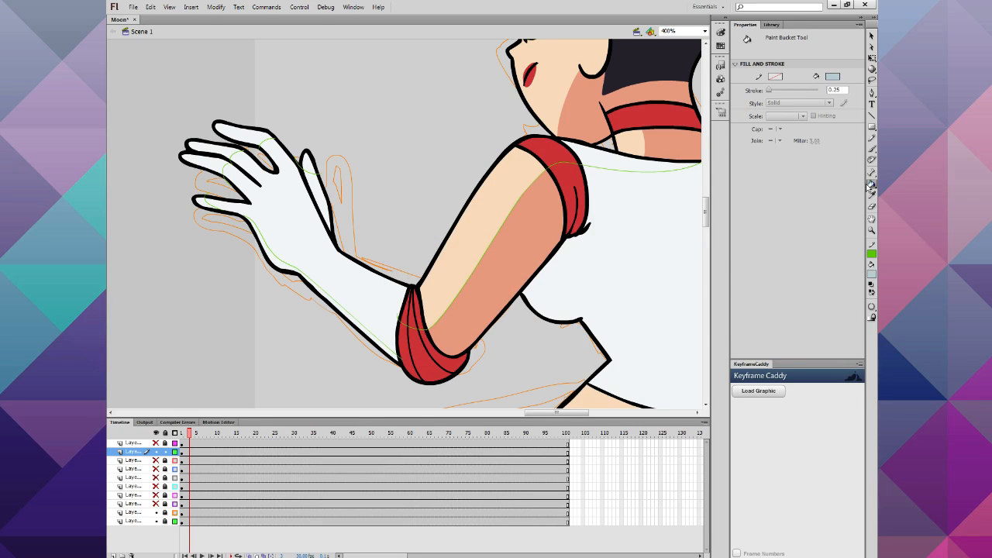
Step: Fill the shirt below its neckline guide and the near glove's shadow areas, including the thumb, with the blue-grey
click(671, 244)
click(322, 275)
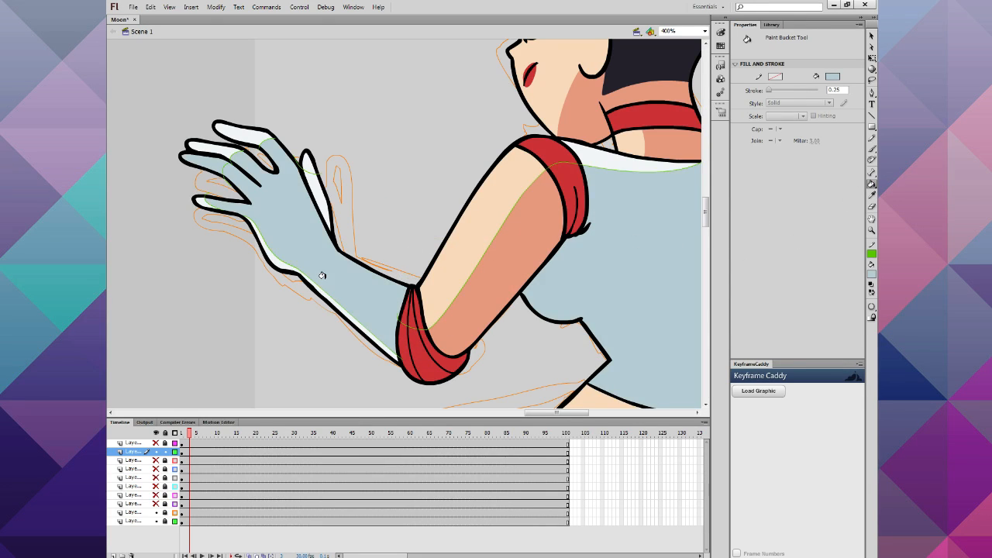
click(326, 215)
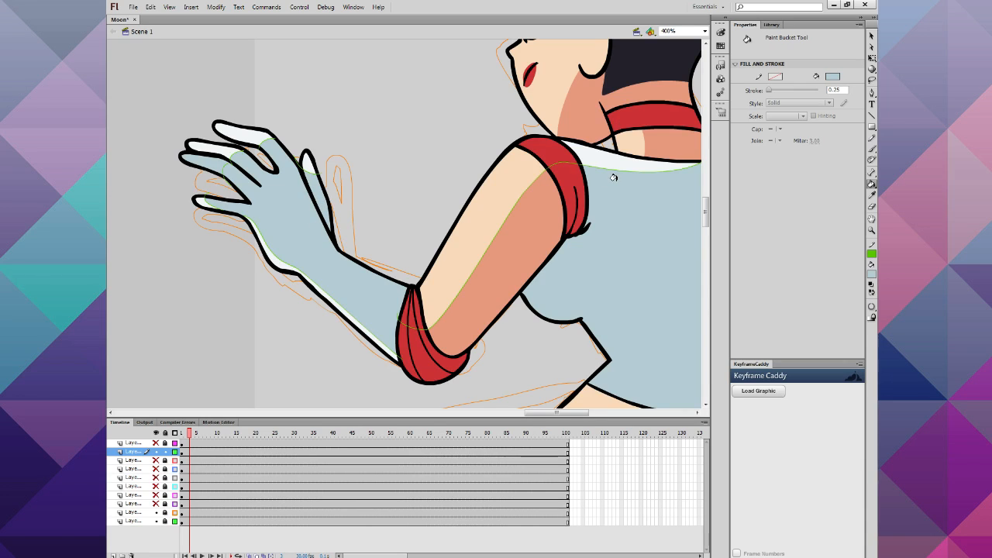
Step: Sample the glove's off-white highlight, set the Paint Bucket to Close Large Gaps and apply the off-white to the near glove's finger
click(871, 273)
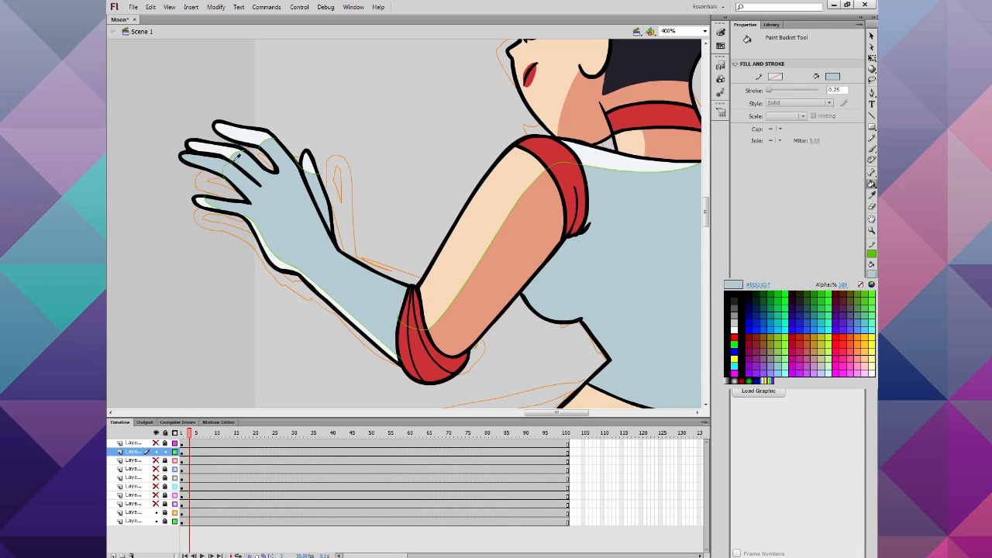
click(256, 134)
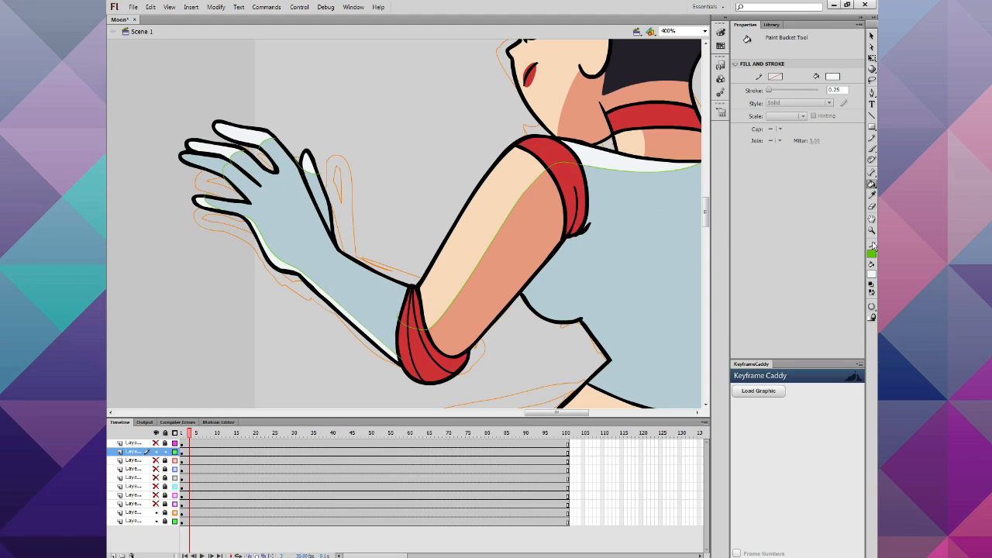
click(872, 304)
click(847, 313)
click(871, 306)
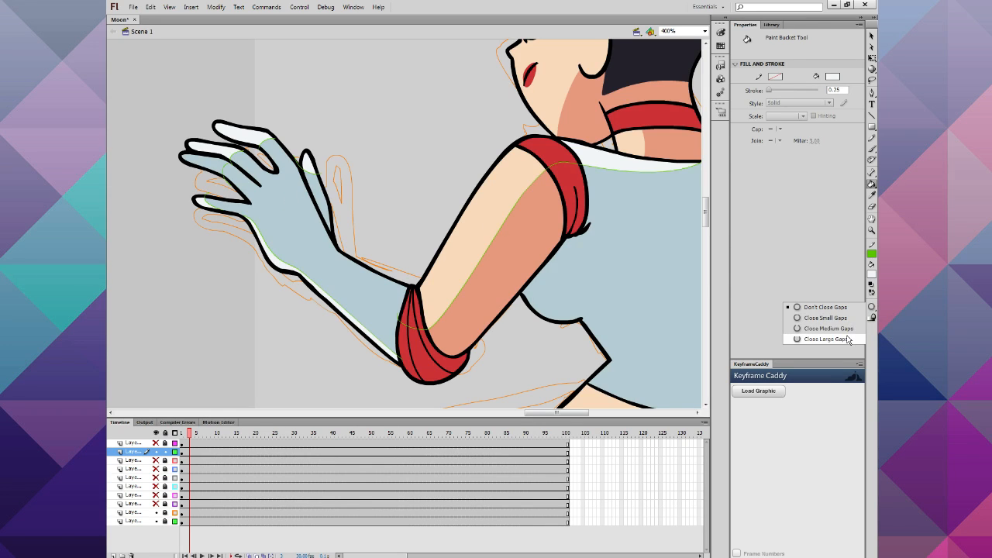
click(846, 337)
click(213, 162)
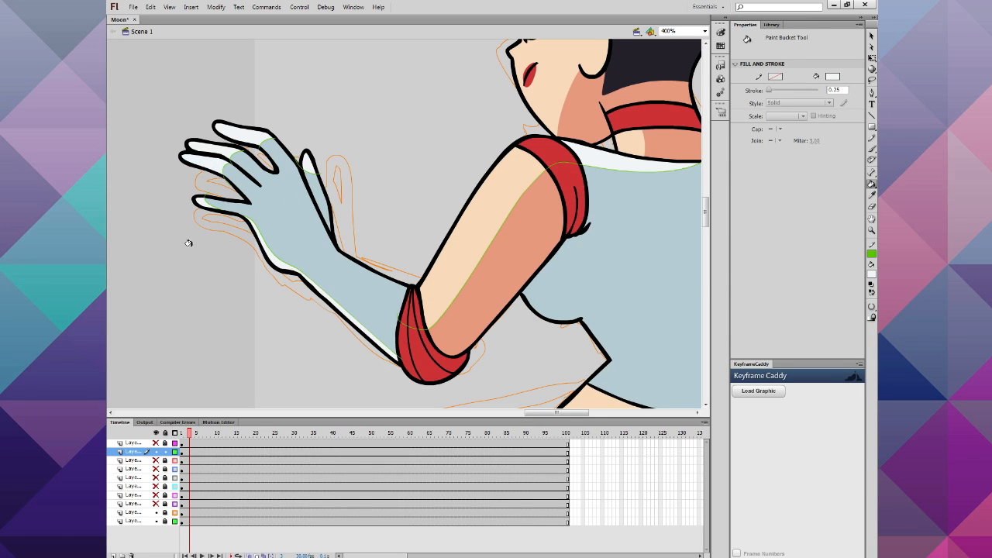
Step: Sample the shirt's blue-grey shadow colour and fill the far glove with it
key(ctrl+minus)
key(ctrl+minus)
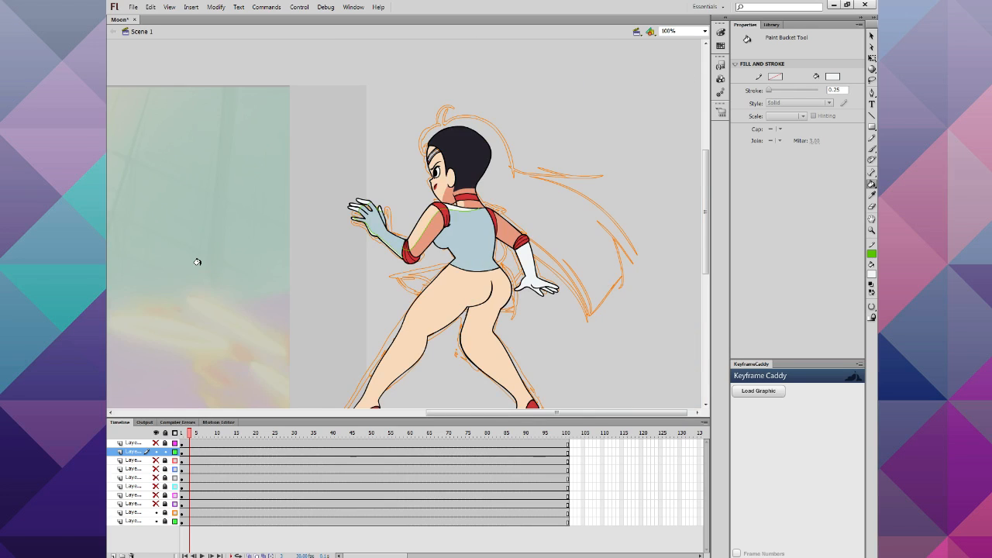
click(871, 276)
click(469, 248)
click(528, 268)
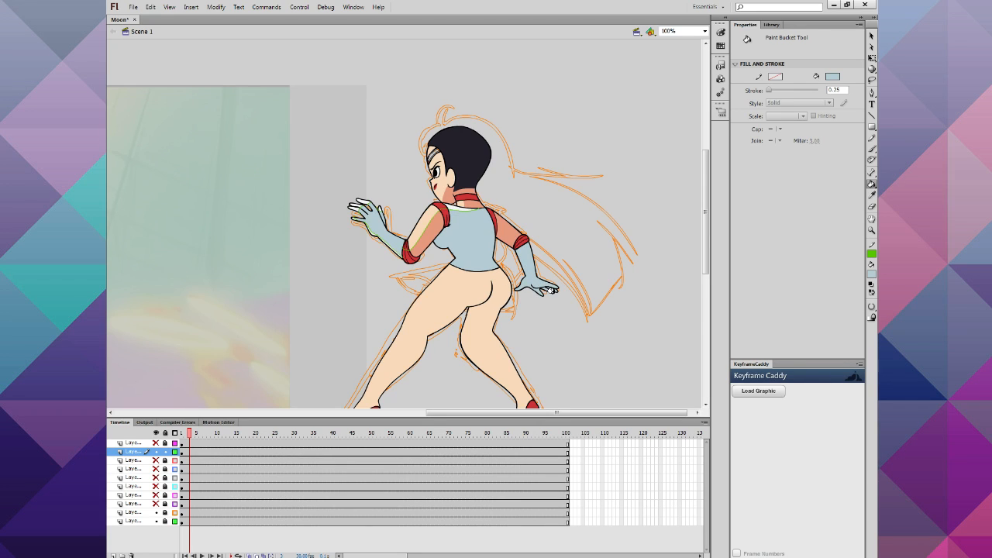
Step: Draw green shading guide lines above the lower edge of the chest and along the shirt's front waist edge
click(871, 231)
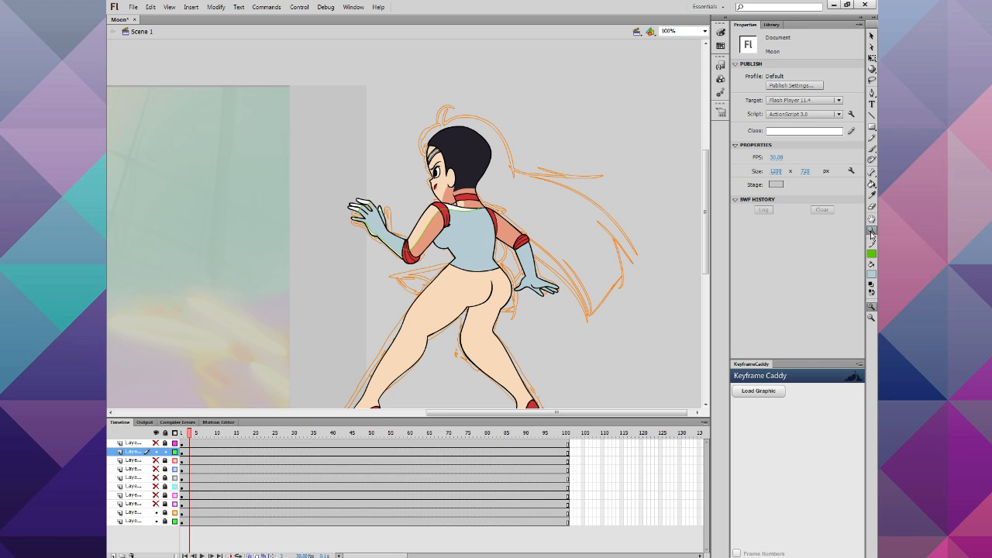
click(429, 253)
click(437, 249)
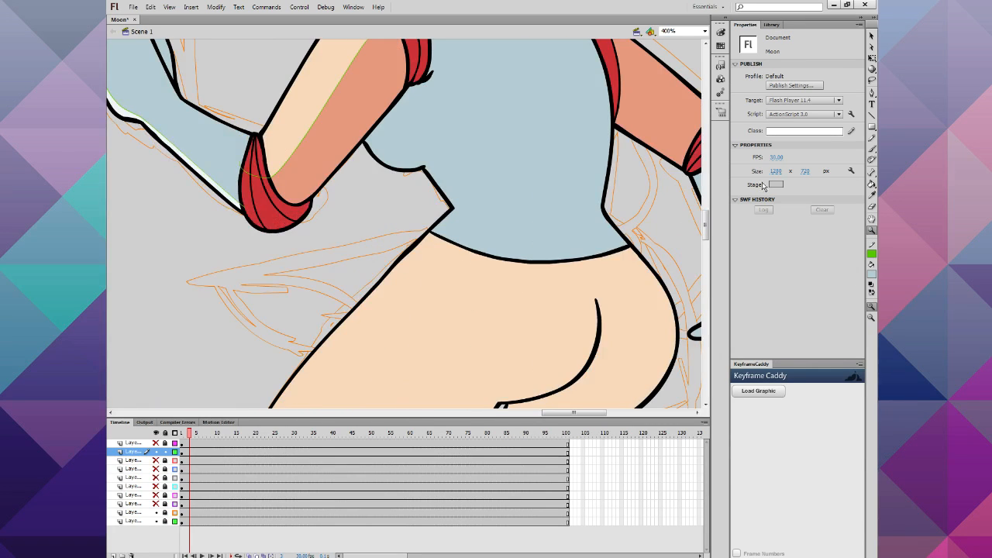
click(870, 138)
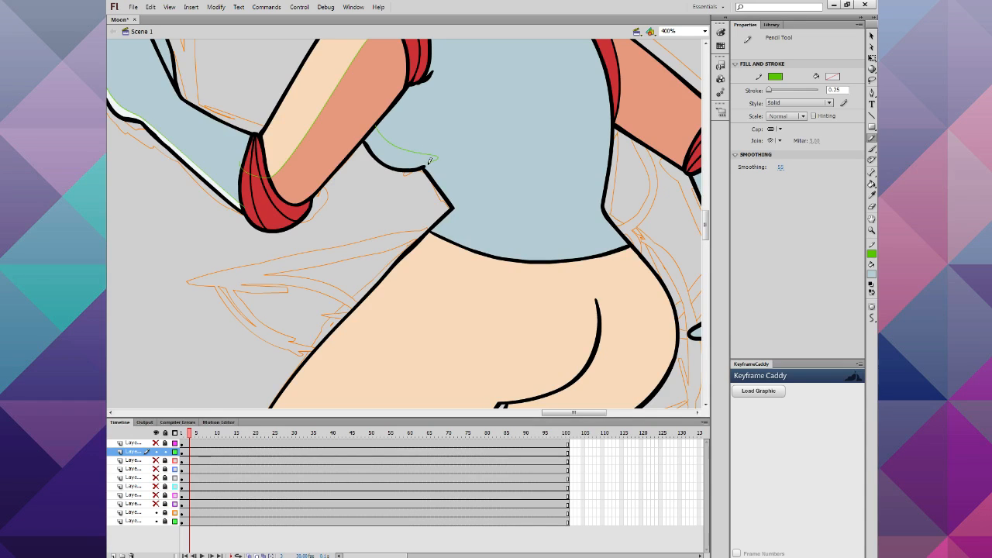
drag(456, 208, 426, 169)
key(ctrl+z)
Step: Fill the guided strips at the chest and front waist with the glove highlight's off-white and delete their green guide lines
click(870, 185)
click(872, 267)
click(228, 183)
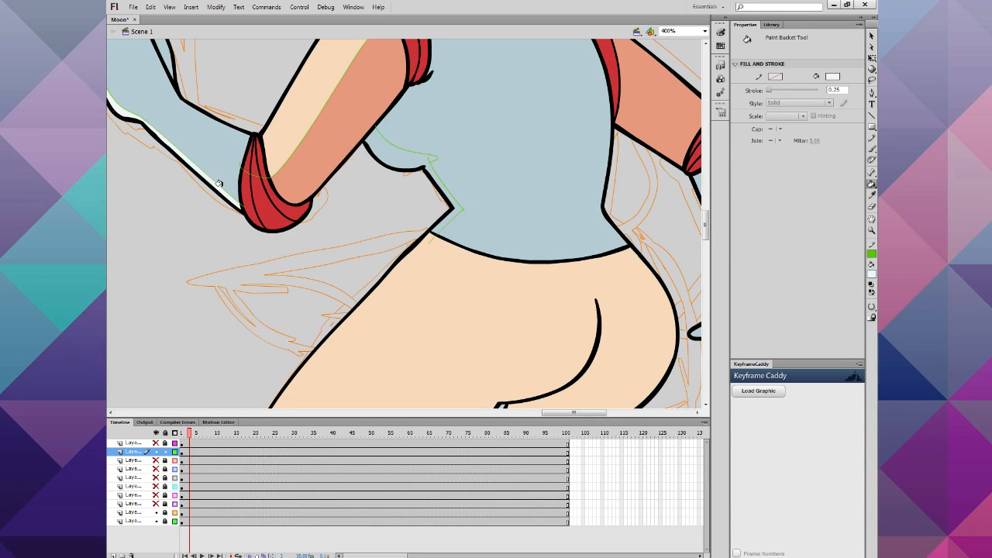
click(389, 152)
click(422, 152)
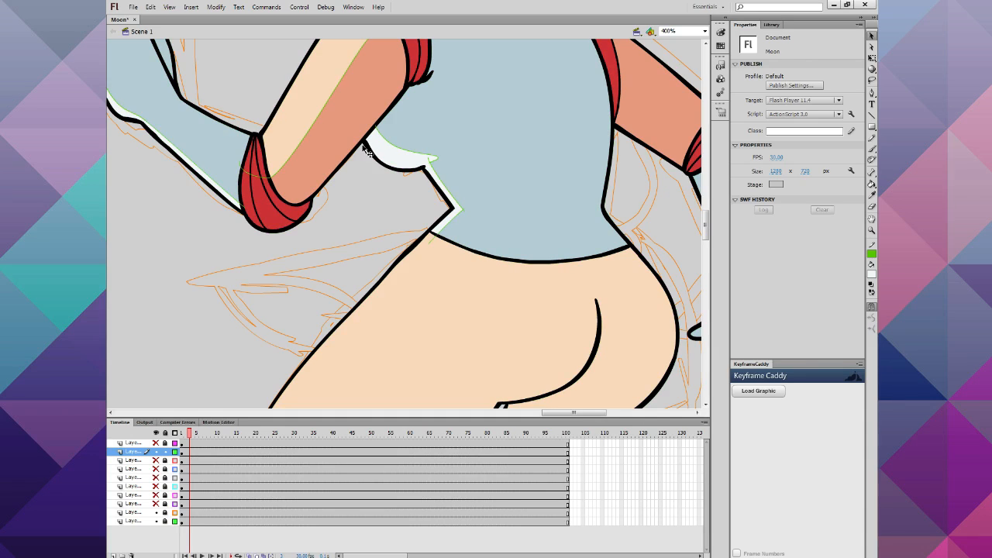
double_click(433, 166)
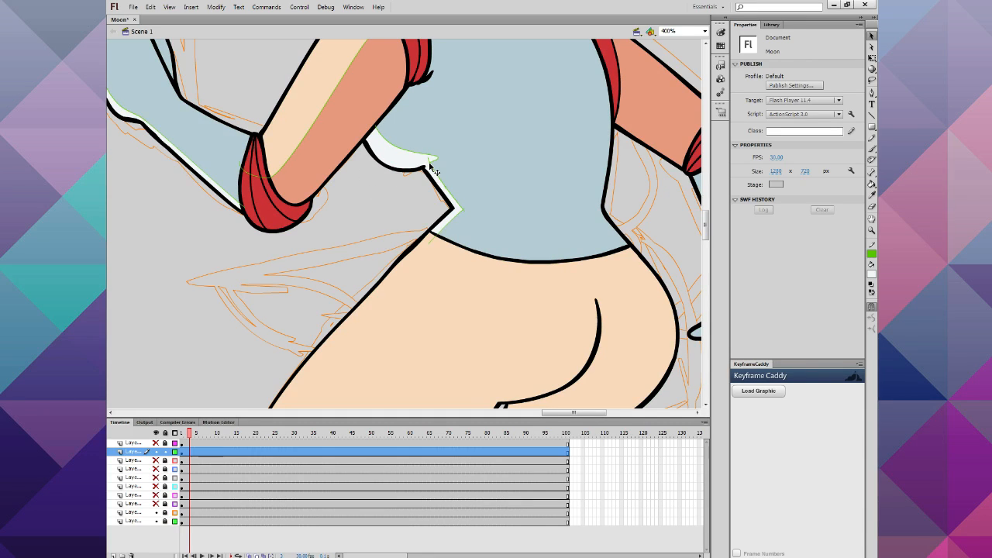
key(Delete)
Step: Sample the collar's red and darken the fill colour to red 132, green 47, blue 49
key(ctrl+minus)
key(ctrl+minus)
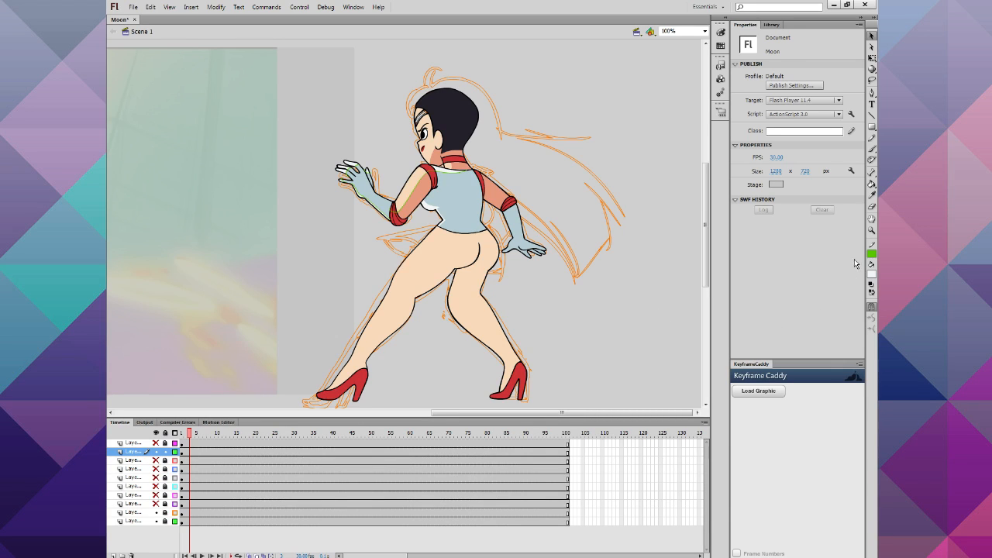
click(871, 231)
click(438, 207)
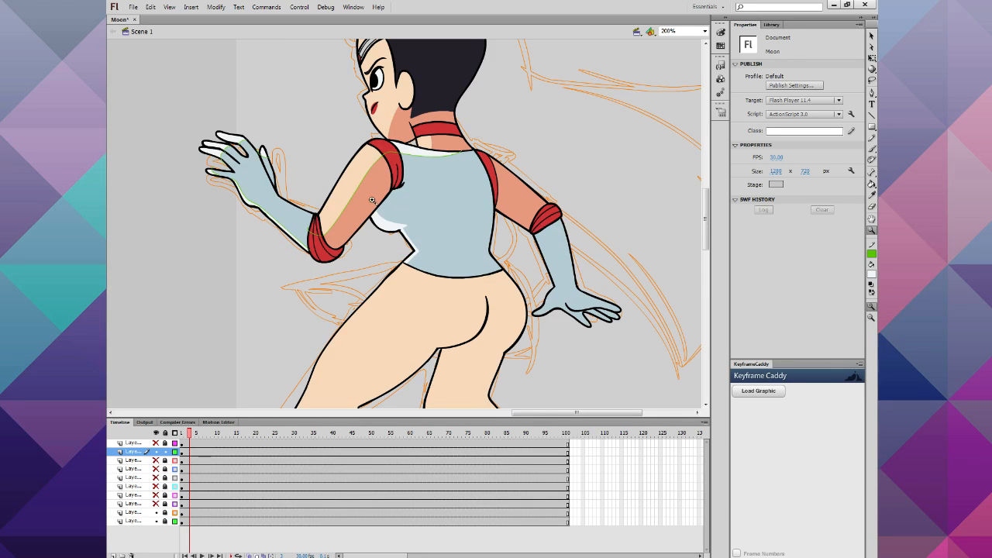
click(372, 199)
scroll(446, 283, up, 2)
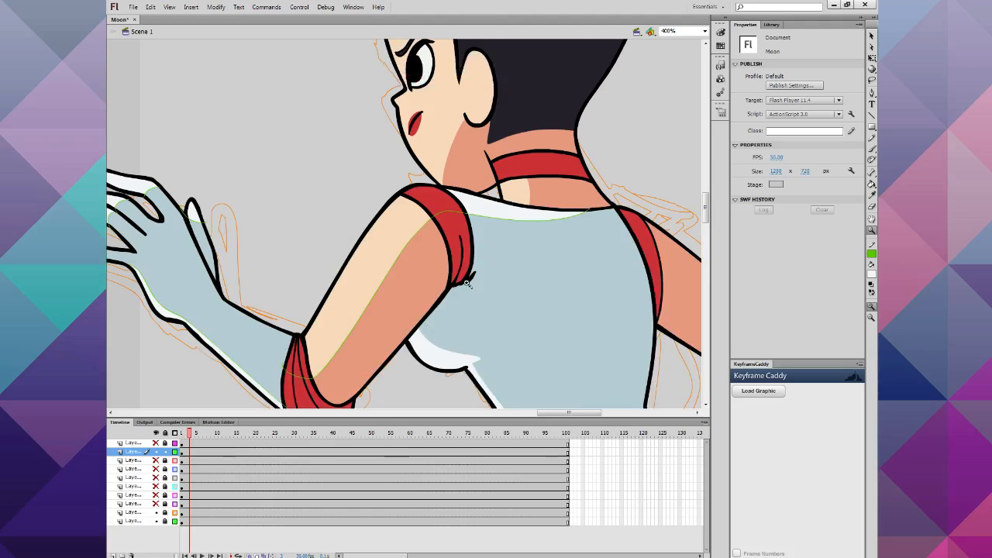
click(871, 273)
click(531, 165)
click(870, 274)
click(870, 273)
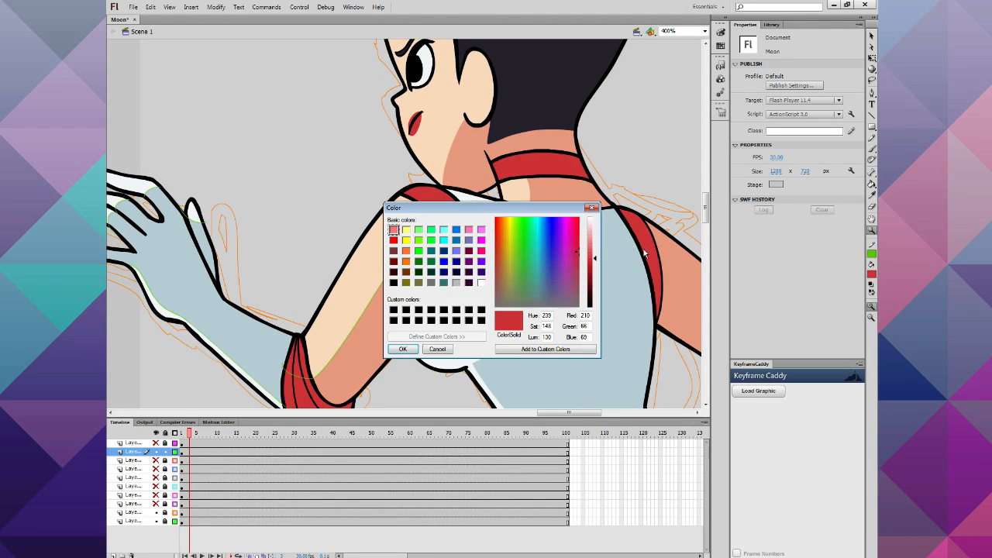
click(589, 274)
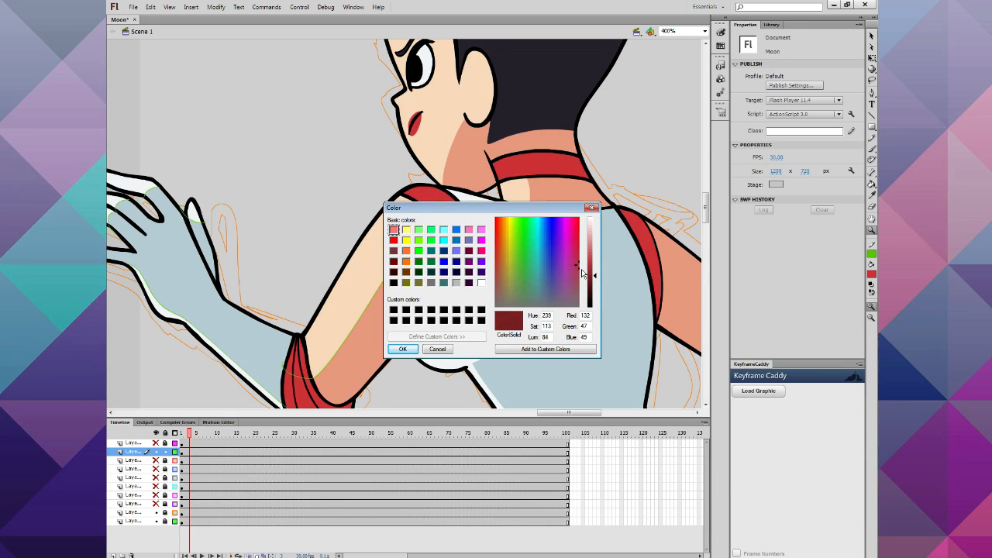
click(411, 348)
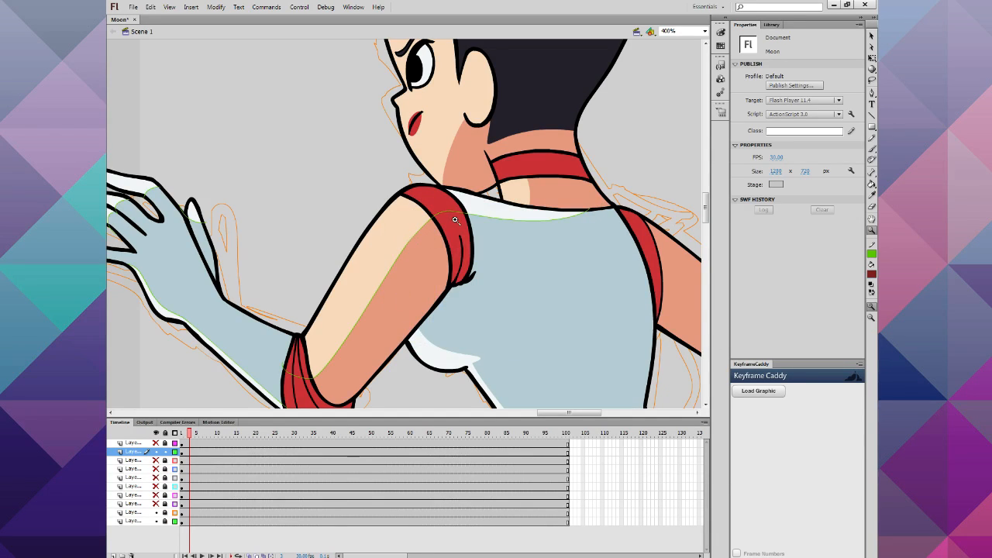
Step: Fill the far sleeve band and the part of the near sleeve band below the guide line with the dark red
click(871, 184)
click(447, 226)
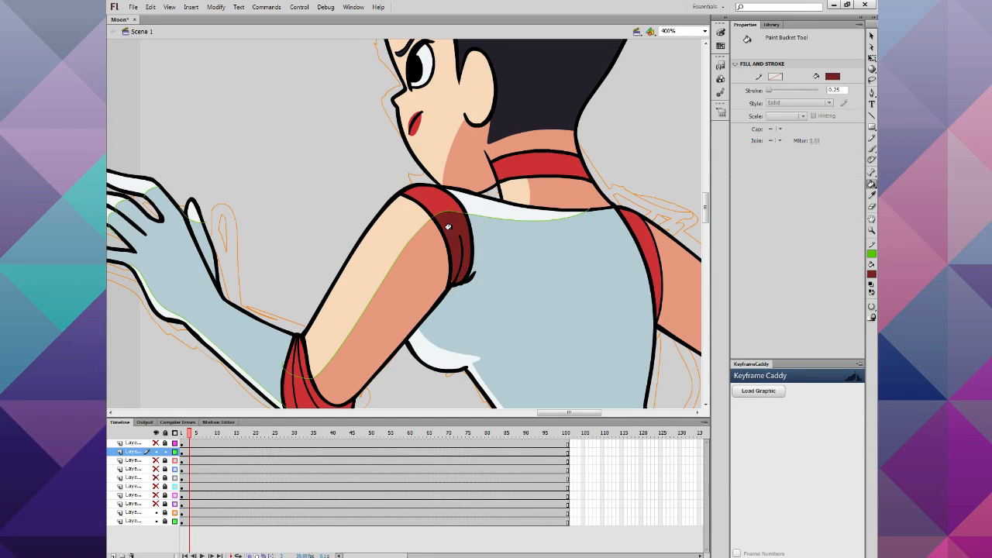
click(633, 230)
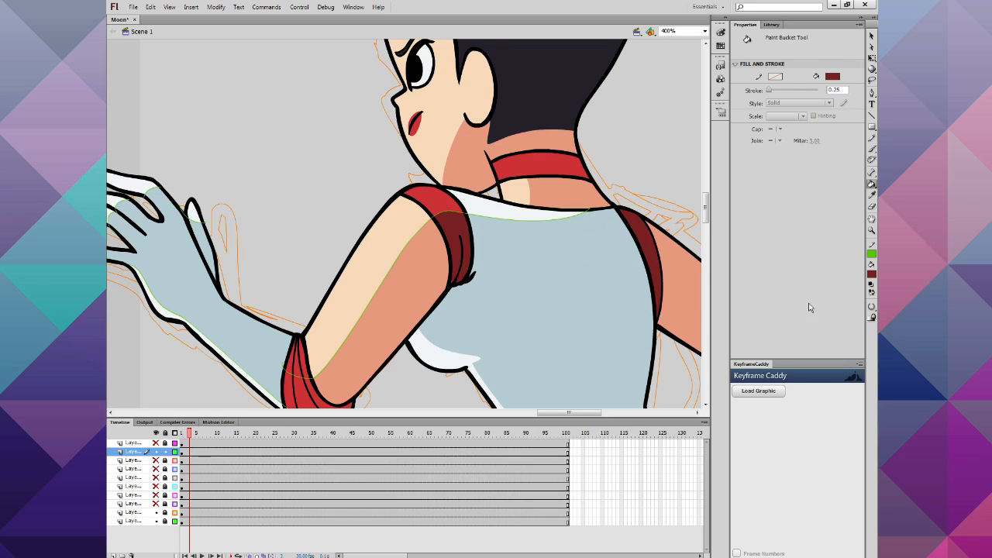
key(ctrl+z)
key(ctrl+z)
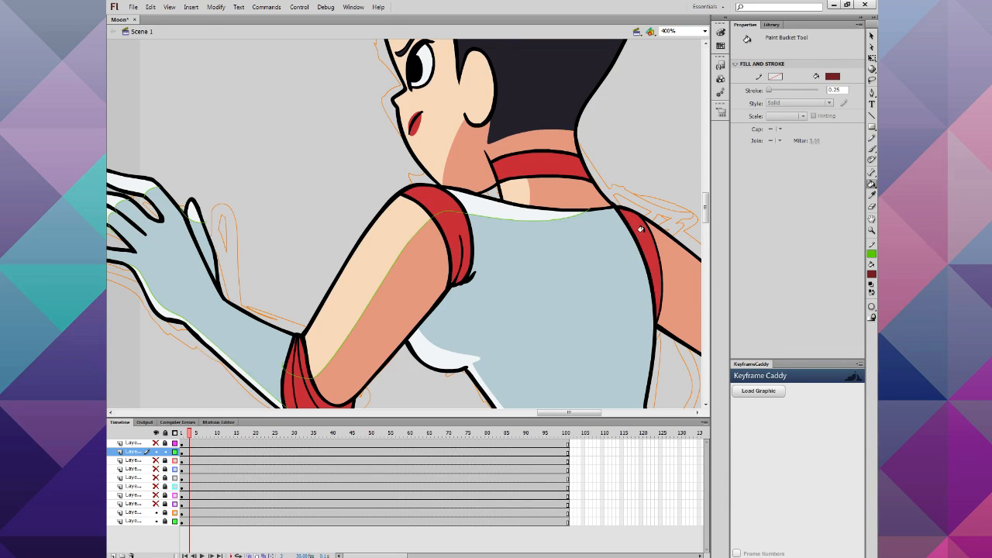
click(642, 229)
click(457, 236)
Step: Fill the near elbow band's sections below the green guide line with the dark red shadow colour
scroll(403, 264, down, 3)
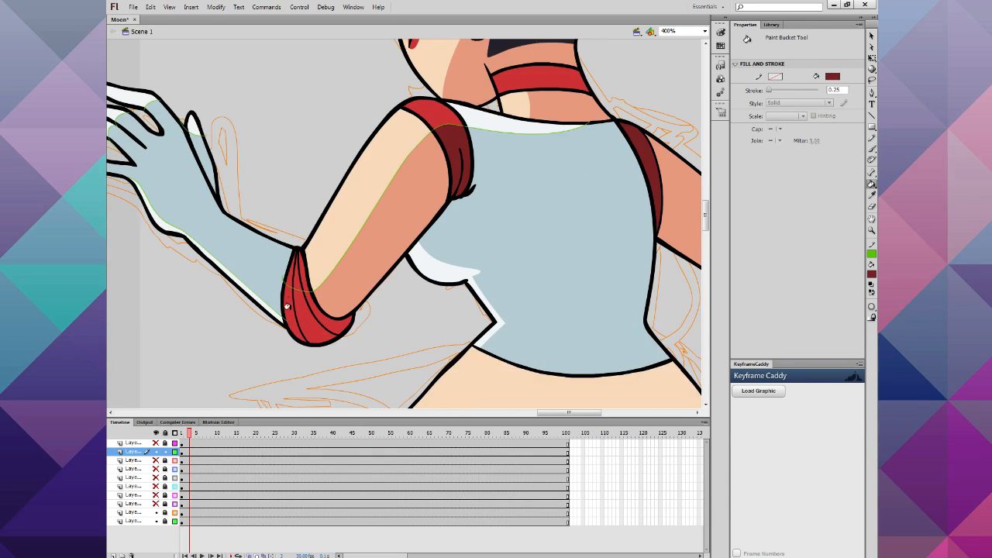
click(310, 328)
click(327, 318)
click(288, 320)
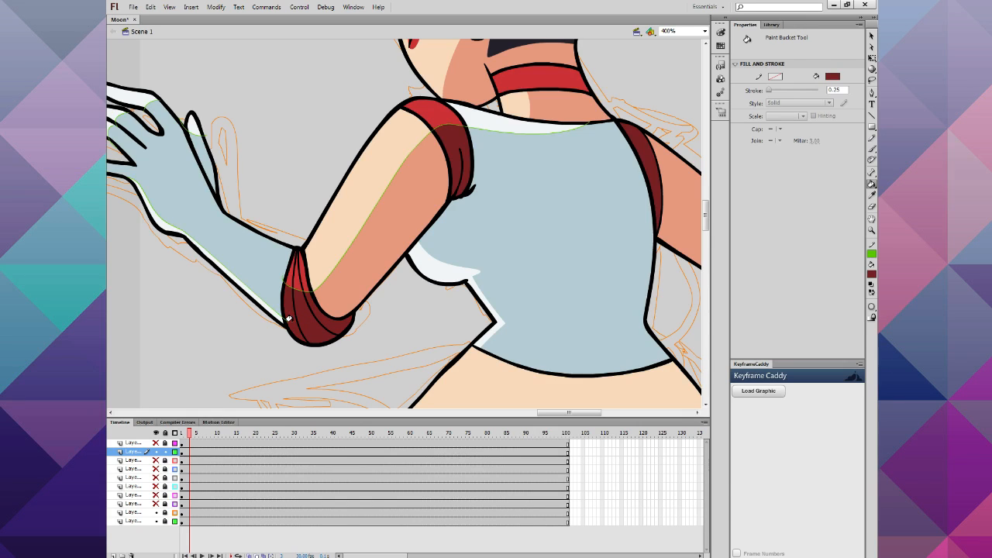
Step: Remove the green guide lines from the arms, glove and top by setting the selected upper body's stroke colour to none
key(ctrl+1)
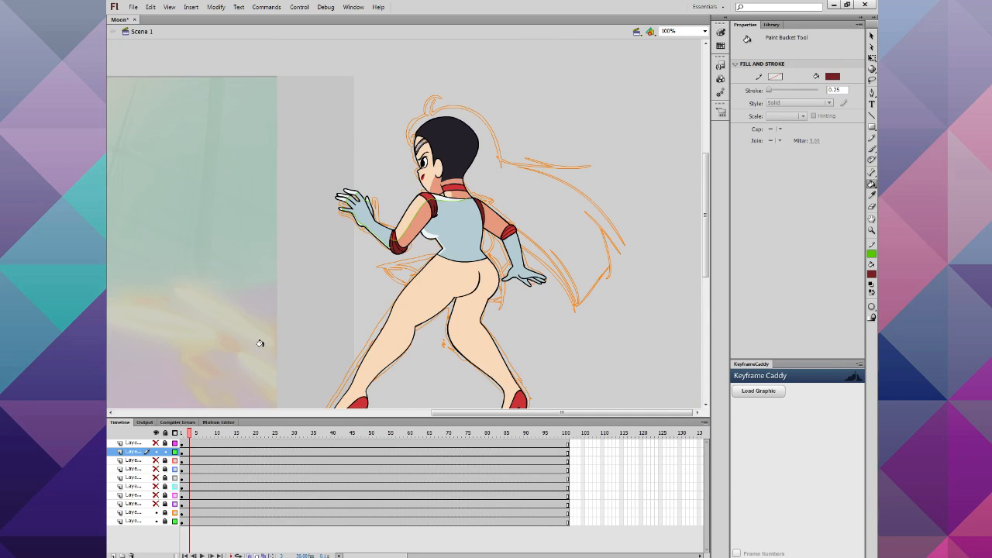
scroll(147, 265, down, 2)
scroll(307, 207, up, 3)
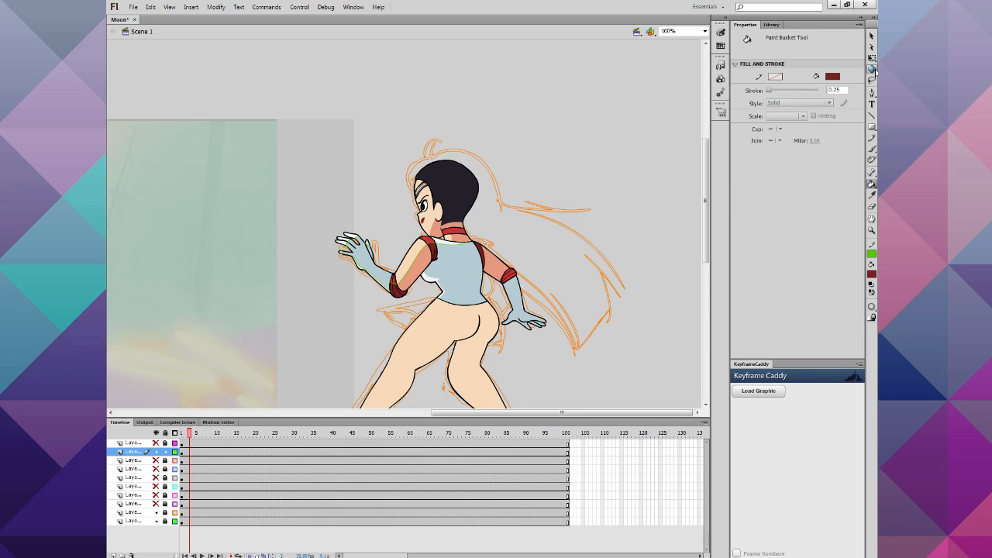
click(871, 36)
mouse_move(291, 172)
mouse_down()
mouse_move(583, 385)
mouse_move(608, 354)
mouse_up()
click(869, 255)
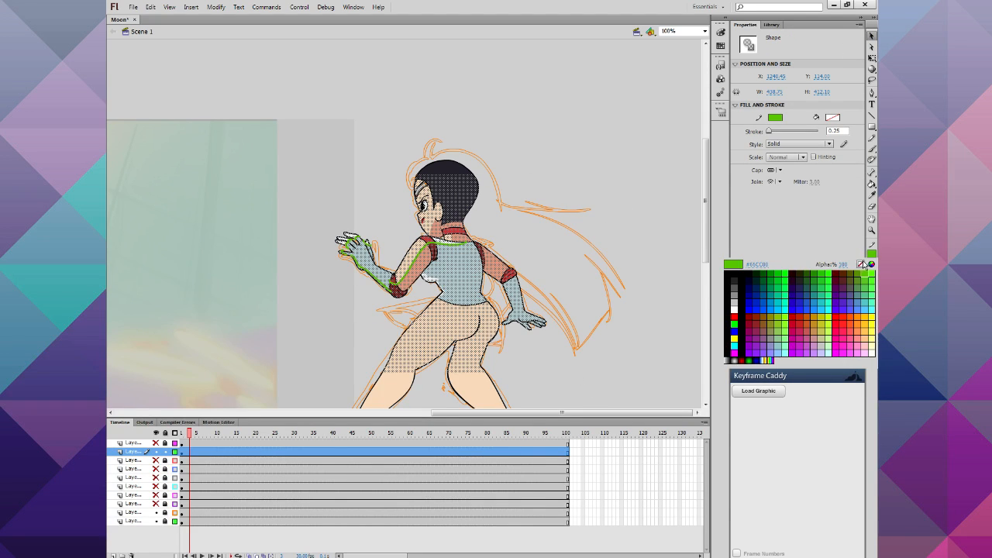
click(843, 268)
click(635, 331)
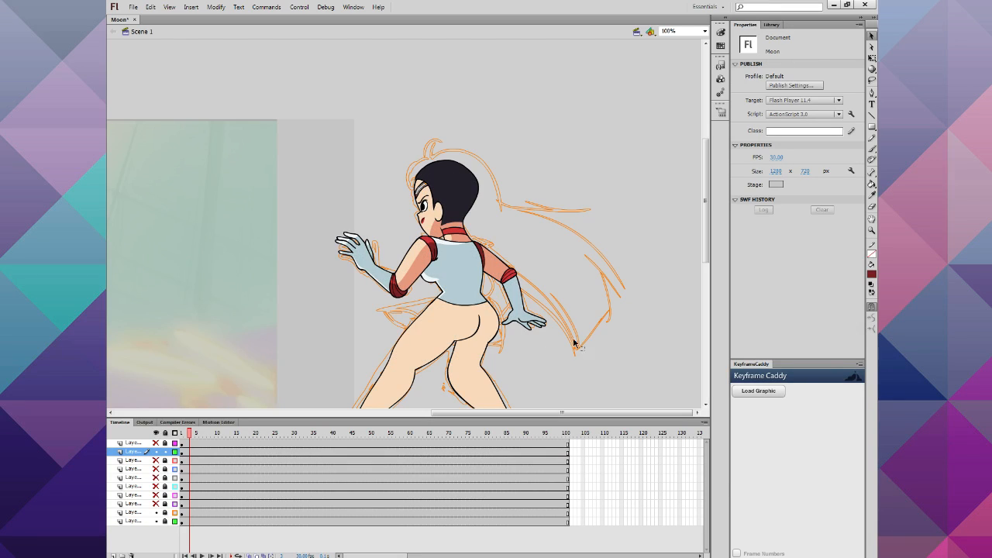
Step: Draw a green guide line down the neck across the collar and fill the collar's rear part with the dark red
click(871, 231)
click(448, 285)
click(464, 255)
scroll(433, 302, up, 3)
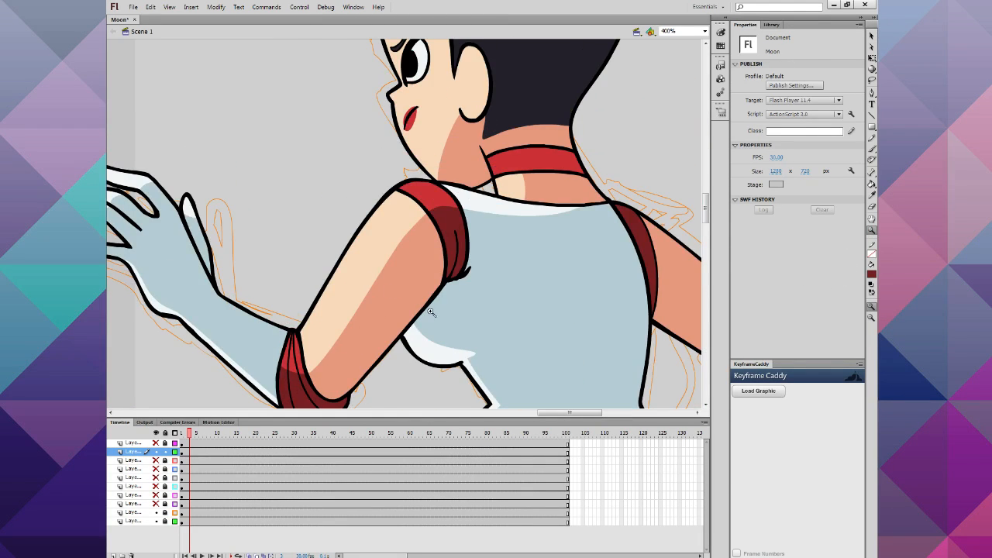
scroll(623, 286, up, 3)
click(871, 138)
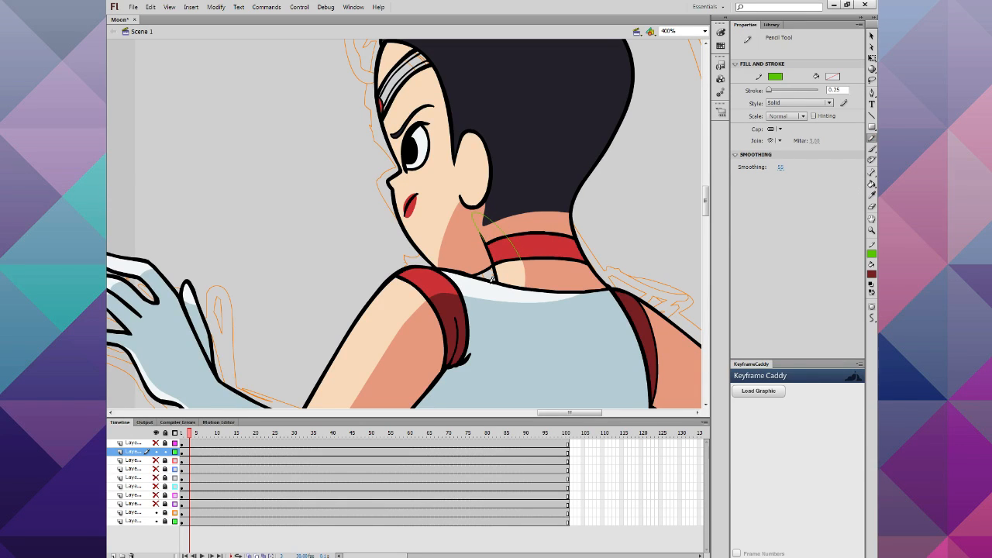
click(871, 183)
click(533, 234)
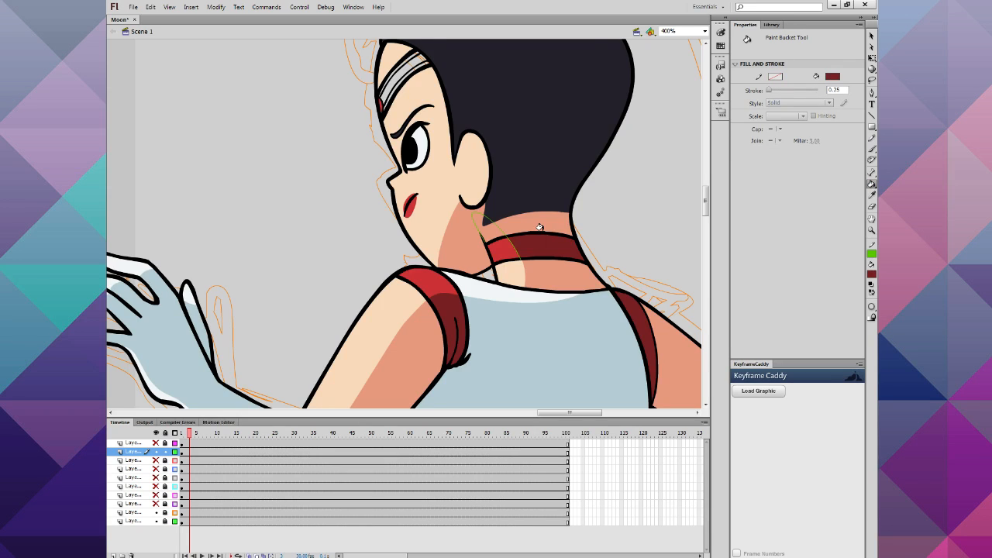
Step: Sample the light skin tone and fill the guided neck patch below the ear, above the collar
click(872, 275)
click(509, 273)
click(484, 226)
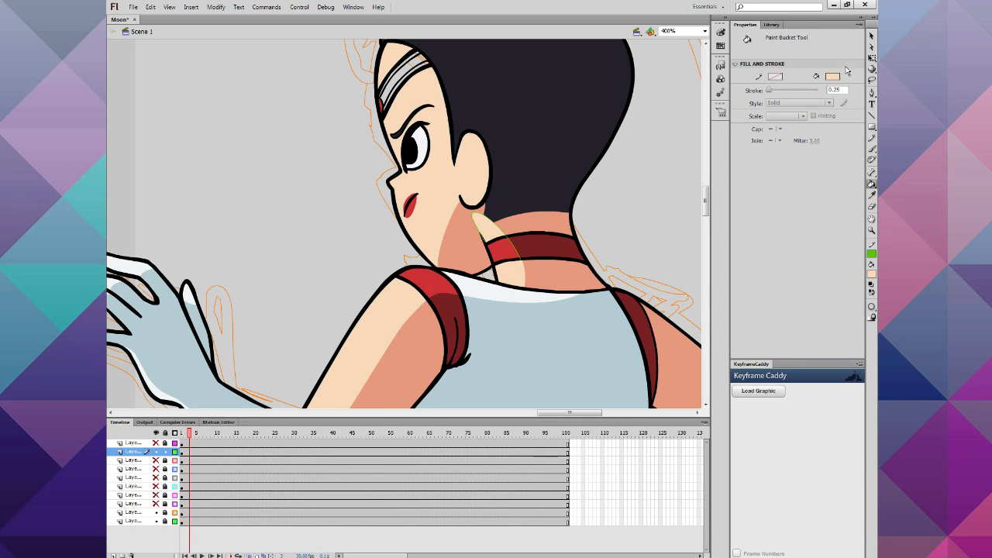
Step: Draw a green guide line for a higher nape hairline and fill the strip below it with the neck's salmon shadow colour
click(872, 36)
click(872, 138)
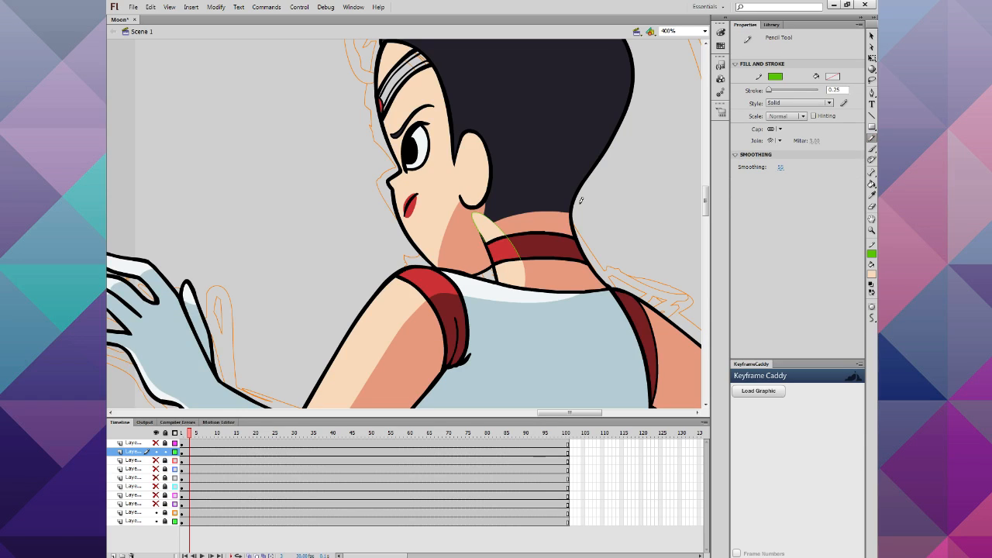
mouse_move(564, 200)
mouse_down()
mouse_move(518, 207)
mouse_move(490, 193)
mouse_up()
click(870, 274)
click(551, 222)
click(871, 184)
click(497, 203)
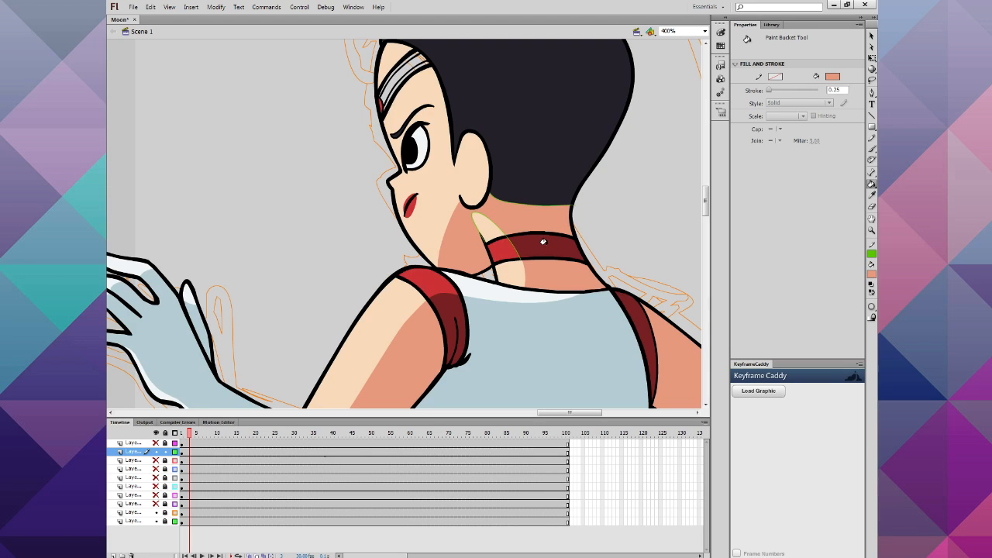
Step: Remove the green guide lines around the character's neck and hairline by setting their stroke to none
click(871, 36)
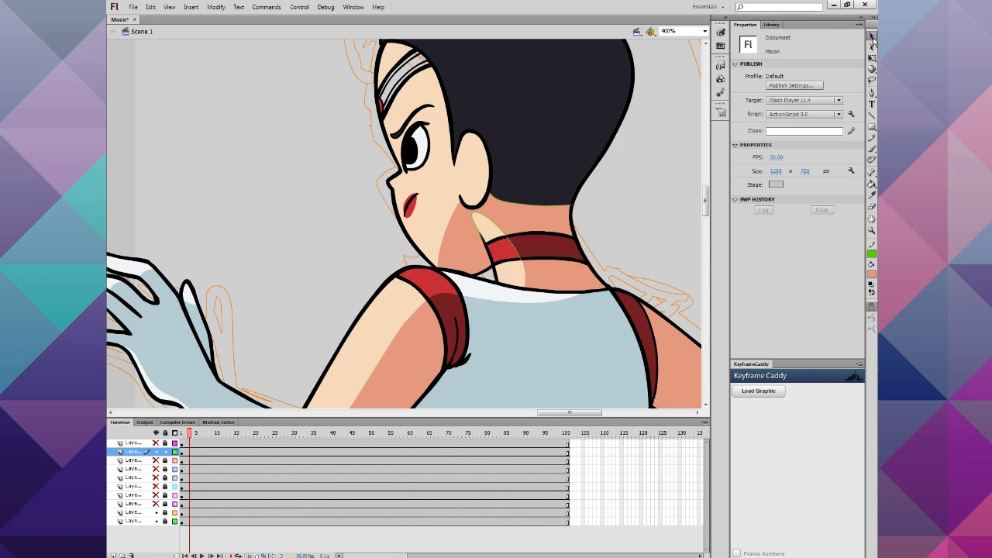
drag(311, 181, 643, 306)
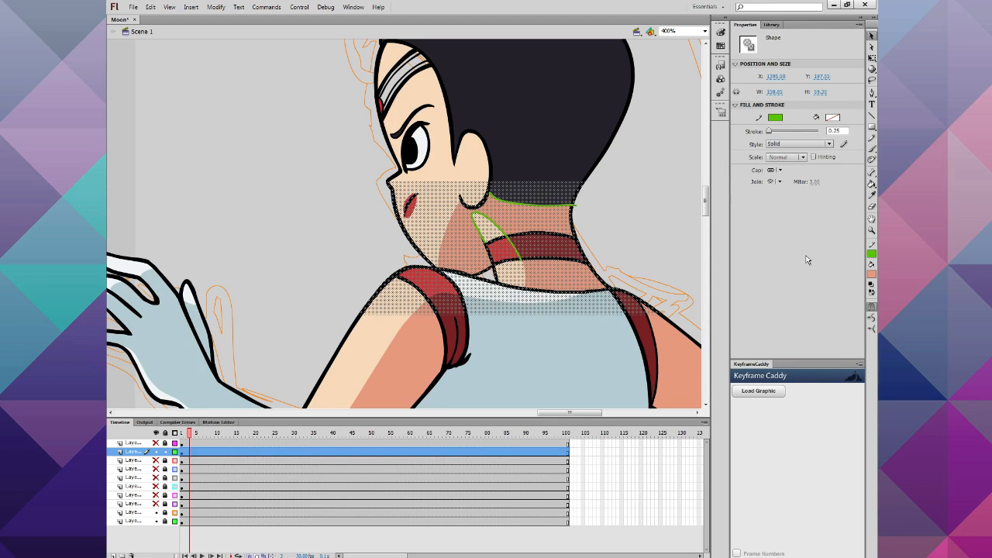
click(872, 255)
click(860, 264)
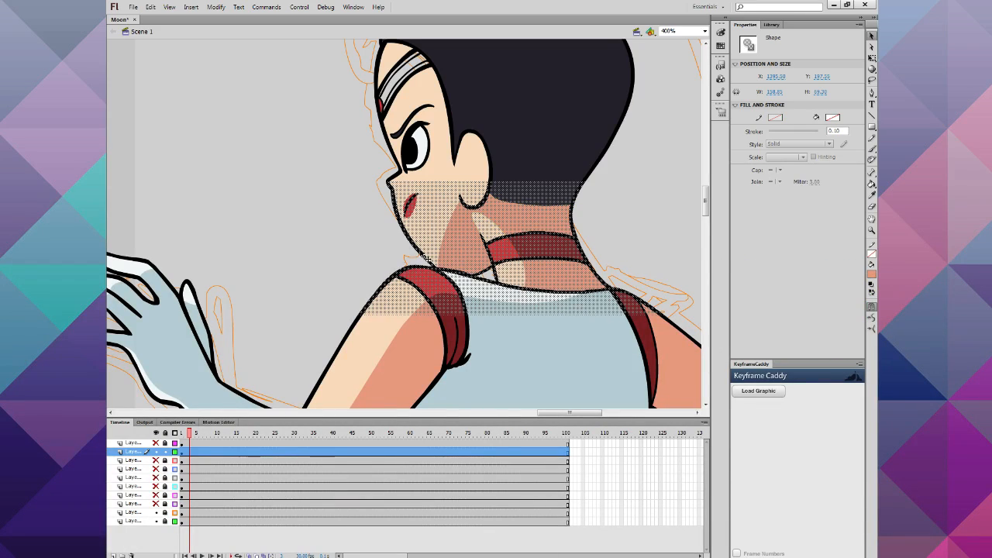
click(309, 243)
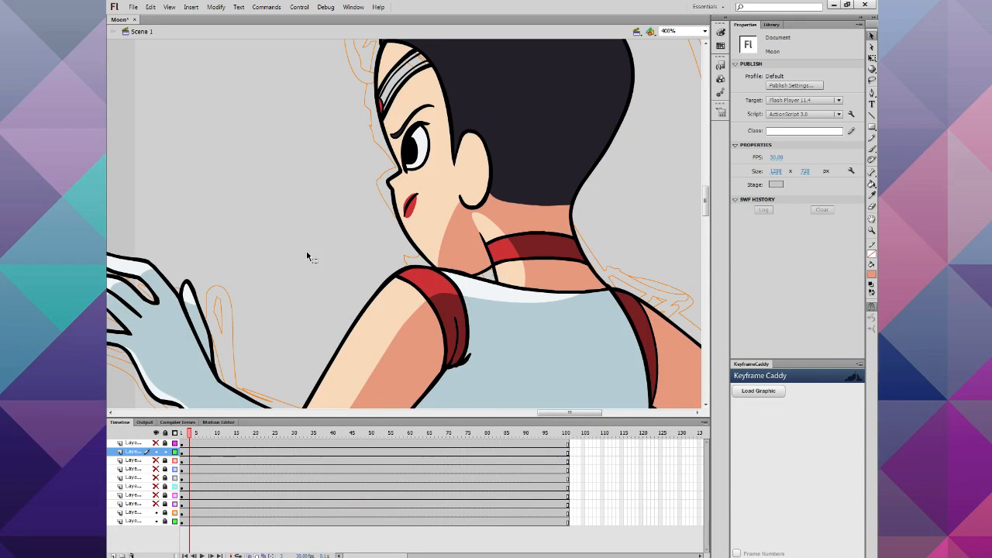
Step: Pencil new green shading lines along the neck and below the ear, and fill the area between them with the light skin tone
click(871, 138)
drag(526, 288, 521, 264)
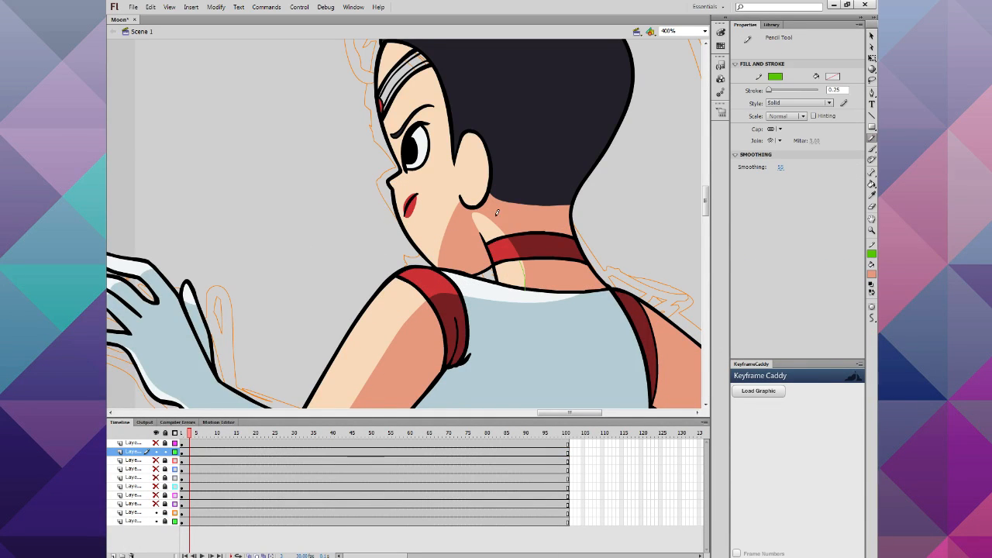
drag(464, 187, 471, 214)
click(871, 275)
click(502, 206)
click(871, 184)
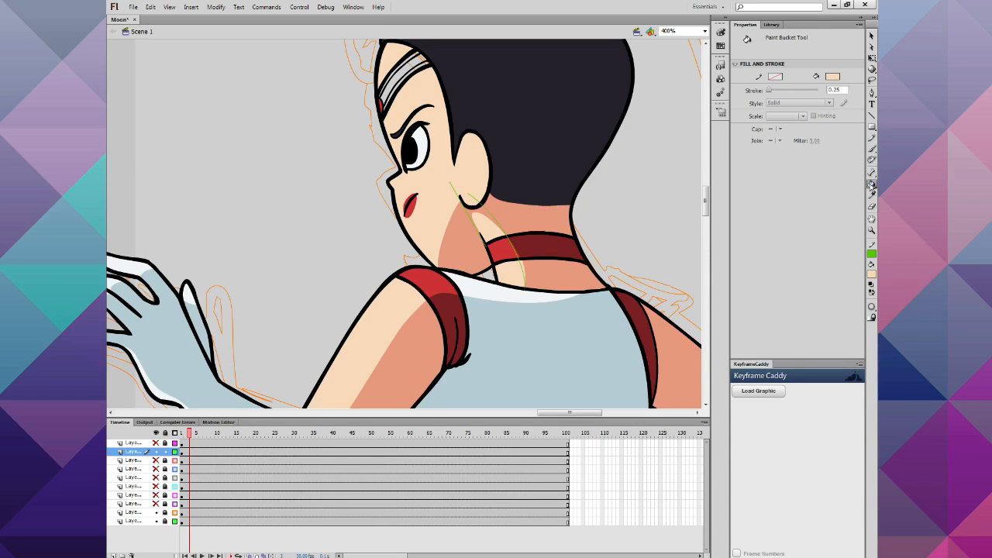
click(503, 225)
Step: Sample the choker's dark red and the neck's salmon shadow tone as fill colours for the neck shading
click(871, 274)
click(515, 252)
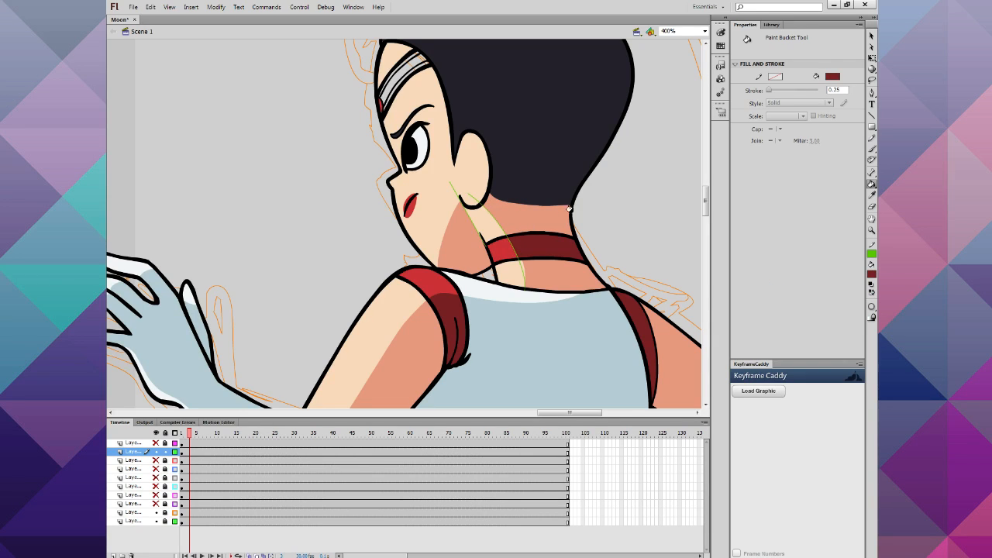
click(871, 274)
click(514, 265)
Step: Select all the artwork on the layer and set its stroke to none to remove the remaining green guide lines
key(ctrl+minus)
key(ctrl+minus)
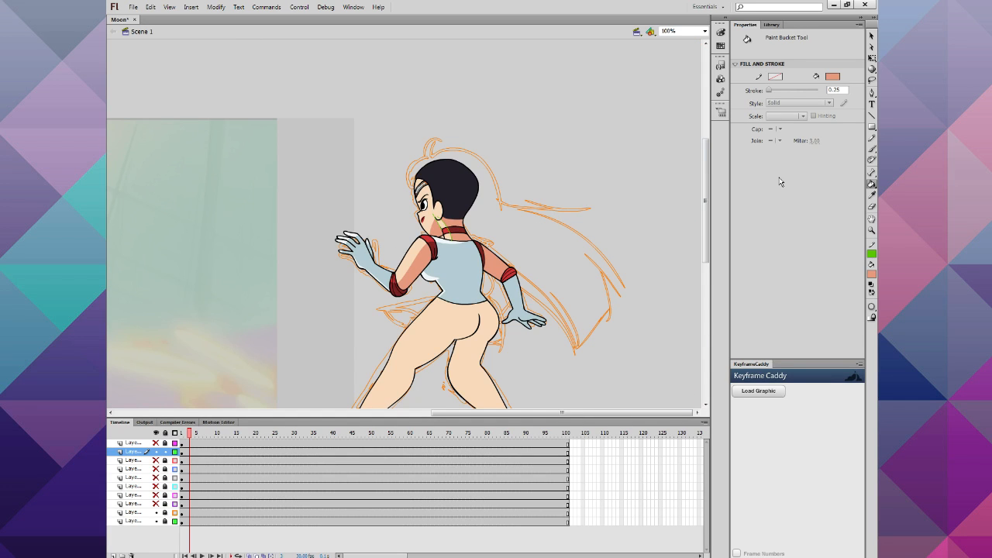
click(871, 36)
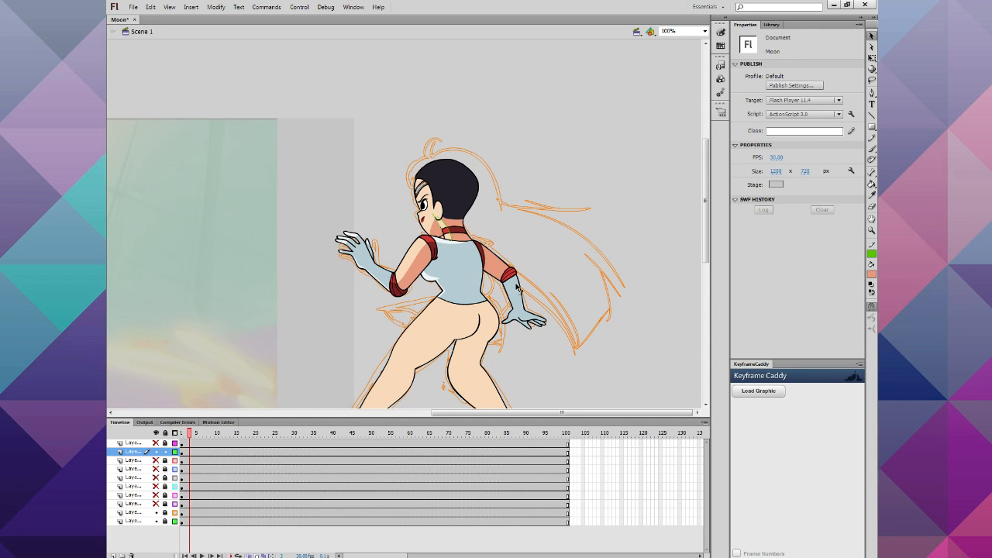
key(ctrl+a)
click(870, 254)
click(860, 264)
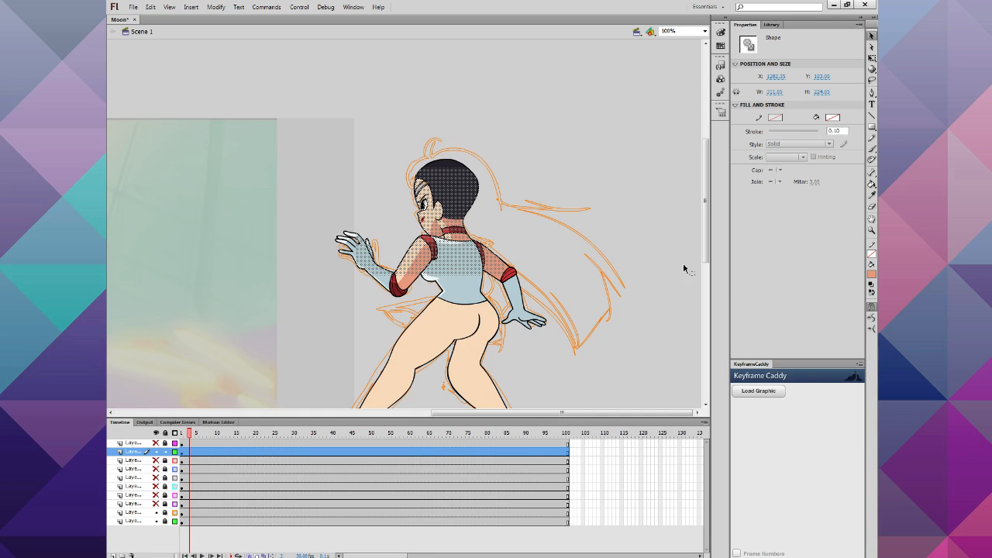
click(619, 277)
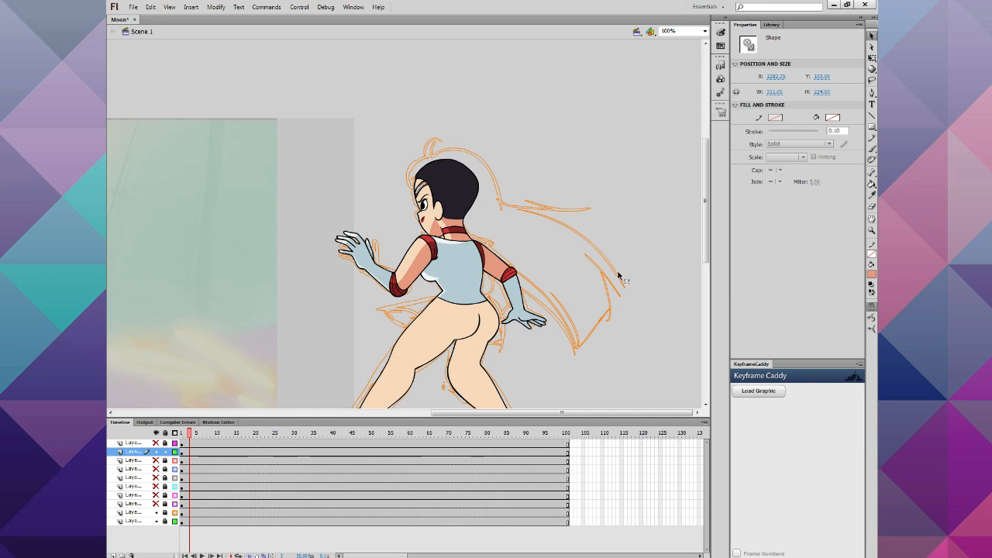
Step: Unhide the top layer, play the animation, and make the remaining hidden layers visible
click(157, 443)
key(Return)
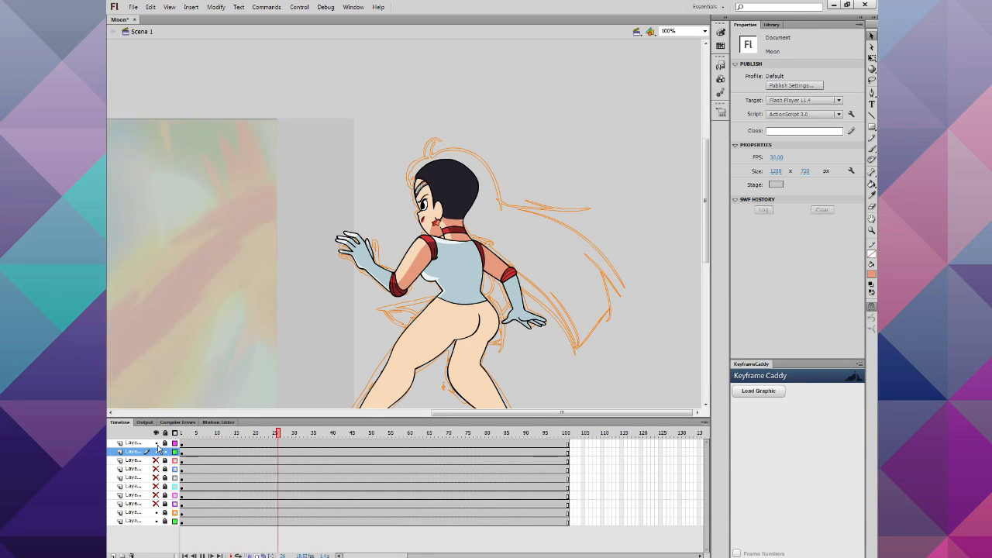
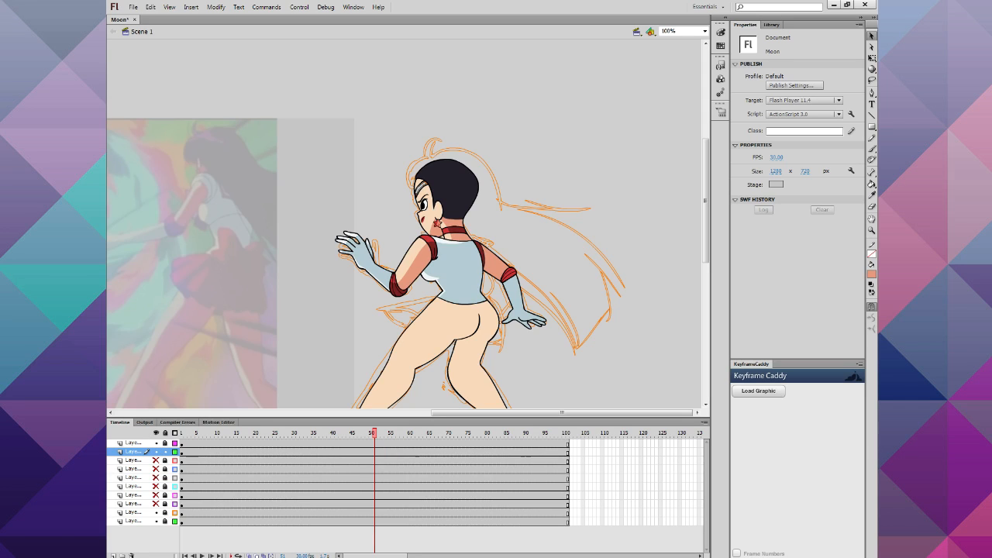
mouse_move(156, 504)
mouse_down()
mouse_move(156, 462)
mouse_move(188, 434)
mouse_move(441, 463)
mouse_up()
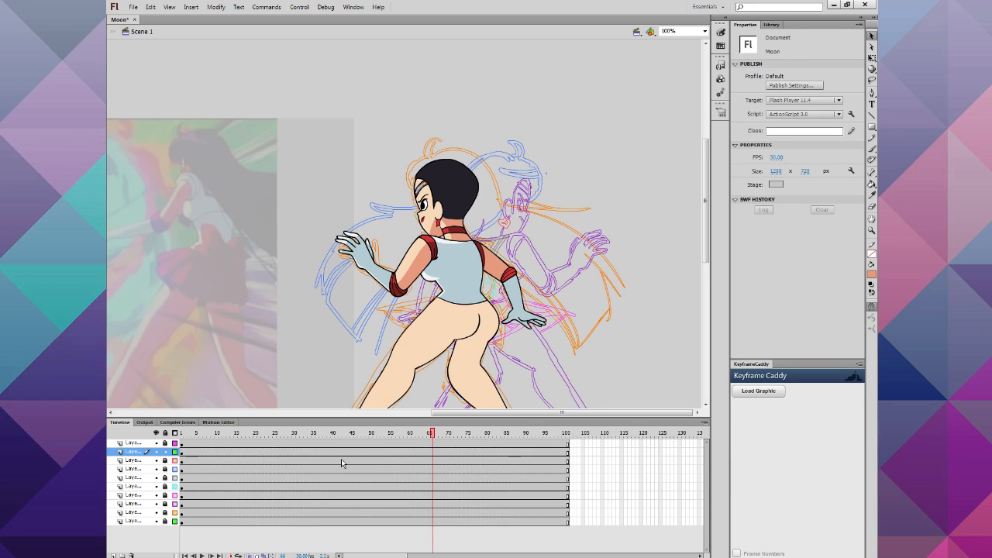
Step: Fill the character's hips and legs with the salmon shadow tone sampled from the shaded arm
scroll(398, 354, down, 3)
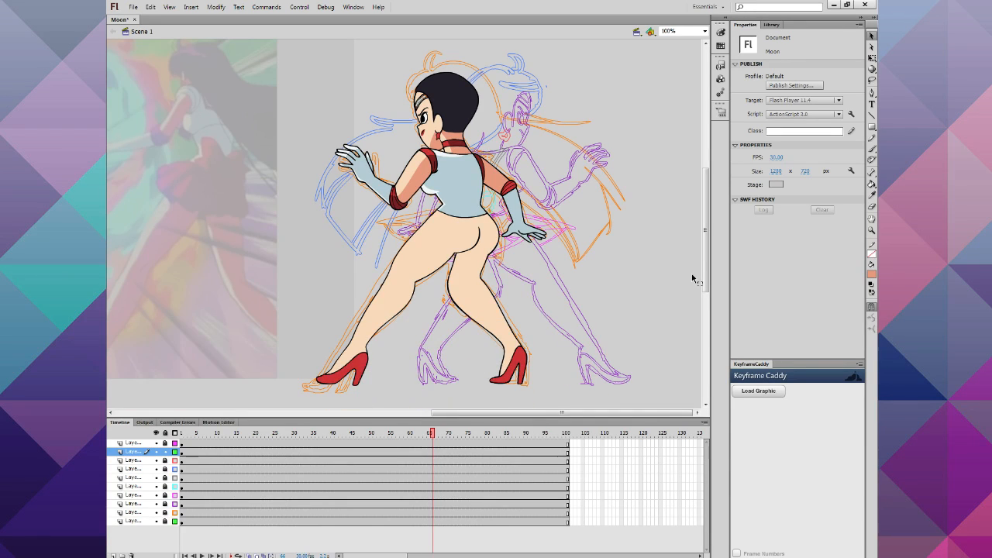
click(871, 274)
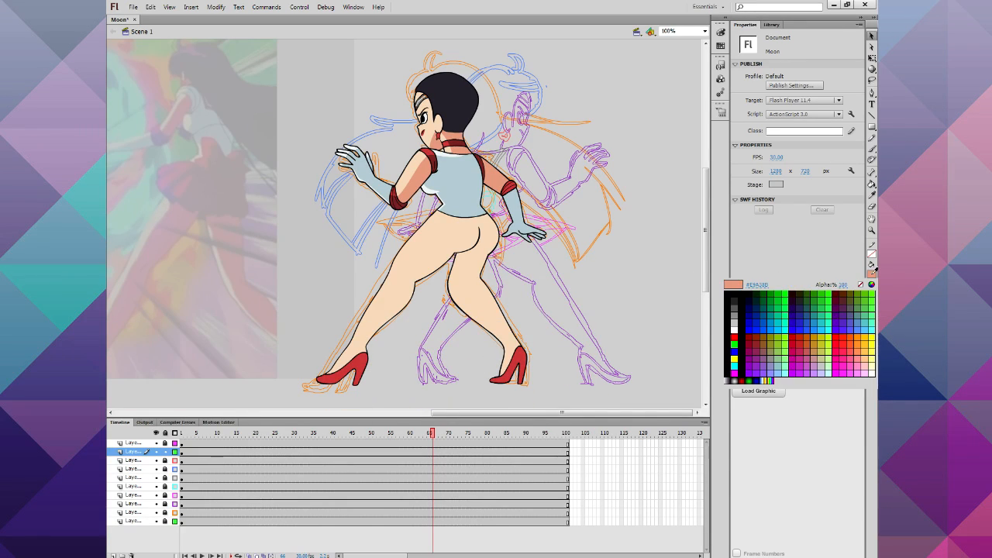
click(498, 186)
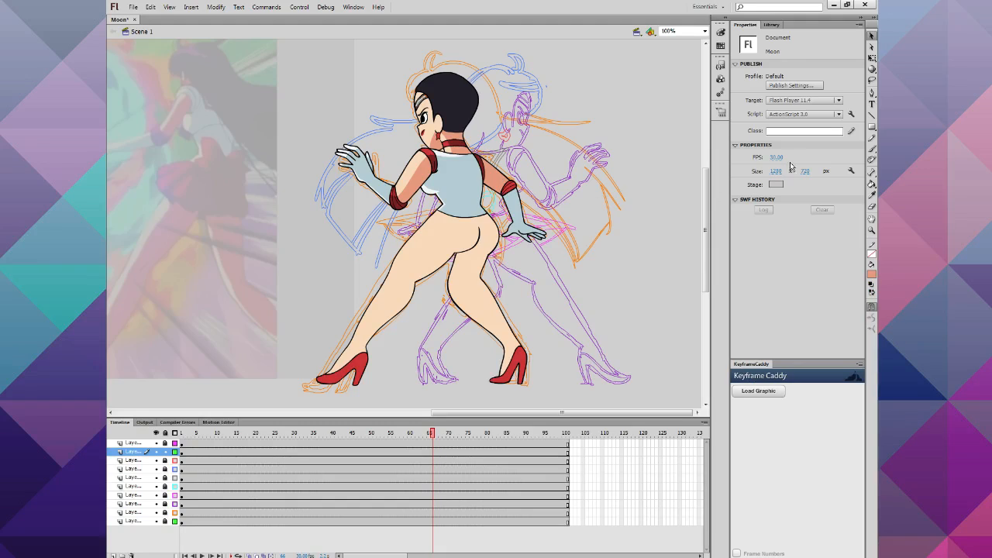
click(871, 186)
click(437, 235)
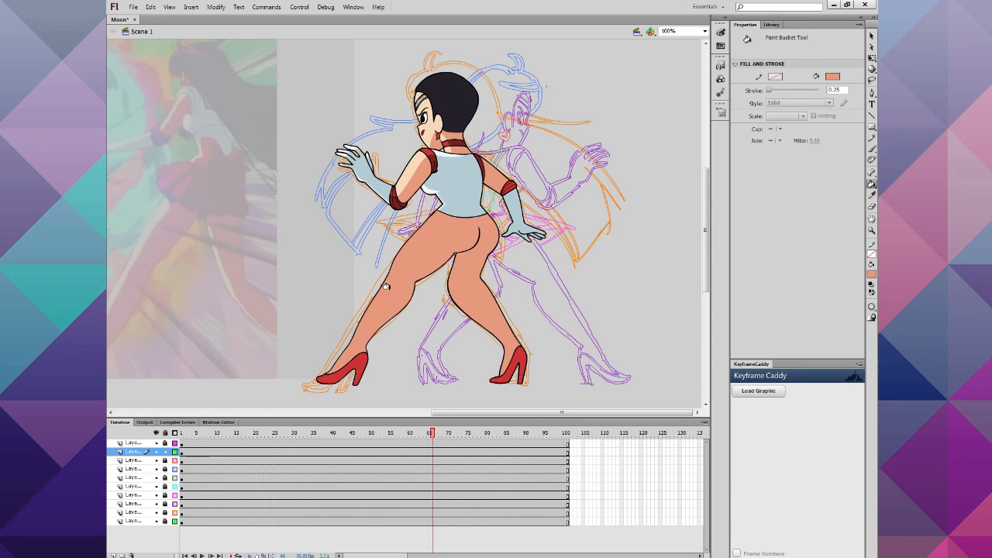
Step: Pencil a green highlight guide line down the outer edge of the forward leg from hip to shoe, undoing the stray stroke
click(871, 230)
click(322, 275)
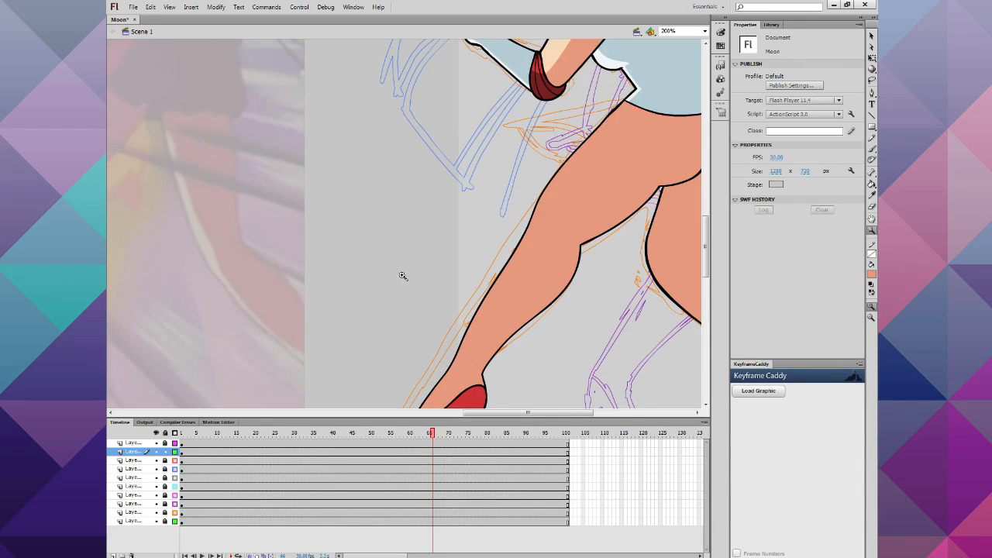
scroll(496, 276, up, 2)
scroll(570, 278, down, 4)
click(871, 139)
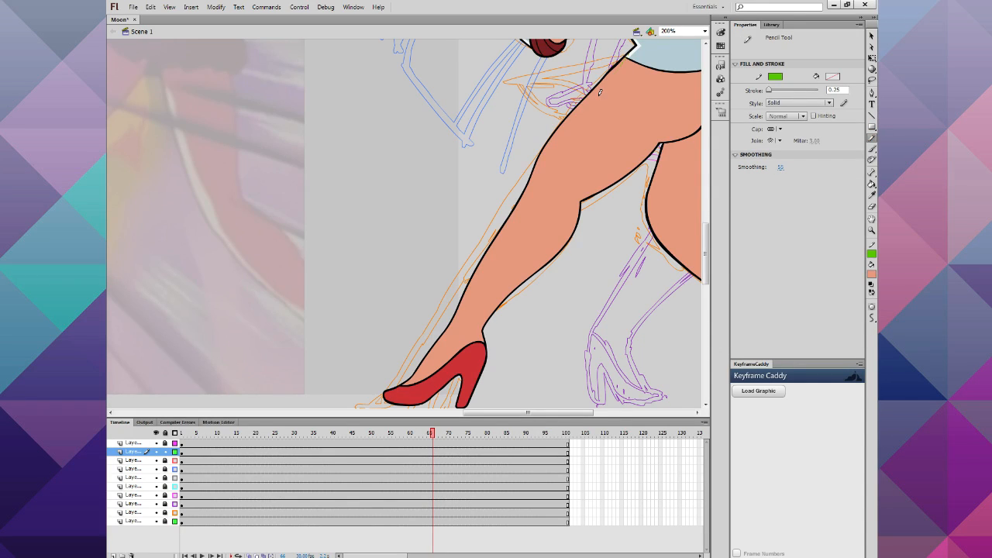
mouse_move(542, 168)
mouse_down()
mouse_move(529, 215)
mouse_move(458, 316)
mouse_up()
scroll(465, 341, down, 3)
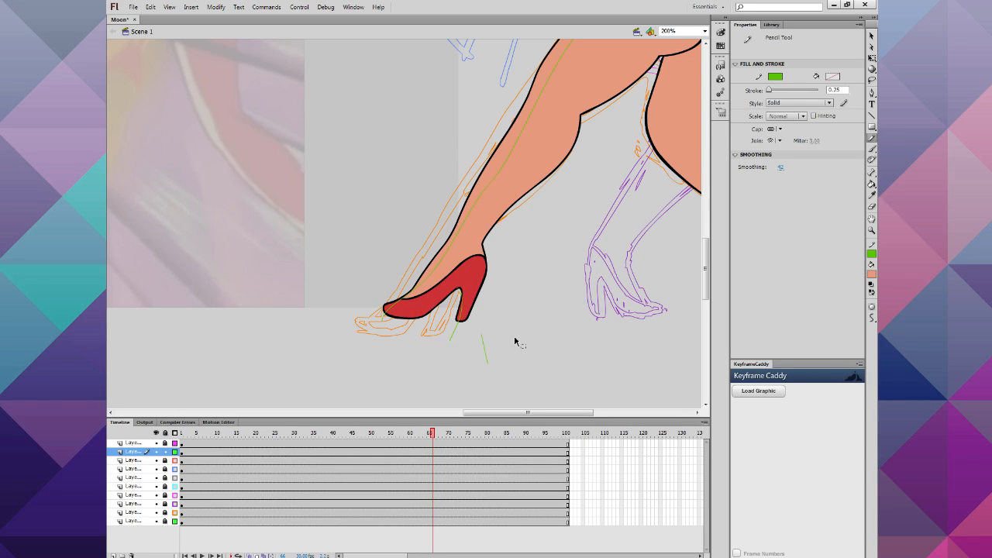
key(ctrl+z)
key(ctrl+1)
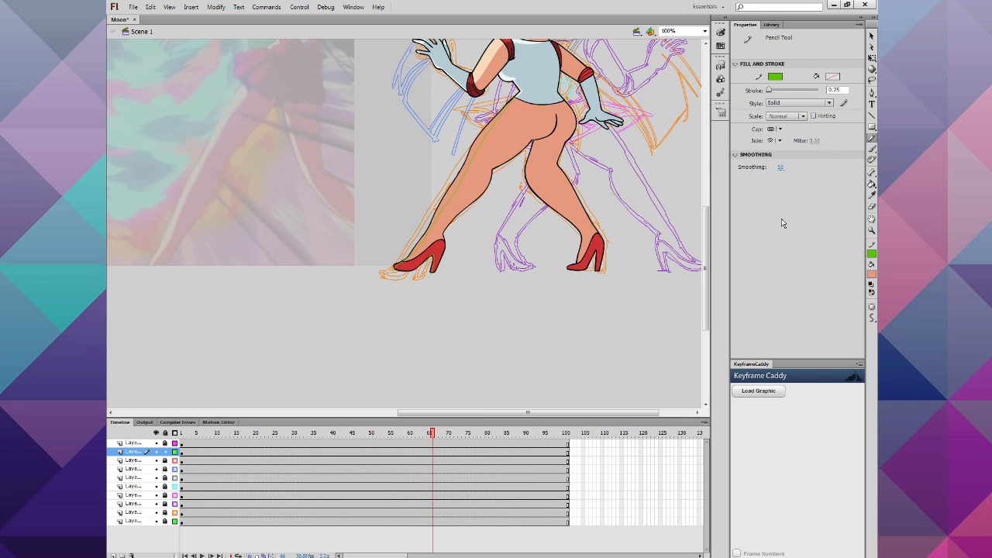
Step: Fill the strip along the forward leg's outer edge with the light skin tone sampled from the character's face
scroll(551, 251, up, 3)
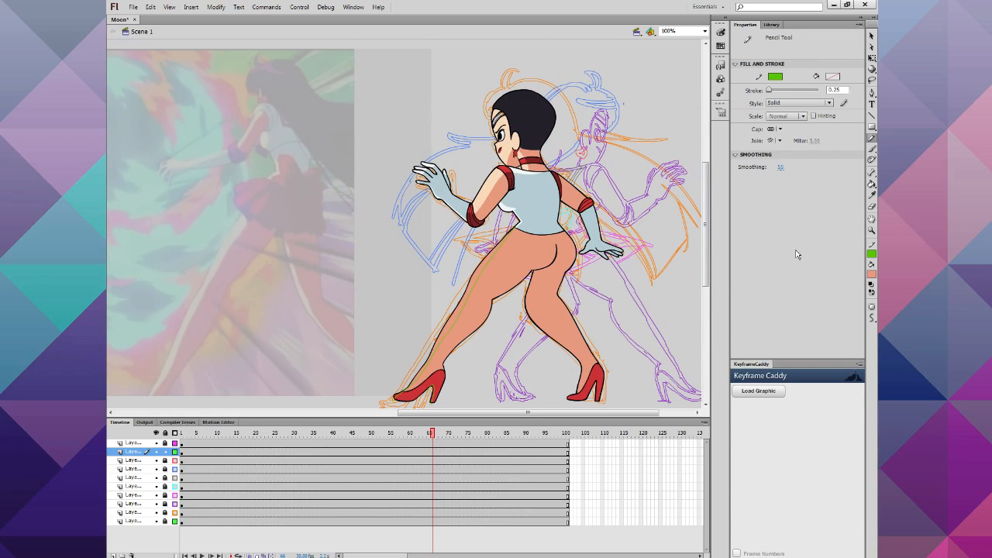
click(871, 274)
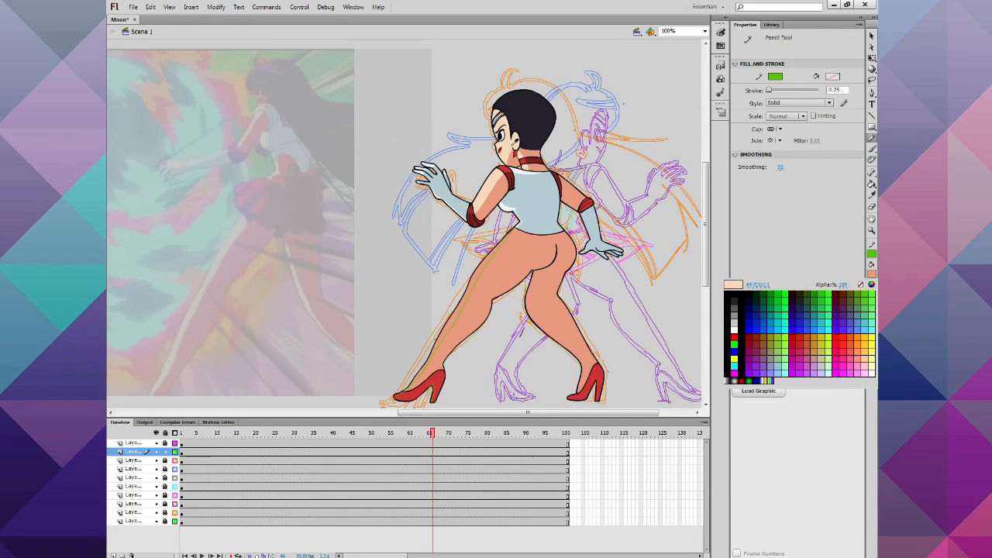
click(512, 145)
click(872, 185)
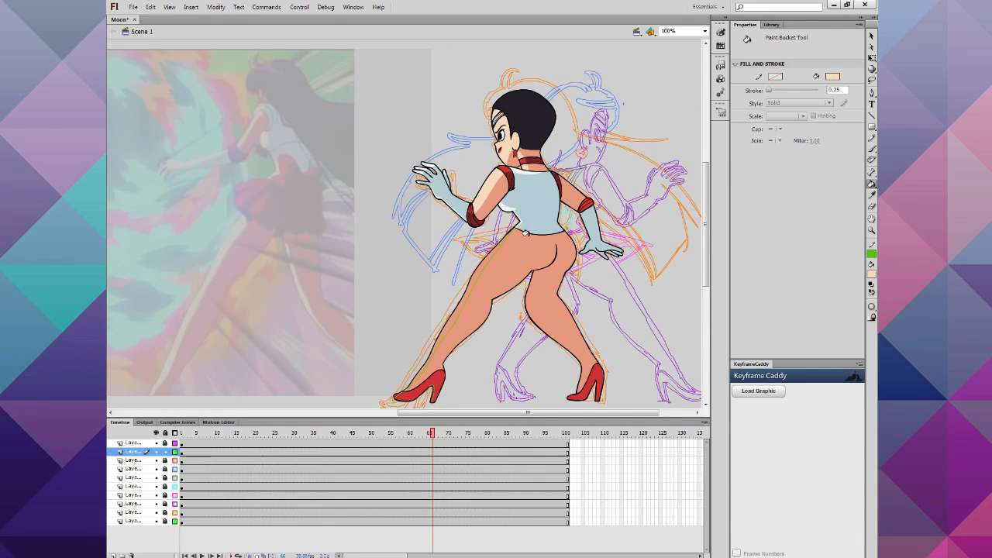
click(466, 284)
Step: Fill the forward foot's shoe with the dark red sampled from the shoulder band
scroll(498, 288, down, 2)
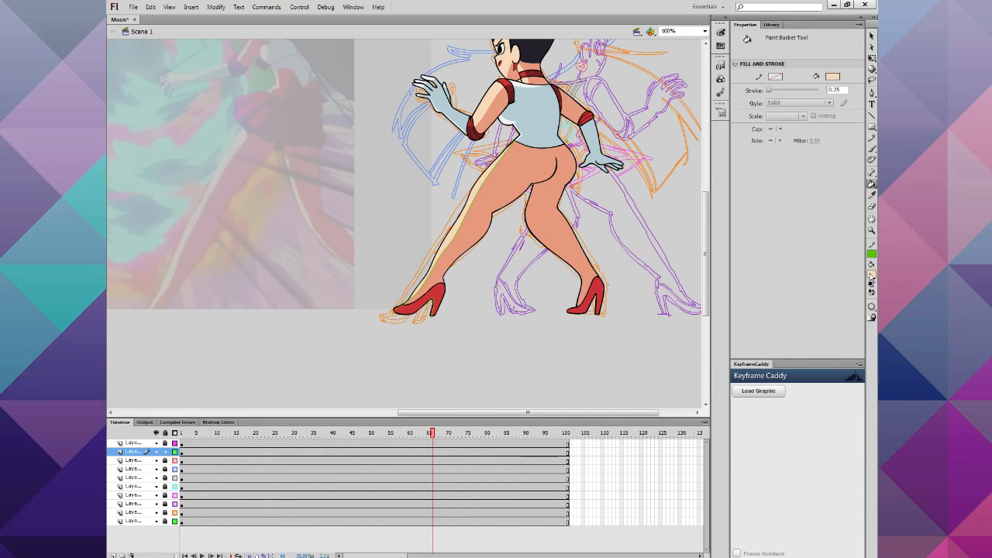
click(870, 275)
click(508, 86)
click(434, 292)
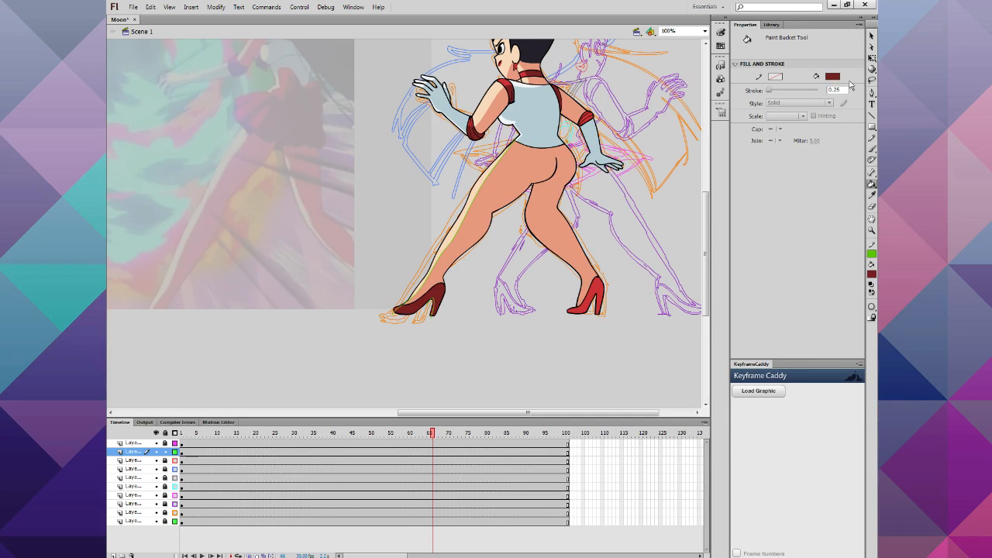
Step: Select the lower body and set the stroke to none to remove the green guide line along the forward leg
click(871, 36)
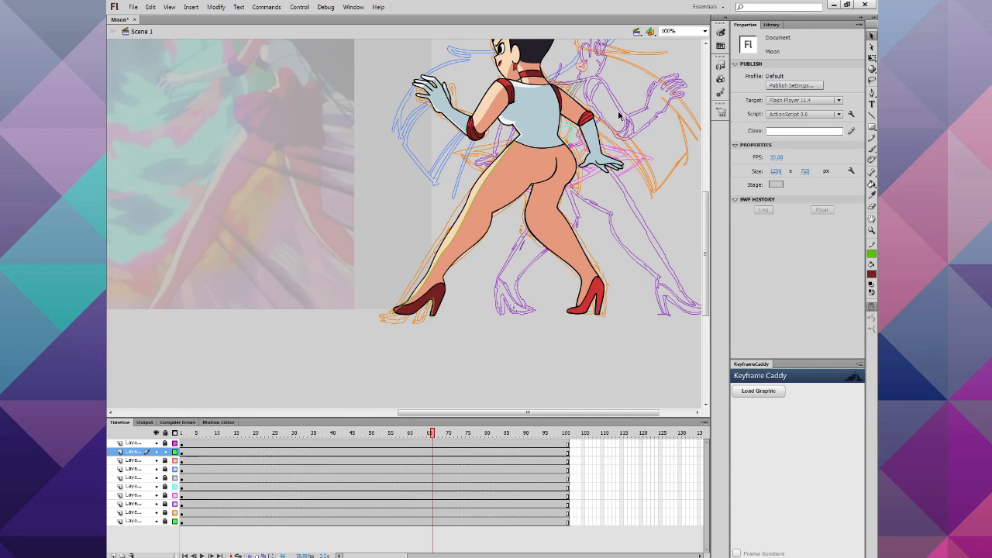
drag(354, 346, 622, 112)
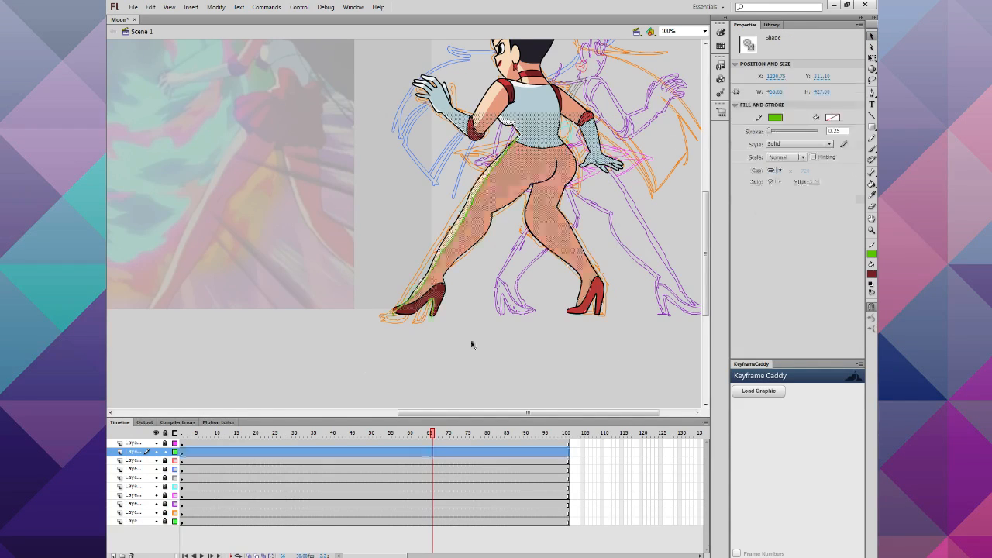
click(871, 254)
click(862, 264)
click(503, 312)
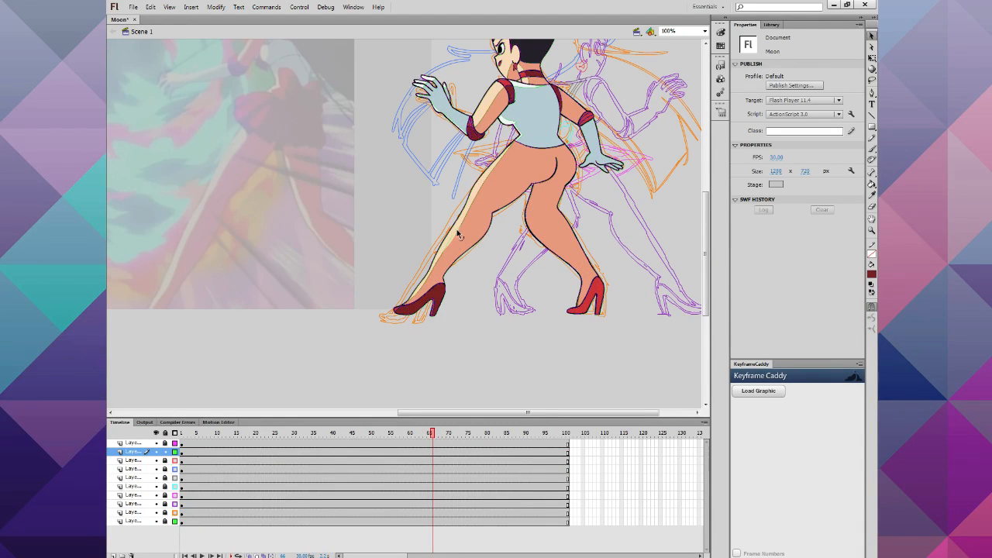
Step: Pencil green shadow guide lines below the buttocks and across the rear thigh
scroll(386, 263, up, 3)
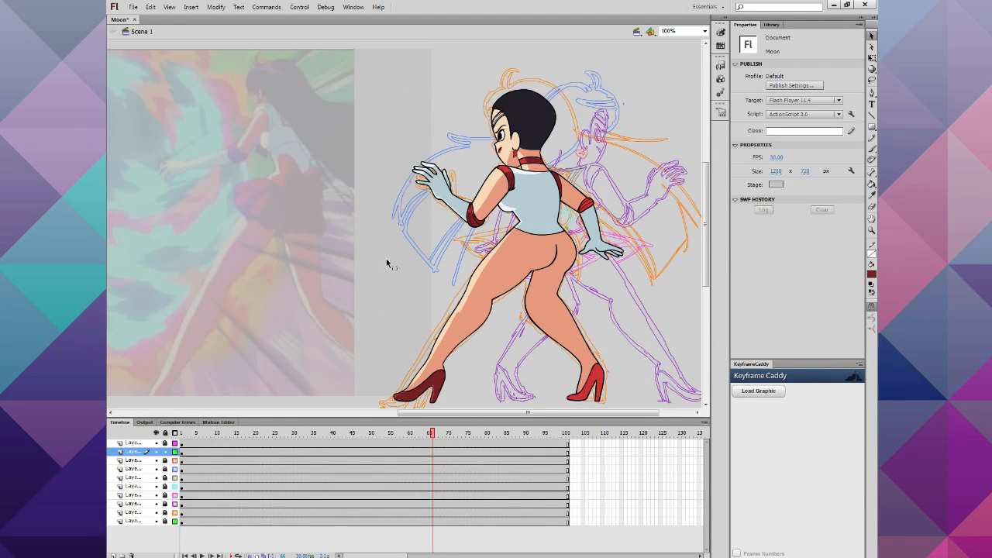
scroll(386, 264, down, 1)
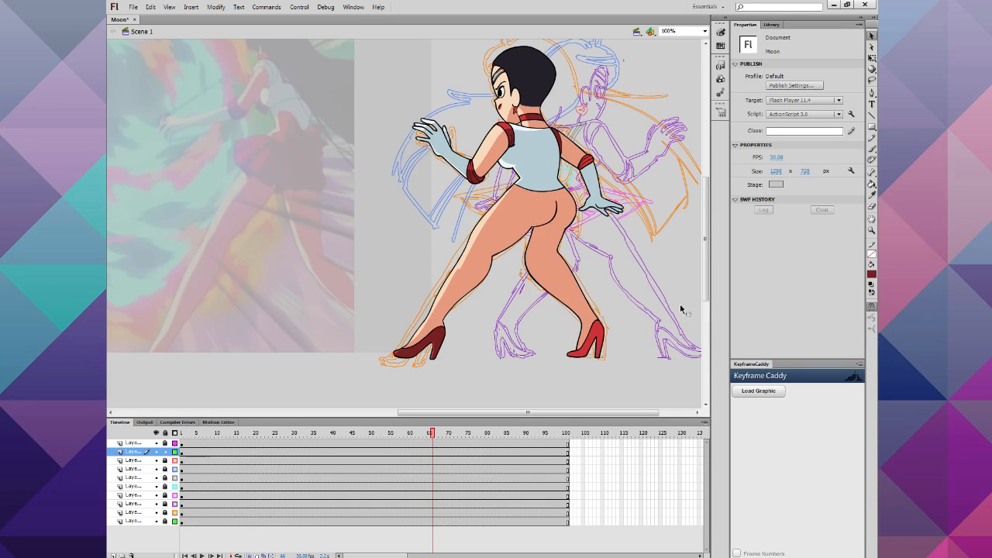
click(870, 139)
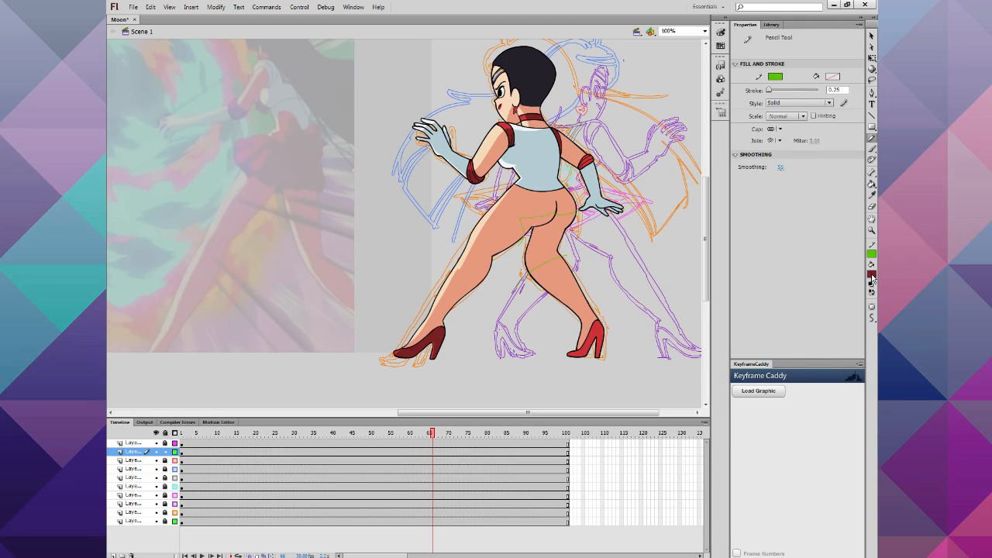
Step: Mix a darker tan (RGB 213, 142, 113) from the sampled thigh skin tone and fill the rear thigh's shadow area with it
click(871, 275)
click(559, 241)
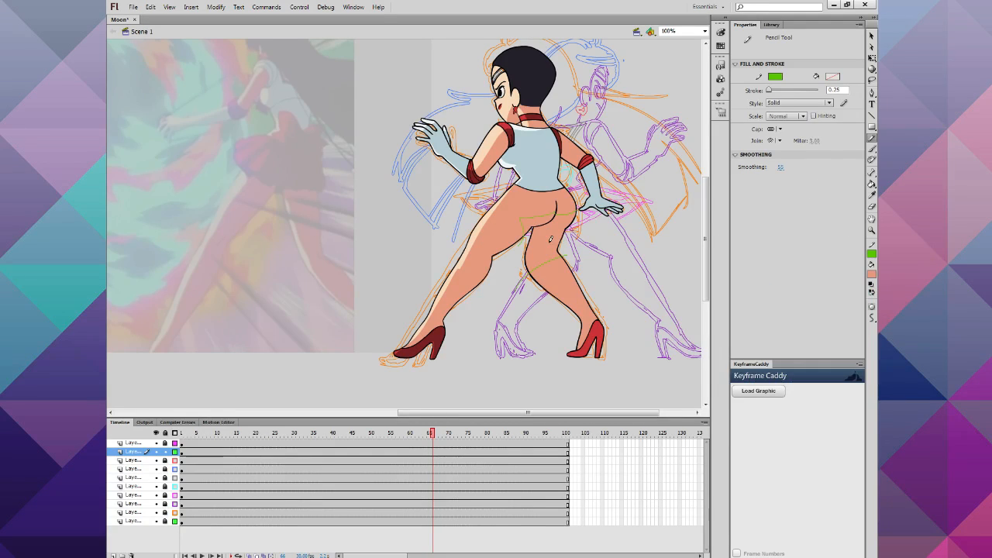
click(871, 274)
click(872, 275)
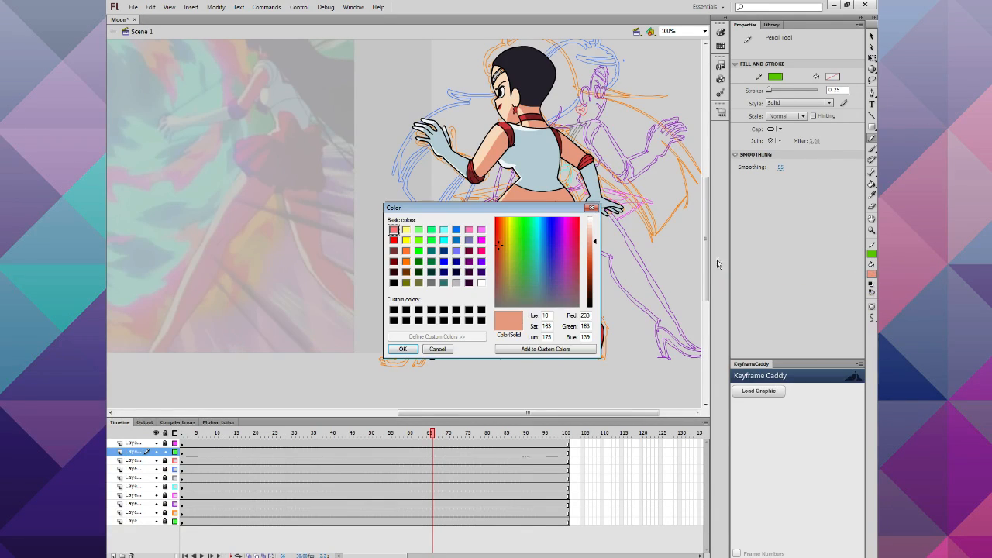
click(593, 251)
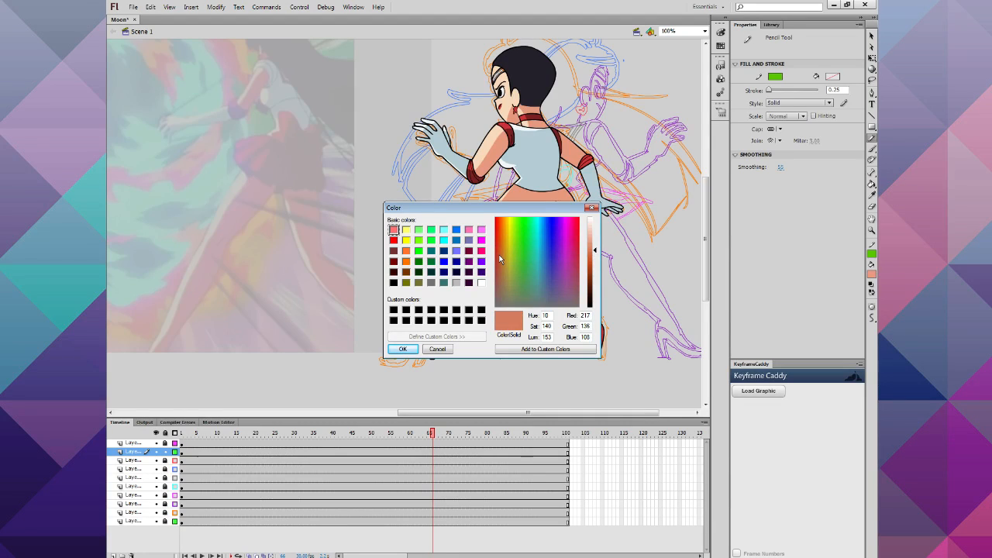
drag(499, 256, 499, 258)
click(403, 348)
click(871, 184)
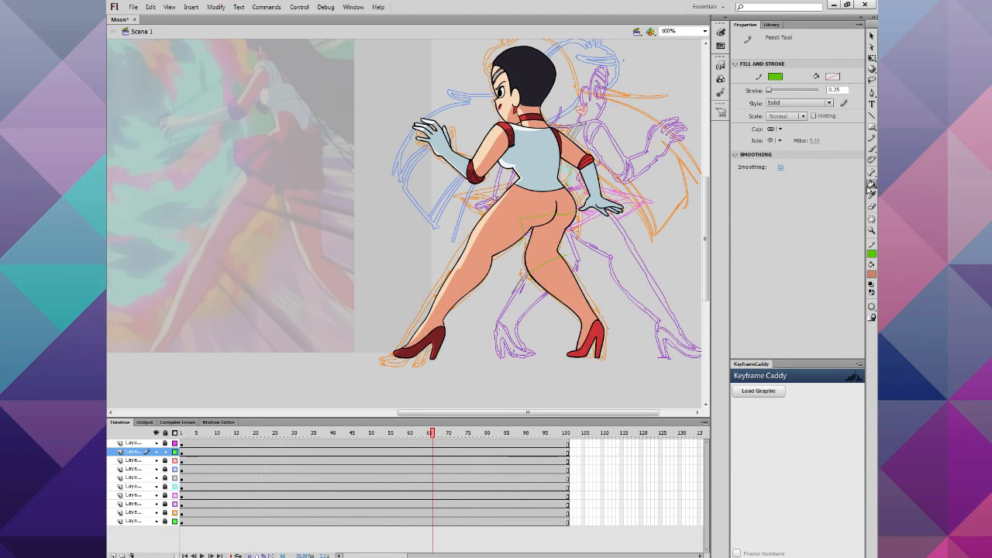
click(536, 231)
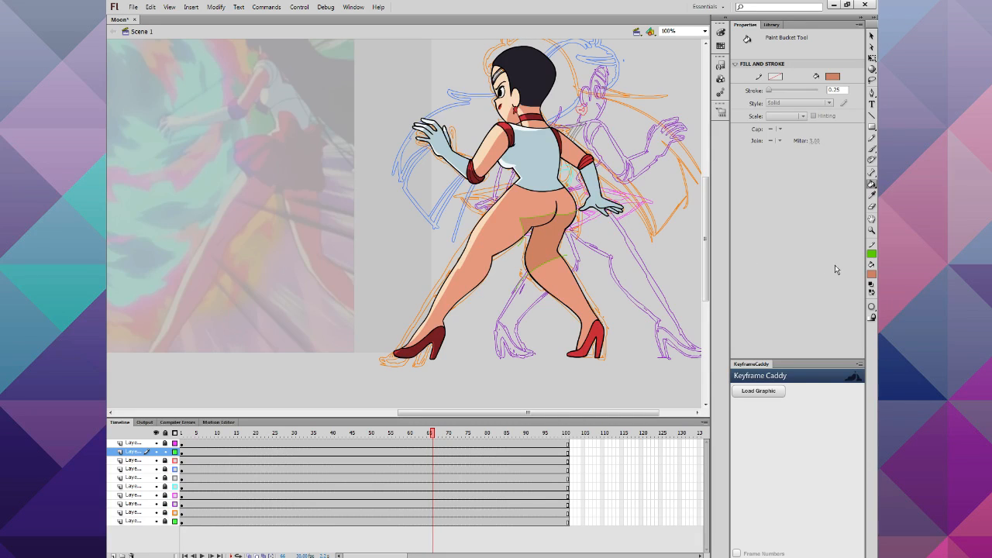
Step: Mix a muted red (RGB 190, 88, 88) and fill the shadow areas below the buttocks and on the rear thigh
click(871, 275)
click(871, 286)
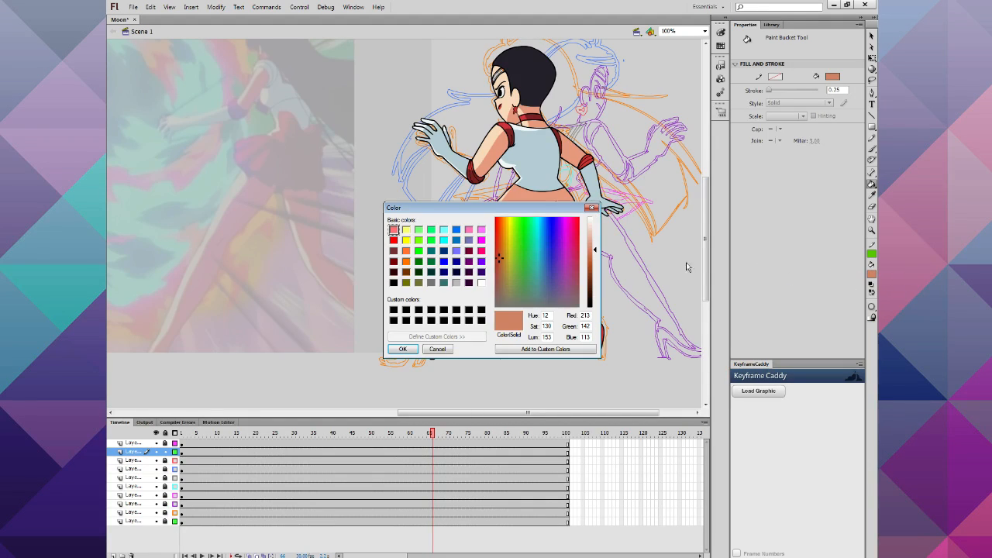
drag(501, 260, 496, 271)
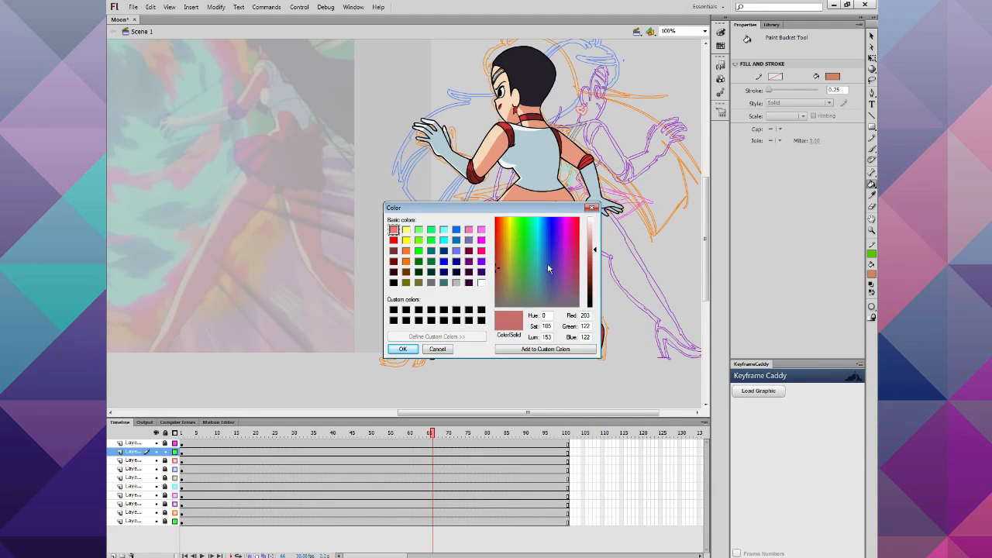
click(594, 262)
click(402, 348)
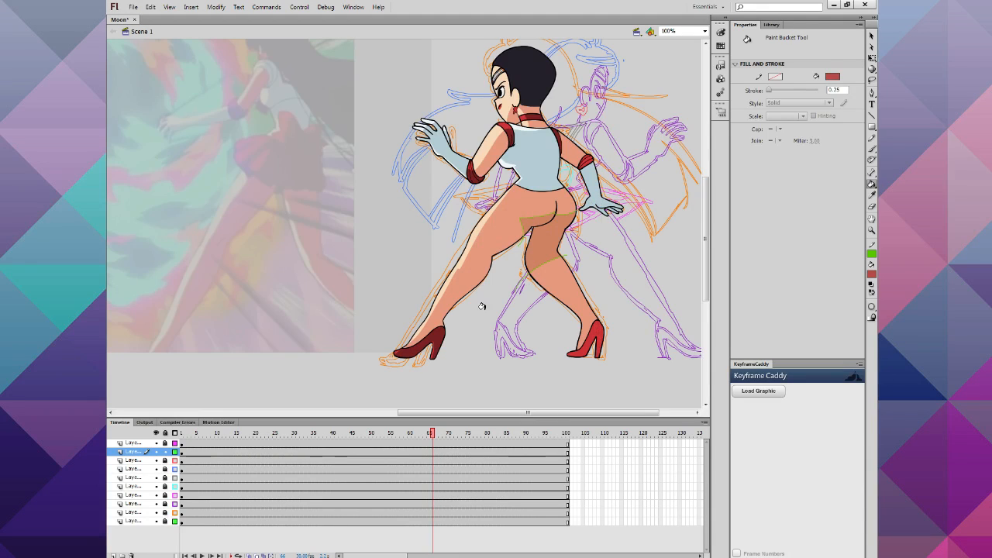
click(533, 241)
click(533, 221)
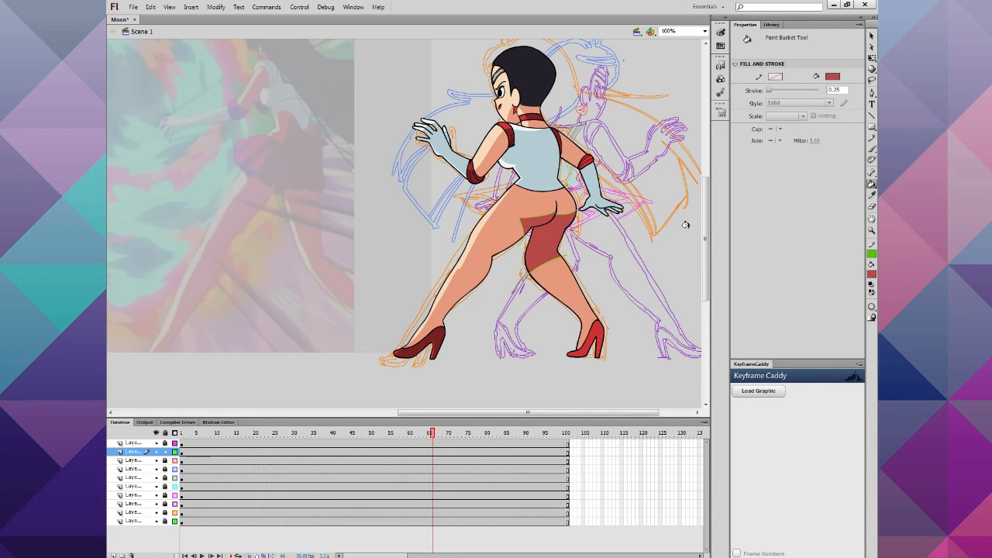
Step: Select the lower body and set its stroke to none to remove the green guide lines around the thigh shadow
click(871, 36)
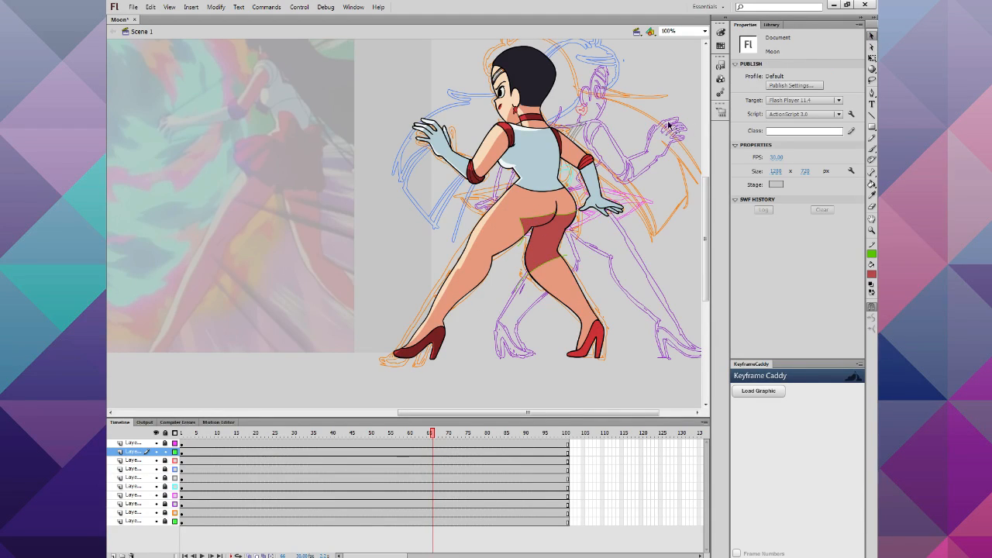
drag(672, 117, 458, 375)
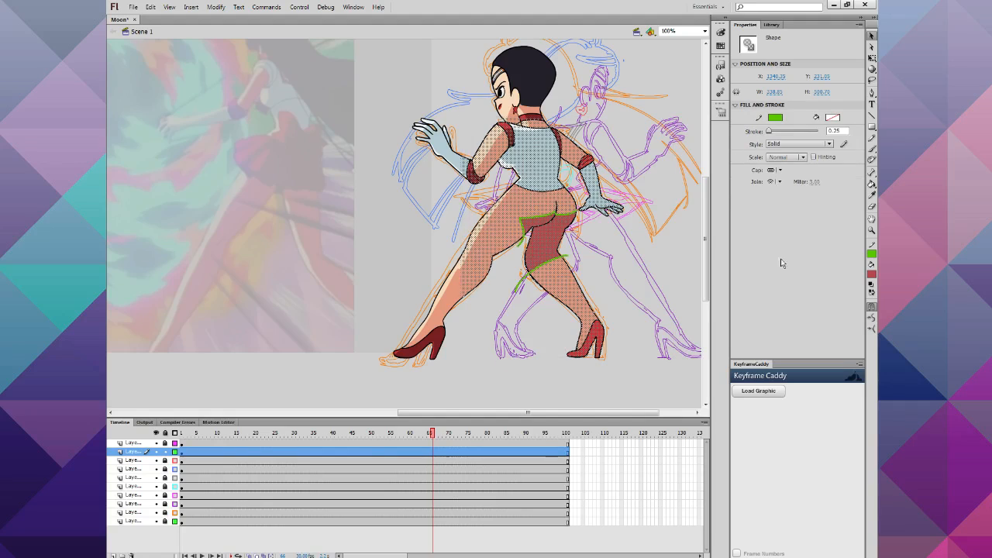
click(871, 255)
click(860, 265)
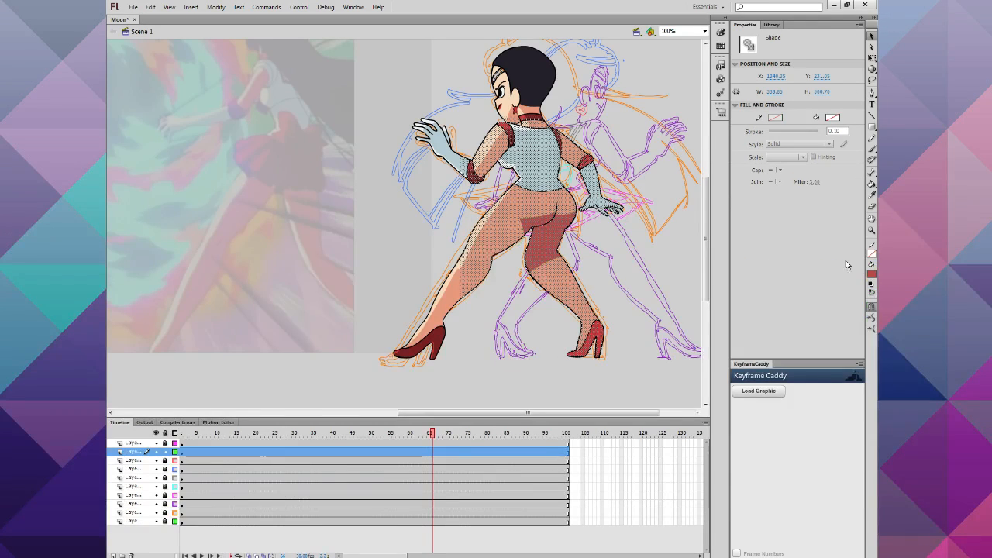
click(373, 246)
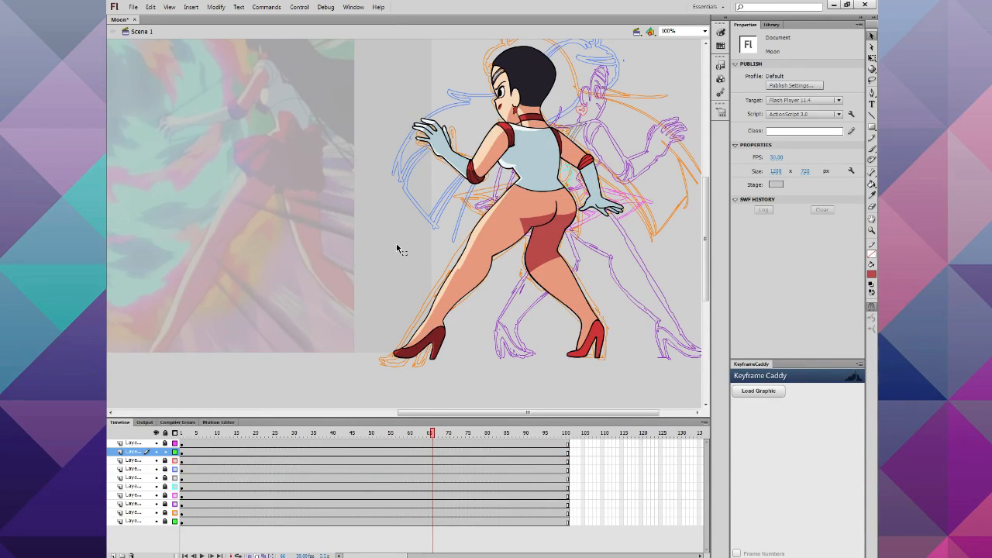
Step: Move the playhead back to frame 1, with the character's head and upper body enlarged
scroll(416, 238, up, 2)
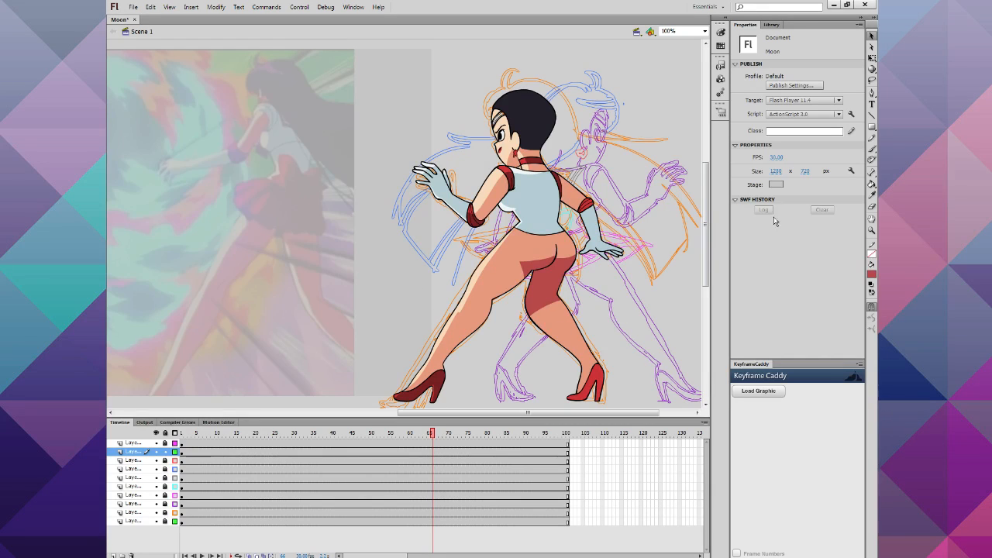
click(871, 231)
click(498, 222)
scroll(480, 290, up, 1)
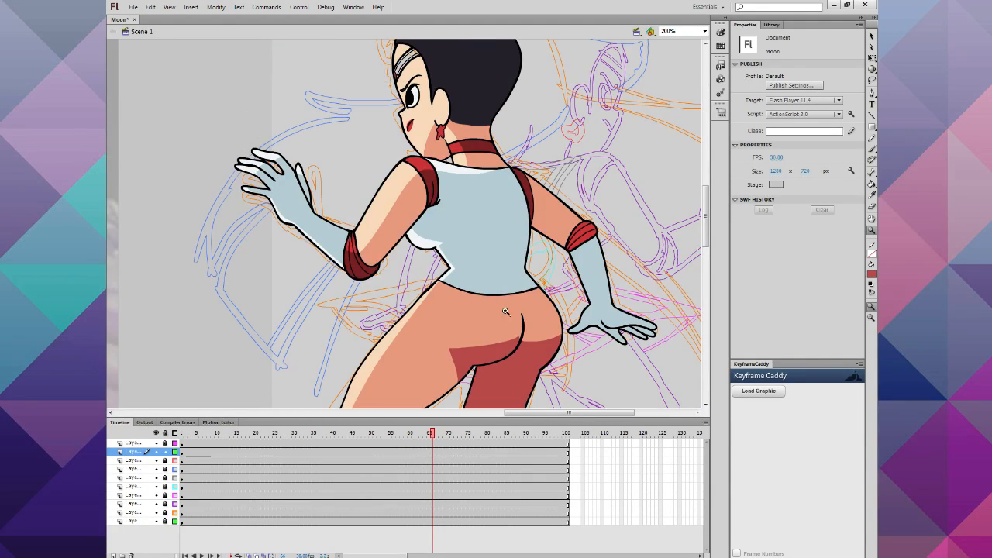
scroll(572, 273, up, 2)
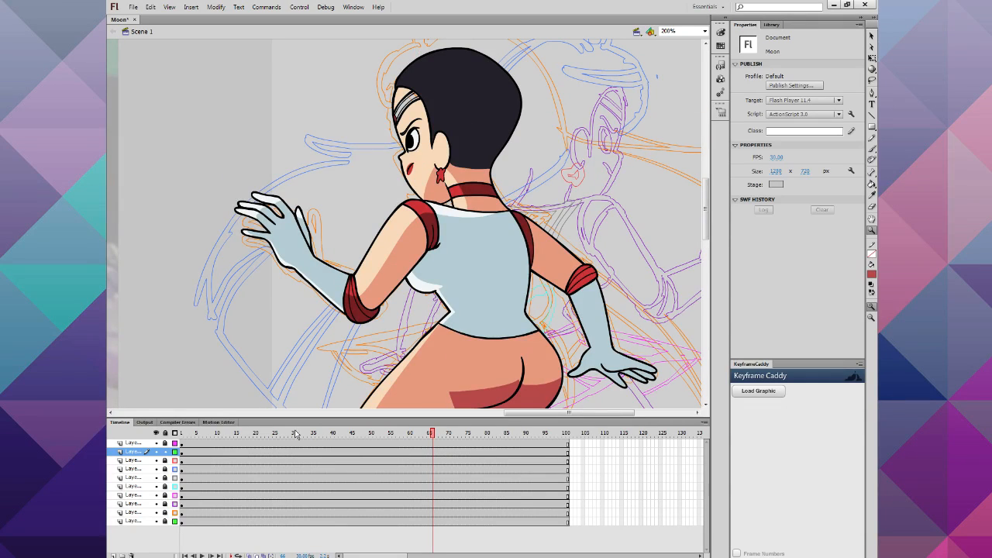
drag(221, 434, 175, 442)
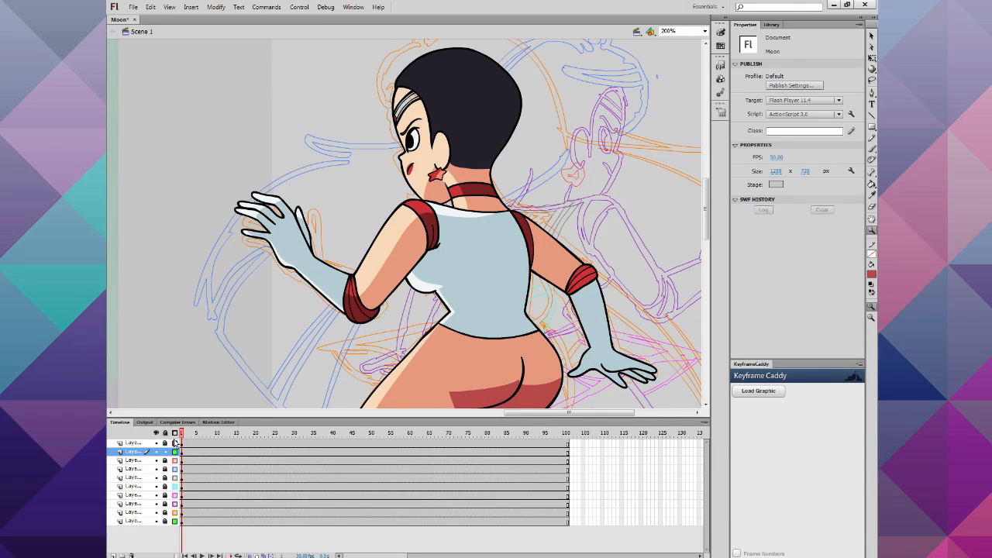
Step: Mix a golden yellow (RGB 243, 211, 86) and fill the headband's wide middle stripe with it
click(872, 272)
click(871, 285)
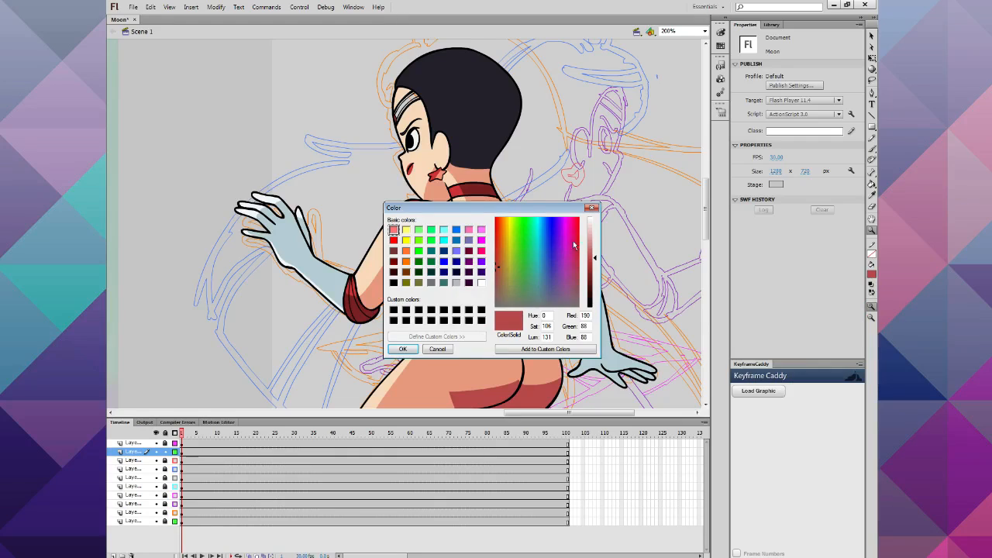
click(506, 245)
click(505, 227)
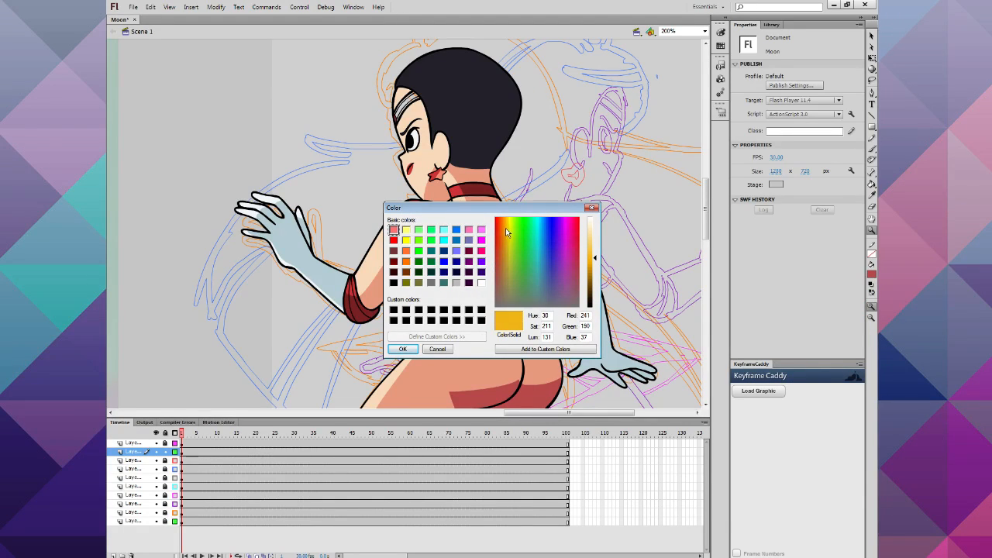
drag(505, 229, 507, 228)
click(594, 251)
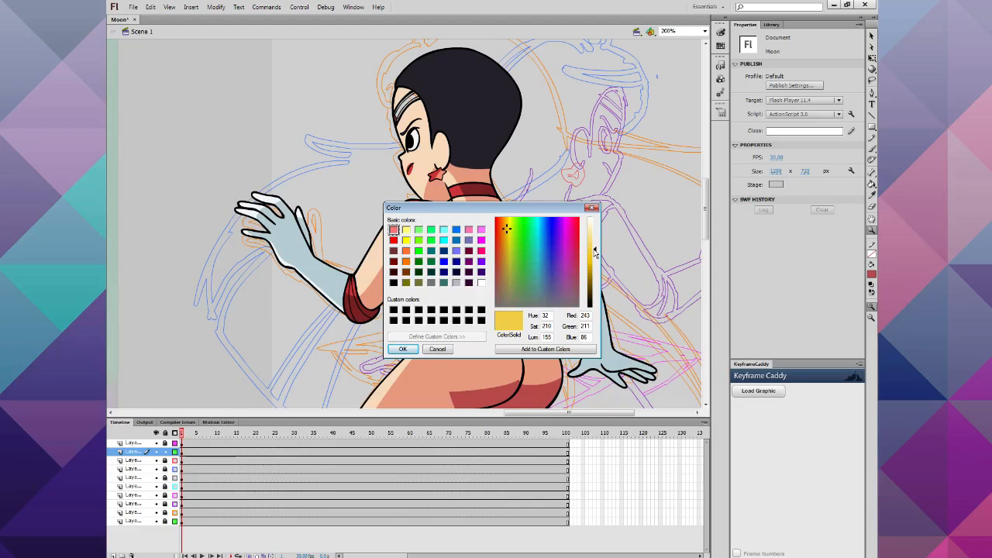
click(402, 349)
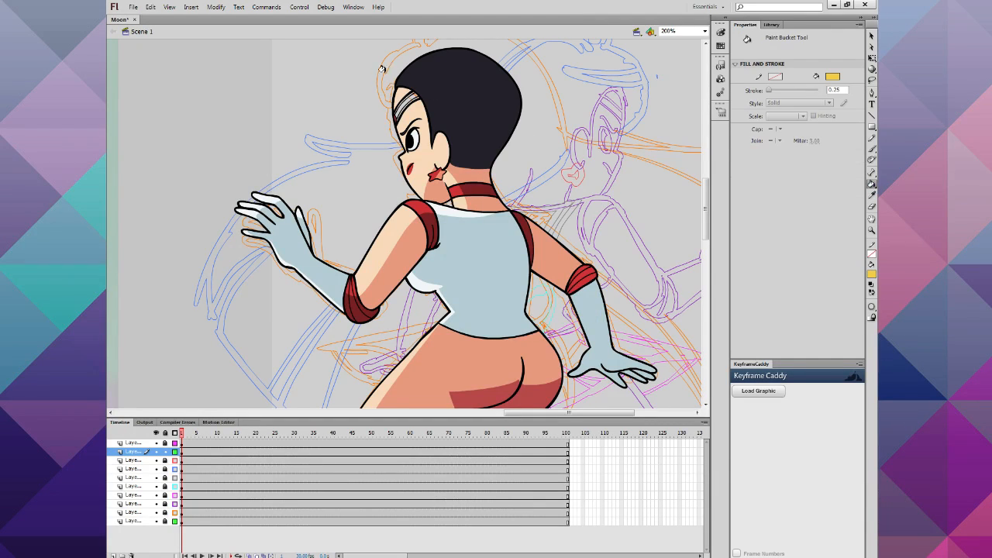
click(403, 91)
Step: Fill the headband's thin outer stripes with the same golden yellow, undoing the stray fill on the black outline
click(871, 231)
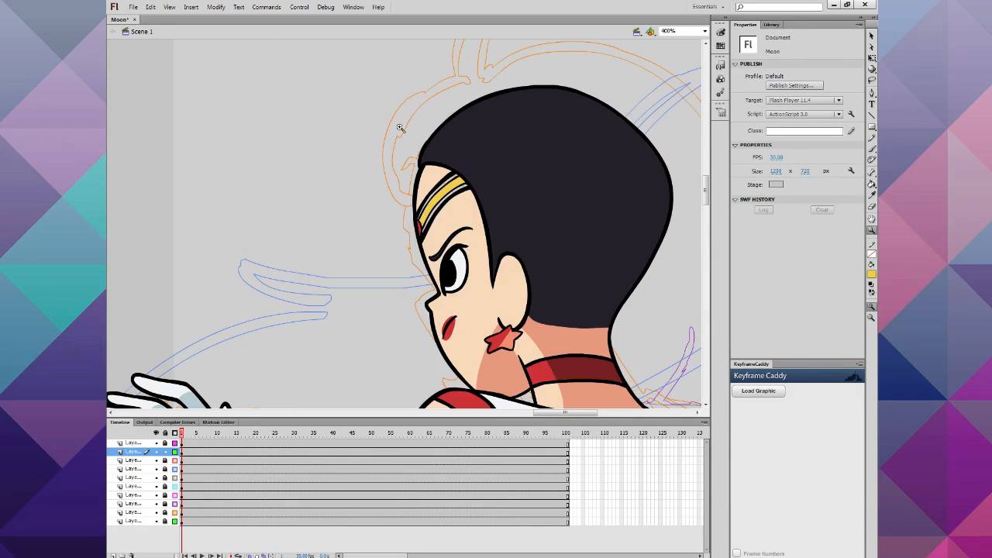
click(389, 118)
click(407, 187)
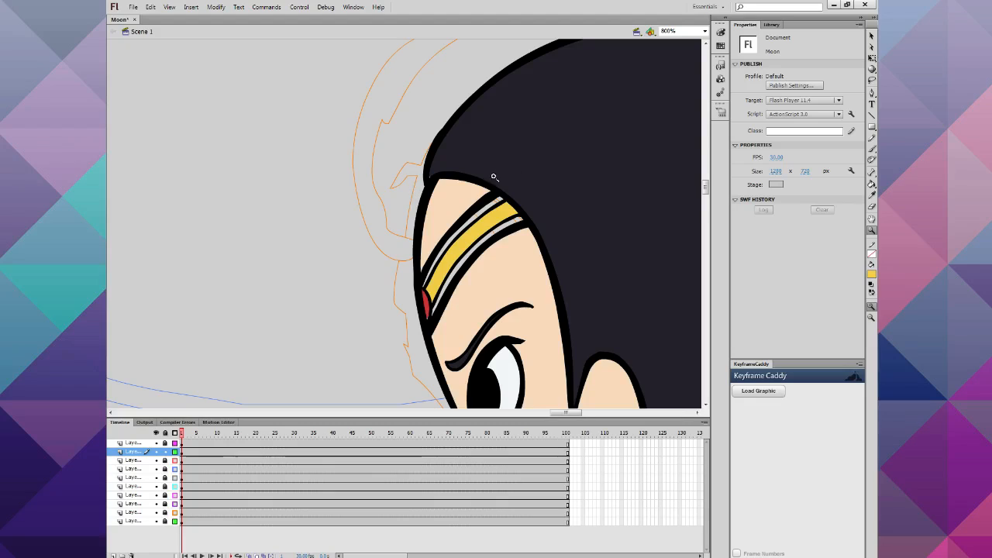
click(871, 183)
click(478, 206)
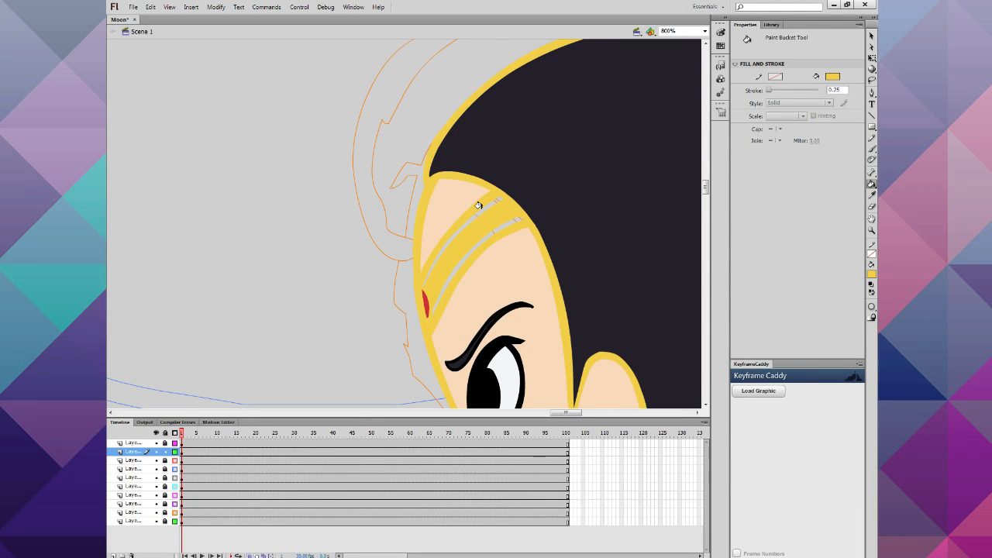
key(ctrl+z)
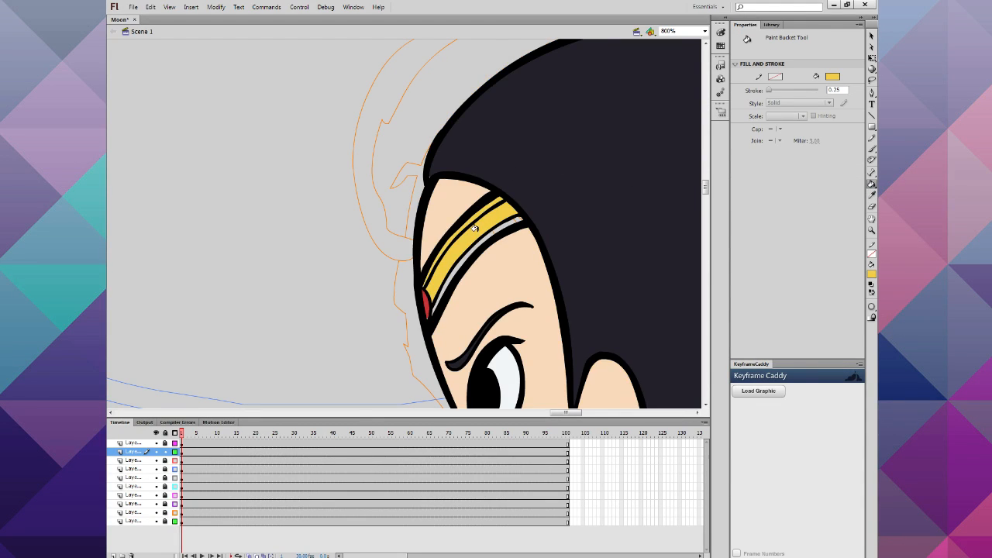
scroll(469, 224, down, 3)
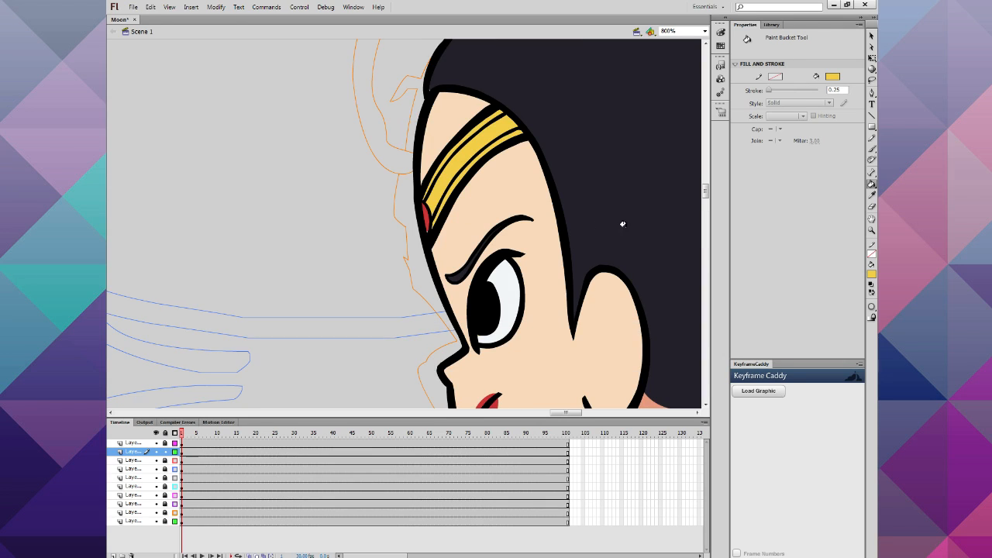
Step: Sample the shadow skin tone below the earring as the fill colour
scroll(629, 222, down, 5)
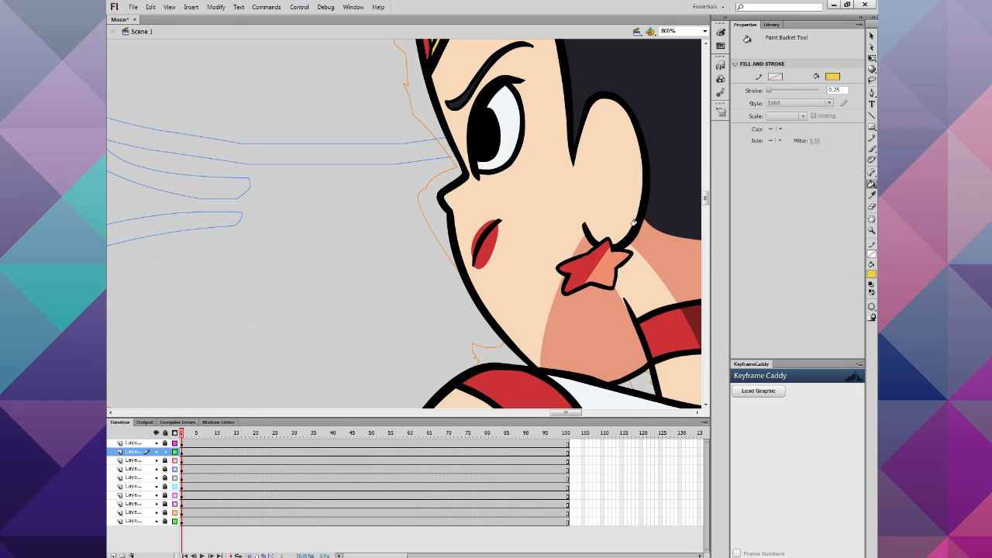
click(871, 276)
click(611, 312)
Step: Show the earring's layer as outlines and try to reshape the edge of the skin shadow behind the earring
click(870, 36)
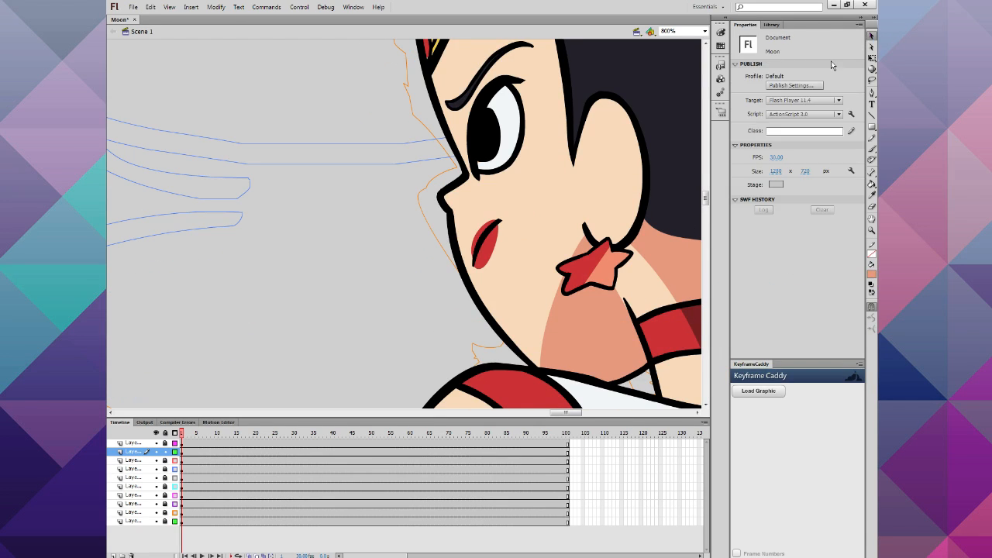
click(174, 443)
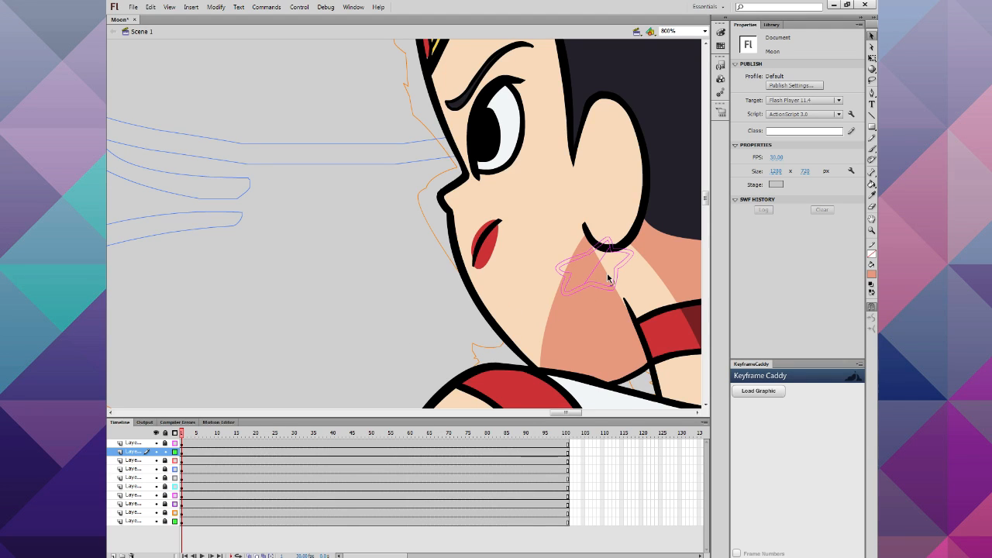
drag(610, 273, 600, 246)
key(ctrl+z)
Step: Pencil a green guide line across the forehead below the headband and fill the enclosed strip with the sampled shadow skin tone
scroll(505, 297, up, 5)
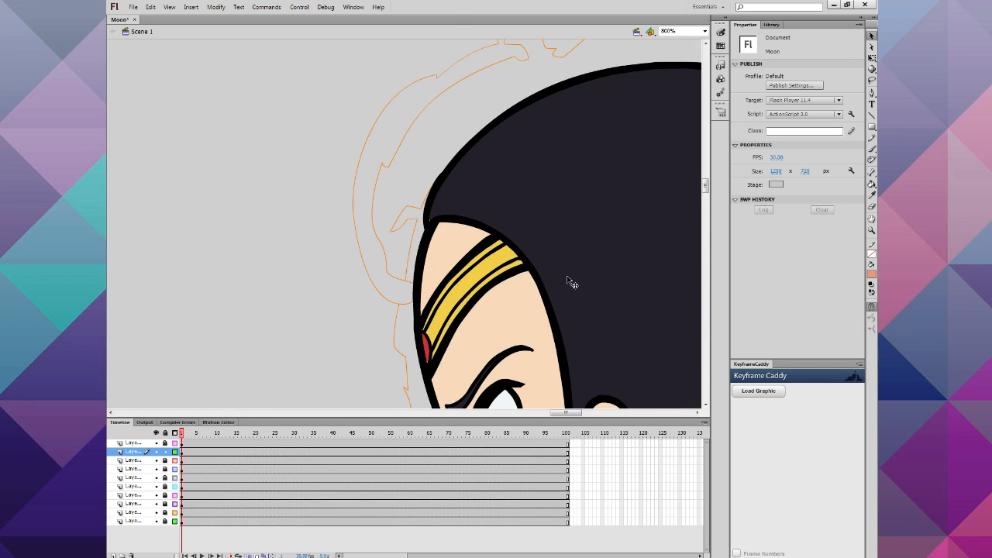
click(872, 149)
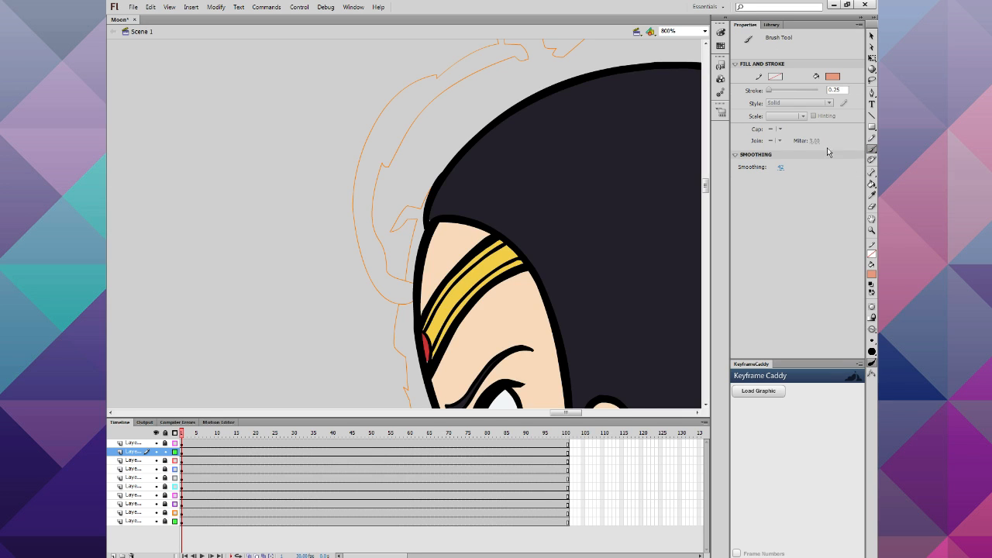
scroll(553, 229, down, 2)
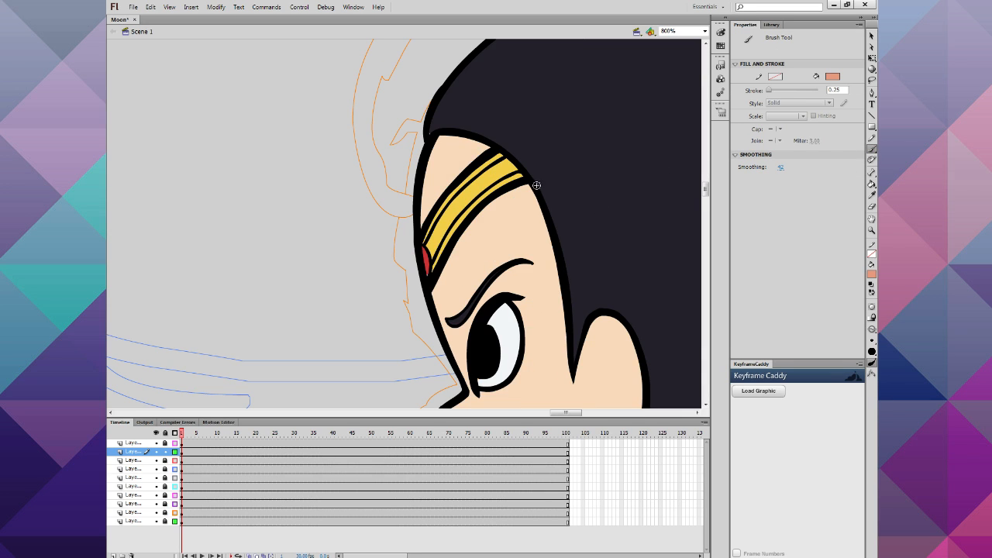
click(870, 138)
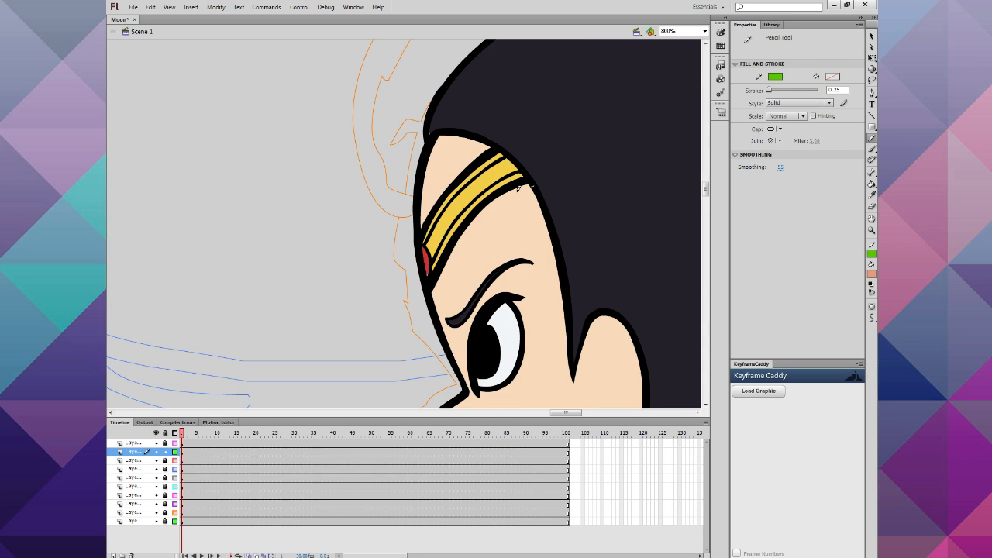
mouse_move(517, 188)
mouse_down()
mouse_move(414, 301)
mouse_move(431, 280)
mouse_up()
key(ctrl+z)
scroll(432, 244, down, 1)
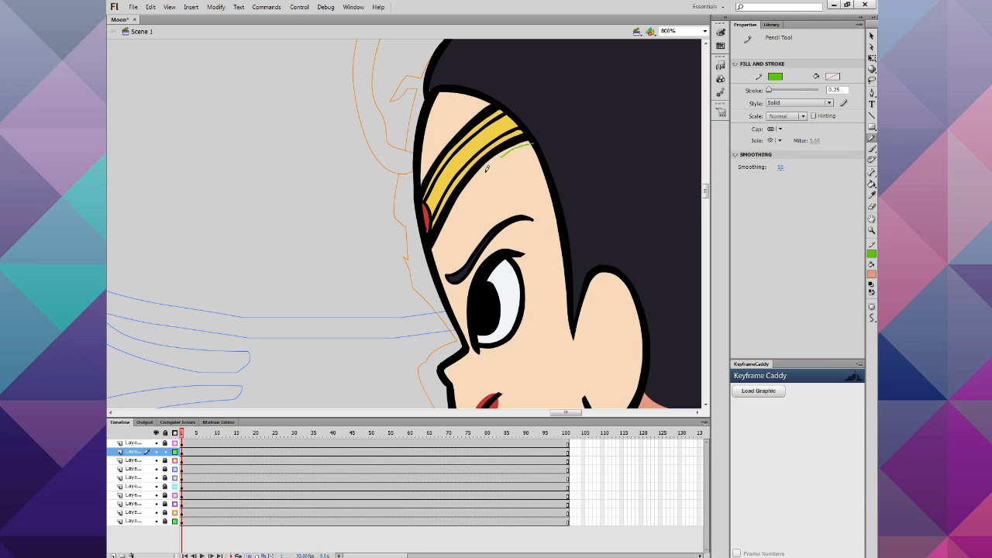
drag(487, 169, 416, 261)
click(872, 184)
click(470, 180)
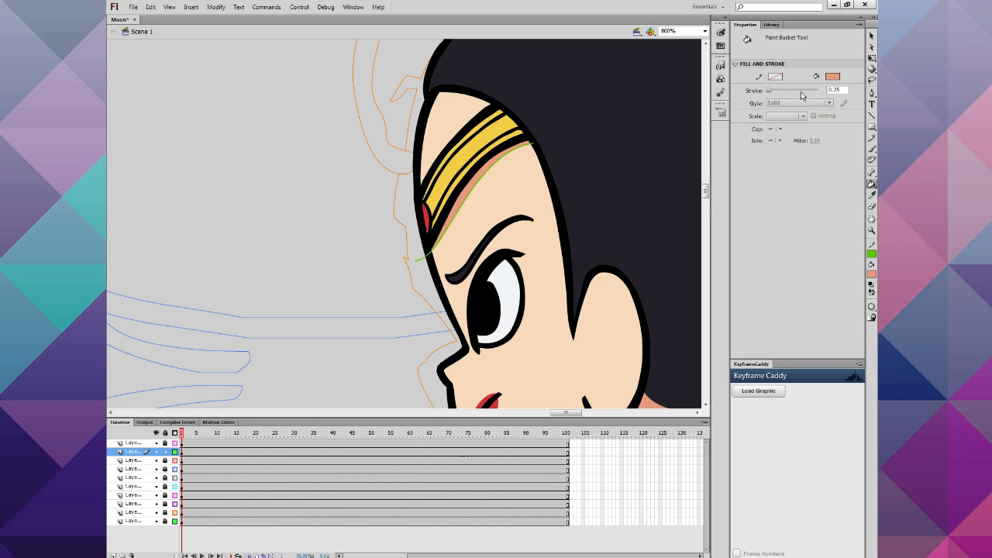
Step: Delete the green guide line below the headband and reshape the forehead shadow's edge into a thinner strip
key(v)
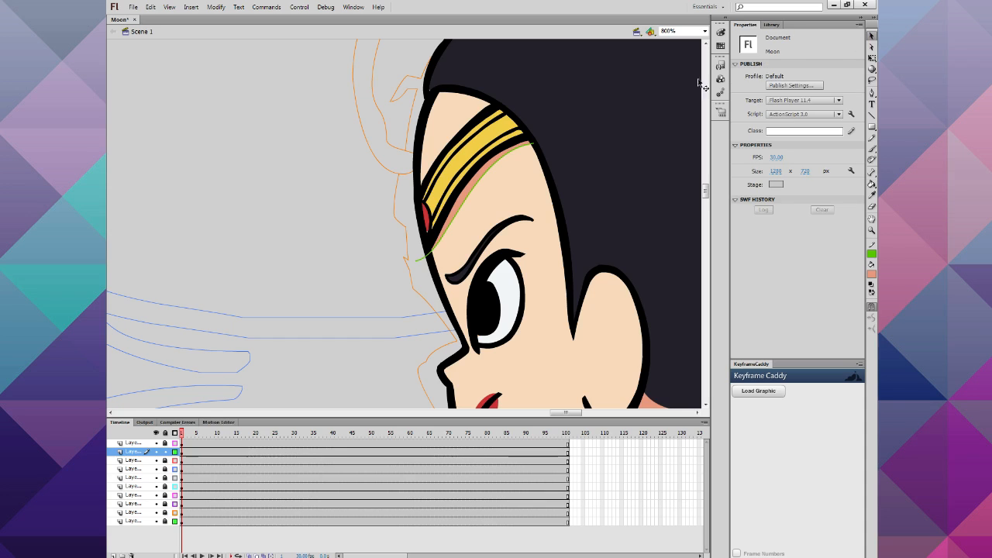
click(473, 197)
key(Delete)
drag(460, 208, 459, 197)
key(b)
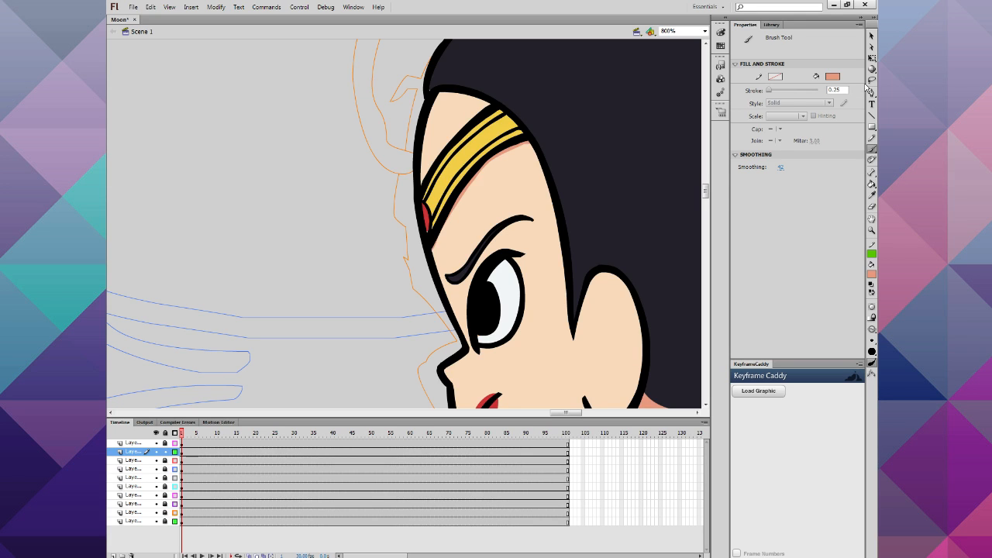
click(871, 79)
mouse_move(511, 139)
mouse_down()
mouse_move(468, 185)
mouse_move(482, 179)
mouse_up()
click(871, 35)
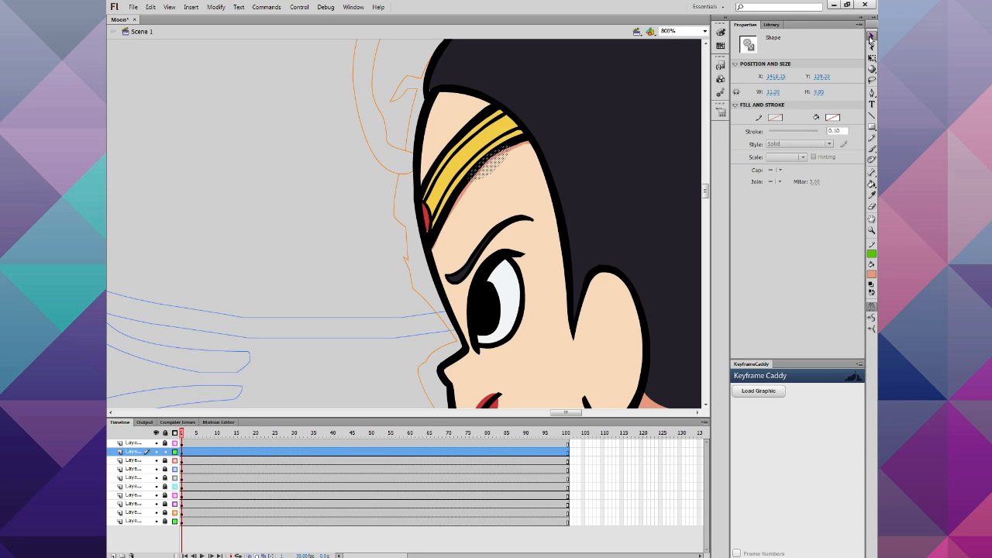
click(388, 267)
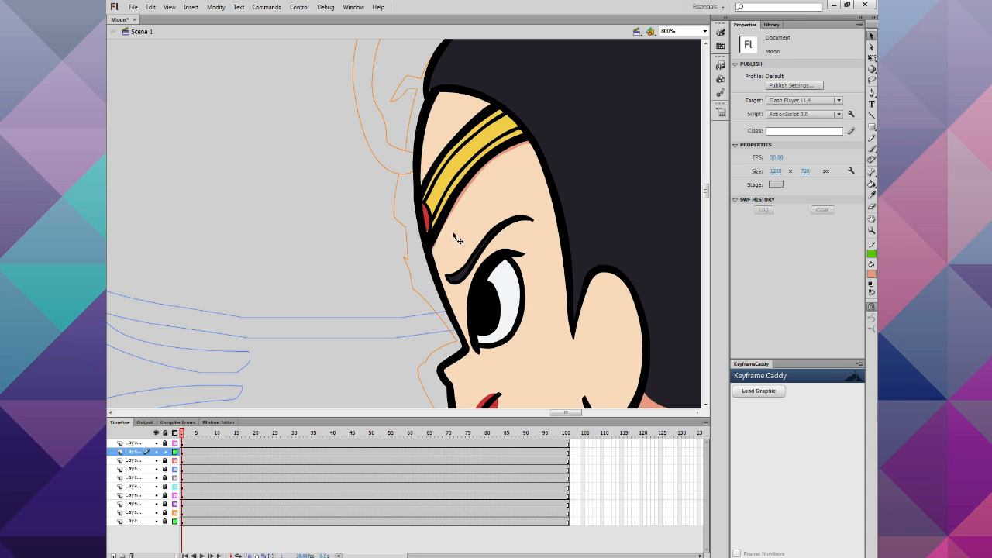
Step: Sample the headband gem's red as the fill colour and choose a paint mode for the Brush tool
click(873, 275)
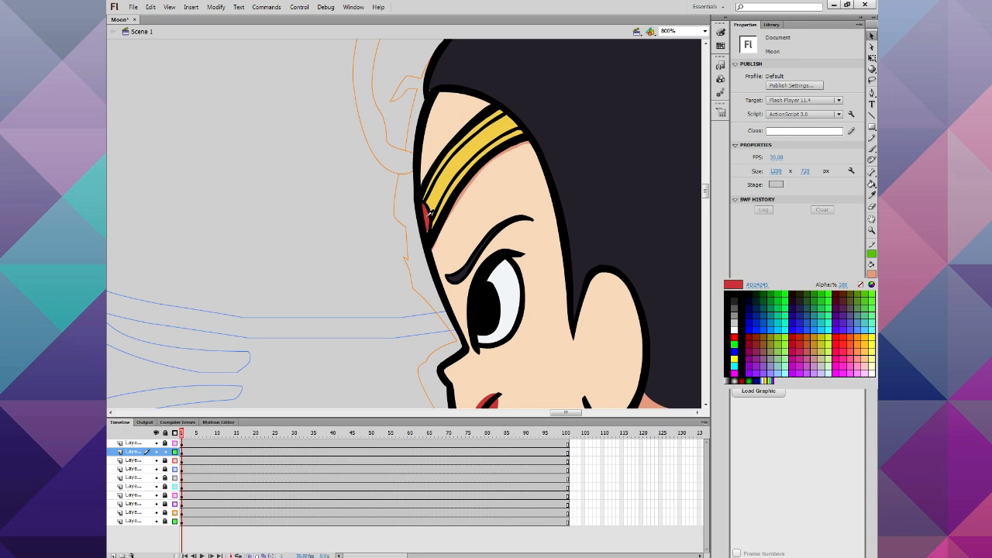
click(427, 217)
click(871, 148)
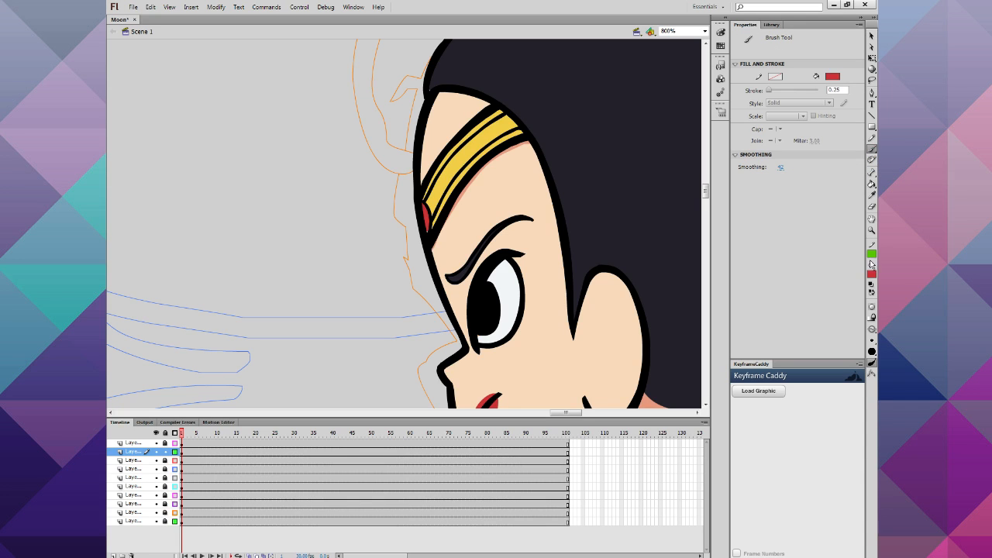
click(872, 328)
click(849, 346)
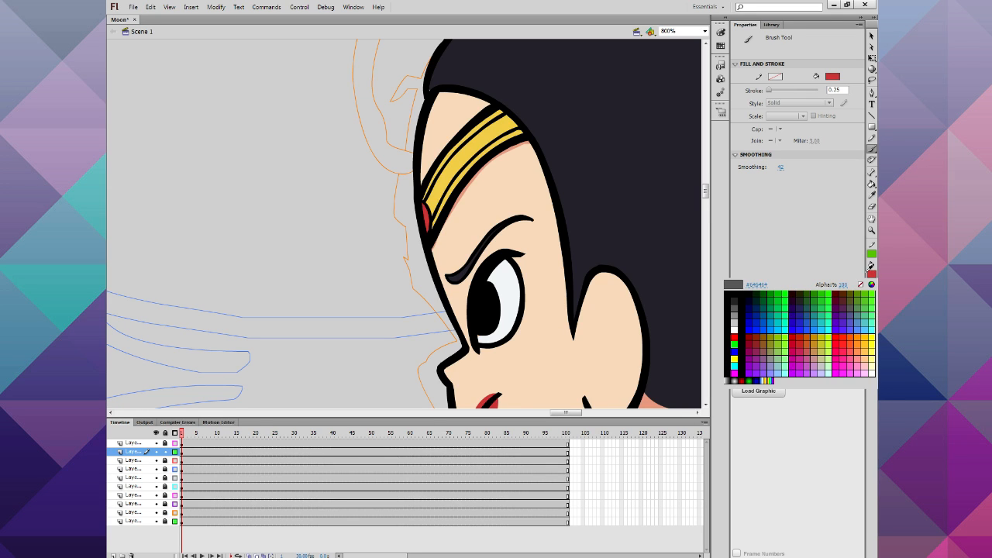
Step: Mix a dark purple fill colour with hue 212, saturation 95 and luminosity 92
click(871, 284)
click(577, 275)
mouse_move(576, 273)
mouse_down()
mouse_move(591, 272)
mouse_move(569, 272)
mouse_up()
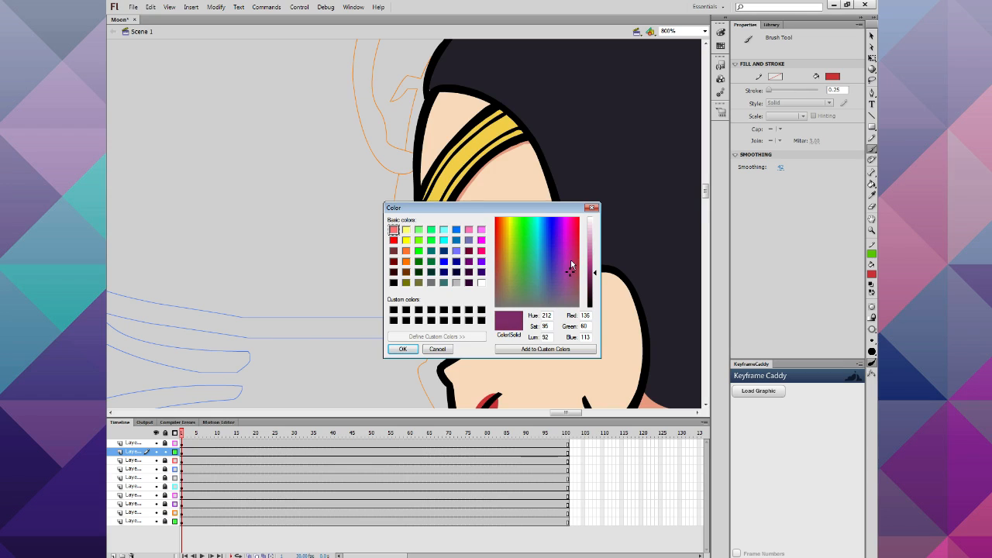
click(402, 349)
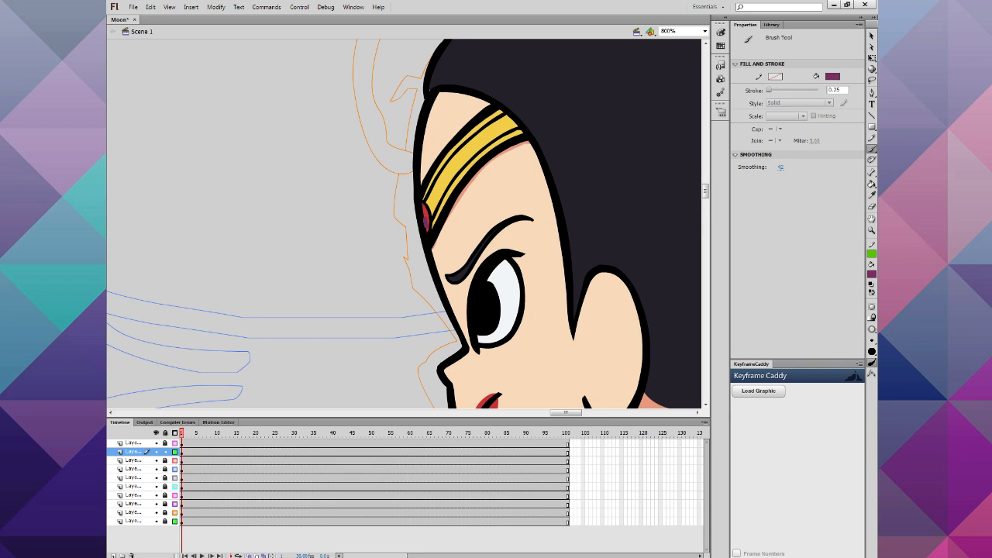
Step: Undo the first purple stroke, brush the gem's shadow again and trim its edge with the gem's sampled red
key(ctrl+z)
drag(419, 220, 424, 223)
click(870, 275)
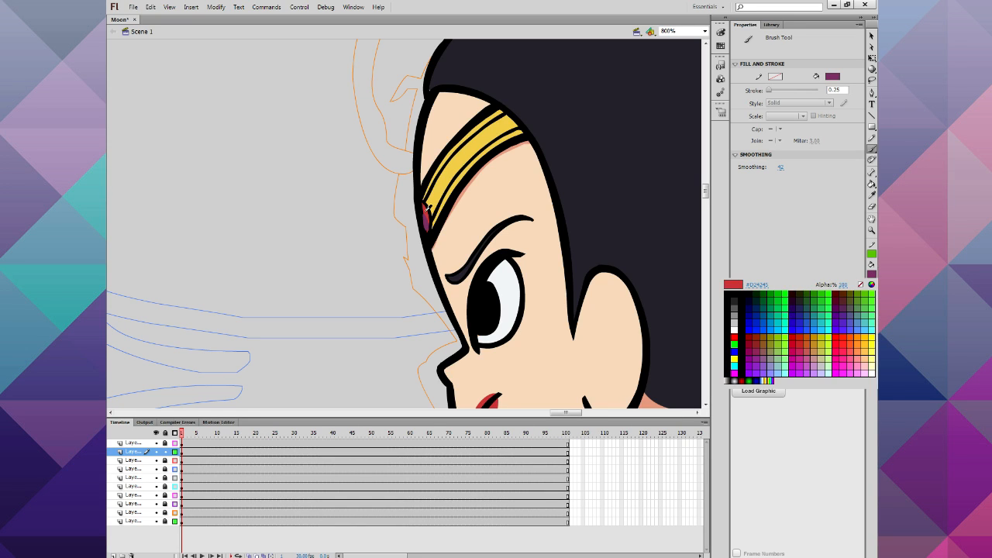
click(797, 354)
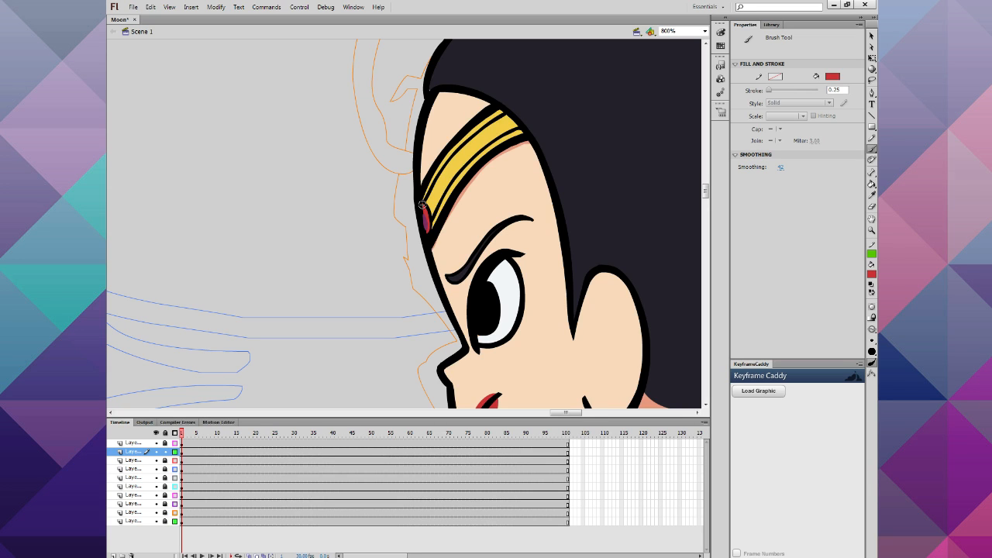
Step: Mix a pale peach fill colour and brush a small highlight on the upper part of the headband gem
click(871, 274)
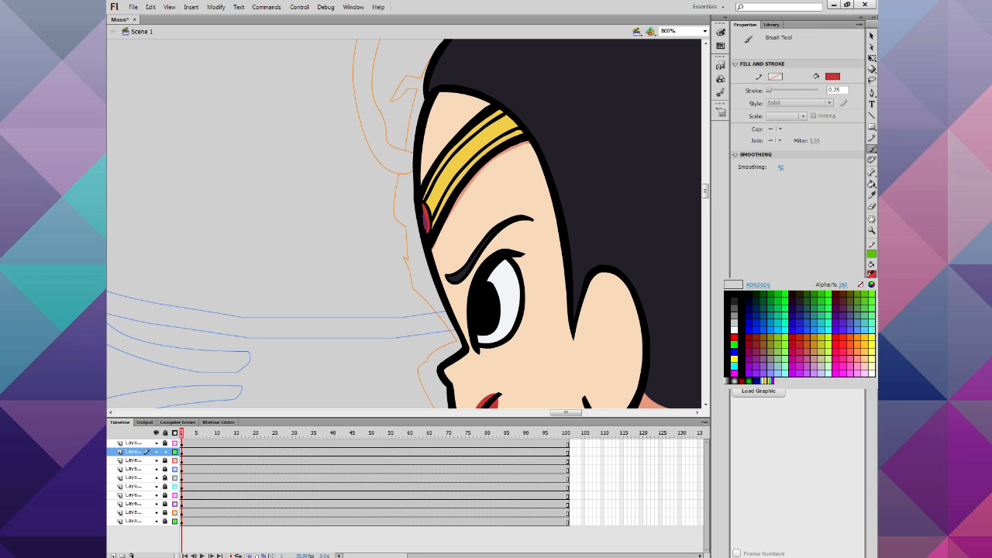
click(871, 283)
click(590, 231)
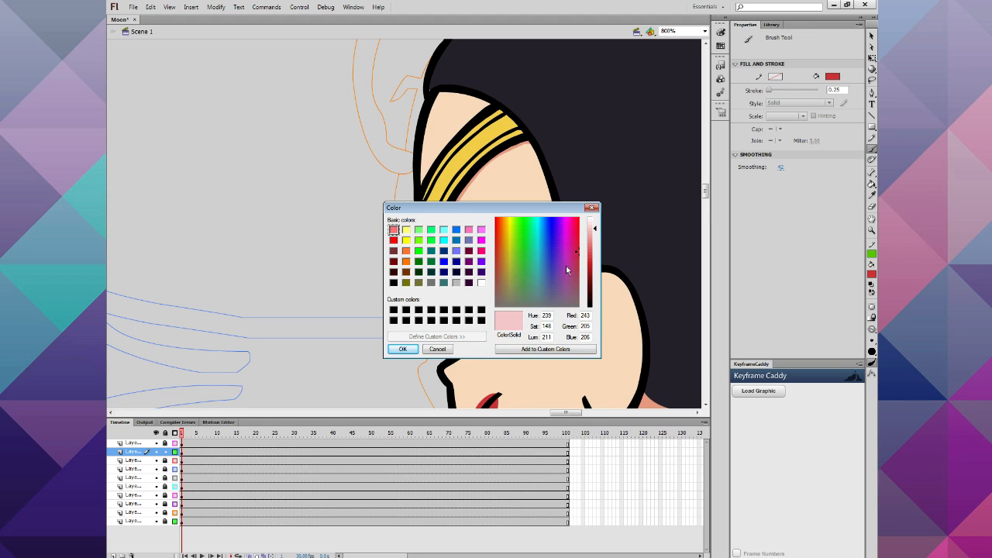
click(502, 254)
click(502, 243)
click(403, 349)
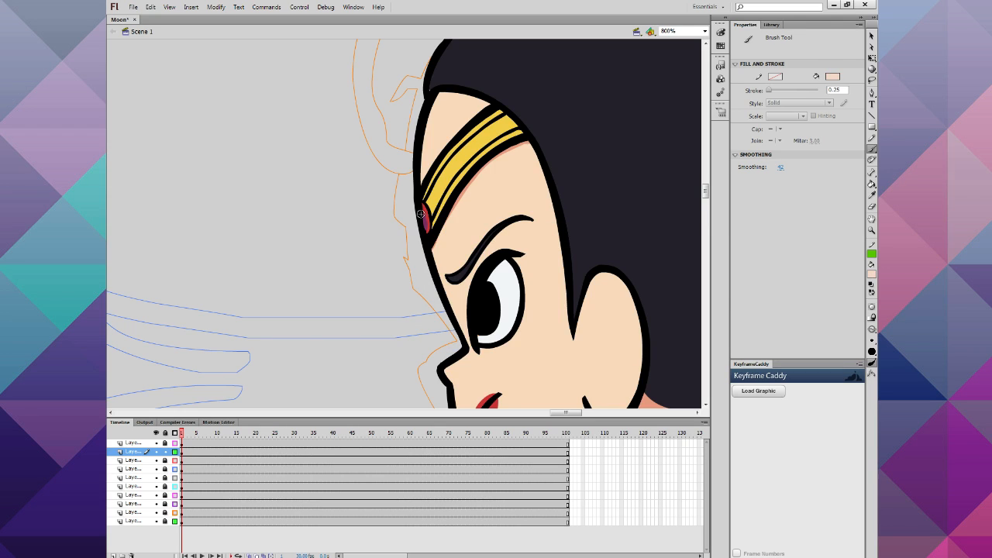
drag(425, 209, 424, 212)
Step: Sample the outline's black as the fill colour and undo the last edit
click(871, 273)
click(420, 191)
key(ctrl+z)
Step: Pencil two green guide lines across the headband to bound a highlight, undoing the first attempt
key(y)
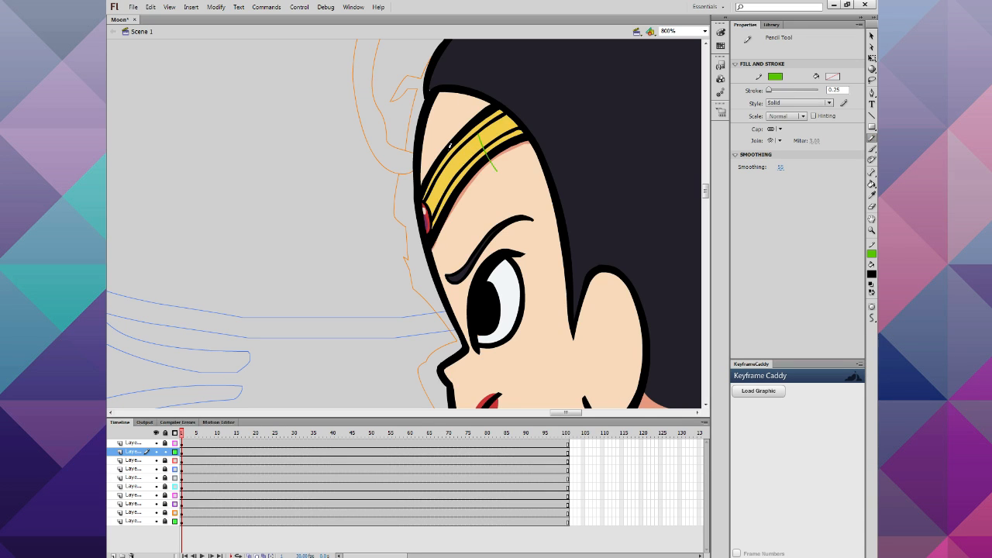
key(ctrl+z)
drag(459, 194, 452, 229)
Step: Mix a pale yellow (RGB 241, 238, 171) and fill the headband's stripes between the two guide lines with it
click(872, 275)
click(871, 283)
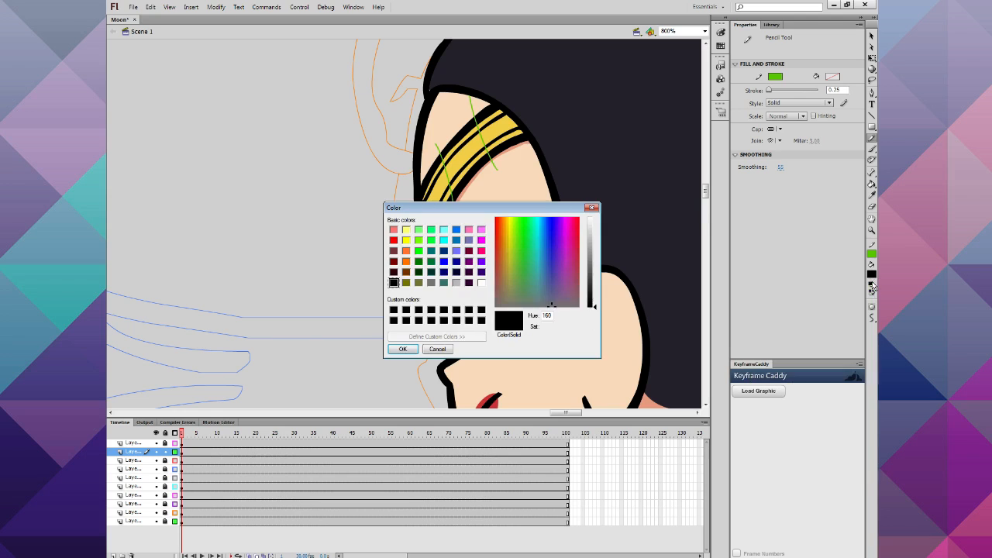
click(507, 244)
click(590, 234)
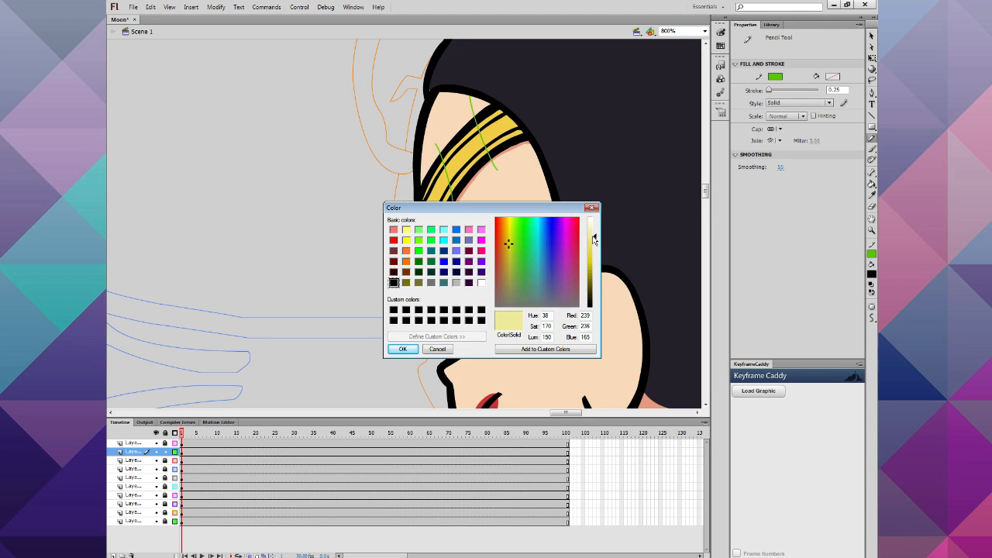
click(402, 349)
click(872, 184)
click(466, 161)
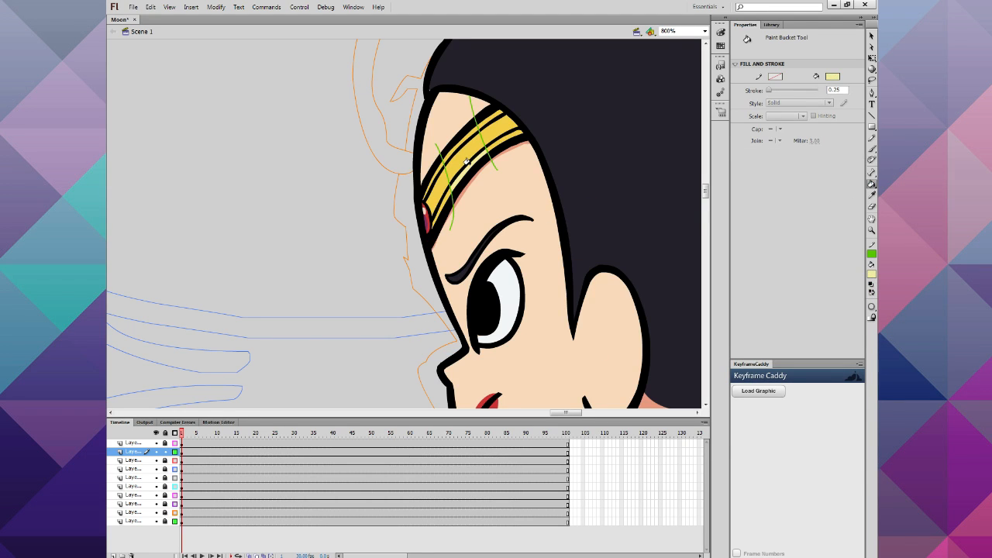
click(464, 152)
Step: Select the head area and set its stroke to none to remove the green guide lines
click(871, 36)
mouse_move(328, 81)
mouse_down()
mouse_move(580, 199)
mouse_move(709, 303)
mouse_up()
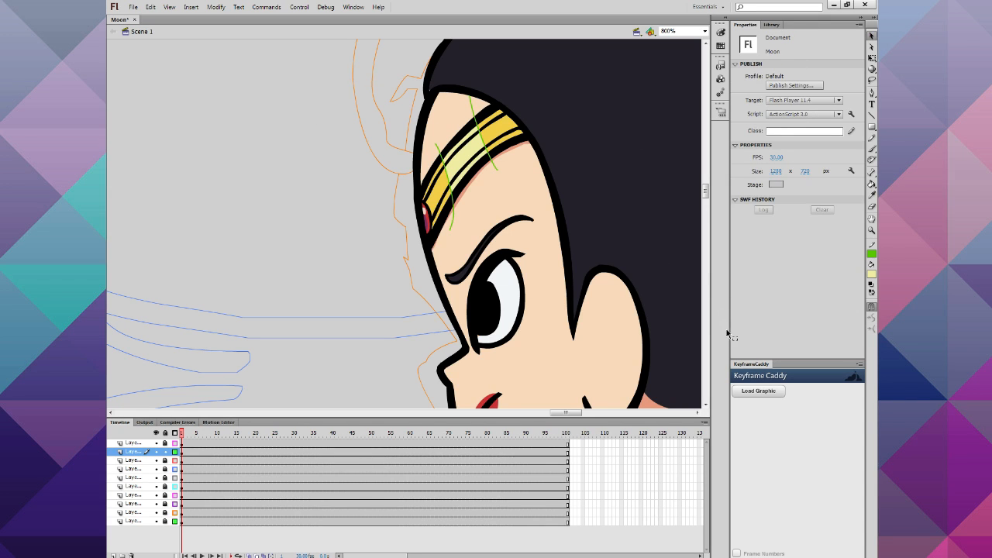
click(870, 254)
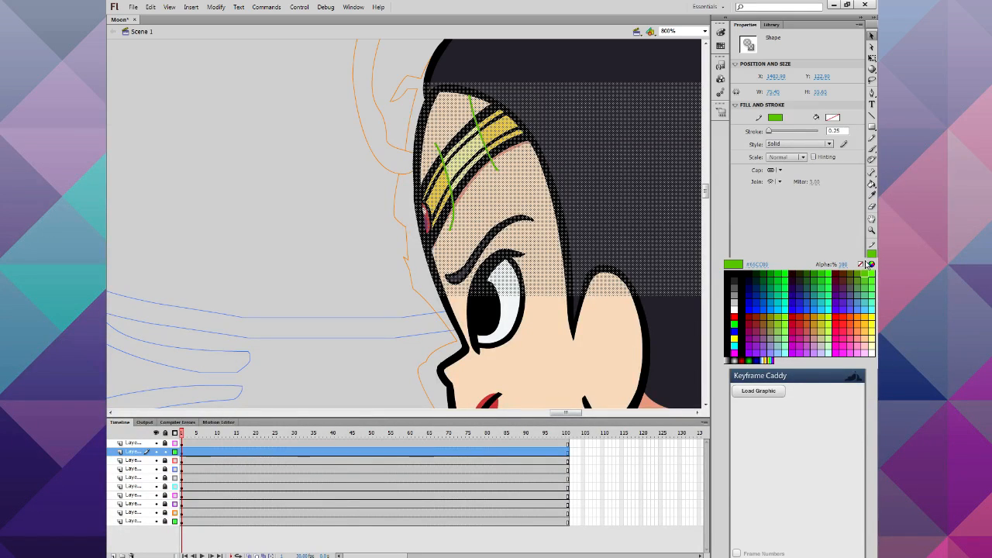
click(860, 264)
click(268, 306)
Step: Mix an orange-brown fill colour (RGB 207, 132, 82) for the headband's inner lines
scroll(268, 305, up, 2)
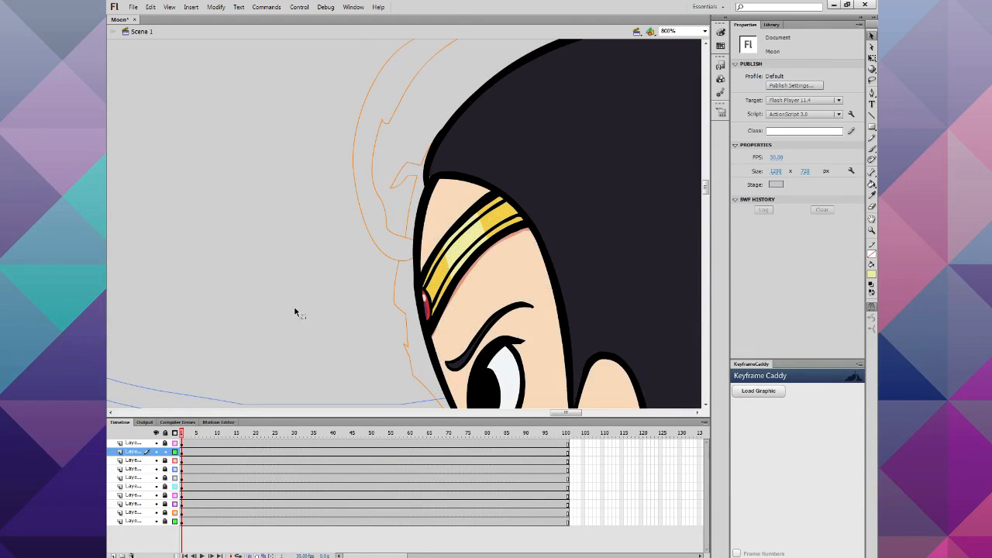
click(871, 275)
click(872, 272)
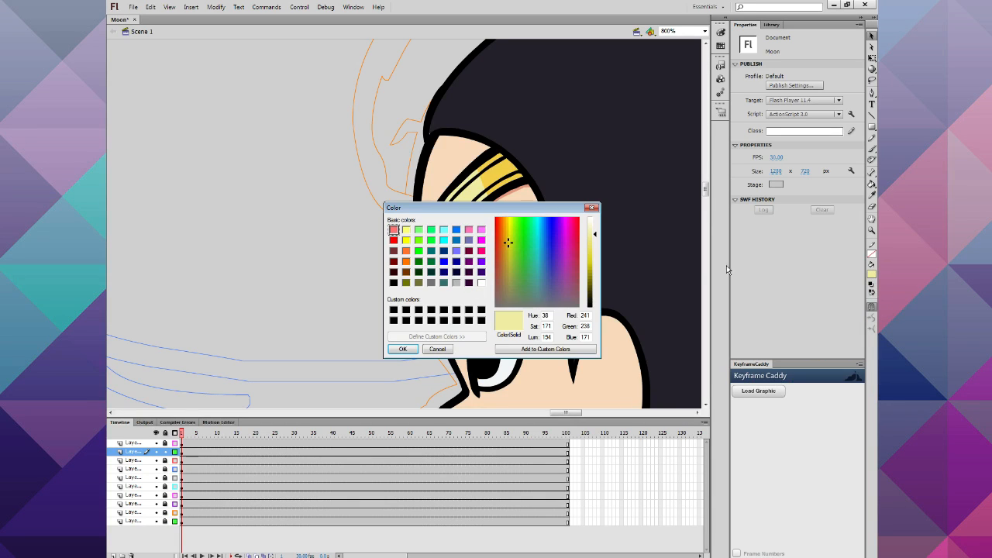
drag(505, 254, 496, 258)
click(594, 259)
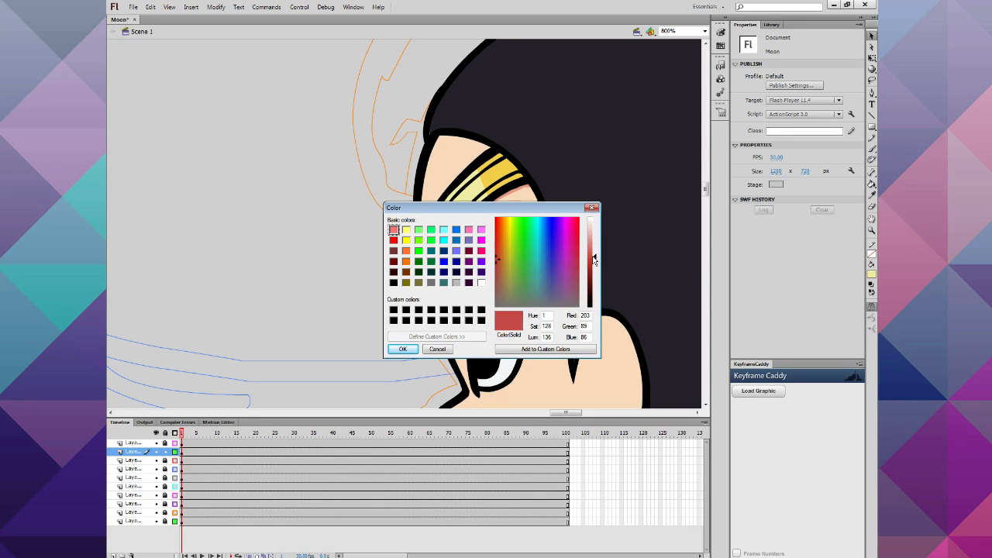
click(500, 253)
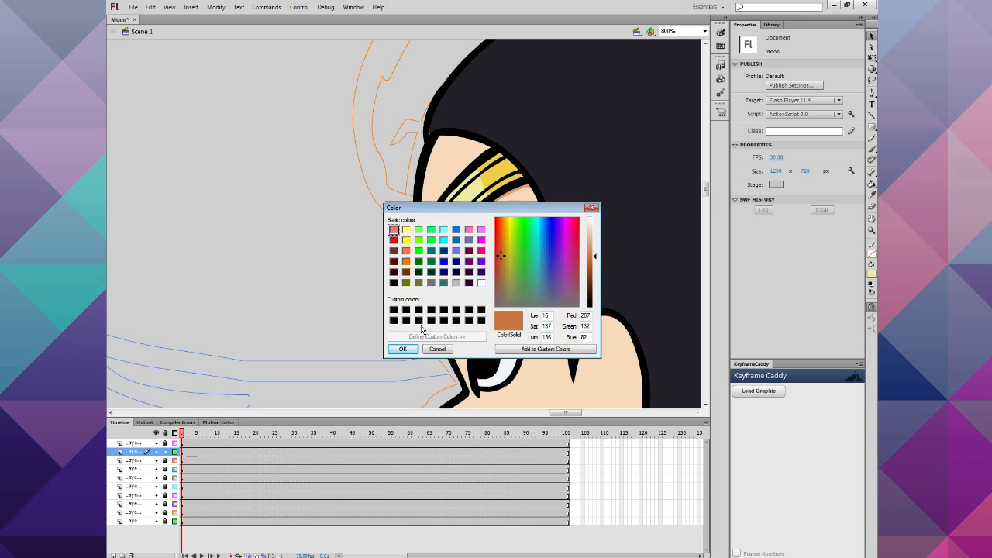
click(402, 349)
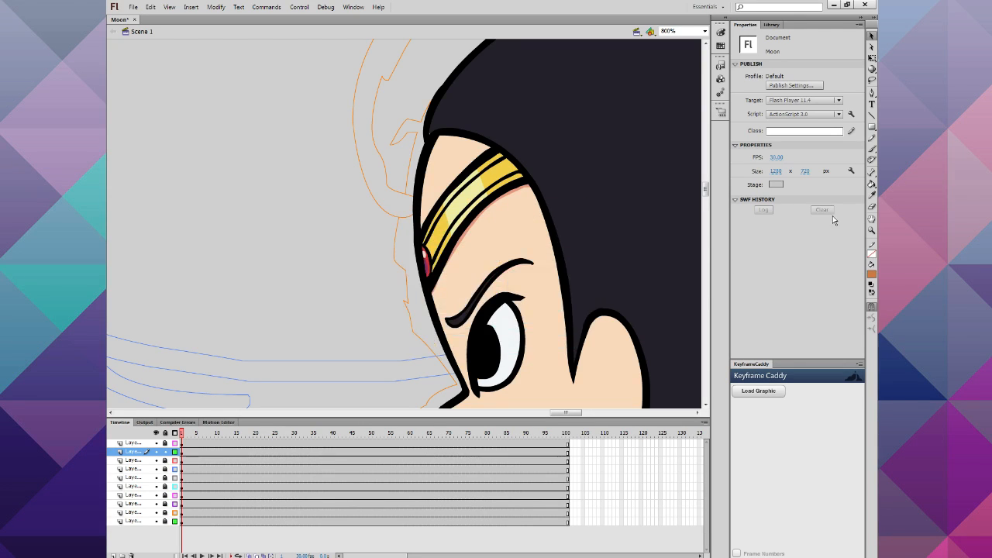
Step: Pencil green guides closing off the headband's ends and fill its two inner black lines with orange-brown, undoing the spill over the outline
click(872, 139)
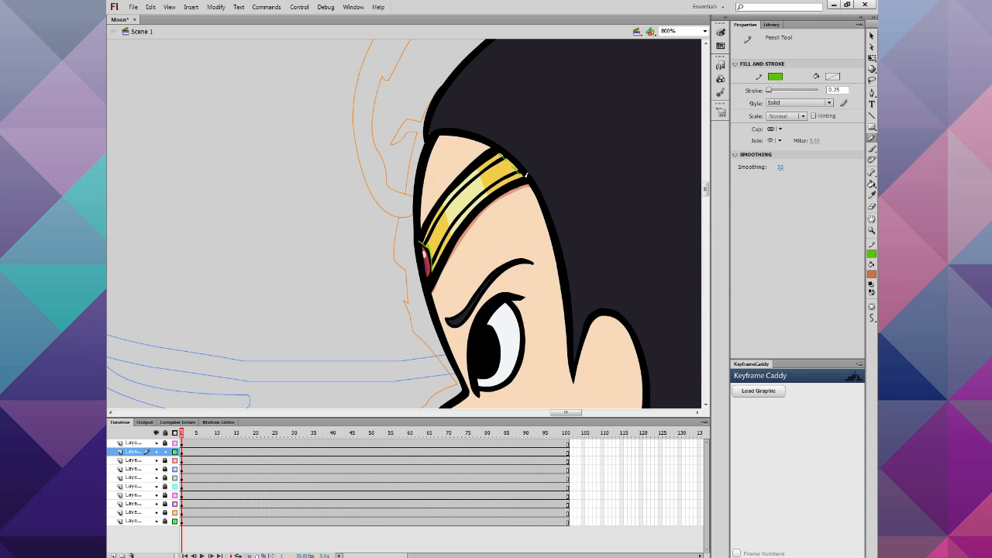
key(k)
click(493, 157)
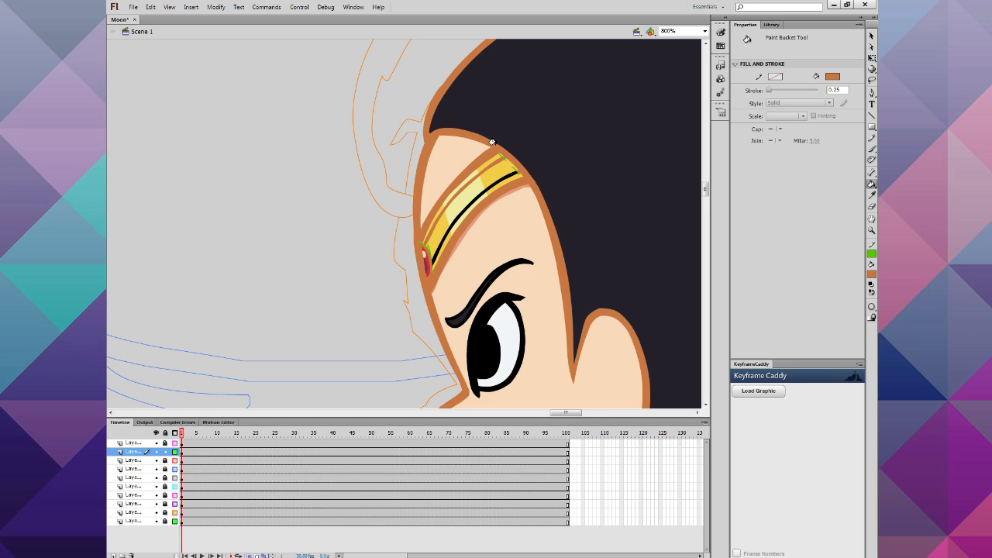
key(ctrl+z)
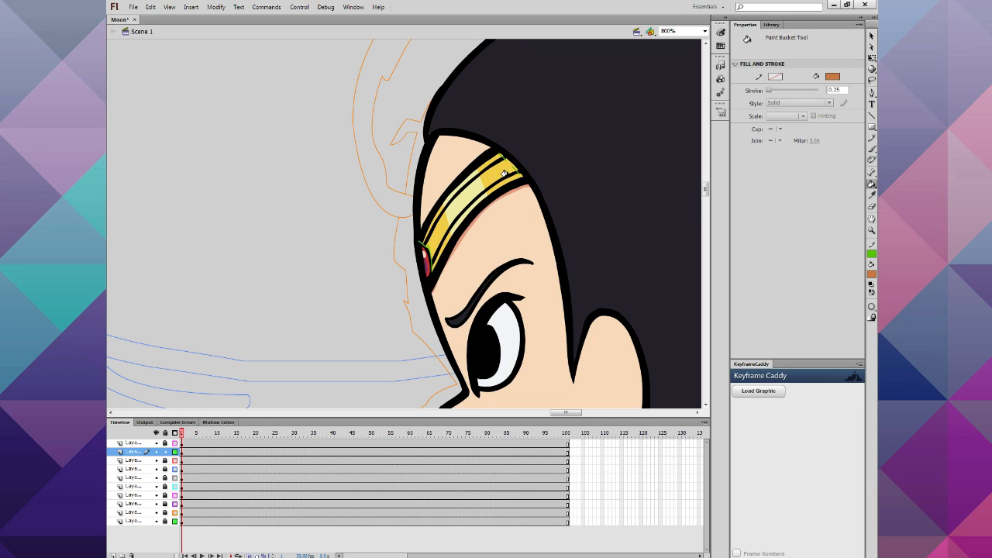
click(504, 177)
click(871, 138)
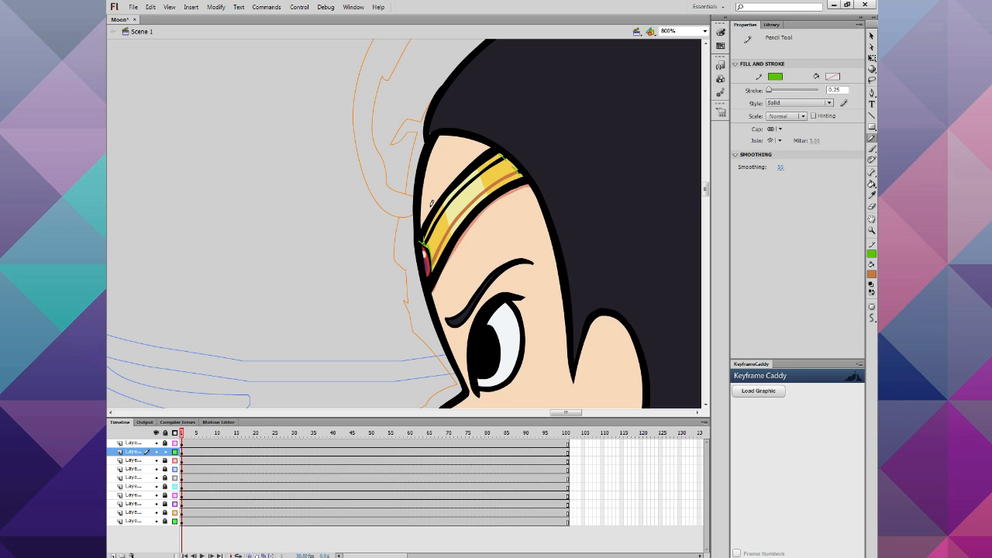
click(871, 184)
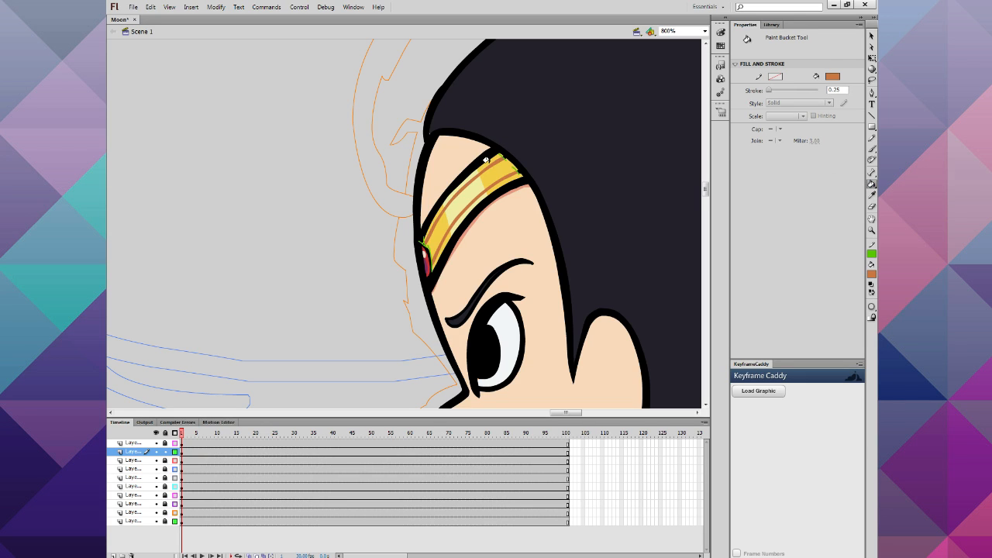
Step: Lasso the forehead and headband area and set its stroke to none to clear the guide lines
click(871, 80)
mouse_move(436, 130)
mouse_down()
mouse_move(564, 193)
mouse_move(406, 310)
mouse_move(434, 136)
mouse_up()
click(871, 255)
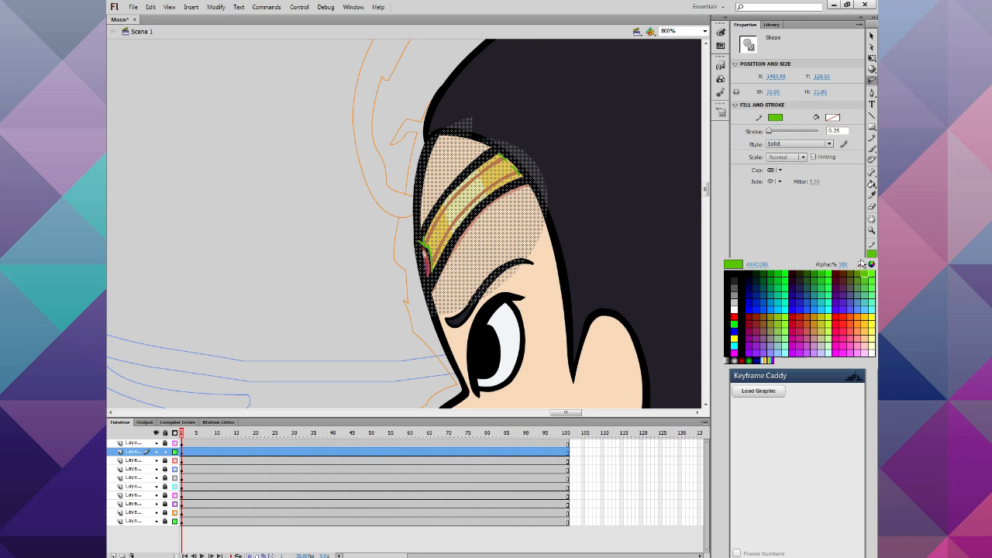
click(860, 266)
click(382, 301)
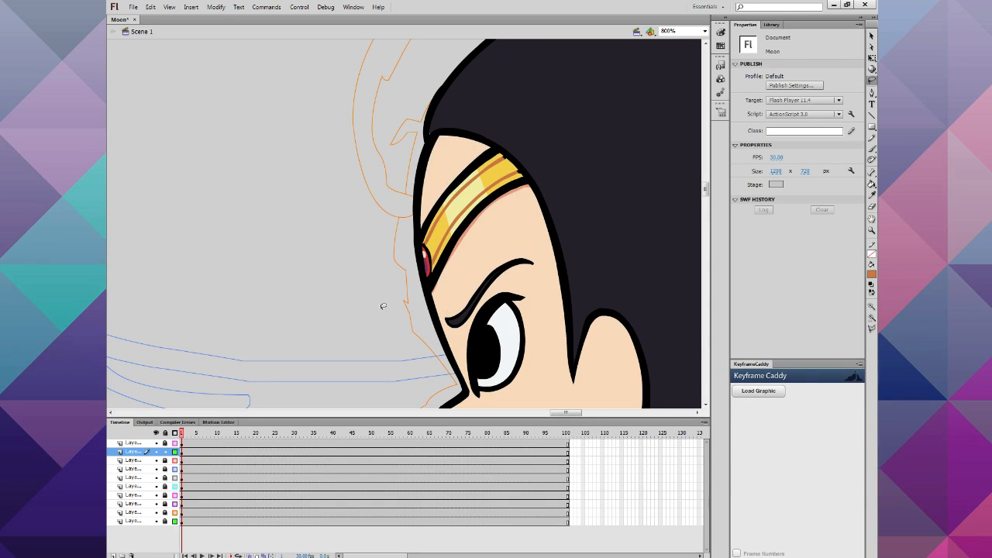
Step: Take up the Brush tool with a black fill for touch-ups on the headband
click(870, 148)
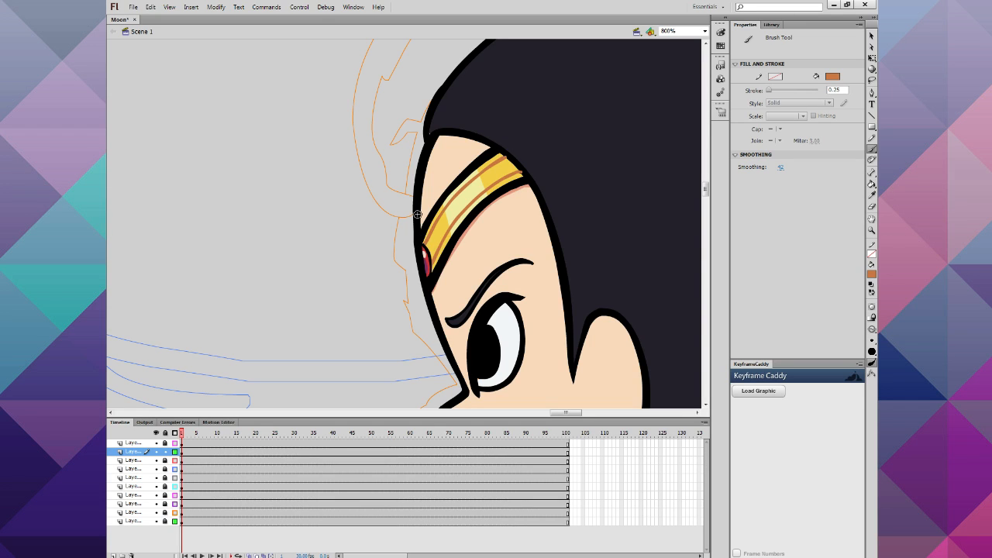
click(872, 275)
click(728, 297)
Step: Pencil a green guide across the headband's hair-side end and fill that section with a darker orange mixed from the headband yellow
click(871, 138)
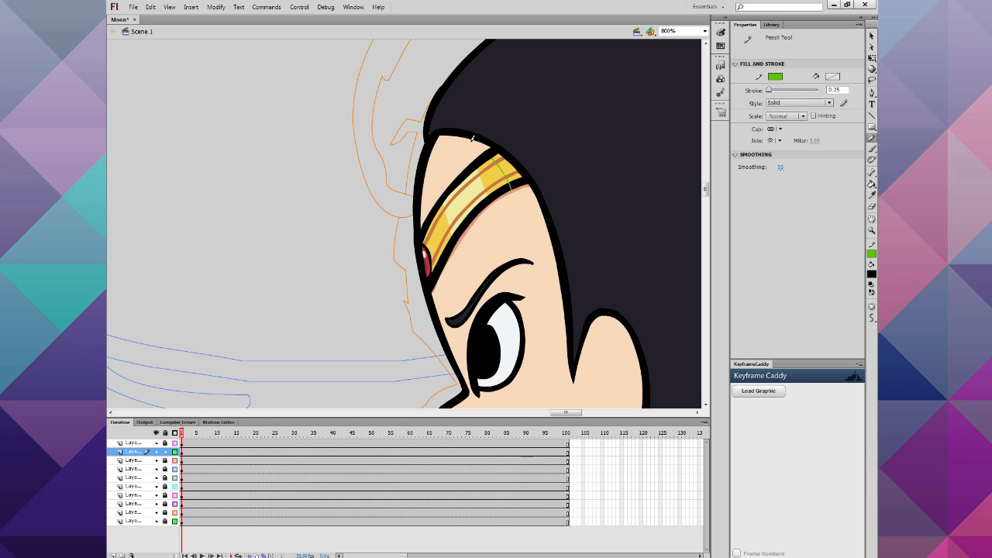
click(871, 274)
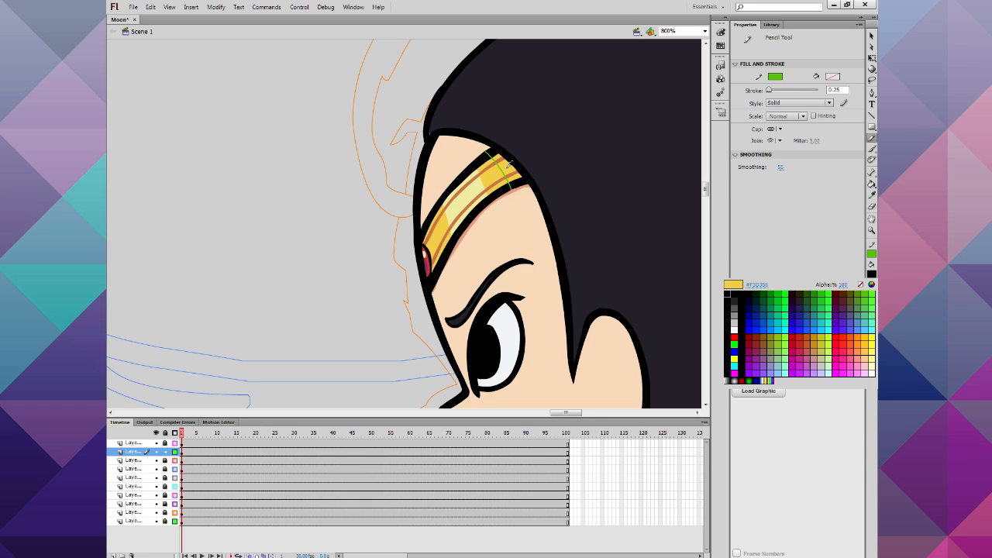
click(727, 370)
click(871, 274)
click(874, 284)
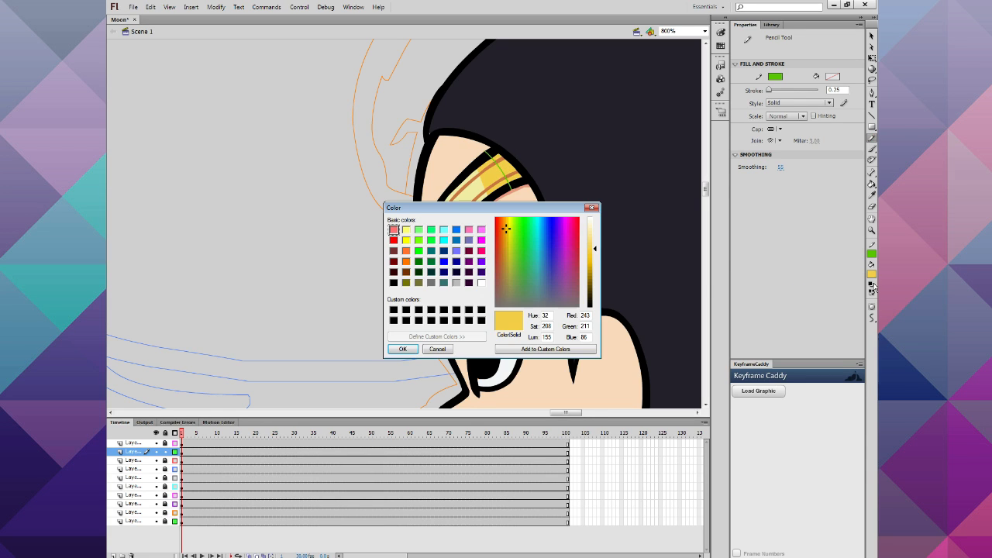
click(504, 234)
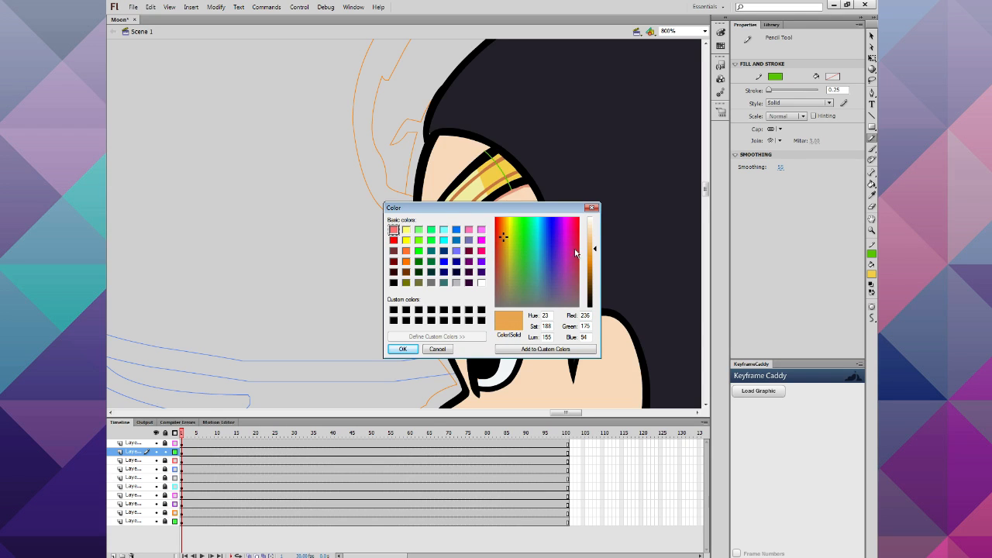
click(411, 349)
click(871, 185)
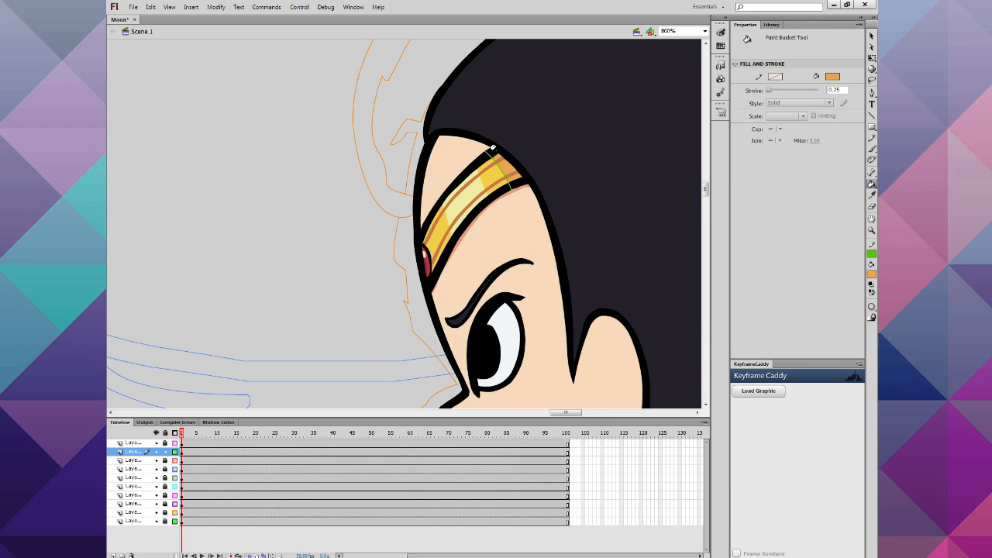
Step: Select the face and headband area and set its stroke to none to clear the green guides
key(ctrl+minus)
key(ctrl+minus)
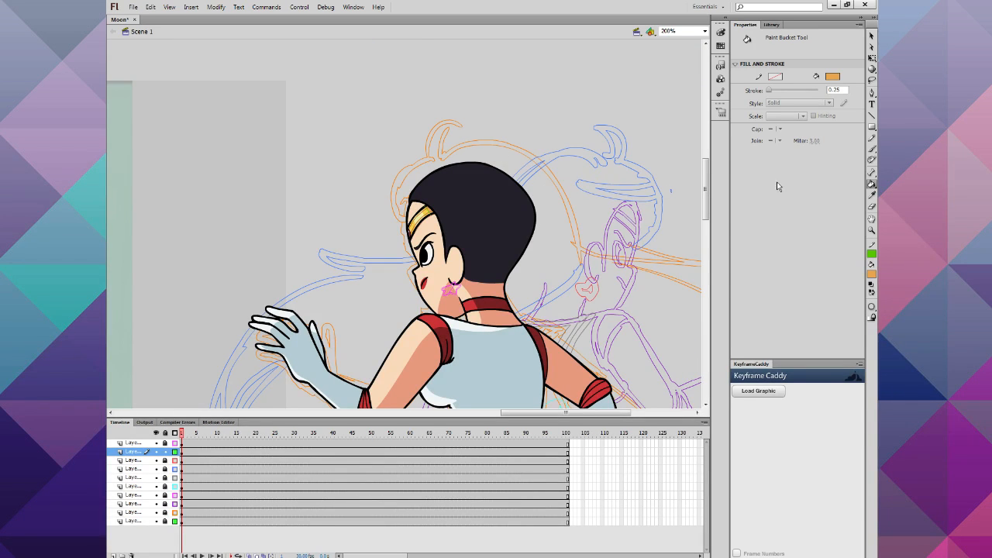
click(872, 36)
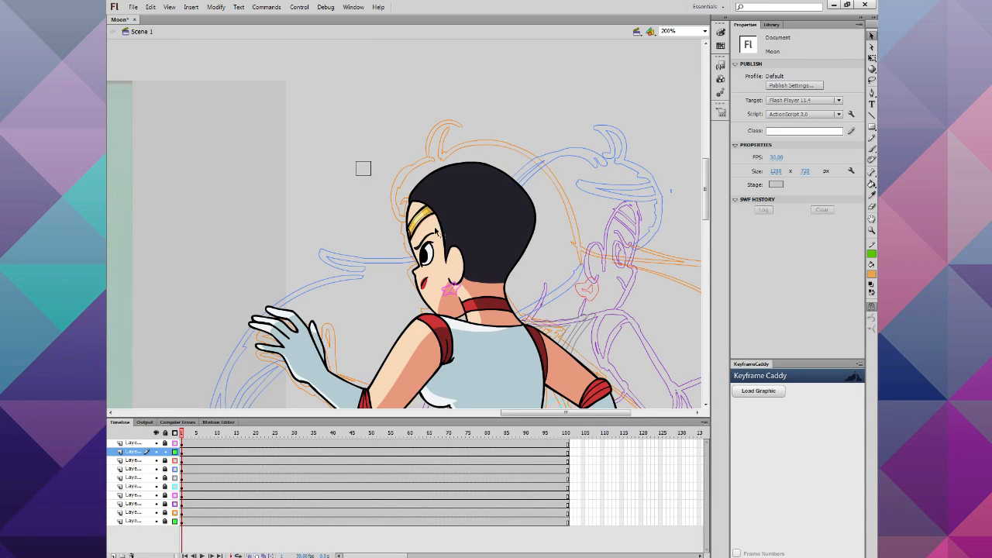
drag(357, 162, 490, 278)
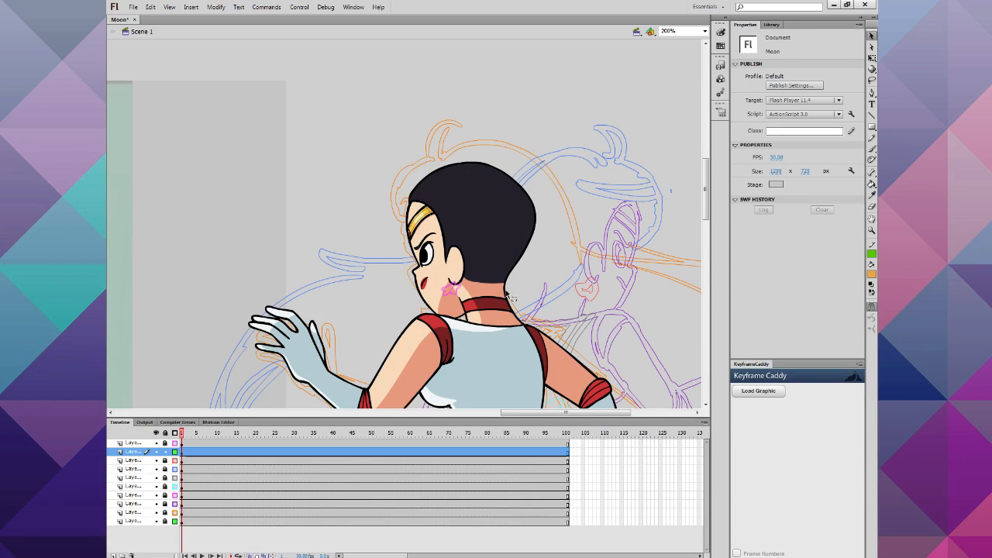
click(872, 258)
click(867, 266)
click(304, 260)
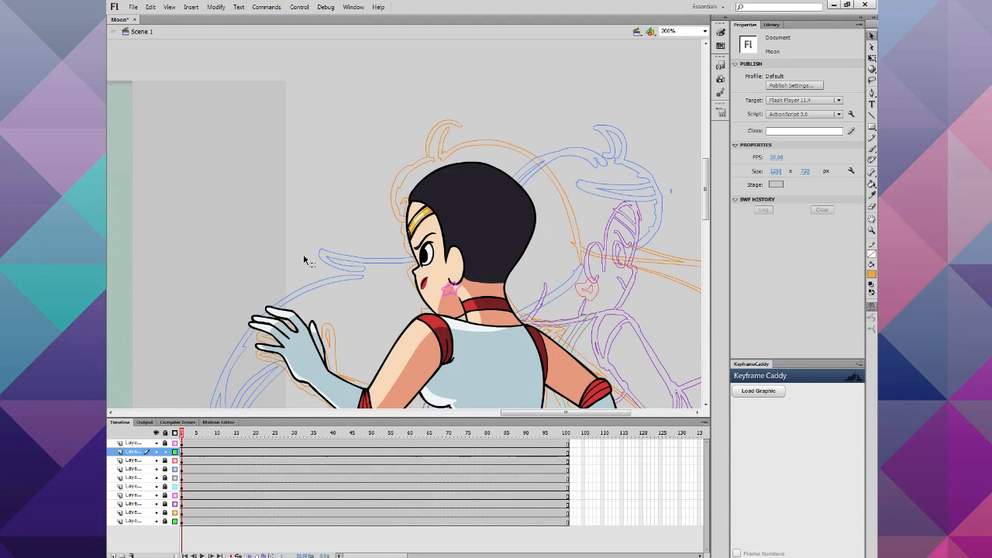
Step: Sample the lip red and mix a light salmon-pink fill colour from it for the lip highlight
click(872, 230)
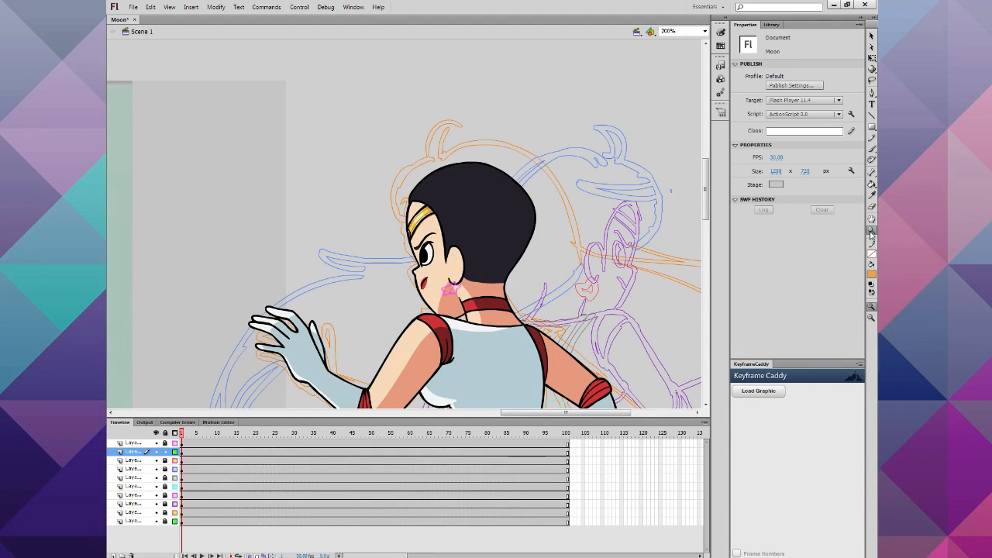
click(417, 290)
click(407, 221)
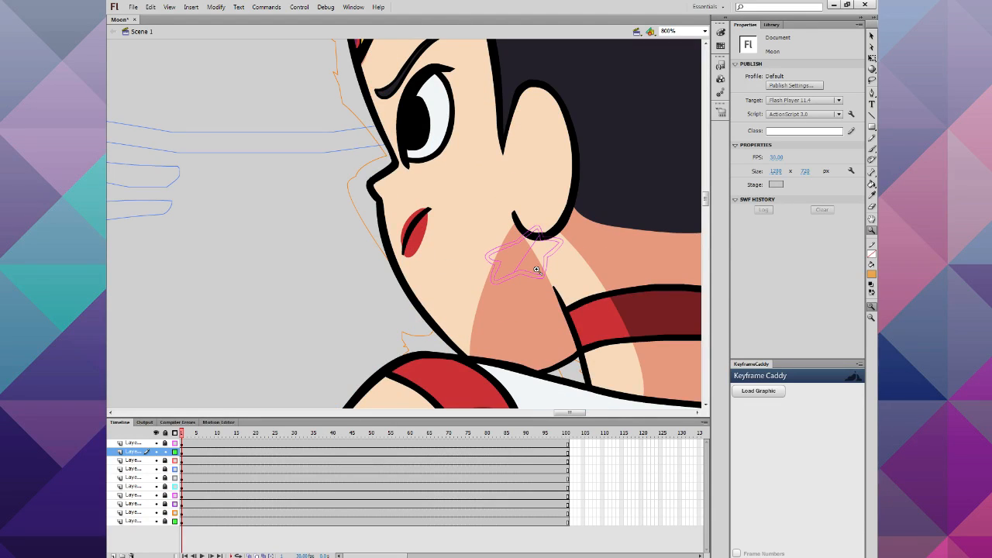
click(872, 274)
click(455, 375)
click(872, 275)
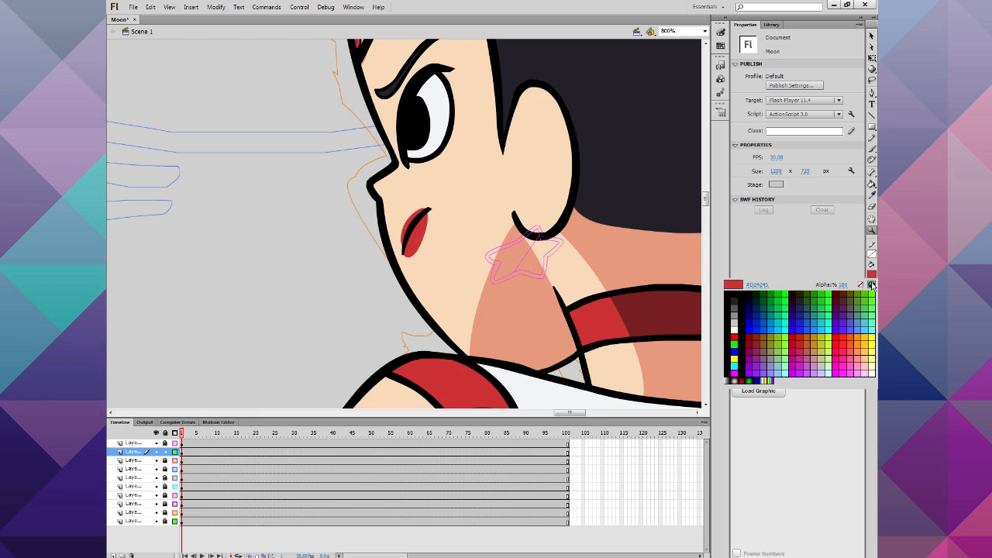
click(872, 282)
click(595, 244)
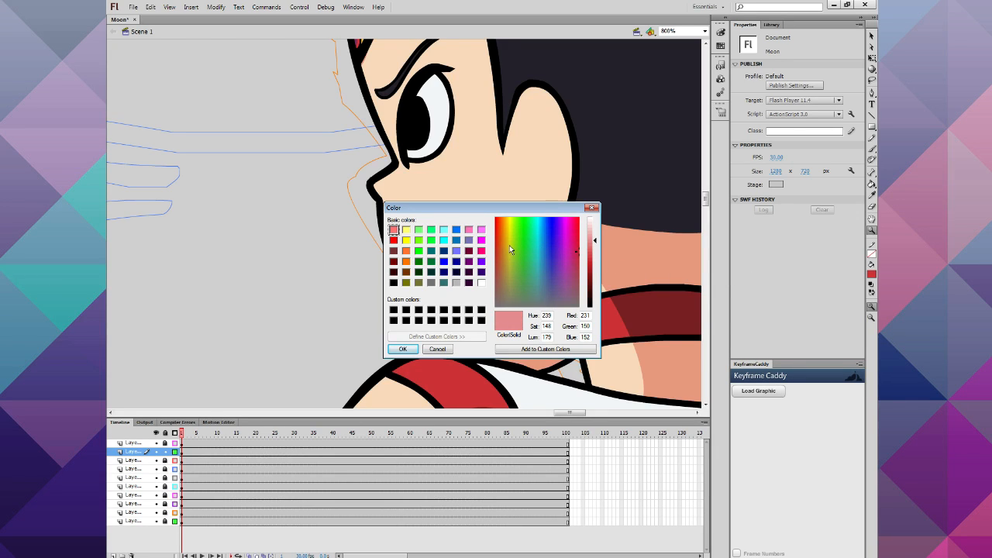
click(496, 248)
click(403, 349)
Step: Brush a small pink highlight on the lower lip and sample the skin tone as the fill for touch-ups around the mouth
click(872, 151)
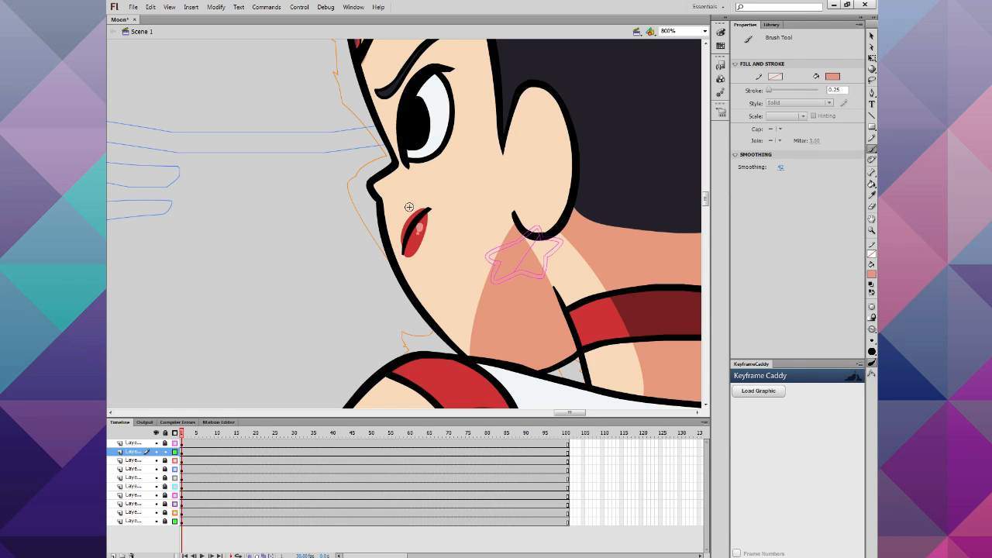
click(871, 273)
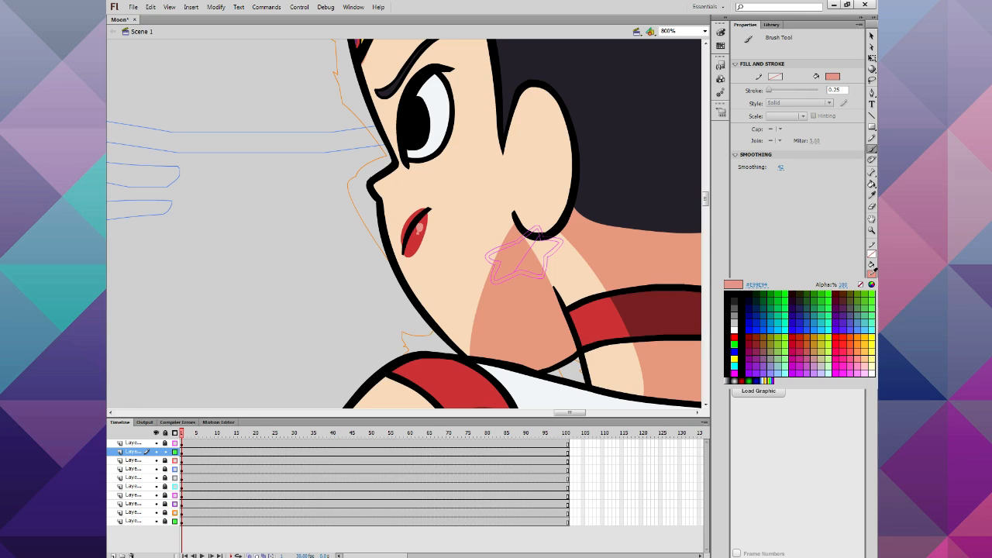
click(432, 207)
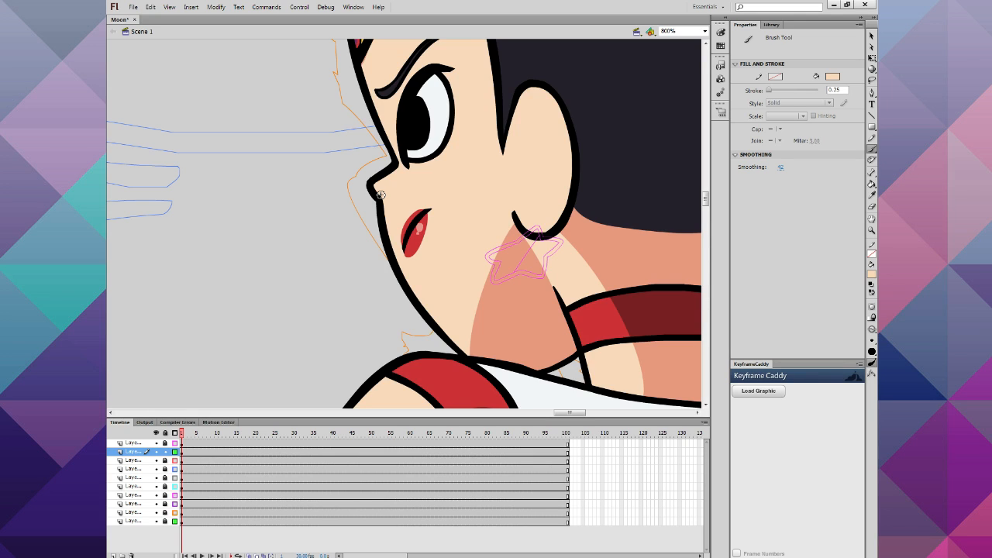
Step: Try smoothing the selected nose tip outline, undo the last changes and deselect it
scroll(380, 194, up, 5)
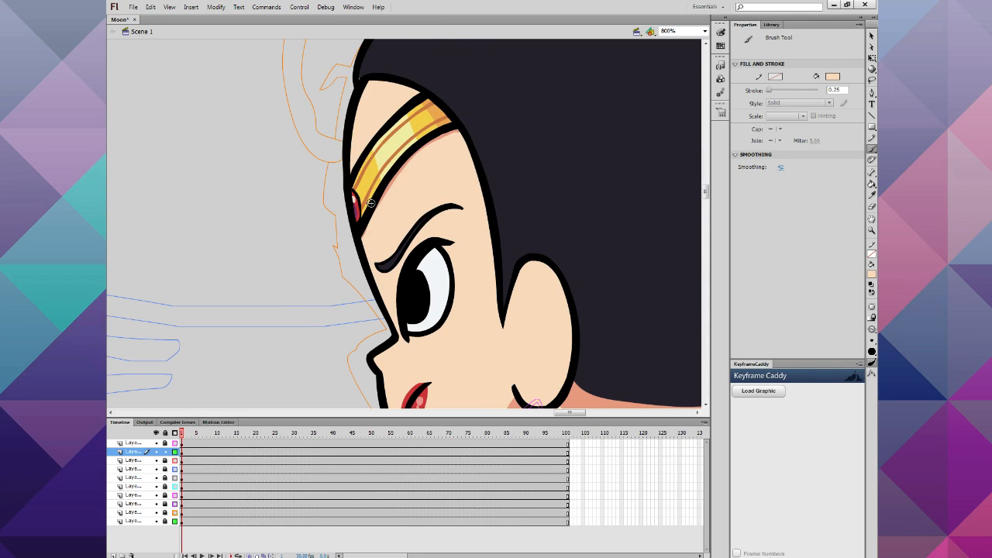
click(872, 36)
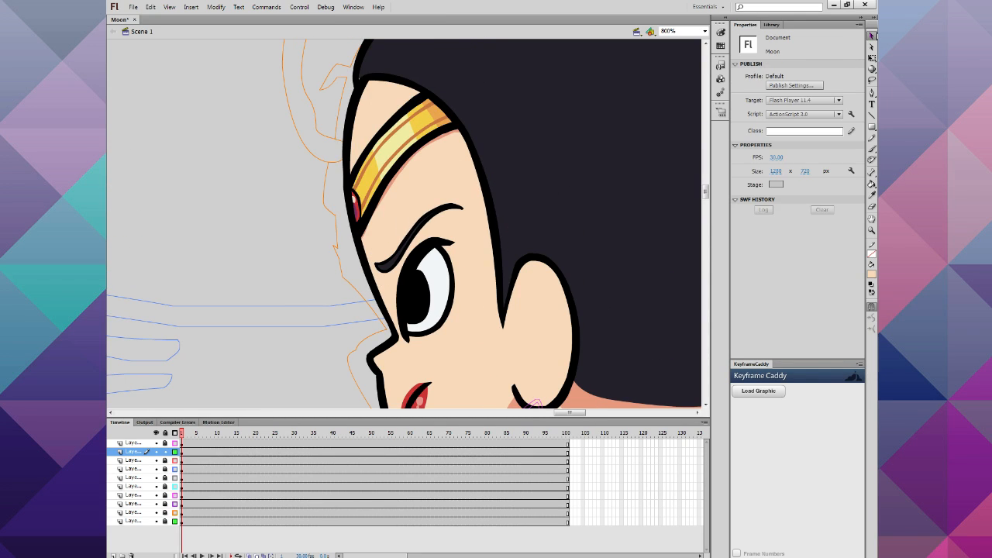
drag(330, 333, 380, 367)
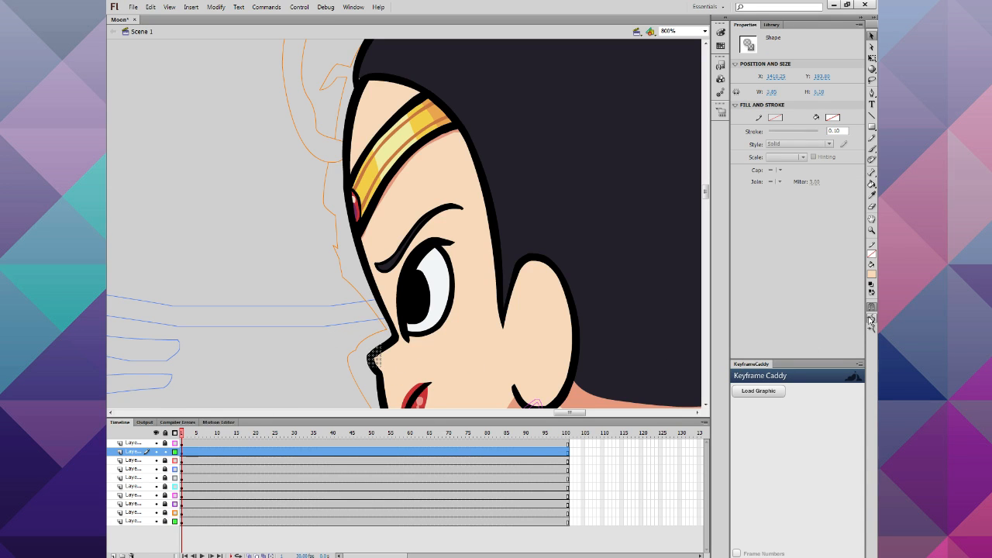
click(335, 354)
scroll(335, 354, down, 4)
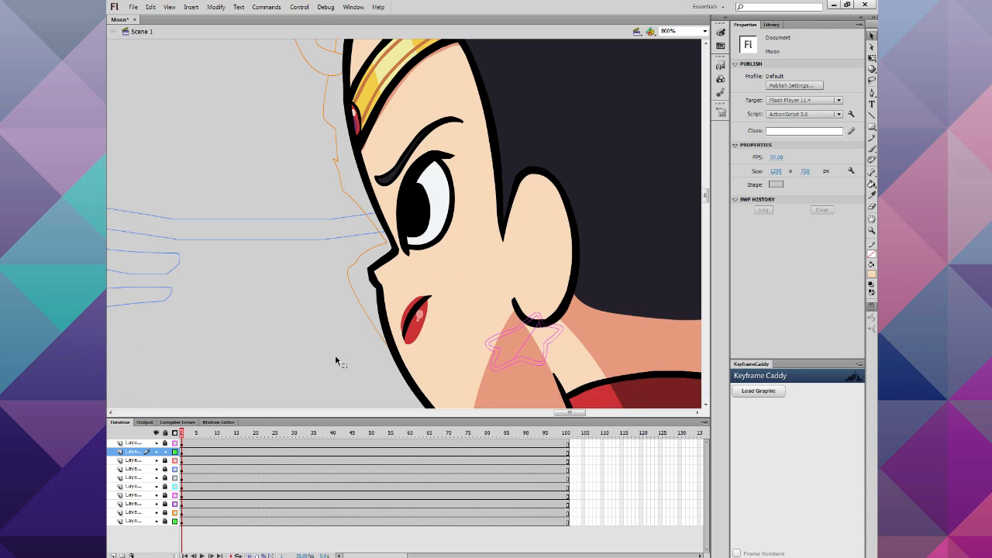
key(ctrl+z)
key(ctrl+z)
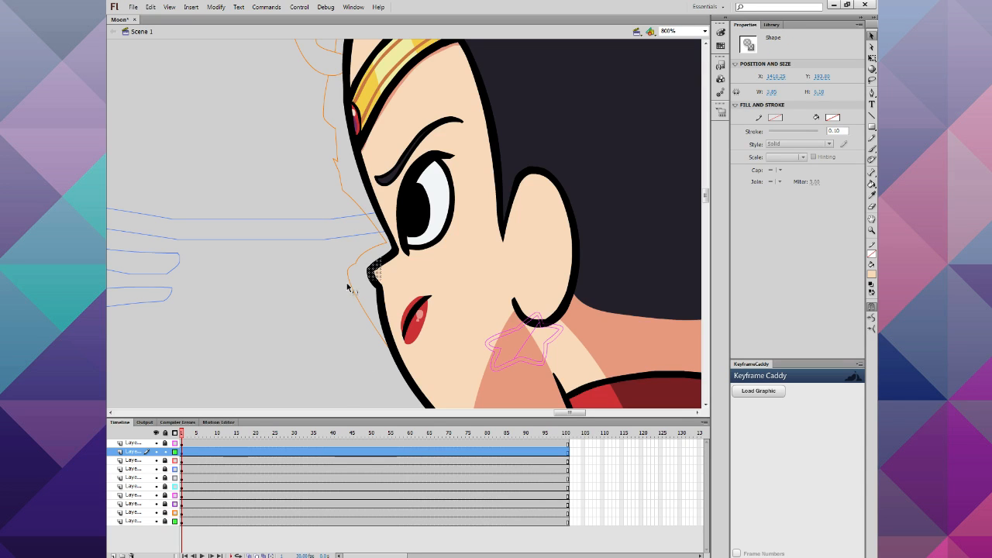
click(343, 264)
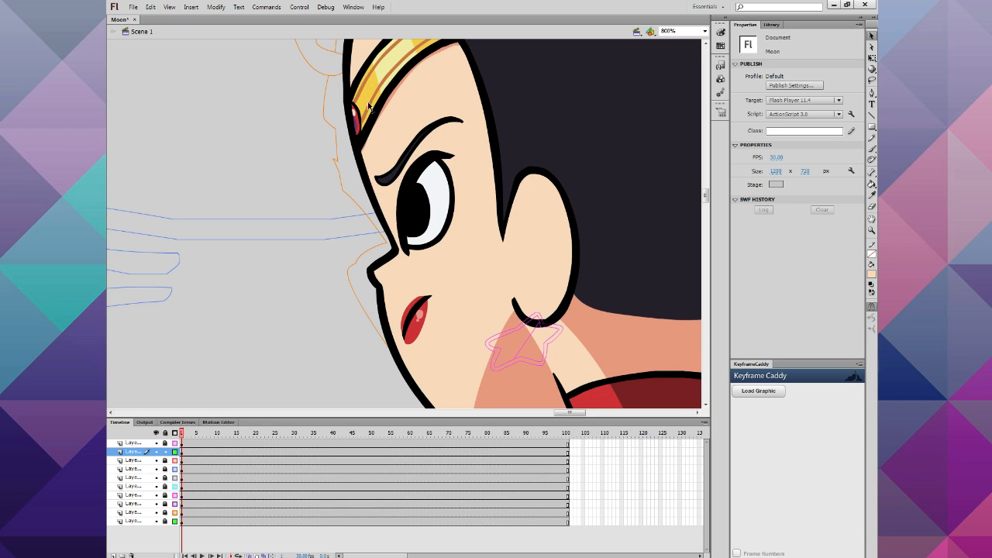
Step: Brush the sampled salmon skin shadow beneath the headband near the gem and sample the outline black for touch-ups
mouse_move(378, 120)
mouse_down()
mouse_move(359, 152)
mouse_move(369, 155)
mouse_move(377, 103)
mouse_up()
scroll(373, 152, up, 1)
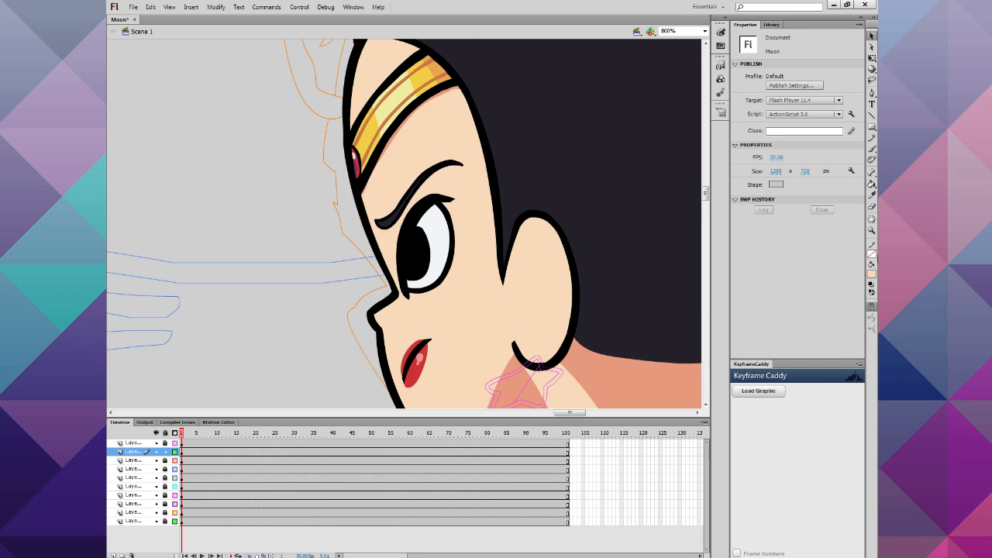
click(872, 274)
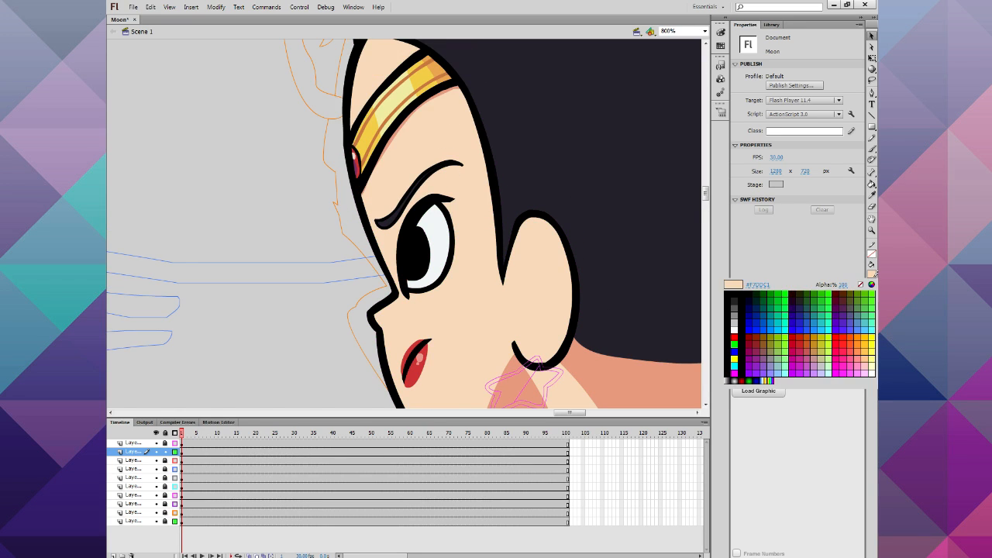
click(390, 141)
click(871, 149)
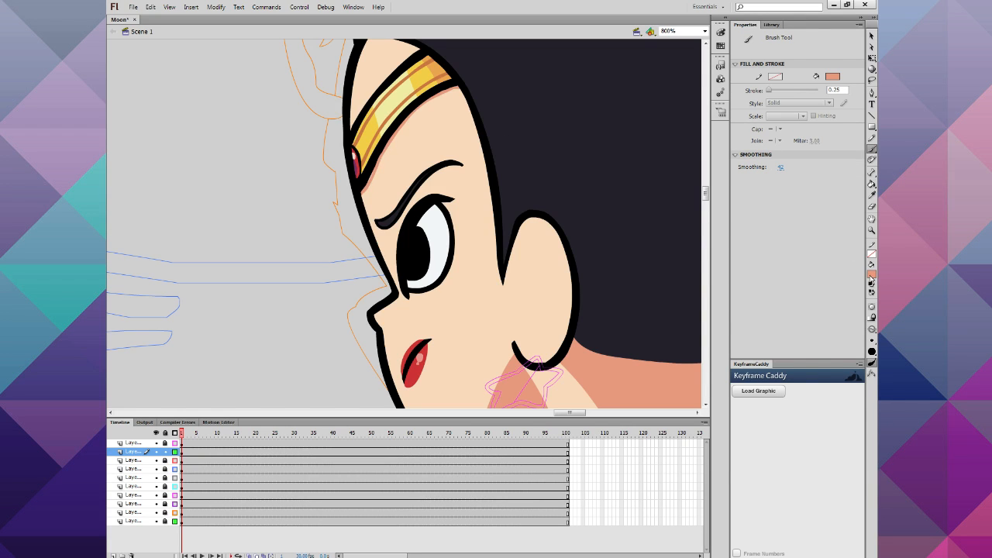
click(871, 274)
click(373, 162)
key(ctrl+minus)
key(ctrl+minus)
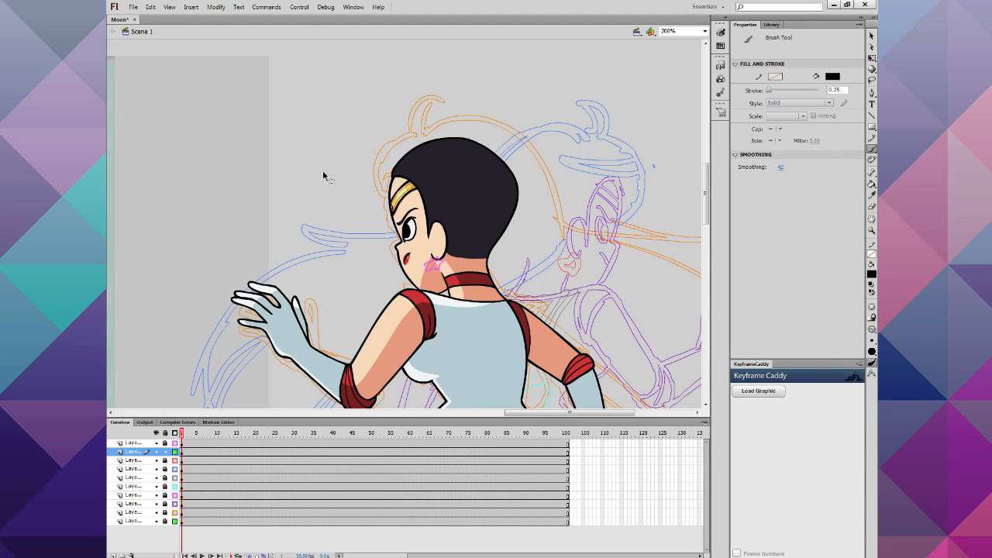
Step: Show the star earring's layer in full colour instead of as outlines
scroll(325, 186, down, 3)
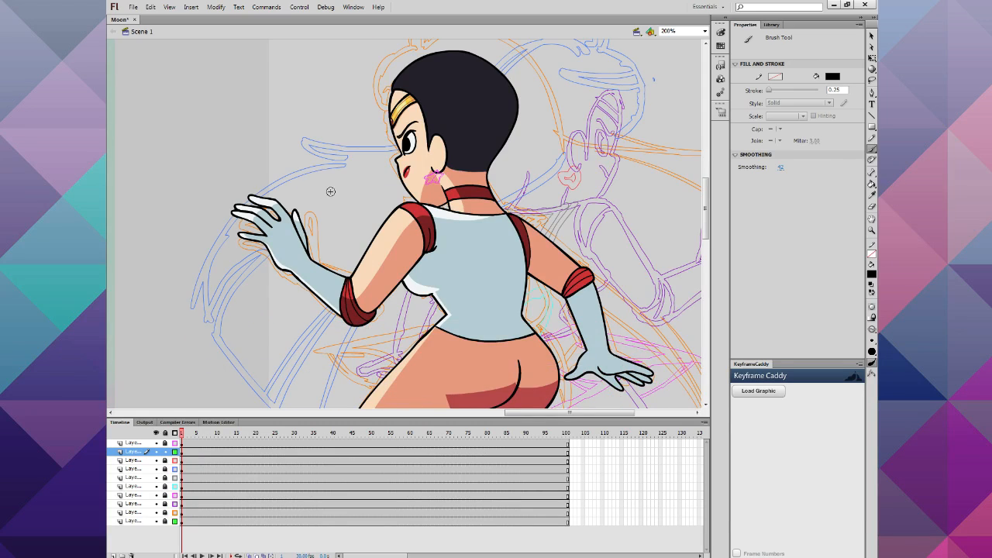
scroll(330, 191, down, 2)
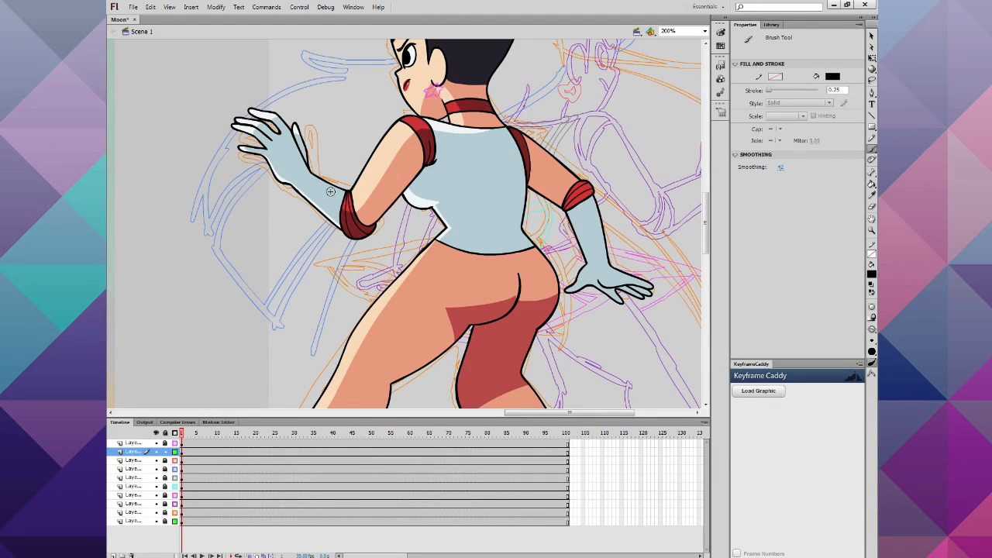
scroll(330, 192, up, 4)
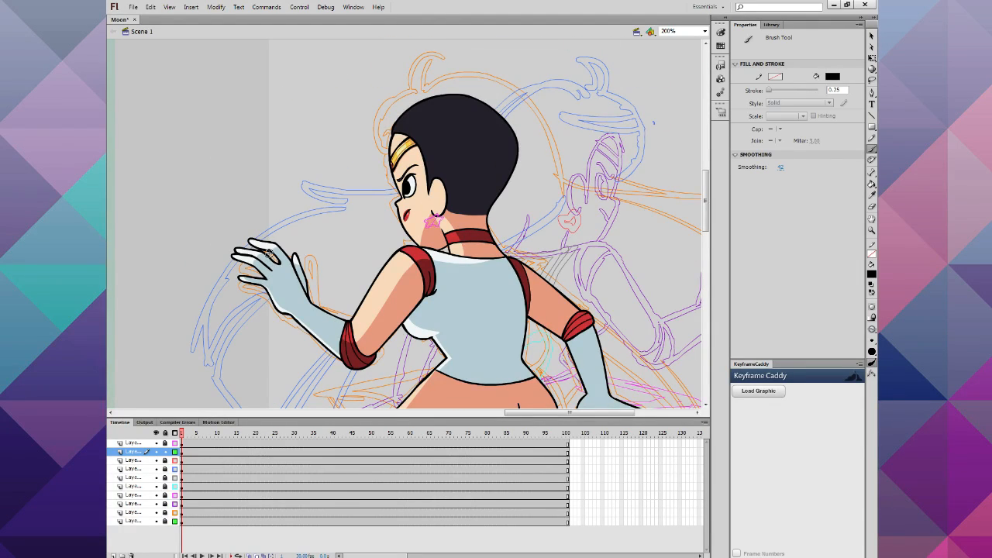
scroll(310, 255, down, 3)
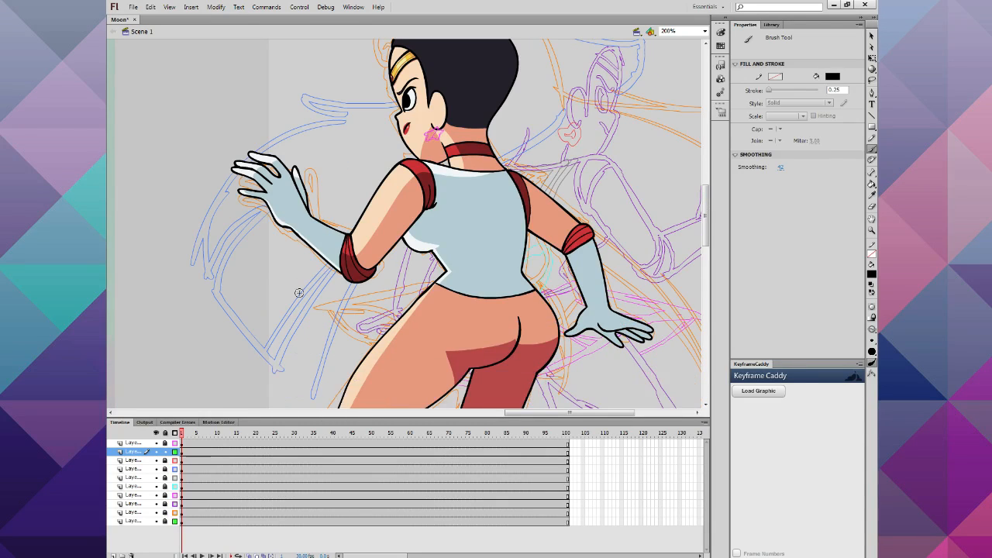
click(177, 447)
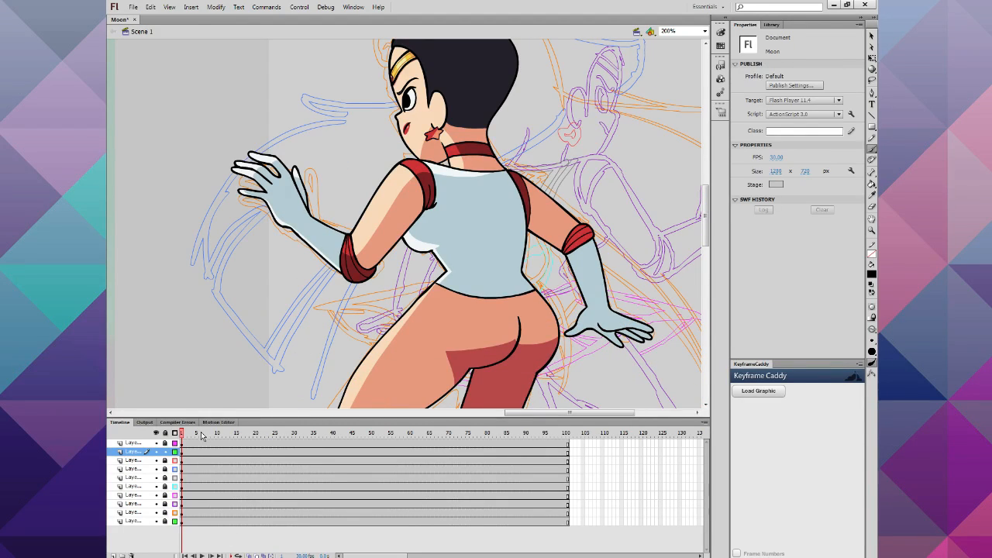
Step: Move the playhead to frame 75 and look over the shaded figure
drag(202, 435, 465, 437)
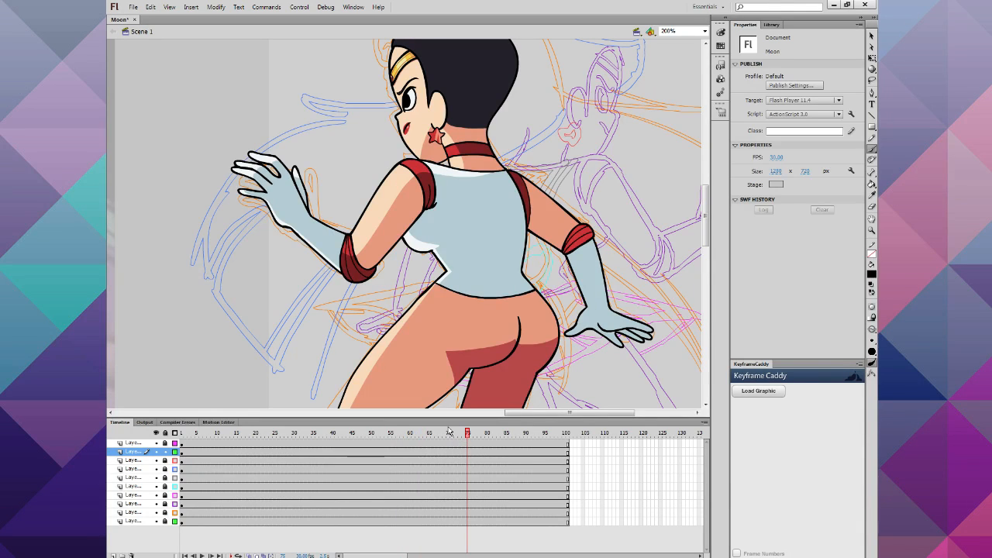
scroll(341, 383, down, 3)
scroll(326, 384, up, 2)
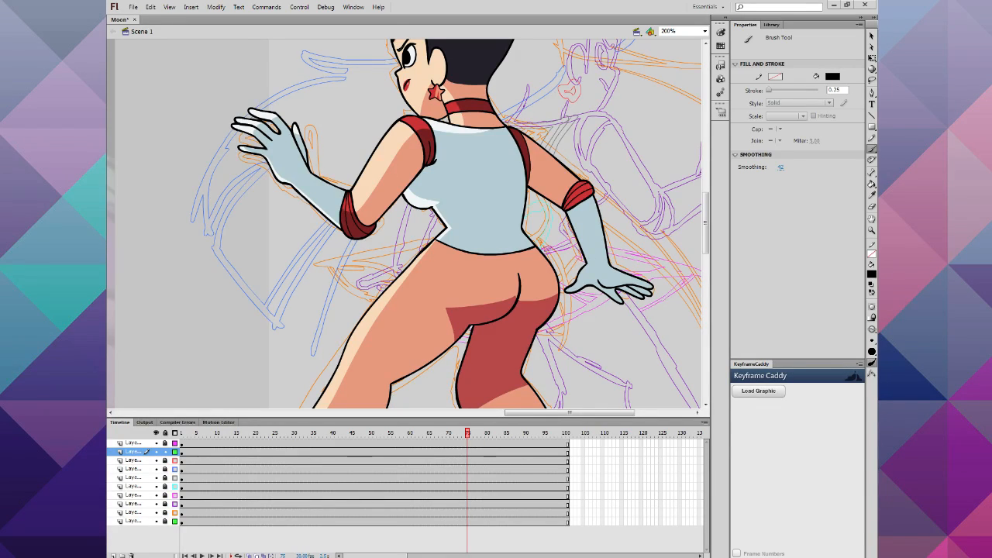
Step: Switch to the web browser to view the cartoon skirt reference images and move its window aside
key(alt+Tab)
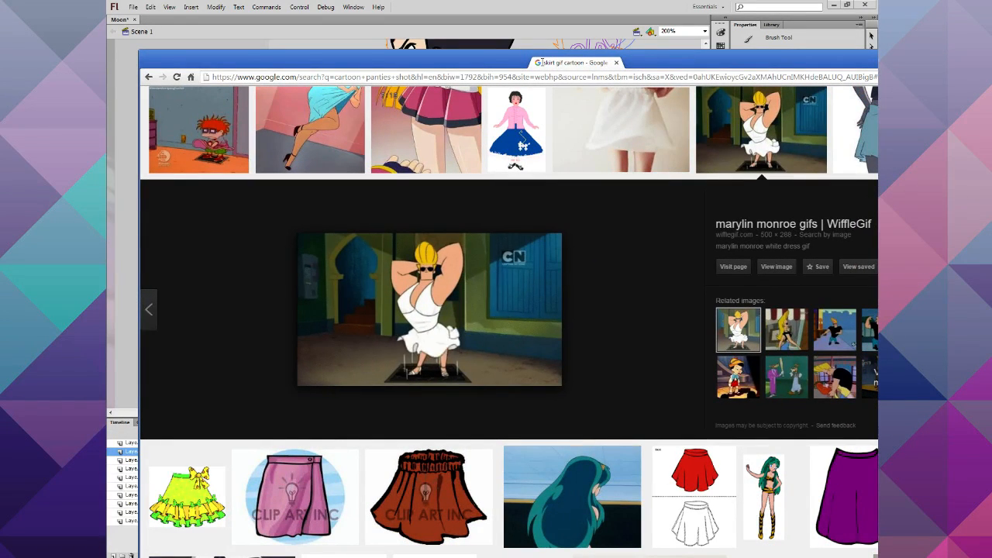
drag(542, 62, 107, 194)
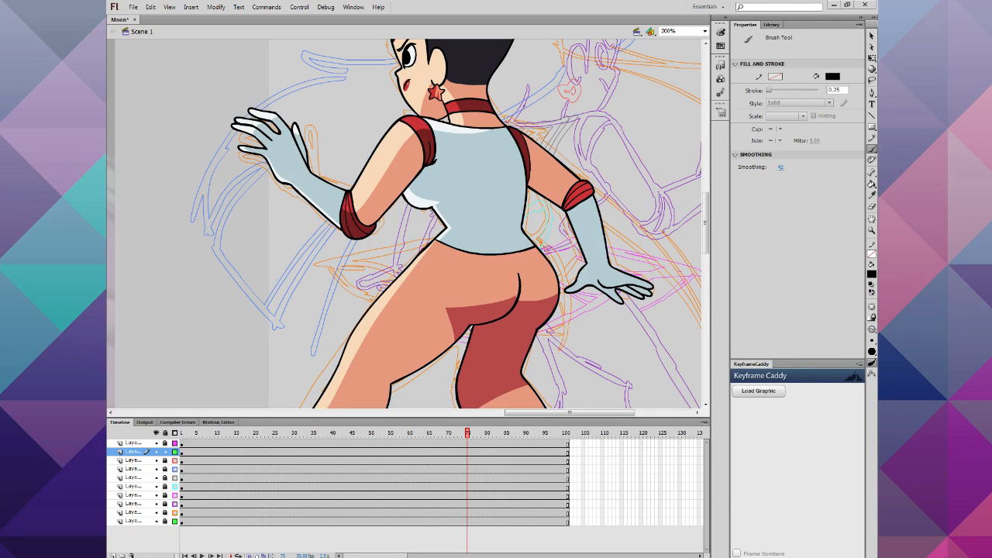
Step: Lock the current layer, add a new layer at the top and move the magenta skirt sketch layer directly beneath it
click(157, 452)
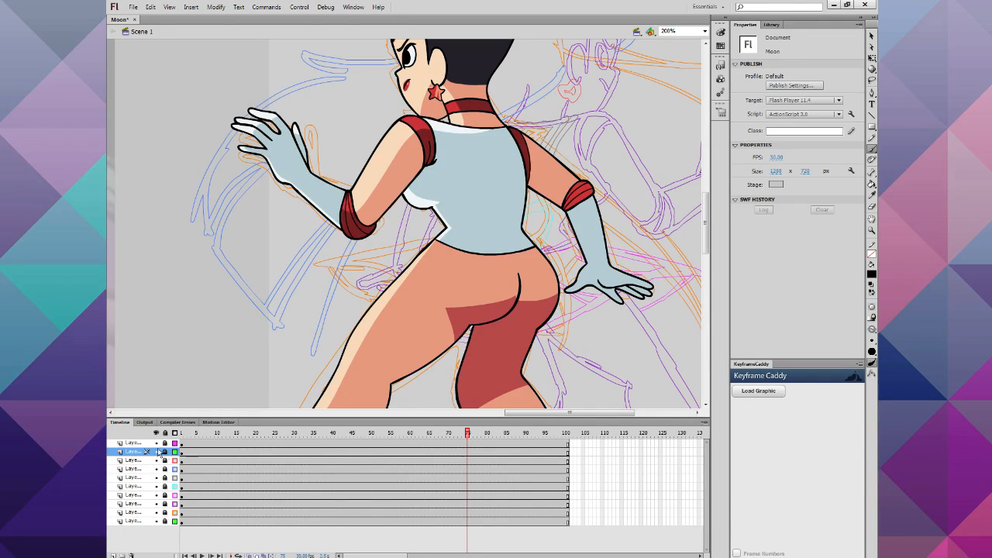
click(141, 443)
click(114, 554)
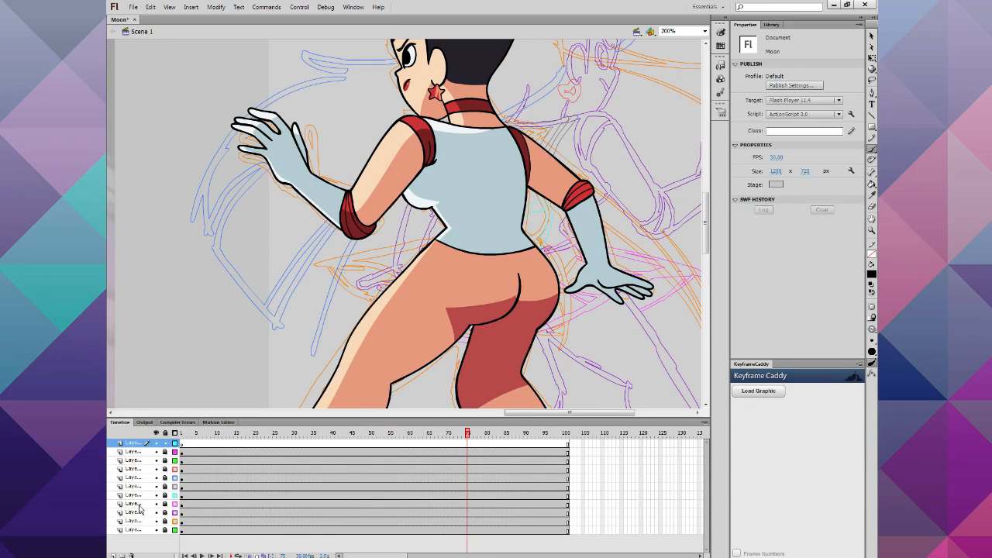
click(141, 505)
drag(140, 509, 147, 454)
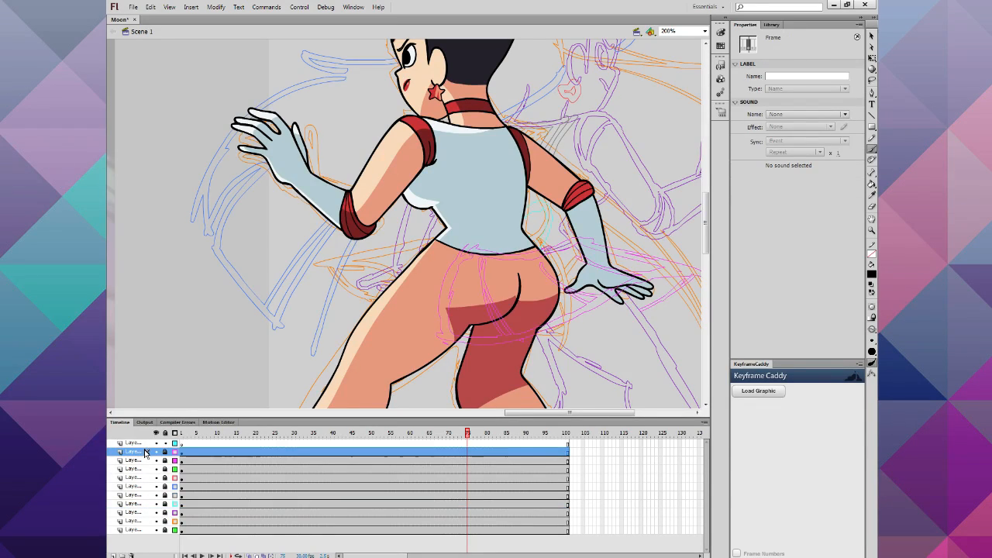
click(215, 7)
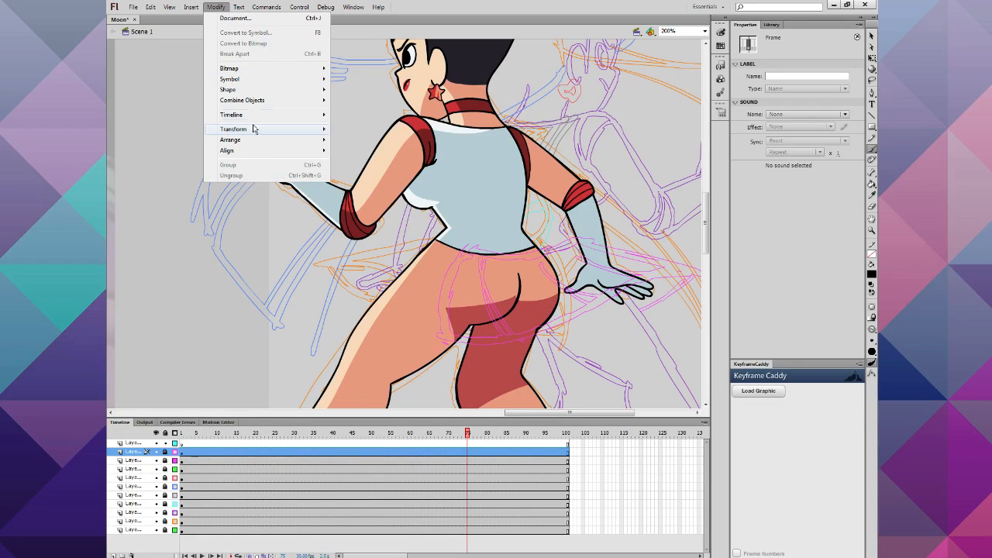
mouse_move(269, 132)
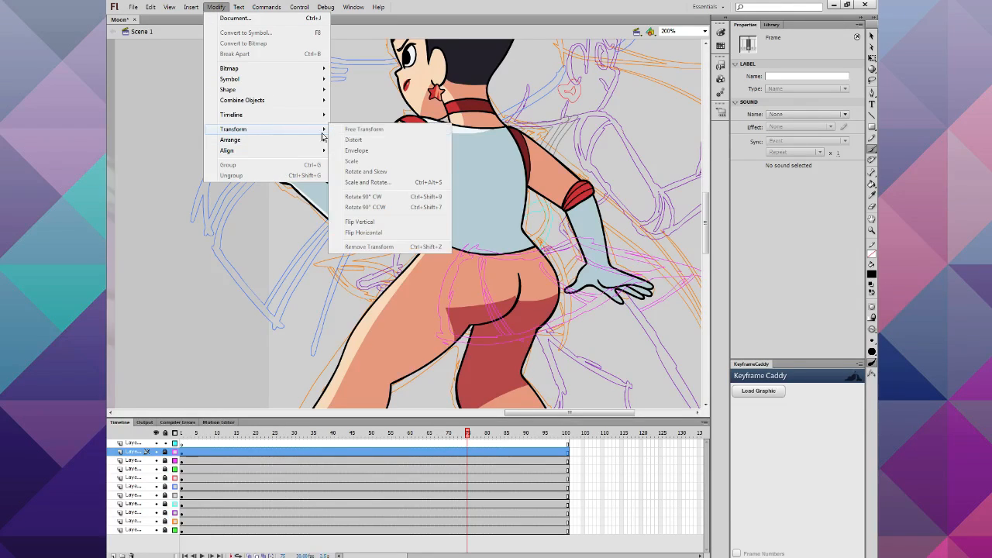
click(152, 463)
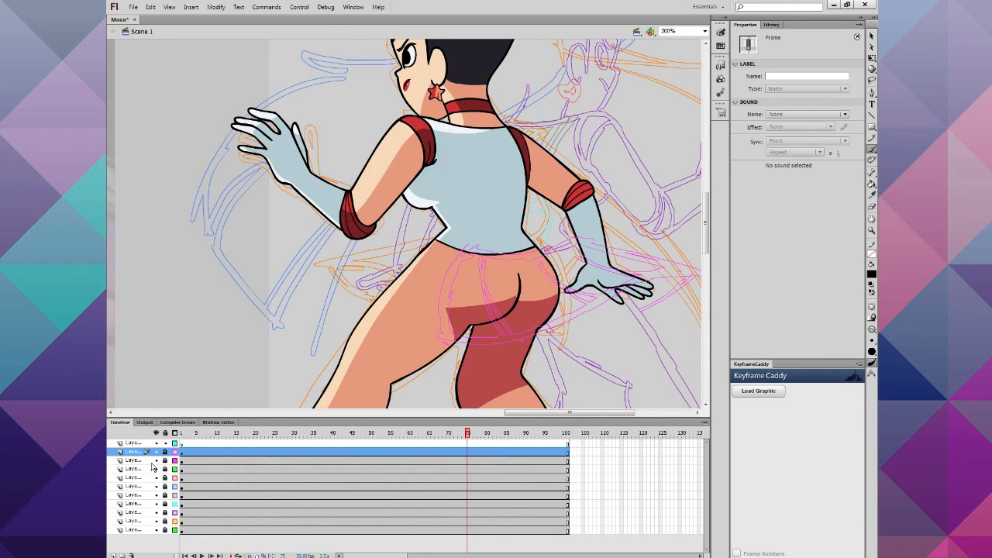
Step: Unlock the magenta skirt sketch layer, select its artwork and flip it horizontally
click(165, 451)
click(189, 452)
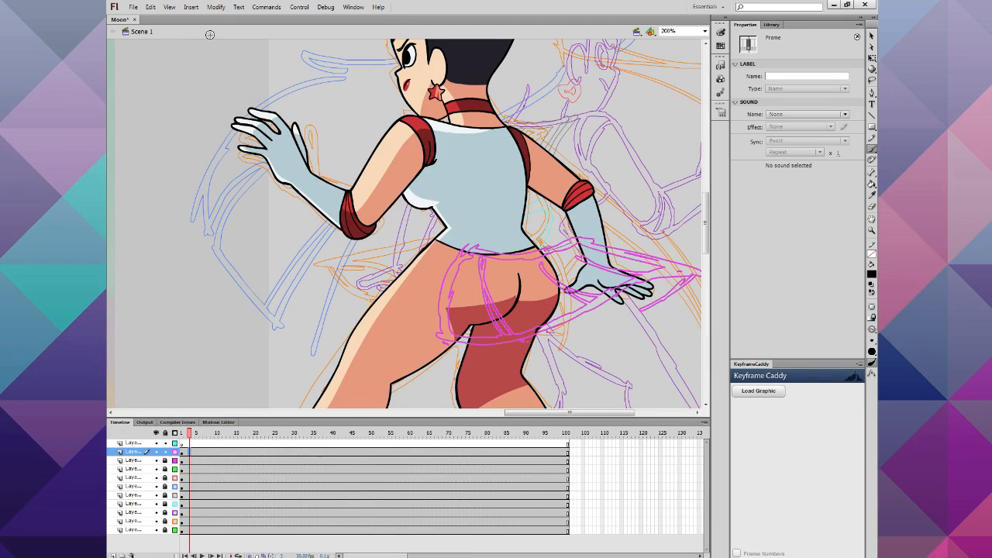
click(217, 9)
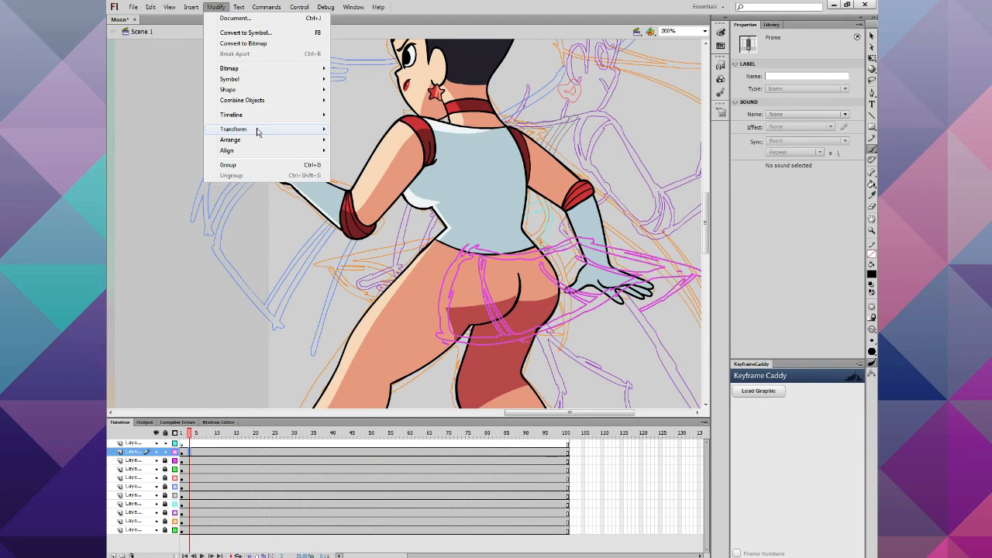
mouse_move(255, 129)
click(404, 232)
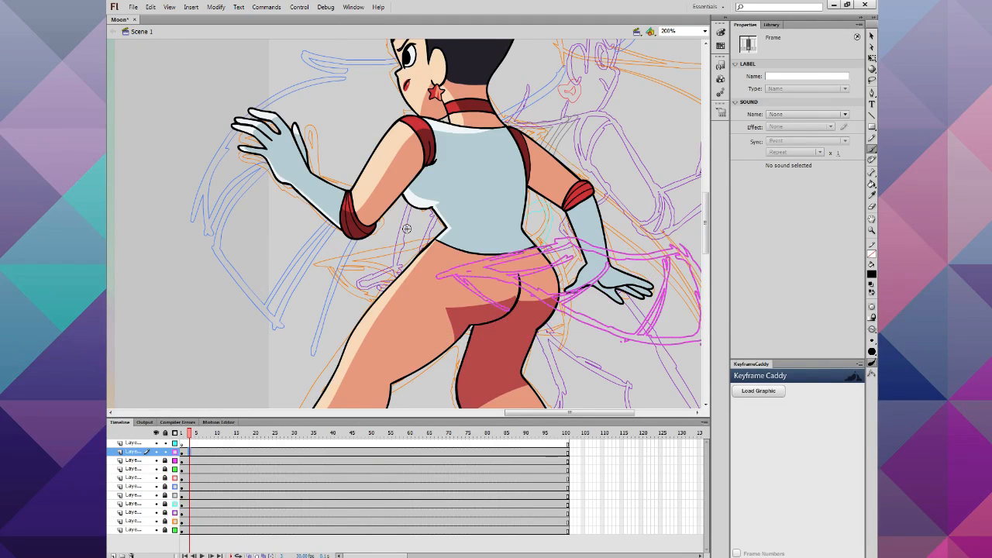
Step: Nudge the flipped skirt sketch left onto the character's hips, lock its layer and select frame 1 of the new layer
key(shift+Left)
key(shift+Left)
key(shift+Left)
key(shift+Left)
key(shift+Left)
key(shift+Left)
key(shift+Left)
key(shift+Left)
key(shift+Left)
key(shift+Left)
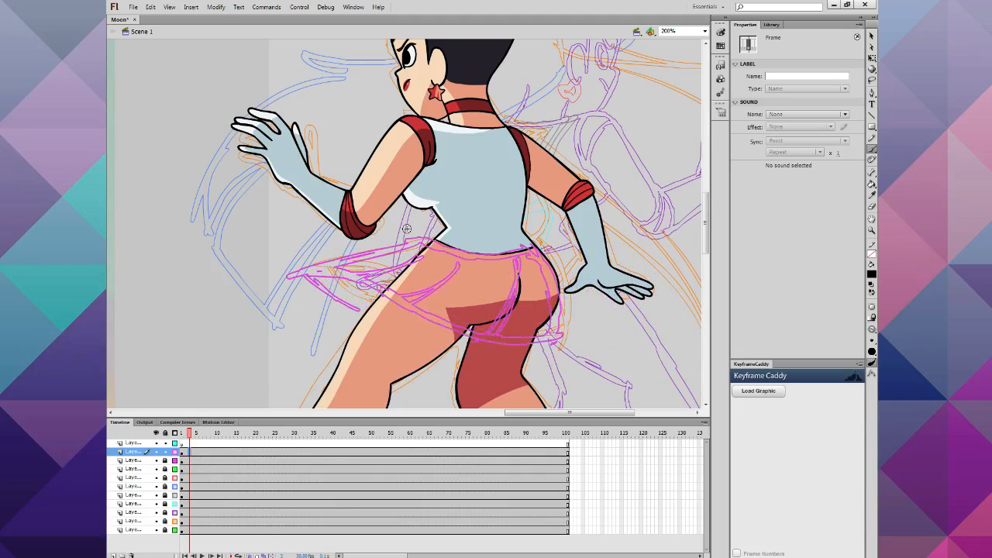
key(Right)
key(Right)
key(Right)
key(Right)
key(Right)
key(Right)
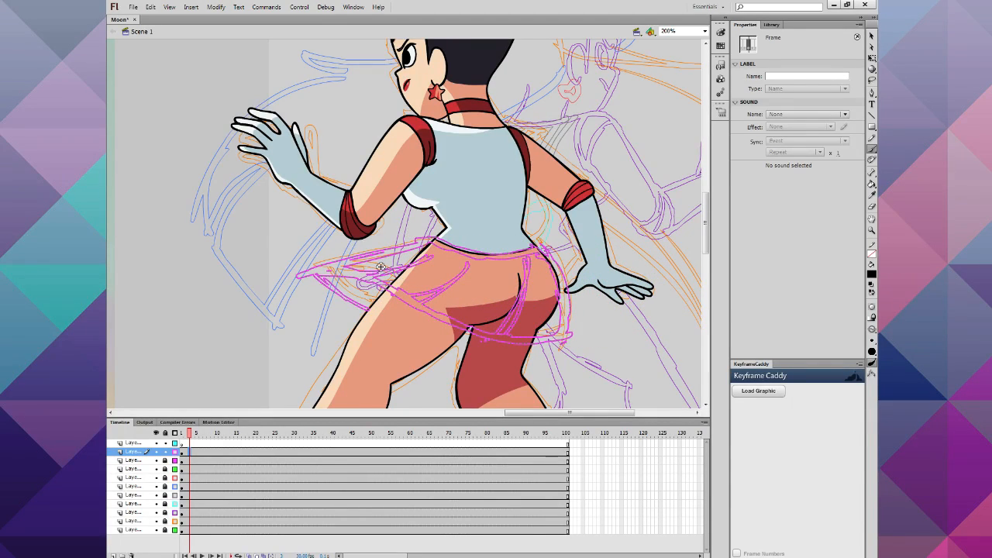
click(165, 452)
click(182, 444)
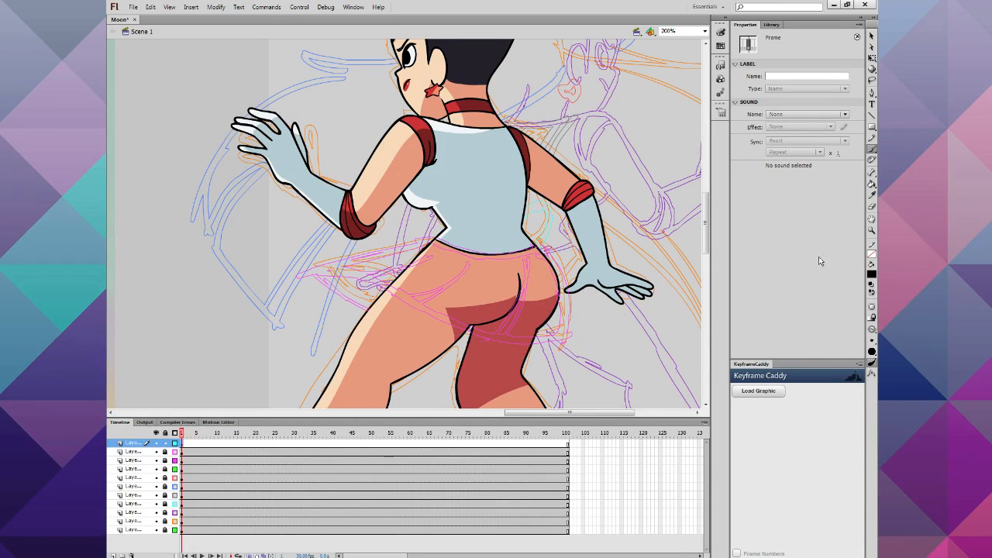
Step: Choose a bright blue fill and brush the first skirt pose over the sketch, with its side, hems, flared edge and waistline
click(872, 275)
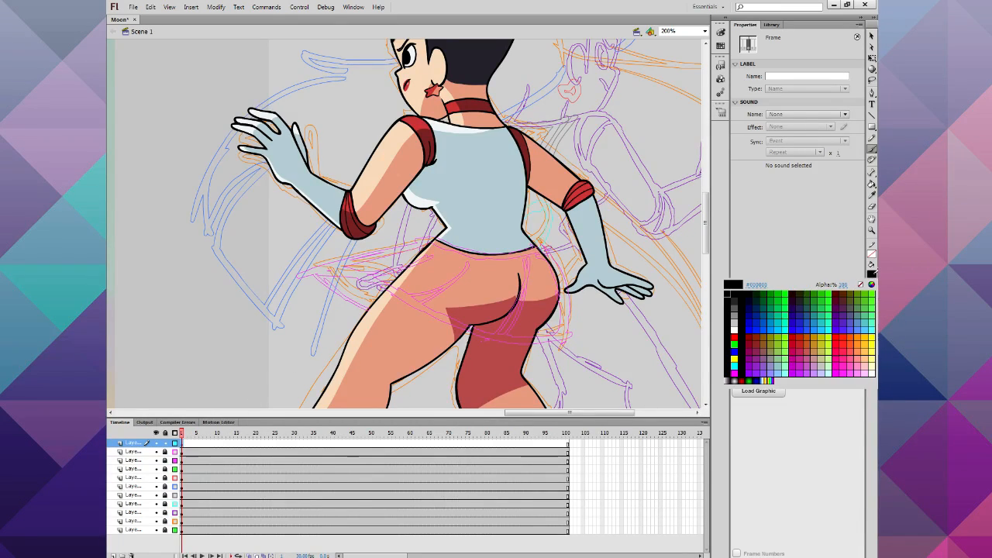
click(822, 327)
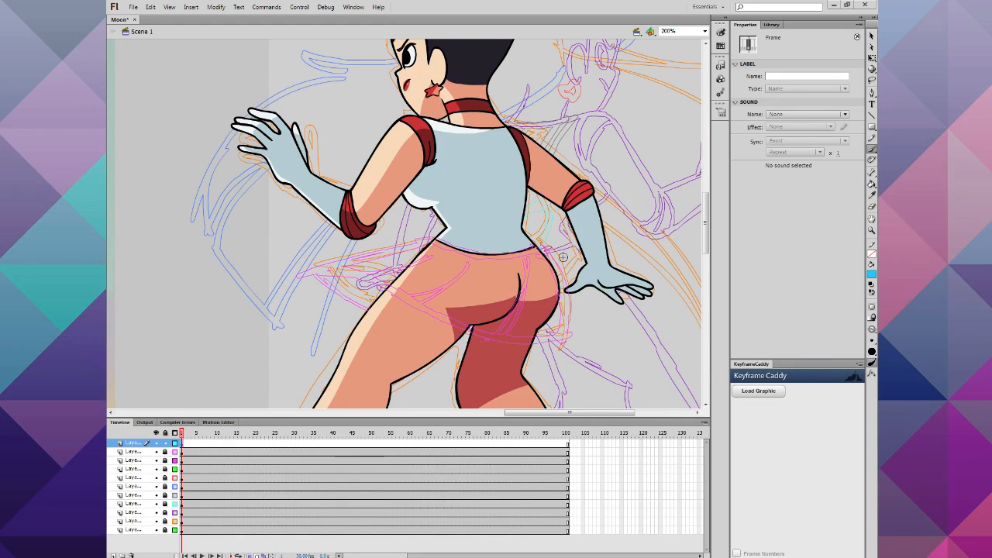
mouse_move(534, 243)
mouse_down()
mouse_move(562, 296)
mouse_move(560, 339)
mouse_move(461, 329)
mouse_up()
drag(351, 275, 323, 282)
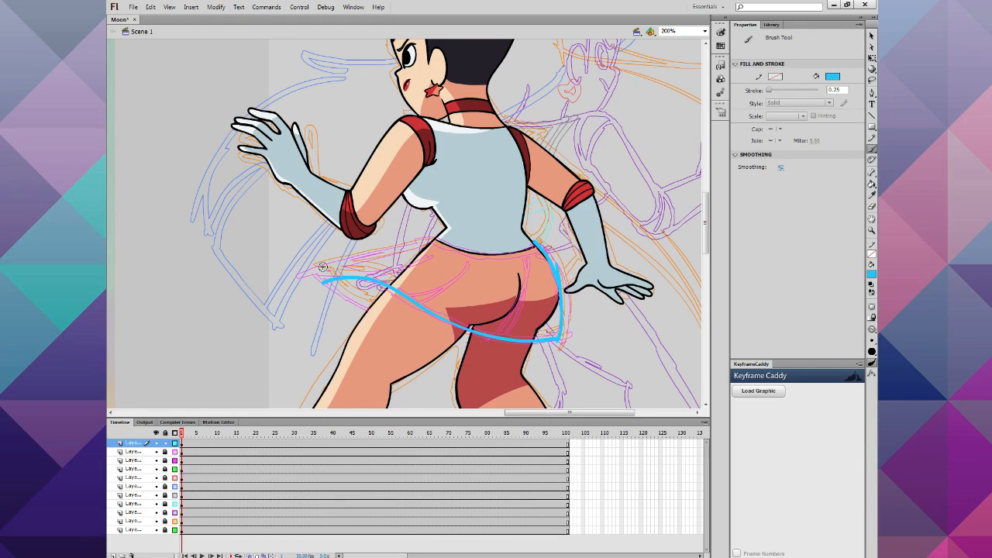
mouse_move(436, 237)
mouse_down()
mouse_move(385, 247)
mouse_move(339, 273)
mouse_up()
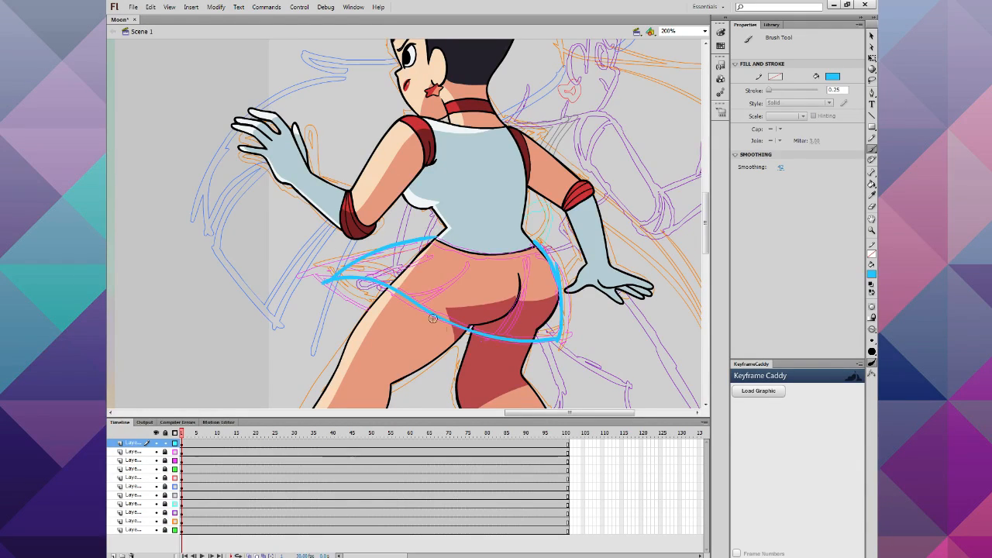
mouse_move(469, 333)
mouse_down()
mouse_move(368, 304)
mouse_move(318, 278)
mouse_up()
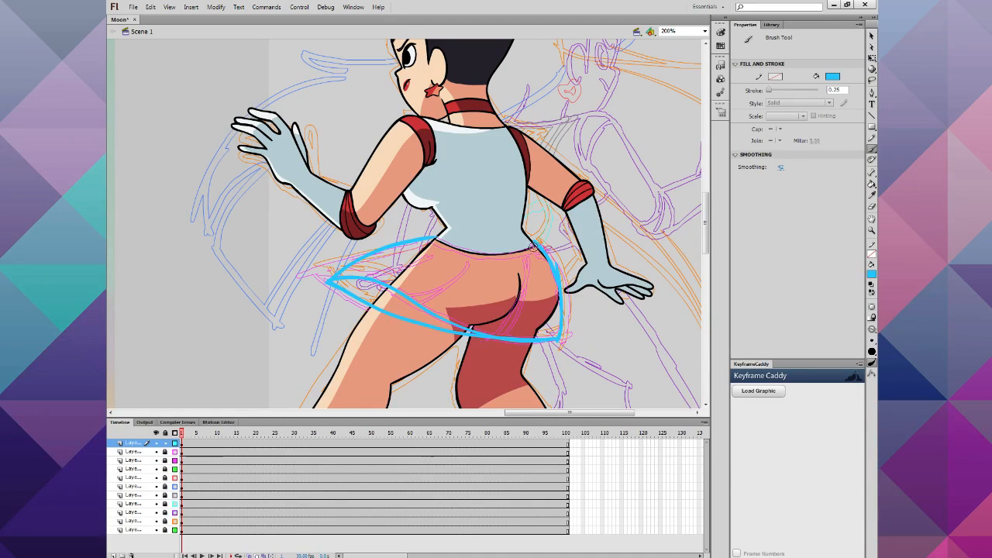
drag(533, 247, 474, 255)
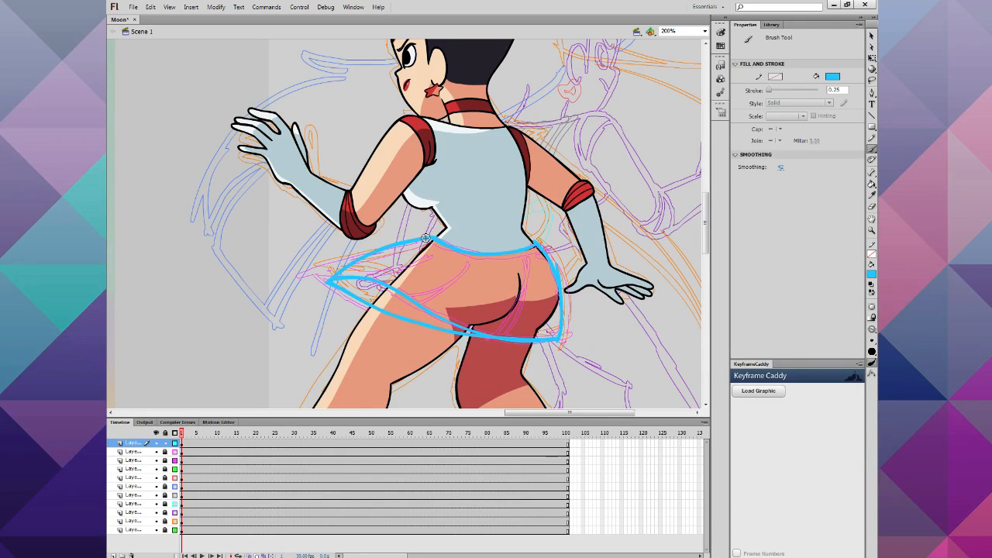
Step: Insert blank keyframes at frames 3, 5, 7, 9 and 11 of the blue skirt layer
click(187, 439)
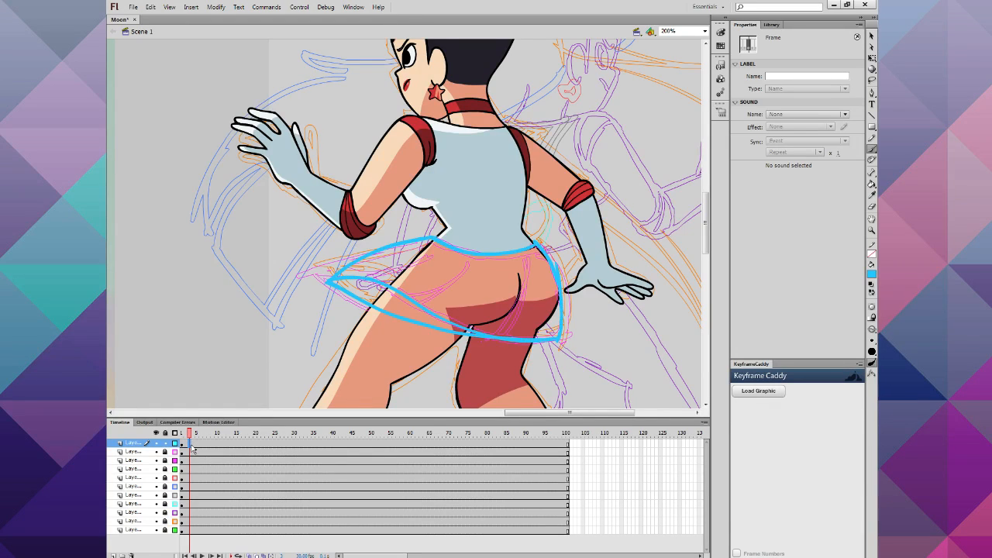
key(Delete)
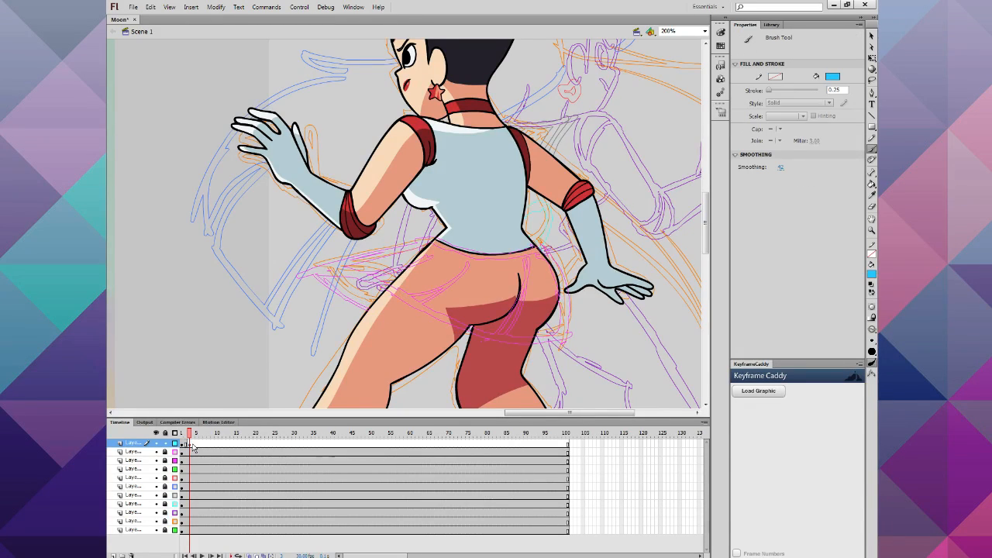
click(198, 444)
click(197, 444)
key(F7)
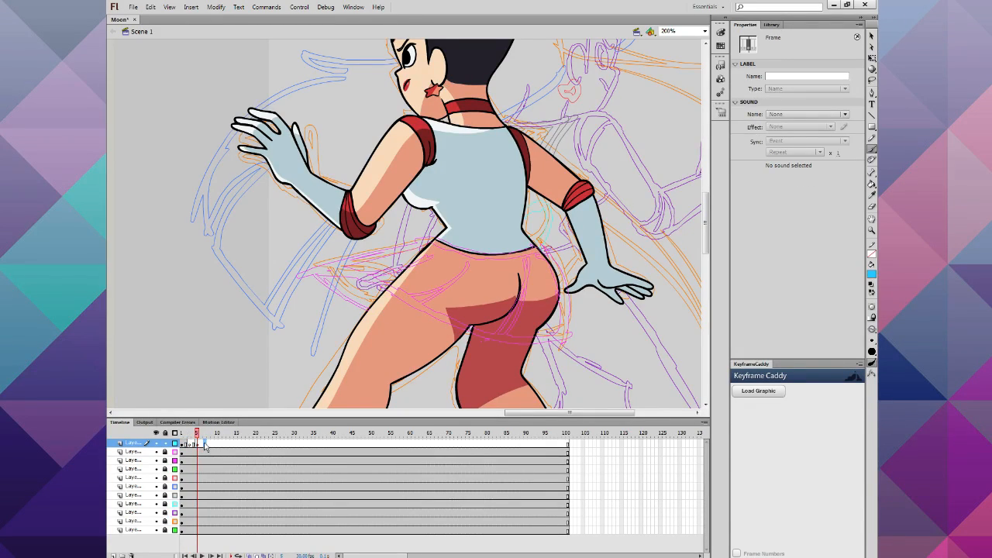
click(205, 444)
key(F7)
click(213, 444)
key(F7)
click(220, 445)
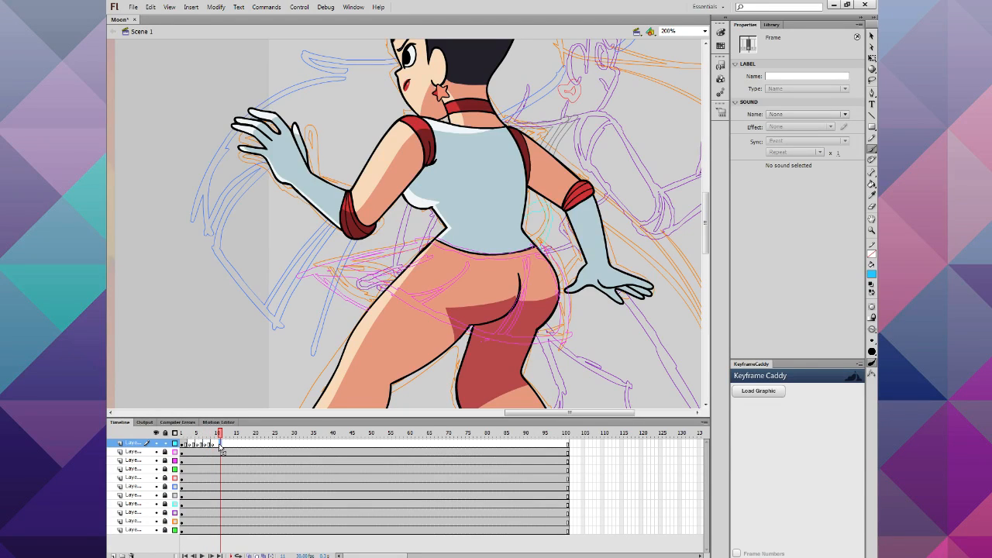
key(F7)
Step: Copy the skirt drawing's keyframe from frame 1 and paste it at frame 9
click(183, 445)
right_click(184, 446)
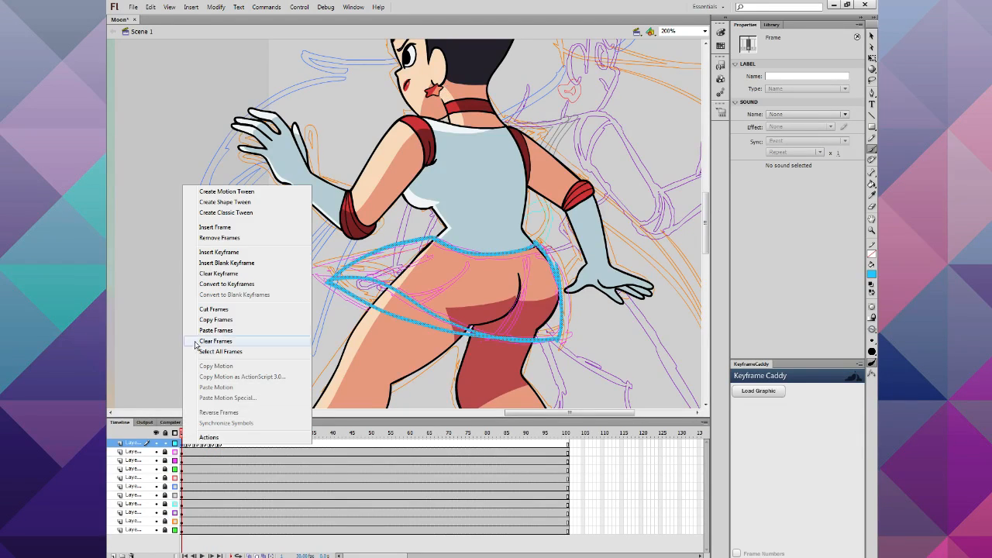
click(206, 327)
click(215, 446)
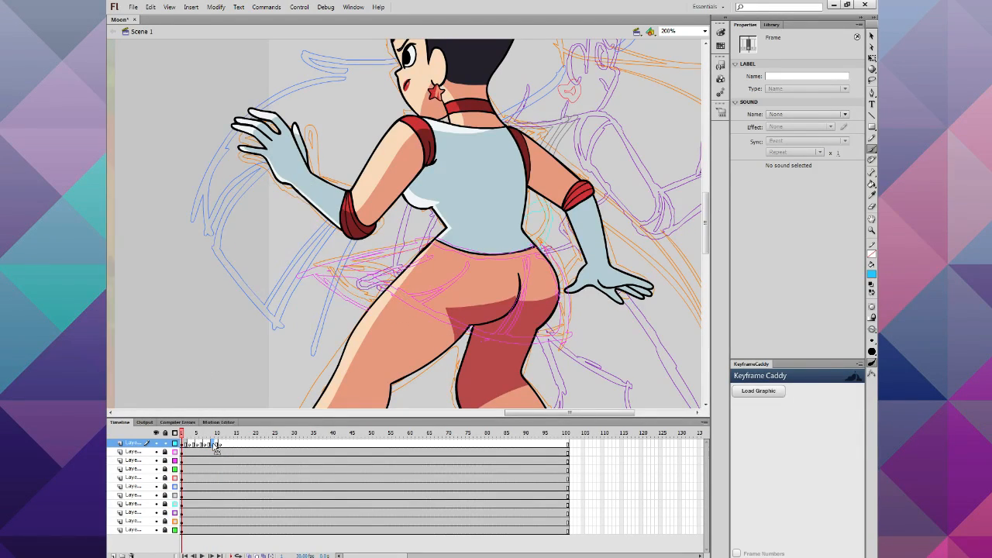
right_click(214, 445)
click(242, 329)
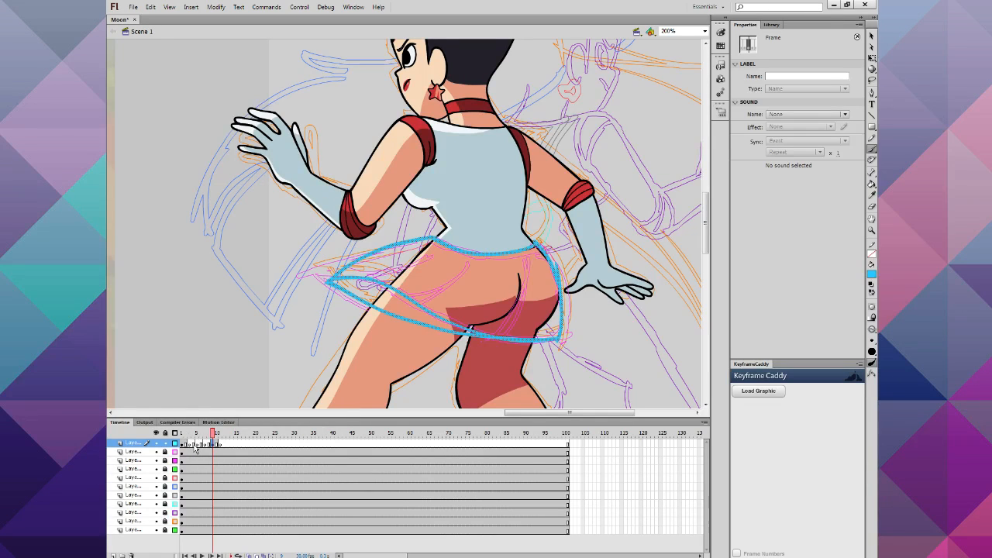
Step: Go to the second skirt drawing's frames, enable onion skinning back to the first drawing and hide the magenta sketch layer
click(194, 445)
click(245, 555)
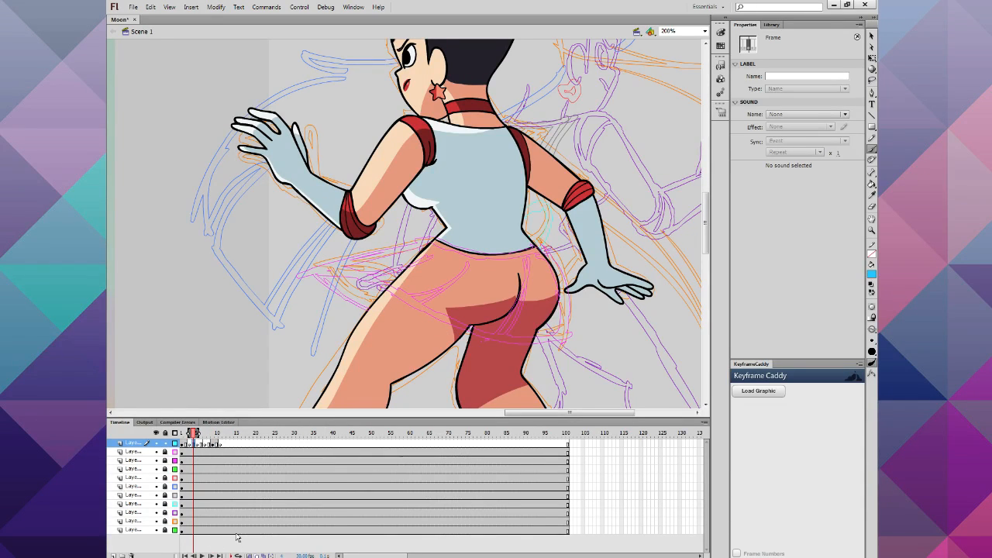
click(156, 451)
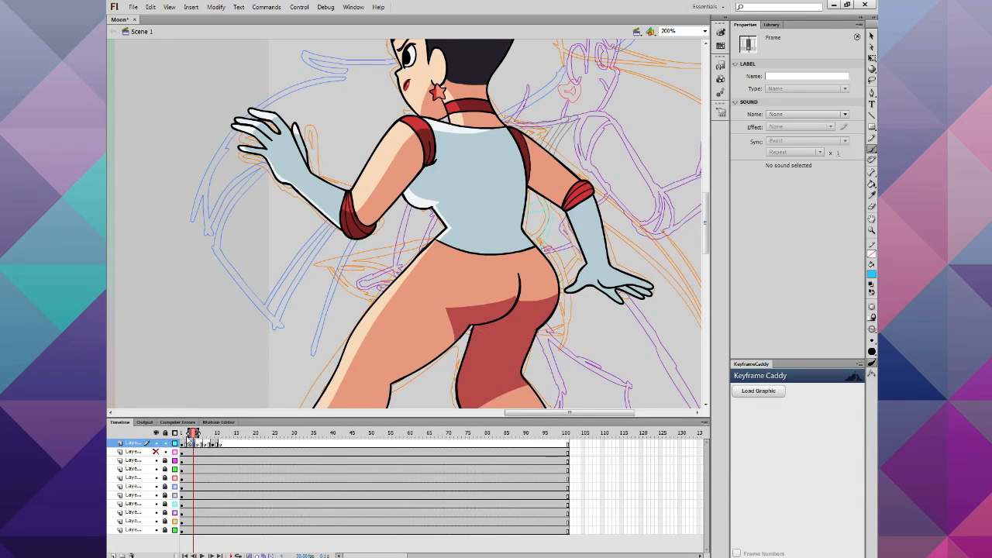
drag(187, 436, 185, 435)
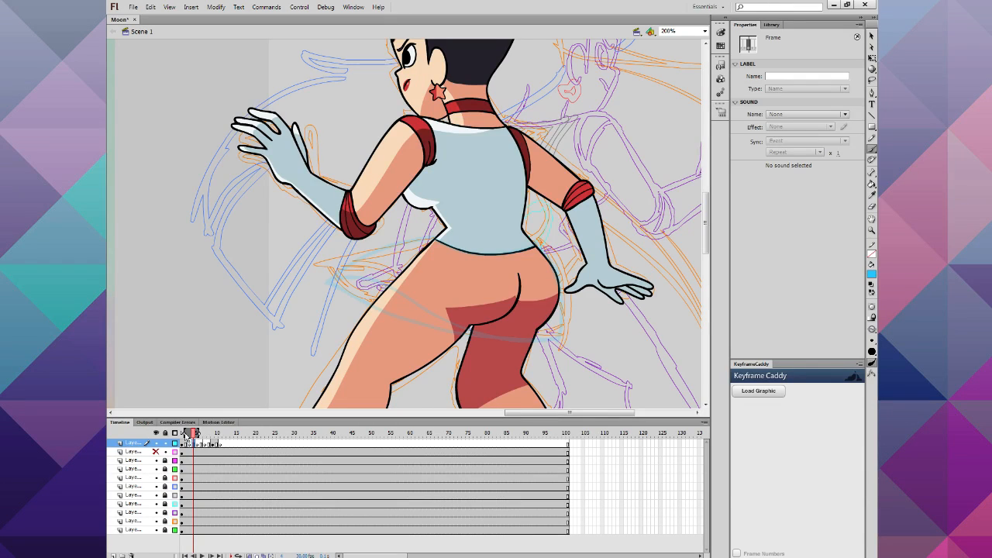
Step: Brush the second skirt pose in blue with a wavy front hem, curved underside, flared tip, side edge and waistline
drag(556, 311, 465, 334)
drag(383, 295, 323, 284)
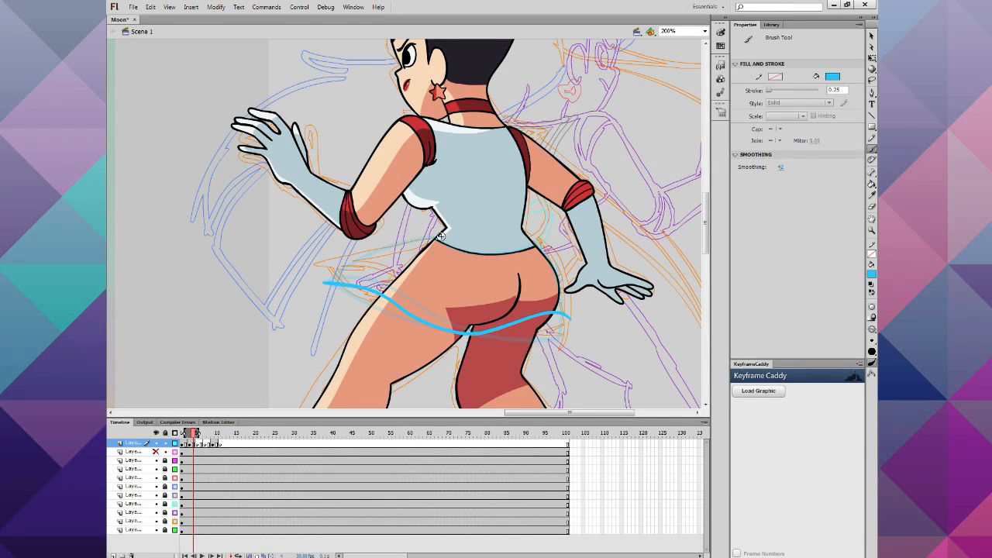
mouse_move(435, 239)
mouse_down()
mouse_move(376, 244)
mouse_move(336, 274)
mouse_move(364, 281)
mouse_up()
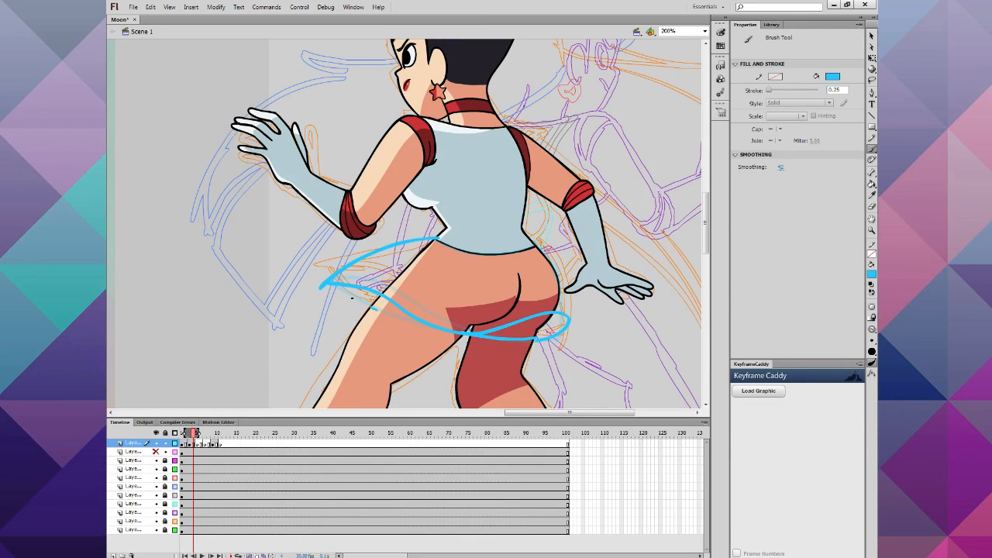
drag(370, 309, 322, 284)
mouse_move(568, 314)
mouse_down()
mouse_move(554, 267)
mouse_move(435, 238)
mouse_up()
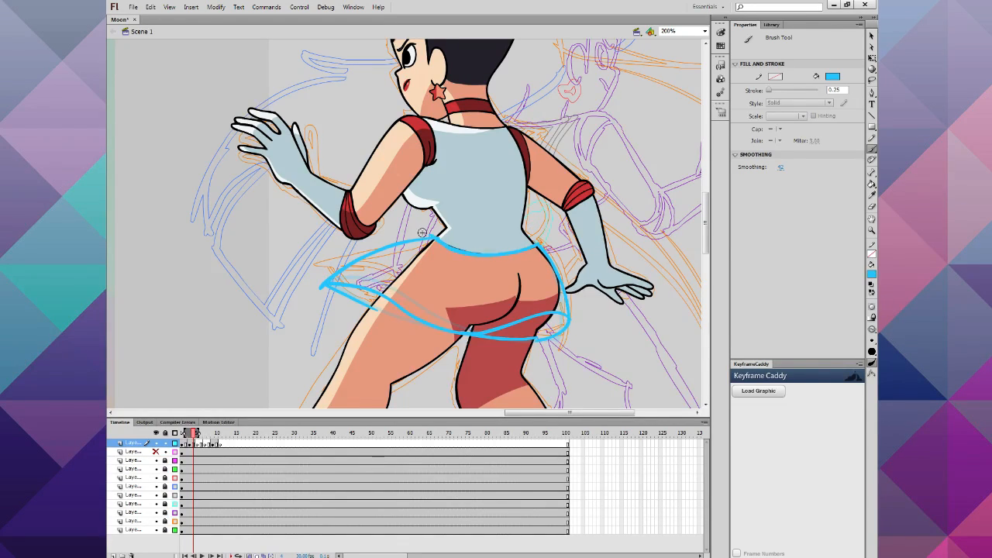
Step: Brush the third skirt pose in blue at frame 5 with a wavy front hem, raised tip, waistline, side edge and curved underside
click(198, 444)
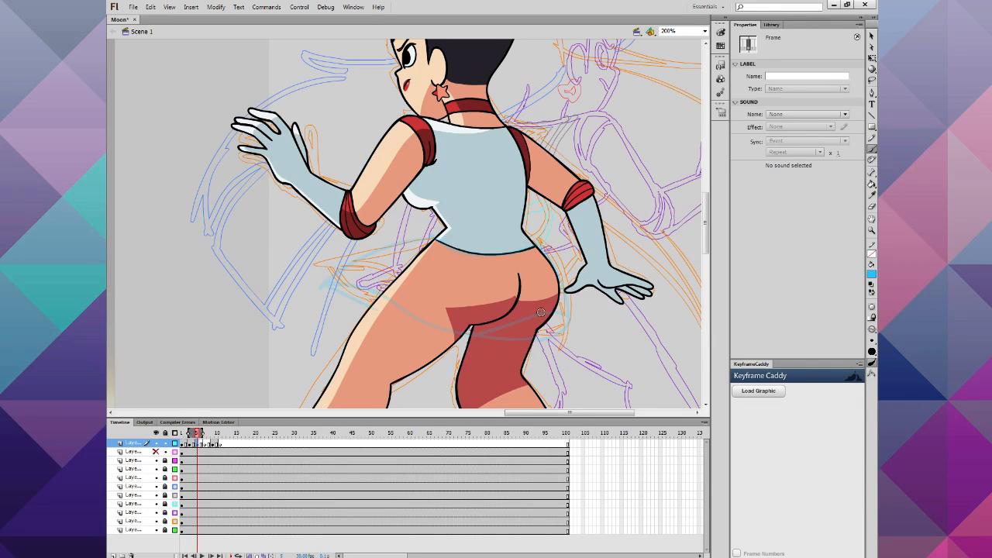
drag(565, 316, 500, 297)
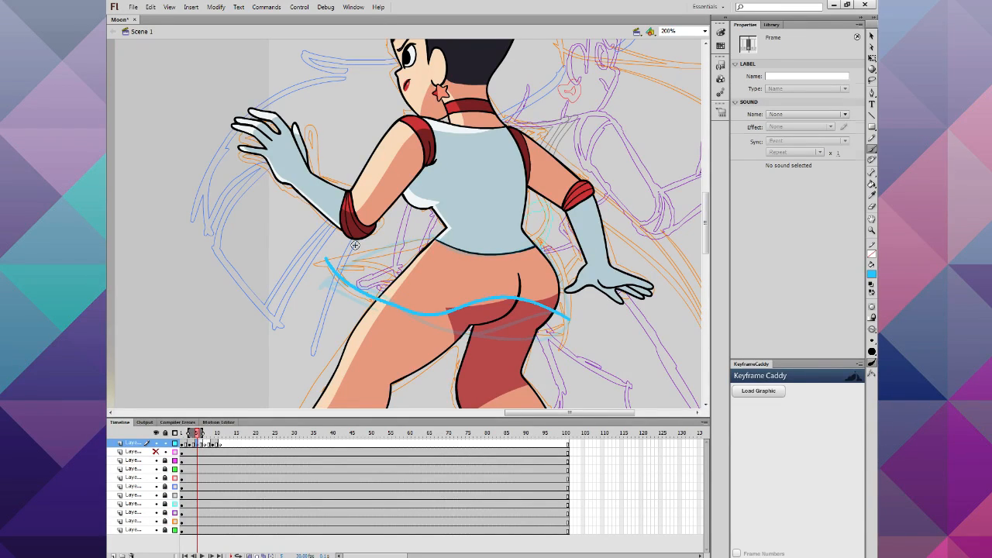
key(b)
drag(434, 239, 320, 262)
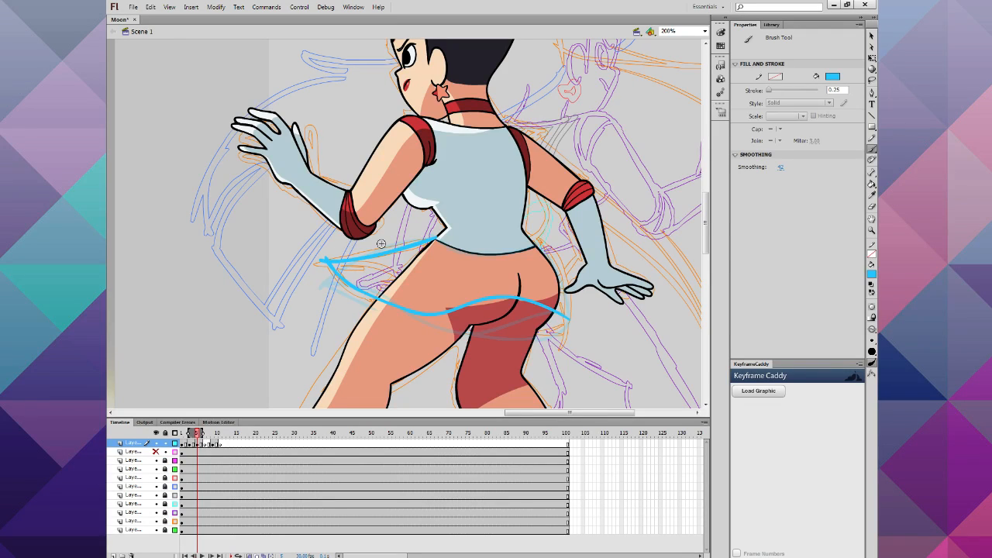
mouse_move(566, 316)
mouse_down()
mouse_move(541, 228)
mouse_move(529, 247)
mouse_move(493, 255)
mouse_move(436, 243)
mouse_up()
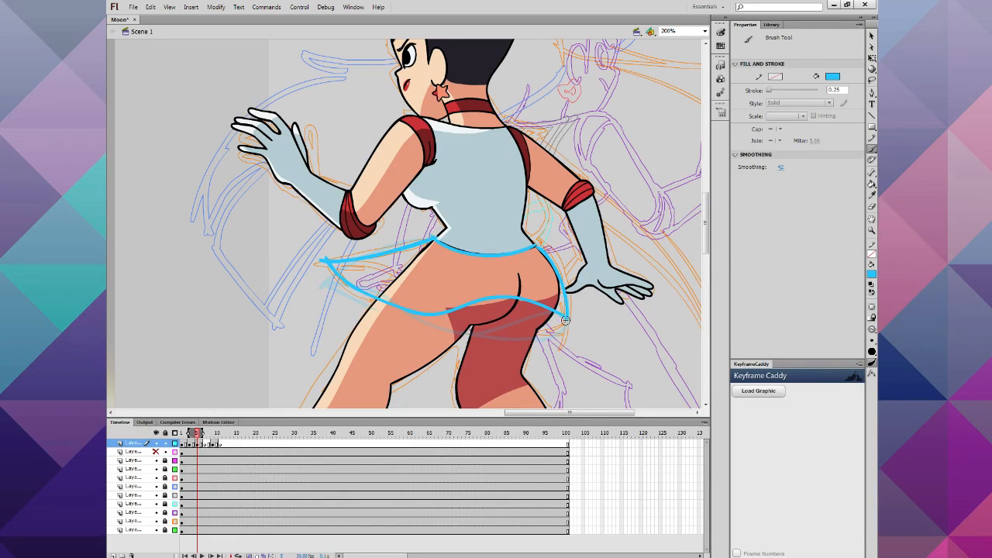
mouse_move(566, 320)
mouse_down()
mouse_move(500, 332)
mouse_move(447, 326)
mouse_move(383, 295)
mouse_up()
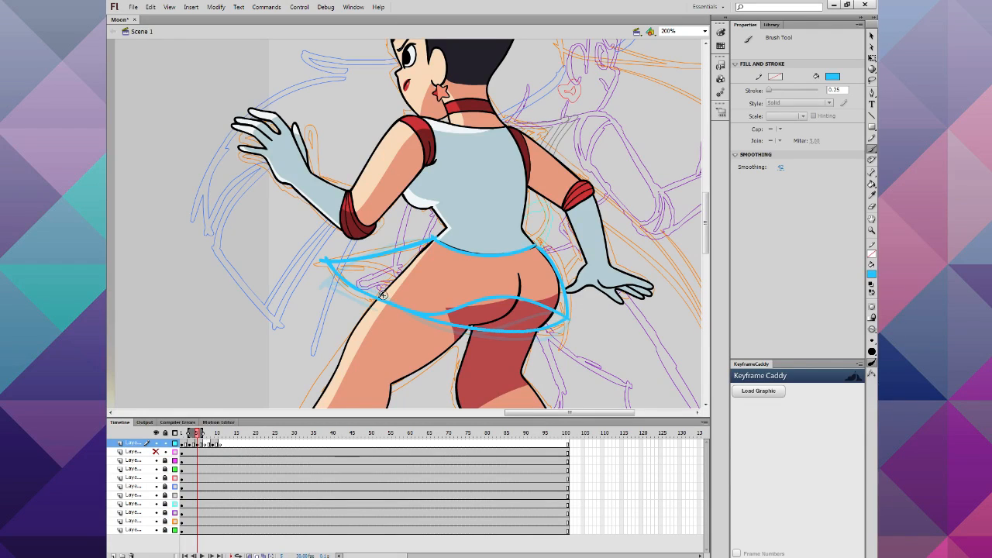
Step: Brush the fourth skirt pose in blue at frames 7–8 with an S-curved front hem, side edge, waistline, upper edge and underside
click(209, 444)
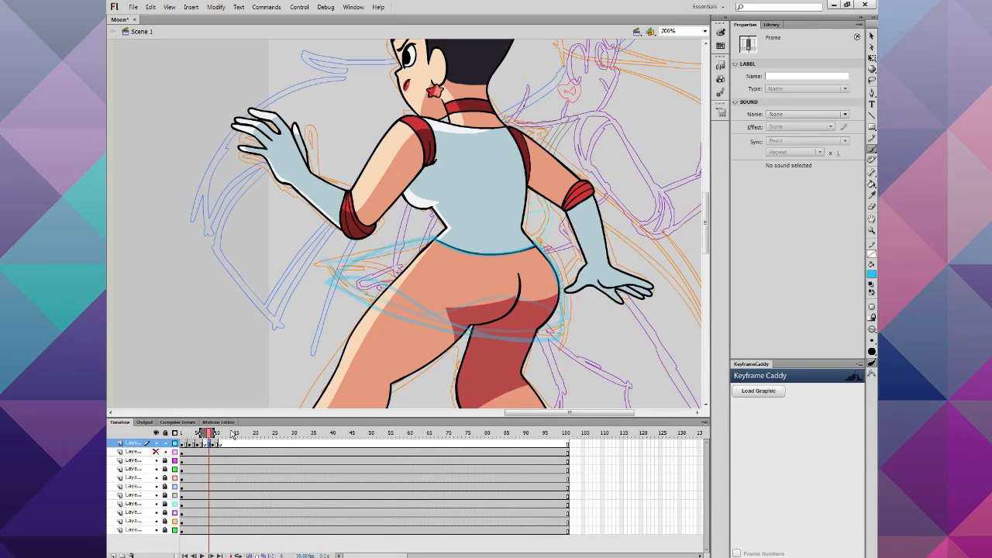
mouse_move(566, 317)
mouse_down()
mouse_move(516, 321)
mouse_move(443, 291)
mouse_up()
drag(334, 279, 331, 281)
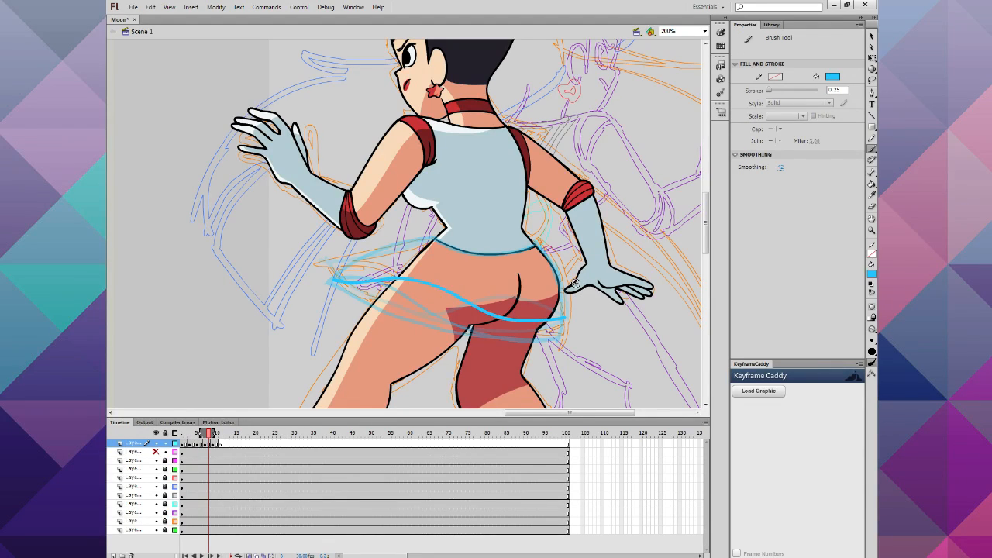
key(ctrl+z)
mouse_move(572, 322)
mouse_down()
mouse_move(550, 334)
mouse_move(496, 325)
mouse_move(448, 296)
mouse_up()
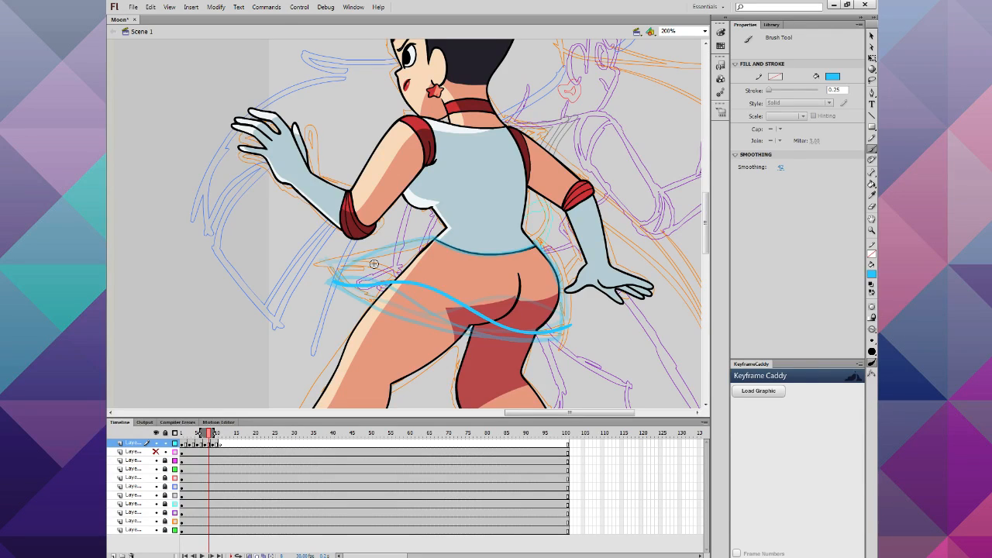
drag(569, 328, 540, 235)
mouse_move(436, 240)
mouse_down()
mouse_move(381, 252)
mouse_move(333, 282)
mouse_up()
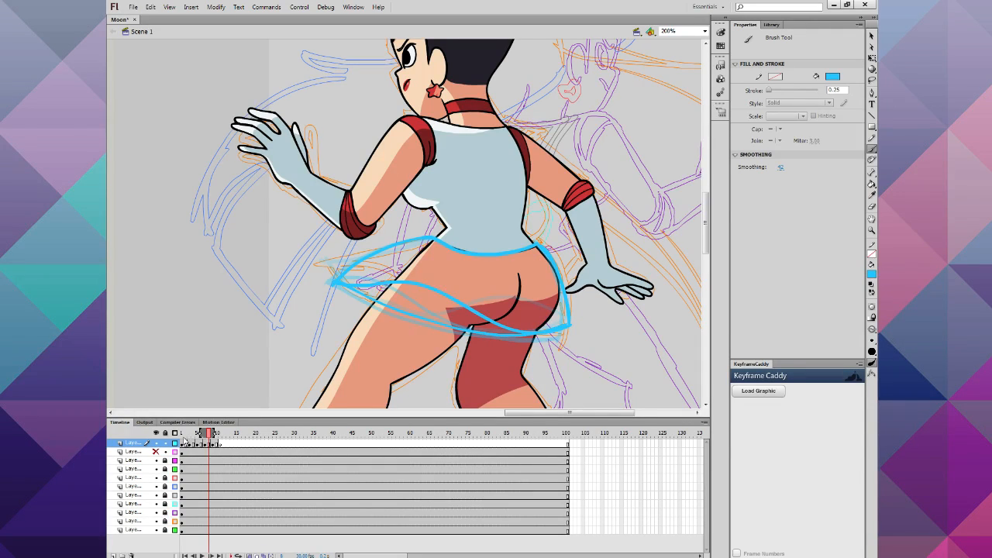
Step: Play back the skirt poses, turn off onion skinning and cut frames 1 to 10 from the skirt layer
key(Return)
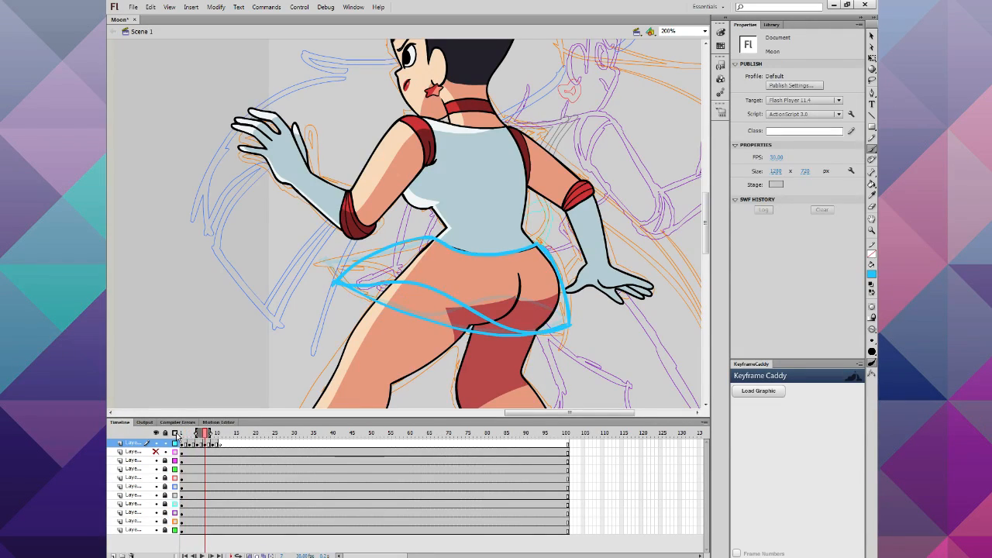
click(250, 555)
mouse_move(206, 434)
mouse_down()
mouse_move(179, 436)
mouse_move(228, 437)
mouse_move(181, 437)
mouse_move(200, 467)
mouse_move(227, 471)
mouse_up()
drag(182, 443, 215, 443)
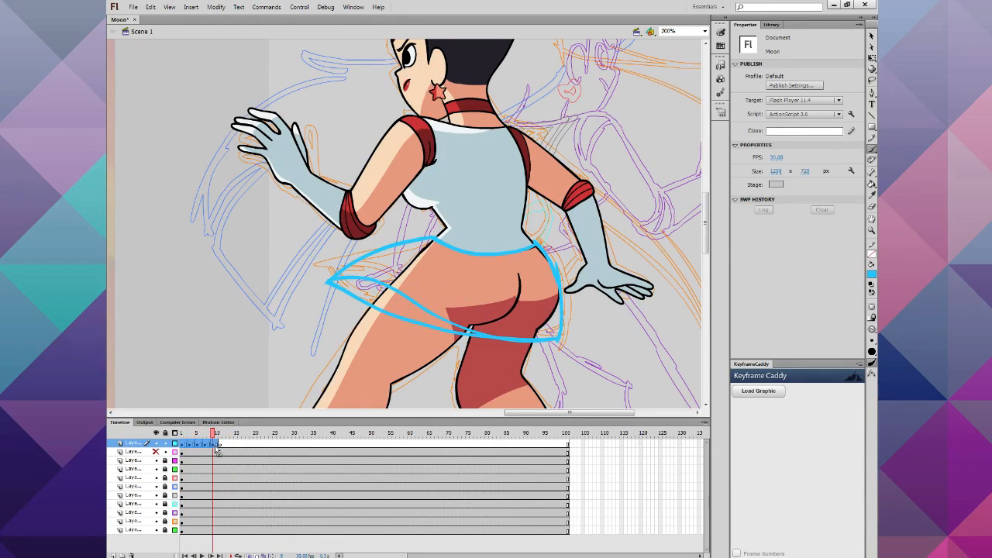
right_click(216, 444)
click(248, 311)
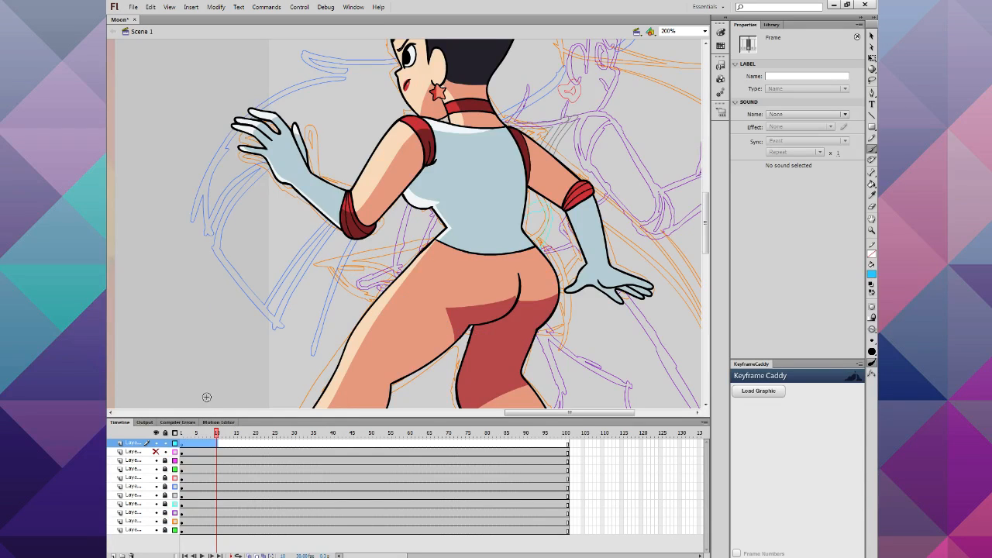
Step: Create a graphic symbol named Skirt, paste the cut frames into its first frame and return to Scene 1
click(189, 7)
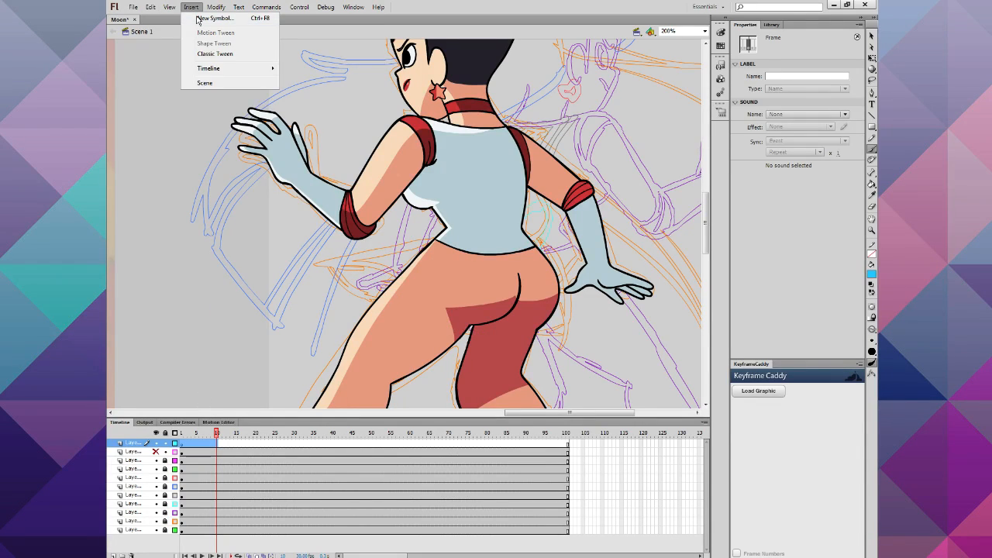
click(197, 19)
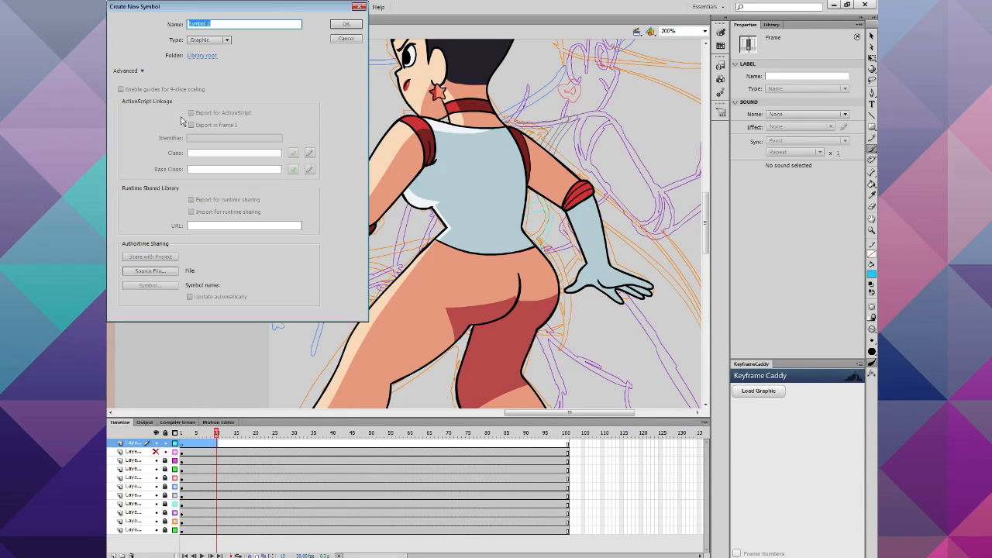
text(Skirt)
click(341, 27)
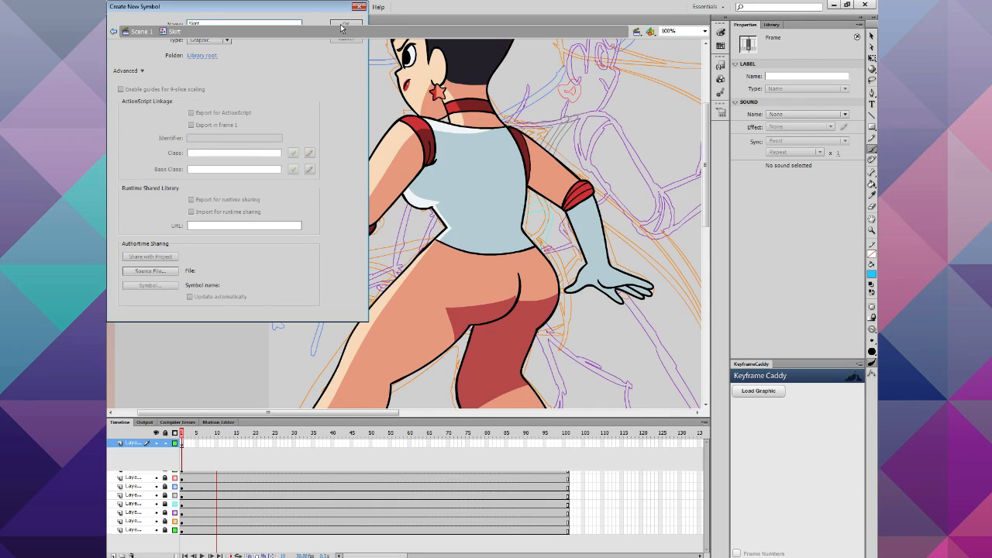
right_click(182, 448)
click(213, 328)
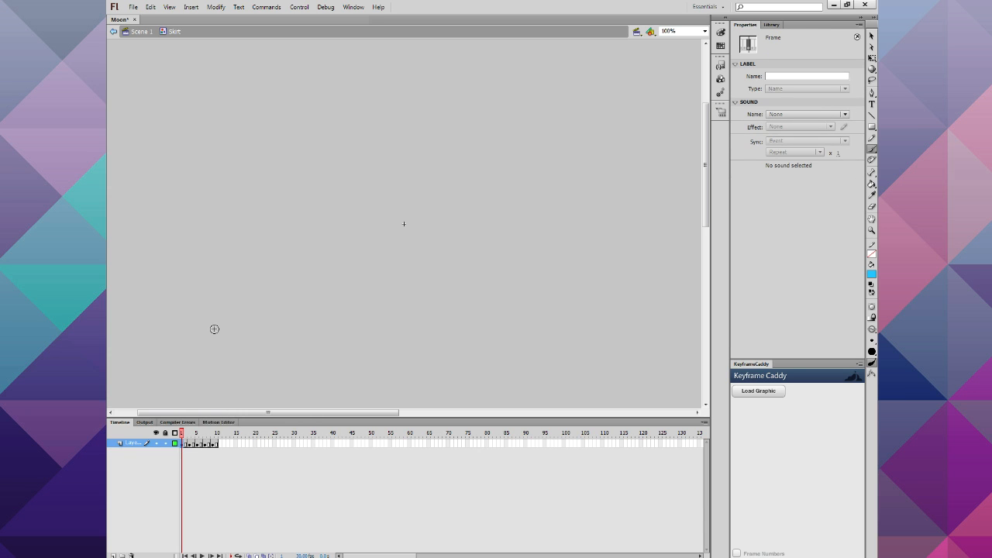
click(139, 31)
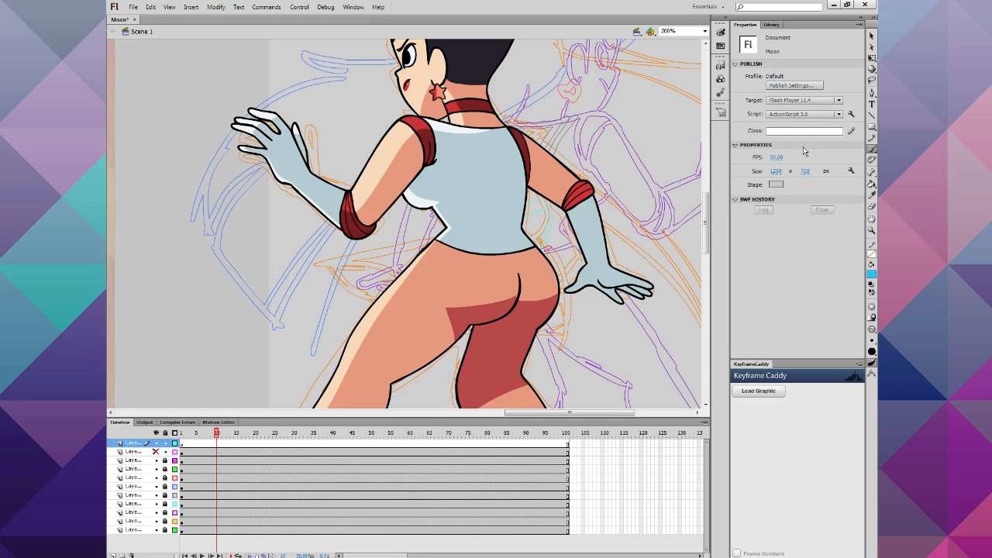
Step: Place the Skirt symbol from the library on the empty layer, align it to the character's waist and play it back
click(771, 25)
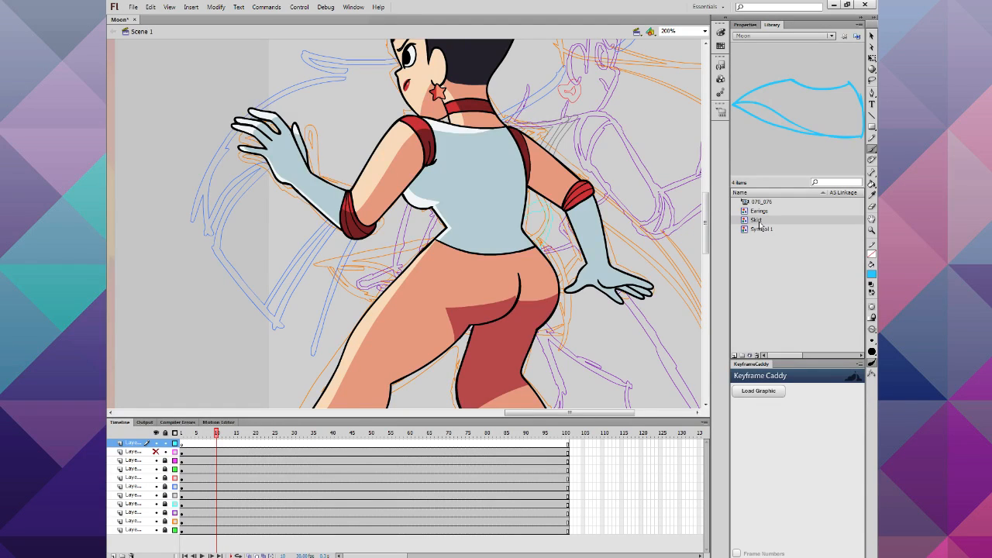
drag(759, 221, 469, 298)
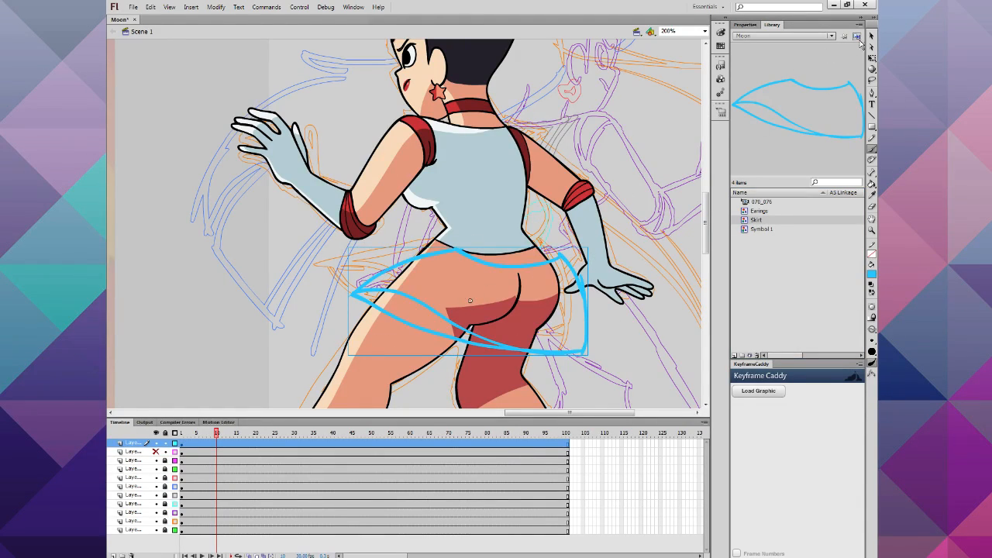
click(871, 37)
mouse_move(453, 245)
mouse_down()
mouse_move(428, 236)
mouse_move(436, 250)
mouse_move(447, 234)
mouse_up()
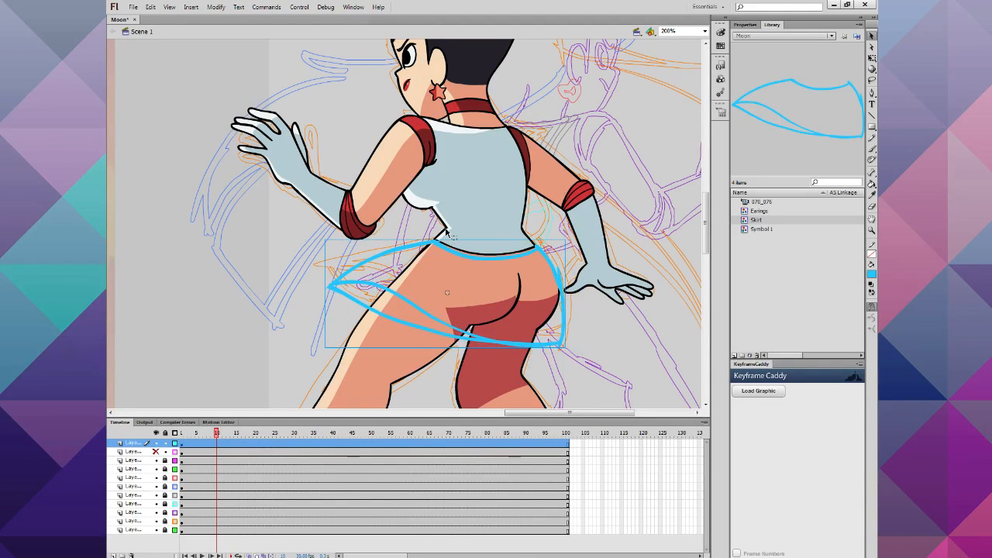
key(Up)
key(Up)
key(Up)
key(Left)
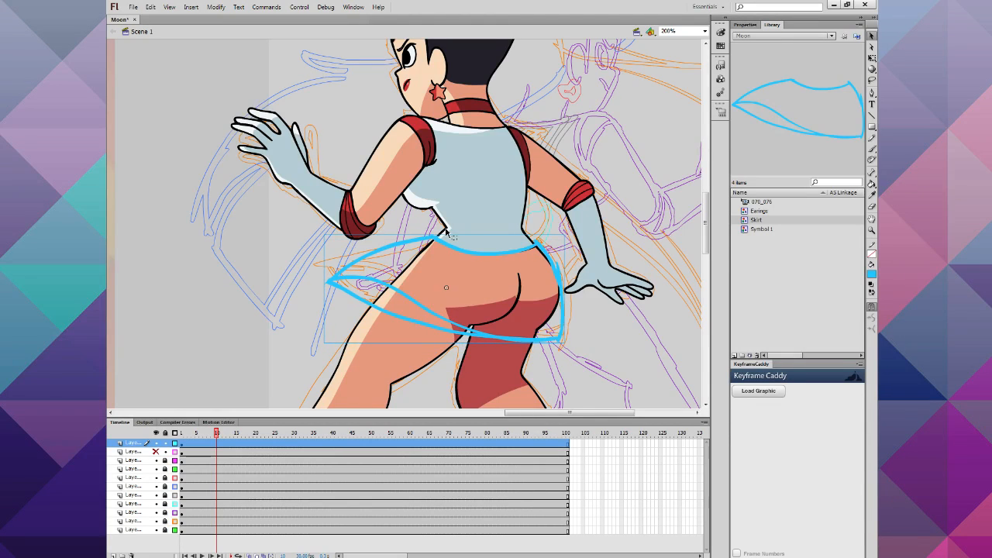
key(Return)
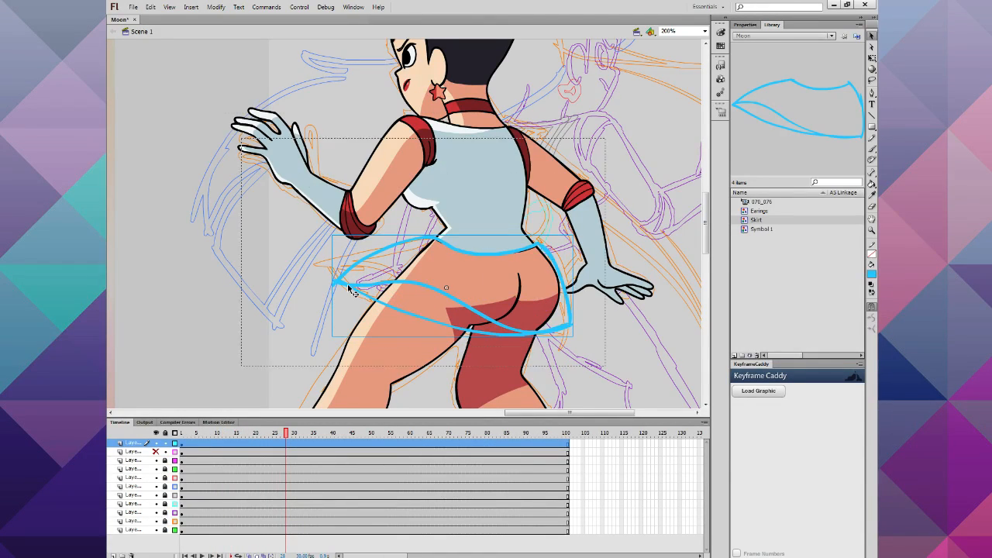
Step: Open the Skirt symbol for editing and remove the duplicate first pose at frames 9 and 10
double_click(322, 310)
drag(210, 434, 181, 447)
click(216, 445)
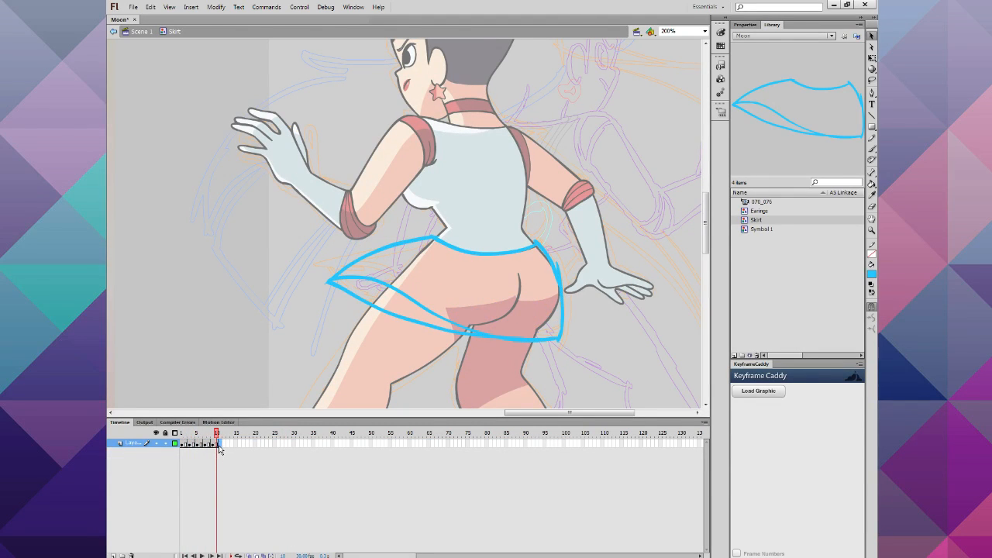
right_click(213, 443)
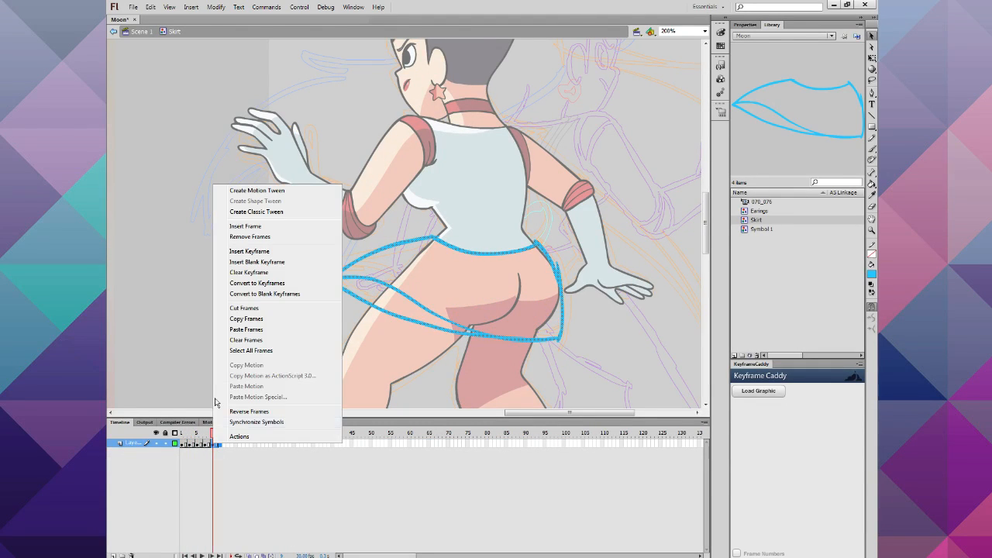
click(240, 236)
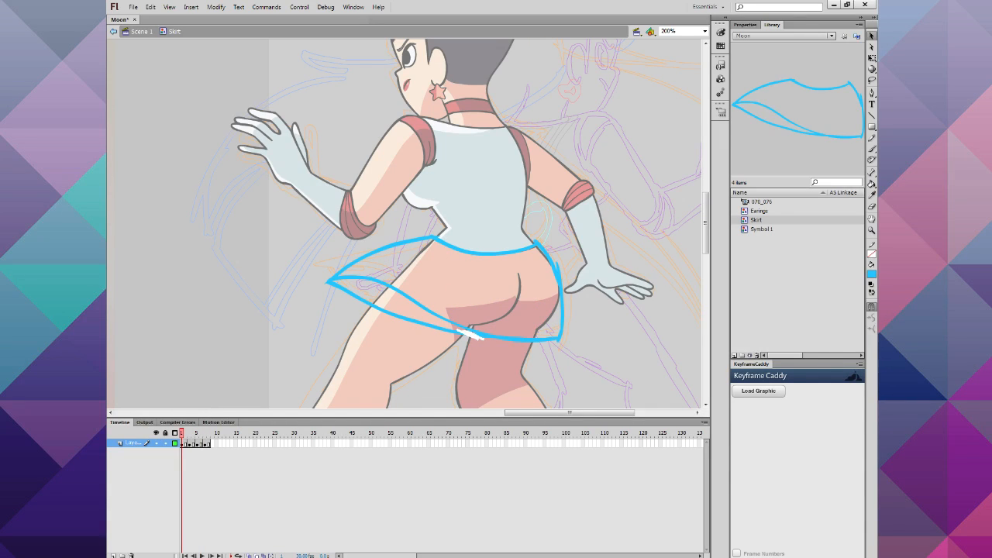
Step: Erase the underside hem line crossing the legs in each of the four skirt poses
mouse_move(446, 329)
mouse_down()
mouse_move(371, 309)
mouse_move(433, 327)
mouse_move(392, 310)
mouse_move(384, 319)
mouse_up()
click(194, 440)
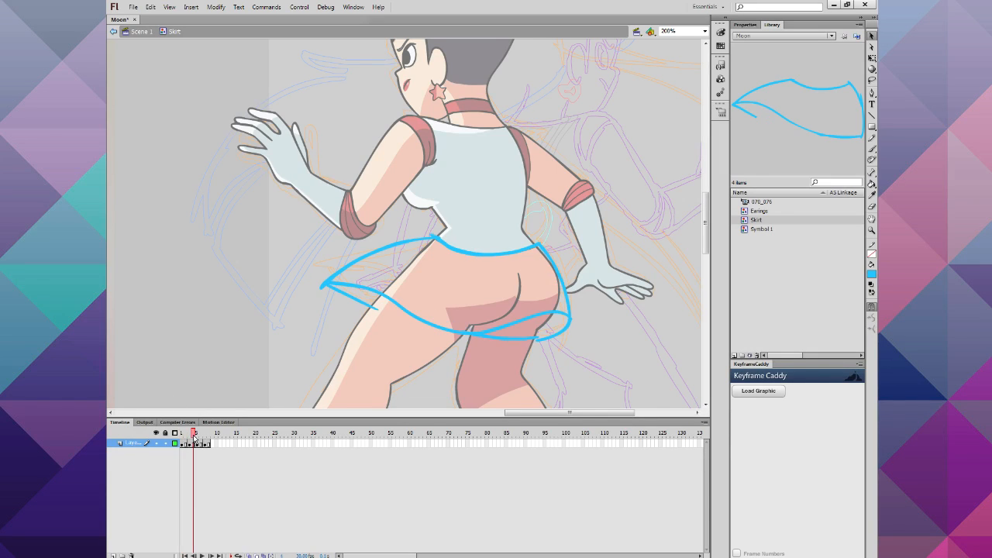
mouse_move(535, 334)
mouse_down()
mouse_move(475, 338)
mouse_move(500, 322)
mouse_up()
key(period)
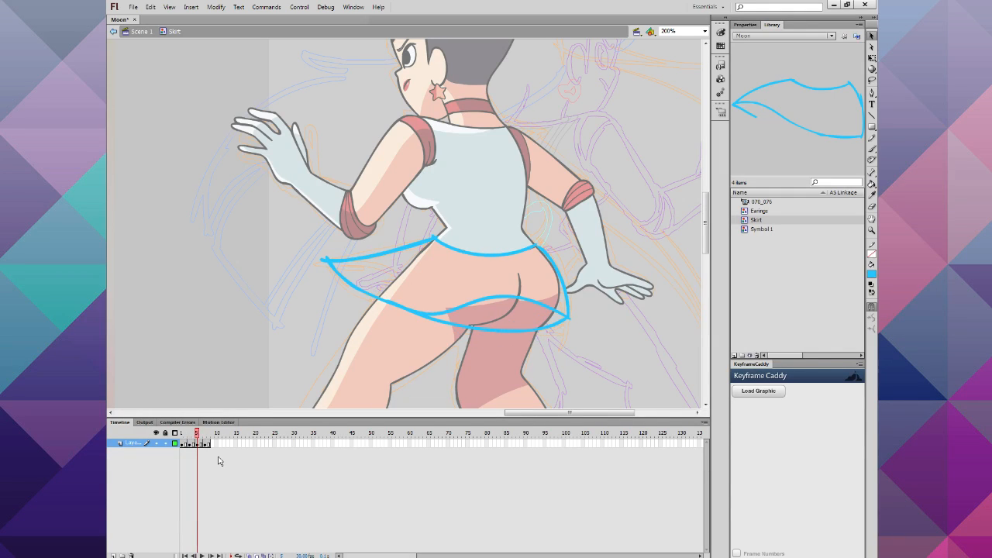
drag(533, 330, 451, 326)
drag(434, 324, 405, 321)
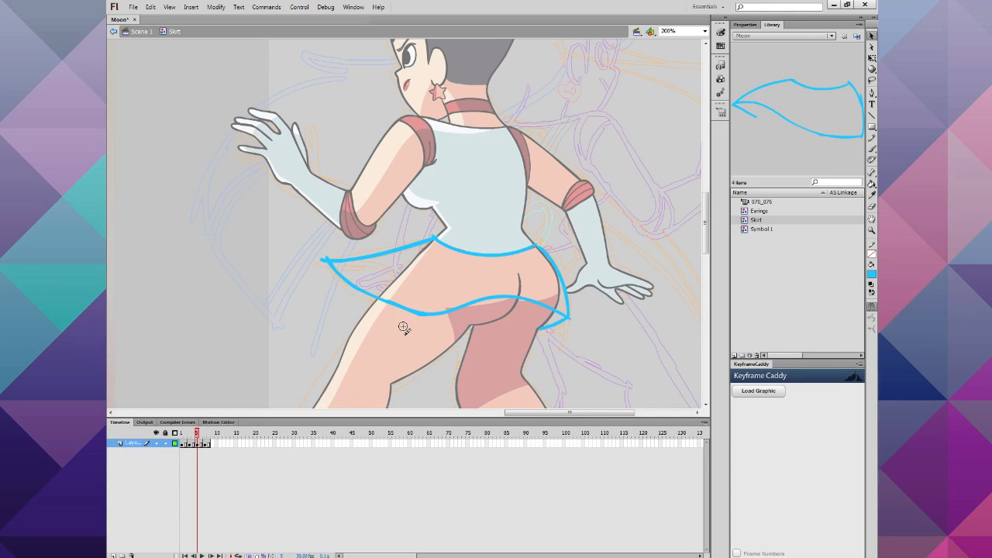
click(210, 443)
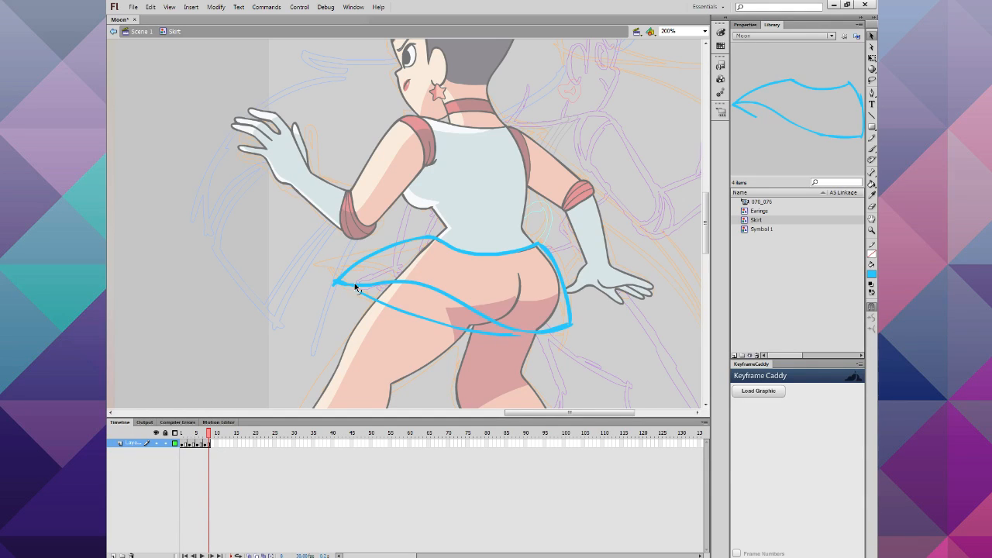
click(412, 311)
key(Delete)
Step: Play and scrub through the skirt cycle inside the symbol to check its motion
key(Return)
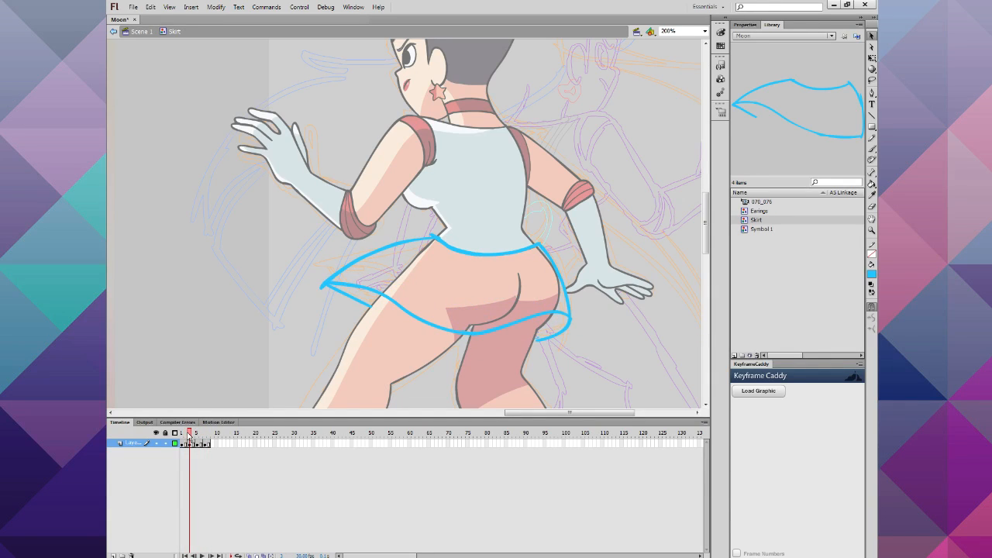
mouse_move(189, 437)
mouse_down()
mouse_move(225, 449)
mouse_move(169, 443)
mouse_move(230, 441)
mouse_up()
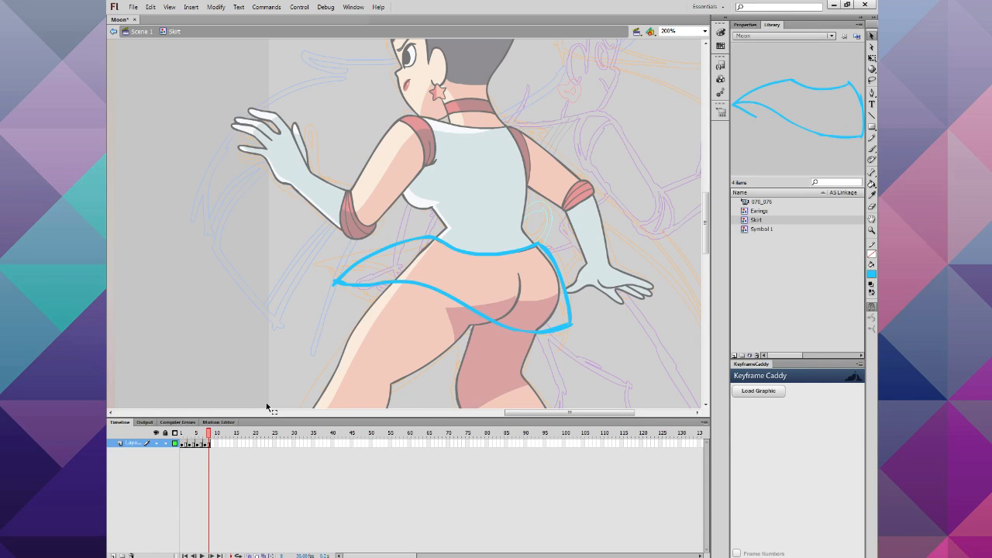
key(Return)
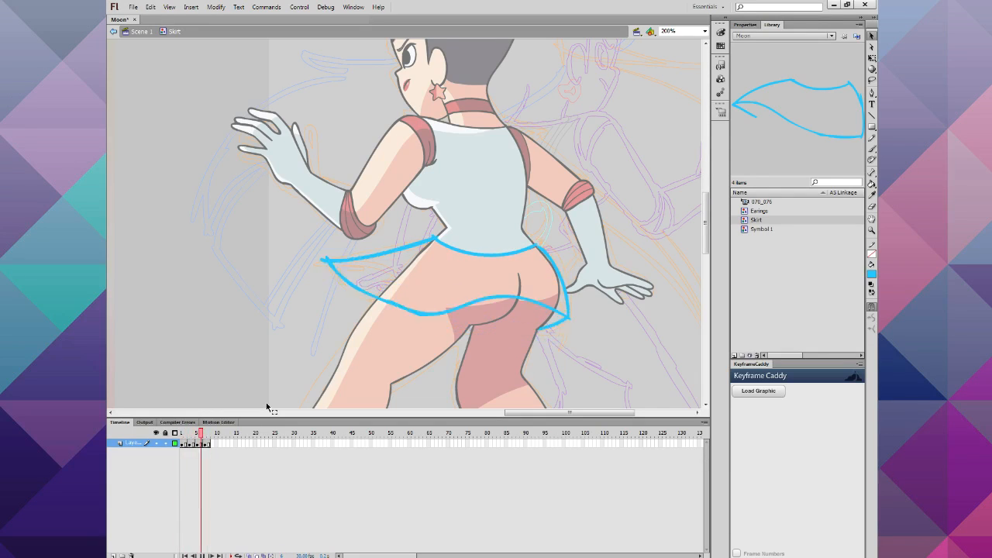
Step: Add a new layer above the skirt drawings inside the Skirt symbol and select the second pose at frame 3
click(179, 443)
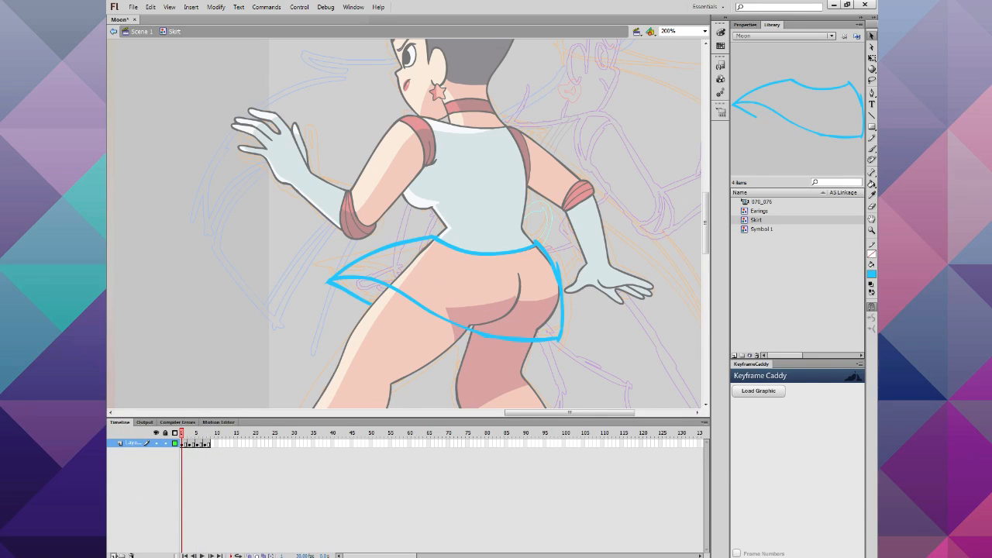
click(115, 555)
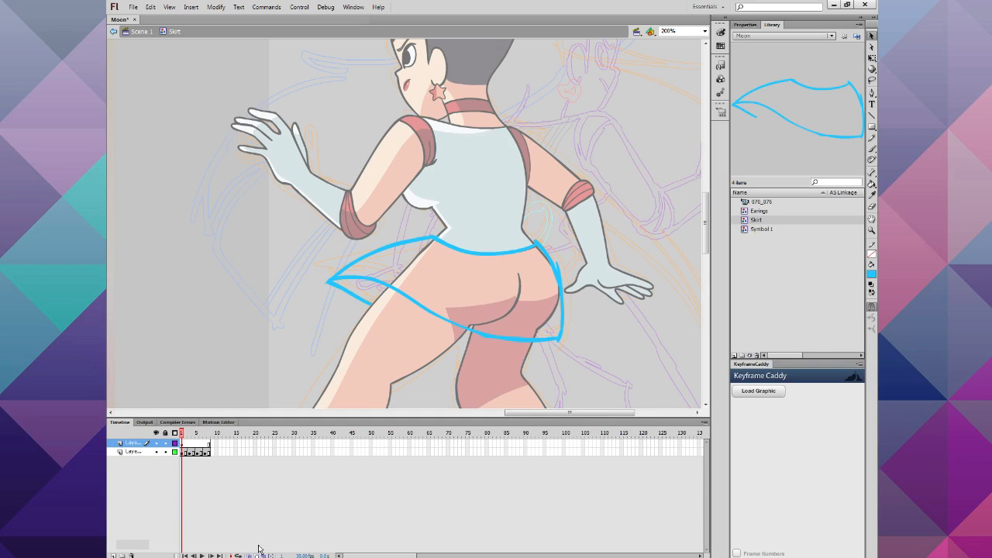
click(190, 452)
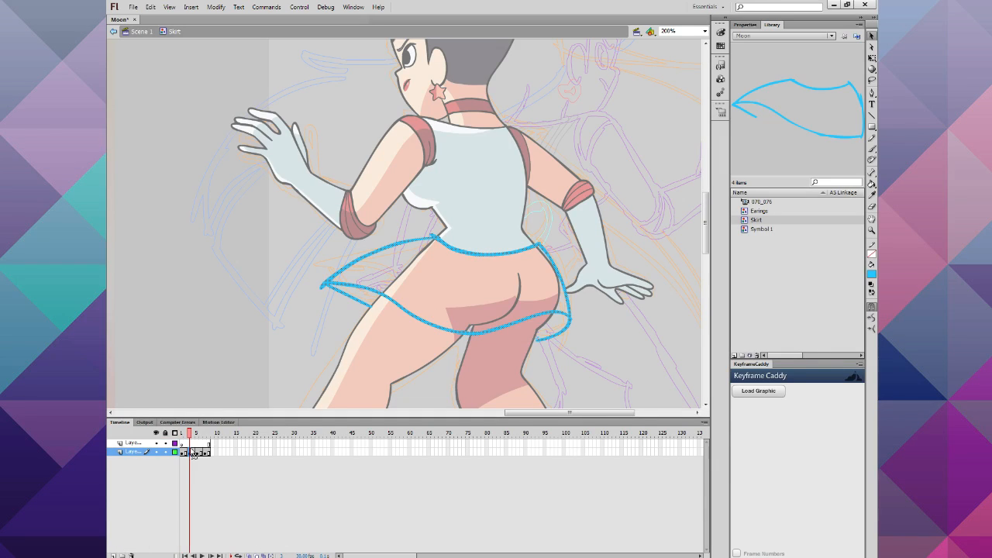
Step: Insert blank keyframes at frames 3, 5 and 7 on the new upper layer and go back to frame 1
click(190, 444)
key(F7)
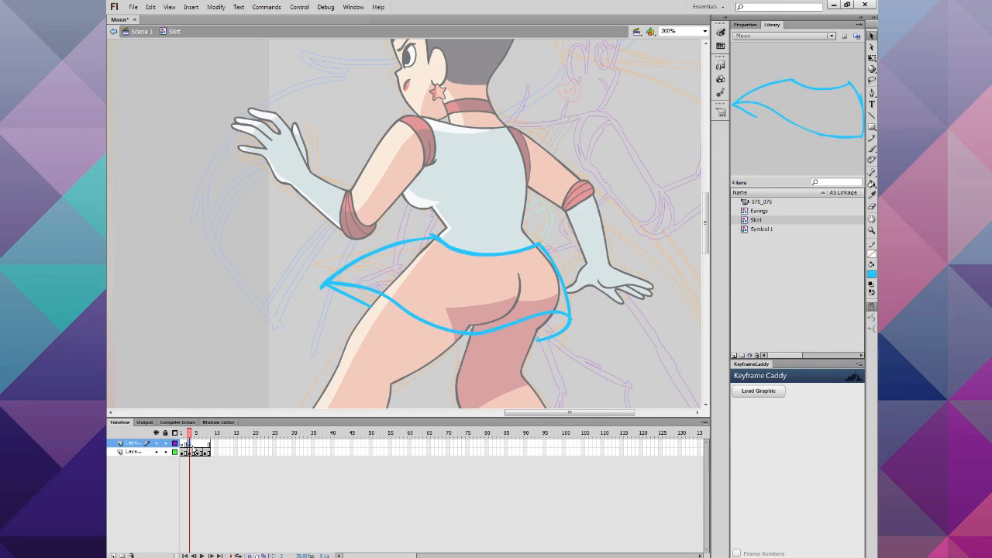
click(193, 444)
click(197, 445)
key(F7)
click(204, 445)
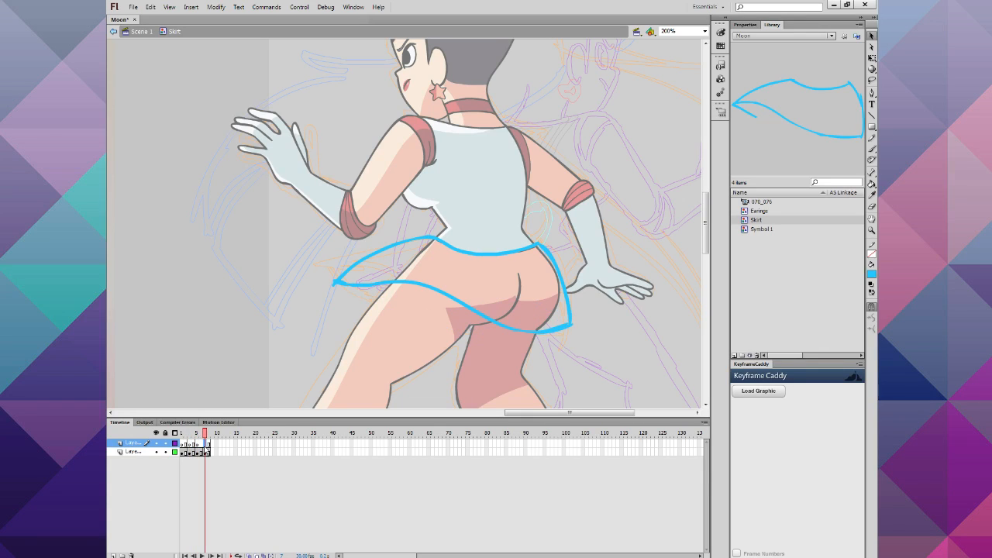
key(F7)
drag(204, 434, 149, 437)
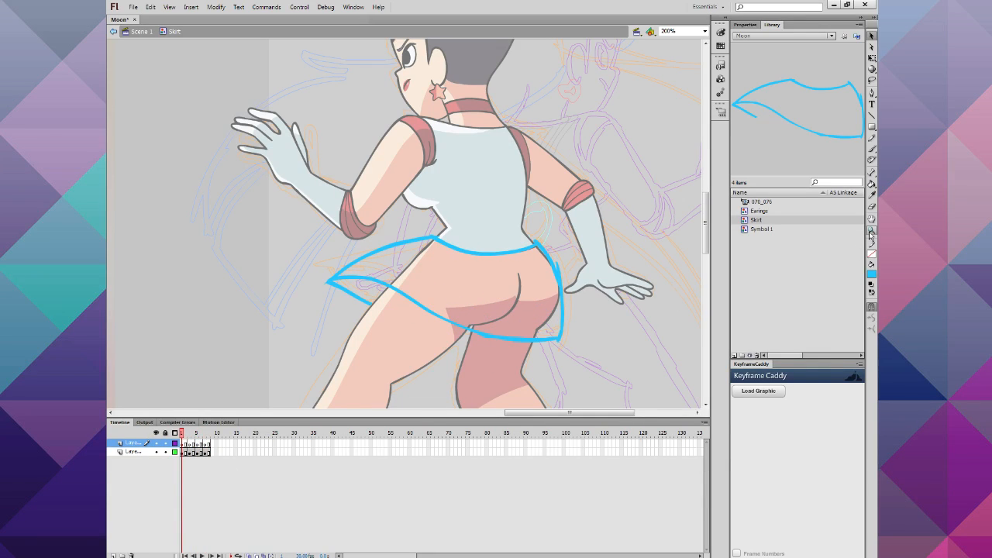
Step: Set the fill colour to black for the Brush tool and add another layer at the top of the Skirt symbol
click(870, 273)
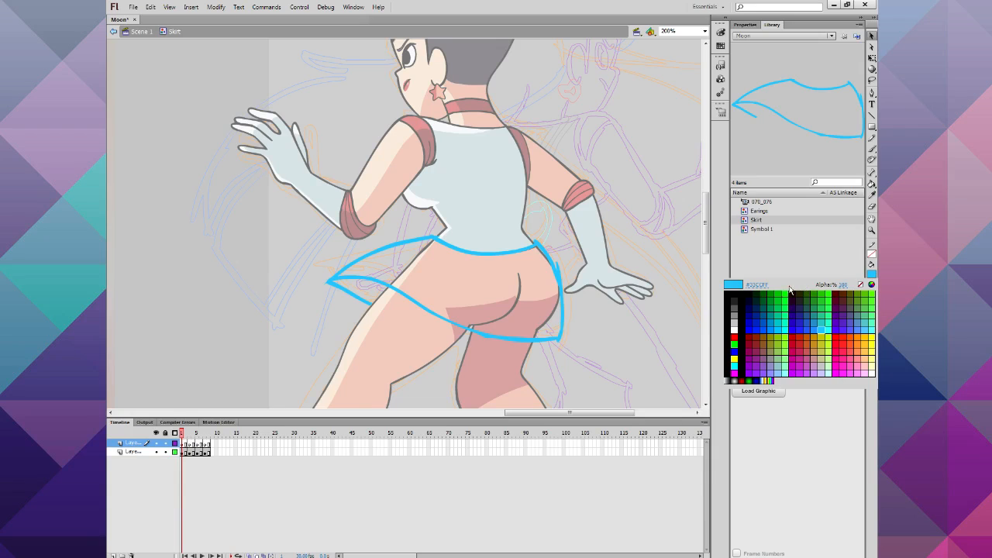
click(731, 292)
click(871, 230)
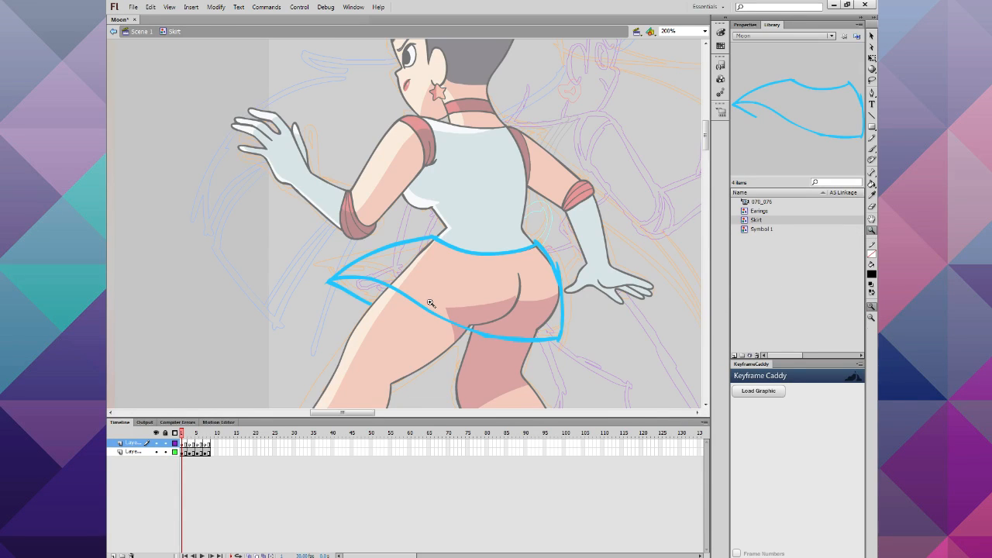
click(431, 303)
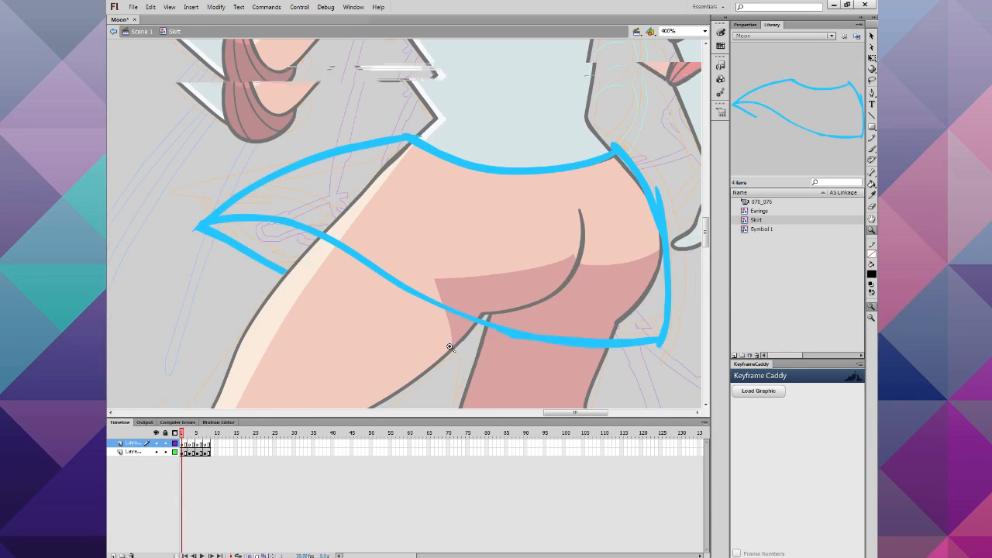
click(871, 149)
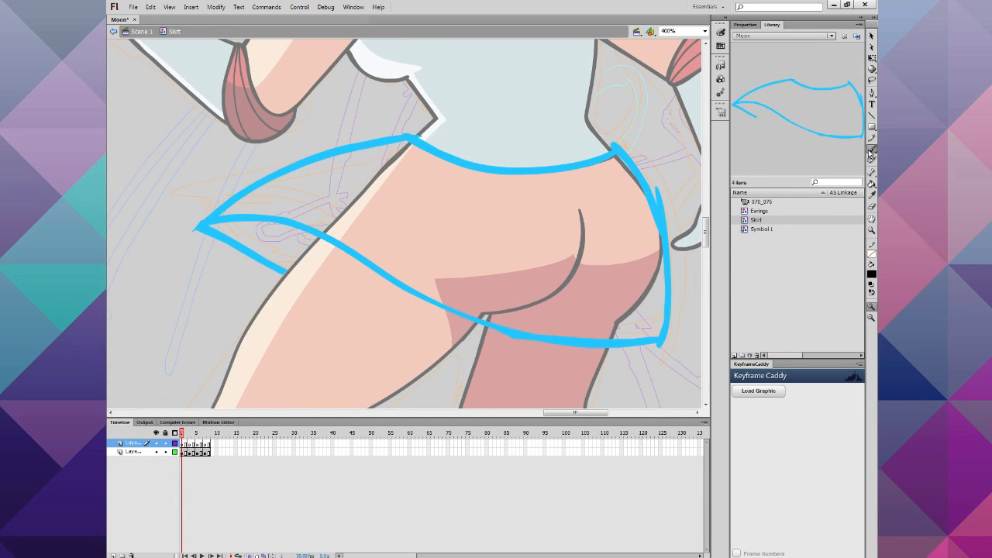
click(113, 555)
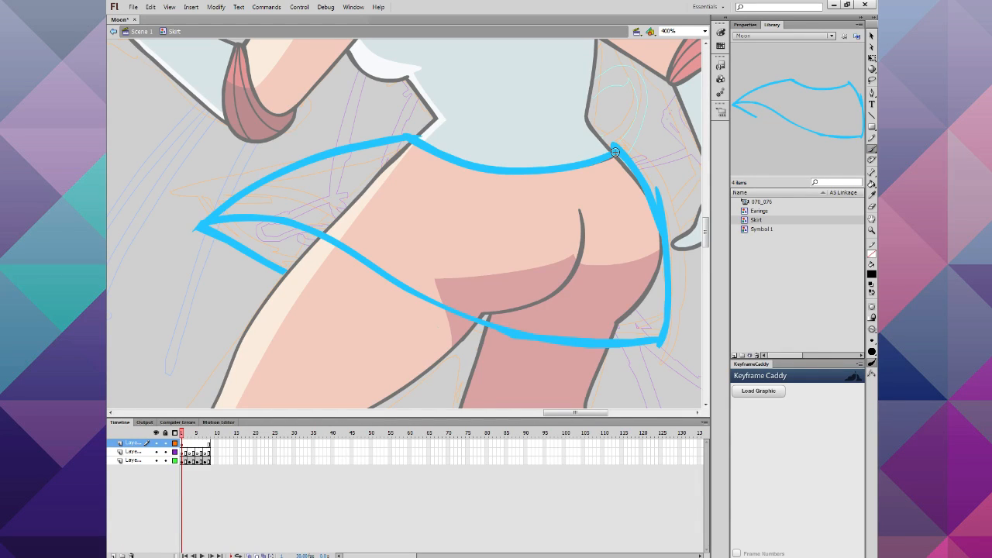
Step: Try to brush a black waistline along the upper edge of the first skirt pose
mouse_move(615, 152)
mouse_down()
mouse_move(538, 169)
mouse_move(461, 162)
mouse_move(407, 139)
mouse_up()
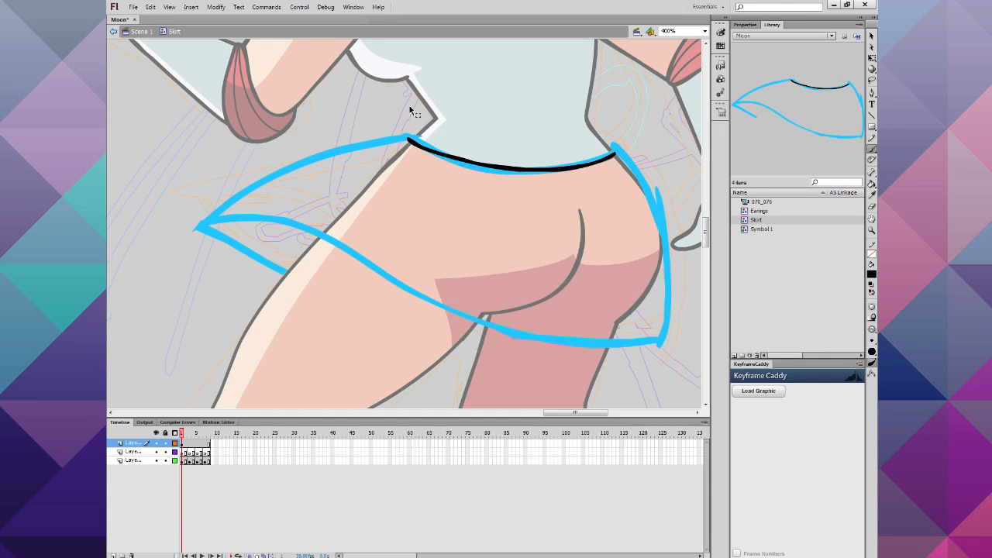
key(ctrl+z)
mouse_move(613, 152)
mouse_down()
mouse_move(517, 172)
mouse_move(431, 151)
mouse_move(407, 134)
mouse_up()
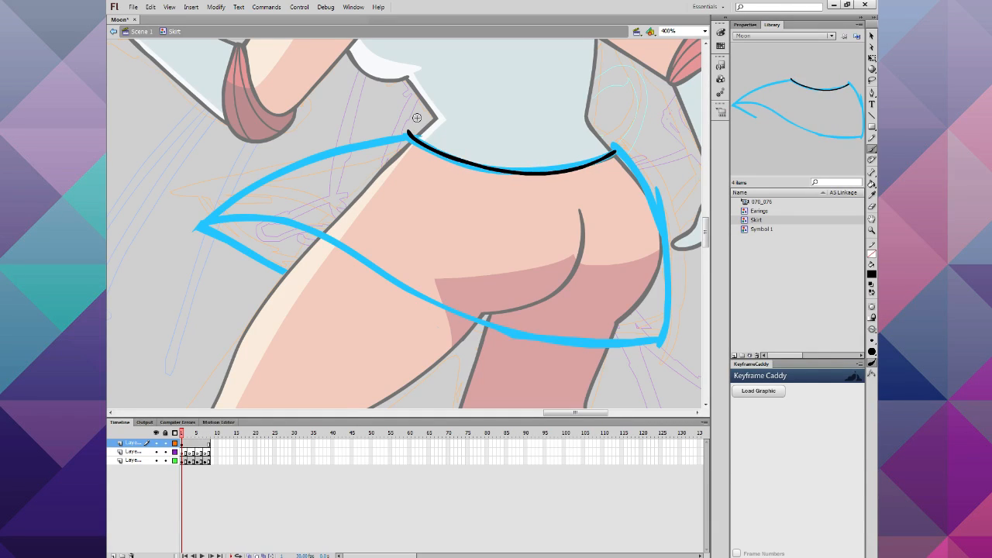
key(ctrl+z)
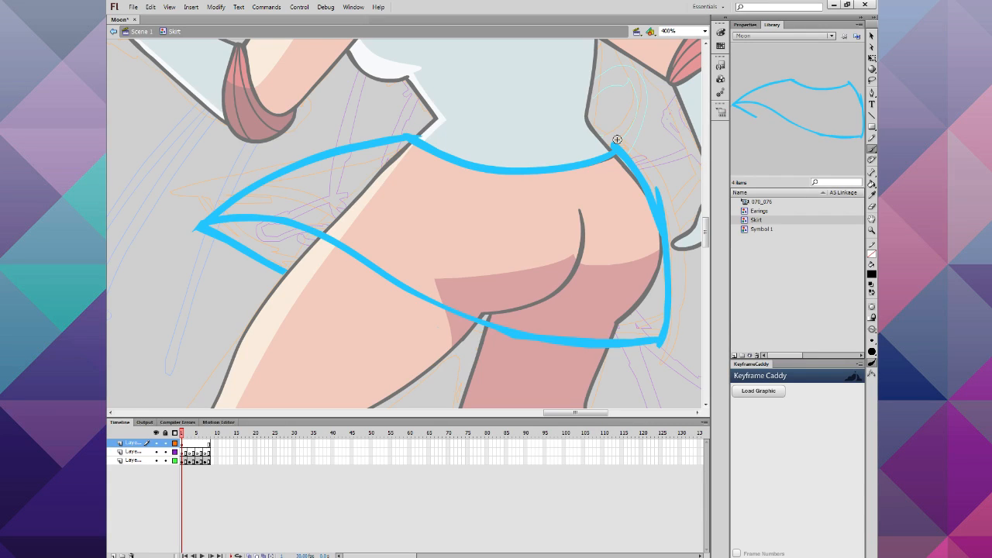
key(ctrl+minus)
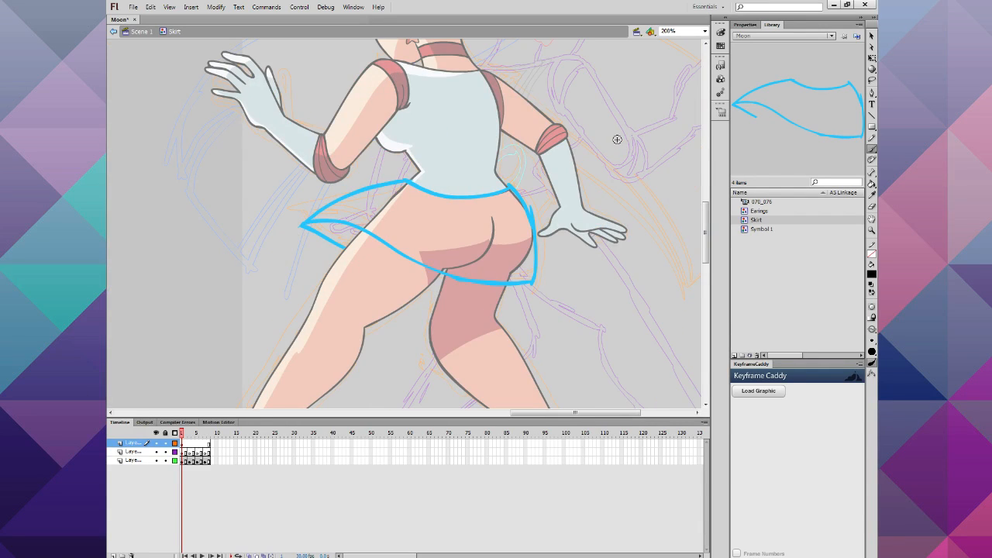
drag(508, 188, 468, 197)
drag(416, 187, 405, 180)
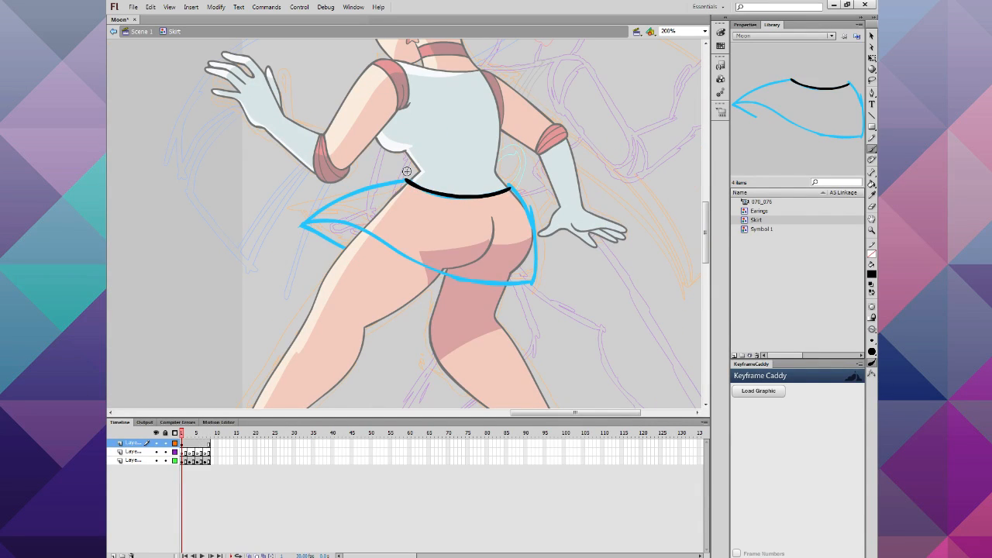
key(ctrl+z)
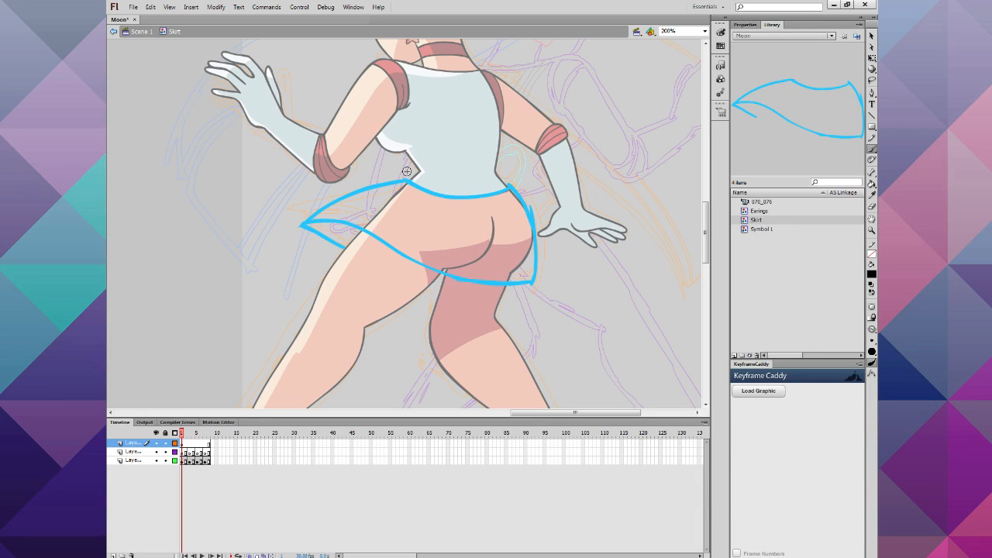
Step: Return to Scene 1, hide the skirt symbol's layer and unlock the two character layers below the hidden ones
click(152, 33)
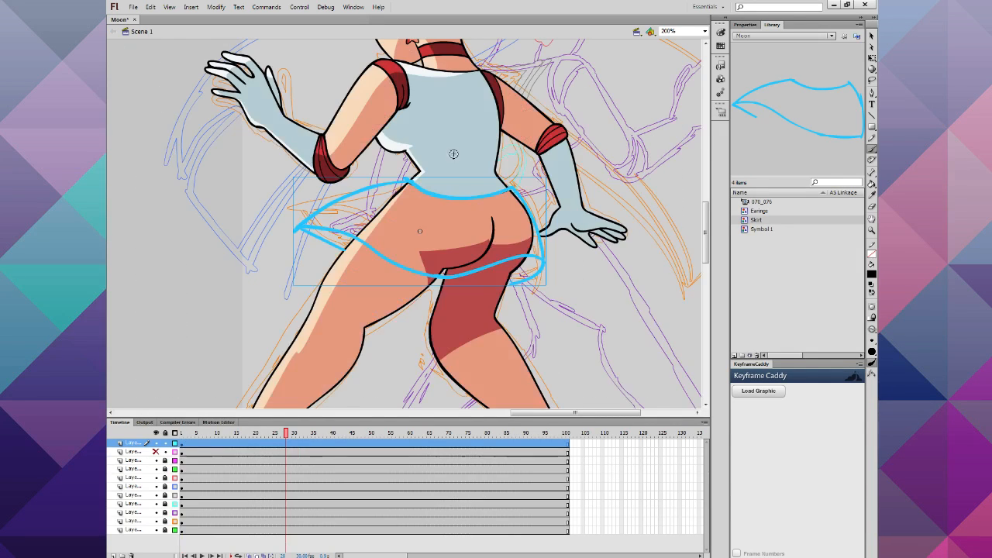
click(156, 442)
click(164, 460)
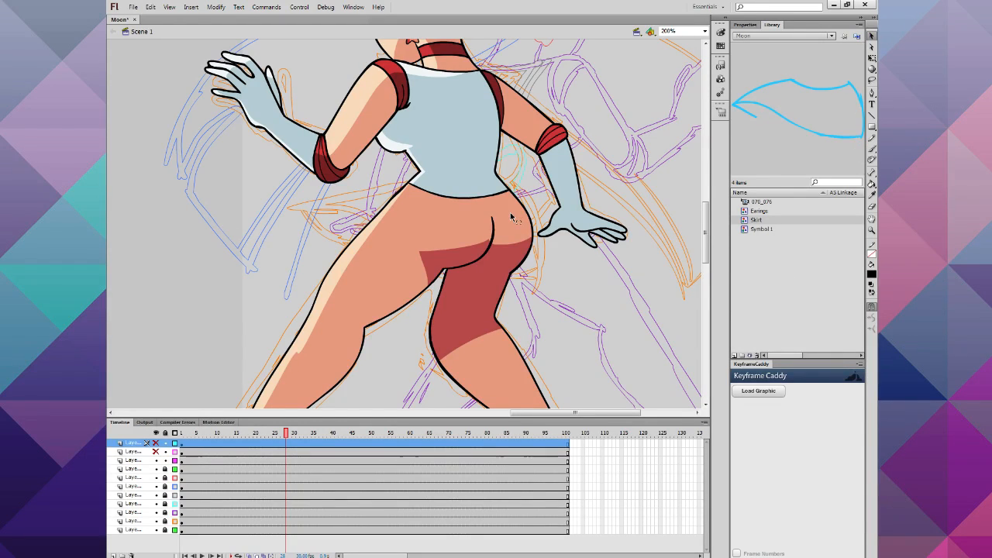
click(181, 443)
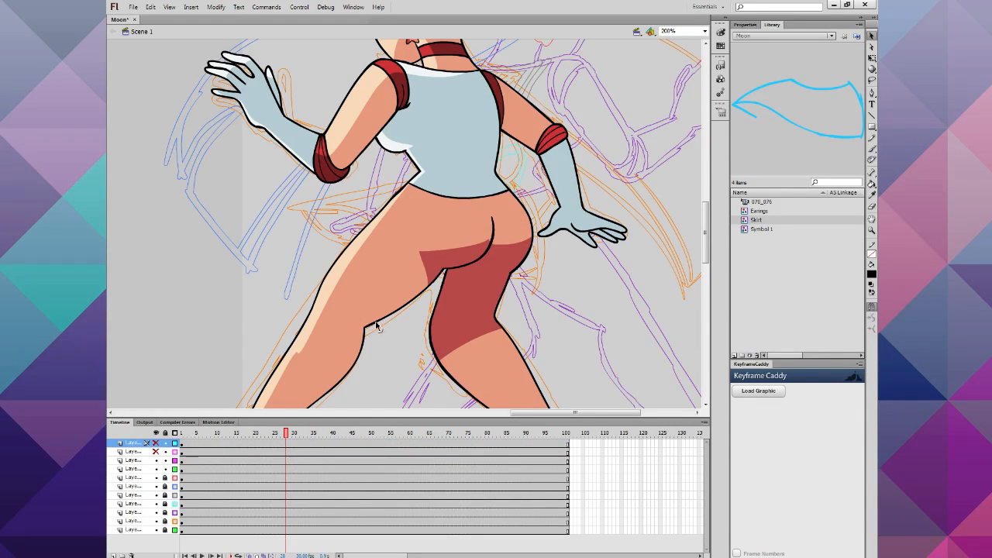
Step: Copy a rectangular area of the character artwork around the waist, including the shirt's curved lower outline
click(448, 236)
click(382, 198)
drag(399, 173, 526, 226)
right_click(495, 201)
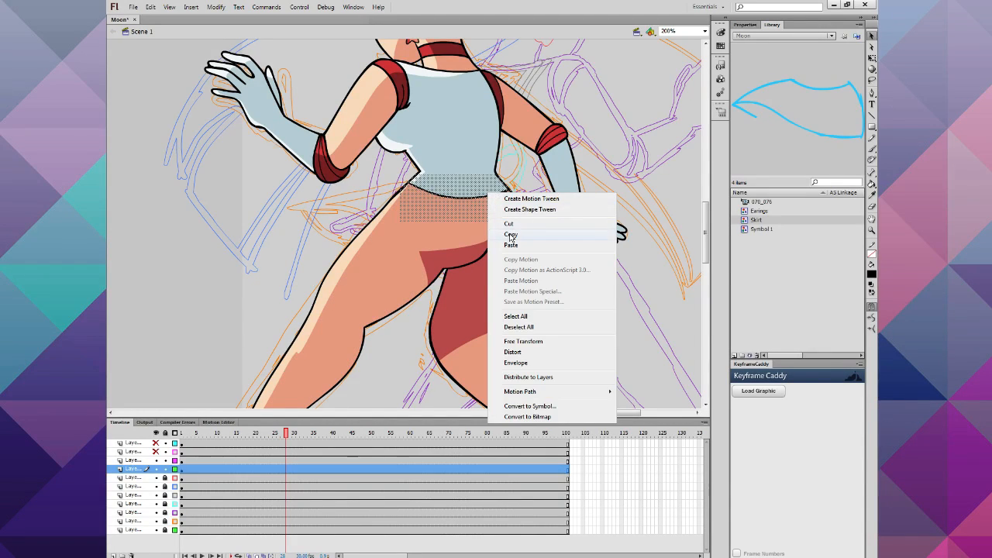
click(518, 229)
Step: Show the hidden skirt layers again and paste the copied waist area in place on the Skirt symbol's top layer at frame 1
drag(155, 452, 156, 443)
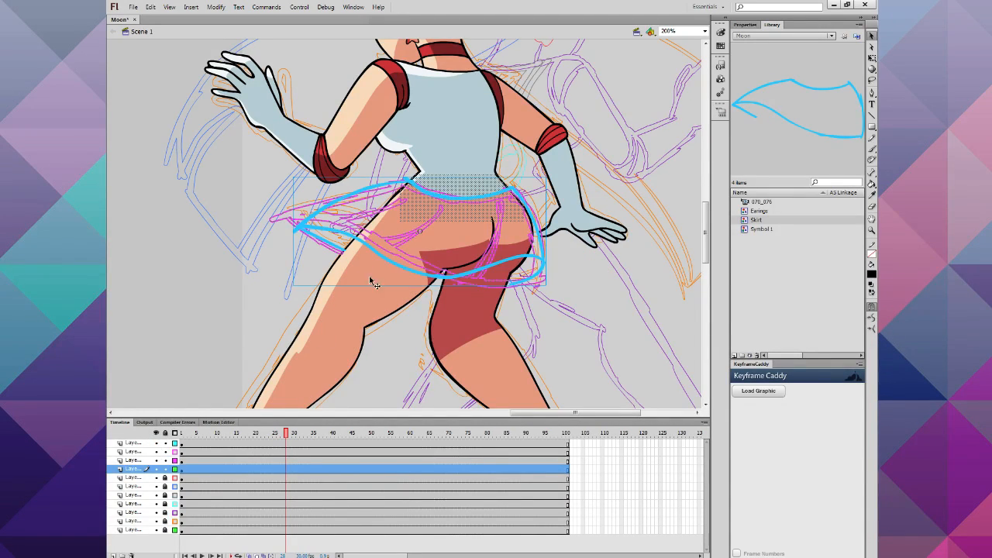
double_click(436, 196)
click(182, 442)
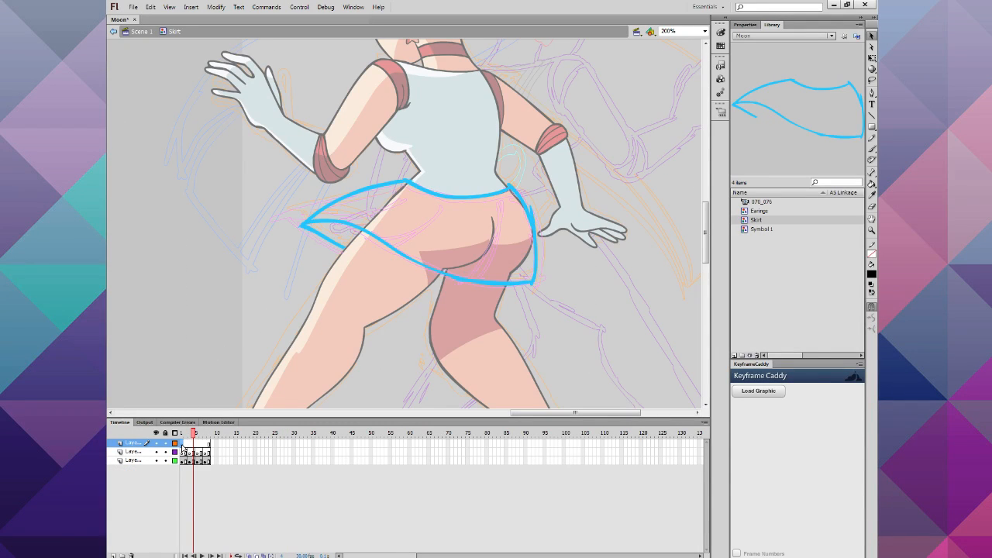
click(147, 10)
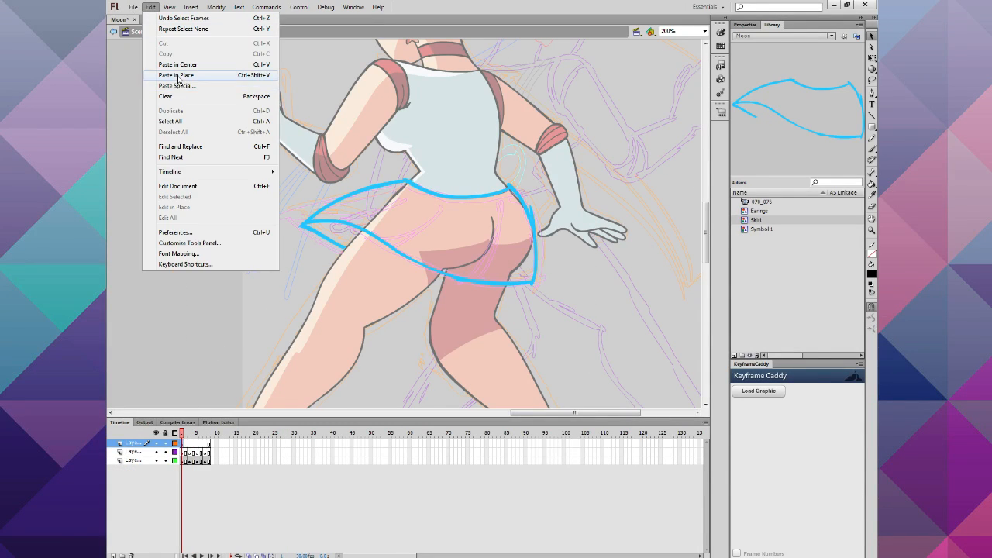
click(178, 80)
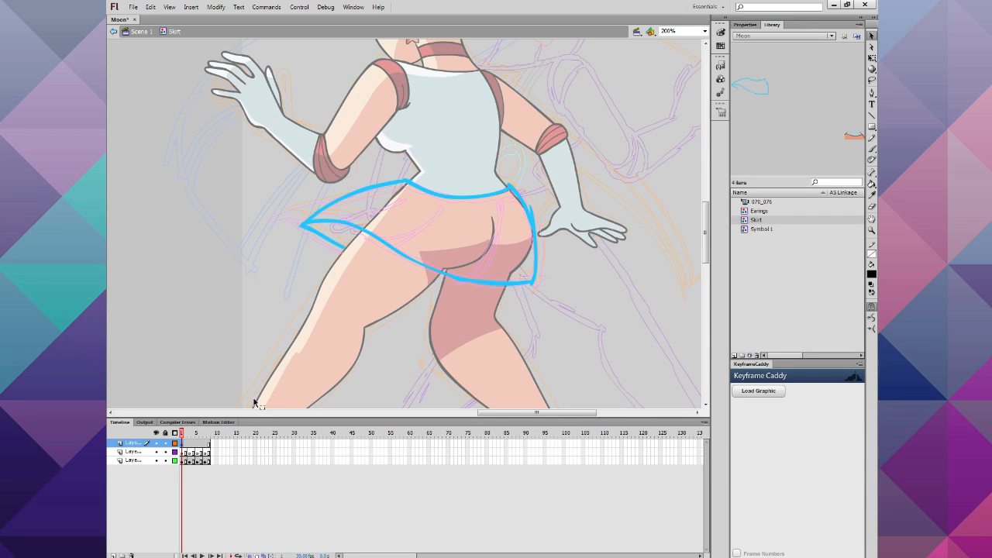
Step: Nudge the pasted waist piece onto the character's waist so its curved line matches the skirt's upper edge
key(ctrl+minus)
key(ctrl+minus)
key(ctrl+minus)
key(shift+Left)
key(shift+Left)
key(shift+Left)
key(shift+Left)
key(shift+Left)
key(shift+Left)
key(shift+Left)
key(shift+Left)
key(shift+Left)
key(shift+Left)
key(shift+Left)
key(shift+Left)
key(shift+Left)
key(shift+Left)
key(shift+Left)
key(shift+Left)
key(shift+Left)
key(shift+Left)
key(shift+Left)
key(shift+Left)
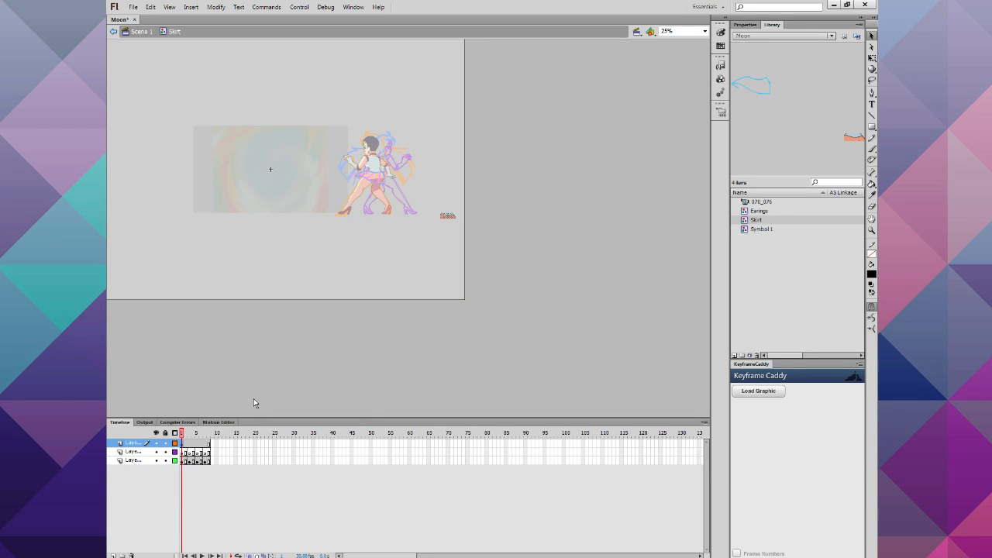
key(shift+Up)
key(shift+Up)
key(shift+Up)
key(shift+Up)
key(shift+Up)
key(shift+Up)
key(shift+Up)
key(shift+Up)
key(shift+Up)
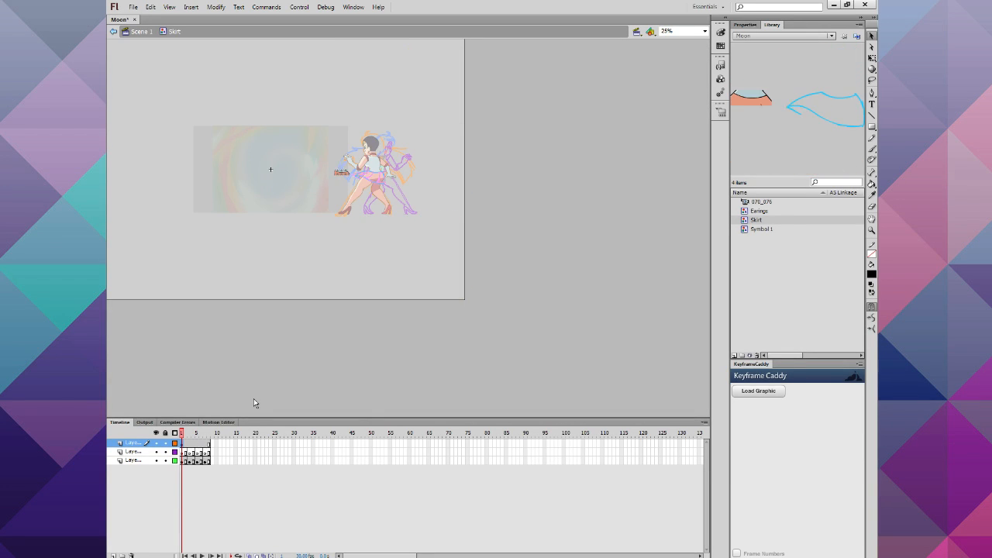
key(shift+Right)
key(shift+Right)
key(shift+Right)
key(shift+Right)
key(shift+Right)
key(shift+Right)
key(shift+Right)
key(shift+Right)
key(shift+Right)
key(shift+Left)
key(shift+Left)
key(shift+Left)
key(shift+Left)
key(shift+Left)
key(shift+Left)
key(shift+Up)
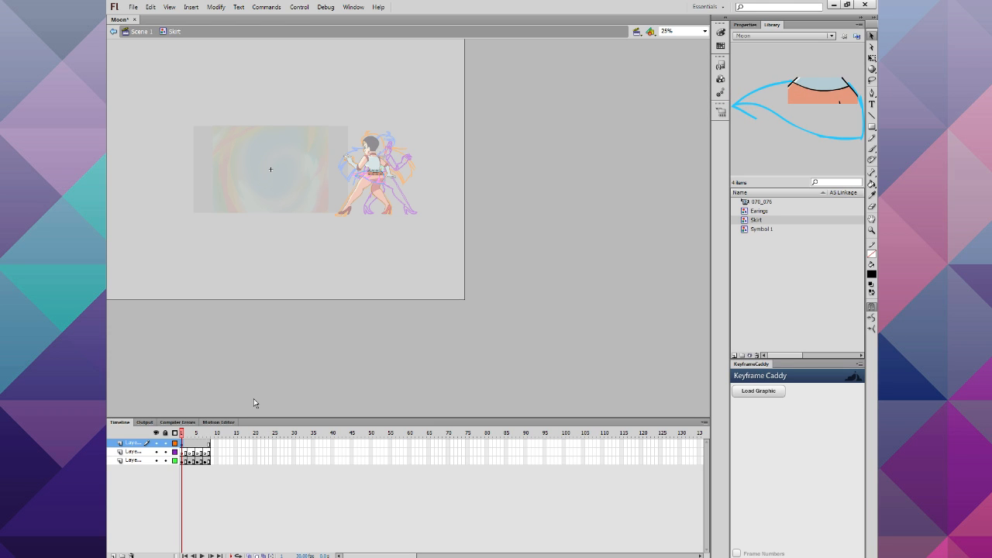
key(ctrl+=)
key(ctrl+=)
key(ctrl+=)
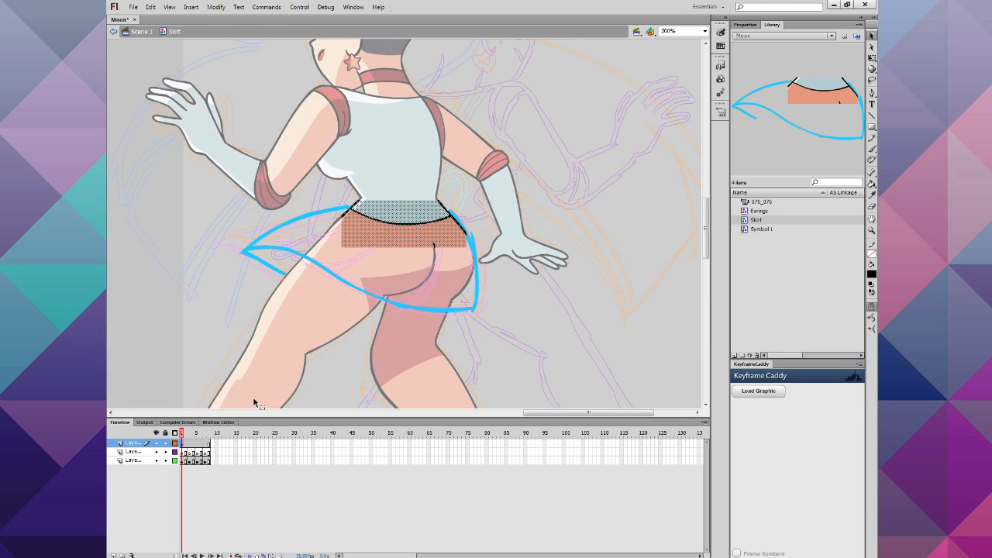
Step: Delete the shirt and skin fills from the pasted waist piece, keeping its black outlines
click(477, 276)
click(420, 216)
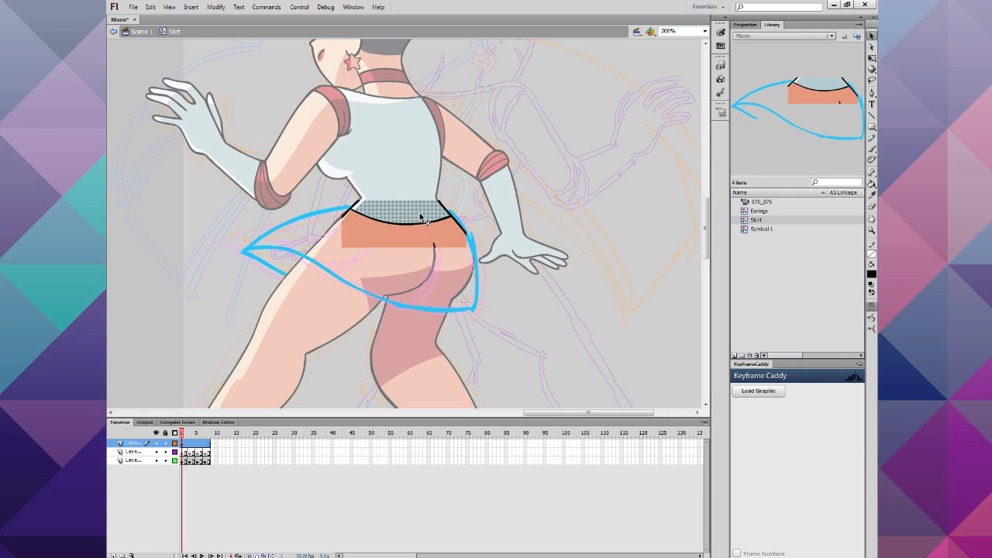
key(Delete)
click(362, 210)
key(Delete)
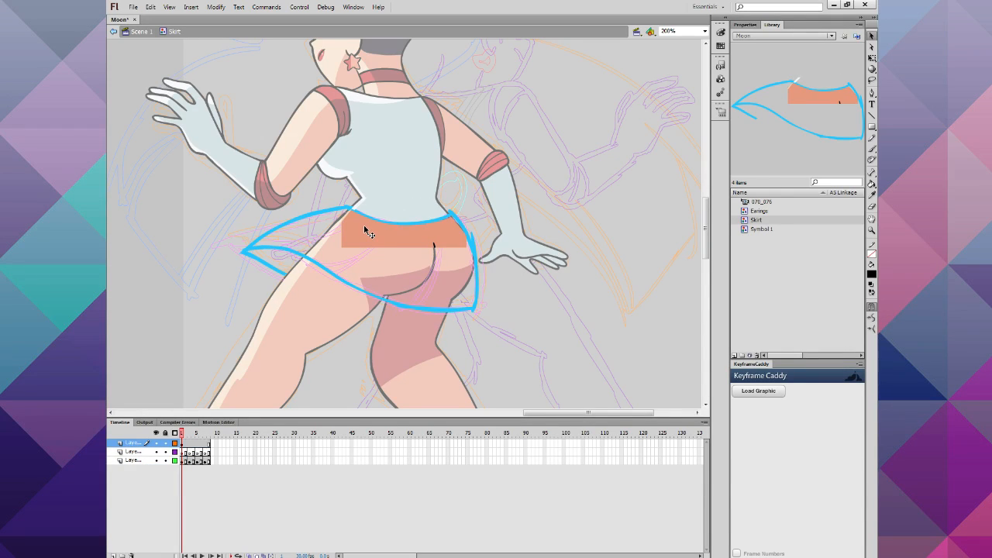
key(ctrl+z)
click(374, 244)
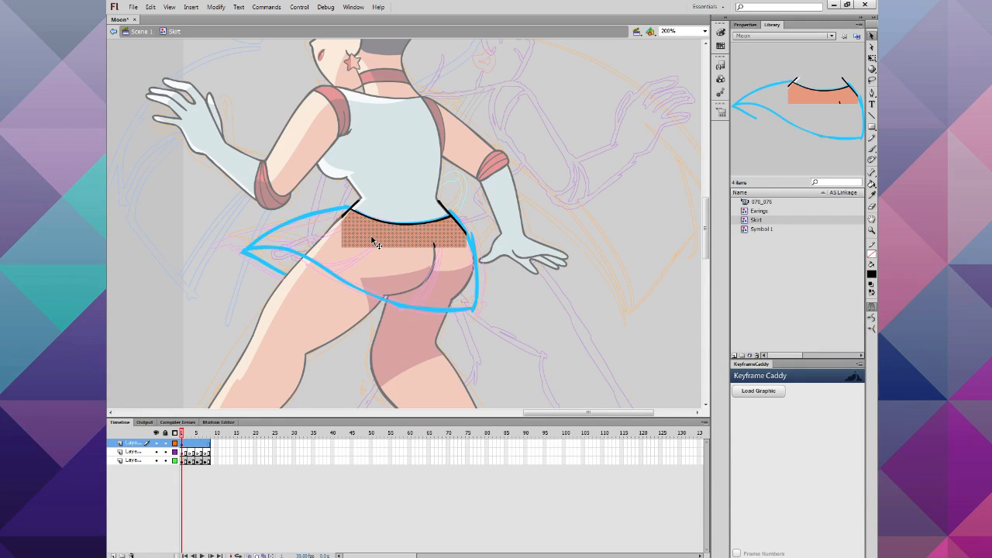
key(Delete)
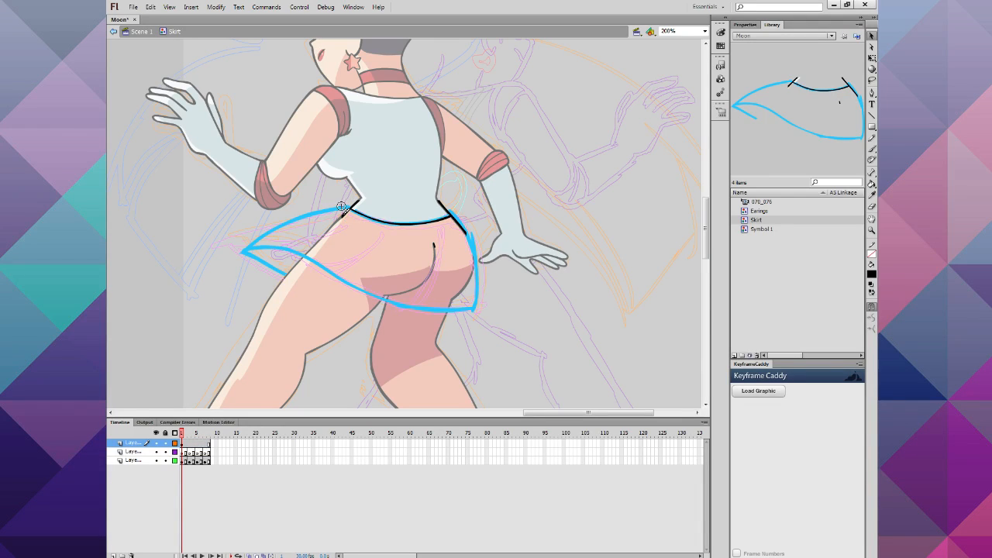
Step: Erase the leftover outline bits at both ends of the waistline and the short stray line below it
drag(337, 211, 336, 204)
drag(444, 209, 440, 203)
mouse_move(434, 248)
mouse_down()
mouse_move(457, 215)
mouse_move(463, 231)
mouse_move(468, 216)
mouse_up()
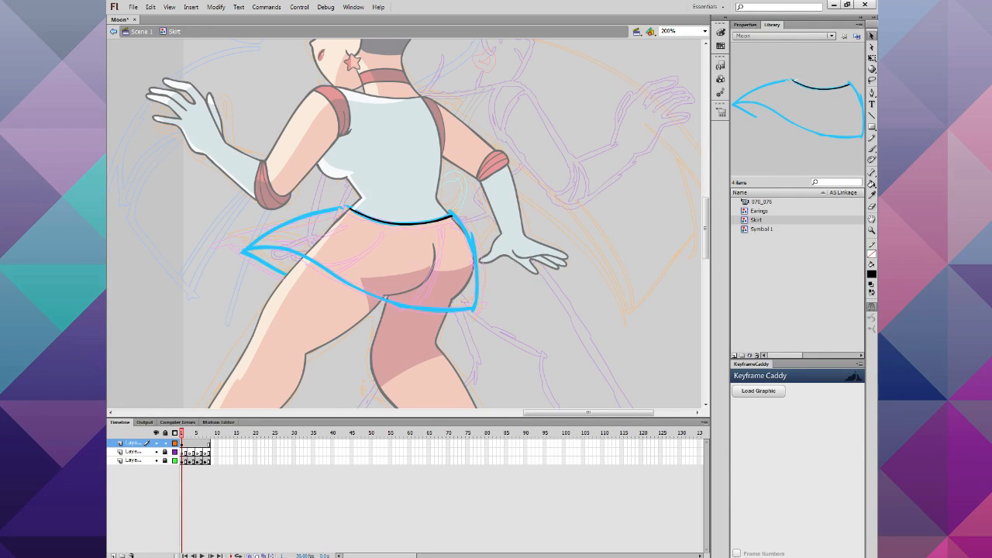
Step: Hide the two layers below the top layer and smooth the black waistline
click(155, 451)
click(155, 460)
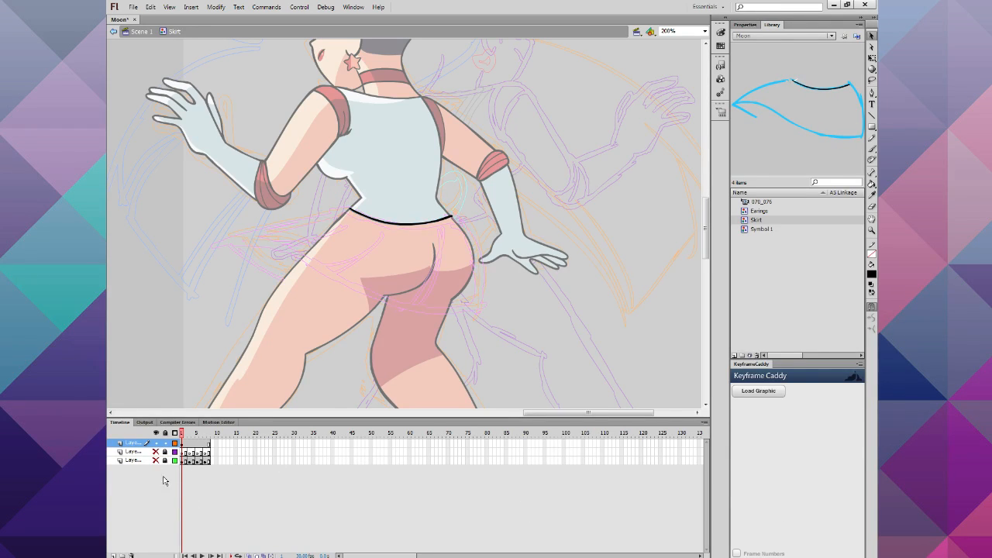
click(871, 231)
click(372, 211)
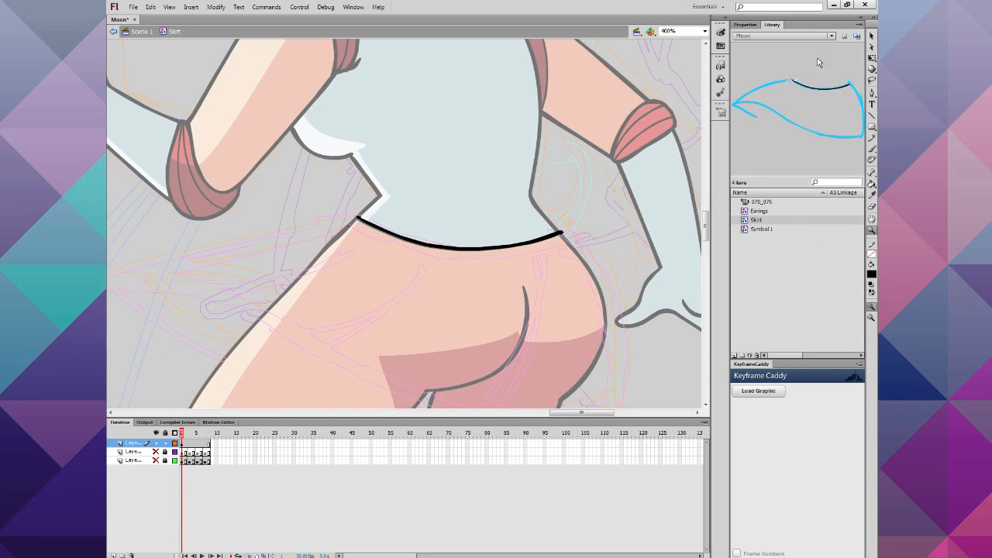
click(872, 37)
click(488, 248)
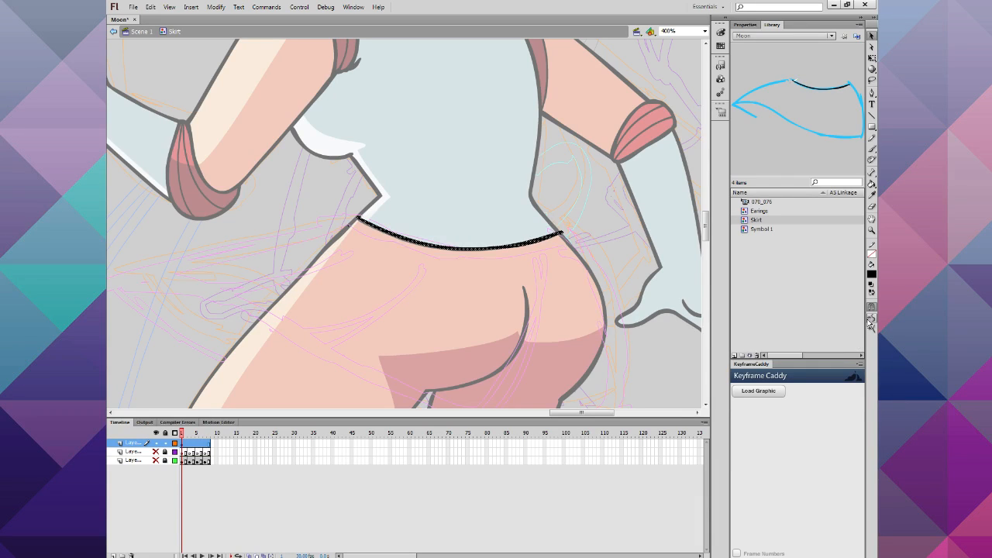
click(571, 299)
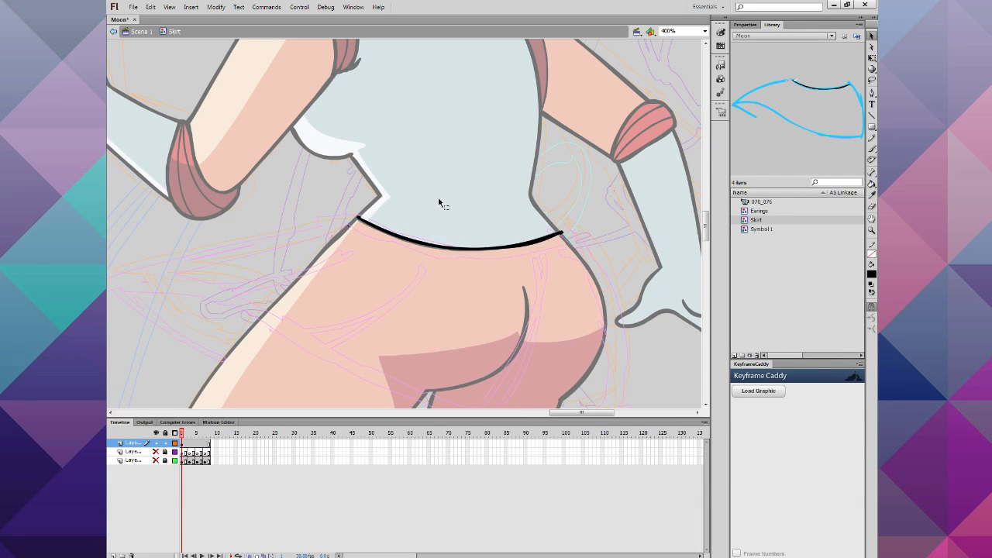
Step: Smooth the black waistline further, first its right portion, then the full line, and its right portion once more
drag(438, 197, 540, 302)
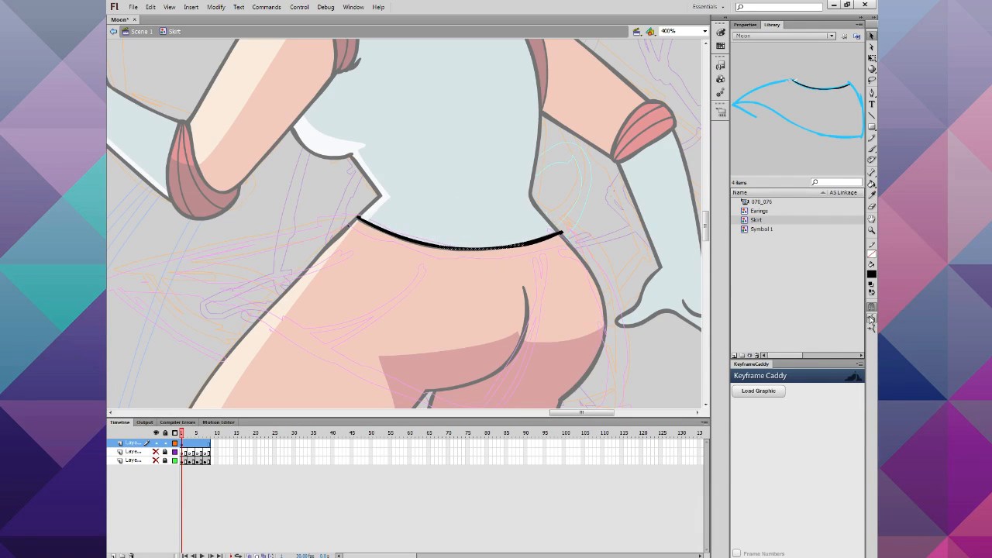
click(426, 307)
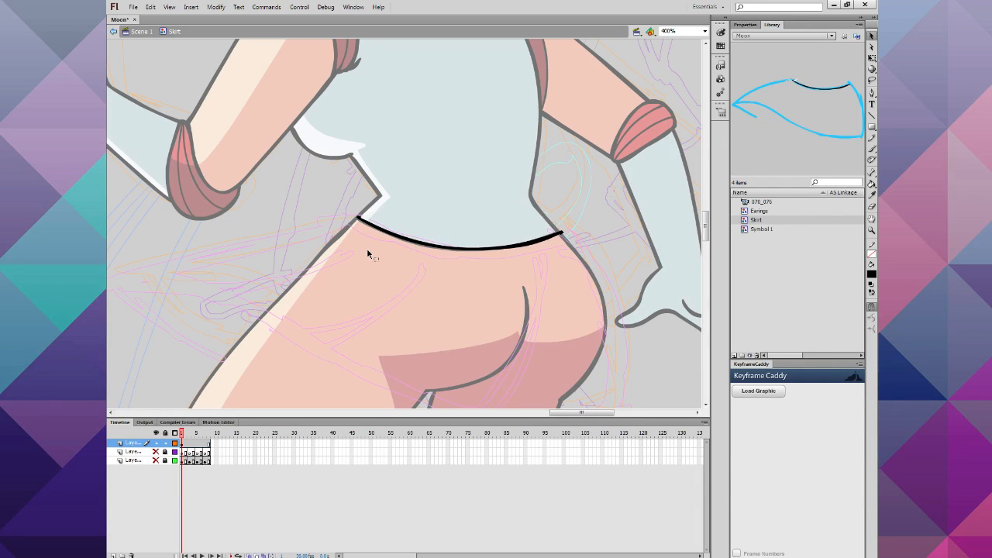
mouse_move(362, 206)
mouse_down()
mouse_move(506, 305)
mouse_move(567, 325)
mouse_move(545, 348)
mouse_up()
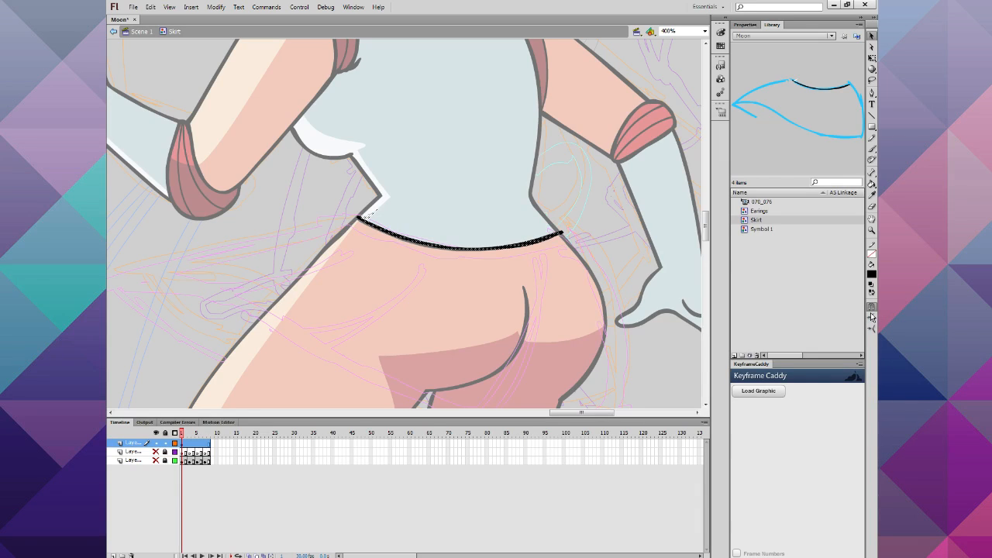
click(533, 286)
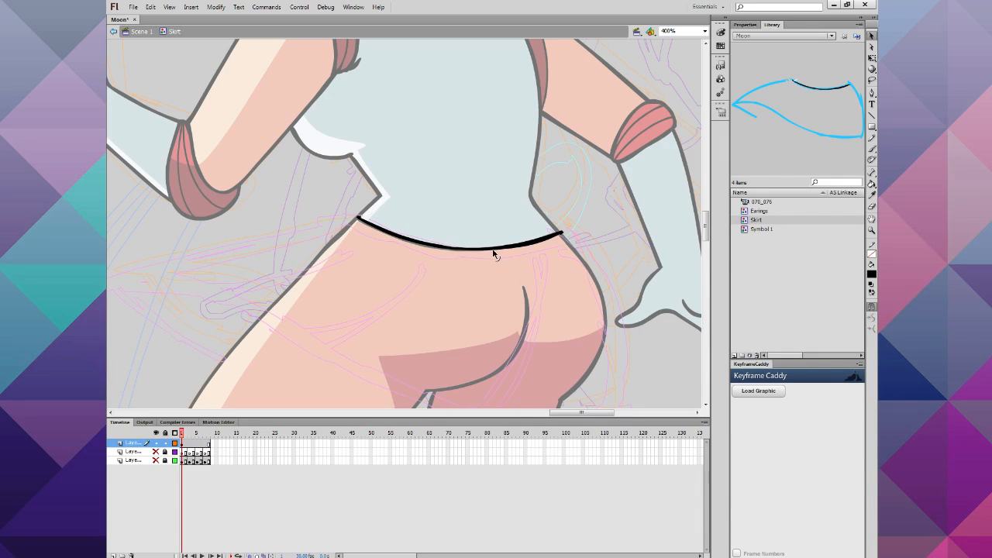
drag(492, 250, 493, 253)
drag(441, 221, 543, 298)
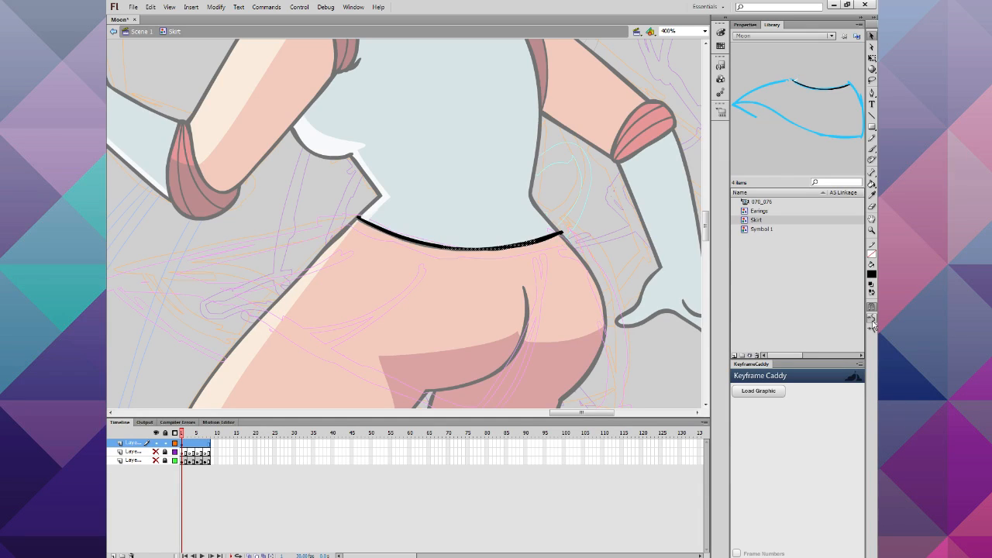
click(483, 287)
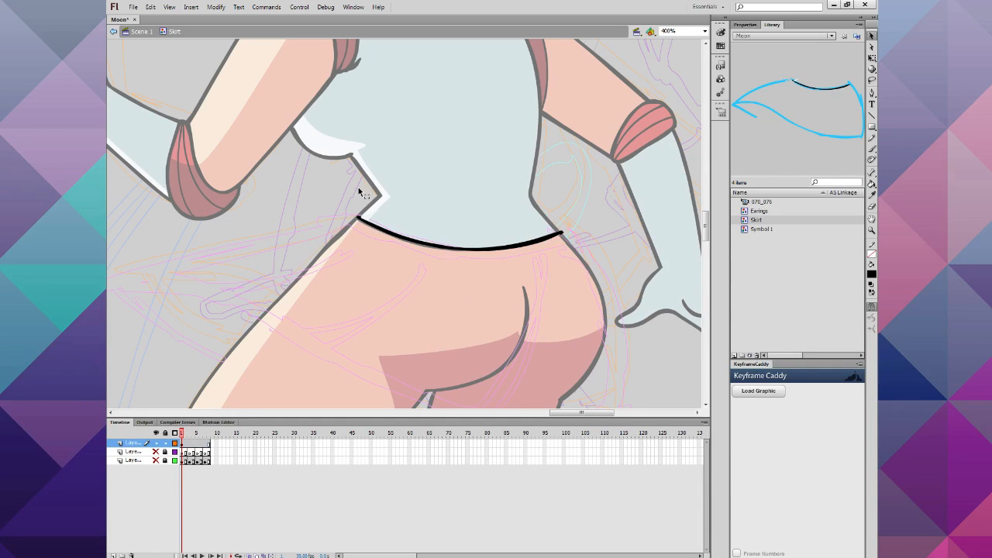
Step: Trim the protruding tips off the ends of the black waistline
mouse_move(351, 203)
mouse_down()
mouse_move(376, 220)
mouse_move(377, 210)
mouse_up()
key(Delete)
key(ctrl+space)
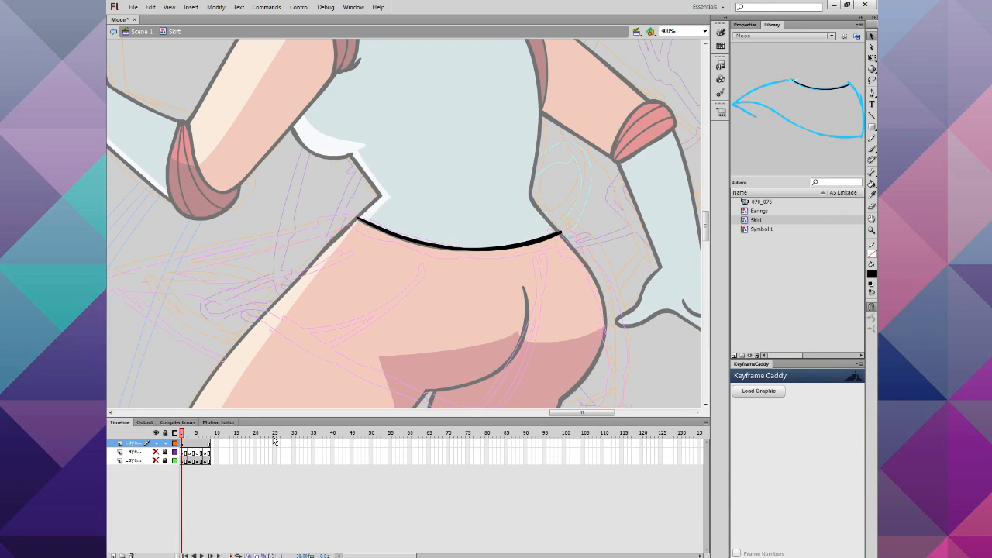
Step: Show the two rough layers and add waistline keyframes on the top layer at frames 3, 5 and 7
drag(155, 461, 156, 453)
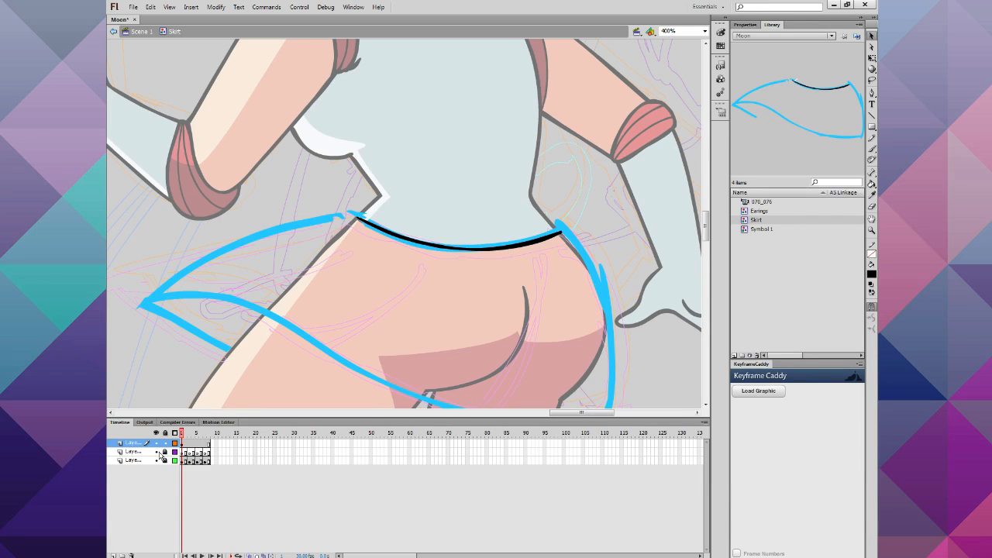
click(191, 444)
click(190, 443)
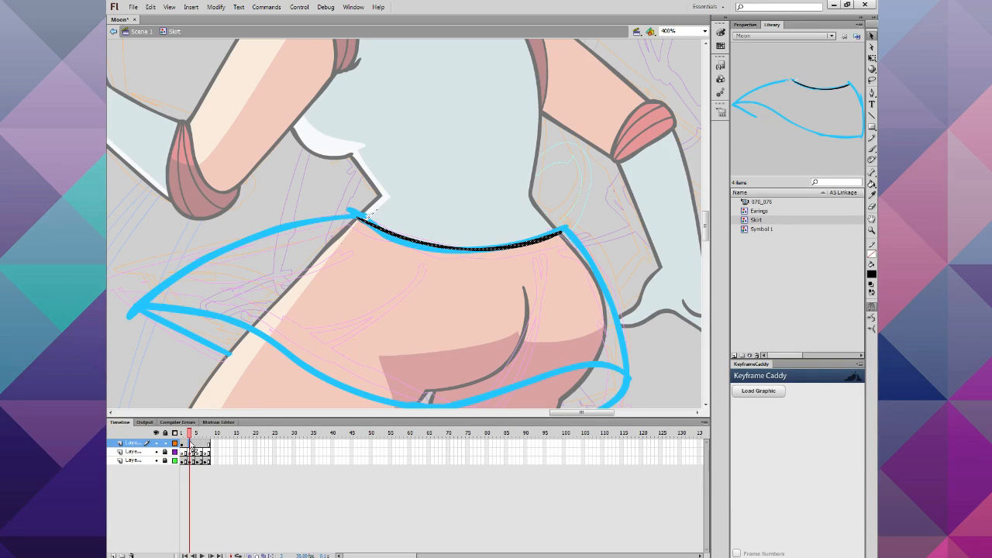
click(197, 444)
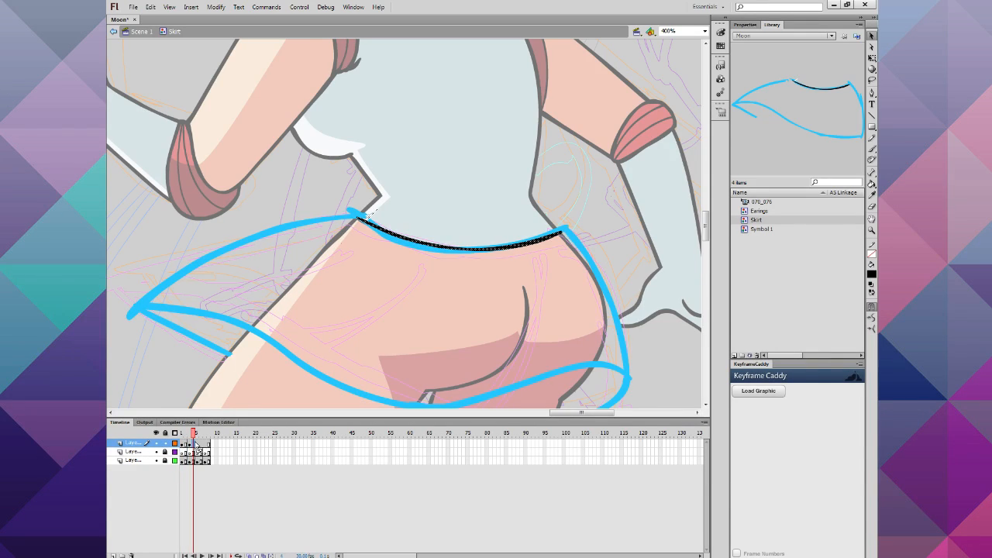
key(F6)
click(205, 444)
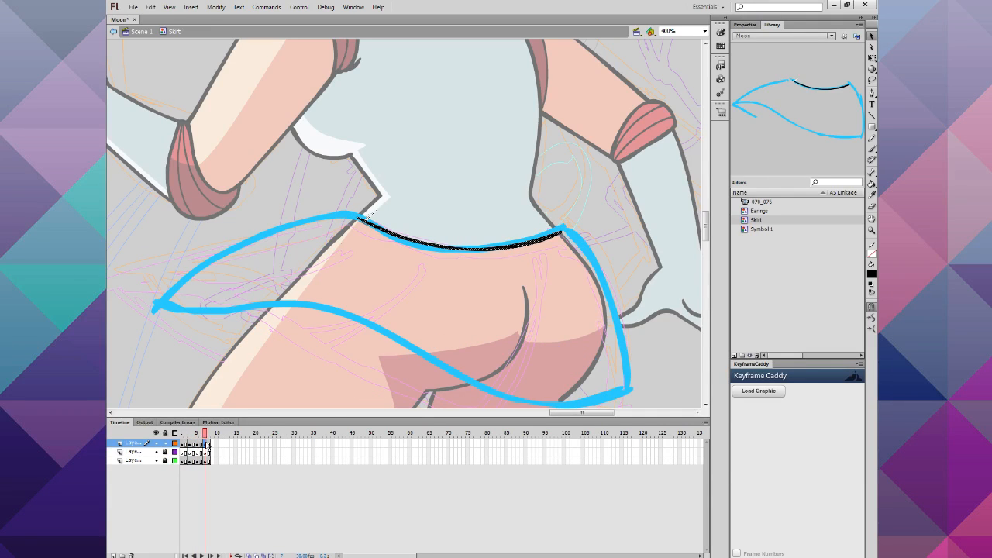
key(F6)
drag(201, 433, 158, 428)
click(209, 383)
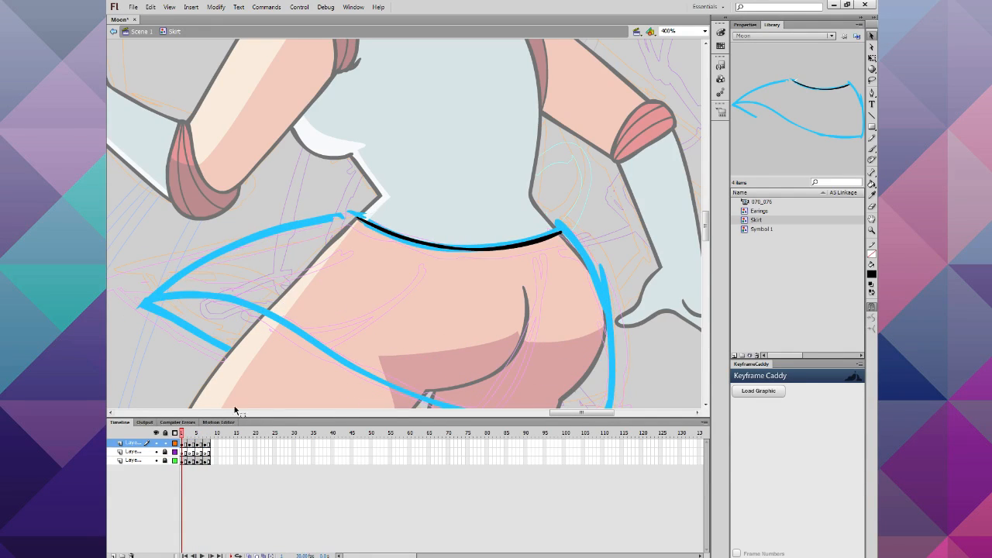
Step: Ink the first pose's right side, wavy hem and upper left edge with black brush strokes over the blue rough
scroll(484, 270, down, 3)
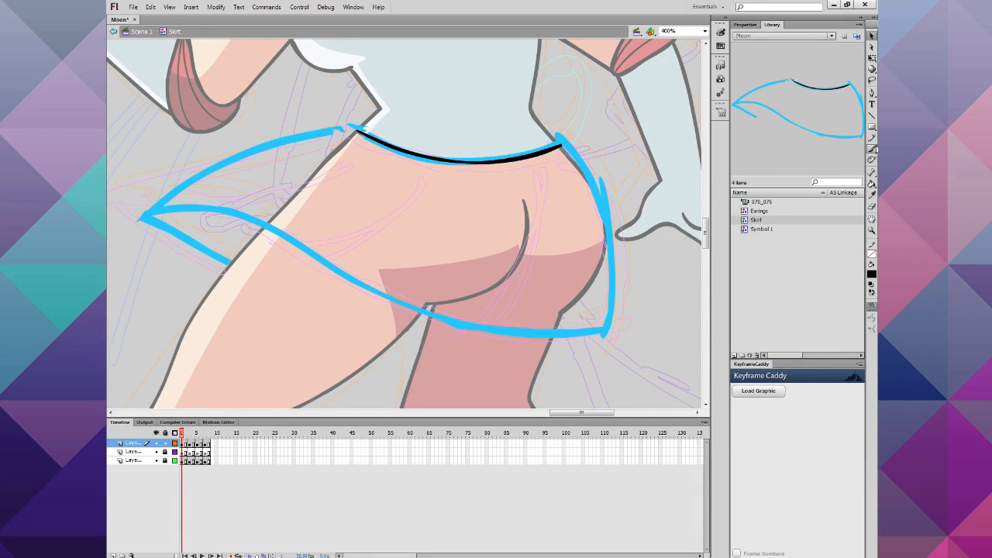
click(871, 148)
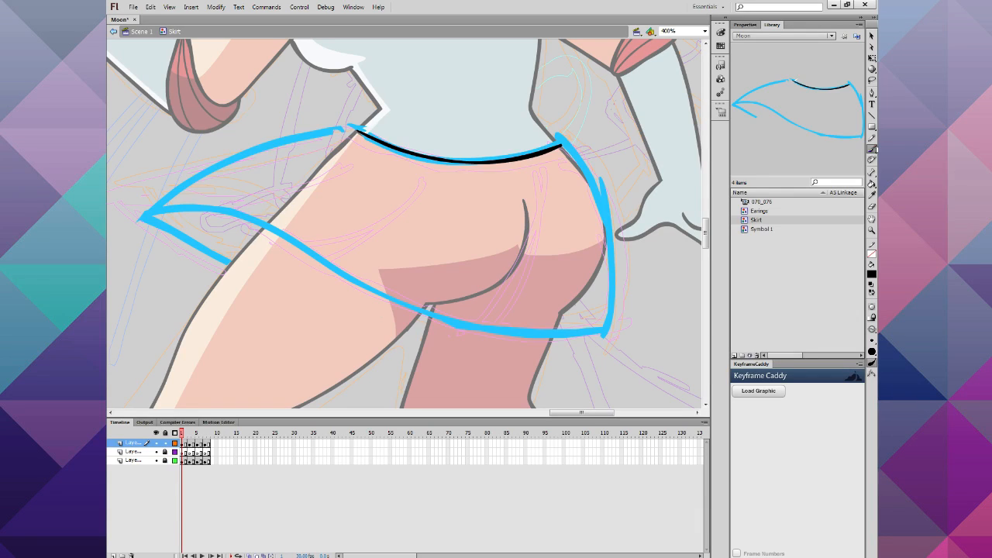
mouse_move(559, 144)
mouse_down()
mouse_move(605, 227)
mouse_move(598, 357)
mouse_up()
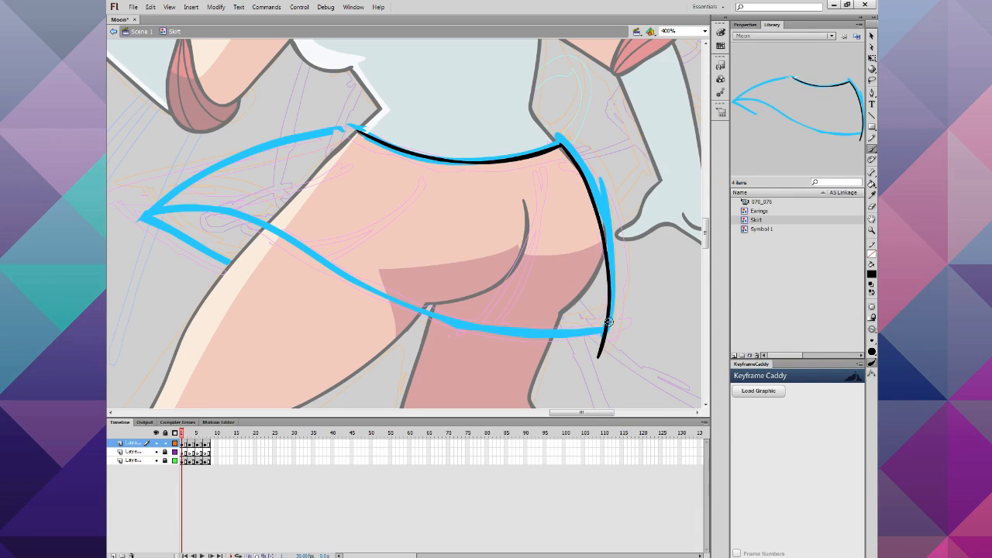
mouse_move(609, 322)
mouse_down()
mouse_move(477, 330)
mouse_move(255, 226)
mouse_move(163, 211)
mouse_move(139, 219)
mouse_up()
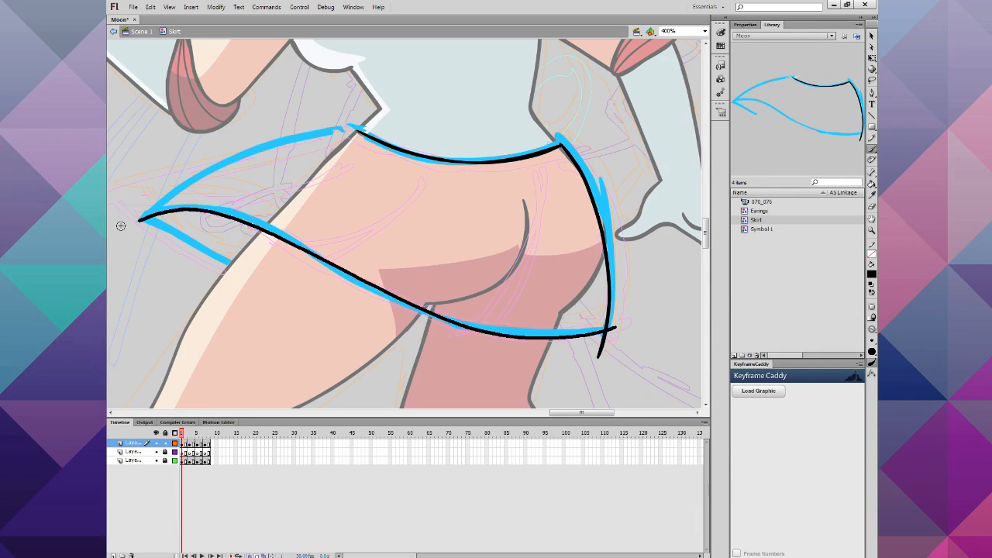
mouse_move(358, 126)
mouse_down()
mouse_move(312, 134)
mouse_move(202, 178)
mouse_move(132, 233)
mouse_up()
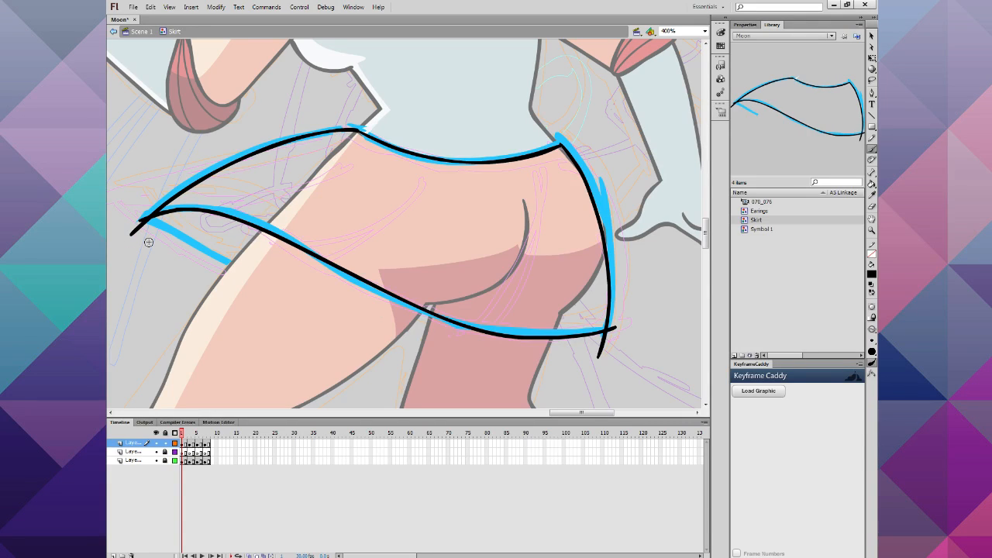
Step: Erase the overshooting line ends at the first pose's lower right corner and left tip
key(e)
mouse_move(598, 355)
mouse_down()
mouse_move(616, 321)
mouse_move(600, 345)
mouse_up()
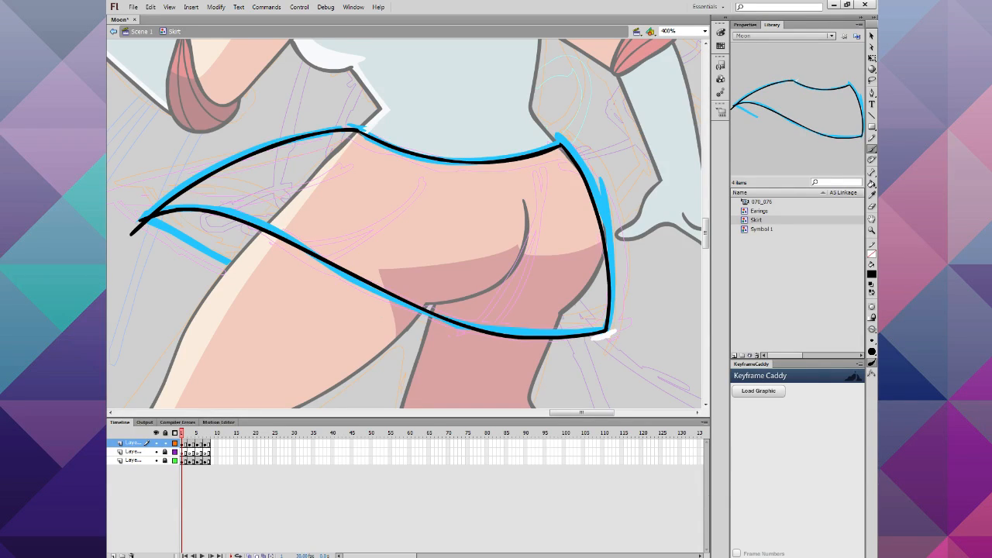
drag(616, 332, 613, 330)
mouse_move(132, 224)
mouse_down()
mouse_move(157, 223)
mouse_move(134, 222)
mouse_move(147, 215)
mouse_move(132, 234)
mouse_move(128, 225)
mouse_move(163, 222)
mouse_move(156, 226)
mouse_up()
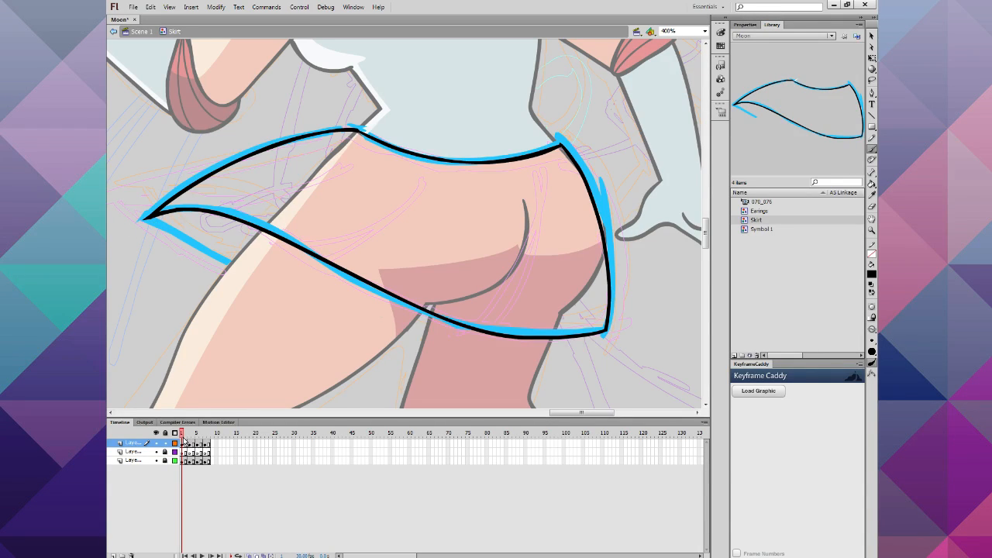
Step: Turn on onion skinning at the second pose and ink its hem as a deeper wave than the blue rough
drag(183, 434, 192, 432)
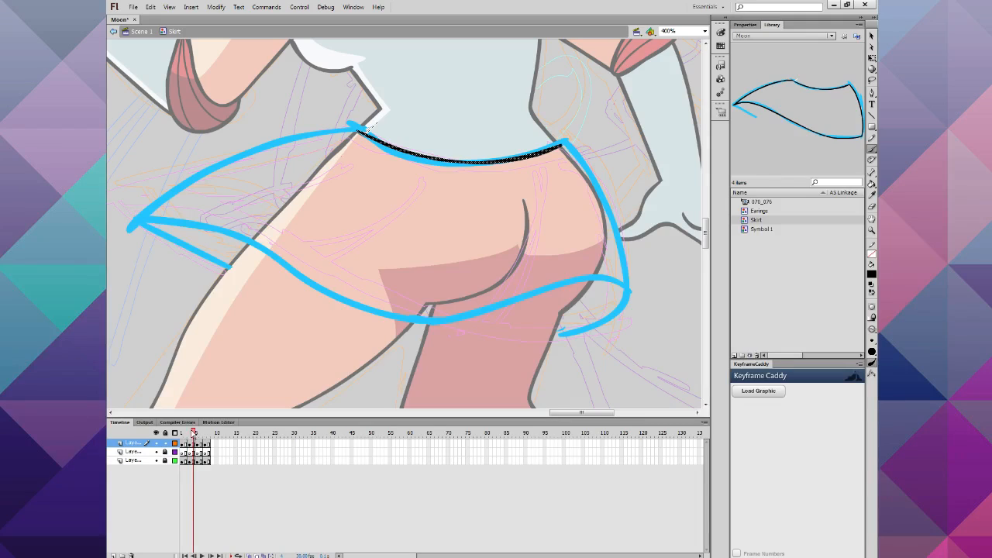
click(249, 555)
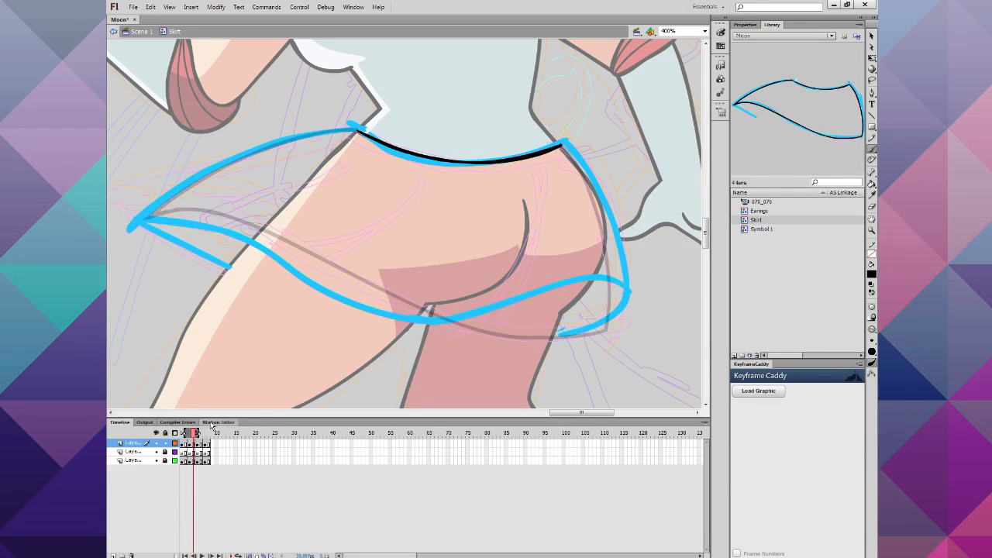
mouse_move(624, 310)
mouse_down()
mouse_move(570, 294)
mouse_move(437, 321)
mouse_move(388, 313)
mouse_move(304, 281)
mouse_move(214, 224)
mouse_move(160, 213)
mouse_move(124, 224)
mouse_up()
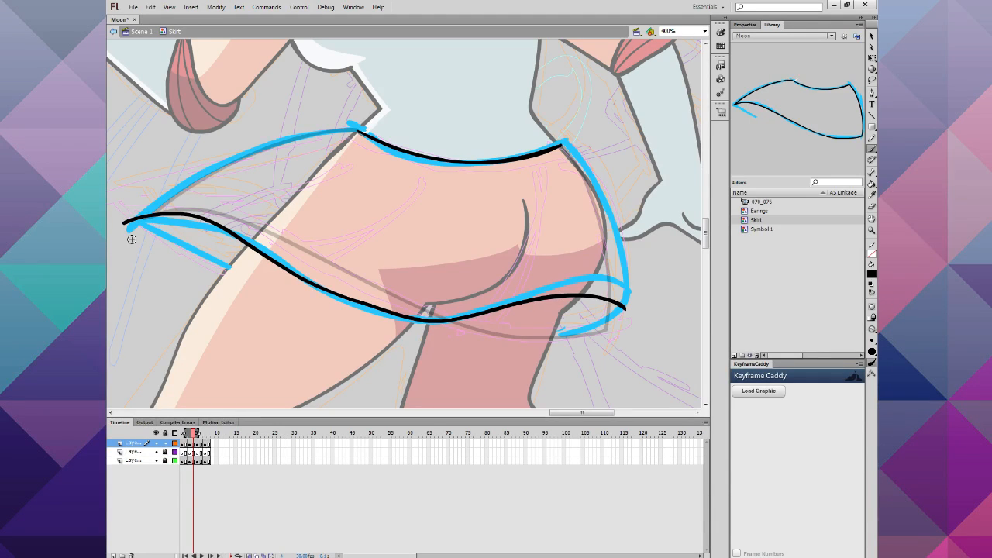
key(ctrl+z)
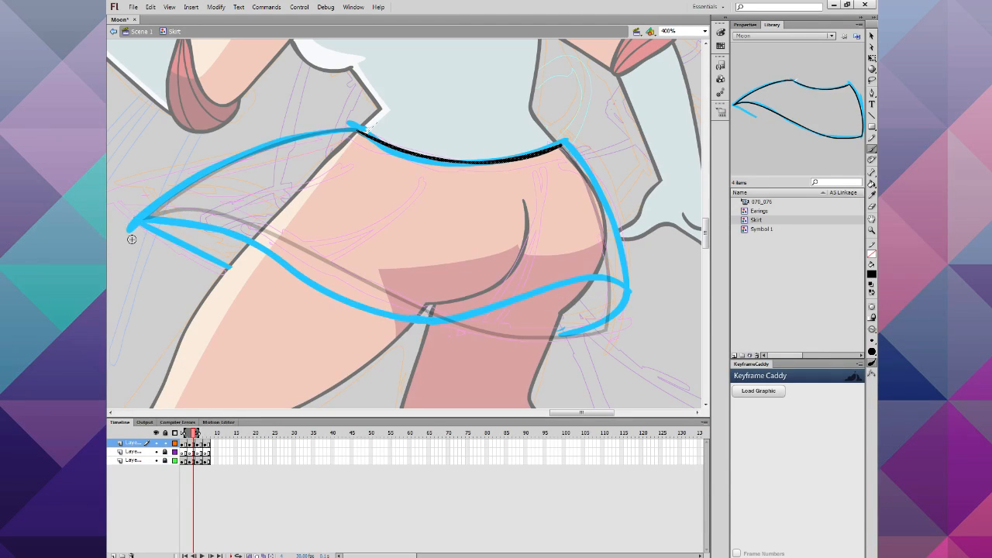
drag(635, 296, 528, 262)
mouse_move(396, 322)
mouse_down()
mouse_move(321, 296)
mouse_move(175, 209)
mouse_move(135, 205)
mouse_up()
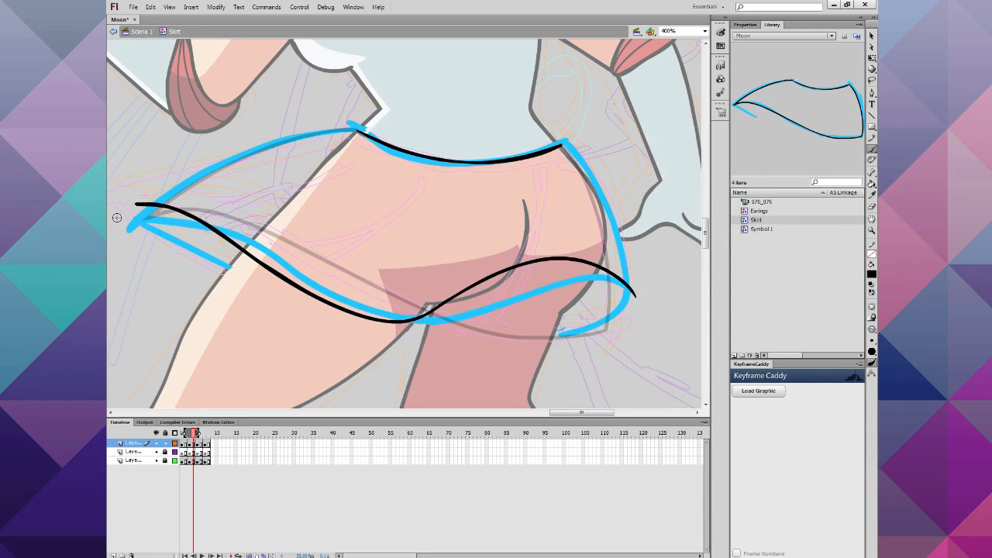
Step: Ink the second pose's right side from the waistline's end down to the hem's right corner
mouse_move(634, 295)
mouse_down()
mouse_move(607, 205)
mouse_move(561, 148)
mouse_up()
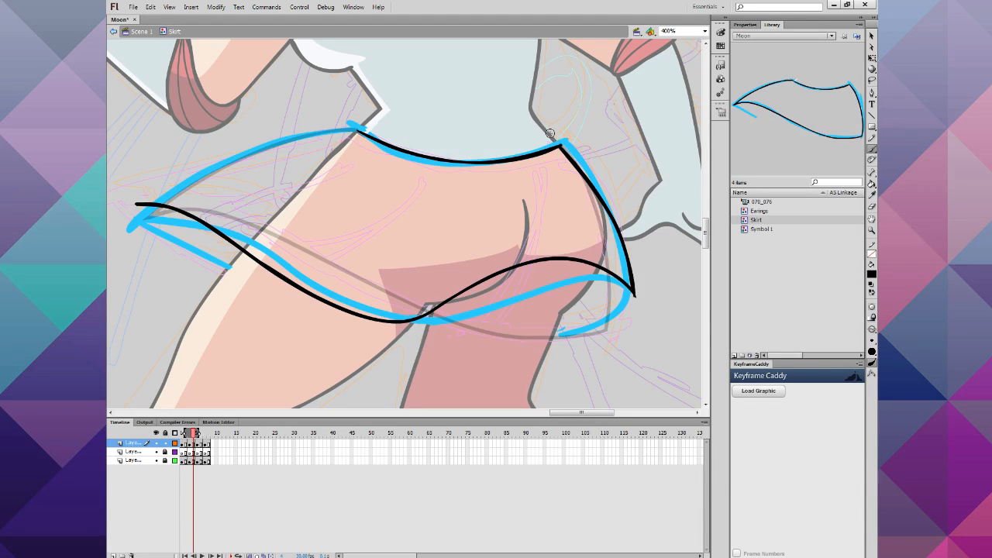
key(ctrl+z)
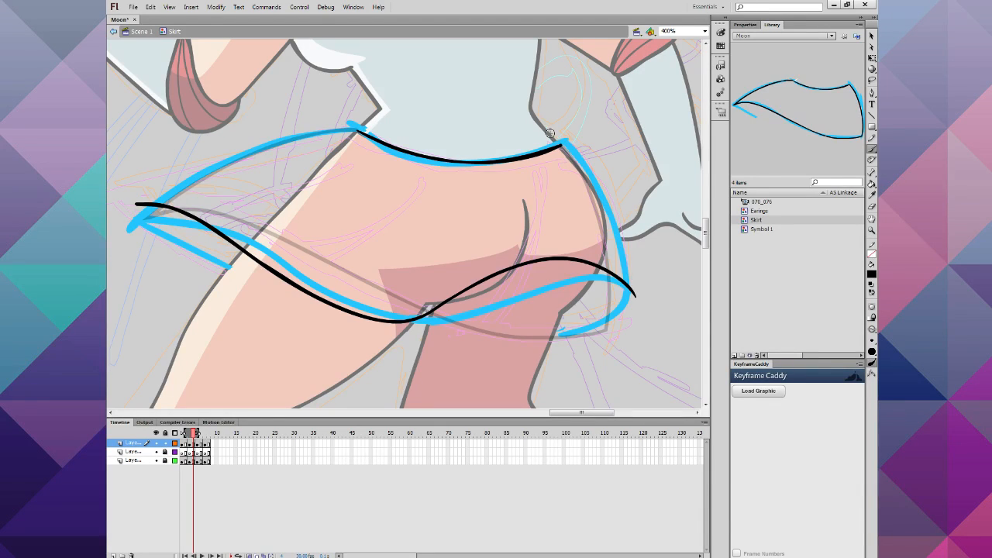
mouse_move(561, 146)
mouse_down()
mouse_move(622, 250)
mouse_move(637, 334)
mouse_move(631, 296)
mouse_move(636, 339)
mouse_up()
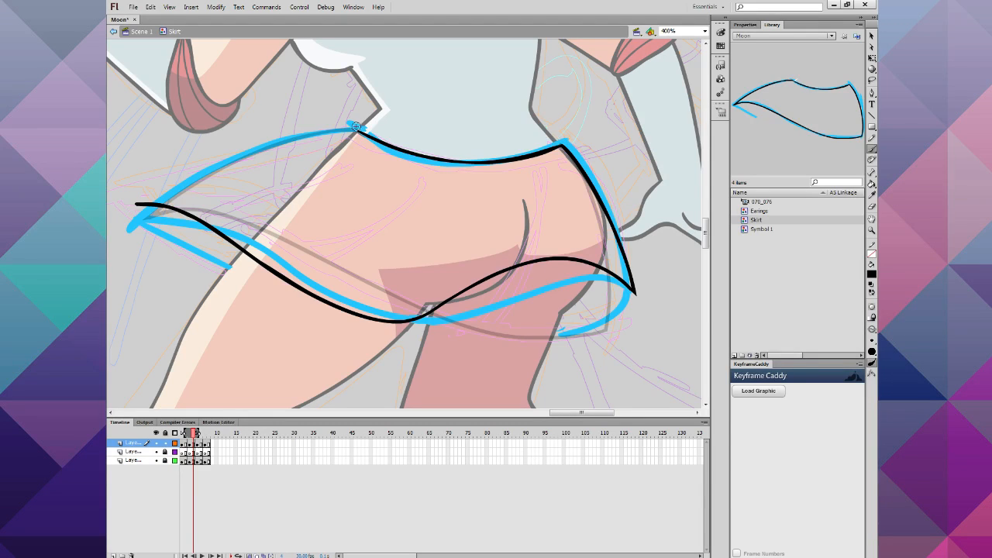
mouse_move(358, 130)
mouse_down()
mouse_move(197, 180)
mouse_move(151, 215)
mouse_up()
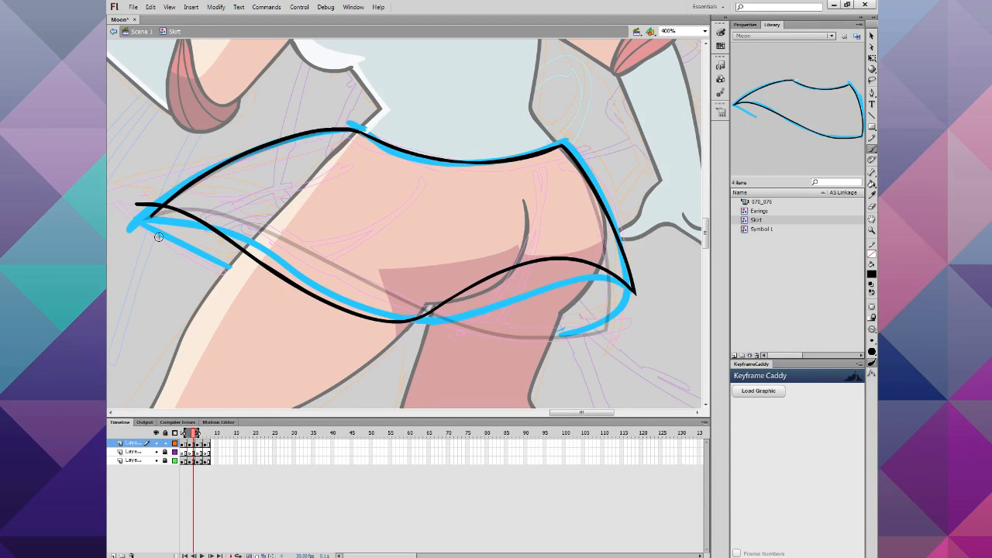
key(ctrl+z)
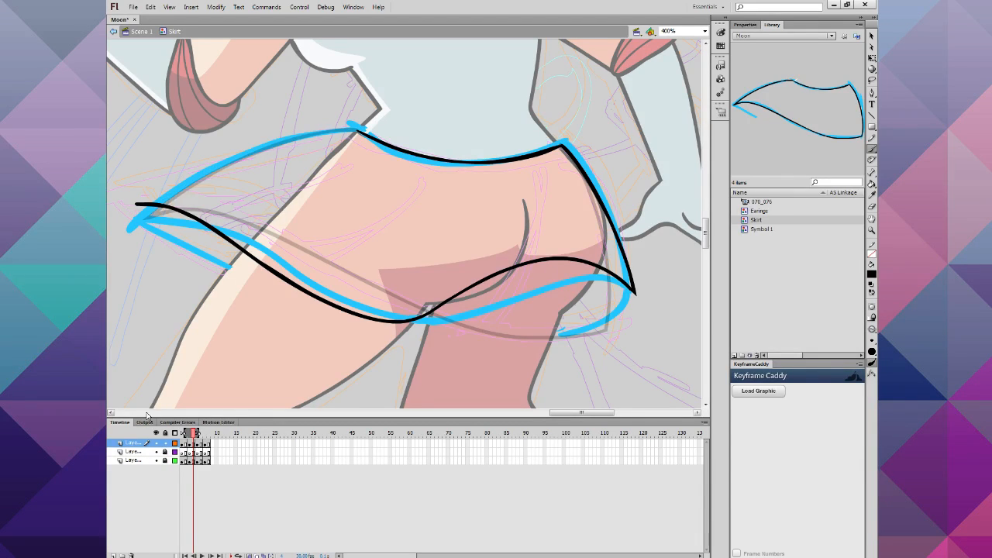
click(111, 413)
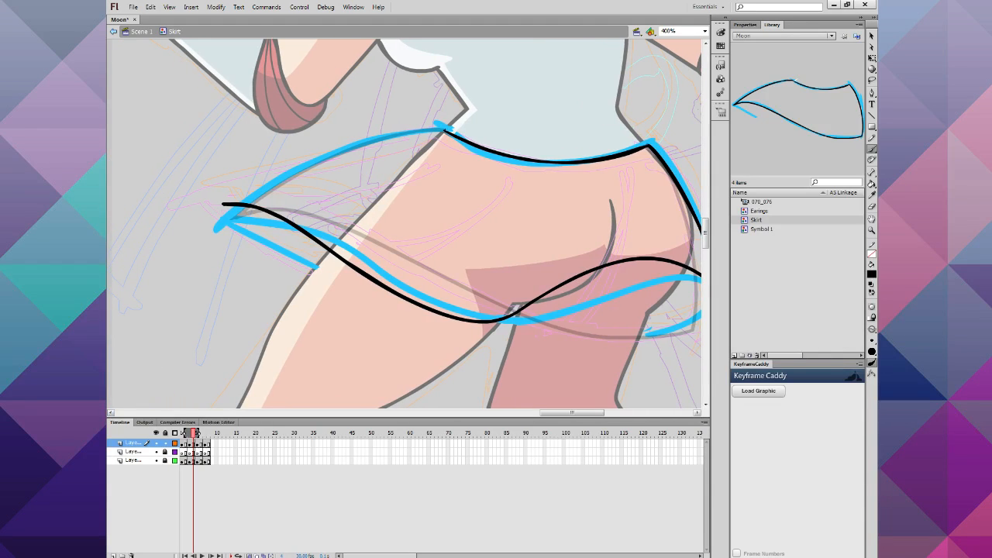
mouse_move(447, 129)
mouse_down()
mouse_move(331, 153)
mouse_move(227, 239)
mouse_up()
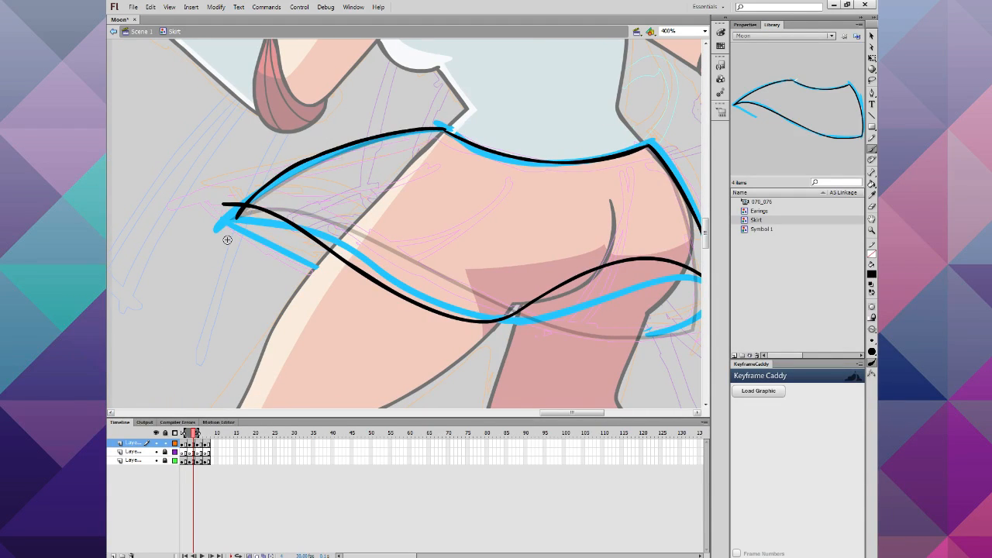
key(ctrl+z)
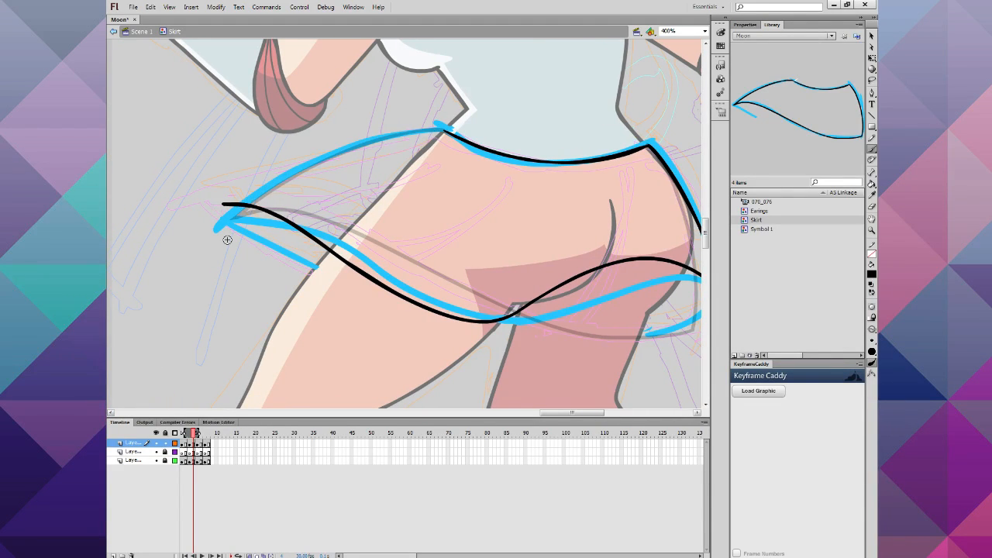
Step: Ink the second pose's upper left edge from the waist to the hem's left tip, and go to the third pose at frame 5
mouse_move(444, 132)
mouse_down()
mouse_move(372, 134)
mouse_move(208, 207)
mouse_move(235, 210)
mouse_up()
key(l)
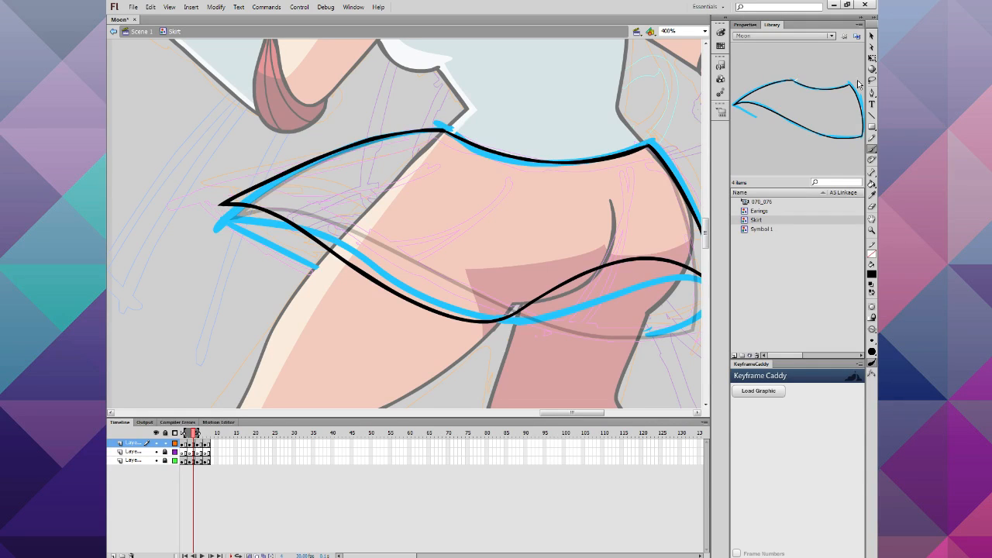
mouse_move(443, 123)
mouse_down()
mouse_move(272, 186)
mouse_move(334, 114)
mouse_move(472, 87)
mouse_up()
click(871, 36)
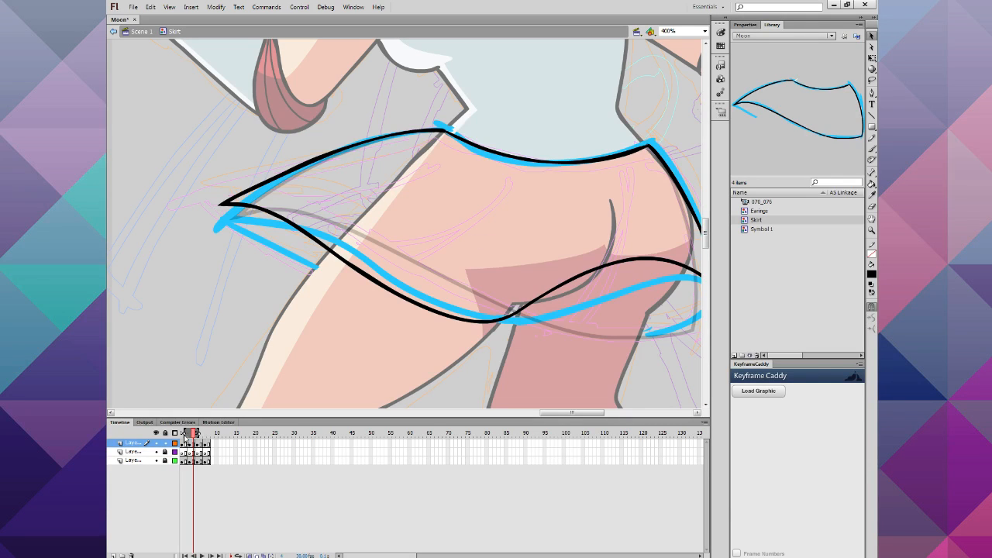
click(198, 442)
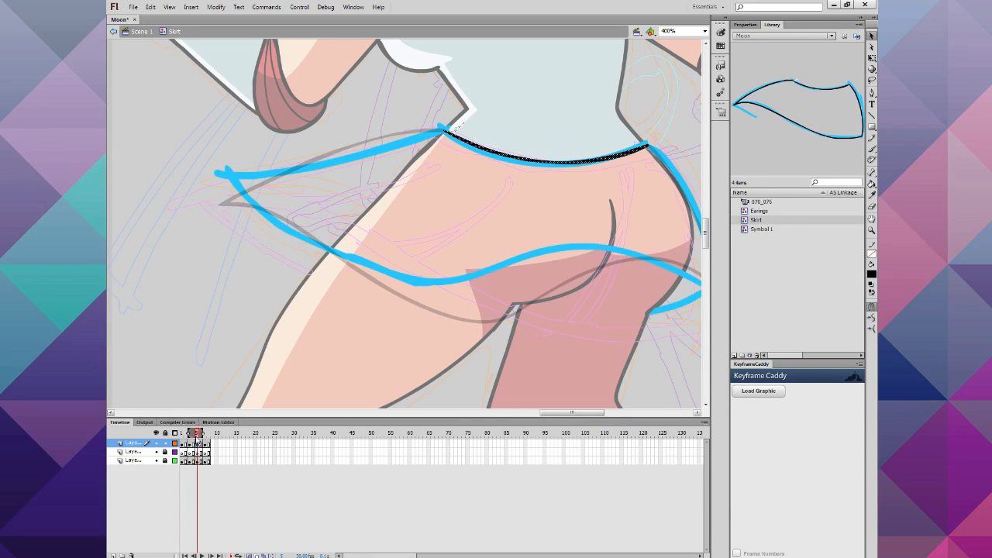
Step: Ink the third pose's wavy hem slightly off the blue rough and its right side from the waistline's end to the hem corner
click(697, 412)
click(697, 412)
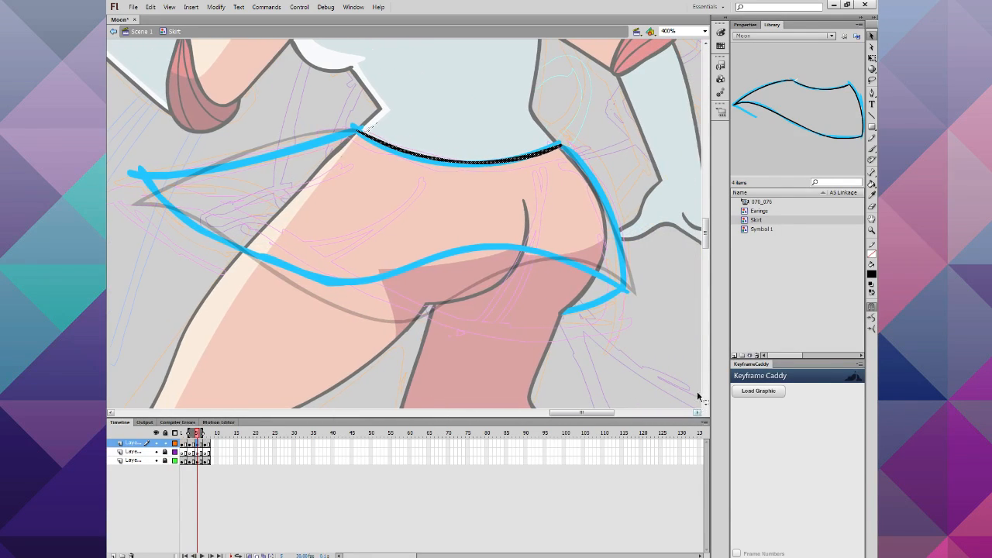
click(870, 149)
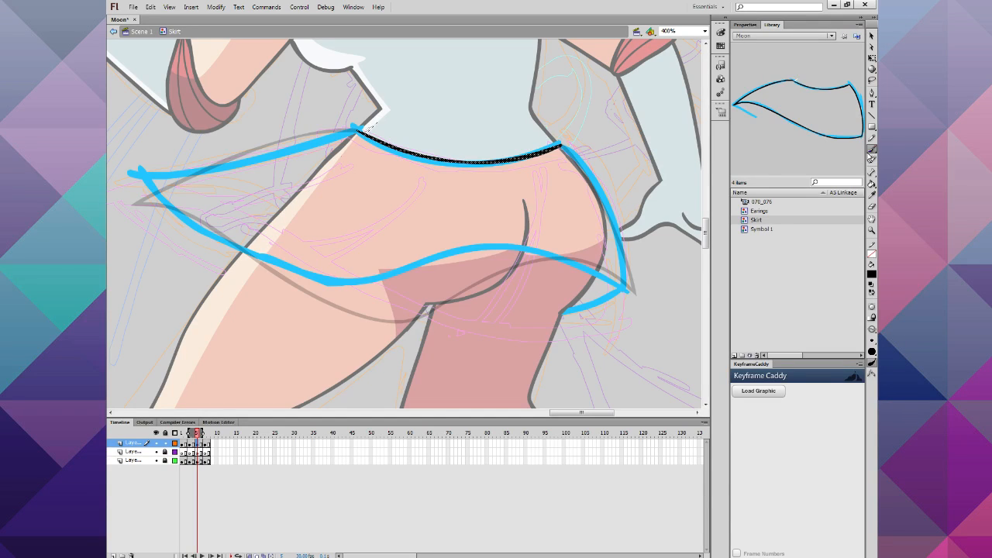
mouse_move(634, 289)
mouse_down()
mouse_move(583, 292)
mouse_move(443, 239)
mouse_move(333, 259)
mouse_move(236, 252)
mouse_move(147, 214)
mouse_move(131, 183)
mouse_up()
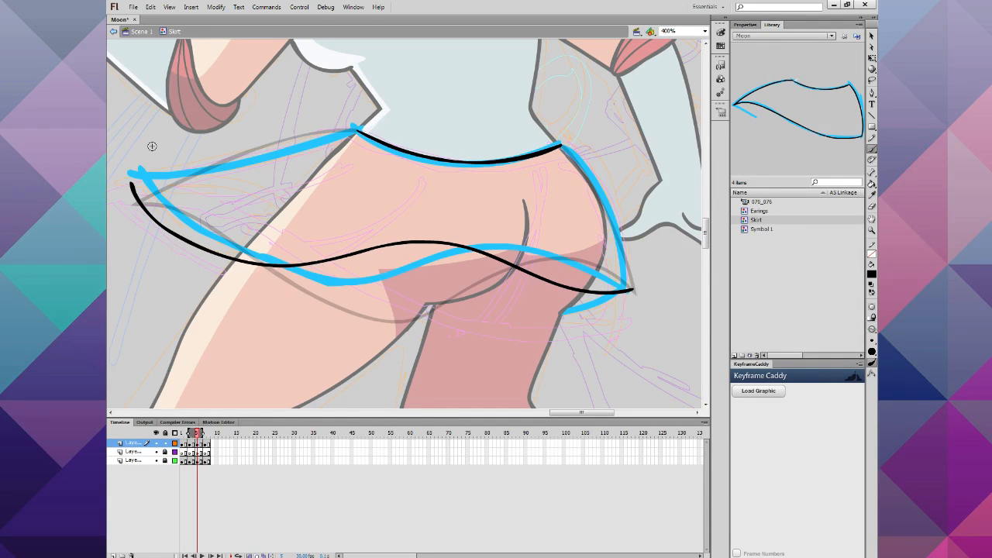
mouse_move(559, 144)
mouse_down()
mouse_move(616, 227)
mouse_move(632, 303)
mouse_up()
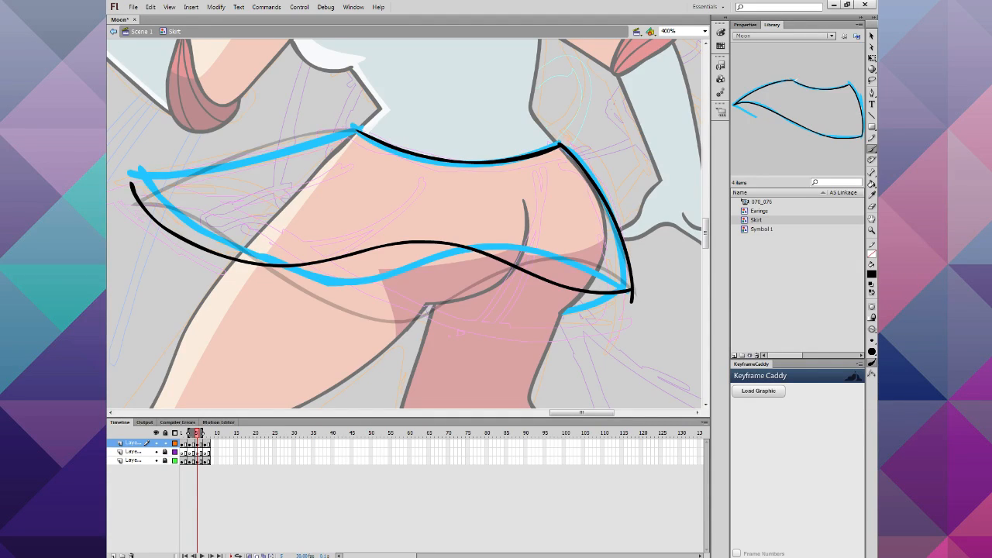
Step: Ink the third pose's upper left edge from the waist to the hem's left tip, and go to the fourth pose at frame 8
drag(355, 130, 124, 185)
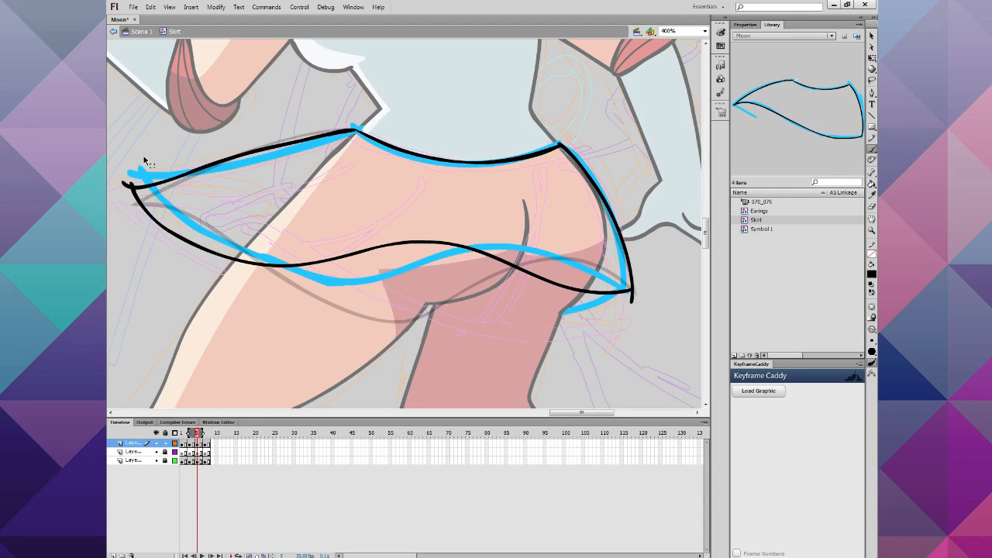
key(ctrl+z)
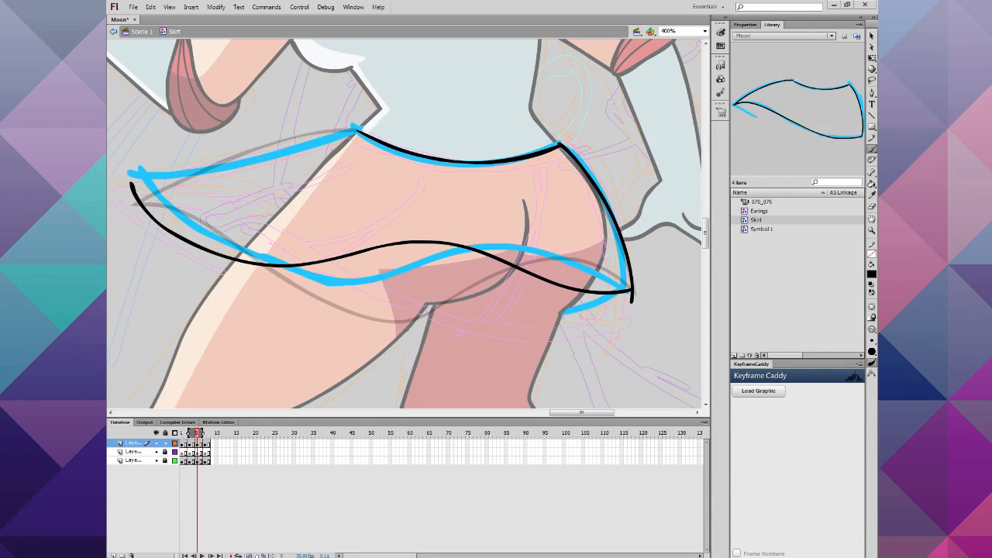
click(111, 413)
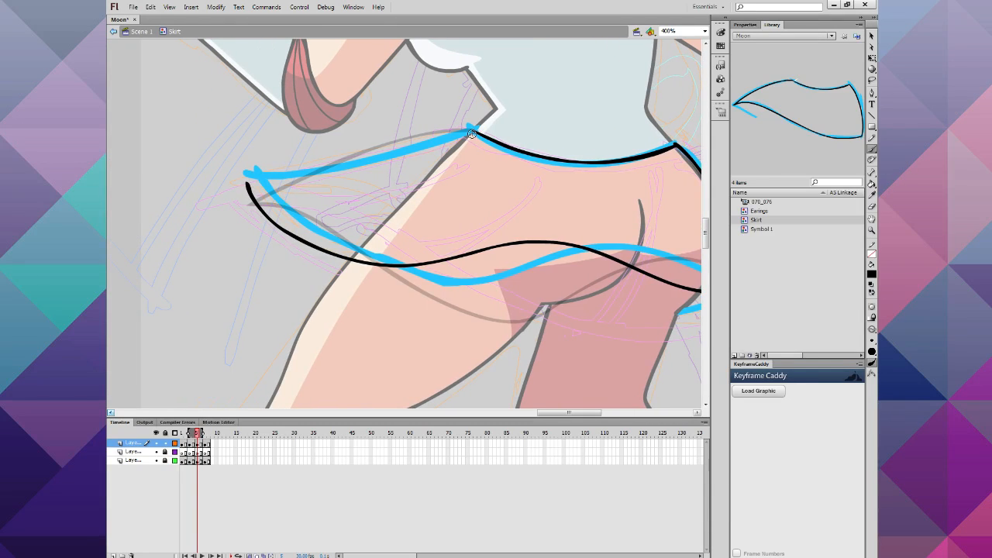
mouse_move(471, 133)
mouse_down()
mouse_move(358, 149)
mouse_move(245, 183)
mouse_up()
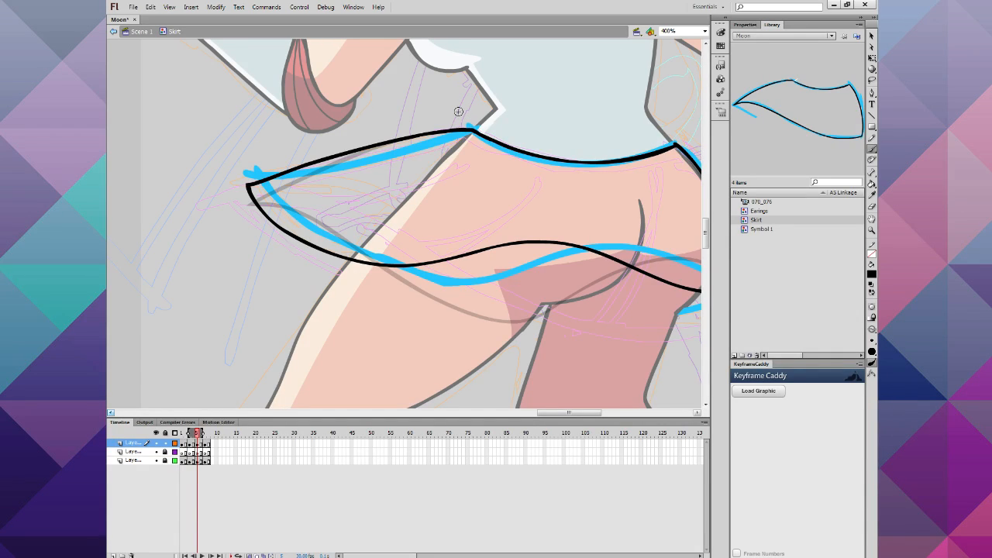
mouse_move(683, 139)
mouse_down()
mouse_move(667, 143)
mouse_move(685, 139)
mouse_up()
click(208, 434)
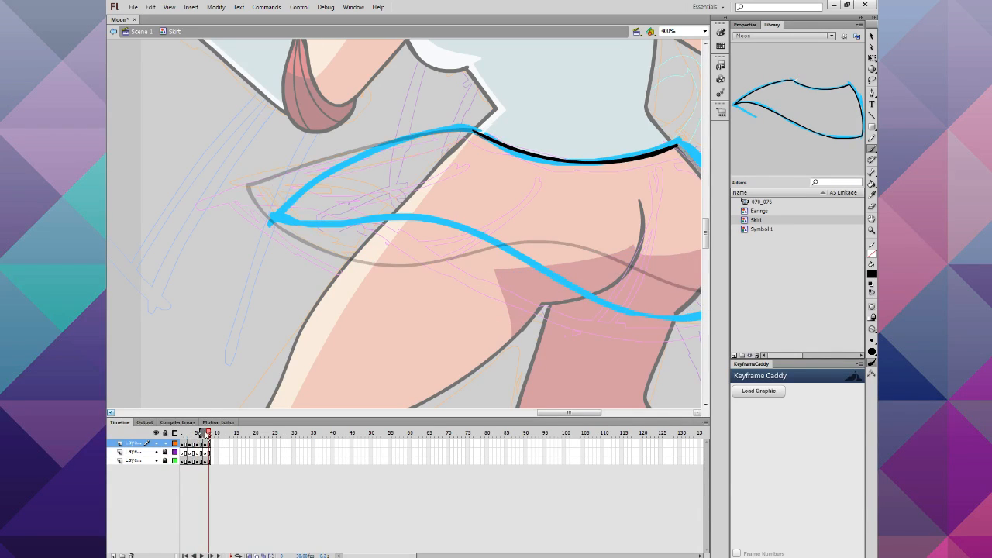
click(696, 413)
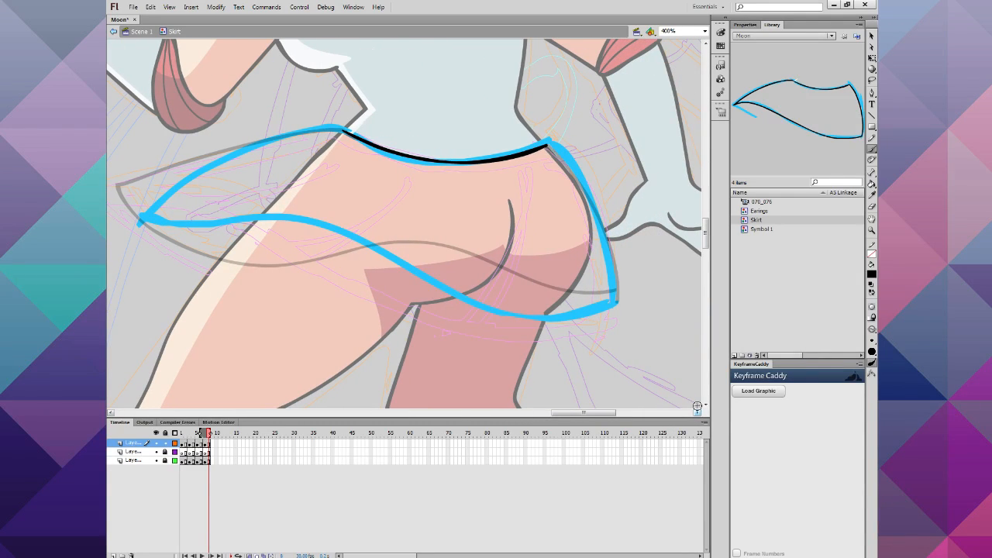
mouse_move(548, 145)
mouse_down()
mouse_move(617, 288)
mouse_move(597, 311)
mouse_move(127, 207)
mouse_up()
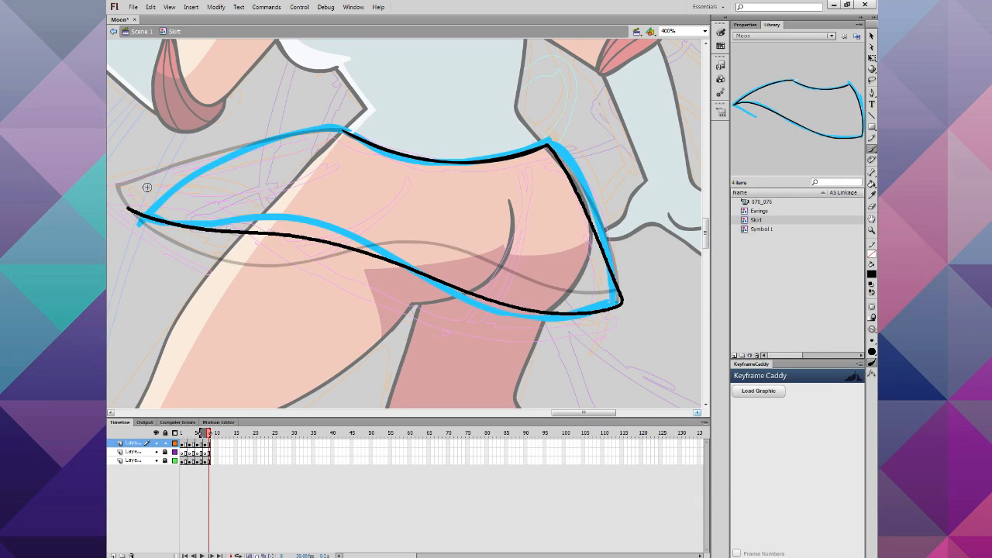
mouse_move(341, 129)
mouse_down()
mouse_move(252, 144)
mouse_move(121, 208)
mouse_up()
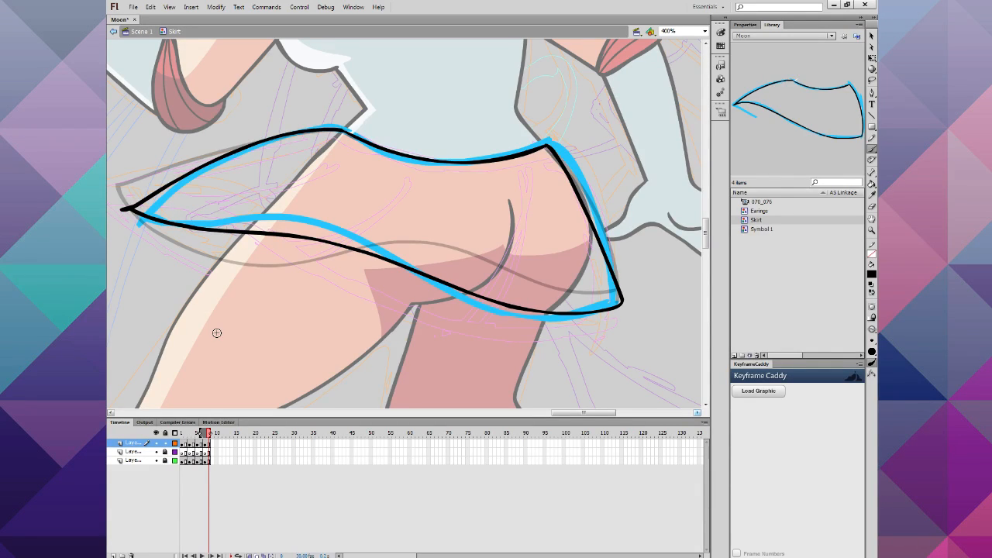
key(ctrl+z)
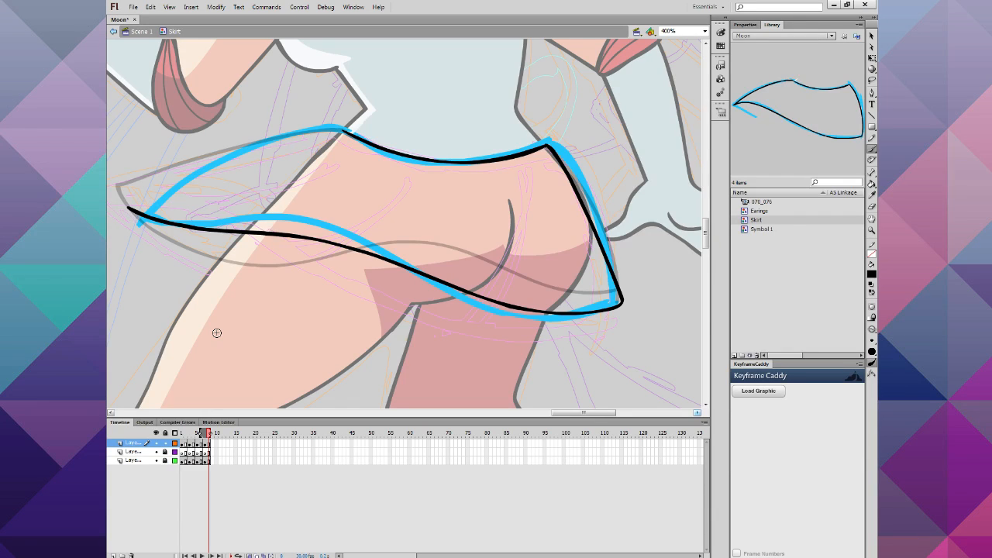
key(ctrl+z)
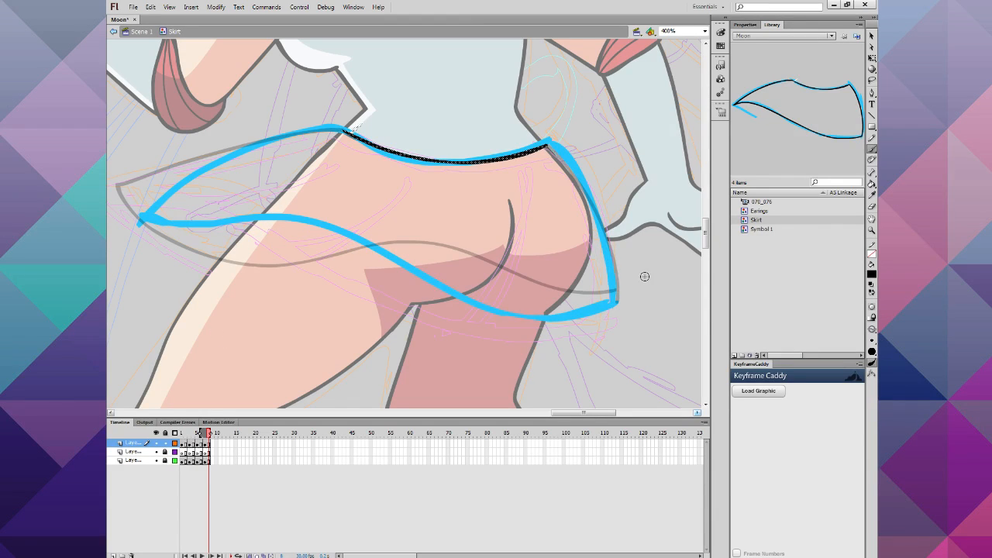
Step: Ink the fourth pose's S-curved hem, right side and upper left edge, closing the skirt outline at the waistline's ends
mouse_move(620, 295)
mouse_down()
mouse_move(545, 309)
mouse_move(451, 293)
mouse_move(309, 204)
mouse_move(247, 205)
mouse_move(137, 221)
mouse_up()
drag(545, 143, 619, 299)
click(111, 413)
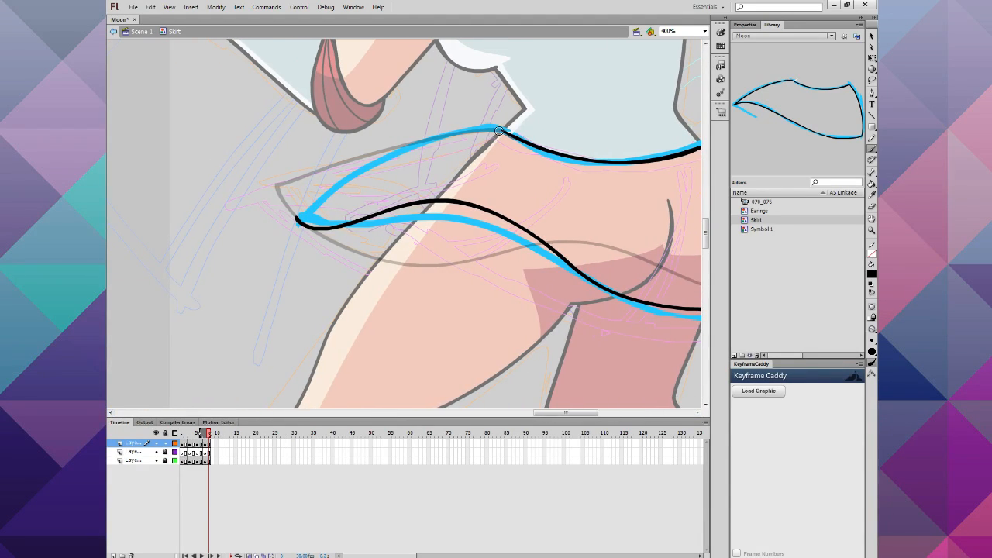
mouse_move(502, 131)
mouse_down()
mouse_move(436, 143)
mouse_move(293, 217)
mouse_up()
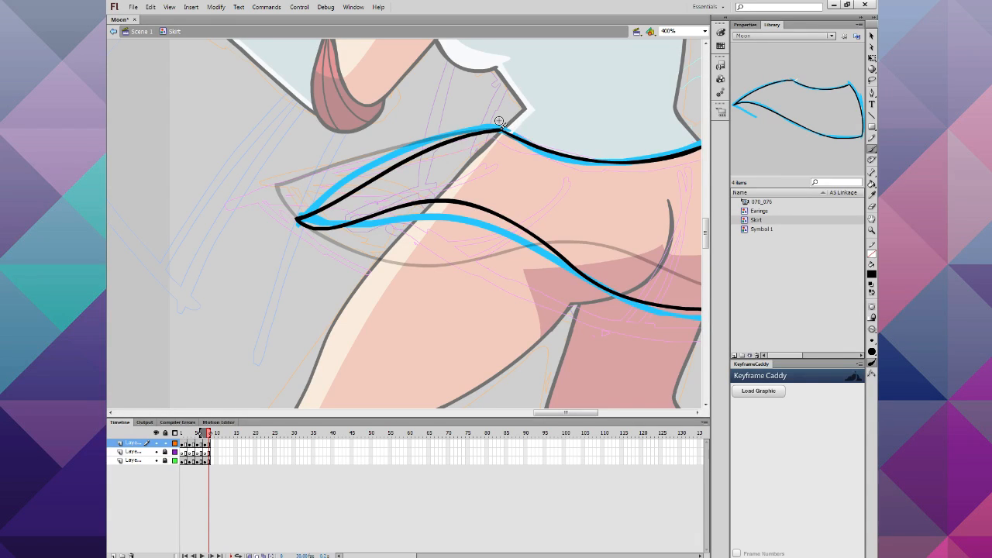
click(697, 411)
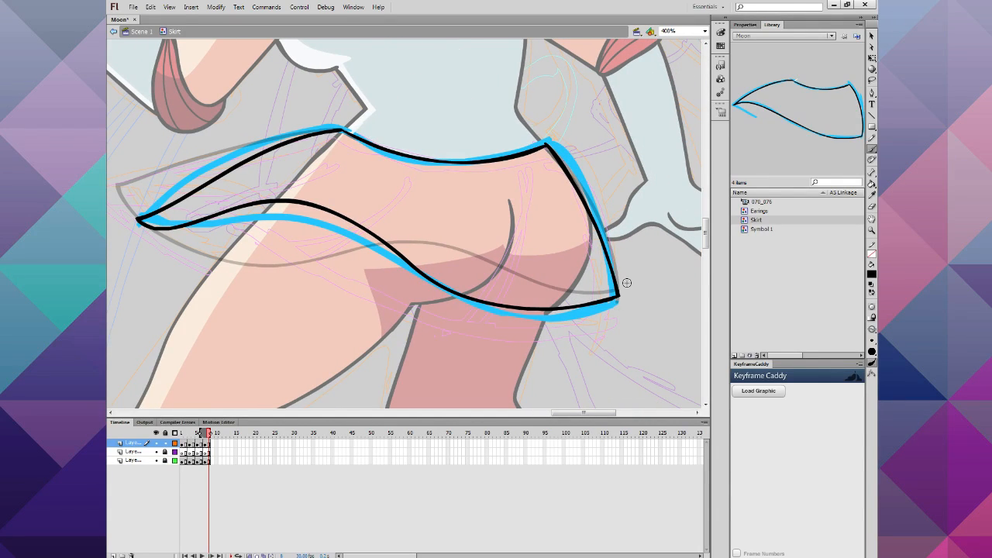
Step: Hide the bottom rough layer, play through the inked poses to check the flutter, and return to frame 1
key(ctrl+minus)
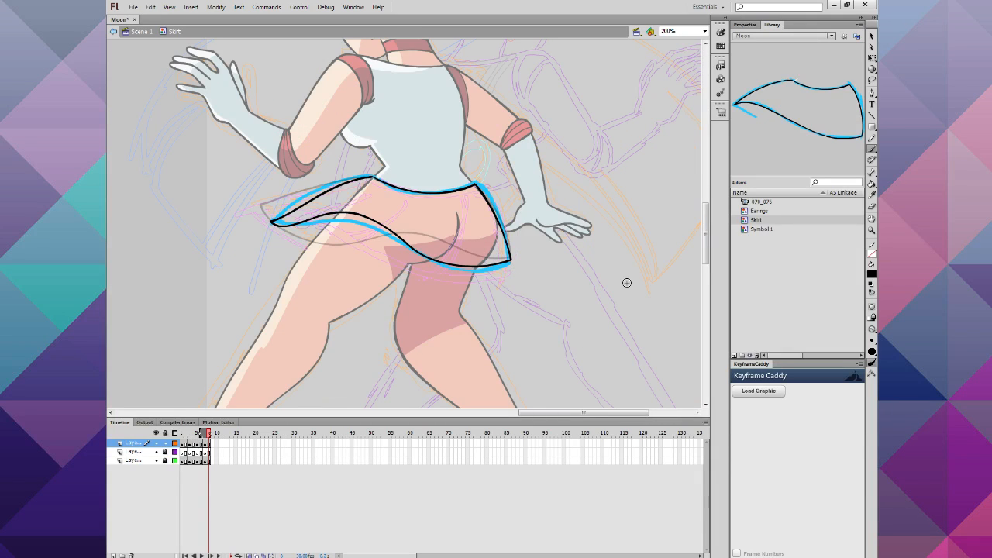
click(156, 460)
key(Return)
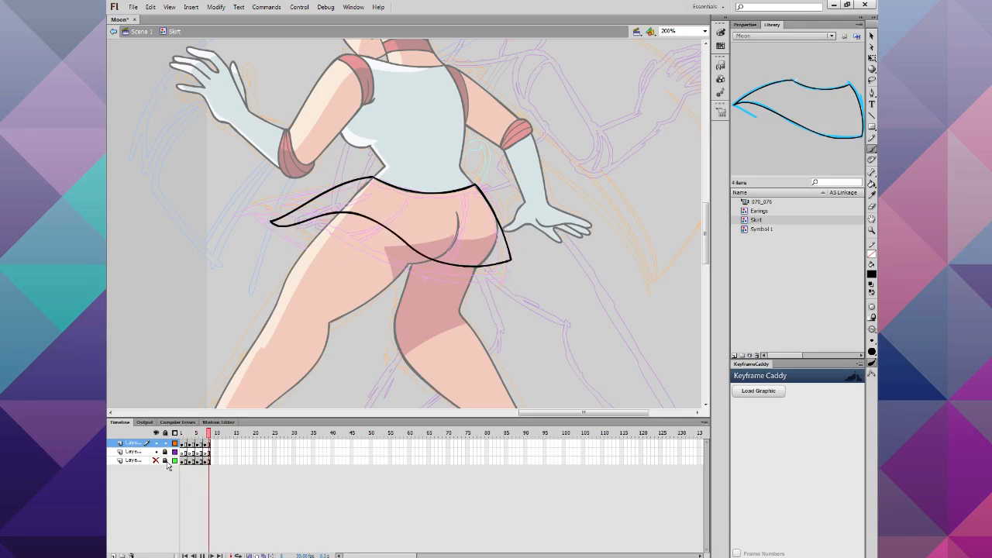
key(Return)
key(comma)
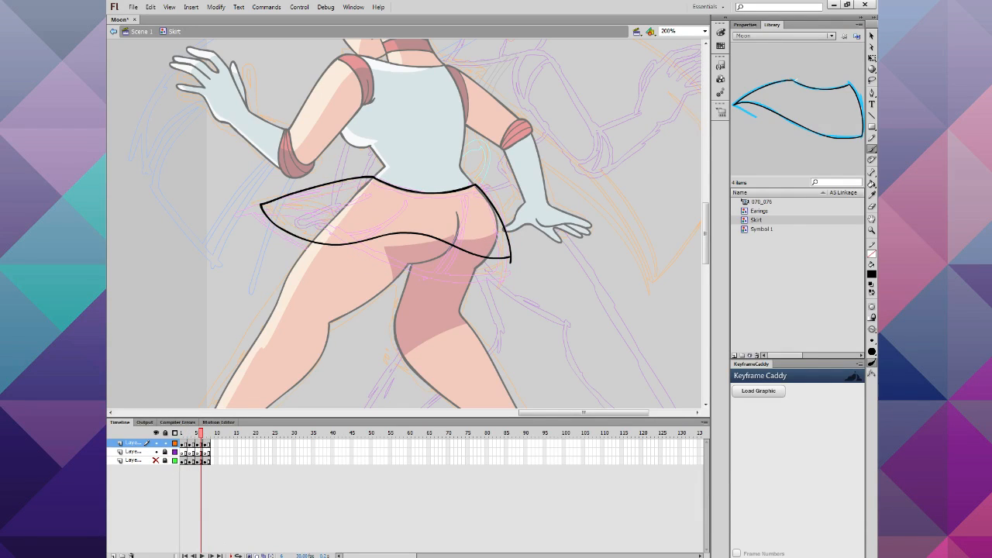
mouse_move(181, 434)
mouse_down()
mouse_move(231, 447)
mouse_move(163, 446)
mouse_up()
key(Return)
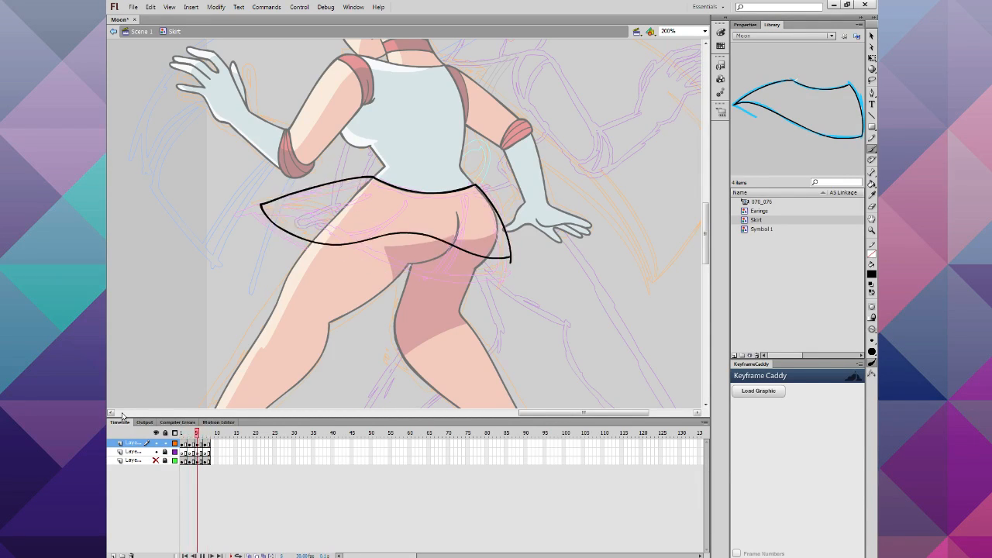
key(Return)
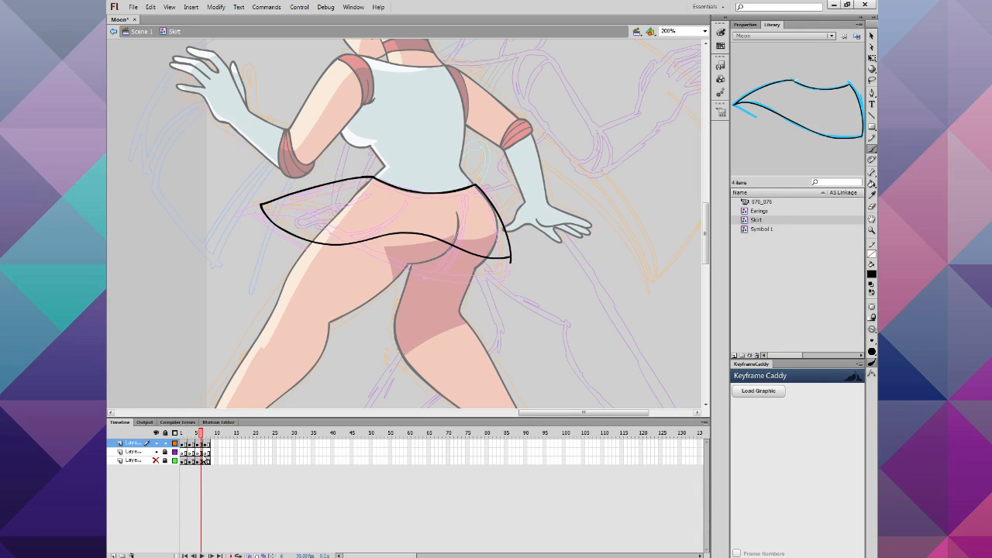
mouse_move(196, 434)
mouse_down()
mouse_move(173, 433)
mouse_move(210, 444)
mouse_move(178, 443)
mouse_move(175, 458)
mouse_up()
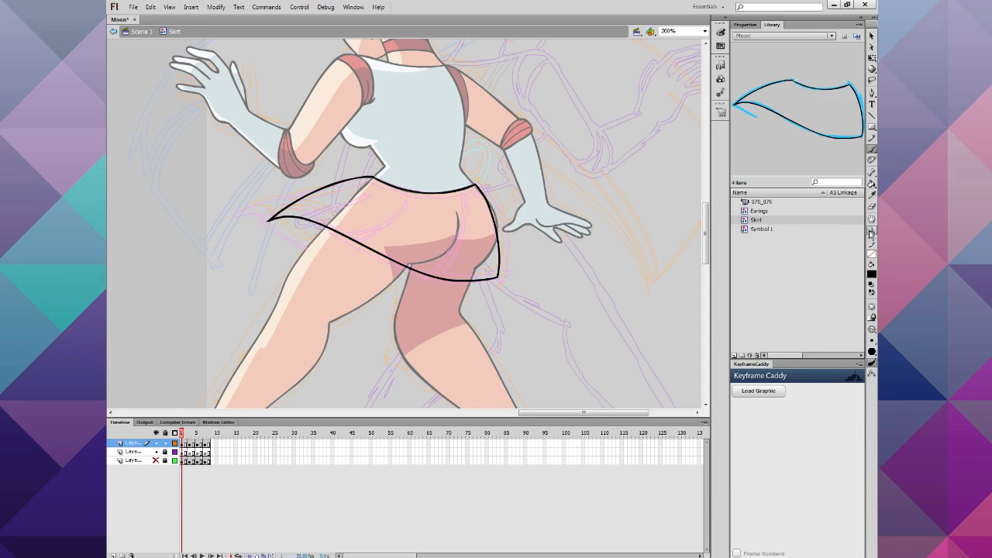
Step: Redraw the first pose's right side with a fuller outward curve around the hip, from the waistline's end to the hem's corner
click(871, 231)
click(475, 250)
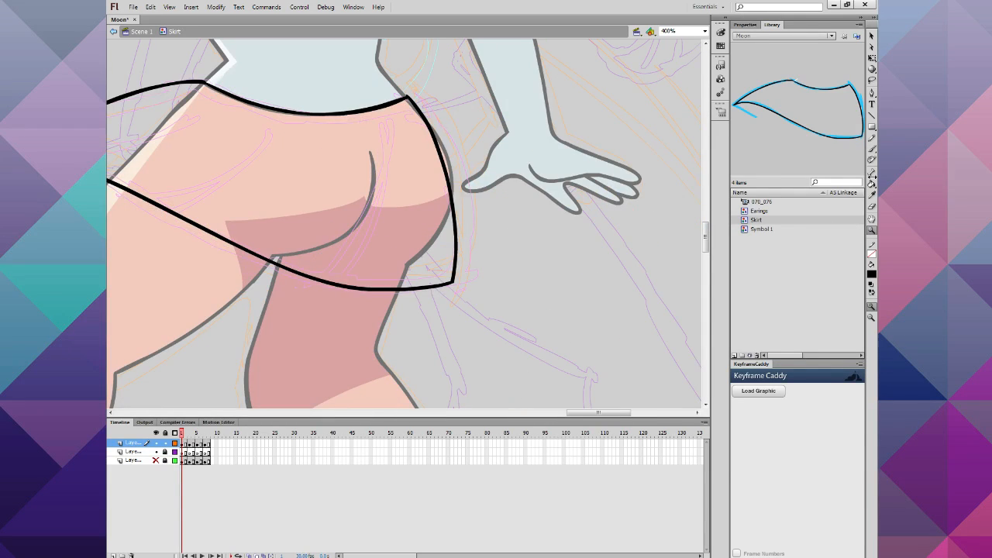
click(871, 148)
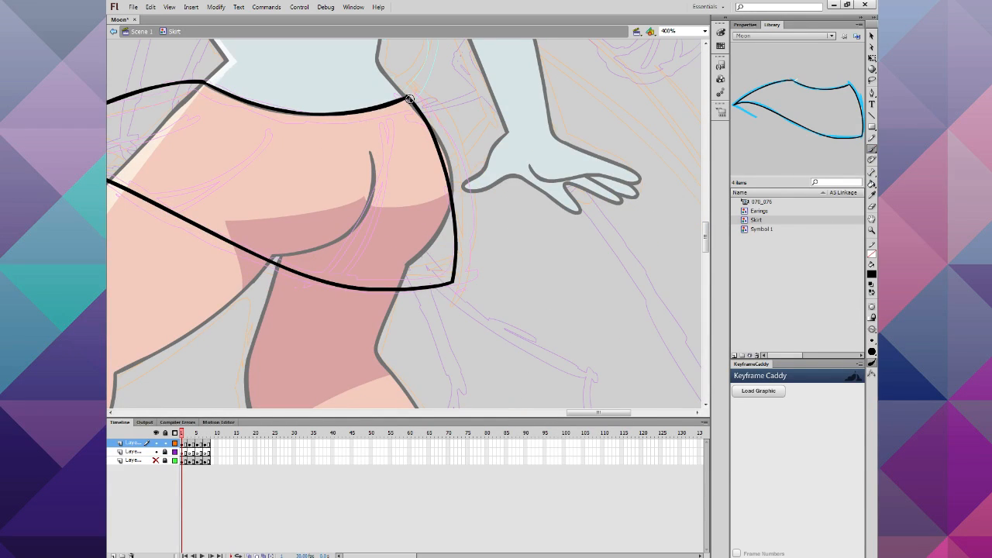
mouse_move(410, 97)
mouse_down()
mouse_move(448, 160)
mouse_move(451, 280)
mouse_up()
mouse_move(446, 185)
mouse_down()
mouse_move(450, 214)
mouse_move(444, 167)
mouse_move(448, 177)
mouse_up()
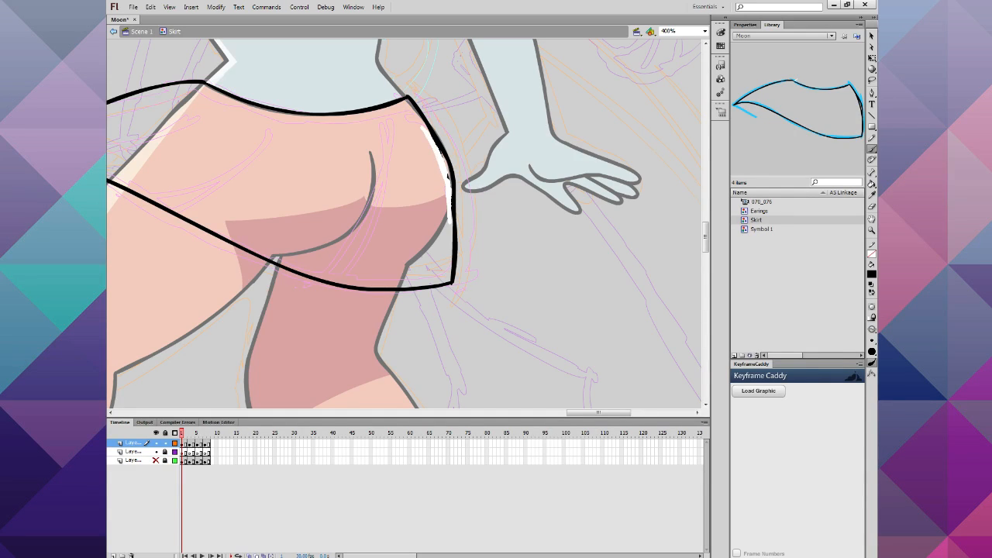
drag(424, 126, 443, 158)
drag(449, 226, 452, 223)
Step: Smooth the lower stretch of the first pose's right side between the hip and the hem, undoing any accidental outline move
key(l)
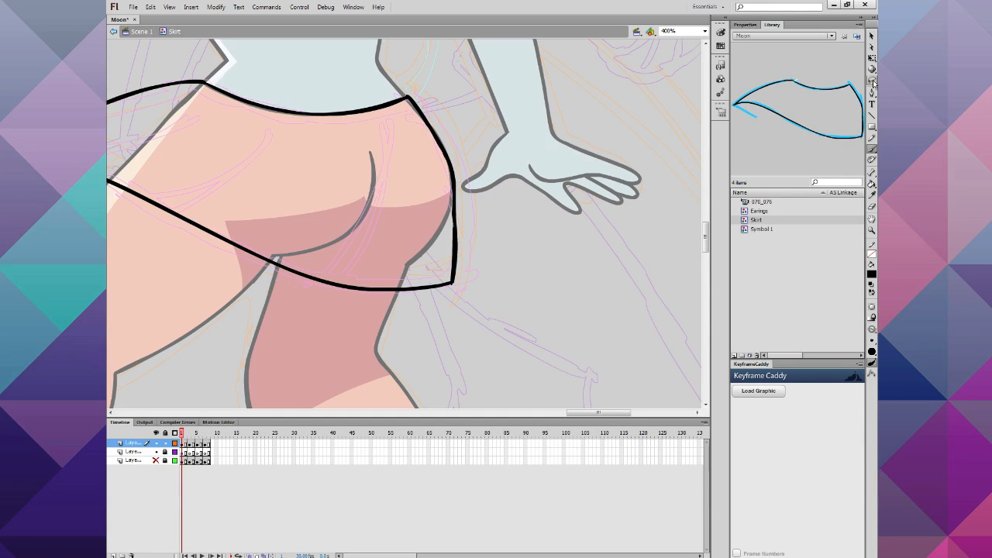
mouse_move(445, 272)
mouse_down()
mouse_move(464, 170)
mouse_move(440, 245)
mouse_move(446, 192)
mouse_up()
click(871, 36)
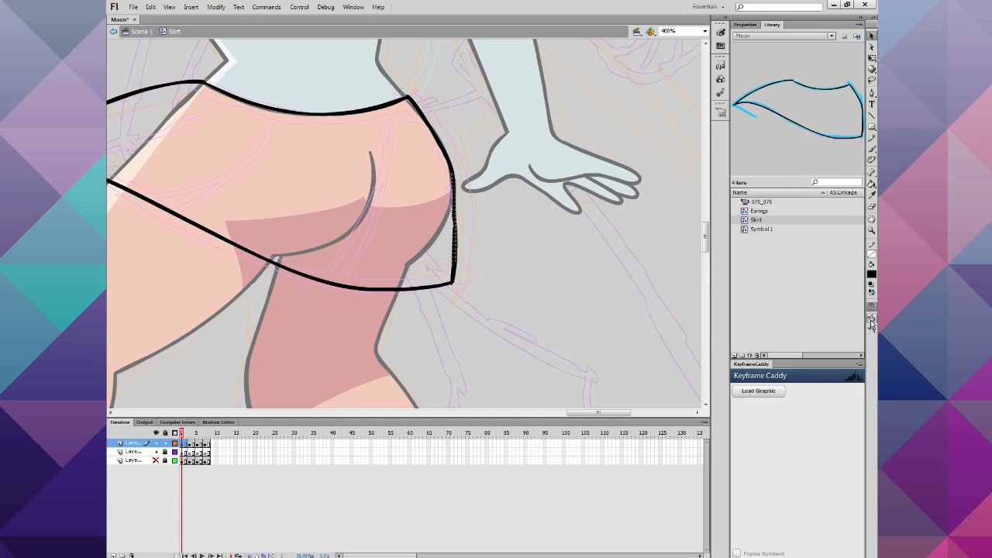
drag(443, 258, 465, 277)
drag(449, 159, 474, 182)
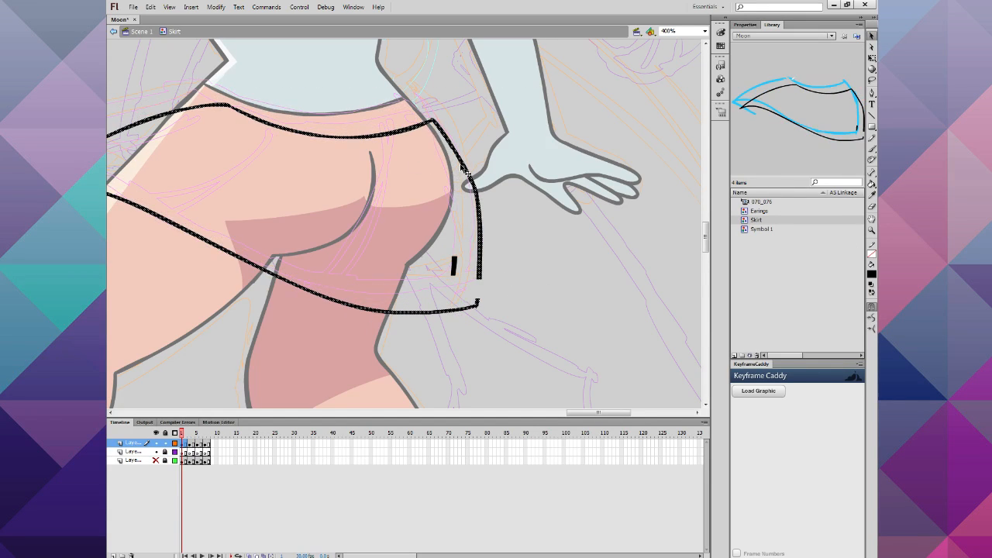
key(ctrl+z)
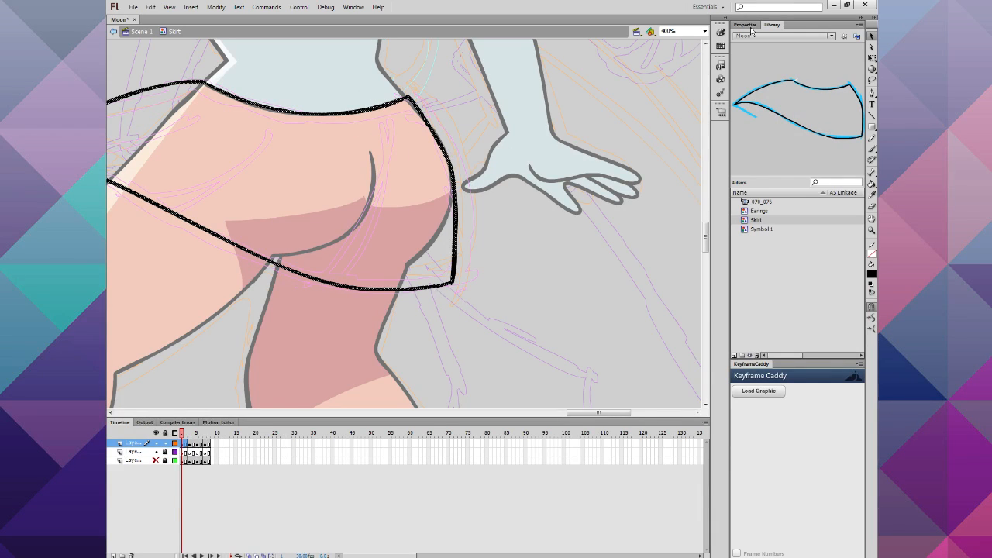
click(428, 92)
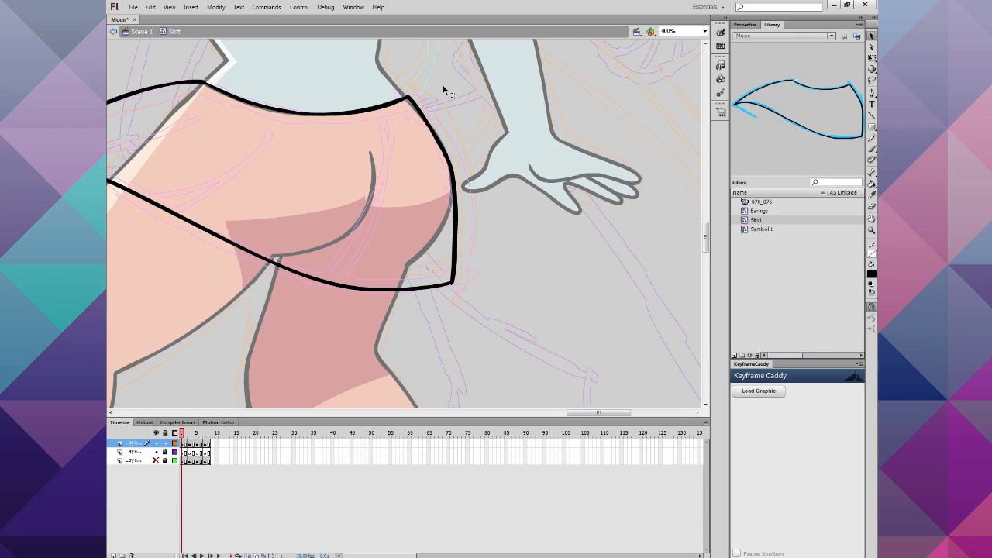
Step: Smooth the upper stretch of the first pose's right side from the waistline's end to the hip, and adjust the hem's right corner
drag(461, 94, 406, 197)
click(870, 327)
click(870, 325)
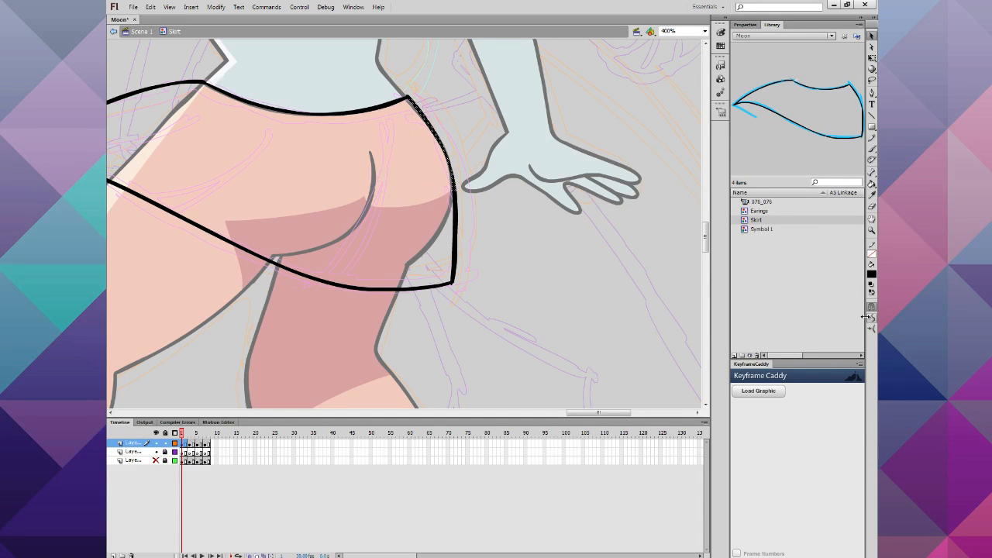
click(474, 276)
double_click(459, 285)
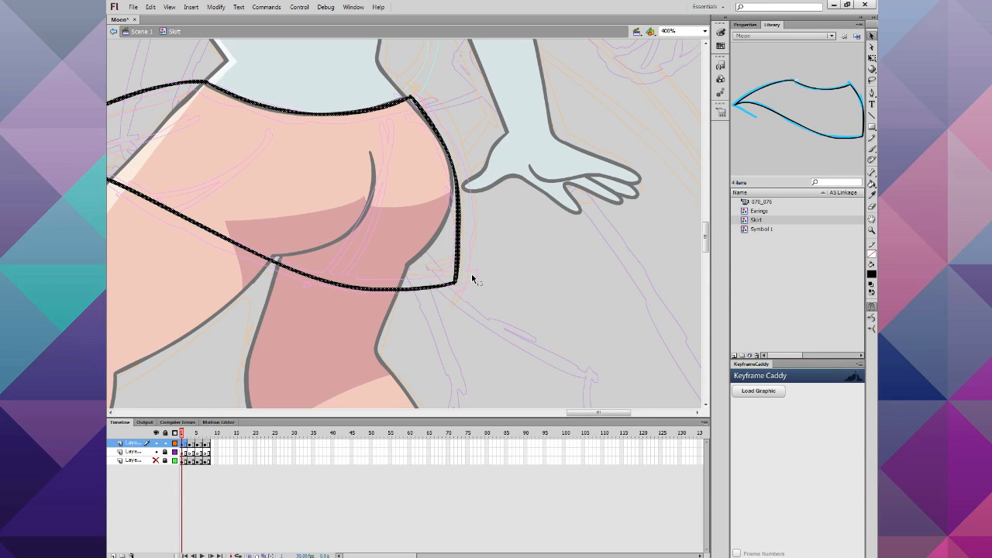
click(471, 274)
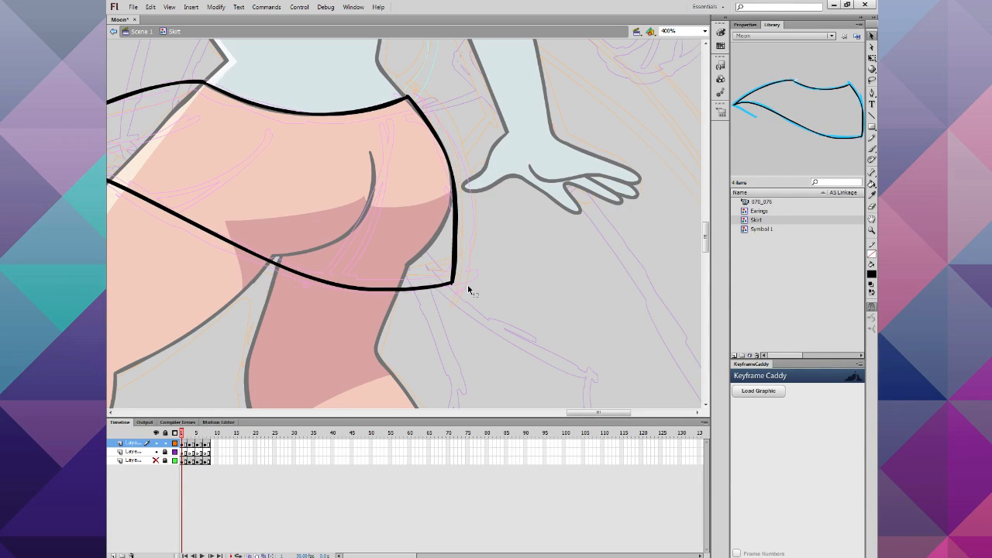
mouse_move(467, 282)
mouse_down()
mouse_move(446, 288)
mouse_move(465, 283)
mouse_move(454, 284)
mouse_up()
key(ctrl+minus)
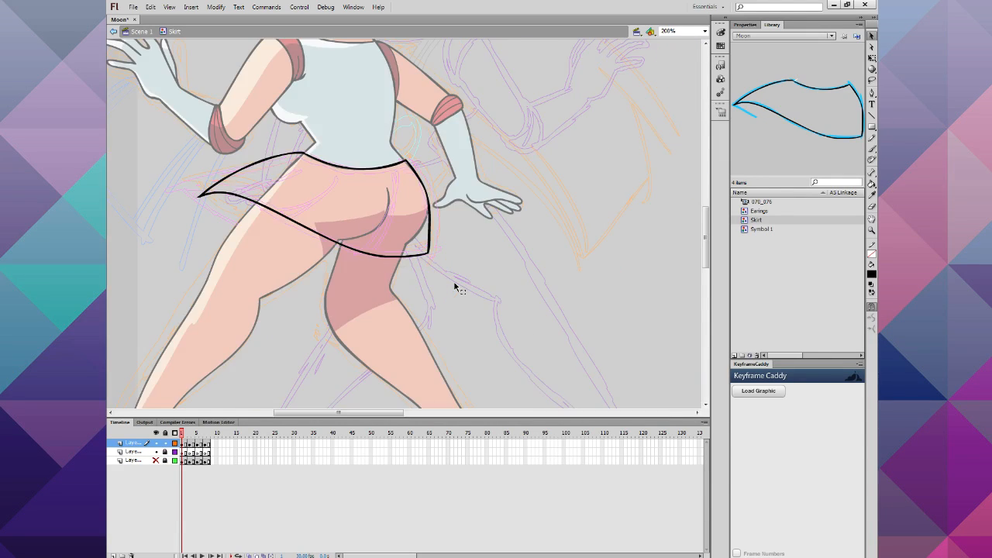
Step: Play through the inked poses, unhide the bottom rough layer with the middle layer unlocked, and return to frame 1
key(ctrl+minus)
key(Return)
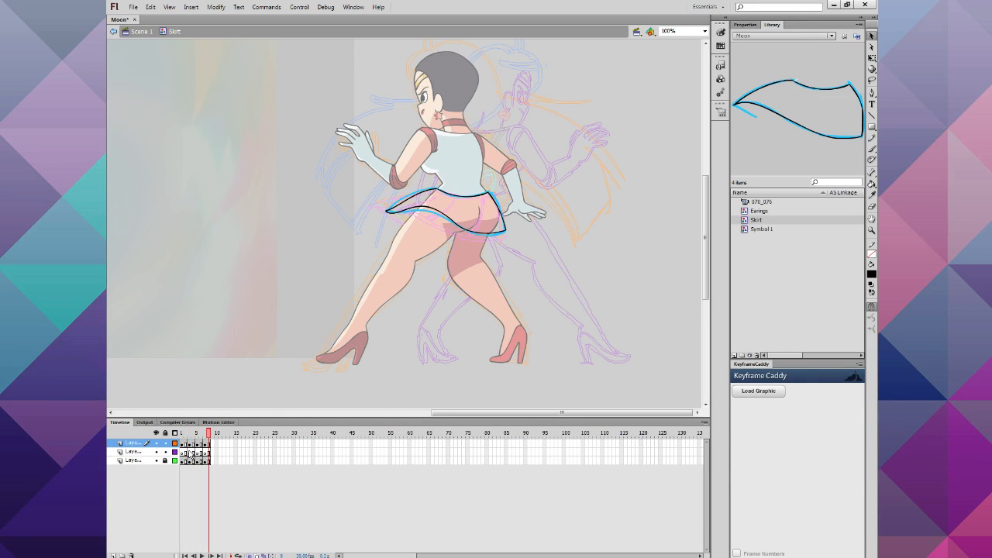
click(181, 443)
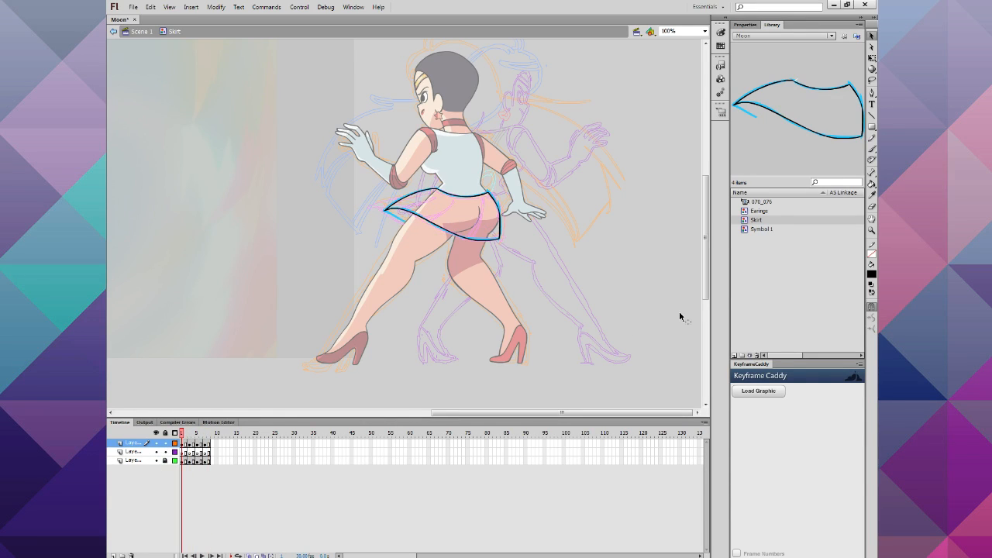
Step: Try to ink the lower and upper curves of the skirt's opening on the top layer in frame 1, and undo them
click(871, 230)
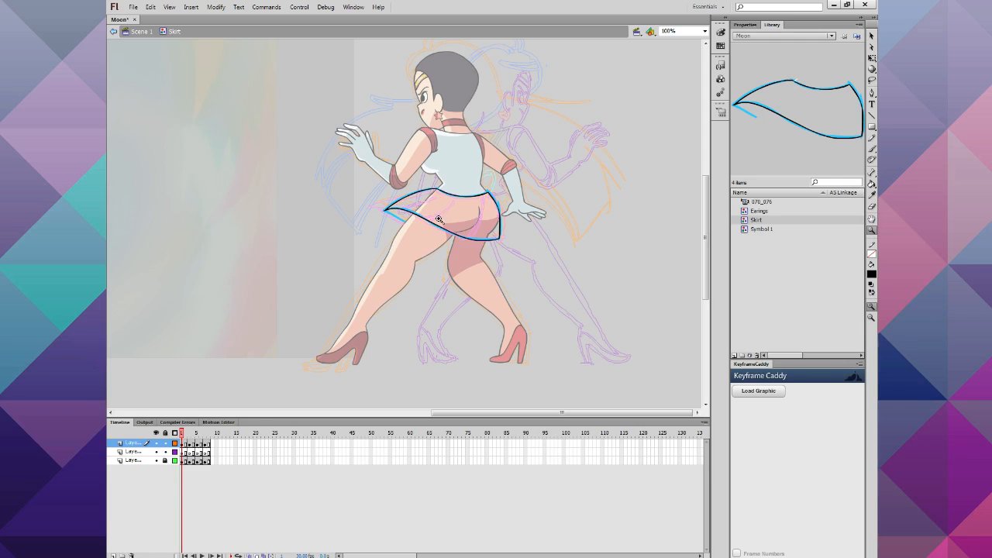
click(394, 214)
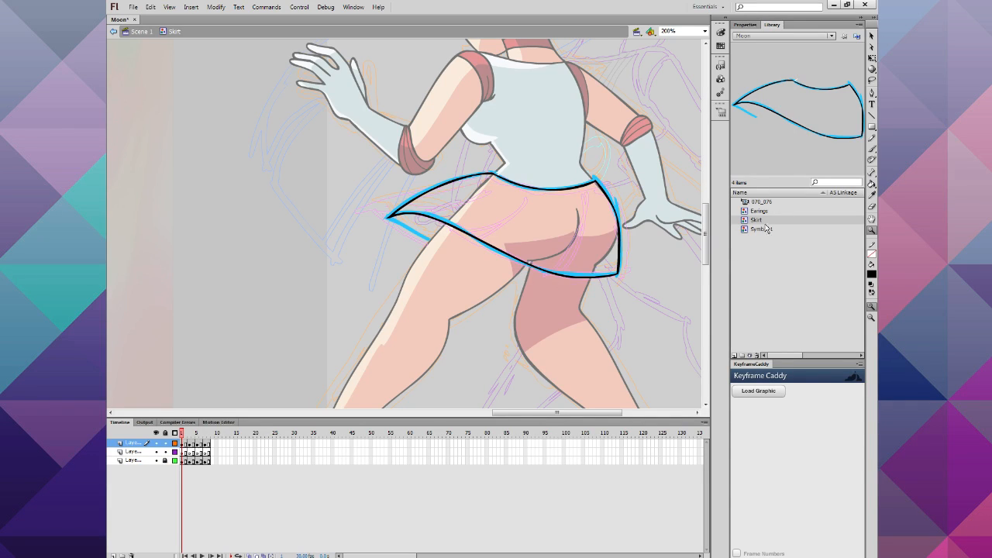
click(455, 267)
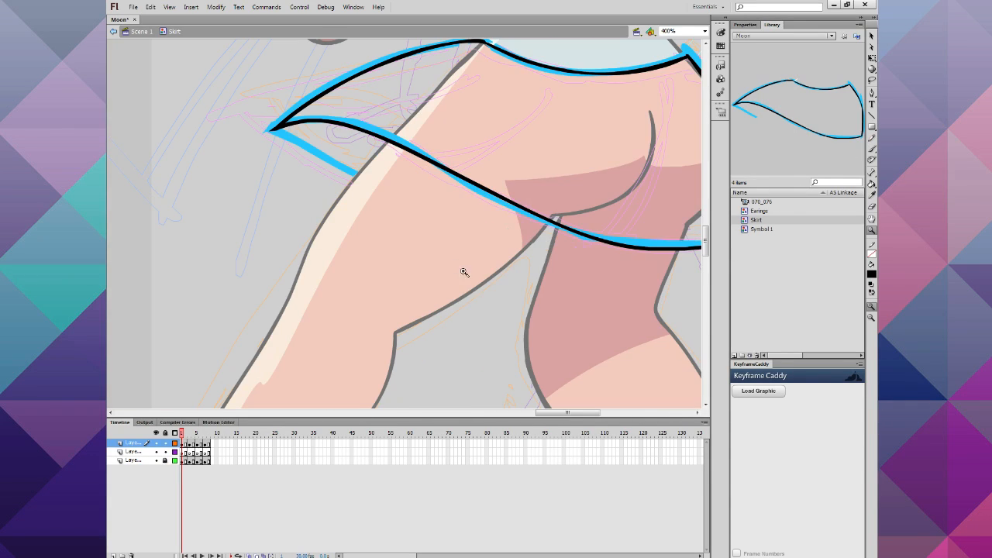
click(698, 412)
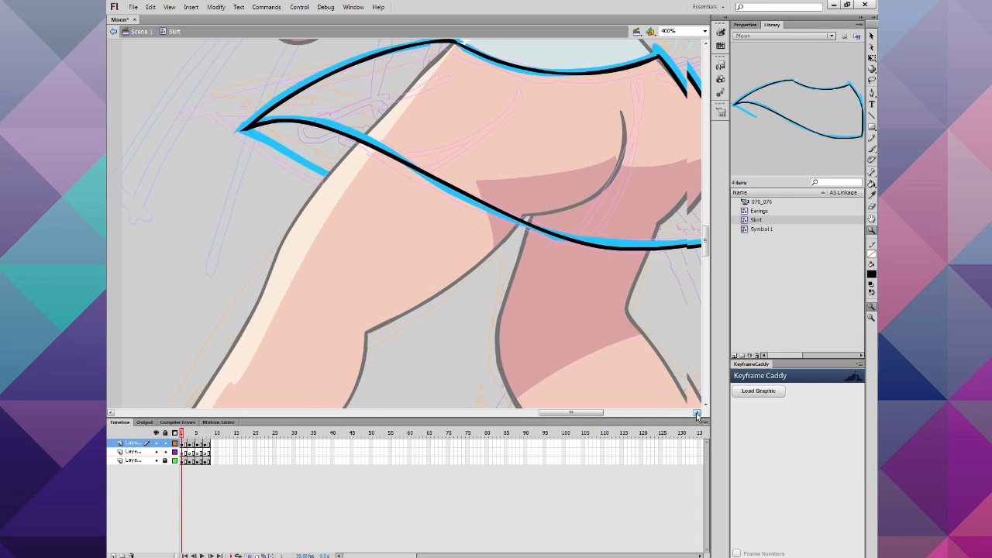
click(872, 148)
mouse_move(647, 237)
mouse_down()
mouse_move(500, 242)
mouse_move(285, 180)
mouse_move(197, 135)
mouse_move(189, 117)
mouse_up()
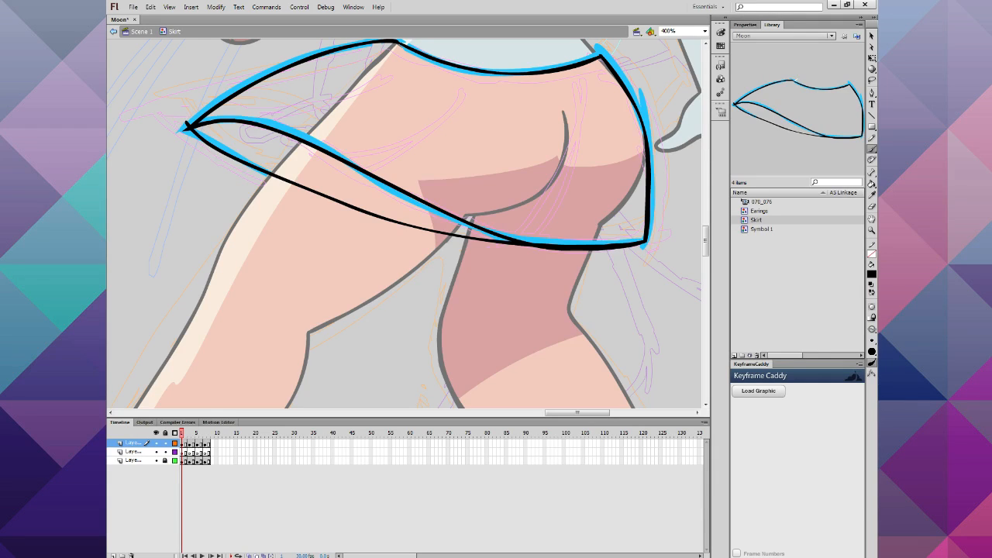
mouse_move(644, 164)
mouse_down()
mouse_move(450, 115)
mouse_move(290, 107)
mouse_move(204, 117)
mouse_move(196, 129)
mouse_up()
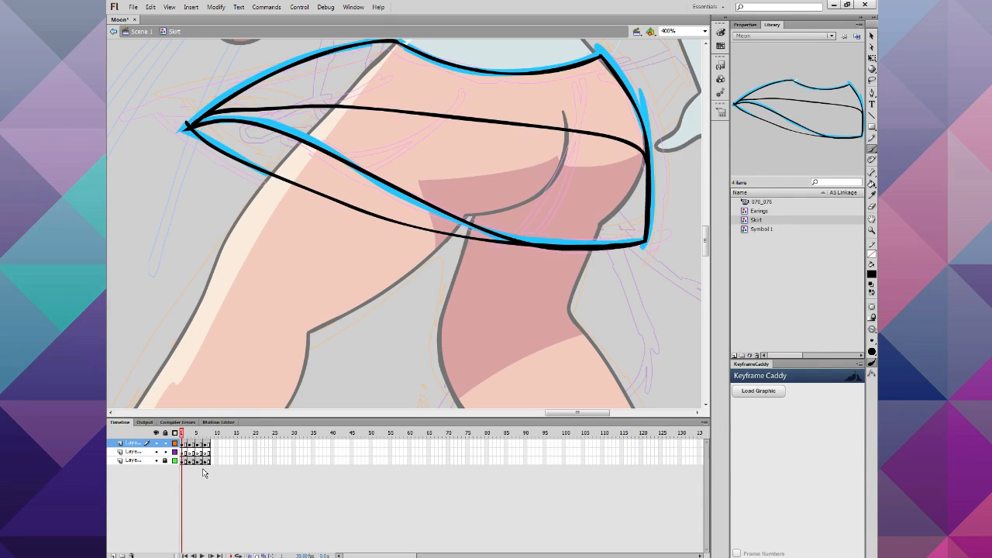
key(ctrl+z)
key(ctrl+z)
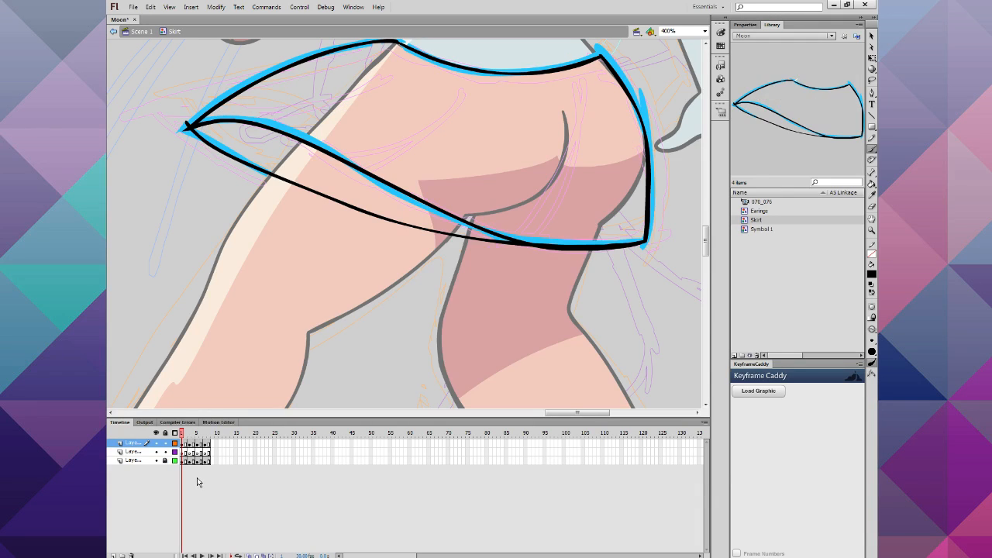
Step: Lock the top layer and ink the skirt opening's lower and upper curves on the middle layer in frame 1, redoing the lower one
click(165, 444)
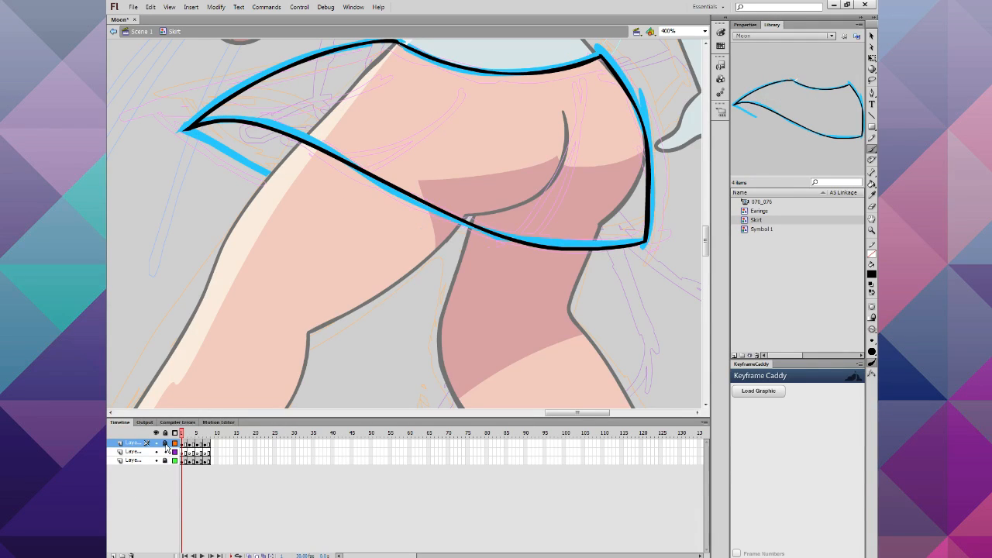
click(128, 452)
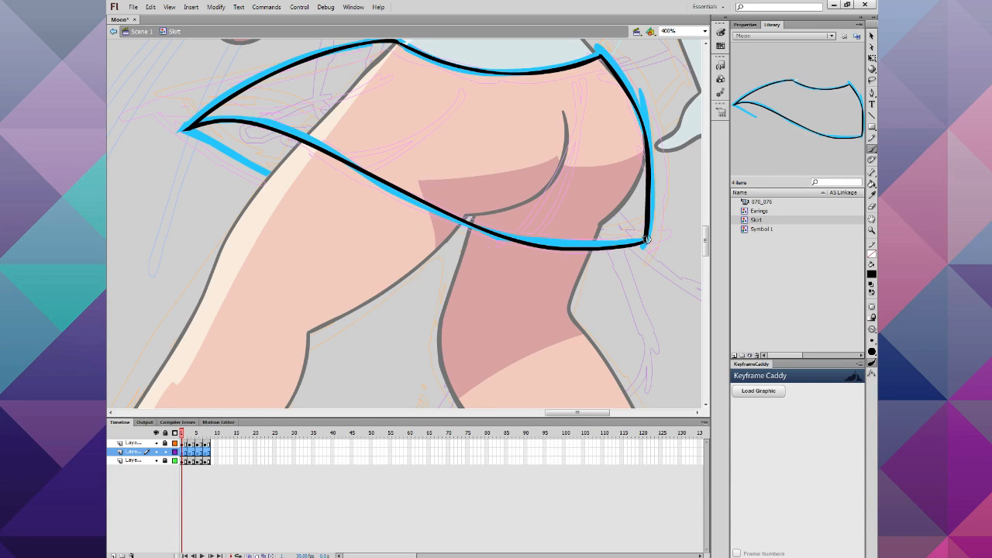
mouse_move(648, 238)
mouse_down()
mouse_move(606, 244)
mouse_move(431, 225)
mouse_move(202, 137)
mouse_up()
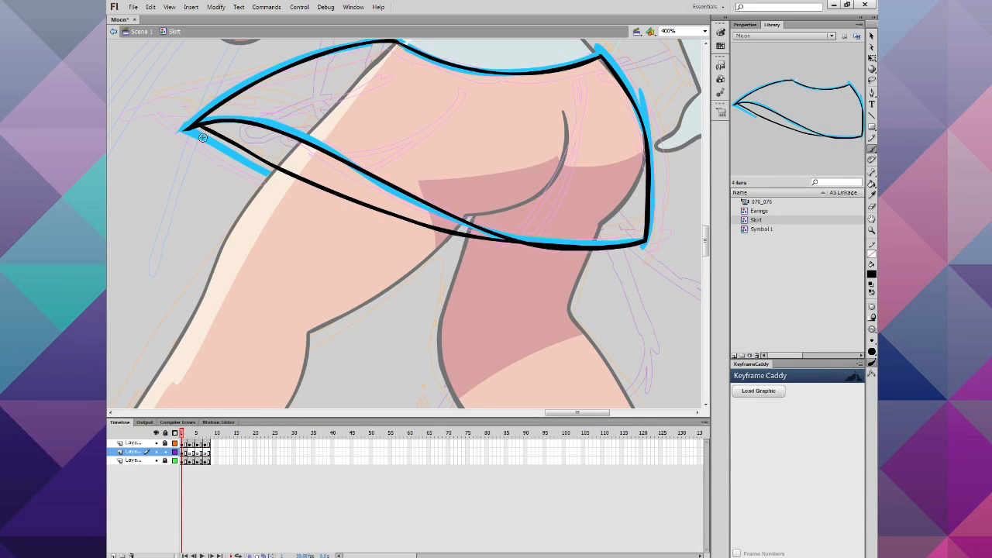
key(ctrl+z)
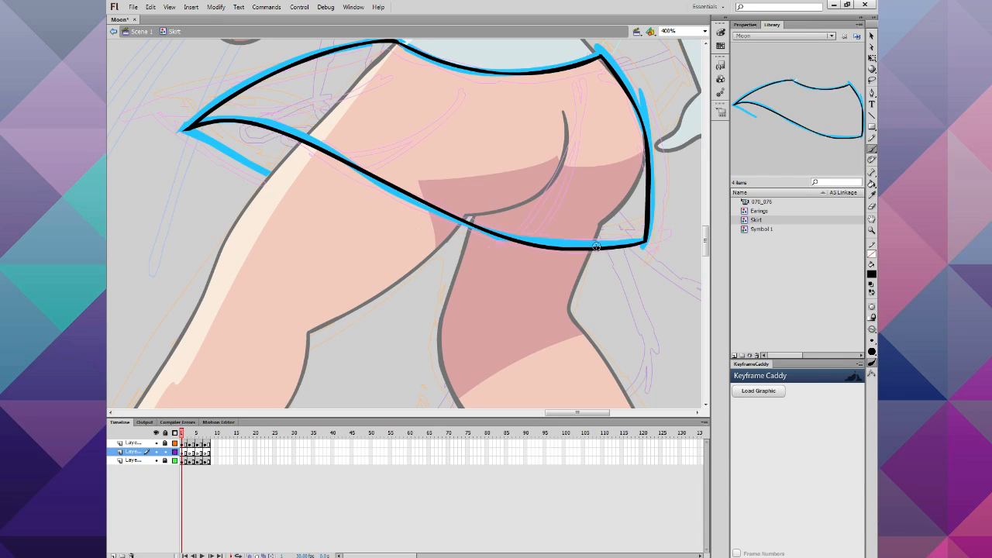
mouse_move(643, 241)
mouse_down()
mouse_move(444, 229)
mouse_move(186, 126)
mouse_move(278, 99)
mouse_move(443, 101)
mouse_move(642, 217)
mouse_move(643, 266)
mouse_up()
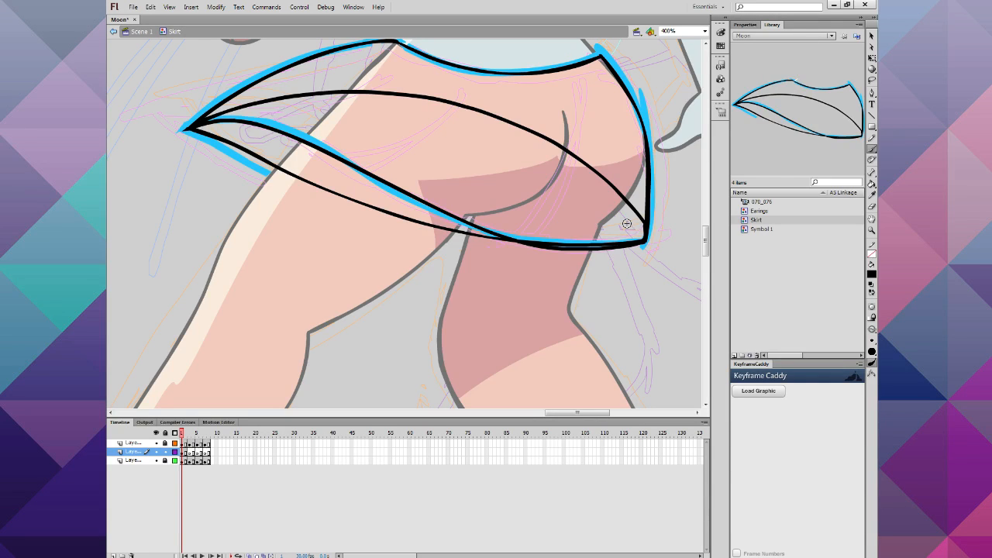
Step: Ink a closed loop for the skirt's opening on frame 5 of the middle layer, meeting the hem's right corner
click(196, 452)
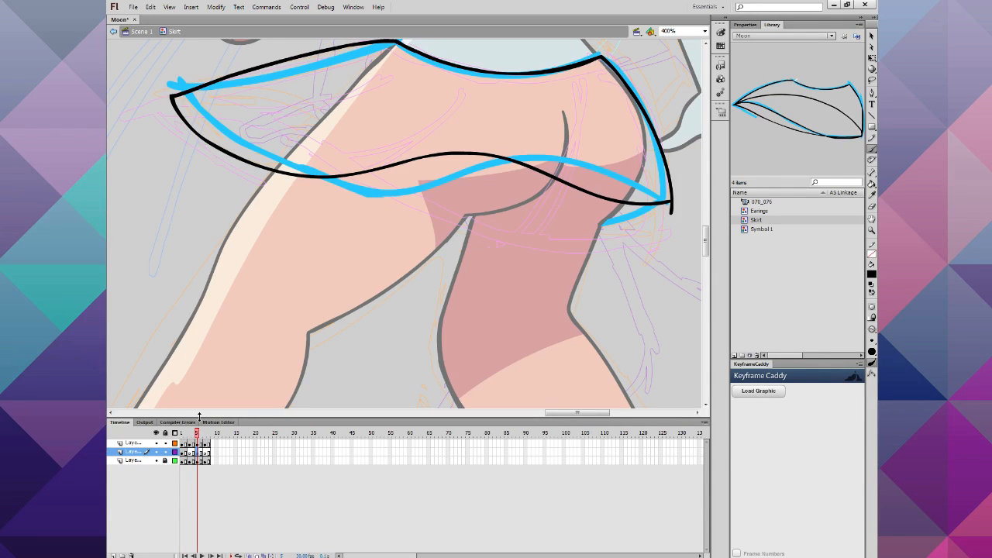
mouse_move(675, 209)
mouse_down()
mouse_move(667, 218)
mouse_move(674, 200)
mouse_move(658, 211)
mouse_up()
mouse_move(671, 201)
mouse_down()
mouse_move(592, 217)
mouse_move(478, 209)
mouse_move(297, 171)
mouse_move(210, 130)
mouse_move(427, 104)
mouse_move(547, 124)
mouse_move(647, 178)
mouse_move(665, 201)
mouse_up()
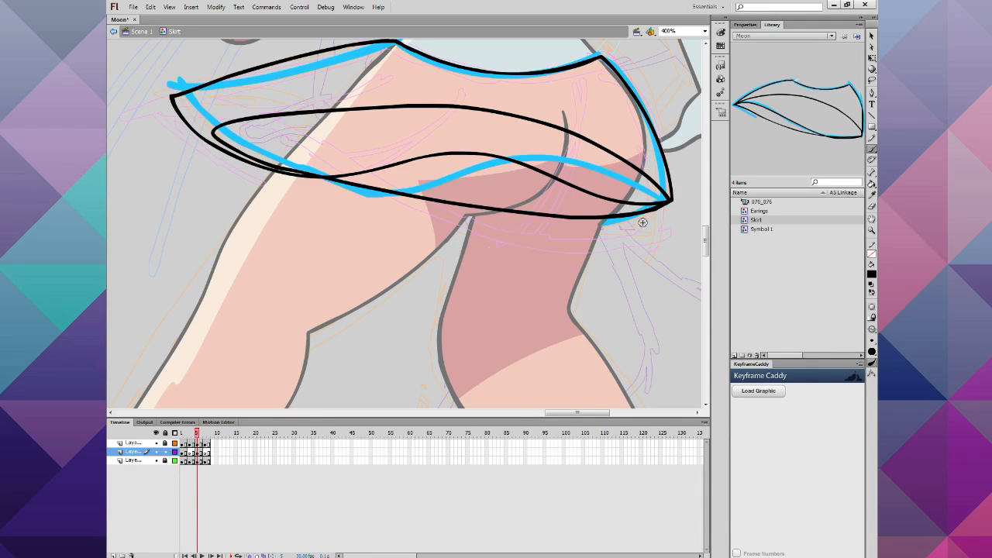
Step: Ink the skirt opening's lower and upper curves between the two hem corners on frame 3, redrawing the lower one until it fits
drag(196, 436, 192, 436)
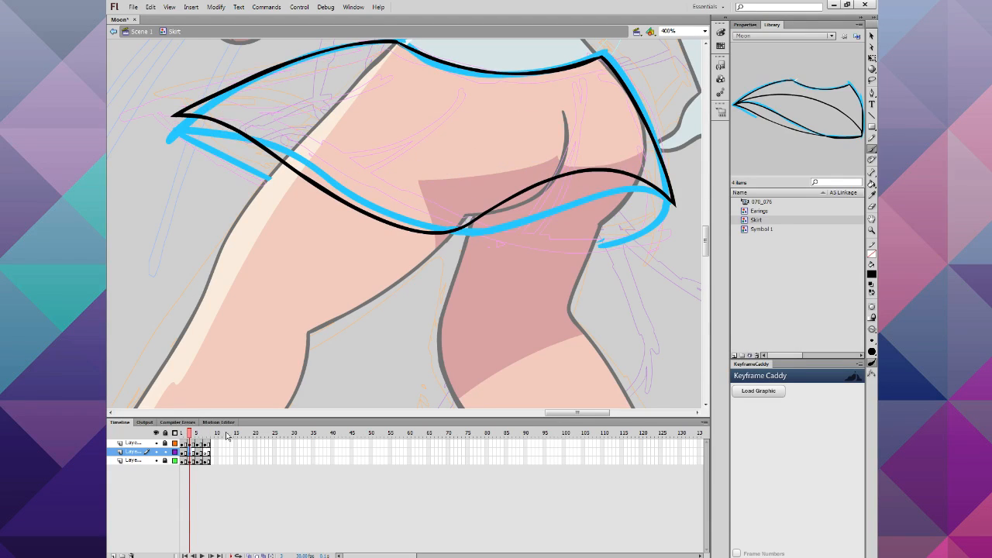
click(868, 152)
mouse_move(677, 195)
mouse_down()
mouse_move(629, 231)
mouse_move(505, 242)
mouse_move(428, 235)
mouse_move(338, 195)
mouse_move(294, 152)
mouse_up()
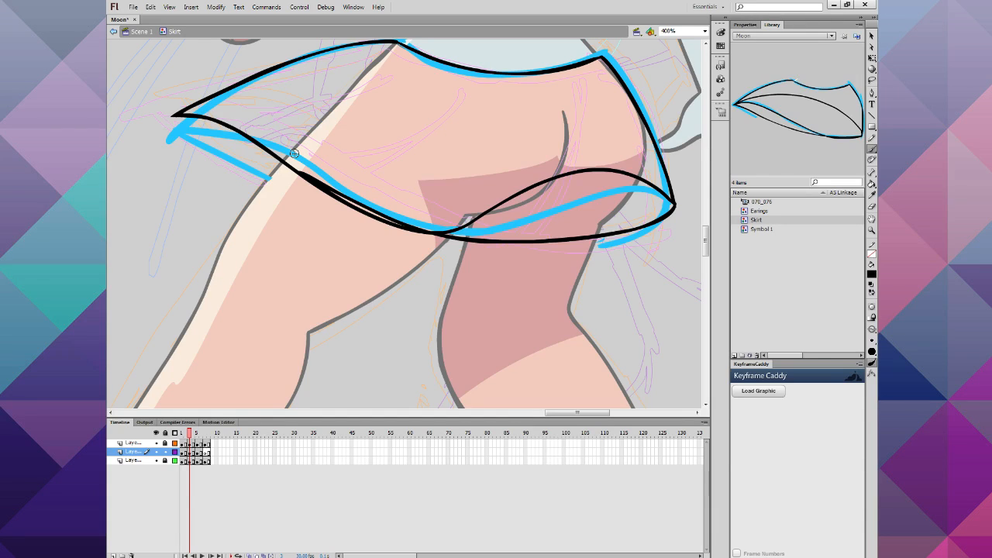
key(ctrl+z)
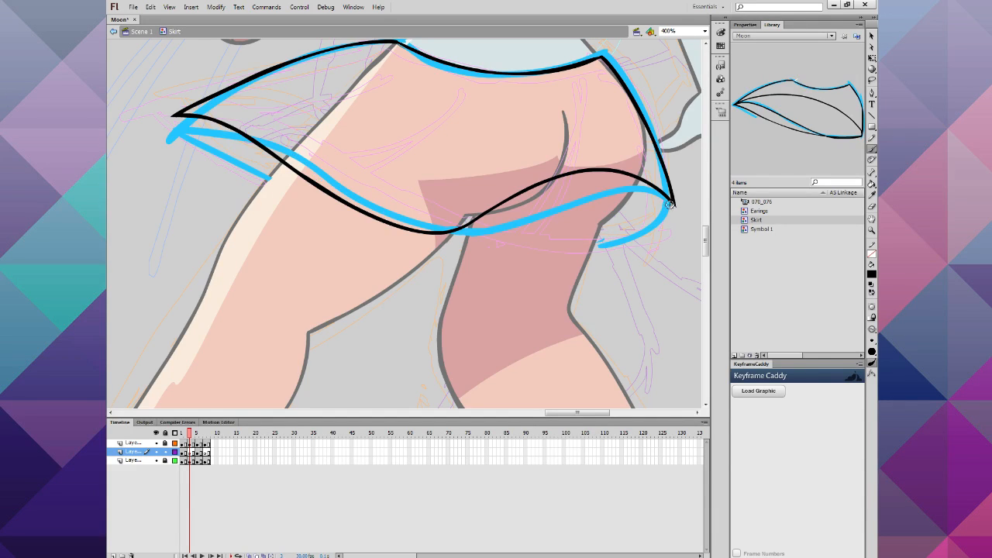
mouse_move(674, 204)
mouse_down()
mouse_move(629, 234)
mouse_move(457, 253)
mouse_move(342, 222)
mouse_move(179, 118)
mouse_up()
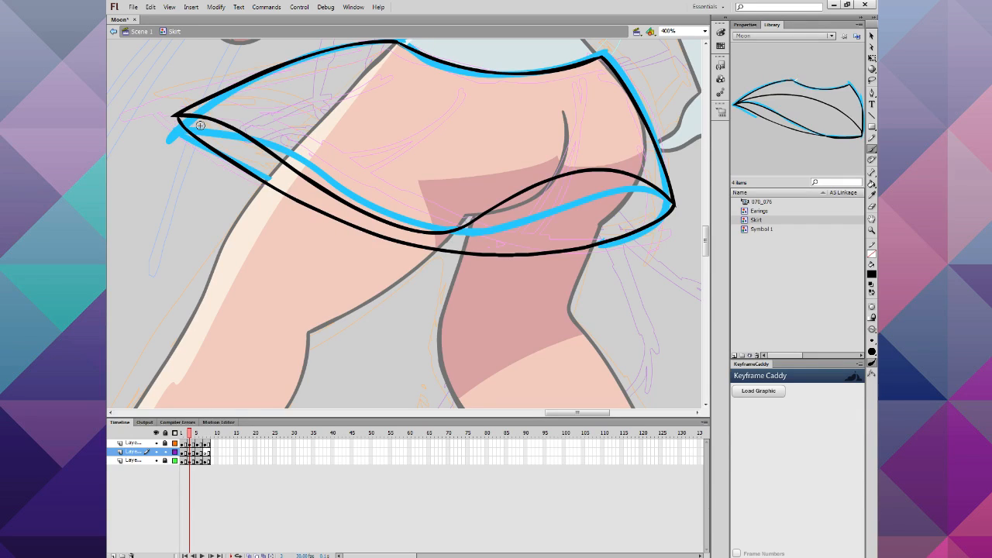
key(ctrl+z)
mouse_move(674, 203)
mouse_down()
mouse_move(603, 246)
mouse_move(488, 251)
mouse_move(401, 234)
mouse_move(298, 196)
mouse_move(177, 118)
mouse_up()
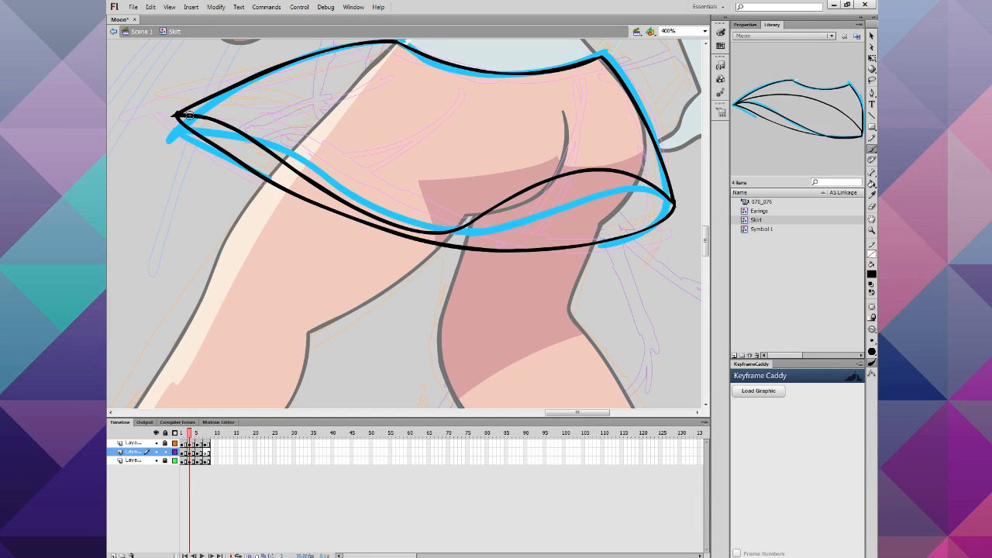
mouse_move(671, 203)
mouse_down()
mouse_move(455, 97)
mouse_move(205, 104)
mouse_up()
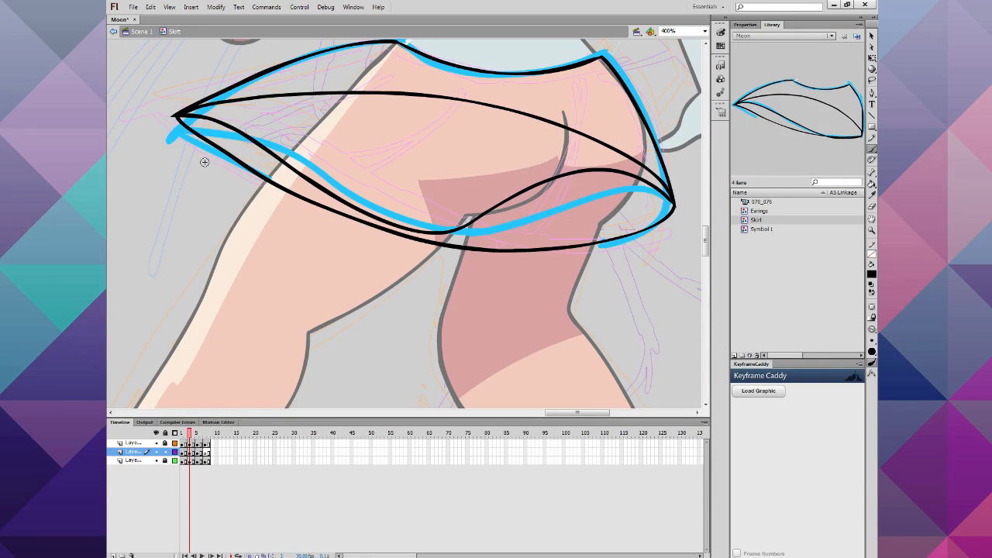
Step: Ink the skirt opening's lower and upper curves on frame 7, and play back the flutter to check them
drag(194, 437, 207, 440)
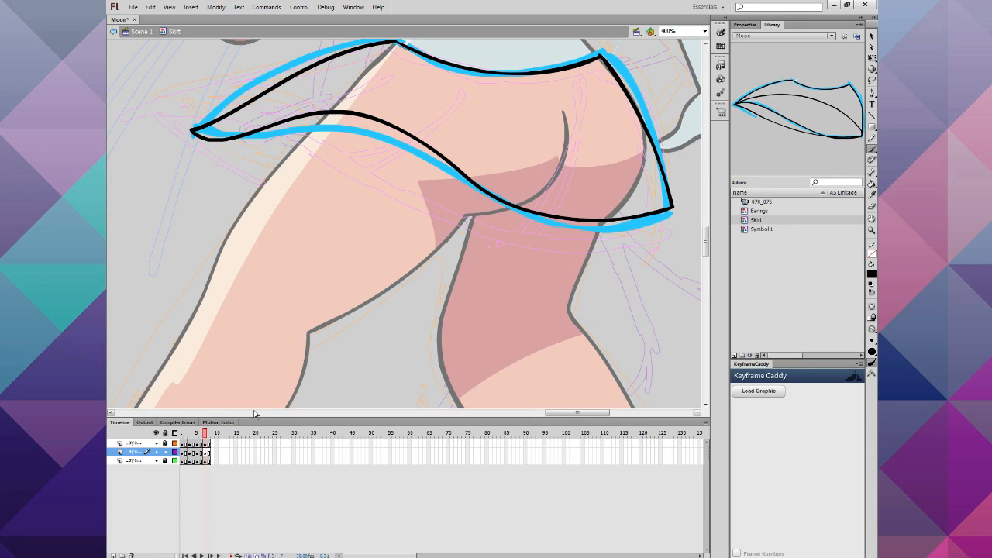
mouse_move(662, 215)
mouse_down()
mouse_move(484, 208)
mouse_move(313, 176)
mouse_move(232, 147)
mouse_move(516, 98)
mouse_move(666, 204)
mouse_up()
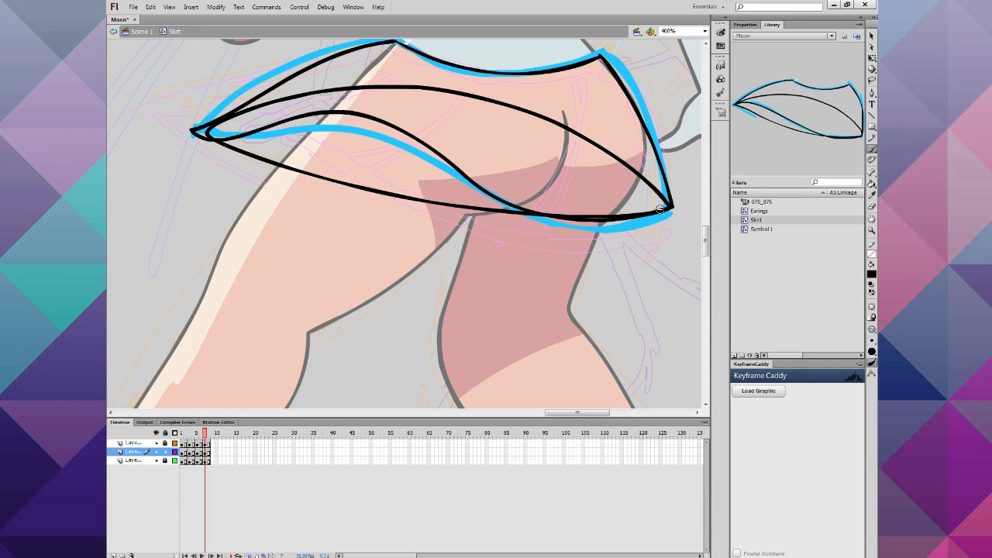
key(ctrl+minus)
key(ctrl+minus)
key(Return)
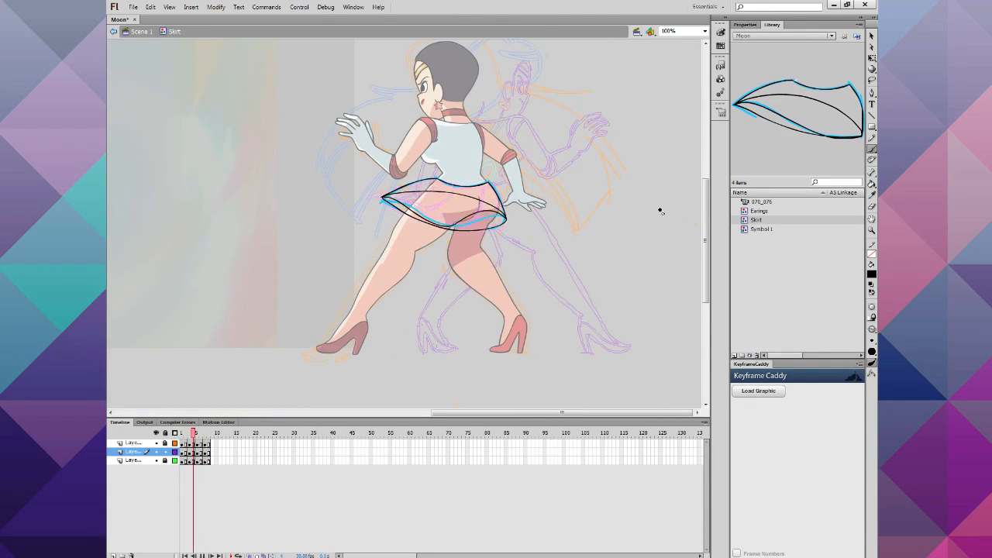
key(Return)
Step: Turn the bottom rough layer into a guide layer, hide it, and return to frame 1
right_click(133, 465)
click(144, 339)
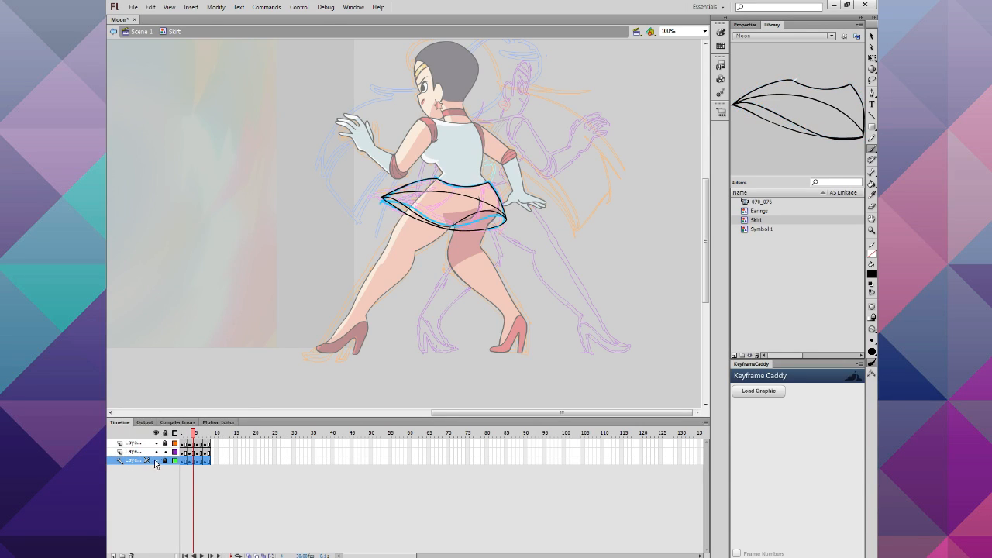
click(155, 461)
drag(207, 434, 165, 430)
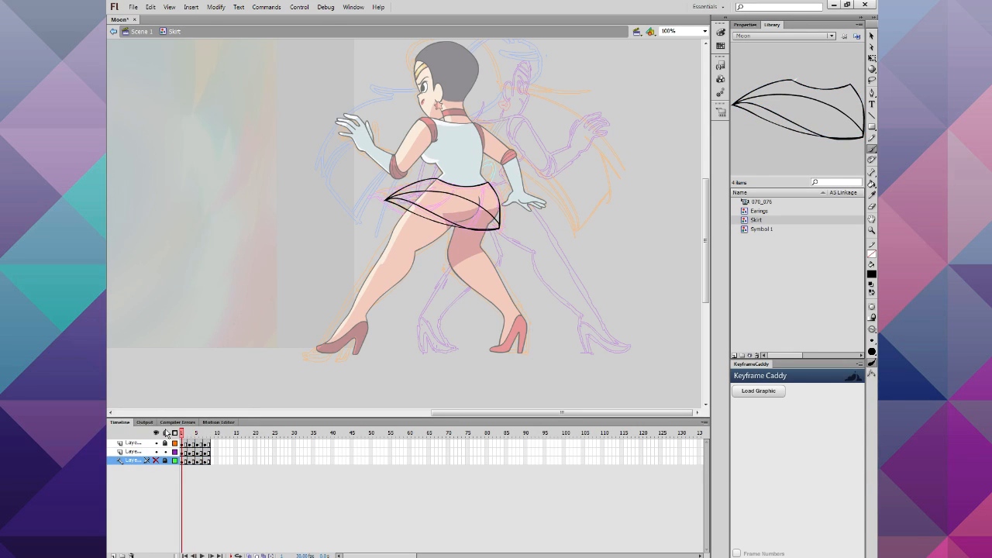
Step: Return to Scene 1 and sample the sleeve band's dark red as the fill colour and its brighter red as the stroke colour
click(870, 36)
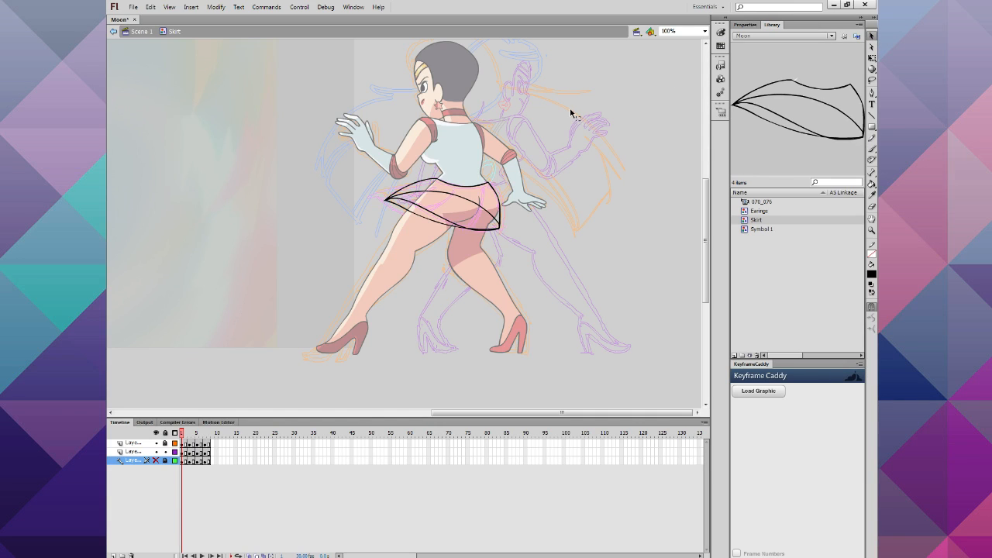
double_click(571, 113)
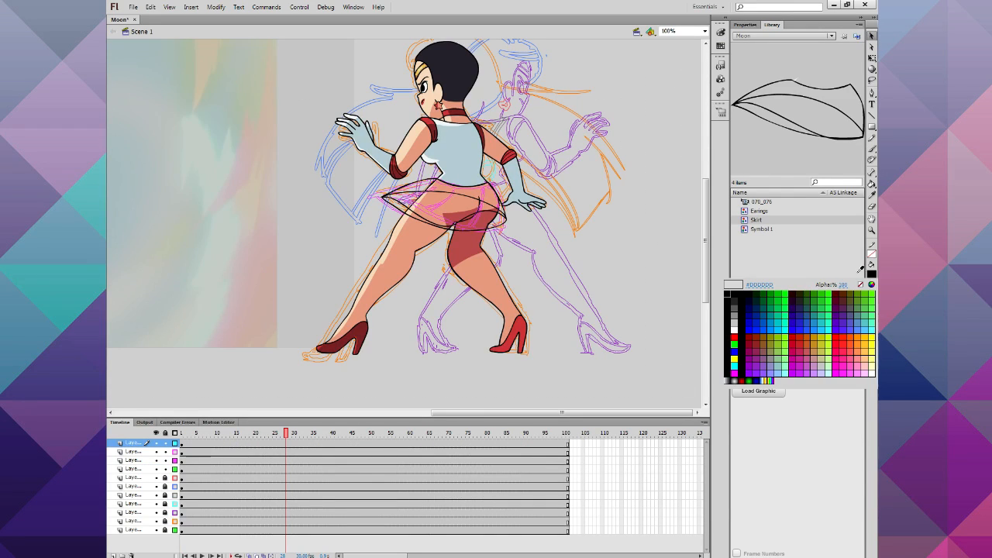
click(871, 274)
click(431, 128)
click(872, 256)
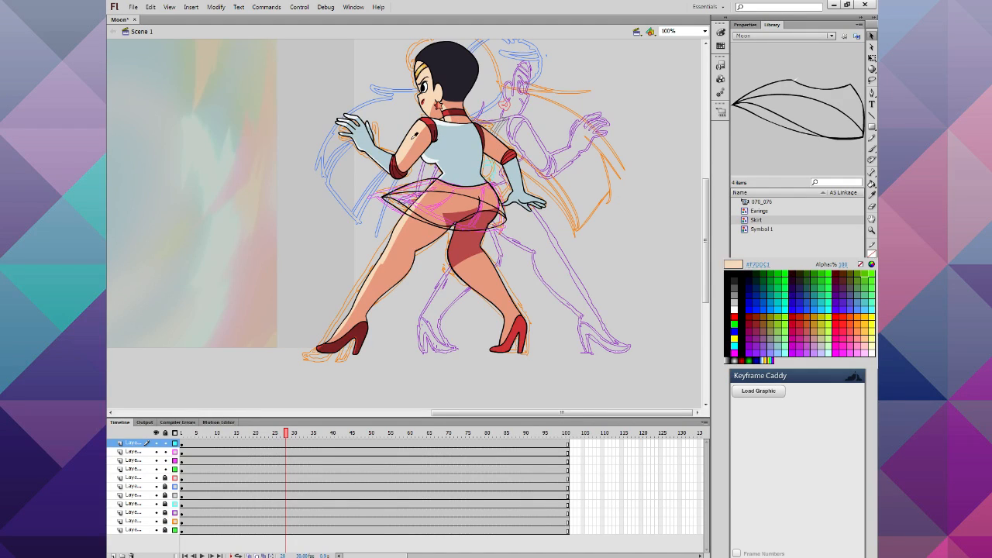
click(434, 120)
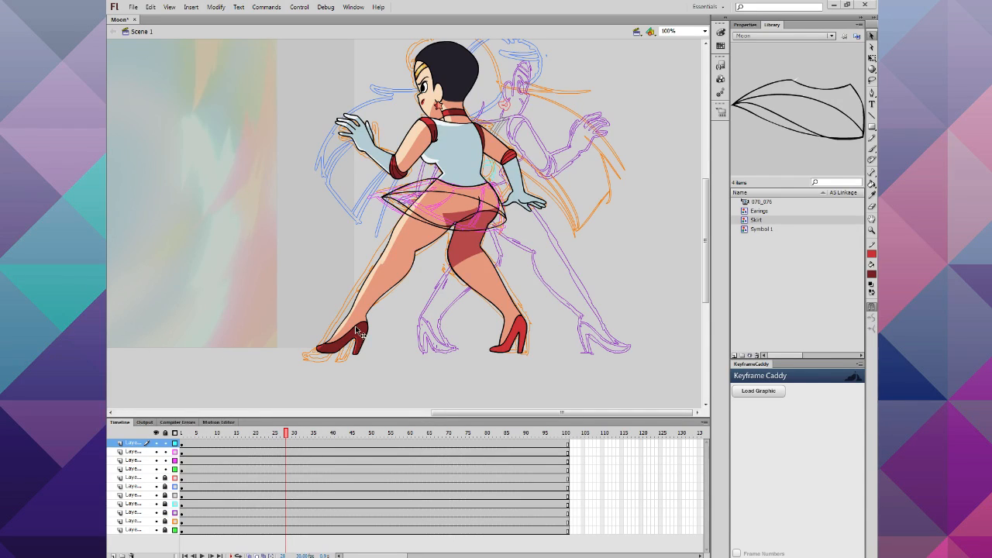
Step: Reopen the Skirt symbol and fill the skirt's inside with dark red on the middle layer at frame 4
double_click(508, 223)
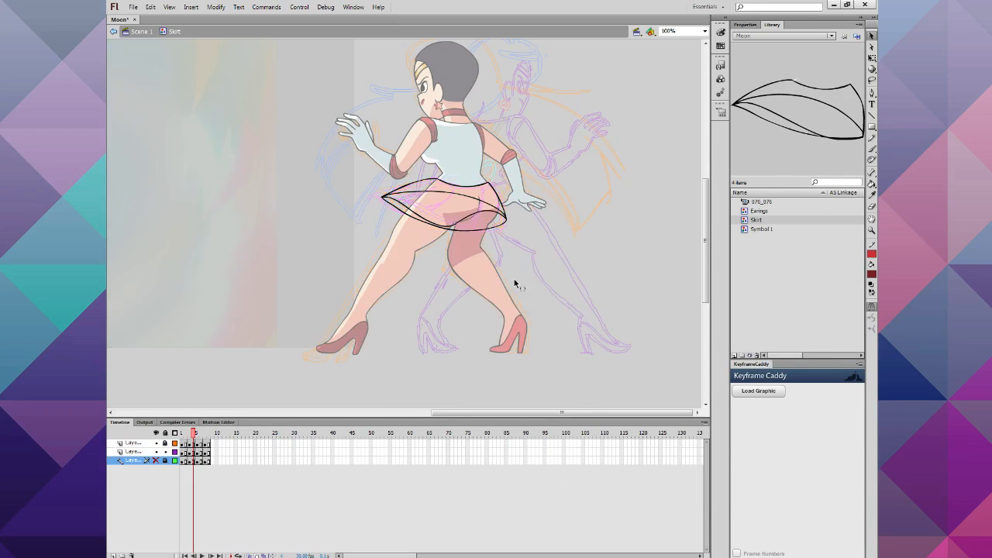
click(871, 184)
click(122, 452)
click(489, 220)
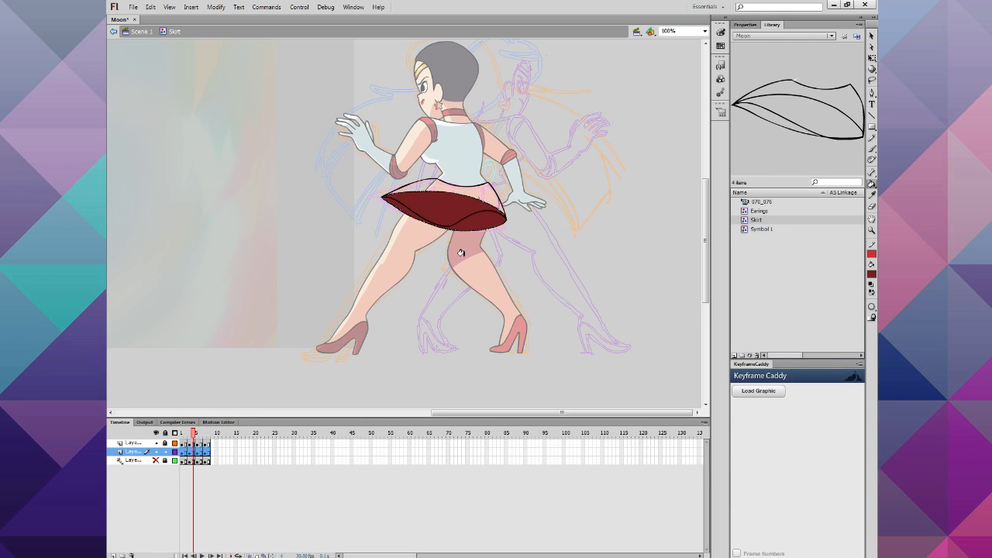
Step: Fill the skirt's inside with dark red in the poses at frames 5 and 7
key(period)
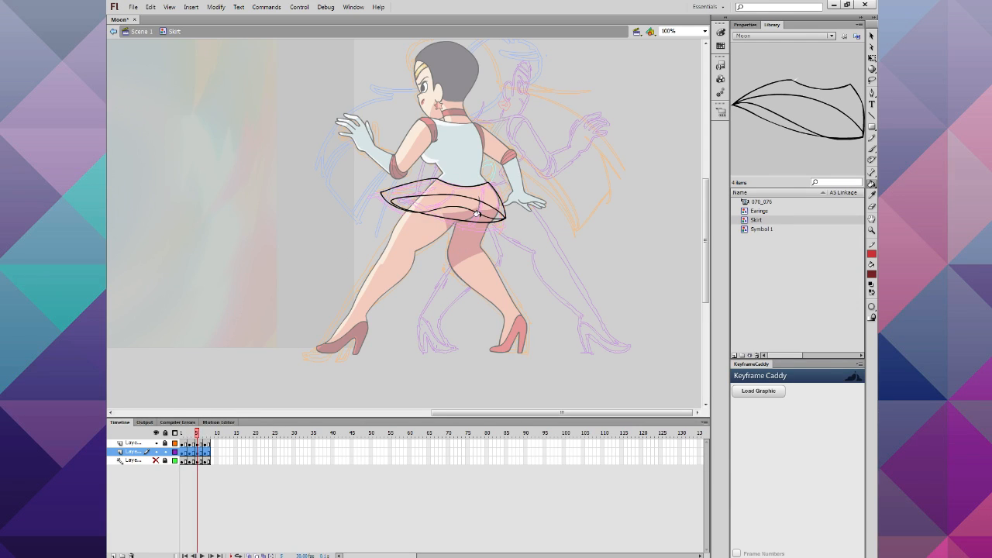
click(452, 211)
key(period)
key(period)
click(434, 204)
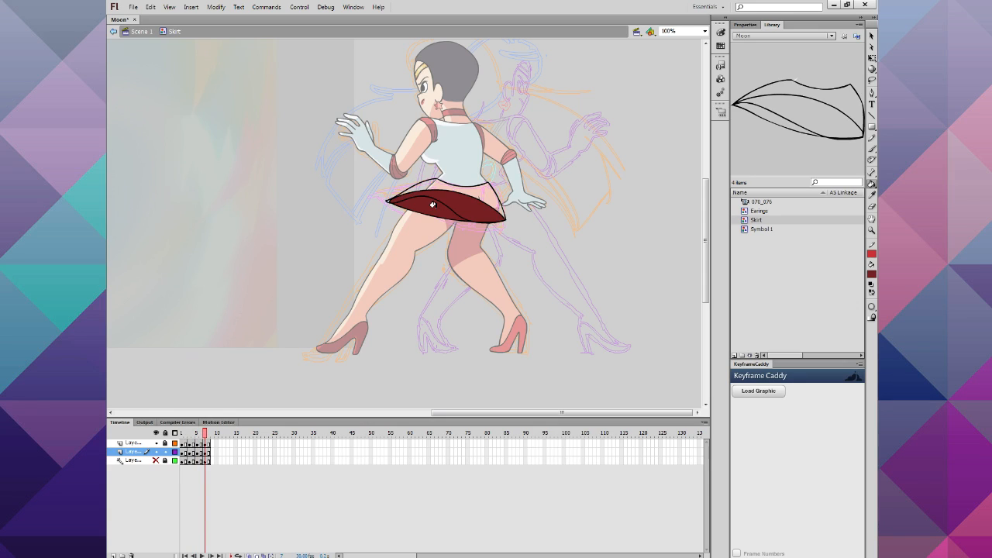
Step: Go back to frame 2 and fill the skirt's inside with dark red on the middle layer
key(period)
key(comma)
key(comma)
key(comma)
key(comma)
key(comma)
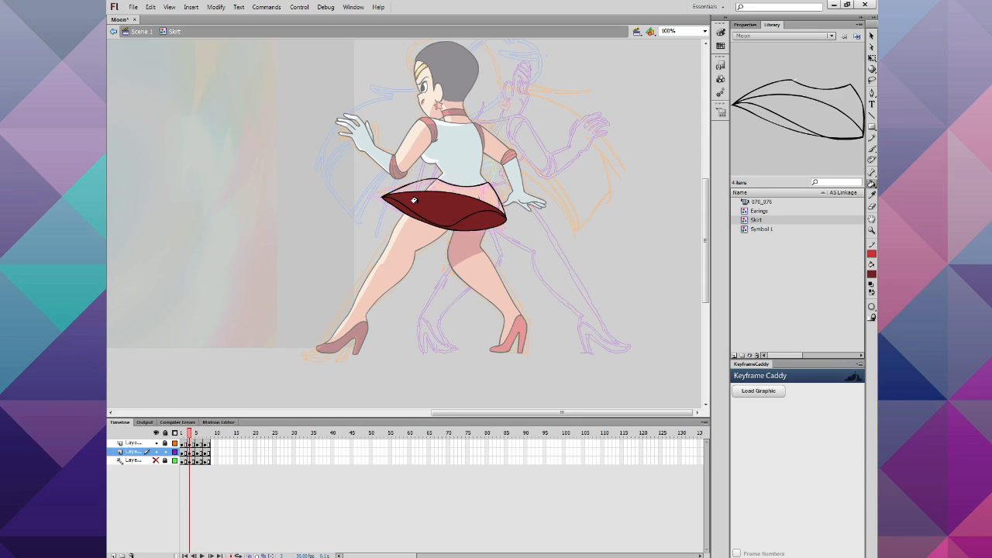
key(period)
key(comma)
key(comma)
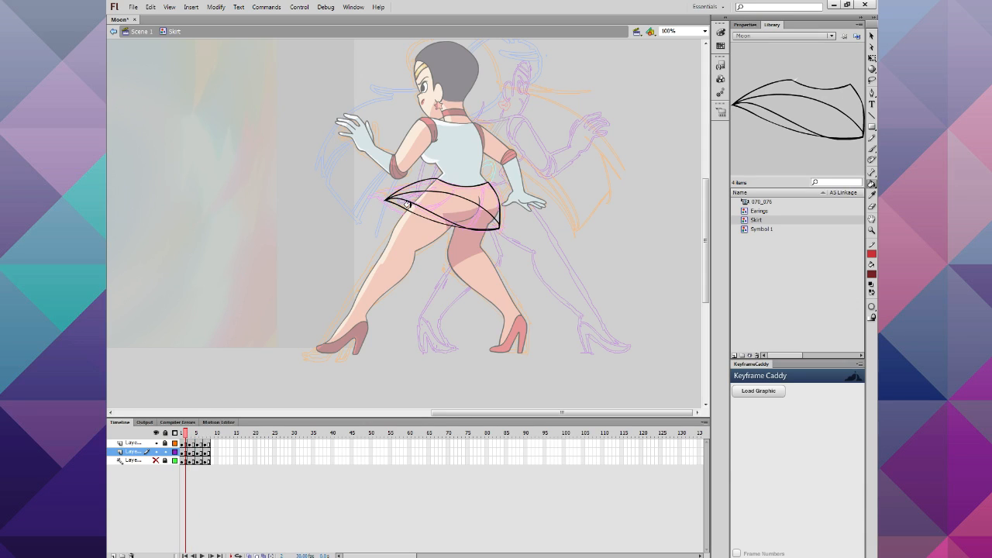
click(405, 205)
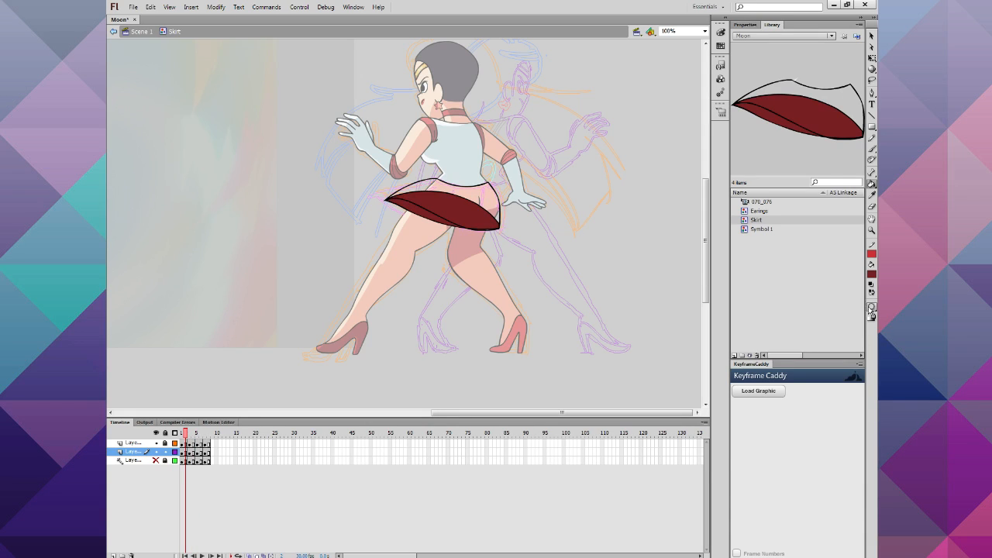
Step: Swap the fill and stroke colours, and lock the middle layer while making the top layer active
click(870, 291)
click(165, 451)
click(135, 444)
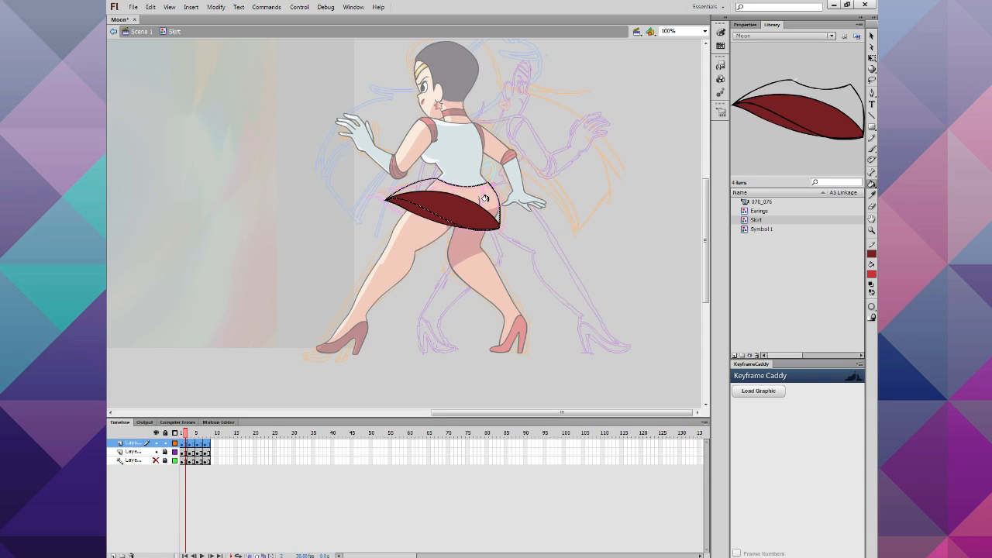
Step: Fill the skirt's outer surface with bright red on the top layer in all four poses, from frame 2 through frame 8
click(485, 198)
key(period)
click(485, 198)
key(period)
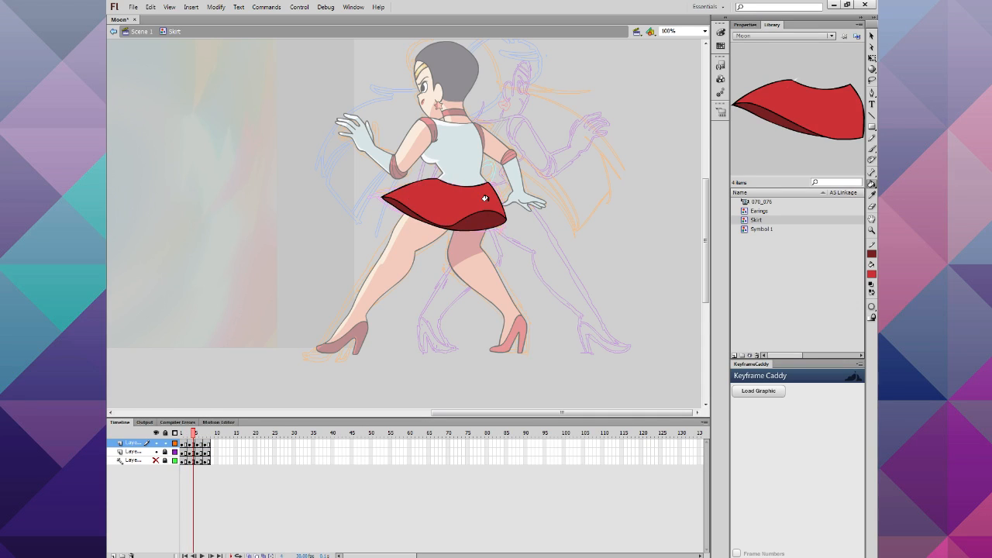
key(period)
click(485, 198)
key(period)
key(period)
key(period)
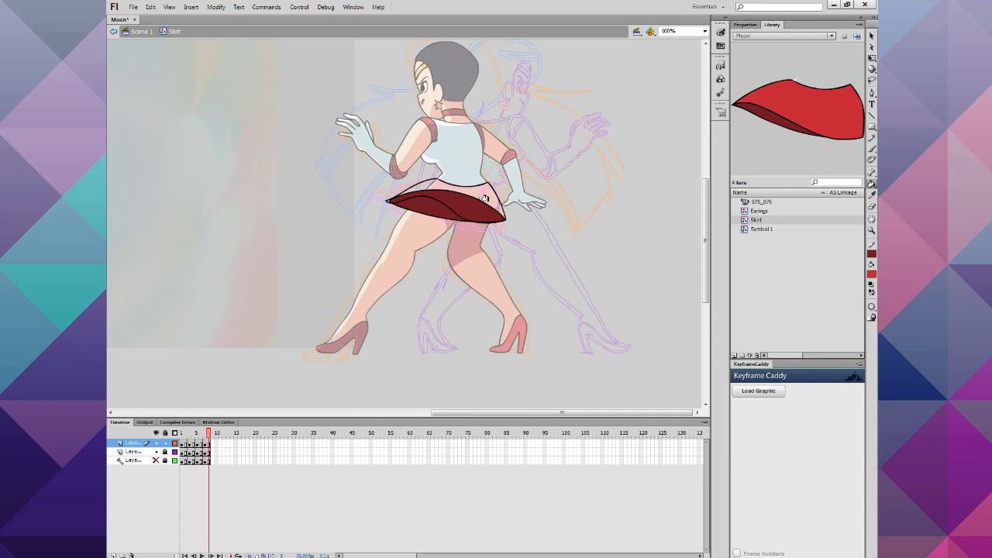
click(485, 198)
Step: Run back and forth through the Skirt symbol's frames to check the coloured flutter loop
key(comma)
key(comma)
key(comma)
key(comma)
key(comma)
key(comma)
key(comma)
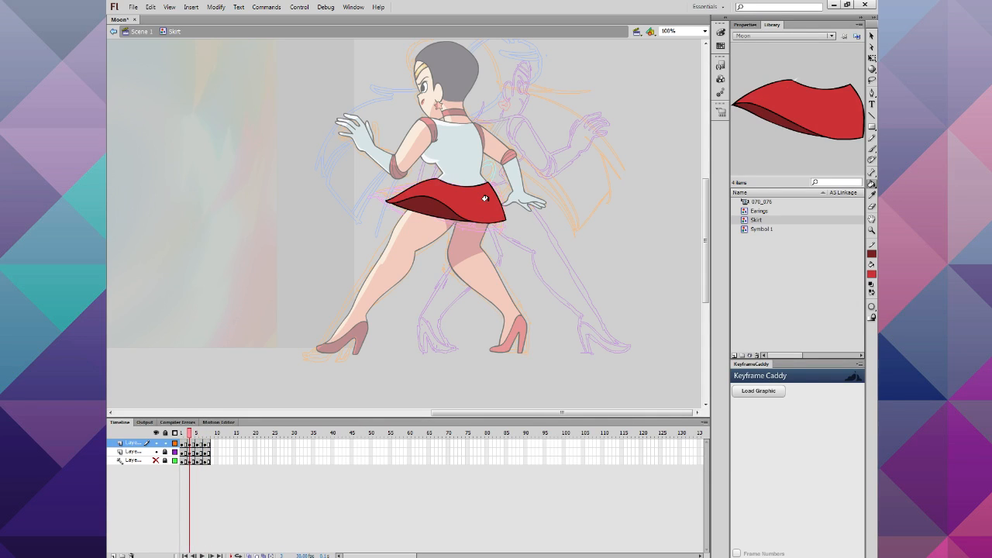
key(period)
key(period)
key(period)
key(period)
key(period)
key(period)
key(period)
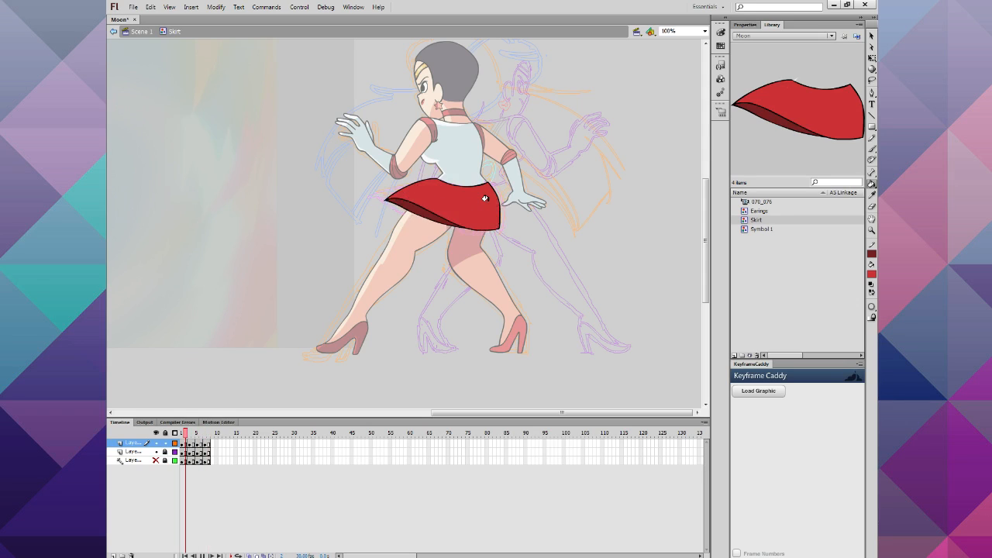
key(comma)
key(comma)
key(comma)
key(comma)
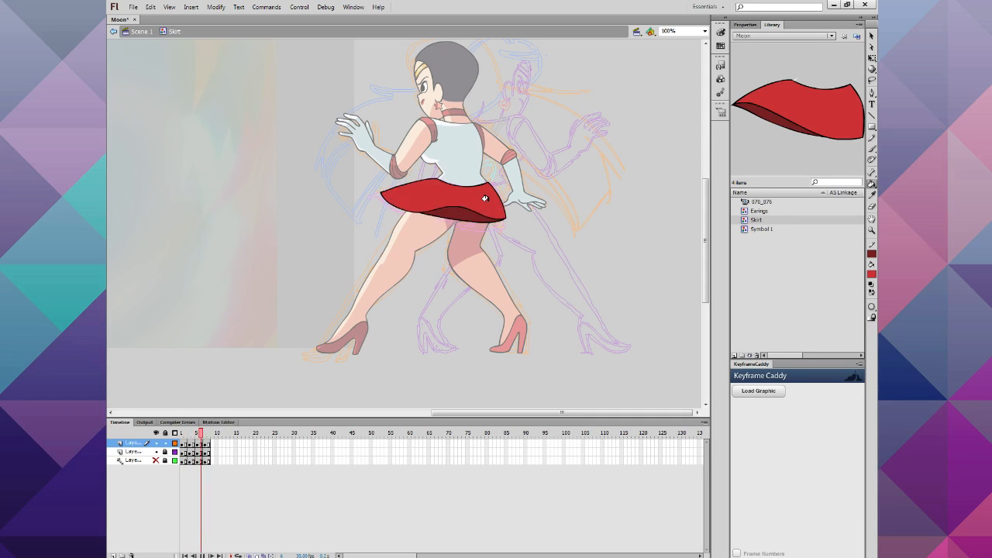
Step: Step back through the skirt animation frame by frame in the Skirt symbol and play it back to check the motion
key(comma)
key(comma)
key(comma)
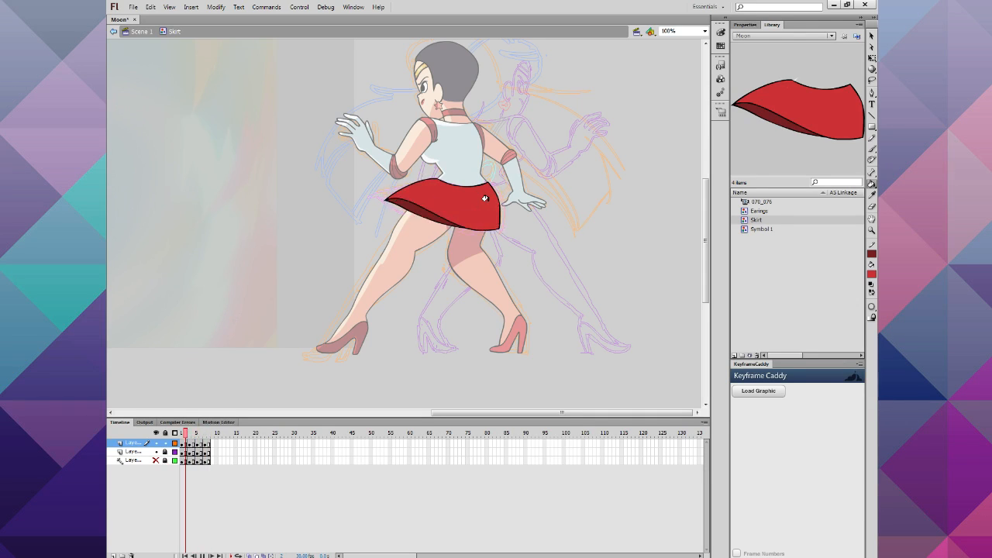
key(comma)
key(comma)
key(comma)
key(comma)
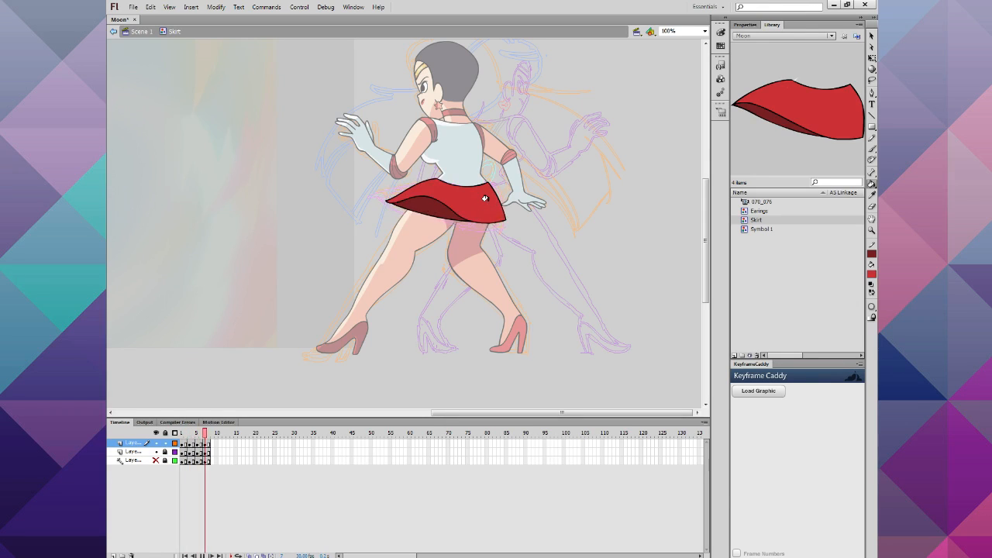
key(comma)
key(comma)
key(comma)
key(comma)
key(comma)
key(comma)
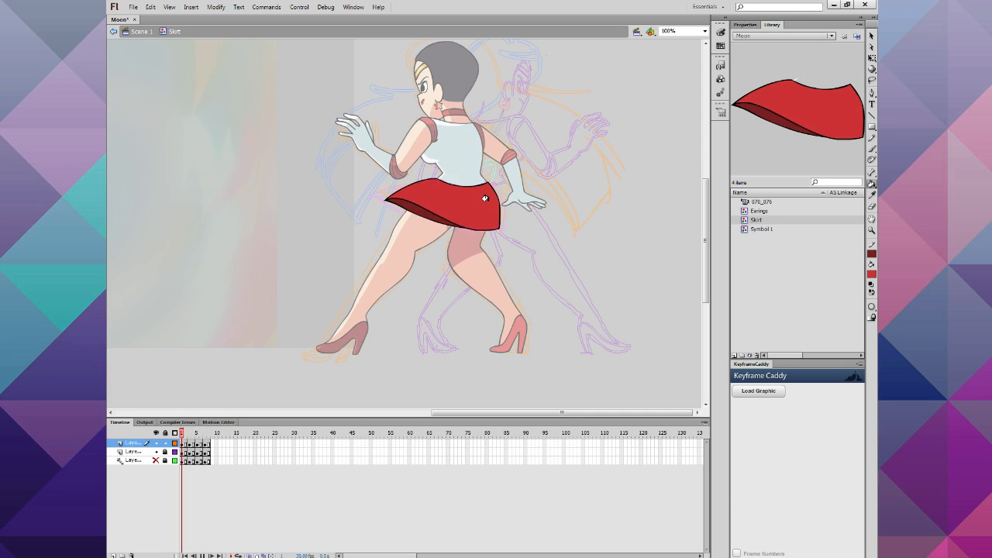
key(Return)
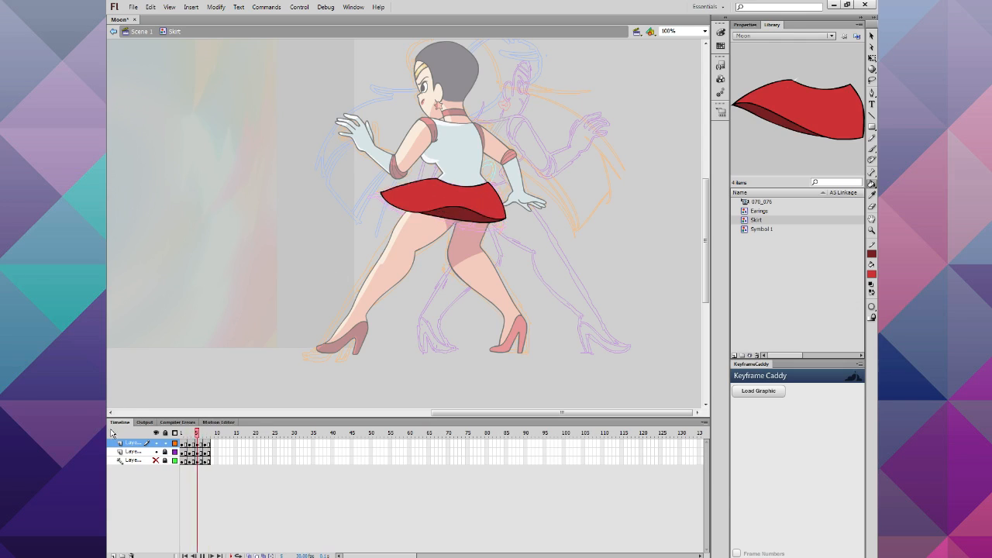
Step: Return to Scene 1, scrub the timeline to its last frame, and duplicate the top layer holding the skirt
click(140, 452)
right_click(140, 451)
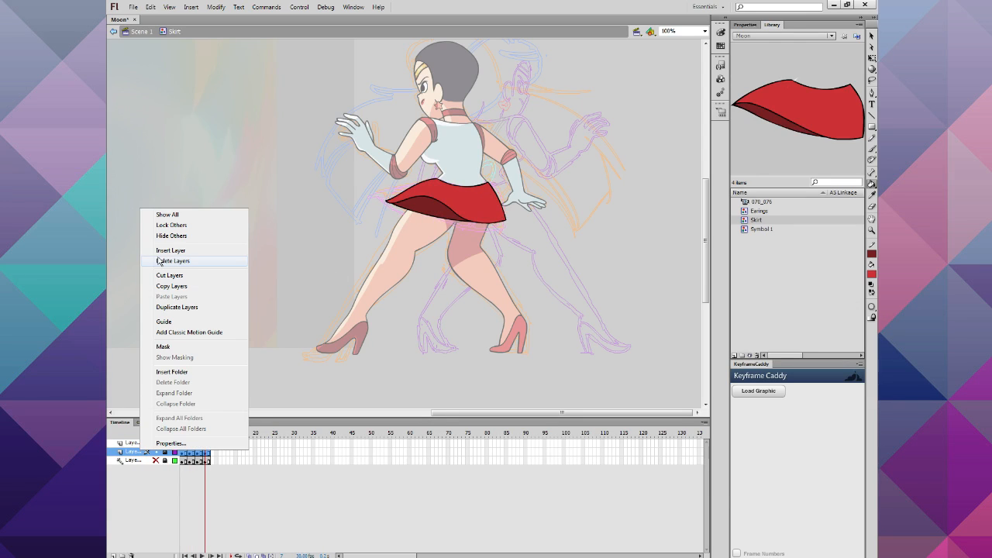
click(148, 32)
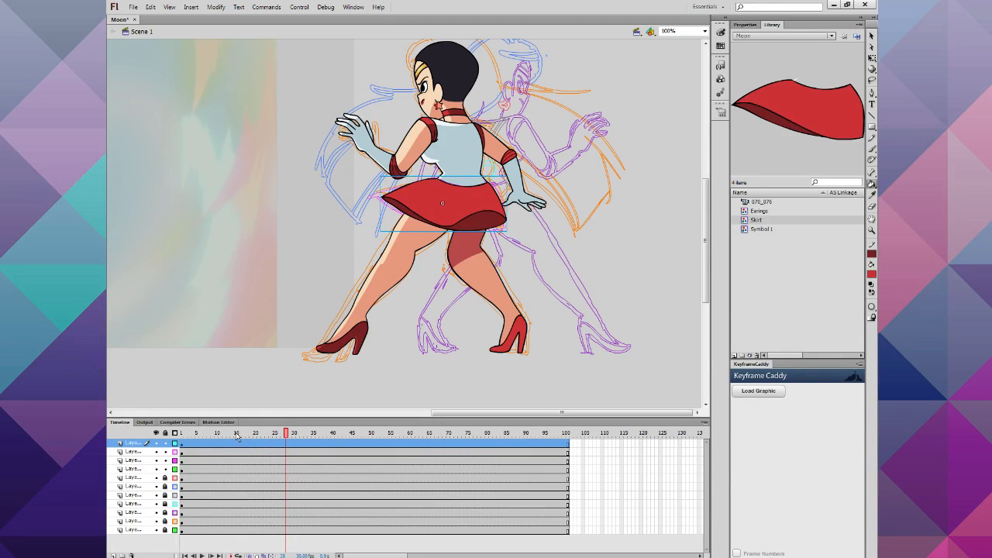
drag(237, 434, 424, 468)
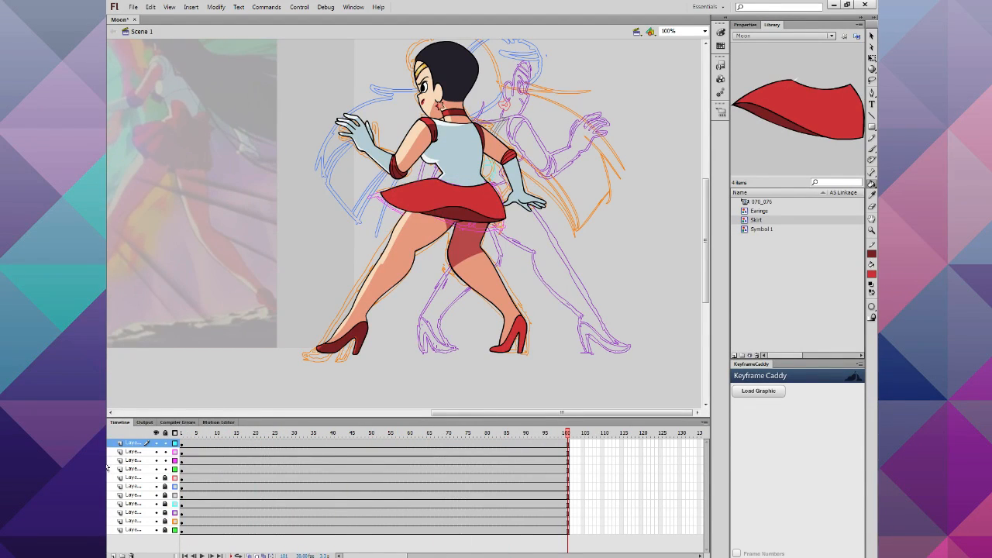
click(140, 444)
right_click(141, 445)
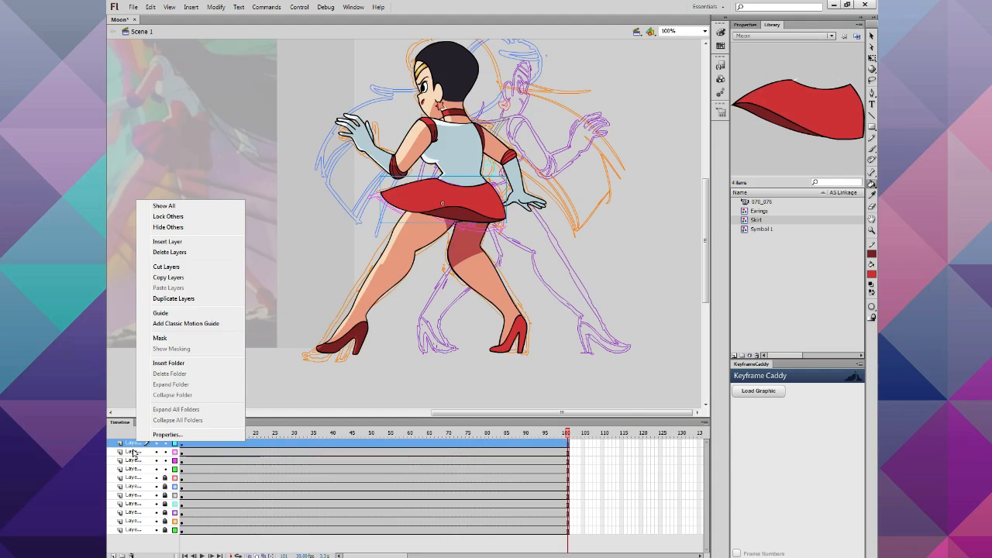
click(177, 300)
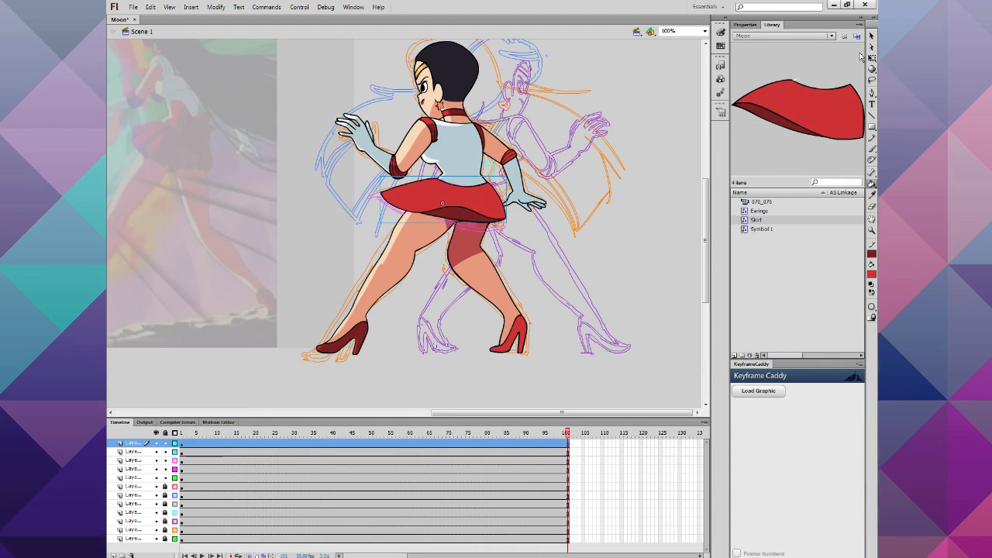
Step: Duplicate the skirt symbol on the new layer as Skirt copy
click(871, 36)
right_click(464, 196)
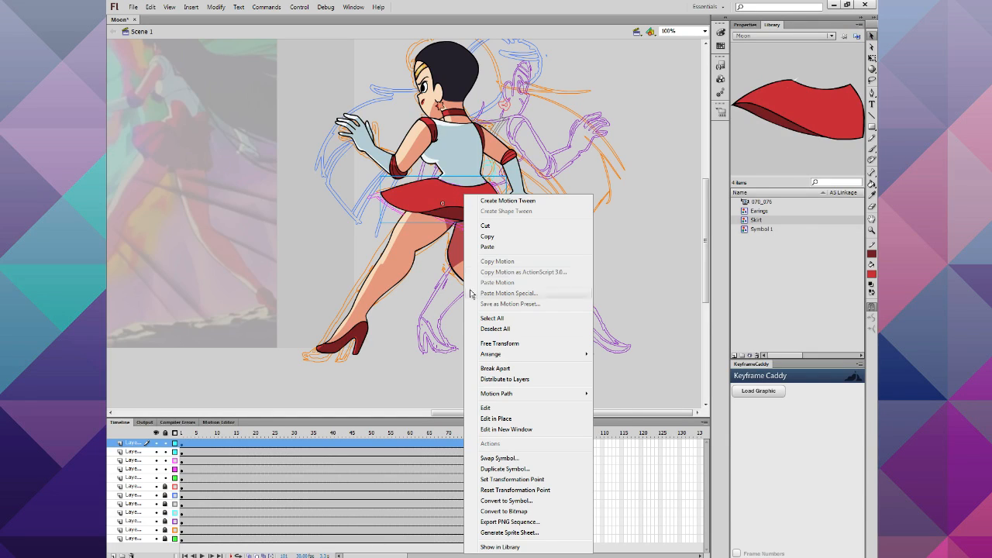
click(505, 470)
key(Return)
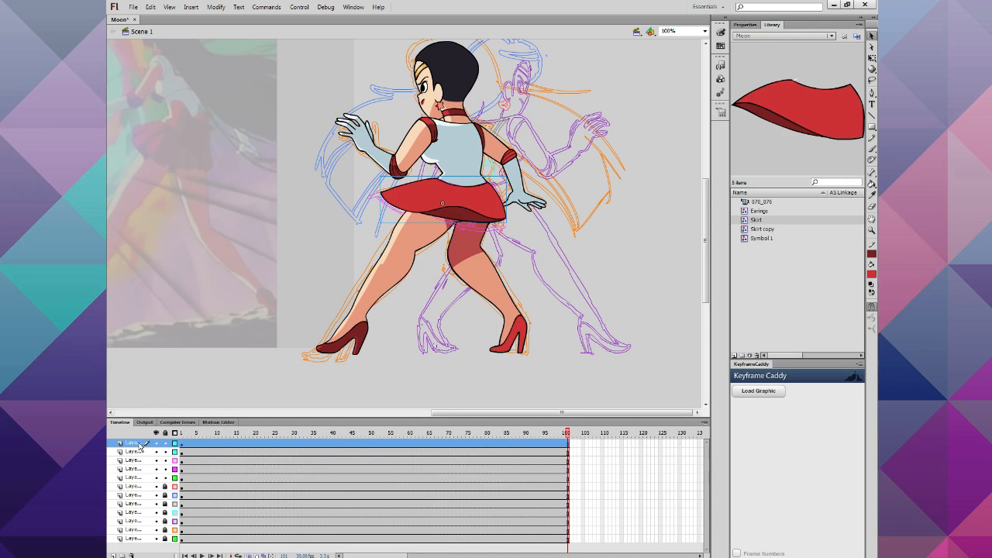
Step: Delete the bright red outer layer inside Skirt copy, return to Scene 1 and move the copy's layer down to fifth, just above the locked layers
double_click(491, 206)
right_click(143, 446)
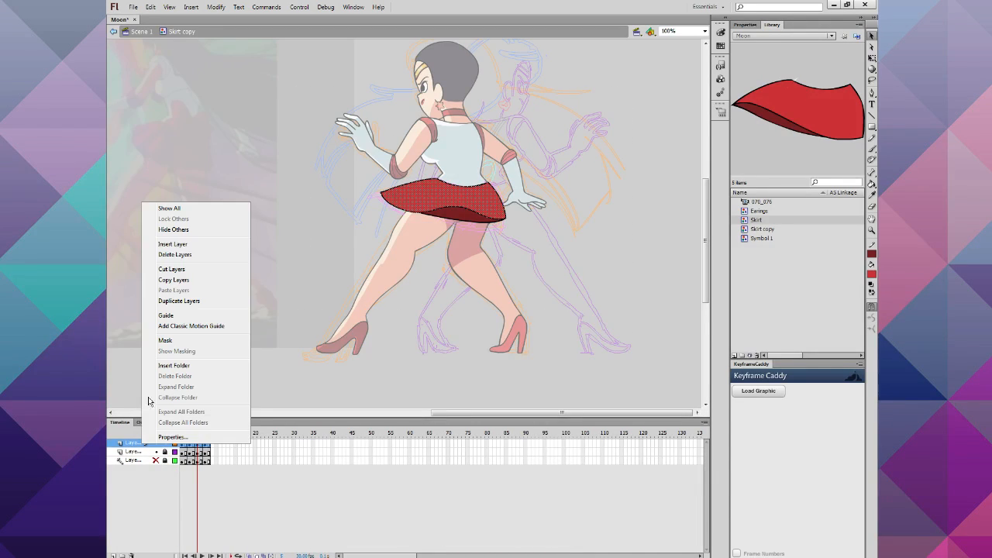
click(175, 256)
double_click(216, 248)
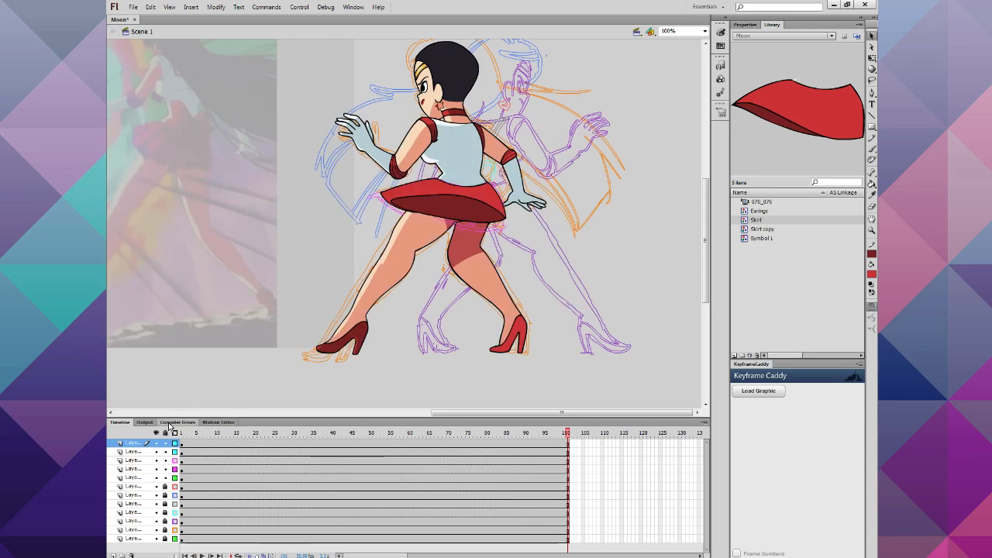
drag(139, 451, 141, 490)
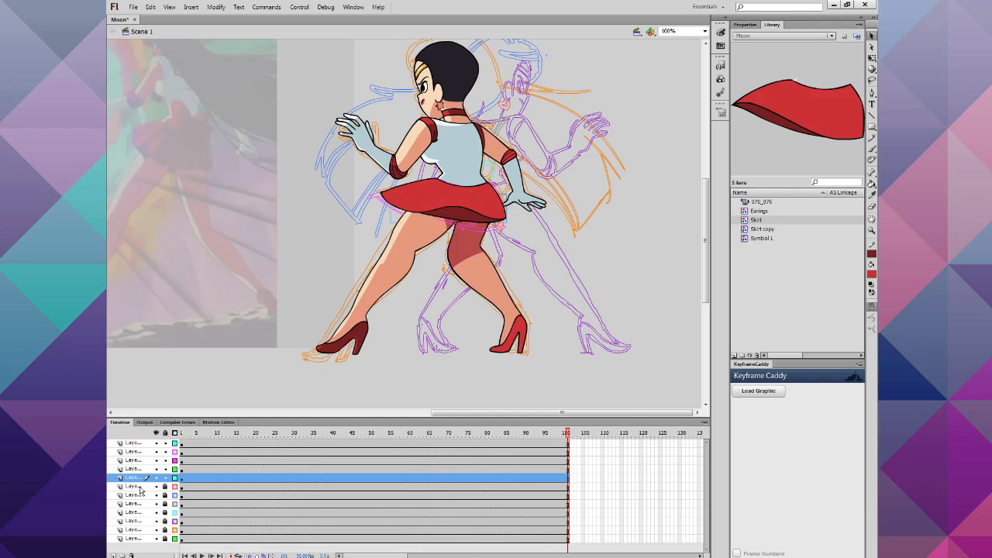
Step: Delete the dark red inner layer from the original Skirt symbol and return to Scene 1
double_click(496, 210)
right_click(140, 452)
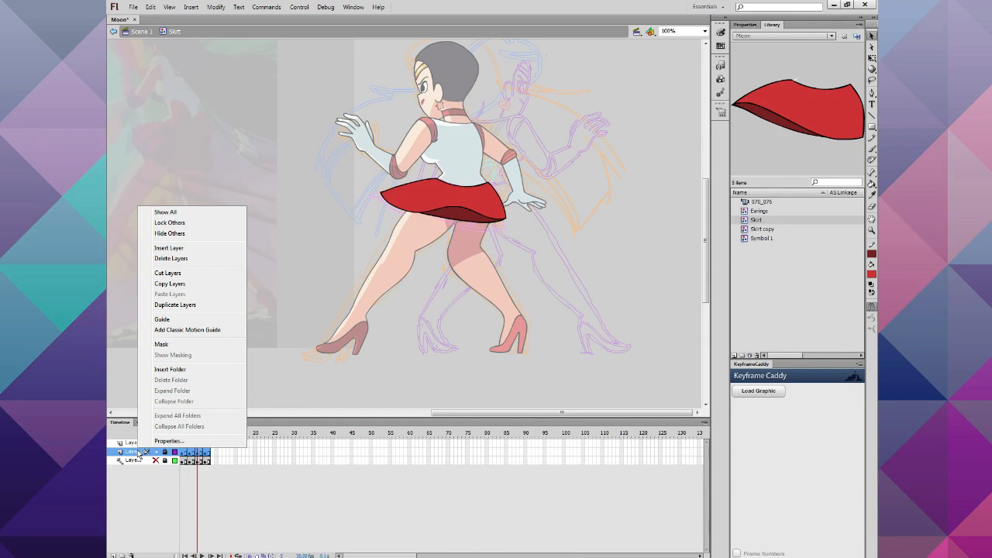
click(178, 263)
double_click(262, 282)
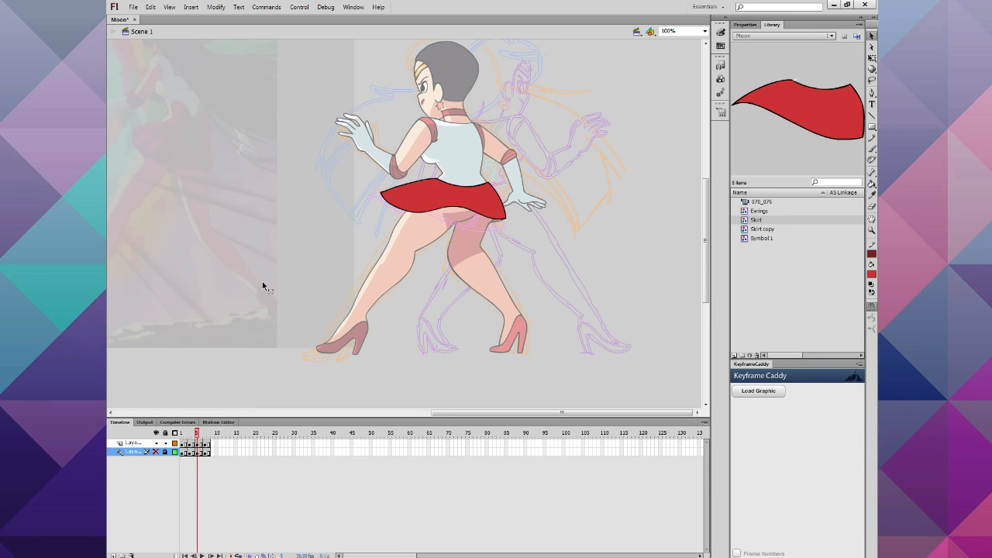
Step: Save the document and play the Scene 1 animation to check the skirt in front of and behind the legs
key(Return)
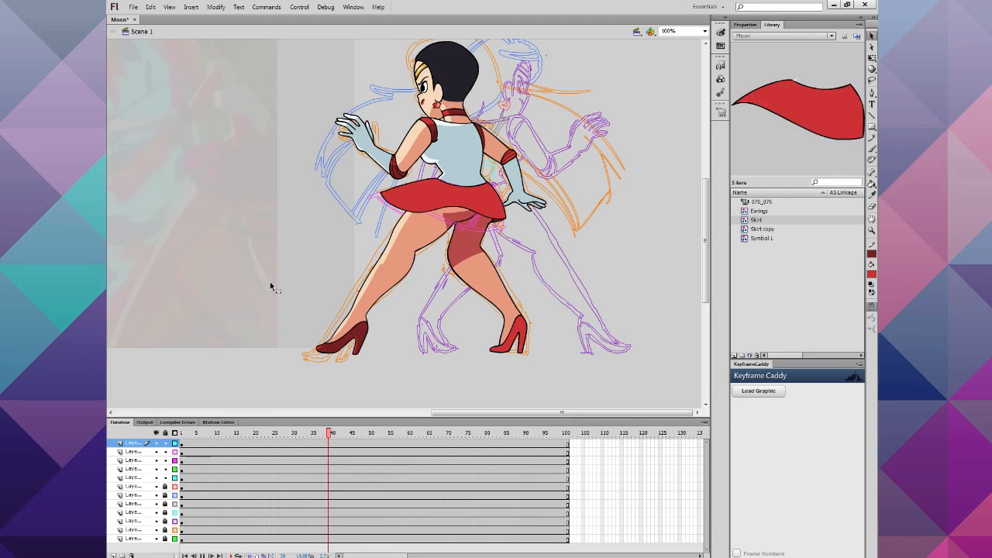
key(Return)
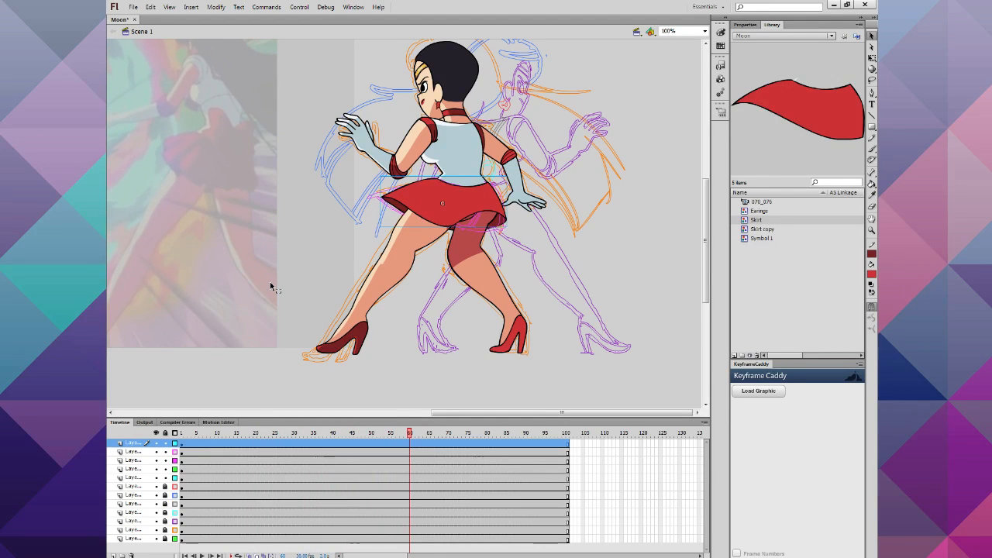
key(ctrl+s)
drag(204, 432, 132, 434)
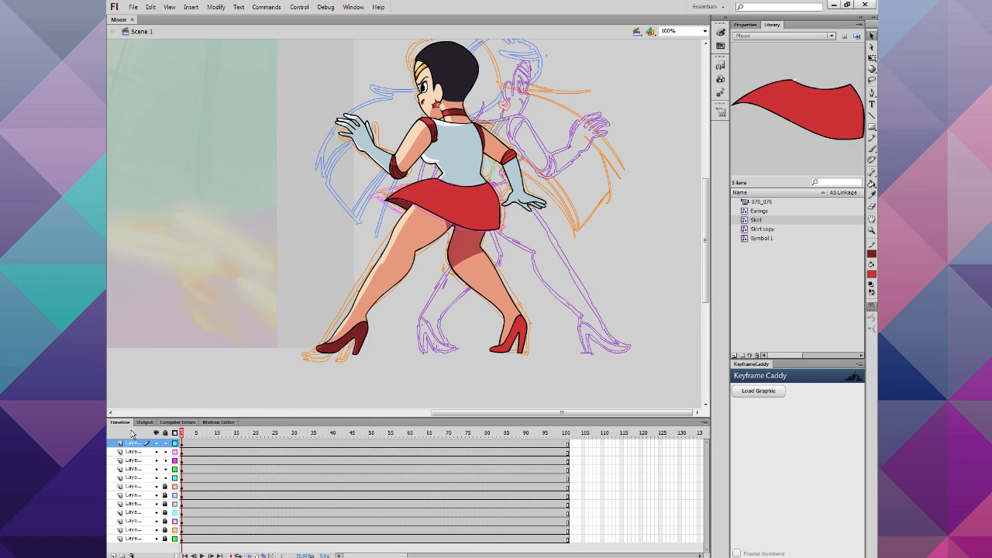
key(Return)
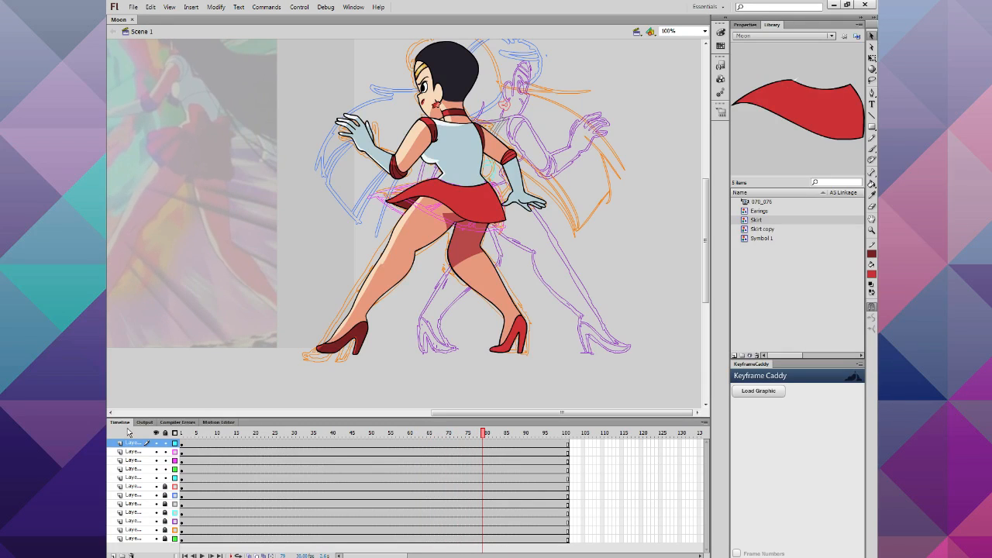
drag(226, 435, 129, 444)
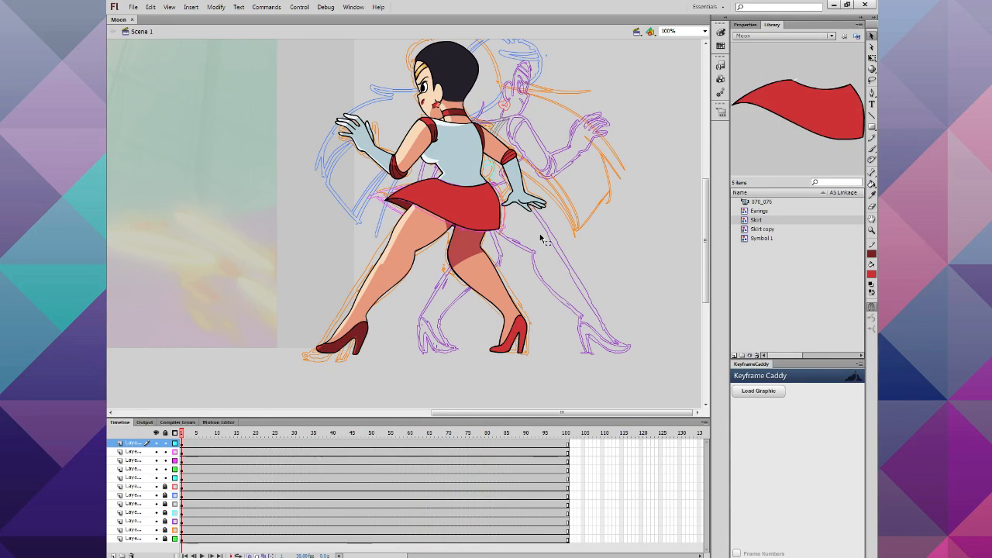
Step: Open the Skirt symbol and remove the held frames at frames 2 and 3 across both layers
double_click(476, 200)
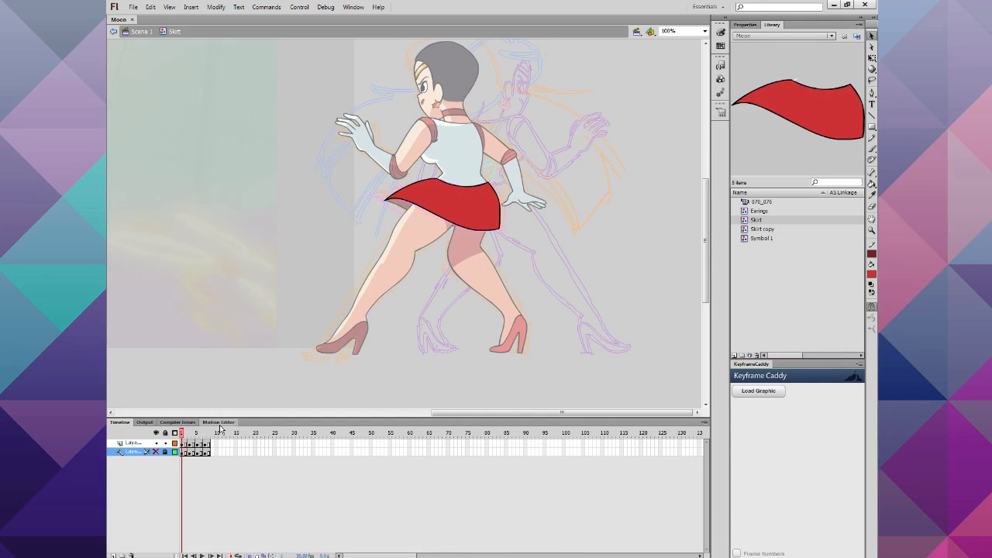
right_click(188, 456)
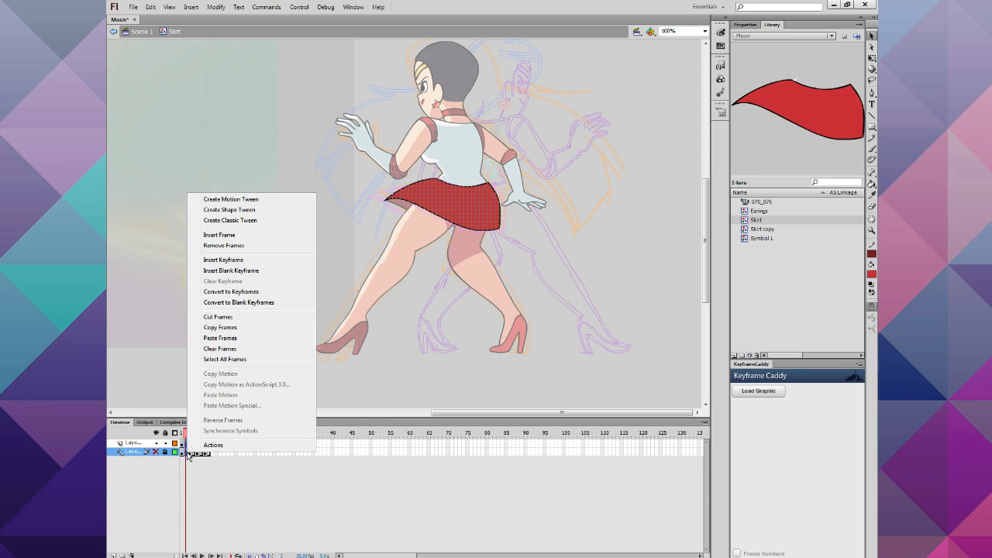
click(220, 260)
click(190, 451)
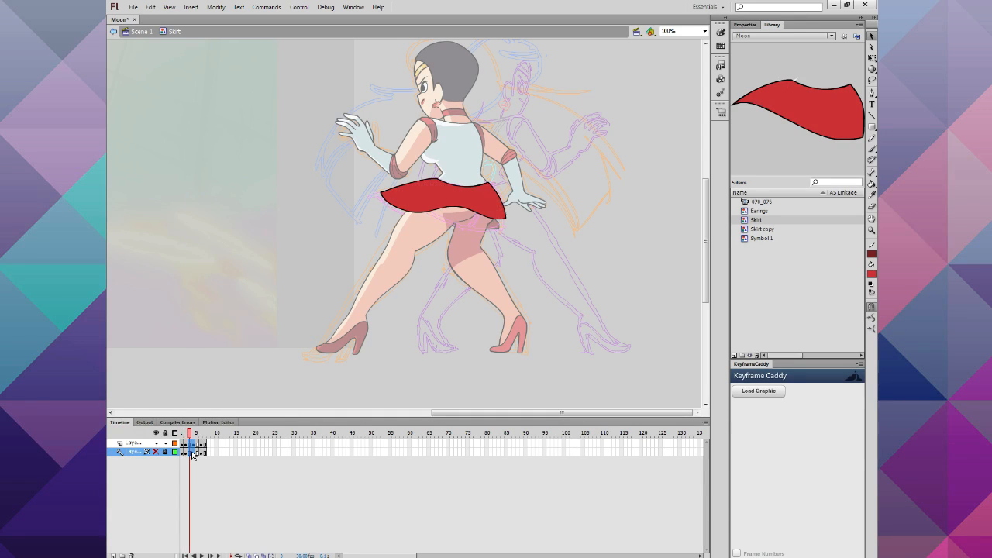
right_click(190, 452)
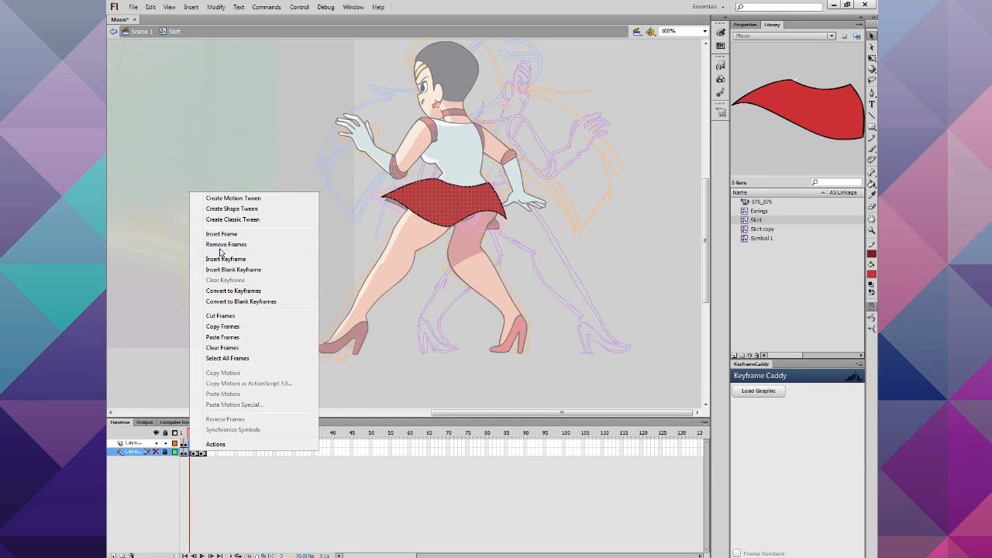
click(221, 258)
Step: Remove the held frames at frames 4 and 5 of the Skirt symbol, play the shortened animation and return to Scene 1
click(195, 453)
right_click(196, 456)
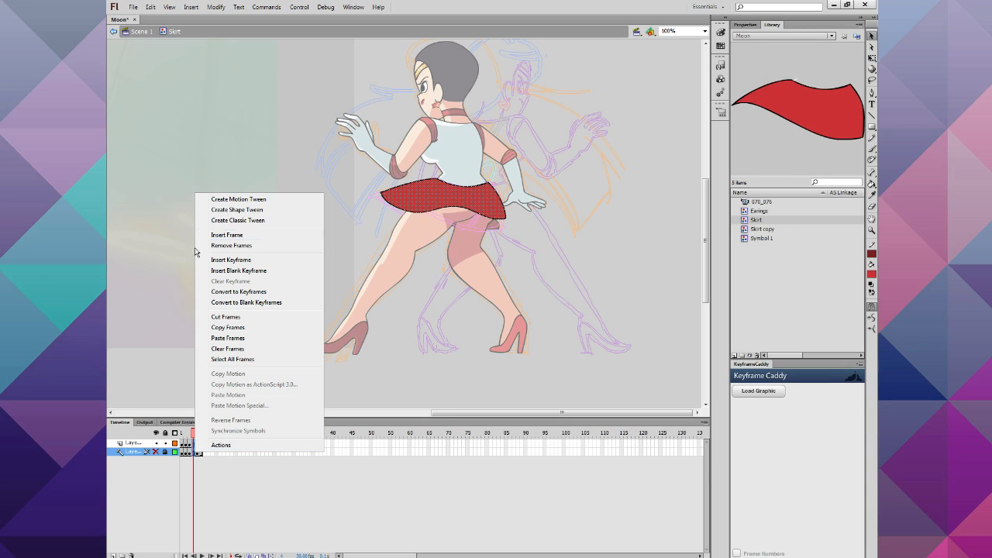
click(220, 257)
click(197, 450)
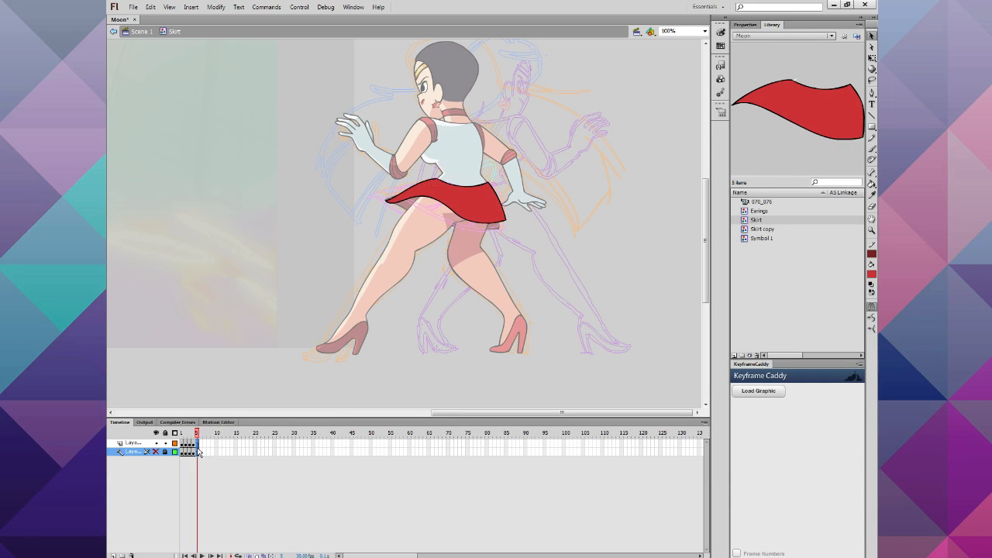
right_click(197, 451)
click(233, 243)
key(Return)
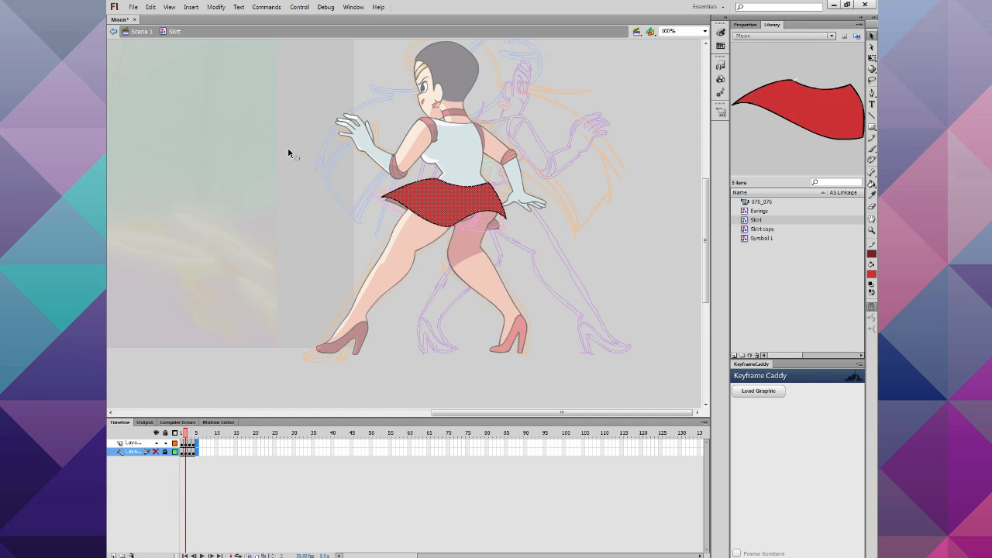
double_click(281, 173)
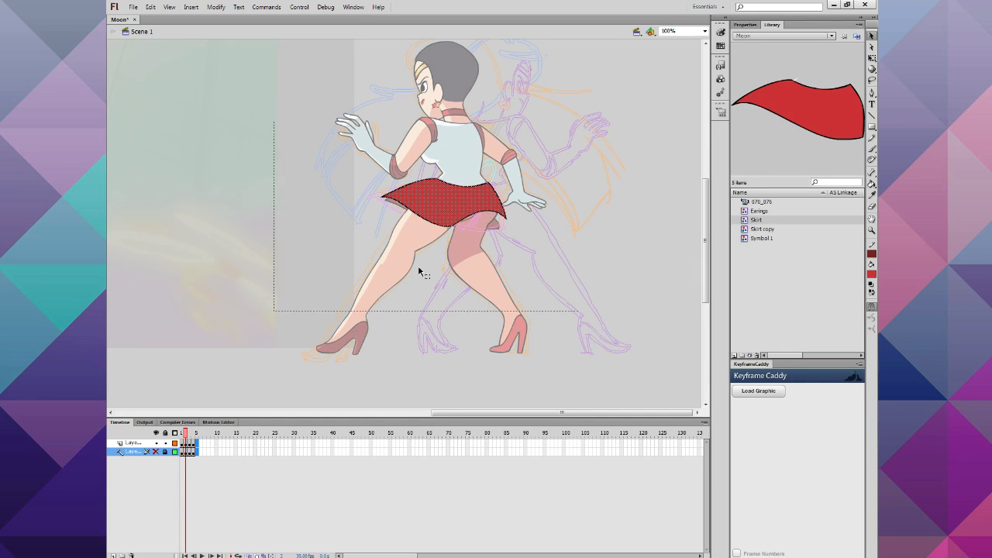
Step: Open the Skirt copy symbol and delete its hidden guide layer
double_click(399, 207)
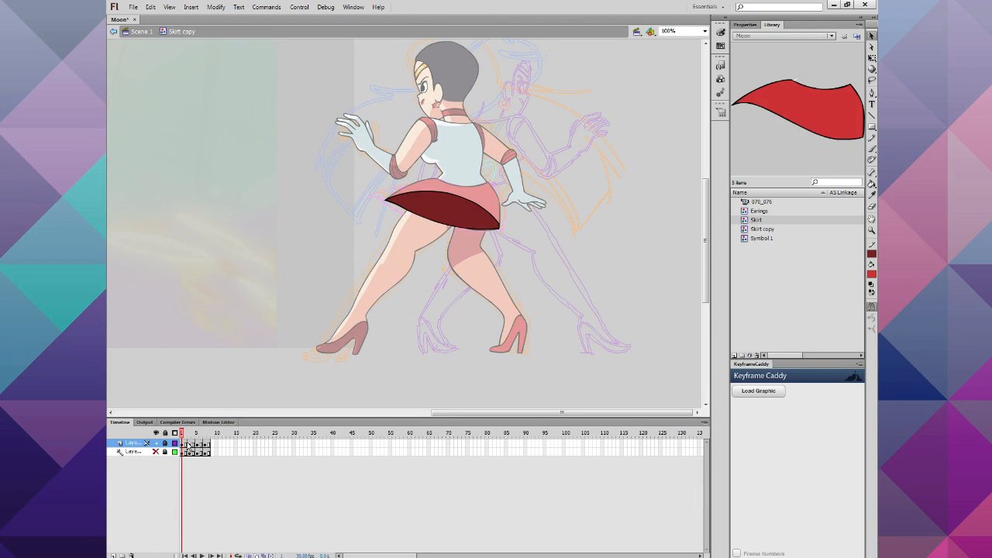
right_click(146, 452)
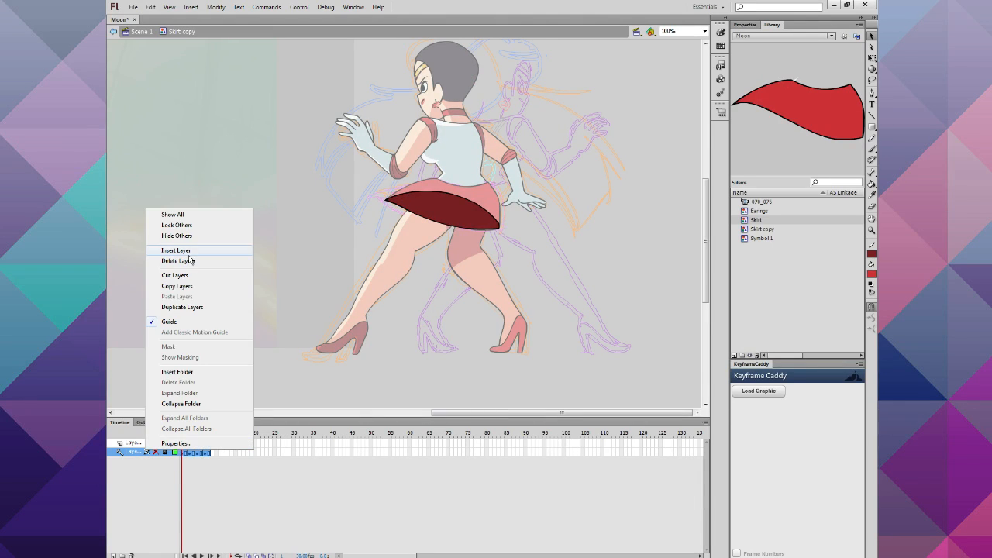
click(191, 267)
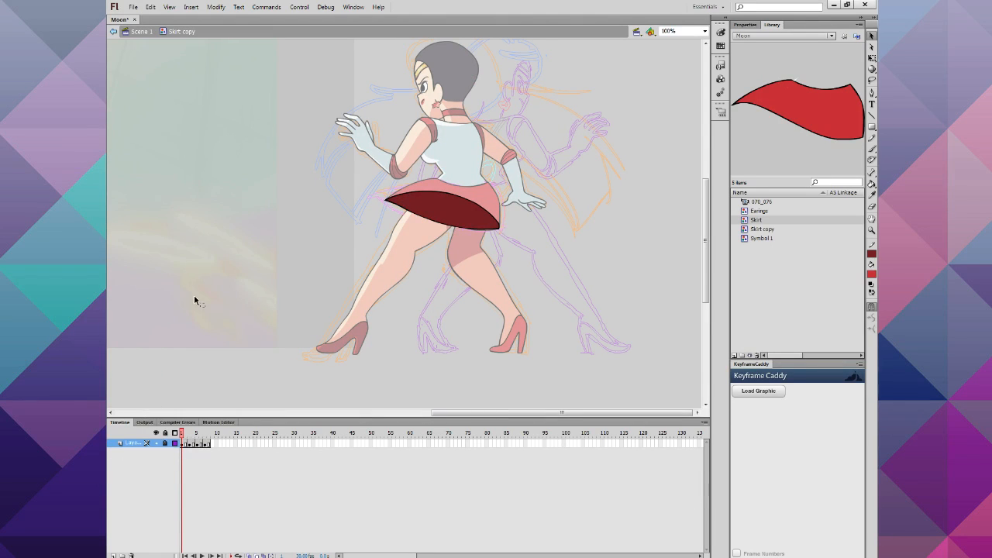
Step: Remove the held frames at frames 2 and 3 of the Skirt copy symbol
right_click(186, 445)
click(212, 239)
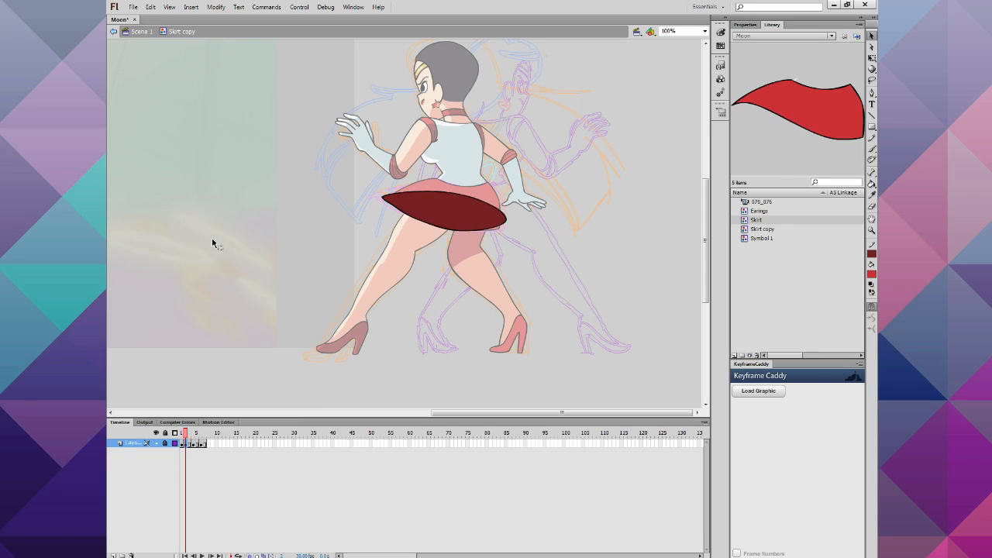
click(191, 444)
right_click(191, 445)
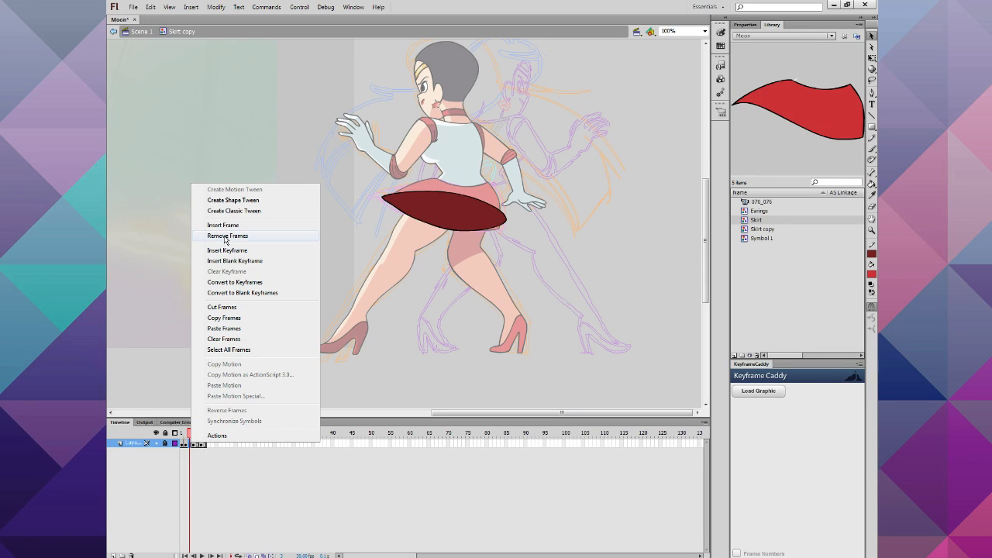
click(224, 250)
Step: Remove the held frames at frames 4 and 5 of the Skirt copy symbol and return to Scene 1
click(195, 444)
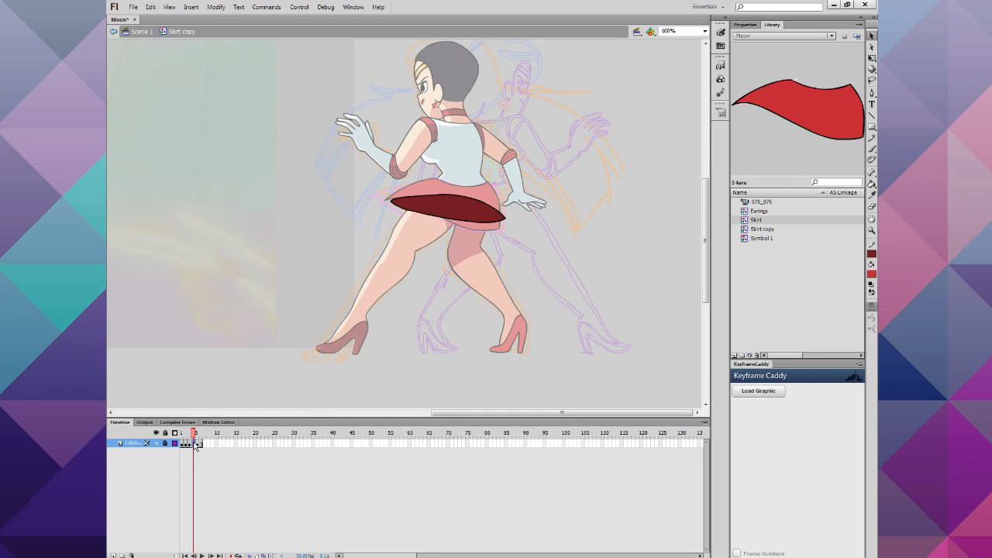
right_click(194, 444)
click(229, 236)
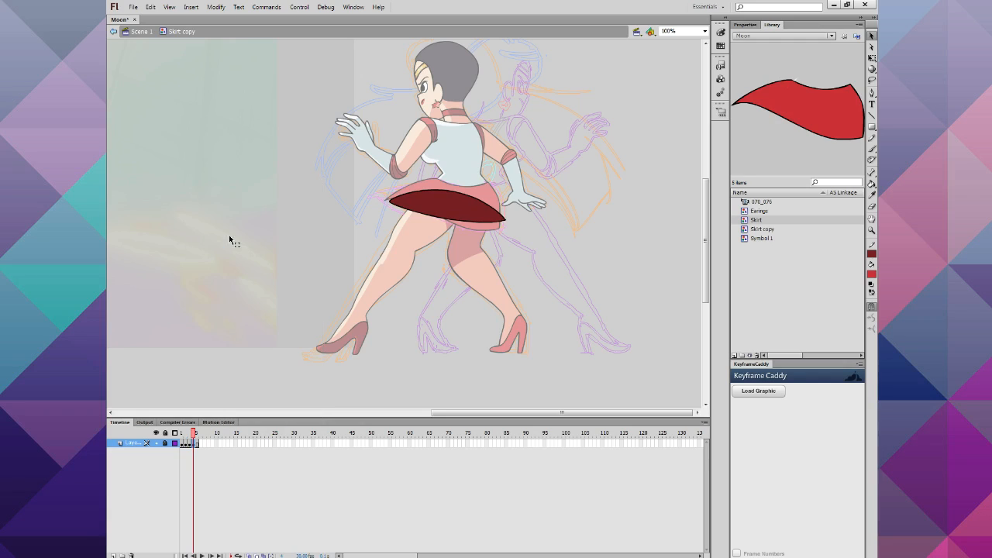
right_click(198, 444)
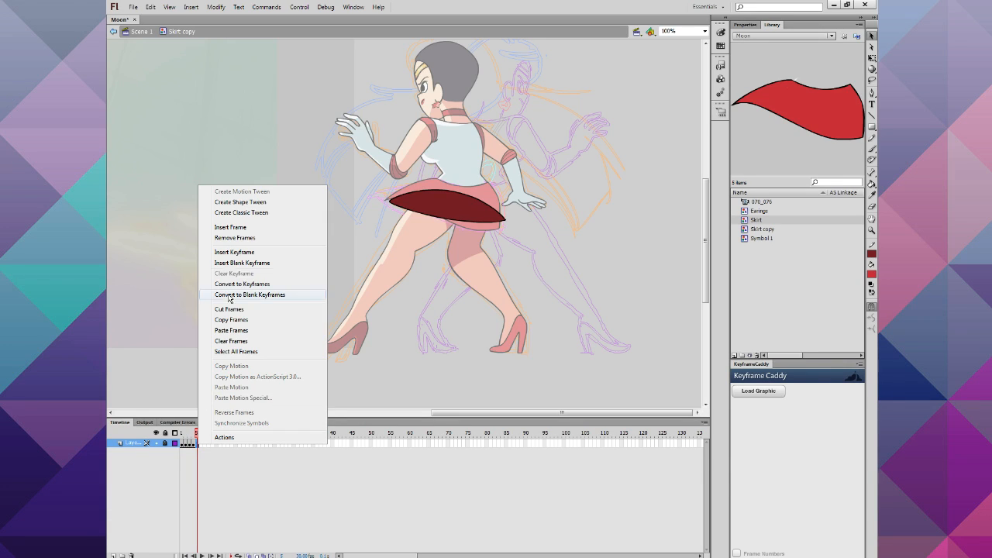
click(239, 249)
double_click(239, 242)
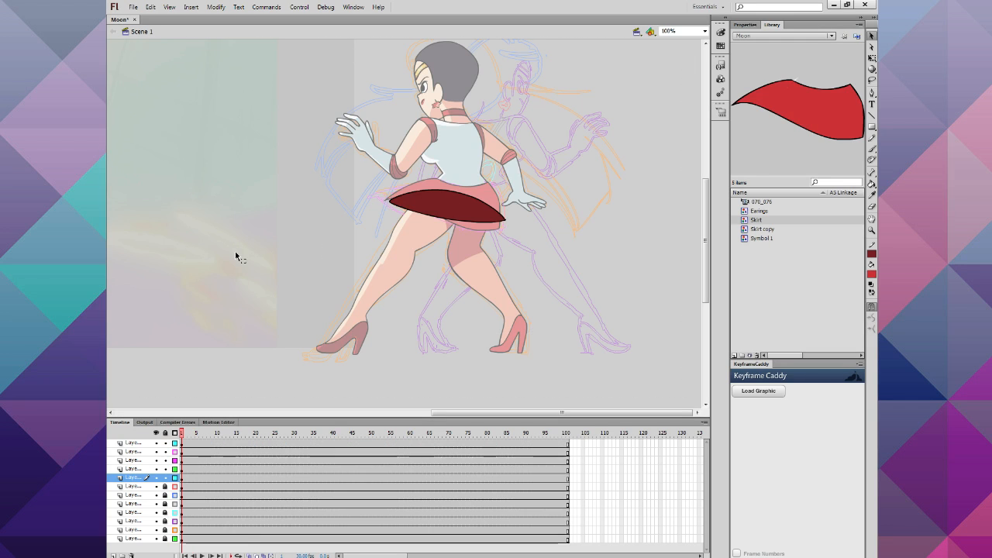
Step: Play and scrub the Scene 1 animation to examine how the shortened front and back skirt loops move together around the legs
key(Return)
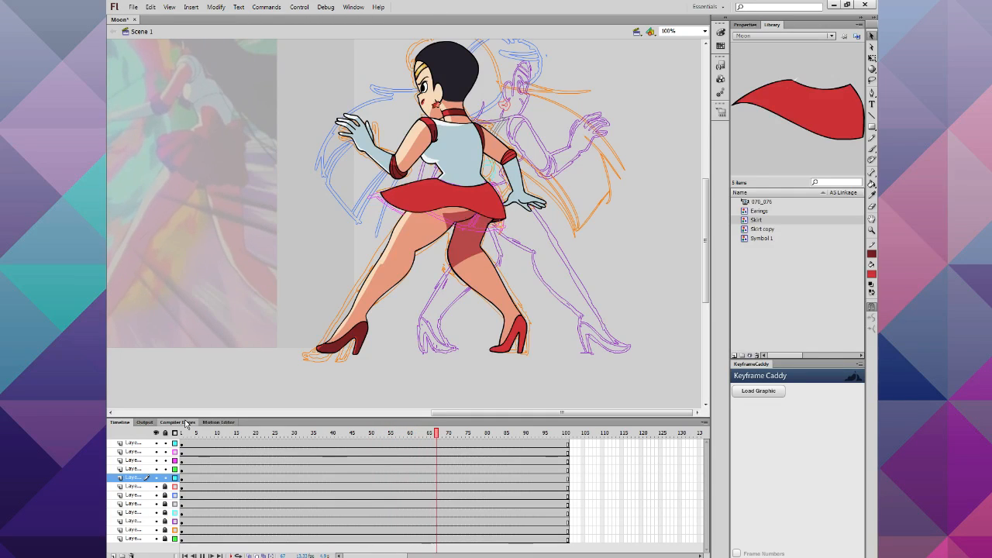
key(Return)
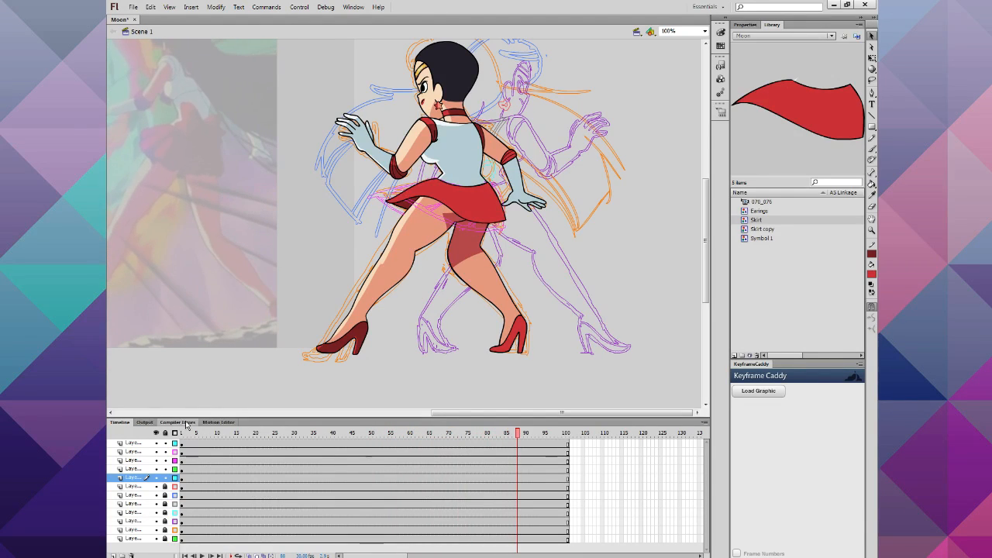
drag(225, 435, 155, 439)
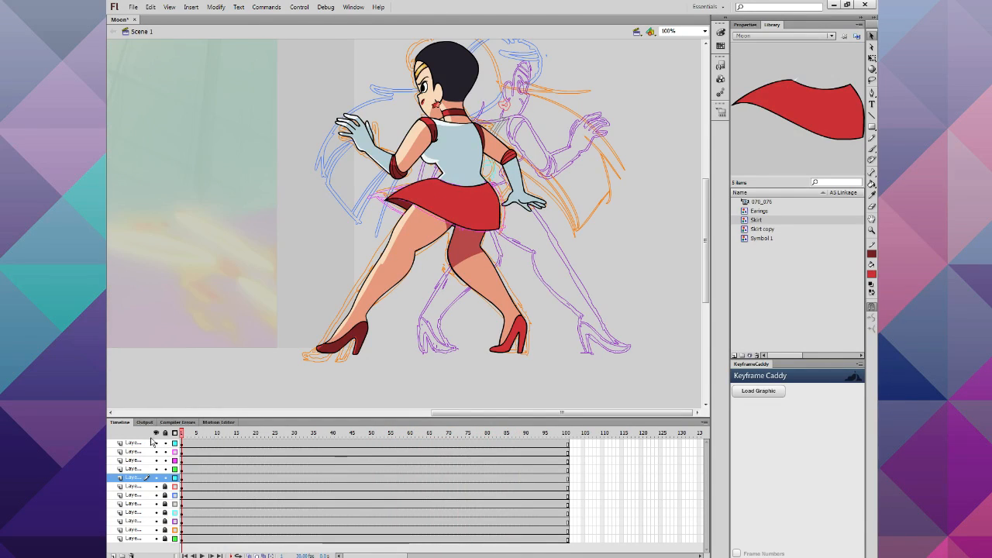
drag(488, 415, 424, 424)
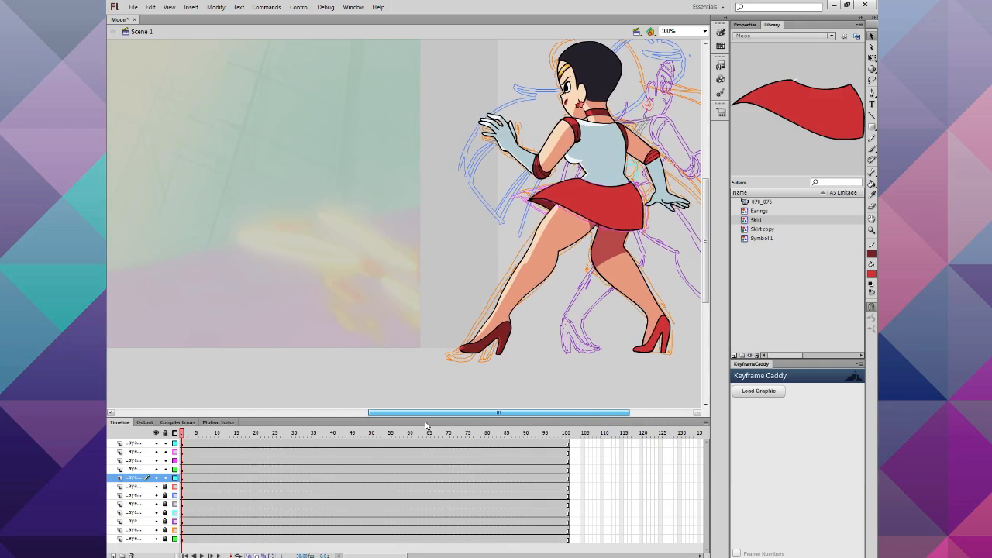
key(Return)
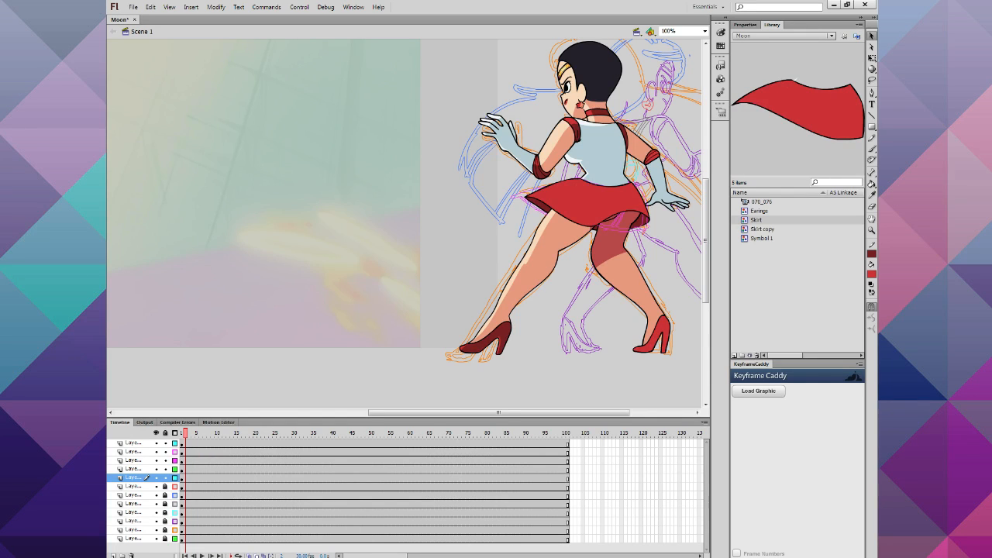
drag(186, 434, 179, 453)
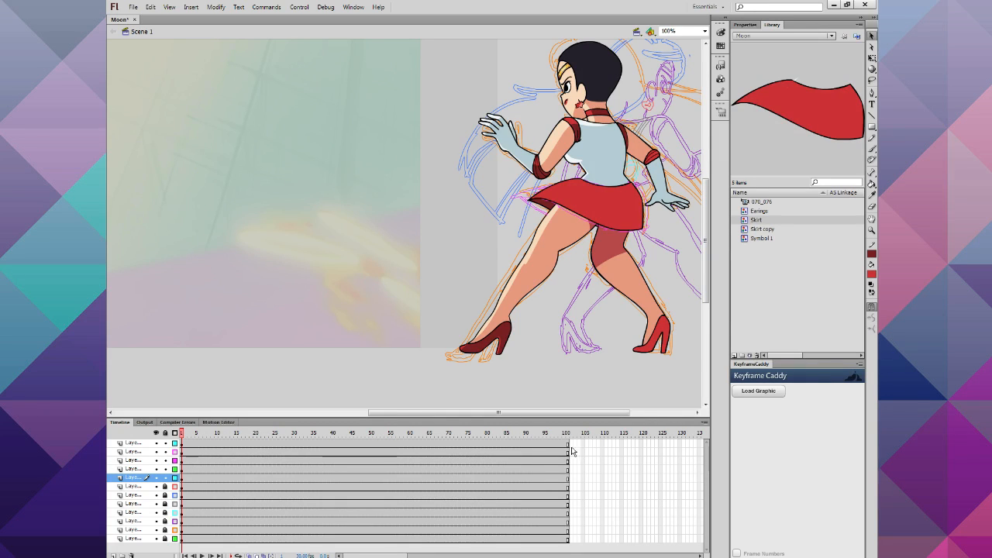
drag(502, 413, 535, 412)
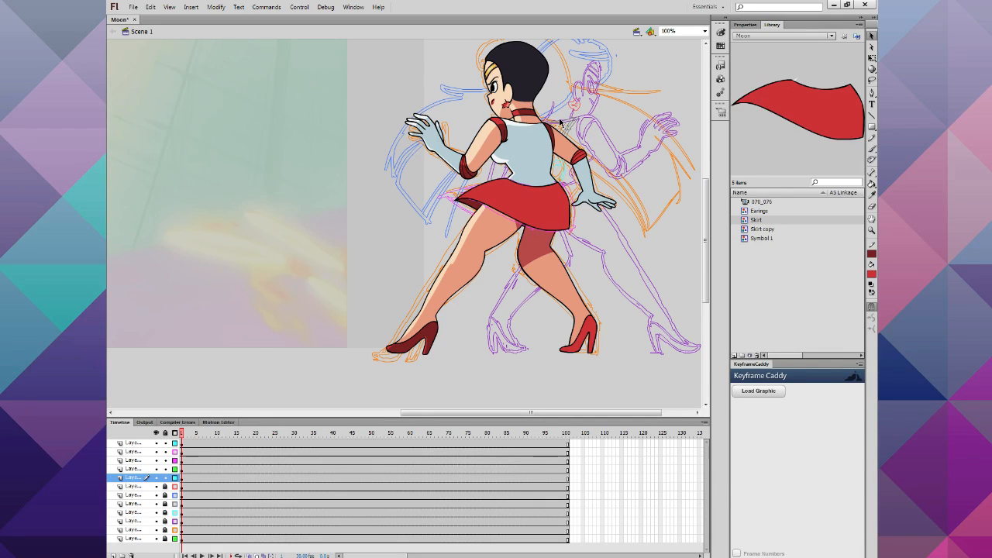
scroll(534, 130, up, 3)
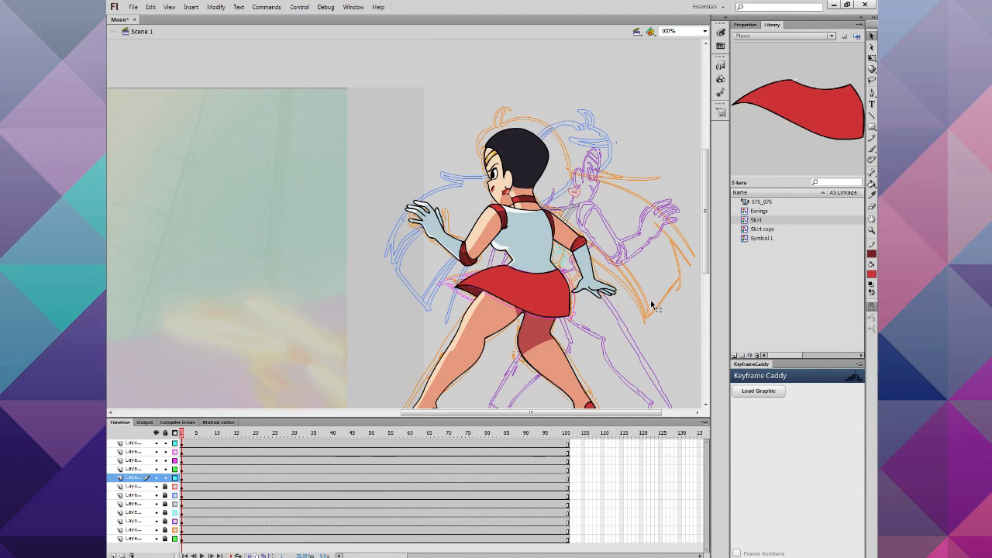
scroll(636, 295, down, 3)
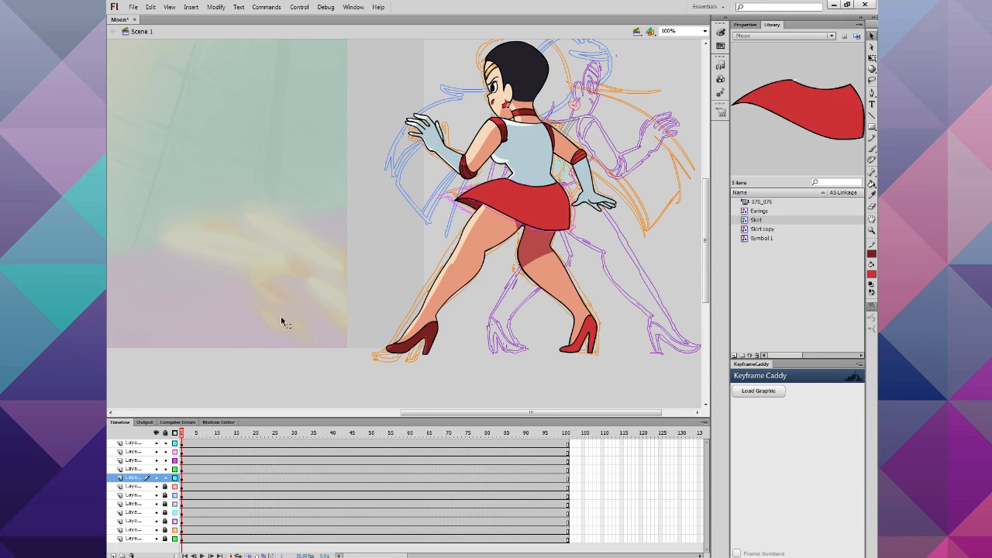
drag(201, 432, 166, 477)
Step: Select all the body artwork on its layer and convert it to a graphic symbol named Main Body
click(483, 232)
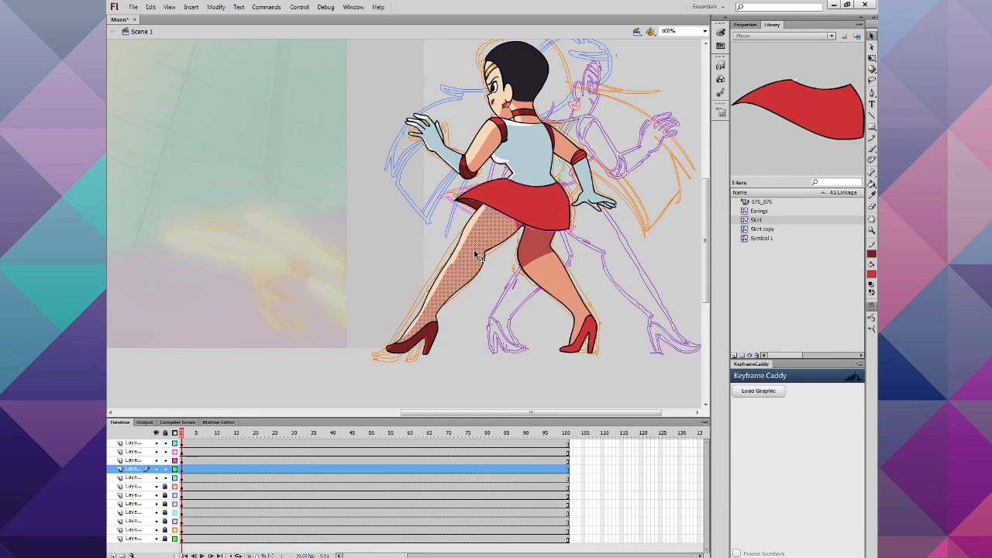
click(201, 474)
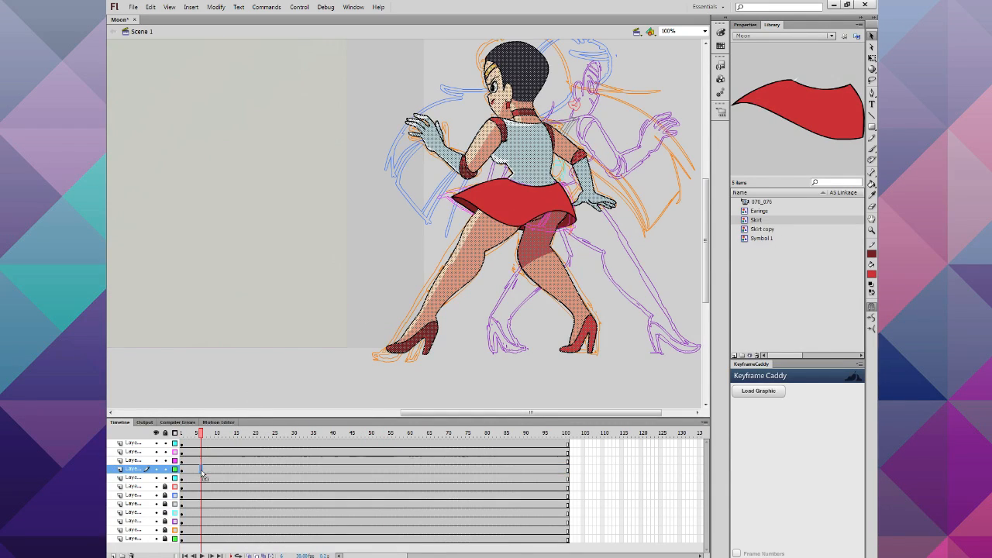
right_click(471, 262)
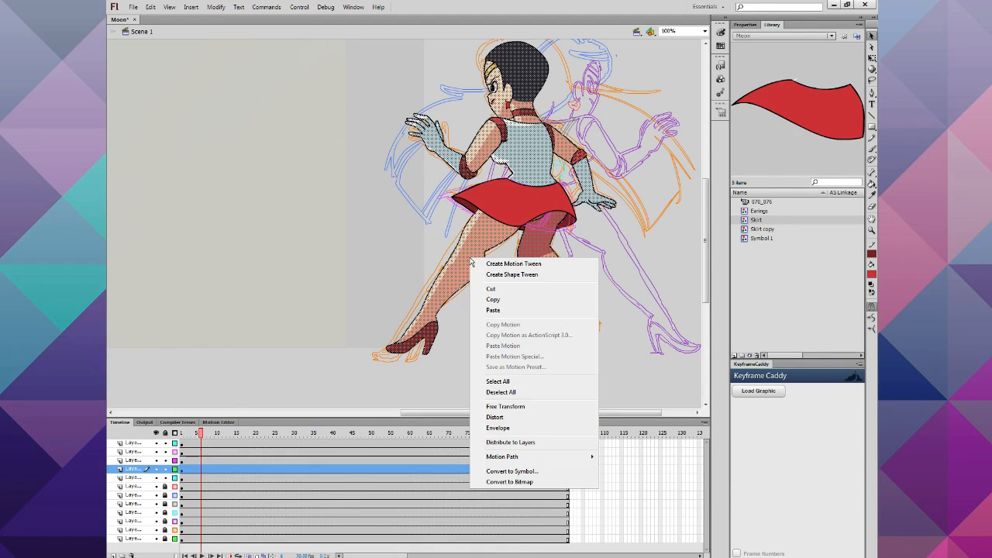
click(498, 472)
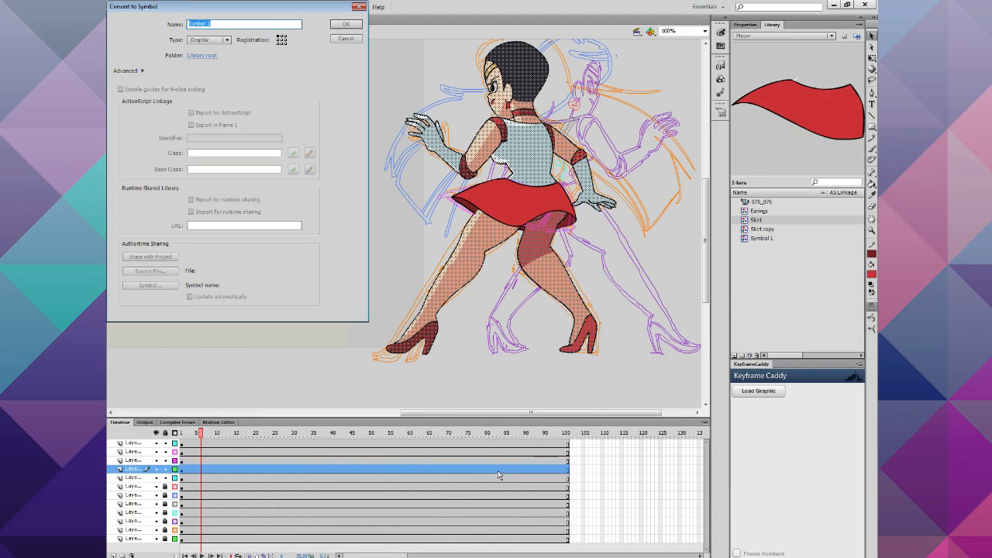
text(Main Body)
key(Return)
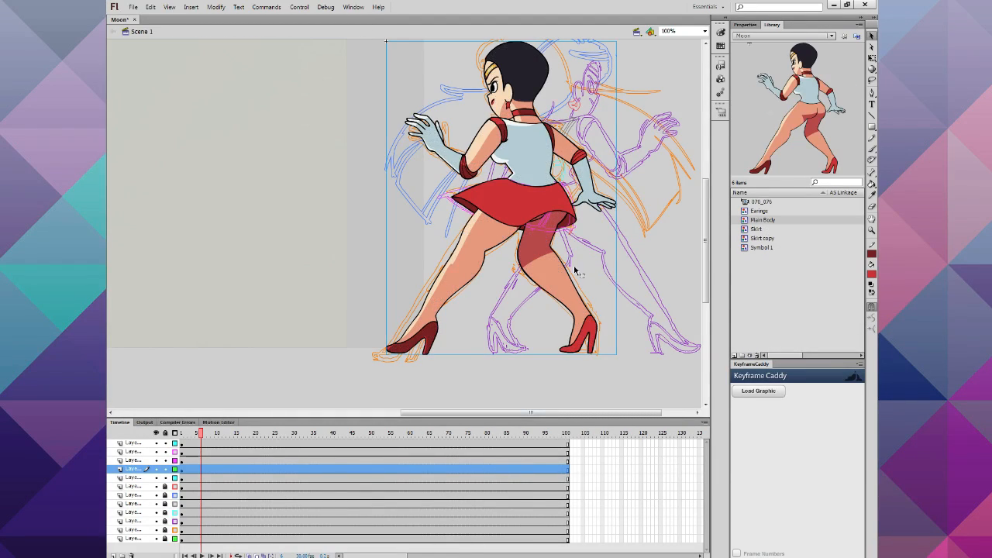
Step: Copy the front skirt instance in Scene 1 and open the Main Body symbol for editing
click(512, 222)
right_click(506, 200)
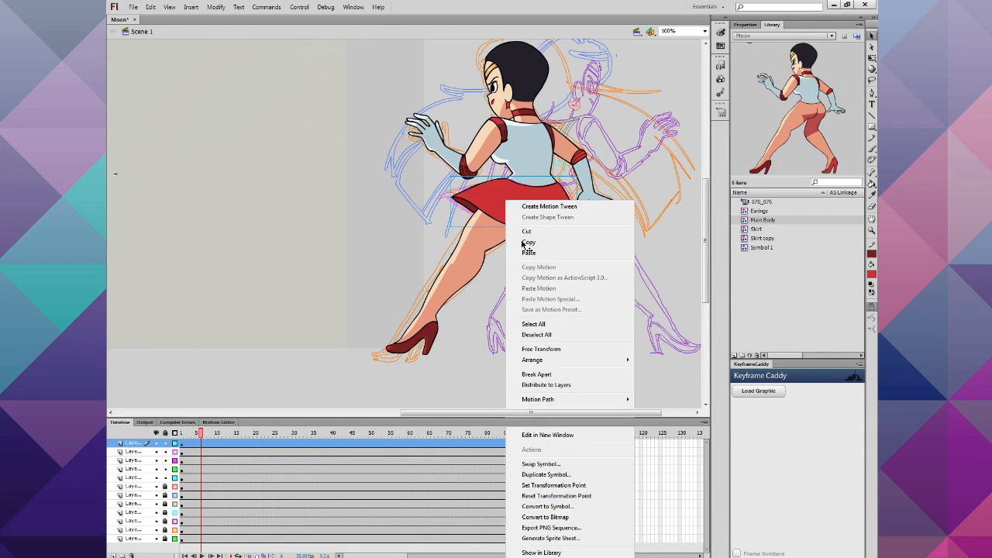
click(523, 243)
double_click(487, 234)
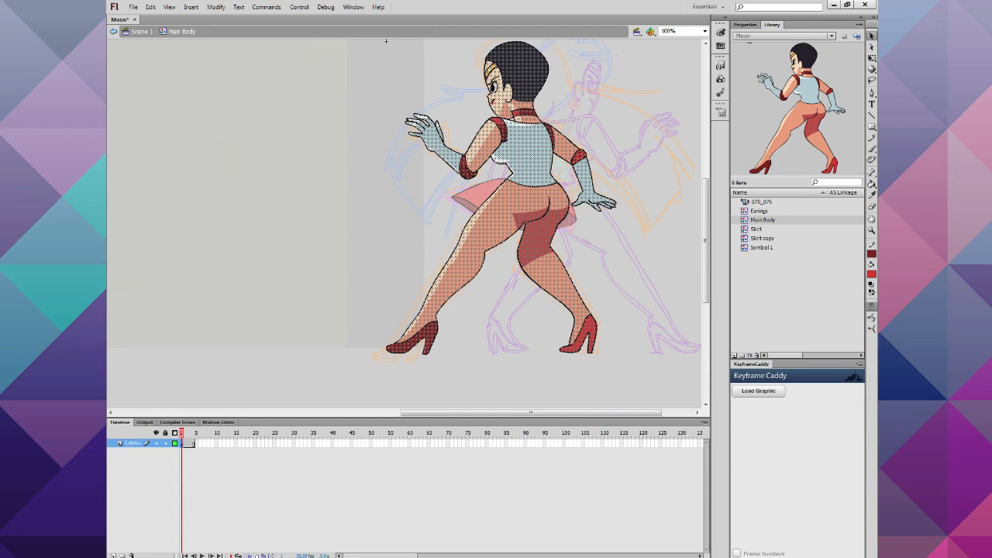
Step: Convert frames 2, 3 and 4 of the Main Body layer to keyframes and return to frame 1 with nothing selected
click(187, 444)
key(F6)
click(190, 444)
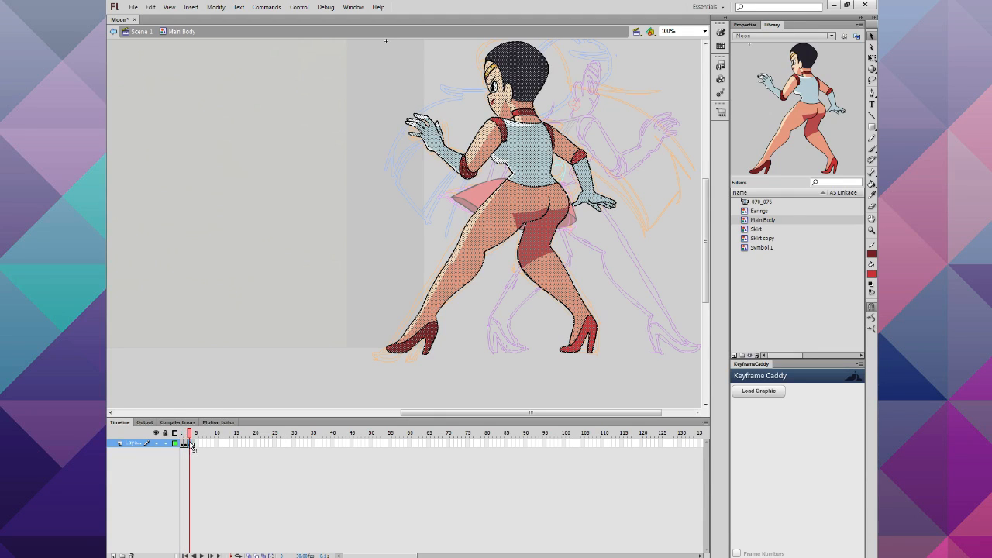
key(F6)
click(194, 444)
key(F6)
click(182, 444)
click(178, 470)
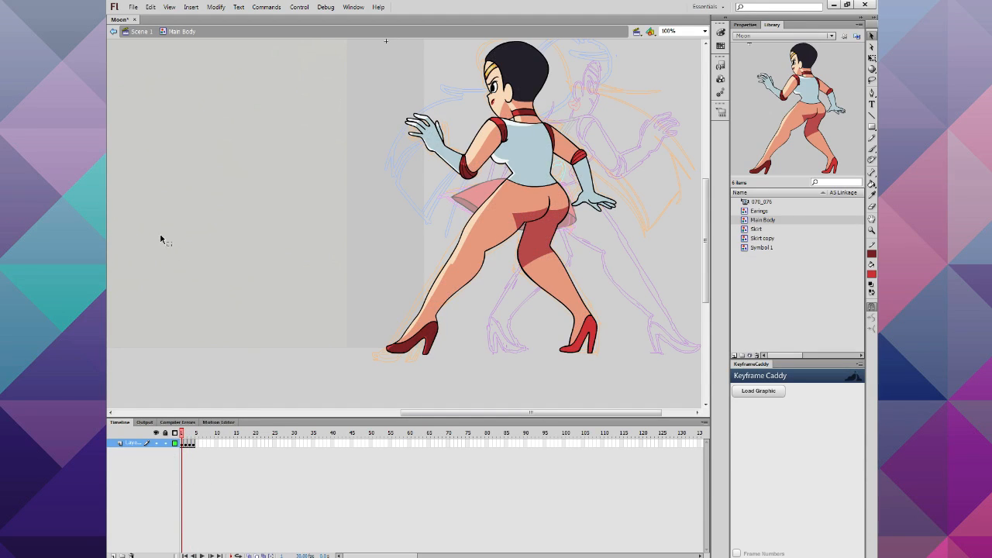
Step: Try to paste the copied skirt straight onto the body layer, first in the center and once more in place
click(151, 7)
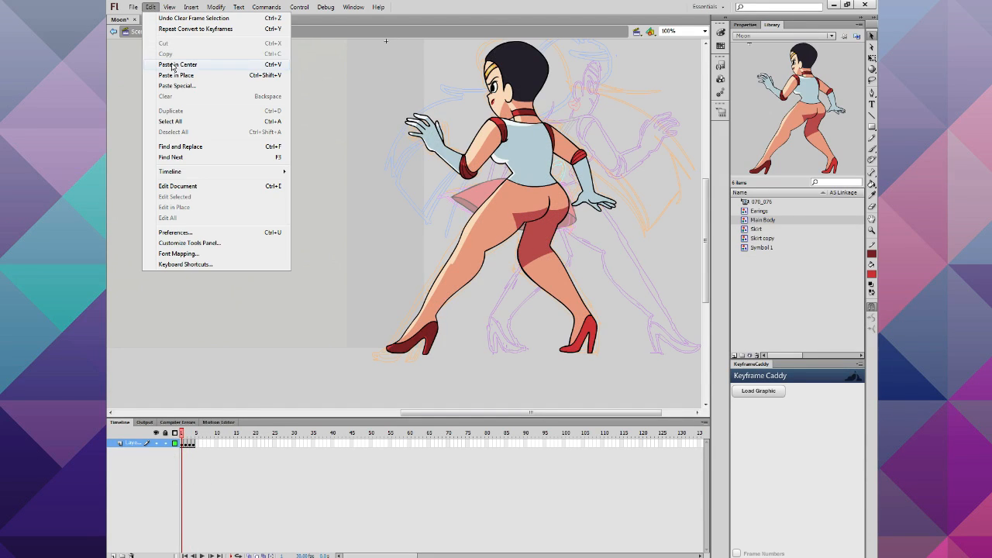
click(174, 66)
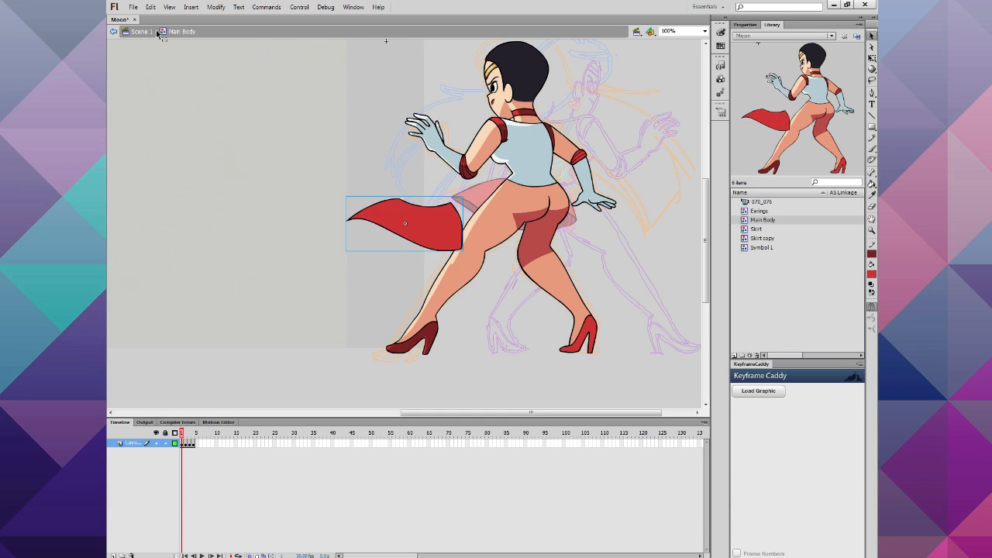
key(ctrl+z)
click(151, 7)
click(178, 76)
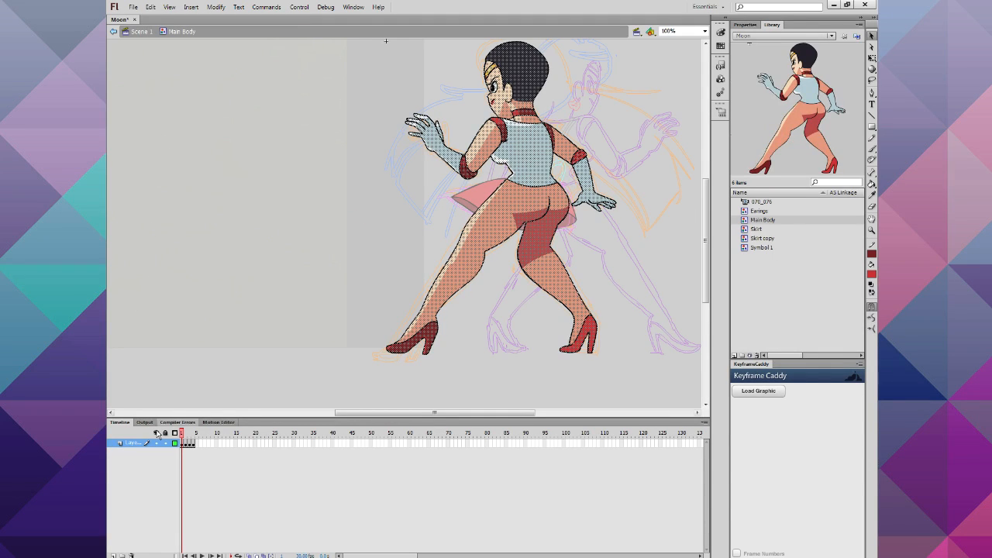
Step: Add a new layer above the body in the Main Body symbol and paste the copied skirt in the center of it
click(113, 556)
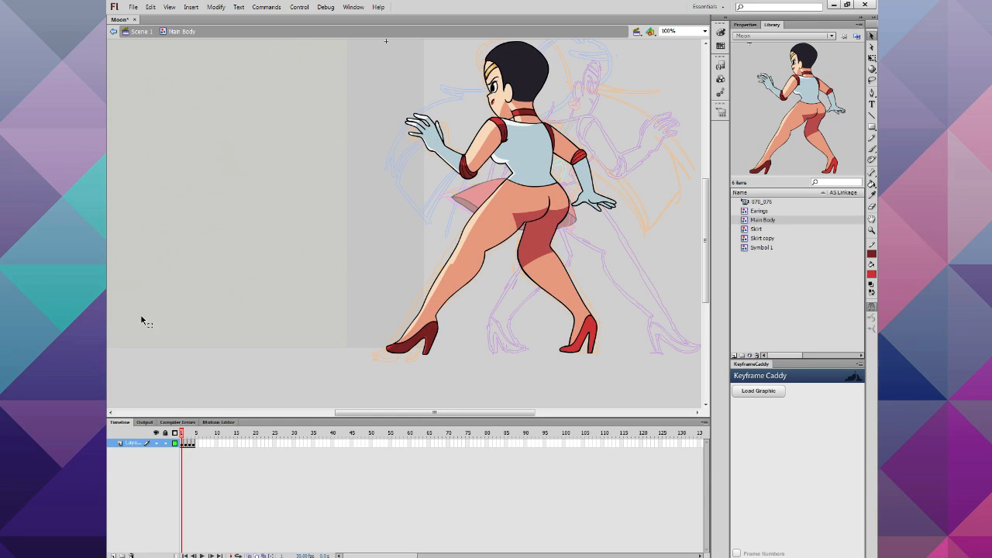
click(150, 7)
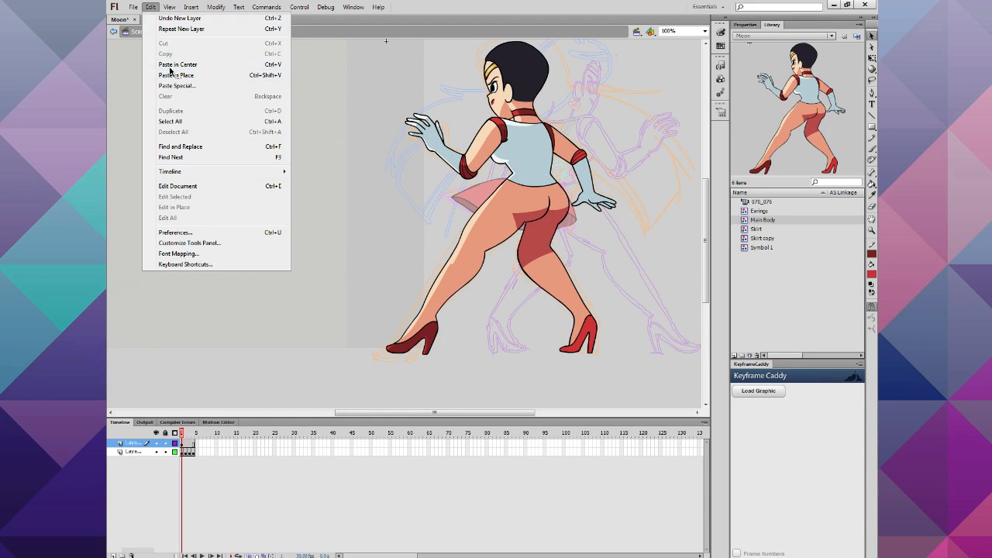
click(176, 64)
Step: Move the pasted skirt over the body's hips so its upper edge lines up with the waist, and deselect it
key(ctrl+minus)
key(ctrl+minus)
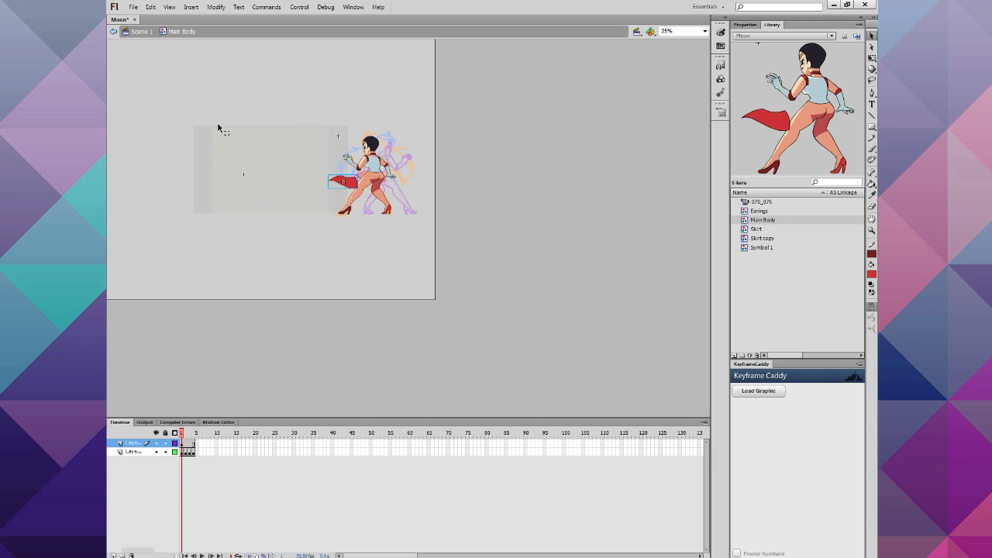
key(ctrl+equal)
key(ctrl+equal)
key(ctrl+equal)
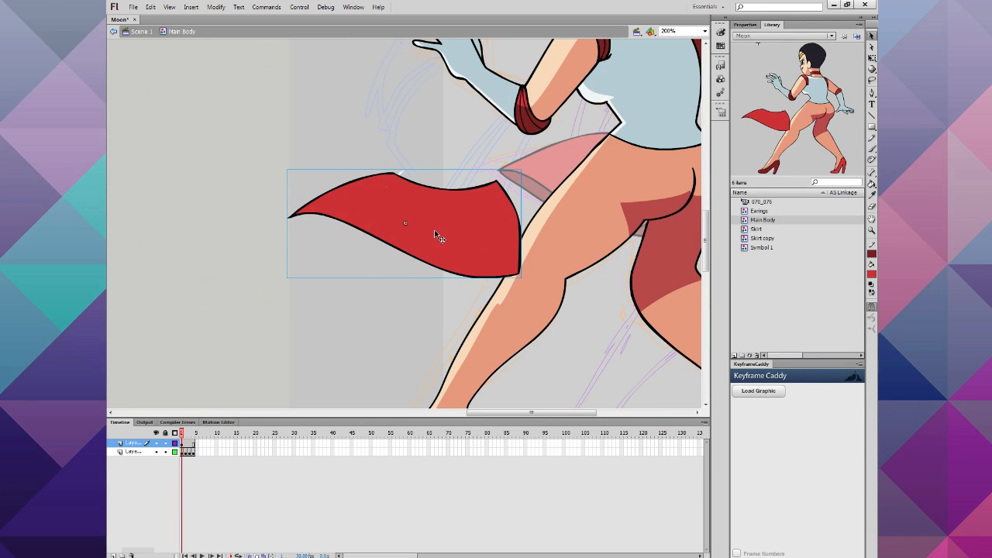
drag(436, 237, 545, 224)
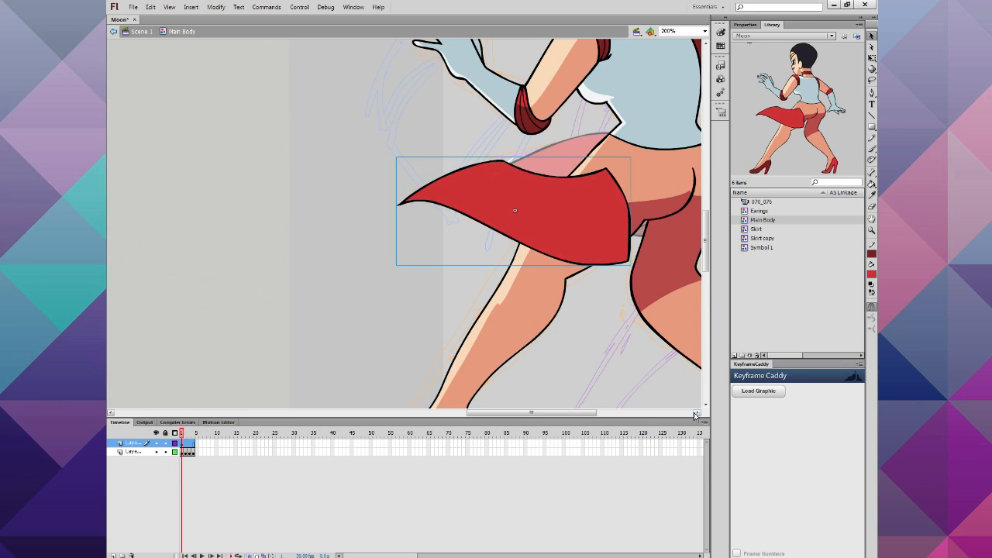
scroll(695, 415, right, 10)
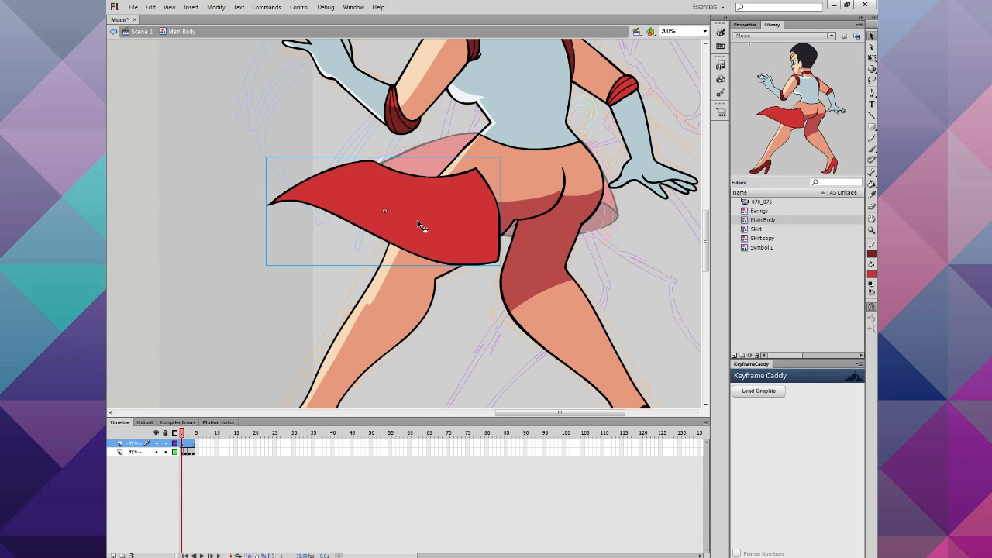
drag(418, 223, 516, 195)
drag(522, 189, 527, 188)
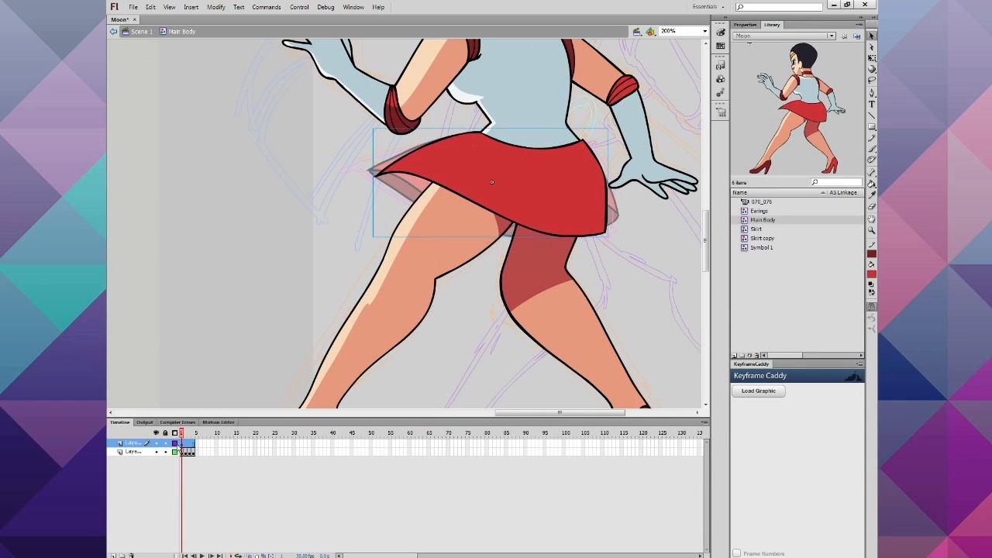
key(Escape)
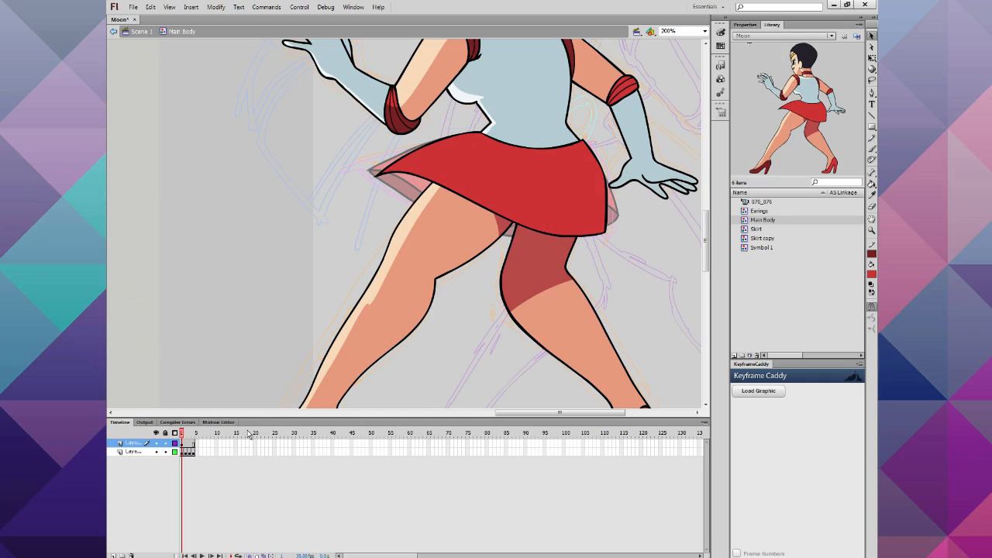
Step: On frame 2, nudge the skirt in small increments until it lines up with the body's waist and hips, and deselect it
click(190, 443)
drag(189, 435, 186, 438)
click(480, 204)
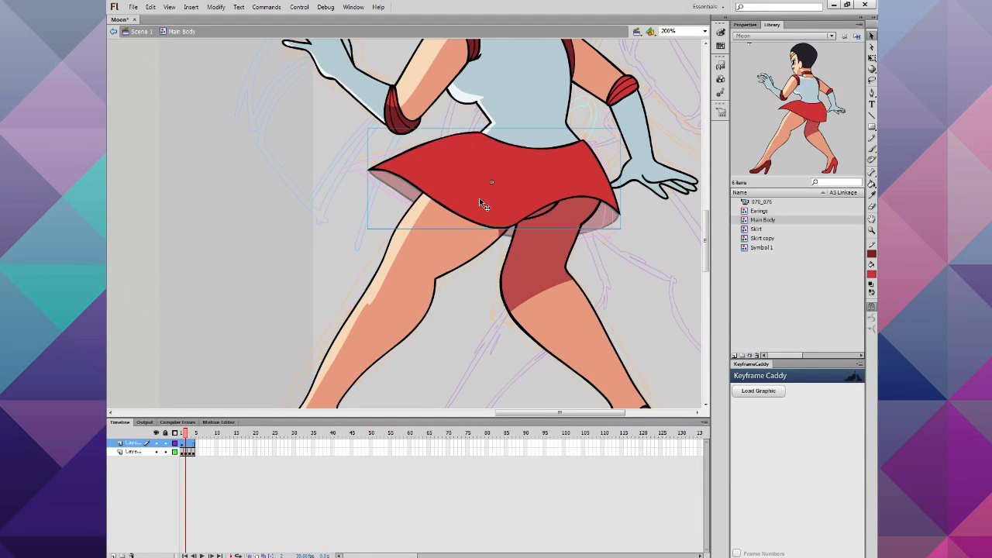
key(Left)
key(Left)
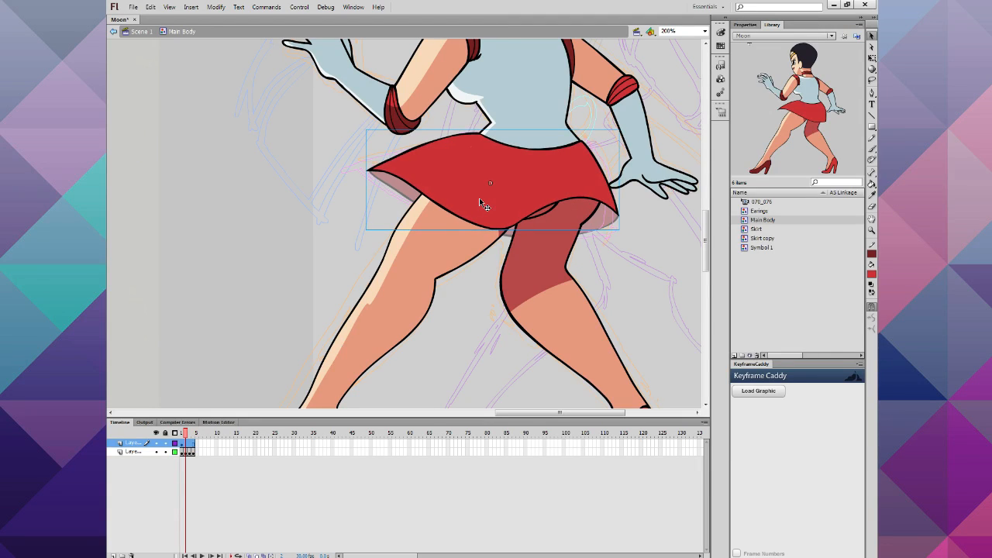
key(Up)
key(Up)
key(Left)
key(Down)
key(Down)
key(Left)
key(Up)
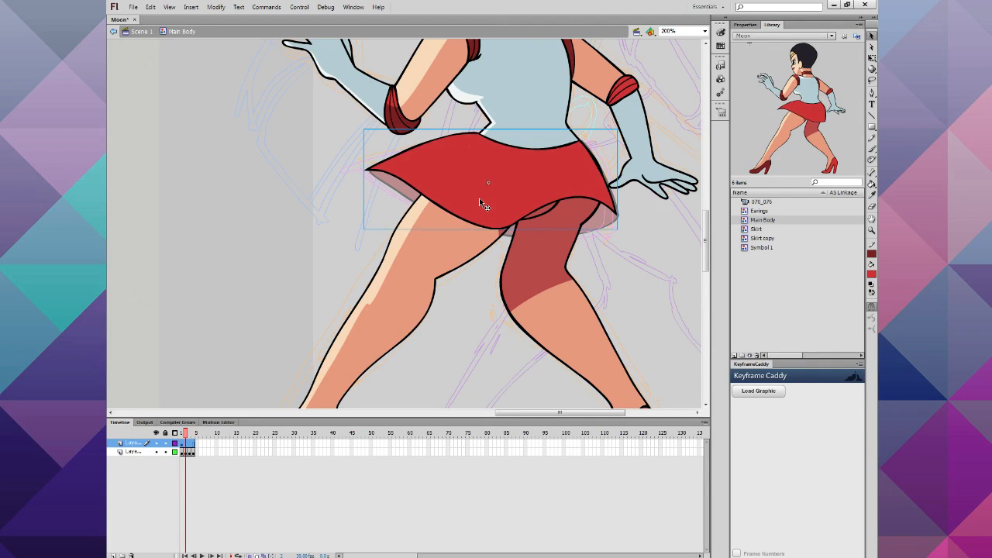
key(Right)
key(Right)
key(Right)
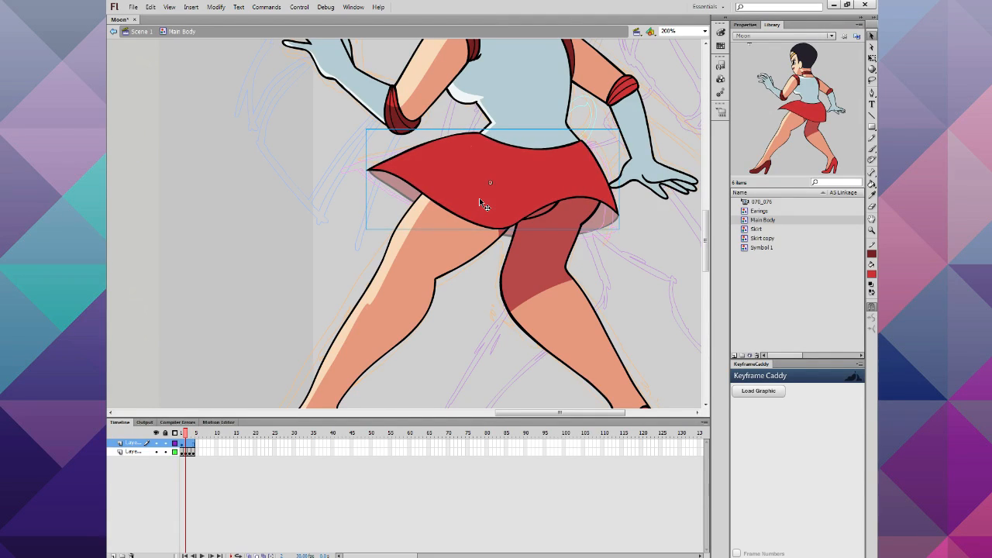
key(Down)
key(Left)
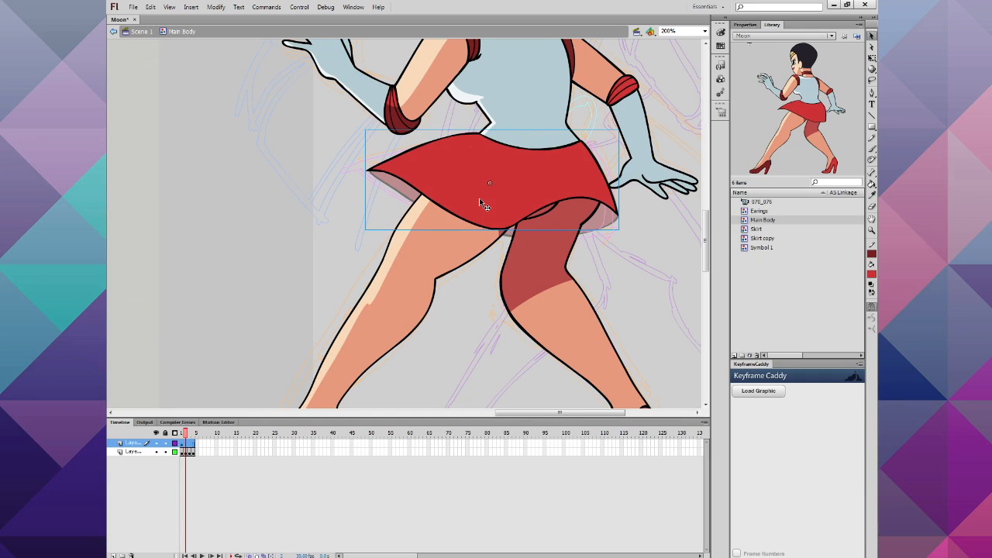
key(Up)
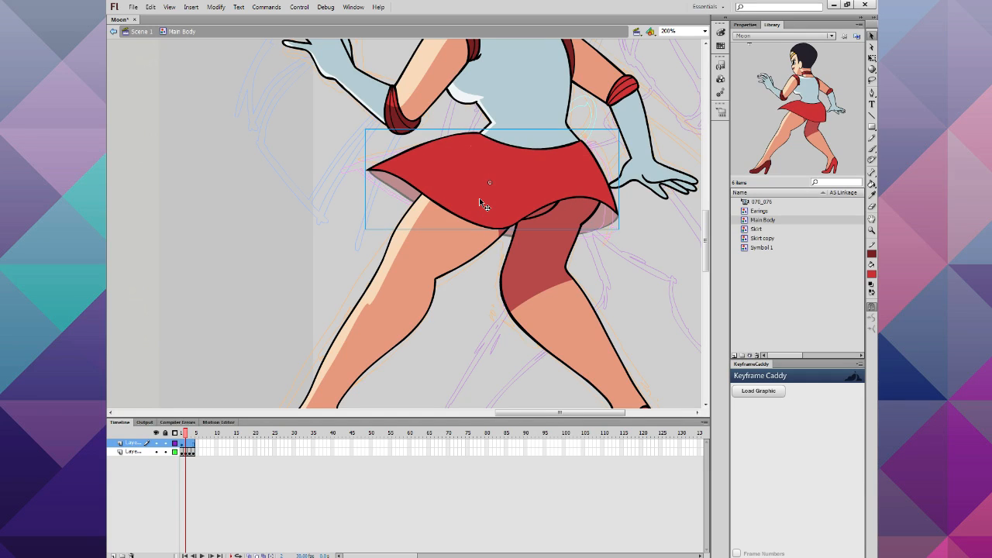
click(293, 224)
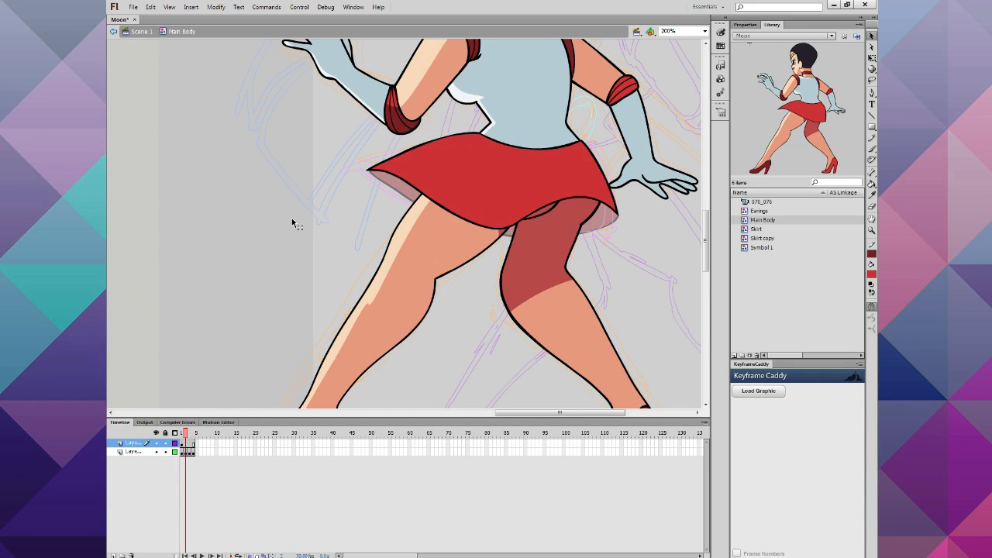
Step: Return to frame 1, sample the dark leg shadow as the fill colour, and make the body layer active with the skirt layer locked
click(182, 442)
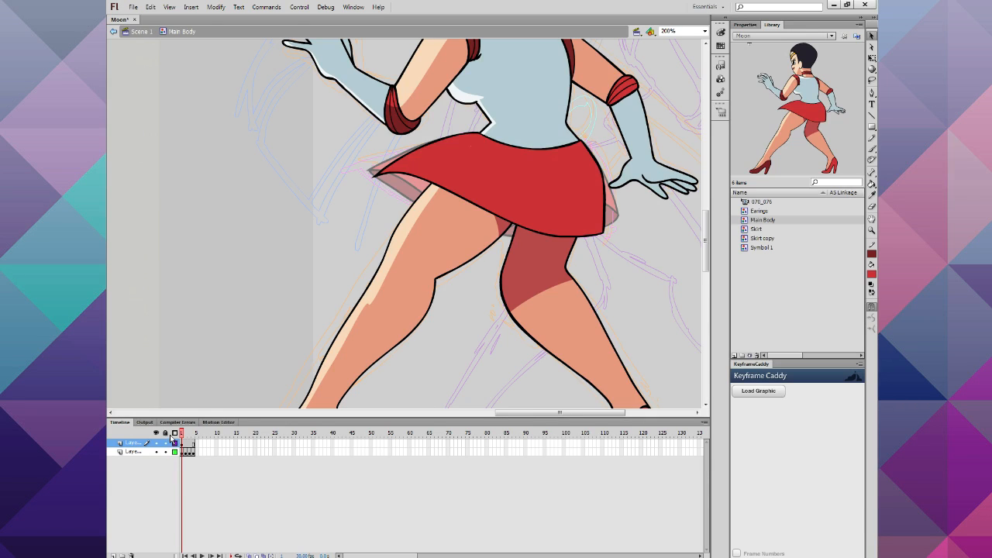
click(871, 277)
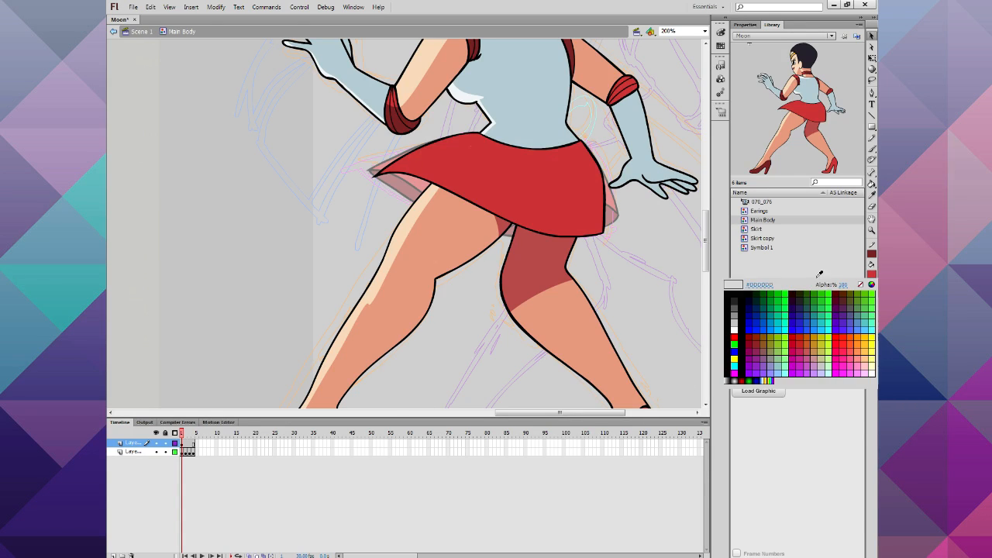
click(544, 271)
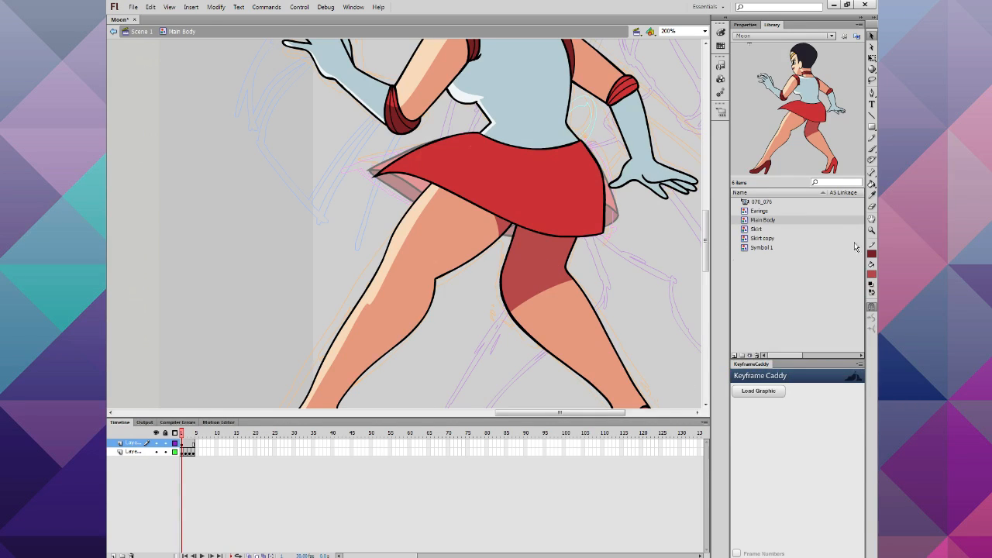
click(872, 138)
click(140, 453)
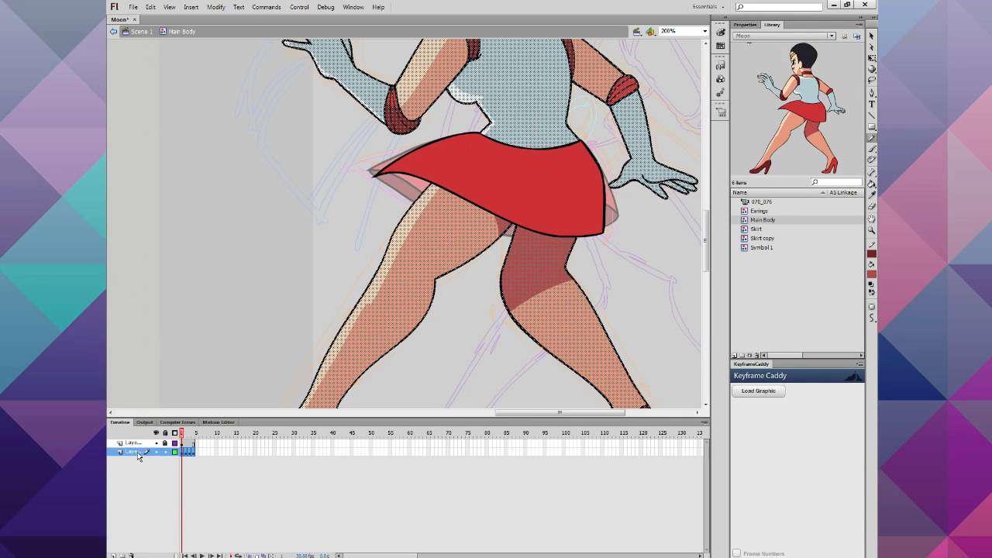
Step: Draw the skirt's shadow edge across the front thigh on frame 1 and fill the enclosed area with the dark leg-shadow colour
mouse_move(494, 248)
mouse_down()
mouse_move(420, 186)
mouse_move(381, 178)
mouse_up()
click(871, 273)
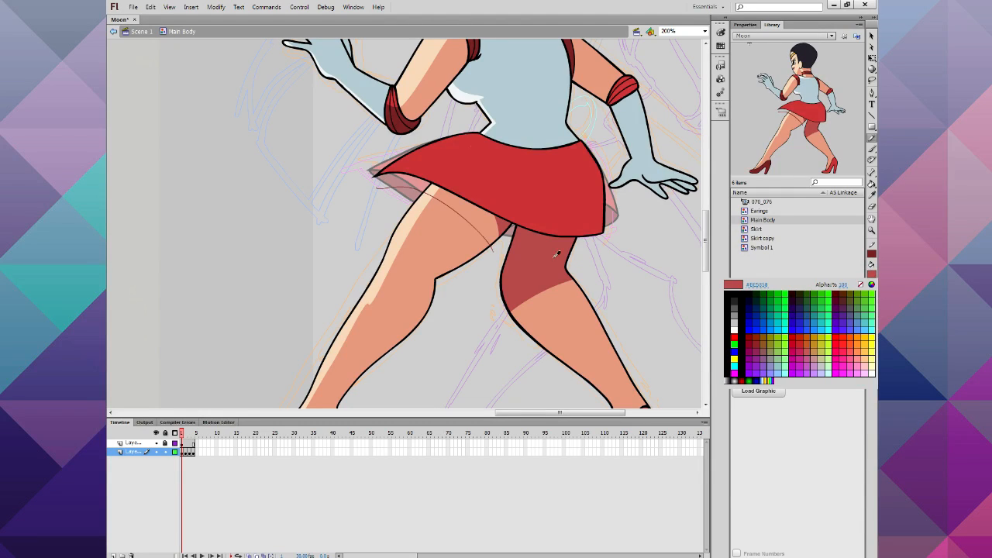
click(550, 257)
click(872, 180)
click(464, 215)
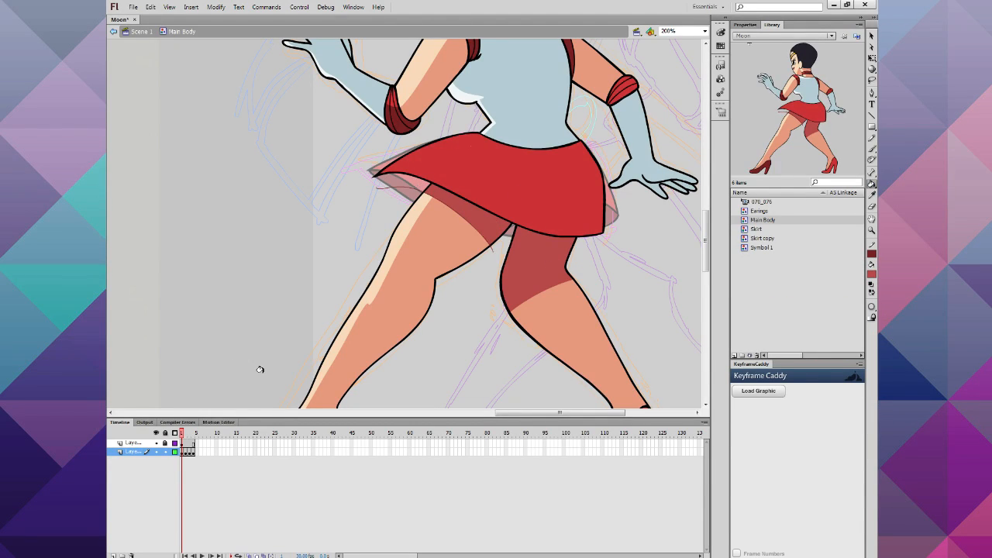
Step: On frame 2, draw a narrow shadow edge following the skirt hem across the front thigh and fill it with the shadow colour
click(186, 432)
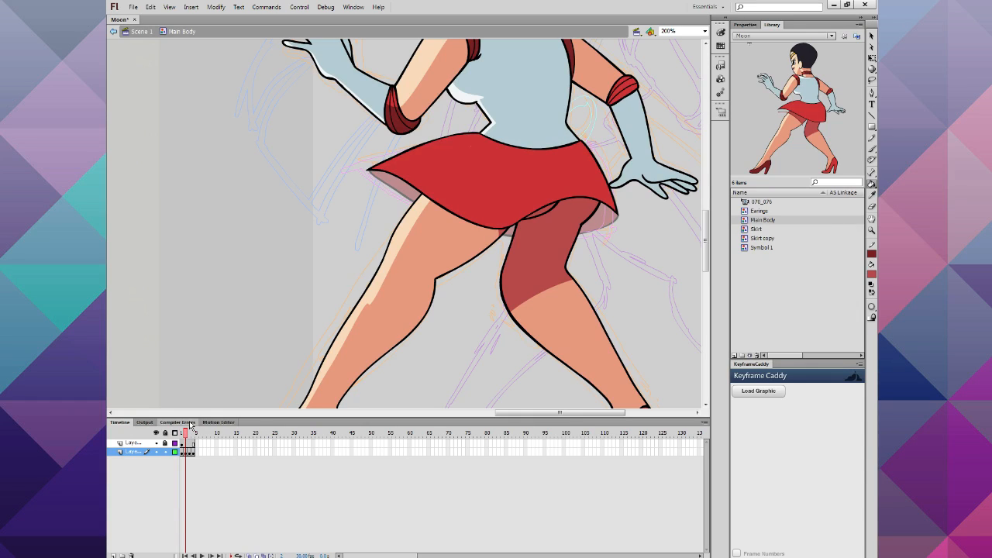
click(870, 128)
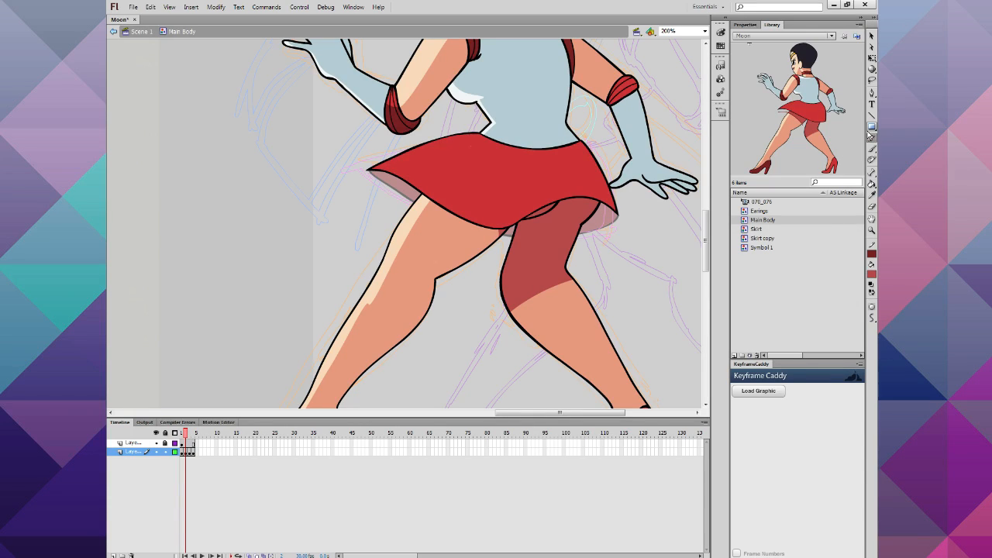
click(870, 137)
drag(472, 221, 422, 203)
key(ctrl+z)
mouse_move(417, 190)
mouse_down()
mouse_move(435, 210)
mouse_move(515, 225)
mouse_up()
click(870, 183)
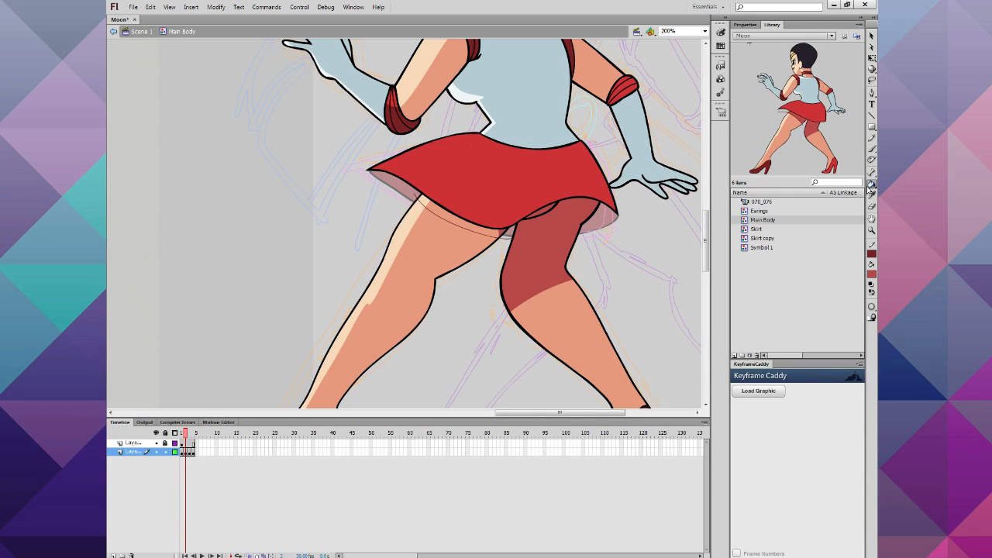
click(496, 224)
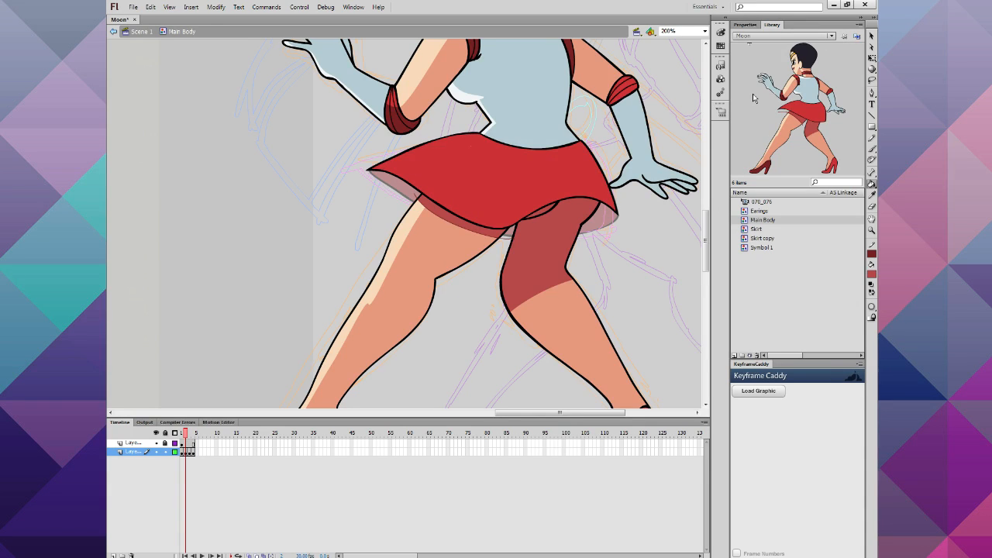
Step: On frame 3, draw a curved shadow edge below the skirt hem across the front thigh and fill it with the shadow colour
click(190, 452)
key(Escape)
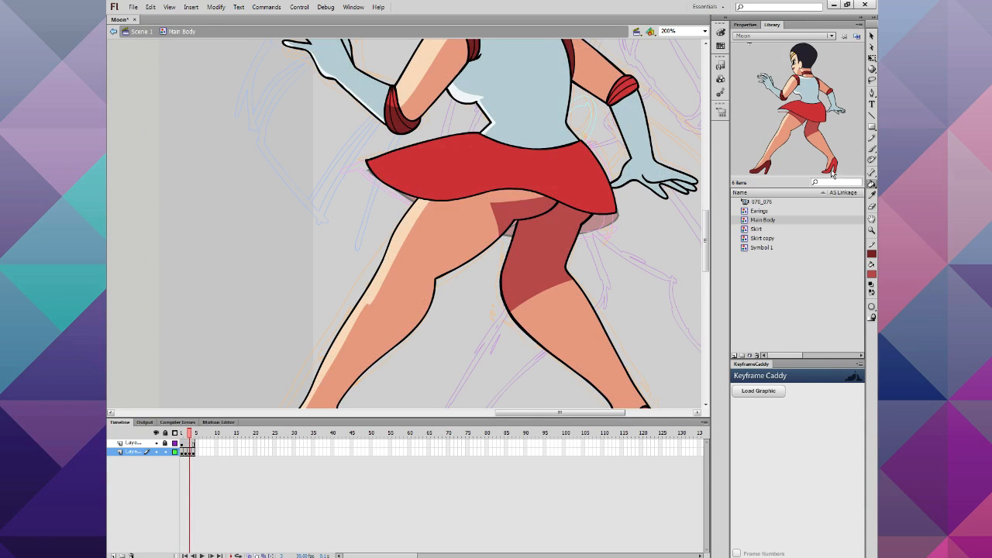
click(871, 137)
mouse_move(502, 231)
mouse_down()
mouse_move(482, 215)
mouse_move(444, 197)
mouse_up()
key(ctrl+z)
mouse_move(498, 233)
mouse_down()
mouse_move(479, 211)
mouse_move(385, 184)
mouse_up()
click(871, 183)
click(473, 204)
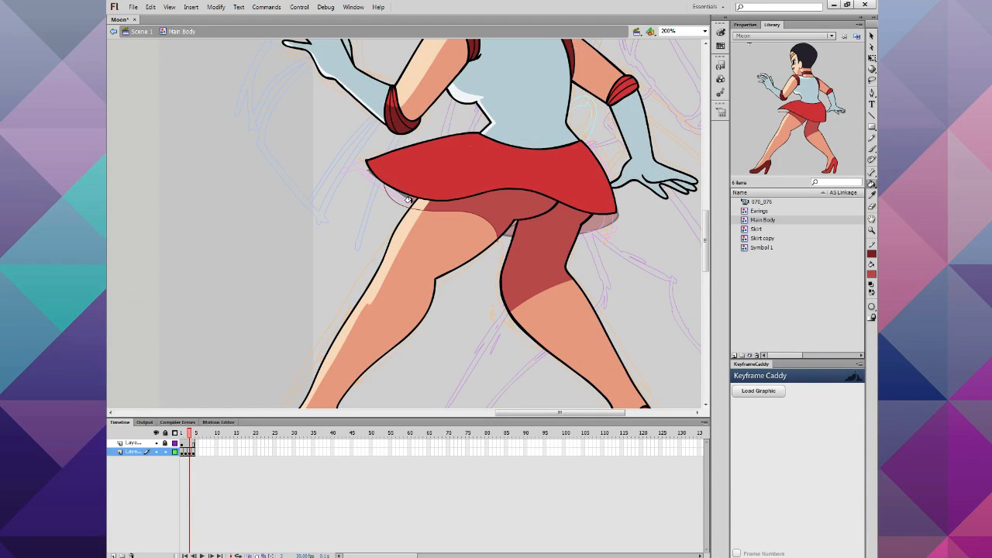
Step: On frame 4, draw an arched shadow edge over the front thigh and fill both the skin and highlight areas above it
click(193, 434)
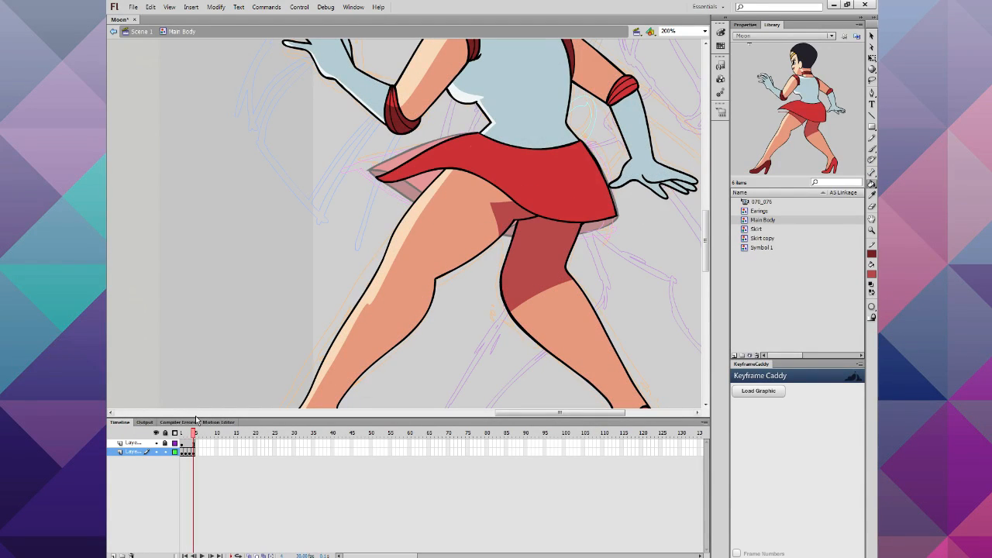
click(872, 137)
mouse_move(493, 203)
mouse_down()
mouse_move(457, 186)
mouse_move(417, 193)
mouse_move(375, 218)
mouse_up()
click(871, 184)
click(490, 190)
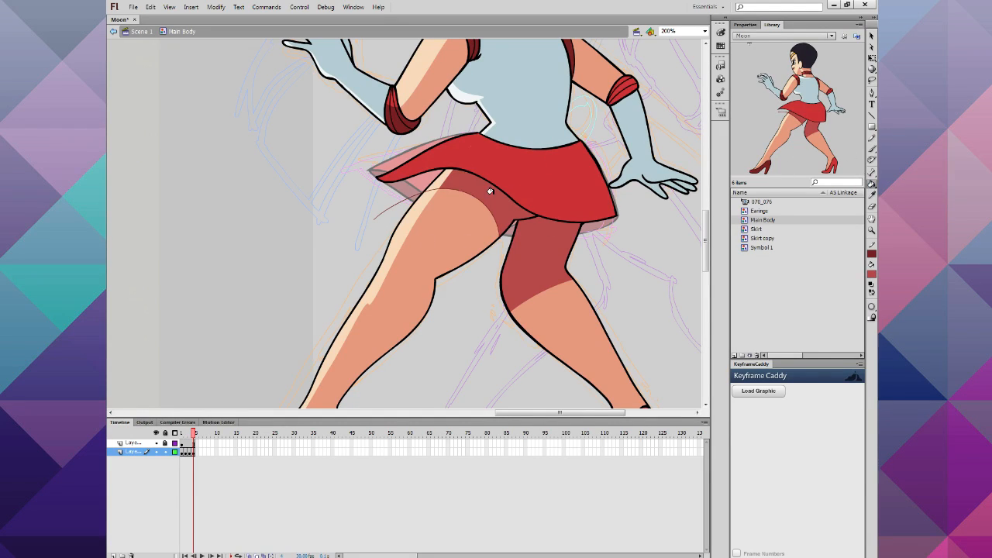
click(436, 181)
Step: Delete the leftover shadow guide lines from the front thigh on frames 4 and 3
click(871, 36)
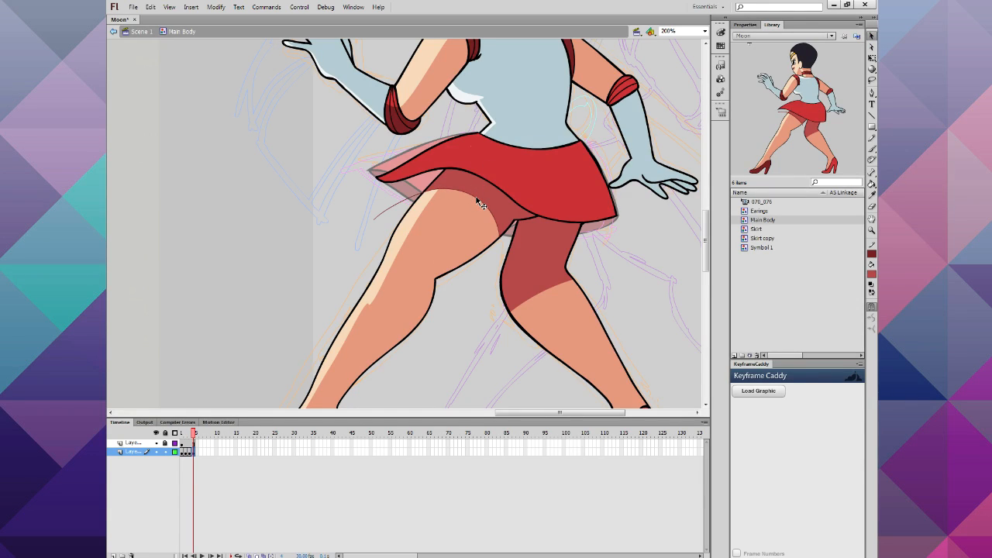
click(478, 200)
key(Delete)
click(190, 435)
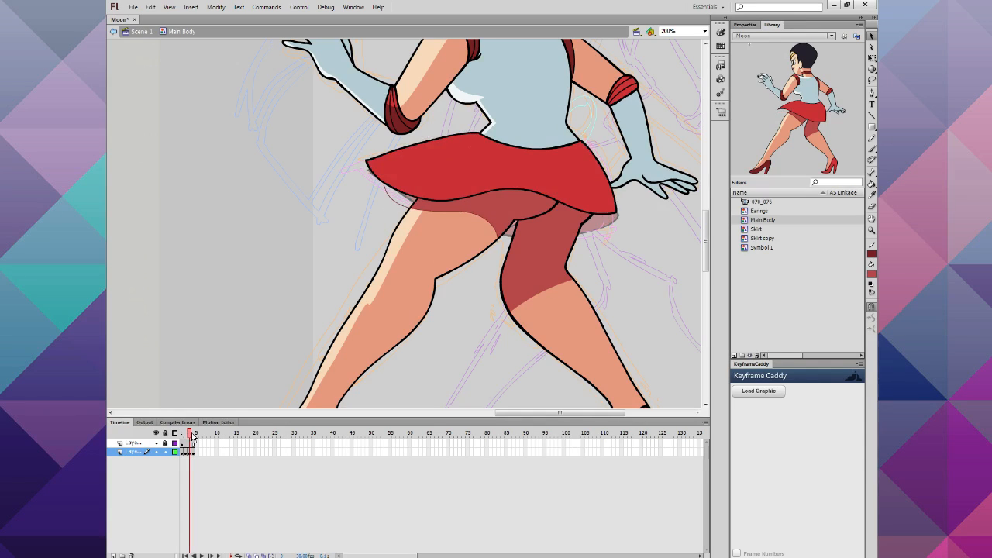
click(403, 209)
key(Delete)
Step: Delete the leftover shadow guide lines from the front thigh on frames 2 and 1
click(186, 435)
click(450, 225)
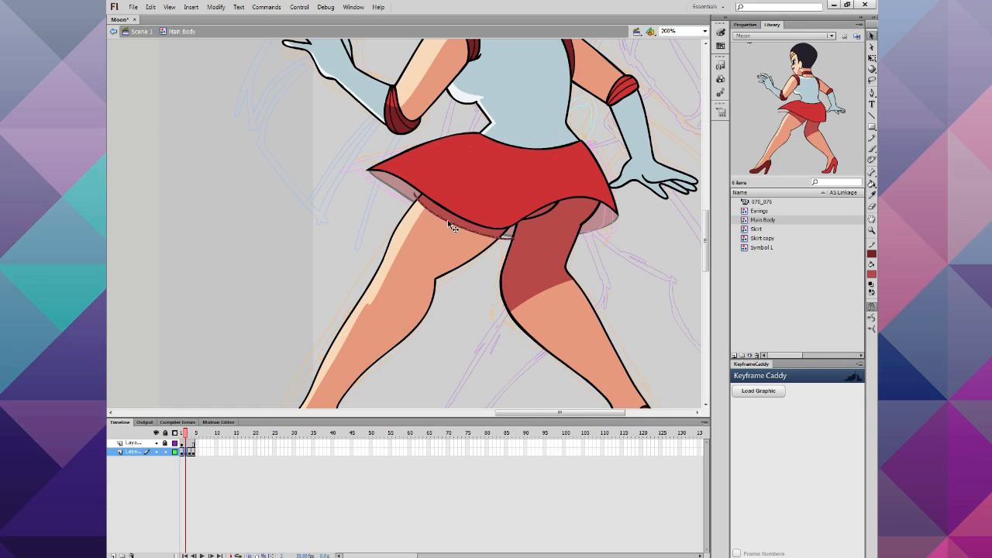
key(Delete)
click(182, 434)
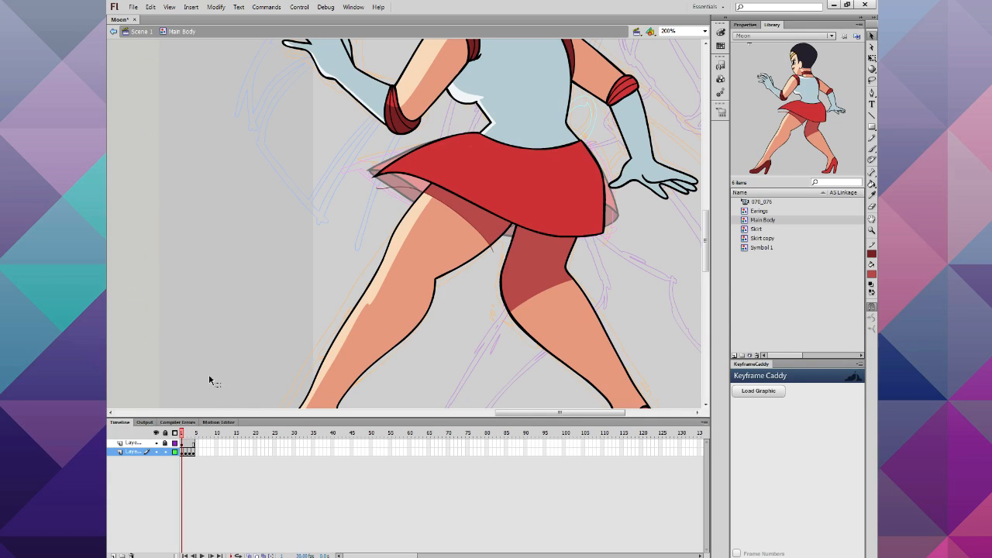
click(412, 192)
key(Delete)
Step: Play back the front-thigh shadows, return to frame 1 and draw a shadow edge across the rear thigh with the Pencil tool
key(Return)
mouse_move(182, 434)
mouse_down()
mouse_move(194, 435)
mouse_move(171, 435)
mouse_up()
click(871, 139)
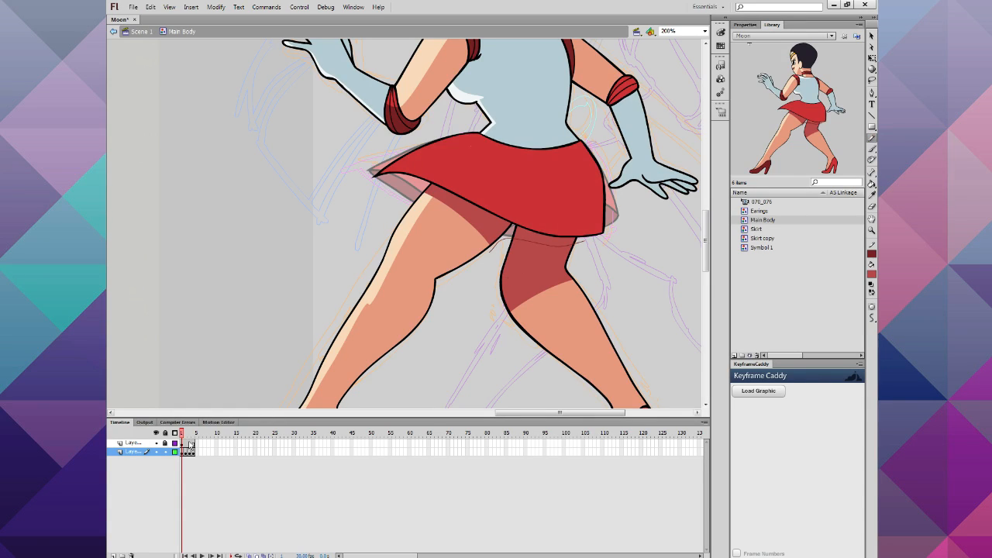
Step: Hide the skirt layer, draw a closing curve across the buttock on frame 1, review the other body frames and show the skirt again
click(155, 442)
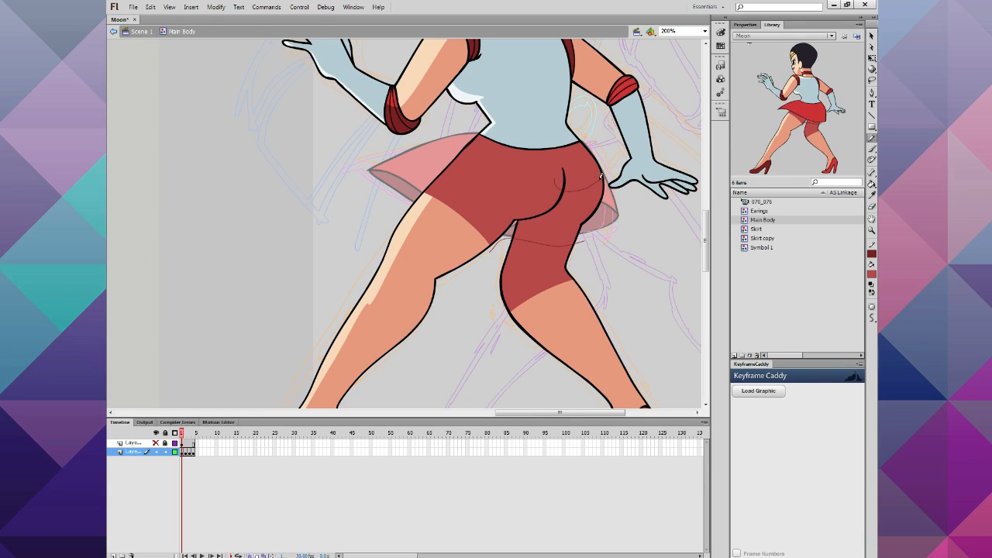
click(185, 451)
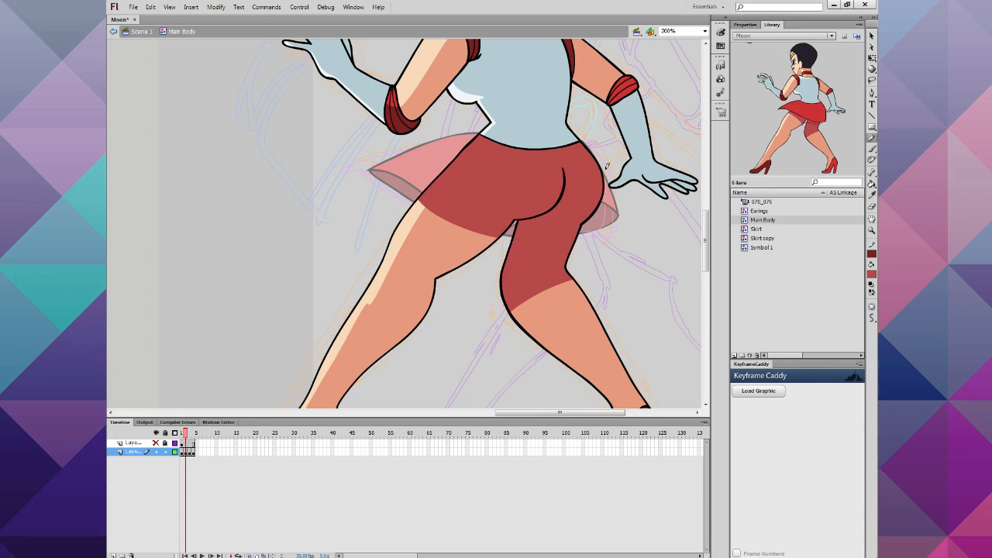
click(189, 441)
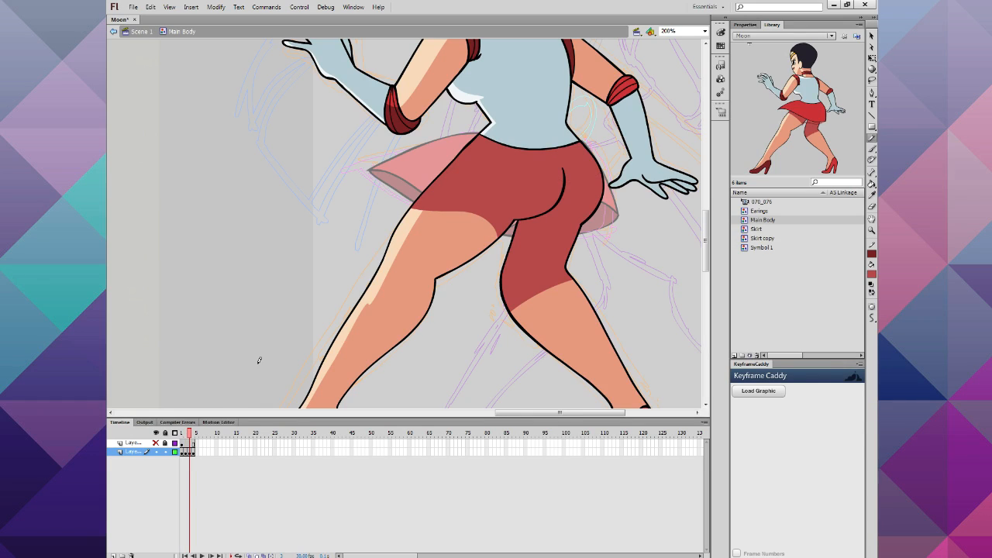
key(period)
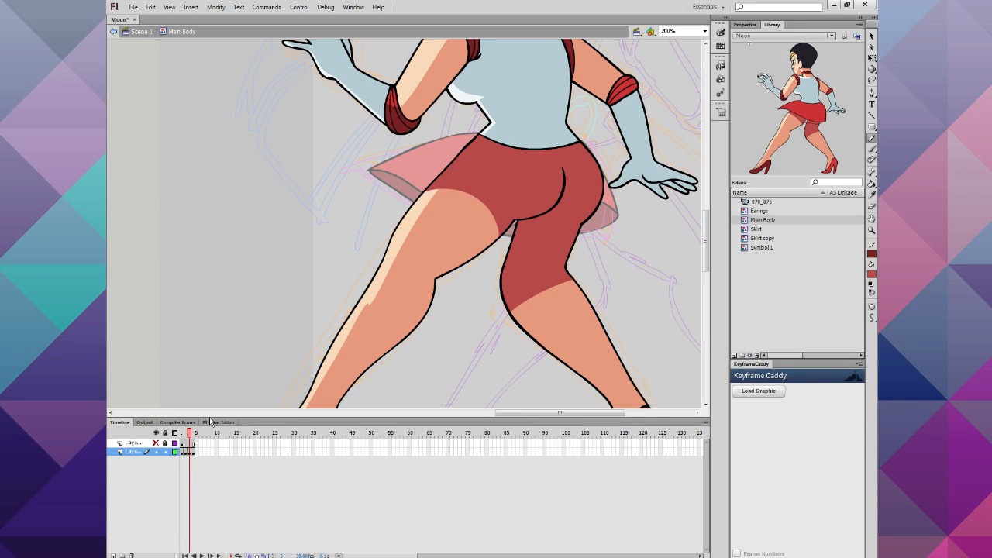
click(182, 441)
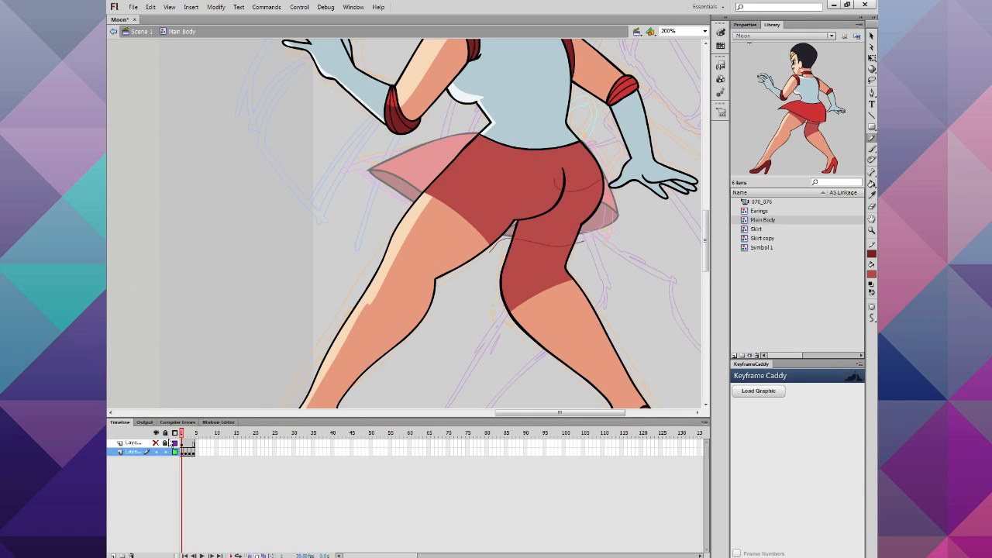
click(156, 443)
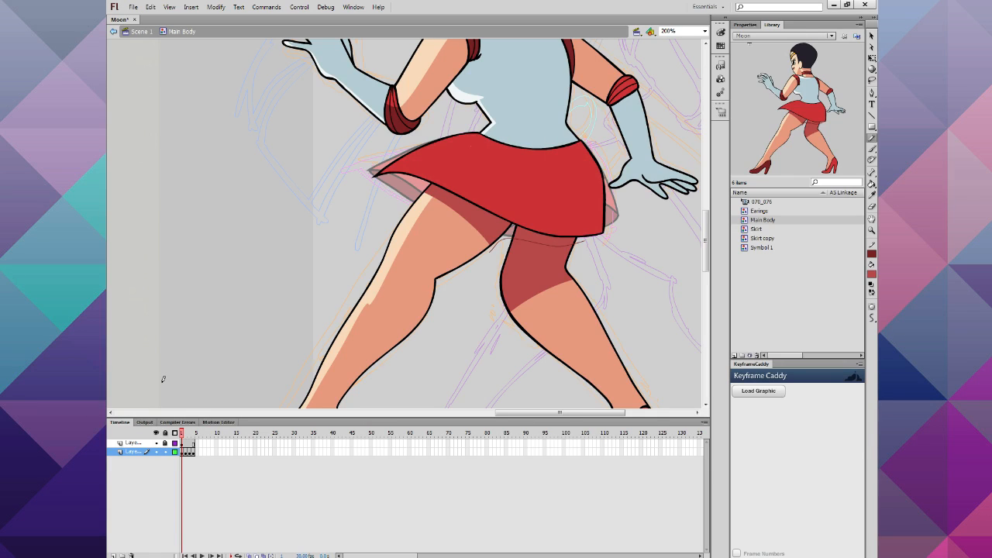
Step: Draw the skirt's shadow edge across the rear thigh on frames 2, 3 and 4
key(period)
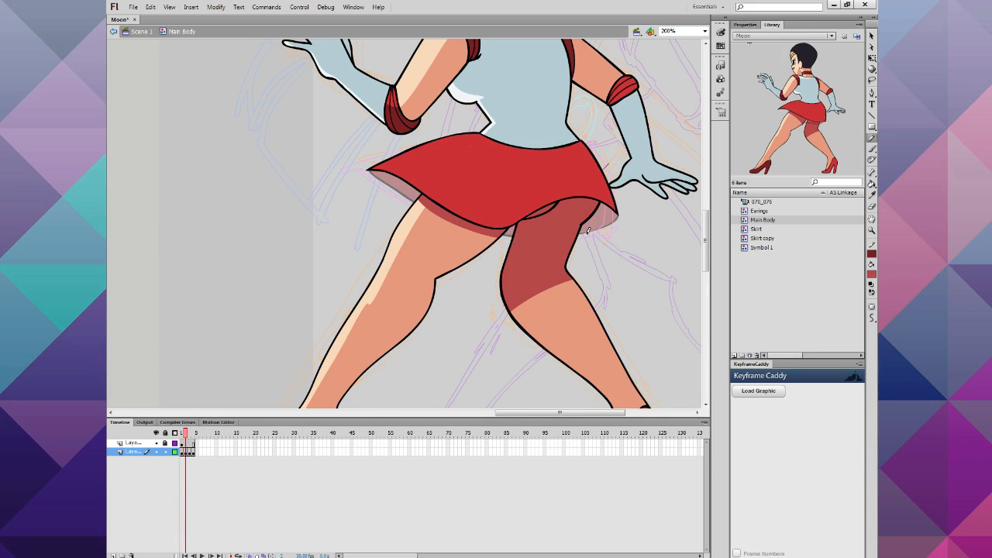
mouse_move(588, 230)
mouse_down()
mouse_move(554, 227)
mouse_move(484, 261)
mouse_up()
key(period)
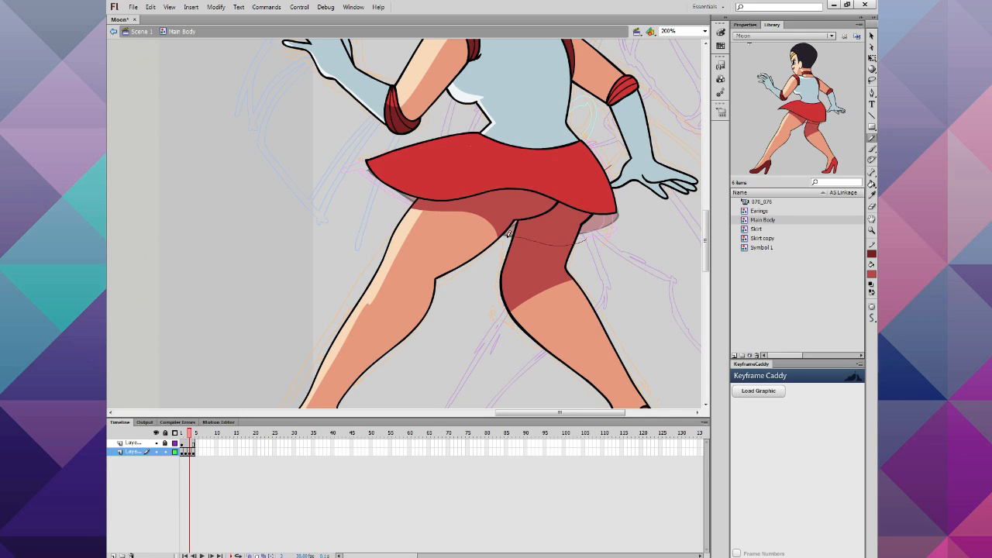
key(period)
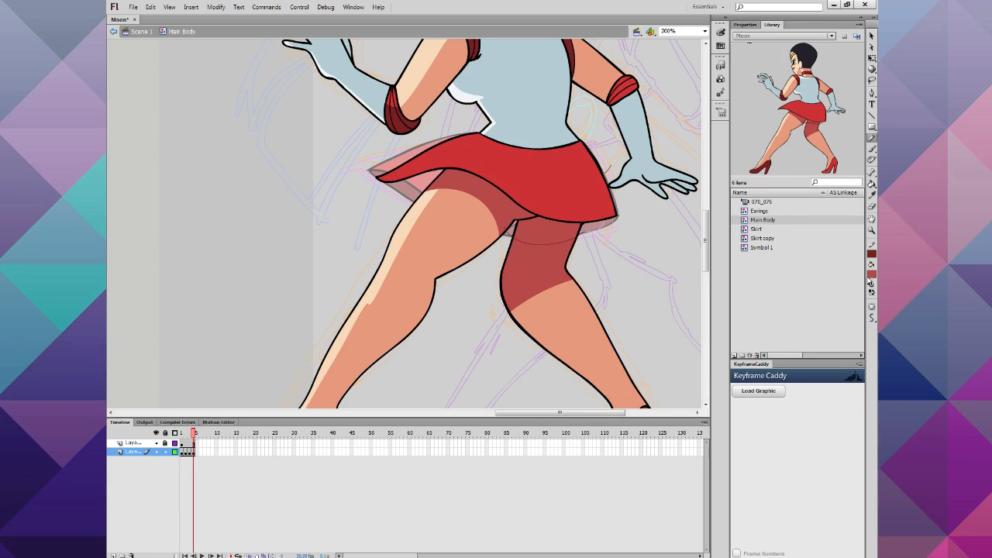
Step: Sample the leg's skin tone and fill the rear thigh below the shadow edge with it on frames 4, 3, 2 and 1
click(871, 273)
click(575, 312)
click(871, 183)
click(518, 265)
key(comma)
click(519, 263)
key(comma)
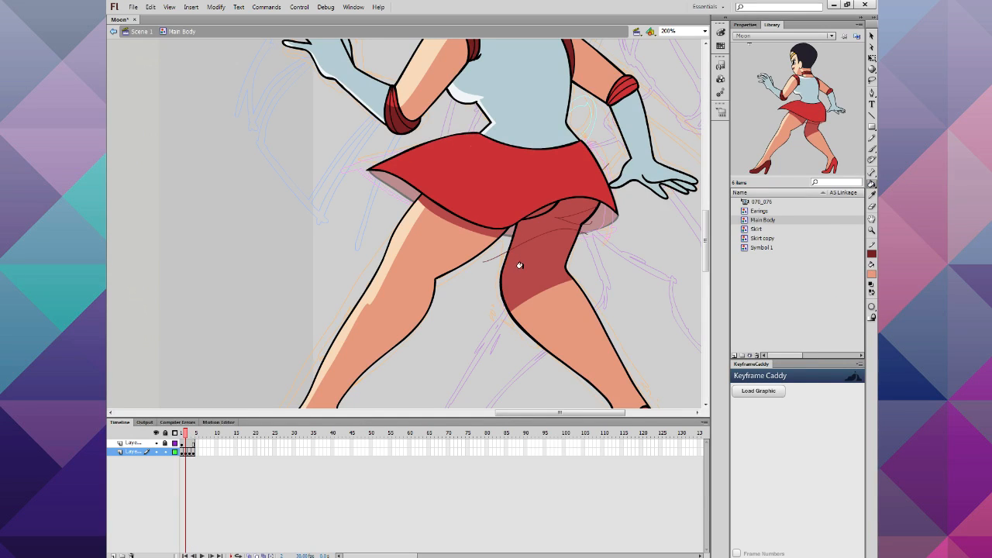
click(519, 265)
click(570, 213)
click(562, 203)
key(comma)
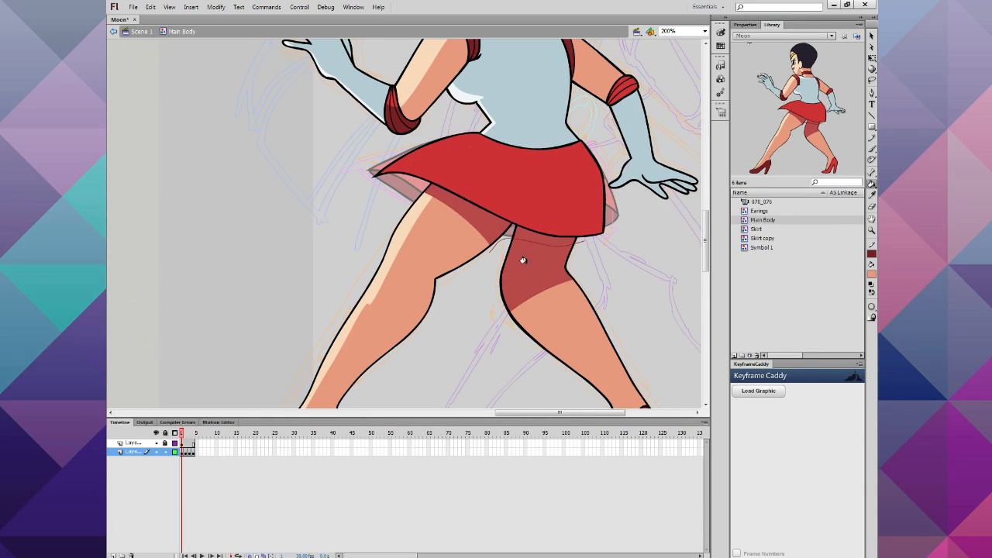
click(523, 260)
Step: Play back the rear-thigh shadows and refill the small patch under the skirt on frame 2 with the shadow red
key(period)
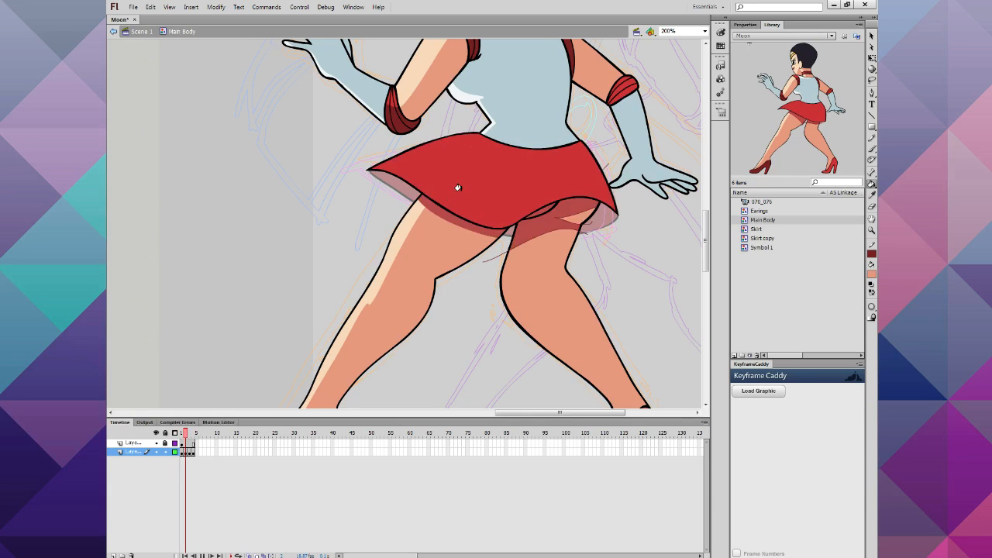
key(Return)
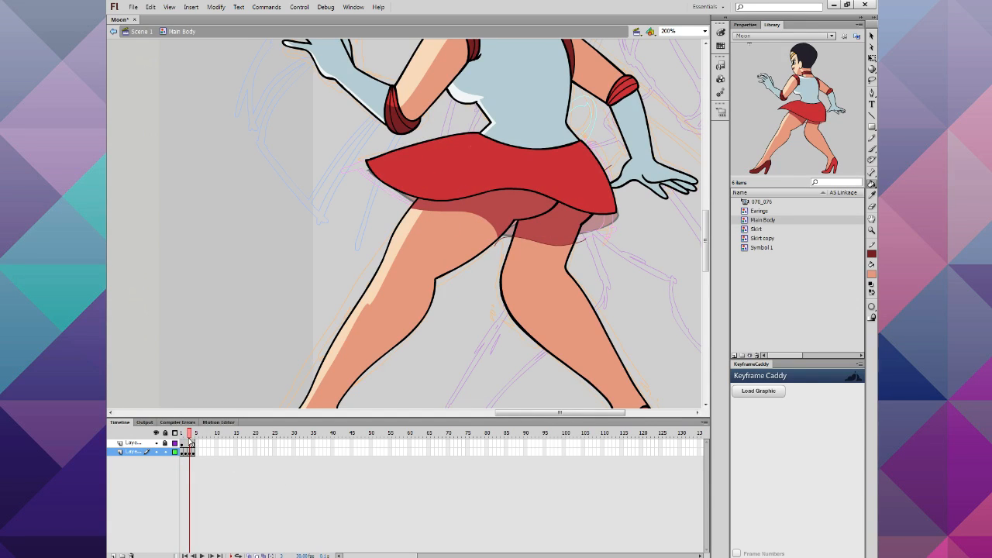
drag(189, 441, 186, 444)
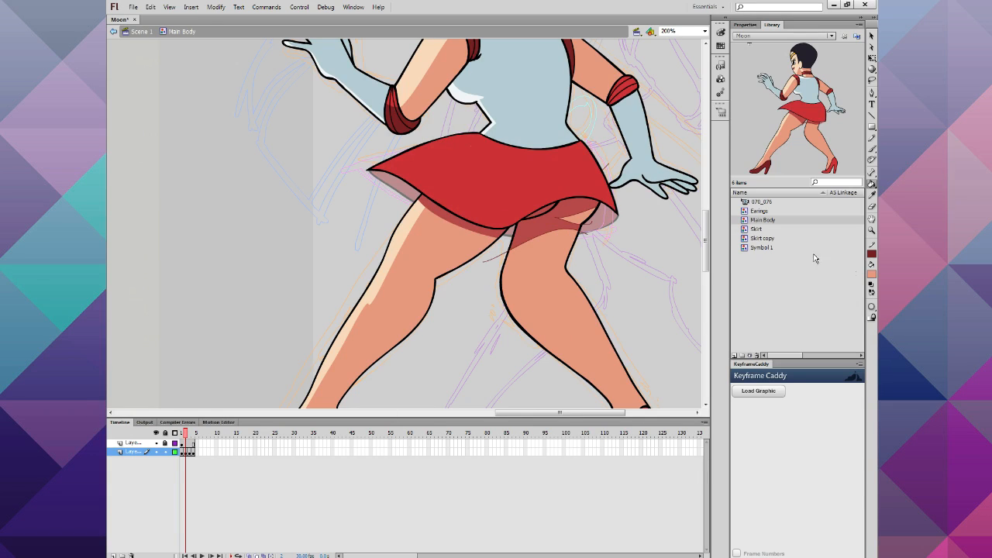
click(872, 274)
click(527, 225)
Step: Select the thigh area on frame 2 and set its stroke colour to none to remove the shadow guide lines
key(ctrl+minus)
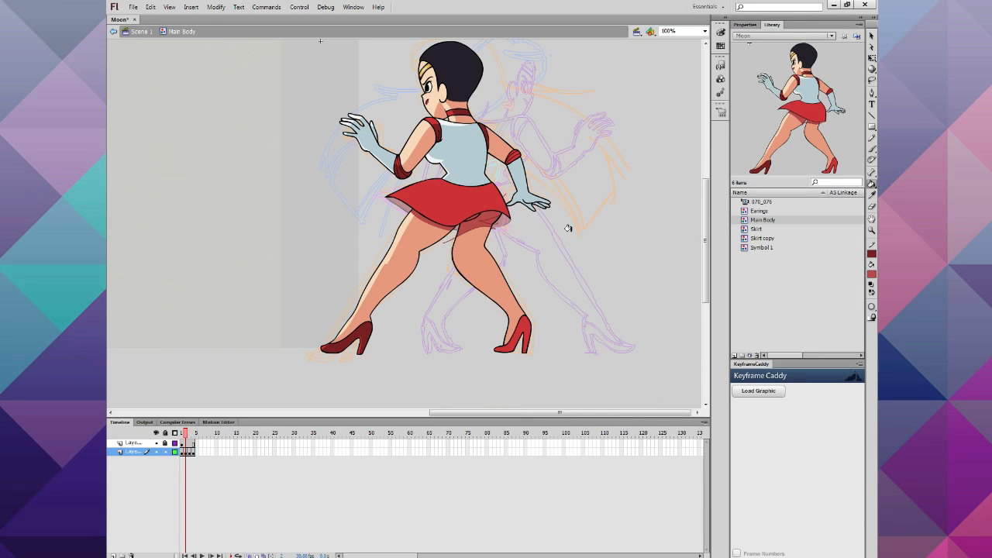
click(872, 36)
drag(564, 170, 448, 241)
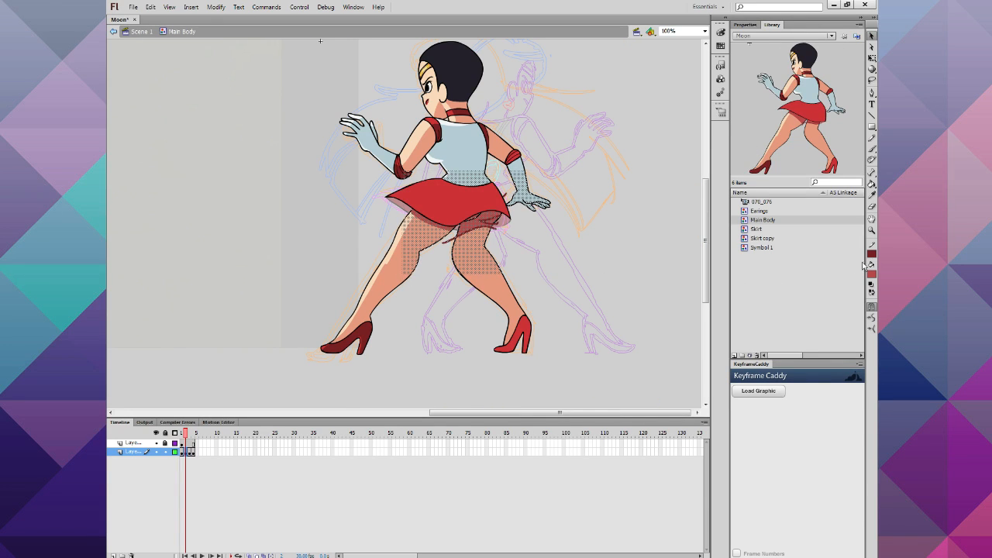
click(871, 253)
click(872, 253)
click(871, 254)
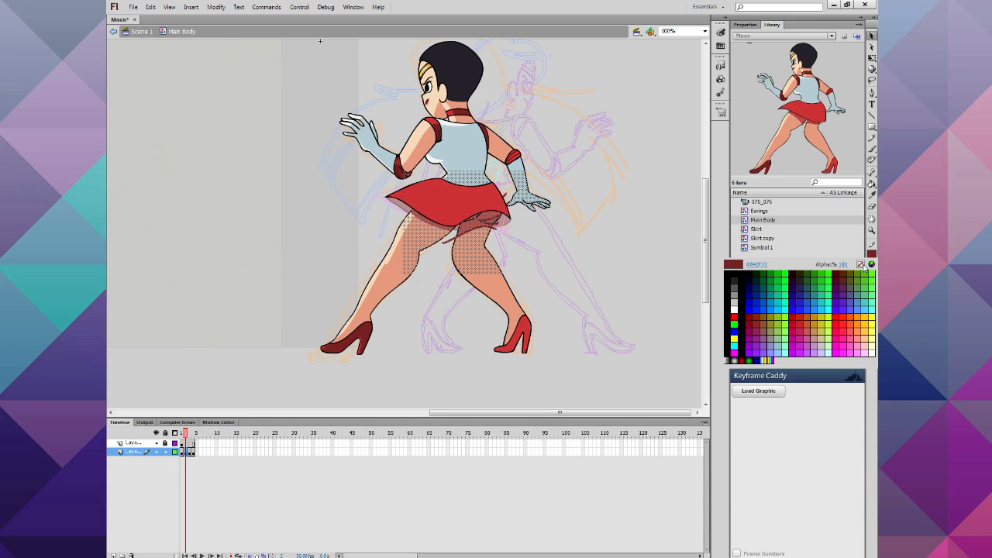
click(860, 265)
click(623, 271)
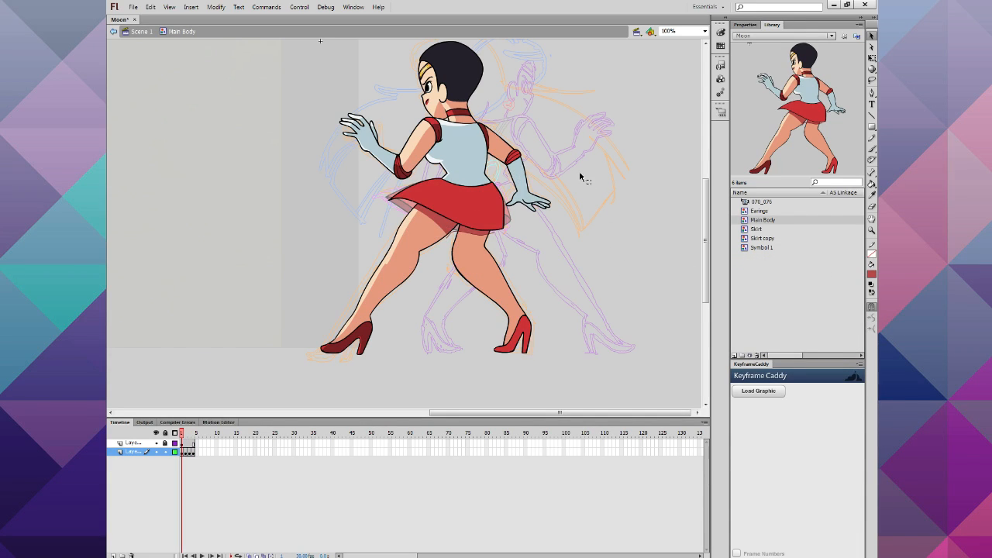
Step: Remove the shadow guide lines from both thighs on frame 1 by setting the selection's stroke to none
click(871, 57)
drag(387, 285, 551, 191)
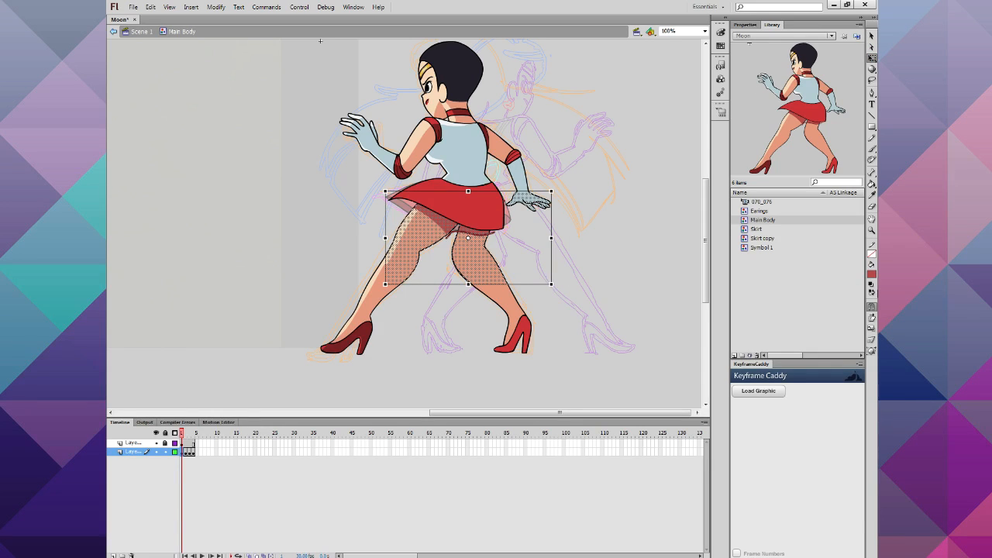
click(870, 256)
click(861, 262)
click(651, 309)
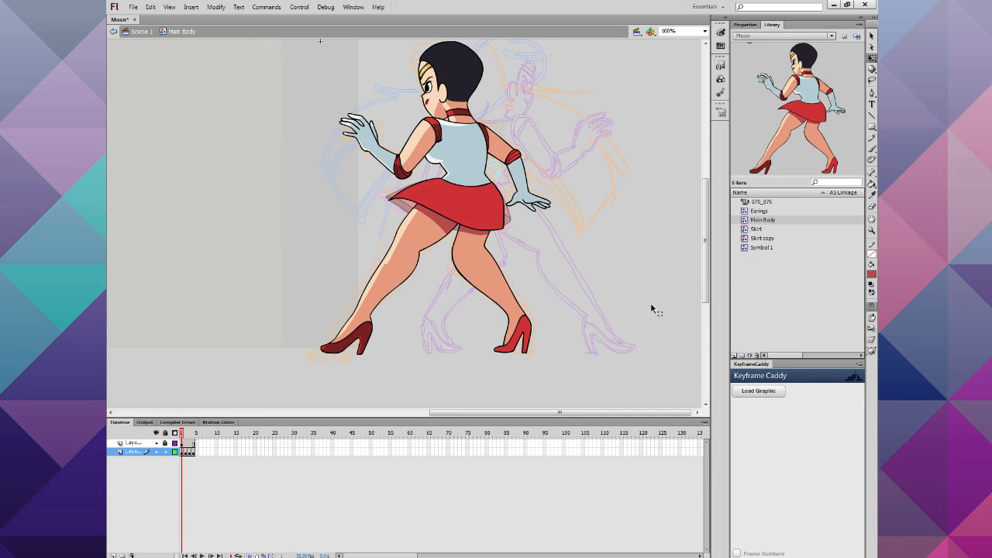
Step: Remove the thigh shadow guide lines on frames 3 and 4 with a stroke of none, and play the animation
key(period)
key(period)
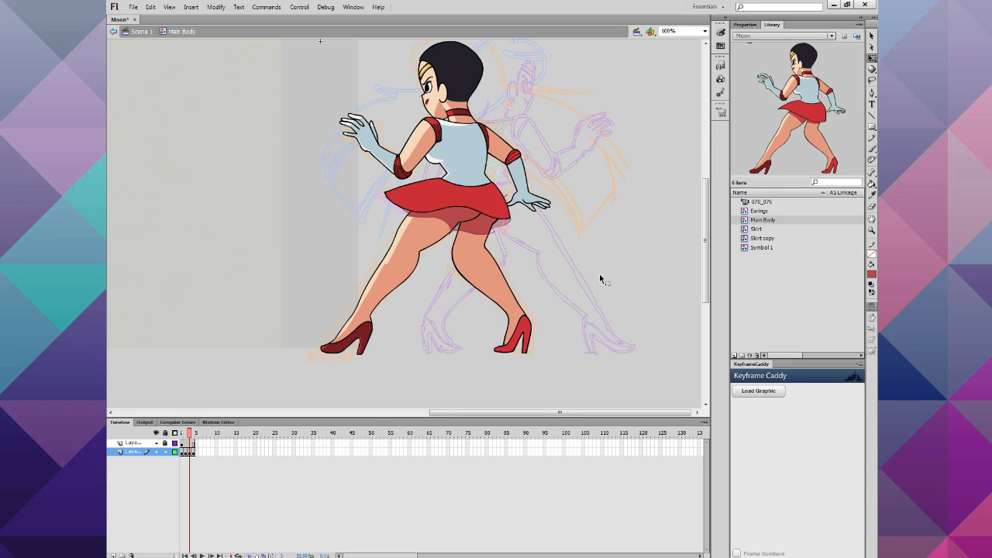
drag(562, 176, 419, 261)
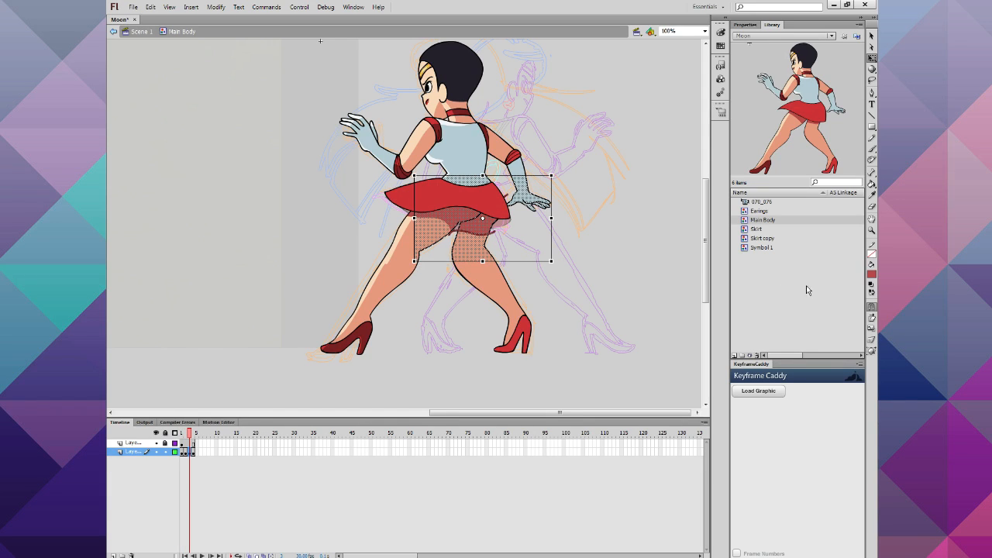
click(871, 259)
click(861, 262)
key(period)
drag(598, 177, 409, 284)
click(871, 254)
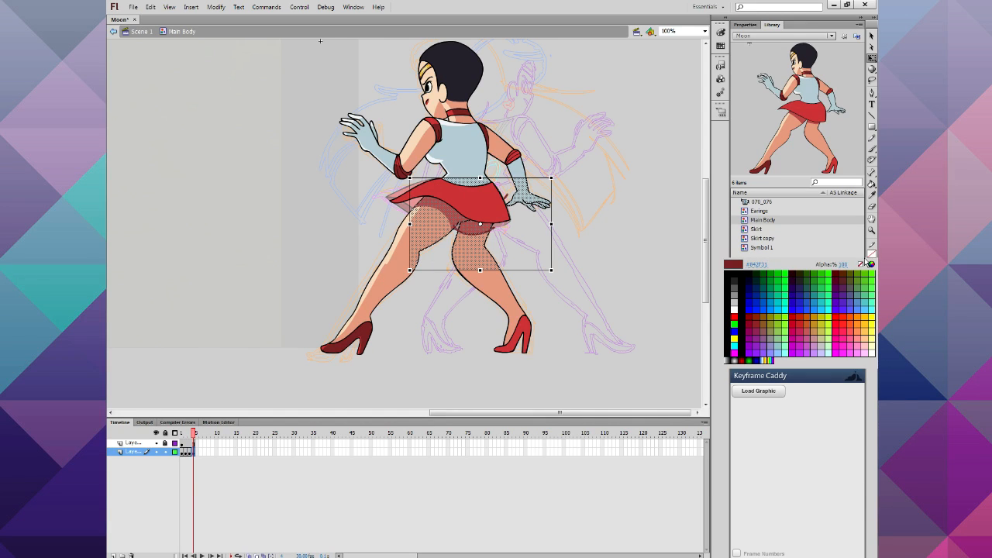
click(861, 260)
key(Return)
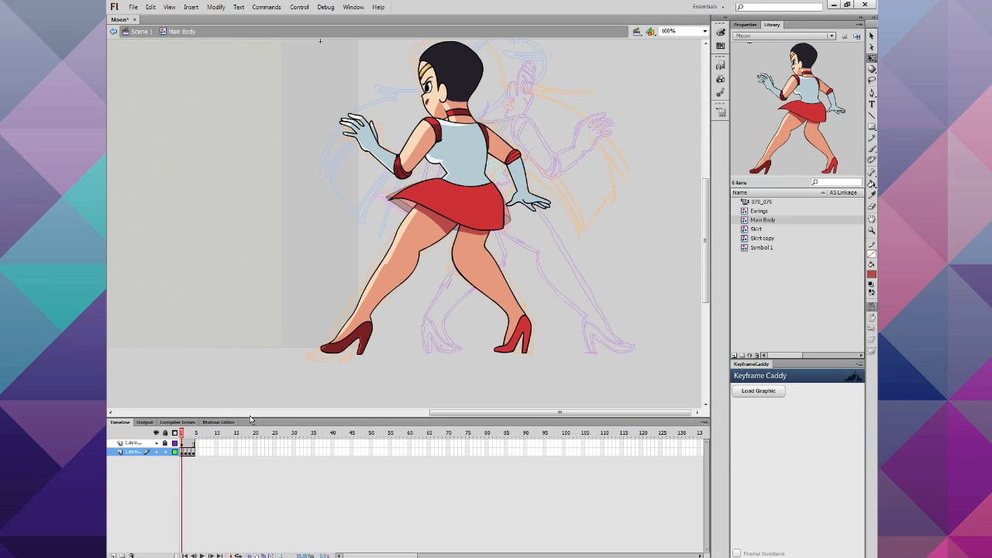
Step: Draw a lower skirt-shadow edge across the rear thigh on frames 1, 2, 3 and 4 with the Pencil tool
click(870, 230)
click(441, 233)
click(449, 253)
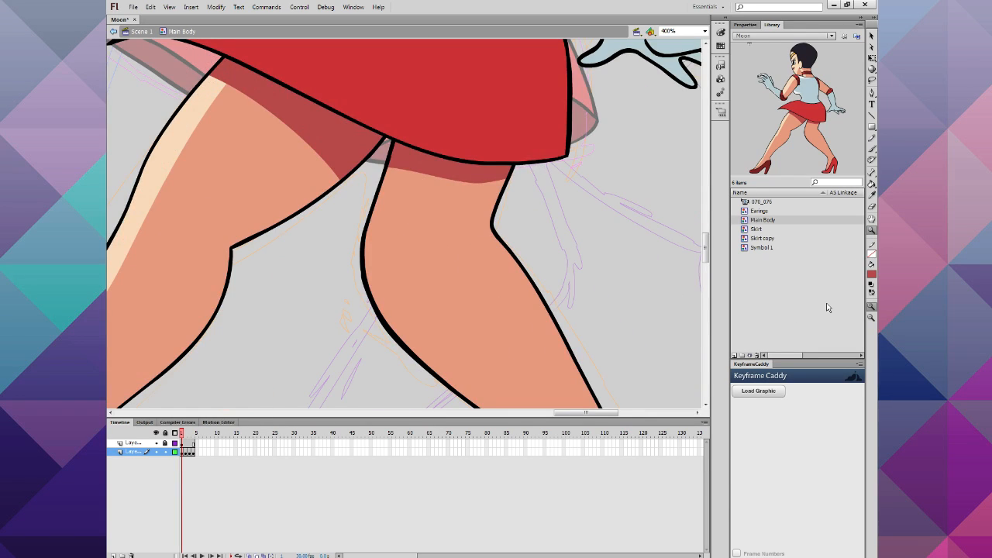
click(871, 139)
mouse_move(508, 214)
mouse_down()
mouse_move(482, 209)
mouse_move(387, 224)
mouse_move(329, 258)
mouse_up()
key(.)
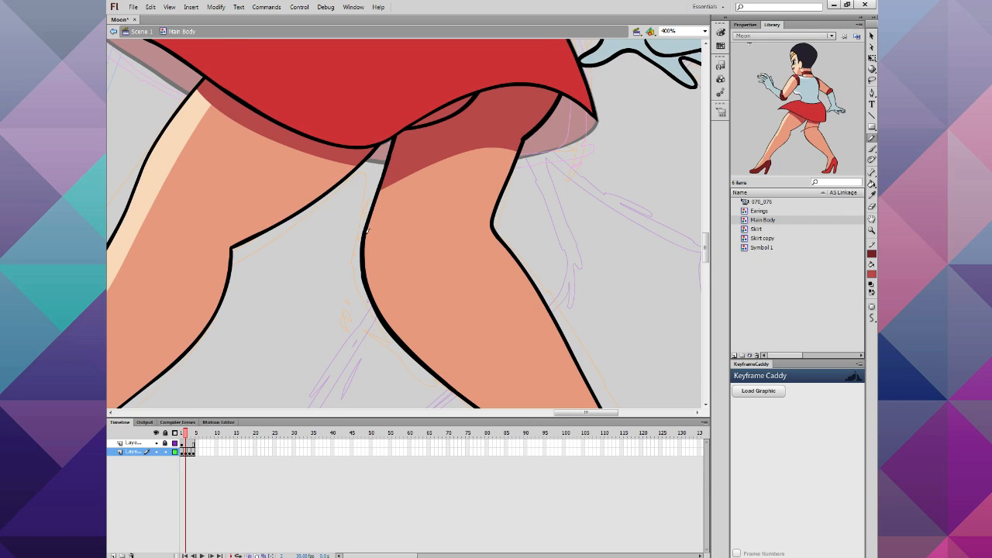
mouse_move(513, 165)
mouse_down()
mouse_move(443, 173)
mouse_move(343, 223)
mouse_up()
key(.)
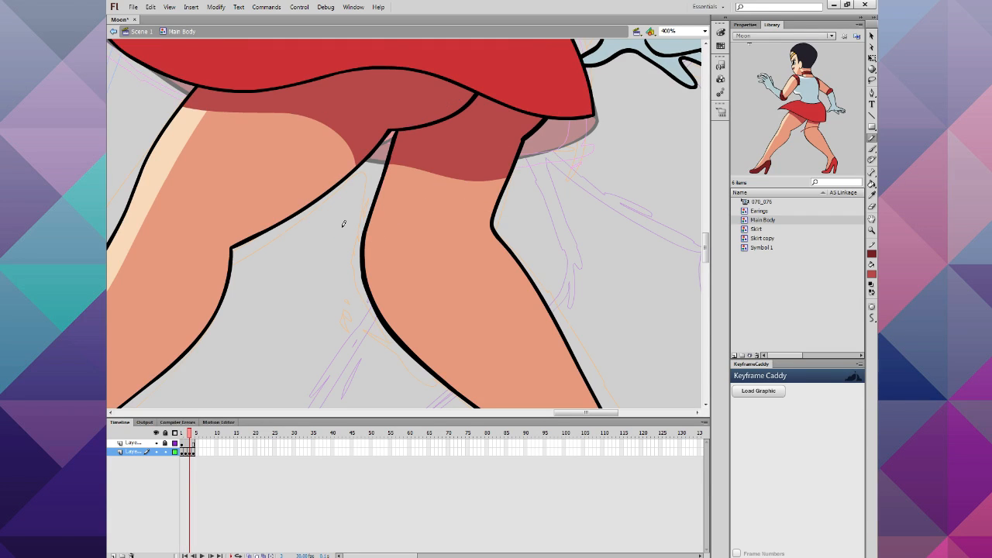
mouse_move(511, 193)
mouse_down()
mouse_move(468, 208)
mouse_move(383, 177)
mouse_move(352, 176)
mouse_up()
key(.)
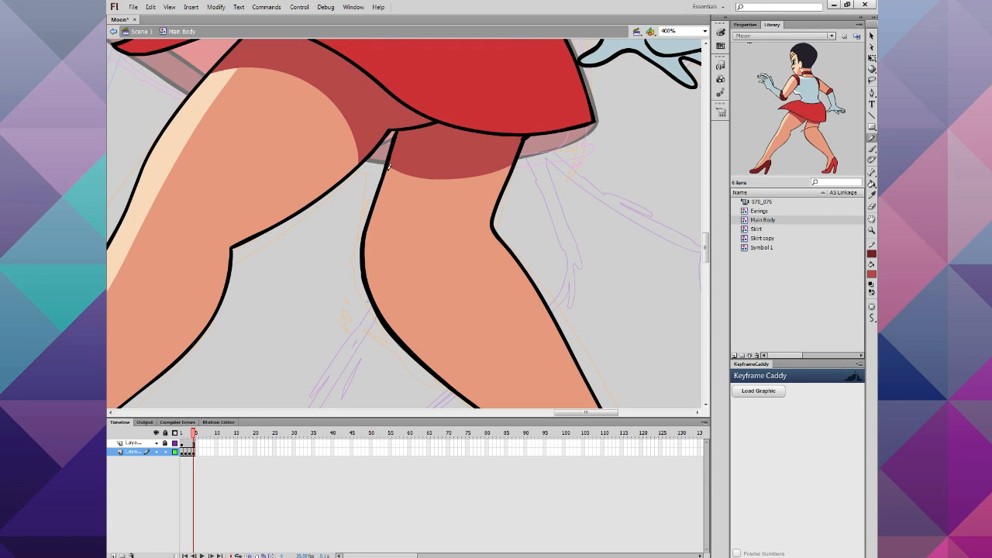
mouse_move(509, 212)
mouse_down()
mouse_move(476, 218)
mouse_move(387, 195)
mouse_move(337, 204)
mouse_up()
Step: Fill the rear thigh down to the new shadow edge with the shadow red on all four frames
click(871, 186)
click(459, 184)
click(454, 187)
click(432, 163)
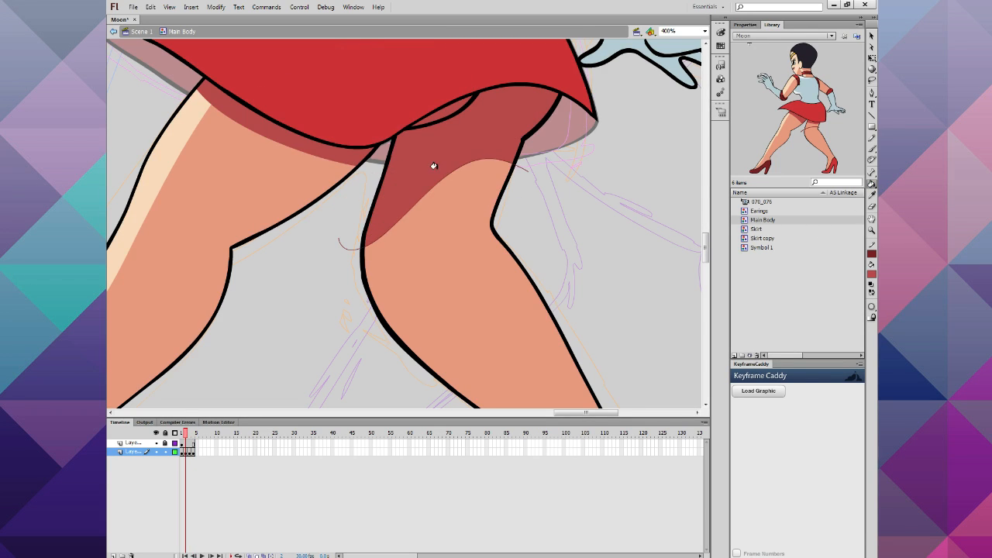
click(419, 164)
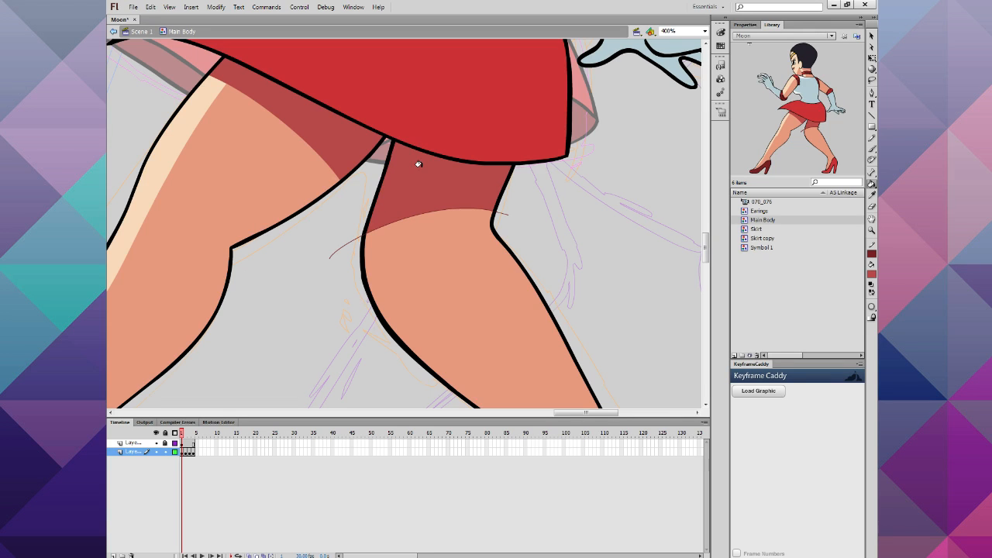
Step: Draw a curved shadow edge down the inner side of the rear leg on frame 1 and fill it with the shadow red
key(ctrl+1)
key(.)
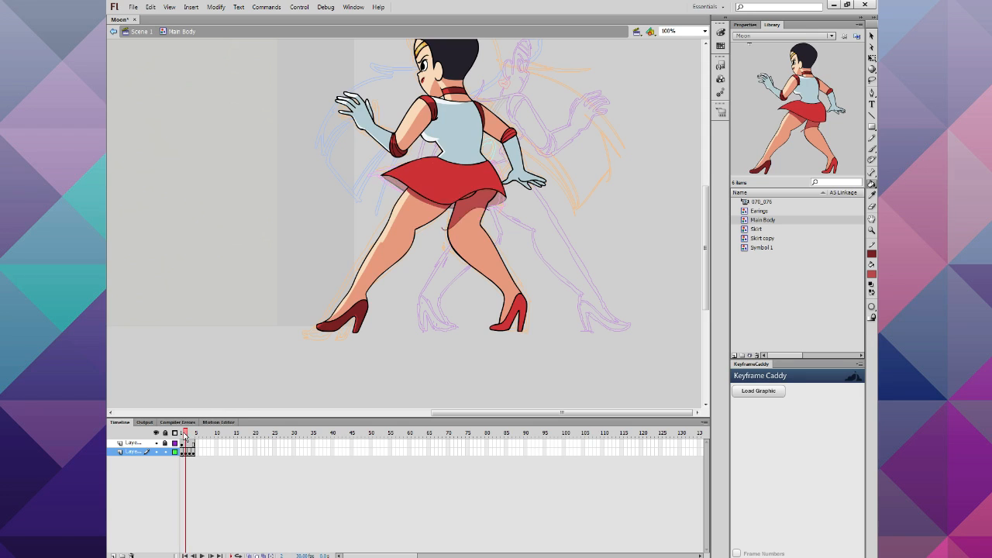
click(870, 140)
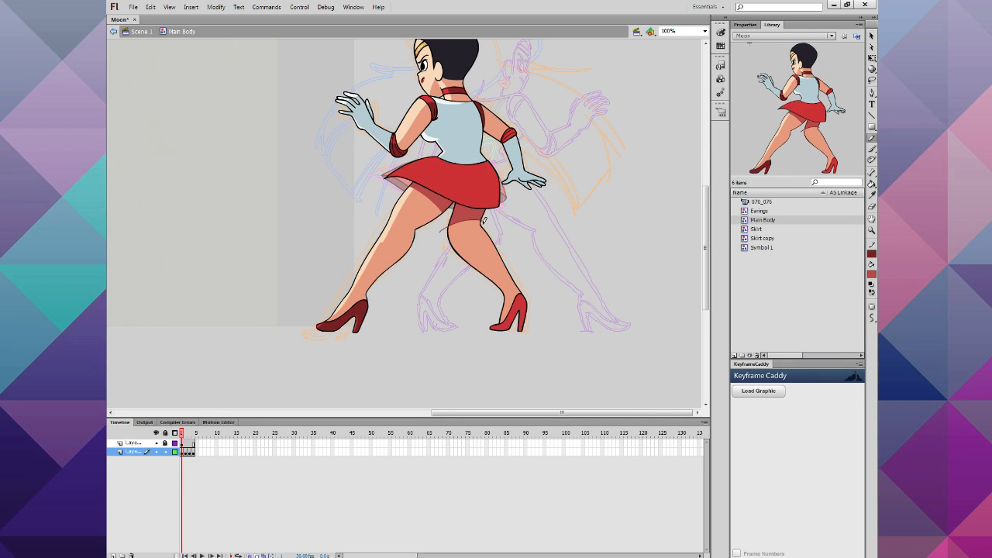
drag(464, 255, 487, 274)
click(871, 183)
click(449, 225)
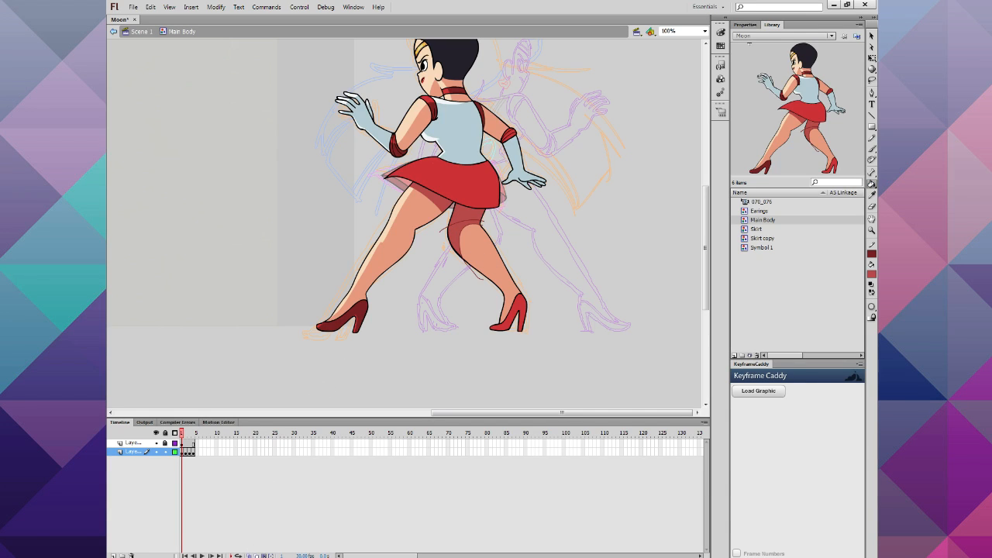
Step: Select the legs across all four frames with multiple-frame editing, set the stroke to none, and turn multiple-frame editing off
click(263, 556)
drag(187, 434, 259, 446)
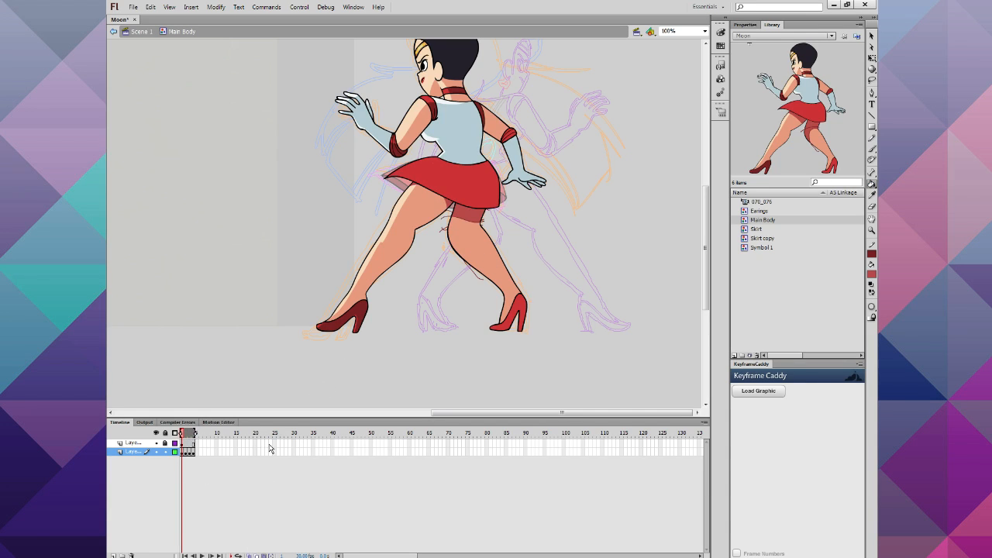
click(871, 36)
drag(654, 124, 418, 308)
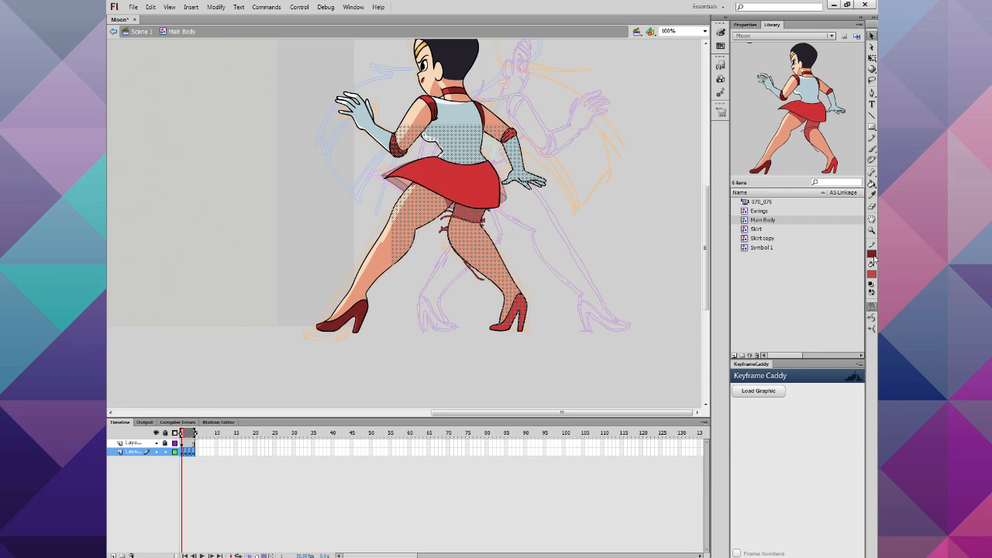
click(871, 257)
click(862, 266)
click(636, 290)
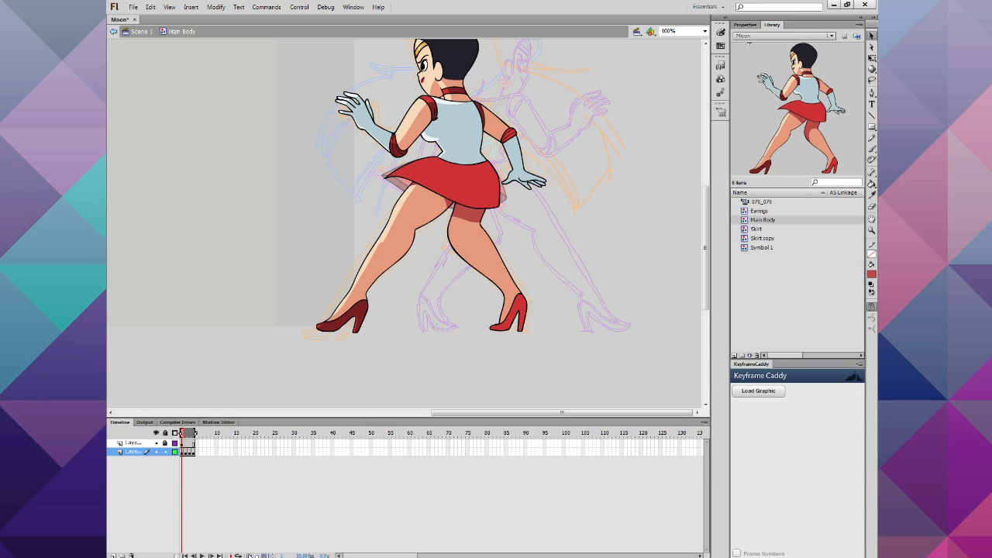
click(263, 556)
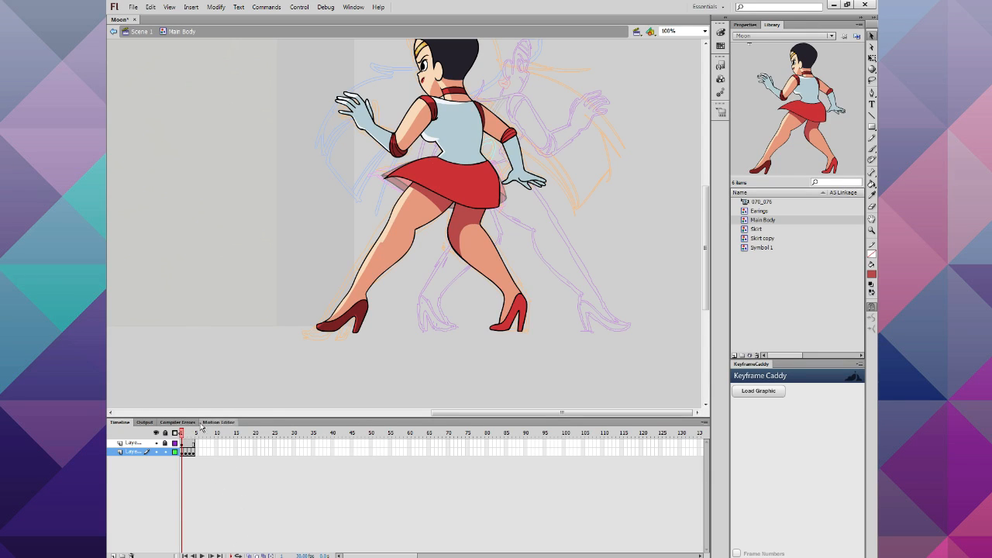
Step: Select the shaded rear leg on frame 1 with the Lasso tool and copy it
click(872, 81)
mouse_move(512, 229)
mouse_down()
mouse_move(479, 207)
mouse_move(441, 218)
mouse_move(443, 259)
mouse_move(492, 309)
mouse_move(602, 315)
mouse_move(634, 263)
mouse_up()
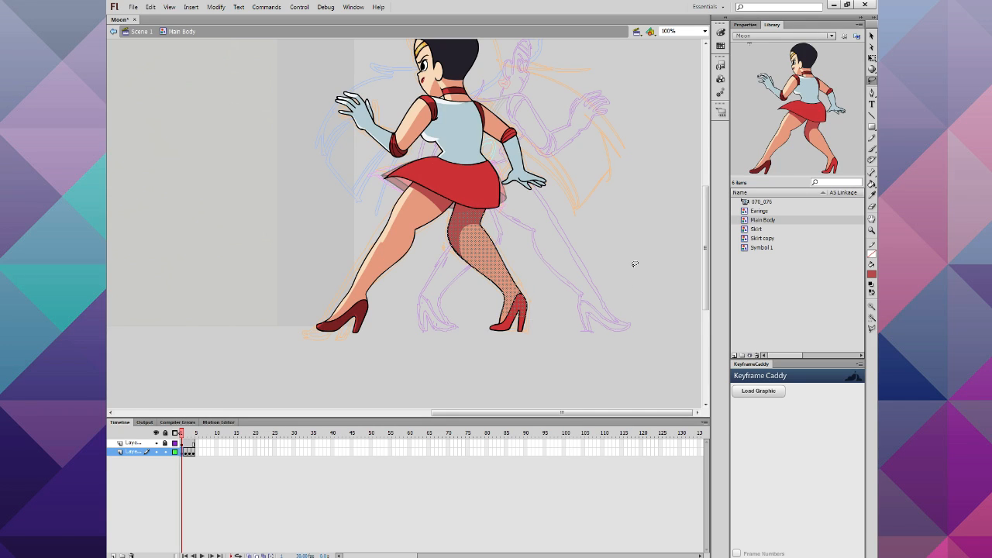
click(147, 9)
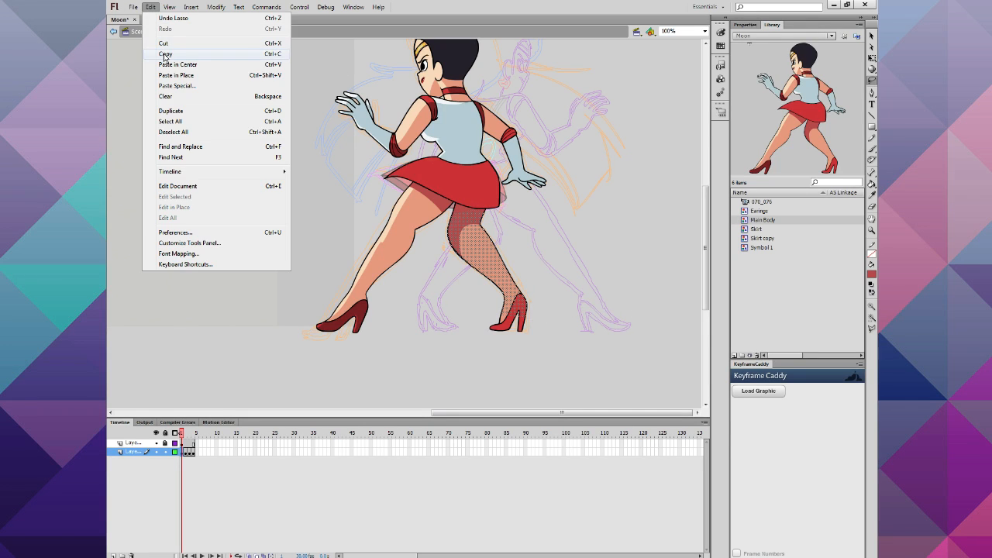
click(165, 50)
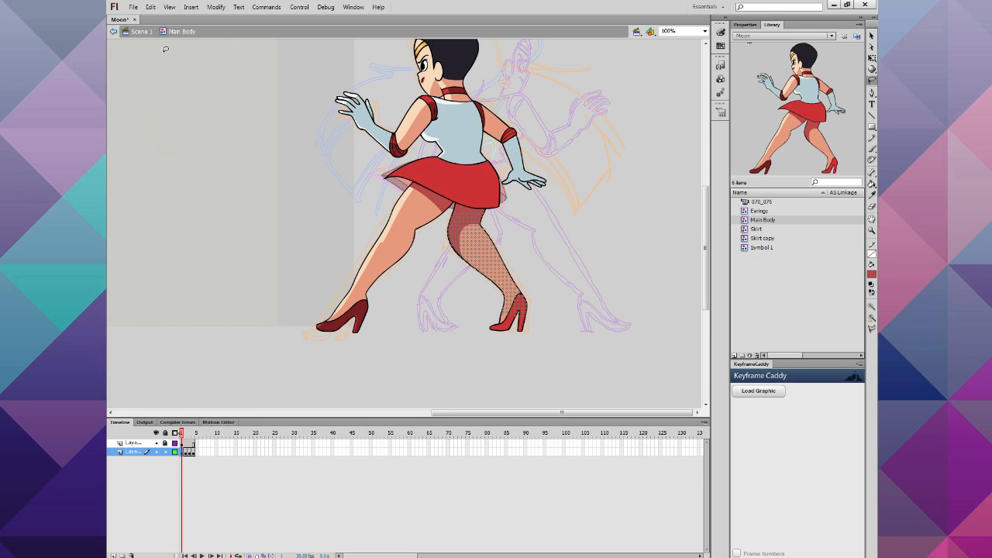
Step: Paste the copied shaded rear leg in place on frame 2
key(period)
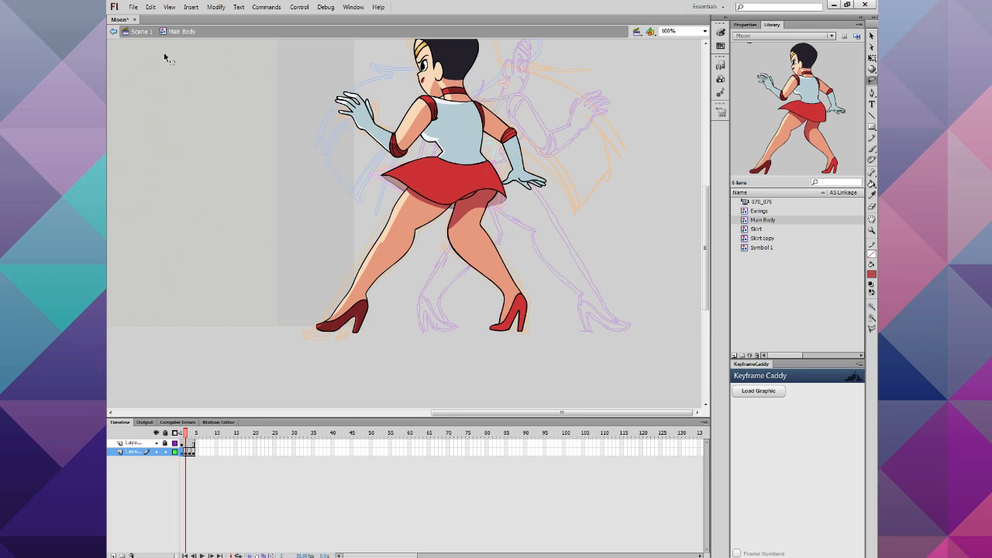
key(comma)
key(period)
click(154, 10)
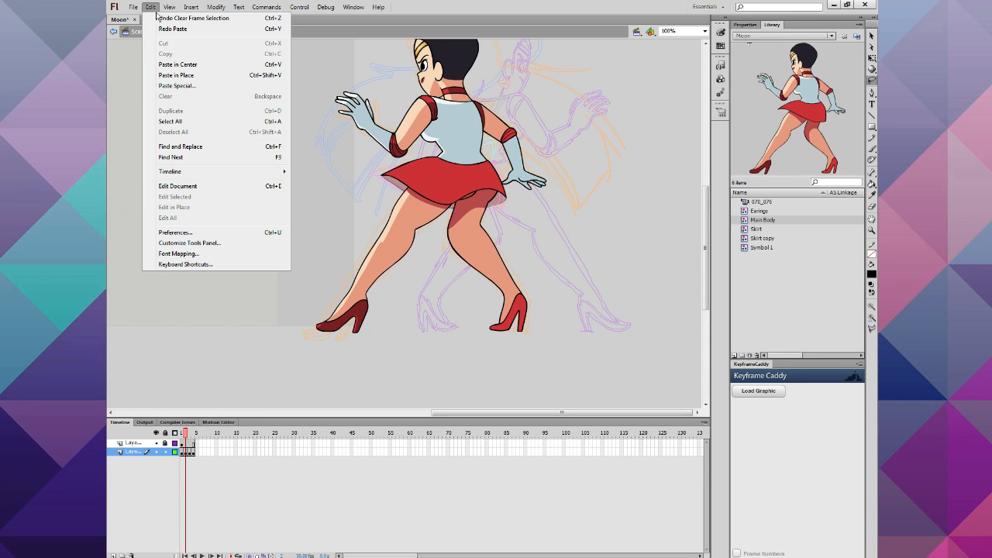
click(183, 86)
click(579, 250)
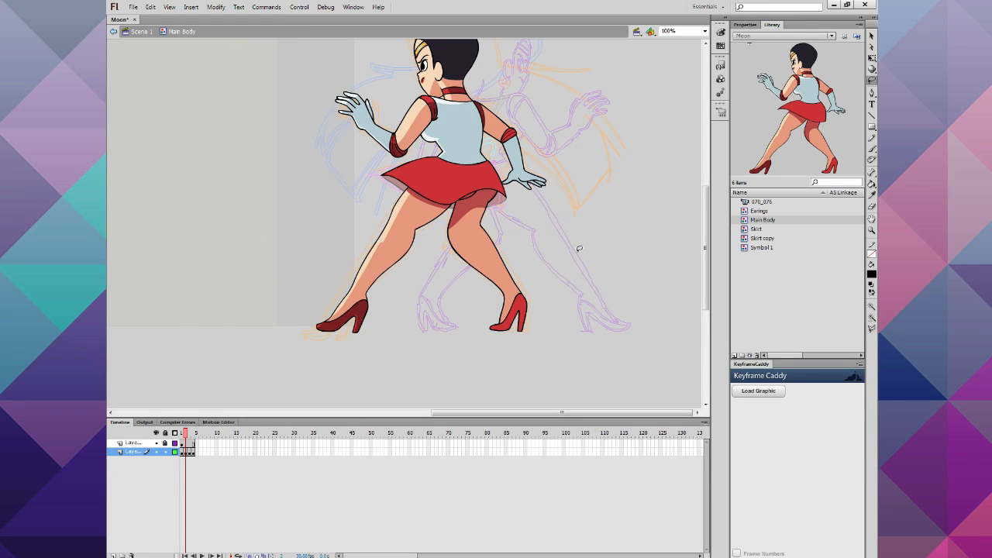
click(150, 7)
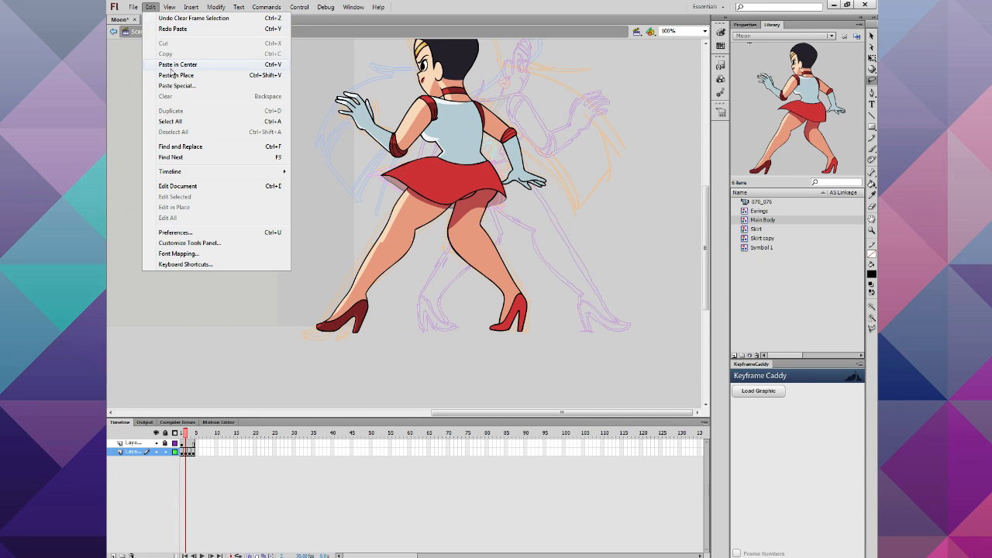
click(174, 75)
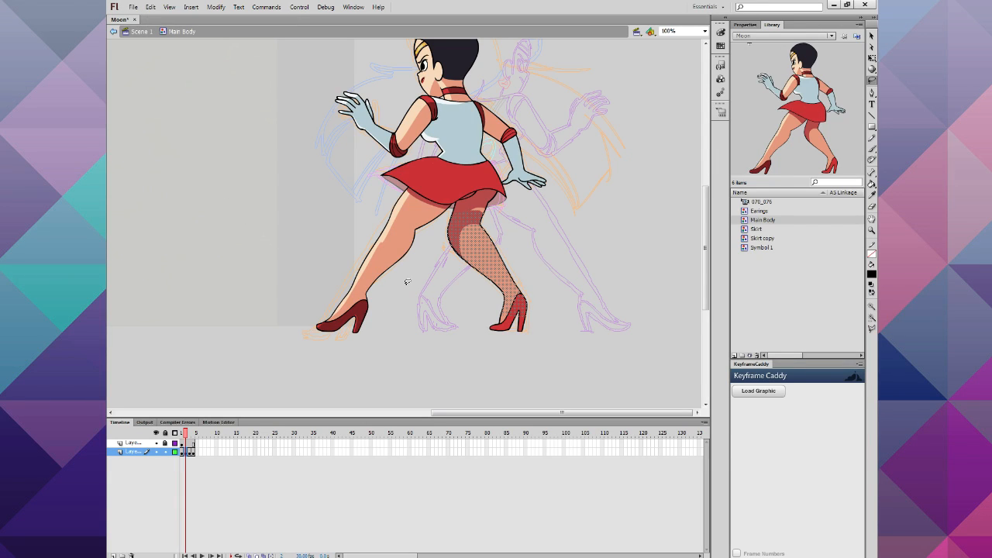
Step: Paste the same shaded rear leg in place on frames 3 and 4
key(.)
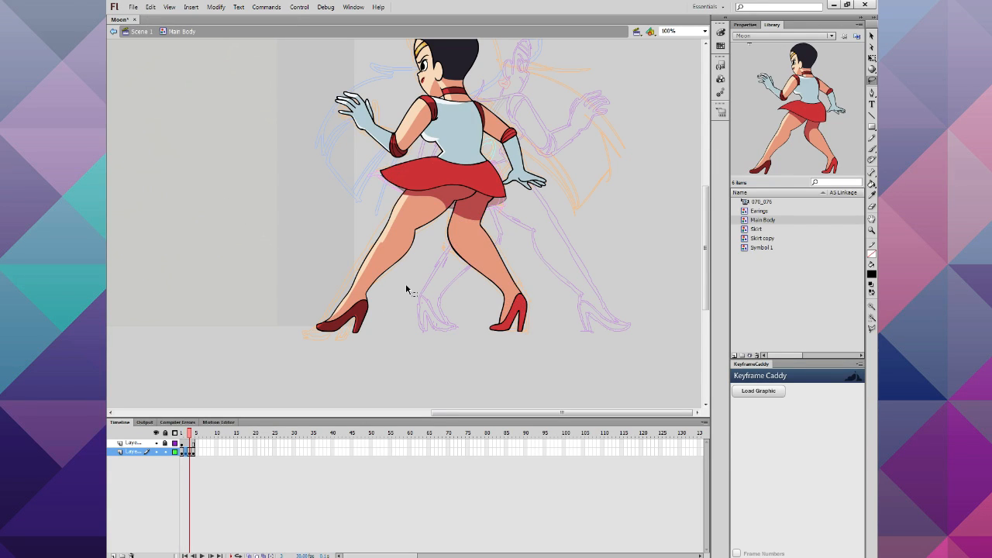
key(ctrl+shift+v)
key(.)
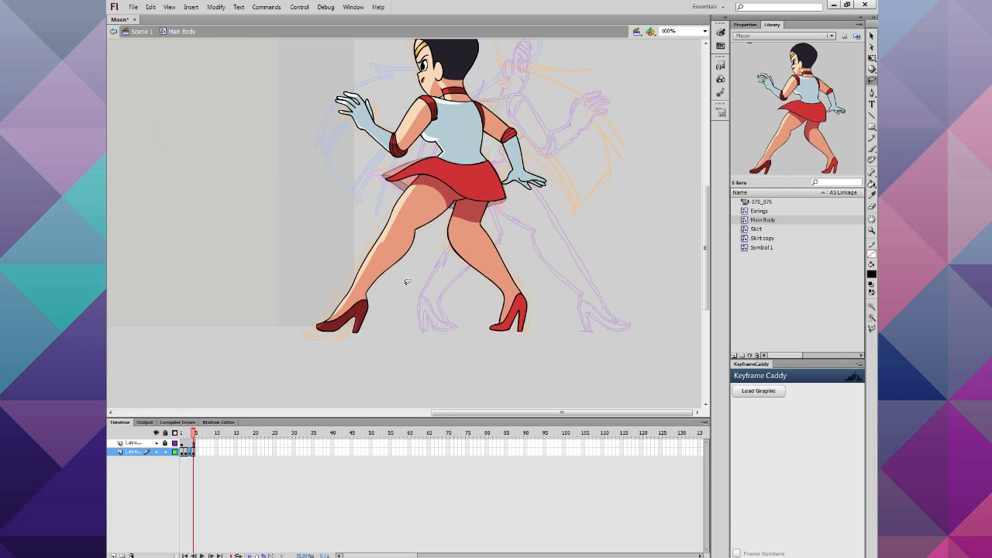
key(ctrl+shift+v)
click(405, 285)
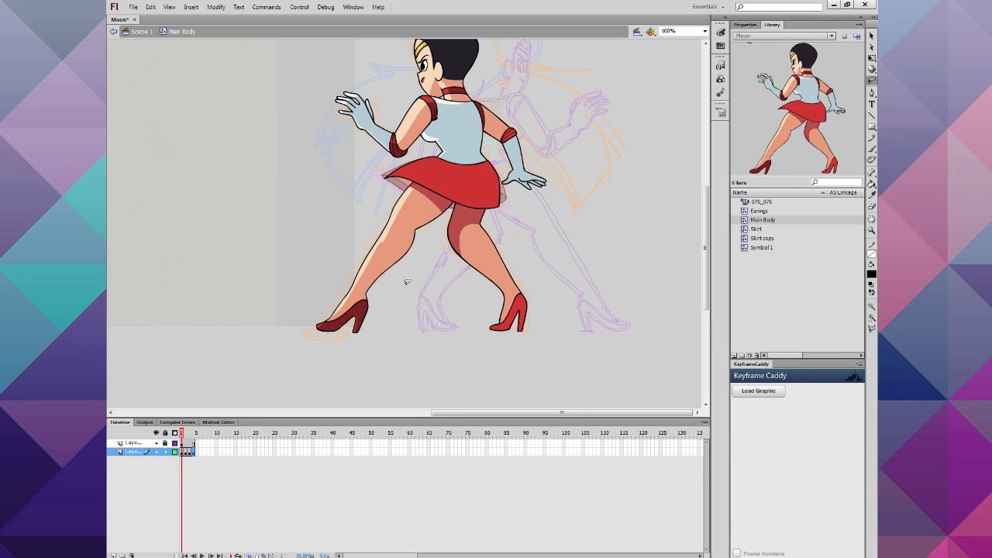
Step: Fill the unshaded patch on the rear thigh of frame 2 with the sampled shadow red and play the animation
key(.)
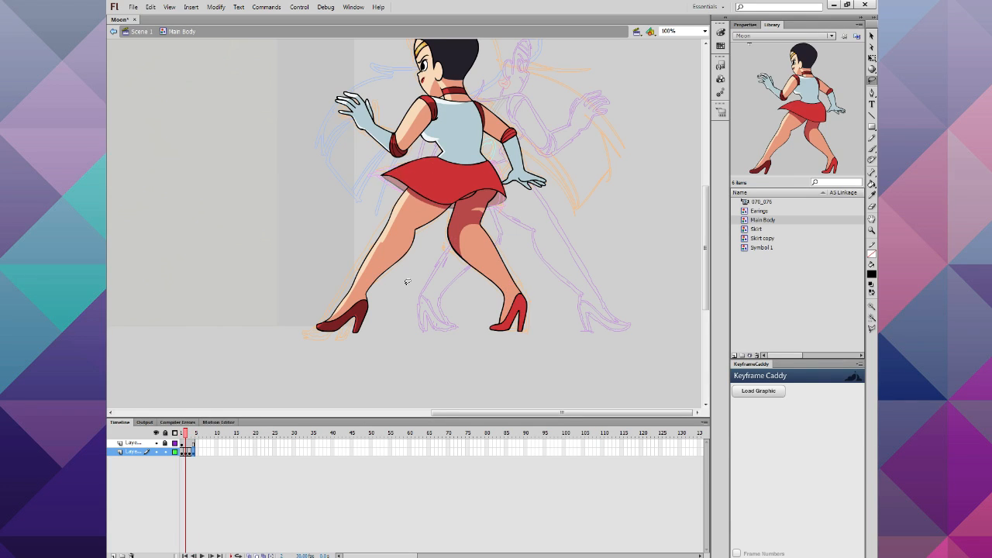
click(871, 277)
click(473, 216)
click(872, 183)
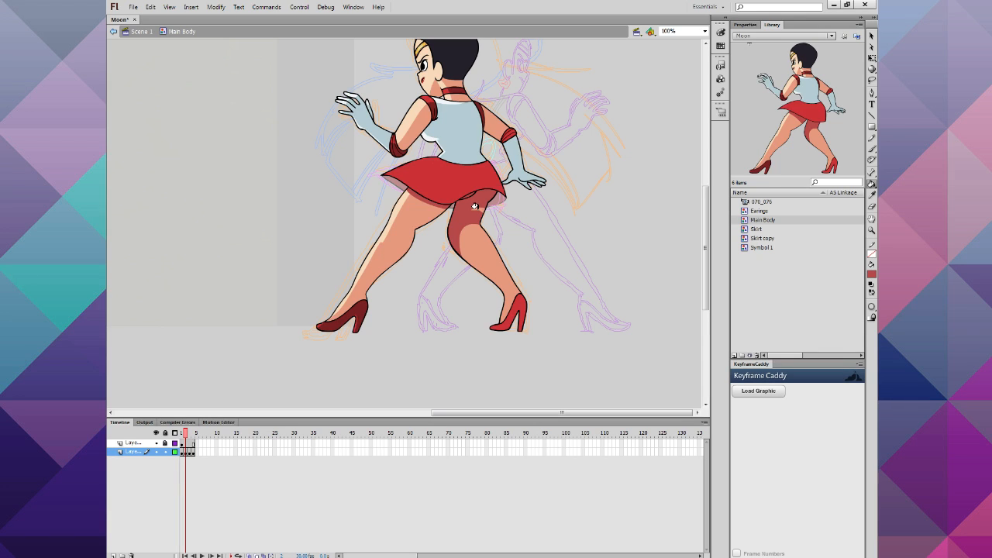
key(Return)
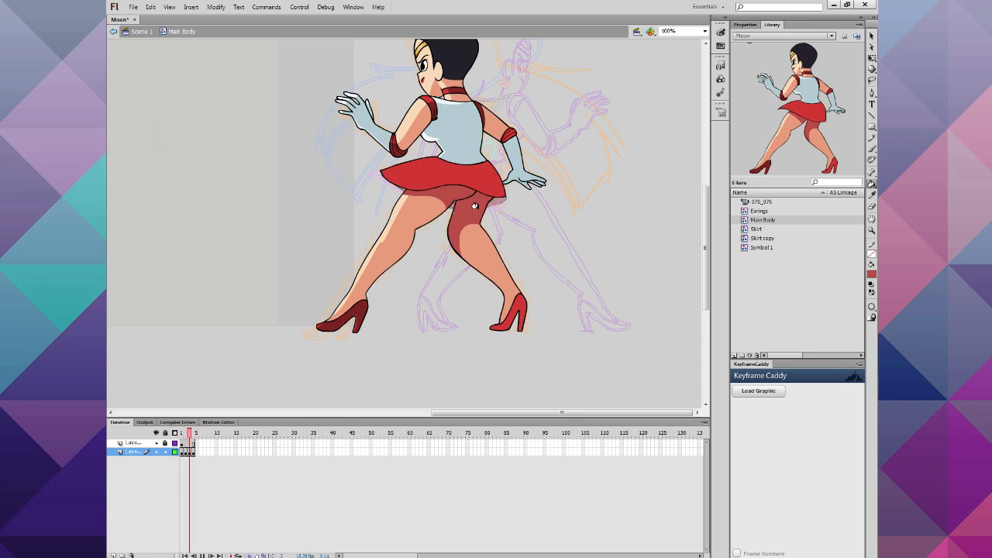
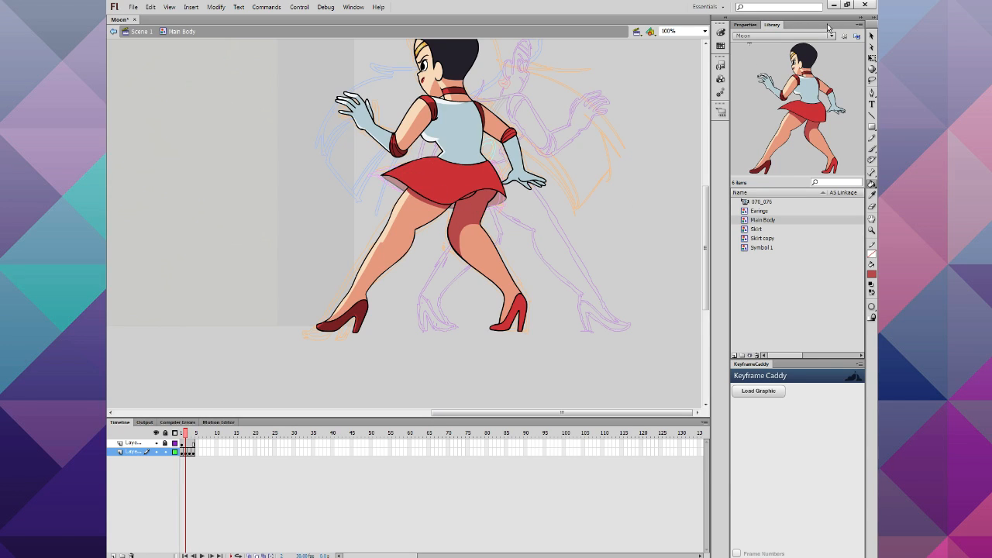
Step: Delete the skirt reference layer from the Main Body symbol, return to Scene 1 and play the animation
click(872, 37)
click(143, 443)
right_click(143, 444)
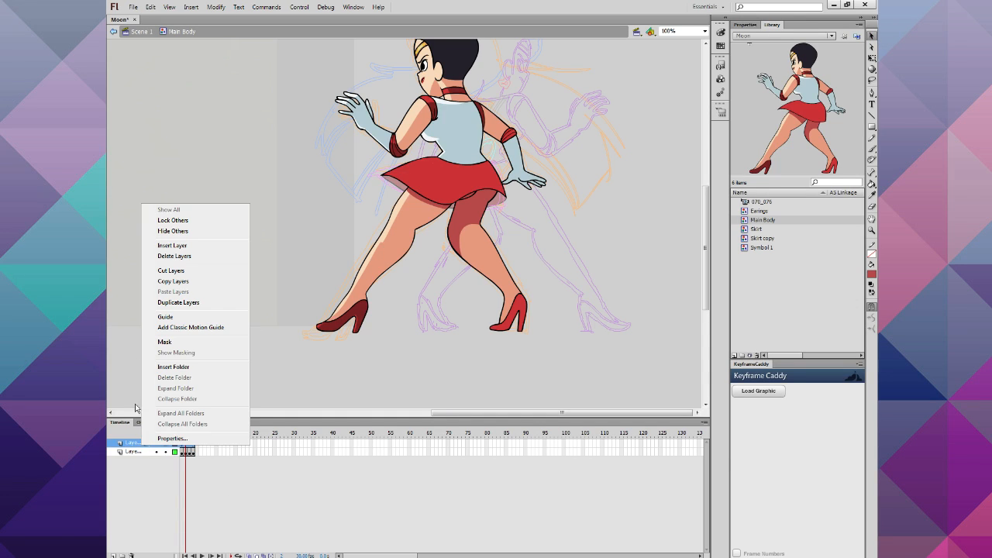
click(162, 256)
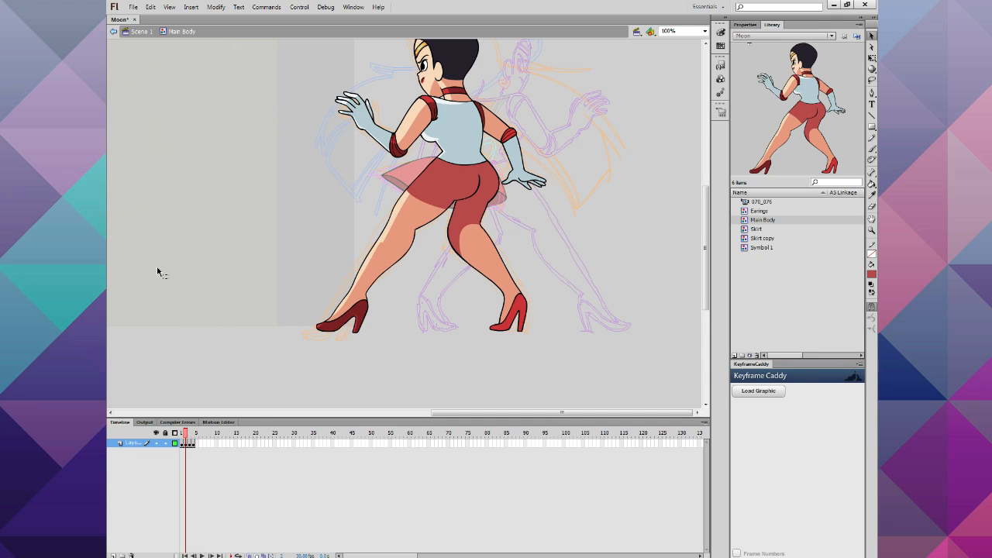
click(138, 31)
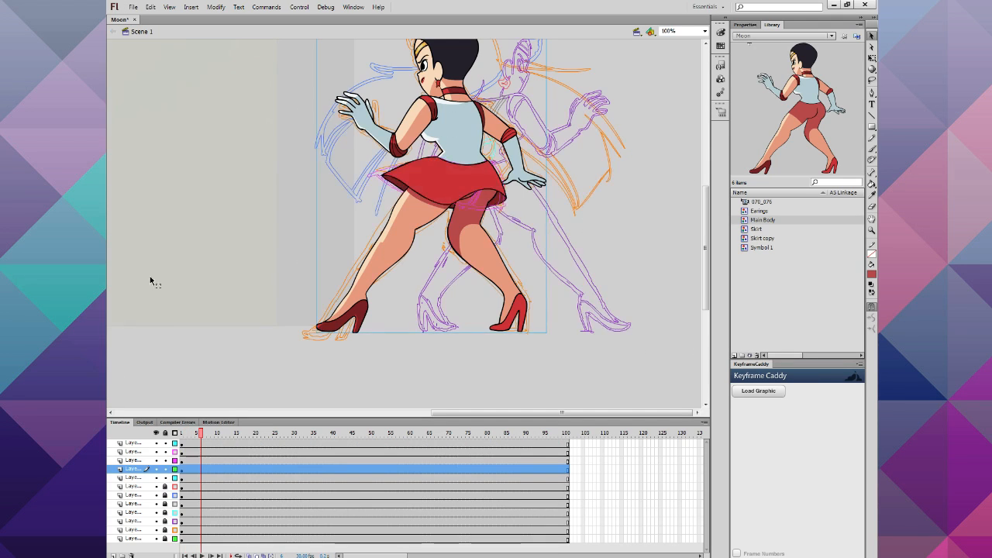
key(Return)
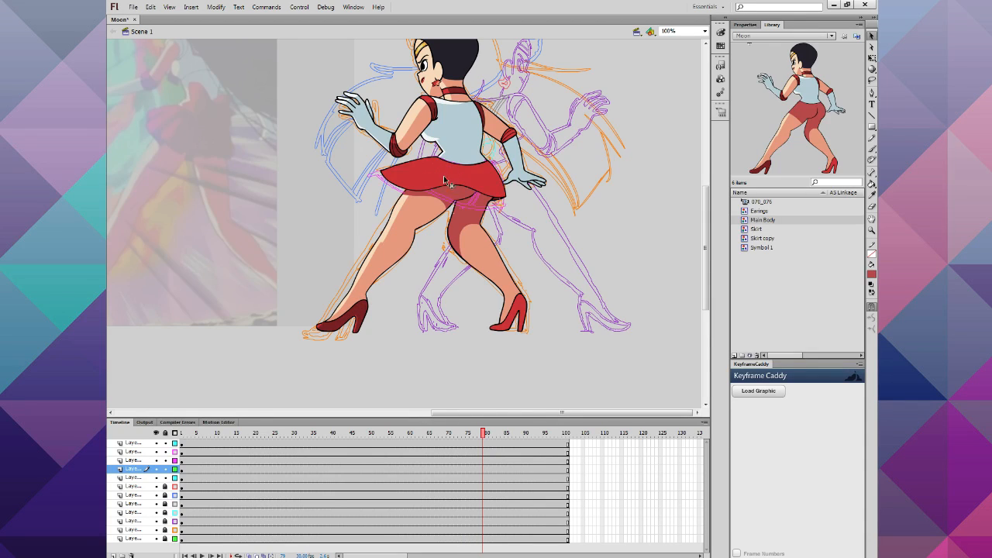
Step: Open the Skirt symbol at frame 1, delete its hidden guide layer and add a new layer above the skirt artwork
double_click(417, 169)
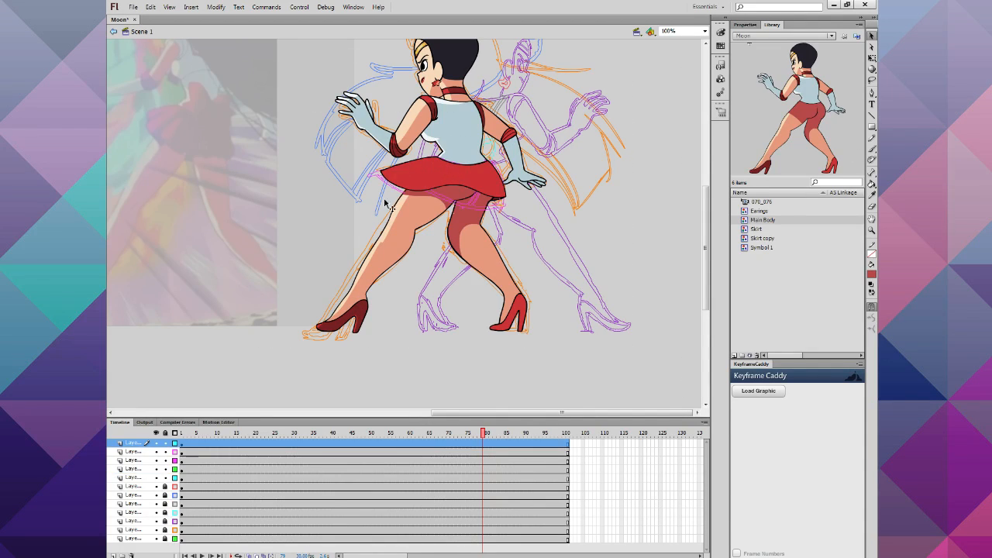
click(295, 317)
click(180, 442)
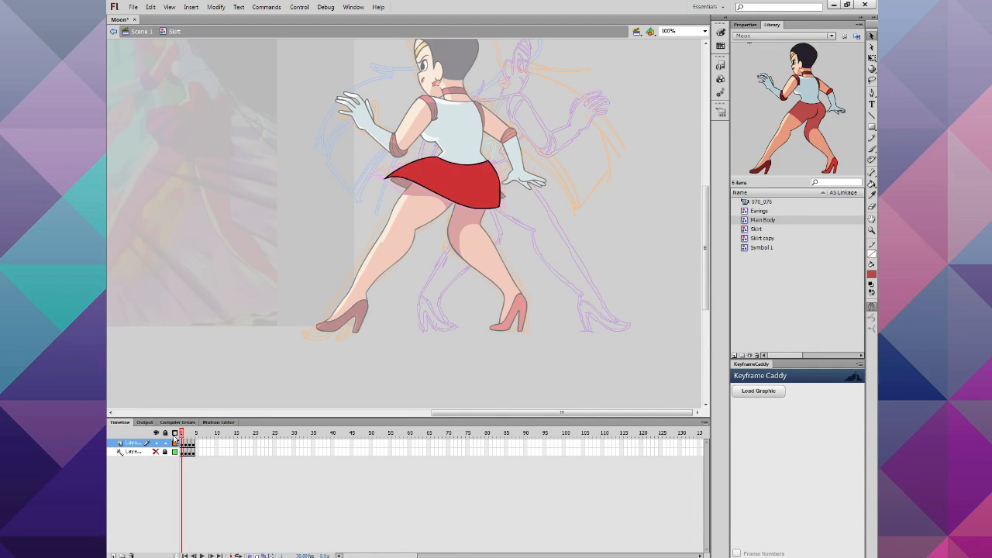
shift+click(135, 453)
right_click(136, 454)
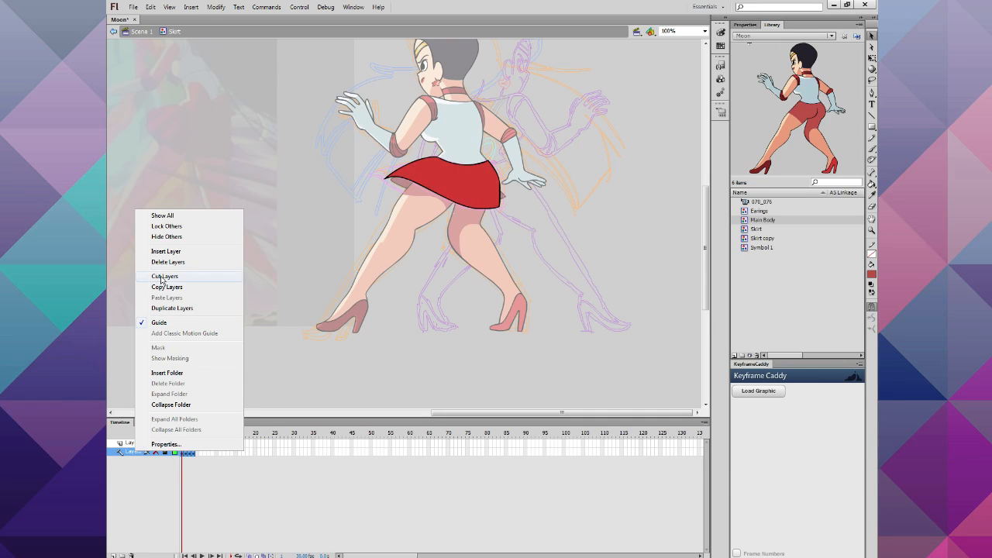
click(159, 265)
click(113, 556)
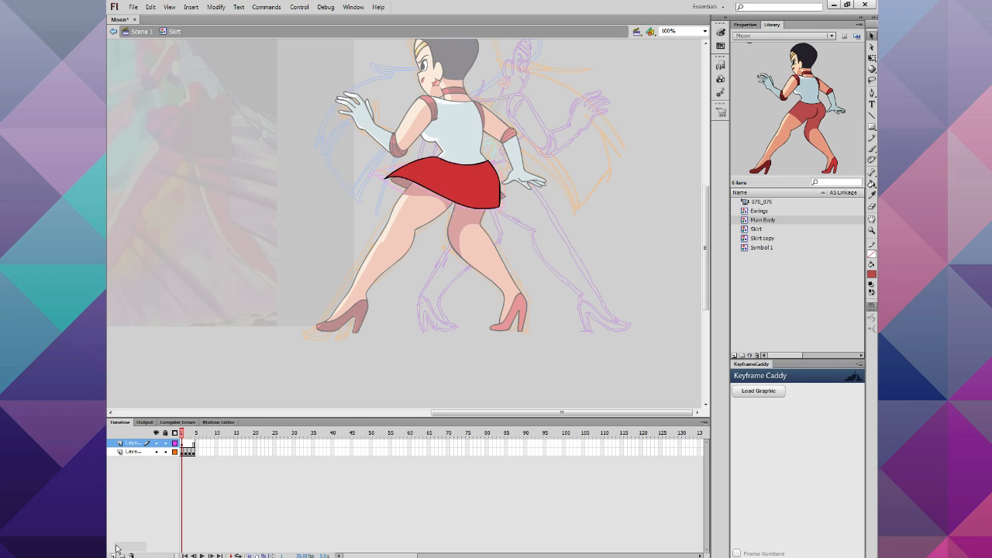
Step: Draw pairs of thin, curved dark-red fold lines down across the skirt with the Pencil tool on the new layer
click(871, 231)
click(407, 221)
click(485, 241)
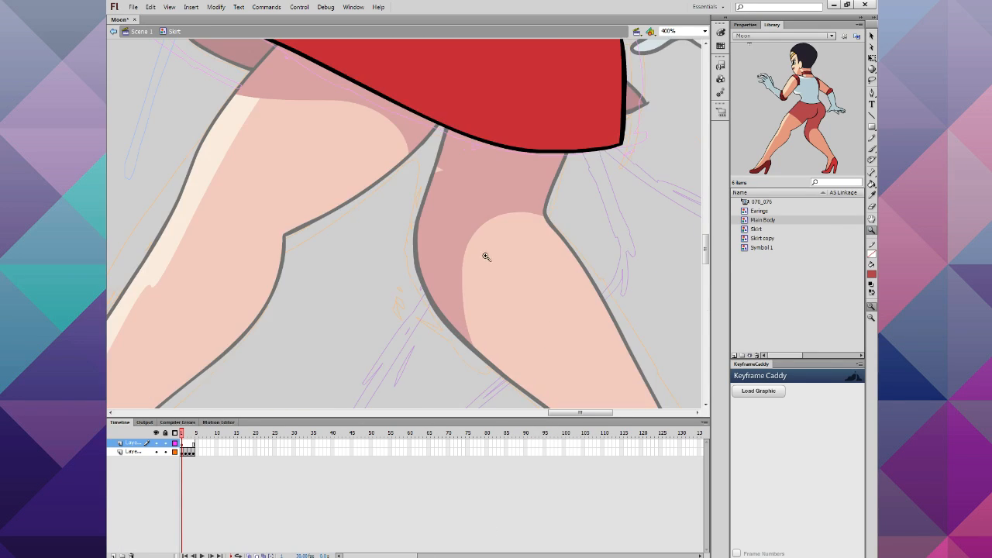
click(471, 270)
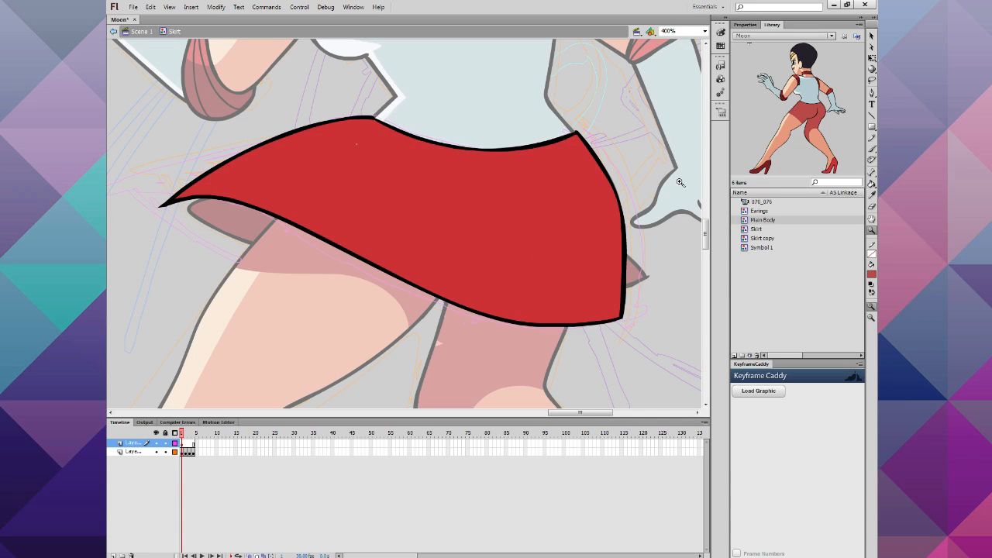
click(869, 139)
drag(561, 301, 534, 378)
mouse_move(437, 320)
mouse_down()
mouse_move(441, 299)
mouse_move(425, 326)
mouse_up()
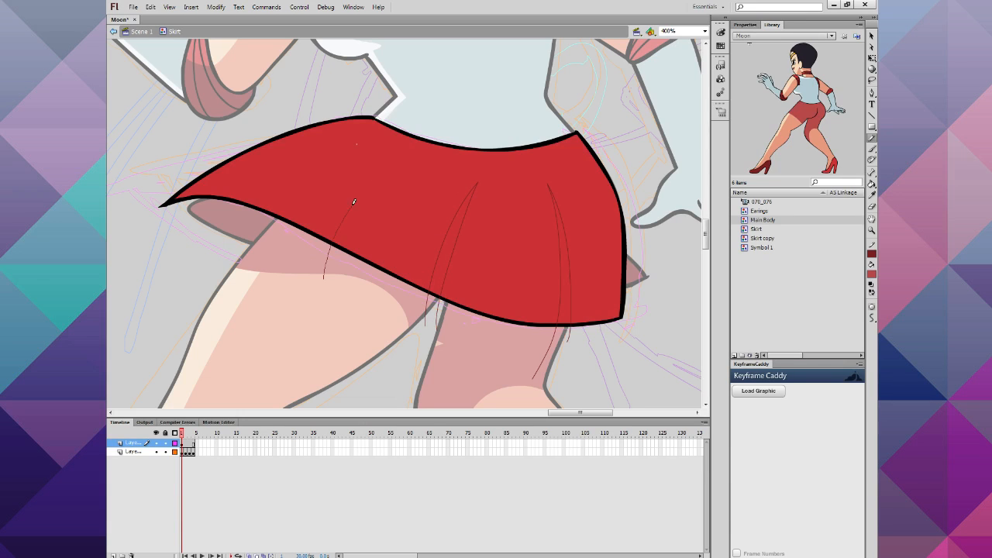
drag(304, 261, 303, 268)
drag(227, 237, 234, 202)
mouse_move(311, 139)
mouse_down()
mouse_move(237, 175)
mouse_move(204, 244)
mouse_up()
key(ctrl+z)
drag(208, 200, 180, 241)
drag(267, 208, 252, 287)
Step: Sample the skirt's red as the fill color, then replace it with the dark red of the skirt's underside from Scene 1
click(872, 148)
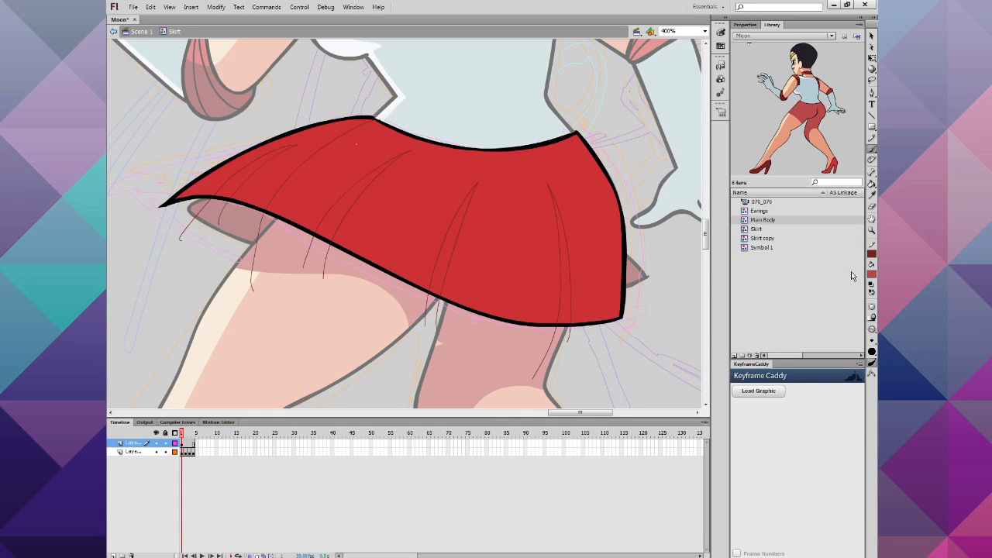
click(872, 276)
click(419, 160)
key(v)
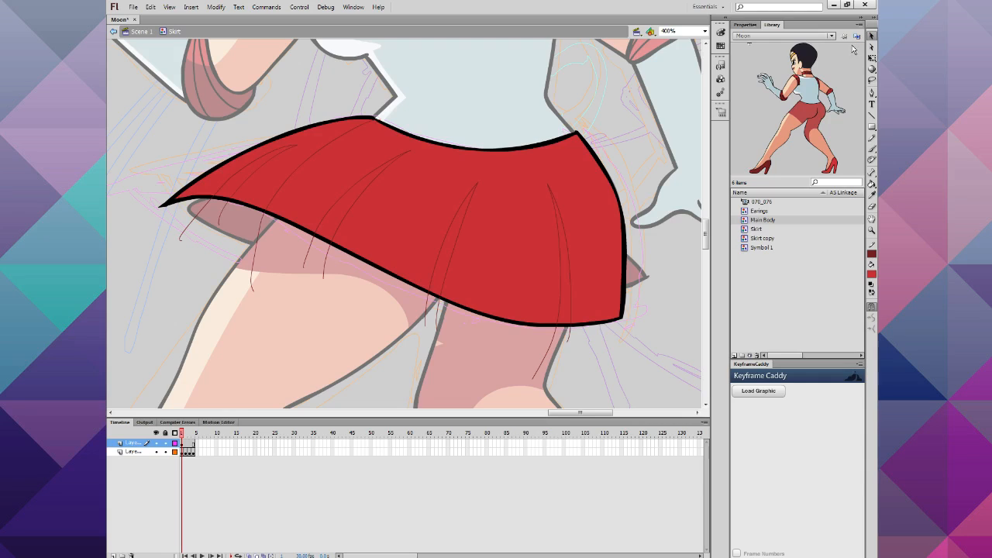
double_click(657, 162)
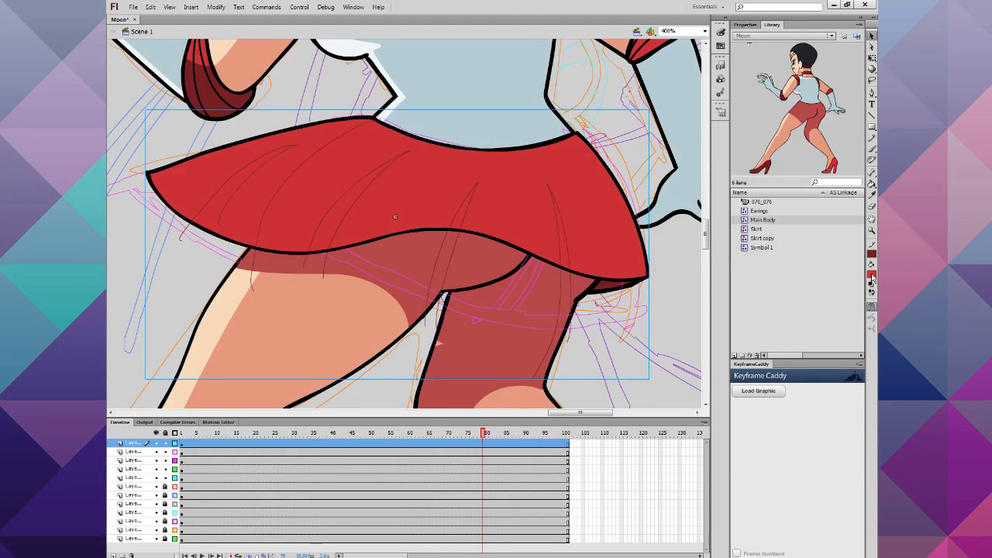
click(872, 274)
click(609, 285)
Step: Try filling the skirt on frame 3 of the Skirt symbol with the dark red, and undo the fill
double_click(587, 242)
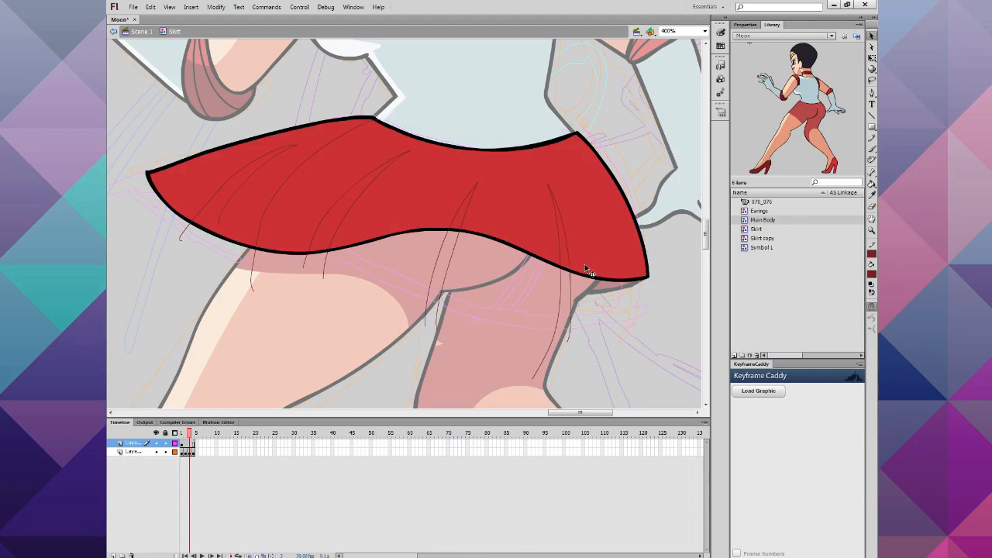
click(872, 184)
click(490, 186)
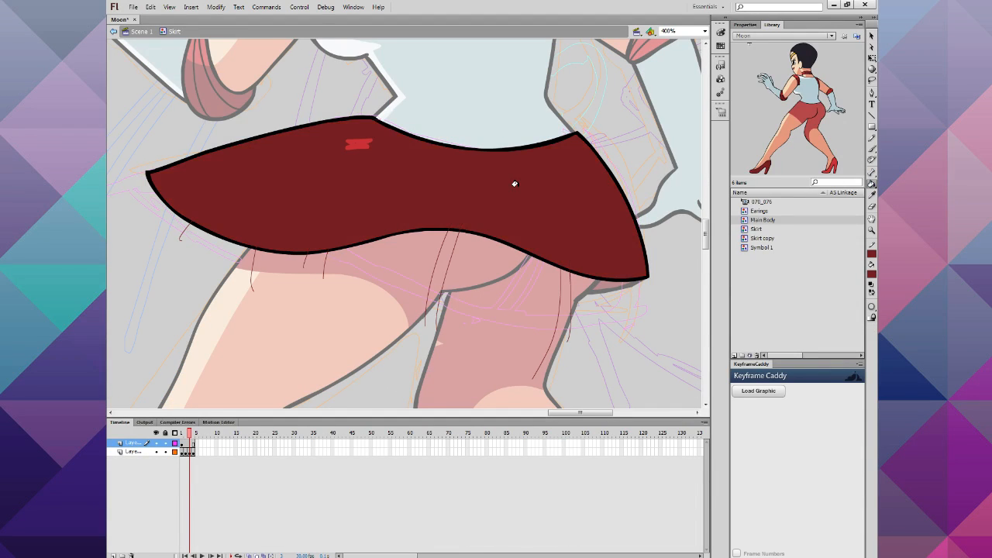
key(ctrl+z)
key(ctrl+e)
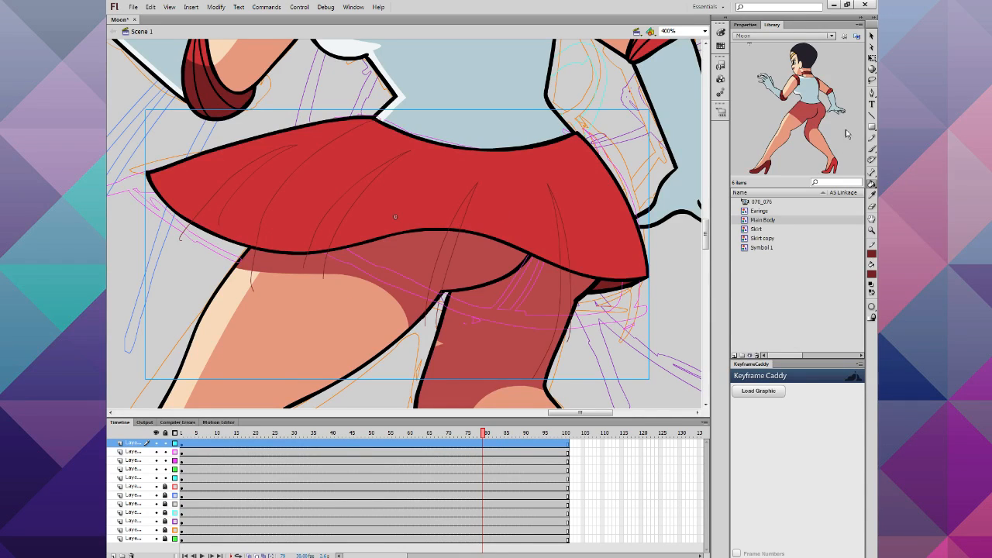
click(871, 37)
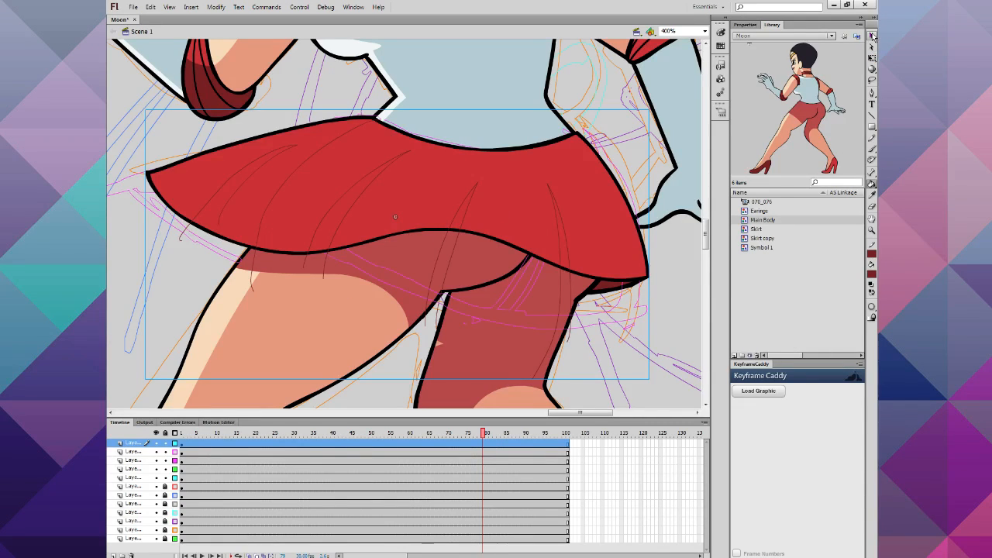
double_click(563, 226)
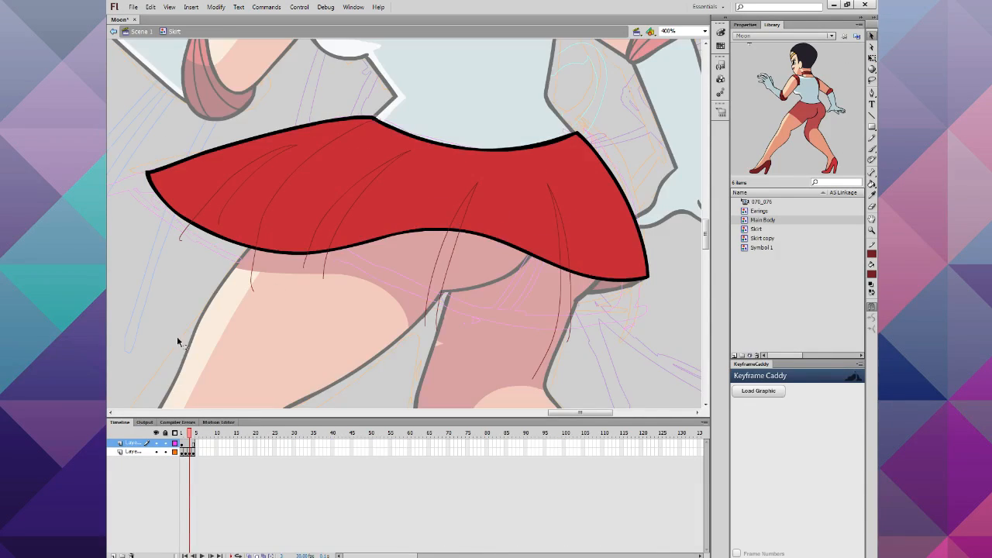
Step: Cut the fold lines from the upper layer and paste them in place onto the skirt artwork layer at frame 1
click(157, 444)
click(157, 444)
click(186, 443)
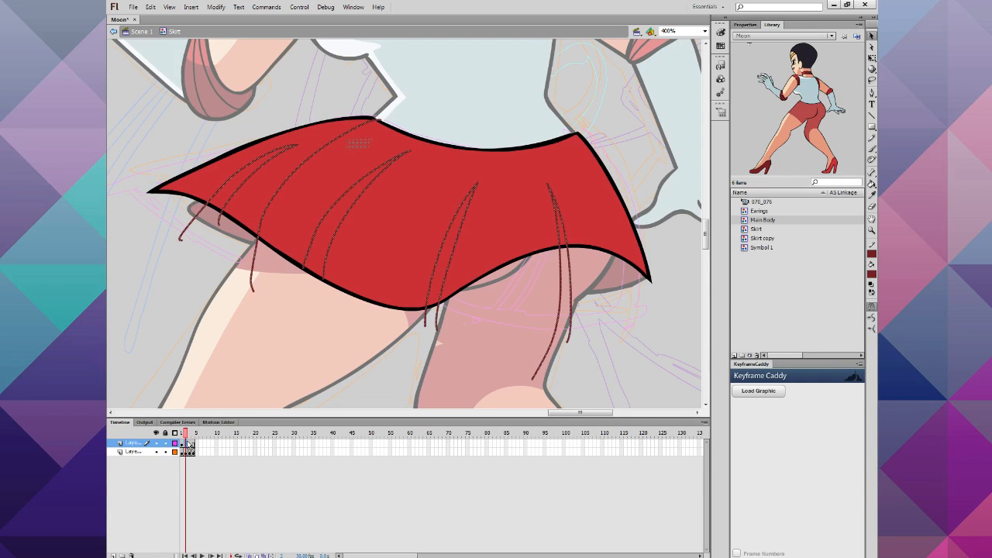
click(150, 7)
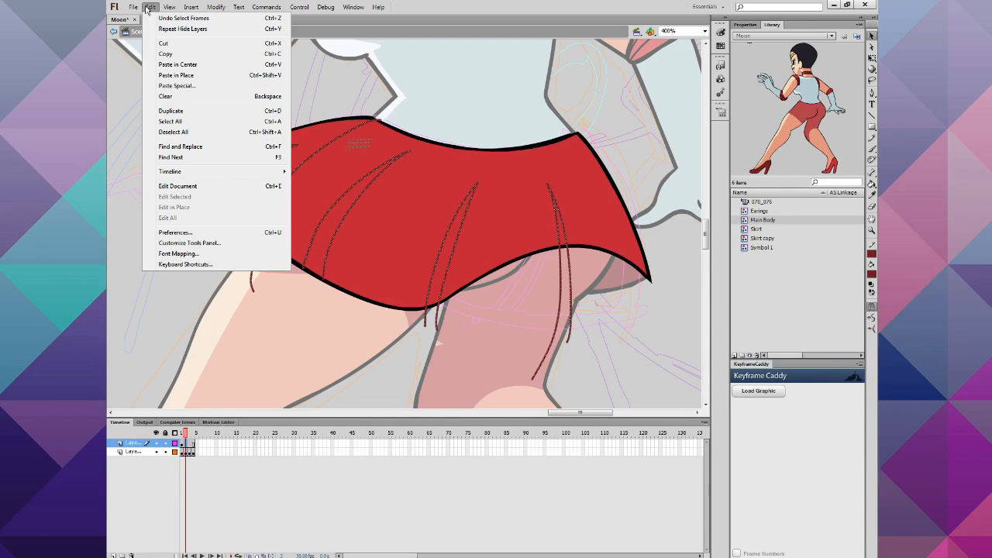
click(164, 44)
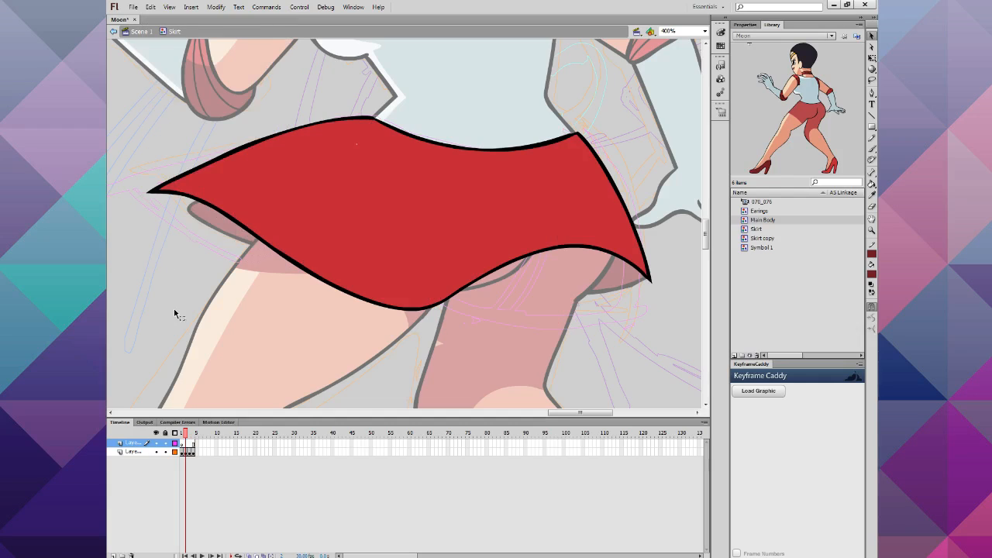
click(184, 453)
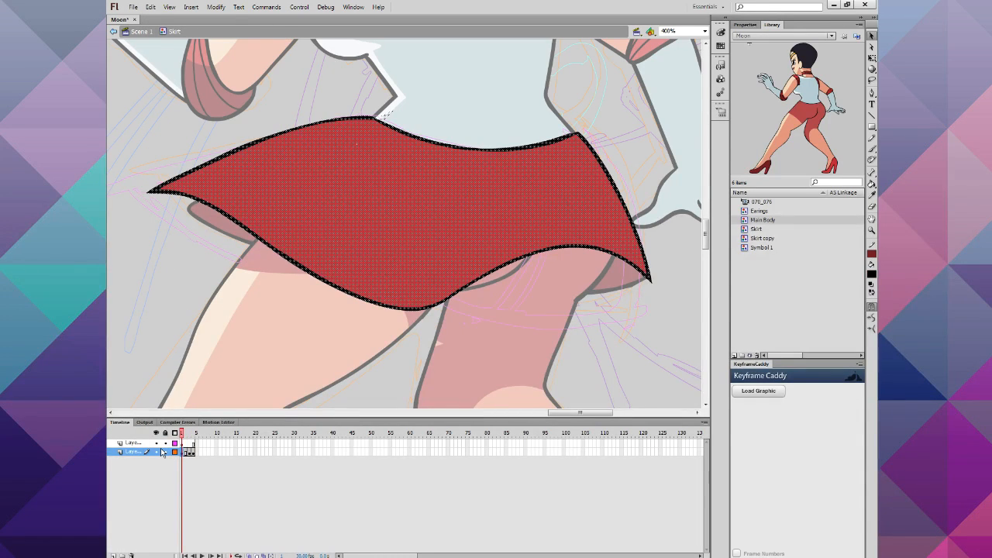
key(ctrl+z)
click(183, 451)
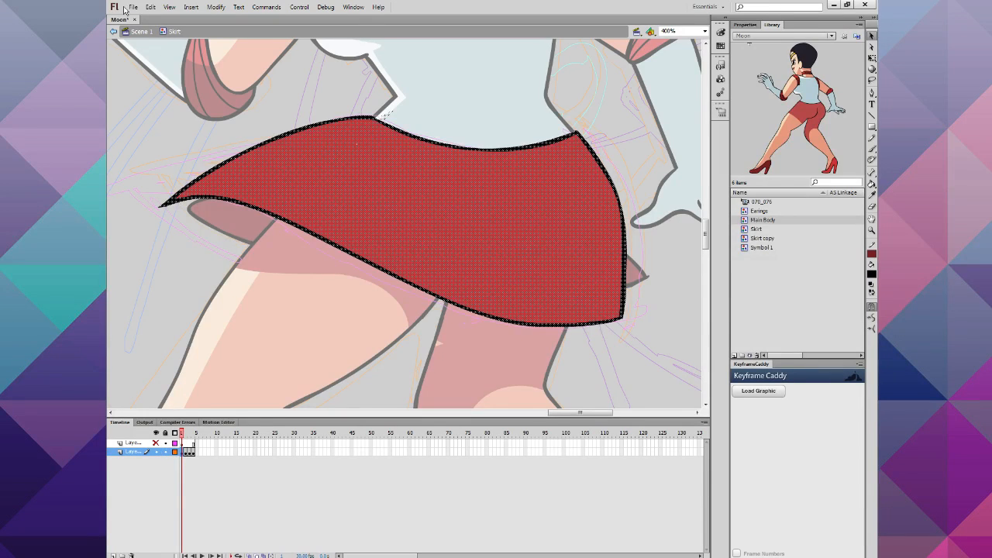
click(151, 7)
click(166, 76)
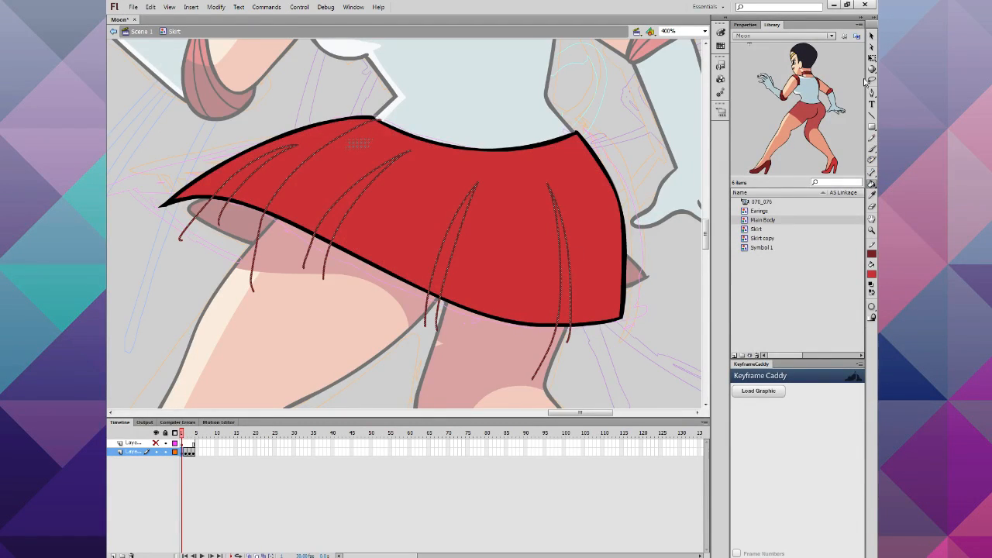
click(691, 121)
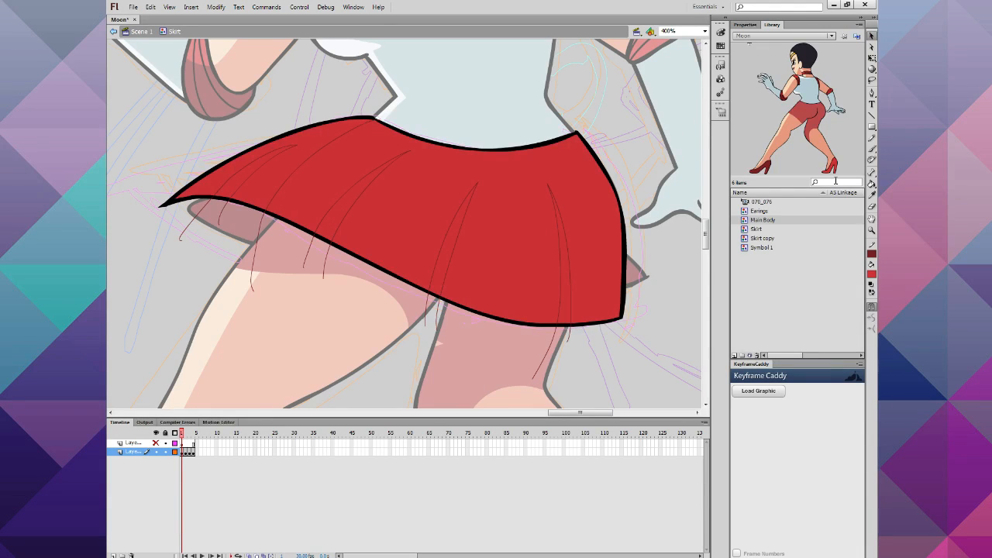
Step: Sample the dark red of the skirt's underside in Scene 1 as the fill color, then reopen the Skirt symbol
click(870, 183)
click(871, 36)
double_click(624, 198)
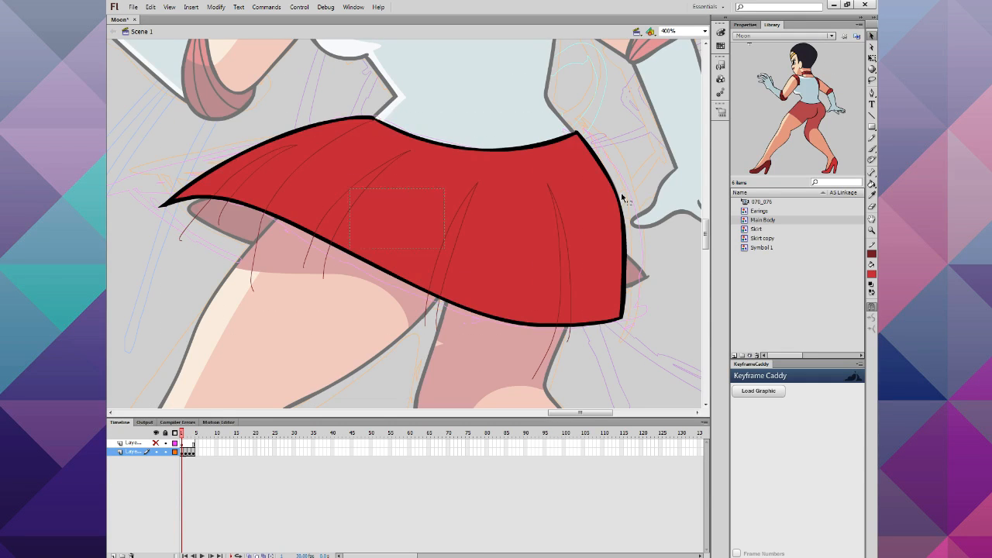
click(871, 274)
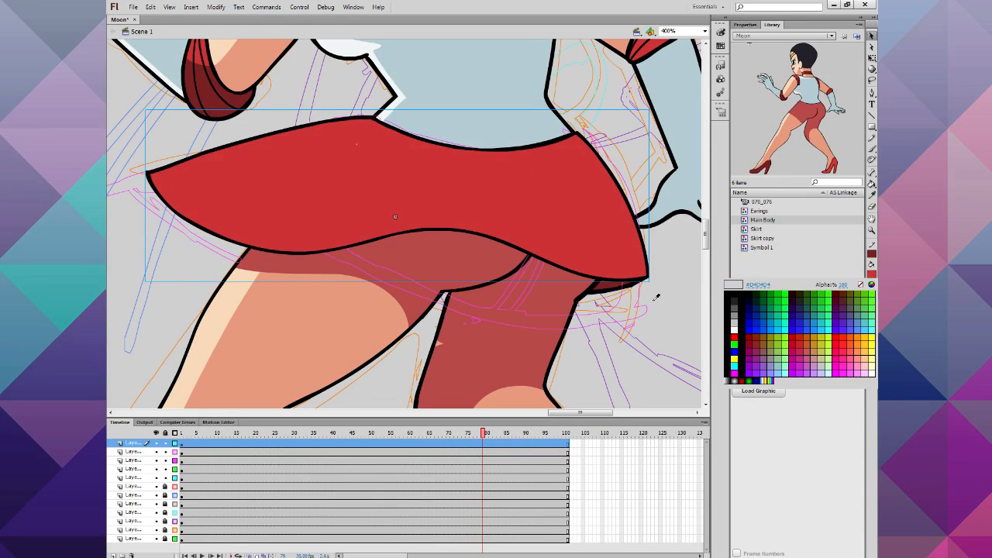
click(601, 287)
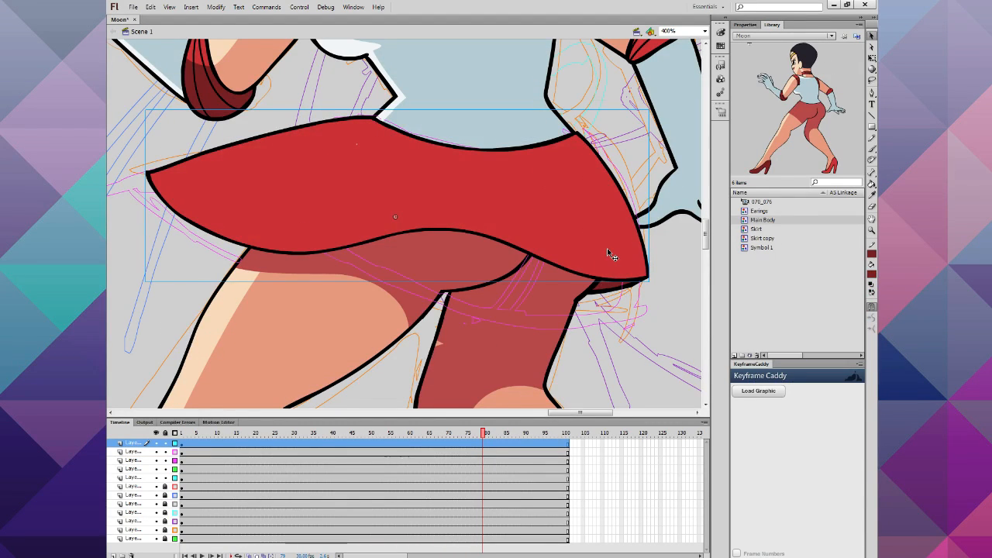
double_click(606, 248)
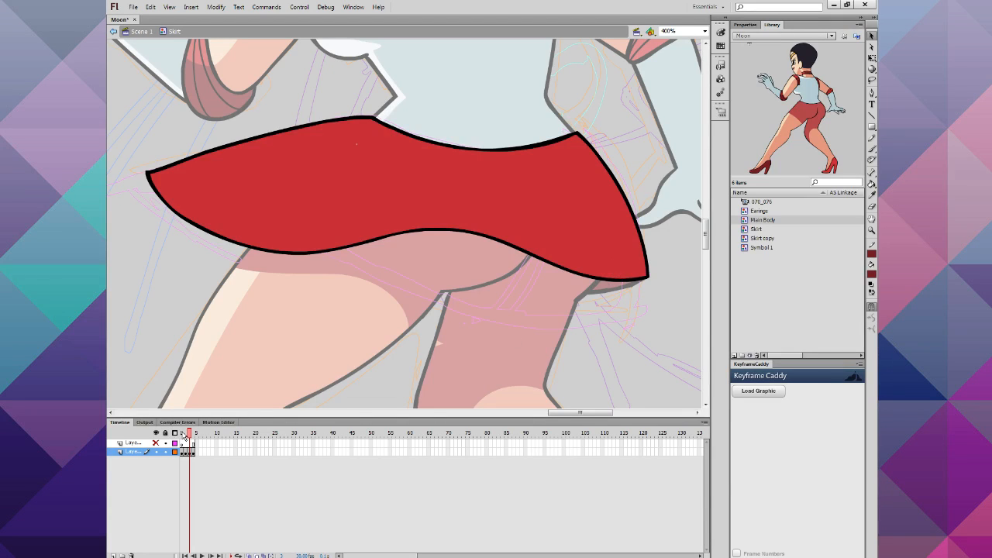
Step: Fill the skirt areas between the fold pairs with the dark red on frame 1, leaving bright red streaks
click(183, 434)
click(871, 182)
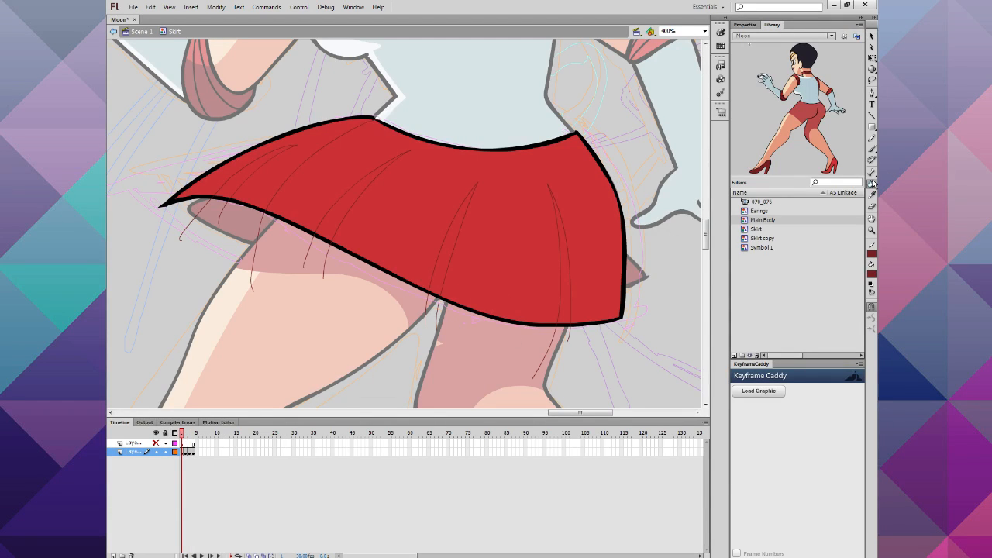
click(508, 208)
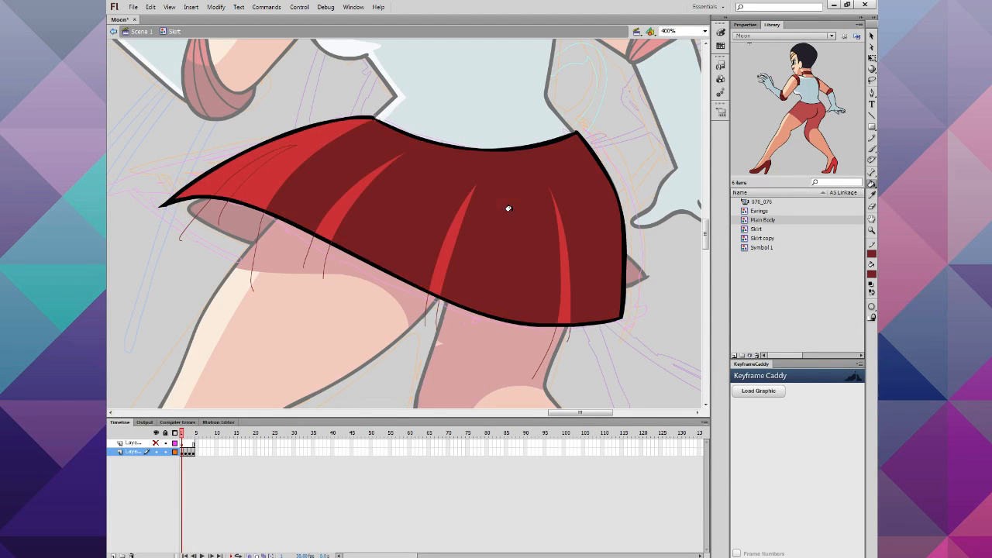
click(244, 165)
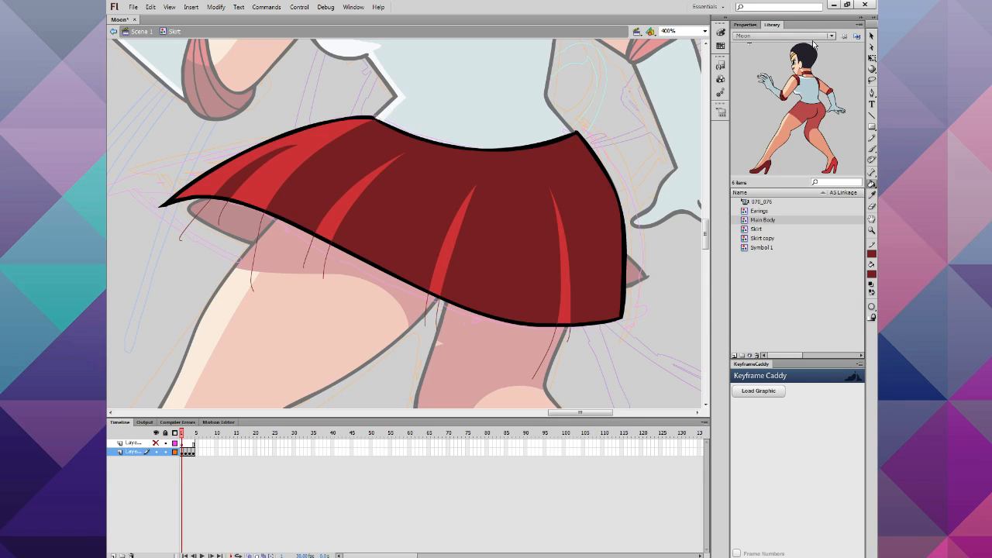
Step: Select the frame 1 skirt with its fold lines and set the stroke color to none
click(871, 36)
drag(677, 107, 148, 326)
click(870, 258)
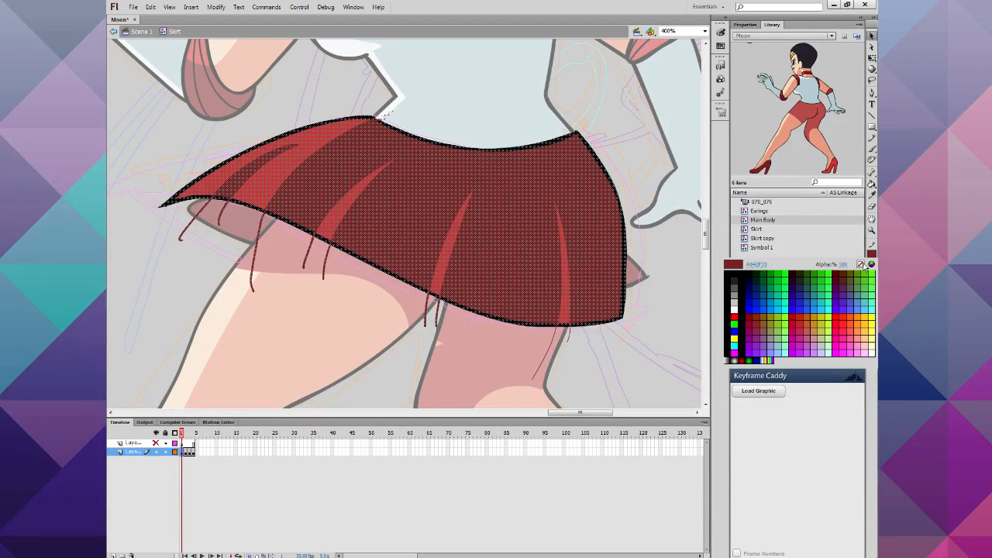
click(852, 264)
click(435, 341)
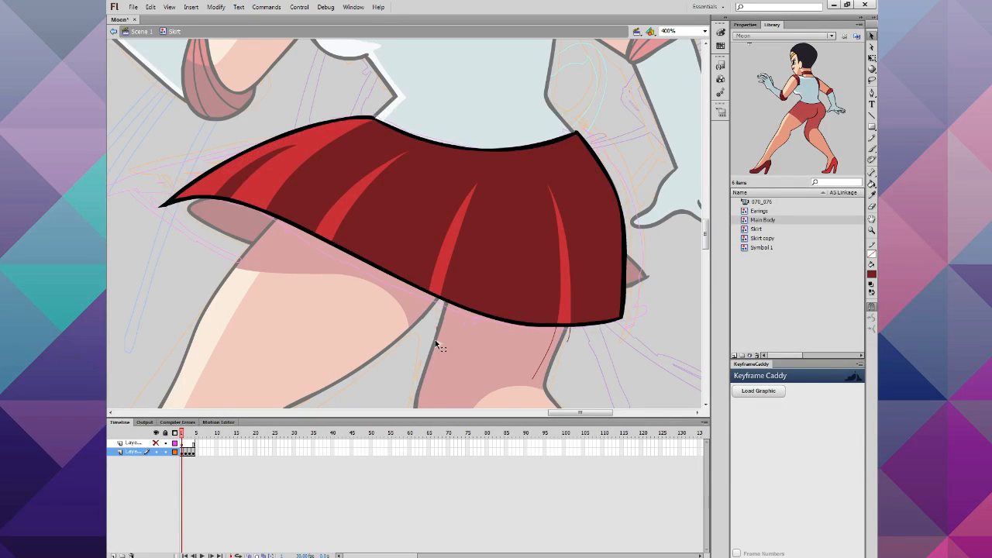
Step: Turn on onion skinning at frame 2 of the Skirt symbol and narrow its range to the adjacent frames
key(ctrl+minus)
key(ctrl+minus)
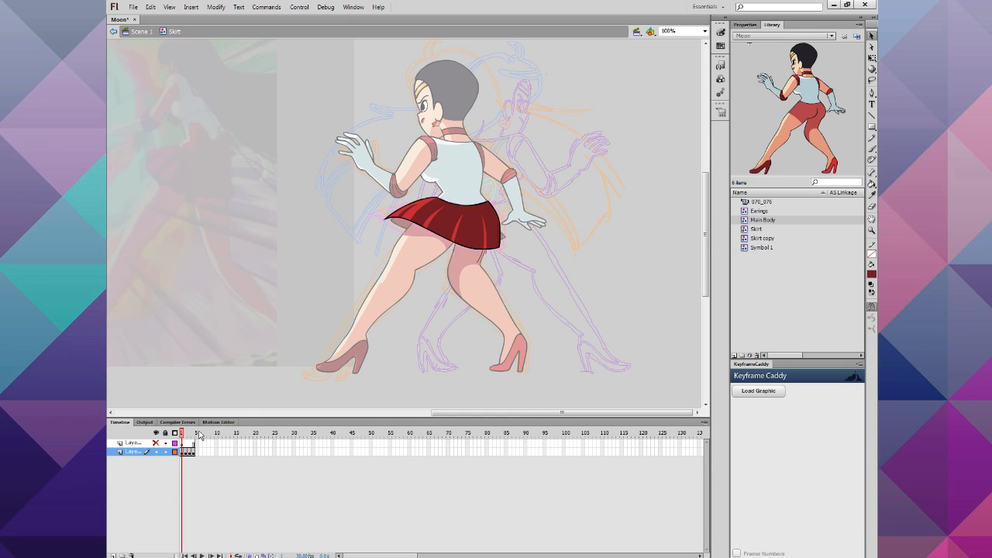
drag(183, 436, 186, 435)
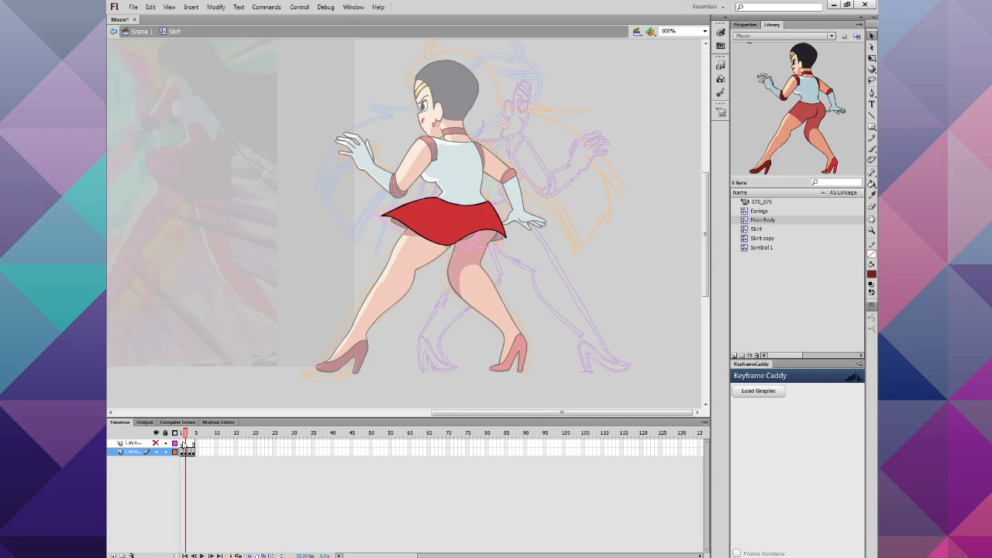
click(249, 556)
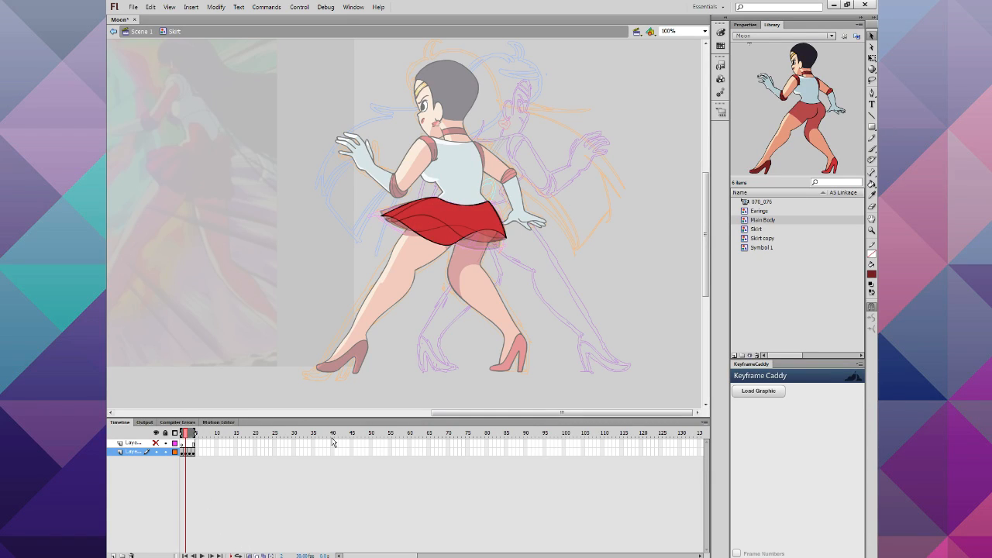
click(183, 451)
drag(194, 435, 187, 439)
drag(190, 434, 185, 434)
click(183, 433)
Step: Delete the red fill of the skirt on frame 2, leaving only its black outline
click(871, 230)
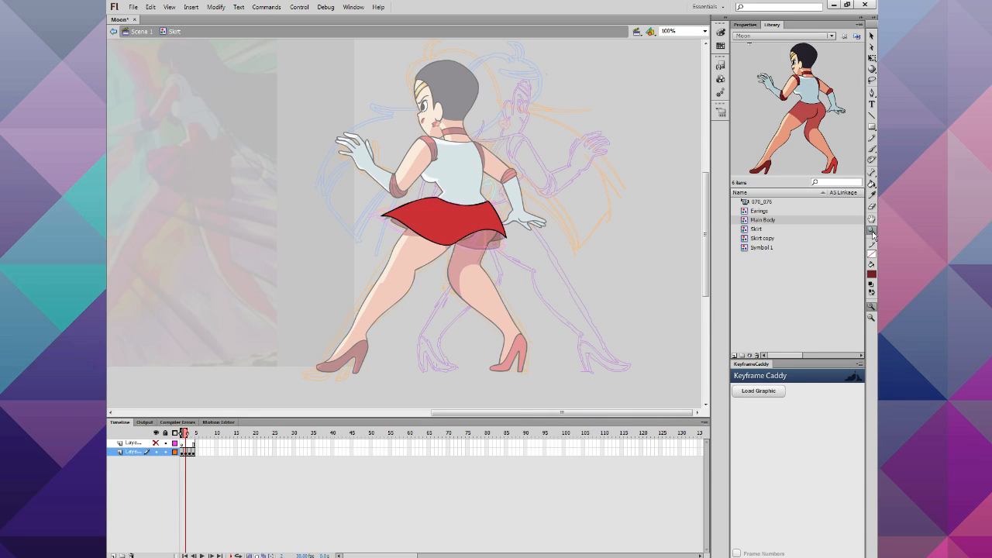
click(409, 244)
click(415, 200)
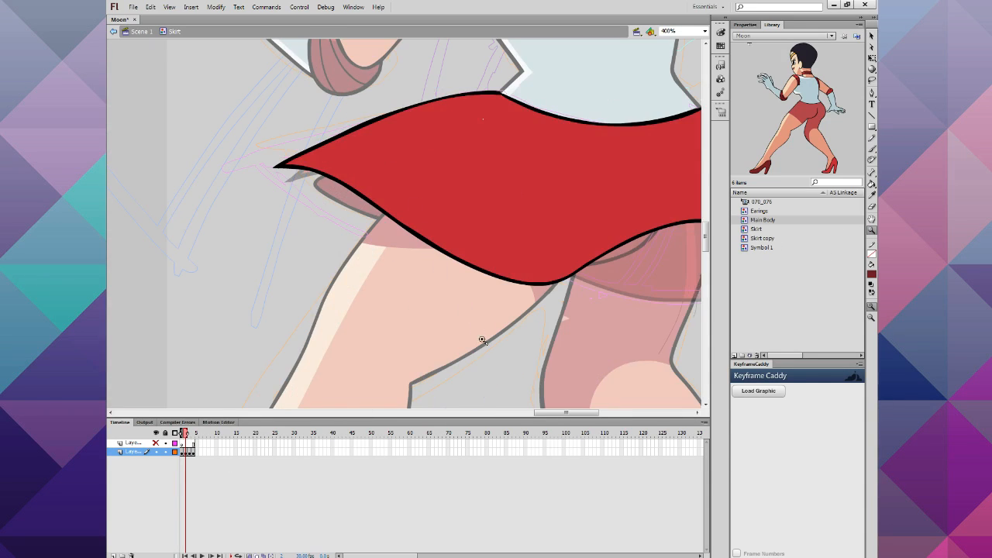
scroll(478, 336, up, 3)
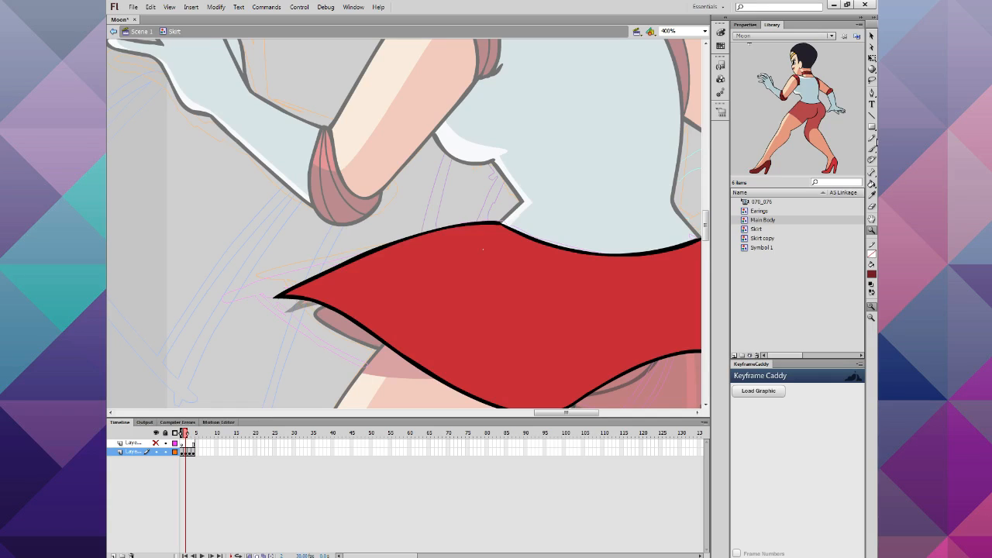
click(871, 36)
click(537, 253)
key(Delete)
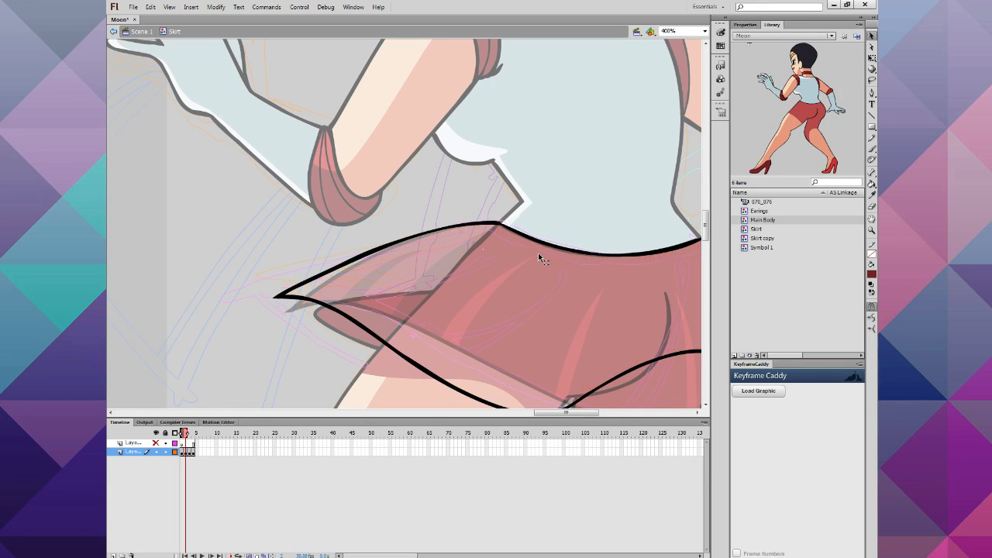
Step: Draw three pairs of dark-red fold lines across the right and middle of the frame 2 skirt with the Pencil tool
click(871, 140)
click(705, 405)
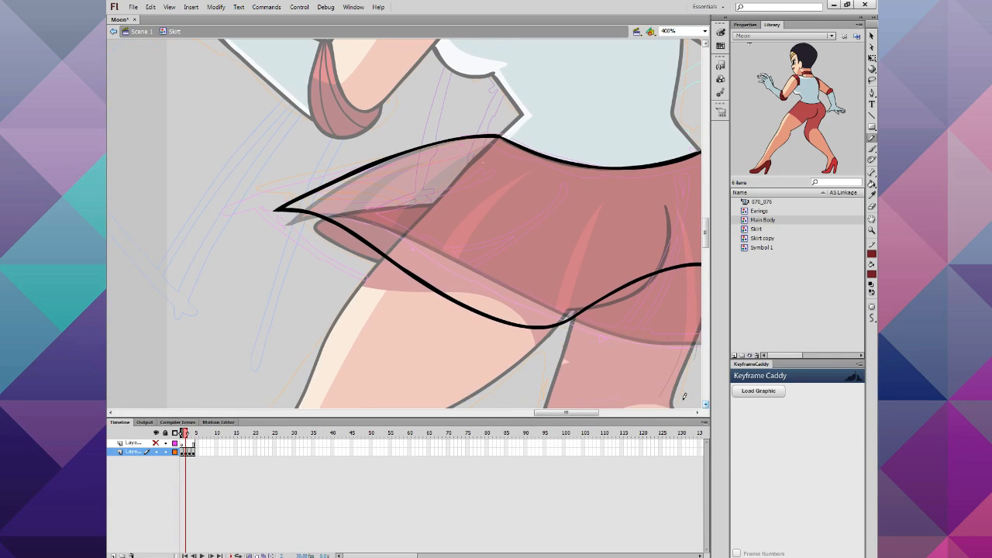
click(696, 412)
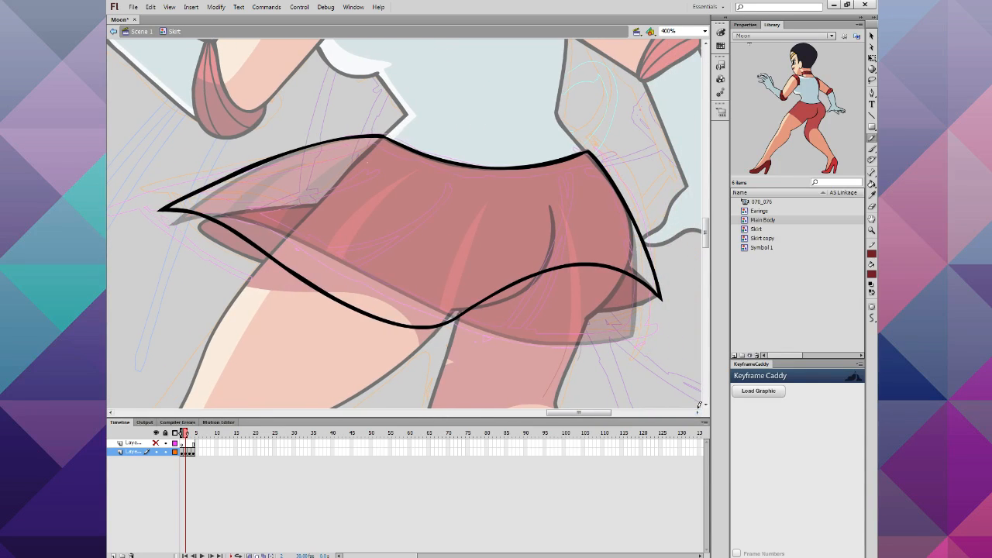
mouse_move(635, 281)
mouse_down()
mouse_move(603, 206)
mouse_move(578, 181)
mouse_move(612, 284)
mouse_up()
mouse_move(518, 302)
mouse_down()
mouse_move(523, 198)
mouse_move(499, 319)
mouse_up()
mouse_move(391, 330)
mouse_down()
mouse_move(441, 206)
mouse_move(404, 258)
mouse_move(366, 347)
mouse_up()
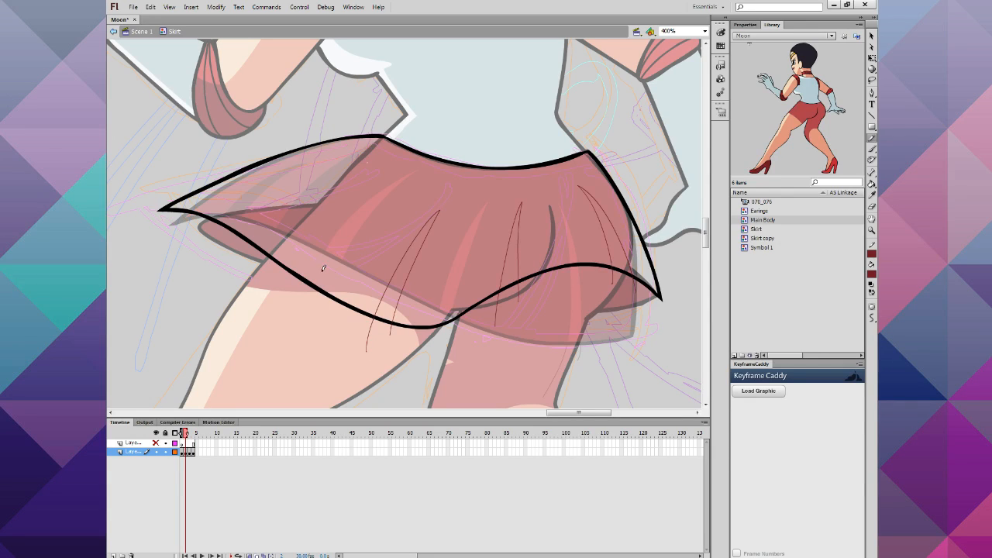
Step: Try drawing fold lines on the left part of the frame 2 skirt, and undo them
mouse_move(281, 272)
mouse_down()
mouse_move(355, 179)
mouse_move(273, 233)
mouse_move(256, 283)
mouse_up()
mouse_move(196, 208)
mouse_down()
mouse_move(263, 171)
mouse_move(207, 235)
mouse_up()
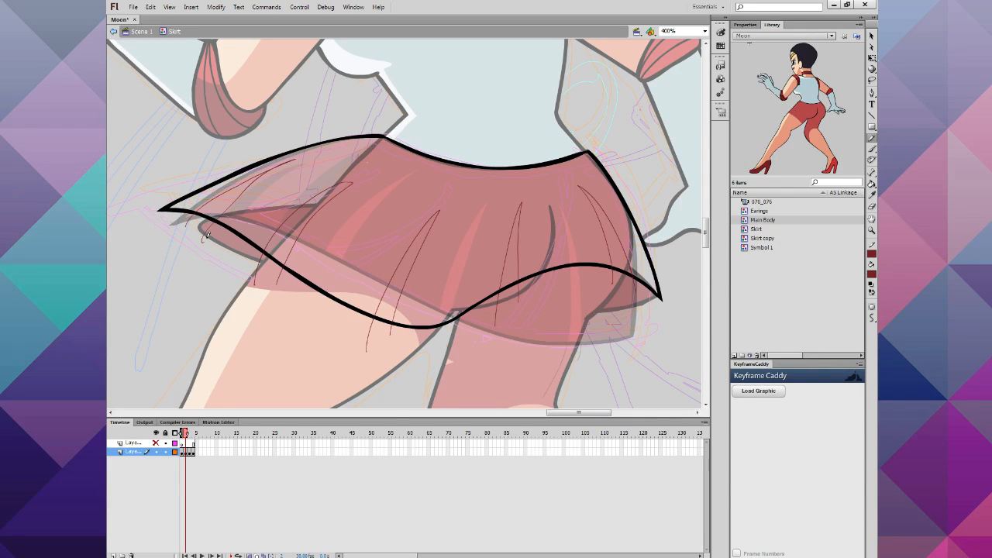
key(ctrl+z)
key(ctrl+z)
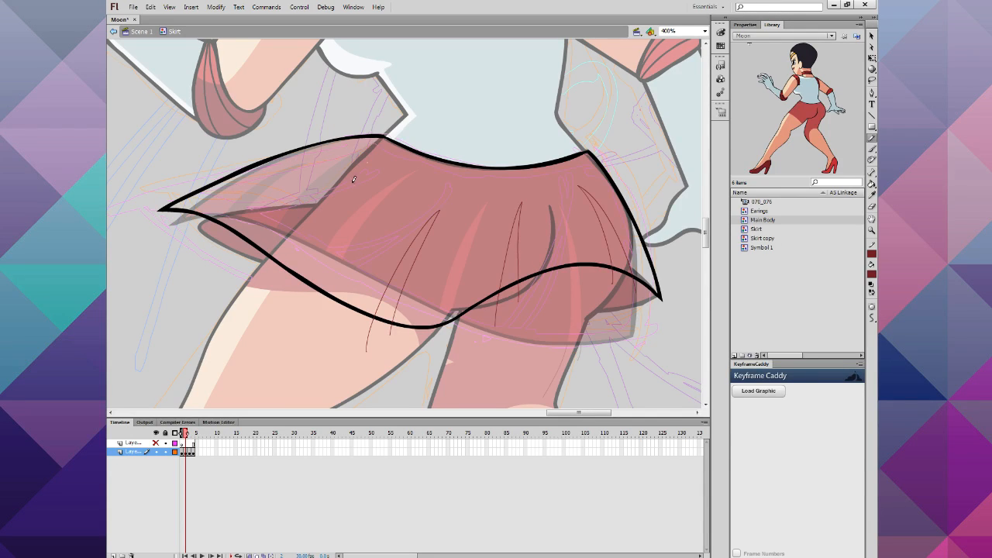
Step: Draw longer curved fold lines down the left part of the frame 2 skirt, one starting at the waistline's left corner
drag(353, 179, 264, 308)
mouse_move(352, 179)
mouse_down()
mouse_move(282, 222)
mouse_move(247, 292)
mouse_up()
mouse_move(385, 138)
mouse_down()
mouse_move(234, 248)
mouse_move(210, 343)
mouse_up()
drag(248, 172, 164, 227)
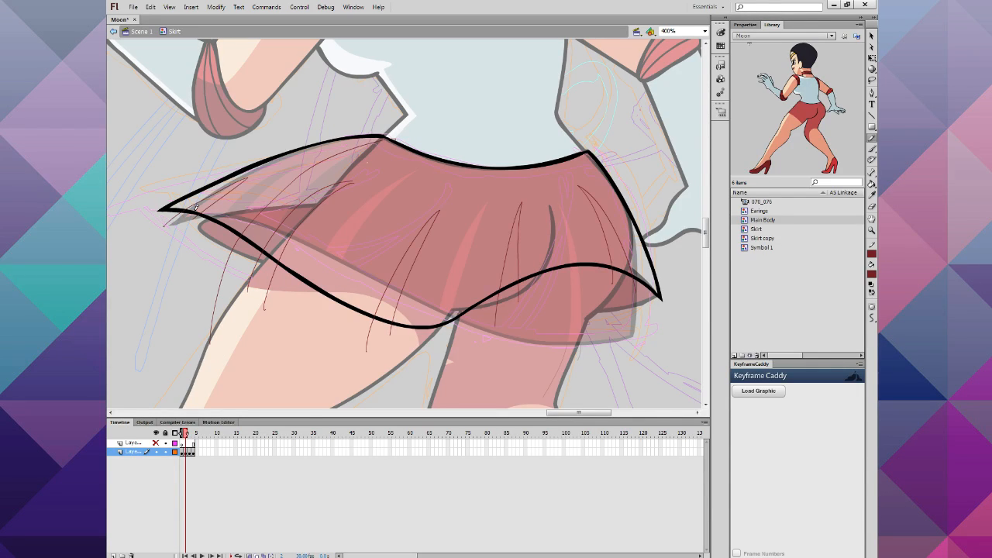
Step: Delete the red fill of the skirt on frame 3, leaving only its black outline
click(190, 452)
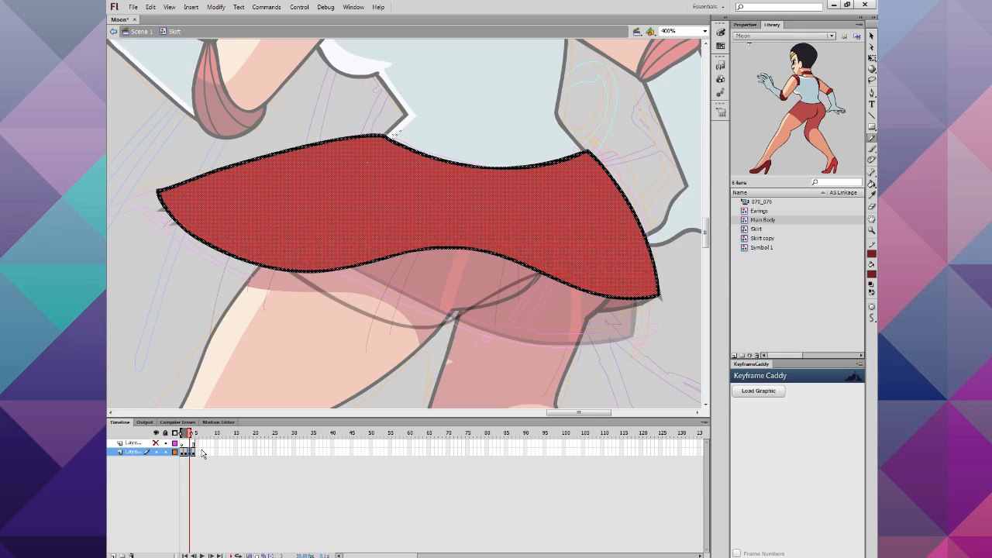
click(871, 36)
click(618, 122)
click(581, 189)
key(Delete)
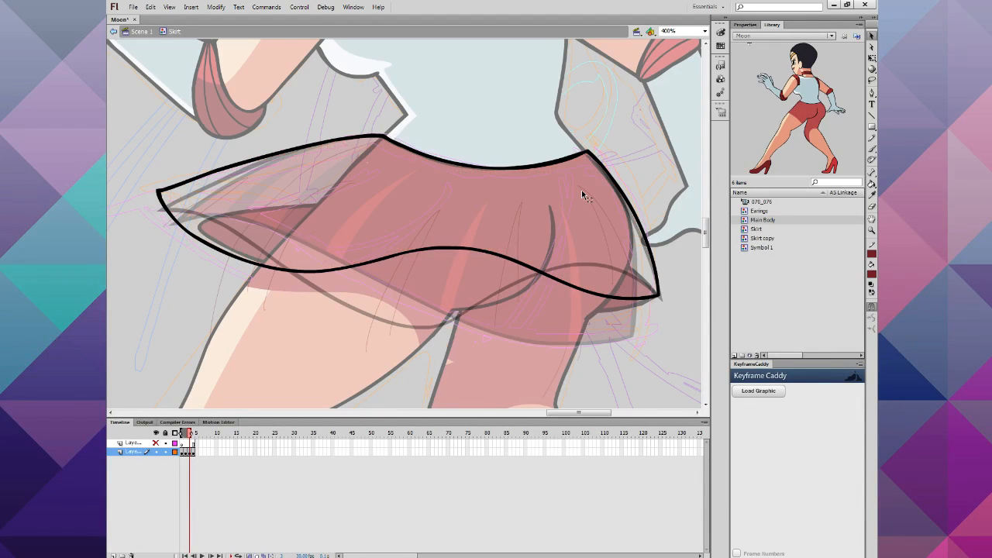
Step: Draw pairs of curved dark-red fold lines from right to left across the frame 3 skirt with the Pencil tool
click(870, 139)
mouse_move(573, 187)
mouse_down()
mouse_move(608, 292)
mouse_move(584, 331)
mouse_up()
drag(500, 191, 481, 274)
drag(486, 219, 457, 312)
mouse_move(354, 285)
mouse_down()
mouse_move(400, 193)
mouse_move(300, 318)
mouse_up()
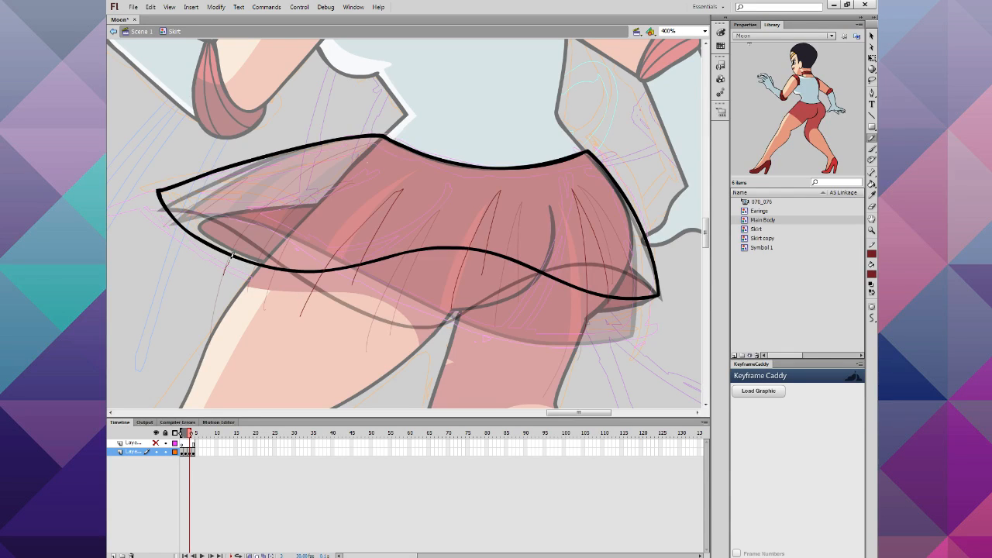
mouse_move(231, 255)
mouse_down()
mouse_move(299, 188)
mouse_move(391, 131)
mouse_up()
drag(338, 158, 296, 192)
mouse_move(203, 247)
mouse_down()
mouse_move(268, 172)
mouse_move(227, 186)
mouse_move(164, 257)
mouse_up()
key(ctrl+z)
mouse_move(317, 172)
mouse_down()
mouse_move(264, 198)
mouse_move(201, 292)
mouse_up()
Step: Delete the red fill of the skirt on frame 4, leaving only its black outline
click(194, 452)
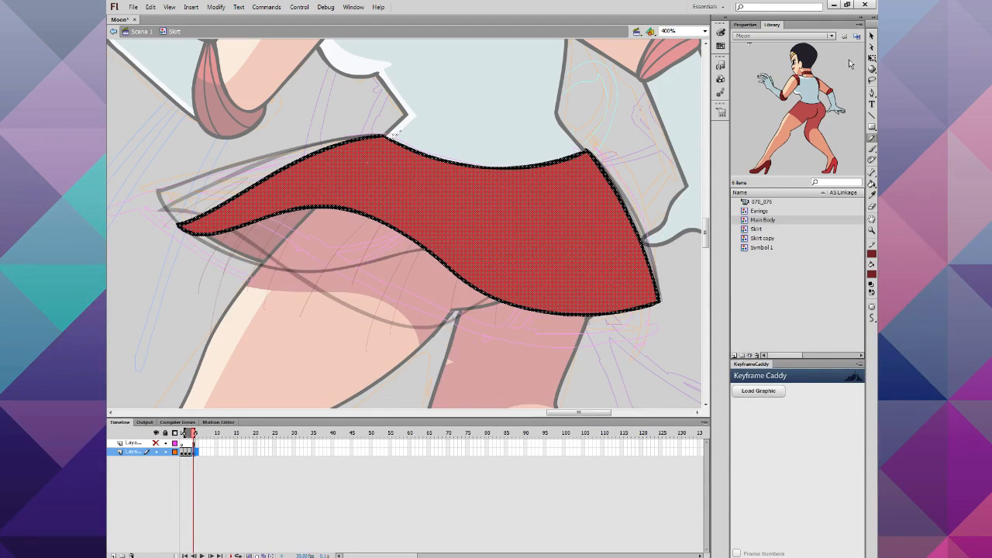
click(871, 35)
click(596, 312)
click(599, 294)
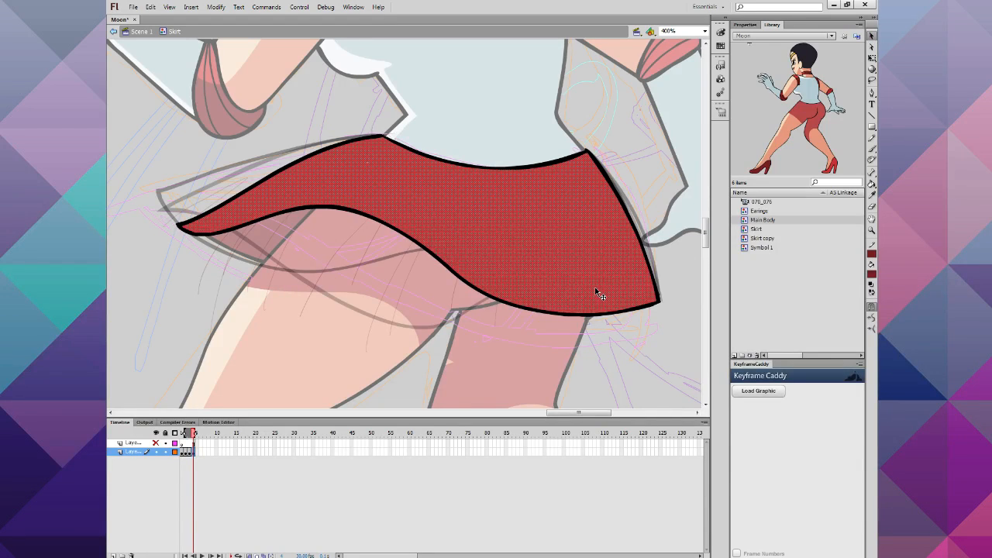
key(Delete)
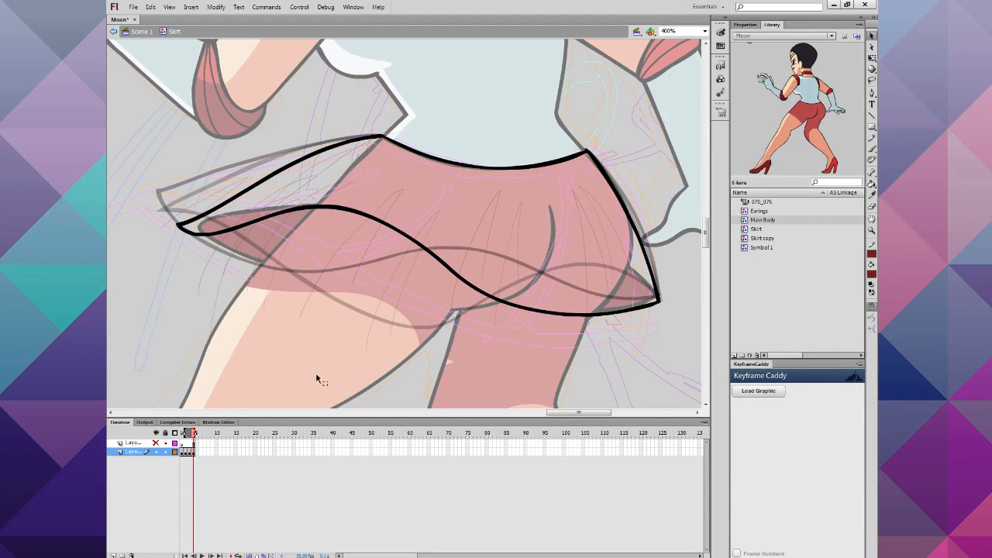
Step: Copy frame 1 of the skirt layer to frame 5 and extend the onion skin range to include it
click(184, 453)
right_click(184, 452)
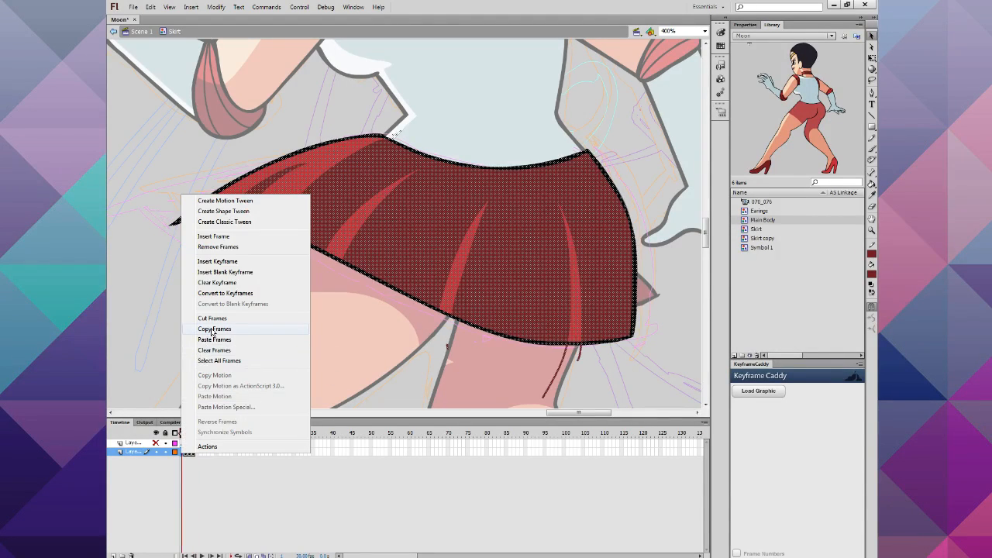
click(211, 329)
click(198, 449)
right_click(198, 450)
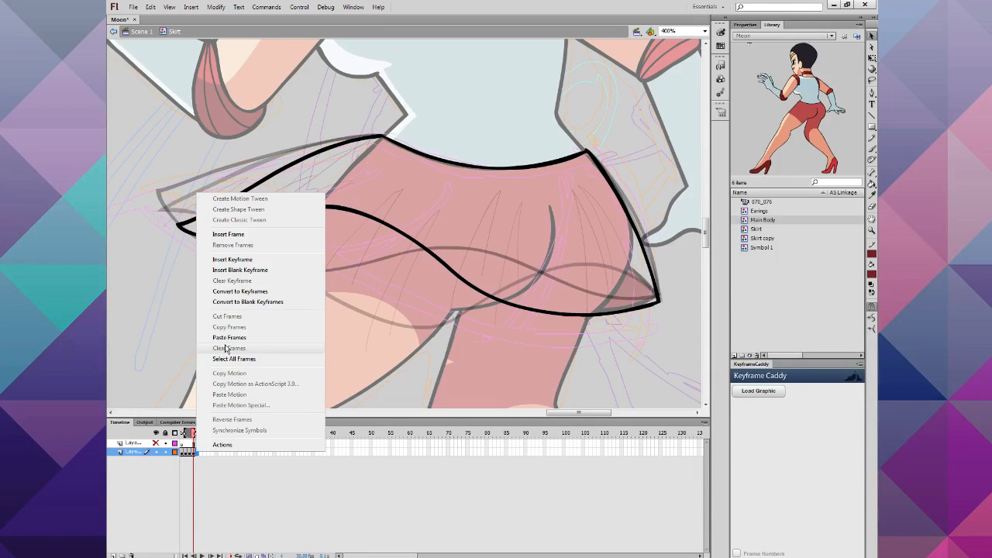
click(221, 337)
click(194, 452)
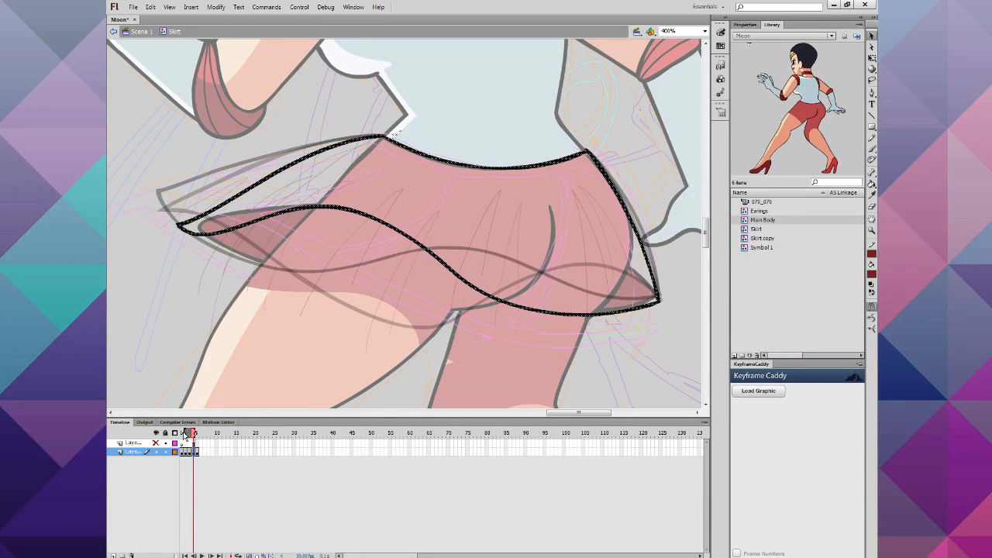
drag(183, 433, 198, 435)
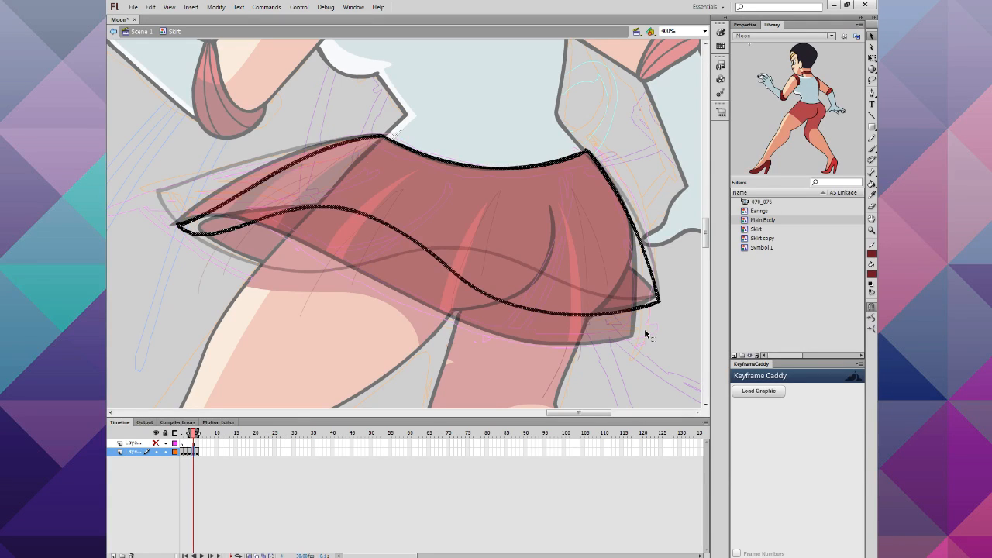
Step: Draw curved dark-red fold lines from right to left across the frame 4 skirt with the Pencil tool
click(586, 193)
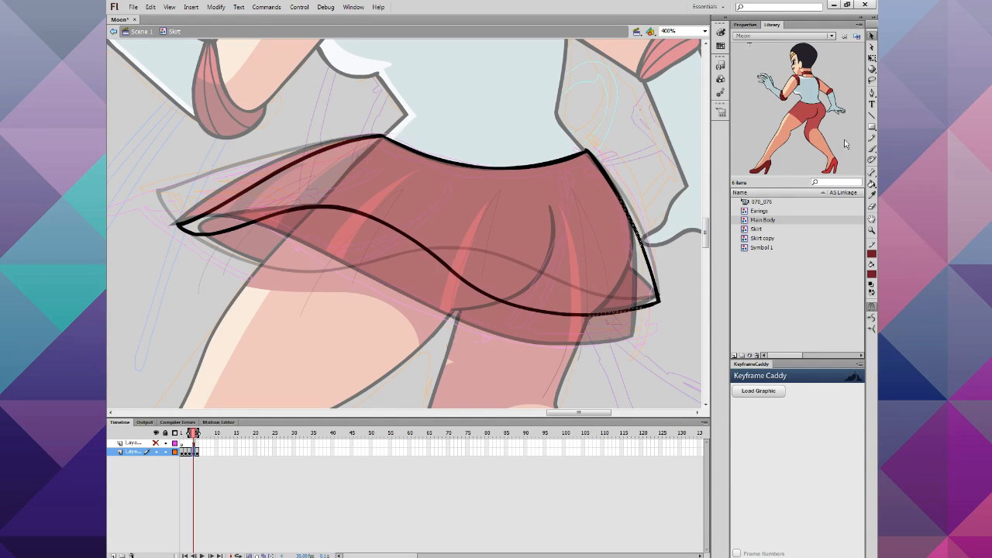
click(871, 139)
mouse_move(645, 321)
mouse_down()
mouse_move(592, 189)
mouse_move(613, 367)
mouse_up()
mouse_move(510, 316)
mouse_down()
mouse_move(511, 194)
mouse_move(489, 281)
mouse_move(486, 325)
mouse_up()
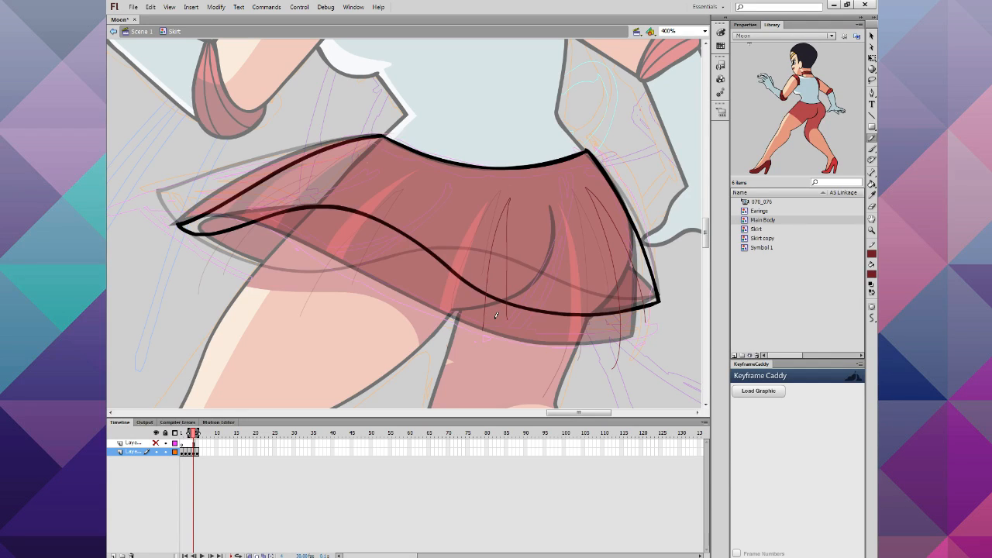
mouse_move(402, 279)
mouse_down()
mouse_move(448, 183)
mouse_move(375, 282)
mouse_up()
mouse_move(276, 247)
mouse_down()
mouse_move(341, 163)
mouse_move(287, 191)
mouse_move(236, 280)
mouse_up()
mouse_move(350, 140)
mouse_down()
mouse_move(241, 228)
mouse_move(142, 258)
mouse_up()
key(ctrl+minus)
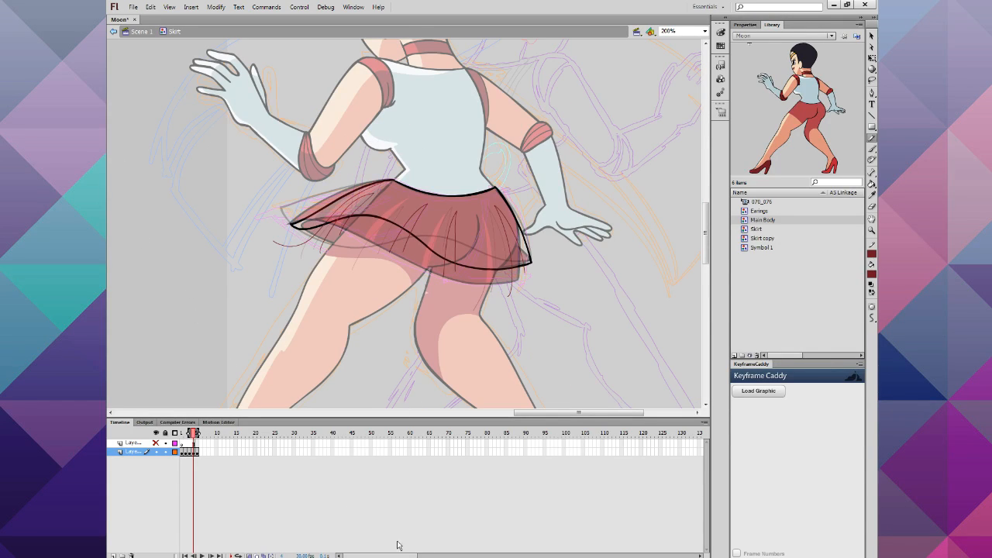
Step: Remove the duplicated skirt drawing on frame 5 from the timeline
click(197, 452)
right_click(198, 451)
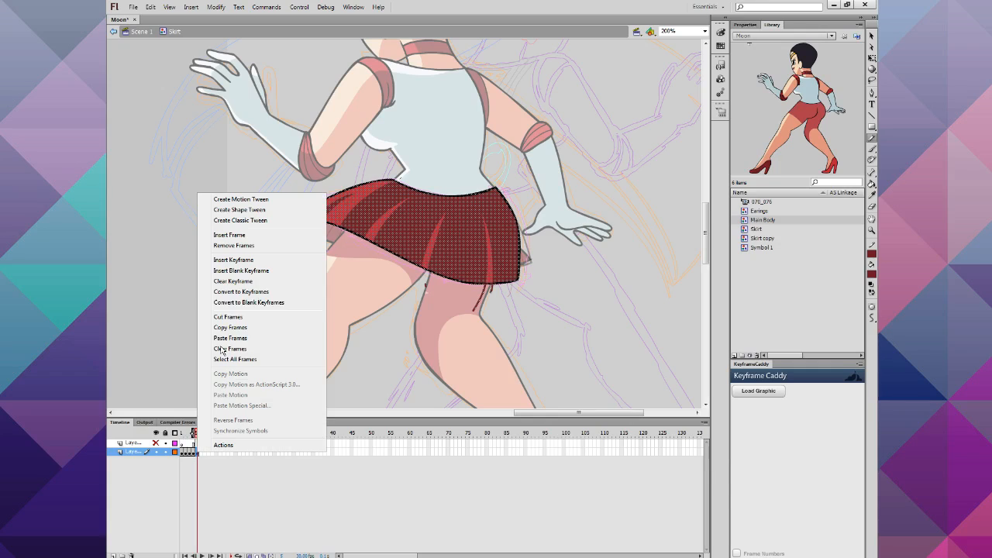
click(232, 247)
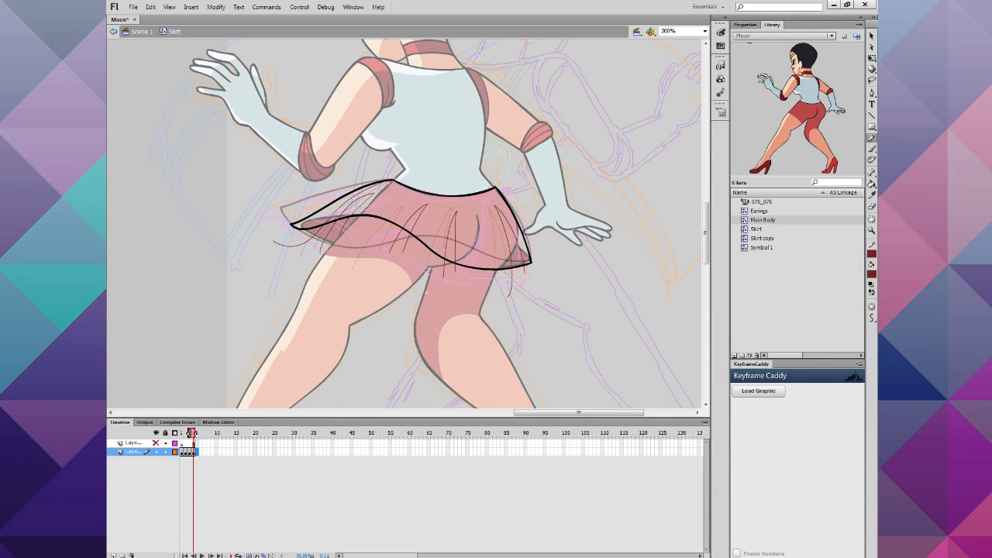
Step: Sample the dark red from the frame 1 skirt as fill colour and fill the shaded area of the frame 2 skirt
click(180, 433)
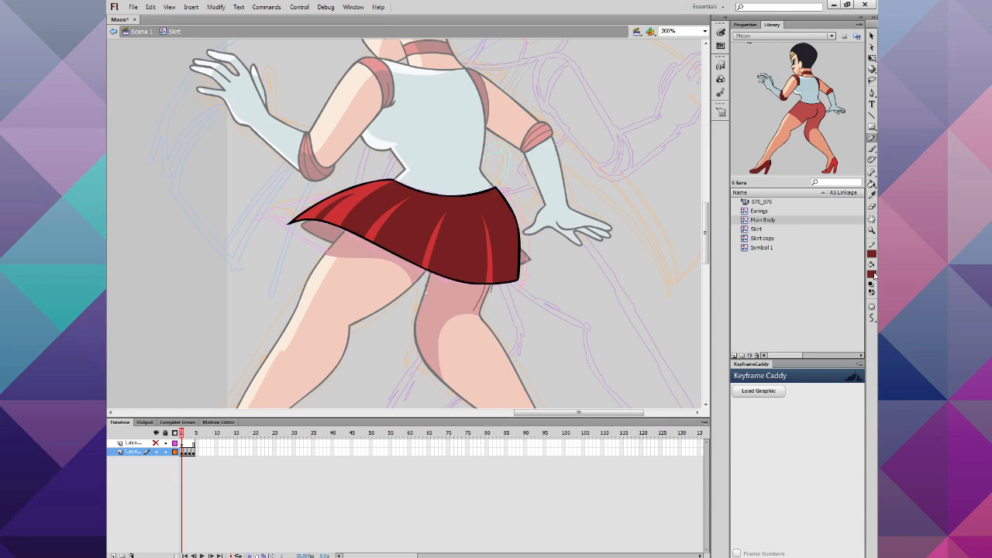
click(870, 273)
click(464, 220)
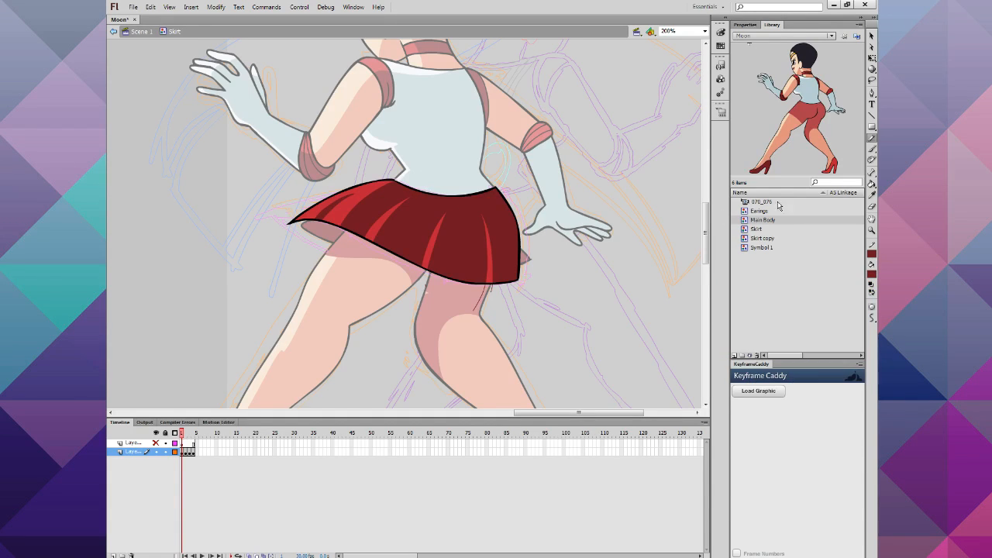
click(870, 182)
key(period)
key(period)
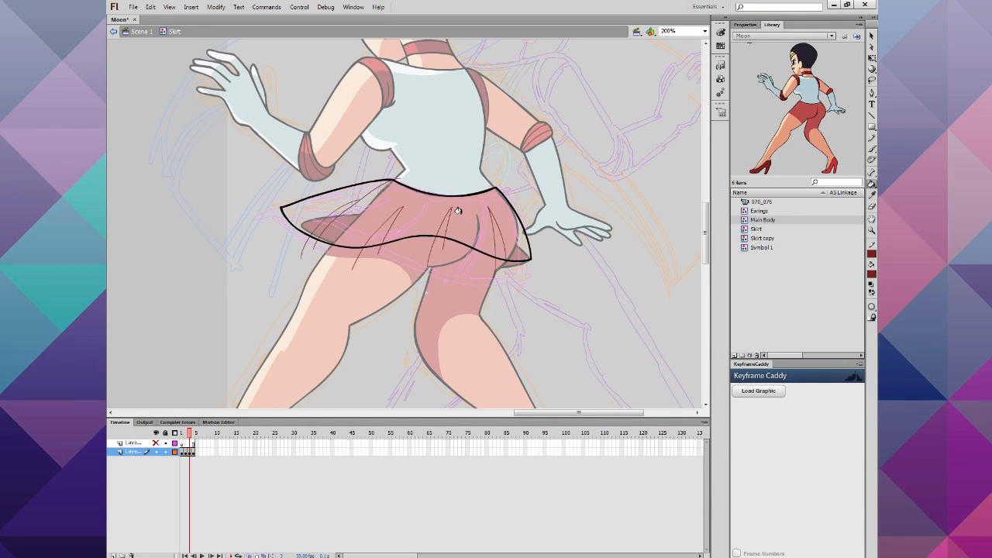
key(comma)
click(432, 214)
Step: Fill the shaded areas between the folds of the frame 4 and frame 3 skirts with dark red
key(period)
key(period)
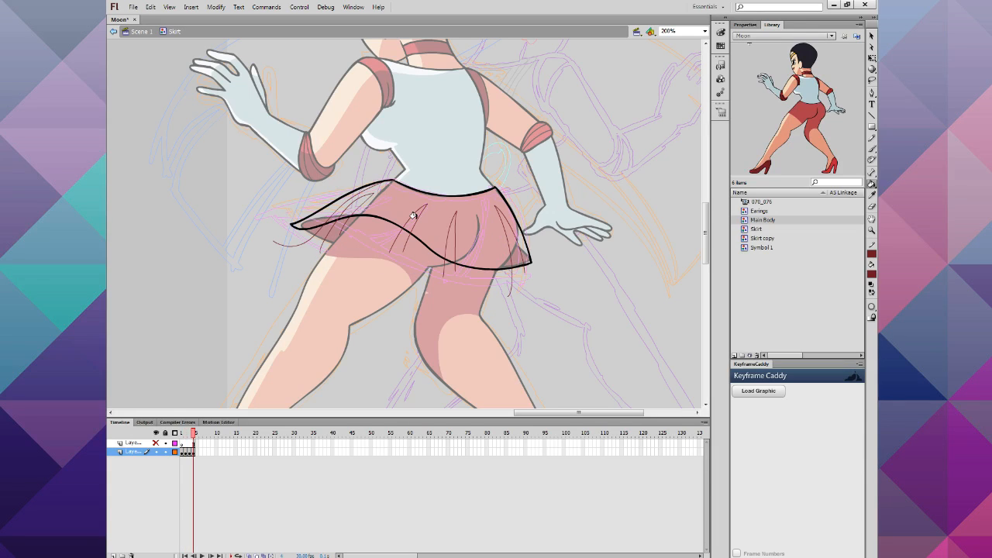
click(415, 215)
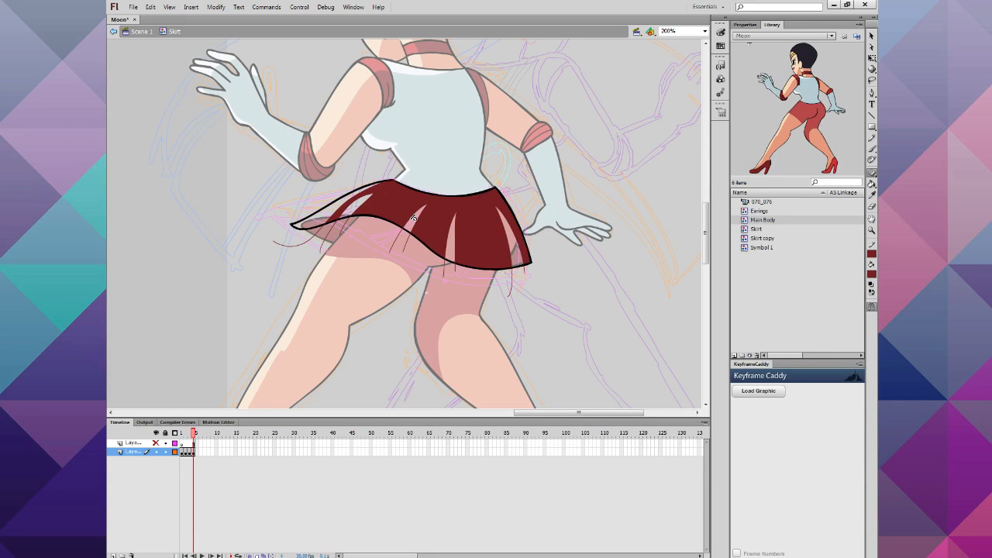
key(comma)
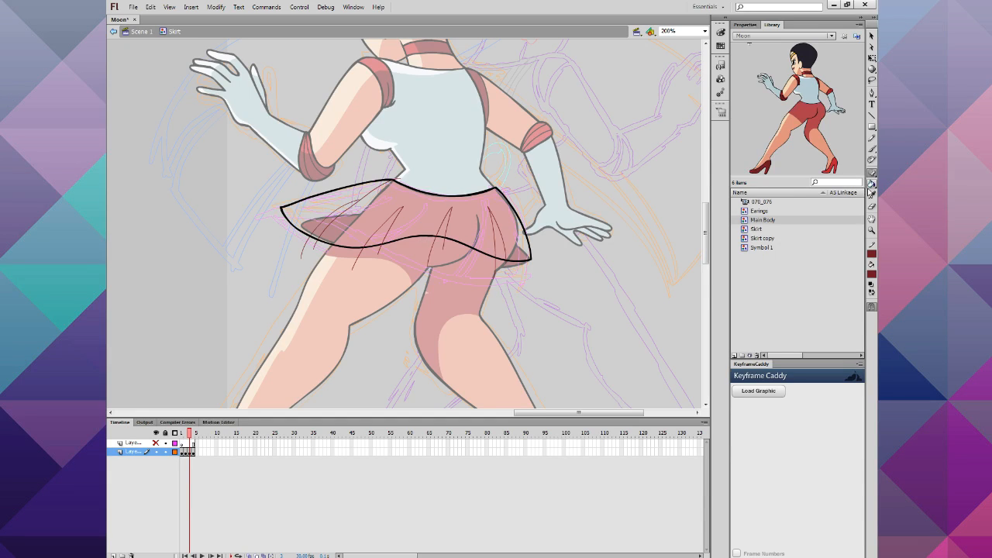
click(872, 183)
click(407, 198)
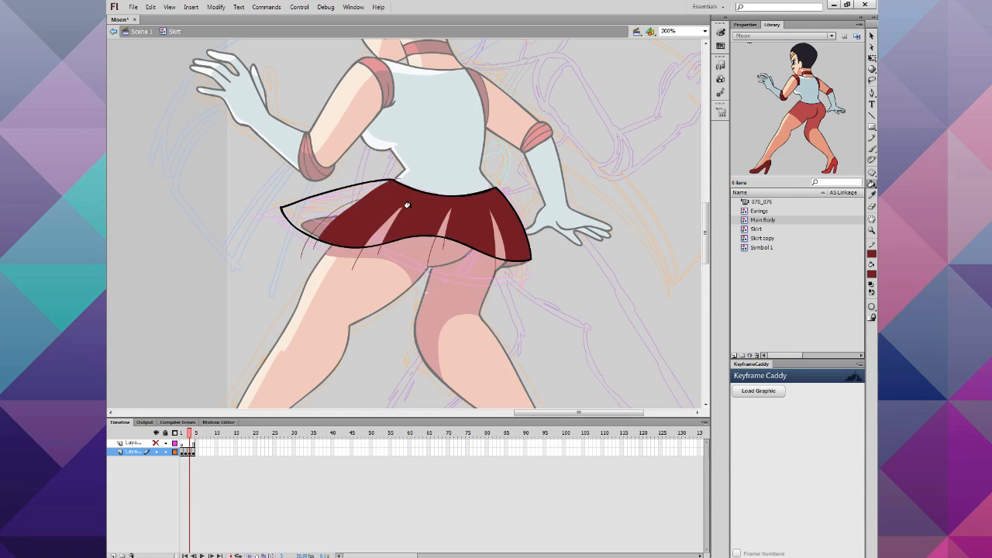
click(325, 219)
Step: Flip through frames 1 to 4 to compare the dark-red shading of the skirt
key(period)
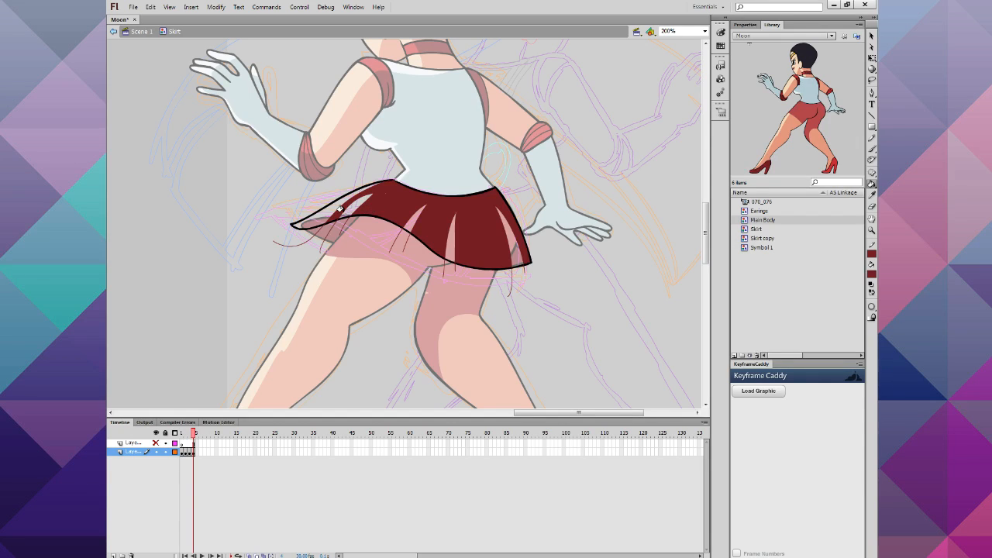
key(comma)
key(comma)
key(comma)
key(period)
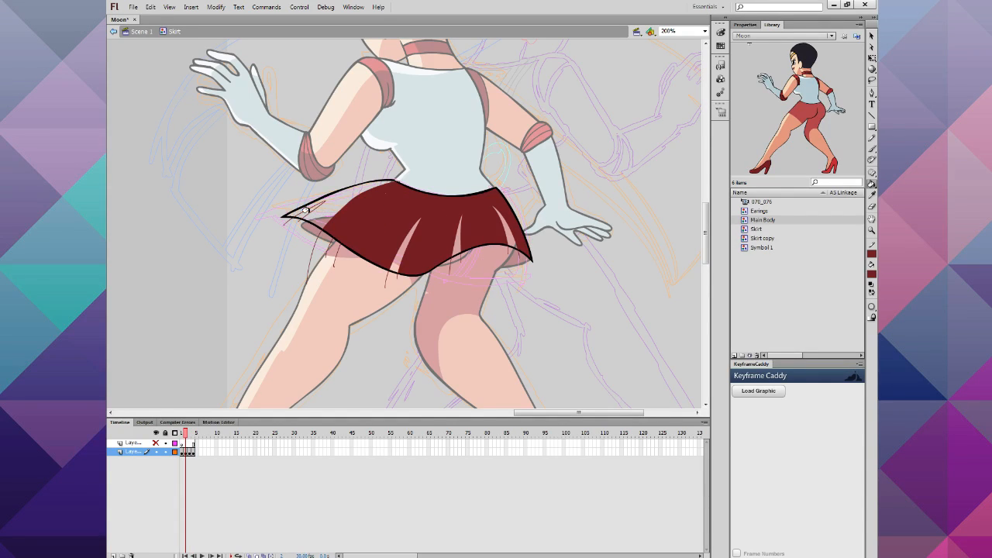
key(period)
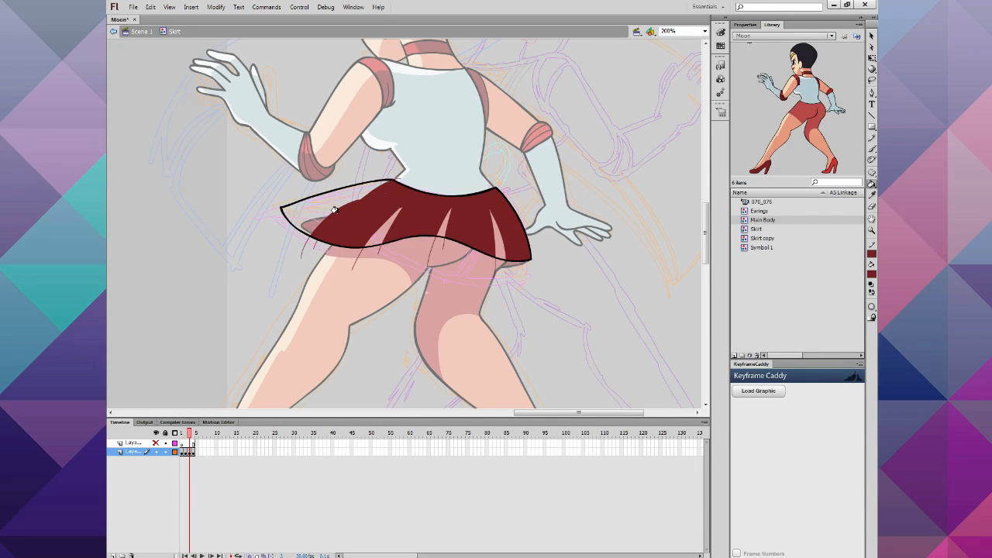
key(period)
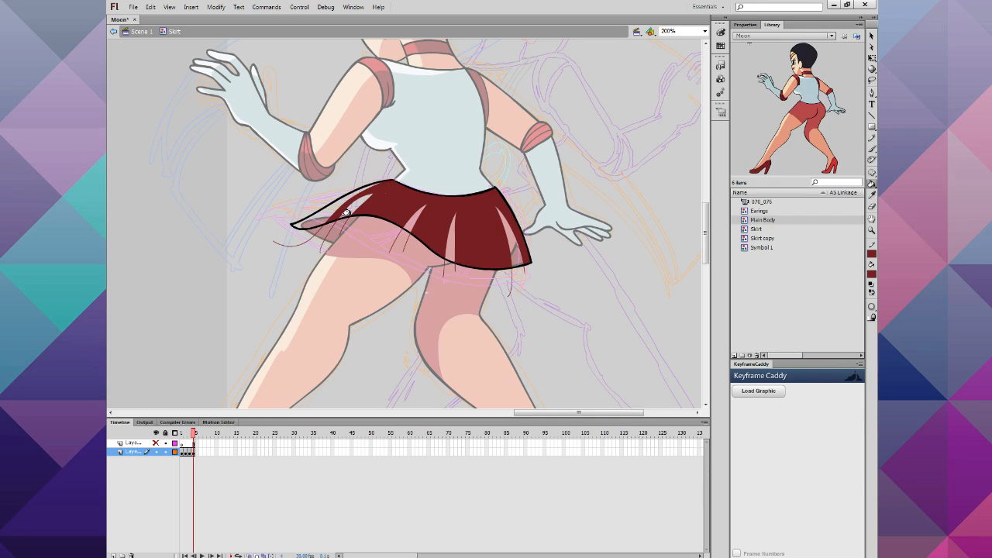
key(comma)
key(comma)
key(comma)
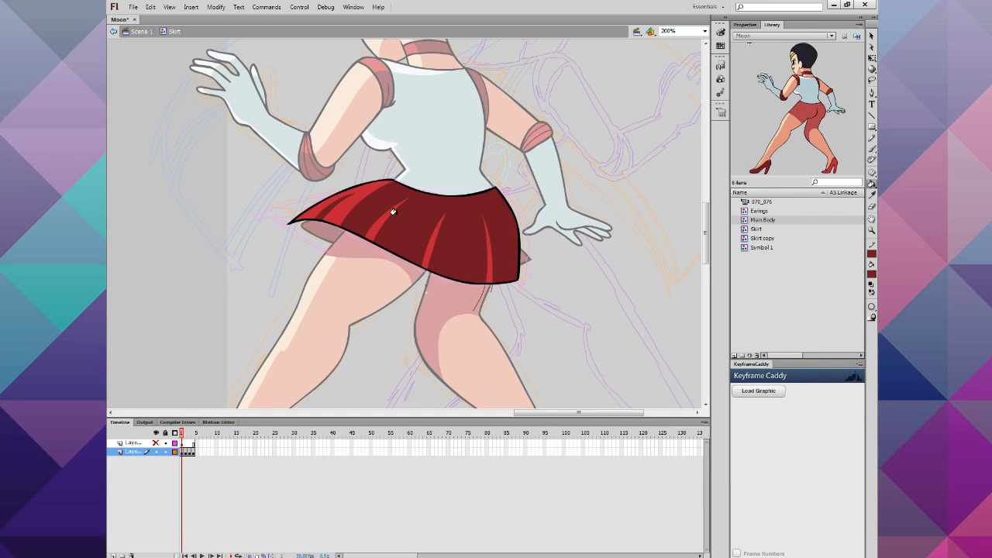
Step: Sample the bright red from the frame 1 skirt and fill the unfilled fold highlights on frame 2 with it
click(872, 277)
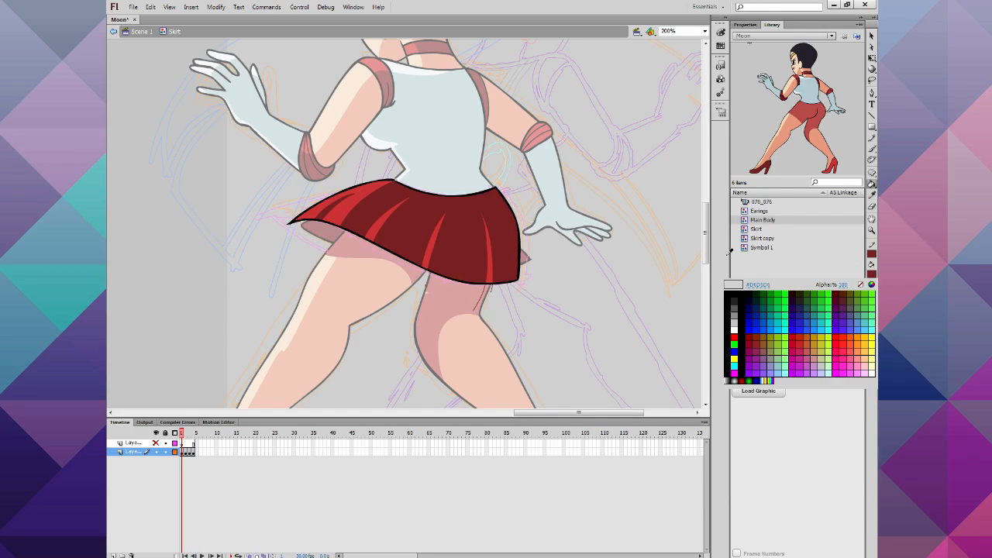
click(360, 188)
key(period)
key(comma)
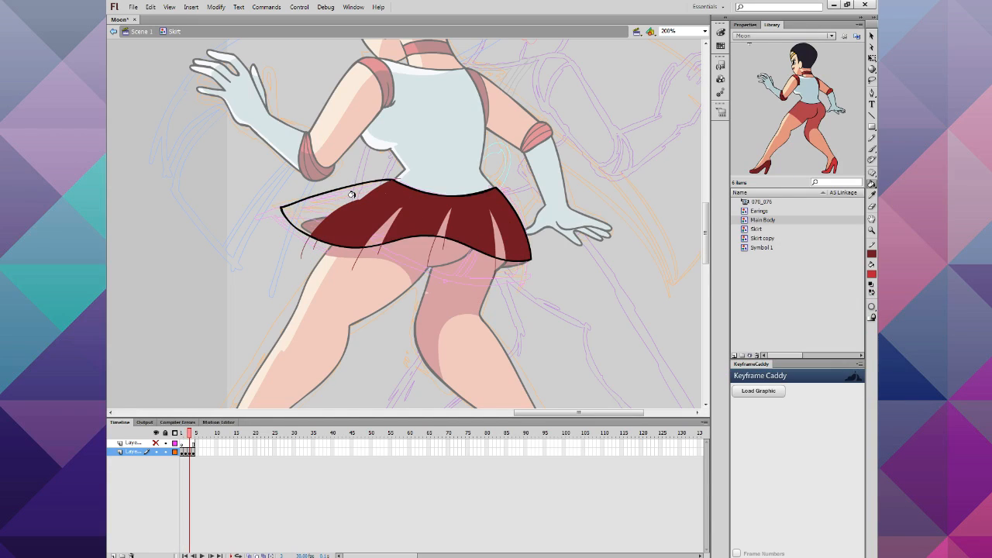
key(period)
click(350, 200)
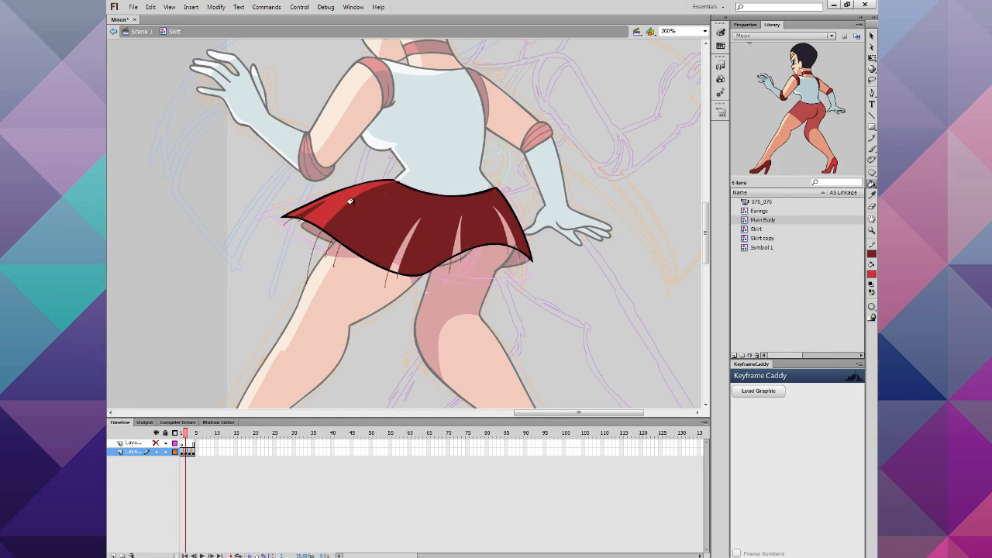
click(397, 243)
click(457, 237)
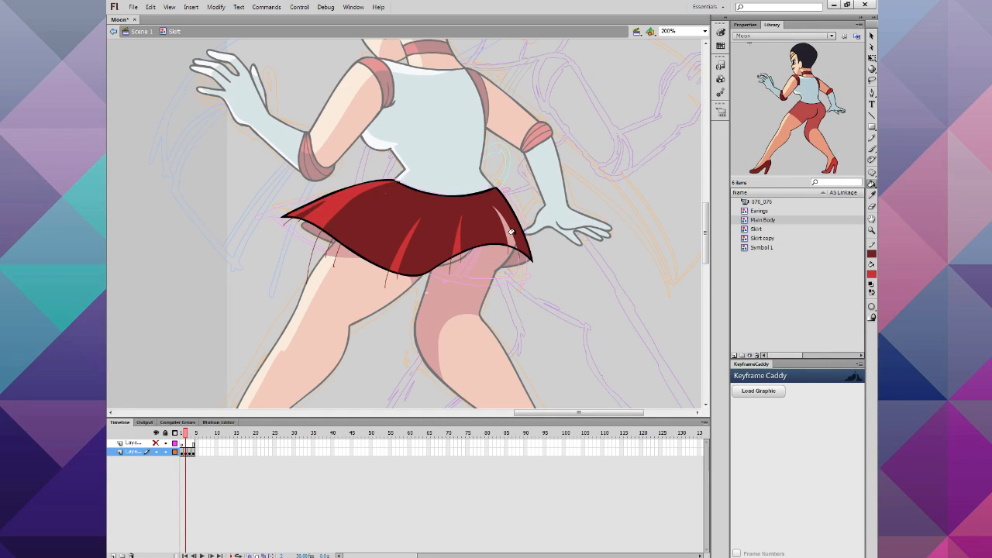
click(504, 230)
key(comma)
key(period)
Step: Set the Paint Bucket to Close Small Gaps and fill the narrow left fold of the frame 2 skirt with bright red
click(337, 225)
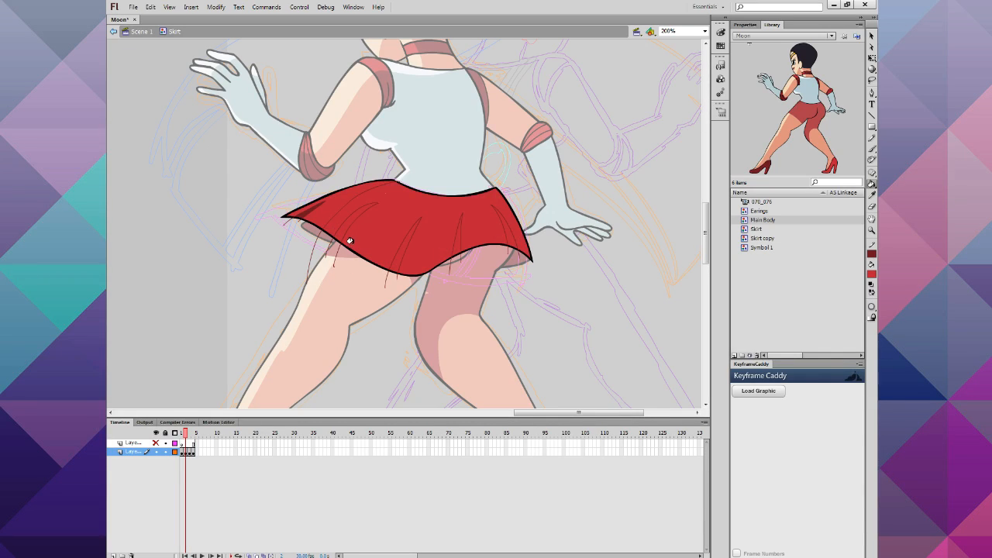
key(ctrl+z)
click(872, 316)
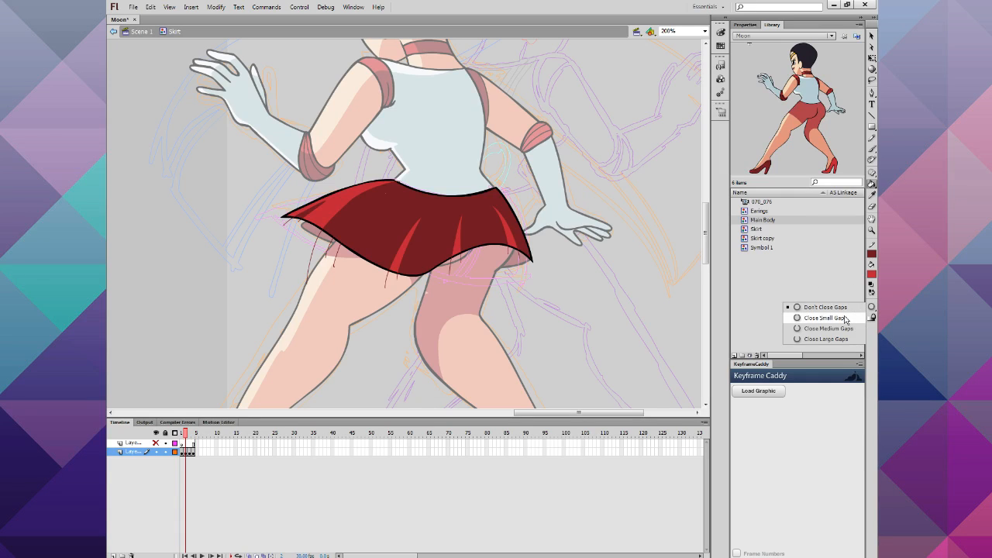
click(843, 318)
click(342, 227)
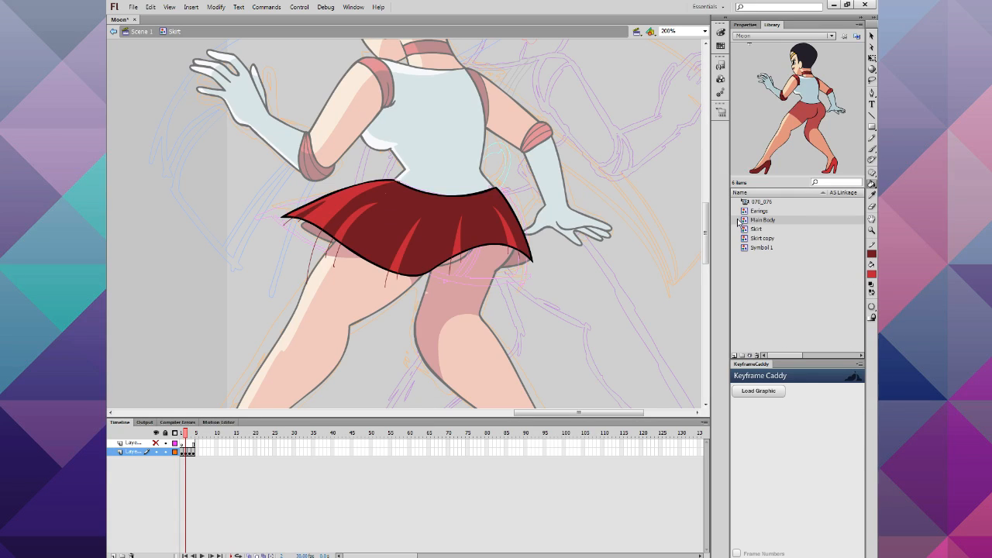
Step: Fill the left side and the fold highlights of the frame 3 skirt with bright red
click(872, 308)
click(858, 316)
key(period)
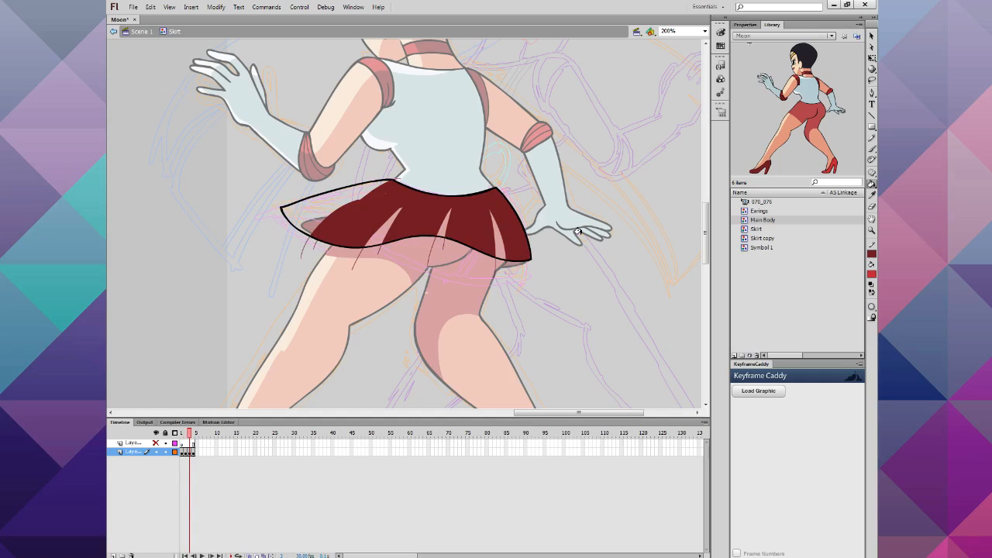
click(377, 230)
click(352, 192)
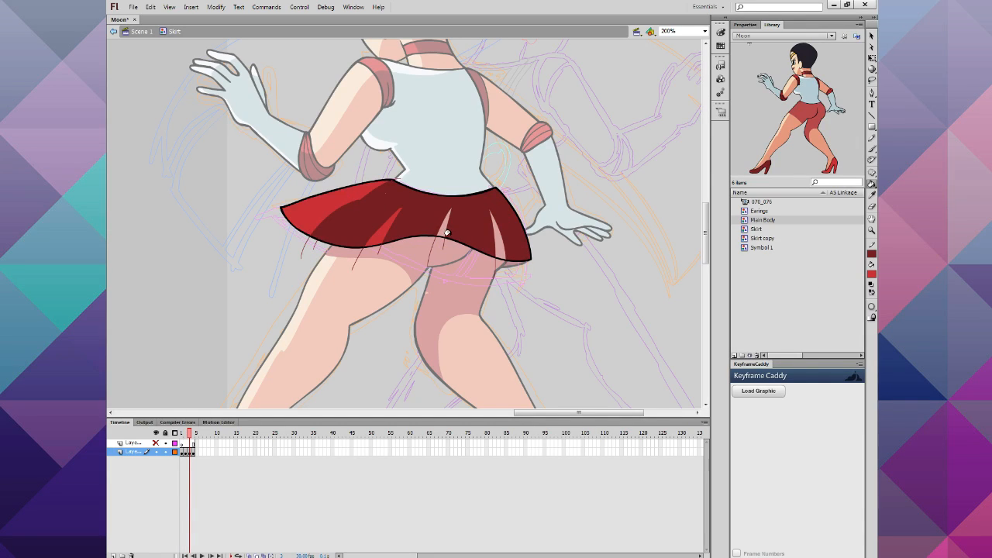
click(500, 236)
Step: Fill the fold highlights and the left edge of the frame 4 skirt with bright red
key(period)
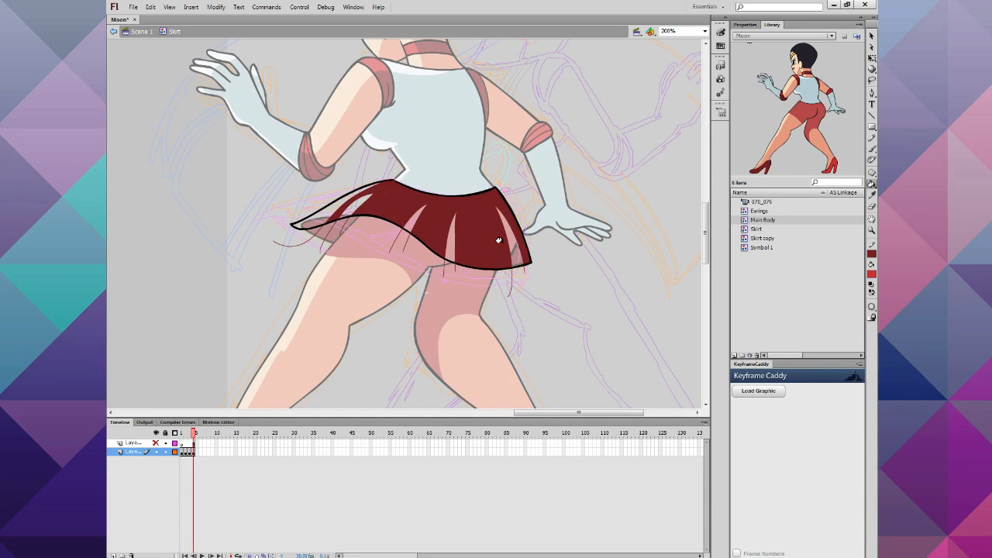
click(505, 236)
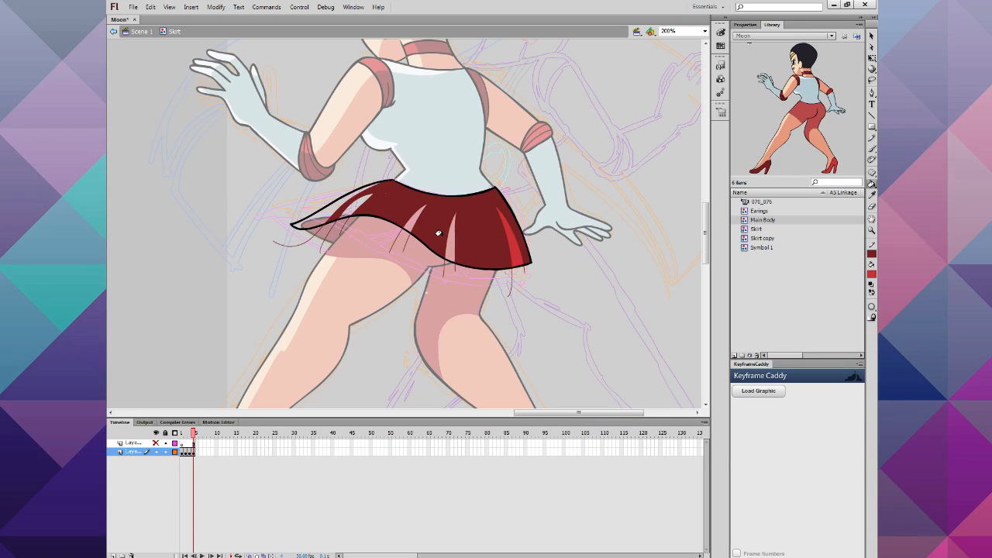
click(449, 240)
click(407, 217)
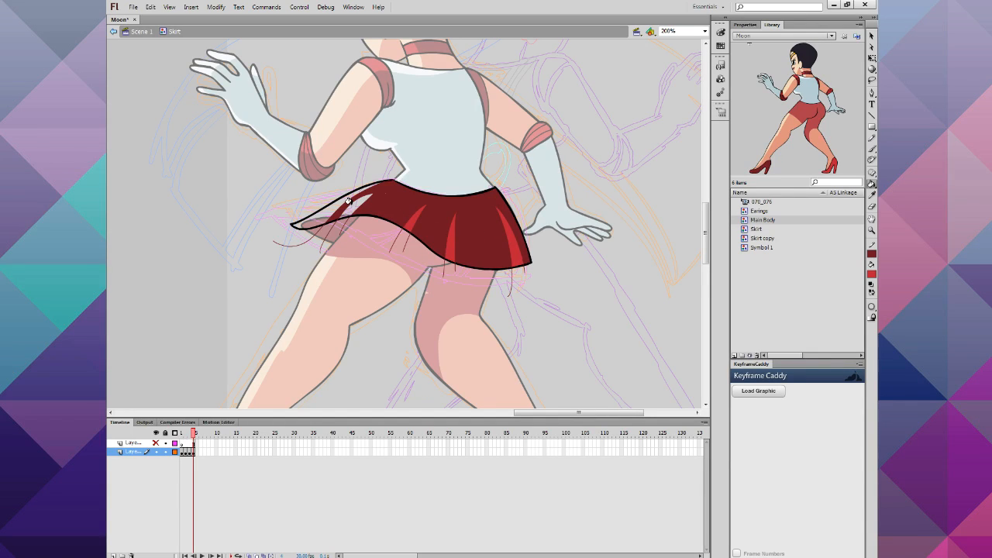
click(324, 208)
Step: Play back the skirt animation and turn on Edit Multiple Frames
key(Return)
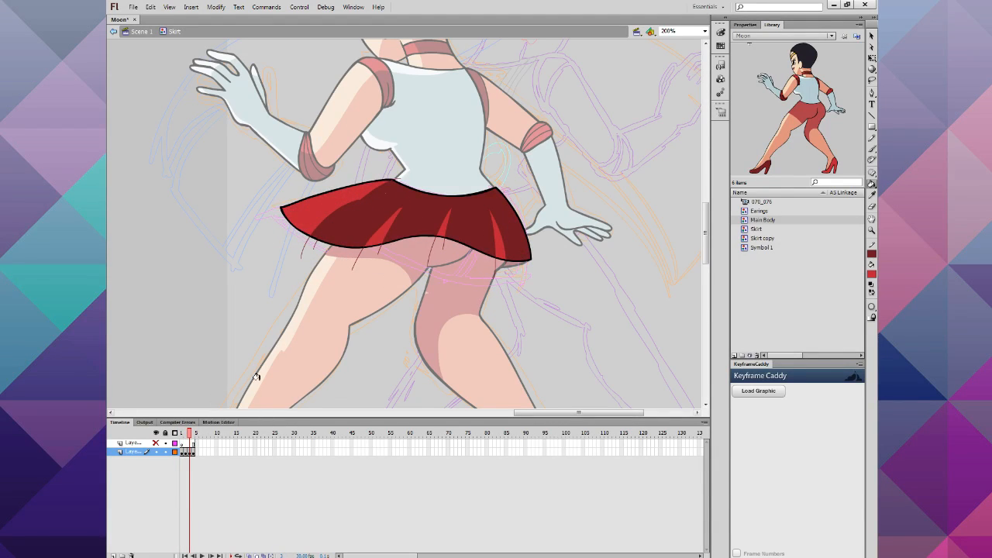
click(871, 36)
click(264, 556)
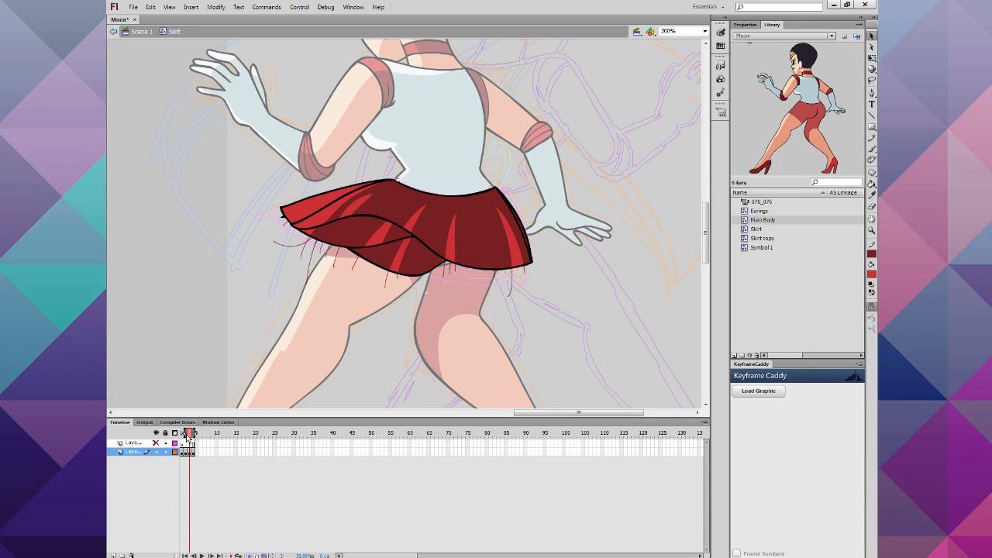
Step: Select the skirt artwork across all frames, set its stroke colour to none, and turn off Edit Multiple Frames
drag(188, 435, 187, 436)
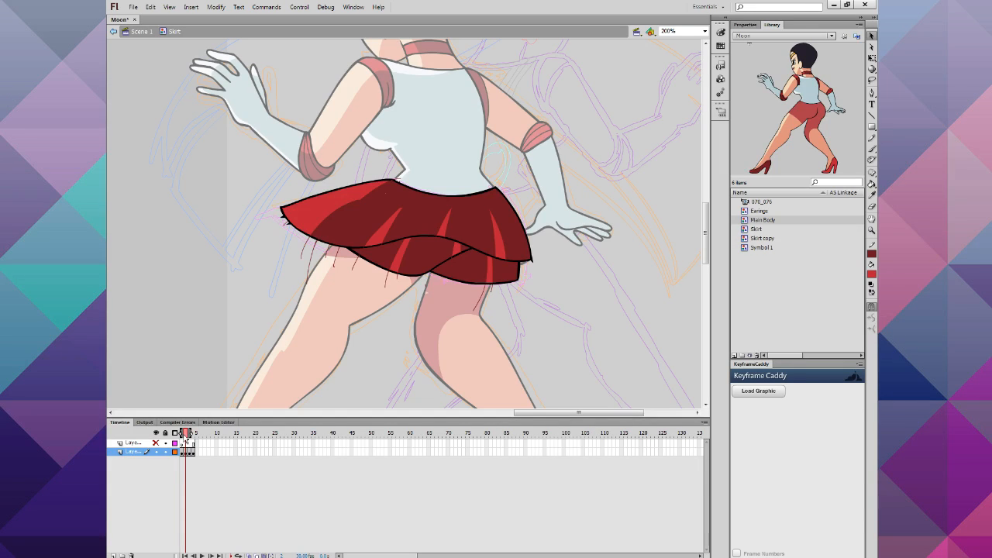
mouse_move(240, 159)
mouse_down()
mouse_move(266, 161)
mouse_move(629, 334)
mouse_up()
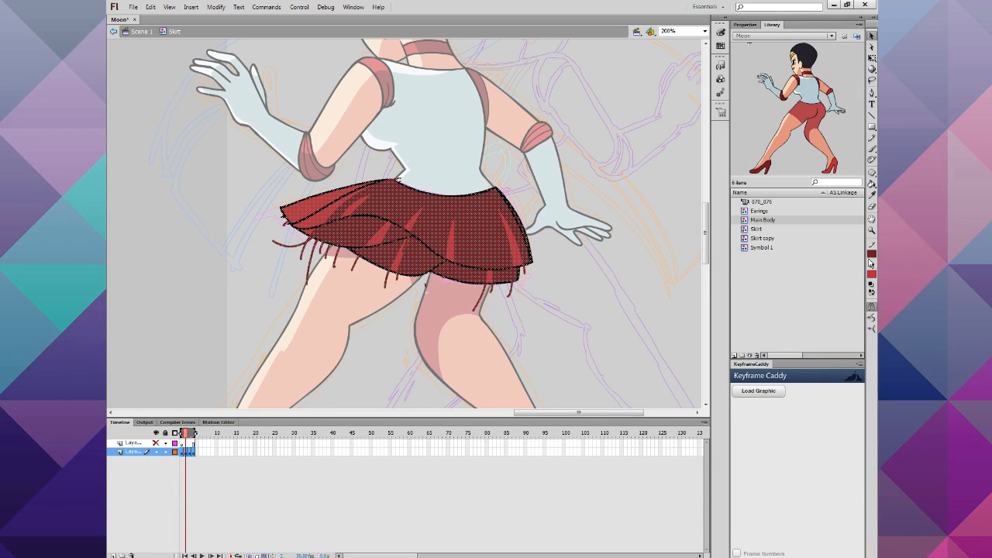
click(869, 255)
click(861, 265)
click(690, 312)
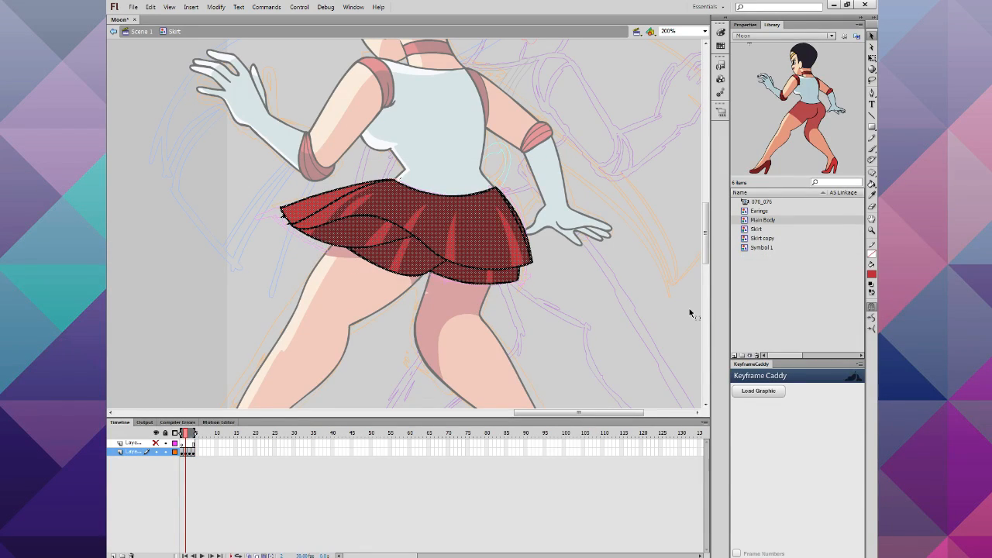
key(Return)
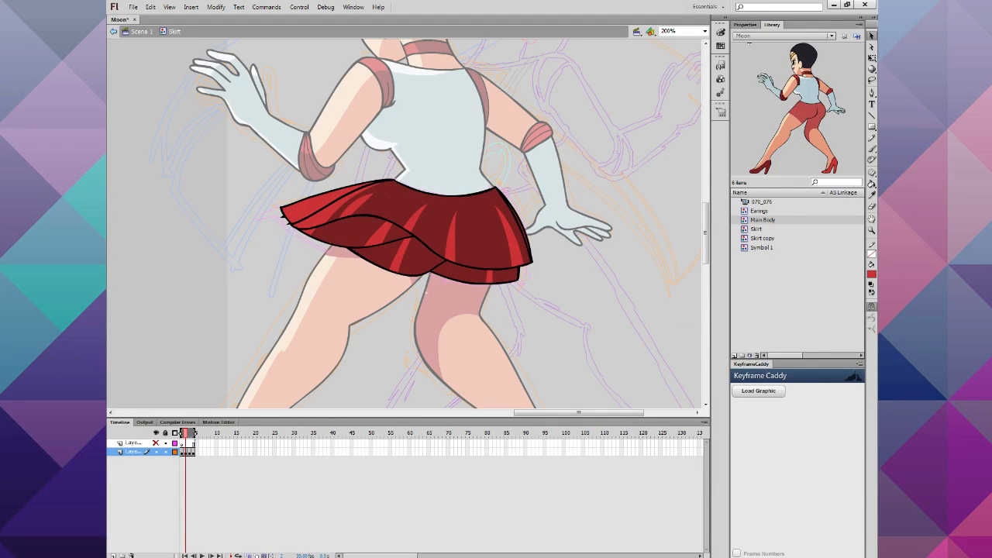
click(263, 555)
Step: Zoom in on the left side of the frame 3 skirt and set up the Brush with the skirt's dark red as fill
drag(185, 440, 190, 442)
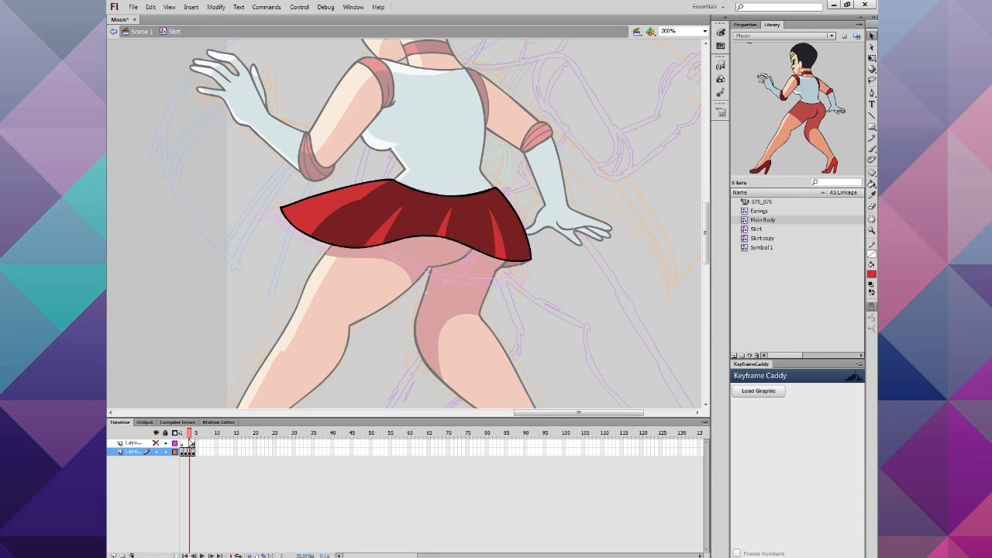
click(871, 230)
click(314, 234)
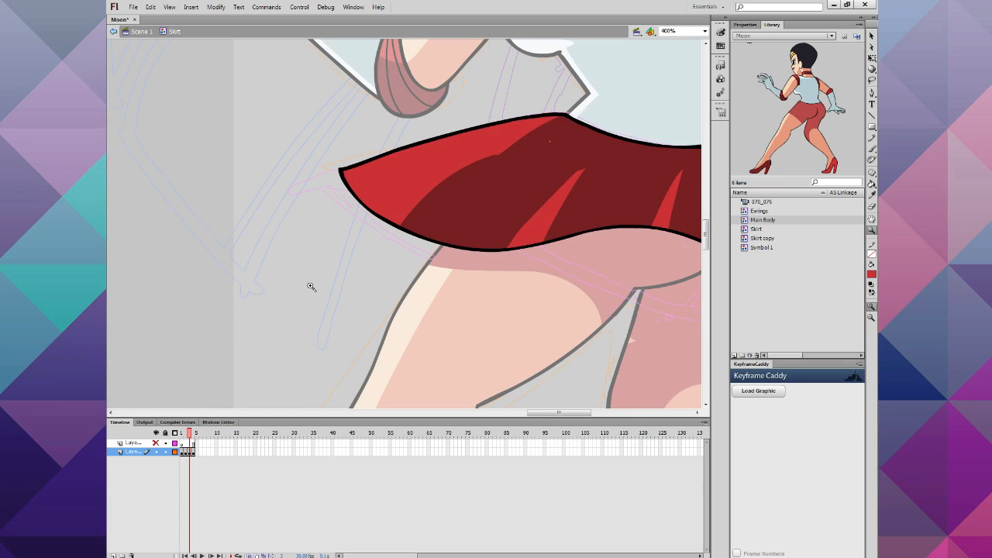
scroll(439, 289, up, 1)
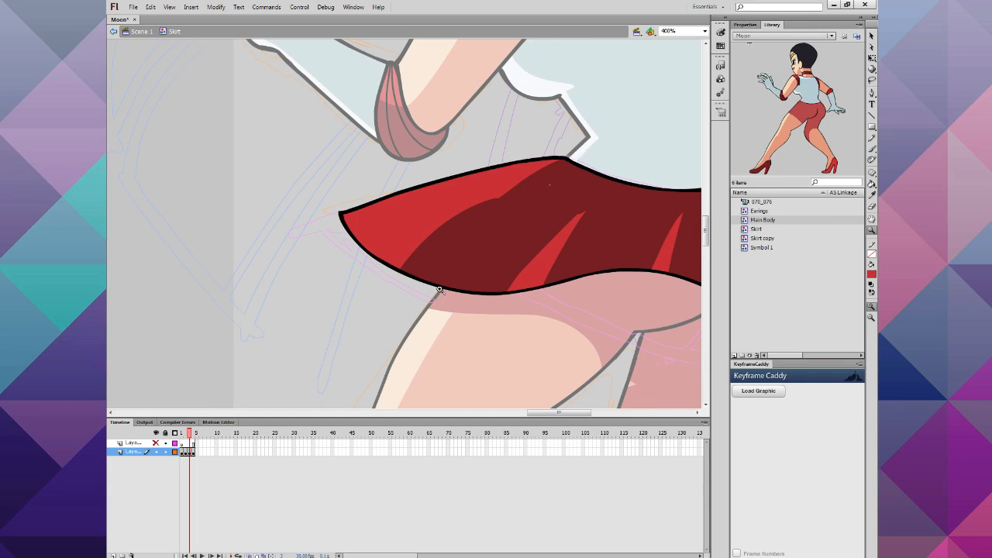
click(871, 274)
click(539, 216)
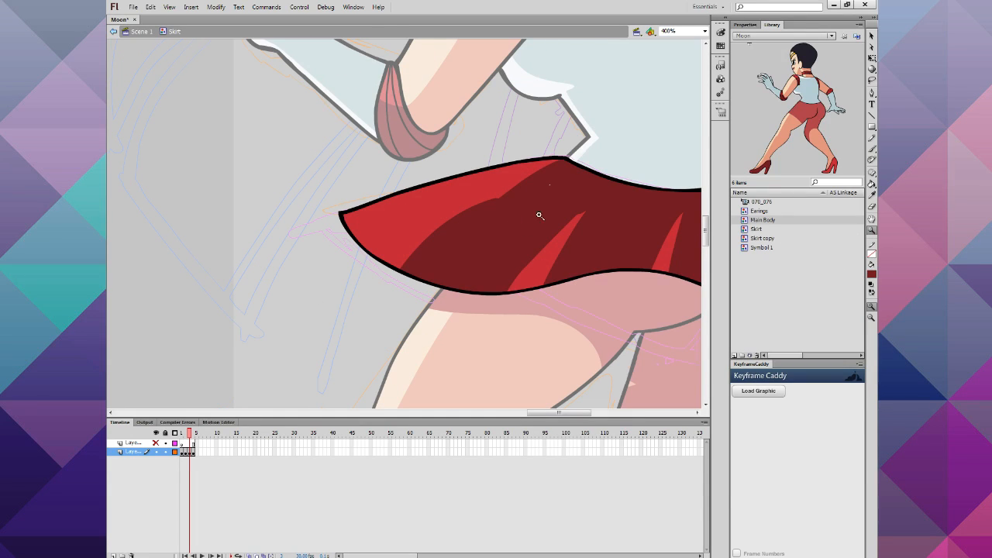
click(870, 148)
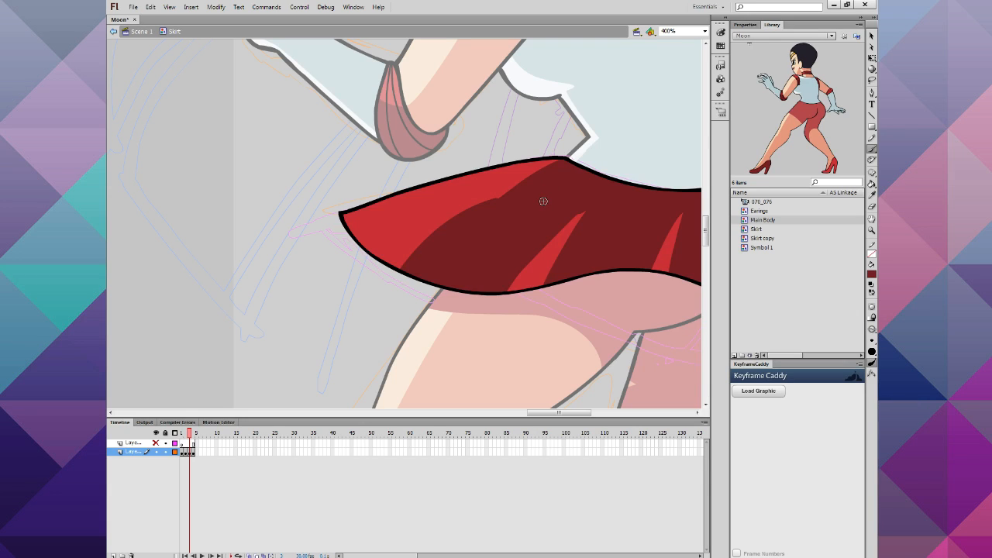
Step: Compare the left-side folds of the skirt in the neighbouring frames with those of frame 3
key(comma)
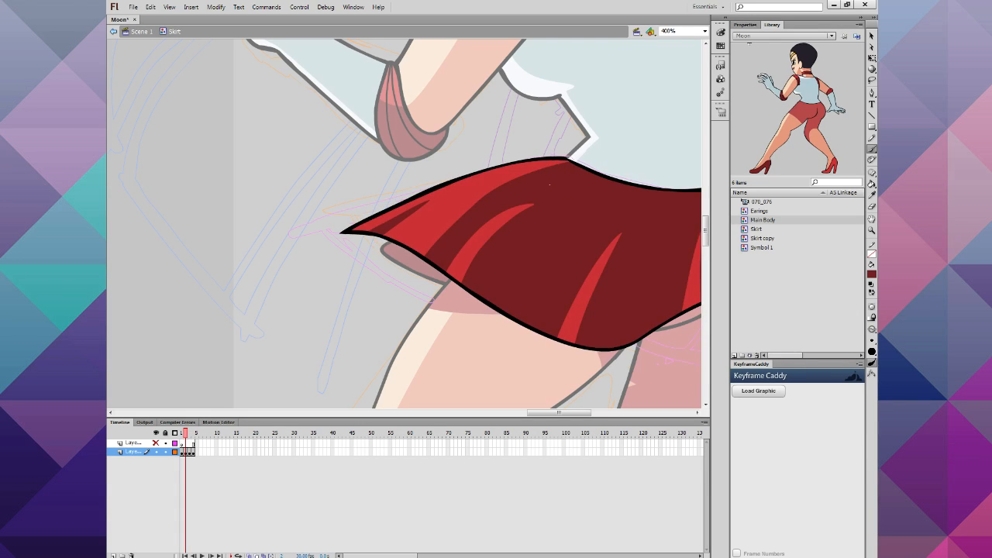
key(period)
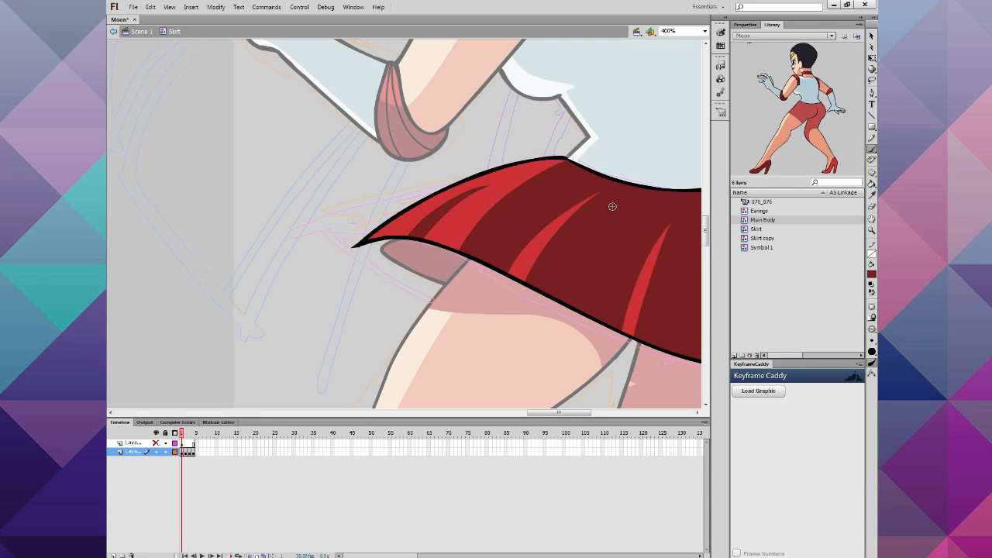
key(period)
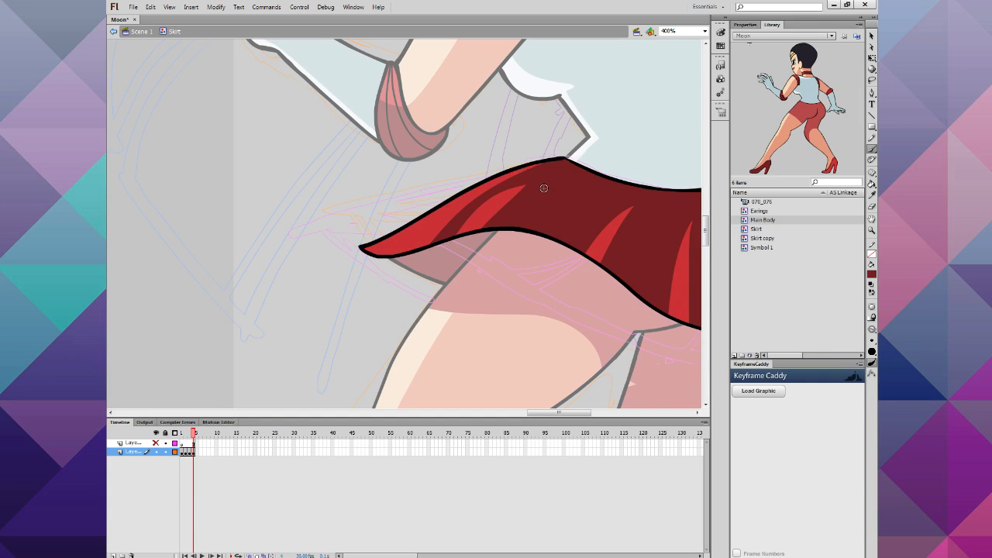
key(comma)
key(comma)
key(comma)
key(period)
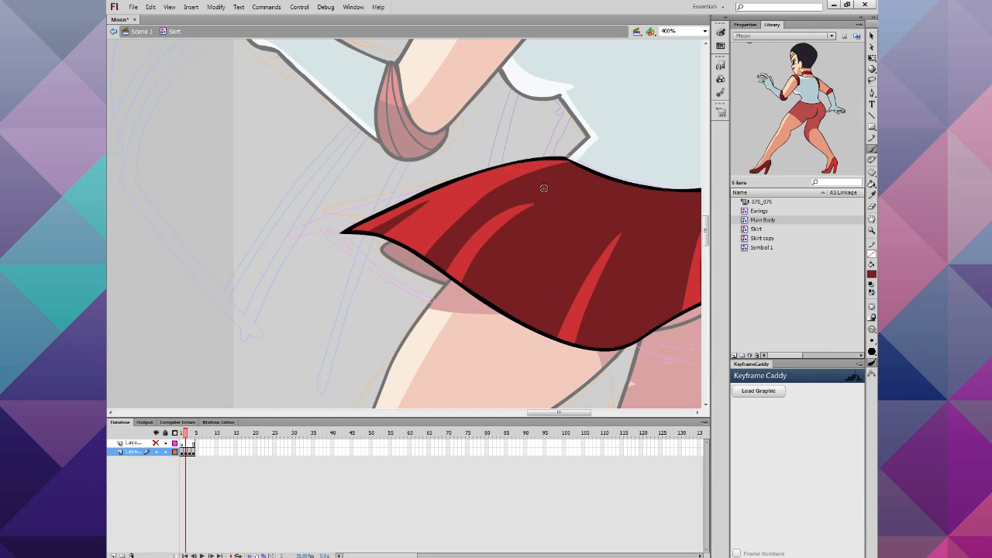
key(comma)
key(period)
key(period)
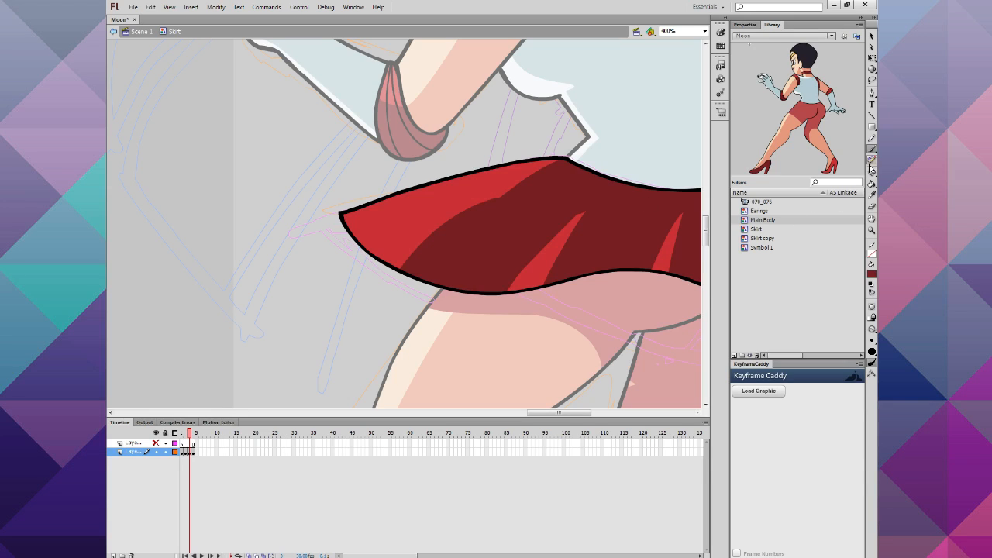
Step: Sample the skirt's bright red as the fill colour and switch to the Selection tool
click(871, 273)
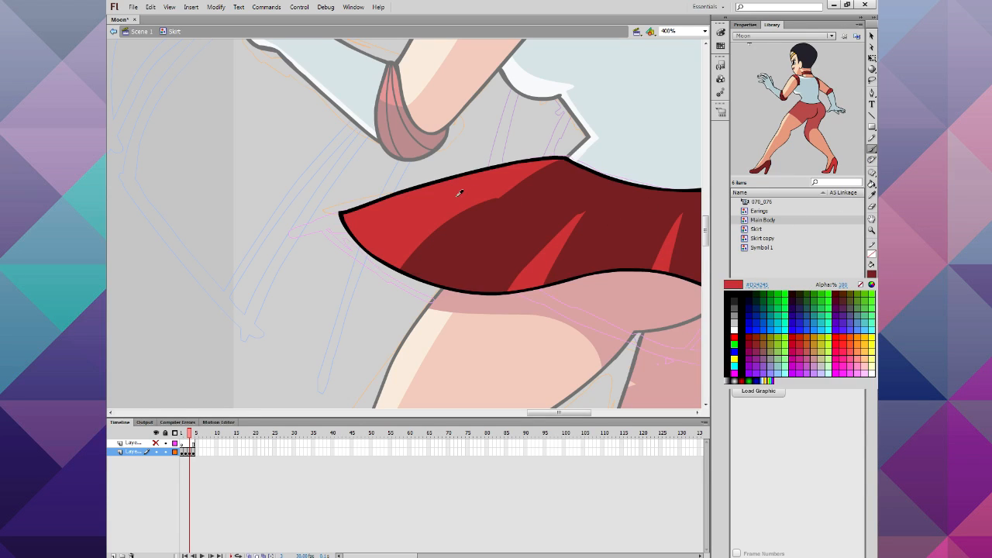
click(454, 198)
click(870, 37)
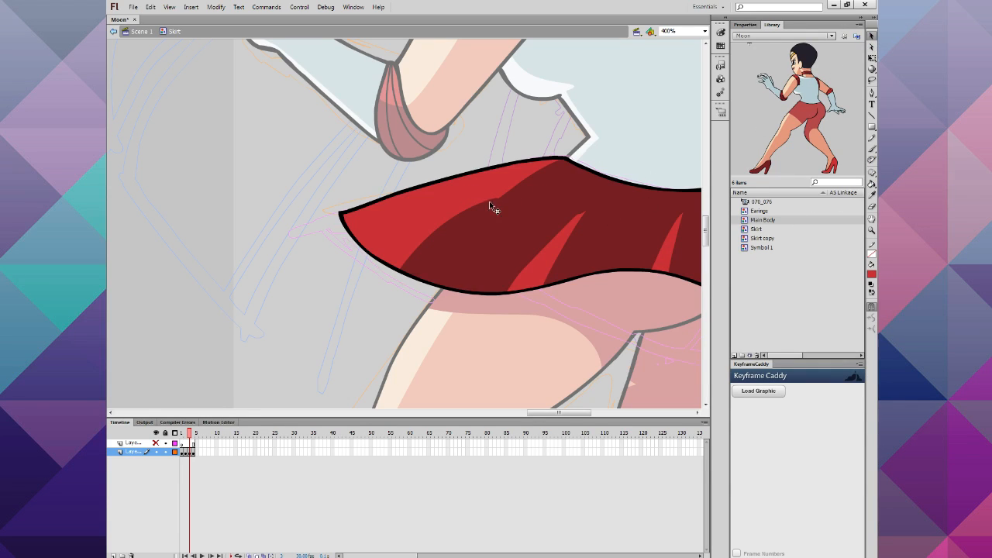
drag(502, 205, 490, 214)
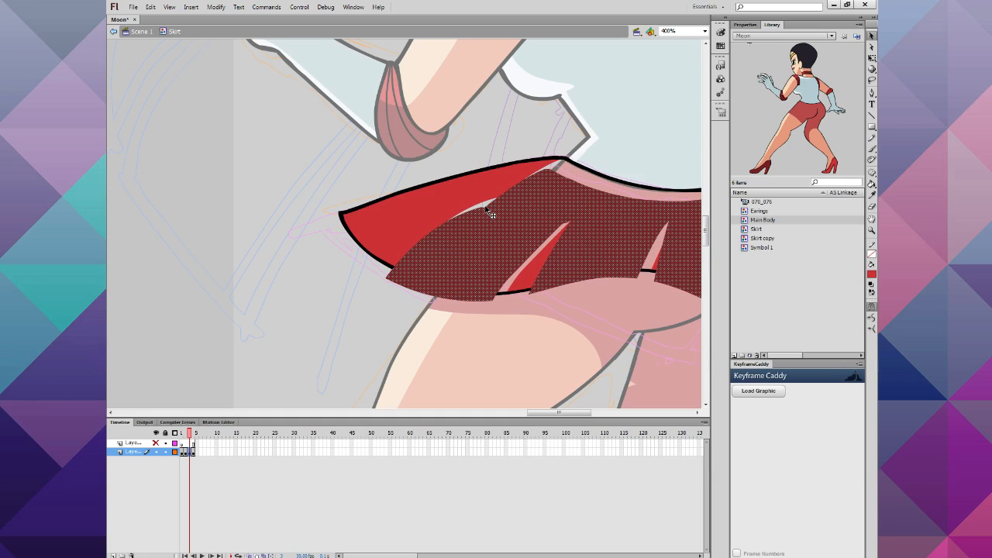
key(ctrl+z)
click(458, 305)
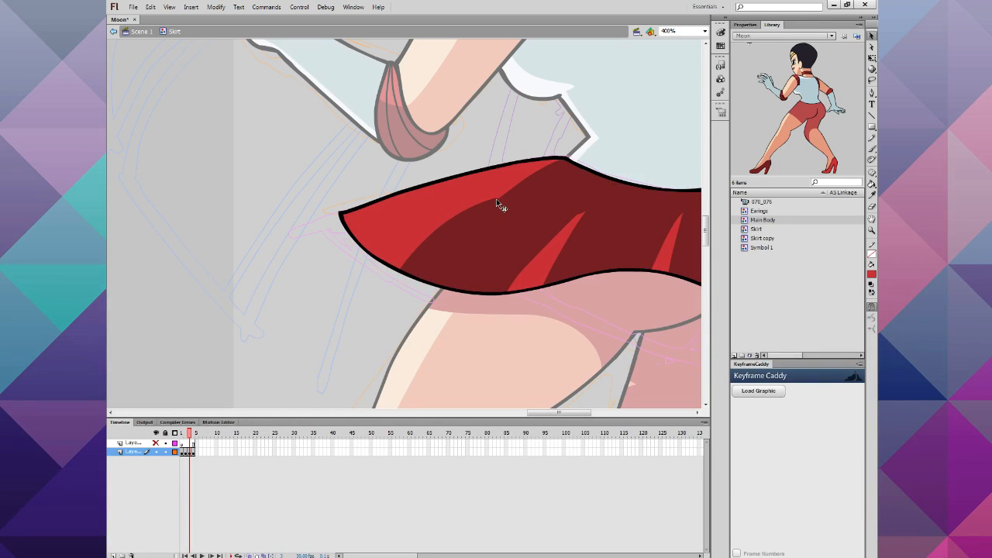
Step: Reshape the leftmost dark-red edge on the frame 3 skirt and smooth it with bright-red Brush strokes
mouse_move(500, 203)
mouse_down()
mouse_move(406, 275)
mouse_move(421, 258)
mouse_up()
click(431, 260)
click(385, 285)
click(872, 150)
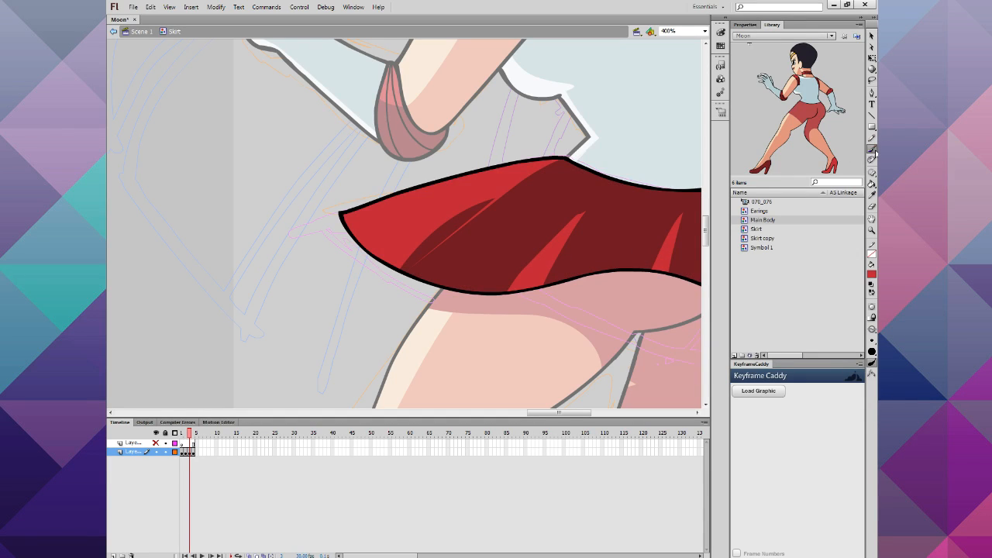
drag(488, 202, 404, 269)
mouse_move(472, 214)
mouse_down()
mouse_move(440, 242)
mouse_move(447, 227)
mouse_up()
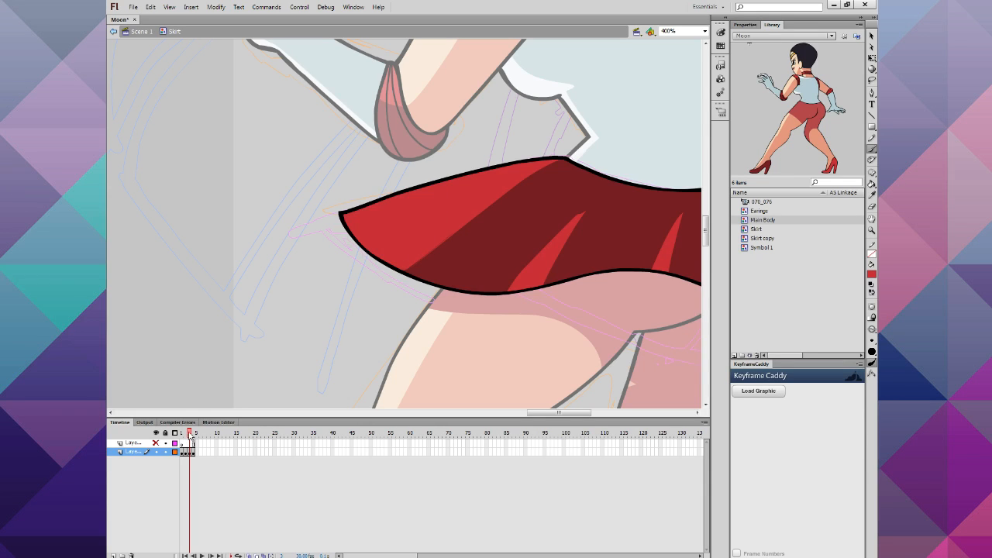
Step: Draw a narrow fold in the bright-red left part of the frame 3 skirt with the Pencil and fill it with dark red
drag(190, 436, 191, 437)
key(y)
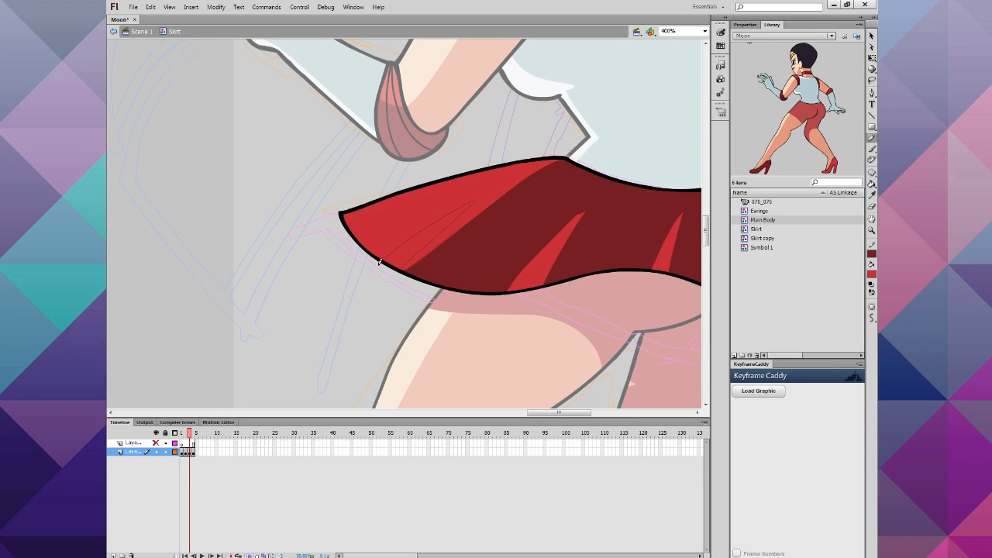
click(872, 295)
click(872, 183)
click(431, 226)
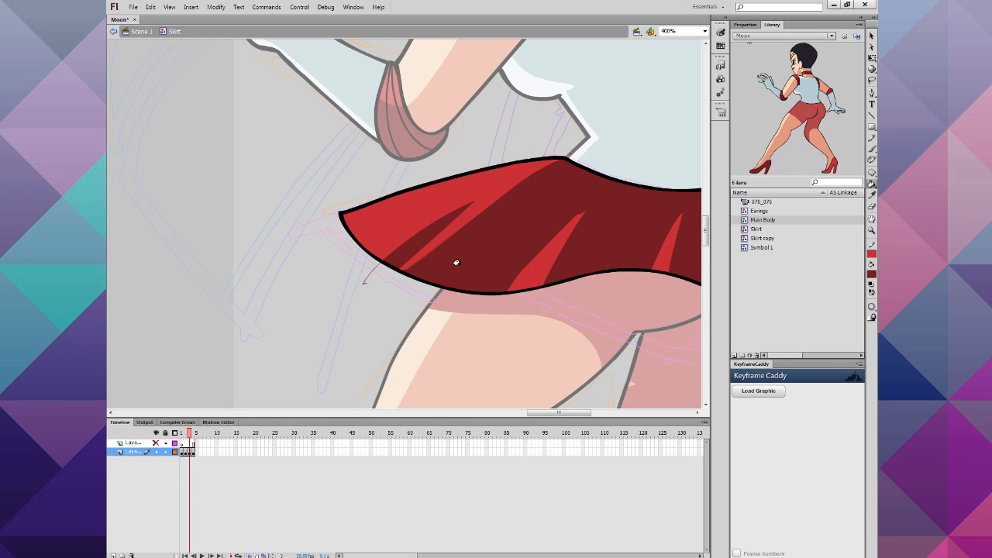
click(871, 36)
key(ctrl+z)
Step: Draw a matching dark-red fold at the left tip of the frame 4 skirt, fill it, and delete the stray and outline strokes
click(195, 436)
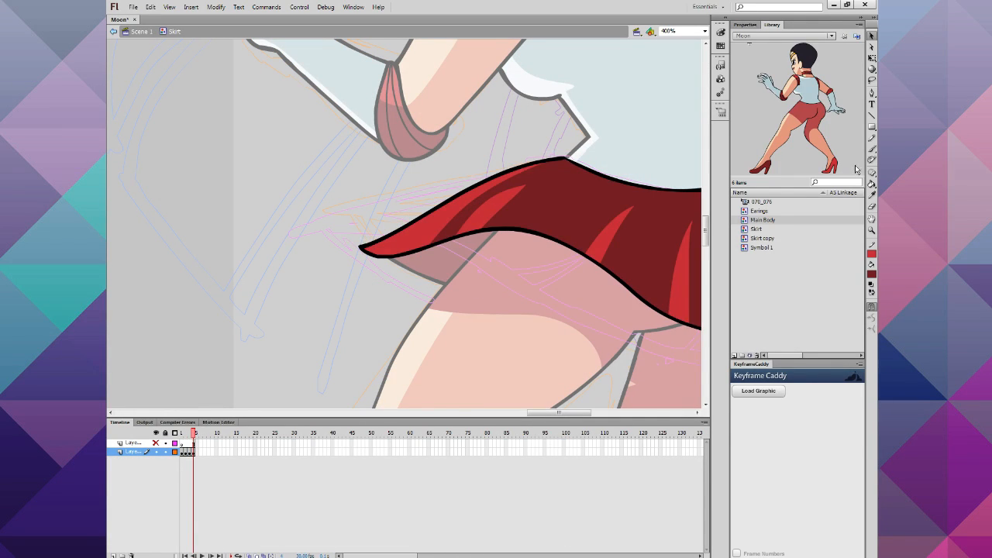
click(870, 138)
click(872, 183)
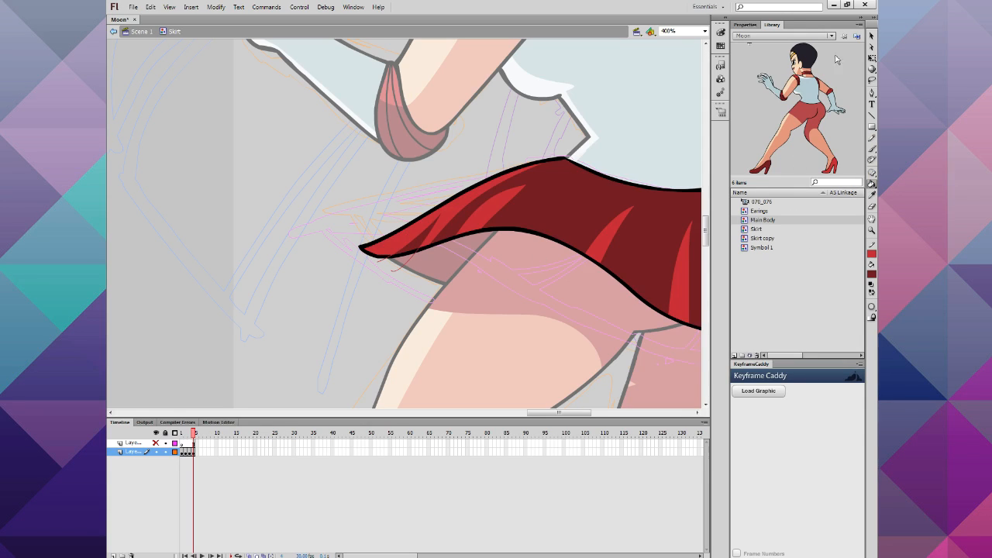
click(871, 36)
double_click(408, 264)
key(Delete)
double_click(497, 202)
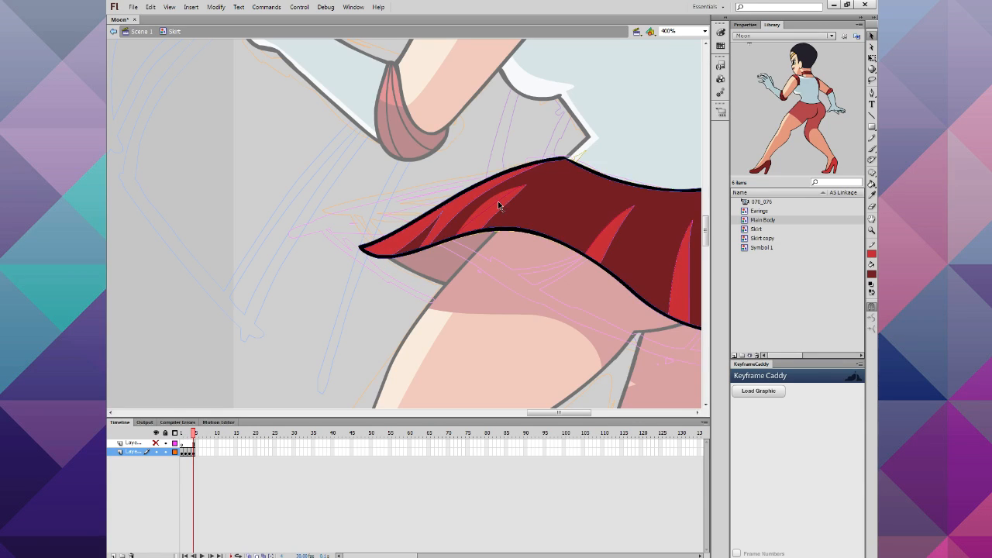
key(Delete)
Step: Play back the skirt at 100% zoom, return to Scene 1, and replay the full animation from frame 1
key(ctrl+1)
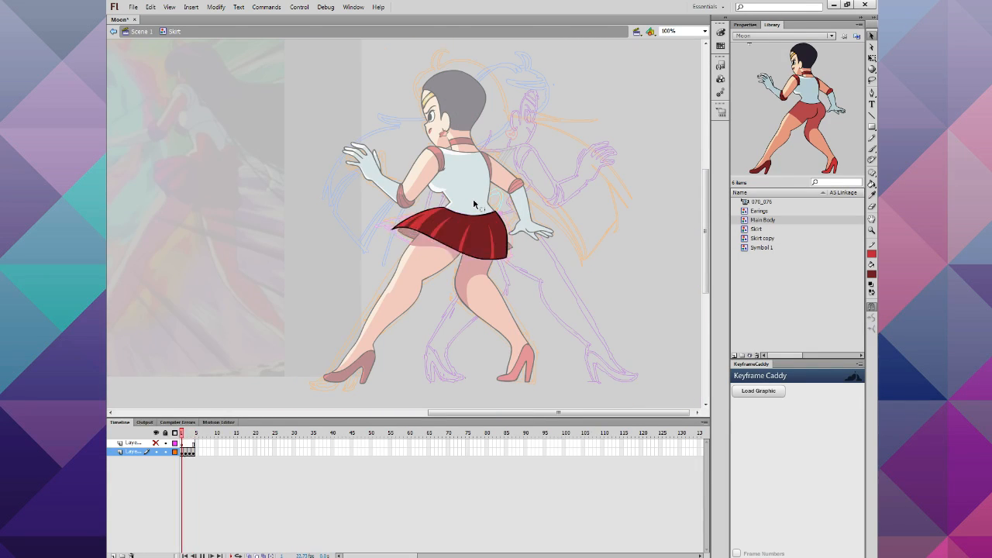
click(143, 32)
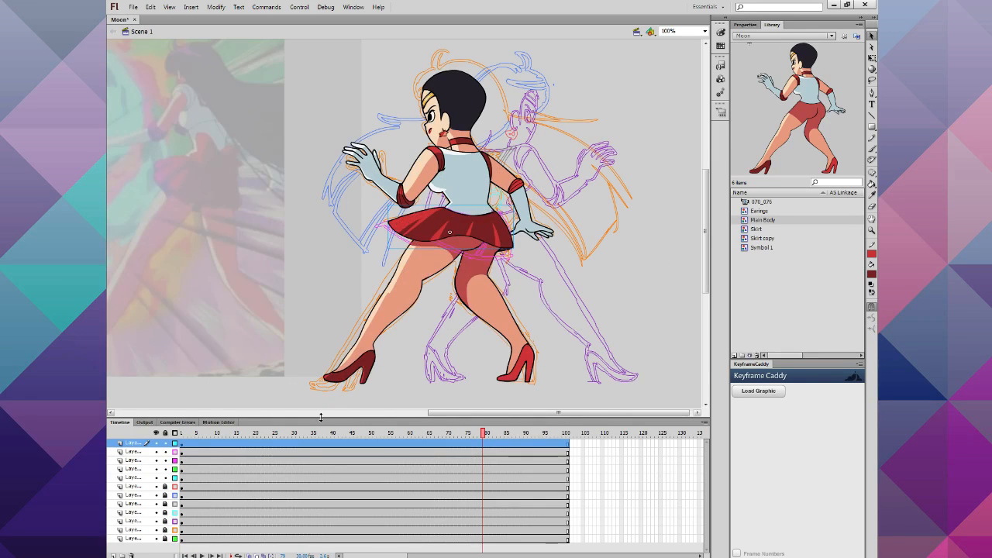
click(181, 432)
key(Return)
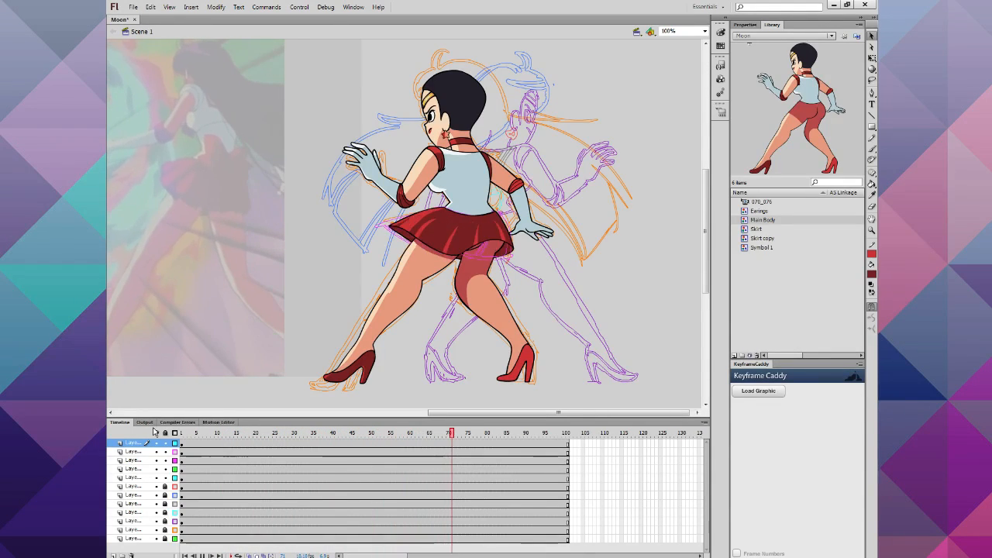
key(Return)
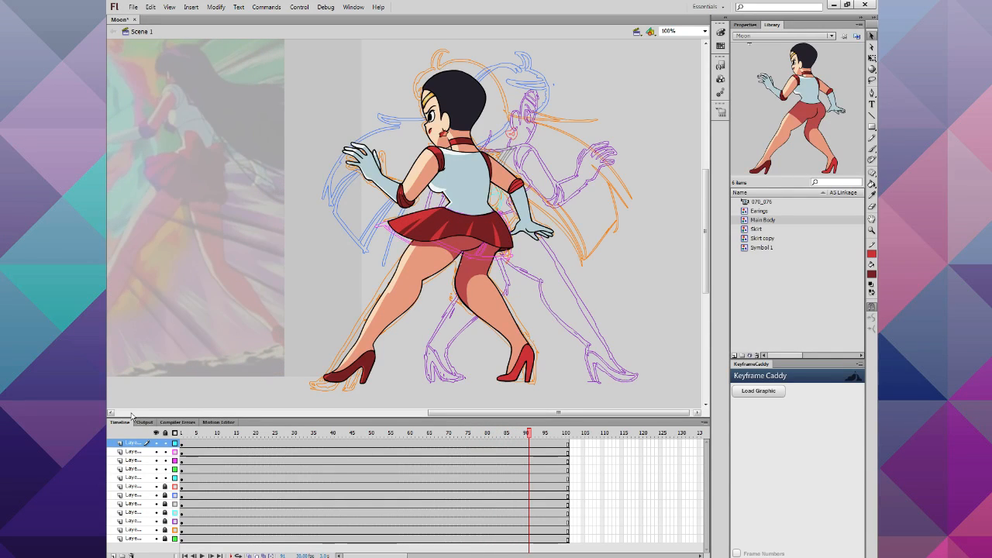
click(177, 440)
key(Return)
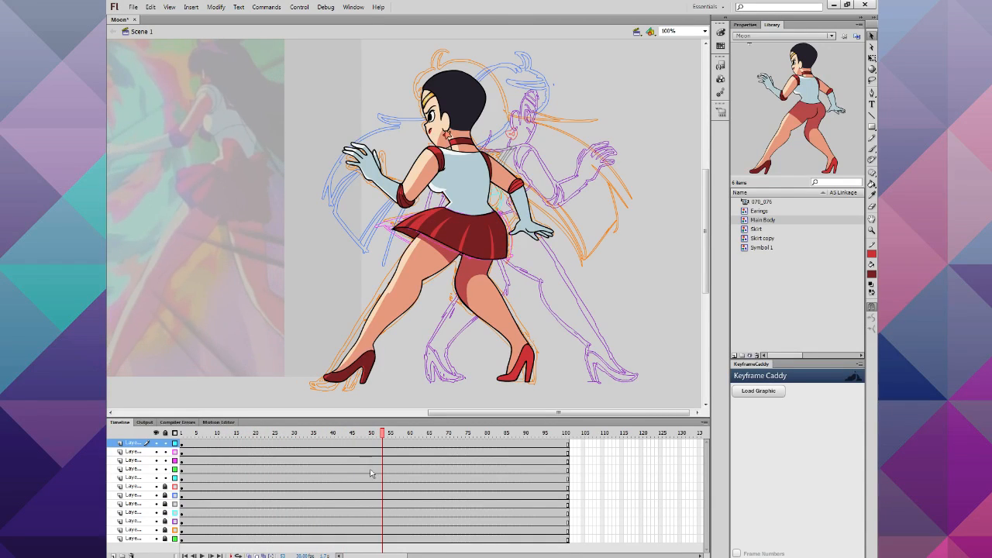
Step: Zoom in on the character's left leg in Scene 1 and sample its skin tone as the Paint Bucket fill
click(871, 229)
click(336, 336)
scroll(419, 353, up, 3)
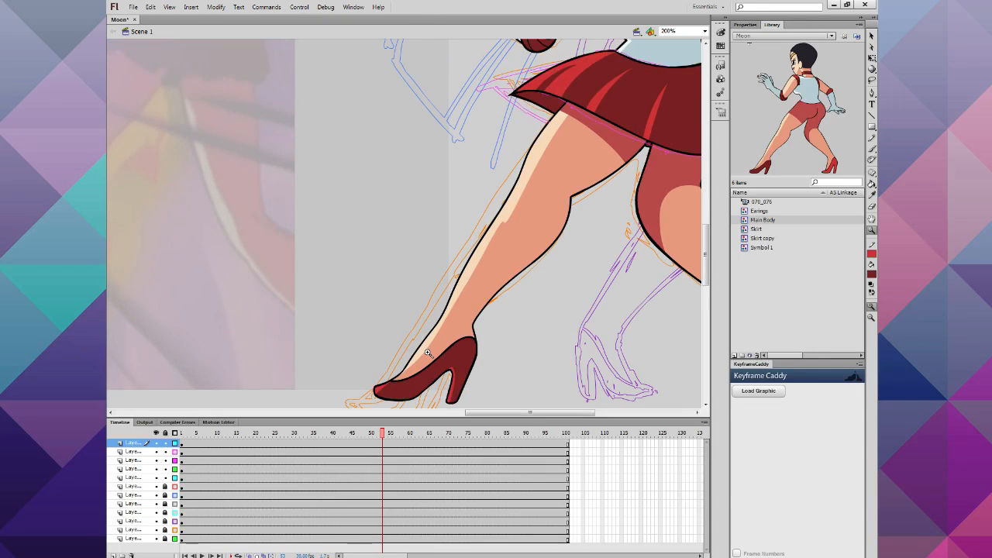
scroll(434, 352, down, 1)
scroll(611, 313, up, 1)
click(872, 278)
click(569, 175)
click(871, 183)
Step: Open the Main Body symbol and fill the cream highlight strip along the left leg in frame 1 with the skin tone
click(872, 36)
double_click(557, 201)
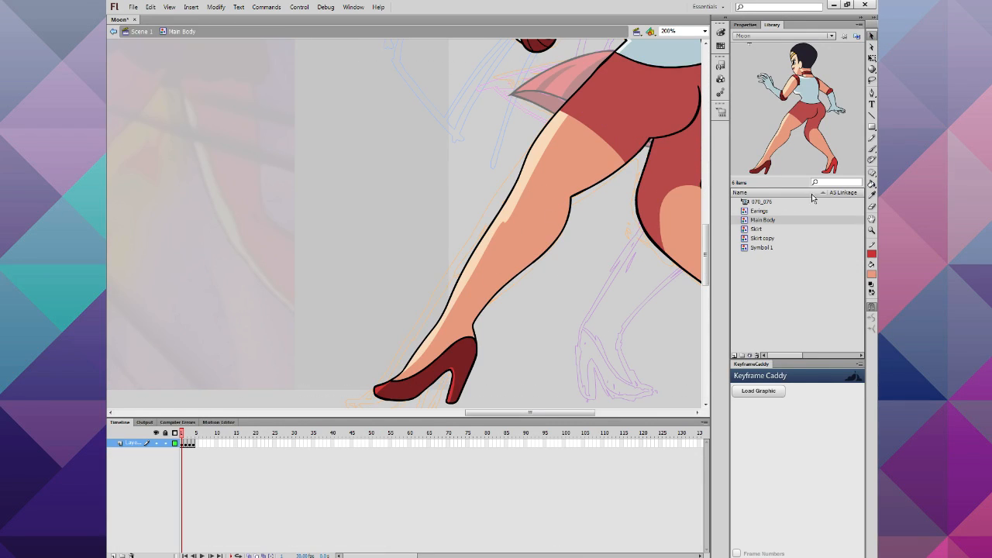
click(871, 184)
click(522, 156)
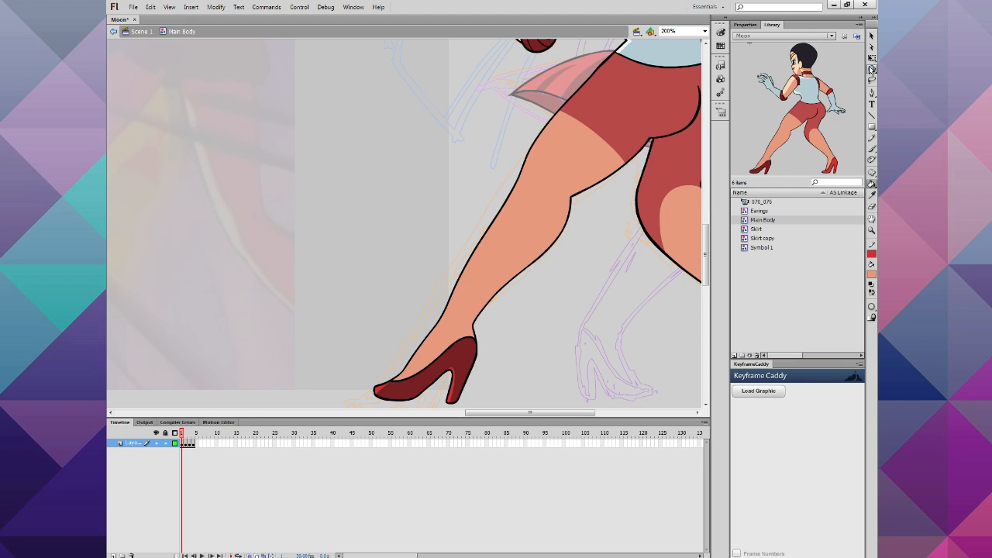
Step: Draw a thin red boundary line for the highlight down the front of the left leg, from thigh to shoe
click(871, 58)
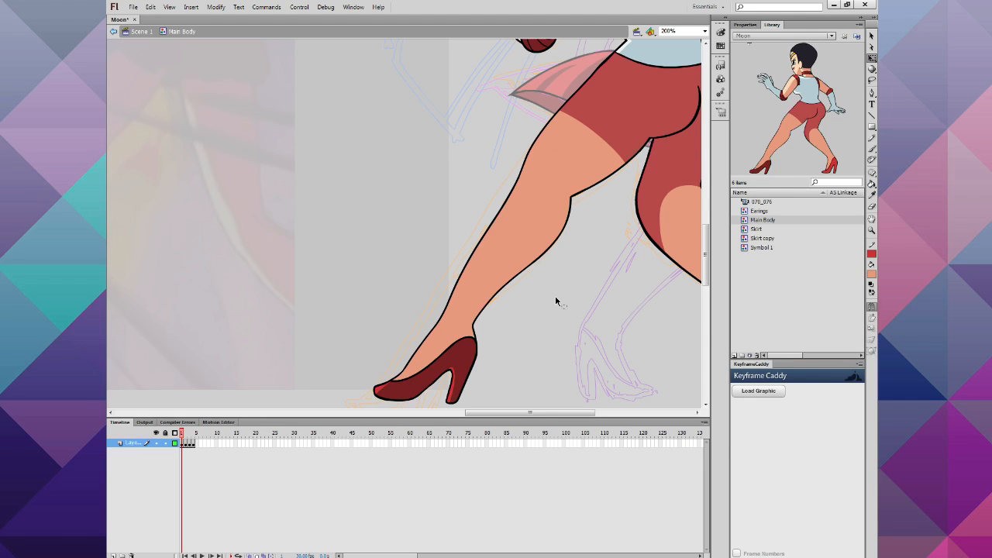
click(871, 140)
drag(406, 370, 412, 375)
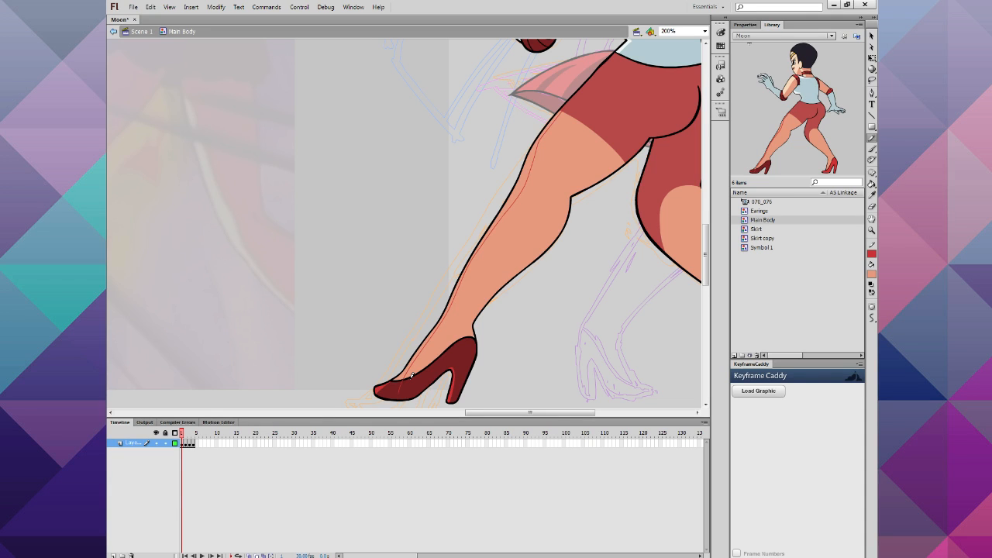
Step: Sample the cream highlight from the upper arm and fill the strip along the front of the left leg with it
scroll(395, 353, up, 5)
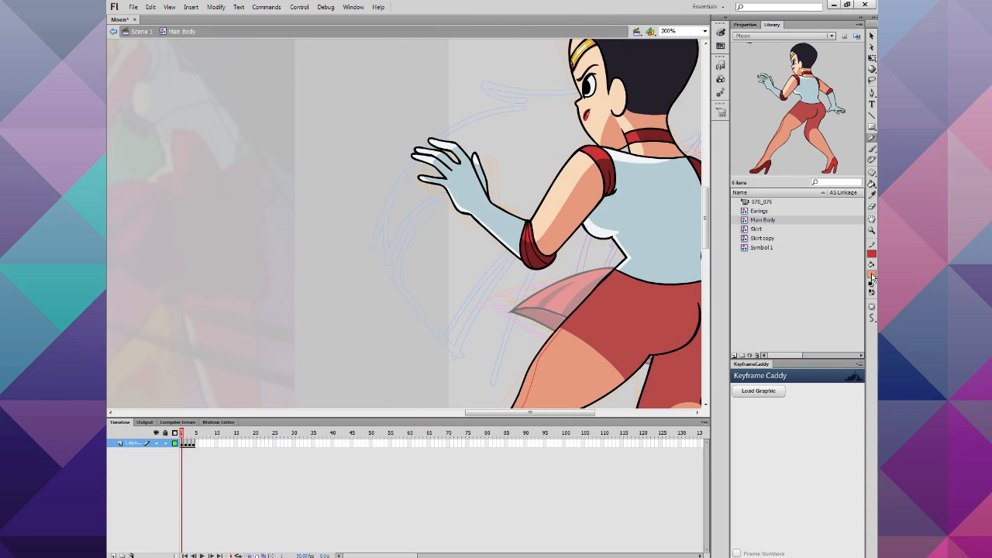
click(872, 276)
click(562, 188)
click(871, 183)
scroll(522, 281, down, 4)
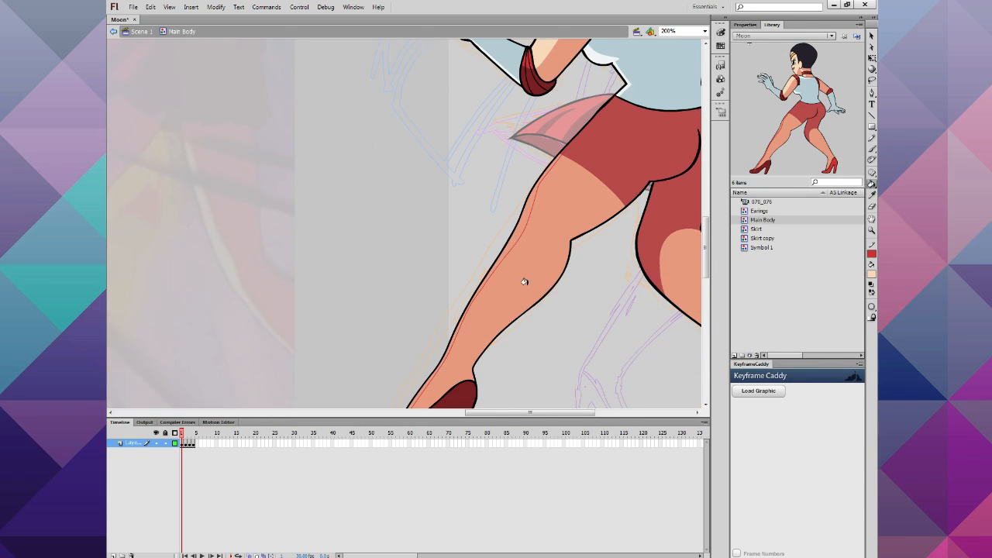
click(513, 229)
Step: Delete the red boundary line from the left leg
scroll(504, 248, down, 2)
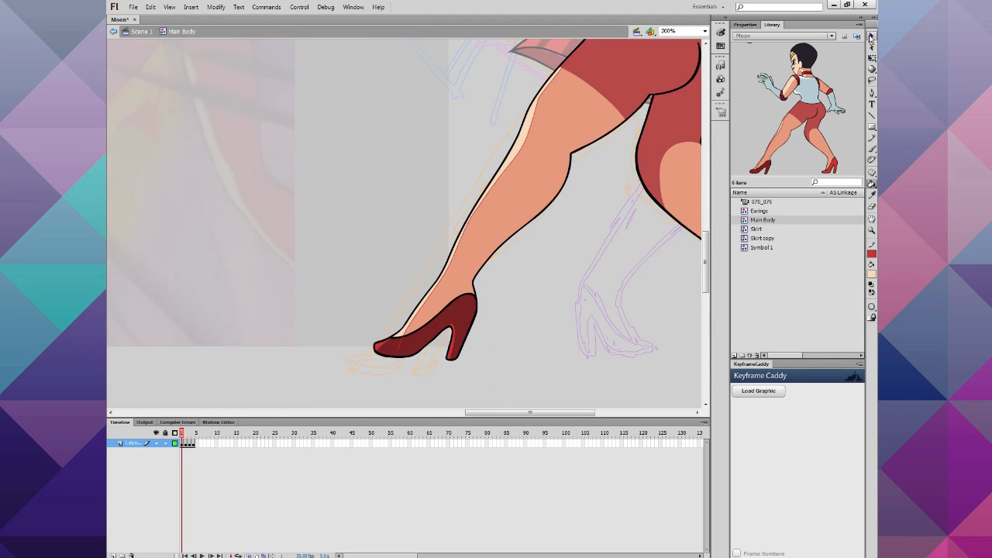
click(871, 36)
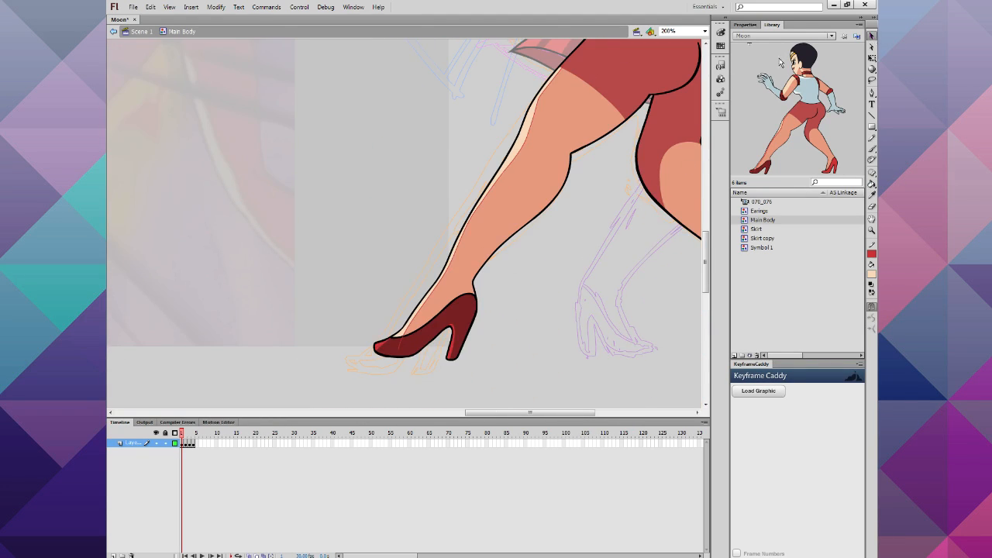
click(465, 230)
key(Delete)
Step: Brush the cream highlight wider from the left knee down the shin, then pick up the leg's skin tone and change the brush size
key(b)
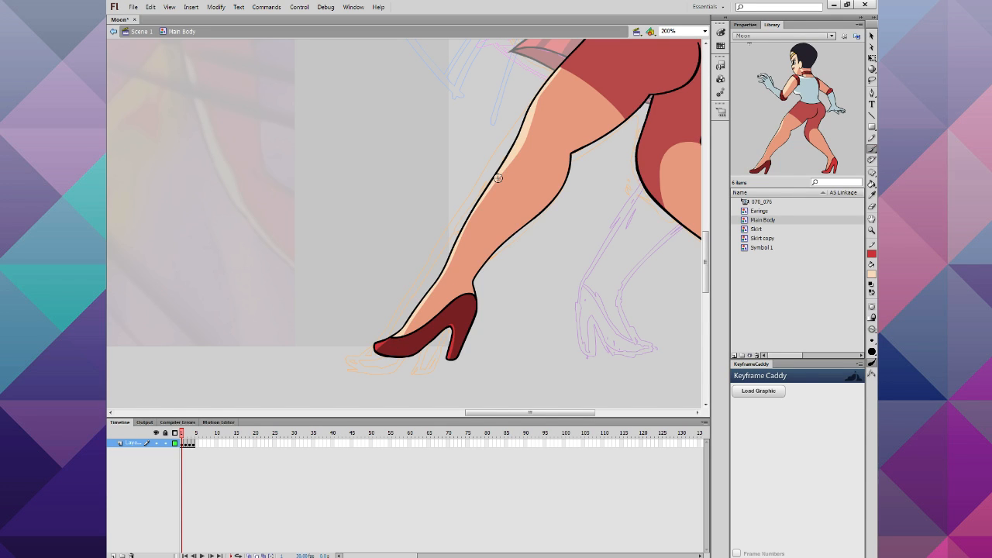
drag(500, 172, 448, 272)
click(871, 275)
click(555, 131)
click(872, 329)
click(830, 351)
Step: Sample the bright red at the left shoe's toe and fill the whole shoe with it
click(870, 279)
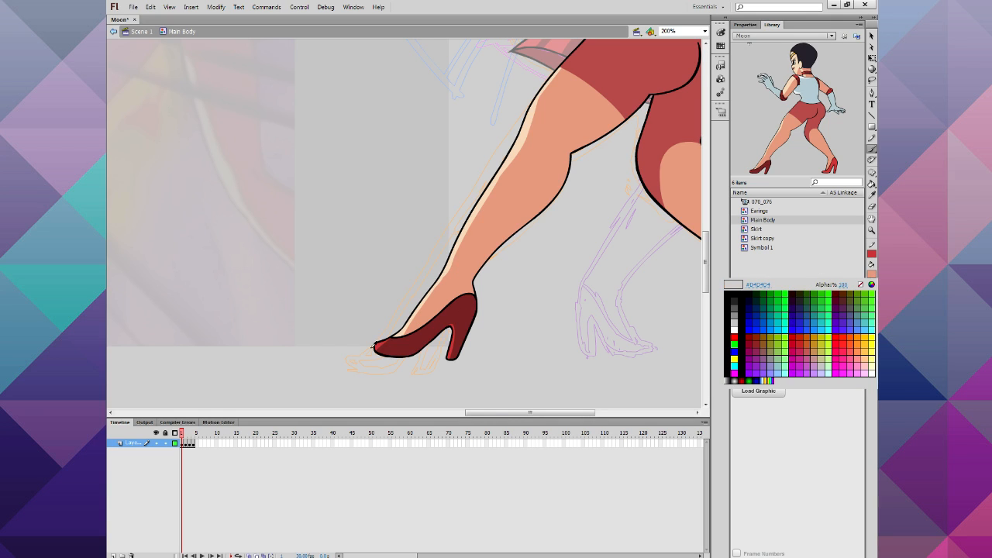
click(377, 348)
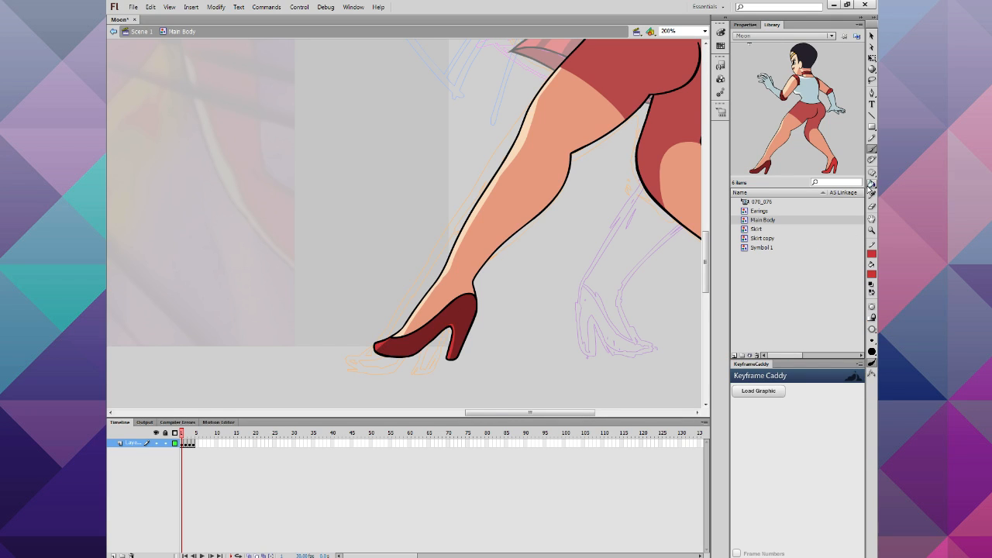
click(872, 184)
click(457, 313)
Step: Draw a shading boundary along the left shoe and fill its lower part with dark red sampled from the shoulder band
scroll(566, 343, up, 6)
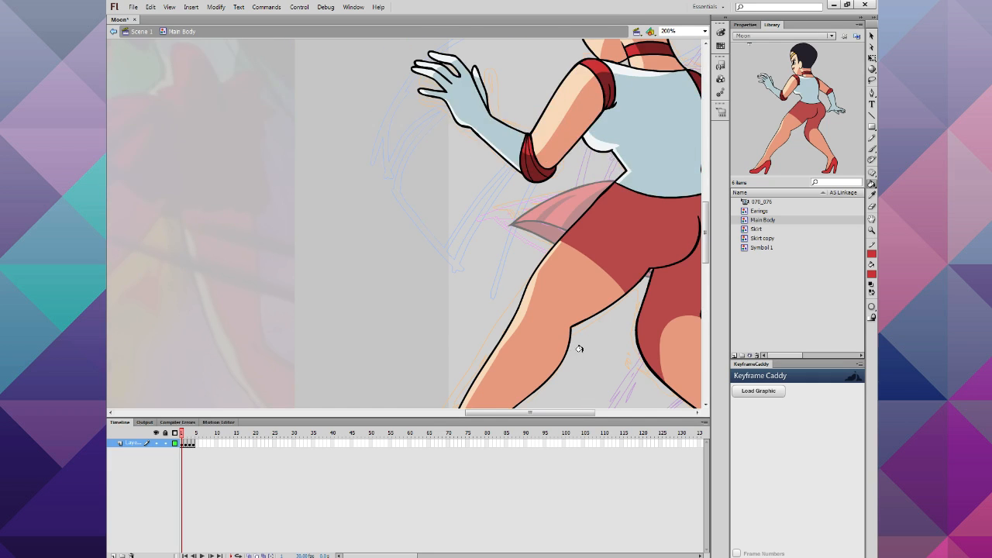
click(871, 275)
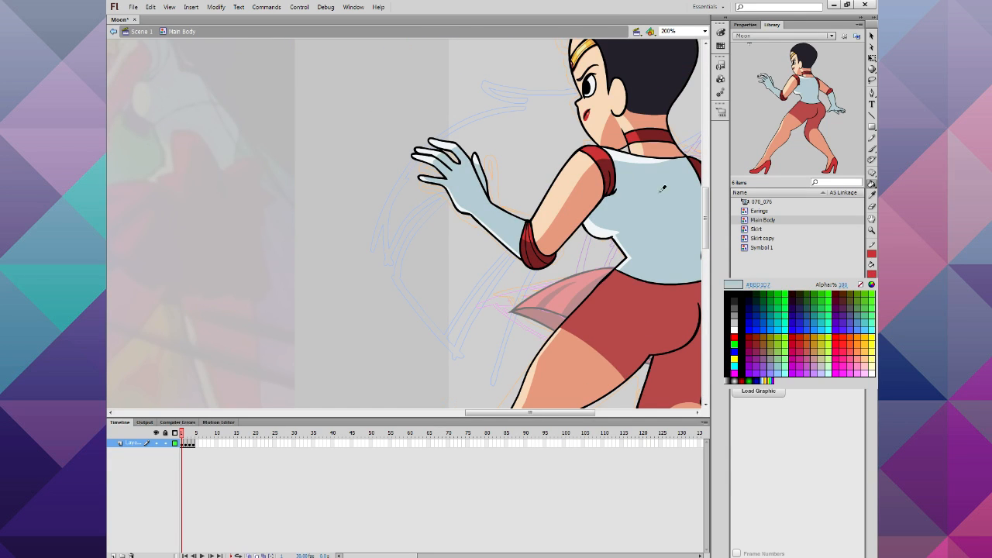
click(609, 162)
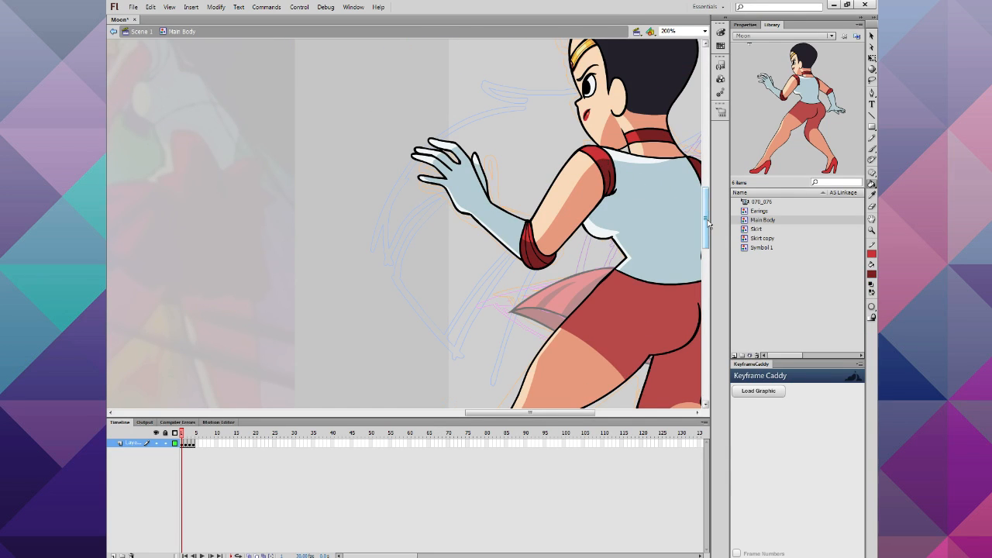
scroll(696, 233, down, 6)
scroll(682, 273, down, 2)
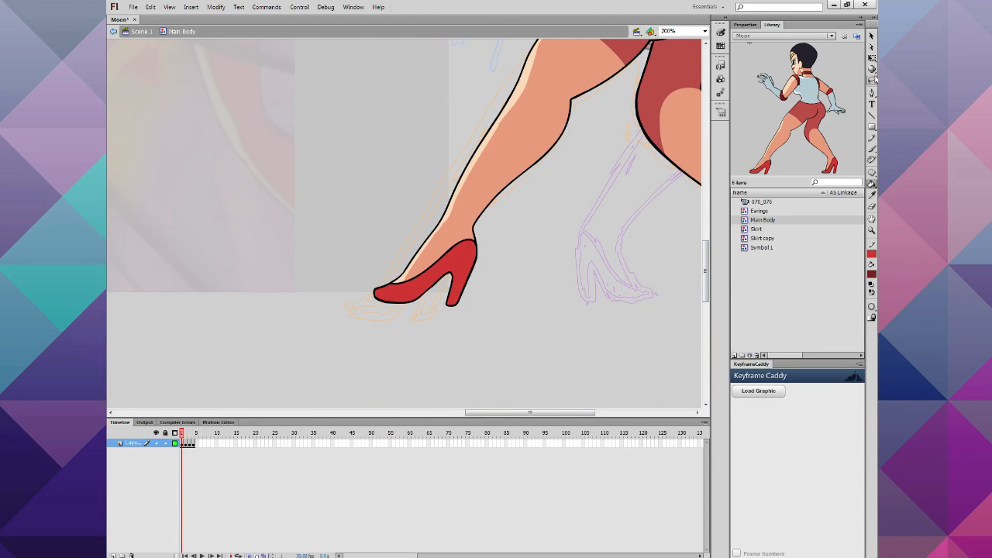
click(871, 138)
drag(380, 292, 380, 315)
click(871, 183)
click(456, 258)
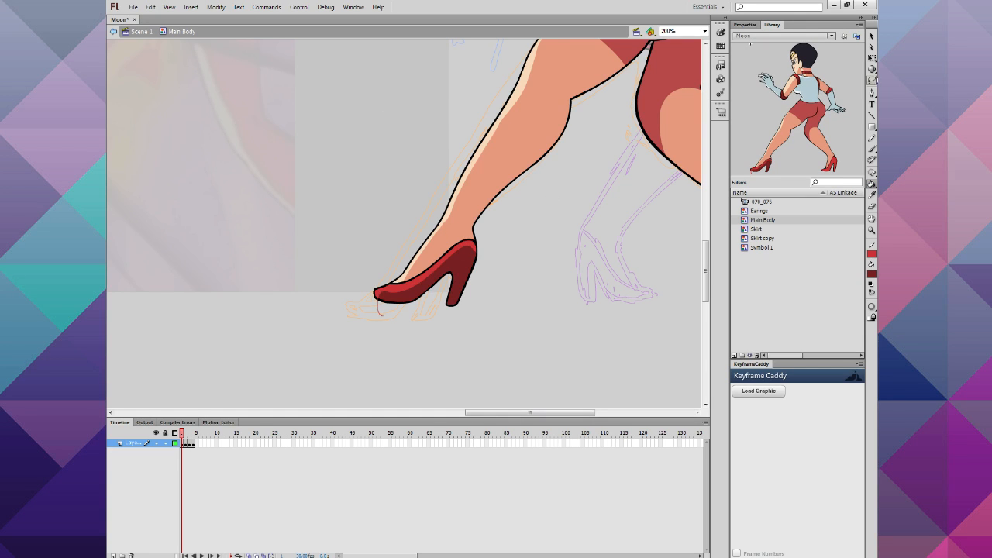
Step: Delete the stray red stroke hanging below the left shoe's toe
click(871, 35)
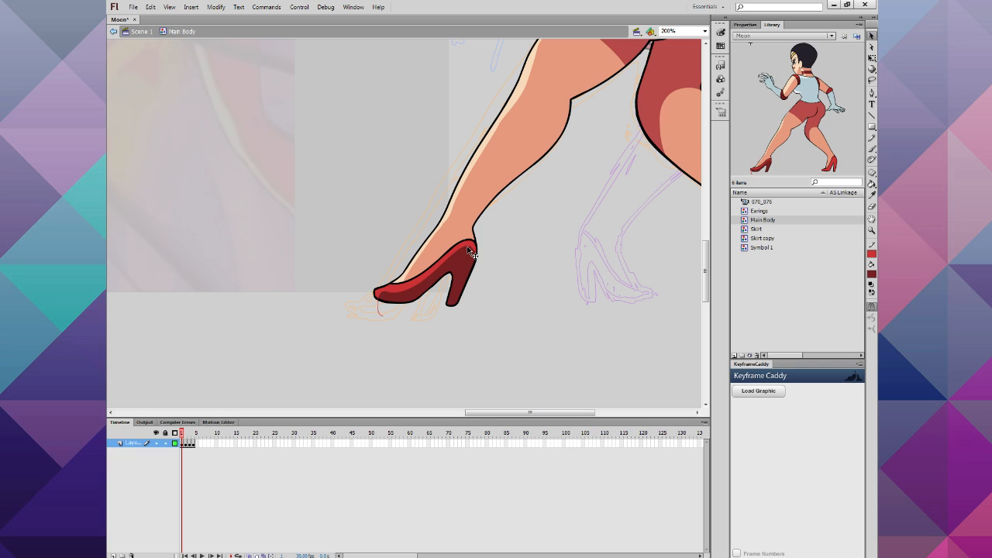
click(469, 253)
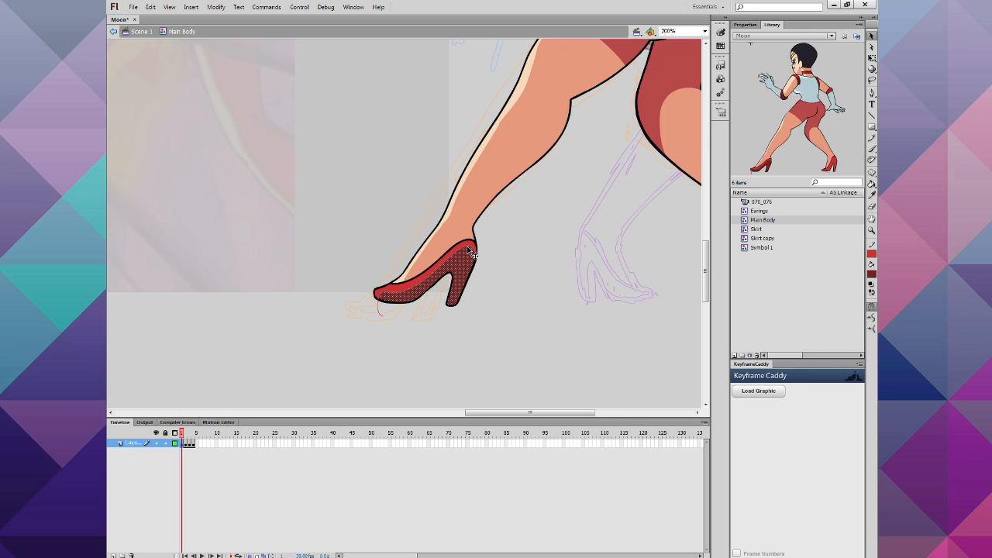
click(382, 315)
double_click(380, 313)
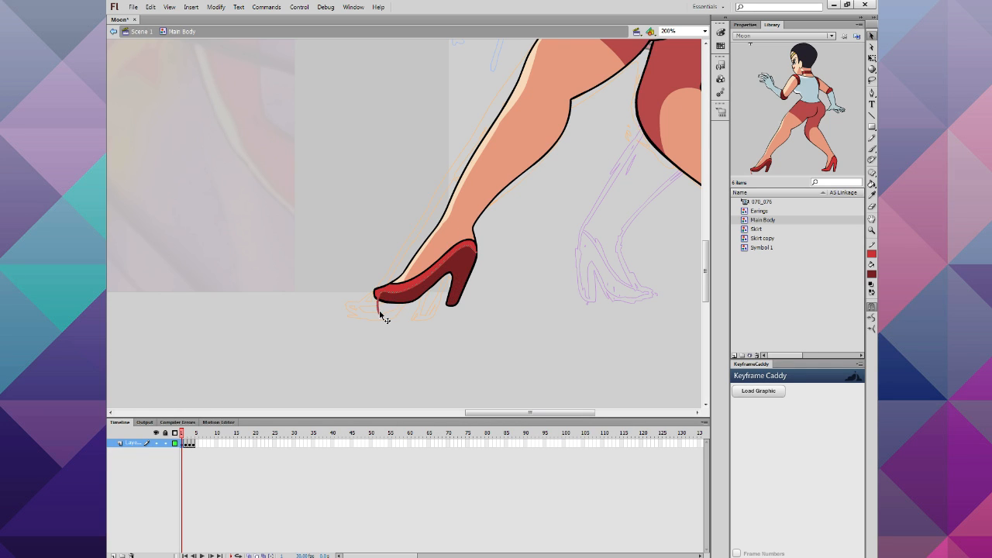
key(Delete)
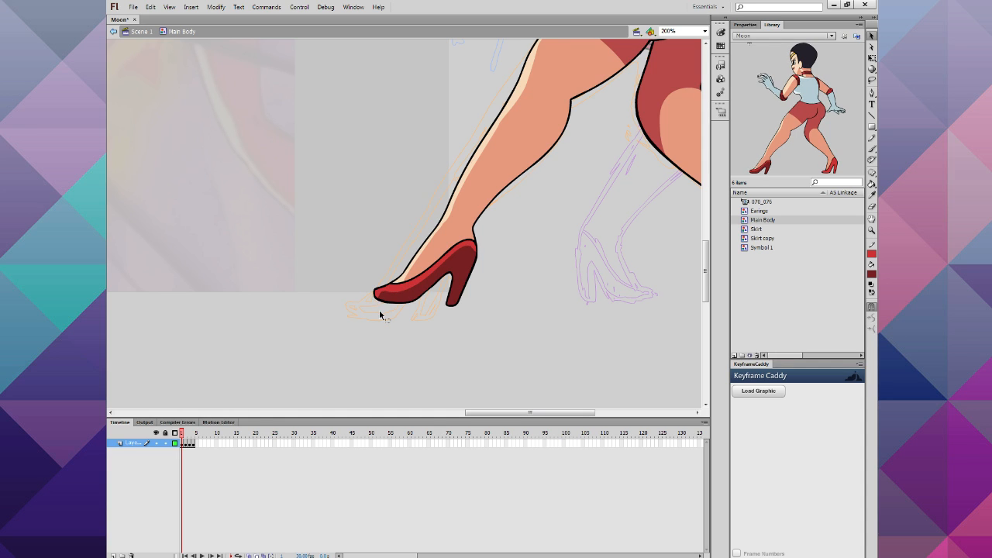
Step: Draw a highlight line along the left shoe's heel and fill the strip in front of it with the shoe's bright red
click(866, 137)
drag(442, 329, 445, 302)
click(871, 183)
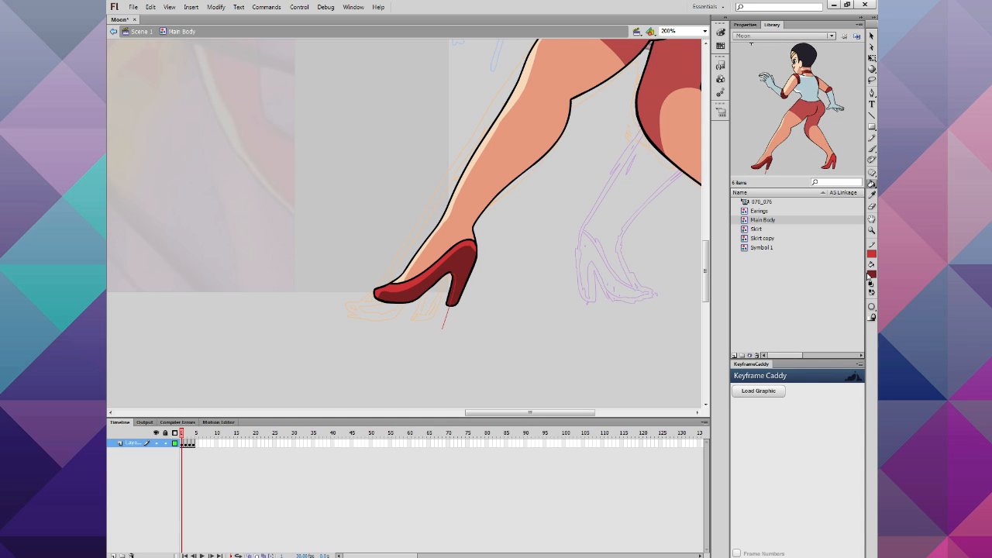
click(871, 273)
click(466, 242)
Step: Select the left shoe and lower leg and set the stroke colour to none to remove the red guide lines
click(872, 36)
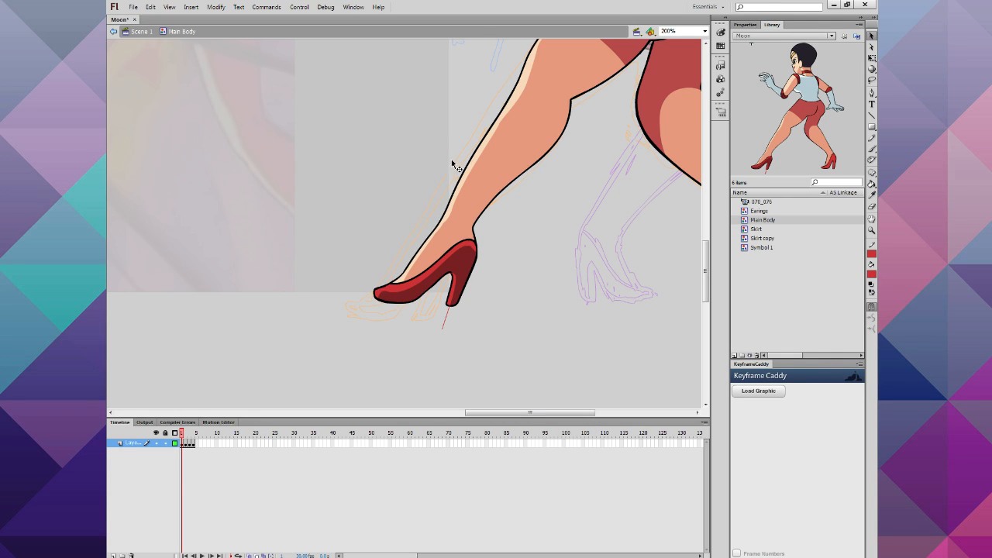
drag(297, 193, 507, 348)
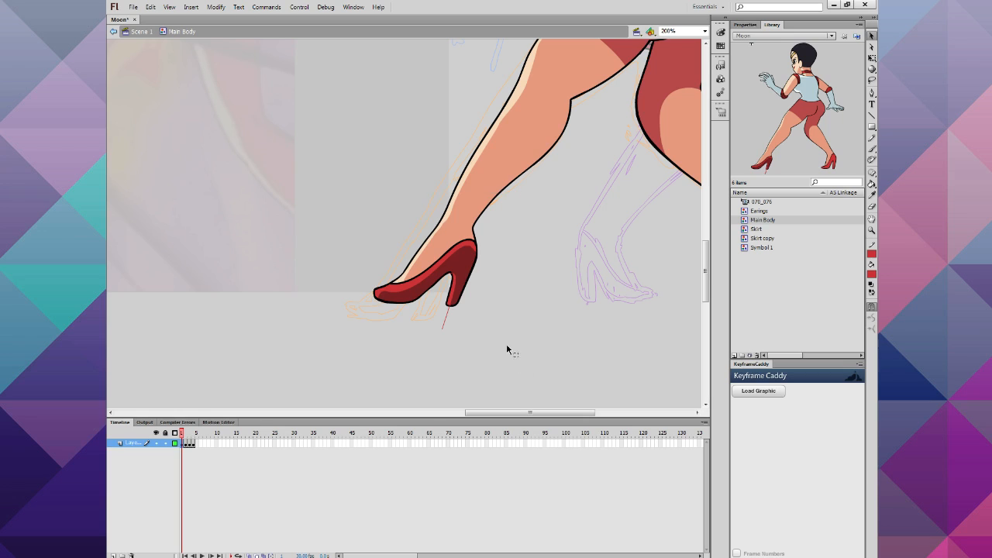
click(870, 255)
click(856, 264)
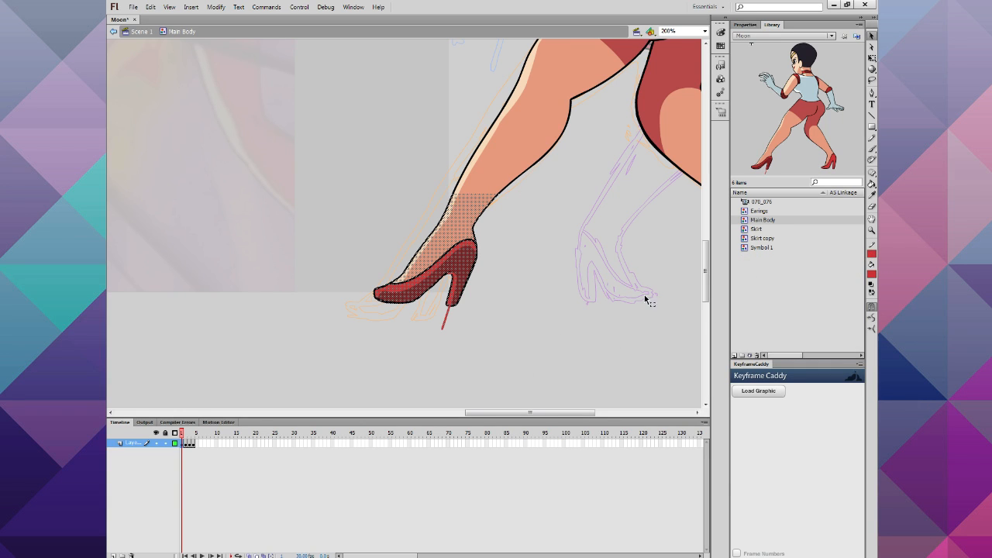
click(871, 255)
click(856, 265)
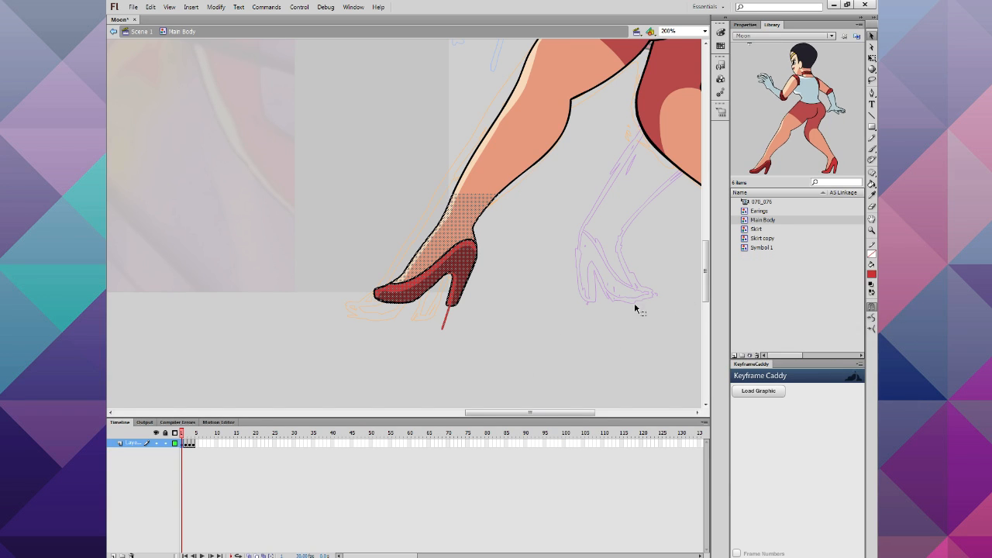
click(620, 312)
Step: Draw red boundary lines for the highlight along the right leg's front edge and for the shading on the right shoe
scroll(616, 309, up, 2)
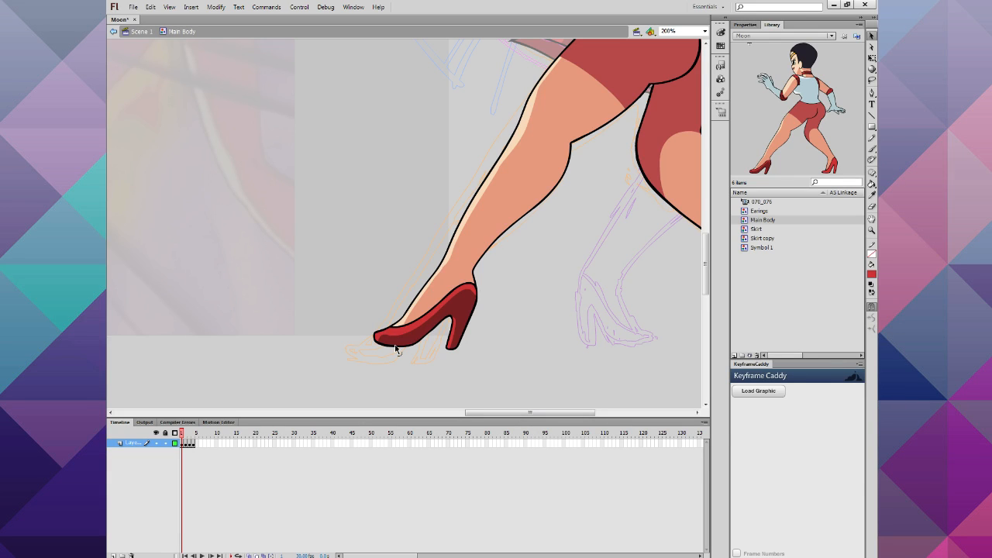
click(696, 412)
click(697, 412)
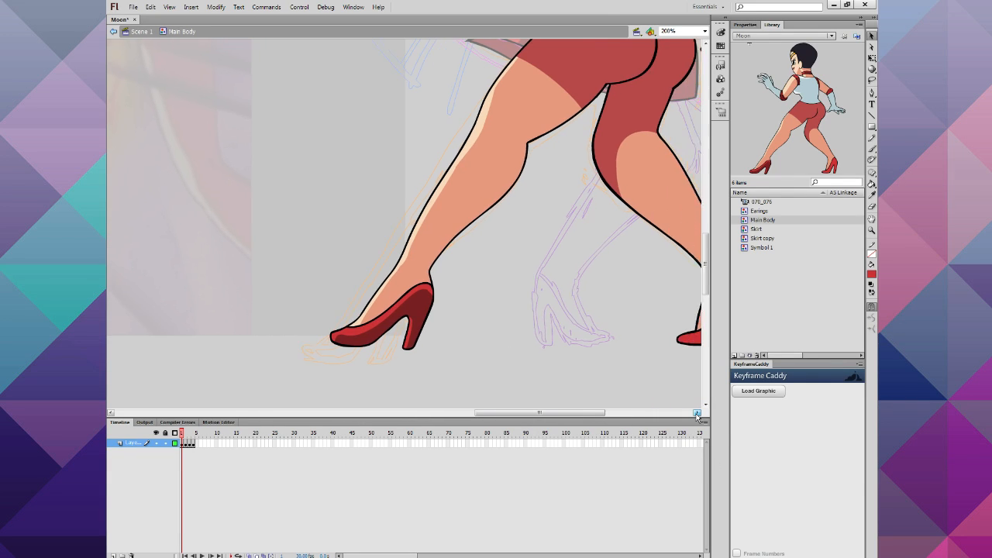
click(696, 413)
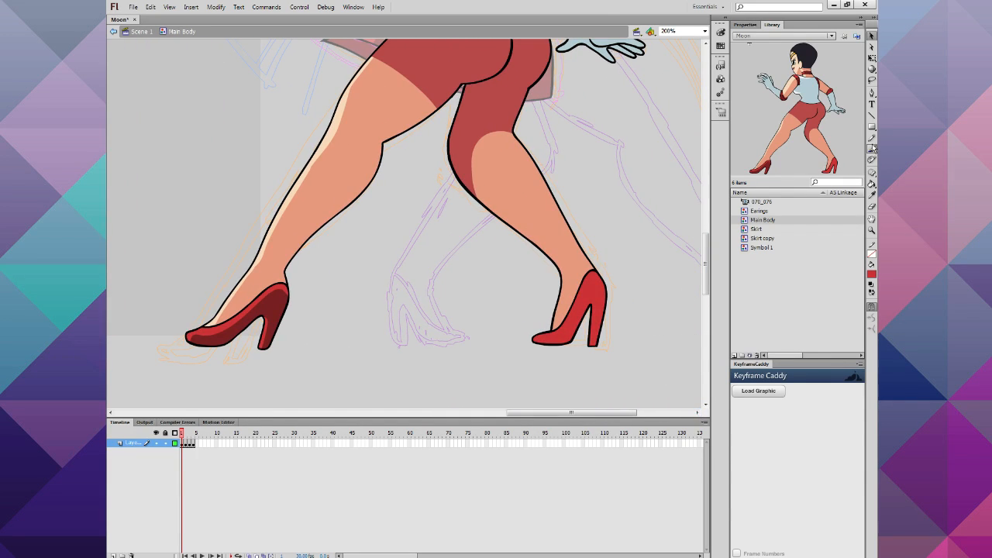
click(871, 139)
drag(481, 196, 566, 269)
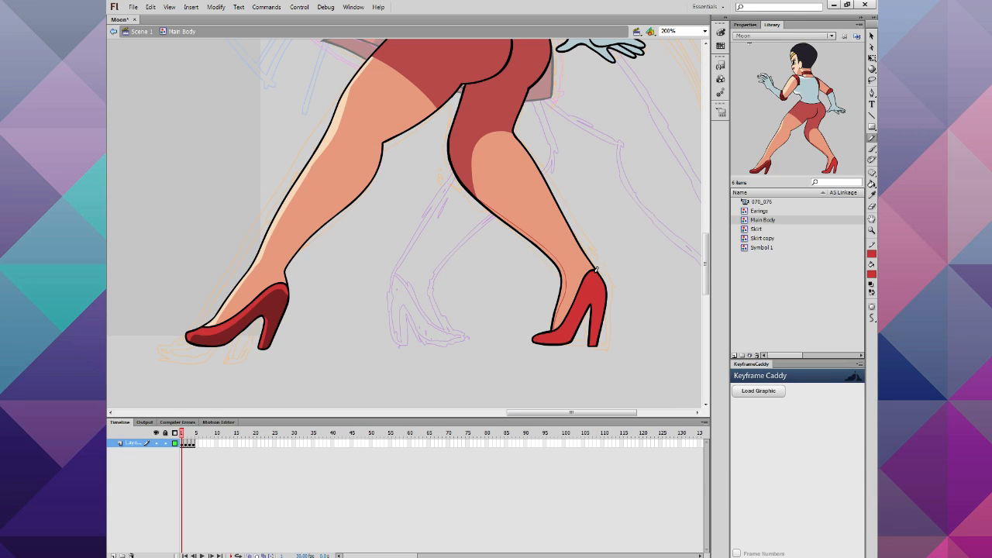
drag(542, 347, 543, 355)
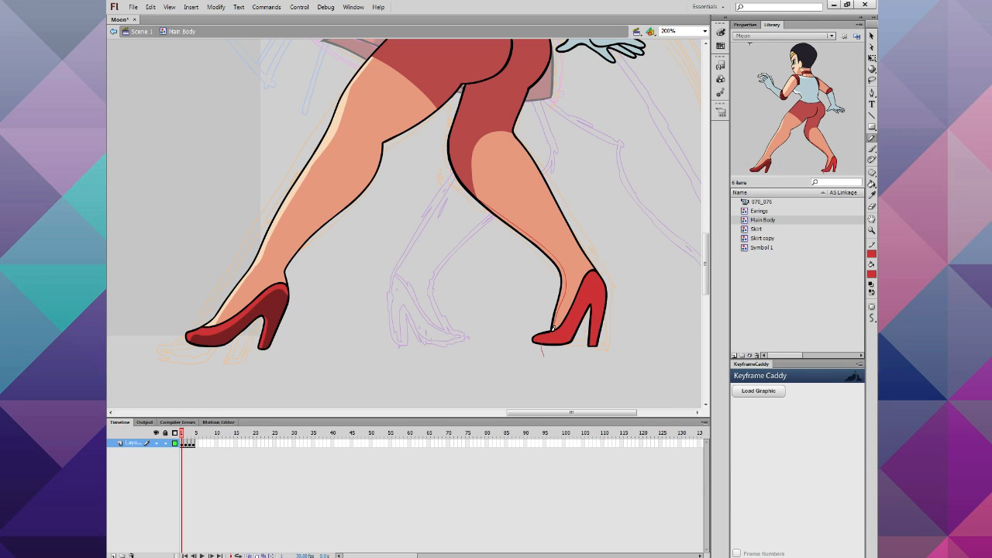
Step: Fill the right leg's front strip with the left leg's cream highlight colour, with the Paint Bucket set to Close Small Gaps
click(871, 185)
click(871, 273)
click(344, 126)
click(560, 274)
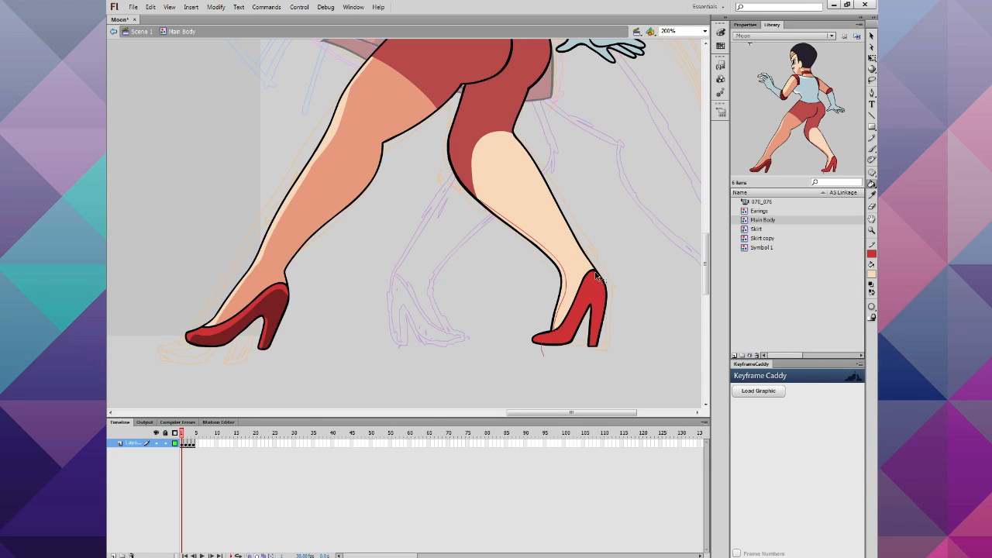
key(ctrl+z)
click(870, 309)
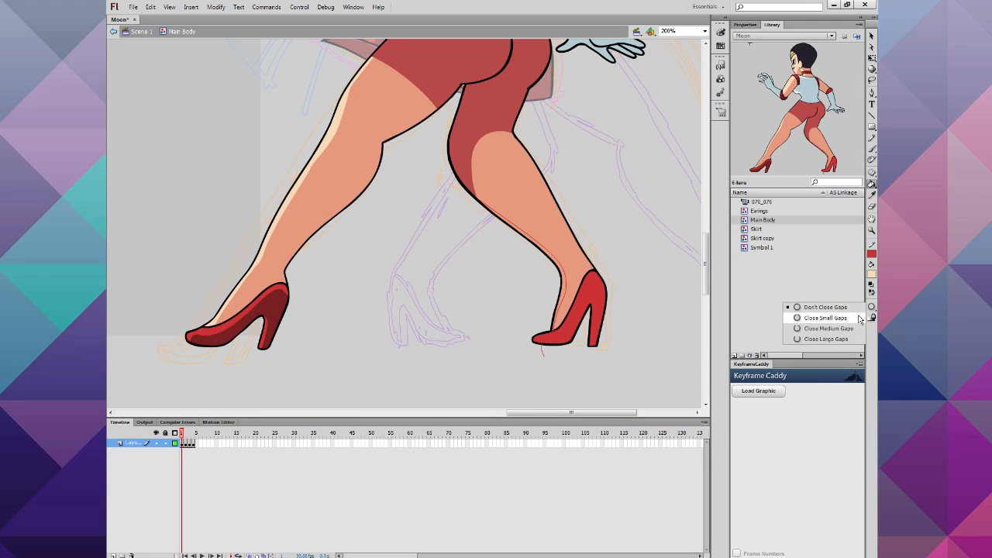
click(859, 319)
click(562, 278)
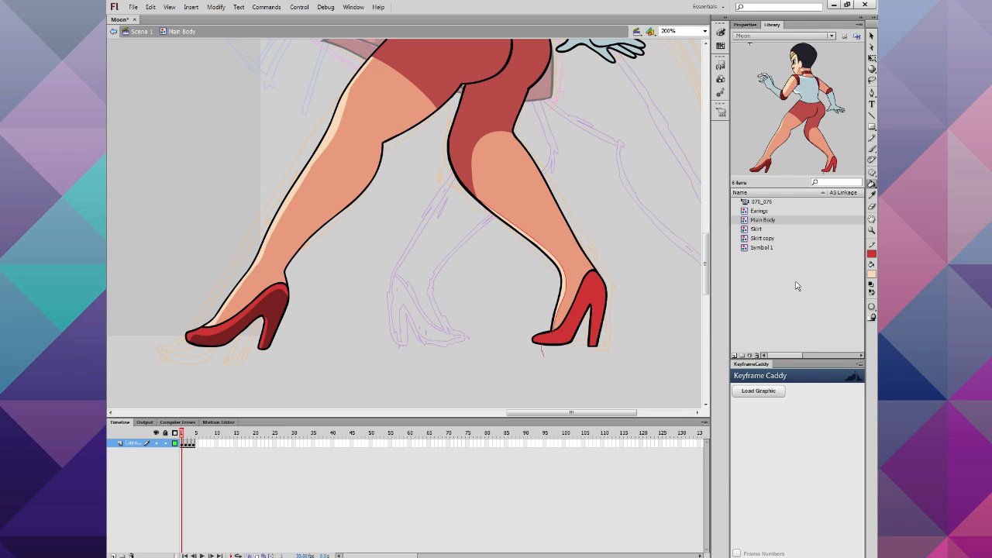
Step: Fill the shaded part of the right shoe with the dark red sampled from the left shoe
click(874, 277)
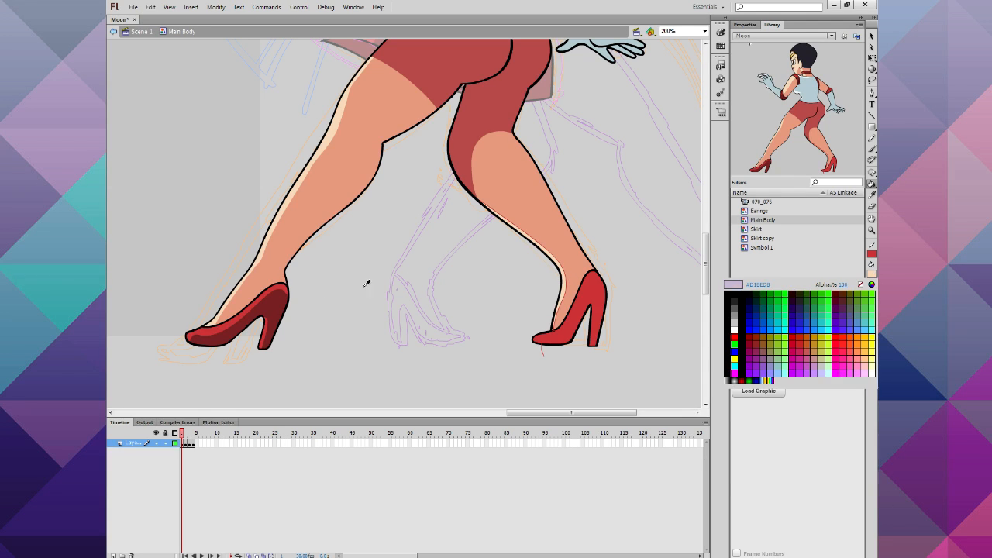
click(280, 301)
click(587, 284)
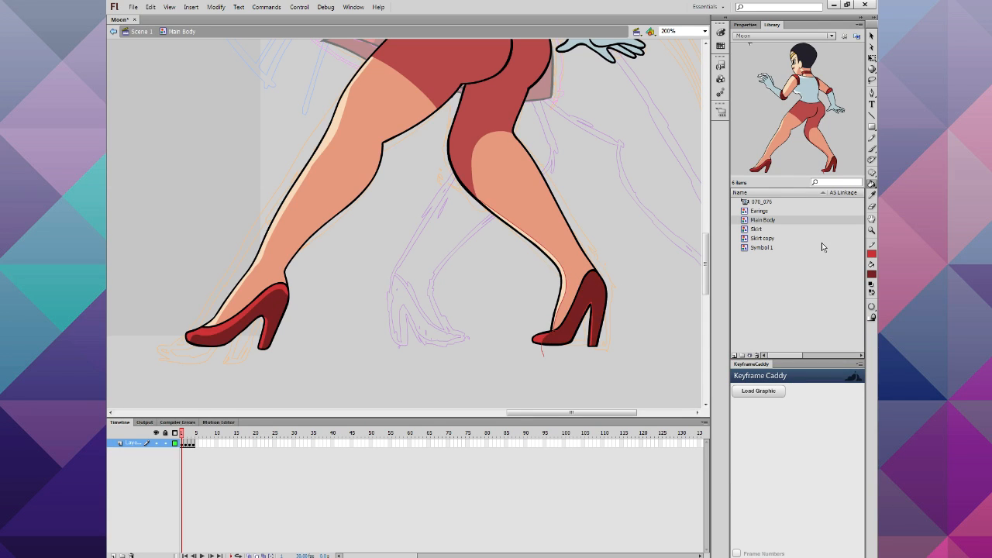
Step: Select the right leg and shoe and set the stroke colour to none to remove the red guide lines
click(872, 37)
drag(640, 383, 400, 102)
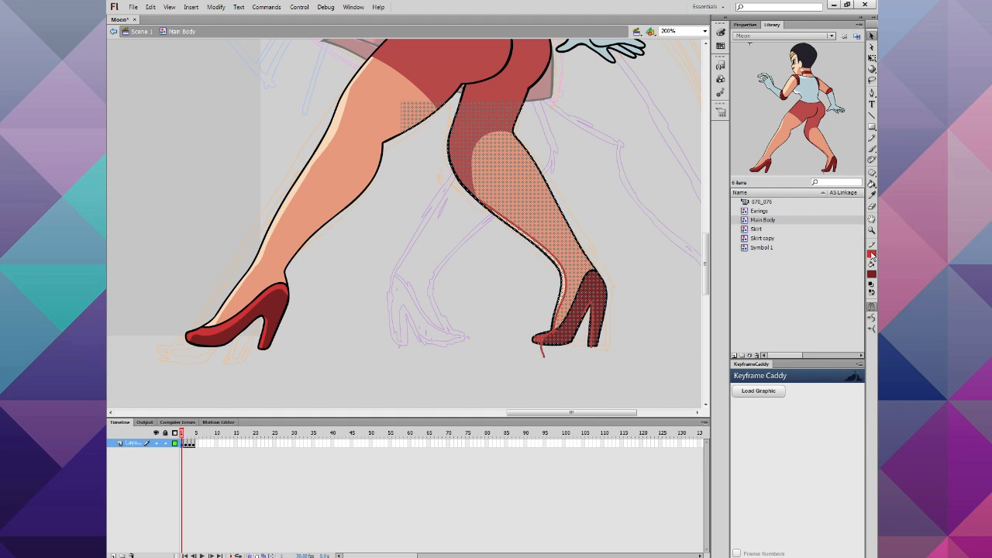
click(872, 255)
click(862, 265)
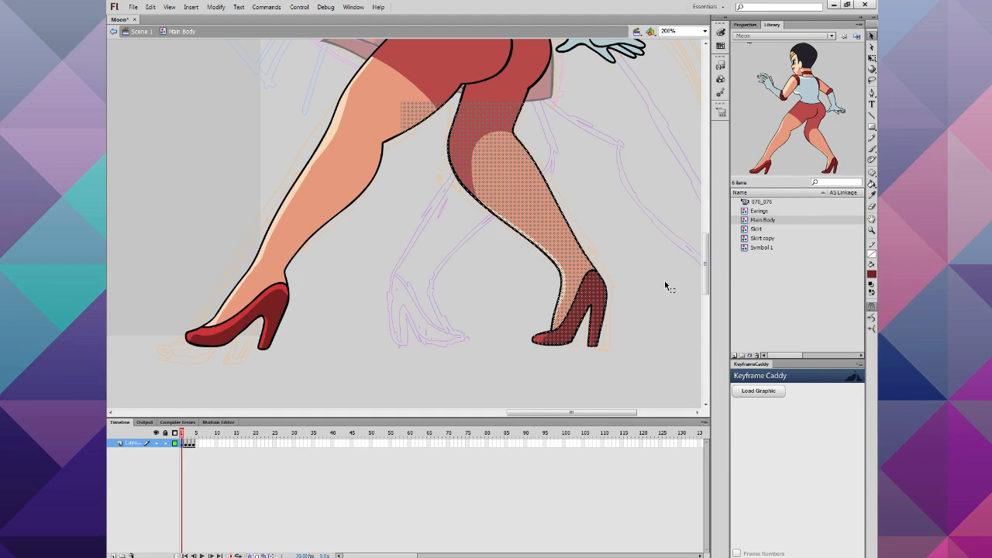
click(664, 285)
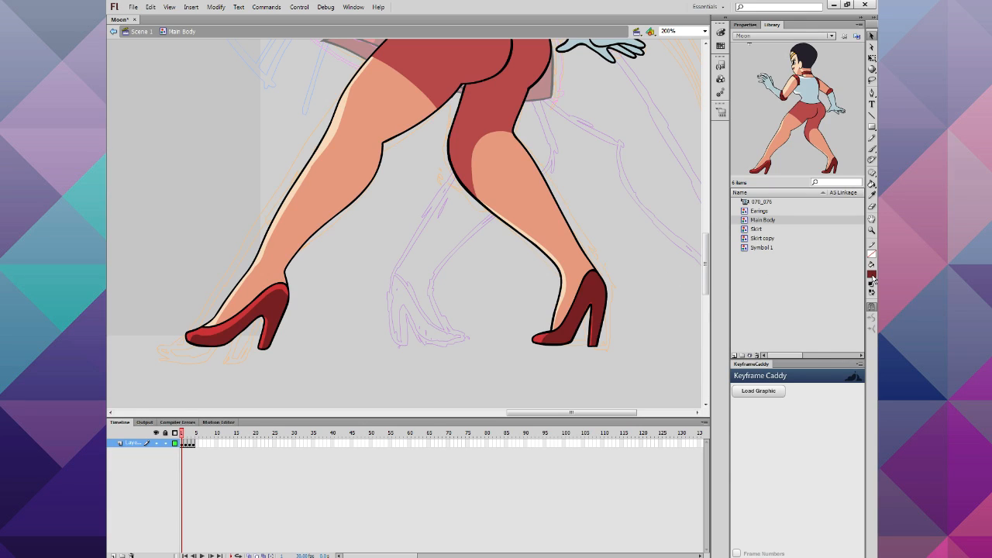
click(872, 275)
click(603, 299)
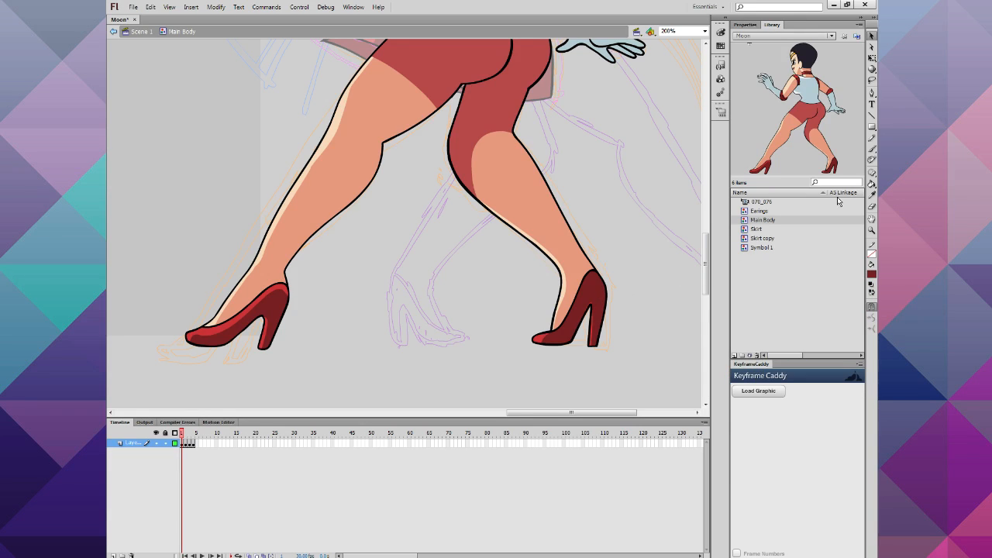
click(872, 149)
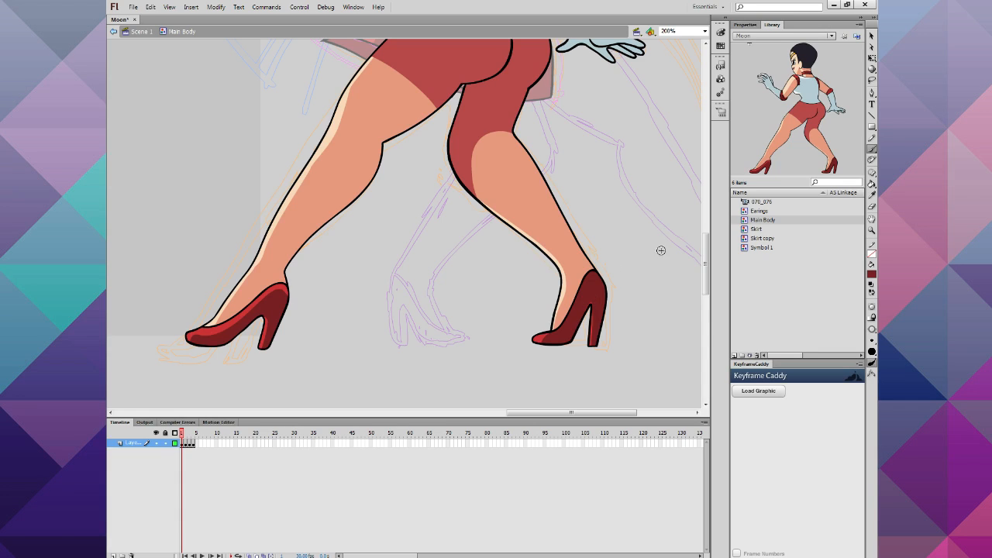
click(872, 329)
click(850, 334)
Step: Select the corrected right lower leg and shoe on frame 1 with the Lasso and copy them
scroll(545, 222, down, 2)
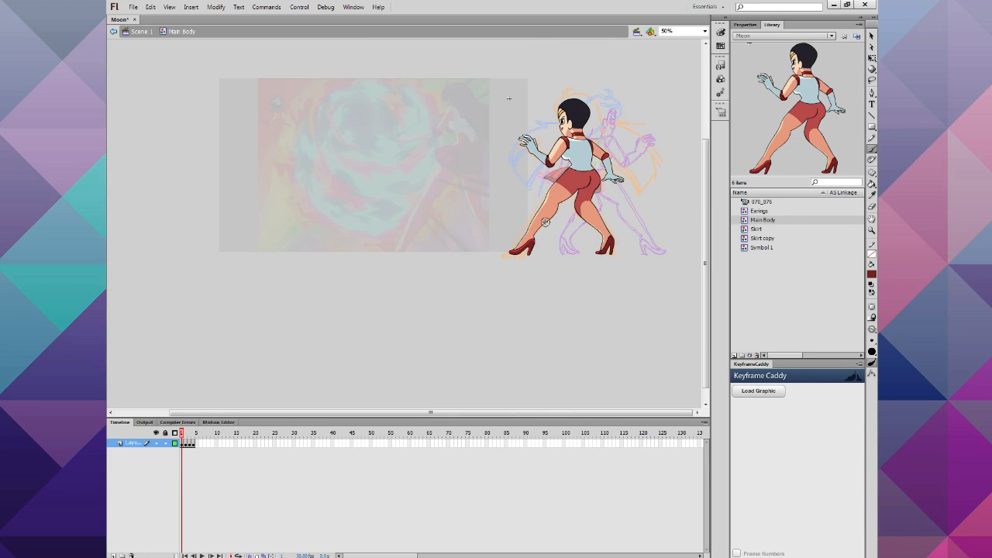
scroll(545, 223, up, 1)
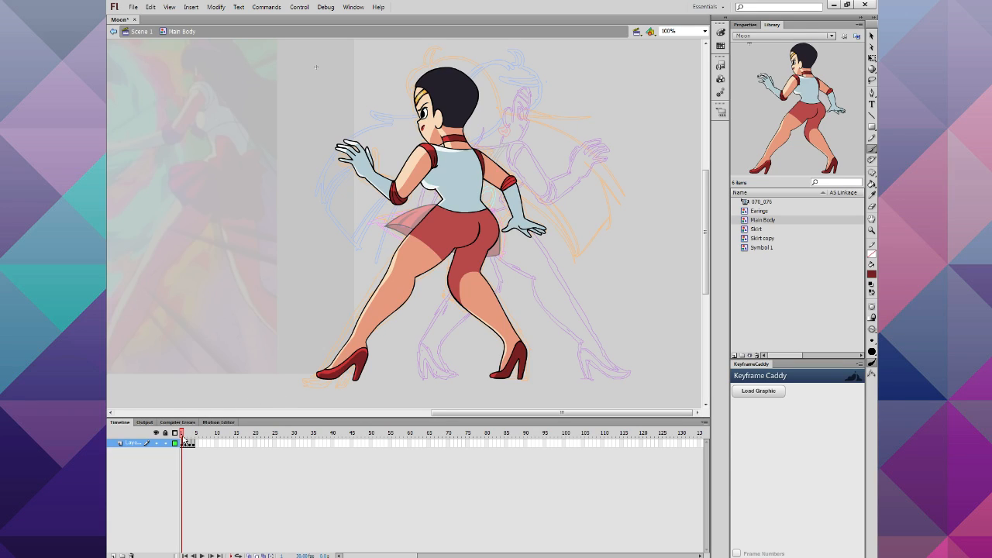
mouse_move(183, 437)
mouse_down()
mouse_move(202, 446)
mouse_move(178, 446)
mouse_up()
click(872, 80)
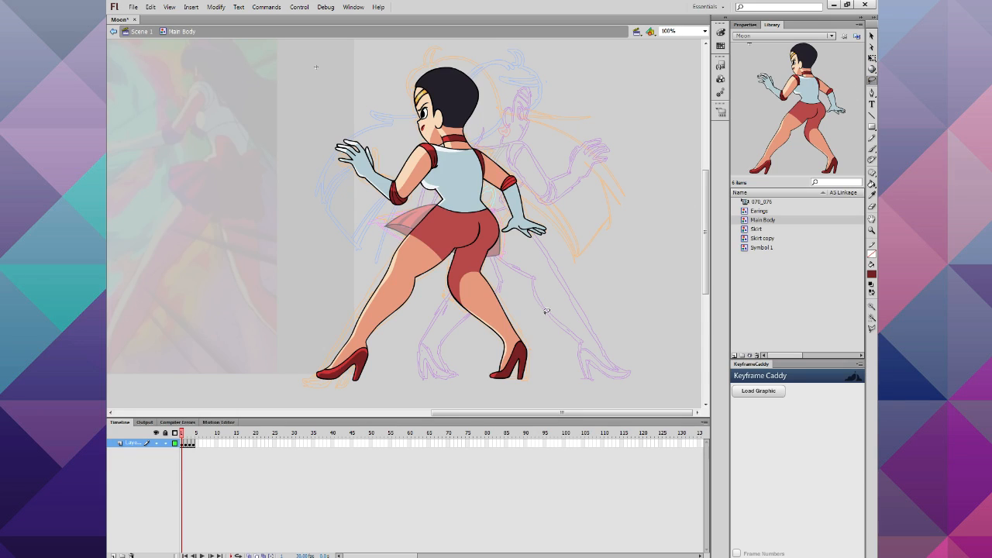
mouse_move(576, 378)
mouse_down()
mouse_move(513, 292)
mouse_move(462, 281)
mouse_move(444, 288)
mouse_move(466, 392)
mouse_move(573, 379)
mouse_up()
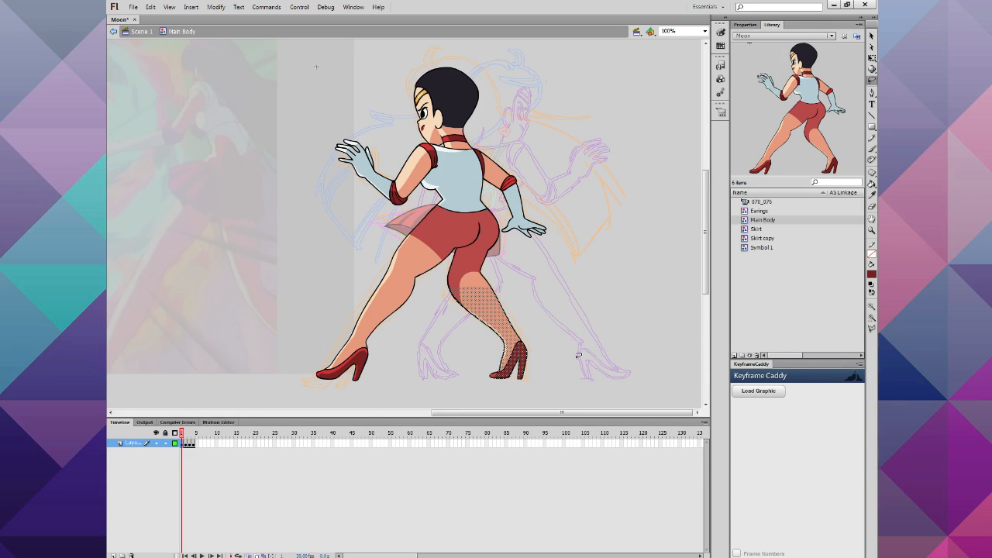
click(149, 7)
click(169, 53)
Step: Paste the copied right lower leg and shoe in place on frames 2, 3 and 4, and return to frame 1
key(period)
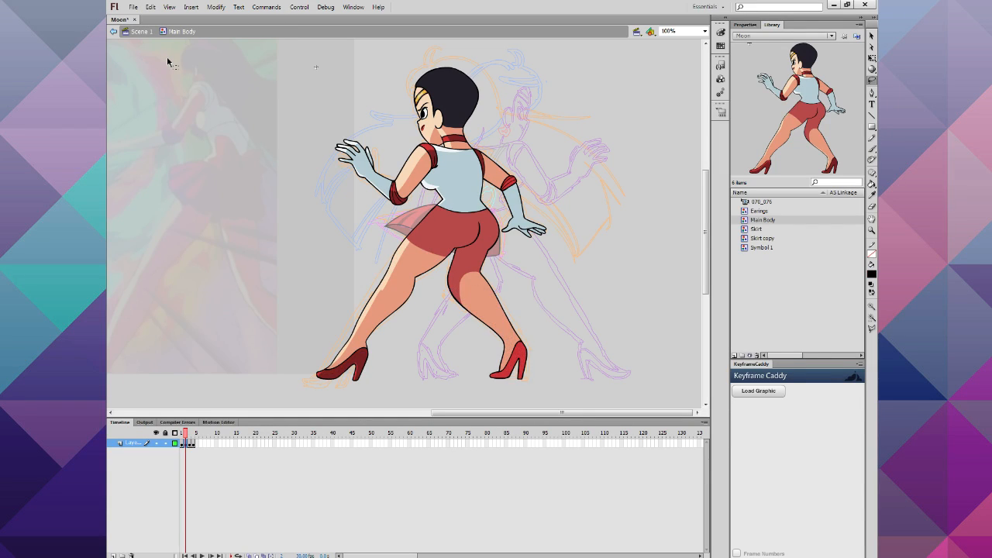
key(ctrl+shift+v)
key(period)
key(ctrl+shift+v)
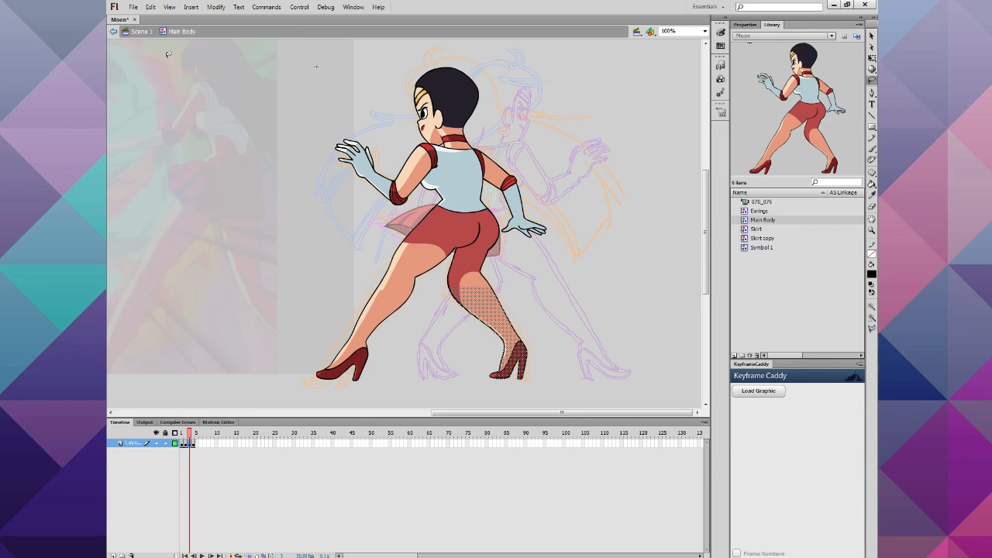
key(period)
key(ctrl+shift+v)
key(period)
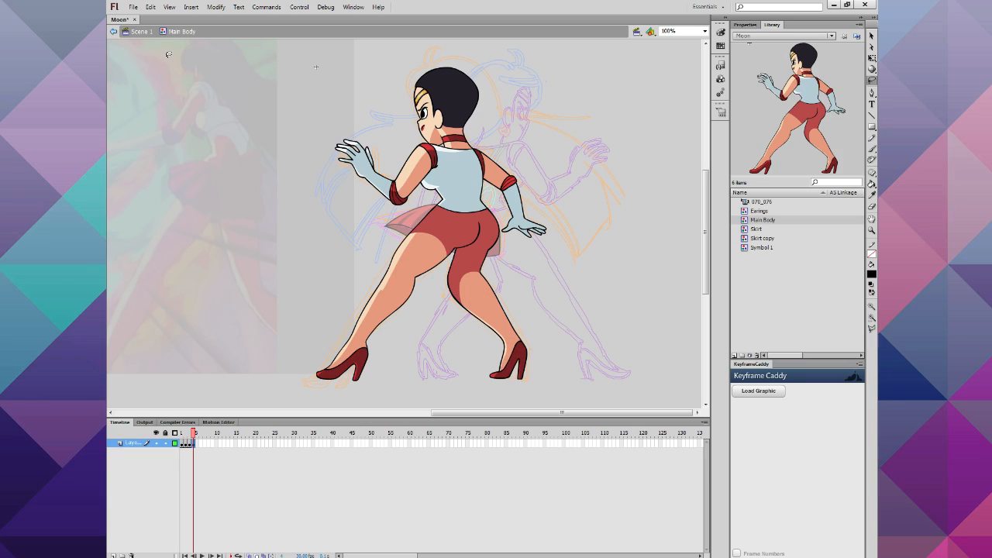
key(comma)
key(comma)
key(comma)
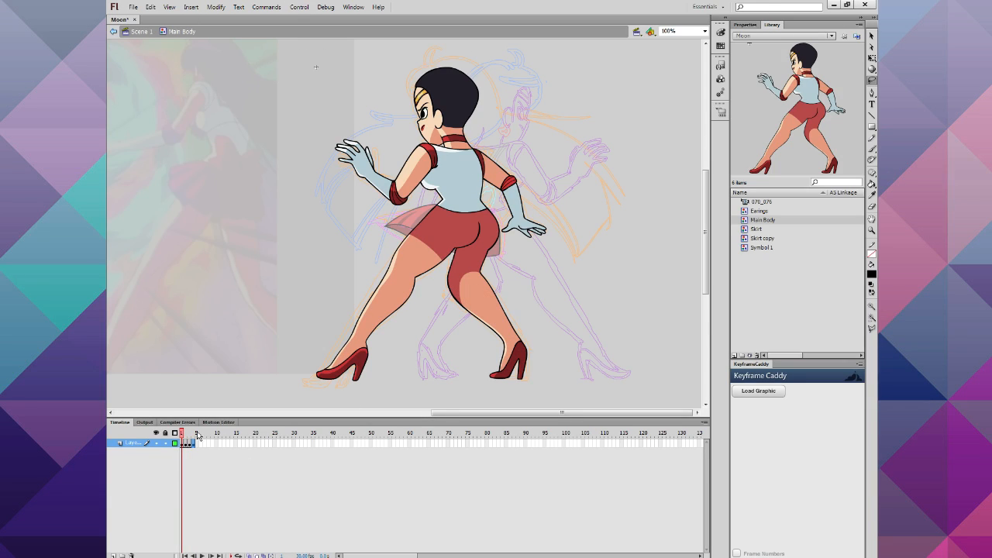
mouse_move(183, 434)
mouse_down()
mouse_move(194, 437)
mouse_move(180, 438)
mouse_up()
Step: Draw a red guide line down the left thigh's front edge and fill the strip up to it with the sampled cream highlight colour
key(z)
click(385, 281)
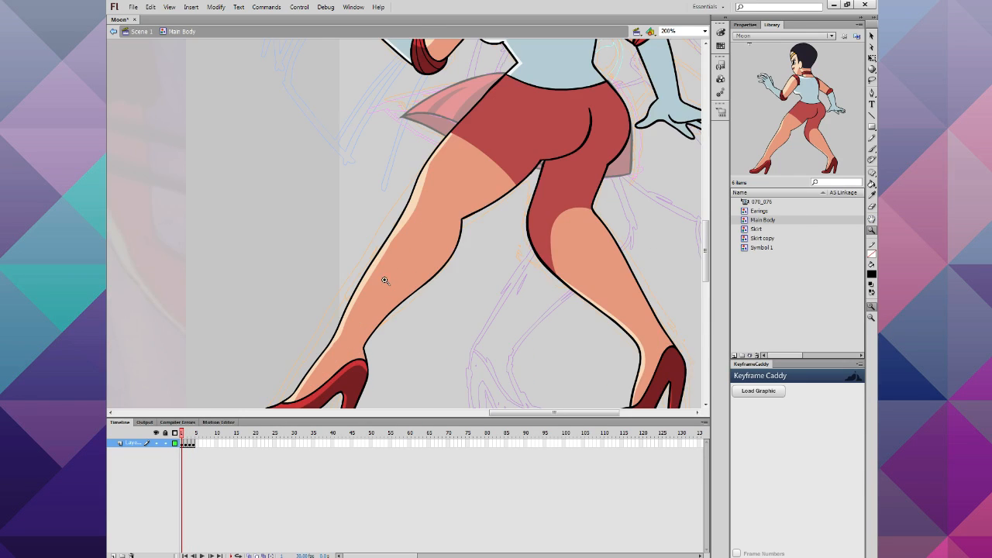
click(371, 259)
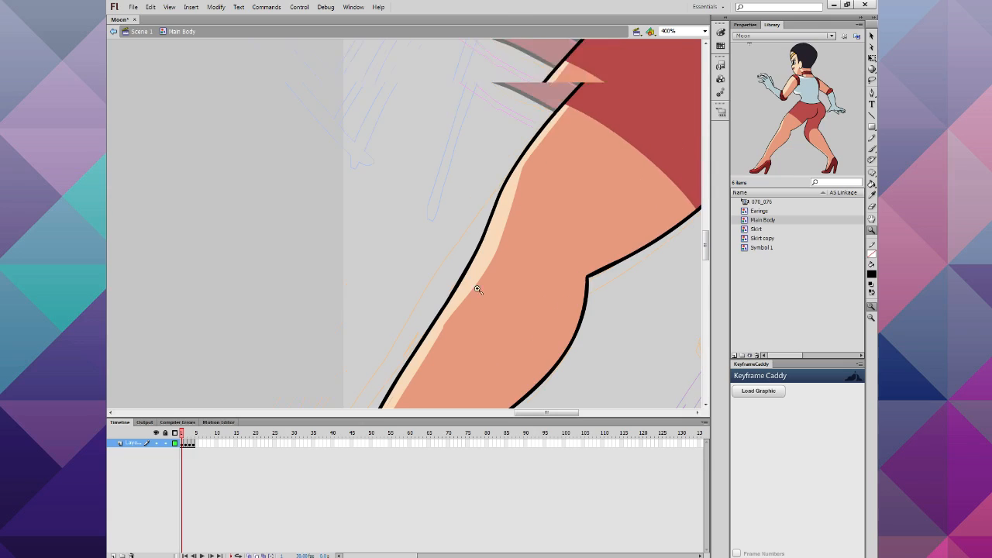
click(870, 140)
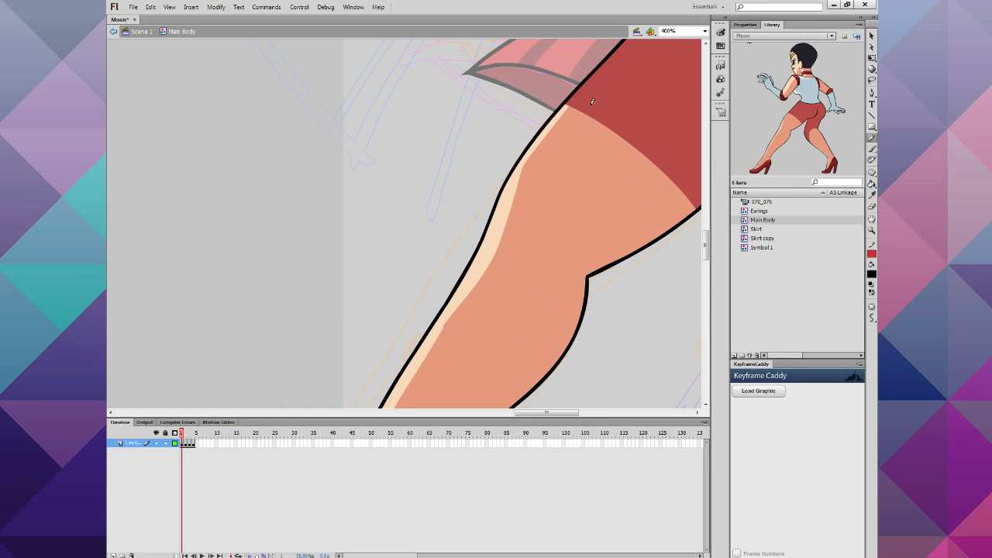
mouse_move(592, 101)
mouse_down()
mouse_move(509, 207)
mouse_move(484, 267)
mouse_up()
click(871, 276)
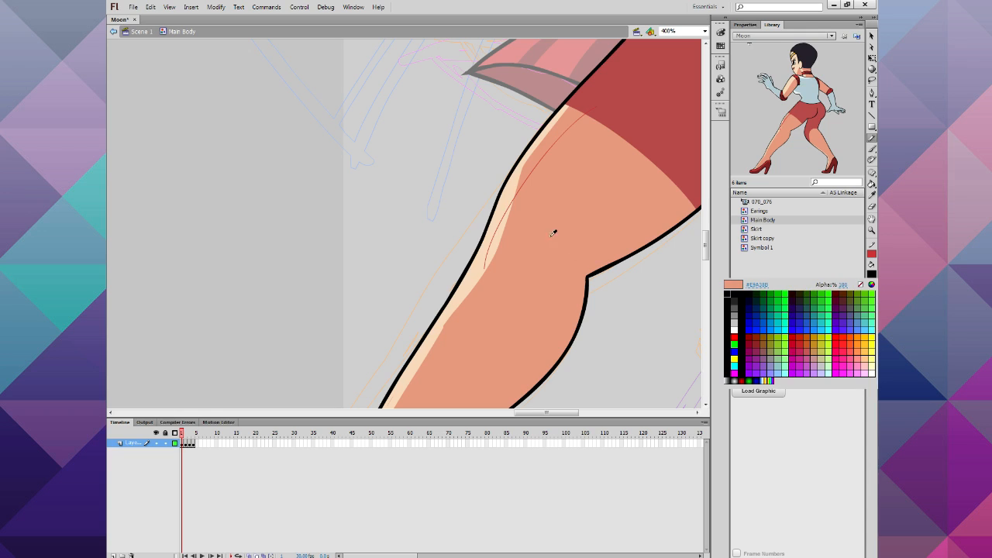
click(509, 195)
click(871, 183)
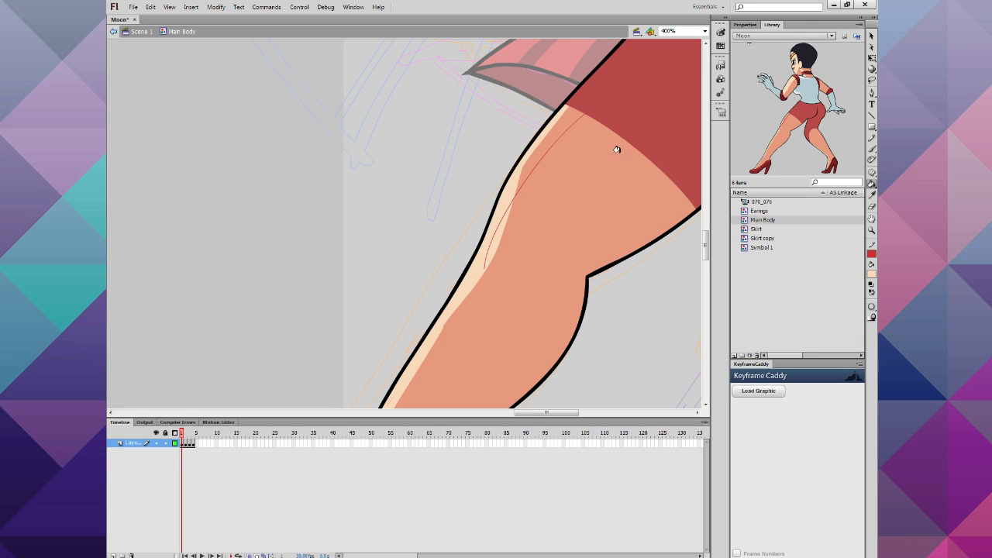
click(552, 135)
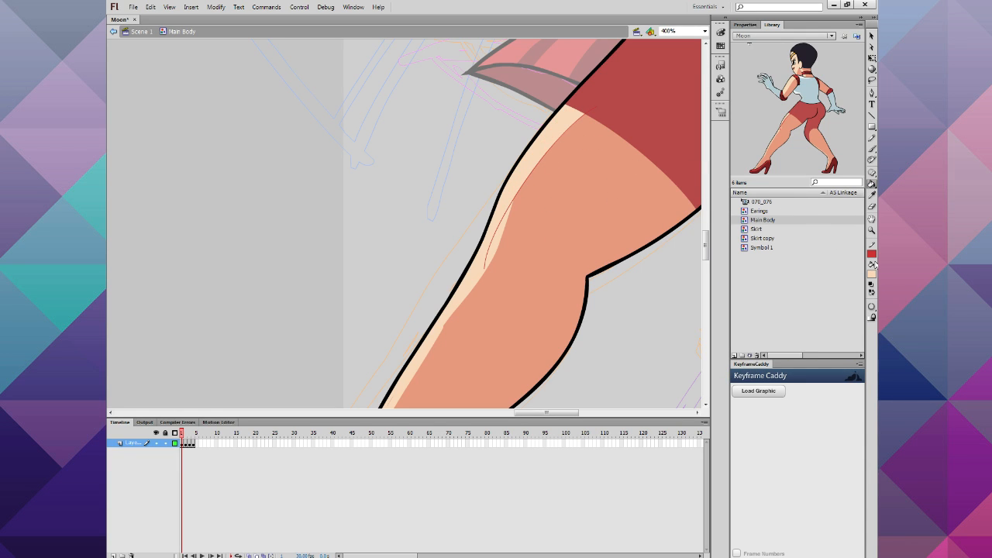
click(496, 243)
Step: Delete the red guide line from the left thigh on frame 1
click(871, 37)
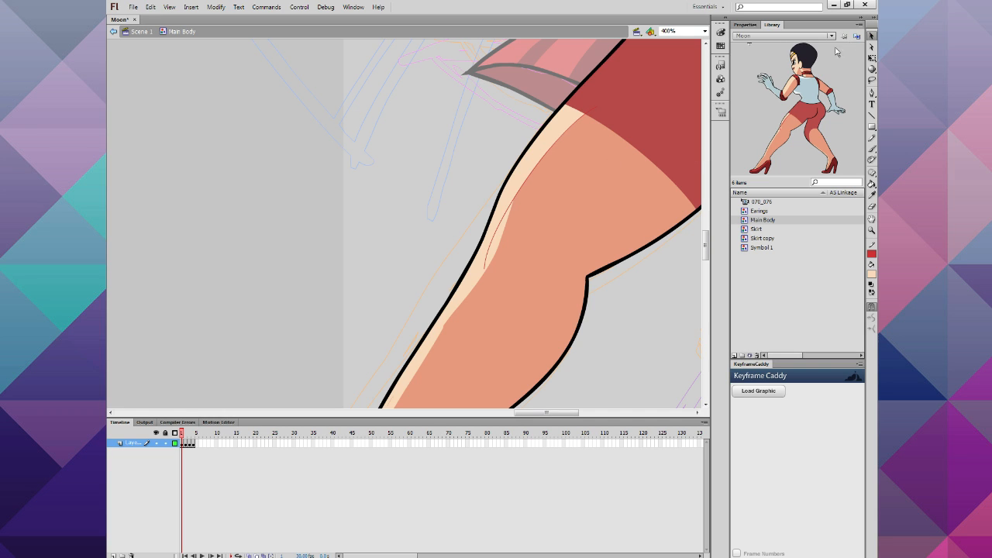
click(515, 198)
key(ctrl+minus)
key(ctrl+minus)
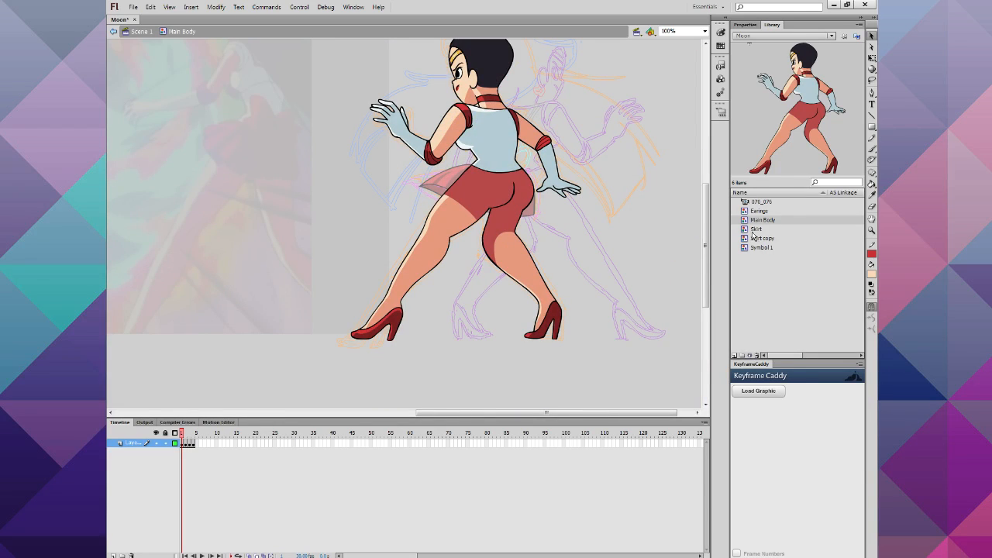
Step: Select the left leg below the shorts and its shoe with the Lasso and copy them
click(872, 80)
mouse_move(475, 246)
mouse_down()
mouse_move(434, 198)
mouse_move(369, 237)
mouse_move(318, 315)
mouse_move(338, 366)
mouse_move(399, 368)
mouse_move(455, 318)
mouse_move(453, 251)
mouse_up()
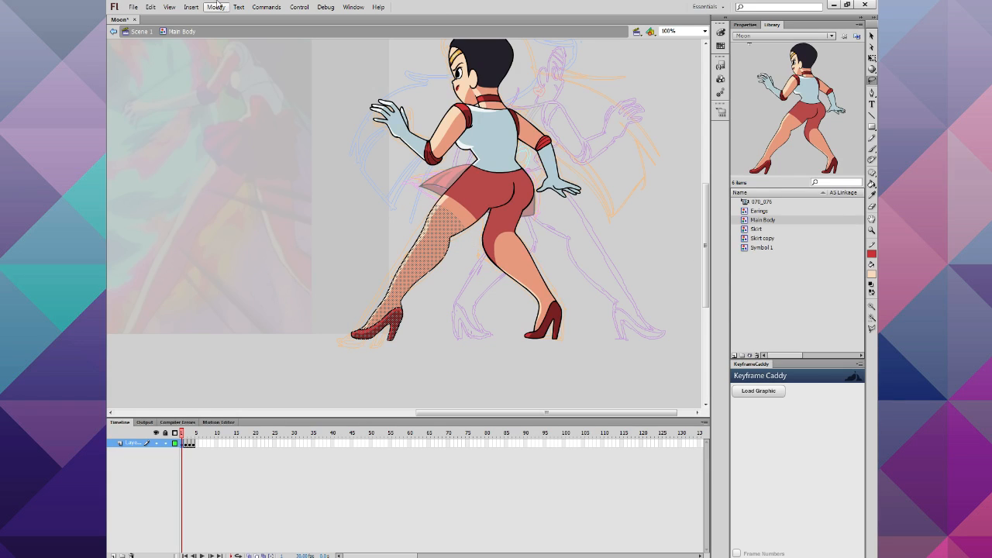
click(154, 9)
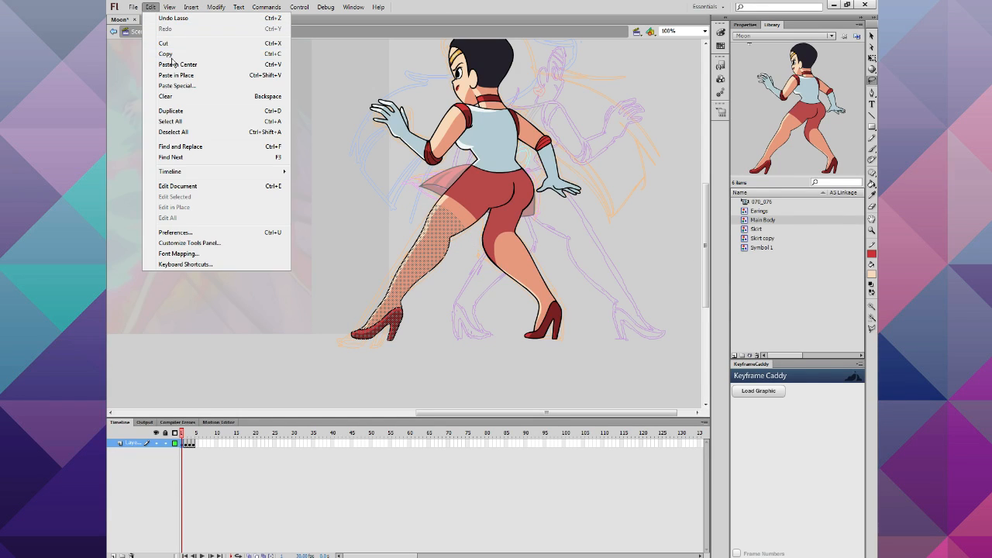
click(173, 53)
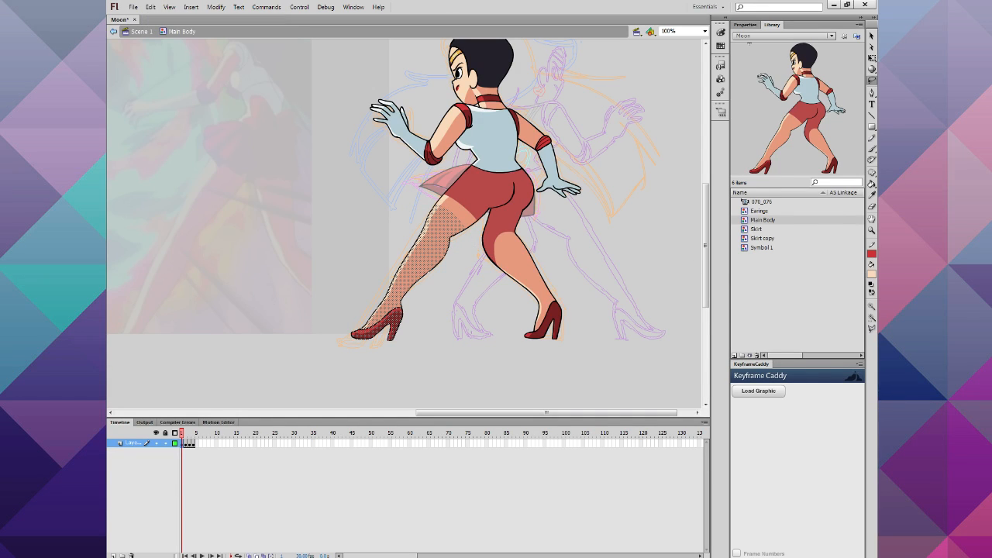
Step: Paste the copied left leg and shoe in place on frames 2, 3 and 4, and go back to frame 1
key(period)
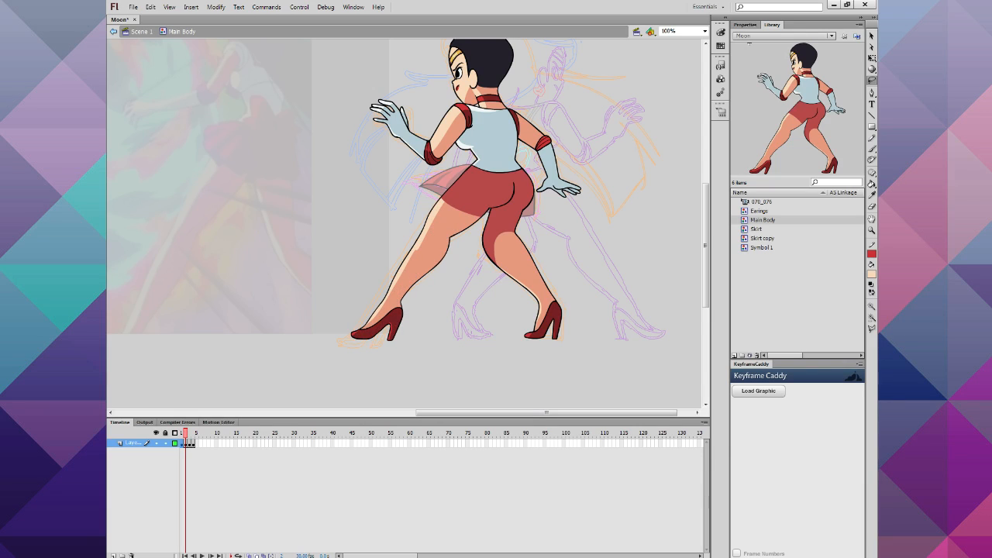
key(ctrl+shift+v)
key(period)
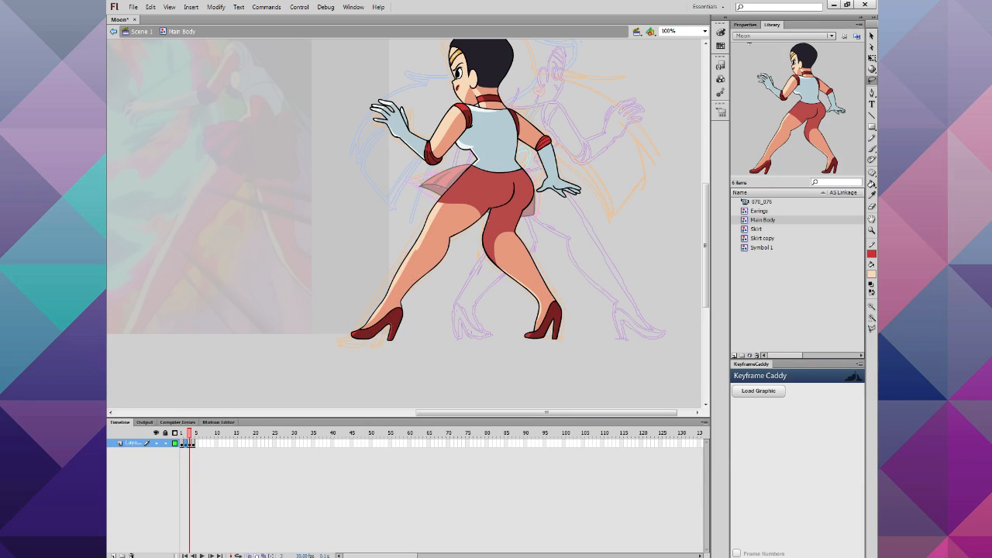
key(ctrl+shift+v)
key(period)
key(ctrl+shift+v)
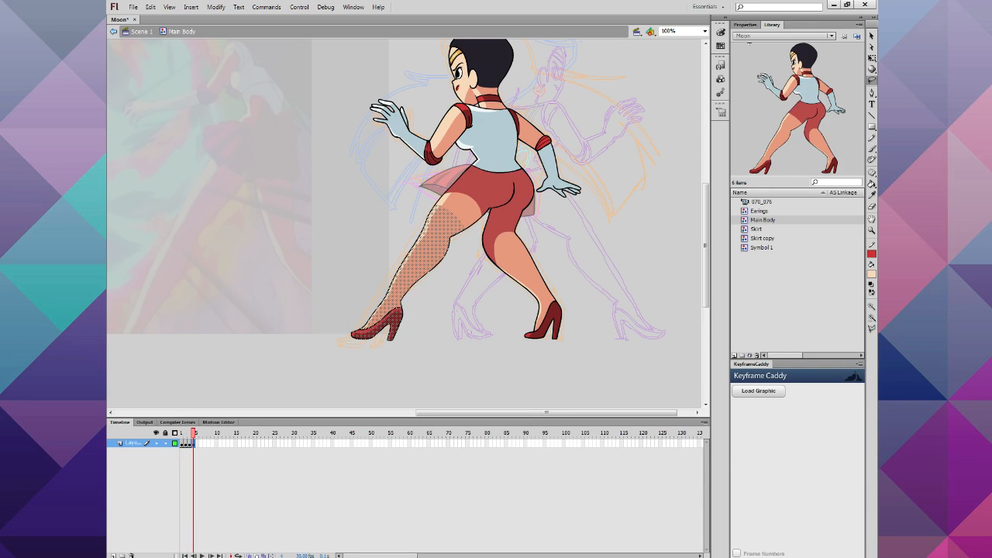
key(comma)
key(comma)
key(comma)
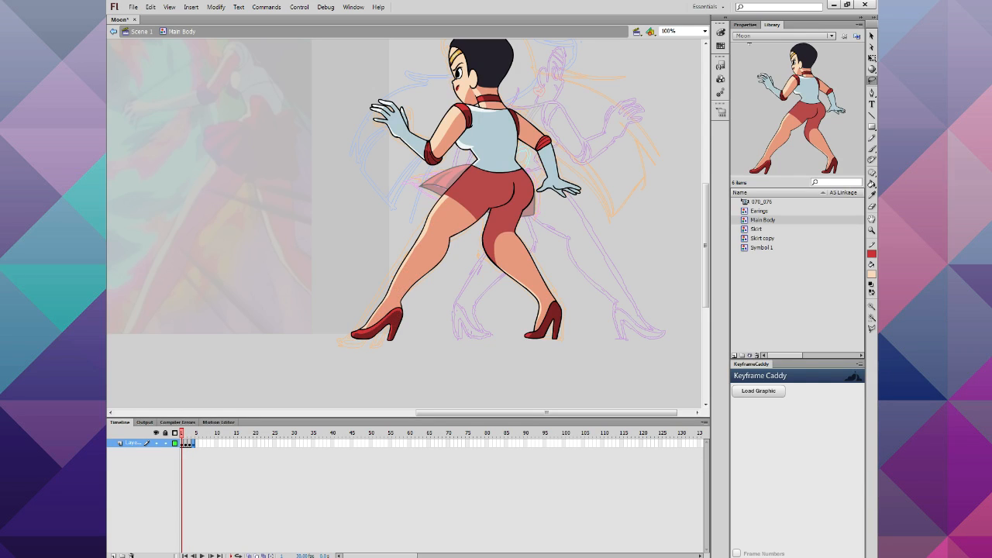
Step: On frame 2, pull the notched edge of the left thigh's cream highlight up to the hem of the red shorts
key(period)
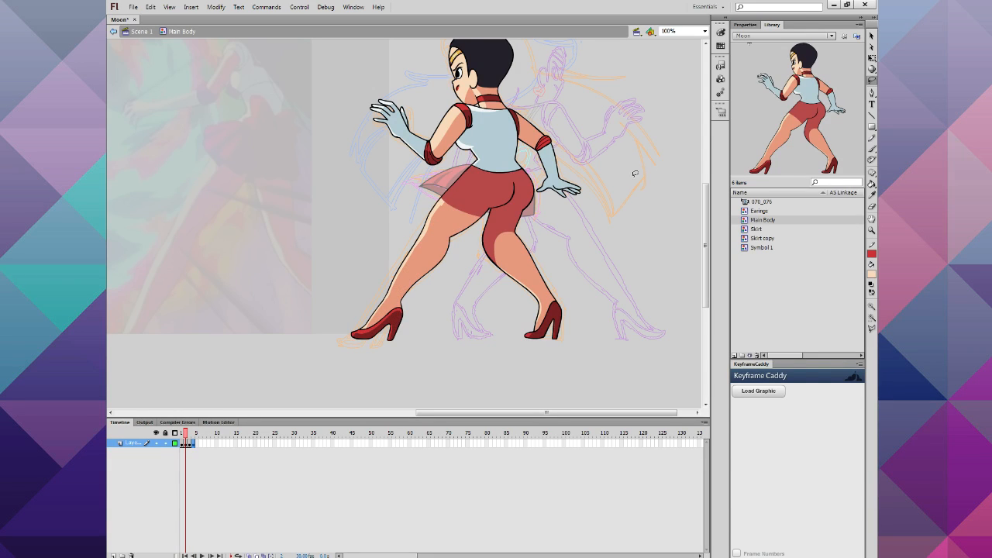
click(870, 230)
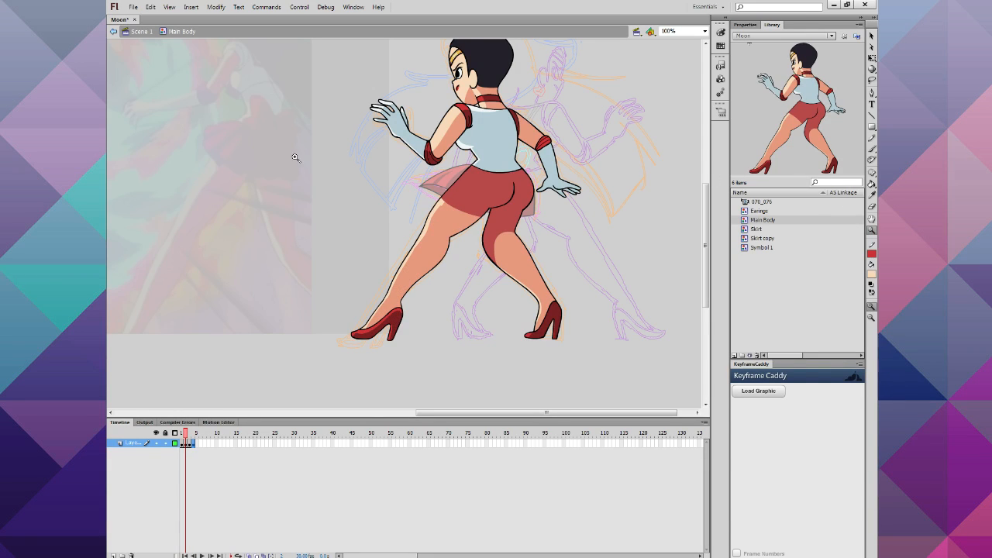
click(422, 209)
click(421, 207)
click(417, 220)
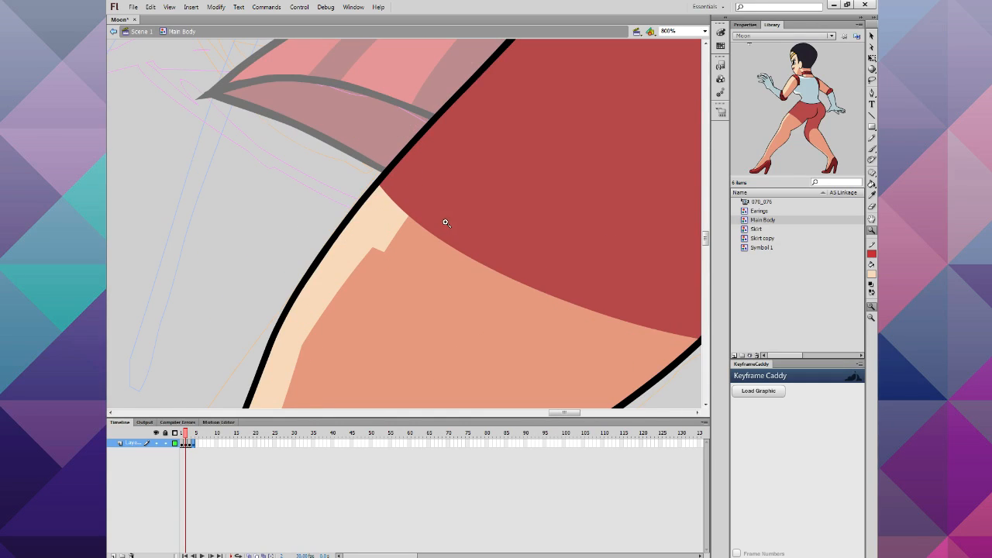
click(871, 37)
drag(373, 247, 403, 205)
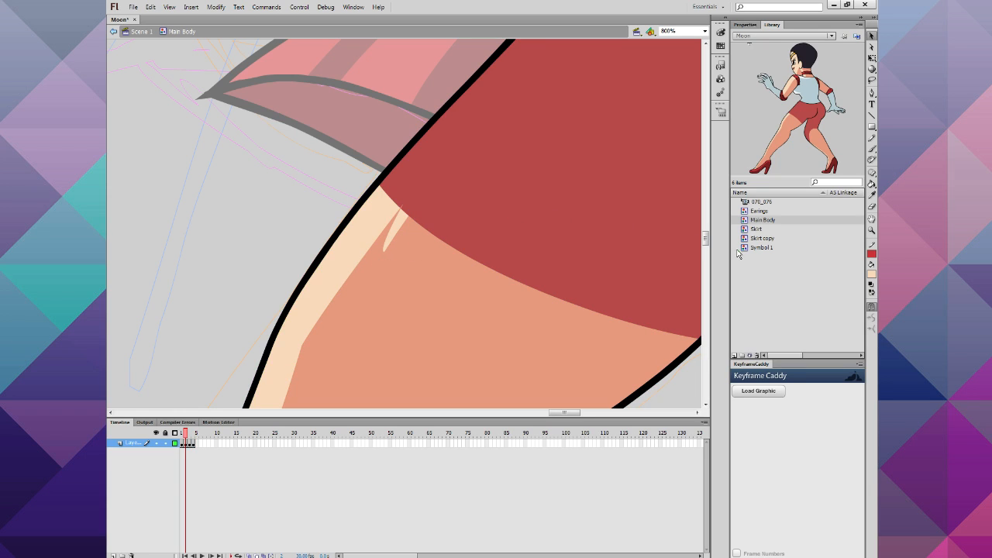
Step: Fill the gap beside the leftover cream sliver with the sampled skin colour and reshape the highlight's corner at the hem
click(873, 277)
click(467, 303)
click(870, 184)
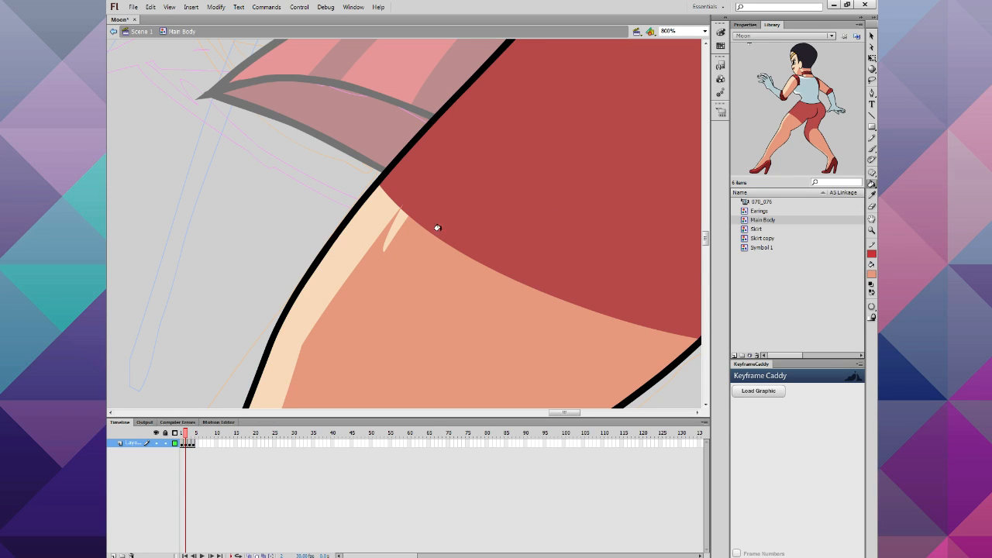
click(387, 230)
click(871, 36)
drag(401, 205, 409, 218)
Step: On frame 3, reshape the notched top of the left thigh's cream highlight into one continuous edge up to the hem
click(189, 436)
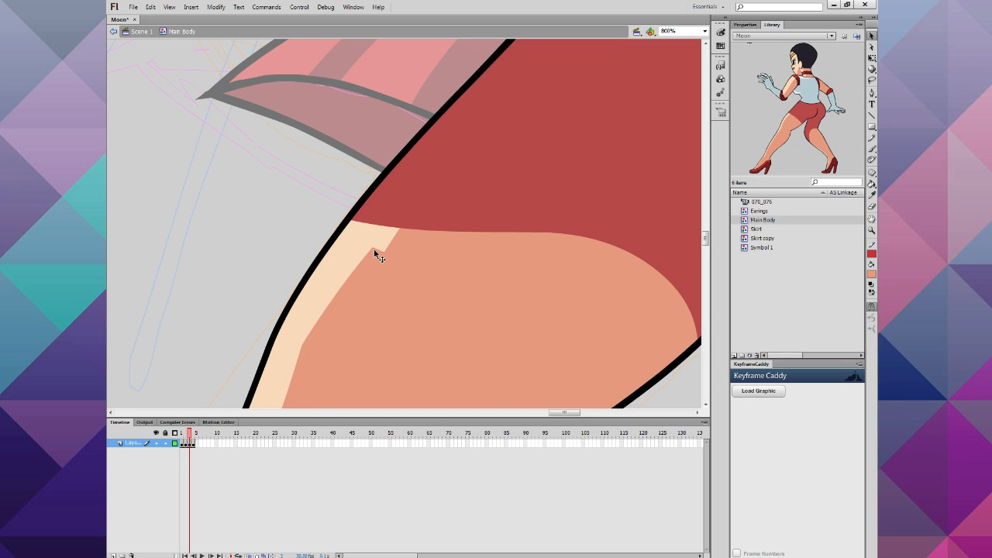
drag(383, 251, 369, 248)
drag(386, 240, 382, 235)
Step: On frame 3, lasso the rough upper part of the left thigh's cream highlight edge and straighten it below the shorts' hem
drag(281, 225, 404, 271)
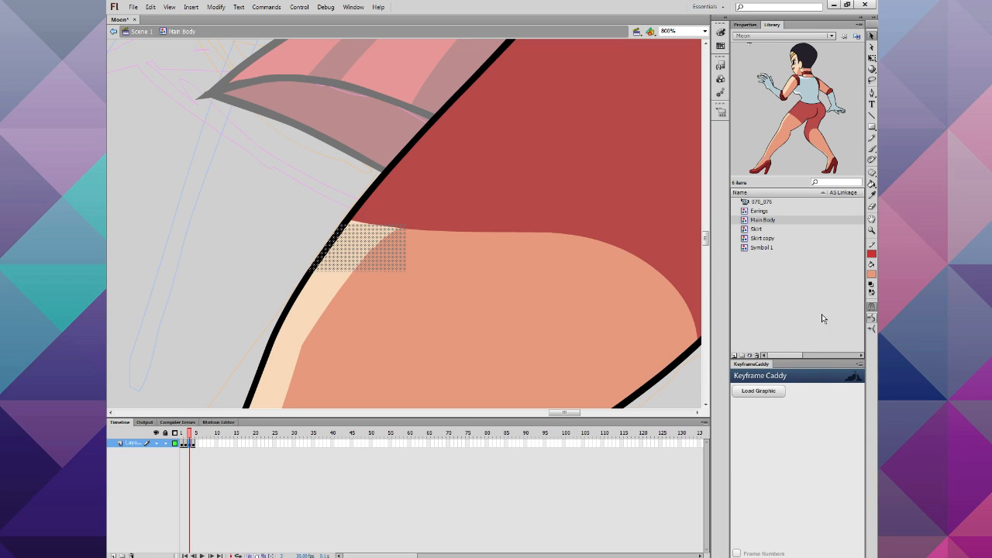
click(297, 248)
key(ctrl+z)
click(871, 79)
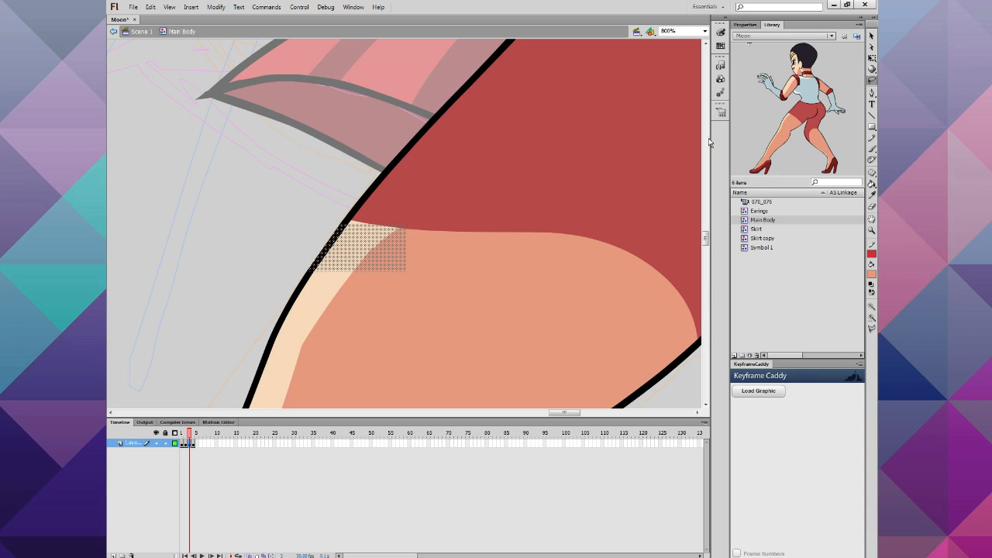
click(288, 207)
mouse_move(361, 247)
mouse_down()
mouse_move(377, 241)
mouse_move(371, 264)
mouse_move(366, 249)
mouse_up()
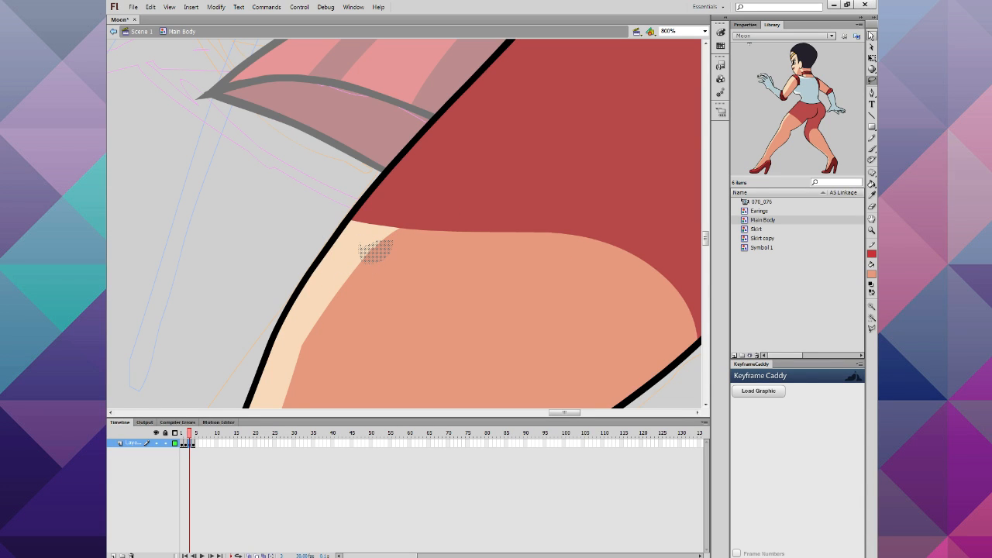
click(870, 35)
click(869, 329)
click(869, 332)
click(869, 330)
click(280, 101)
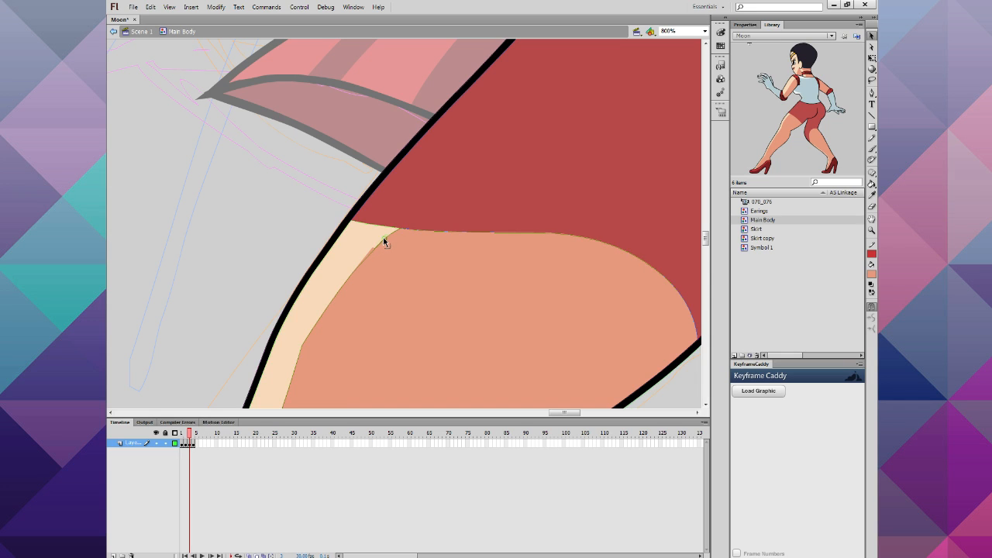
Step: On frame 4, reshape the notch in the left thigh's cream highlight into a continuous edge and play back the symbol's animation
click(194, 433)
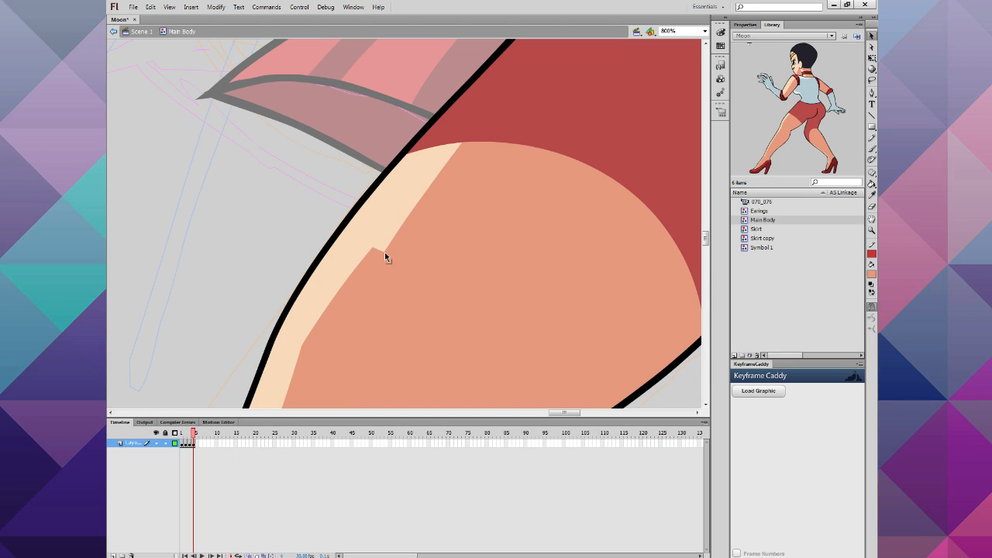
drag(384, 252, 372, 251)
key(ctrl+minus)
key(ctrl+minus)
key(ctrl+minus)
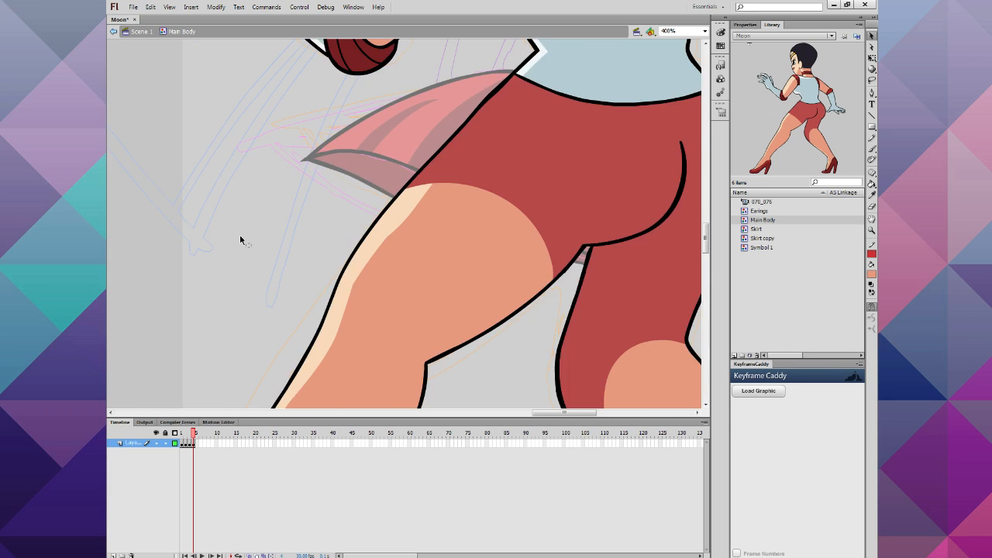
key(Return)
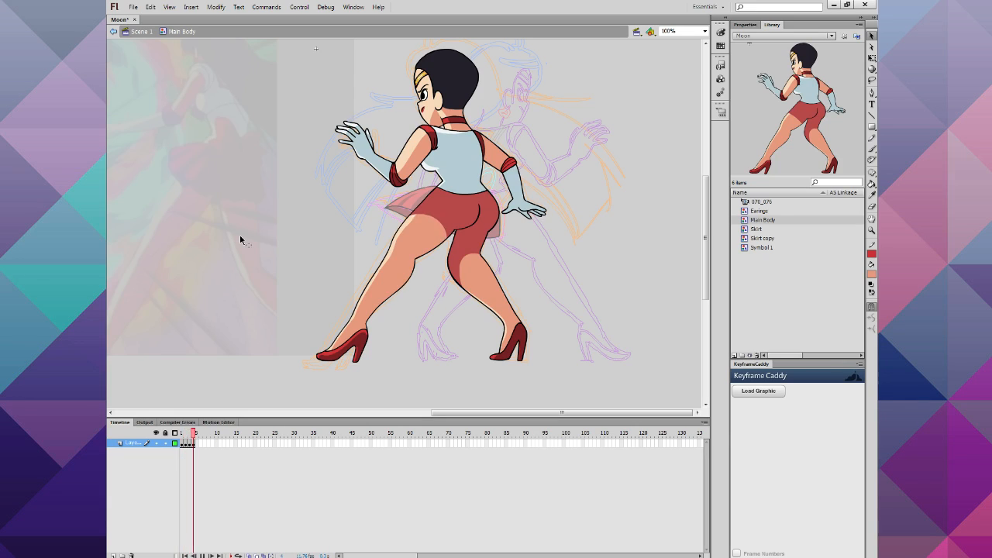
Step: Return to Scene 1, go to frame 1 and delete the second layer from the top, with the pink outline colour
click(140, 31)
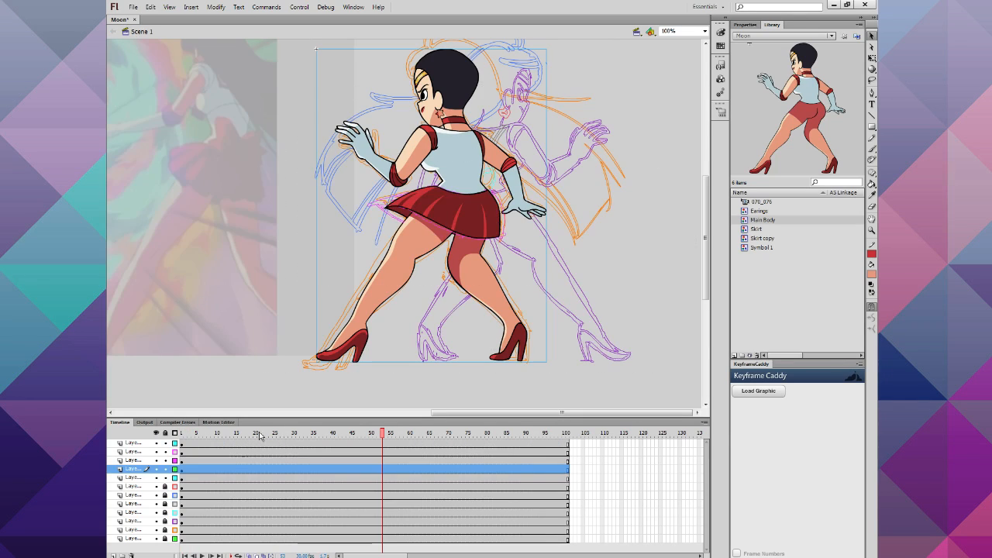
click(180, 432)
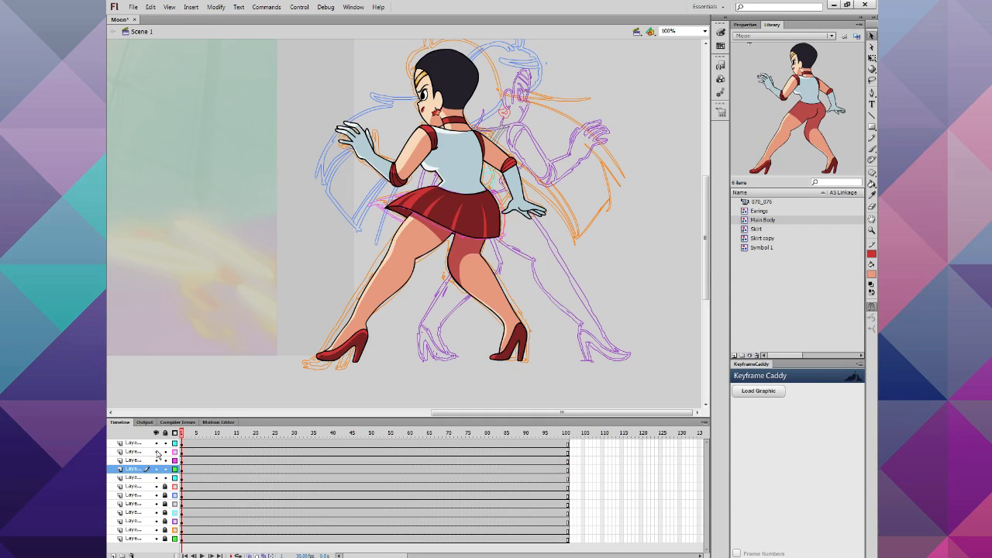
right_click(131, 453)
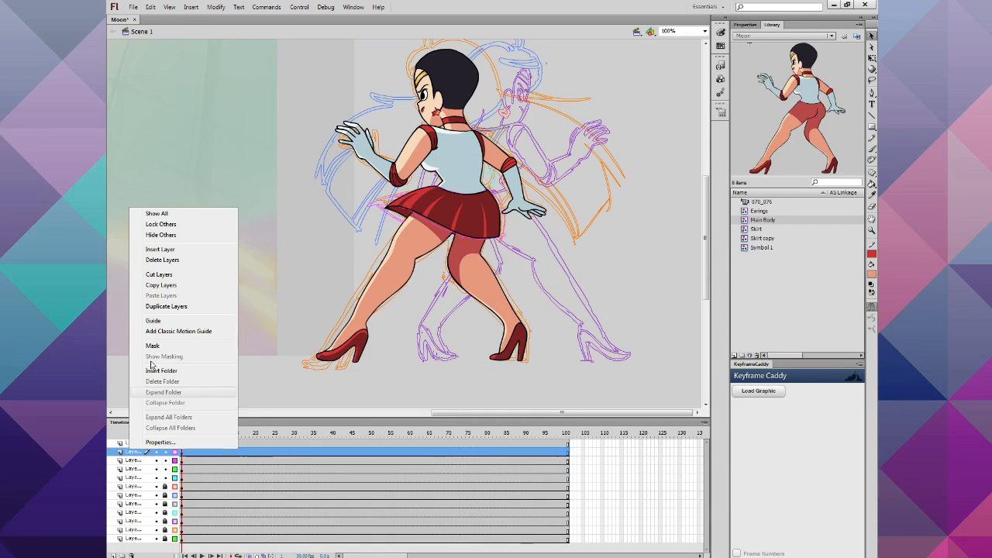
click(157, 274)
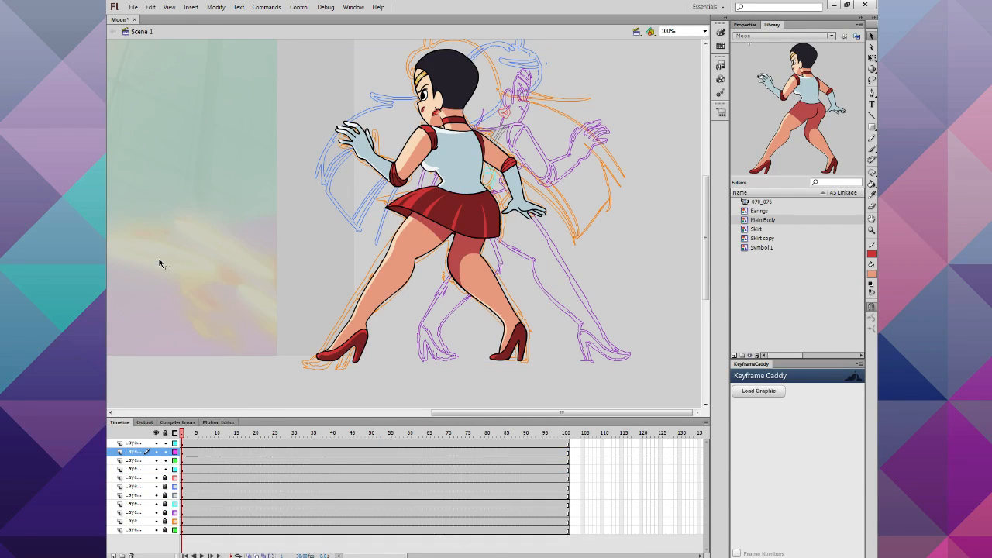
click(151, 477)
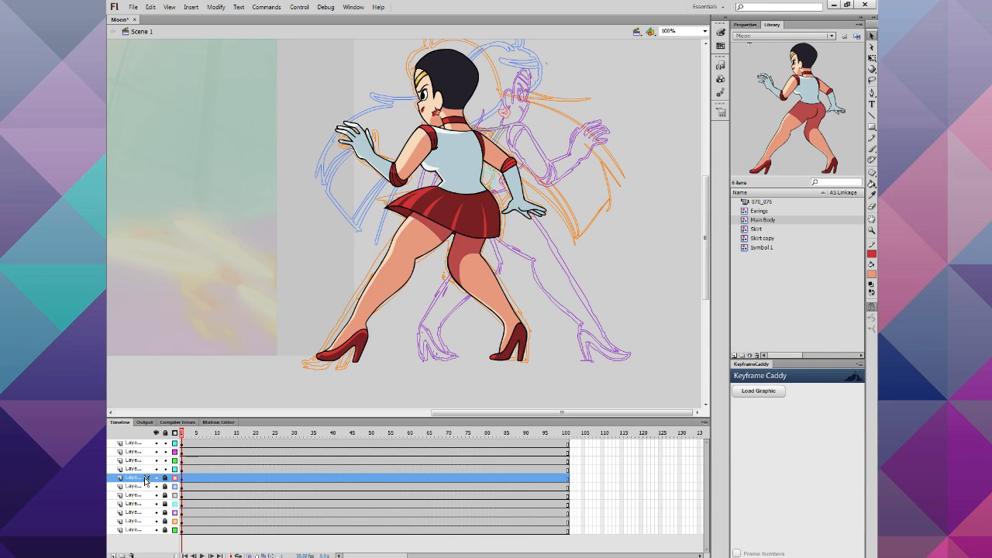
right_click(145, 480)
click(157, 283)
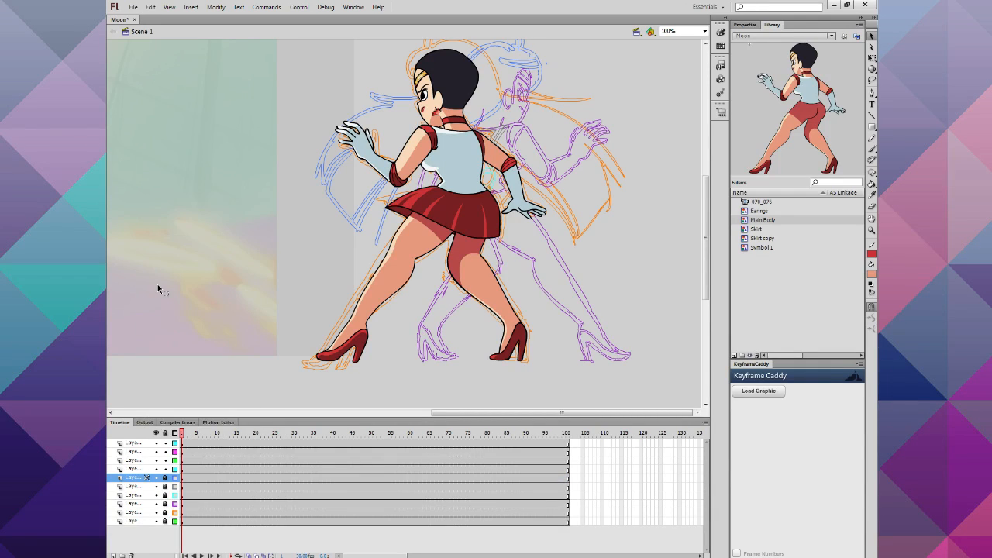
key(ctrl+z)
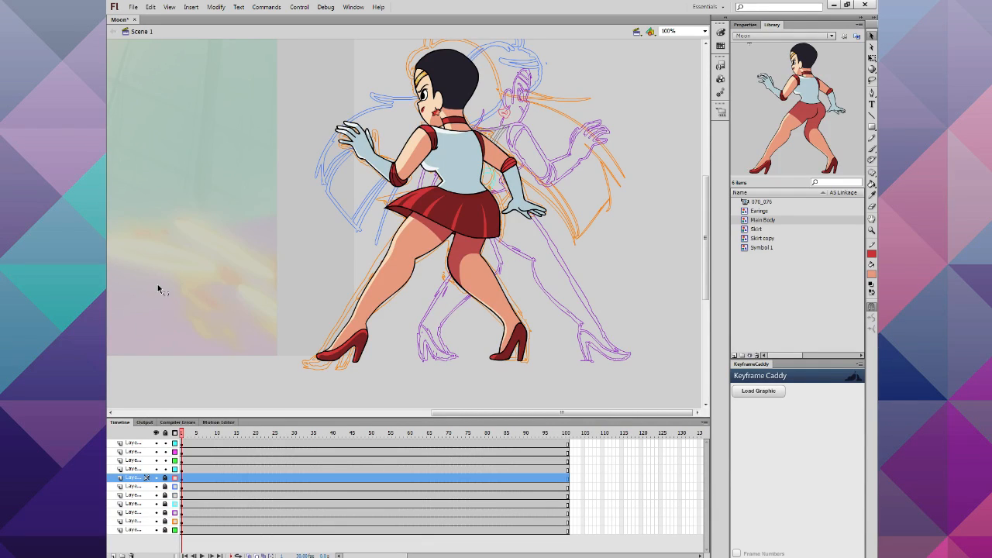
Step: Delete the locked red-outlined layer together with the locked orange sketch layer
ctrl+click(144, 520)
right_click(144, 521)
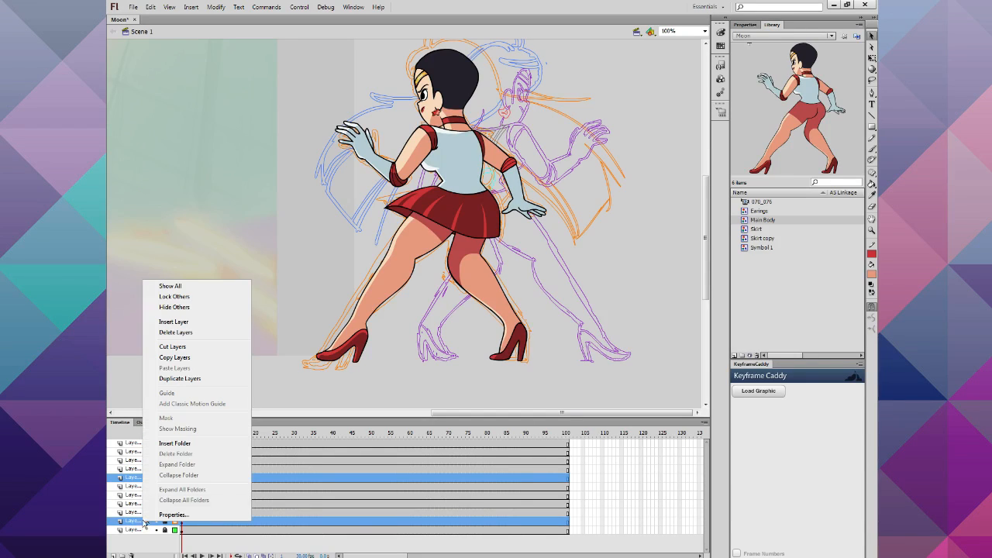
click(160, 332)
Step: Play back the scene's animation and scrub through its opening frames to check the character's motion
key(Return)
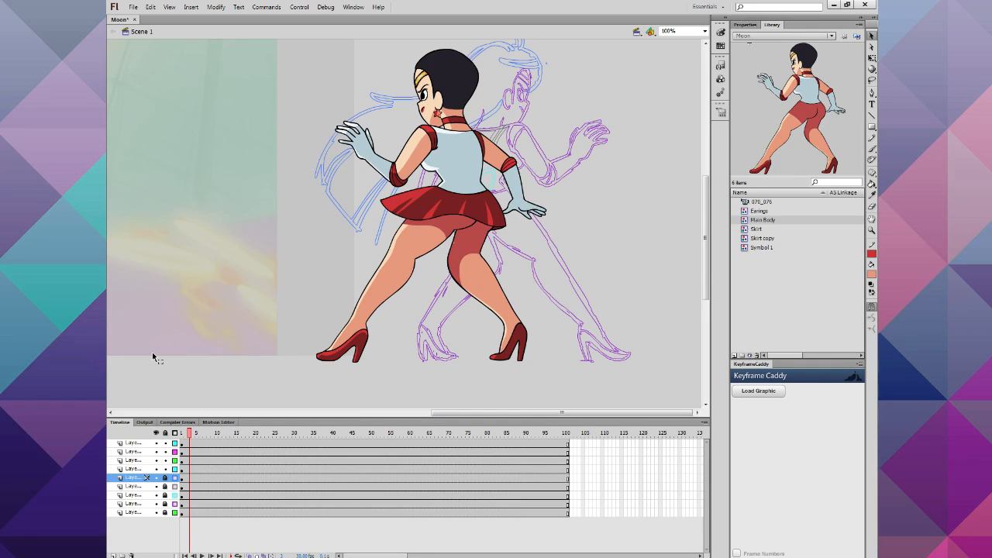
click(195, 434)
drag(223, 444, 242, 459)
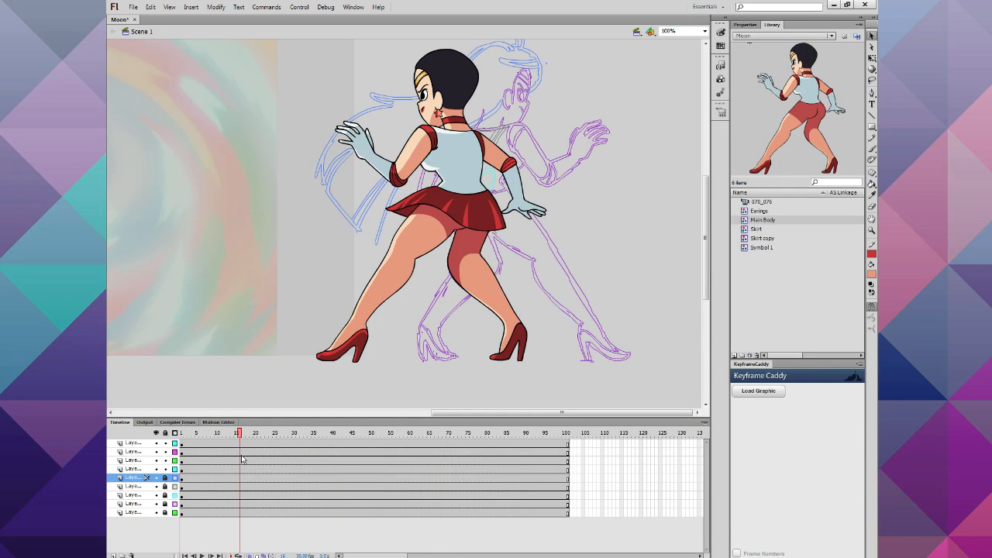